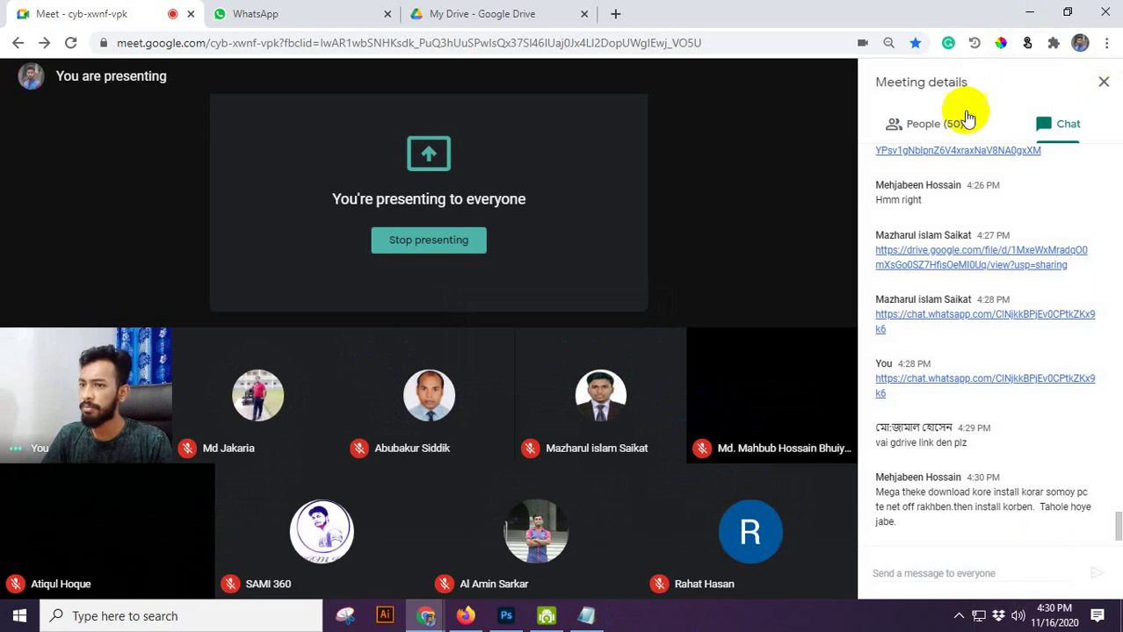
Step: Close the WhatsApp and Google Drive pages, keeping the Meet call open alongside a new blank tab
left_click(341, 13)
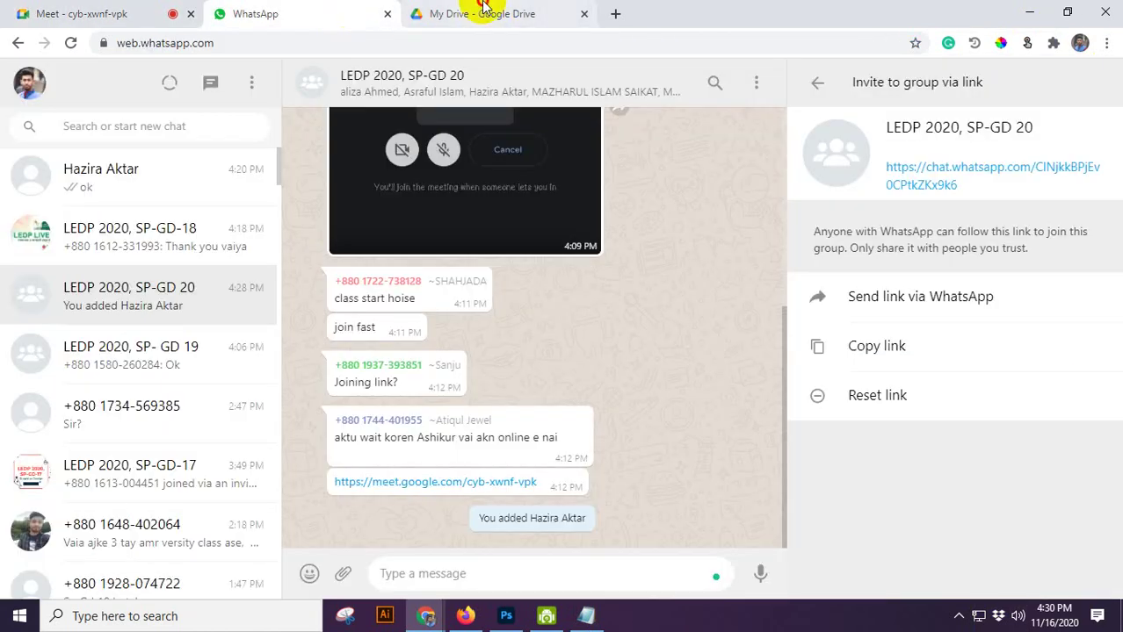
left_click(483, 9)
left_click(318, 14)
left_click(58, 10)
left_click(283, 11)
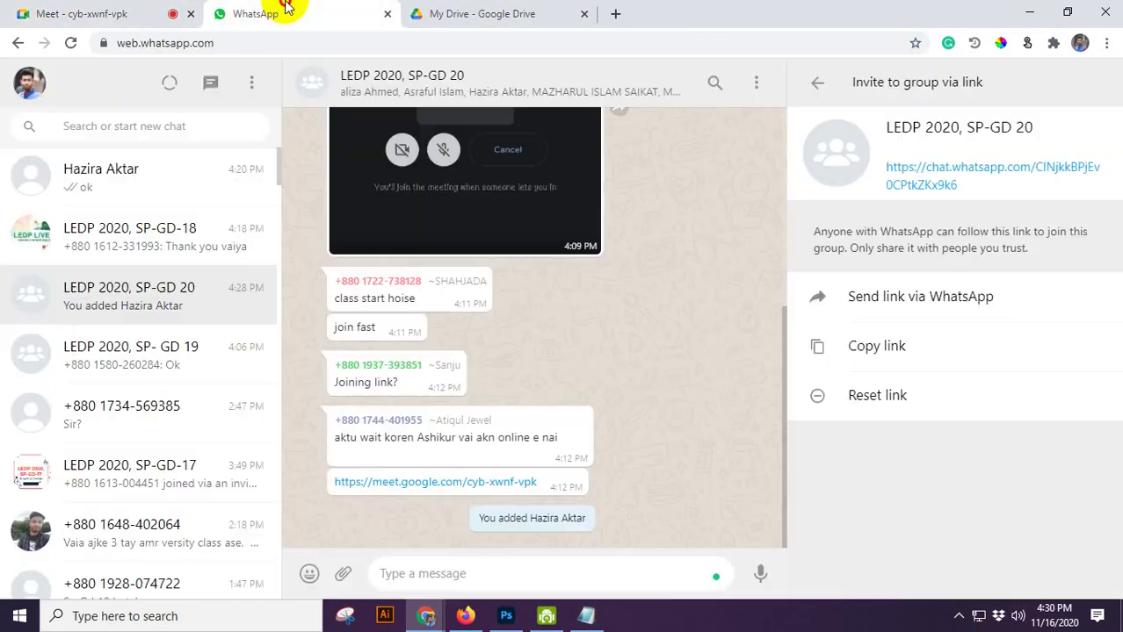
left_click(388, 14)
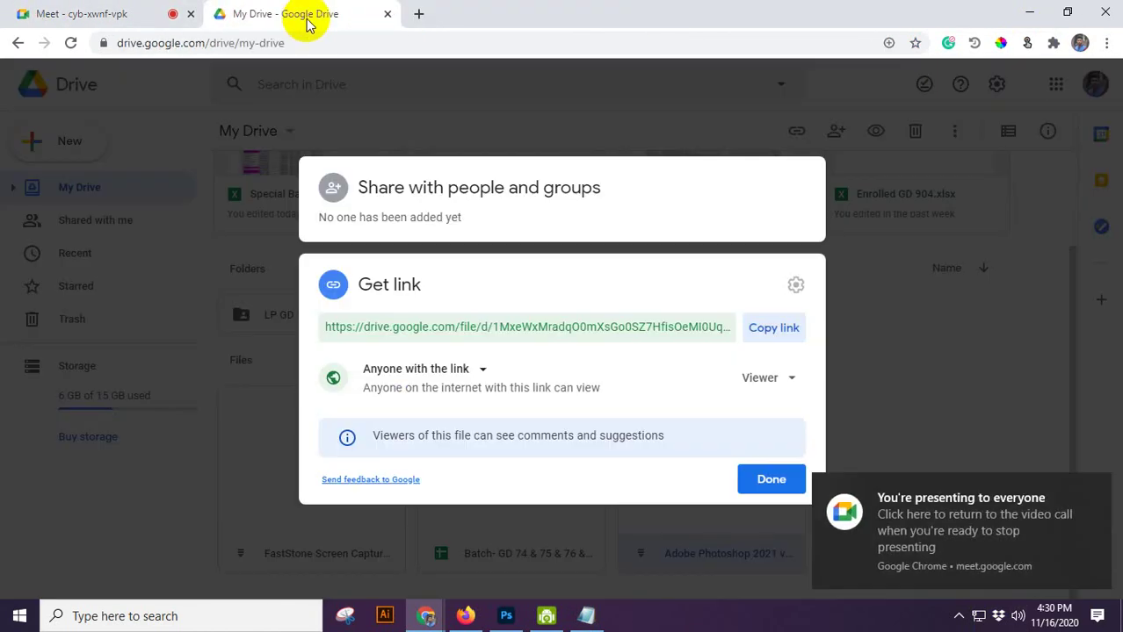
left_click(423, 13)
left_click(389, 14)
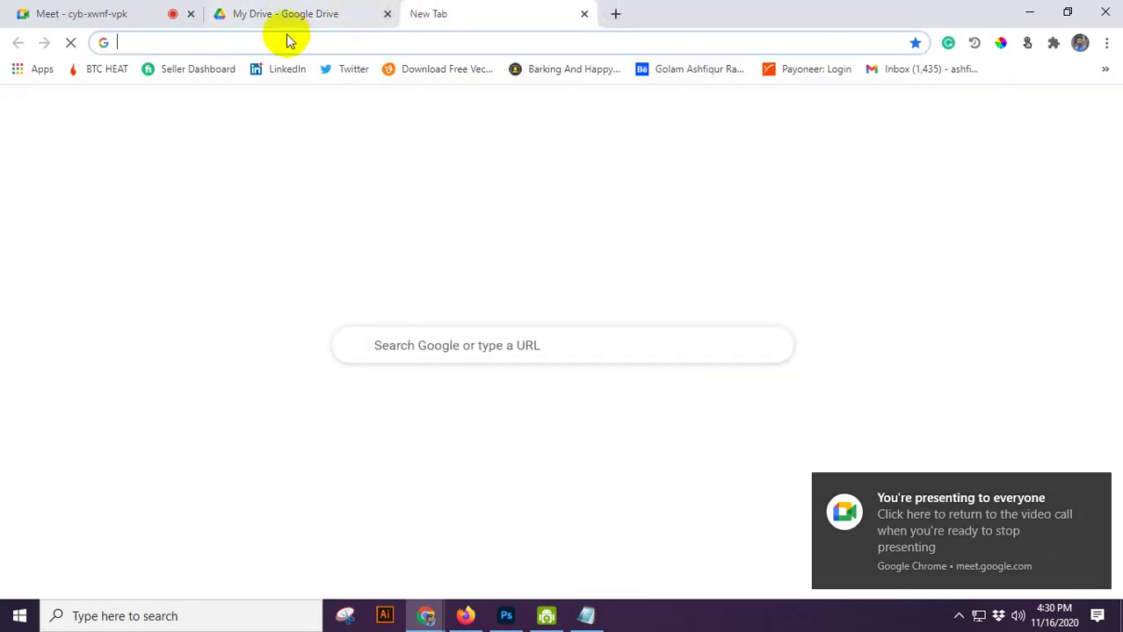
Step: Open the igetintopc.com website in the blank tab
left_click(370, 44)
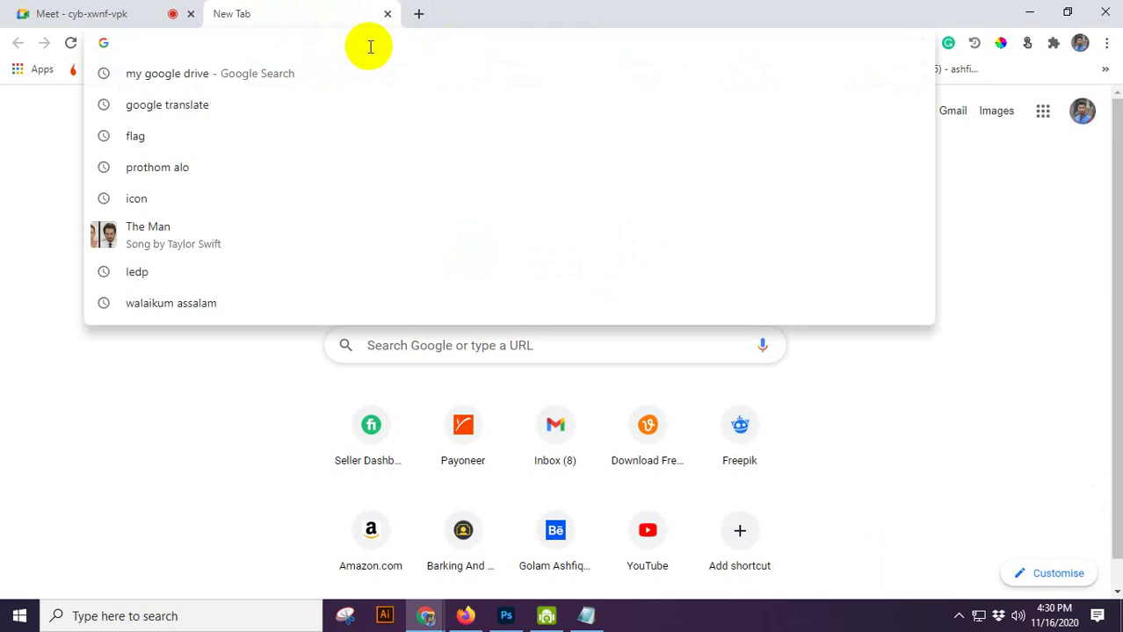
type("ig")
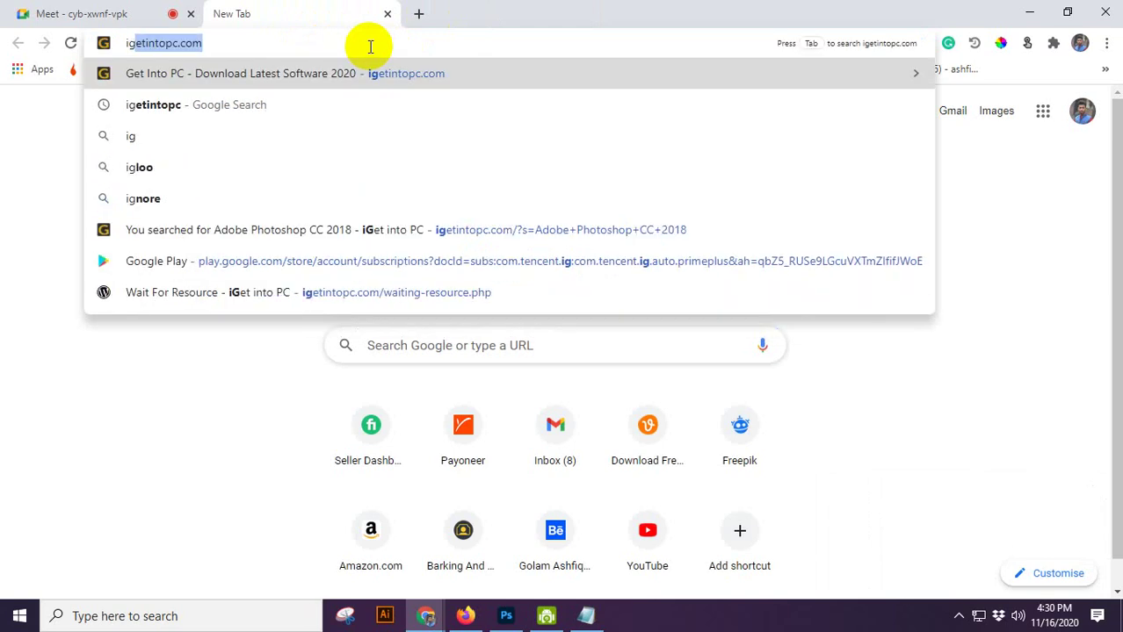
left_click(290, 44)
key("Return")
Step: Copy the igetintopc.com address and send it to everyone in the Meet chat
left_click_drag(293, 39, 3, 41)
key("ctrl+c")
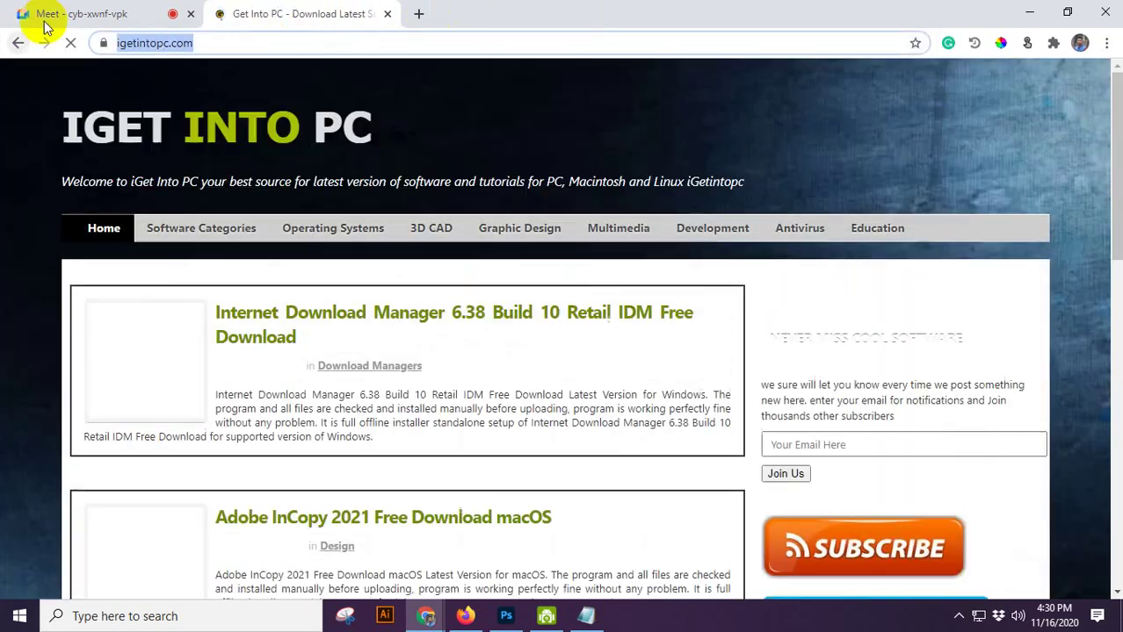
left_click(44, 15)
left_click(947, 571)
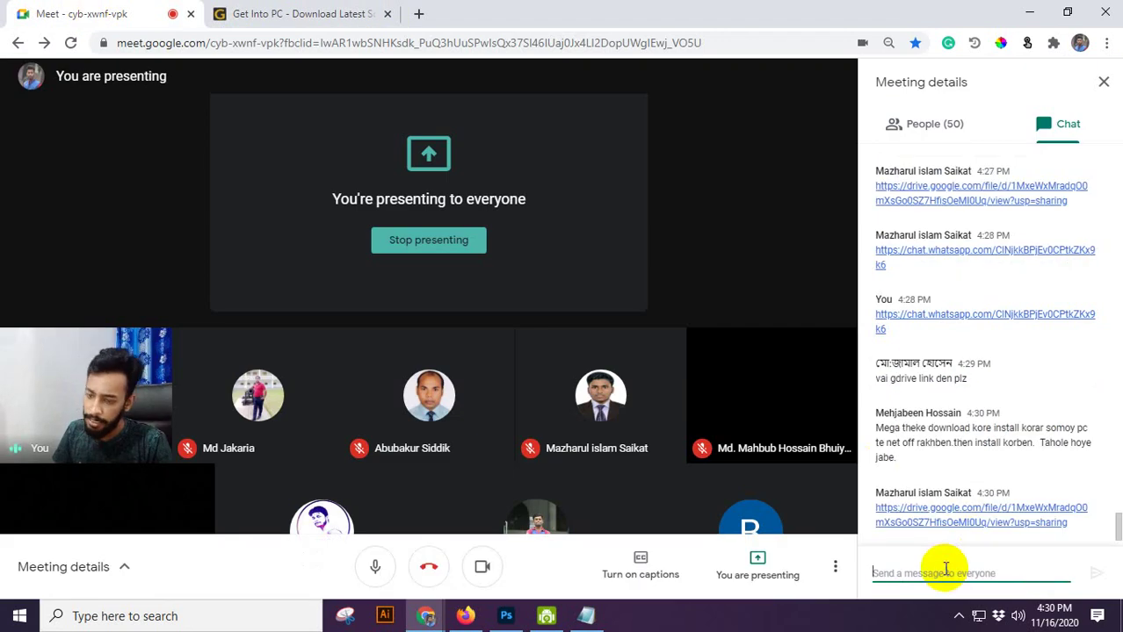
key("ctrl+v")
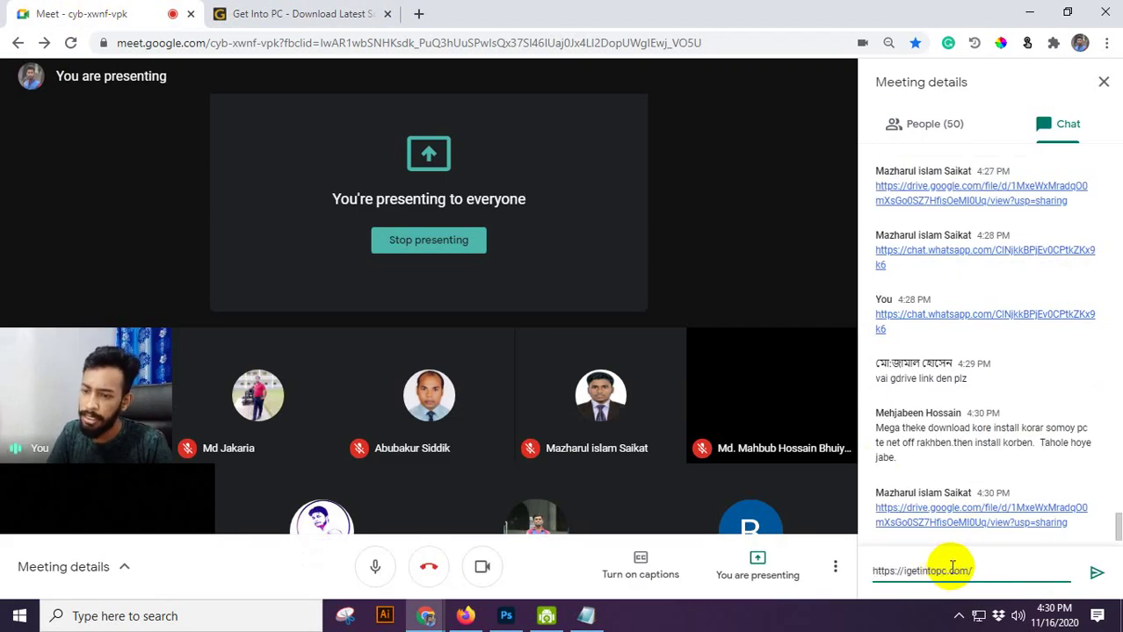
key("Return")
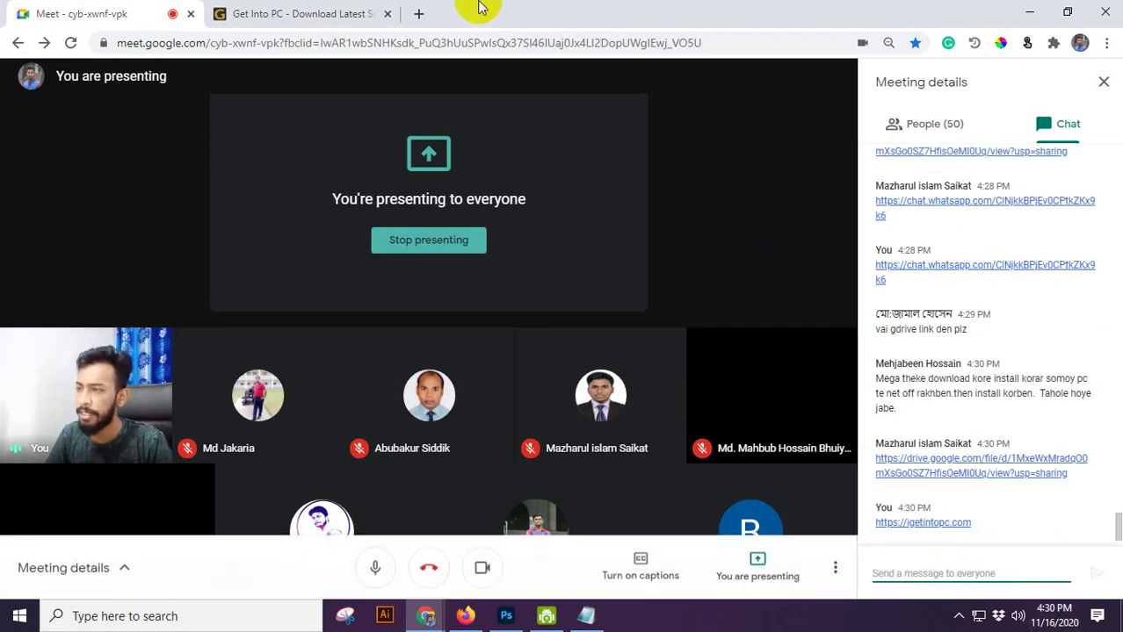
Step: Return to the igetintopc.com page and search the site for "Adobe Photoshop CC 2021"
left_click(294, 12)
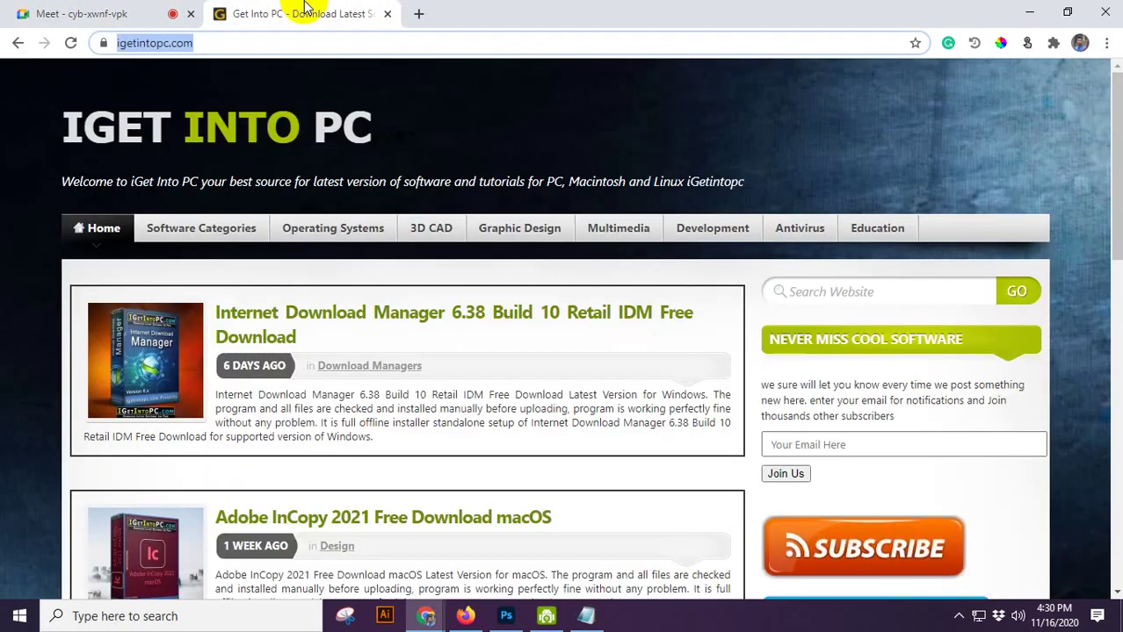
left_click(814, 294)
left_click(826, 291)
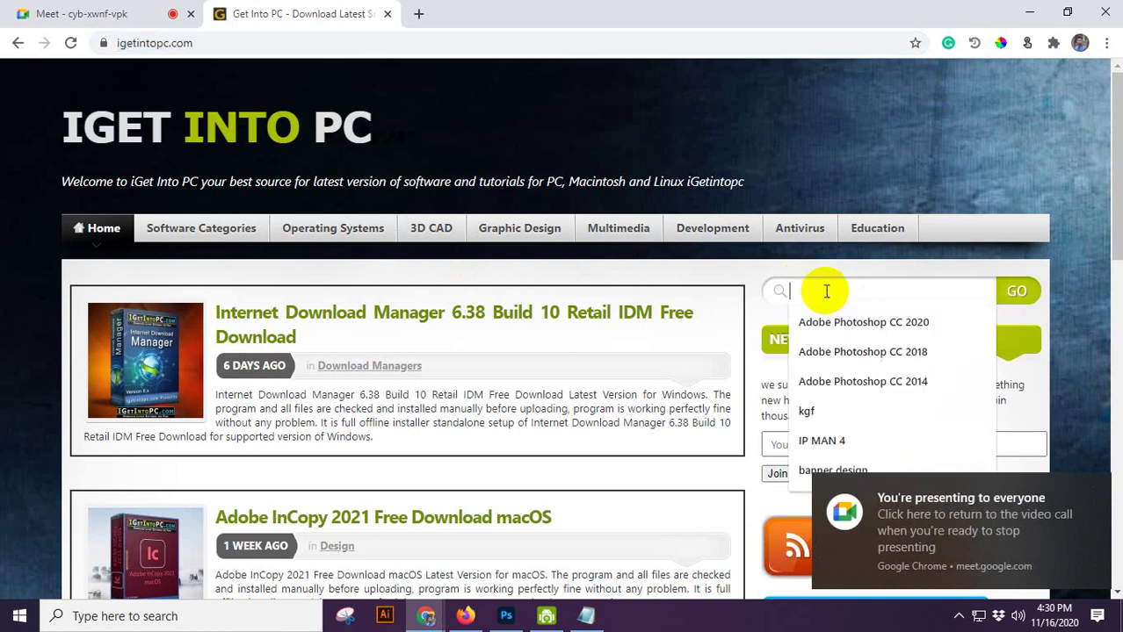
left_click(925, 323)
key("BackSpace")
type("1")
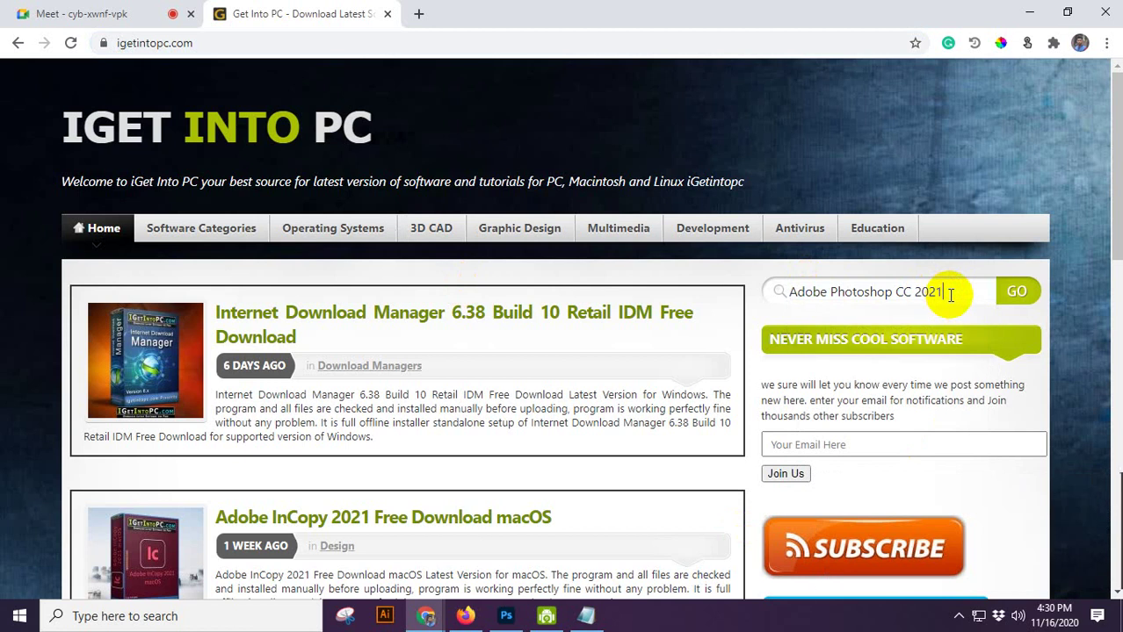
key("Return")
Step: Open the Windows entry "Adobe Photoshop 2021 Free Download" on the second page of search results
scroll(662, 336, "down", 2)
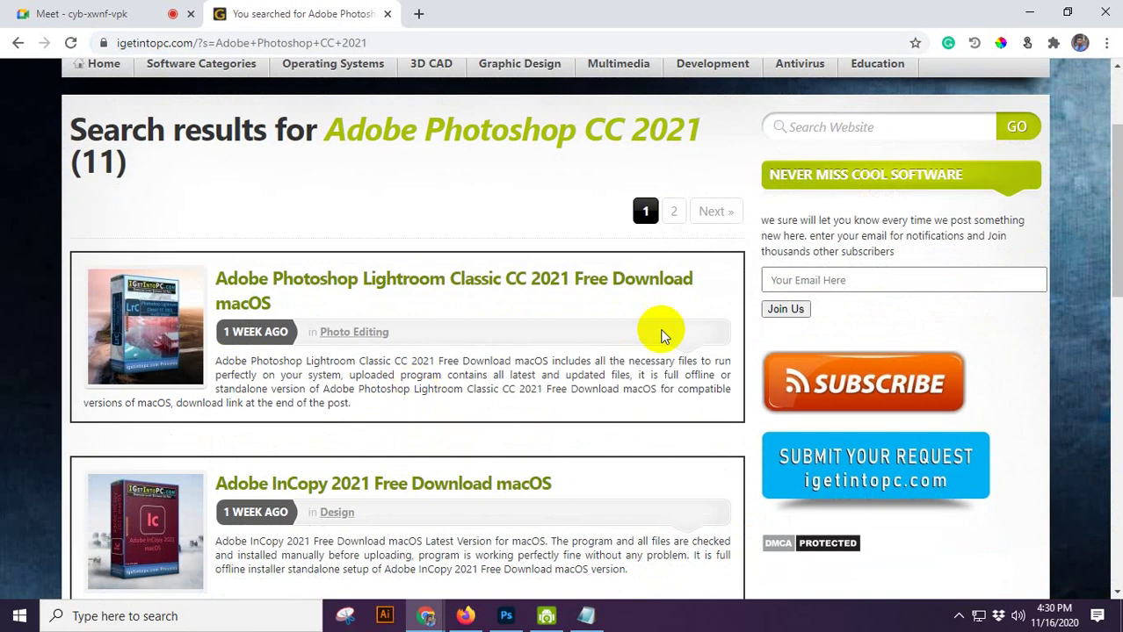
scroll(538, 323, "down", 12)
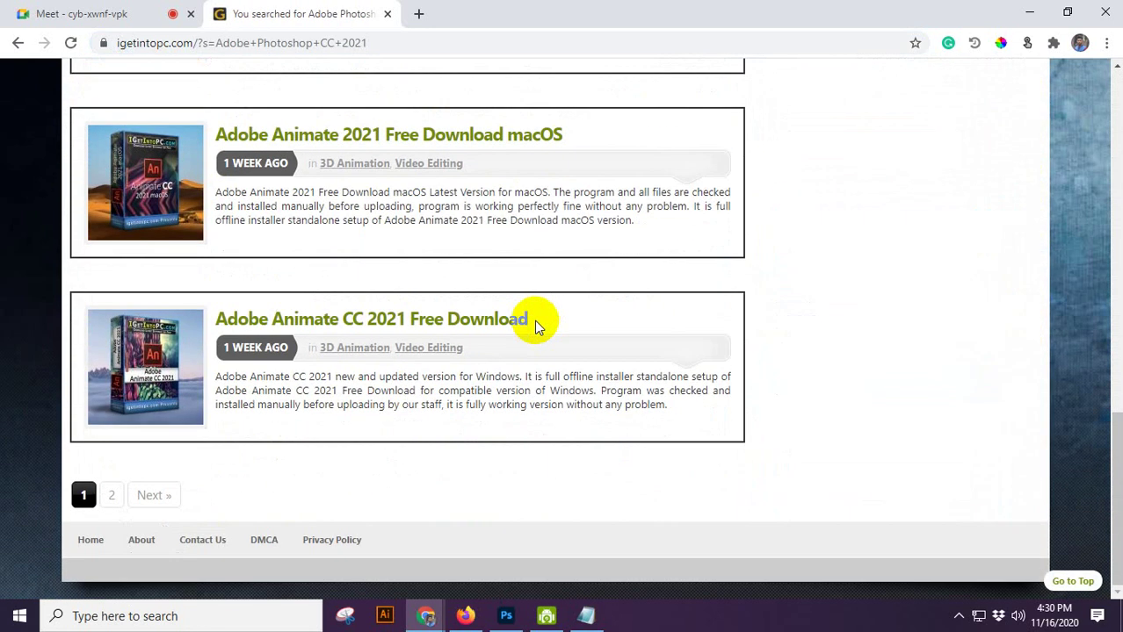
left_click(113, 496)
scroll(376, 371, "down", 5)
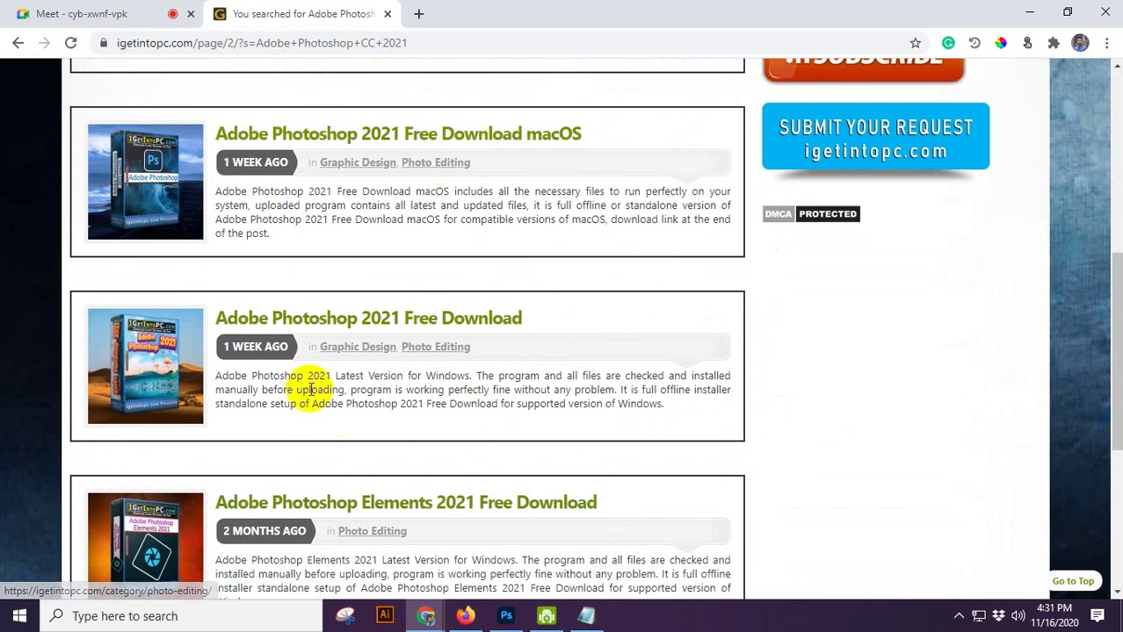
scroll(349, 144, "down", 3)
scroll(349, 143, "up", 2)
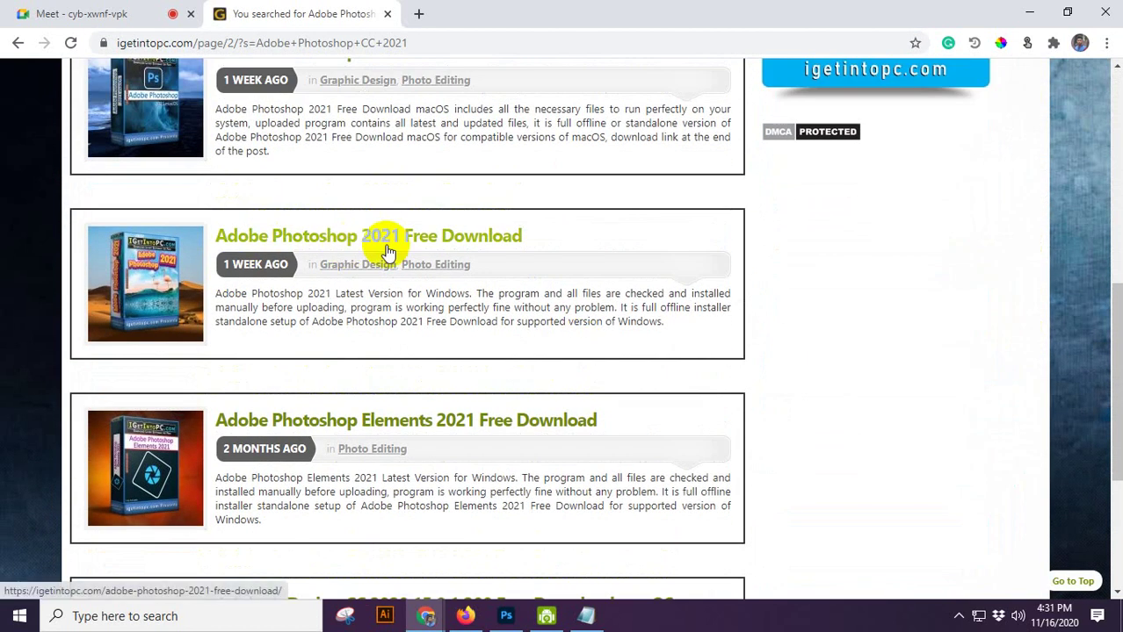
left_click(409, 242)
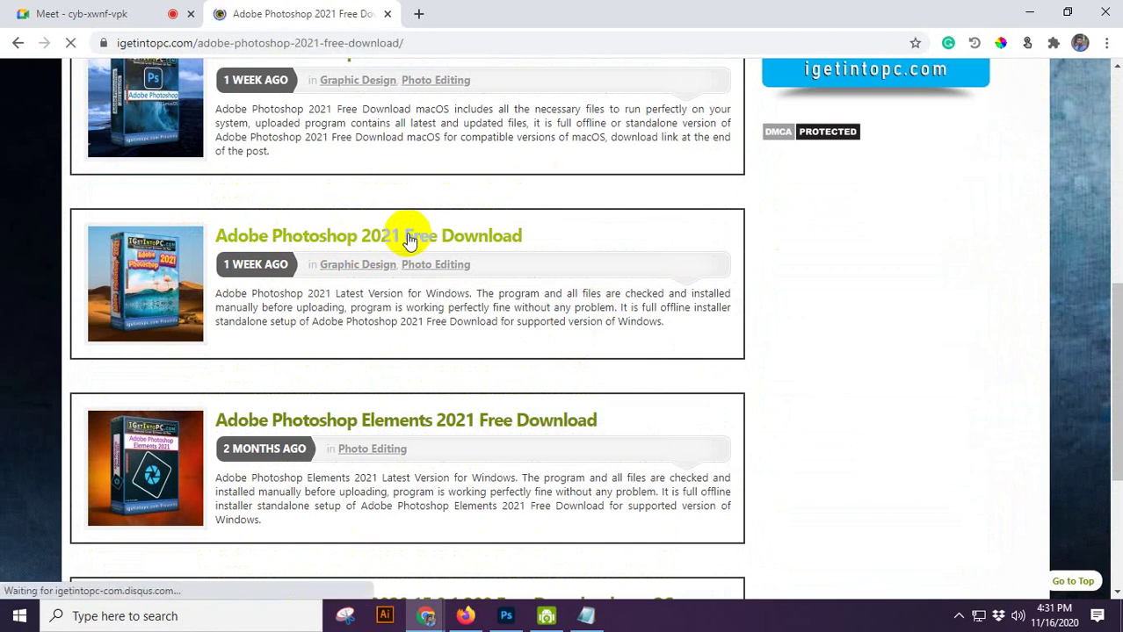
Step: Start the Adobe Photoshop 2021 download from the entry's download link and the waiting page it opens
scroll(343, 321, "down", 3)
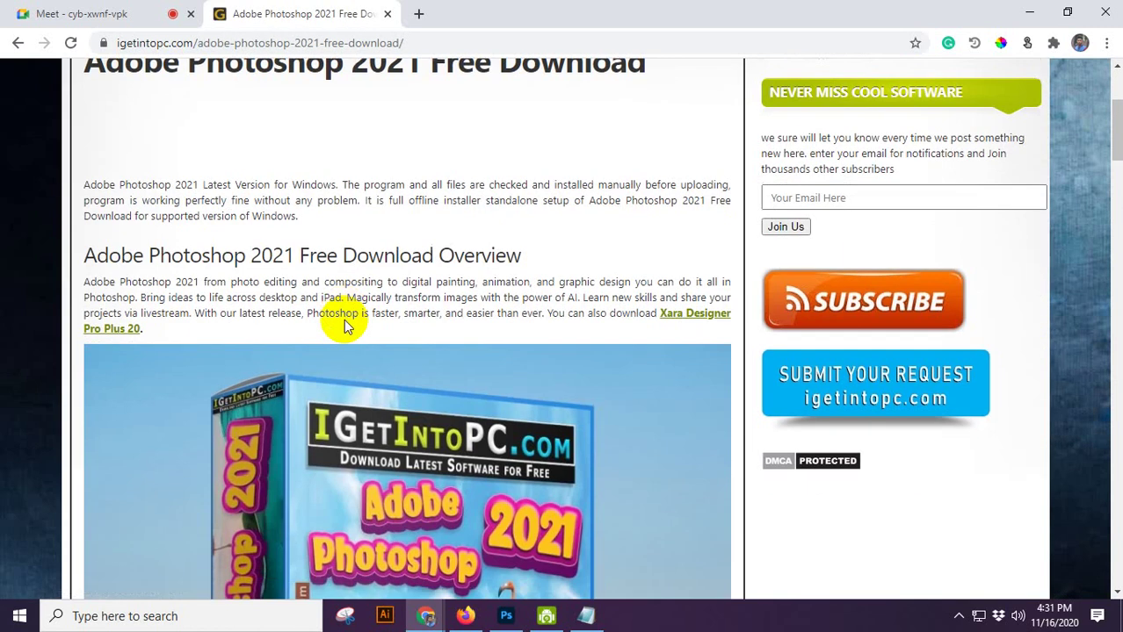
scroll(343, 323, "down", 15)
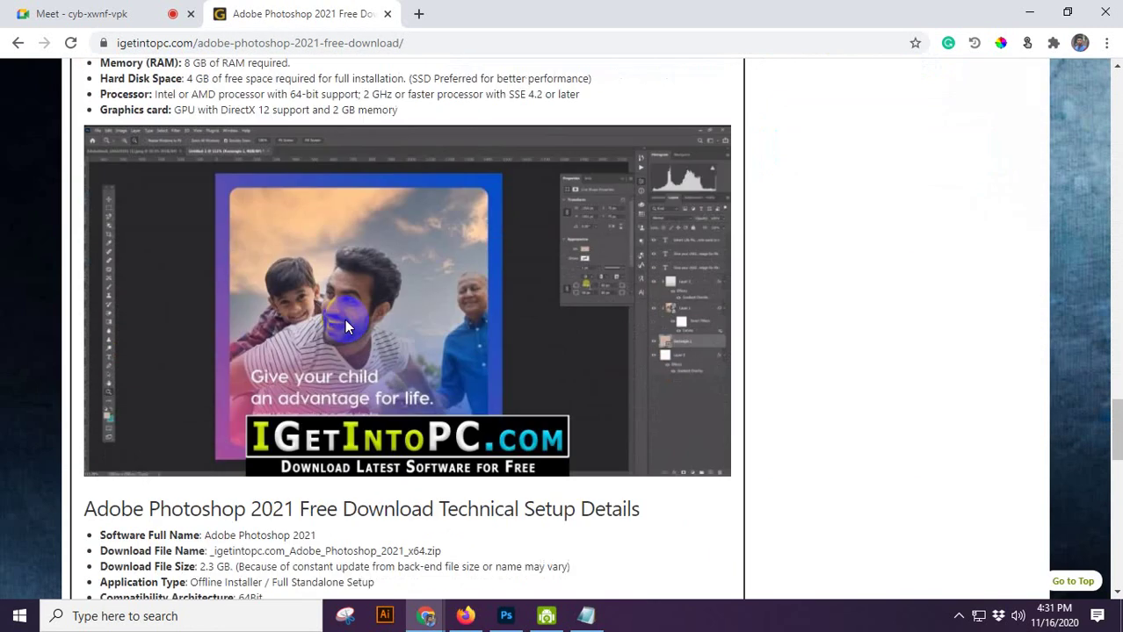
scroll(345, 319, "down", 8)
left_click(406, 175)
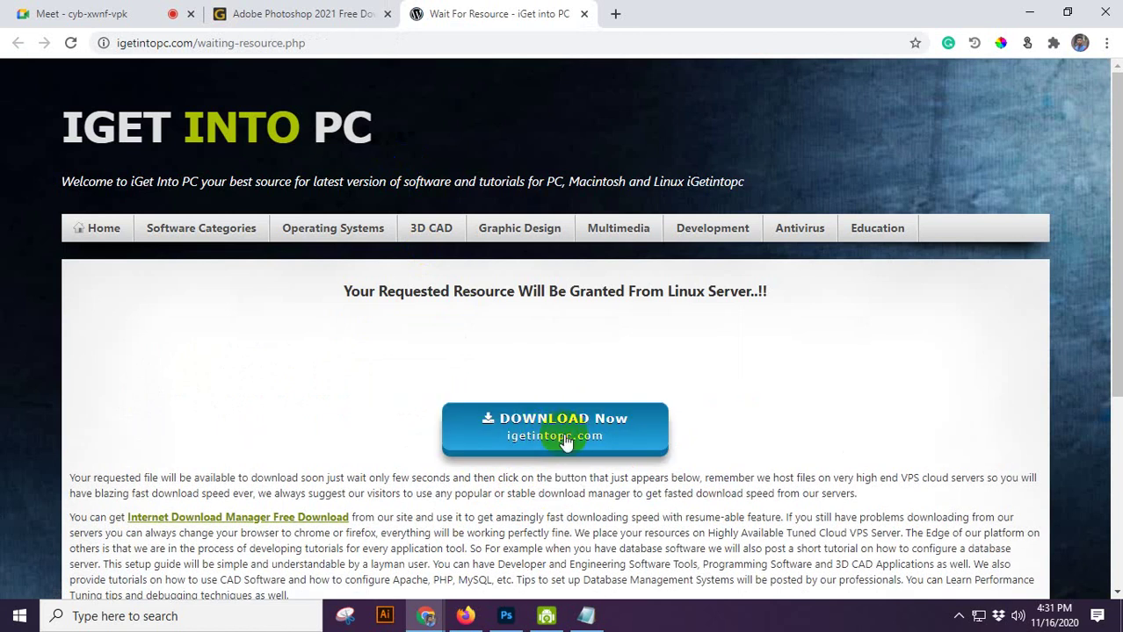
left_click(552, 436)
scroll(564, 364, "down", 4)
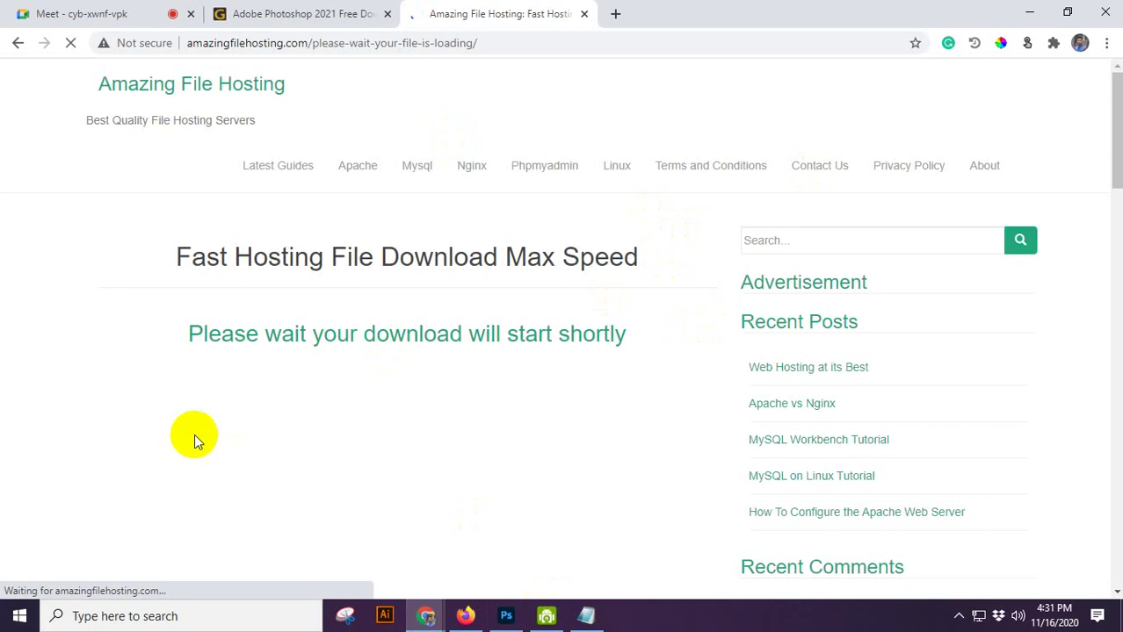
scroll(422, 292, "down", 5)
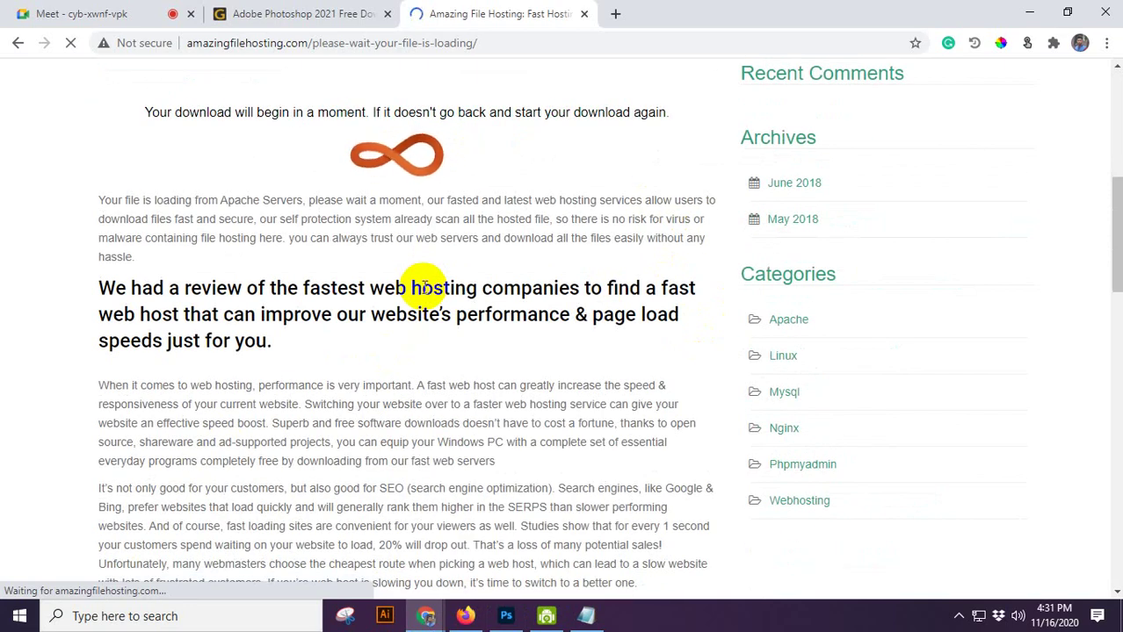
scroll(424, 287, "up", 2)
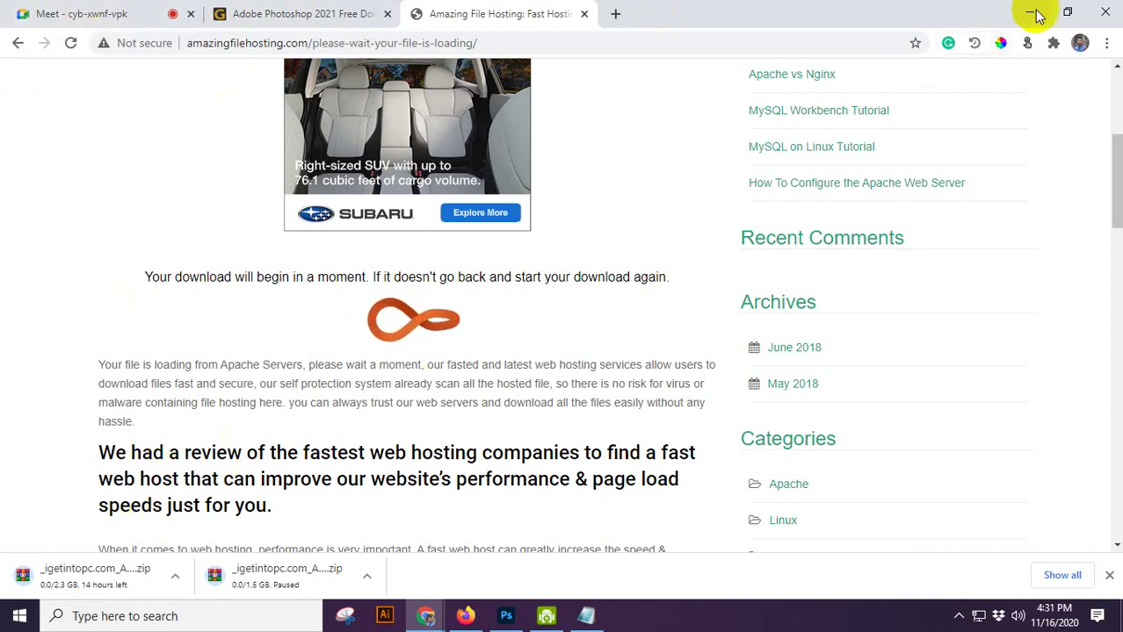
left_click(336, 7)
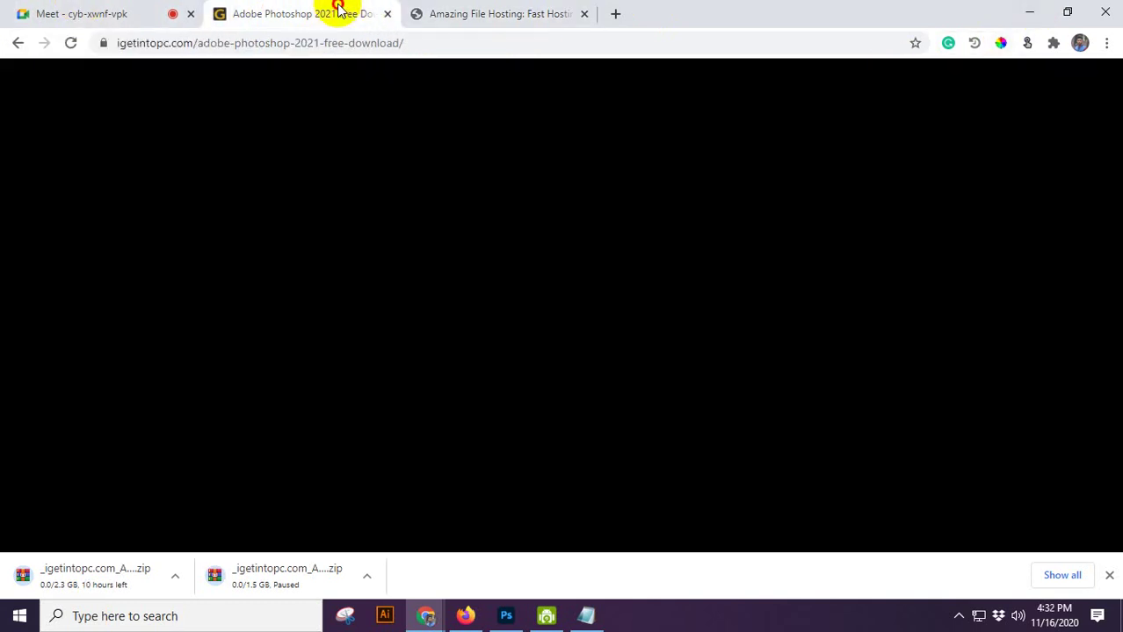
left_click(95, 12)
left_click(334, 12)
left_click(417, 18)
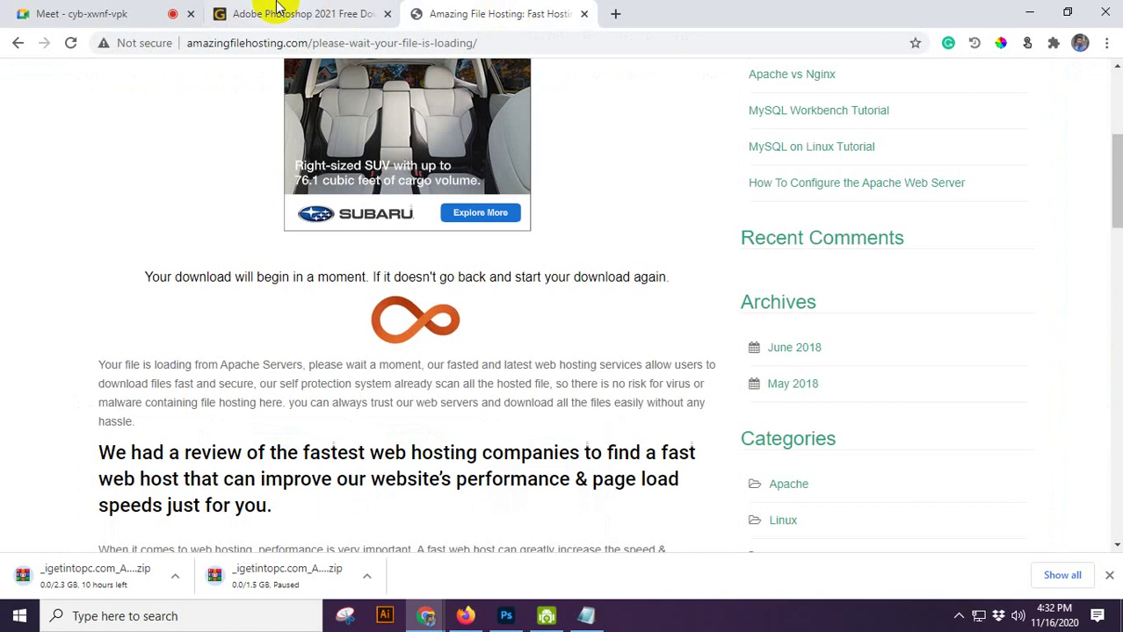
left_click(276, 10)
left_click(142, 8)
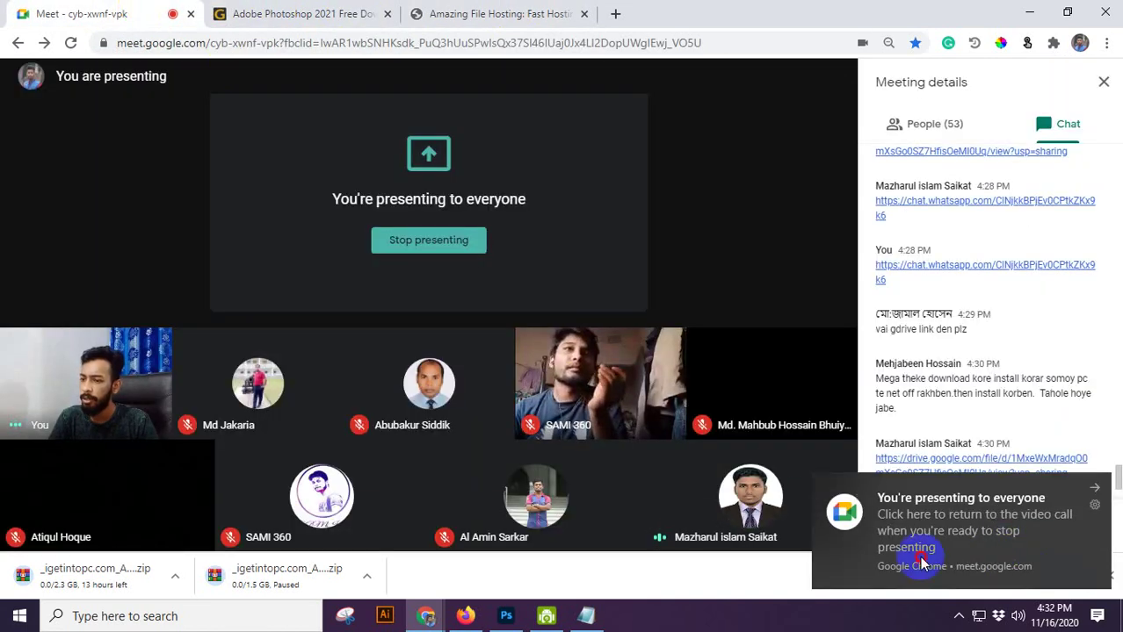
left_click(921, 562)
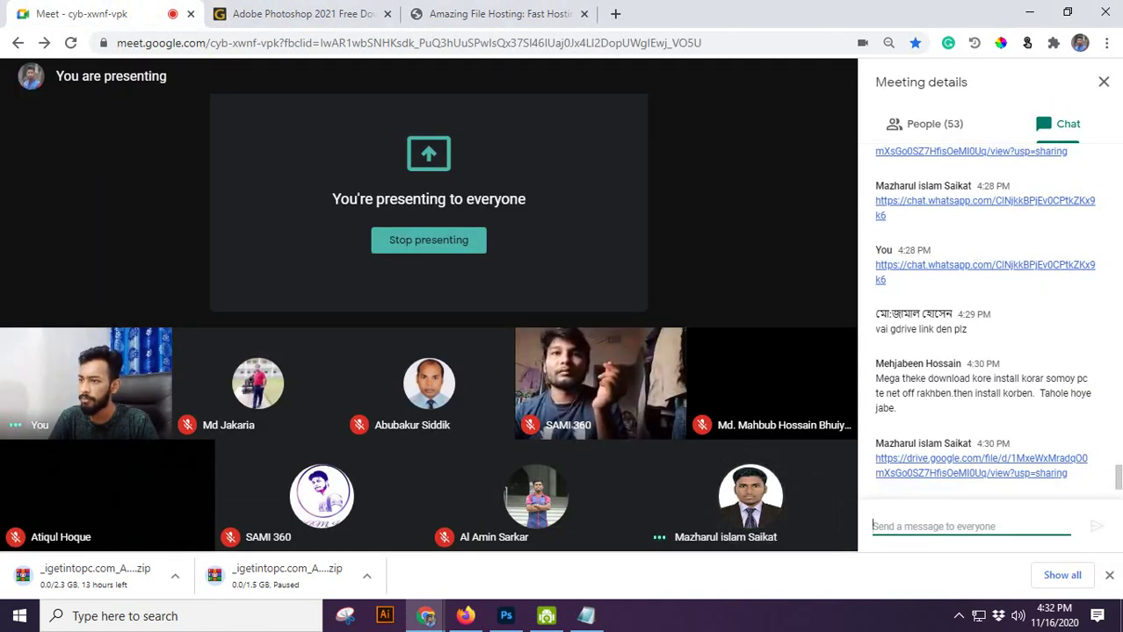
left_click(467, 617)
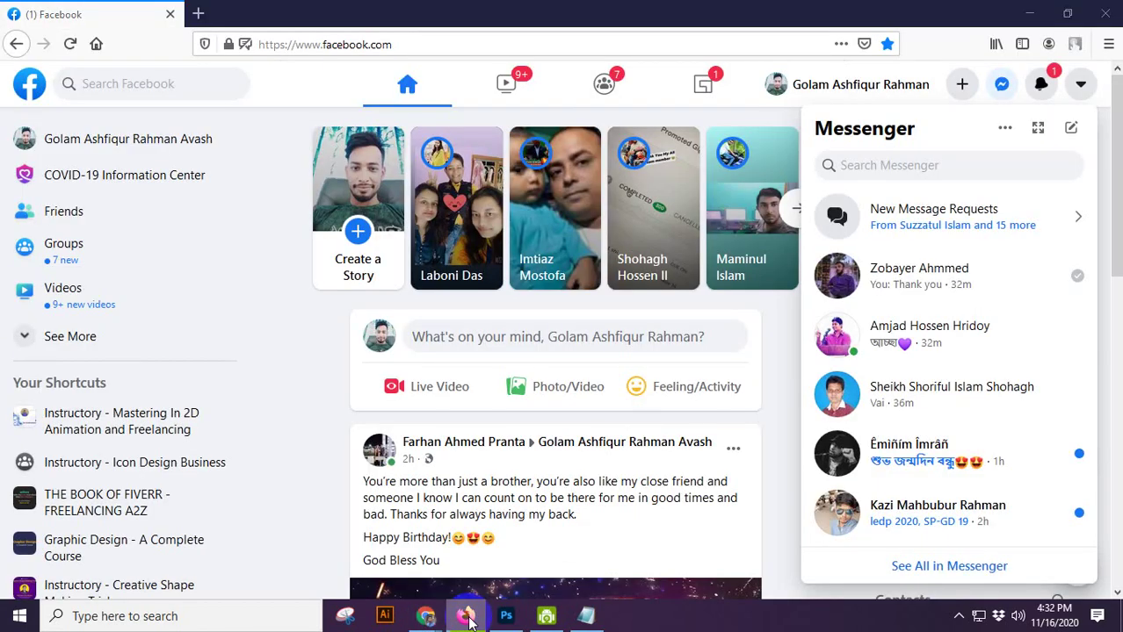
left_click(466, 617)
left_click(427, 615)
left_click(343, 561)
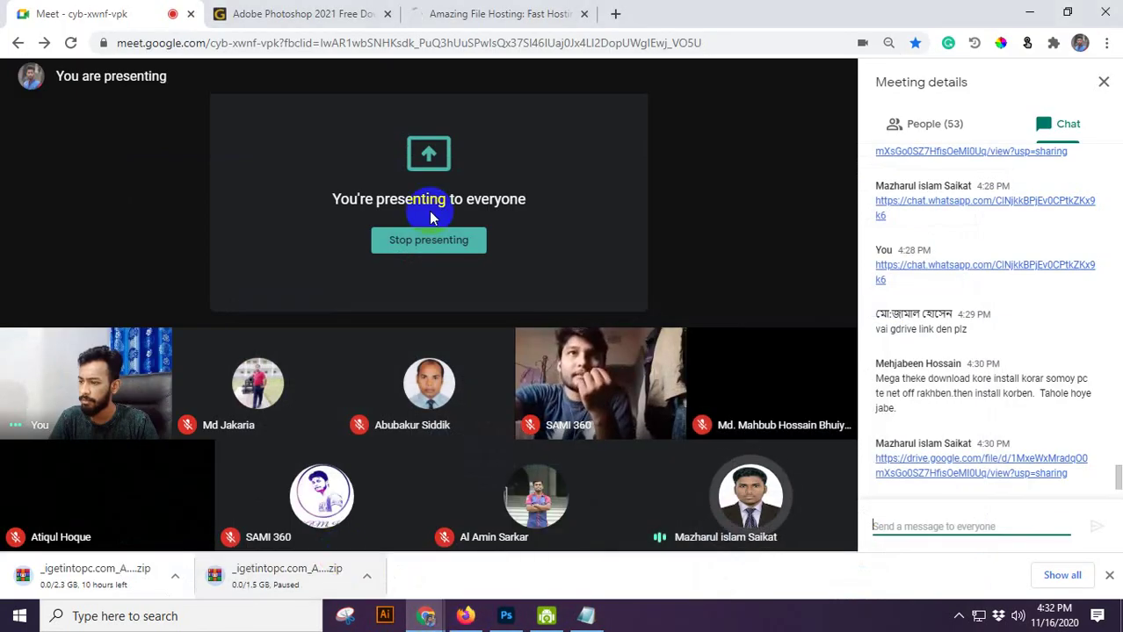
Step: Return to the file hosting page and pause the running 2.3 GB Photoshop zip download
left_click(321, 14)
left_click(464, 13)
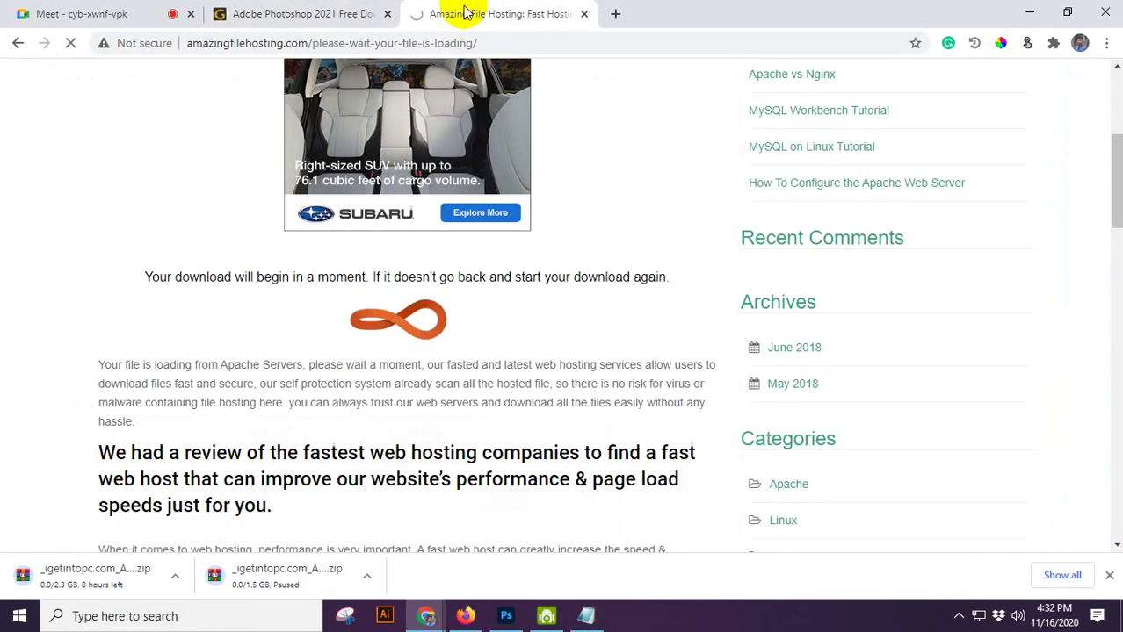
right_click(151, 579)
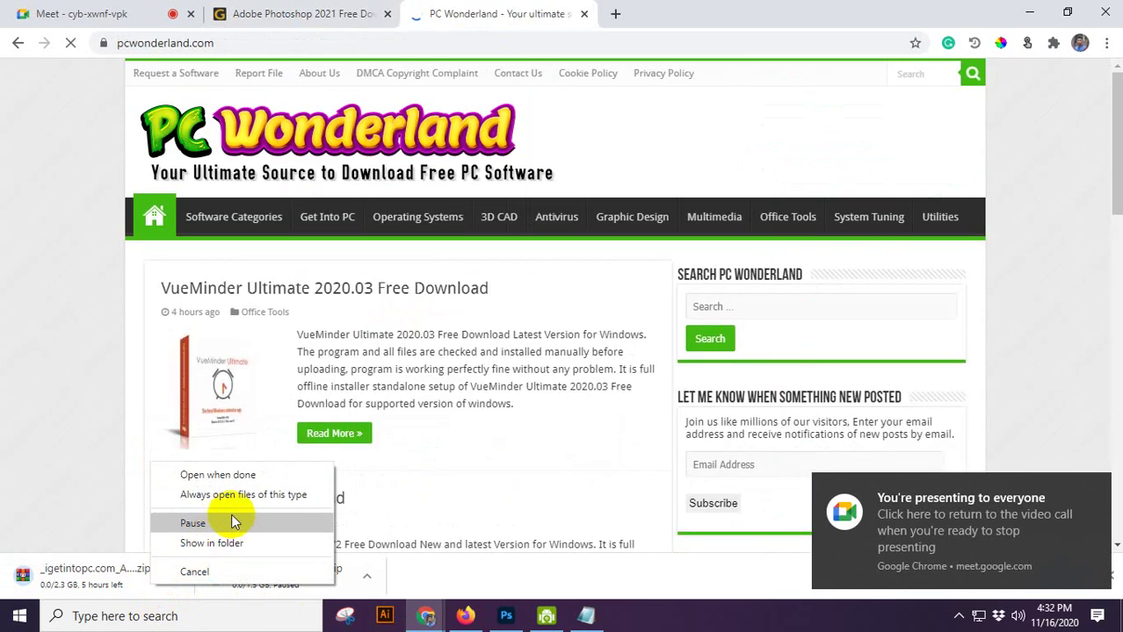
left_click(232, 520)
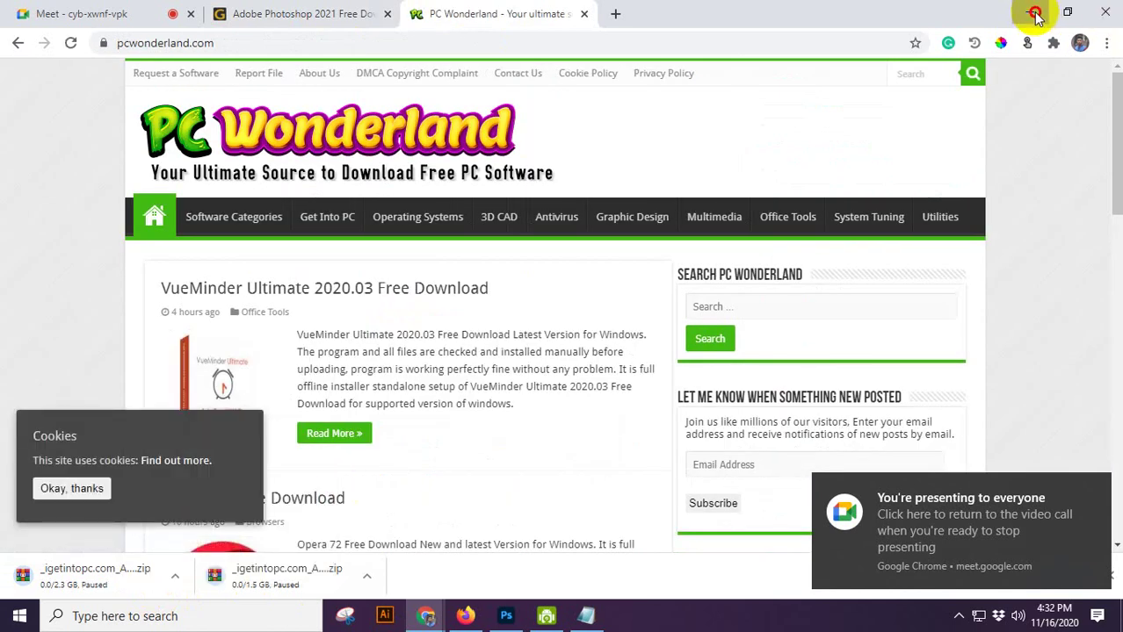
Step: Minimize the browser and open the Graphic Design (D:) drive in File Explorer
left_click(1028, 12)
double_click(35, 40)
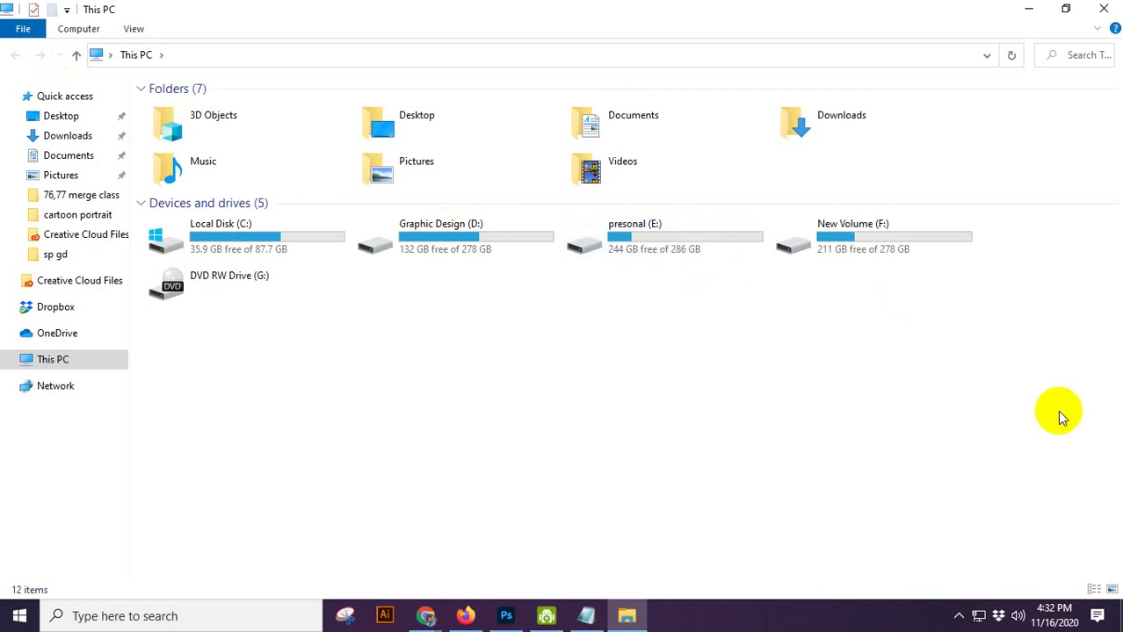
double_click(470, 241)
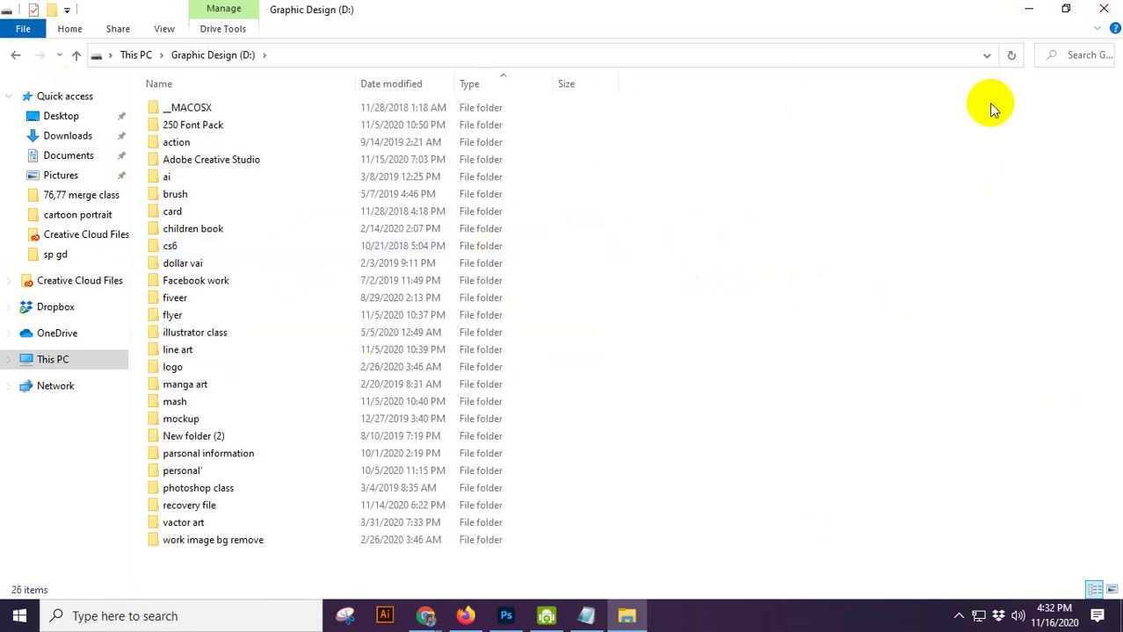
Step: Shrink the File Explorer window, switch to Chrome and search Google for "winrar" in a new tab
left_click_drag(820, 14, 598, 39)
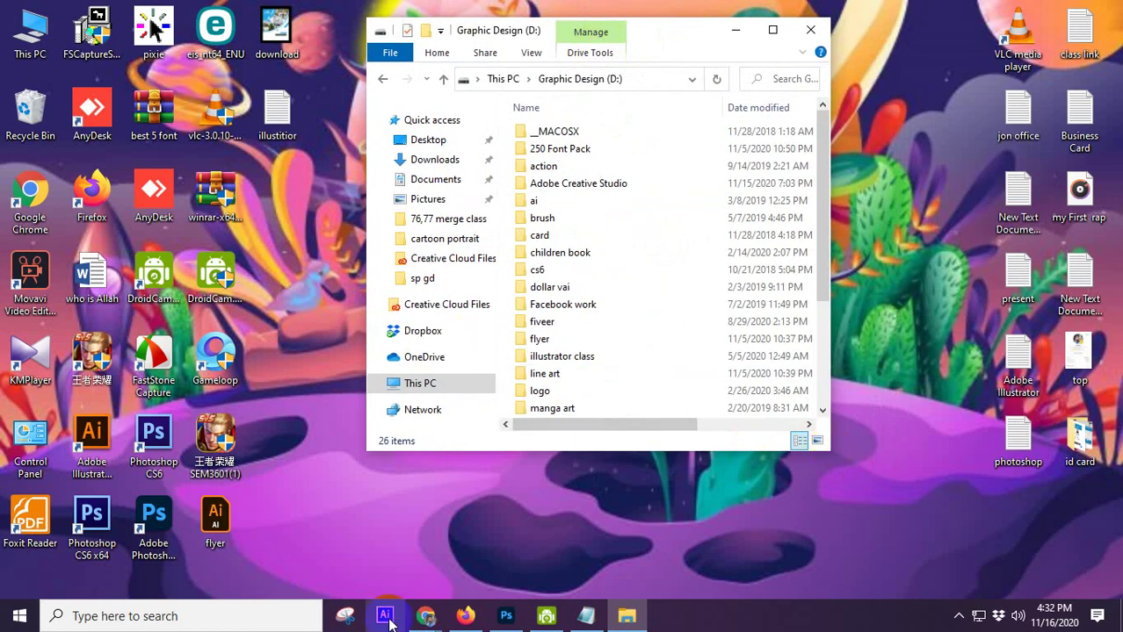
left_click(426, 618)
left_click(334, 577)
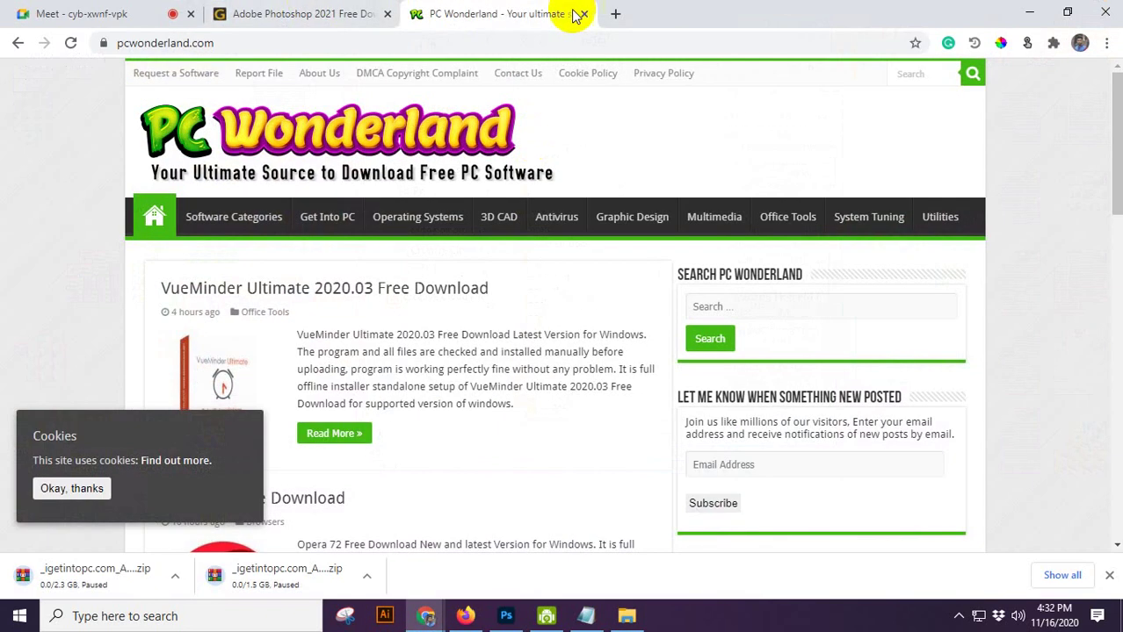
left_click(618, 14)
left_click(496, 42)
type("w")
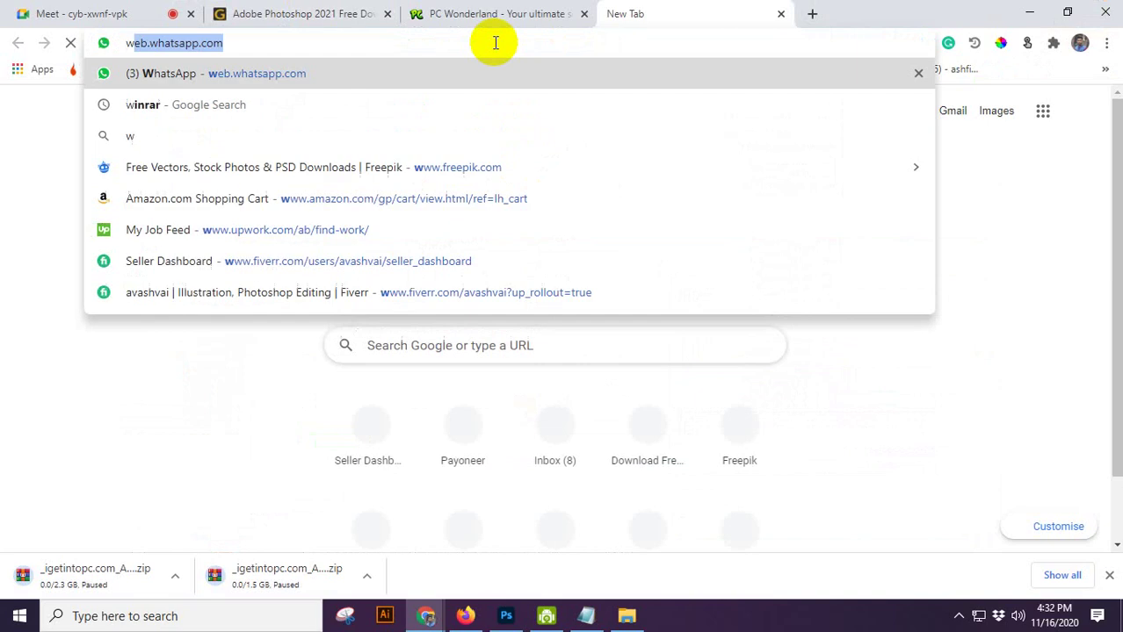
type("inra")
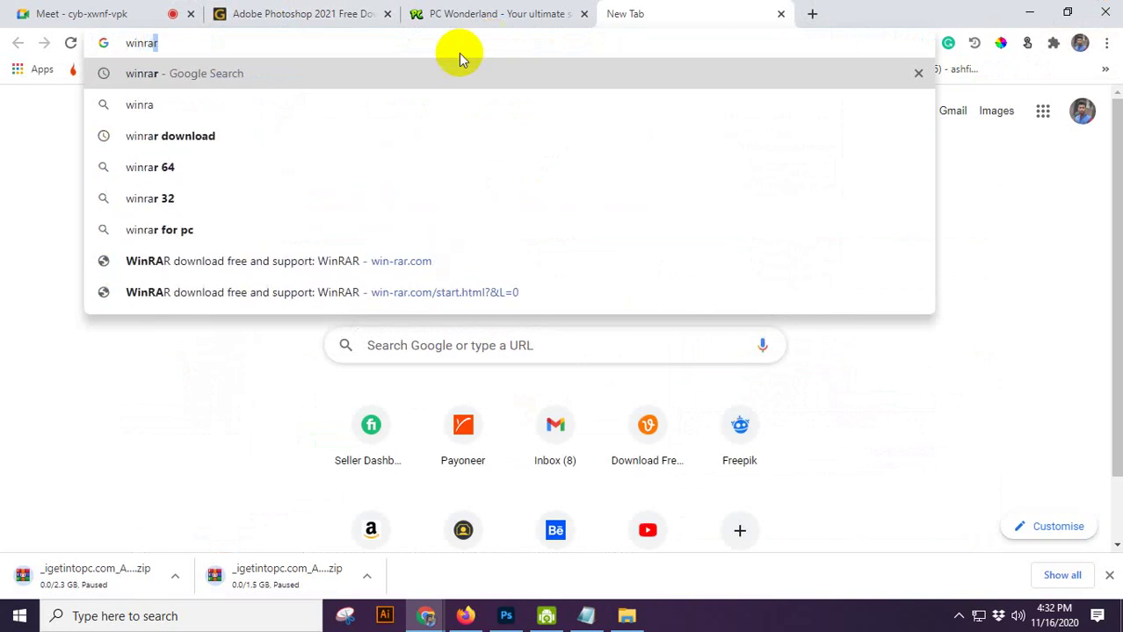
left_click(143, 74)
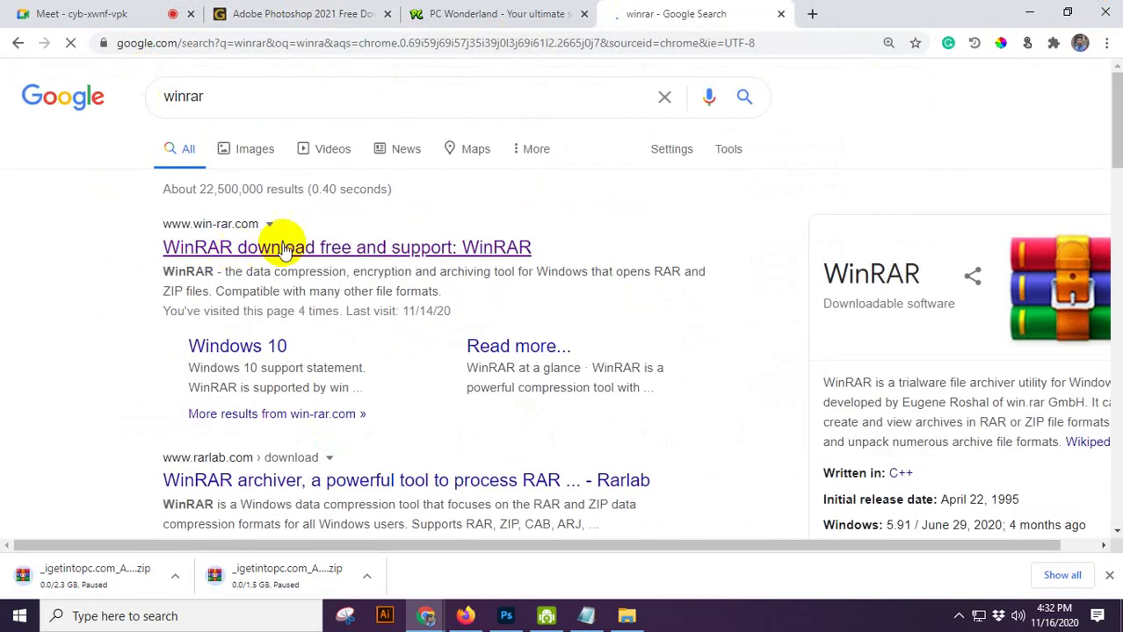
Step: Open the Windows 10 page from the win-rar.com search result and view its WinRAR download option
left_click(254, 351)
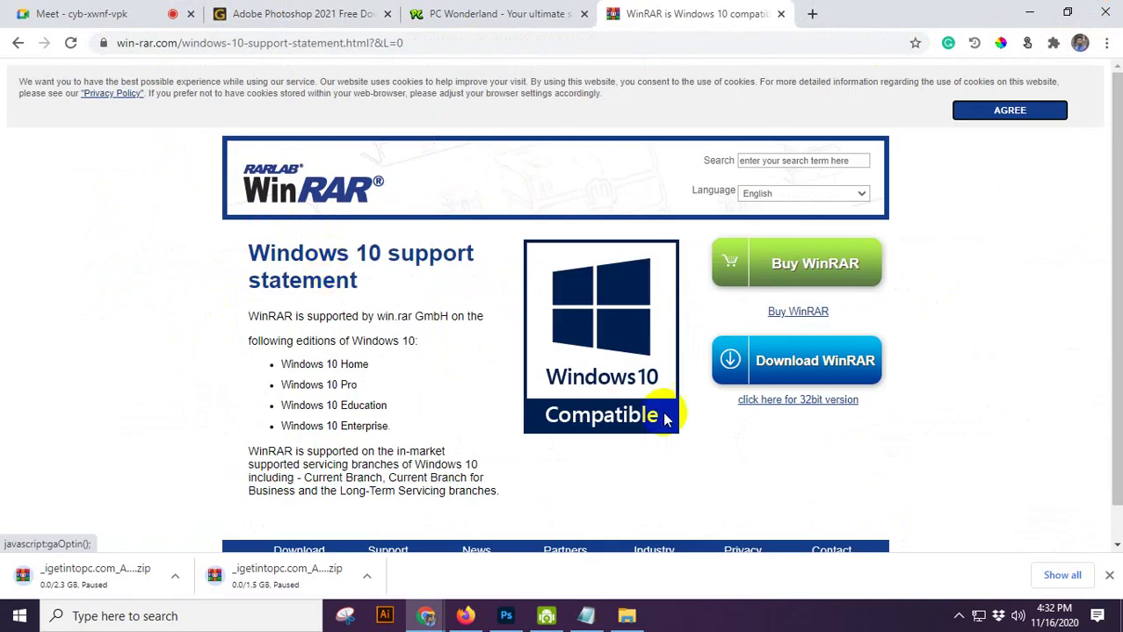
scroll(453, 228, "down", 1)
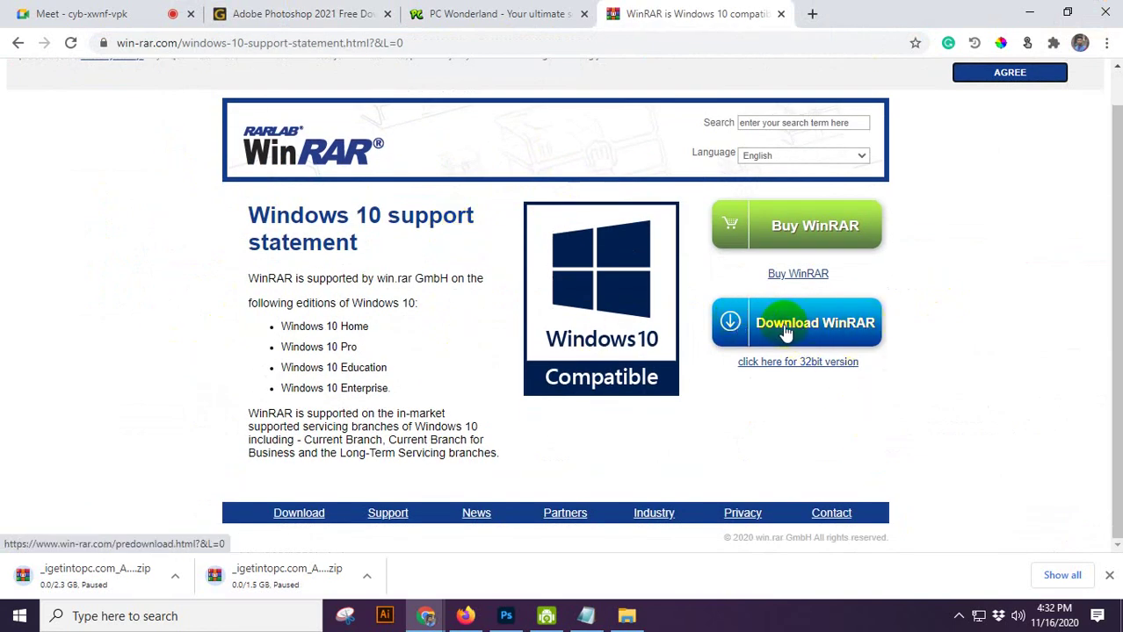
scroll(609, 292, "up", 1)
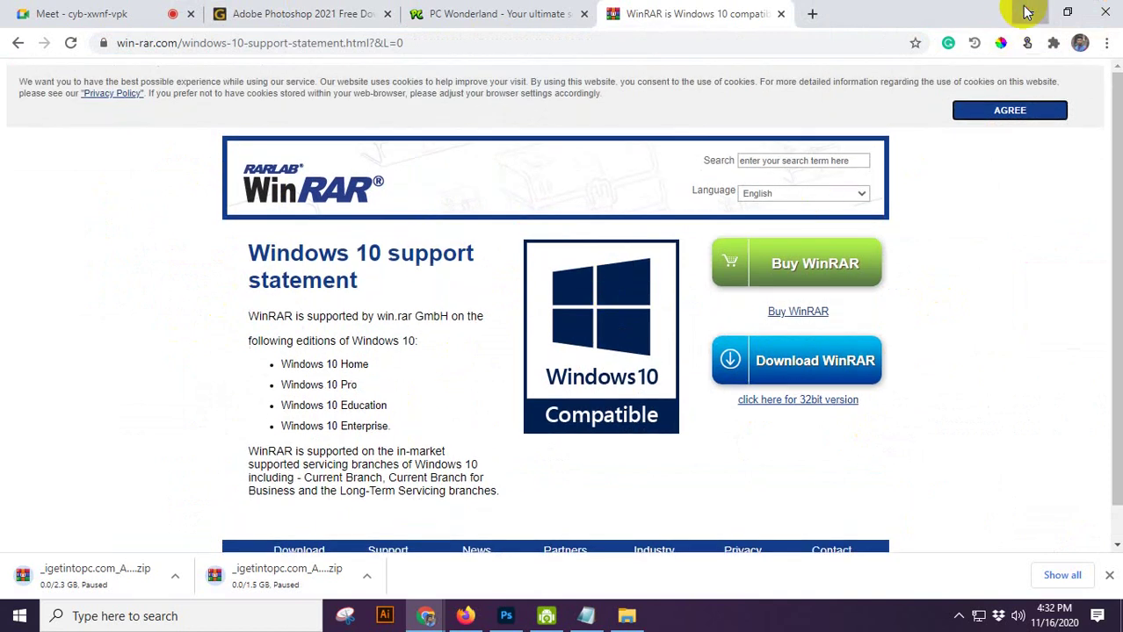
Step: Minimize Chrome, open the Adobe Creative Studio folder and view the extraction options for the Adobe Photoshop 2021 v22.0.0.35 (x64) archive
left_click(1028, 12)
double_click(583, 187)
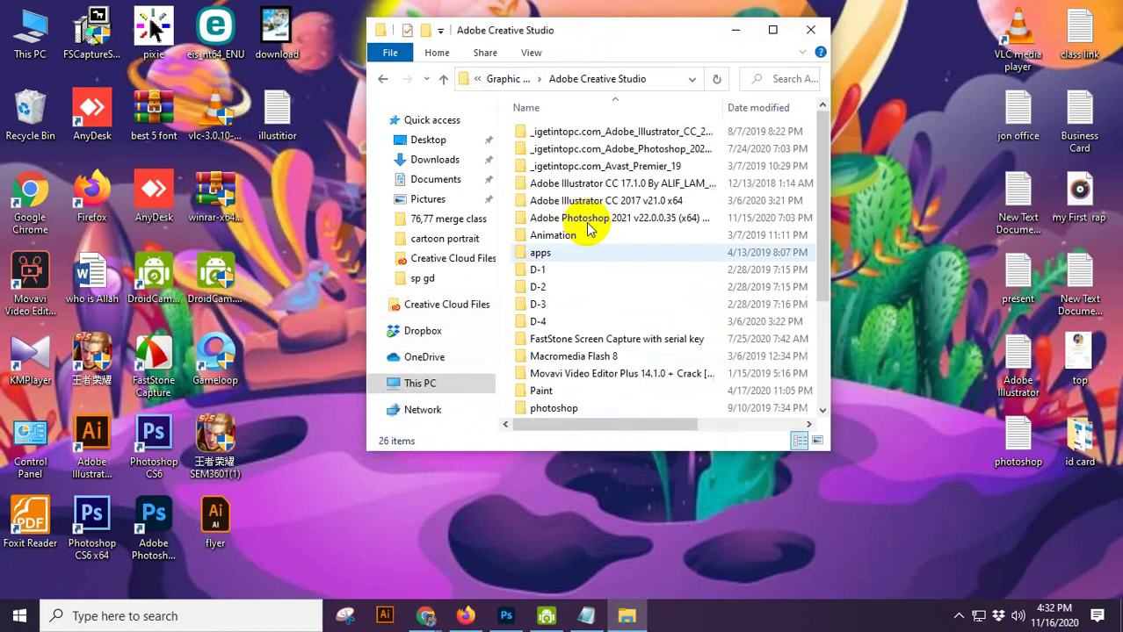
scroll(588, 228, "down", 3)
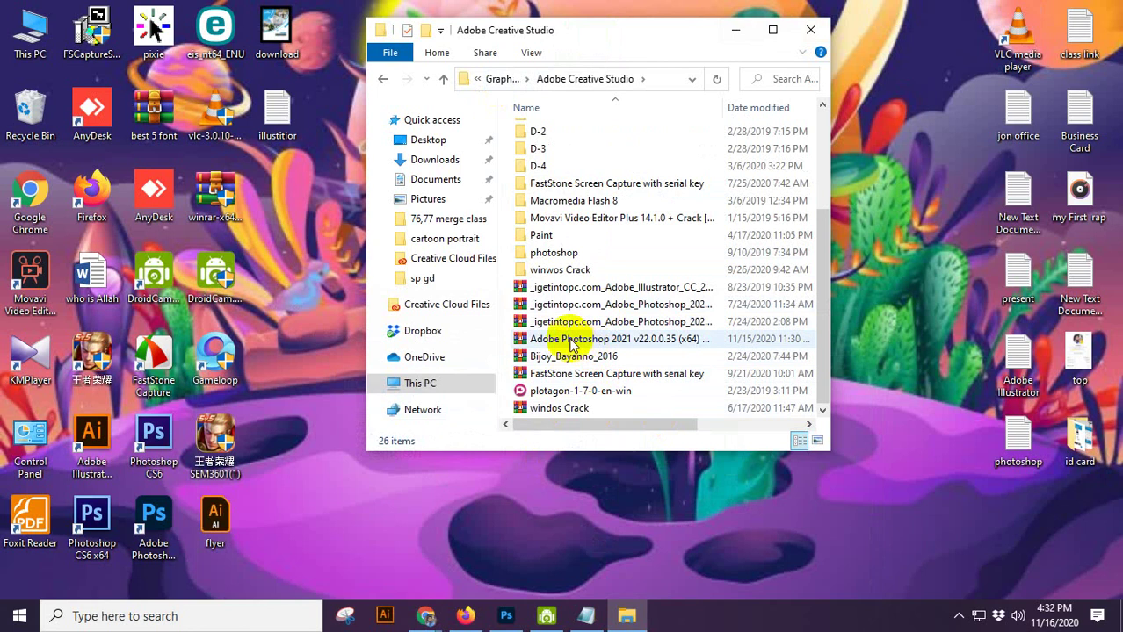
left_click(662, 342)
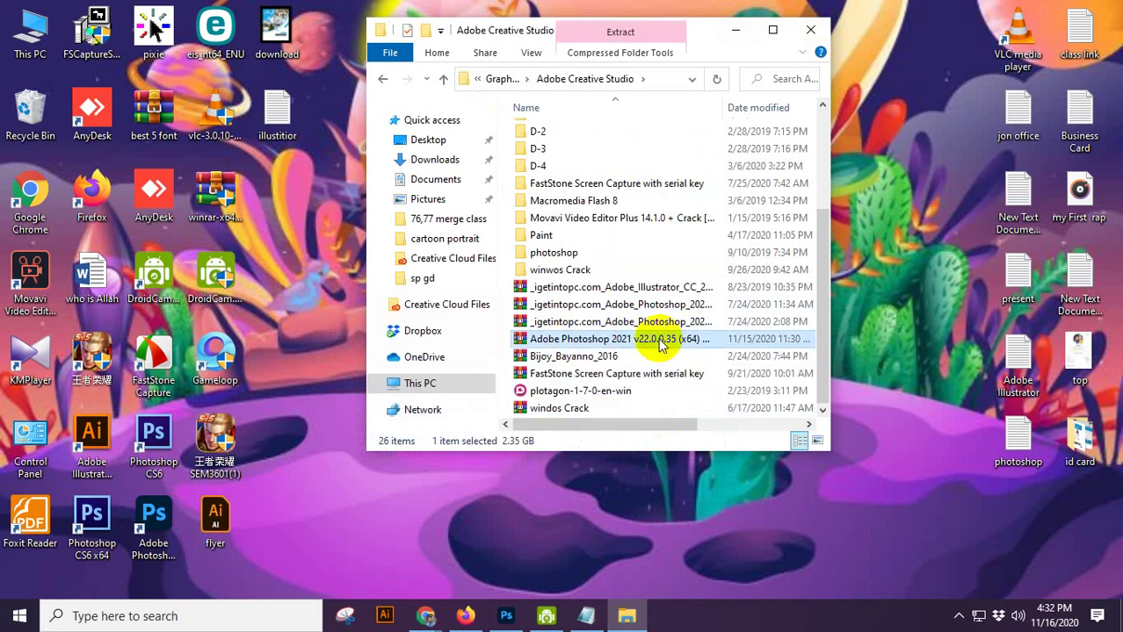
right_click(661, 344)
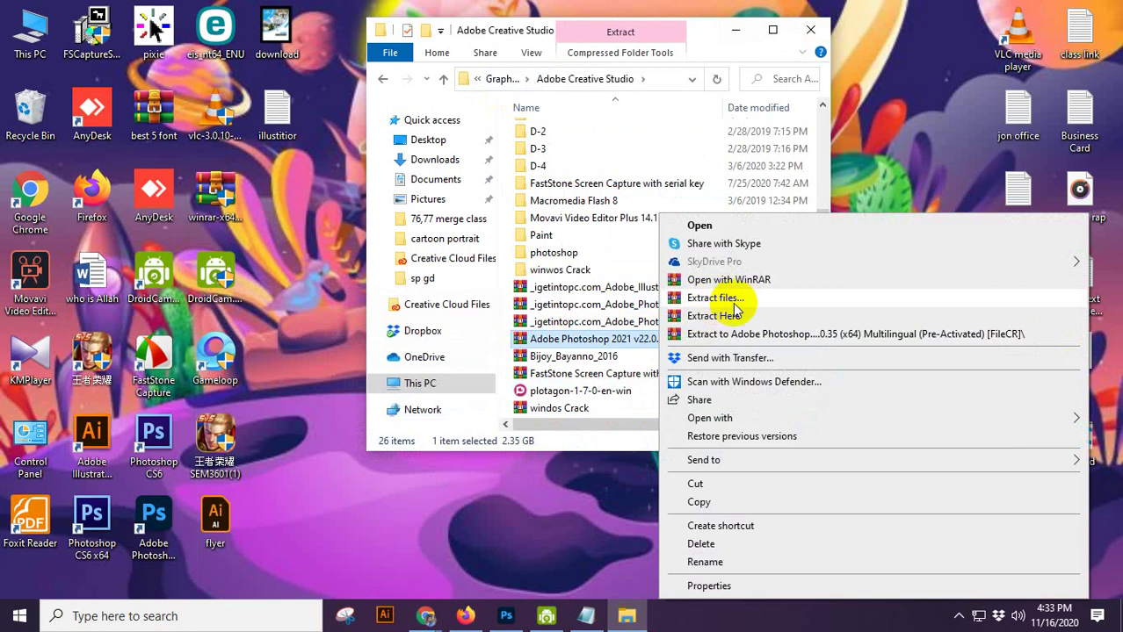
left_click(591, 239)
Step: Open the extracted Adobe Photoshop 2021 v22.0.0.35 (x64) folder and its subfolder, and select the Set-up file
scroll(591, 239, "up", 3)
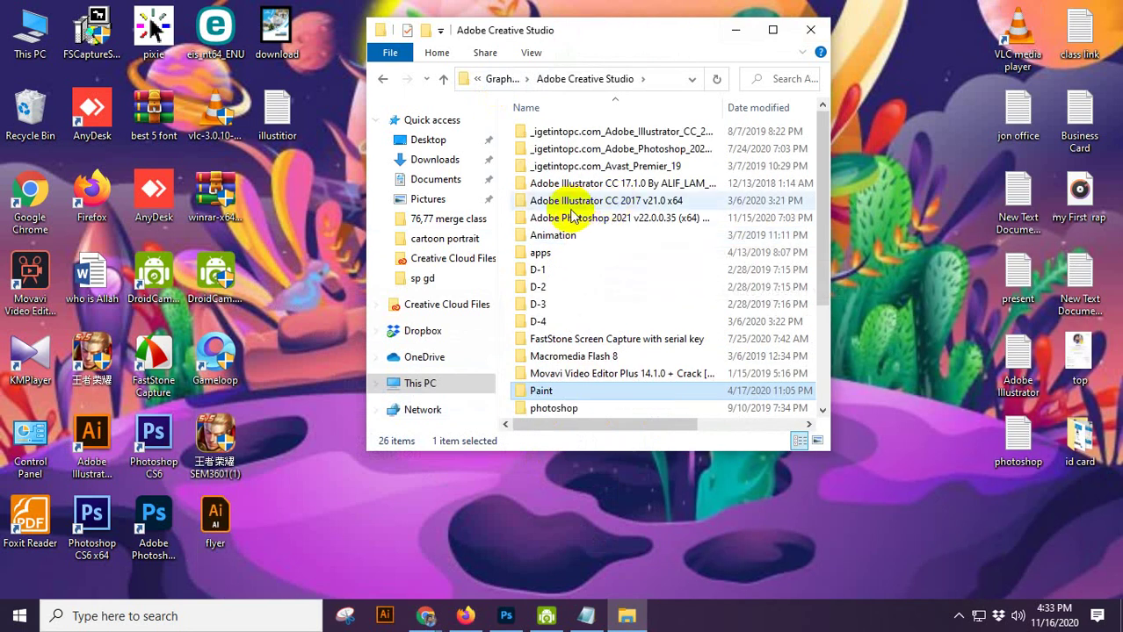
left_click(617, 218)
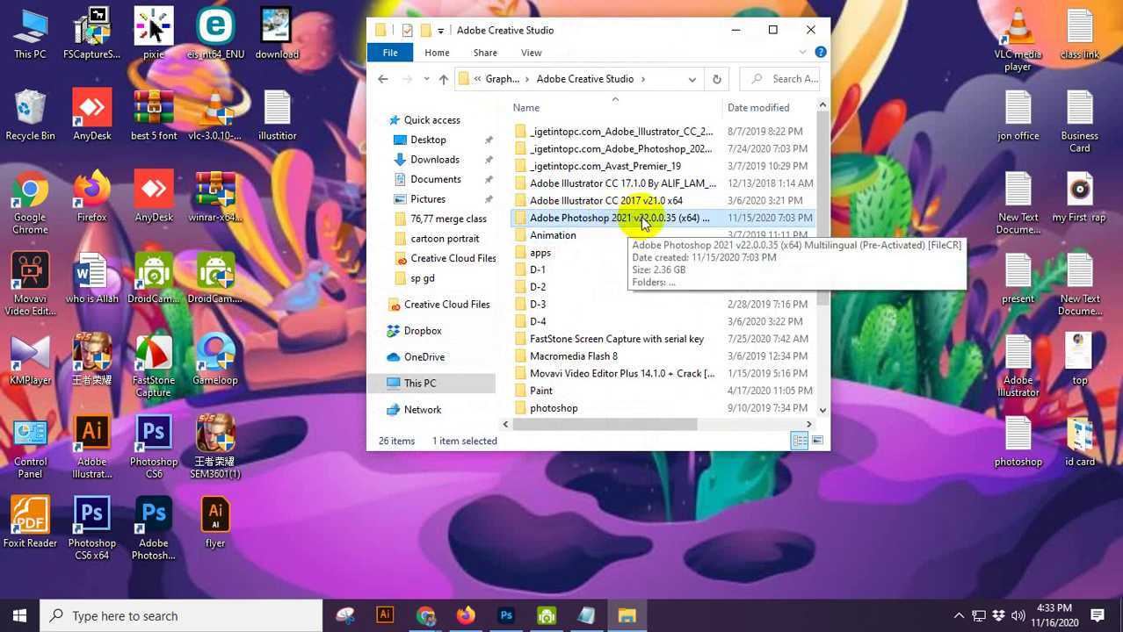
double_click(643, 222)
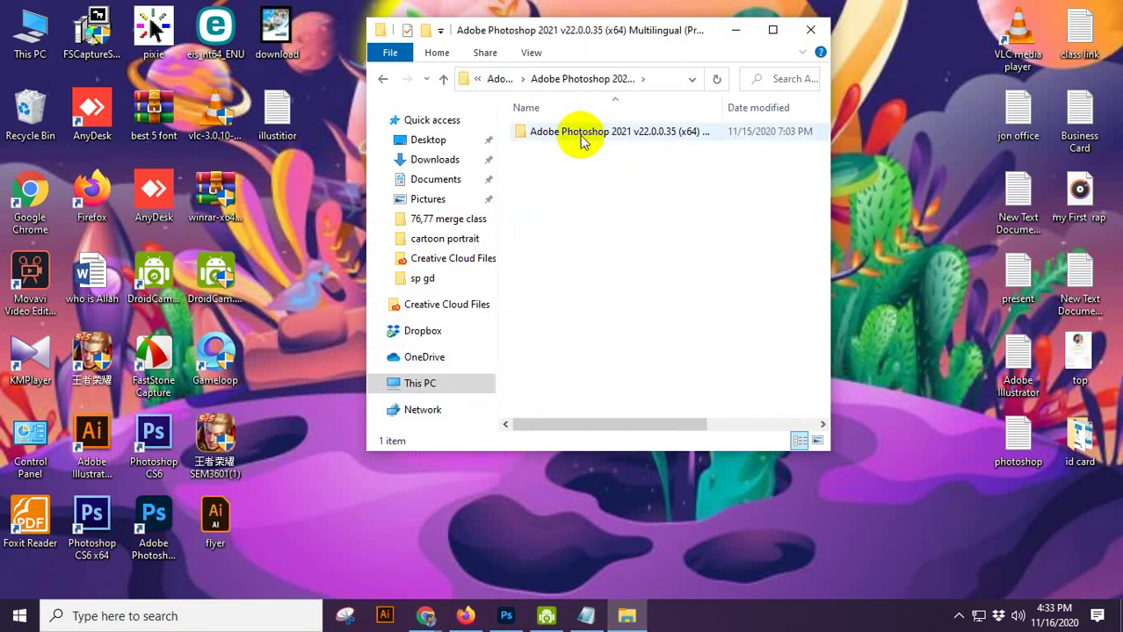
double_click(579, 136)
left_click(547, 186)
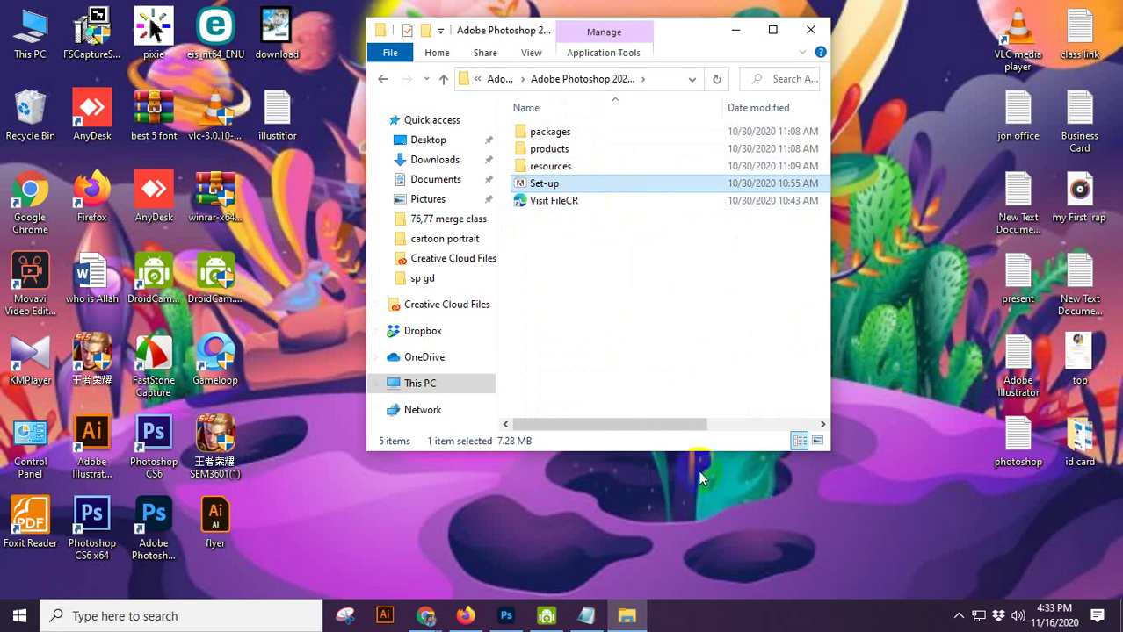
Step: Reposition the File Explorer window on the desktop and minimize it
left_click_drag(682, 30, 599, 34)
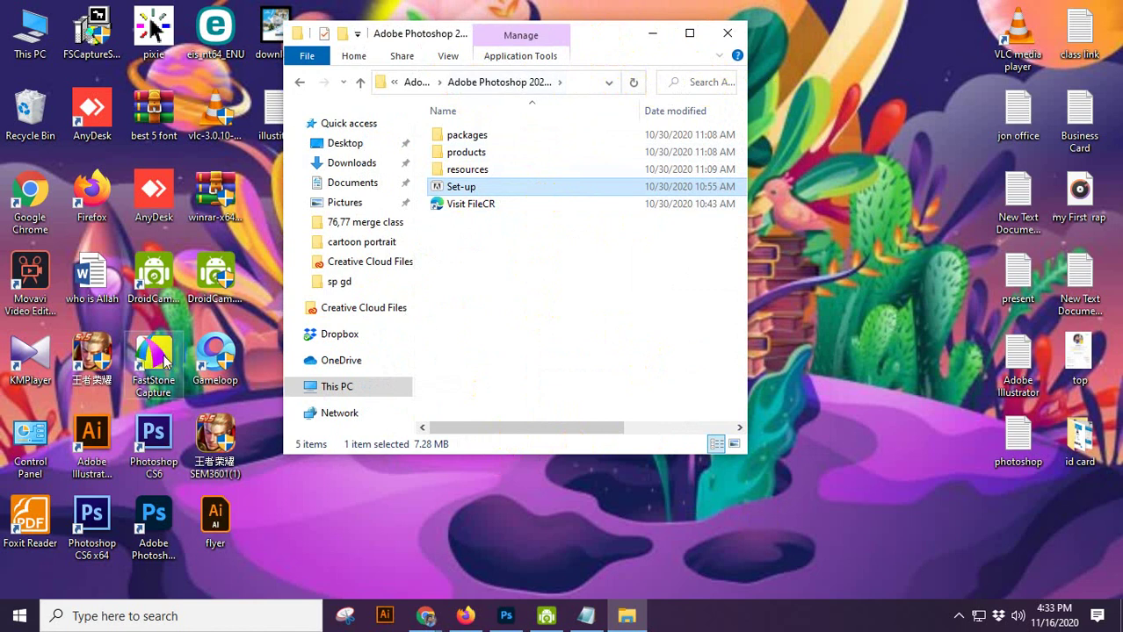
left_click(111, 617)
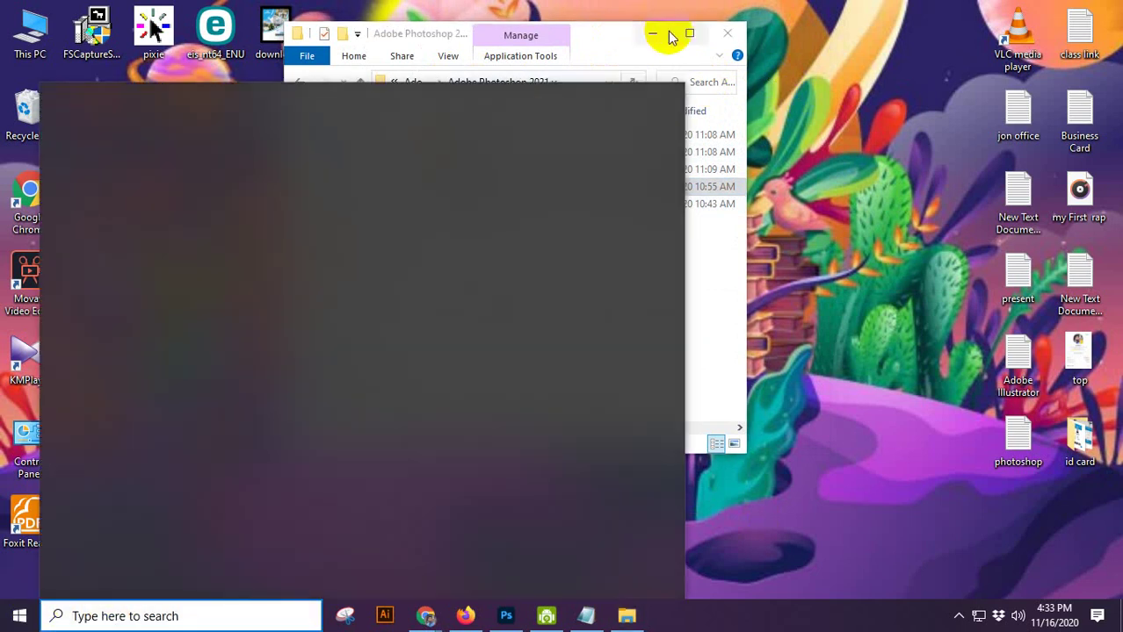
left_click(657, 30)
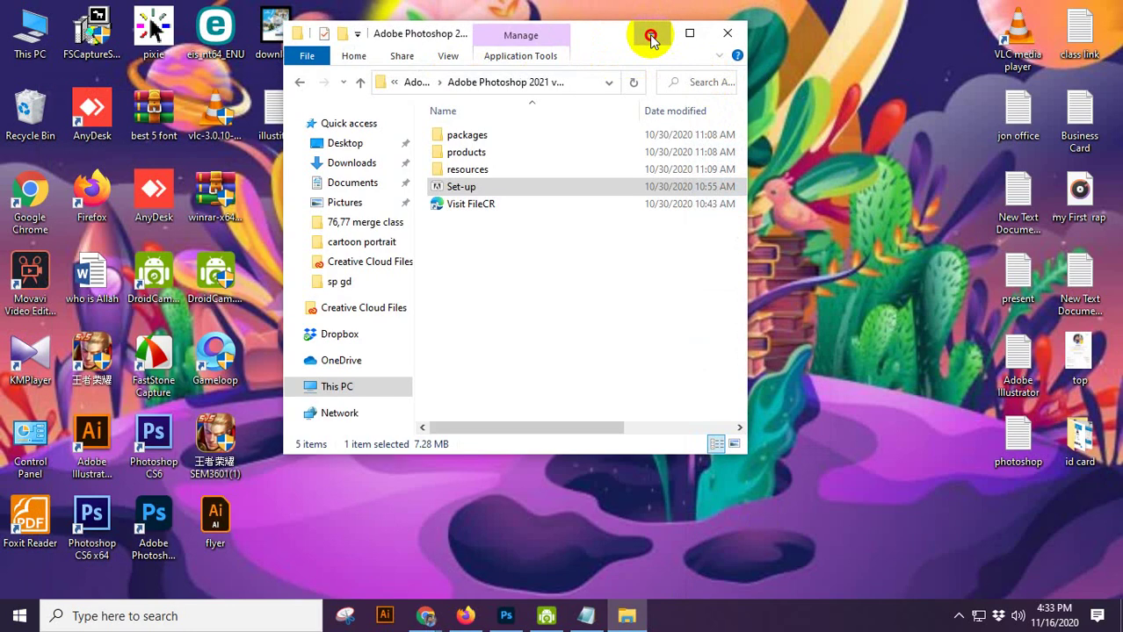
left_click(650, 33)
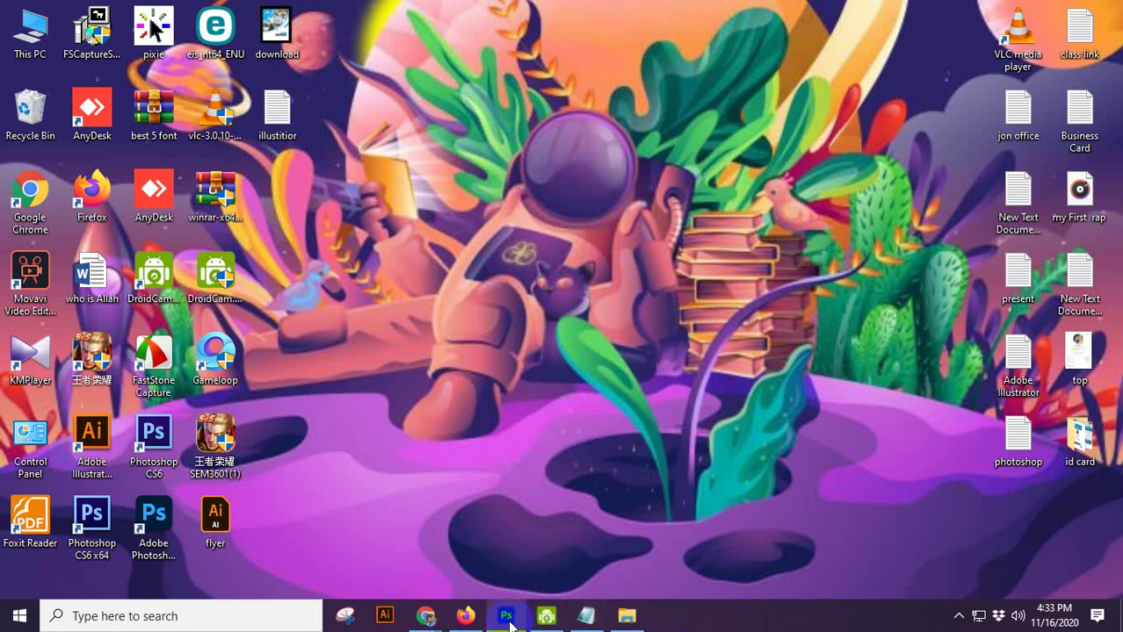
Step: Dismiss the meet.google.com screen-sharing bar and return to the Google Meet page in Chrome
left_click(466, 619)
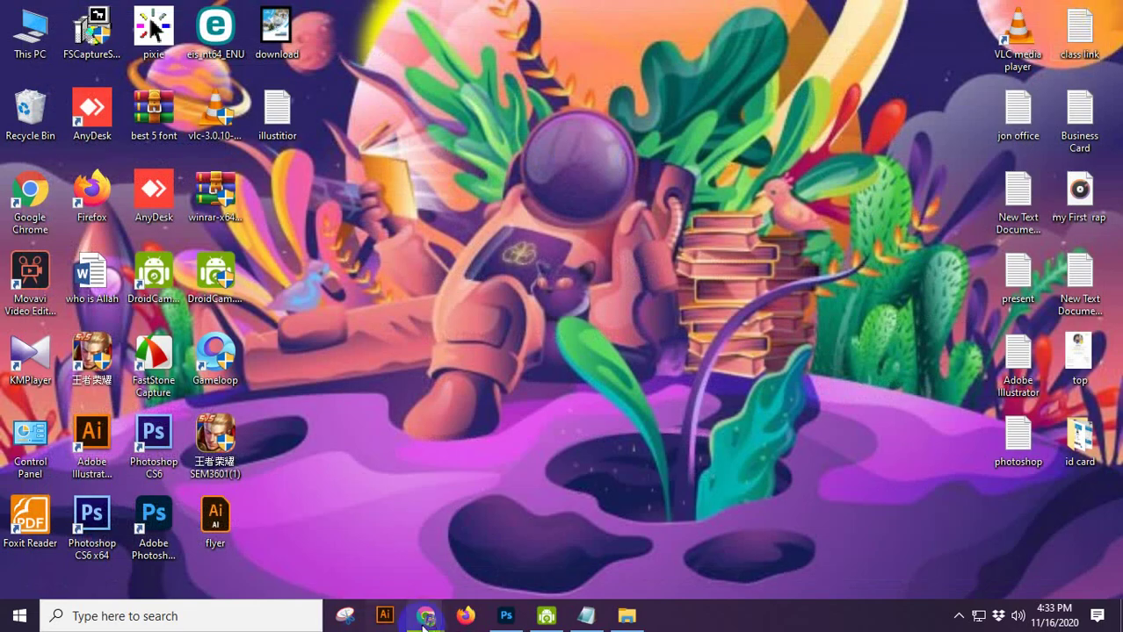
mouse_move(426, 612)
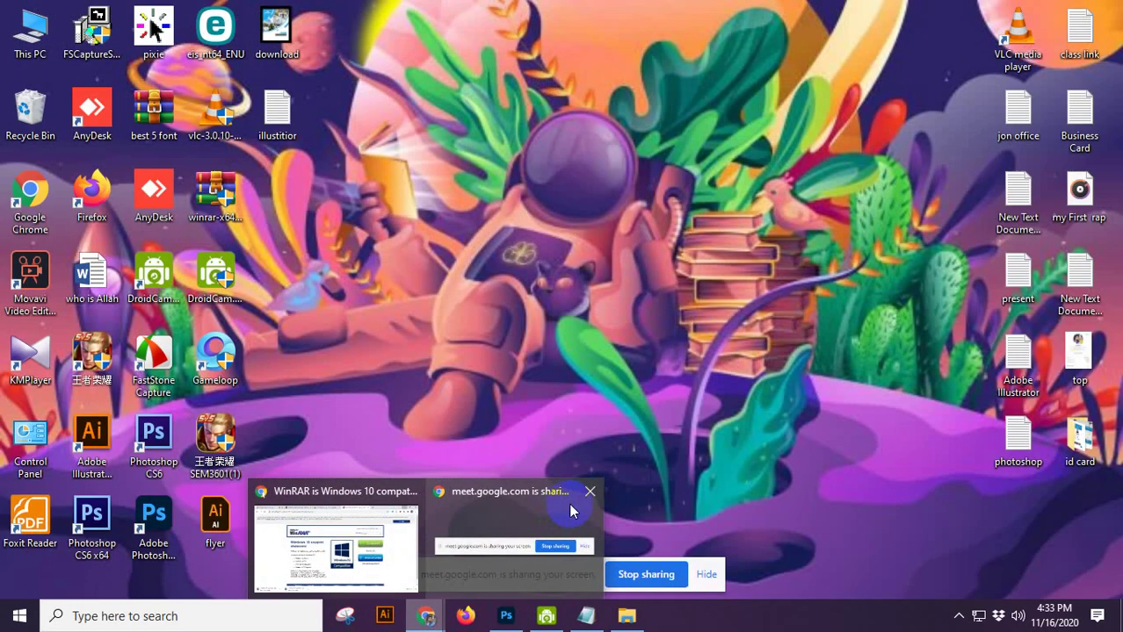
left_click(590, 492)
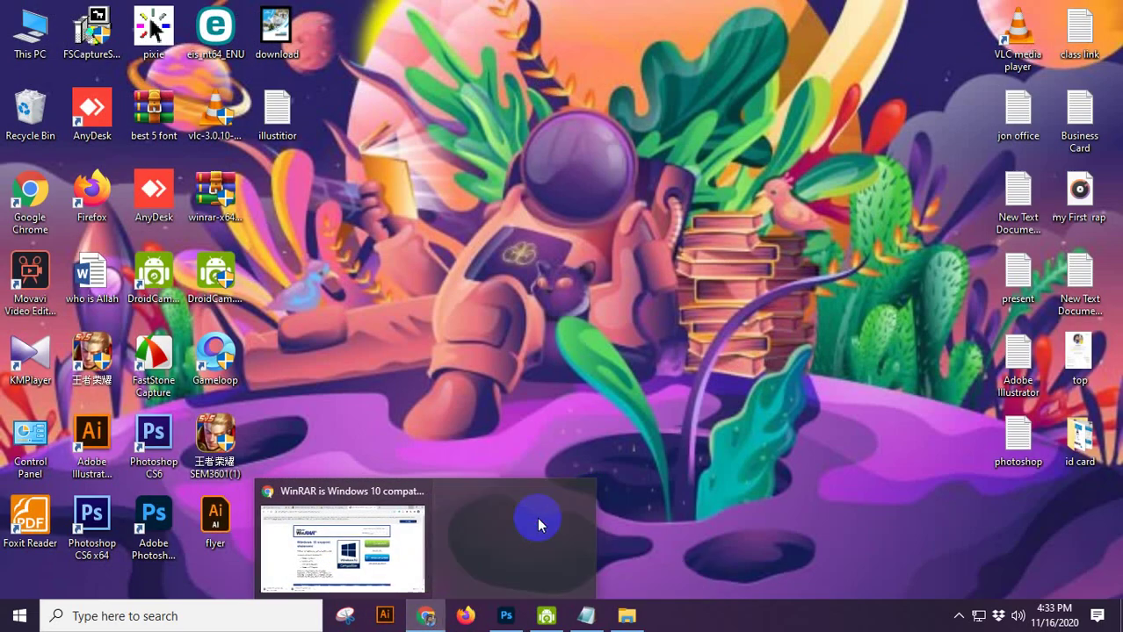
left_click(433, 542)
left_click(552, 8)
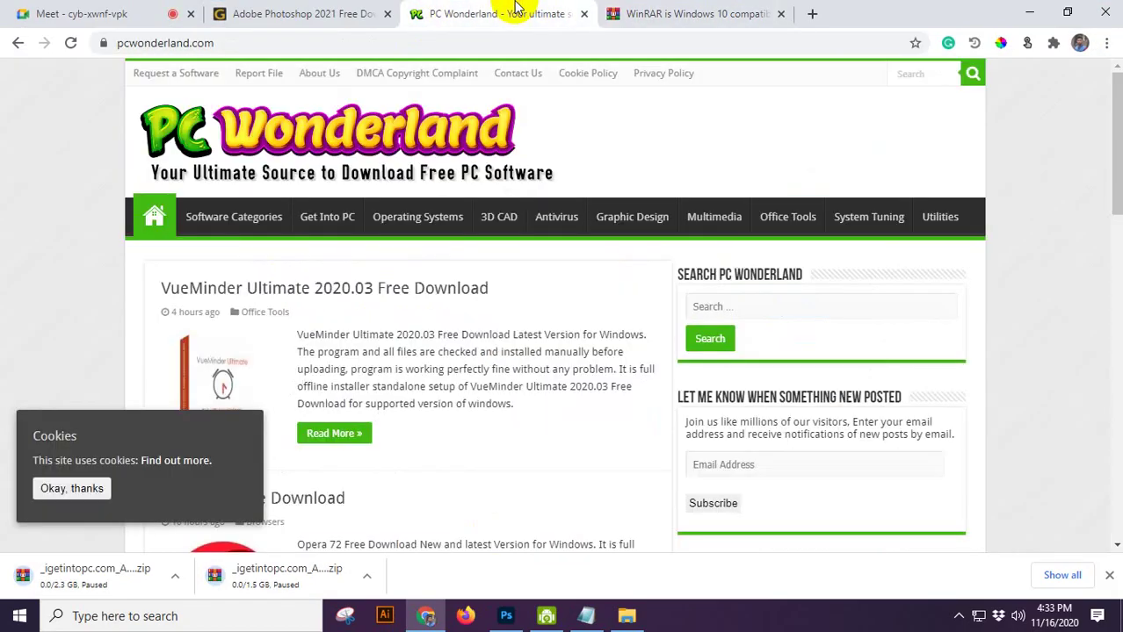
left_click(310, 10)
left_click(70, 10)
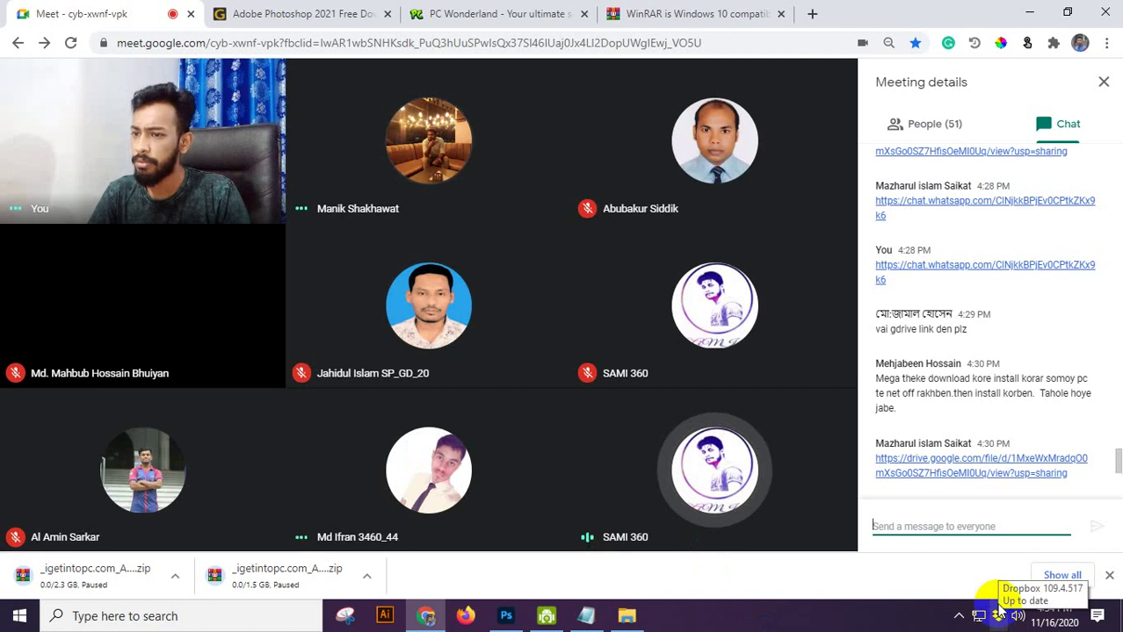
Step: Close the Adobe Photoshop 2021 download, WinRAR and PC Wonderland tabs, leaving only the meeting open
left_click(332, 14)
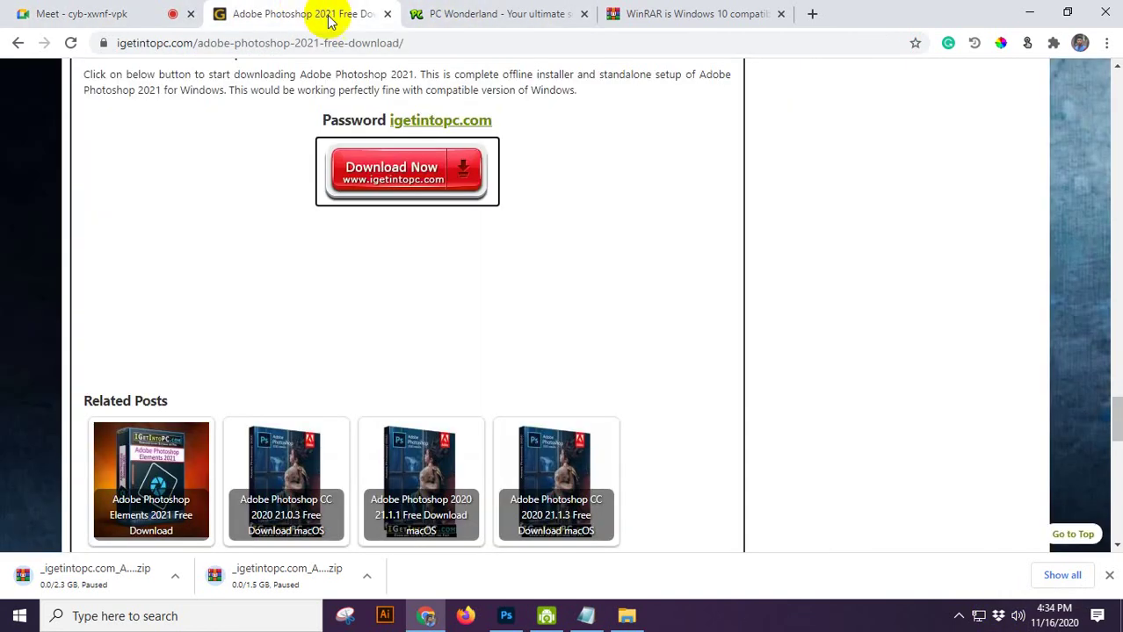
left_click(386, 15)
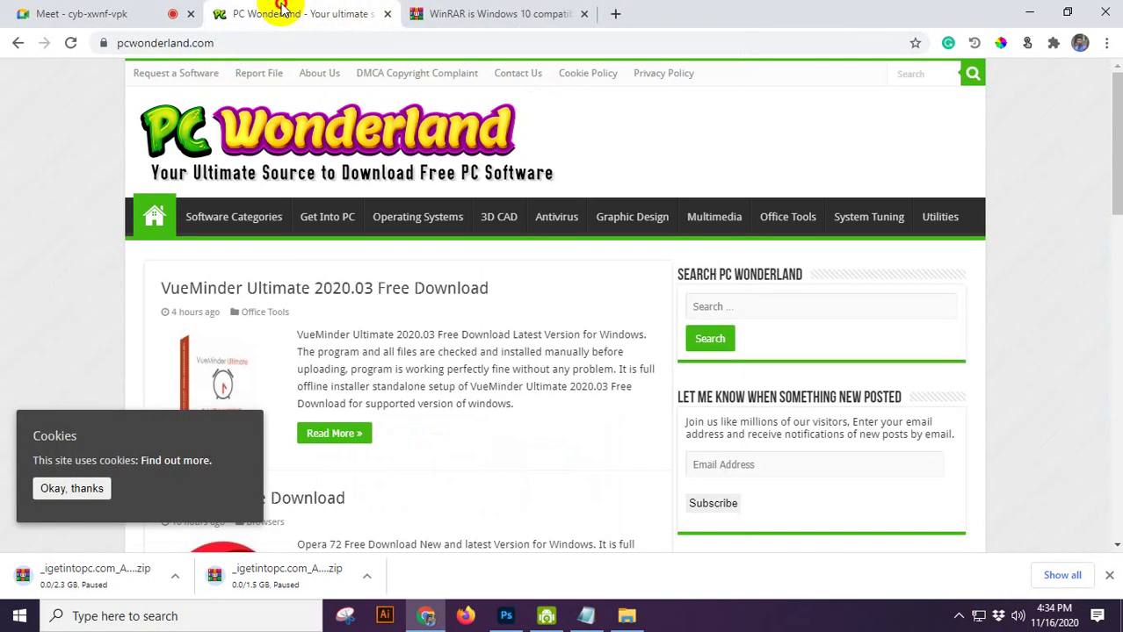
left_click(571, 15)
left_click(585, 15)
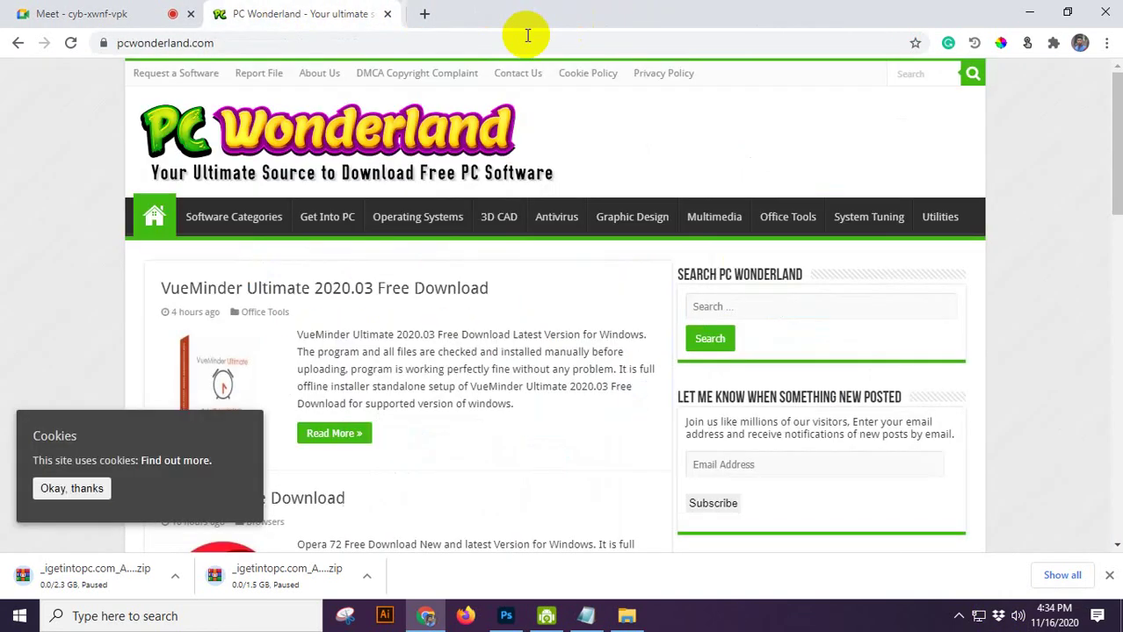
left_click(113, 13)
left_click(290, 17)
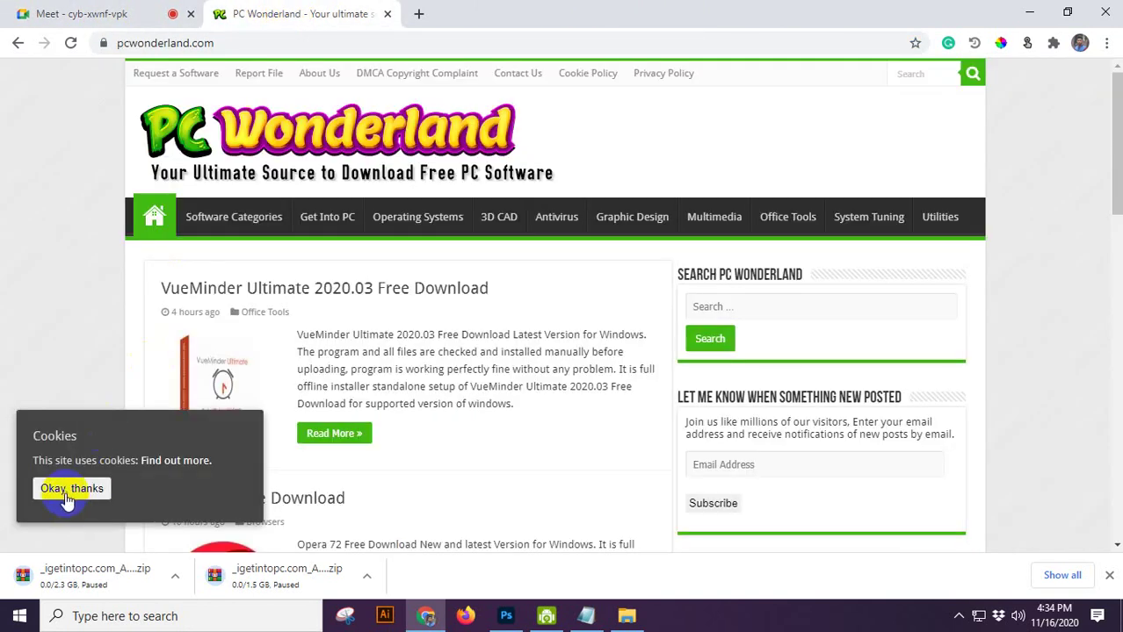
left_click(387, 14)
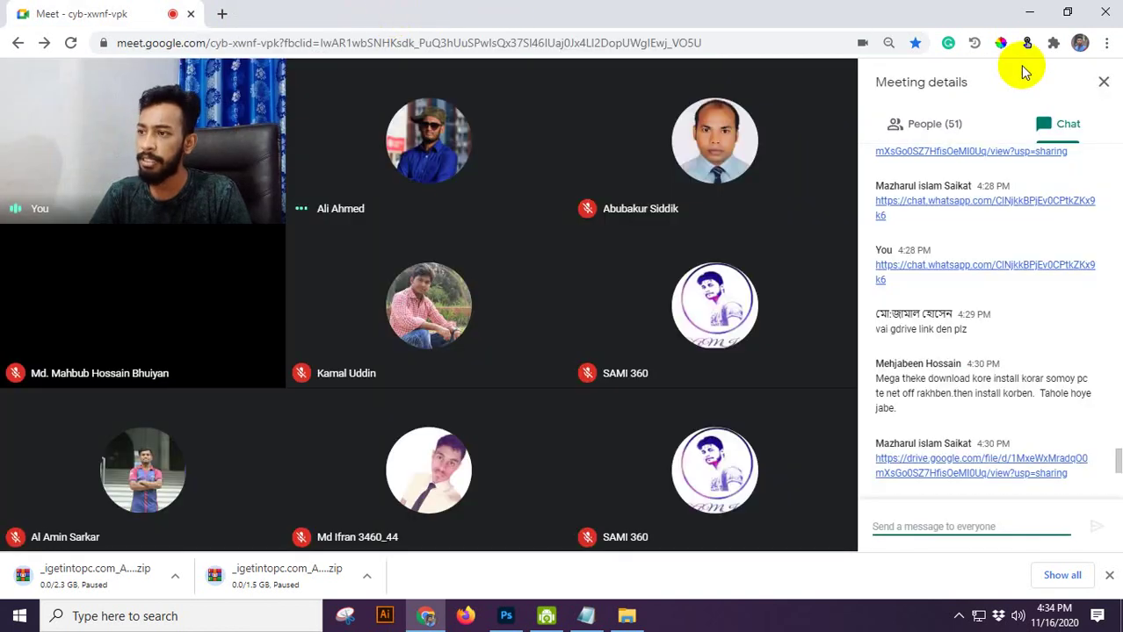
Step: Minimize Chrome and move the Adobe Photoshop 2021 shortcut to an empty area of the desktop
left_click(1031, 17)
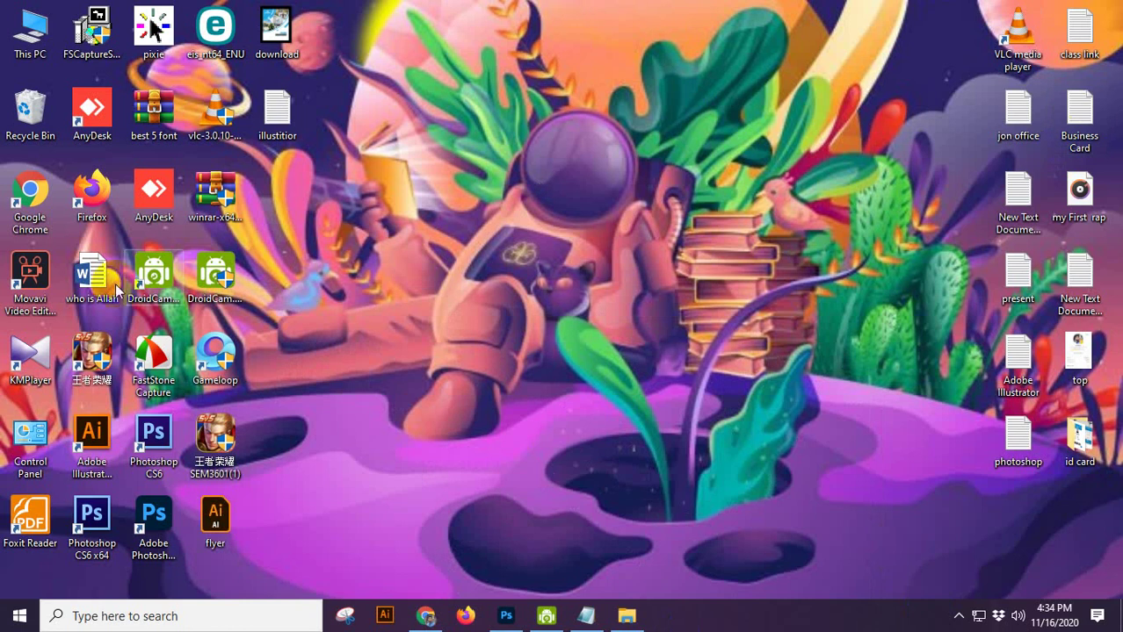
left_click_drag(154, 525, 534, 132)
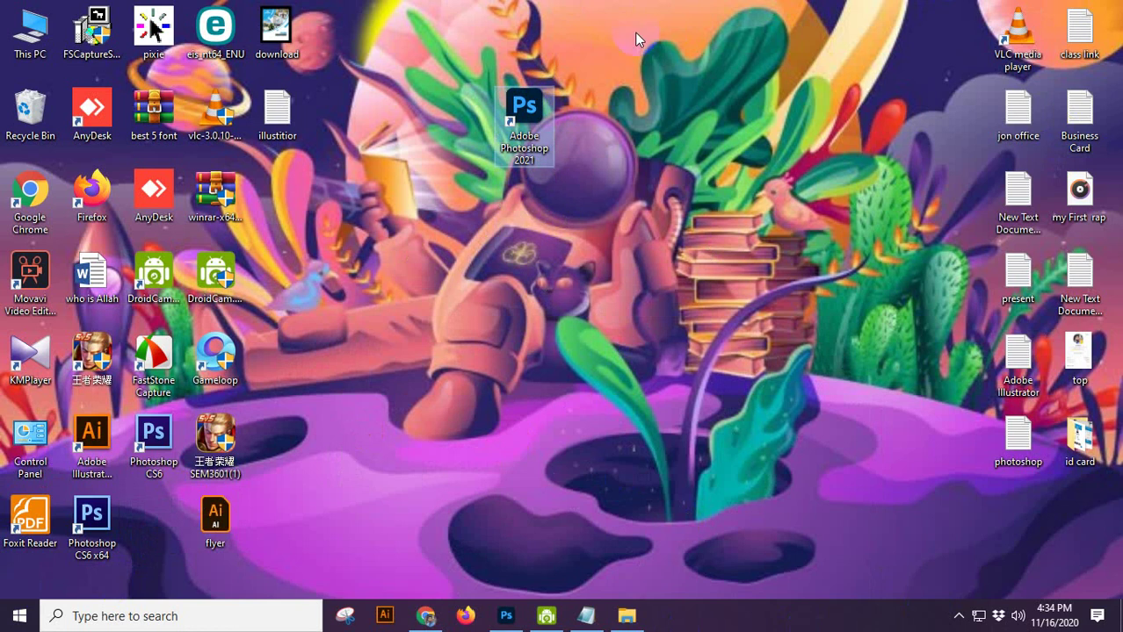
Step: Bring the Google Meet call back on screen in Chrome and check the participants and chat
left_click(426, 617)
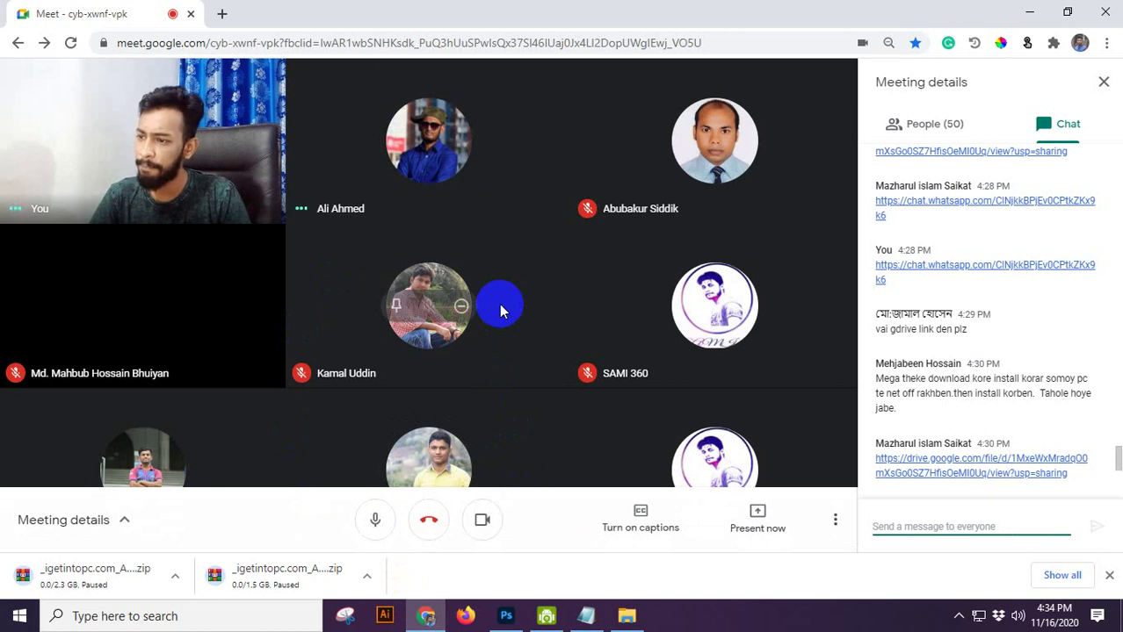
left_click(510, 360)
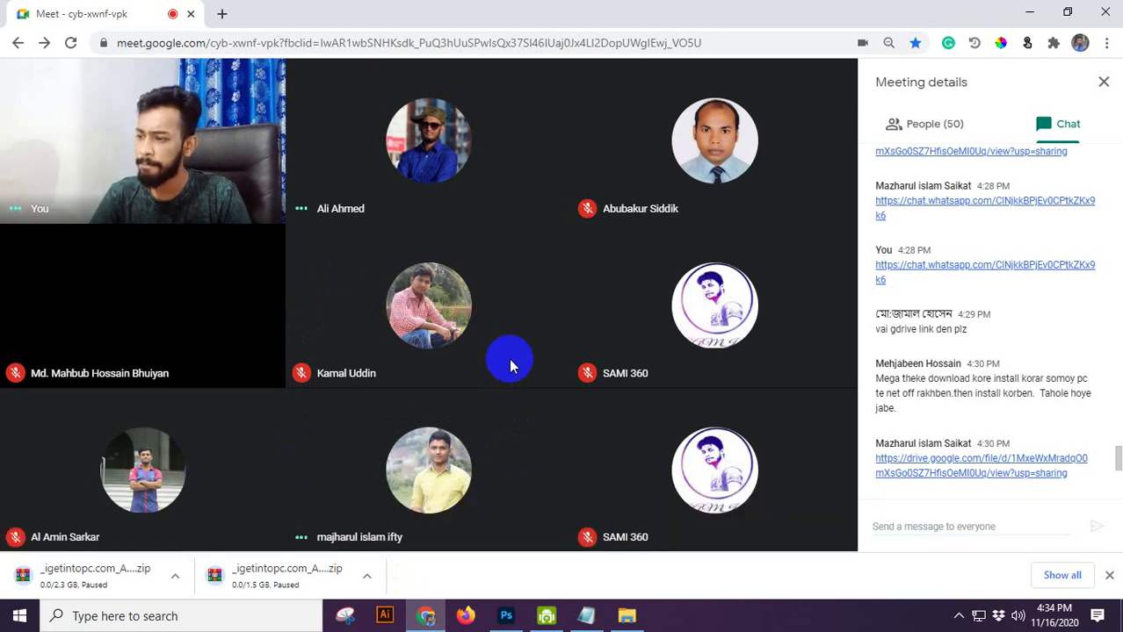
left_click(433, 618)
left_click(438, 619)
mouse_move(506, 625)
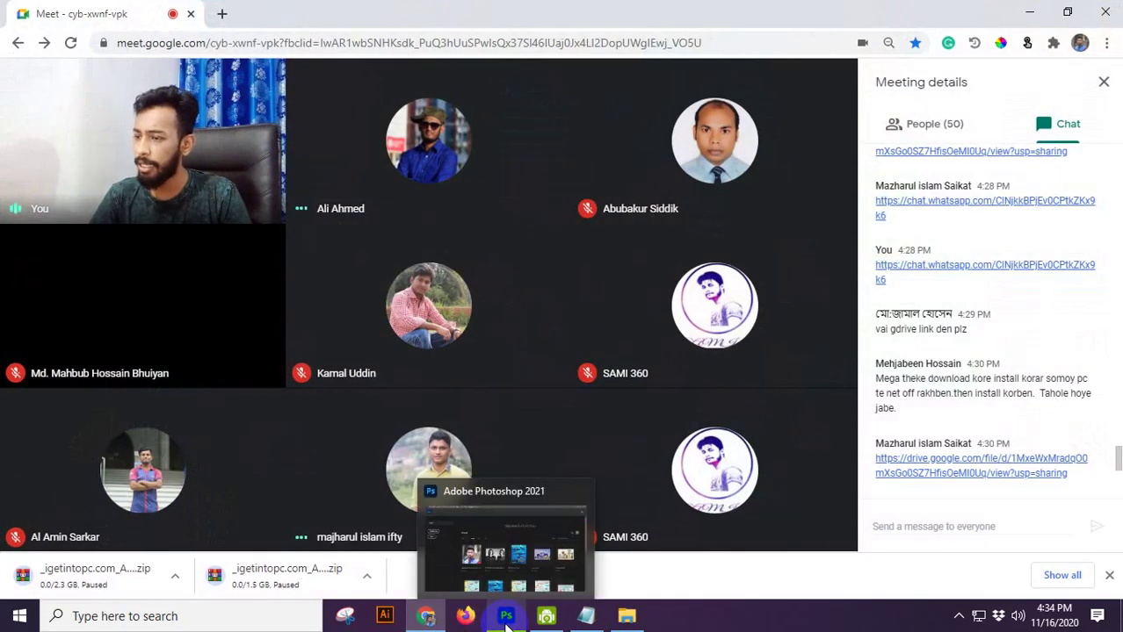
left_click(702, 629)
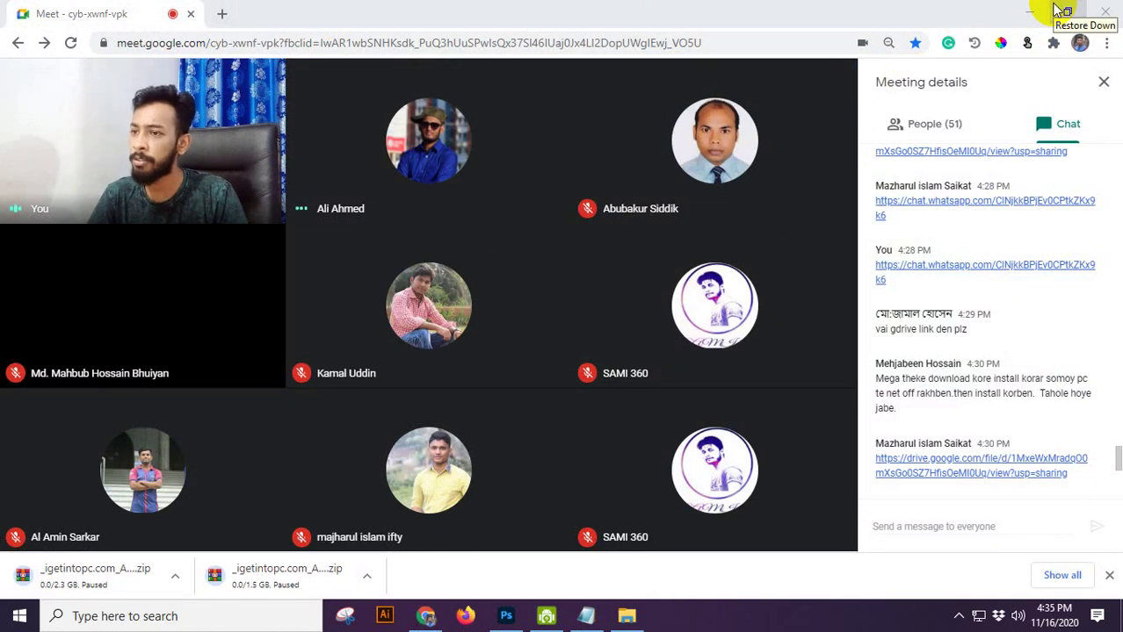
Step: Minimize Chrome and move the Adobe Photoshop 2021 shortcut closer to the other program icons on the desktop
left_click(1031, 11)
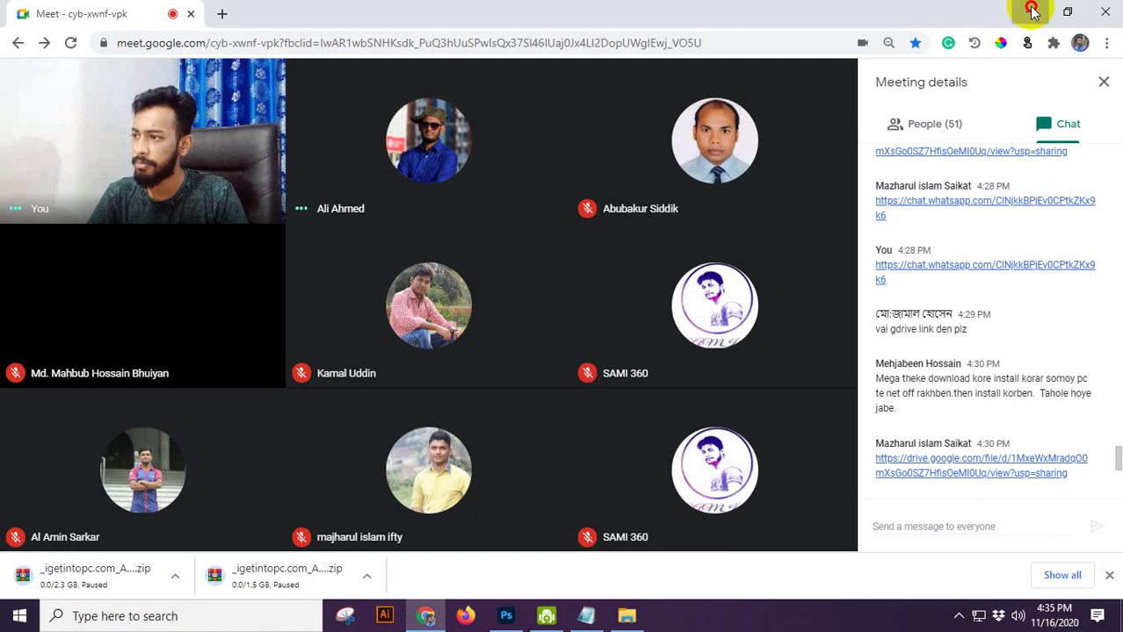
left_click(1031, 11)
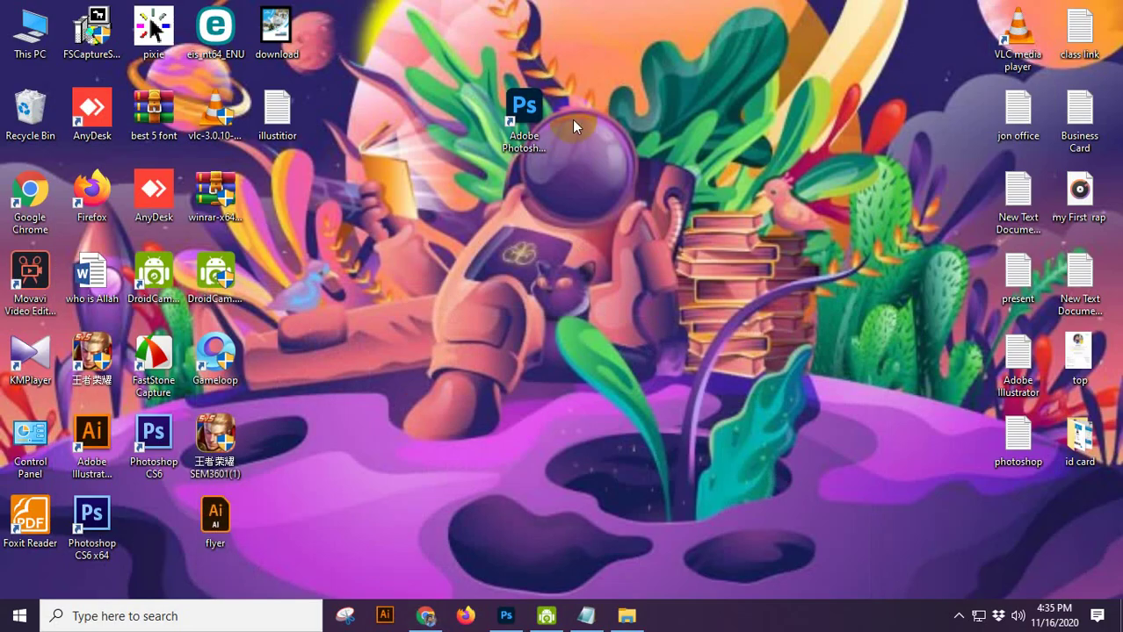
left_click_drag(532, 107, 410, 221)
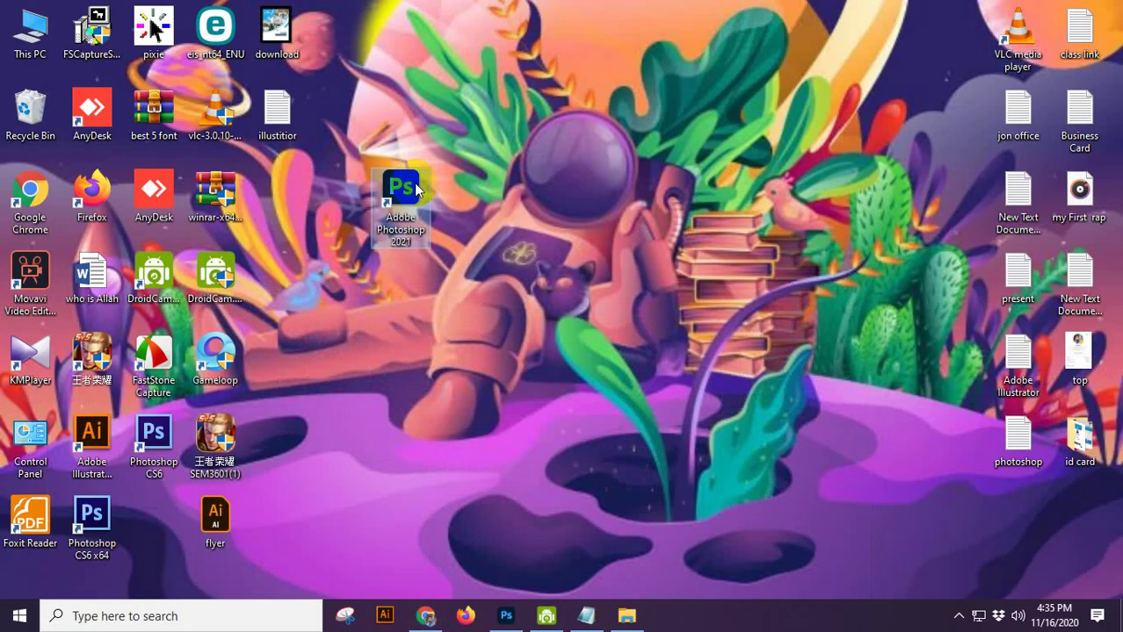
left_click_drag(414, 182, 415, 99)
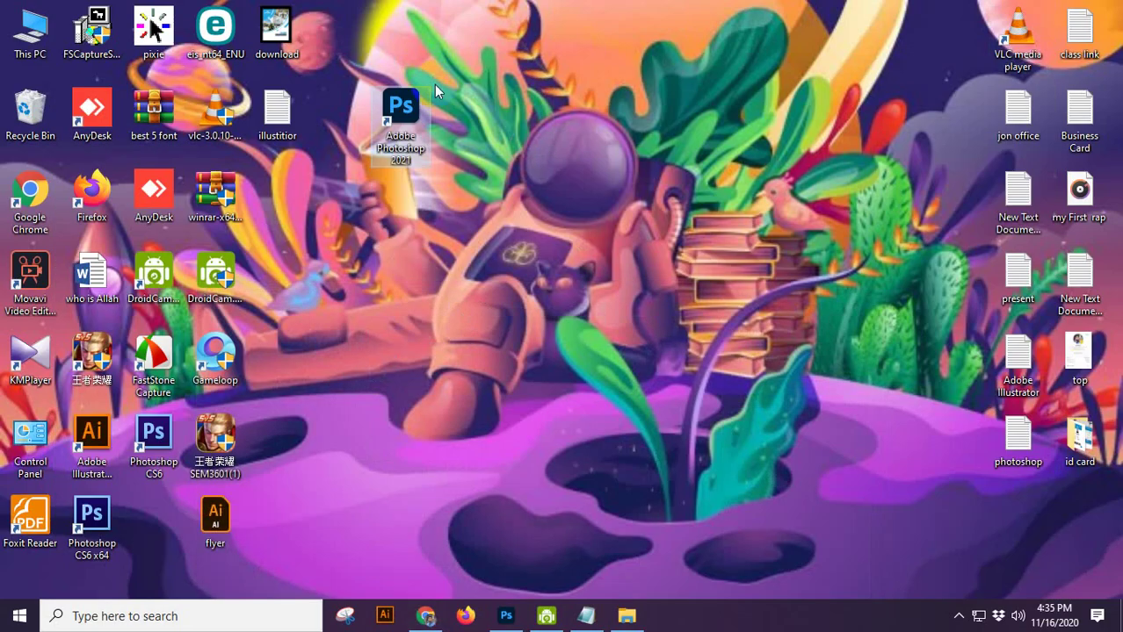
Step: Open Adobe Photoshop 2021 from its desktop shortcut, and close both Photoshop and the File Explorer window
double_click(418, 105)
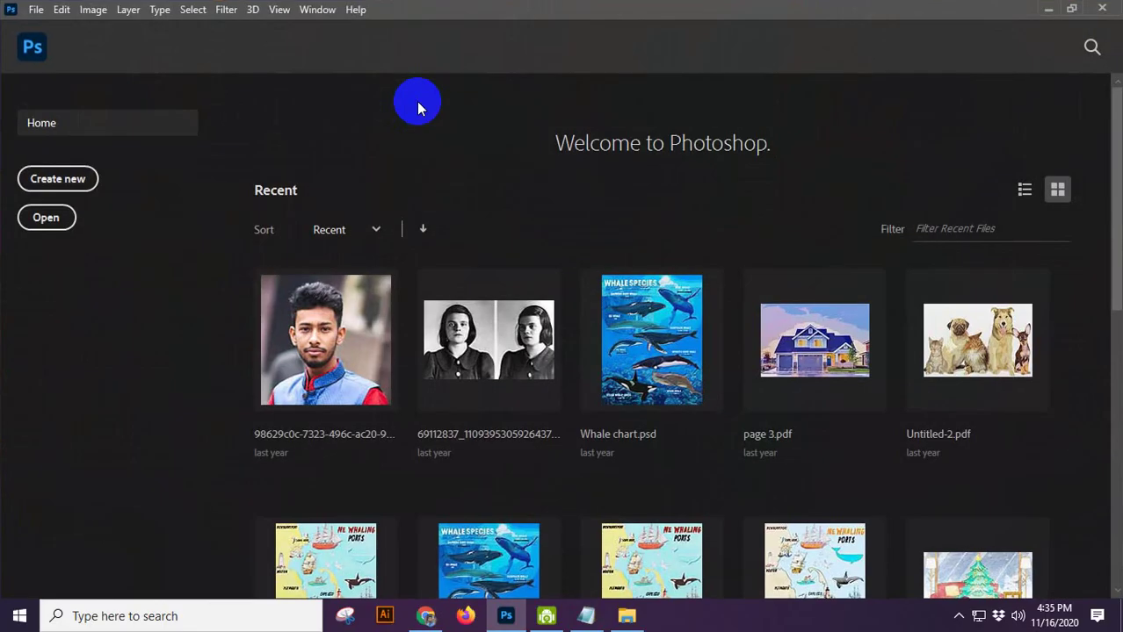
left_click(1101, 8)
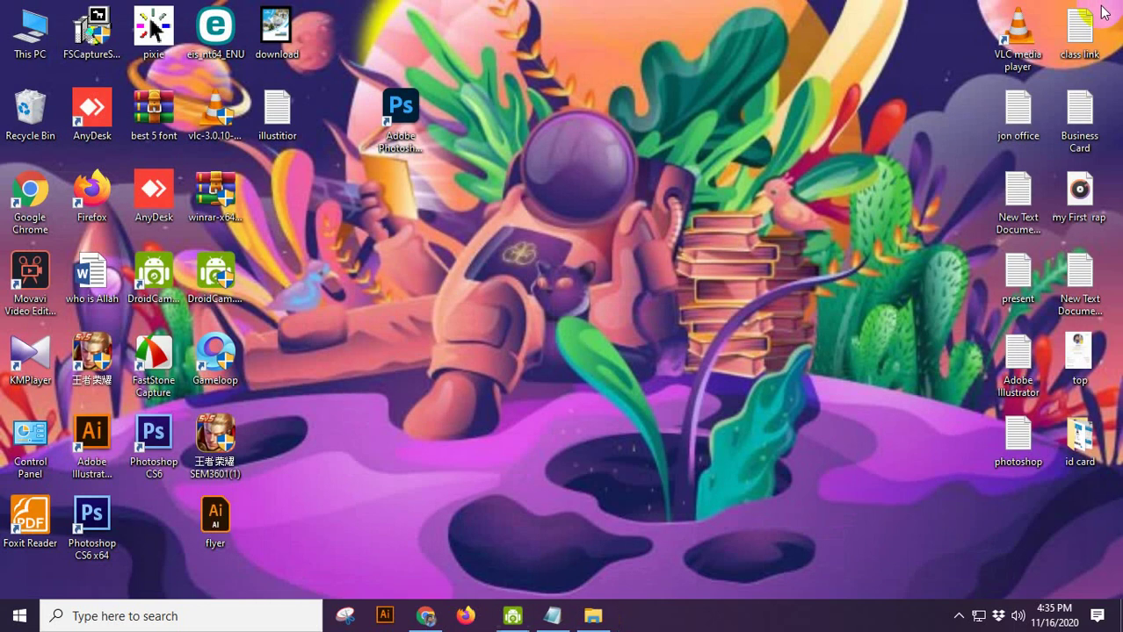
left_click(599, 625)
left_click(729, 34)
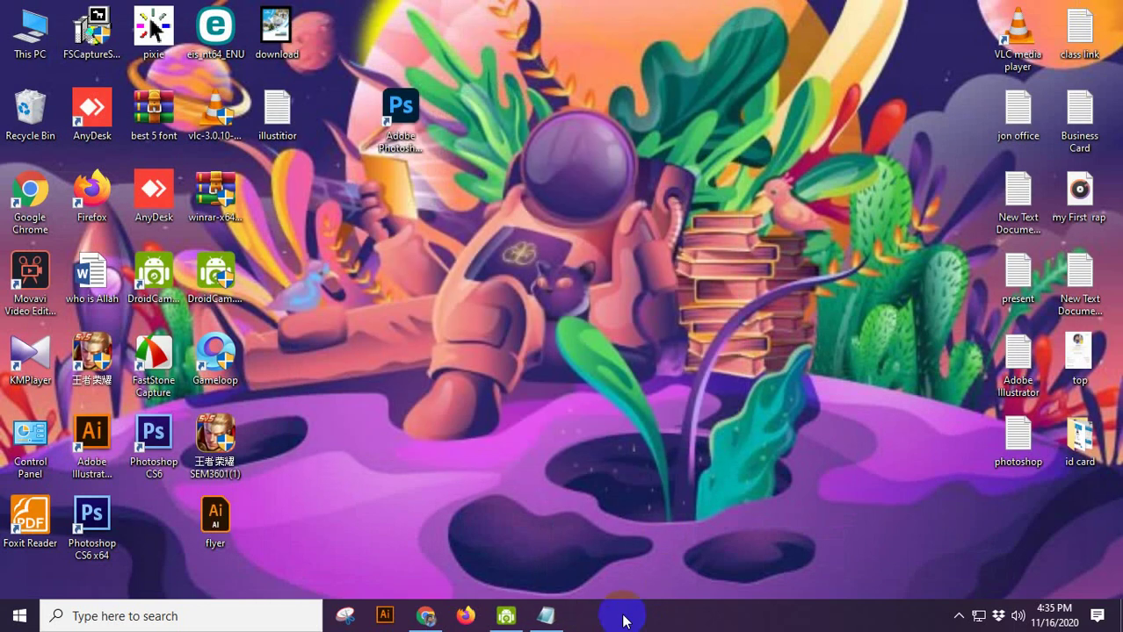
Step: Return to the Google Meet call in Chrome, present the entire screen to the meeting and hide the sharing bar
left_click(426, 616)
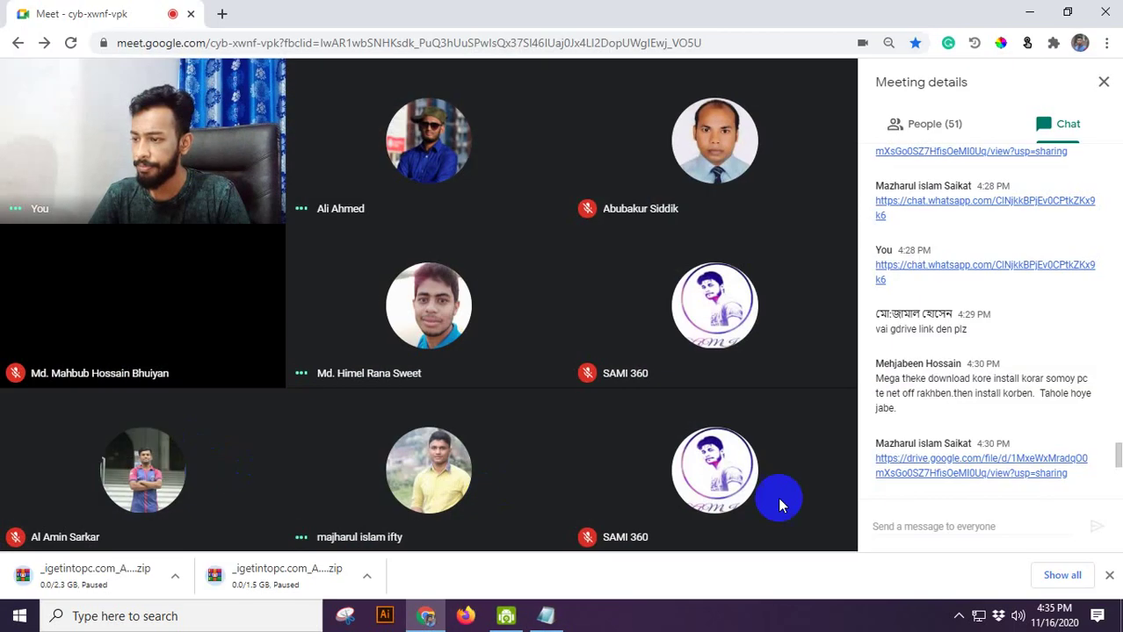
left_click(758, 516)
left_click(744, 392)
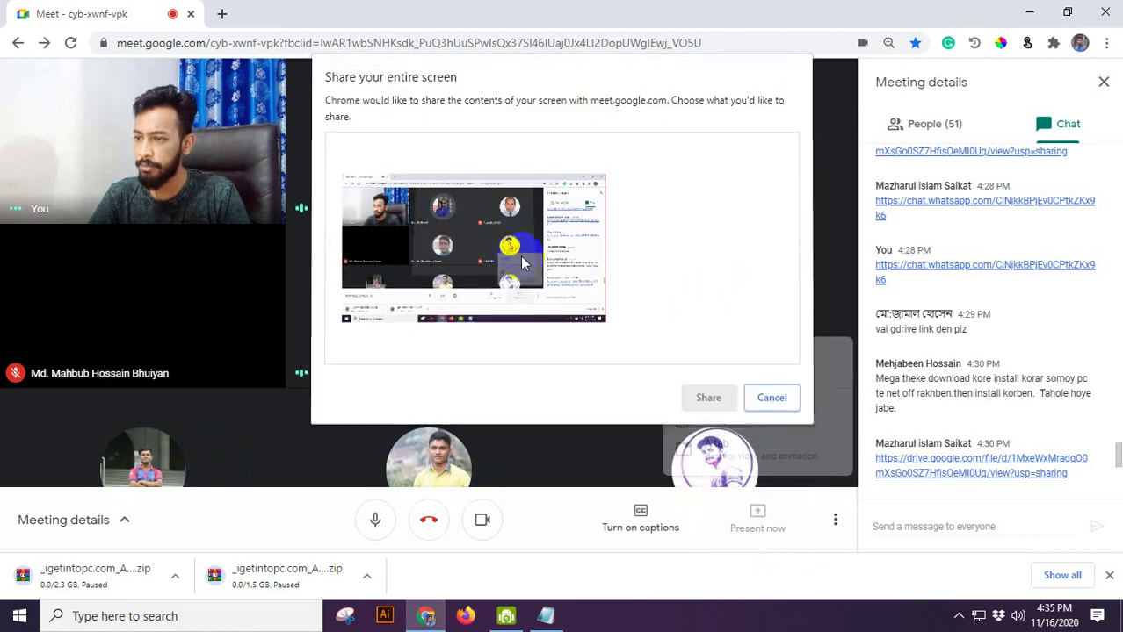
left_click(522, 263)
left_click(708, 397)
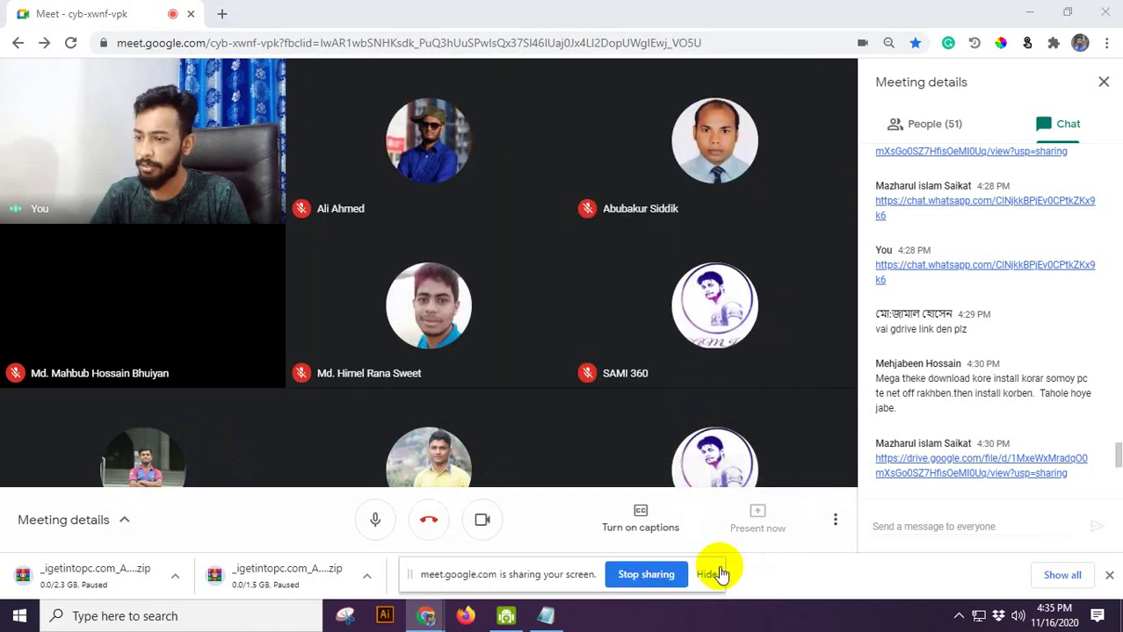
left_click(713, 574)
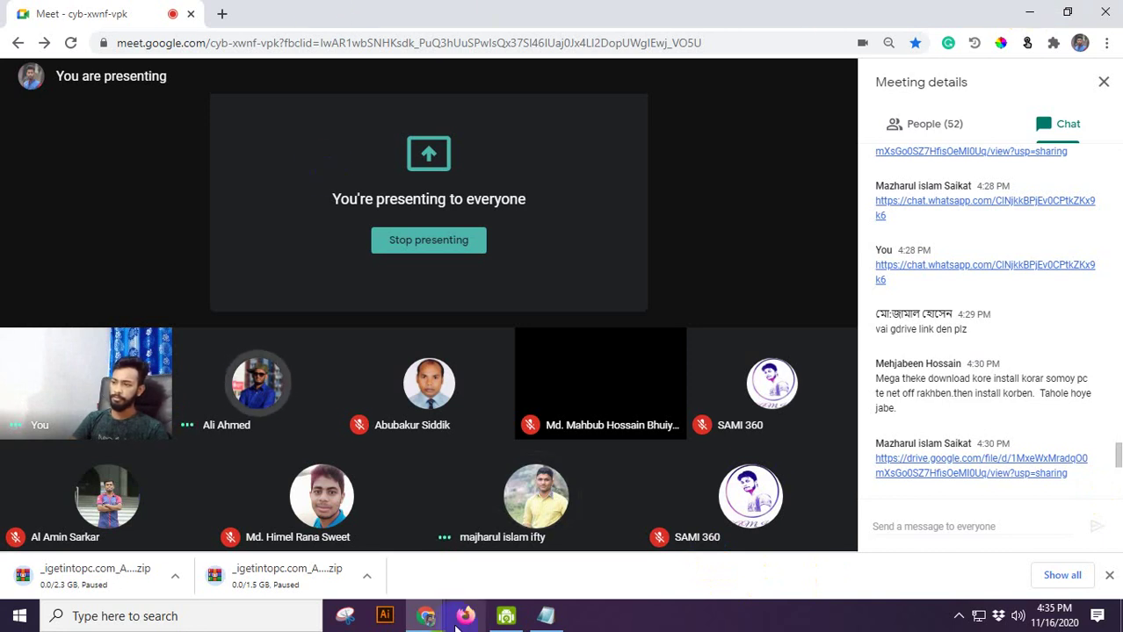
Step: Bring the Chrome meeting window to the front and open a new tab beside the meeting
left_click(423, 620)
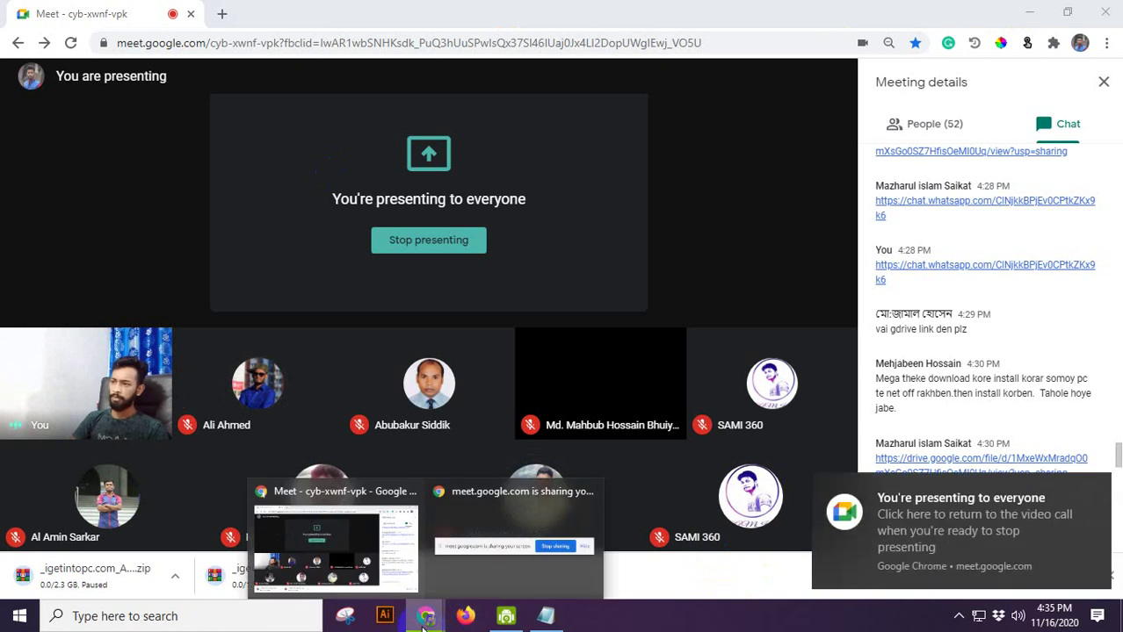
left_click(350, 554)
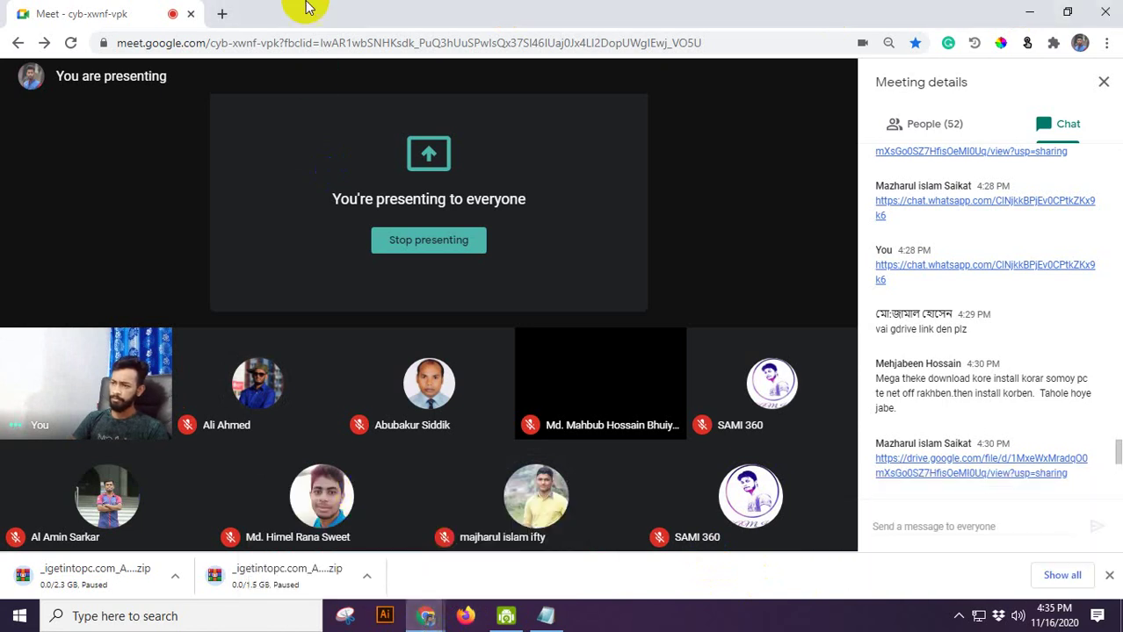
left_click(222, 14)
left_click(275, 40)
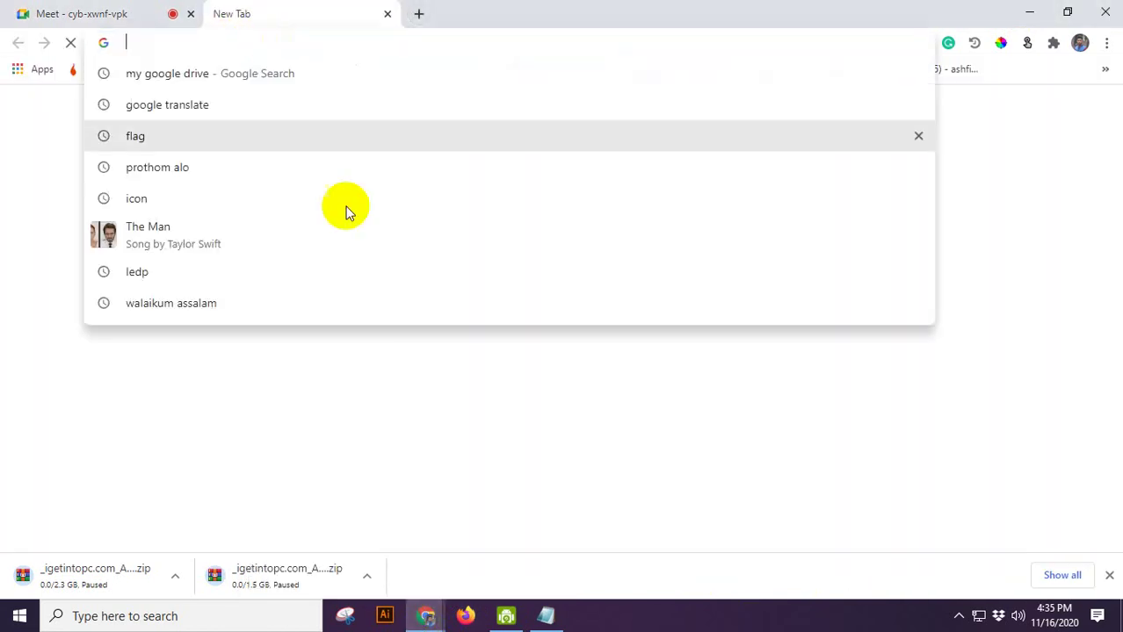
left_click(1029, 13)
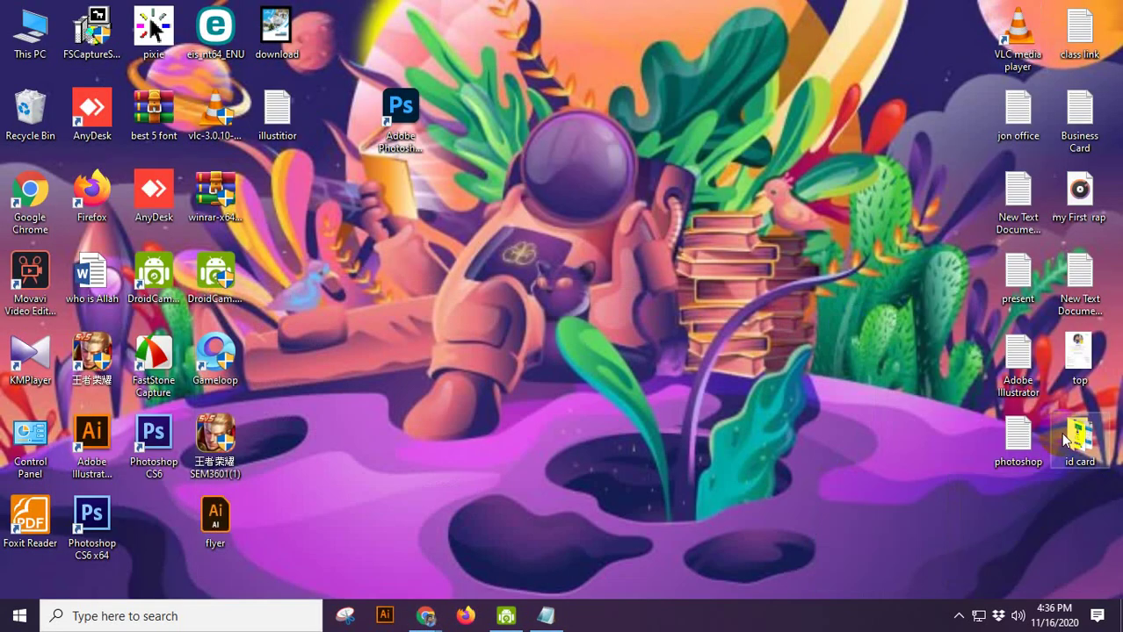
mouse_move(436, 621)
left_click(364, 571)
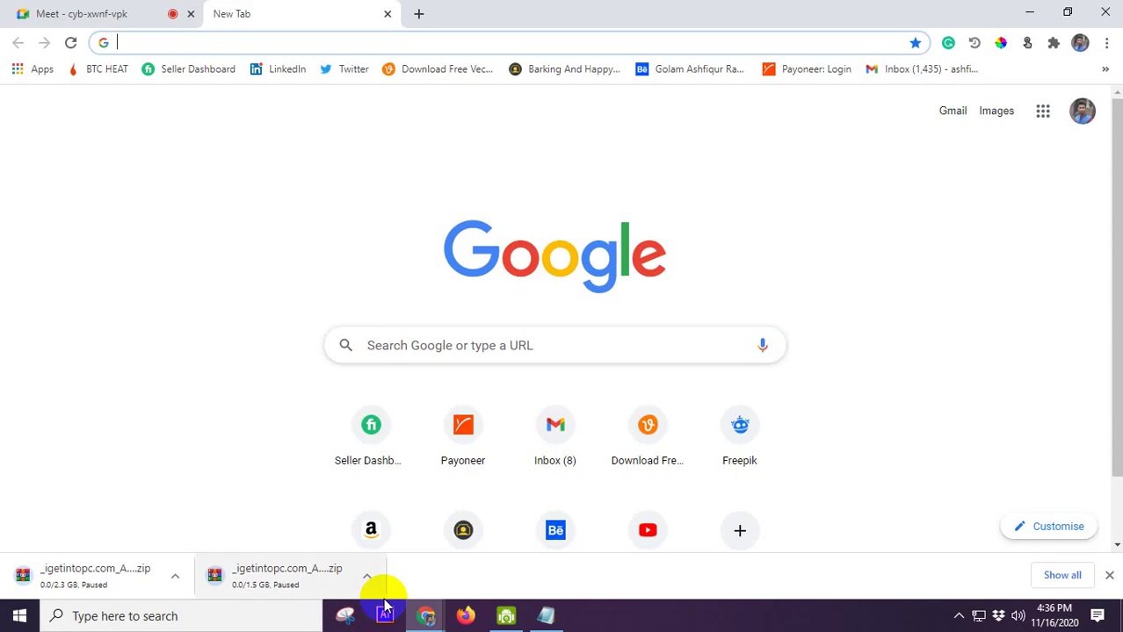
left_click(122, 18)
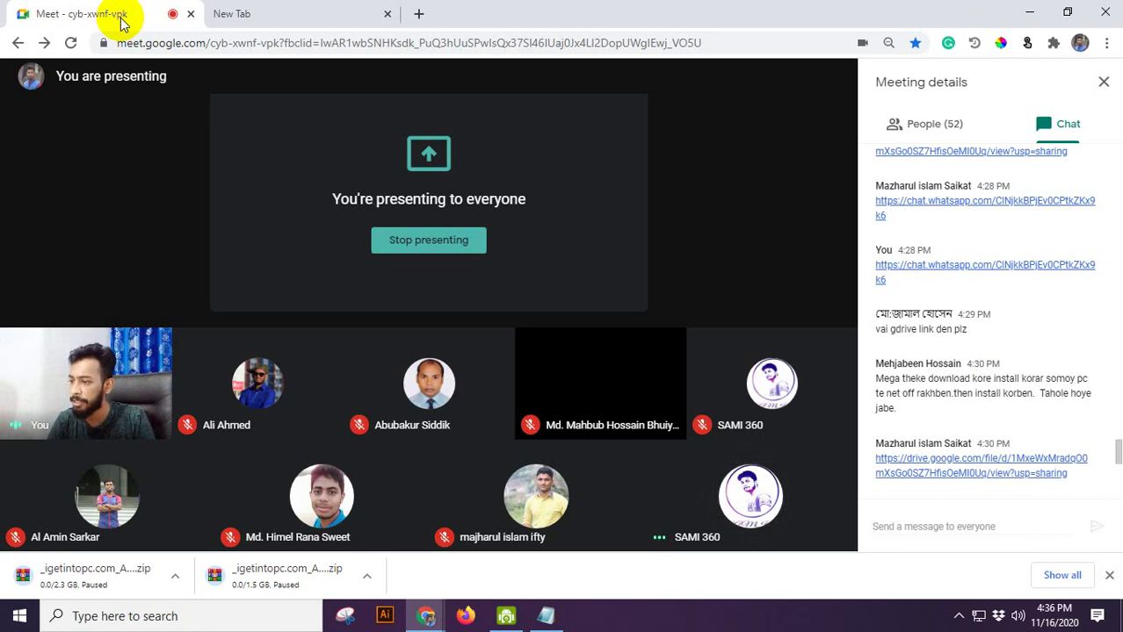
left_click(254, 10)
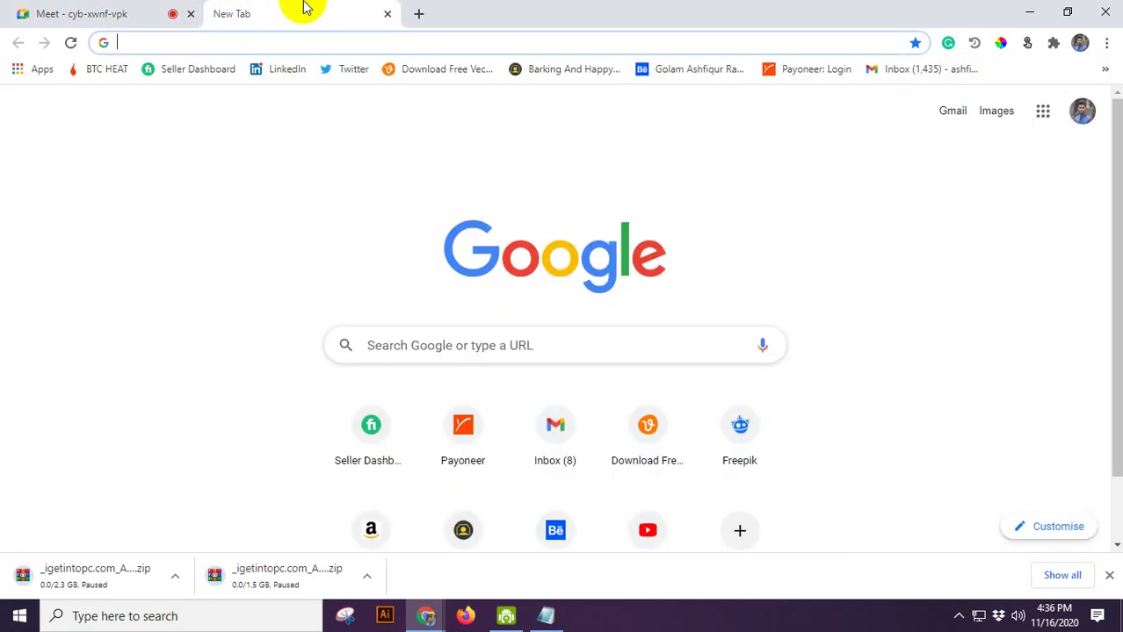
left_click_drag(913, 542, 1111, 483)
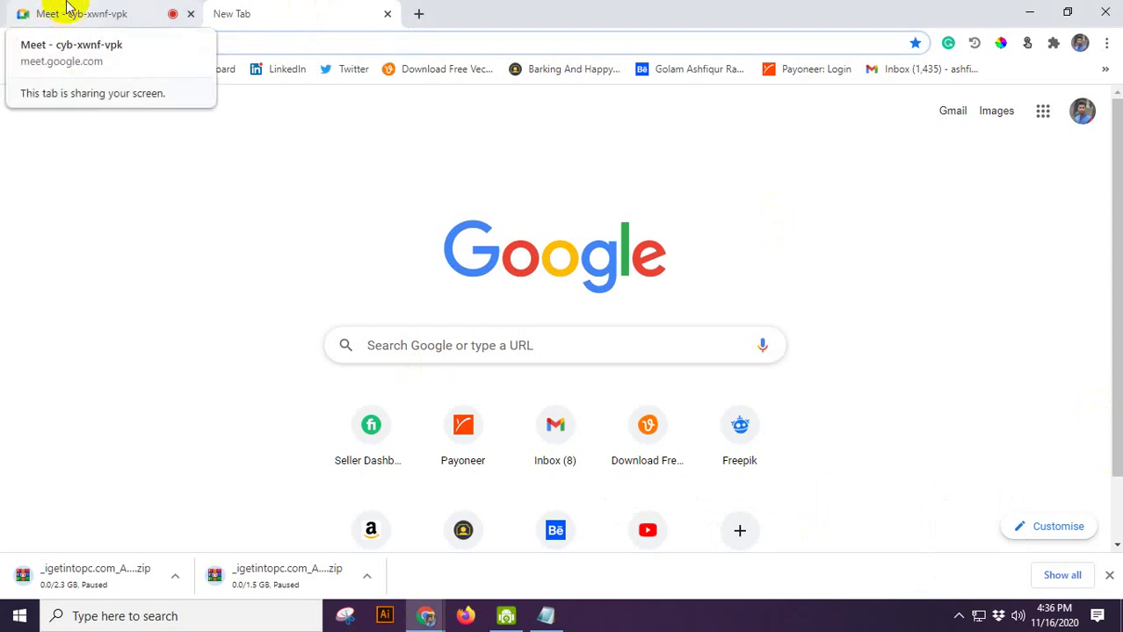
left_click(69, 9)
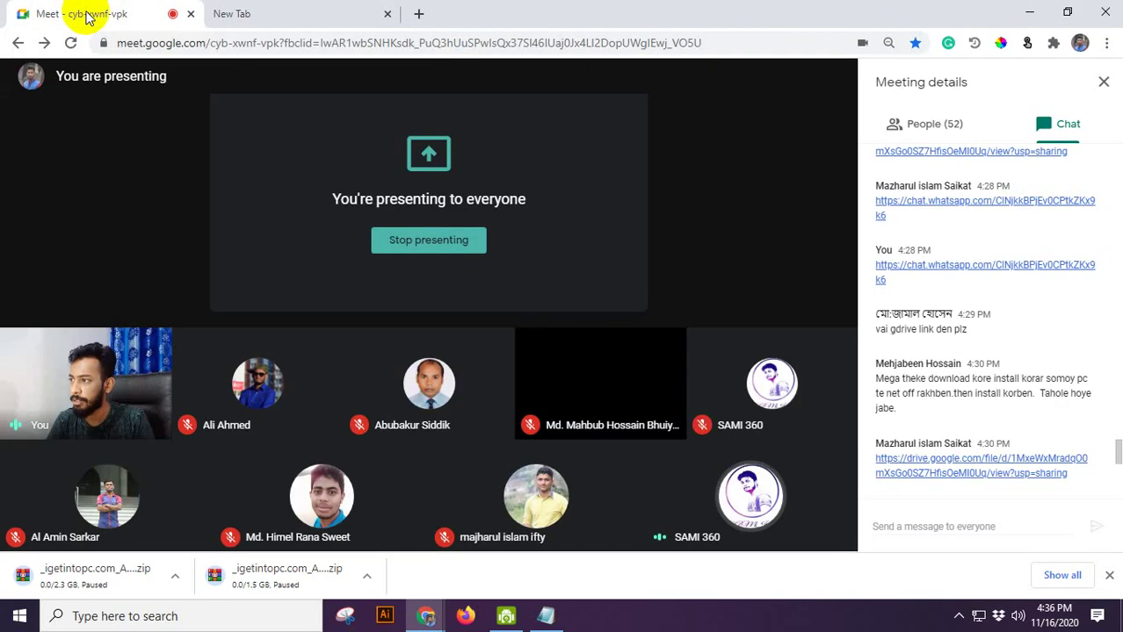
left_click(263, 15)
left_click(428, 616)
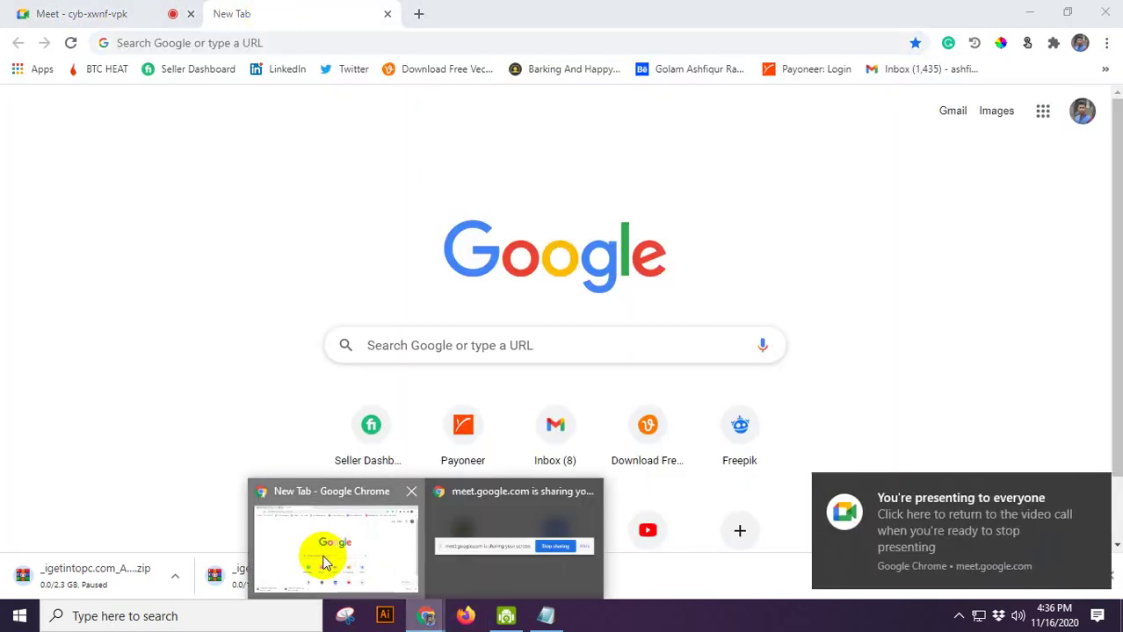
left_click(323, 561)
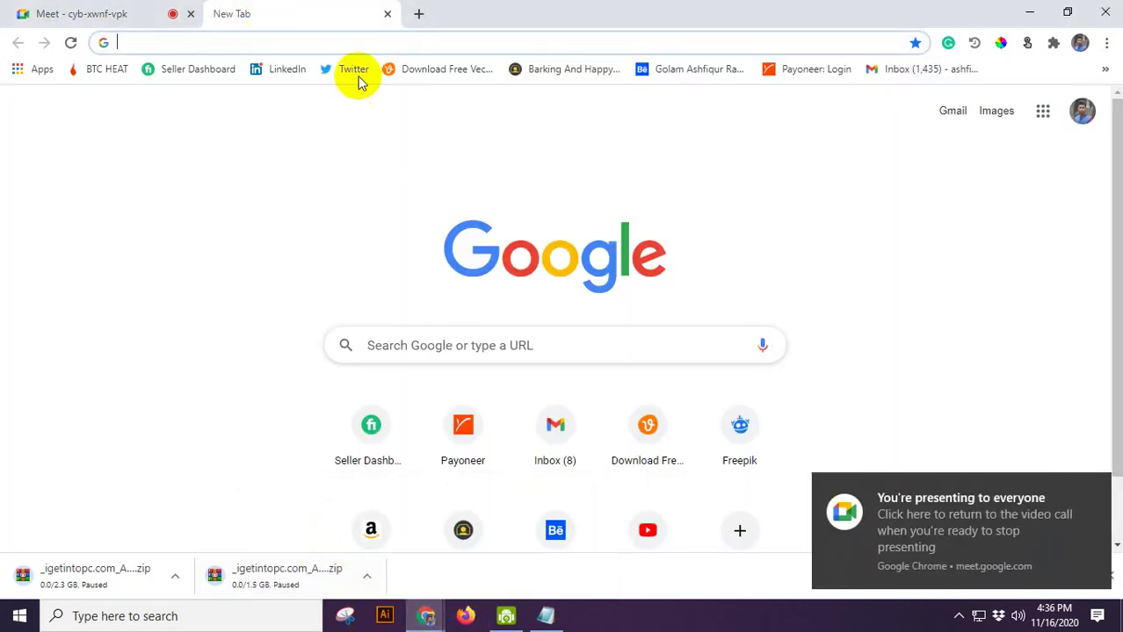
left_click(555, 427)
left_click(1093, 488)
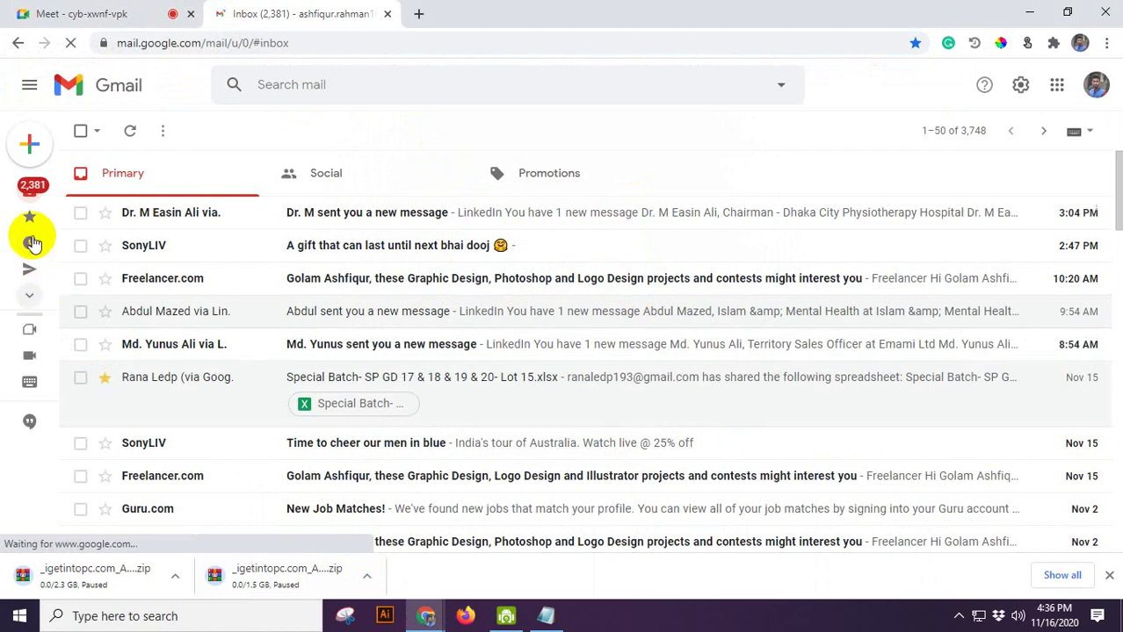
left_click(419, 13)
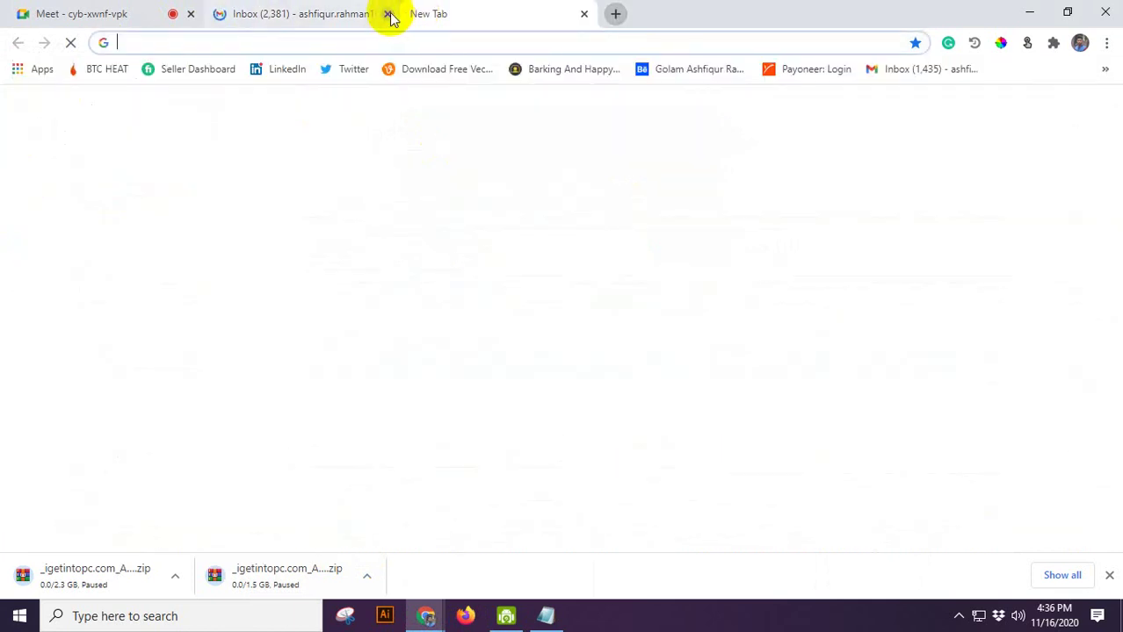
Step: Search Google for "my google drive", open My Drive and find its list of files
left_click(370, 48)
type("my")
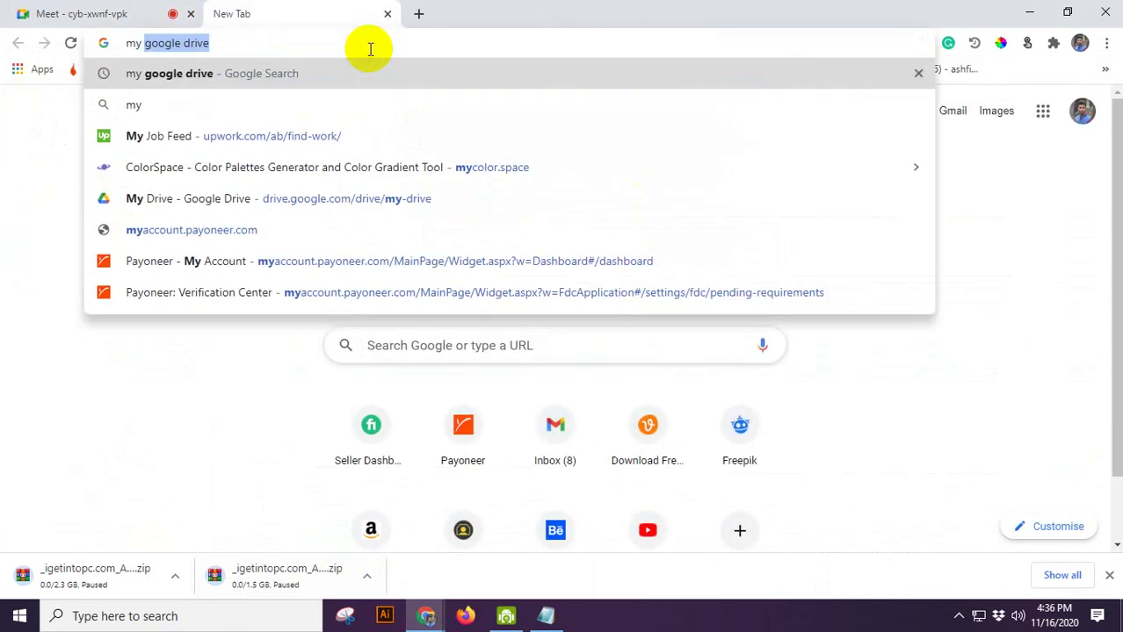
key("Return")
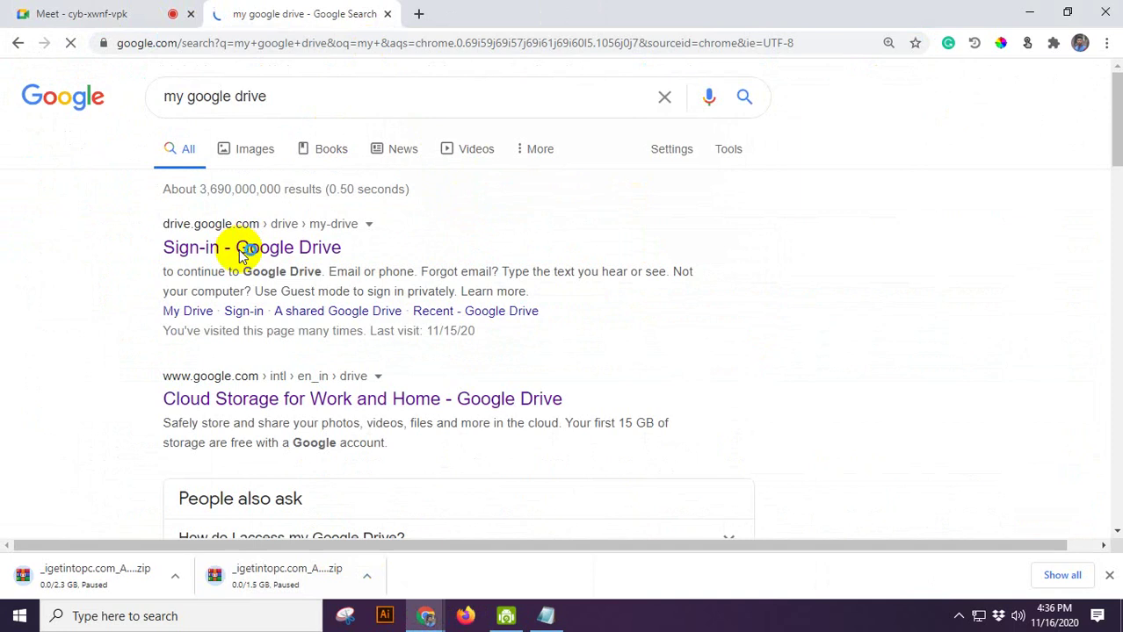
left_click(239, 249)
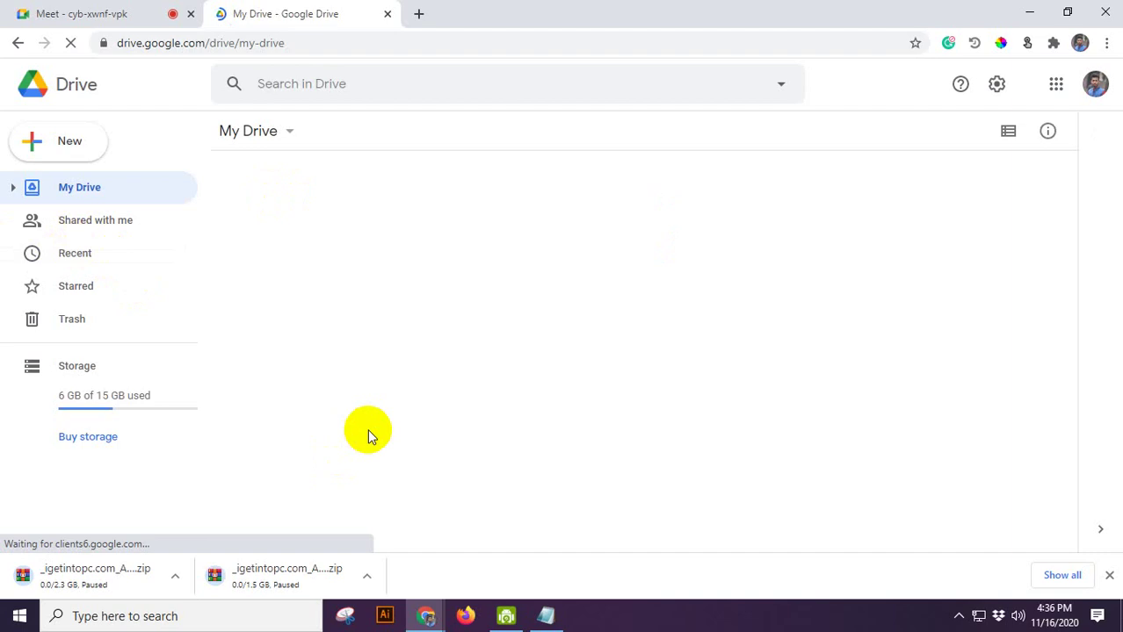
scroll(323, 458, "down", 2)
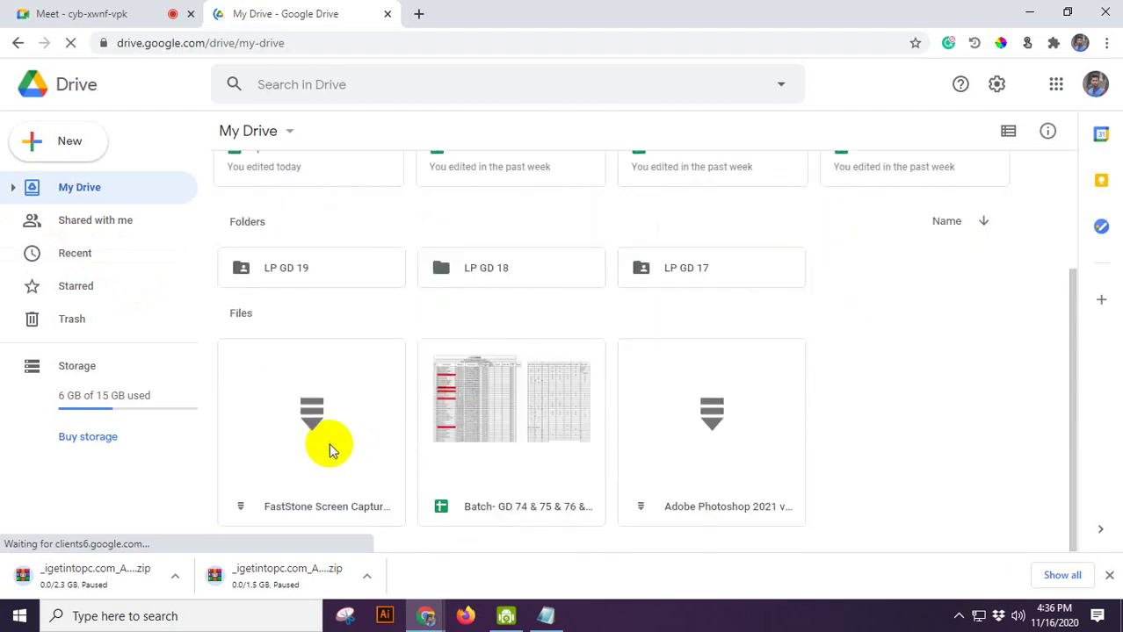
Step: Copy the sharing link of the FastStone Screen Capture file and return to the Google Meet chat
left_click(325, 455)
right_click(351, 404)
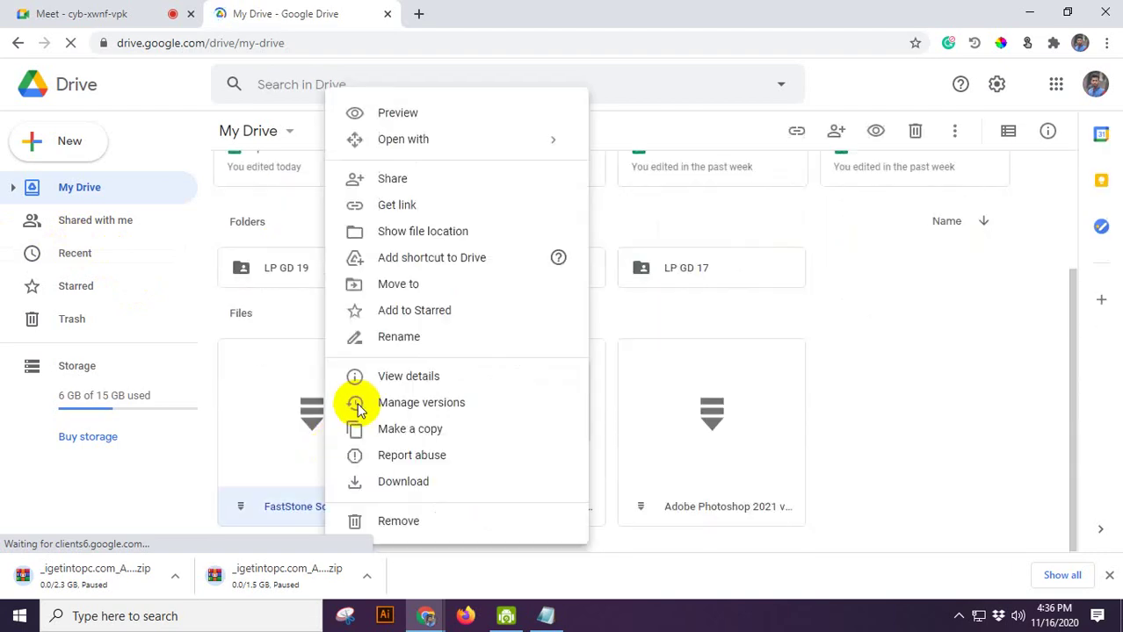
left_click(412, 195)
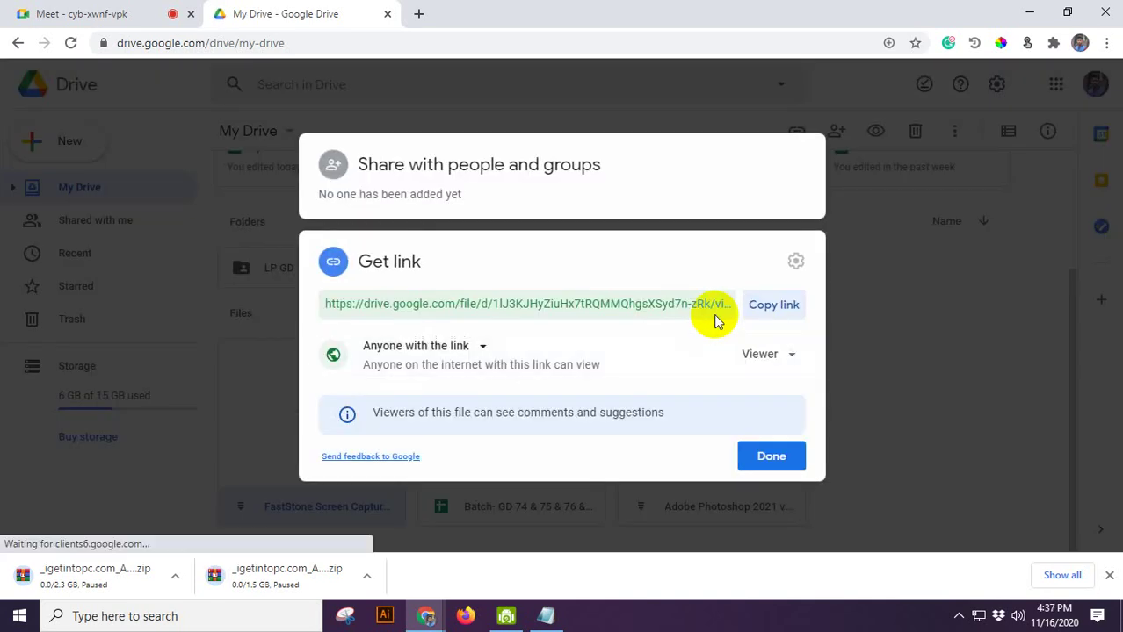
left_click(757, 305)
left_click(18, 13)
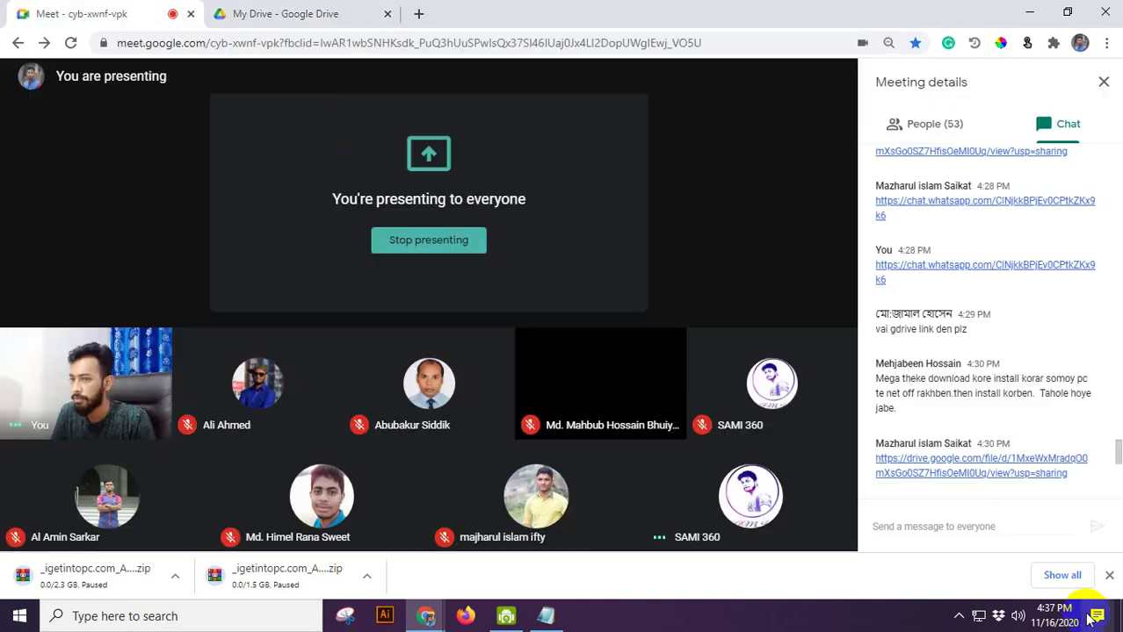
Step: Paste the FastStone Screen Capture link into the meeting chat, send it to everyone and show the newest messages
left_click(917, 530)
key("ctrl+v")
key("Return")
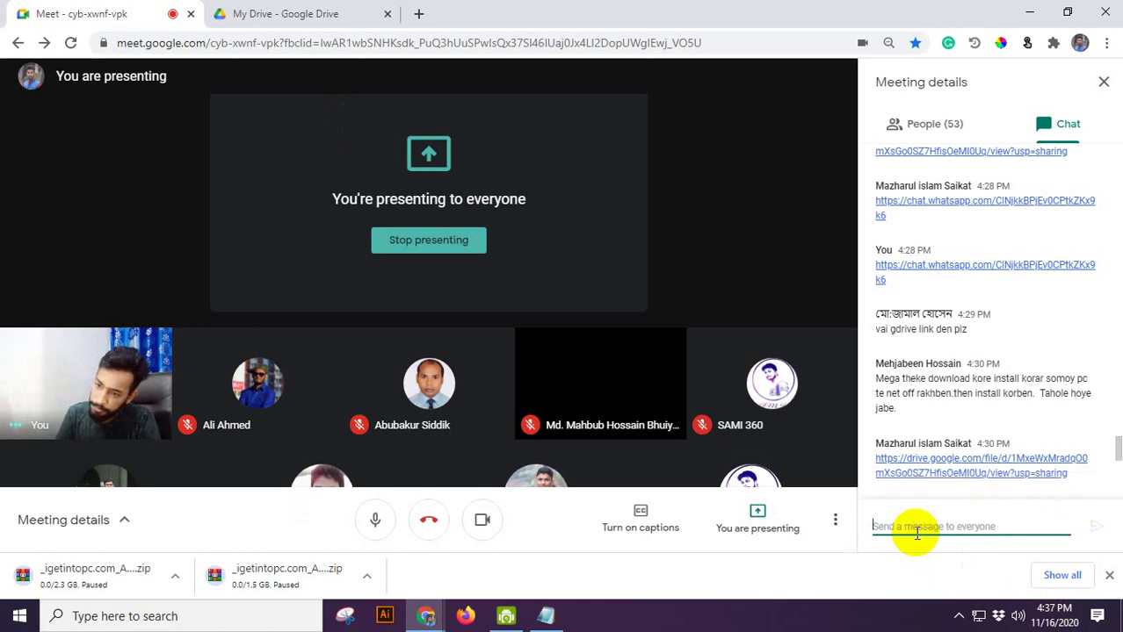
scroll(978, 394, "down", 10)
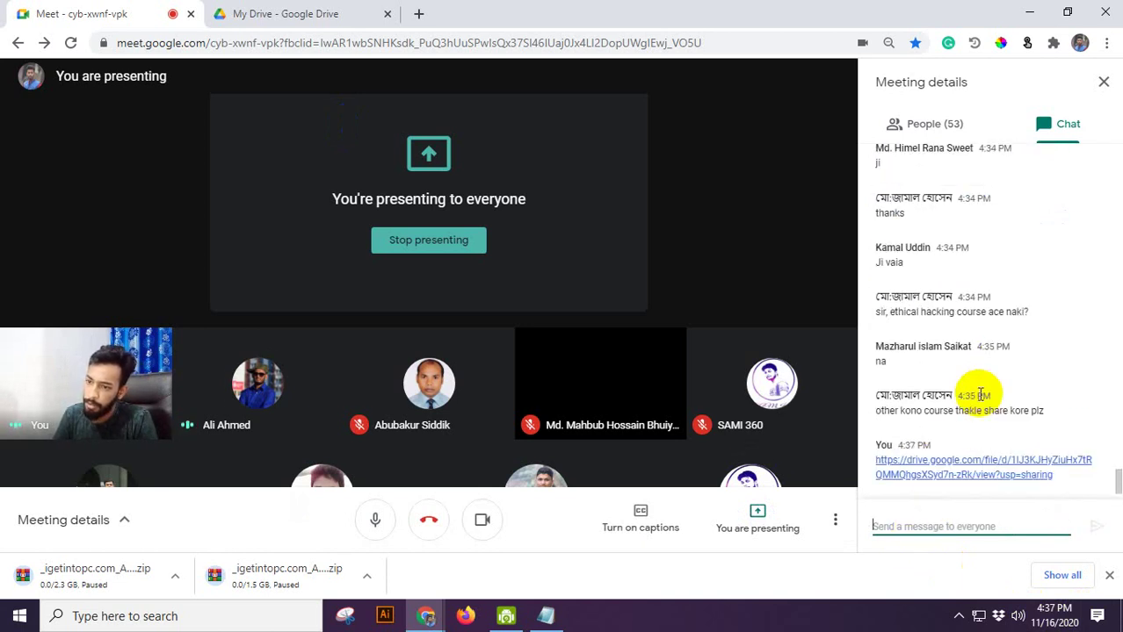
Step: Close the file's sharing dialog in Google Drive and close the Drive tab, leaving the meeting page open
left_click(334, 9)
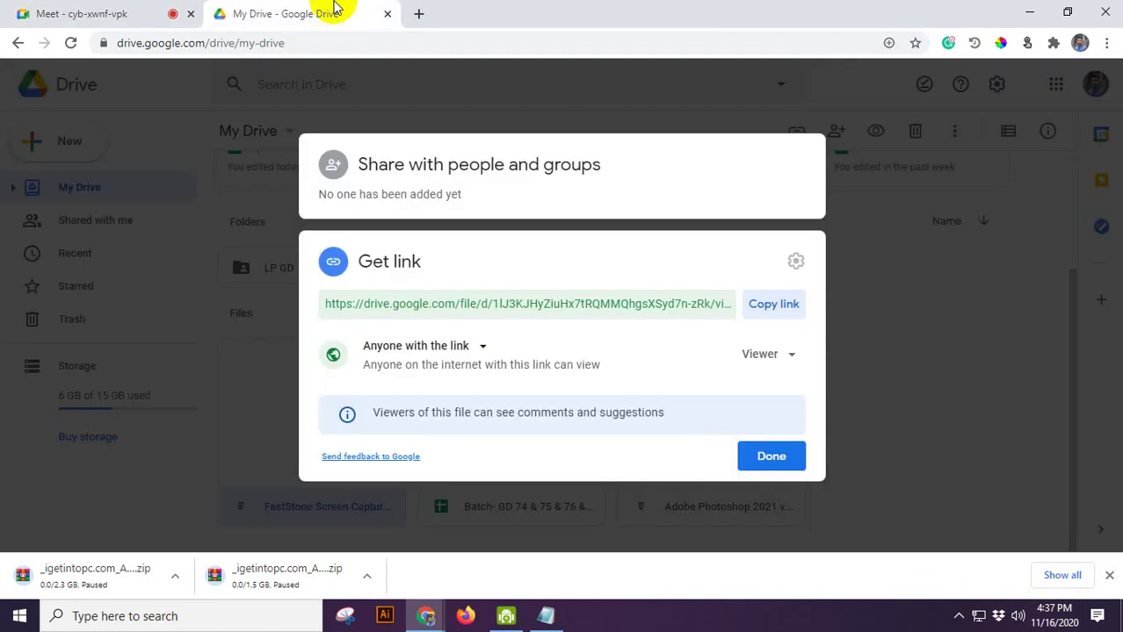
left_click(903, 271)
left_click(963, 480)
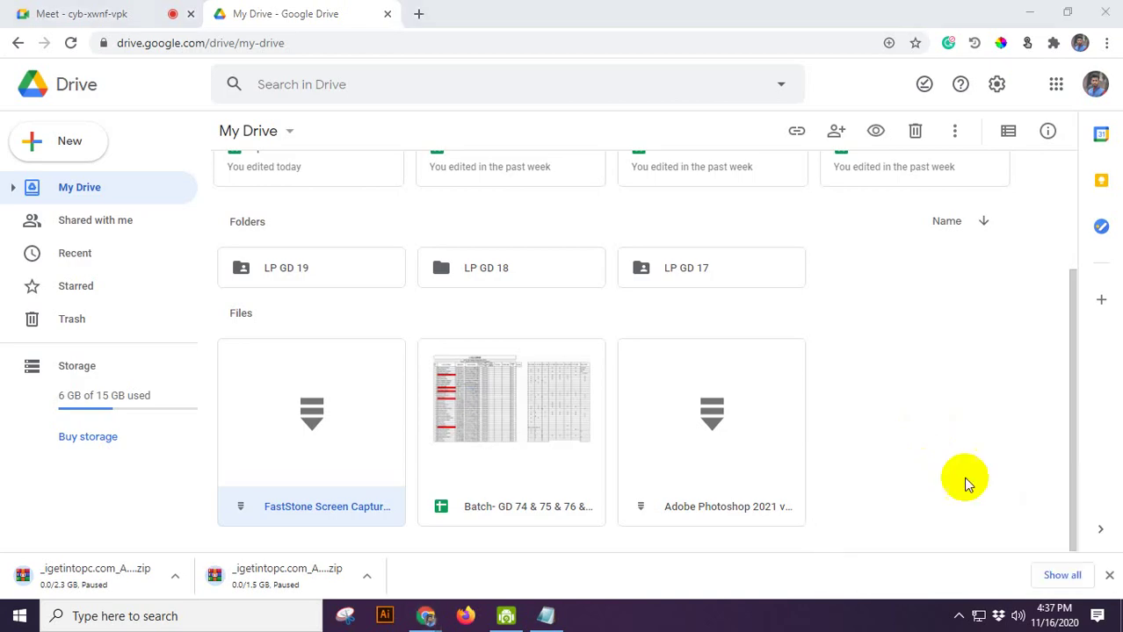
left_click(44, 13)
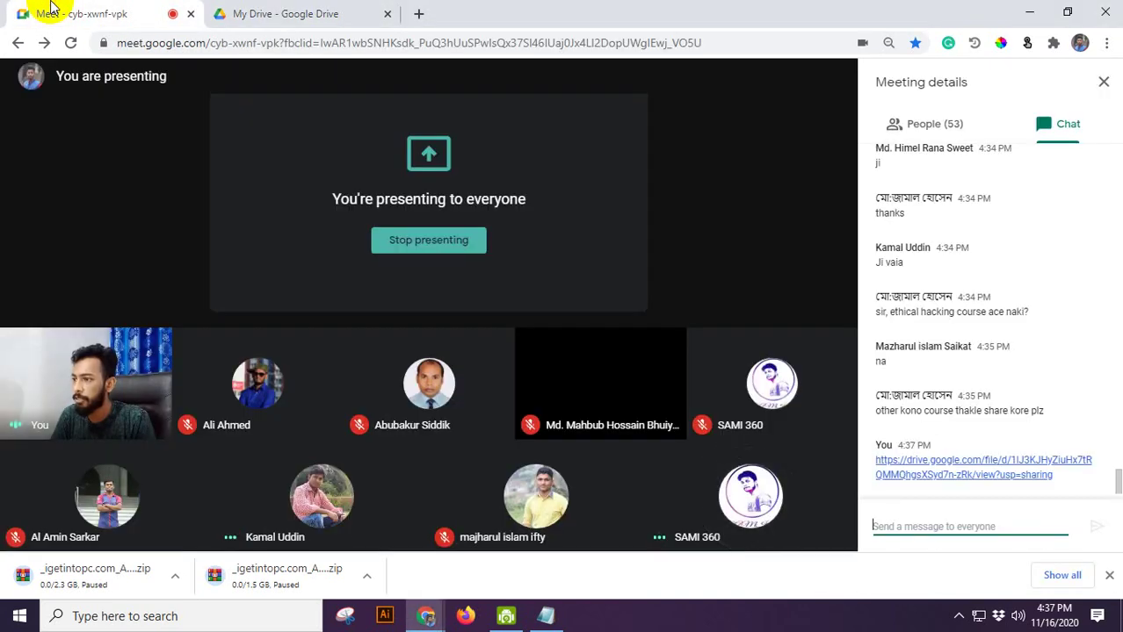
left_click(221, 12)
left_click(107, 12)
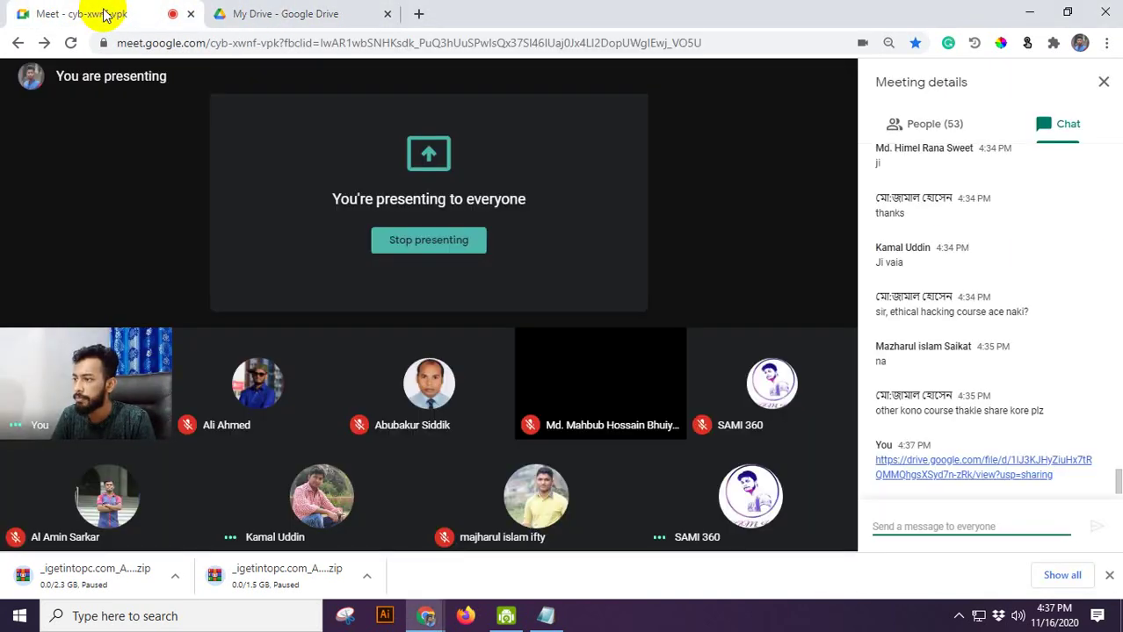
left_click(293, 16)
left_click(95, 14)
left_click(305, 17)
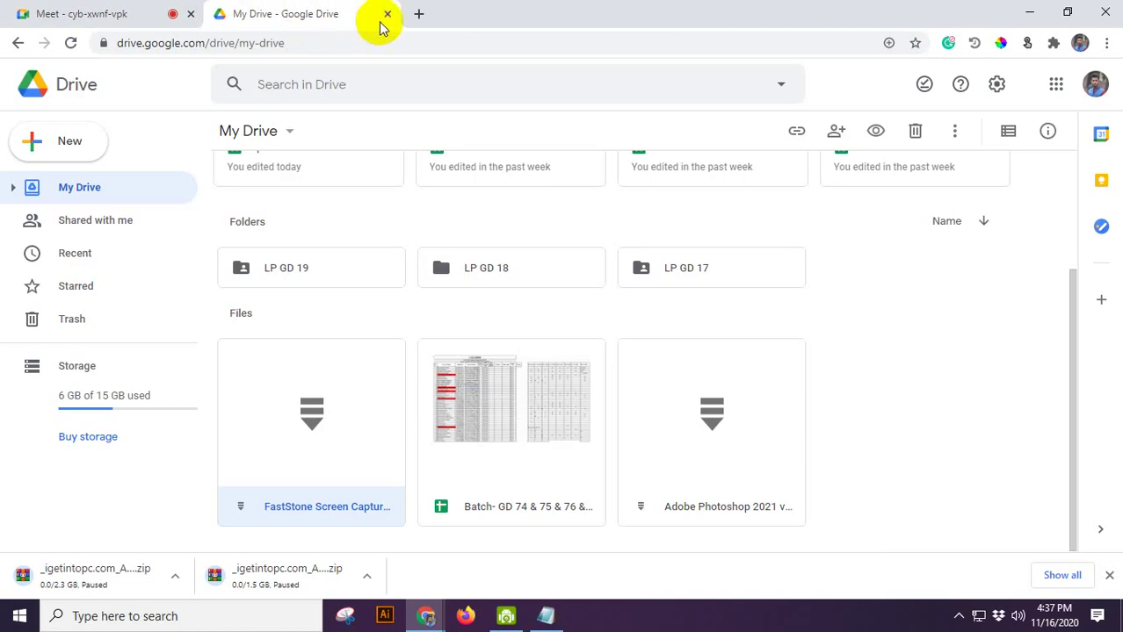
left_click(387, 15)
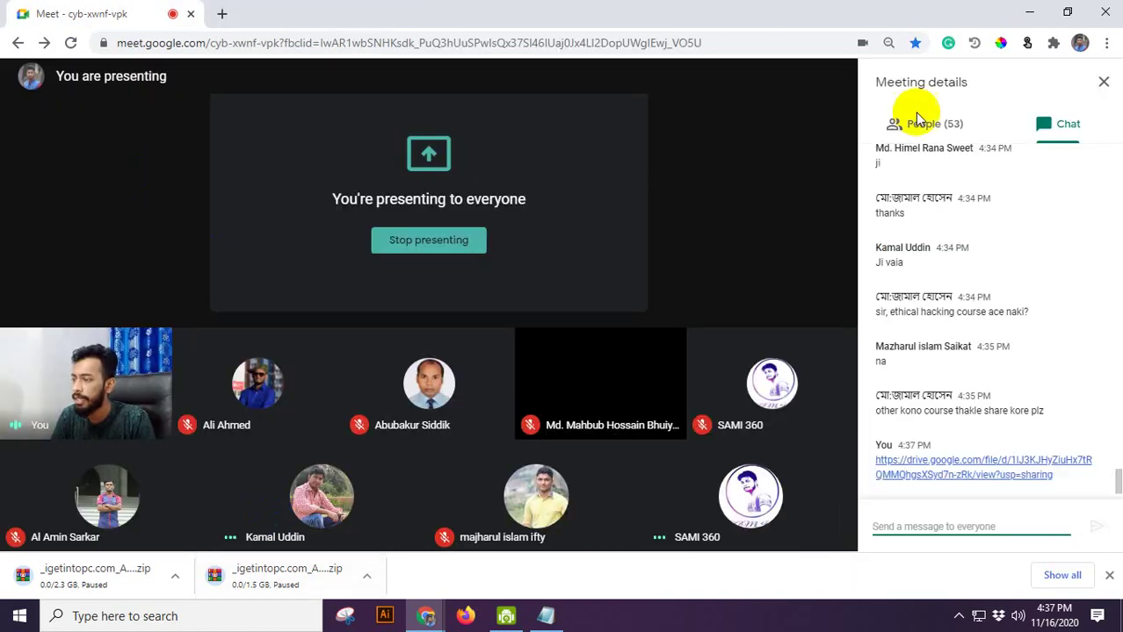
Step: Launch Adobe Photoshop 2021 from its desktop shortcut, moved to a free spot, and quit the Adobe Creative Cloud message
left_click(1029, 12)
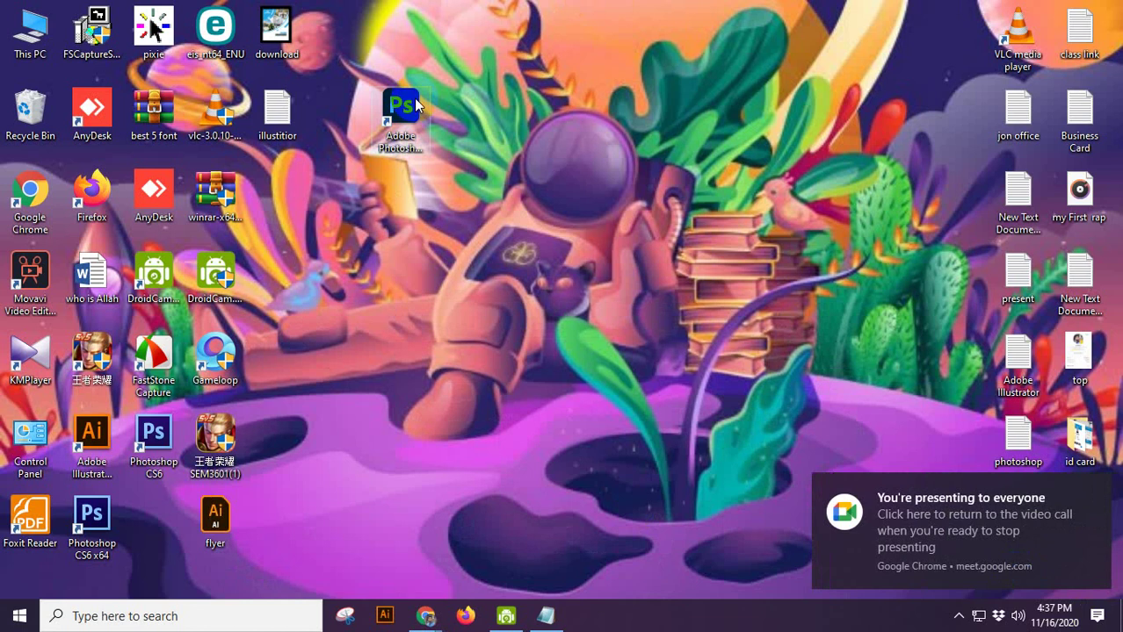
left_click_drag(416, 100, 530, 35)
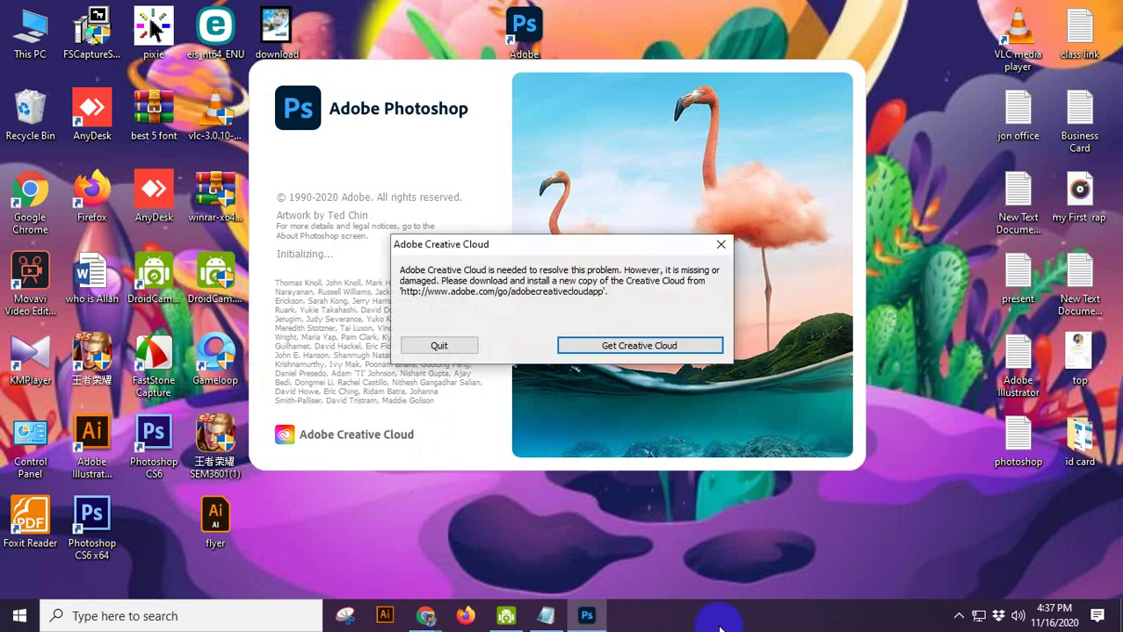
left_click(438, 346)
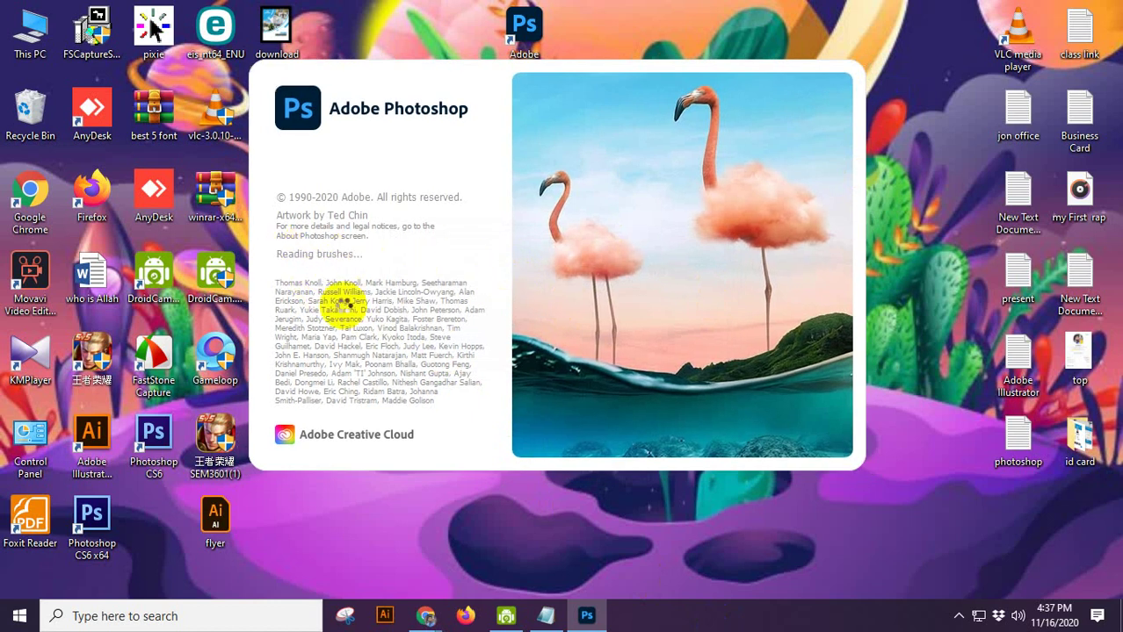
mouse_move(427, 602)
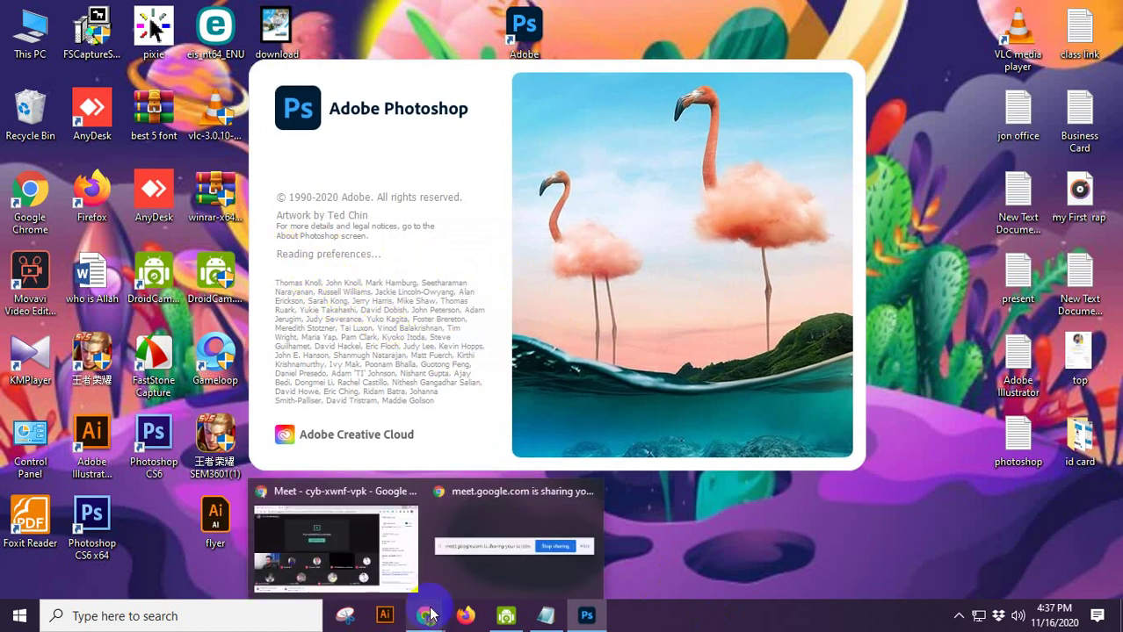
mouse_move(429, 627)
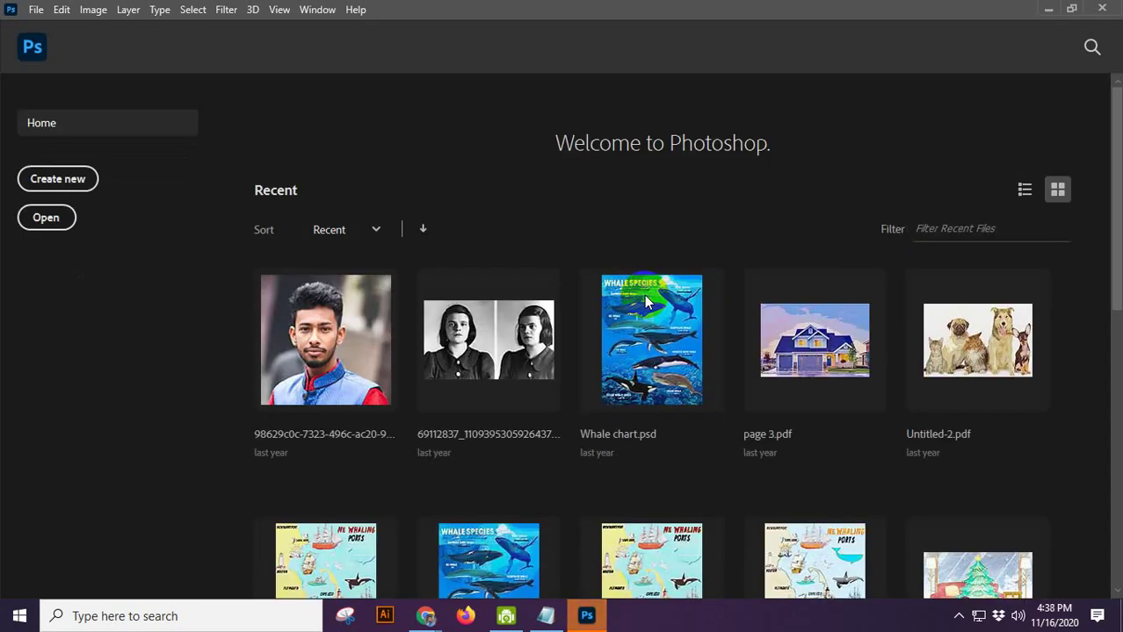
Step: Look through the recent files on the Photoshop home screen and the available File commands
scroll(652, 335, "down", 6)
scroll(477, 466, "down", 1)
scroll(638, 489, "up", 7)
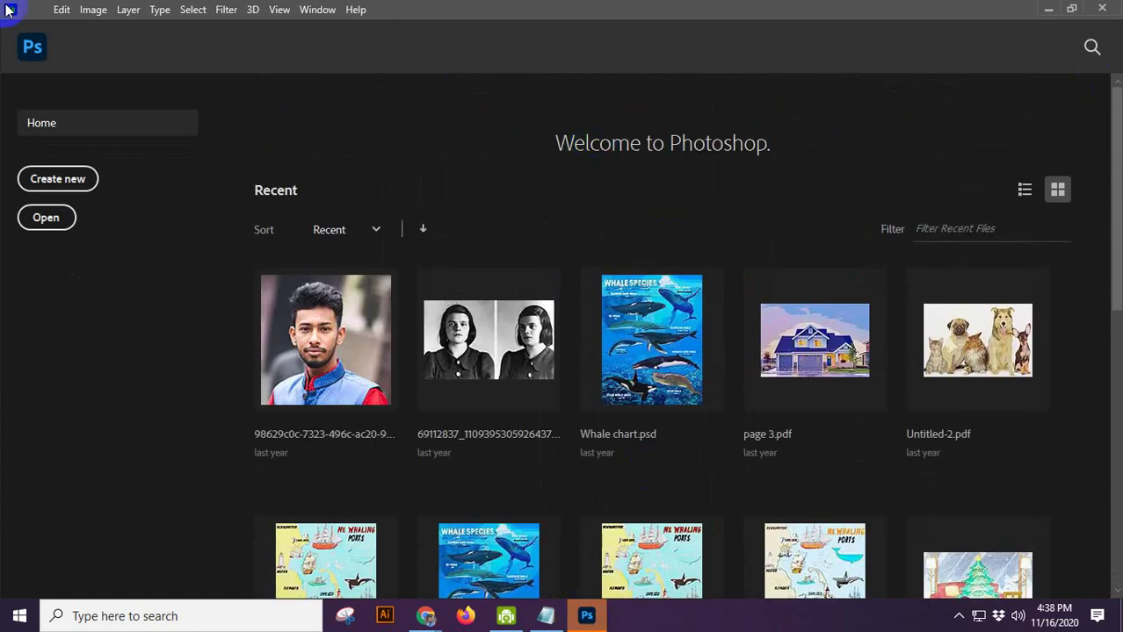
left_click(40, 12)
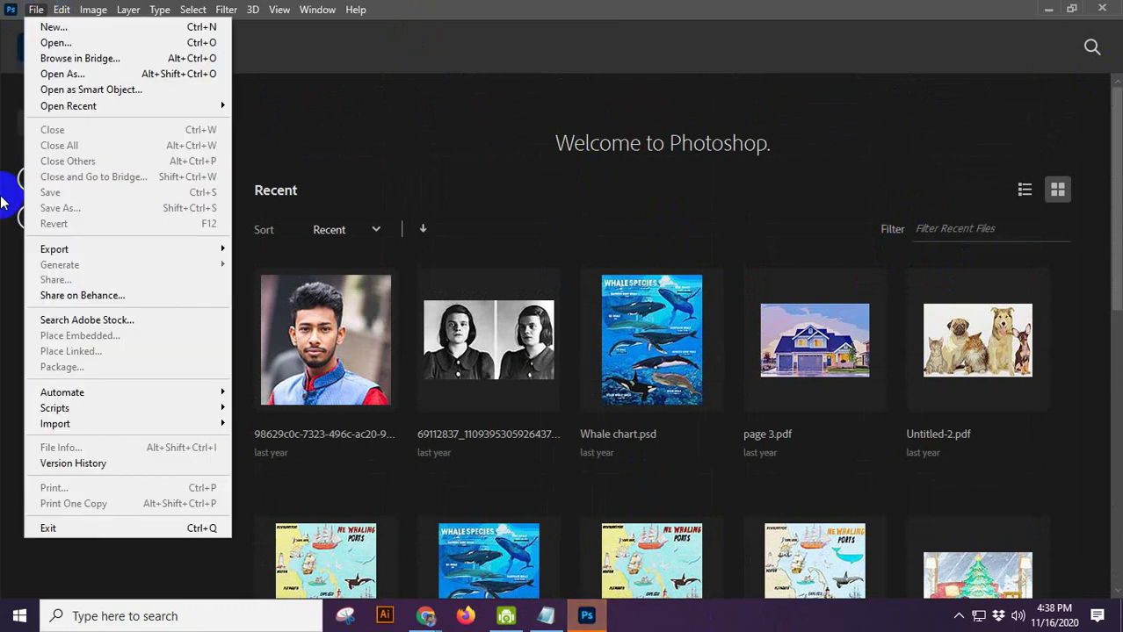
left_click(396, 101)
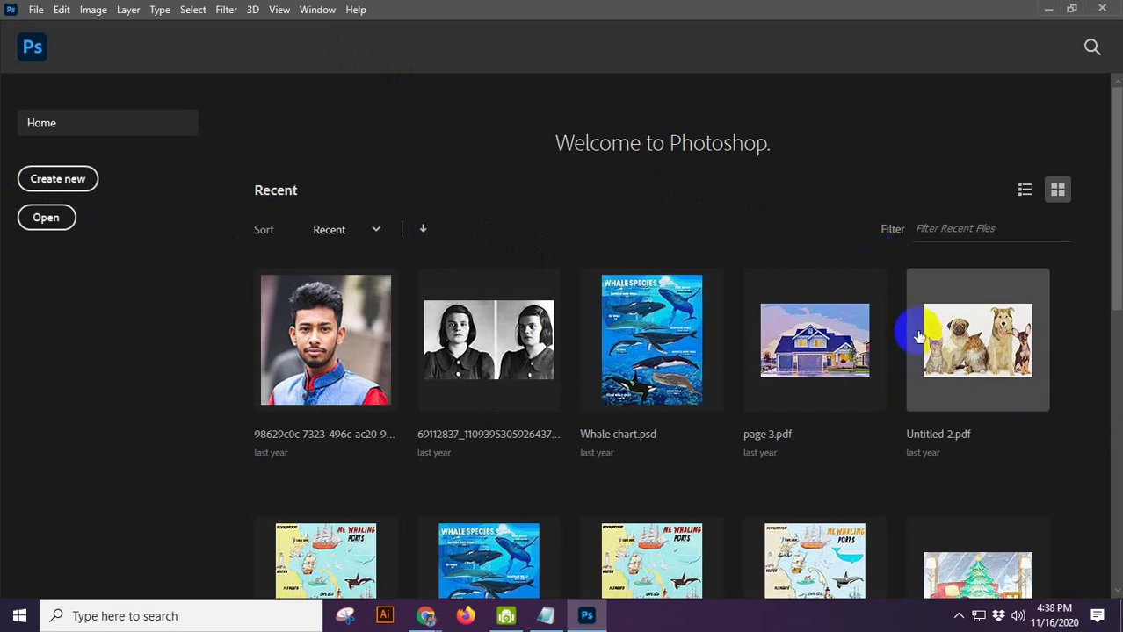
scroll(656, 365, "down", 1)
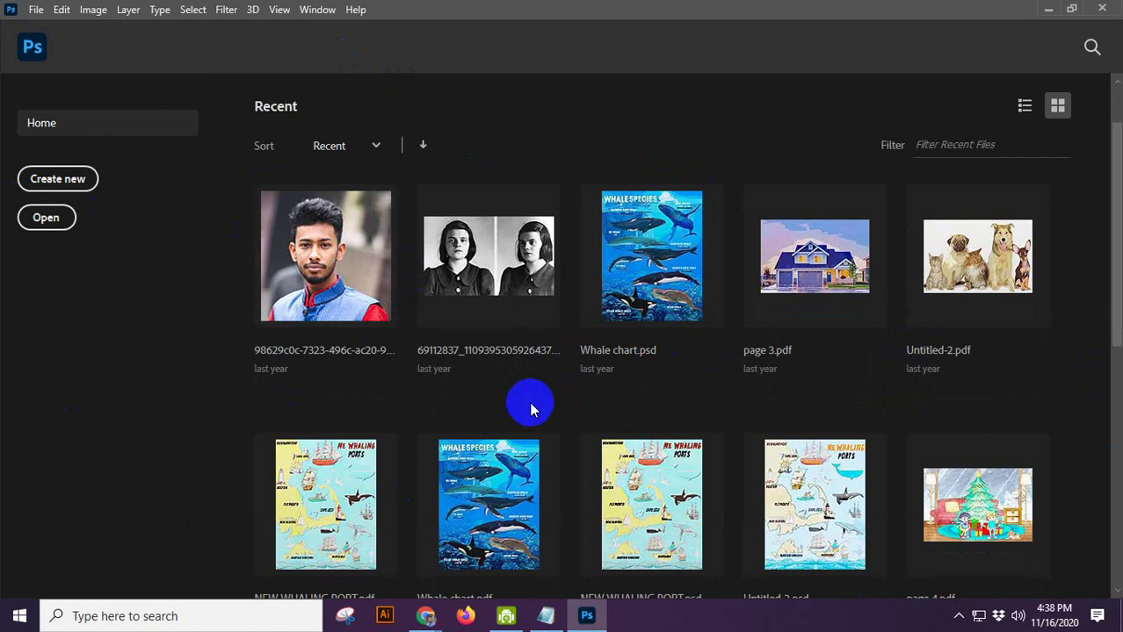
scroll(531, 407, "up", 1)
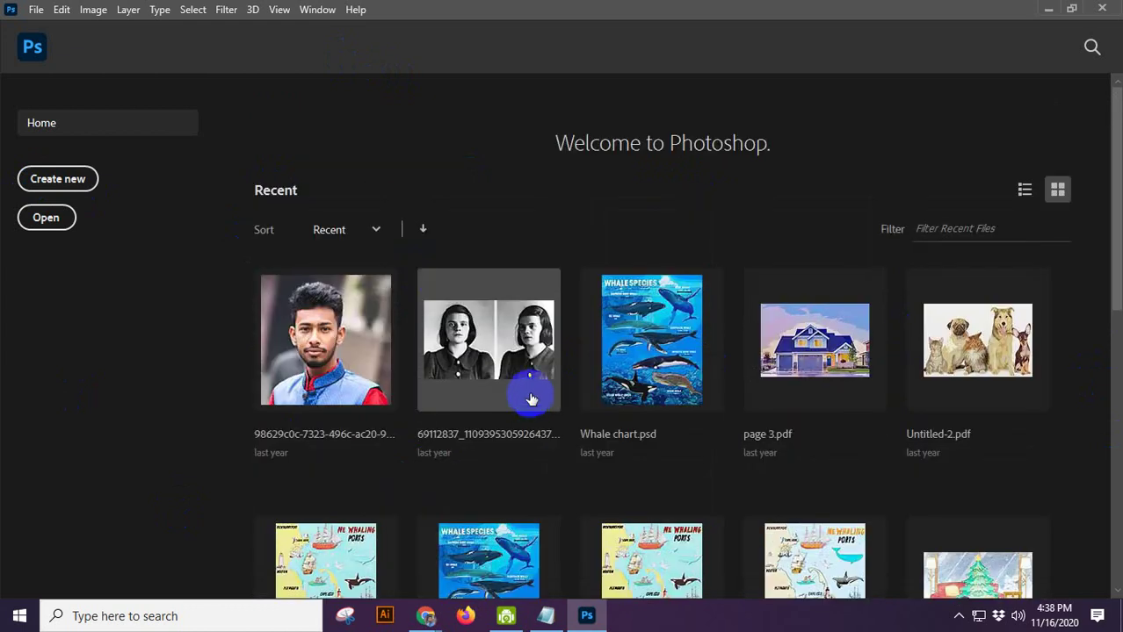
Step: Switch to the Google Meet call in Chrome and view the list of people in the call
left_click(325, 567)
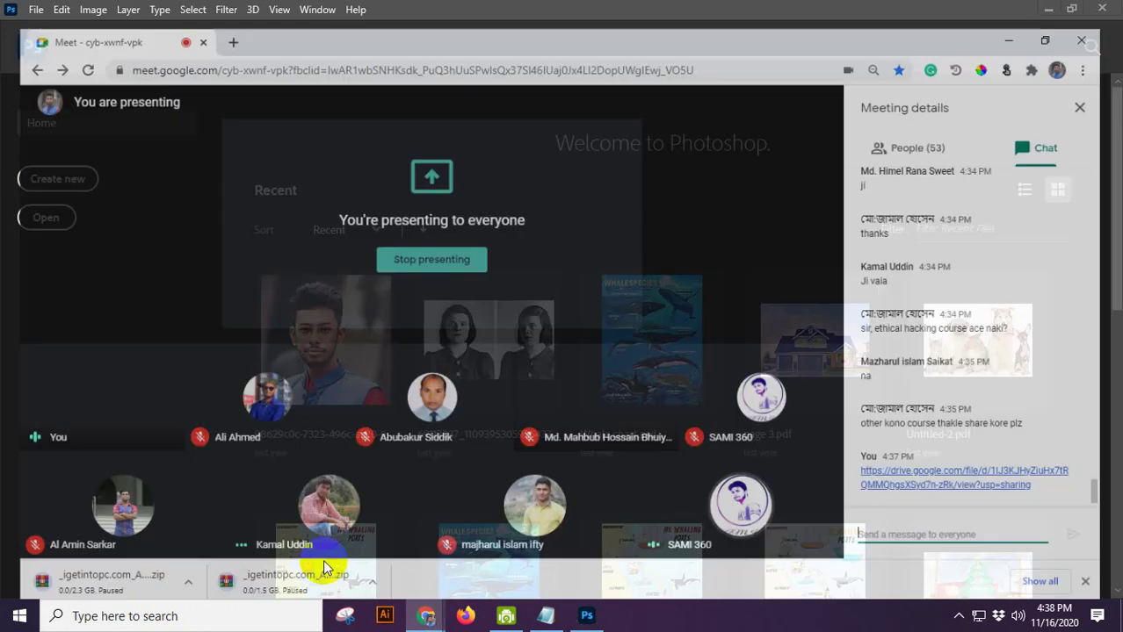
mouse_move(751, 469)
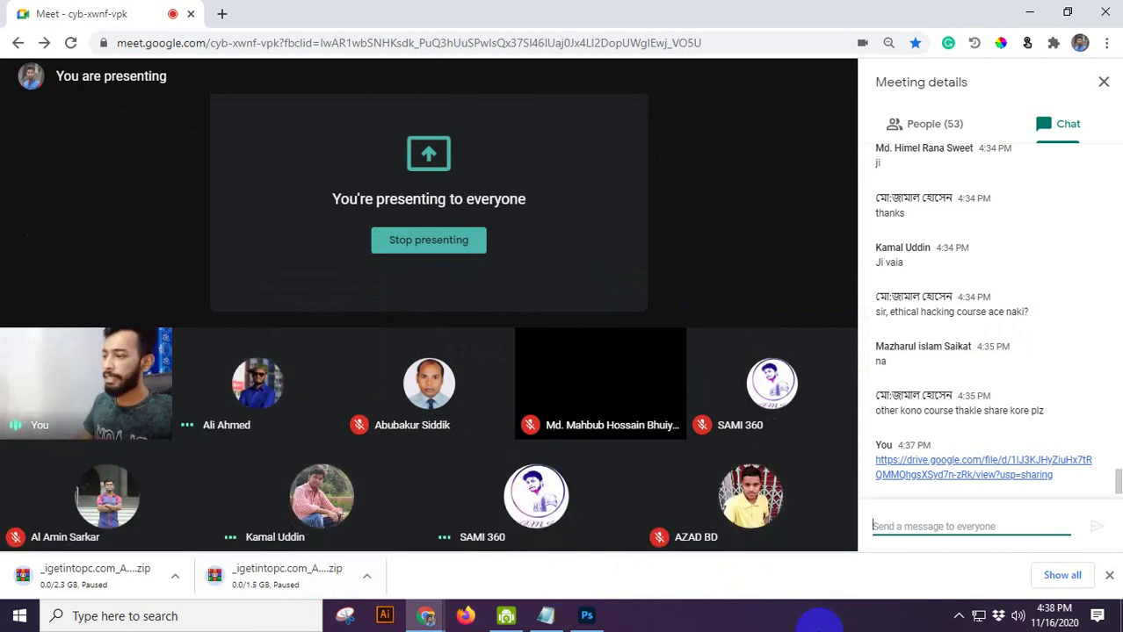
left_click(932, 121)
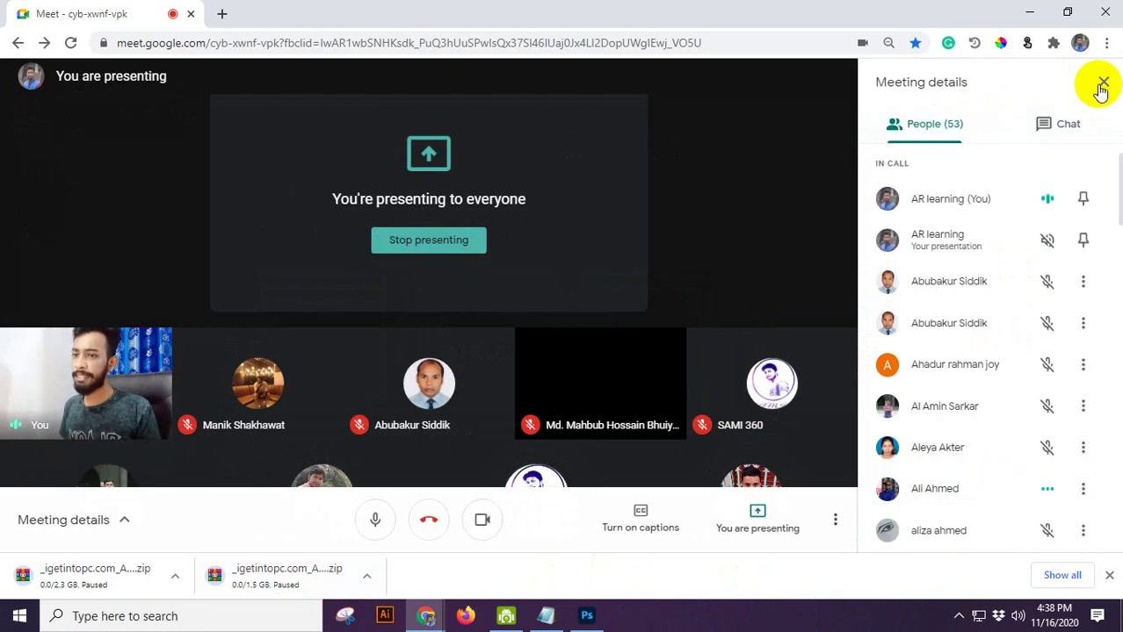
left_click(1103, 83)
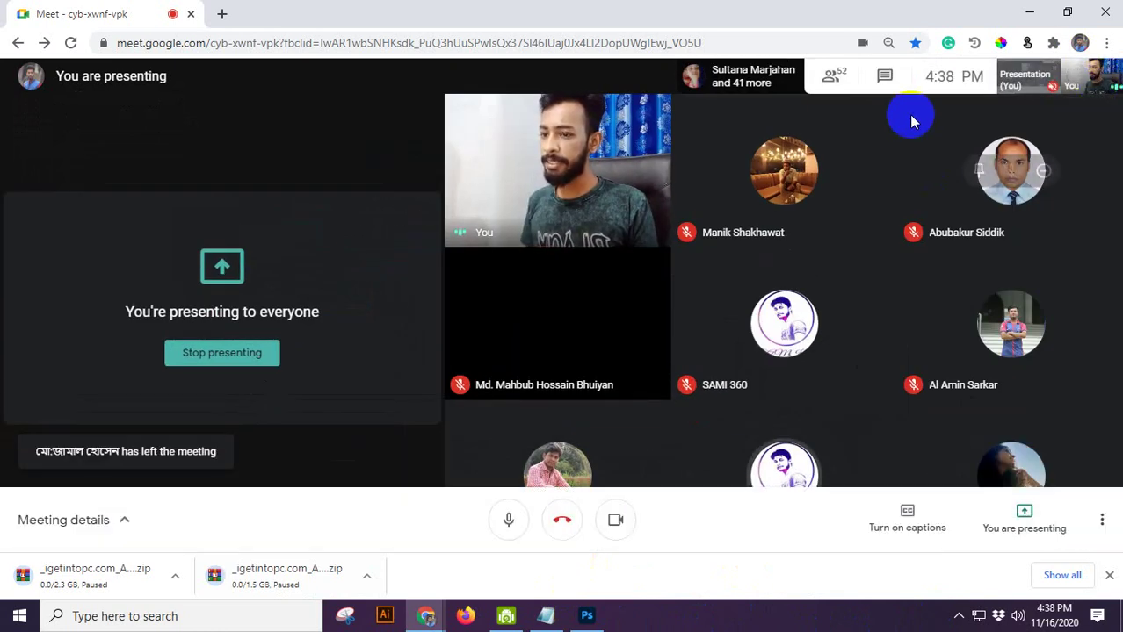
left_click(839, 80)
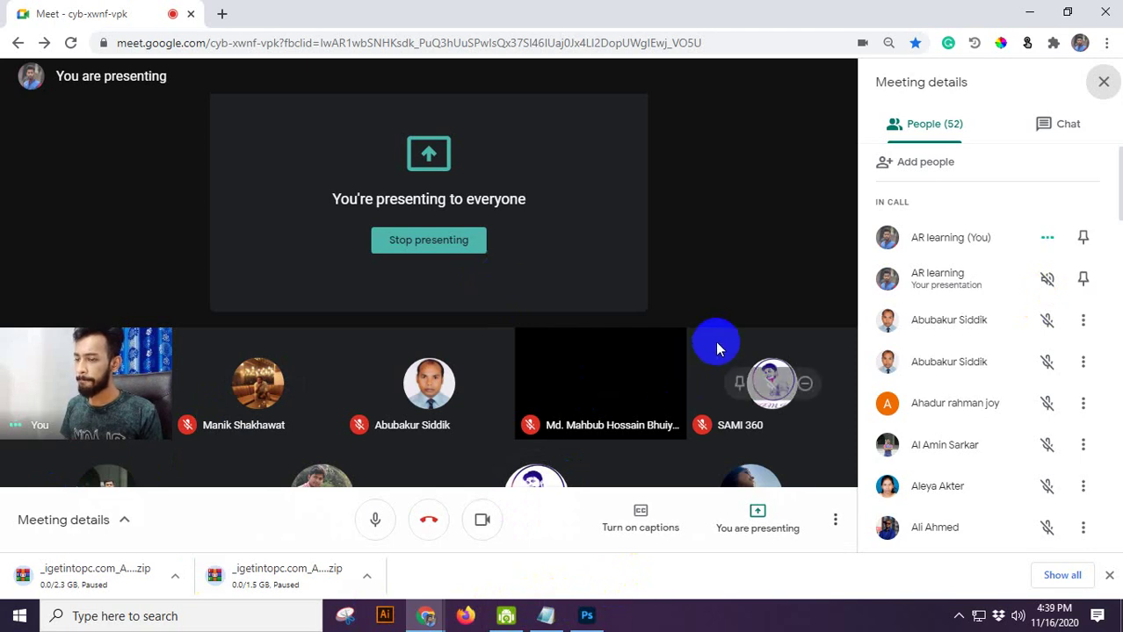
Step: Switch to Photoshop, dismiss the Meet presenting notification and point out the File commands
left_click(587, 617)
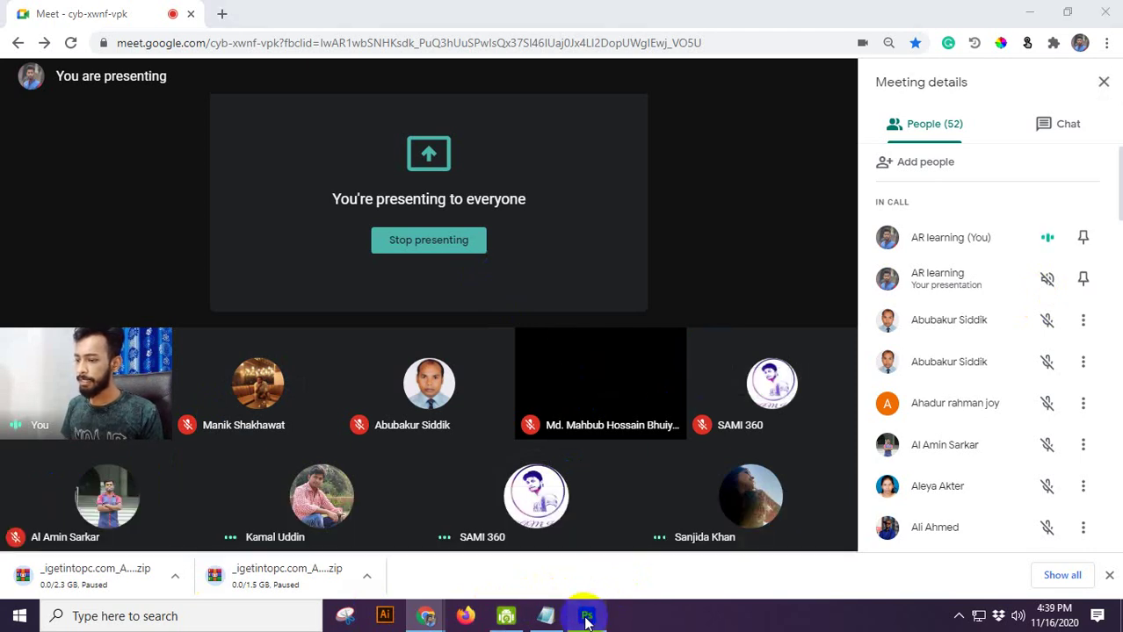
left_click(1016, 543)
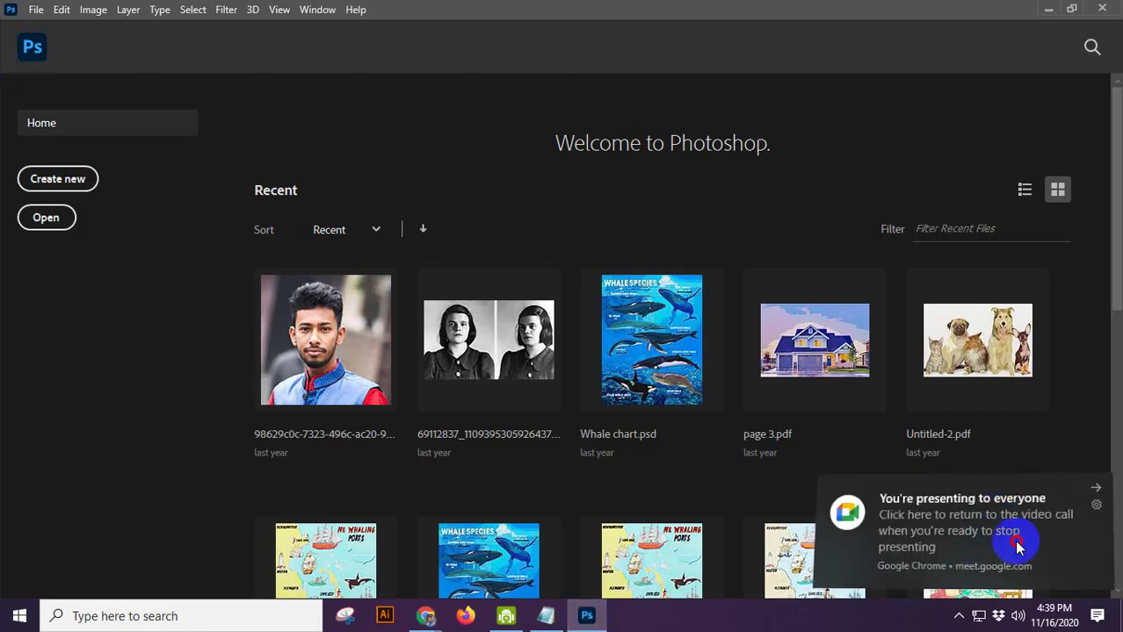
left_click(36, 11)
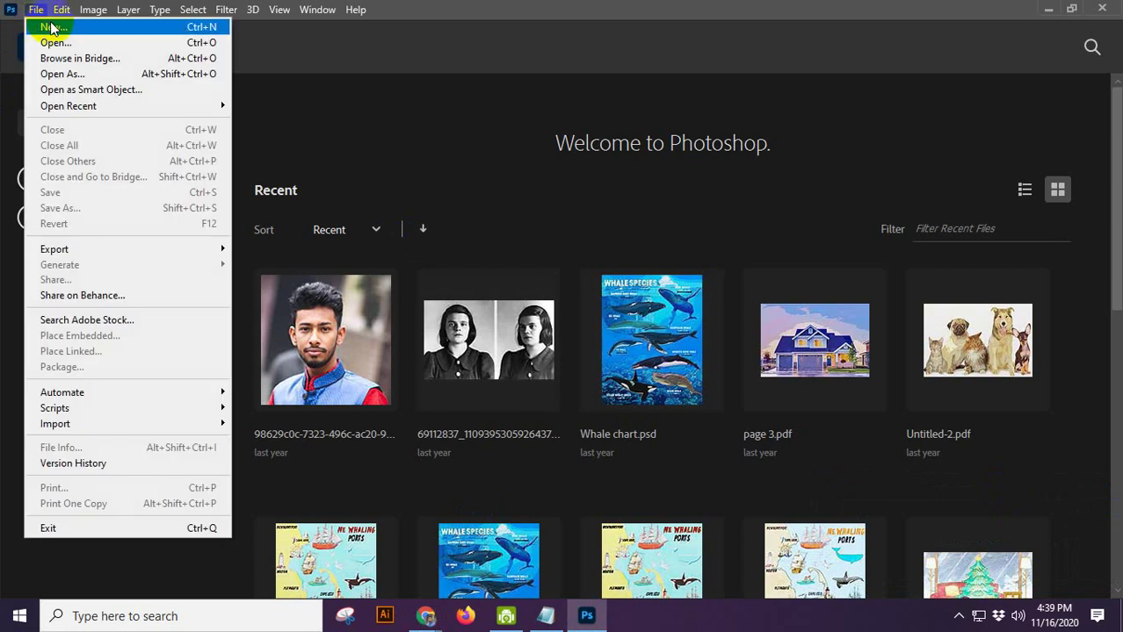
left_click(347, 88)
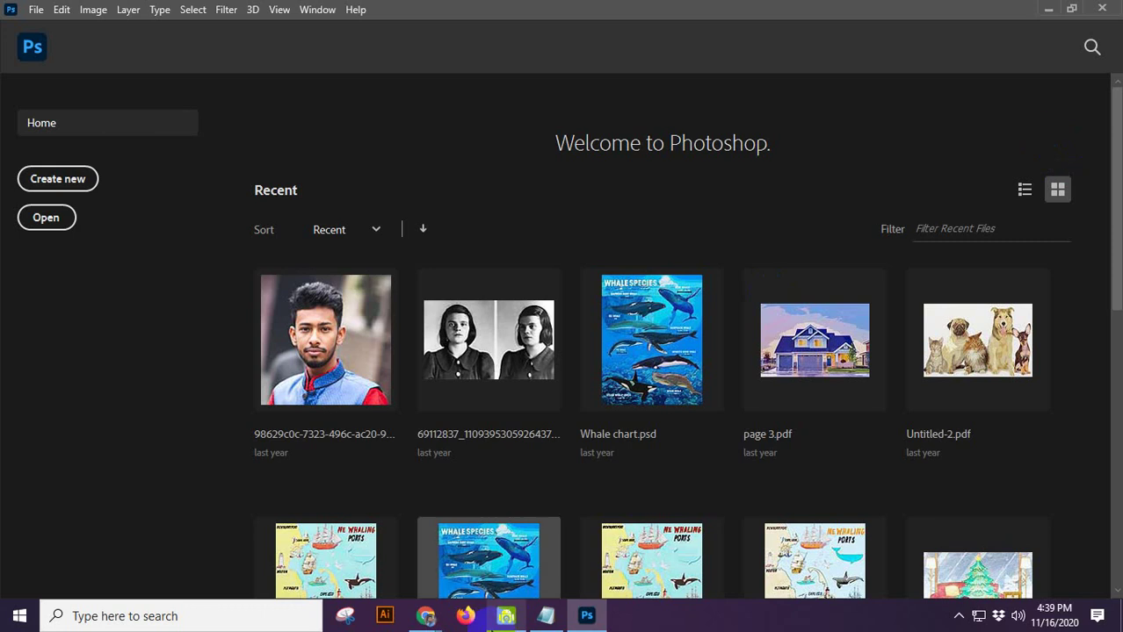
Step: Check the Google Meet call in Chrome and return to Photoshop
left_click(426, 620)
left_click(332, 575)
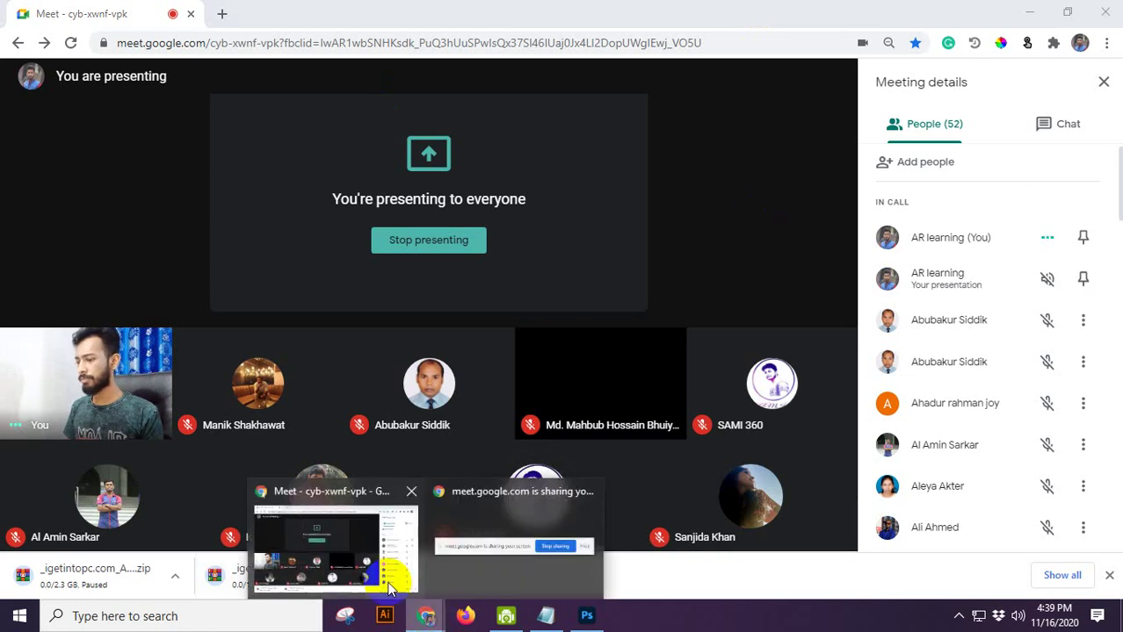
left_click(587, 616)
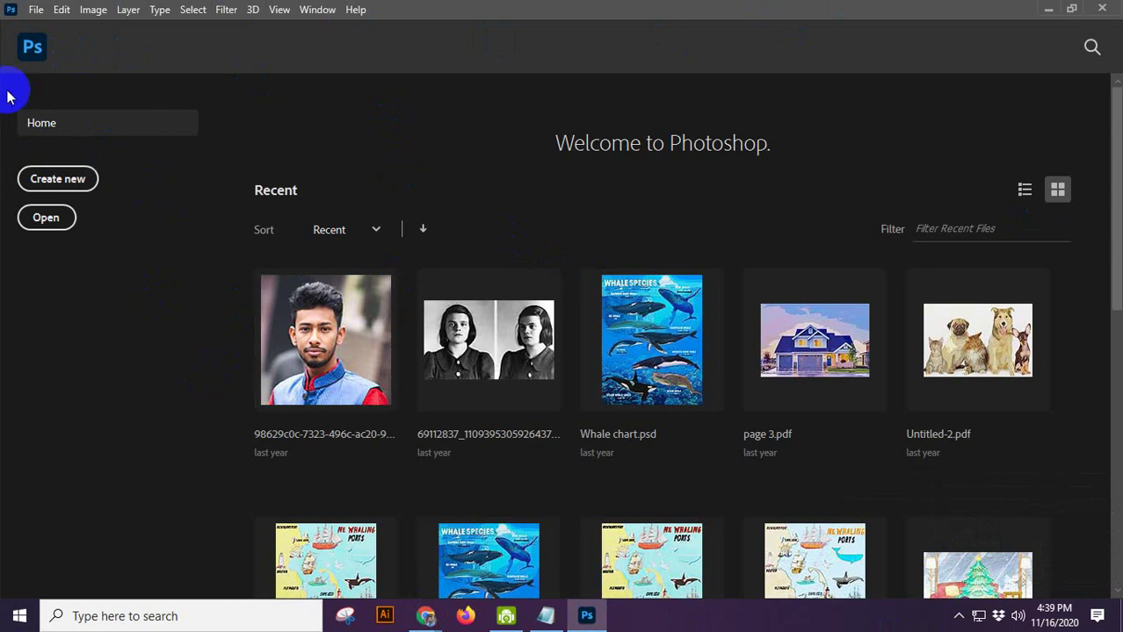
Step: Show the empty Photoshop workspace with its tools and return to the home screen, twice
left_click(33, 48)
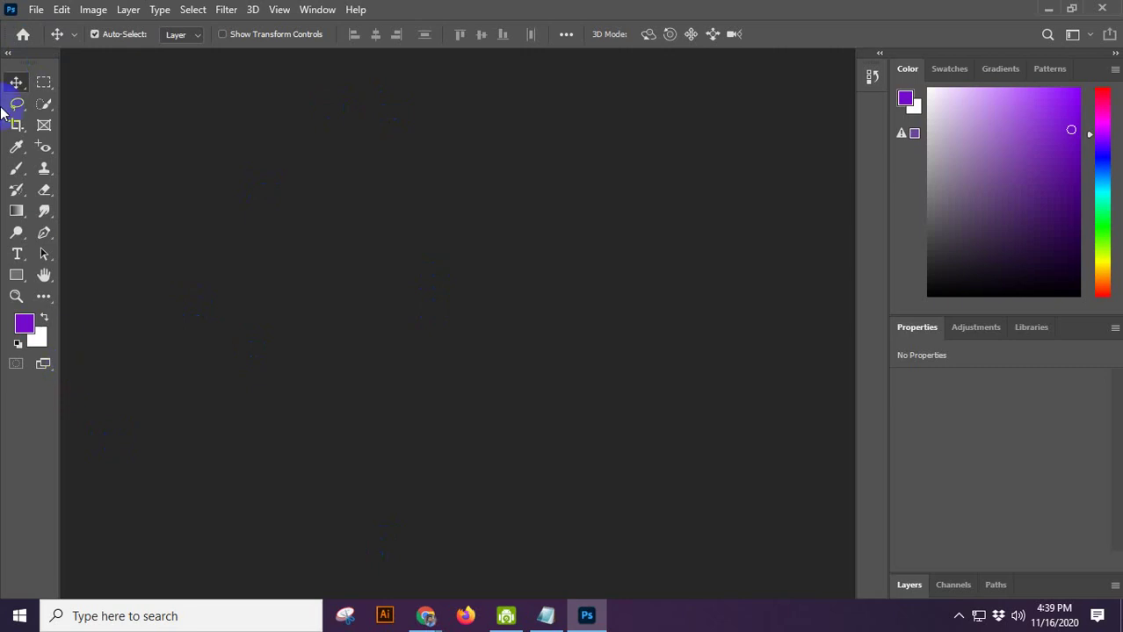
left_click(22, 37)
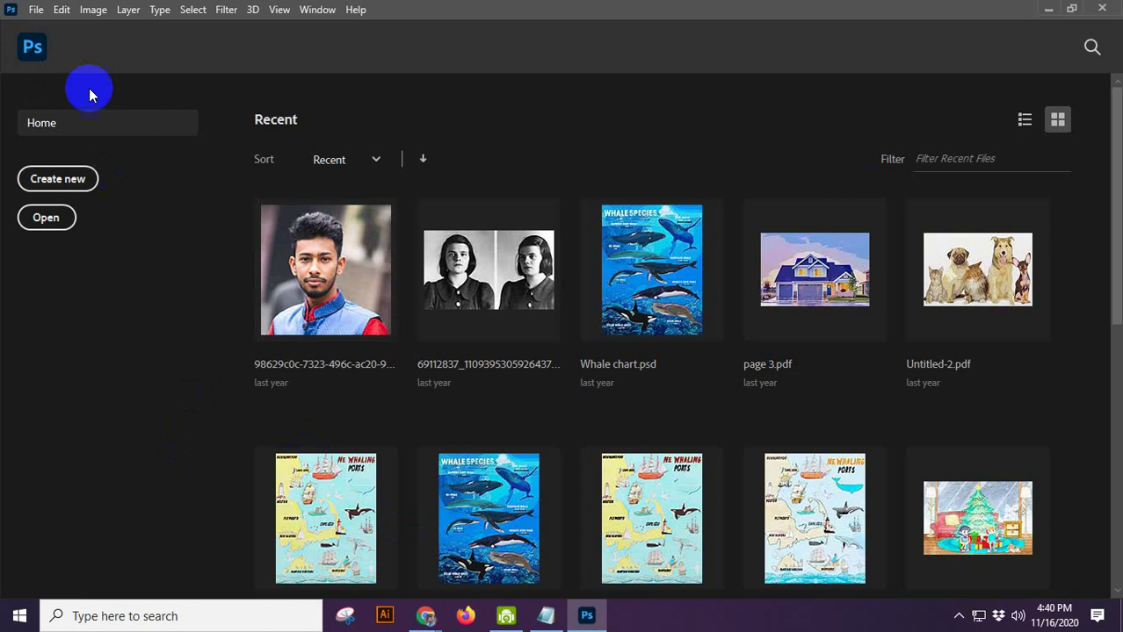
left_click(35, 48)
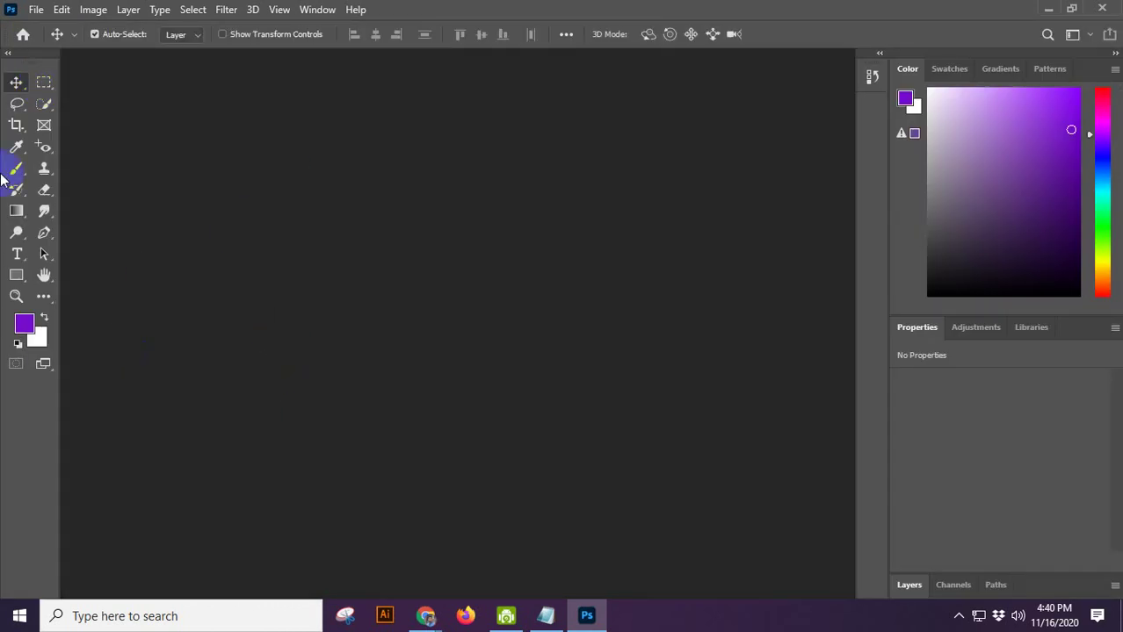
left_click(18, 37)
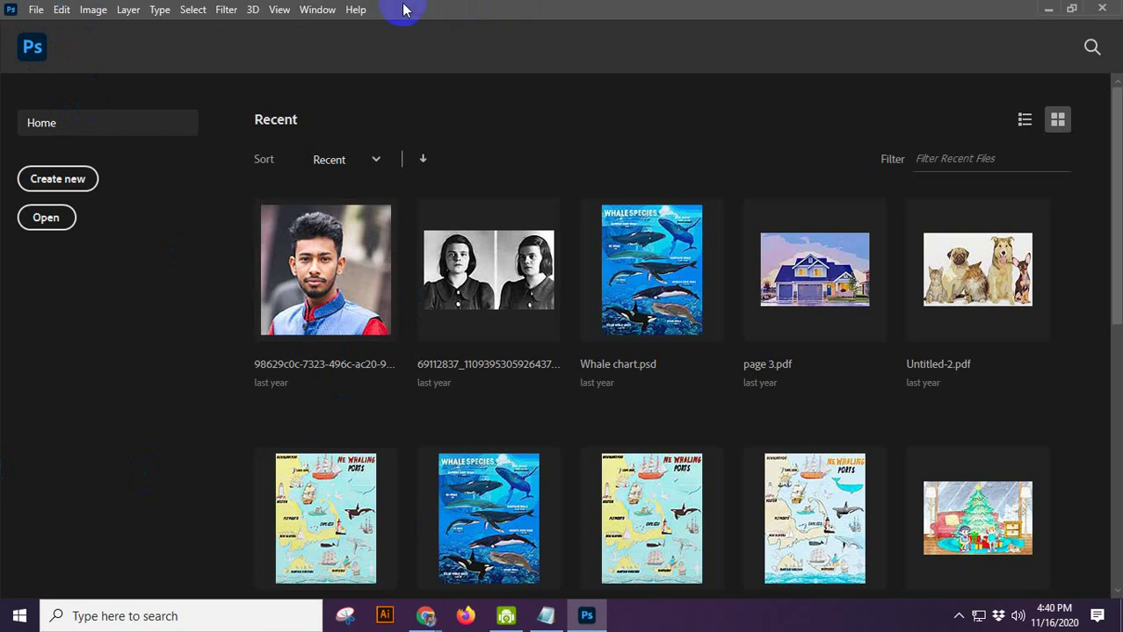
Step: Show how to open the New Document setup from the File commands, closing it after each of two demonstrations
left_click(35, 10)
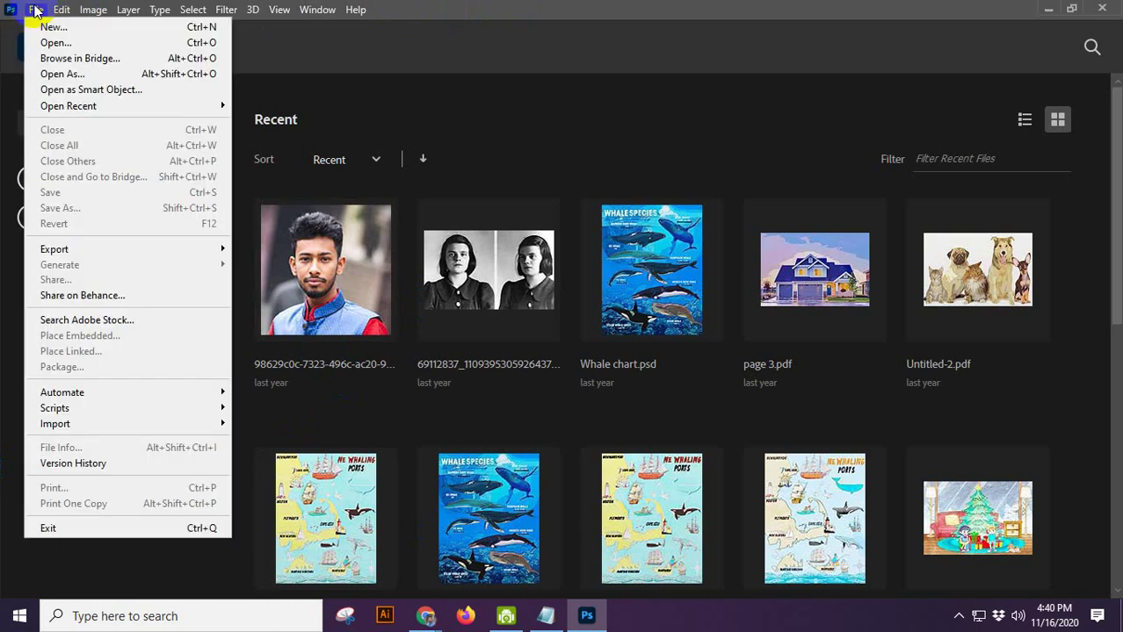
left_click(73, 29)
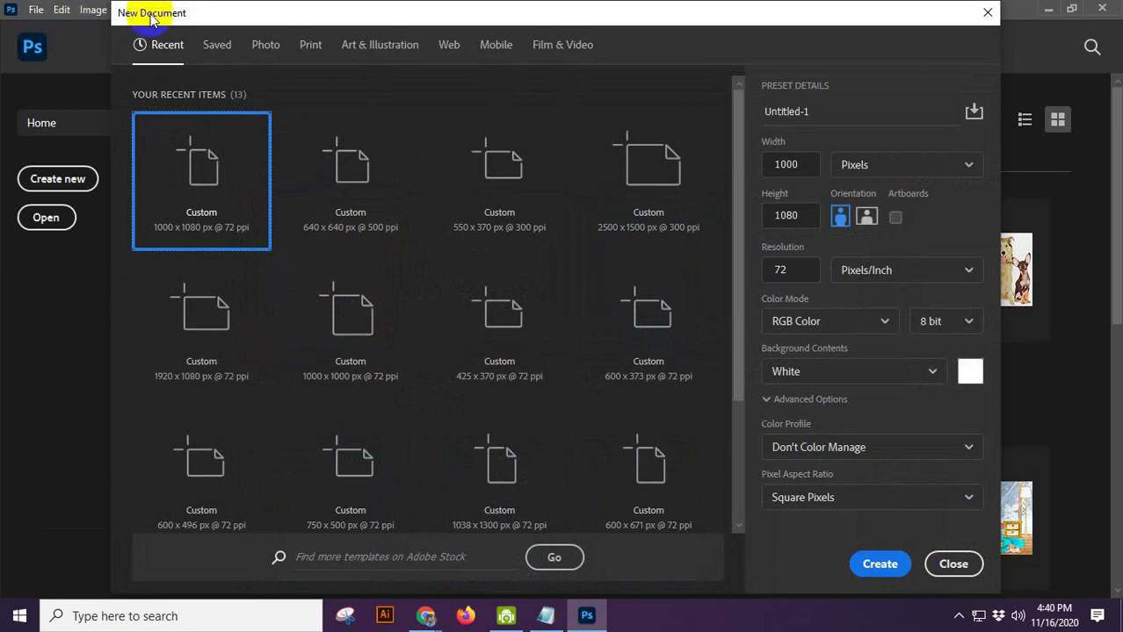
left_click_drag(165, 10, 88, 18)
left_click(887, 571)
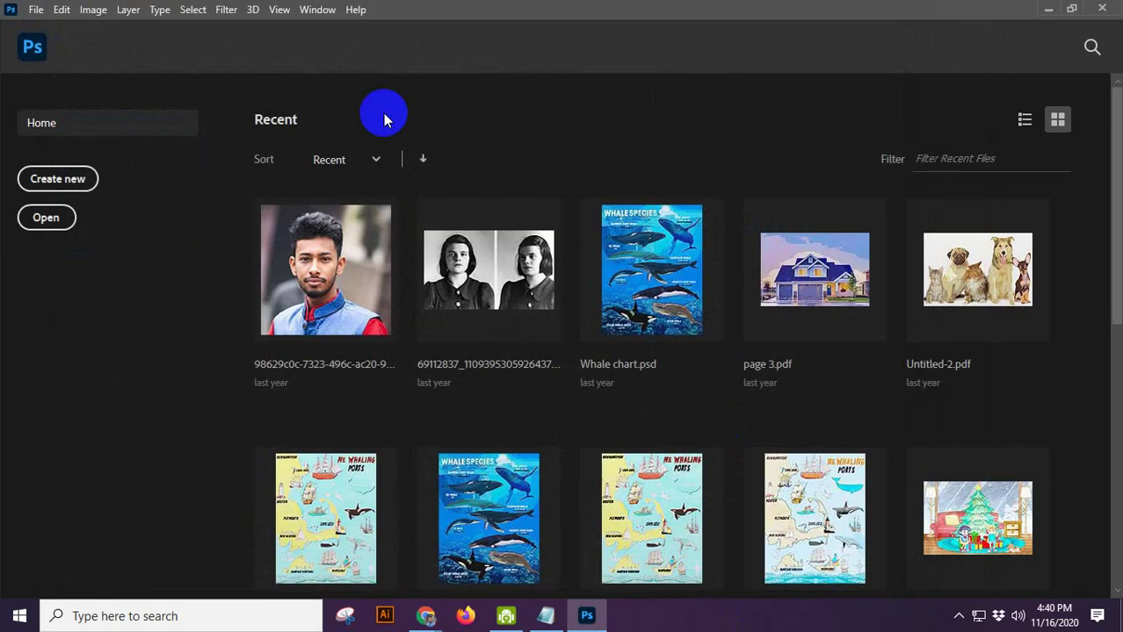
left_click(36, 10)
left_click(52, 28)
left_click(906, 26)
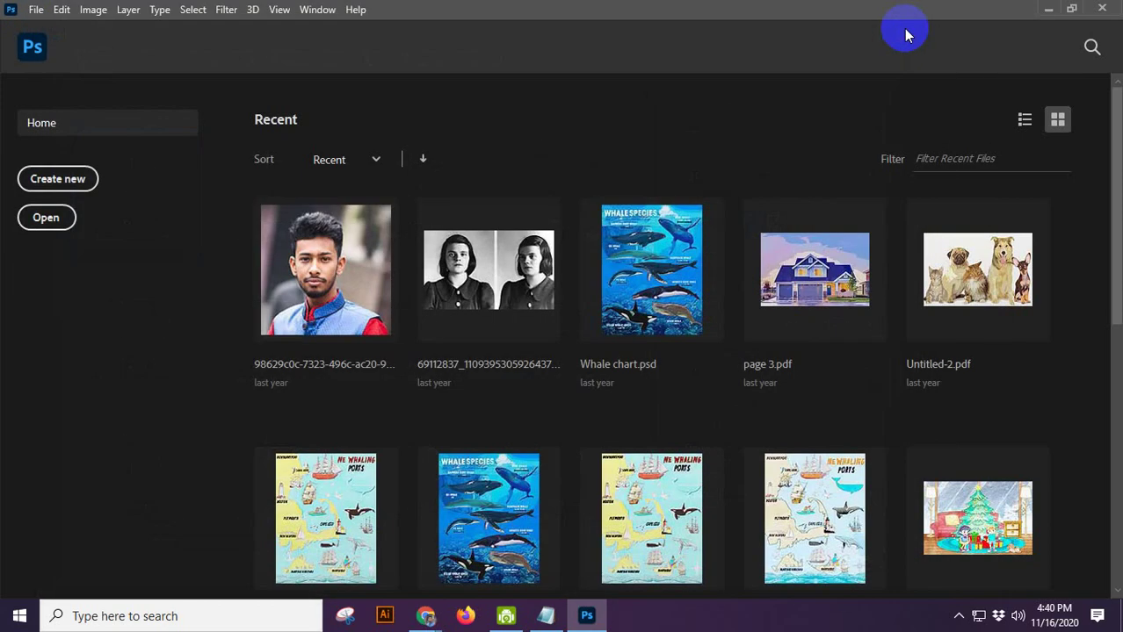
Step: Open the New Document setup with its keyboard shortcut, reposition the window while presenting it, and close it
key("ctrl+n")
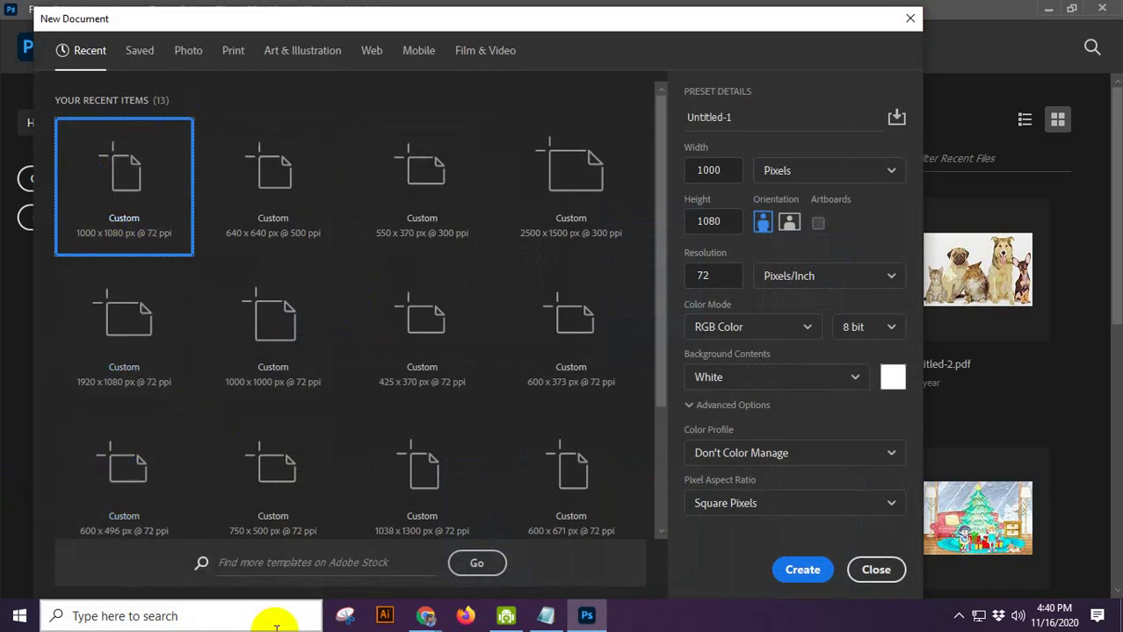
left_click_drag(847, 25, 900, 20)
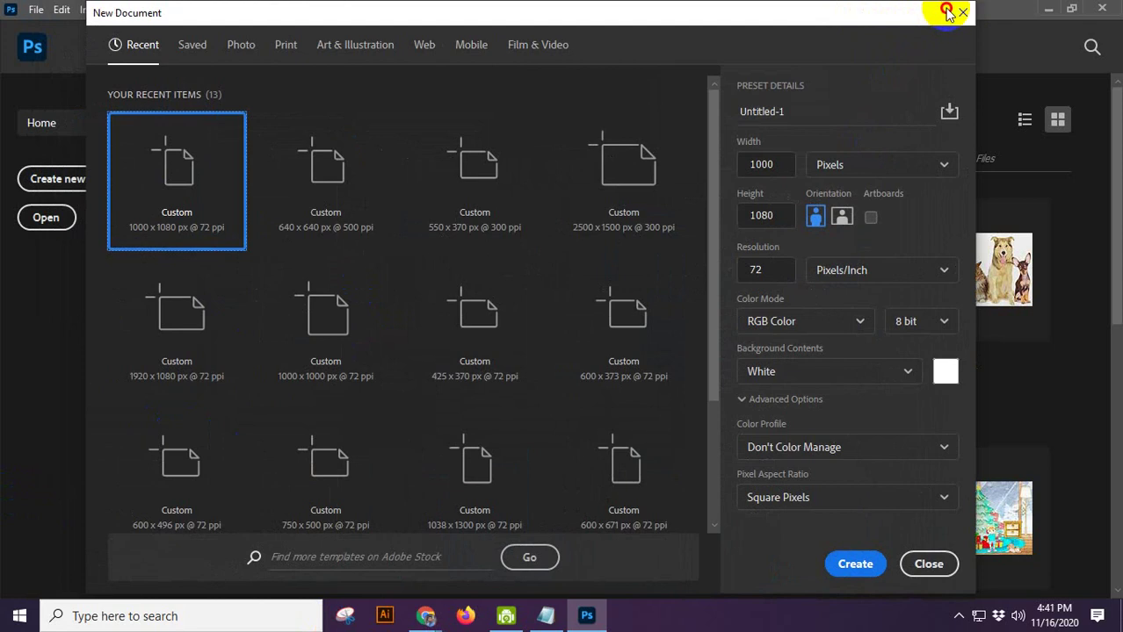
left_click_drag(672, 12, 593, 11)
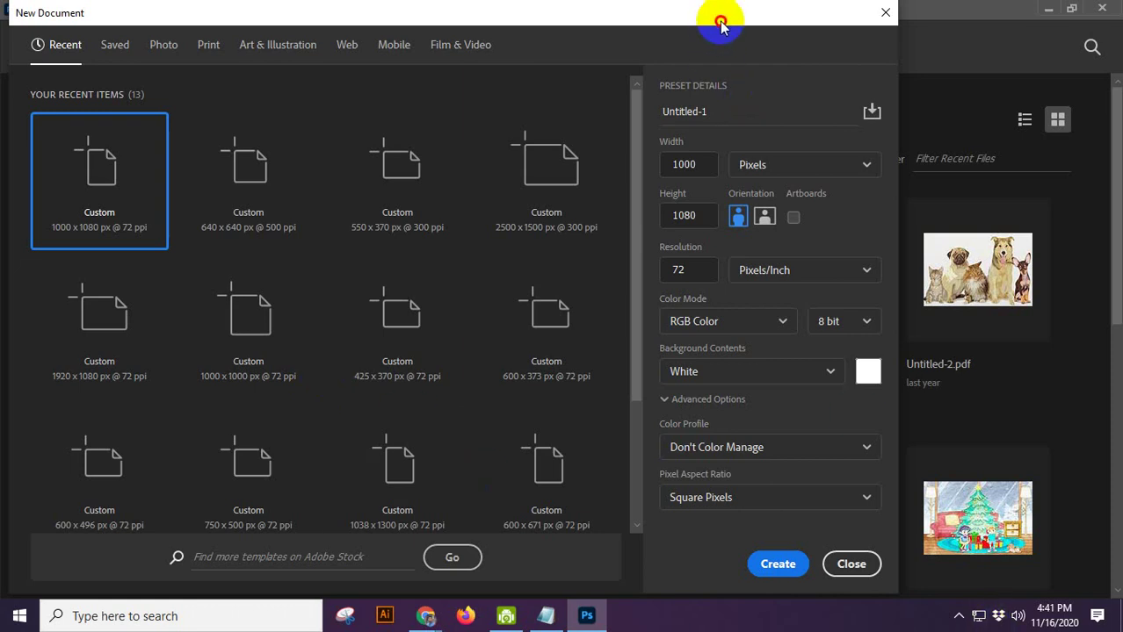
mouse_move(720, 24)
left_mouse_down()
mouse_move(734, 8)
mouse_move(737, 23)
left_mouse_up()
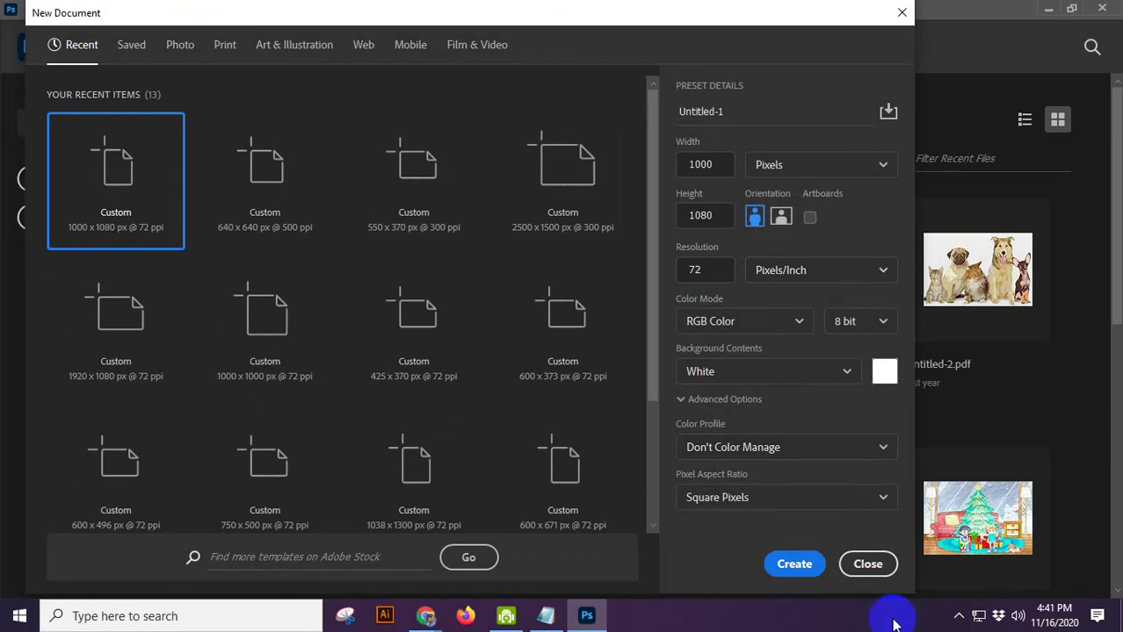
left_click(867, 564)
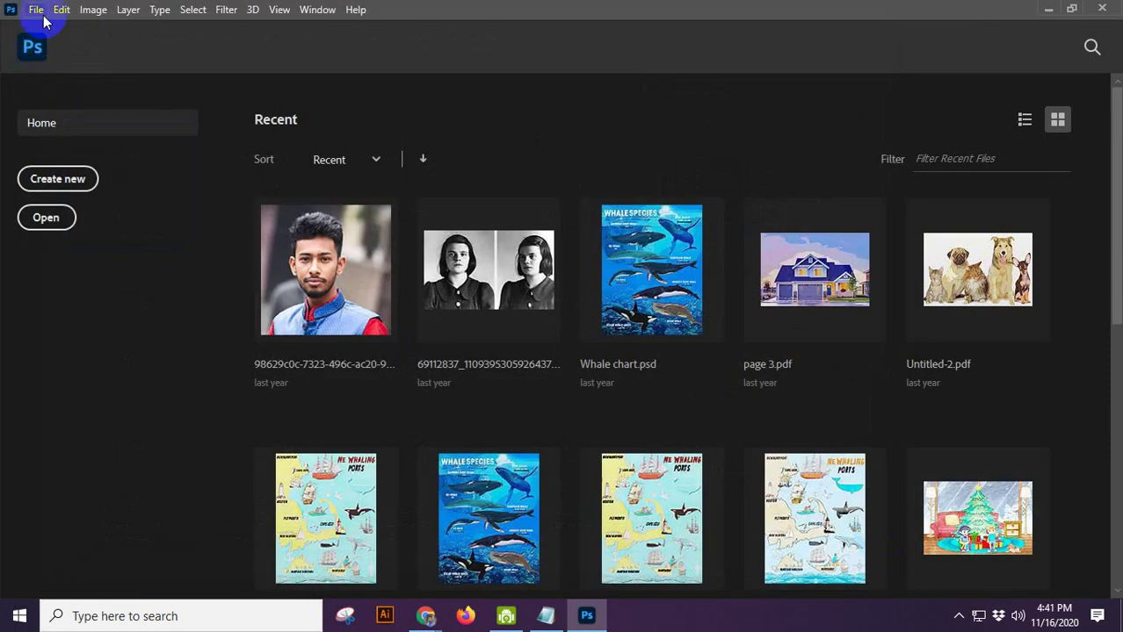
Step: Switch to the Google Meet call in Chrome, admit the person waiting to join, and return to Photoshop
left_click(36, 10)
left_click(425, 616)
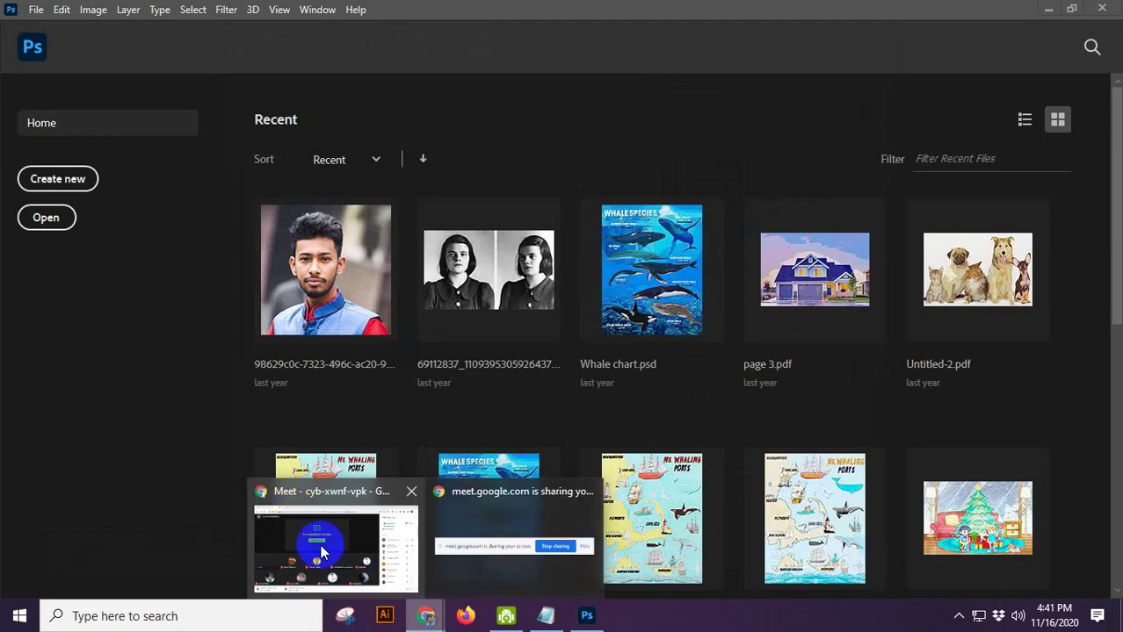
left_click(320, 545)
left_click(715, 149)
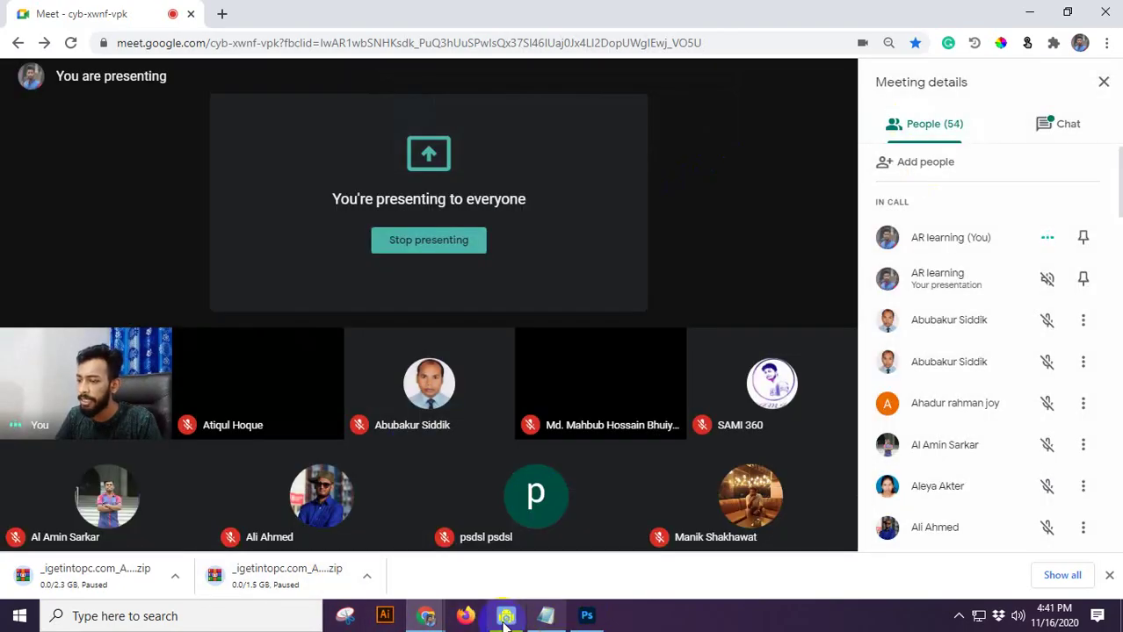
left_click(596, 624)
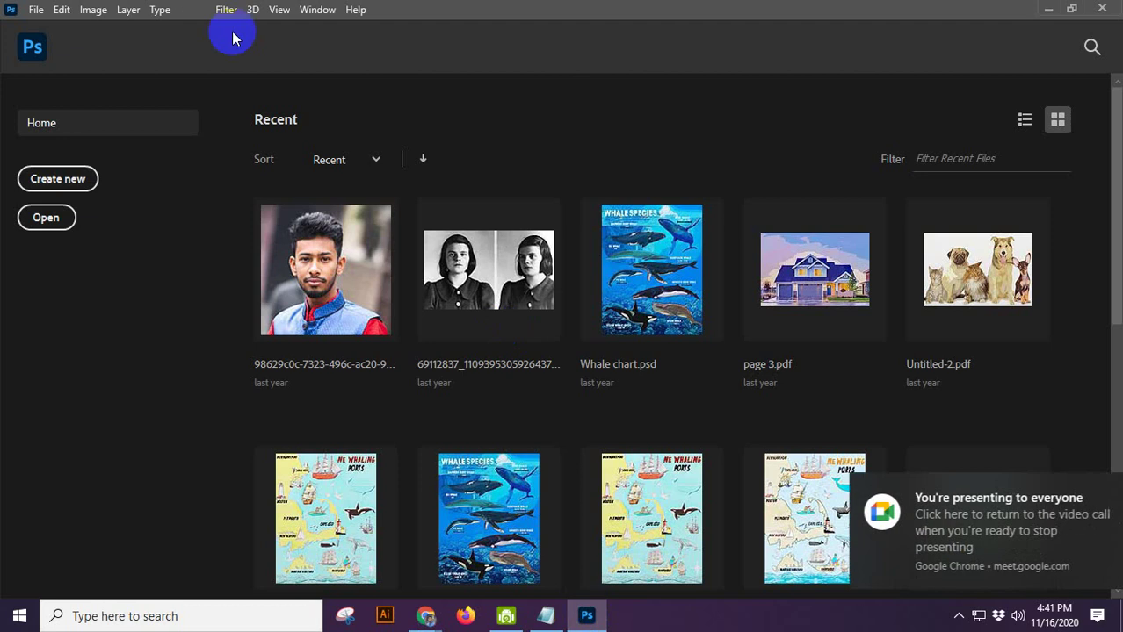
Step: Open the New Document setup and look through the recent custom presets
left_click(36, 9)
left_click(51, 27)
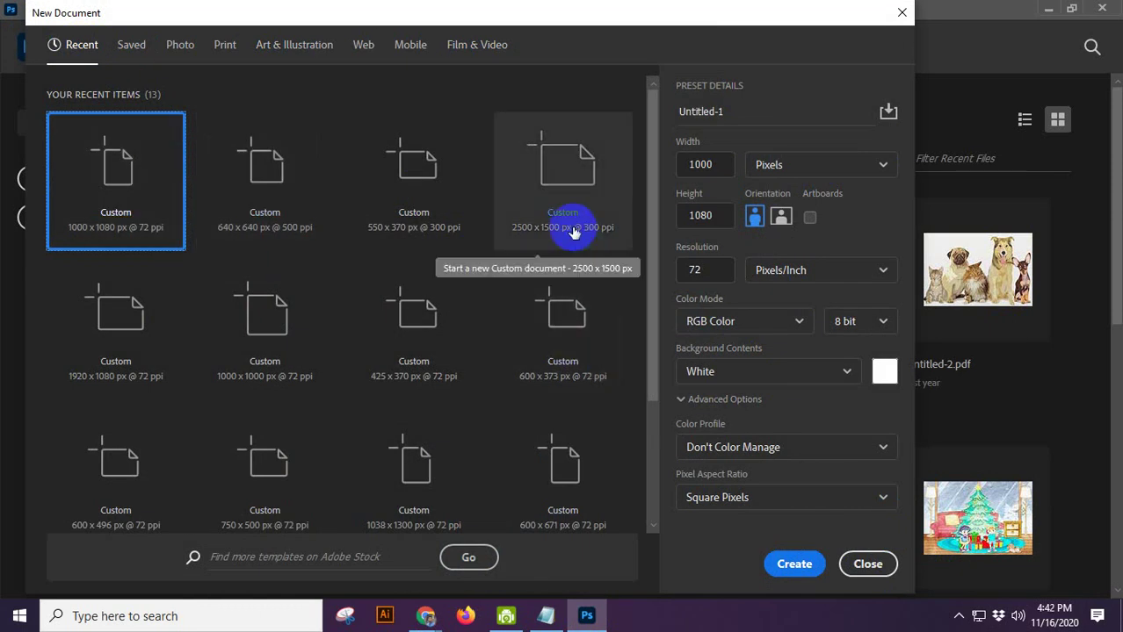
scroll(571, 230, "down", 2)
scroll(622, 401, "up", 2)
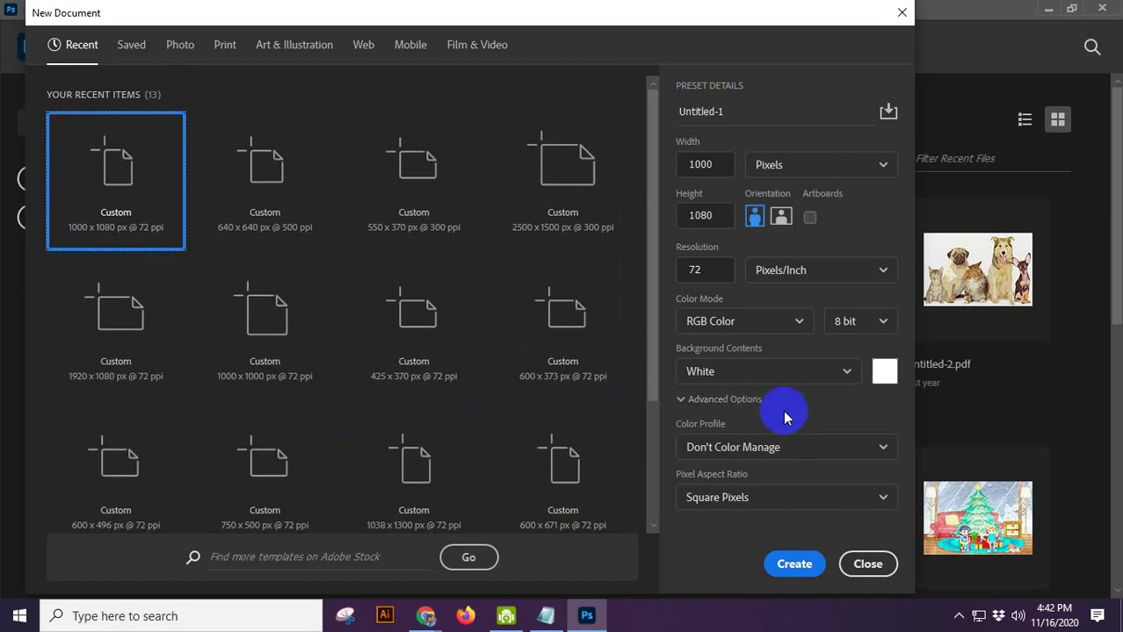
scroll(250, 414, "down", 2)
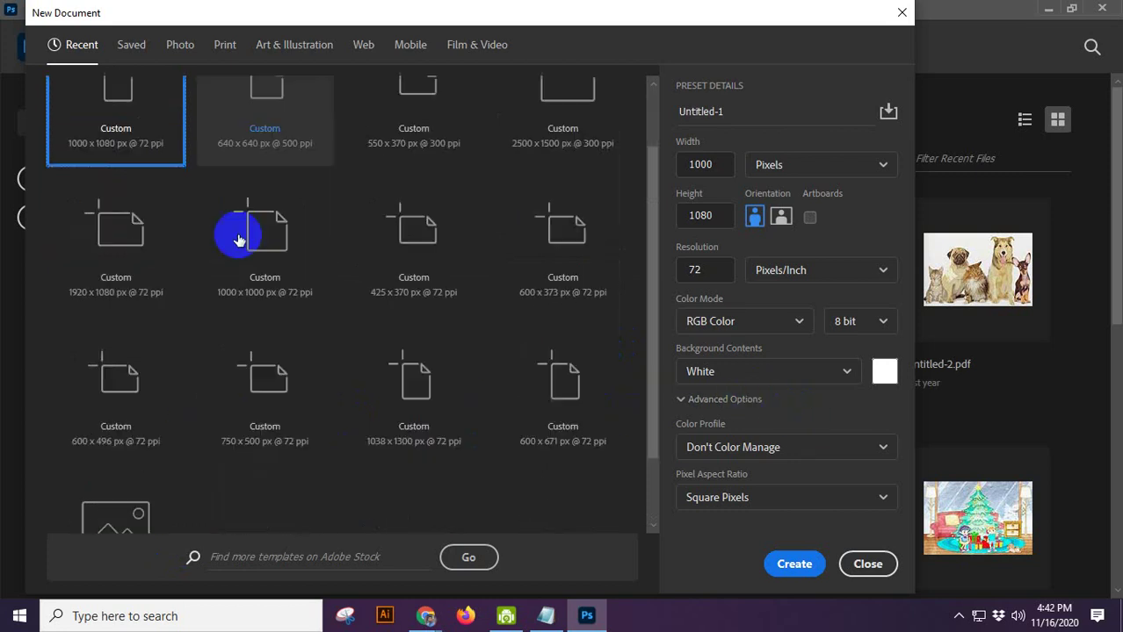
Step: Switch to the Google Meet call in Chrome, read the chat messages and go back to the people list
left_click(428, 622)
left_click(324, 580)
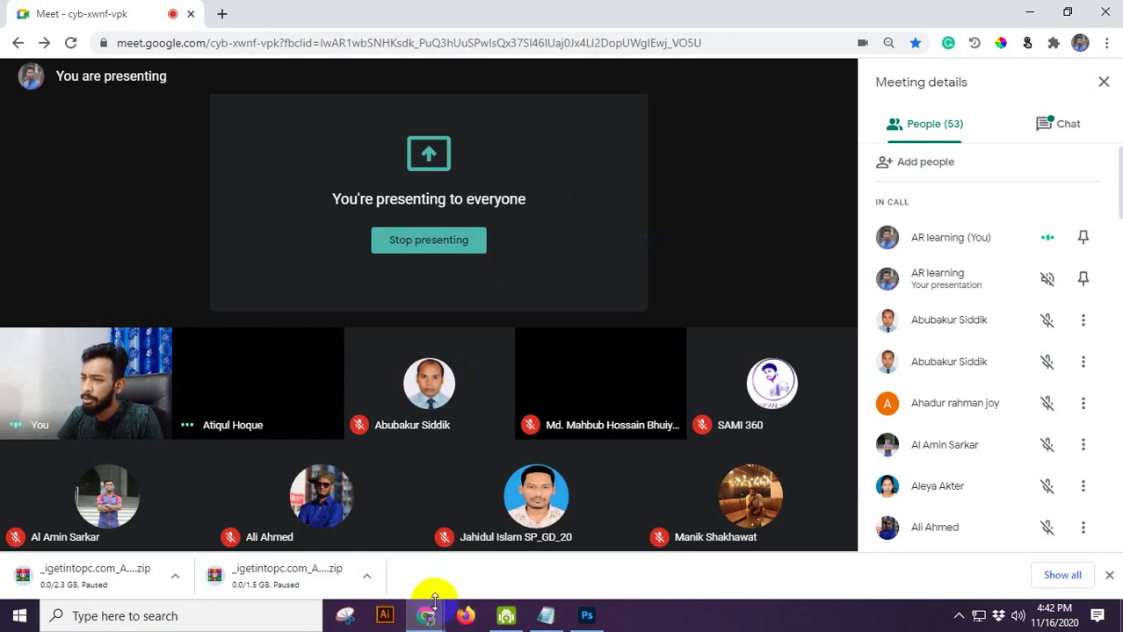
mouse_move(59, 340)
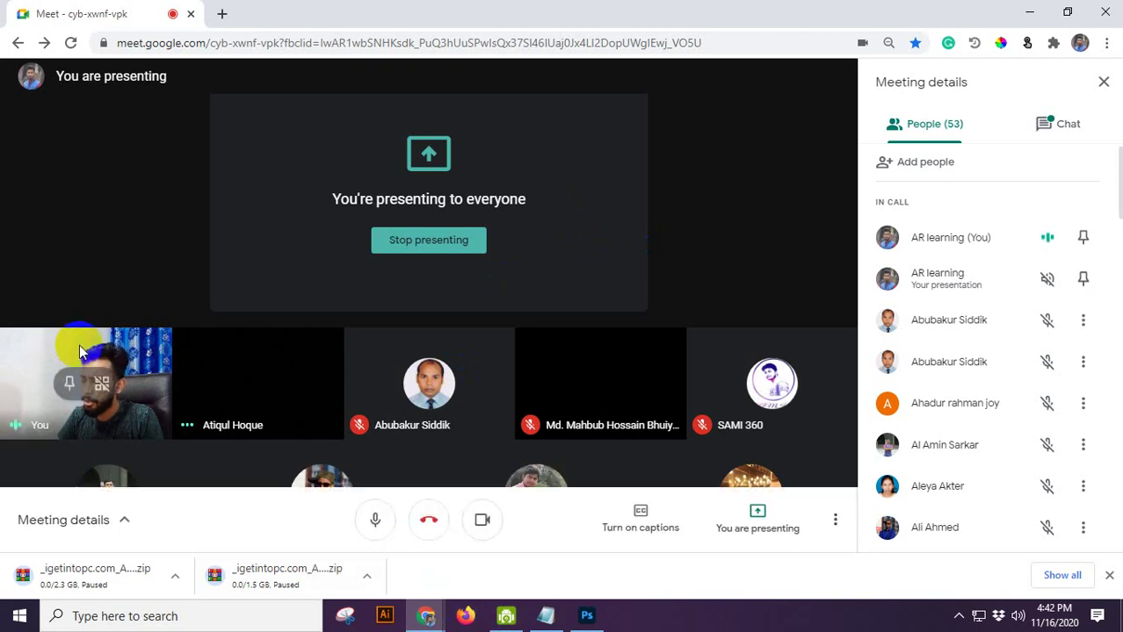
left_click(1041, 124)
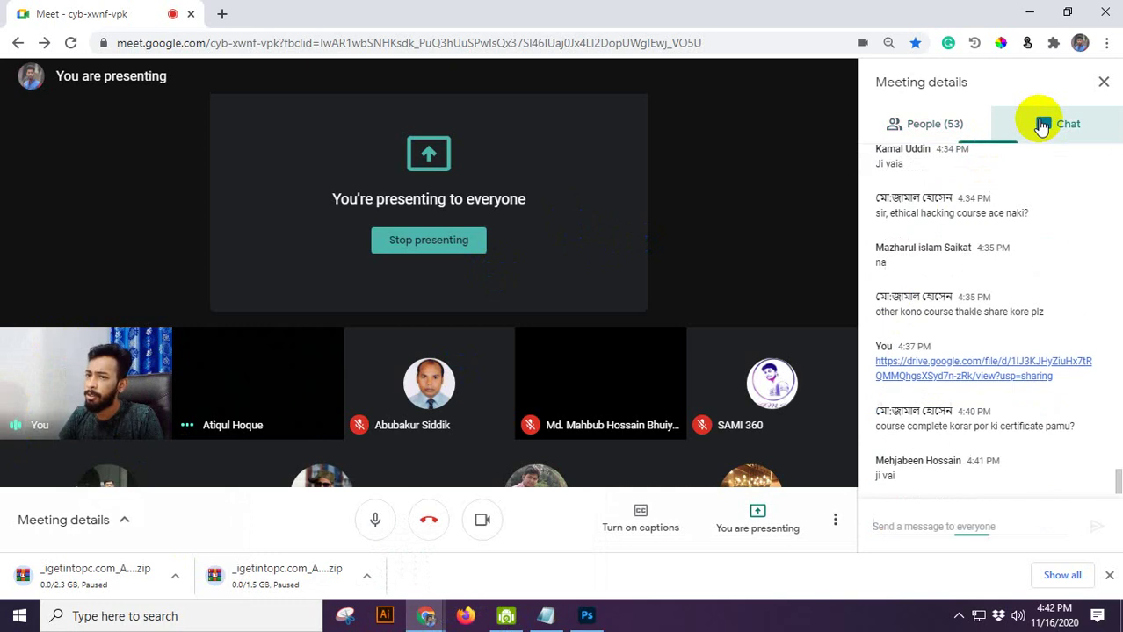
left_click(951, 129)
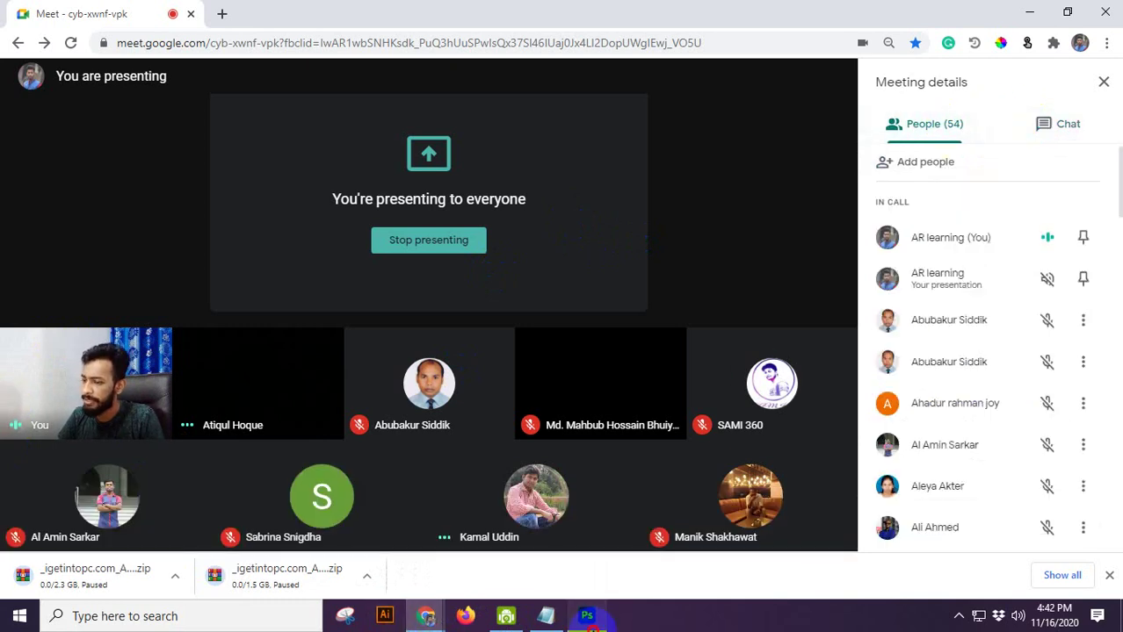
Step: Return to Photoshop and review the recent presets in the open New Document setup
left_click(587, 617)
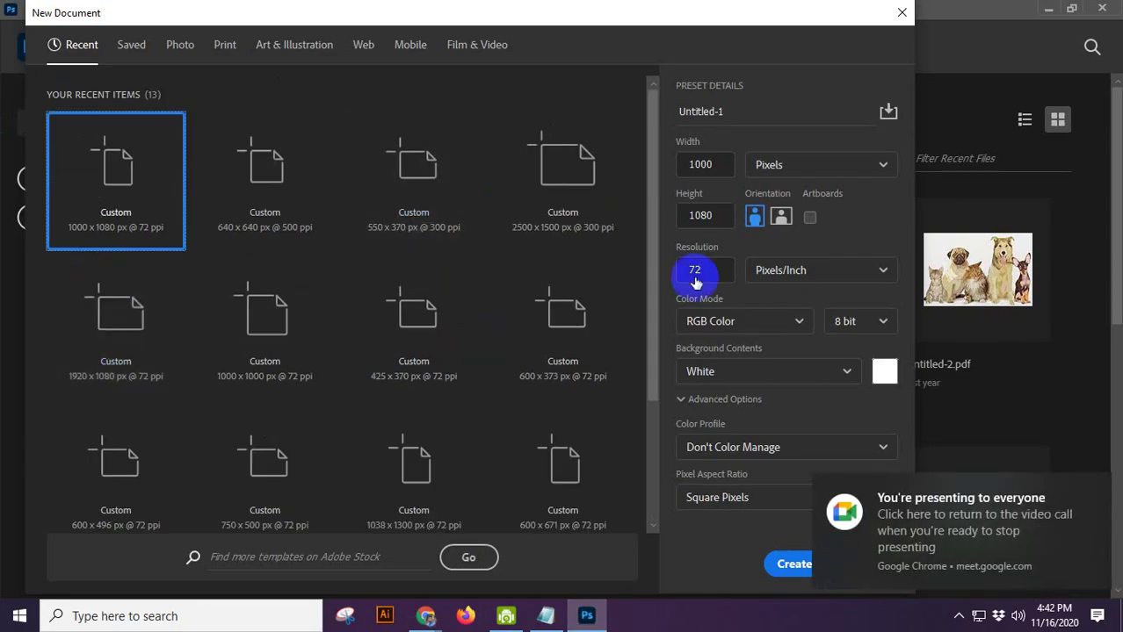
scroll(434, 261, "down", 3)
scroll(368, 396, "up", 3)
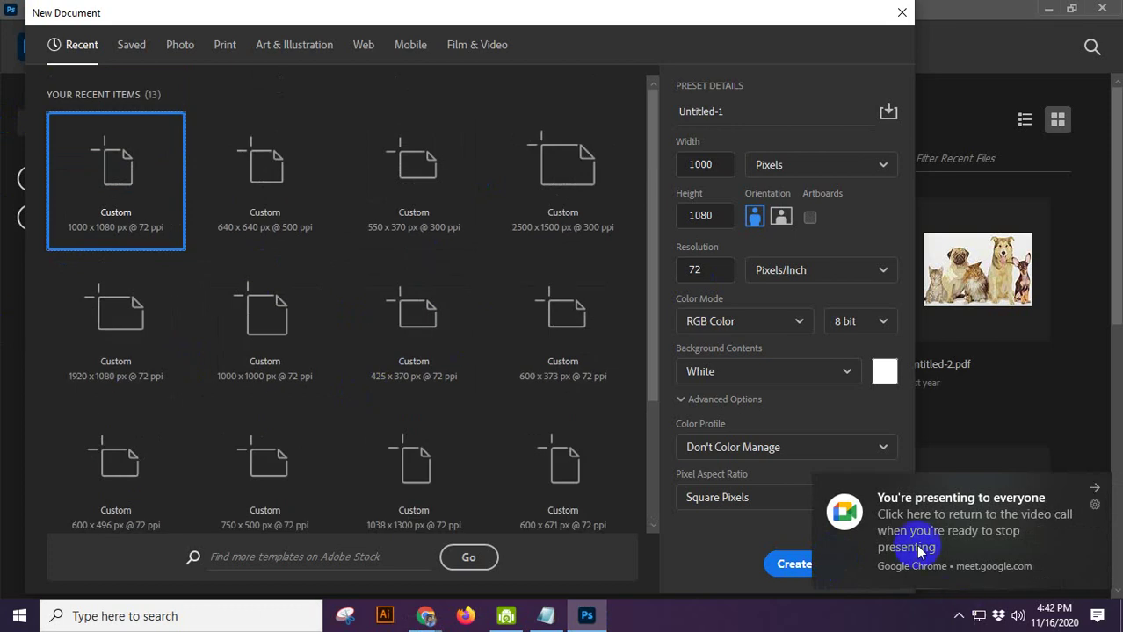
Step: Switch to the Google Meet call in Chrome, admit the new participant asking to join, and return to Photoshop
mouse_move(426, 617)
left_click(333, 563)
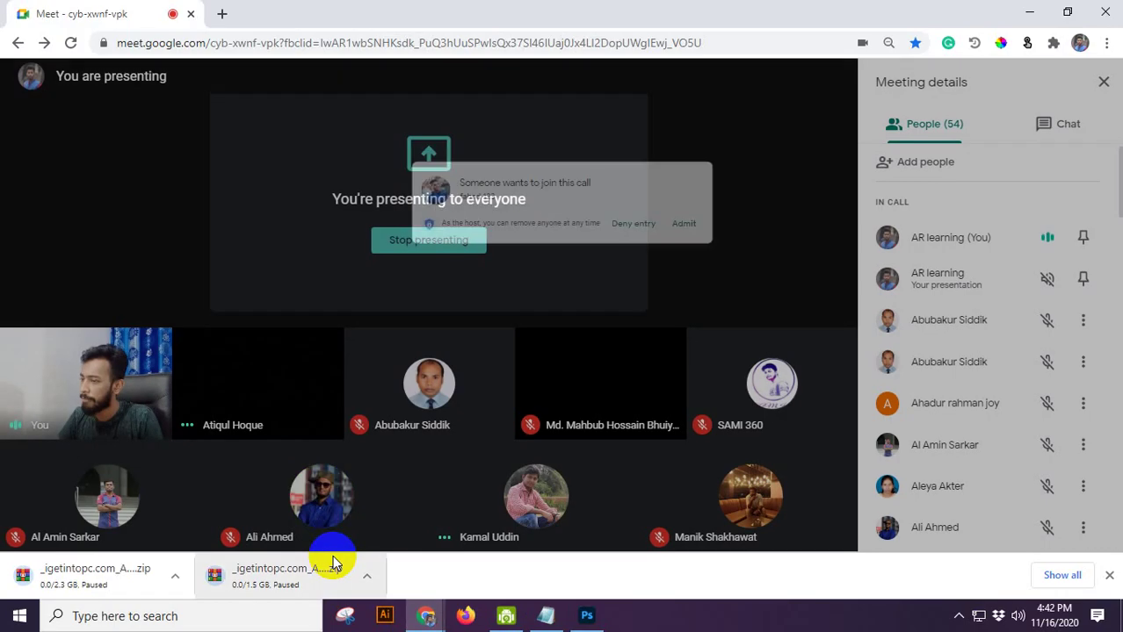
left_click(725, 150)
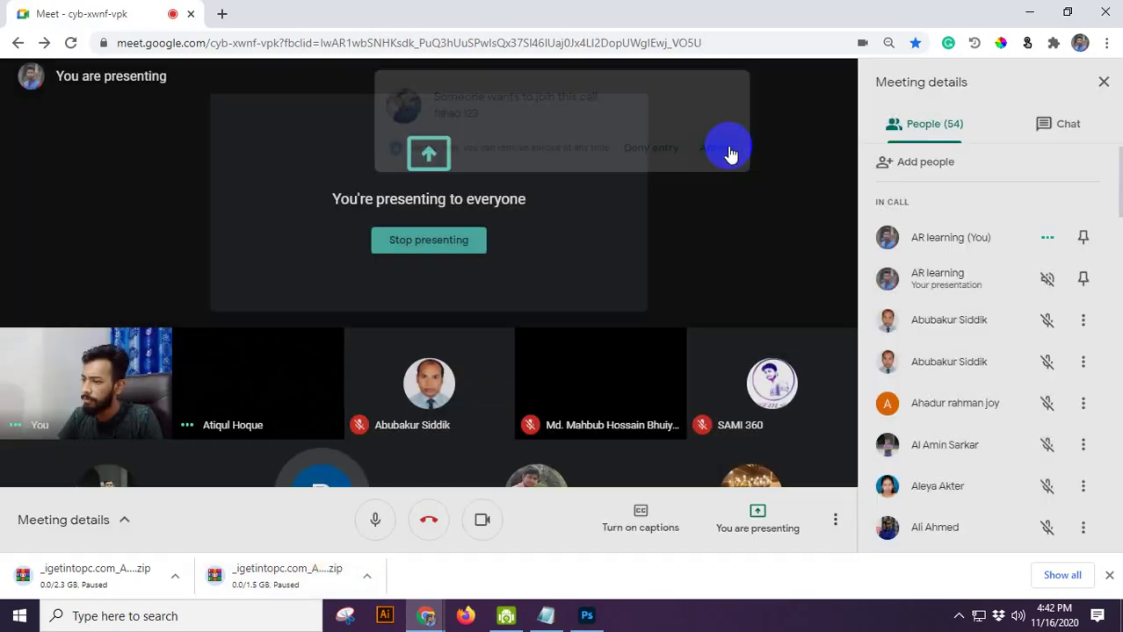
left_click(577, 617)
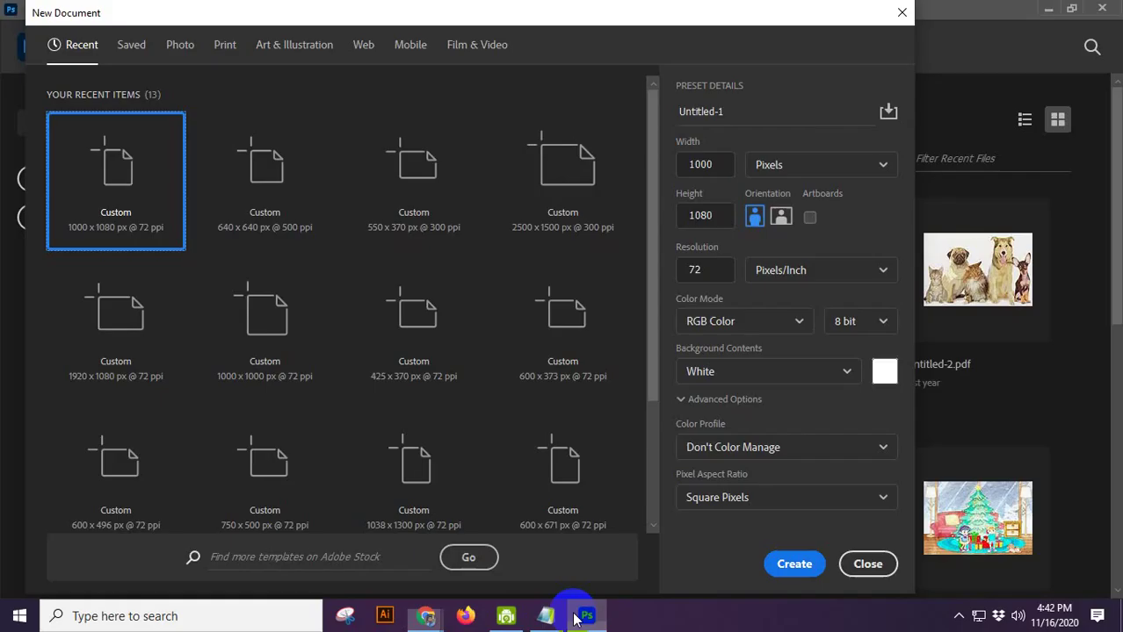
Step: View the Google Meet call in Chrome while participants speak, and return to Photoshop's New Document setup
left_click(419, 624)
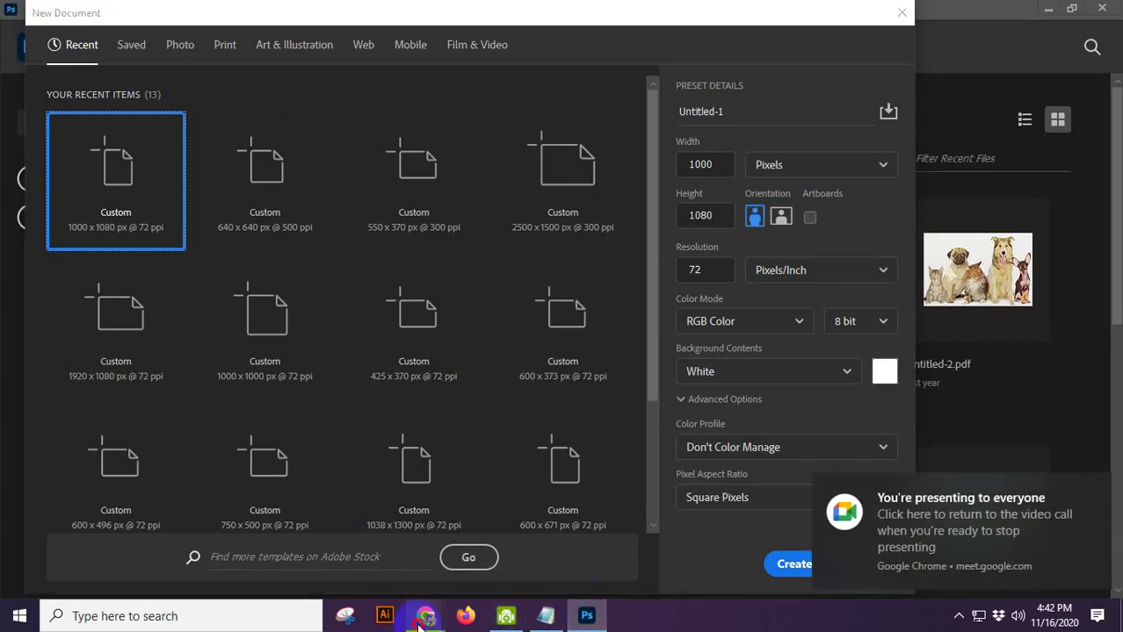
left_click(334, 575)
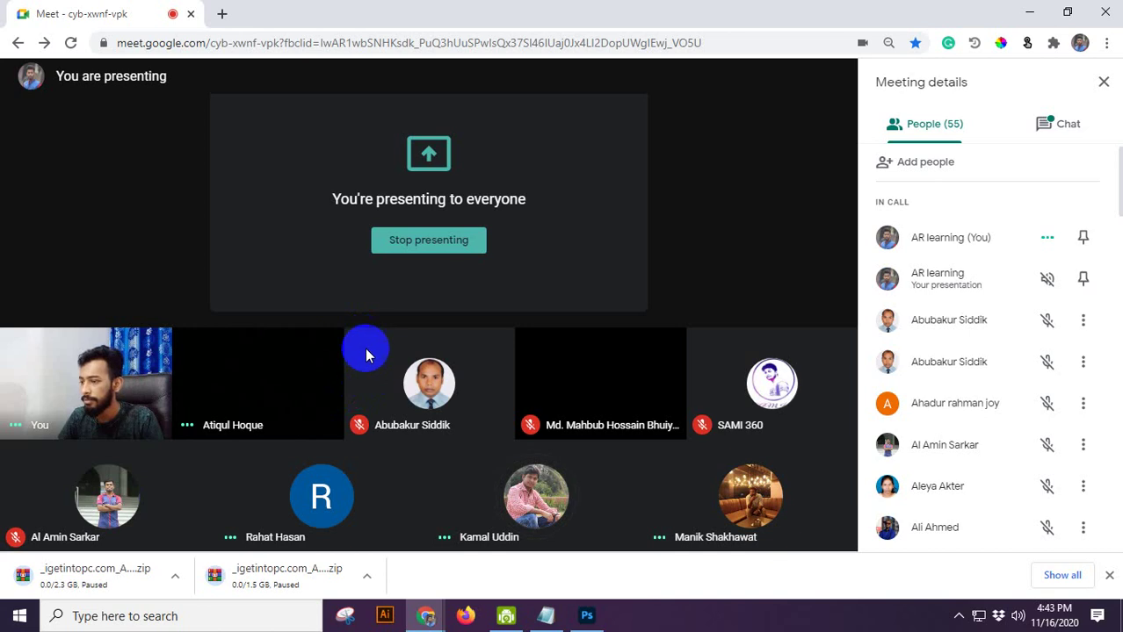
left_click(350, 329)
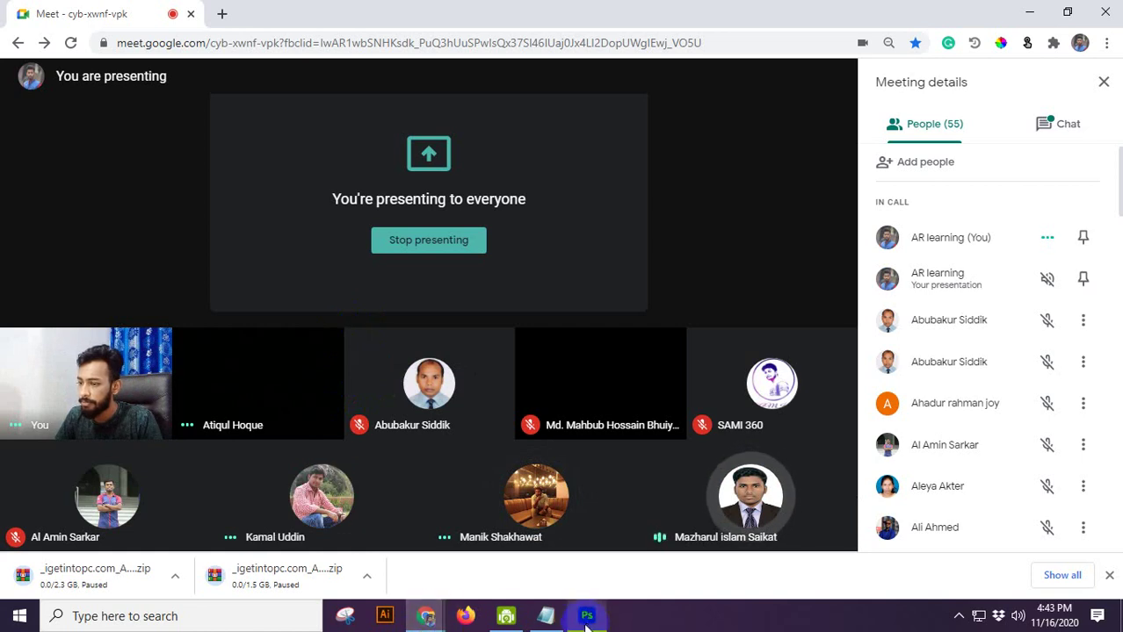
mouse_move(587, 622)
left_click(579, 554)
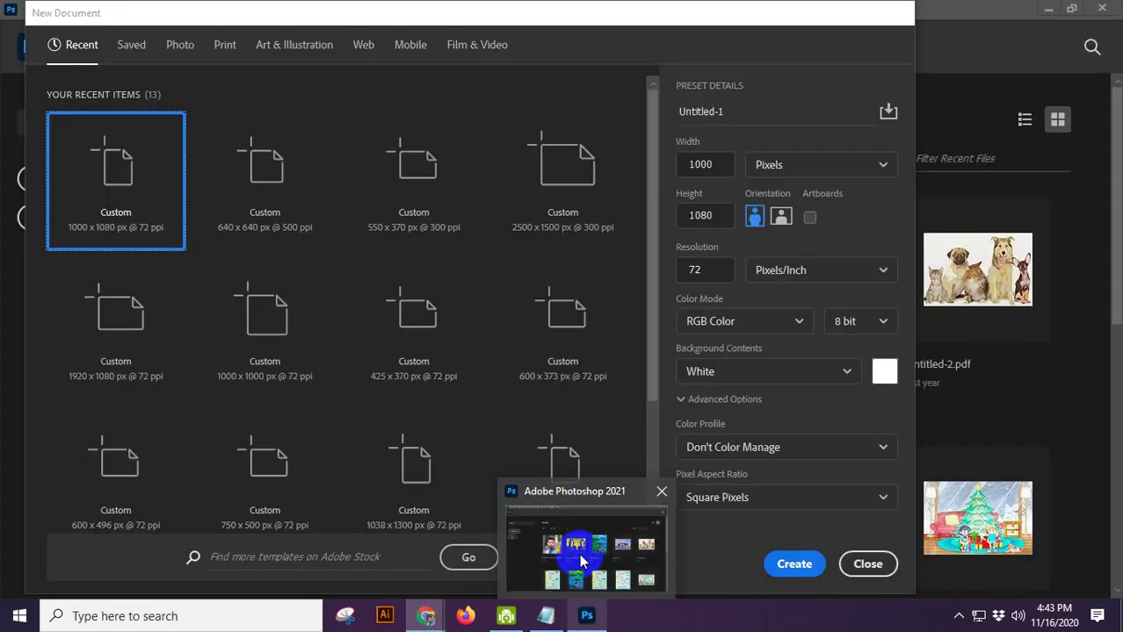
left_click(589, 623)
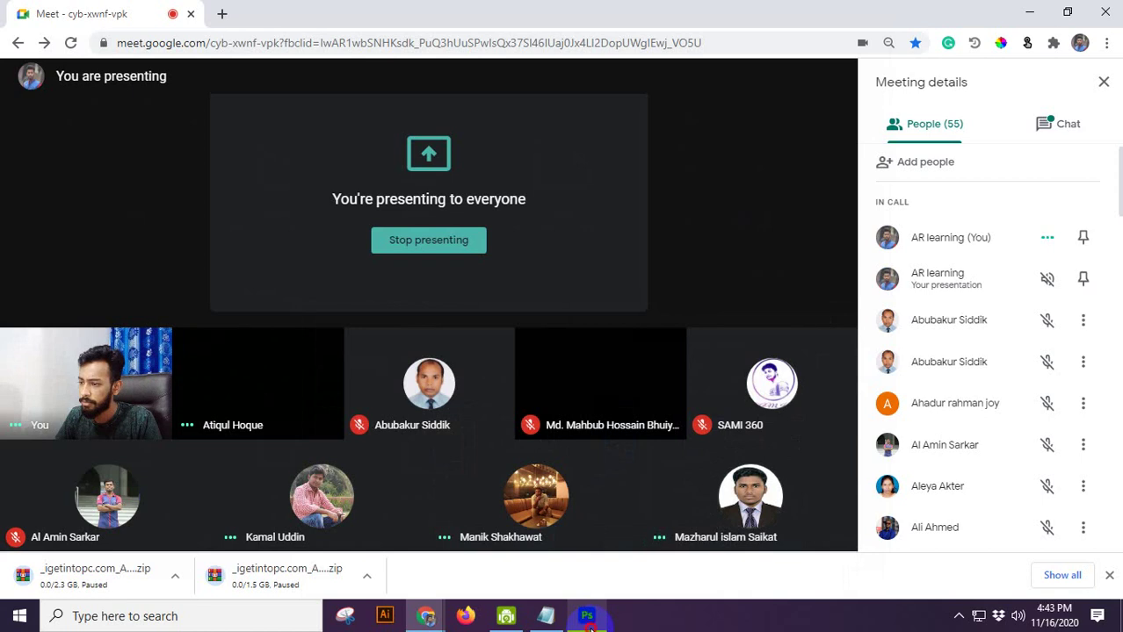
left_click(588, 620)
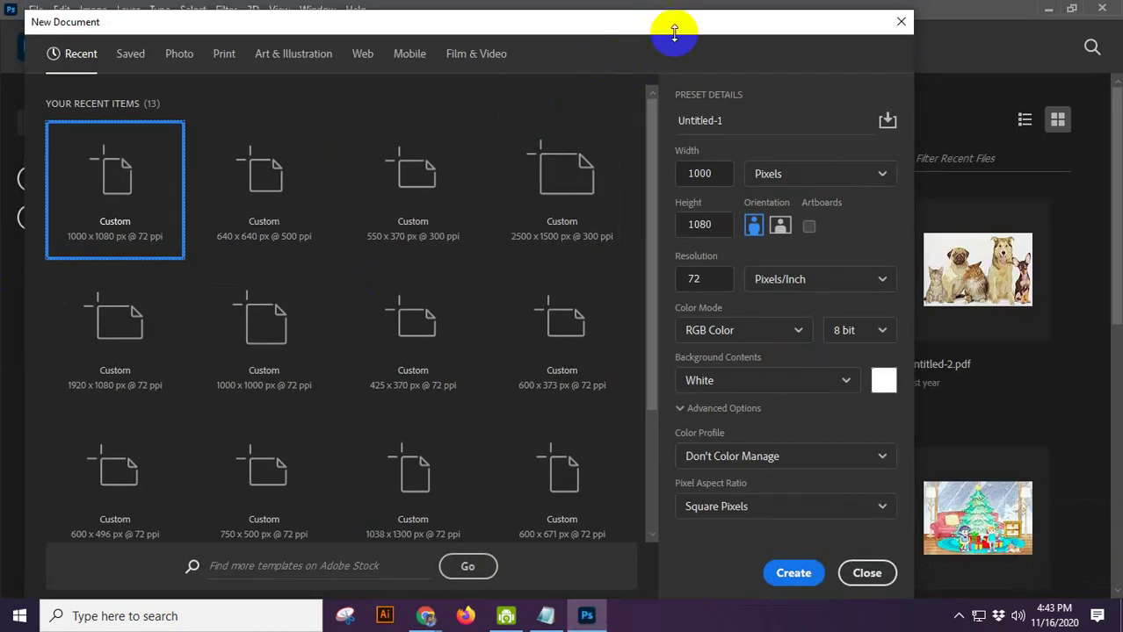
Step: Reposition the New Document window over the home screen and switch to the Google Meet call in Chrome
left_click_drag(678, 23, 690, 7)
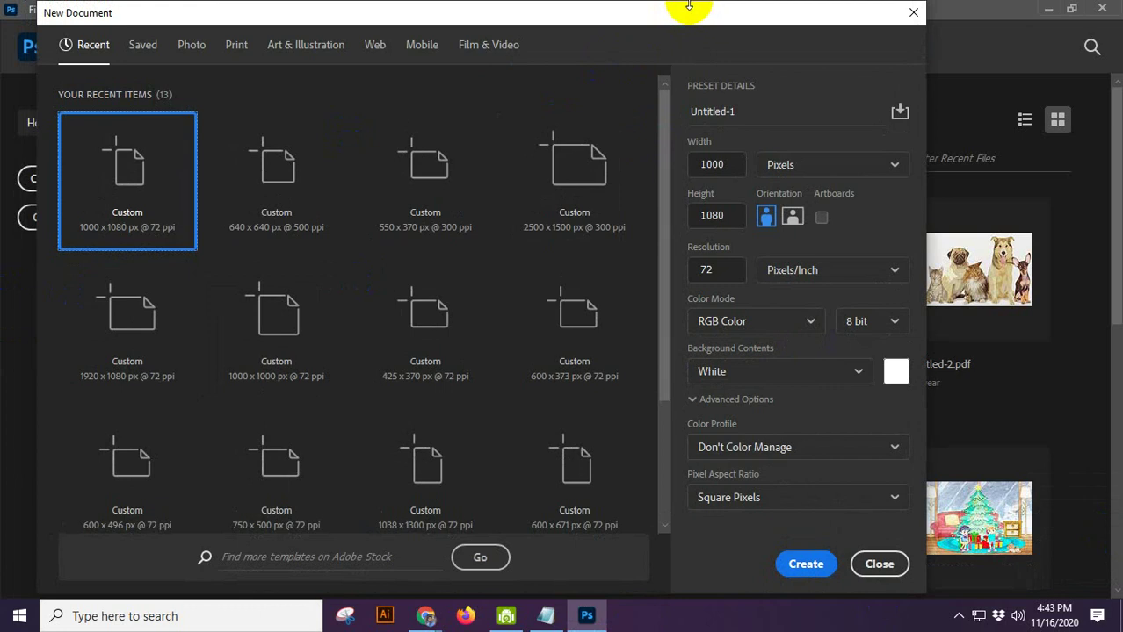
left_click(671, 23)
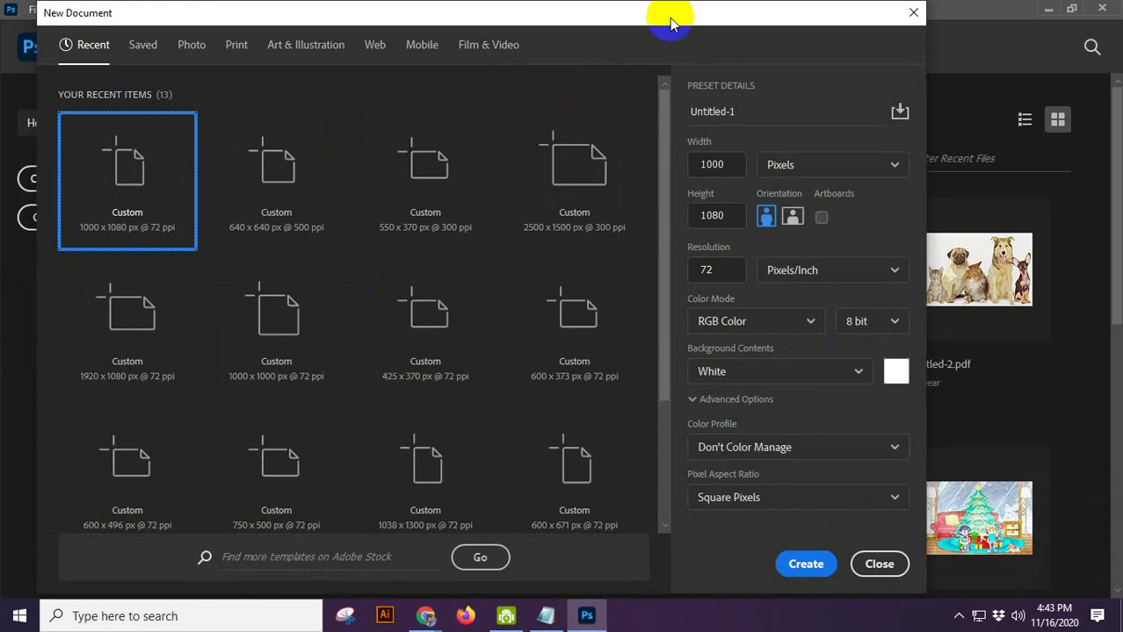
left_click_drag(670, 24, 679, 24)
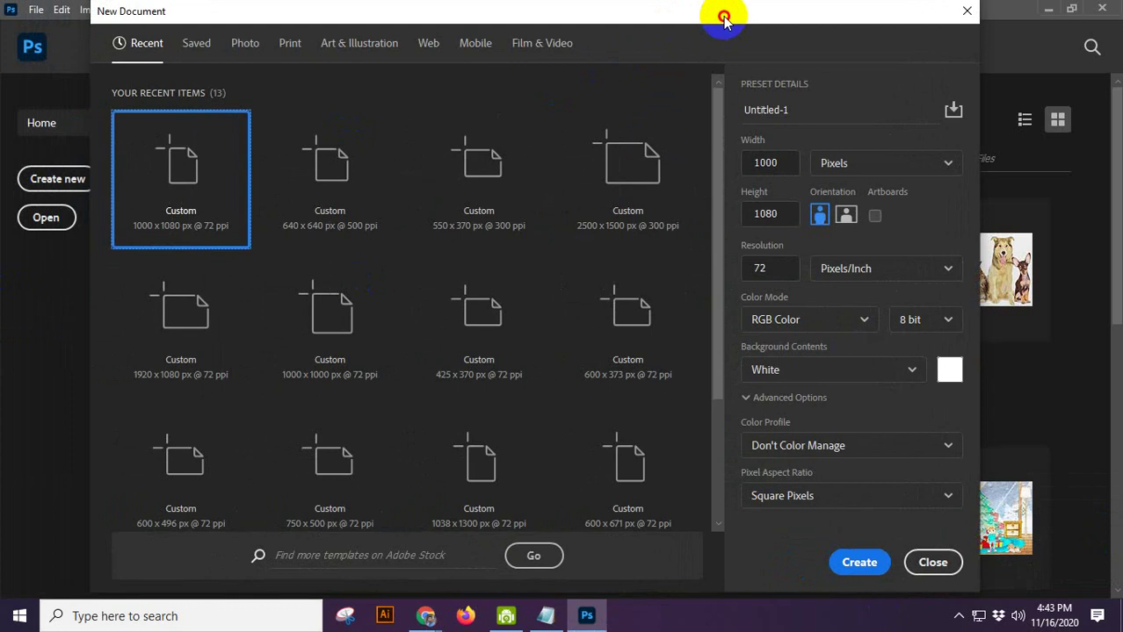
left_click_drag(725, 22, 725, 23)
left_click(427, 617)
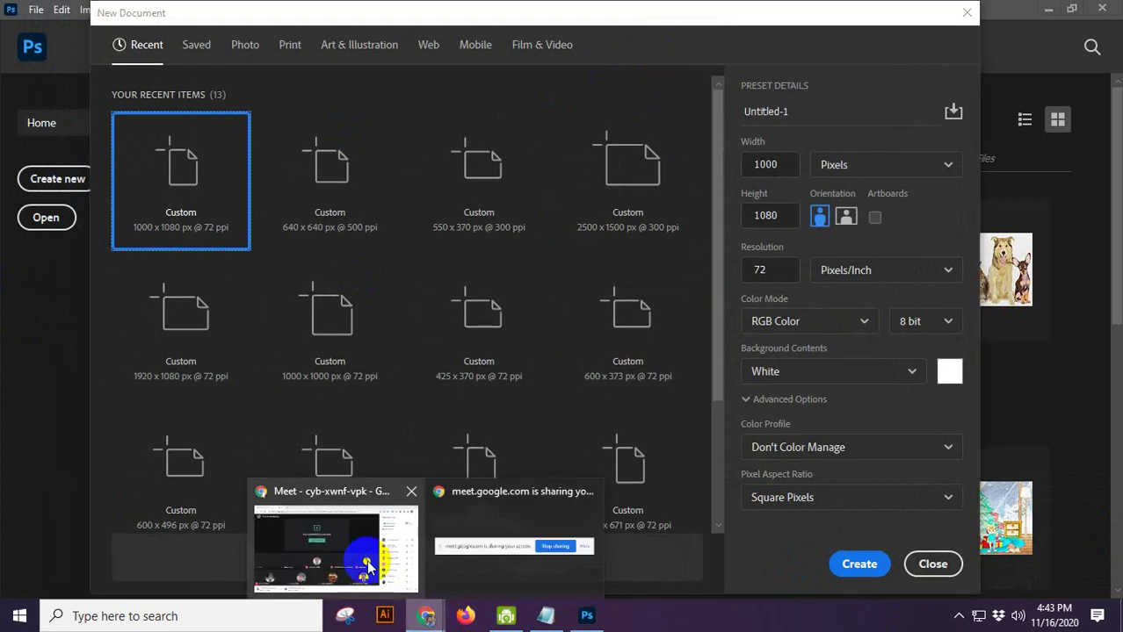
left_click(367, 566)
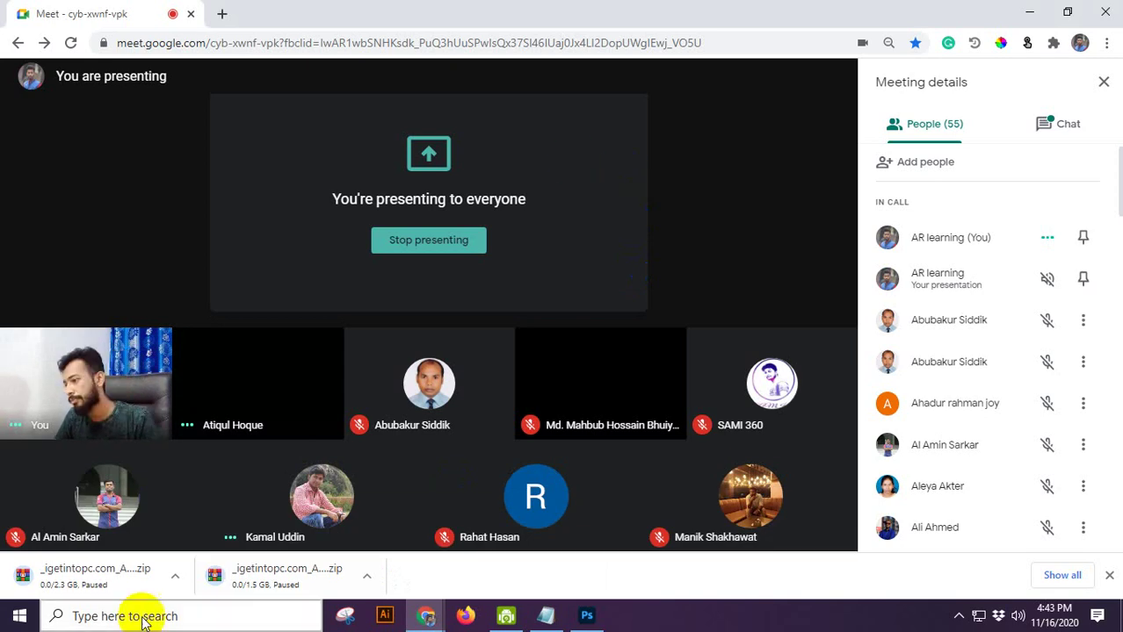
Step: Switch back to Photoshop, shift the New Document window slightly, and look through the full list of recent presets
left_click(587, 616)
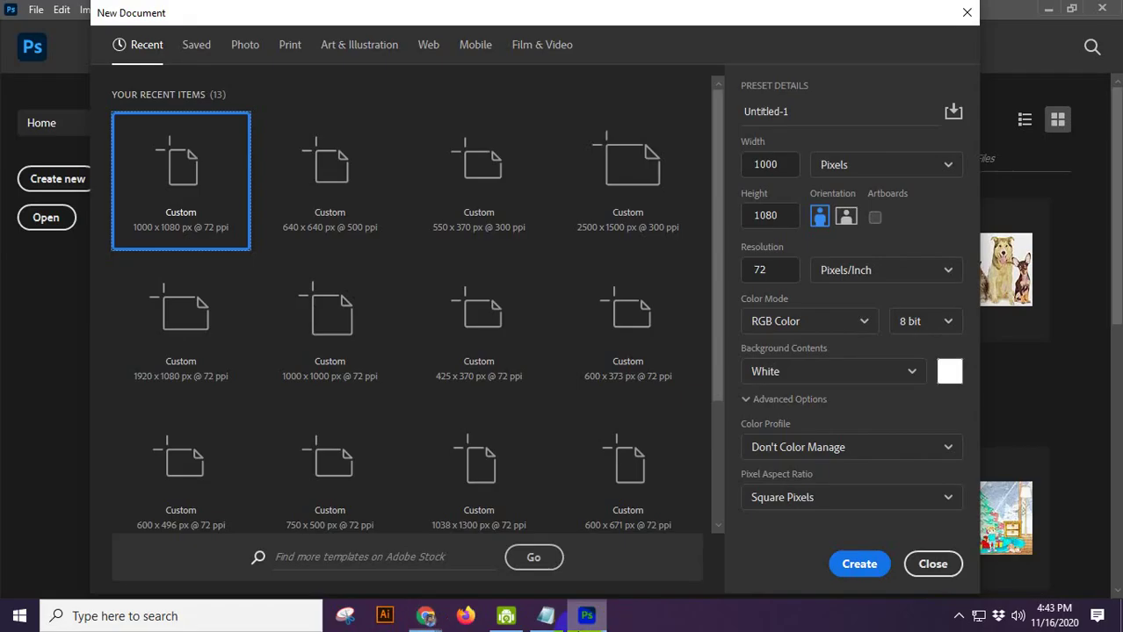
left_click_drag(537, 20, 517, 25)
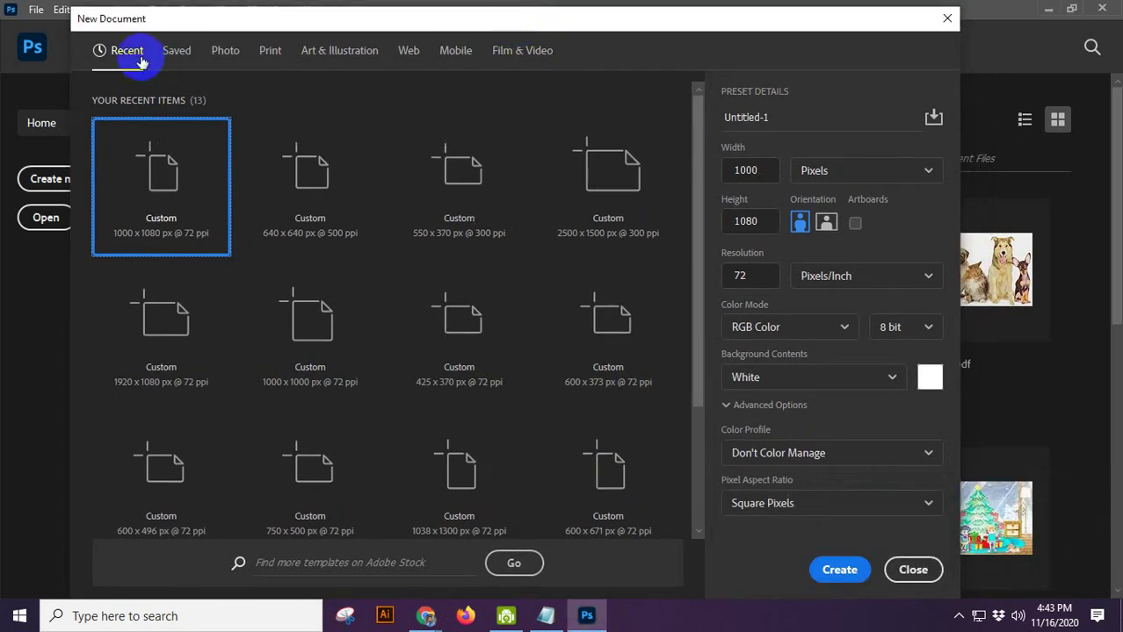
scroll(510, 322, "down", 2)
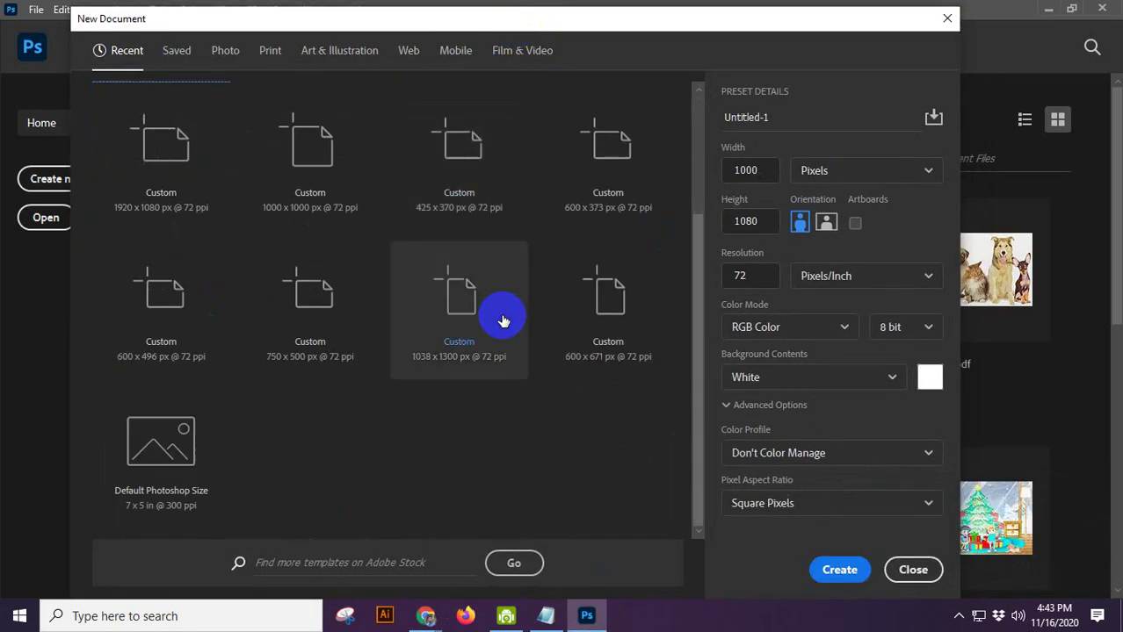
scroll(325, 492, "up", 2)
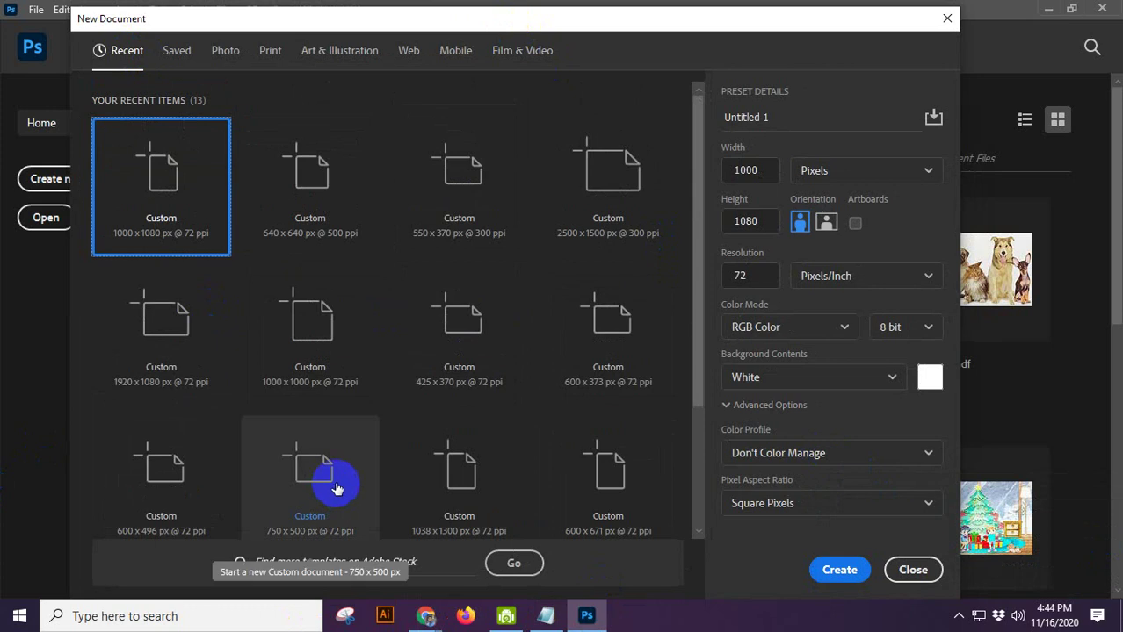
scroll(316, 351, "down", 2)
scroll(219, 377, "up", 2)
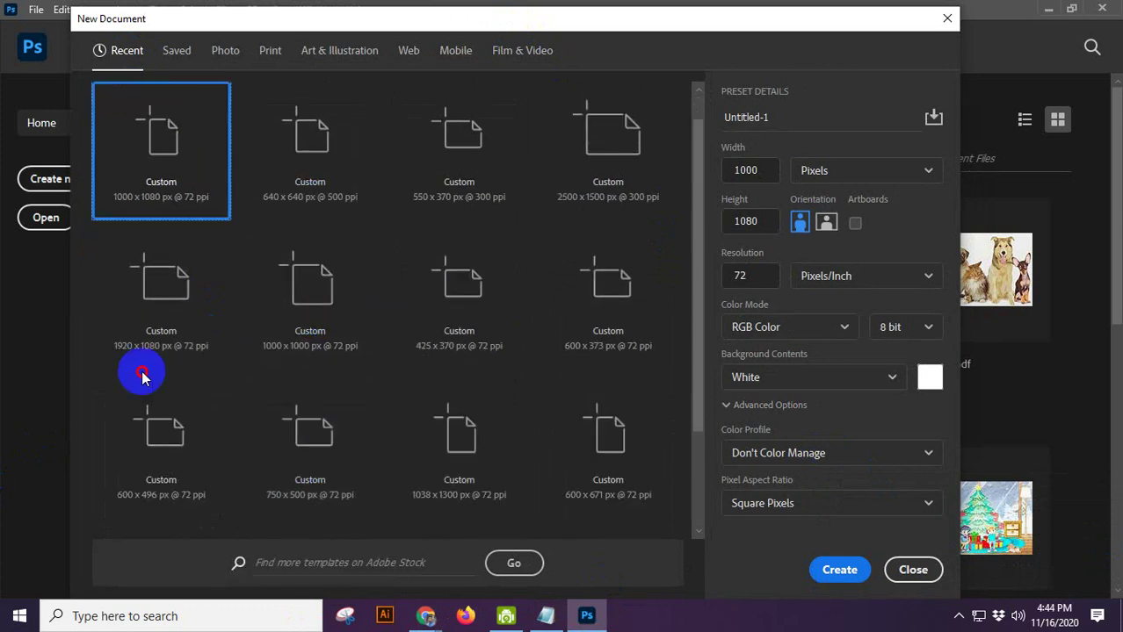
scroll(92, 251, "up", 1)
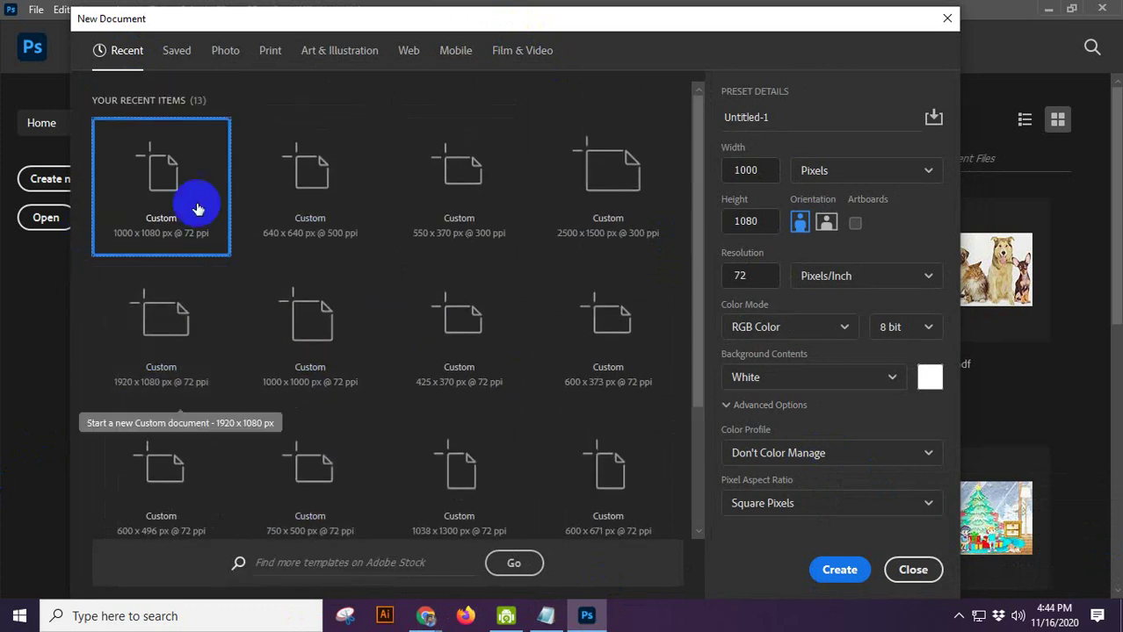
Step: Go through the Saved, Photo, Print, Art & Illustration, Web, Mobile and Film & Video preset categories in turn
left_click(160, 53)
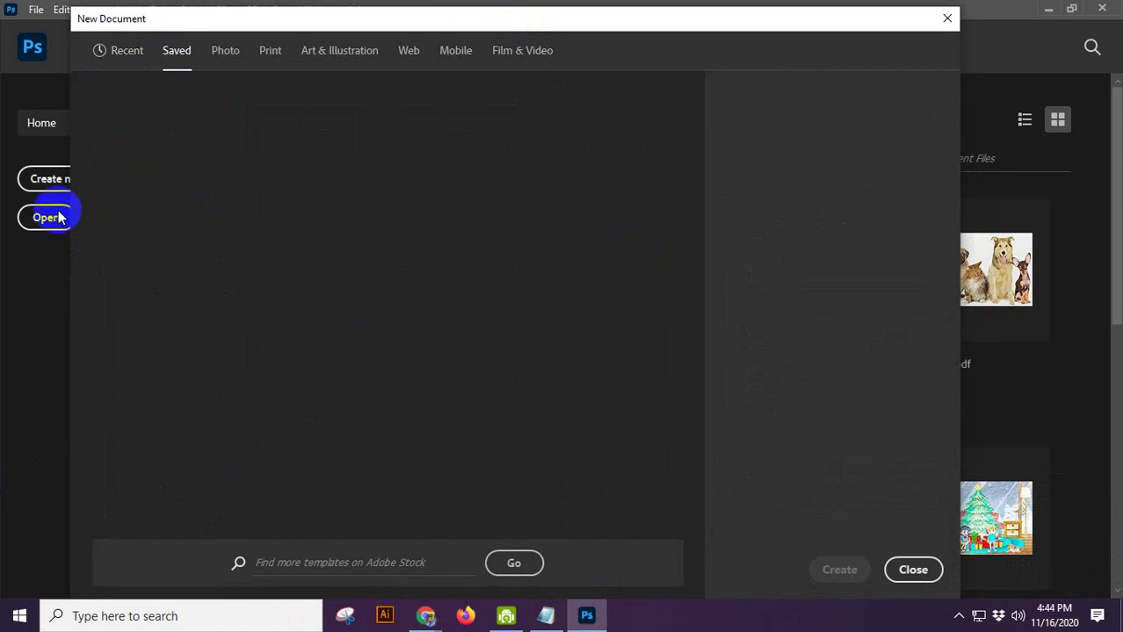
left_click(219, 53)
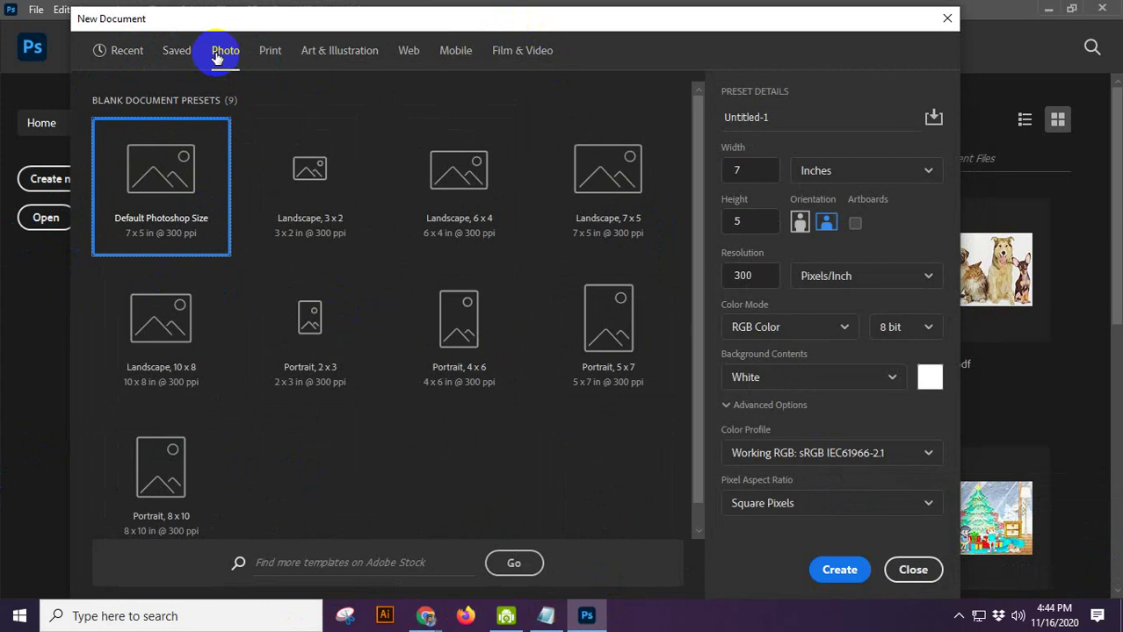
left_click(268, 51)
left_click(363, 53)
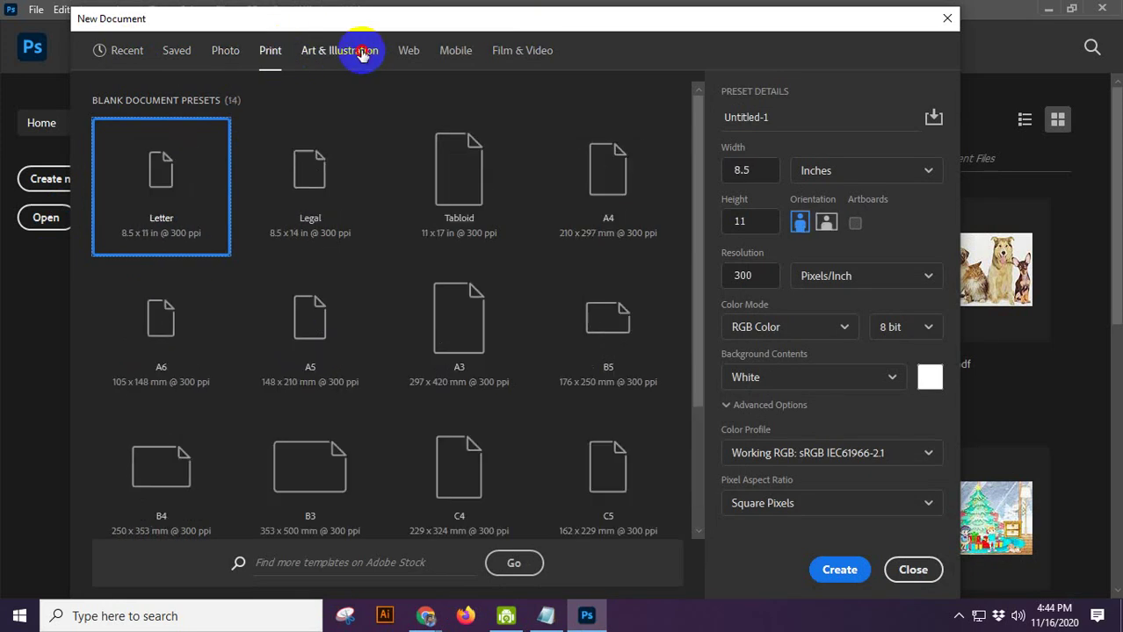
left_click(411, 53)
left_click(457, 51)
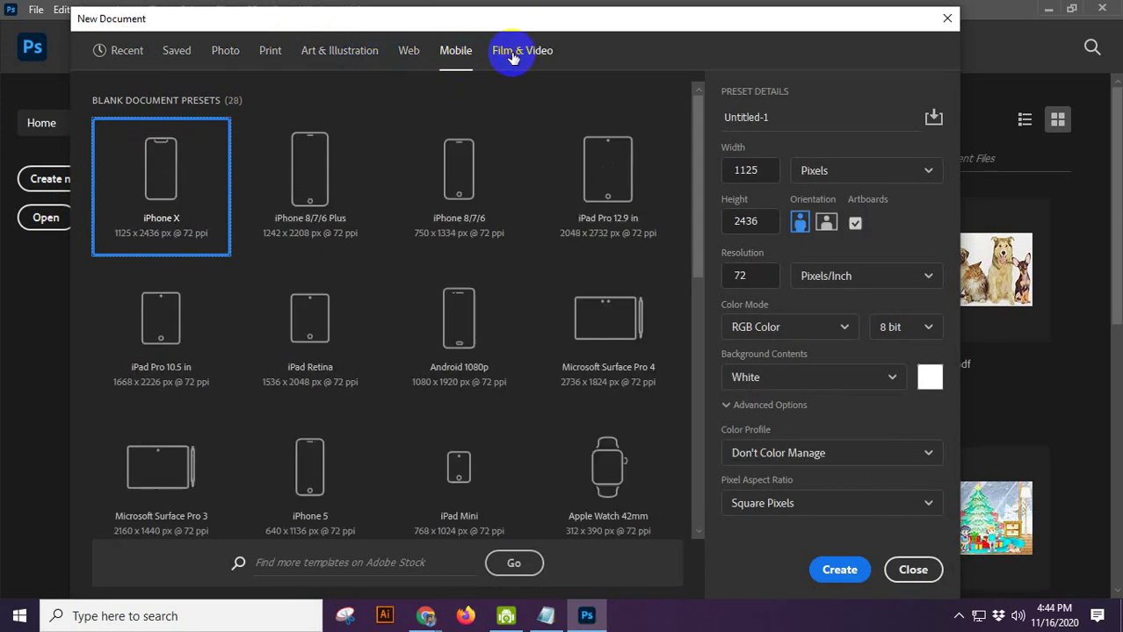
left_click(514, 53)
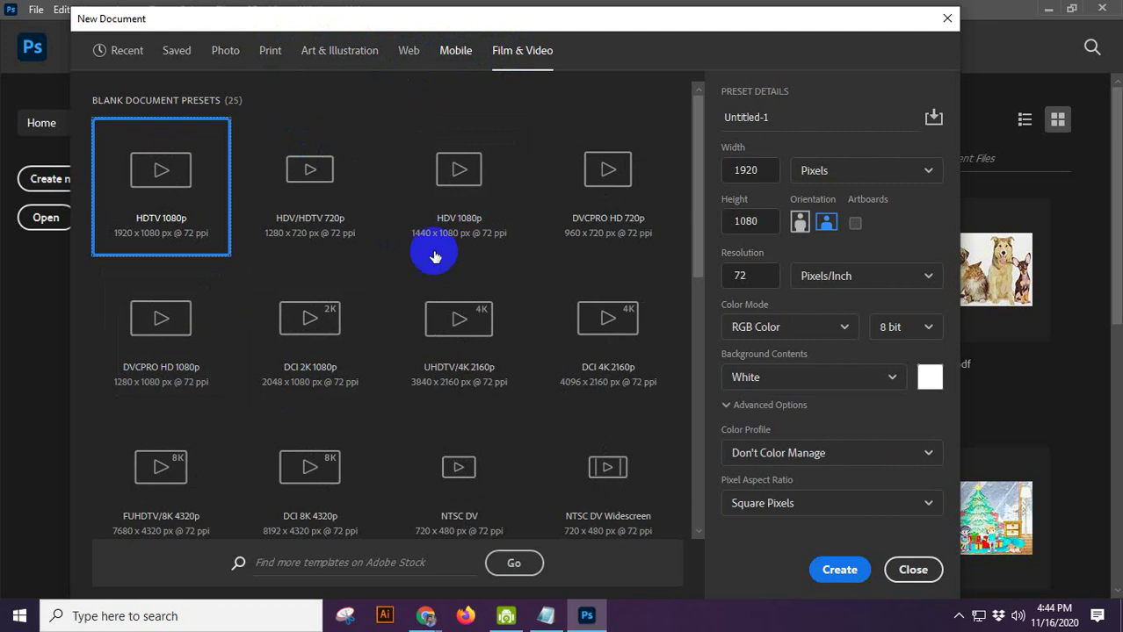
Step: Review the Mobile presets in full, go back through Web, Art & Illustration, Print and Photo, and return to Print
scroll(432, 321, "down", 5)
scroll(514, 431, "down", 5)
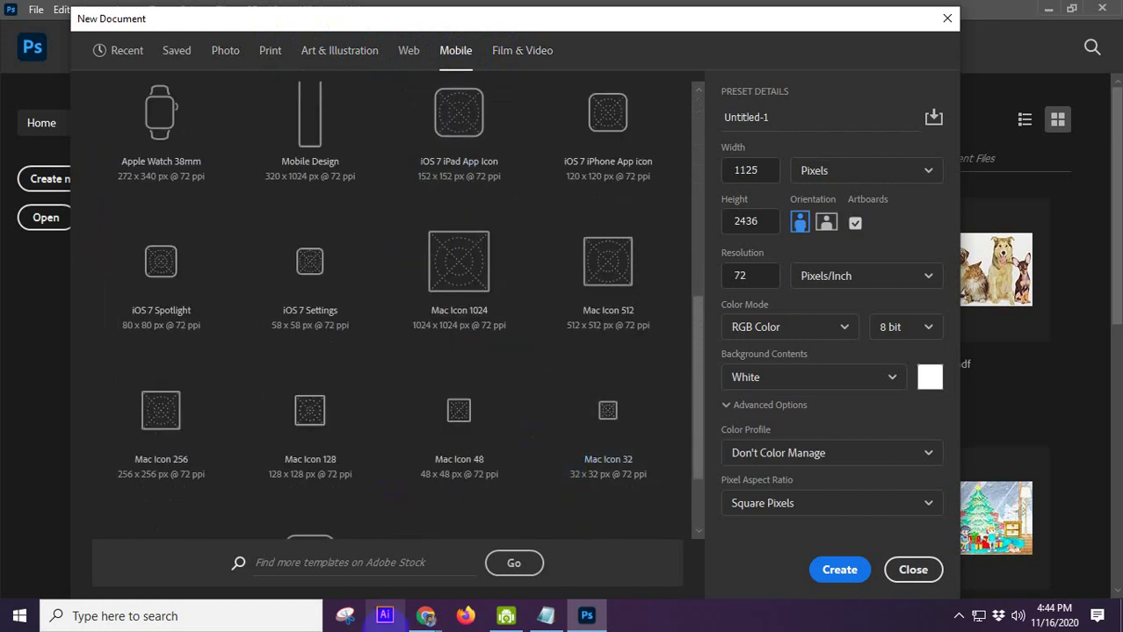
scroll(351, 376, "down", 2)
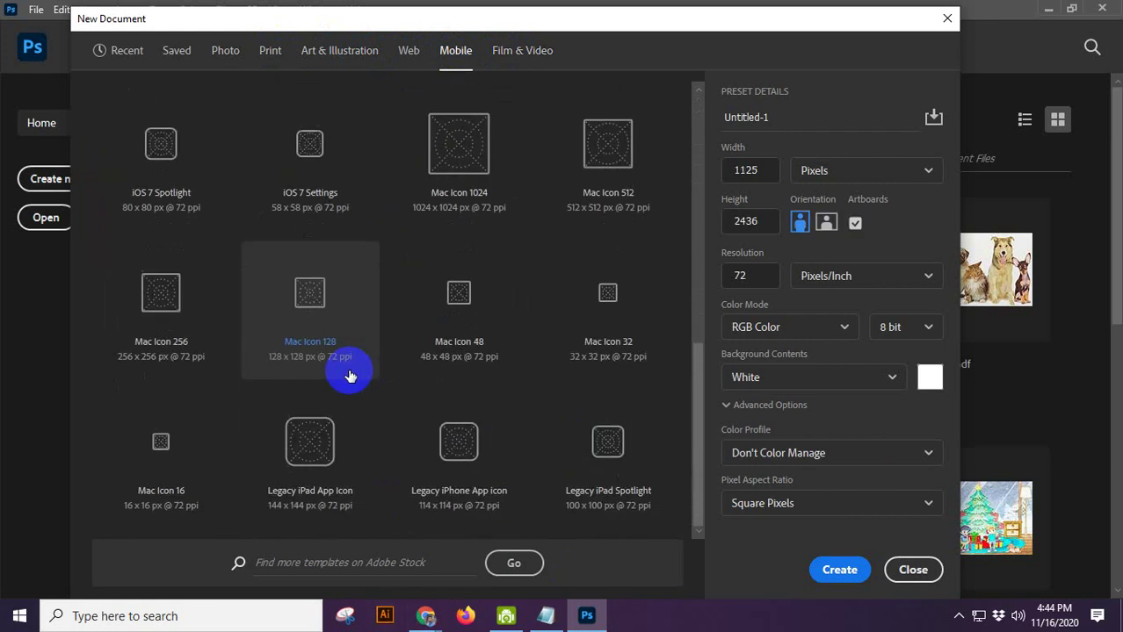
left_click(410, 53)
left_click(328, 48)
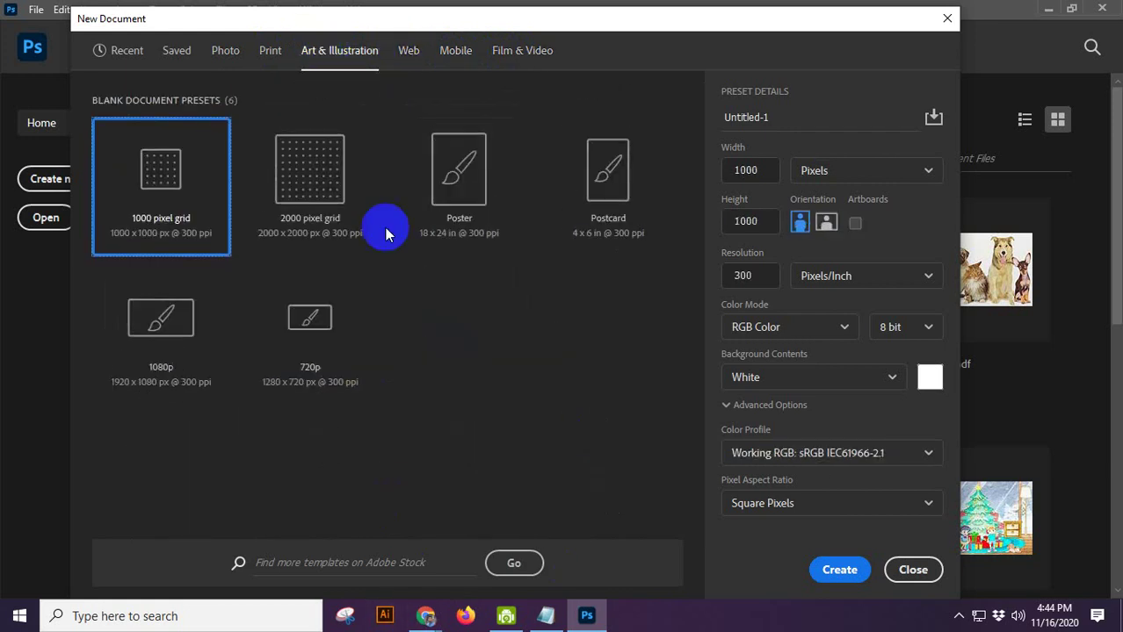
left_click(269, 50)
scroll(331, 306, "down", 4)
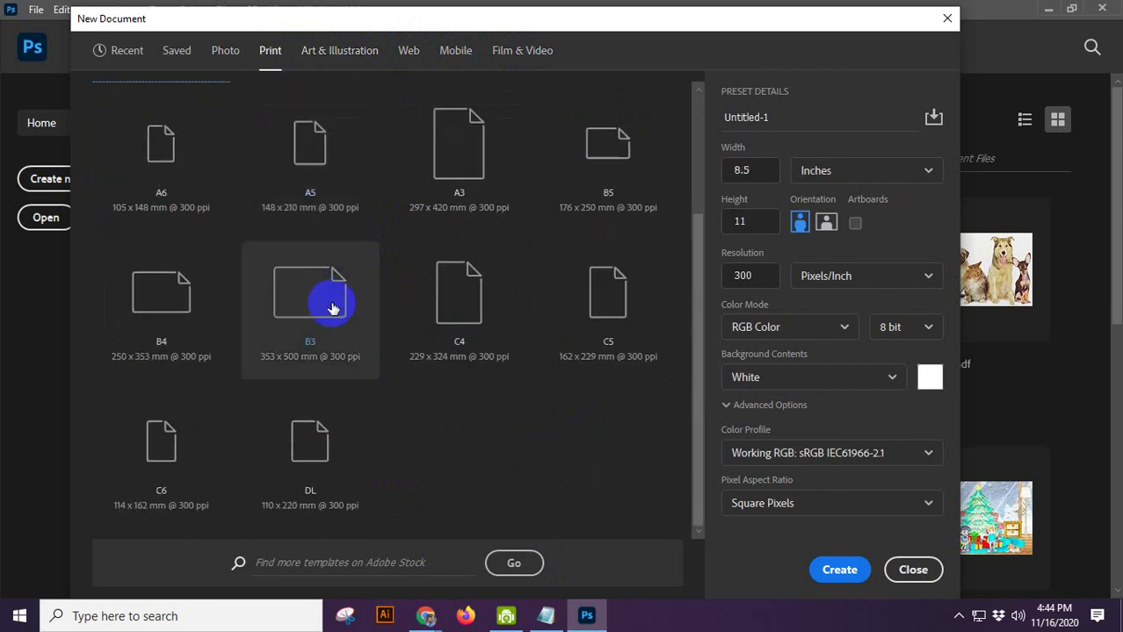
left_click(225, 51)
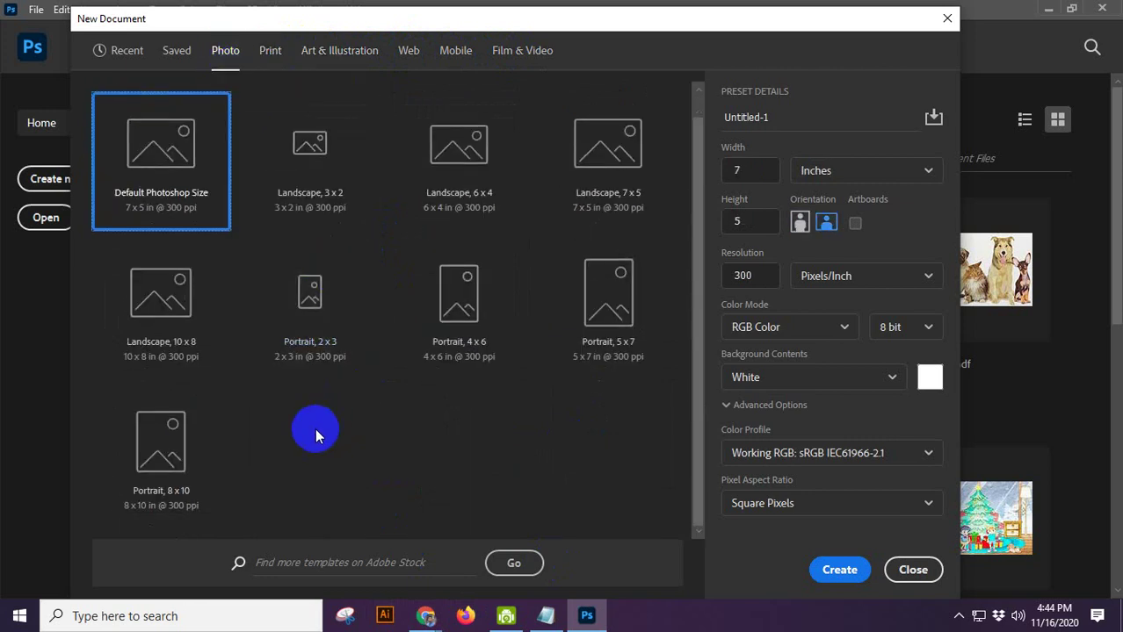
scroll(321, 369, "up", 2)
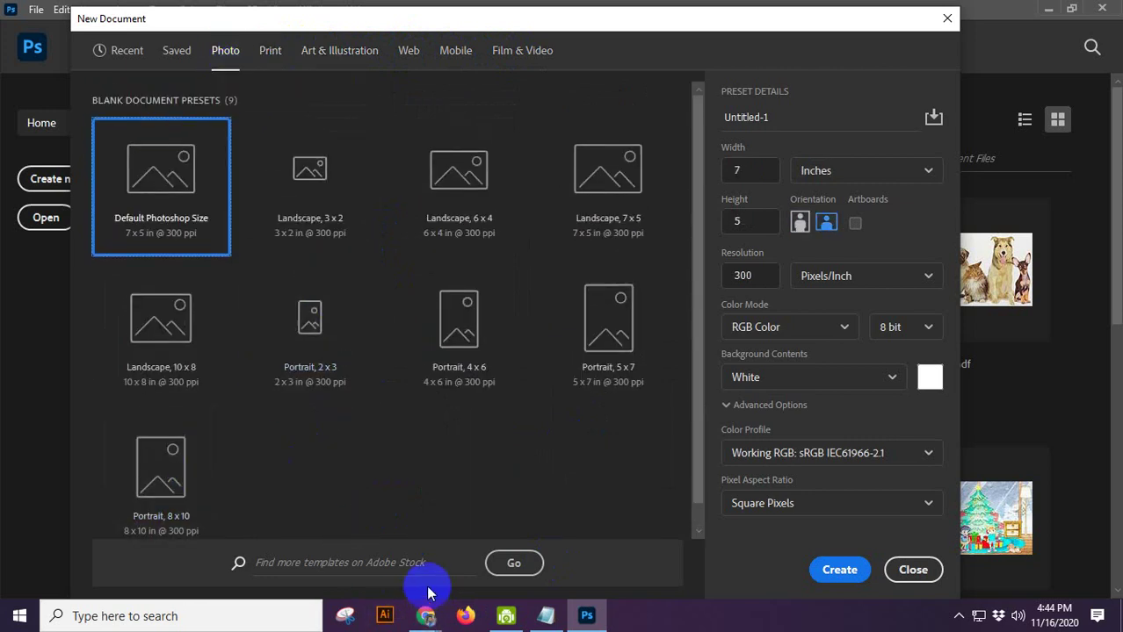
left_click(269, 54)
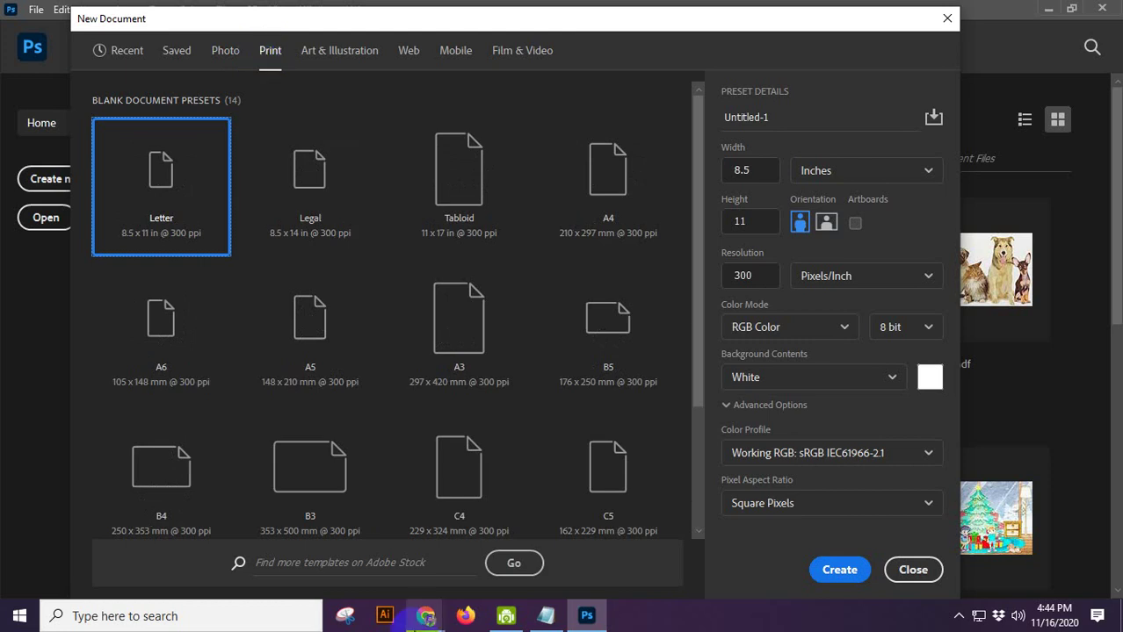
Step: Launch Illustrator in the background and check the Google Meet call in Chrome before returning to Photoshop's New Document setup
left_click(383, 616)
mouse_move(426, 623)
left_click(338, 566)
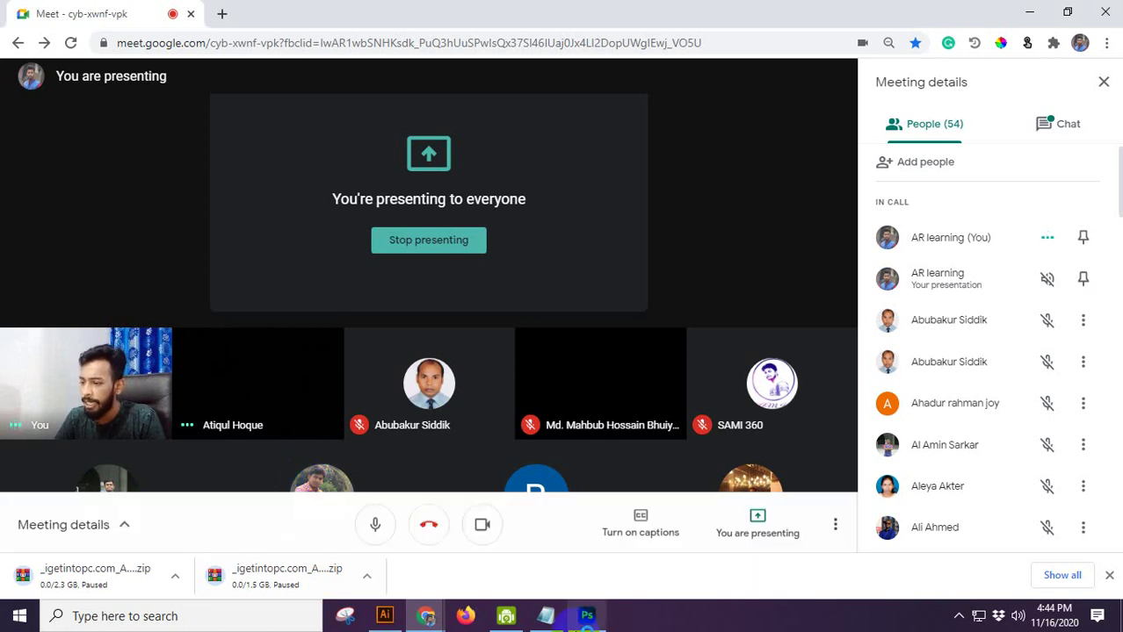
left_click(587, 616)
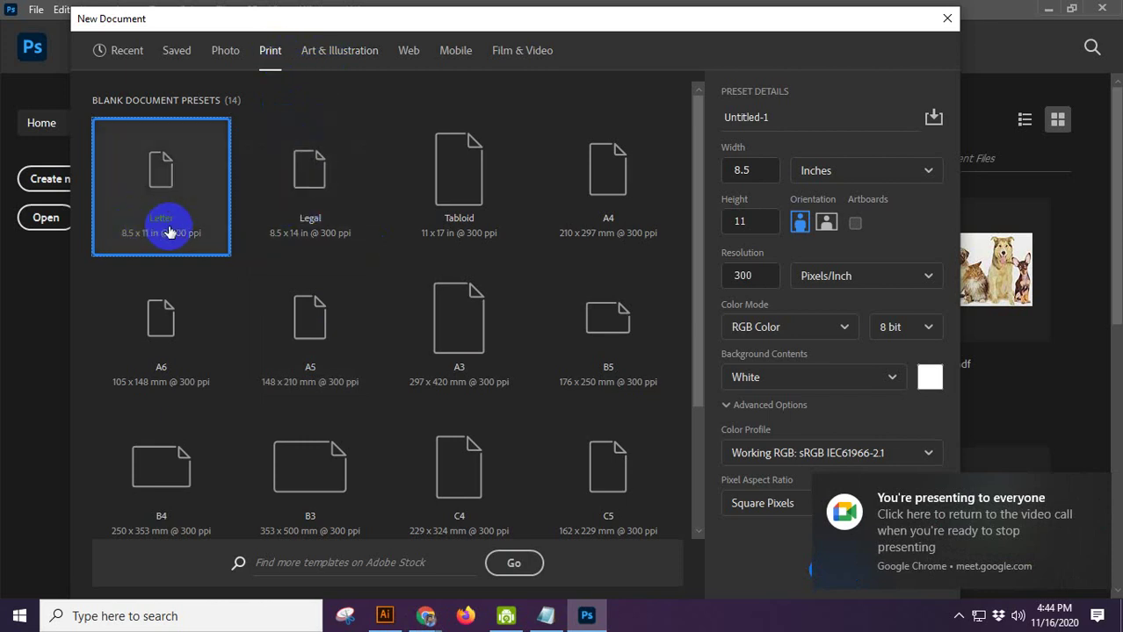
Step: Compare the Legal, A4, A6, A5, A3 and B5 print presets and look over the remaining paper sizes
left_click(318, 231)
left_click(609, 224)
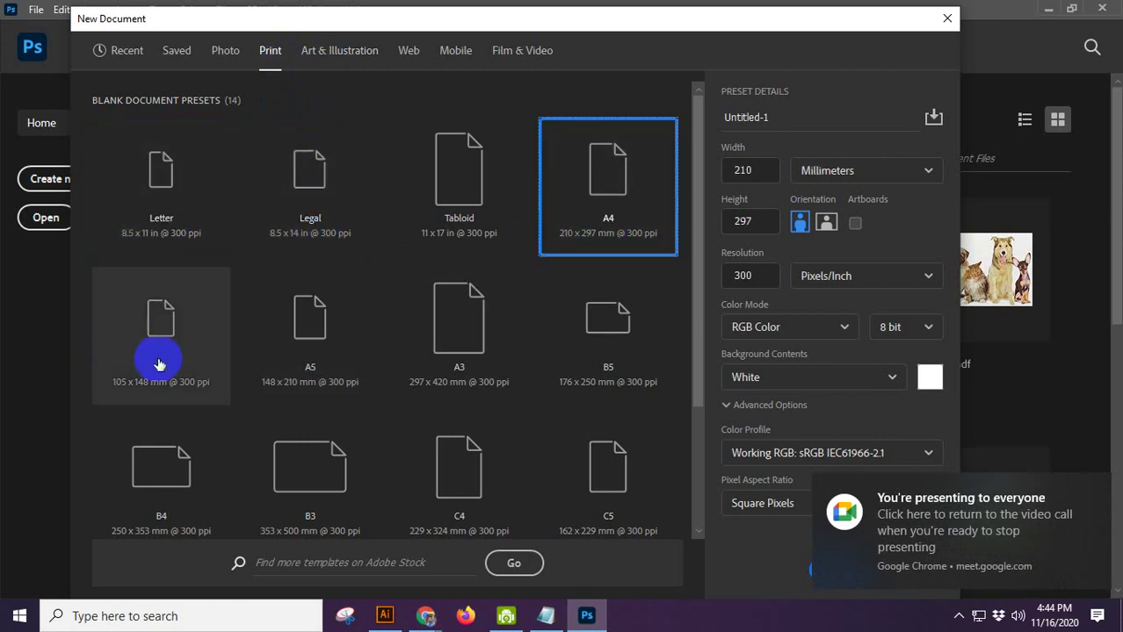
left_click(156, 371)
left_click(296, 369)
left_click(426, 366)
left_click(593, 377)
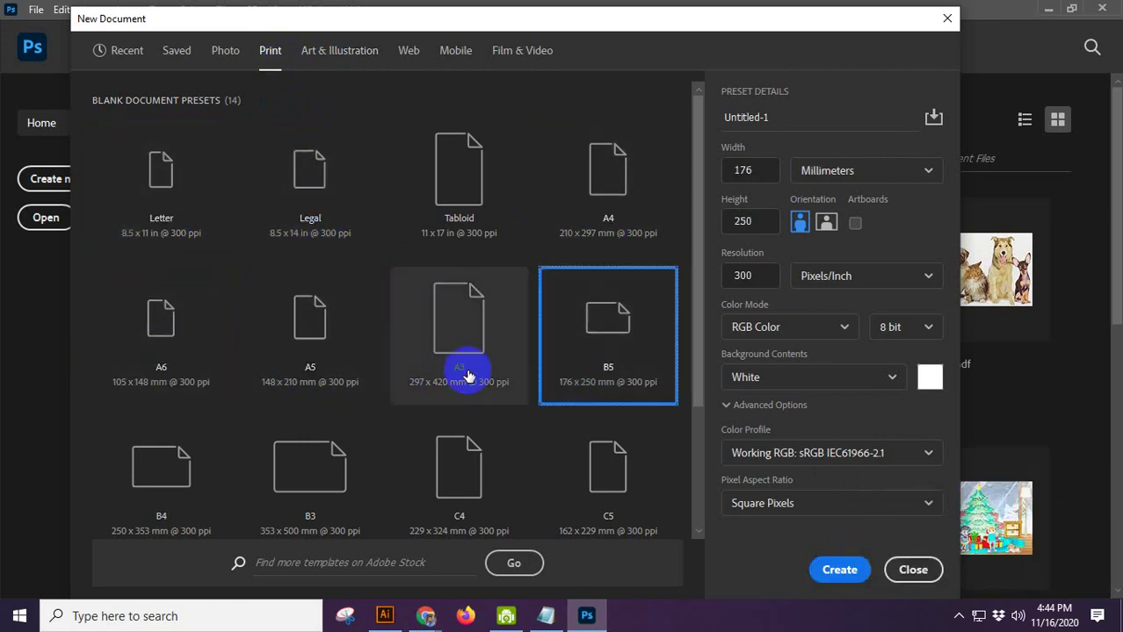
scroll(309, 358, "down", 2)
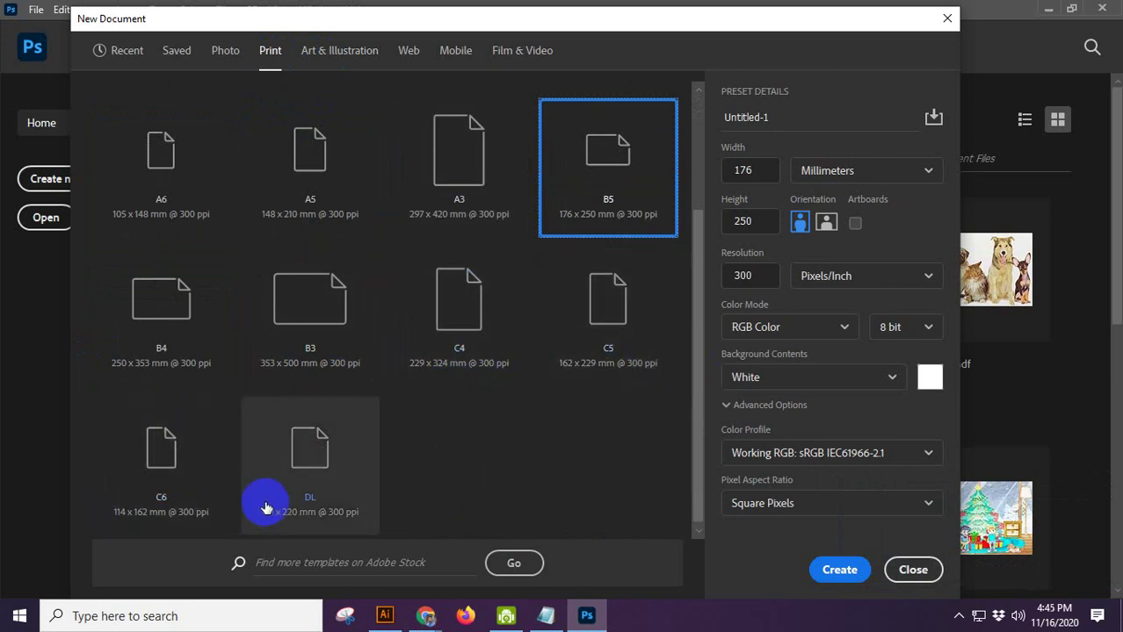
scroll(158, 496, "up", 2)
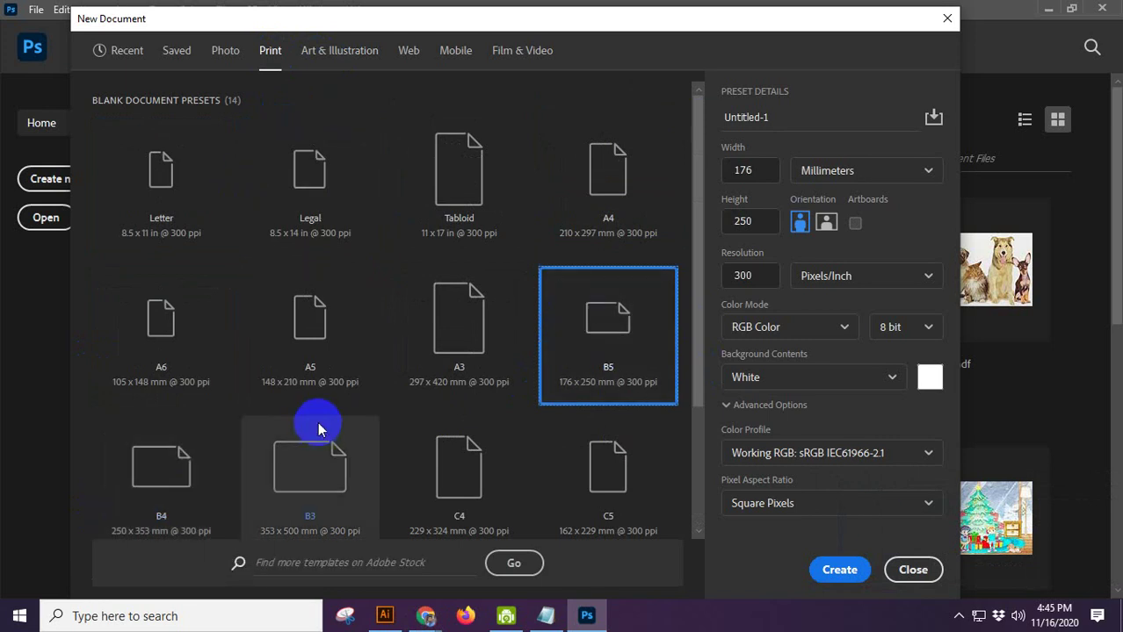
Step: Create a new document from the A4 print preset, 210 x 297 mm at 300 ppi
left_click(303, 347)
left_click(639, 232)
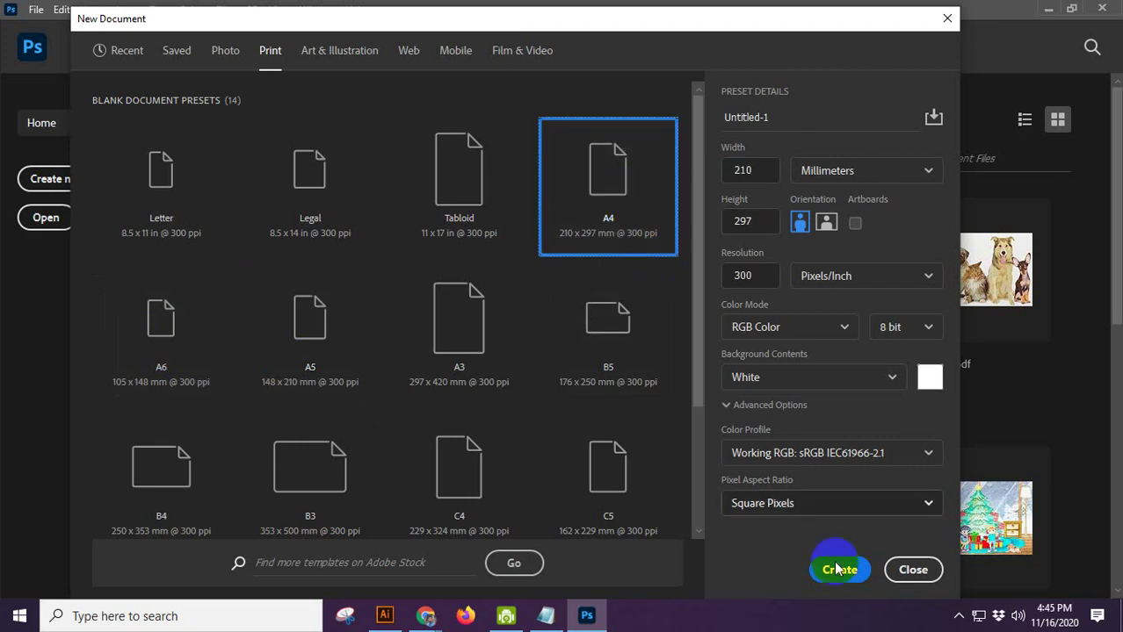
left_click(838, 570)
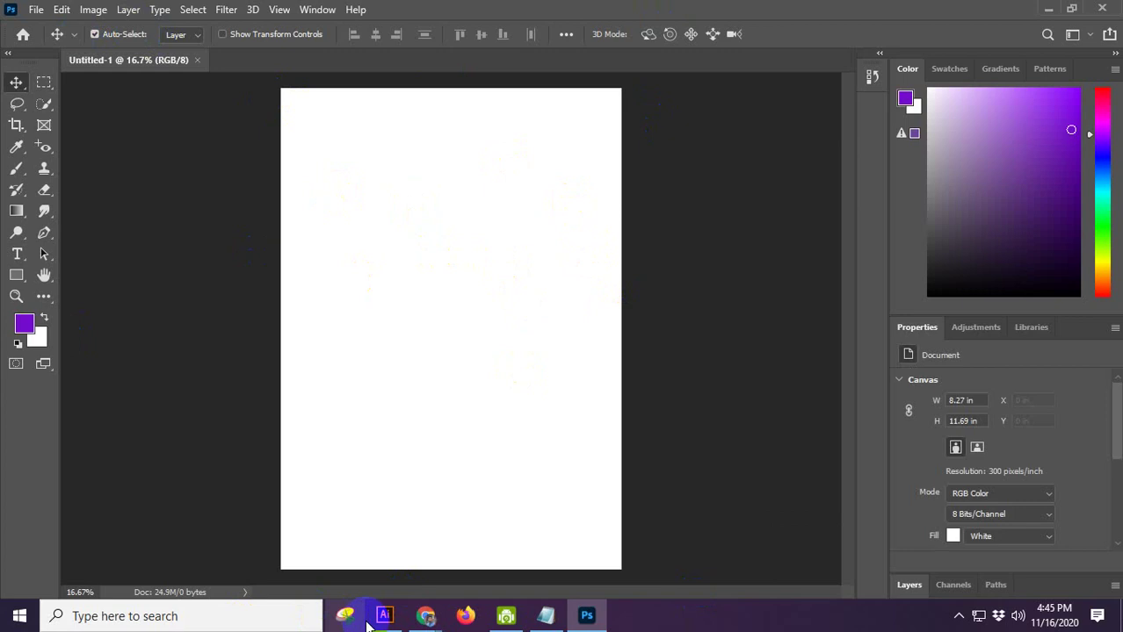
Step: Open the New Document setup again from the blank A4 document
left_click(417, 622)
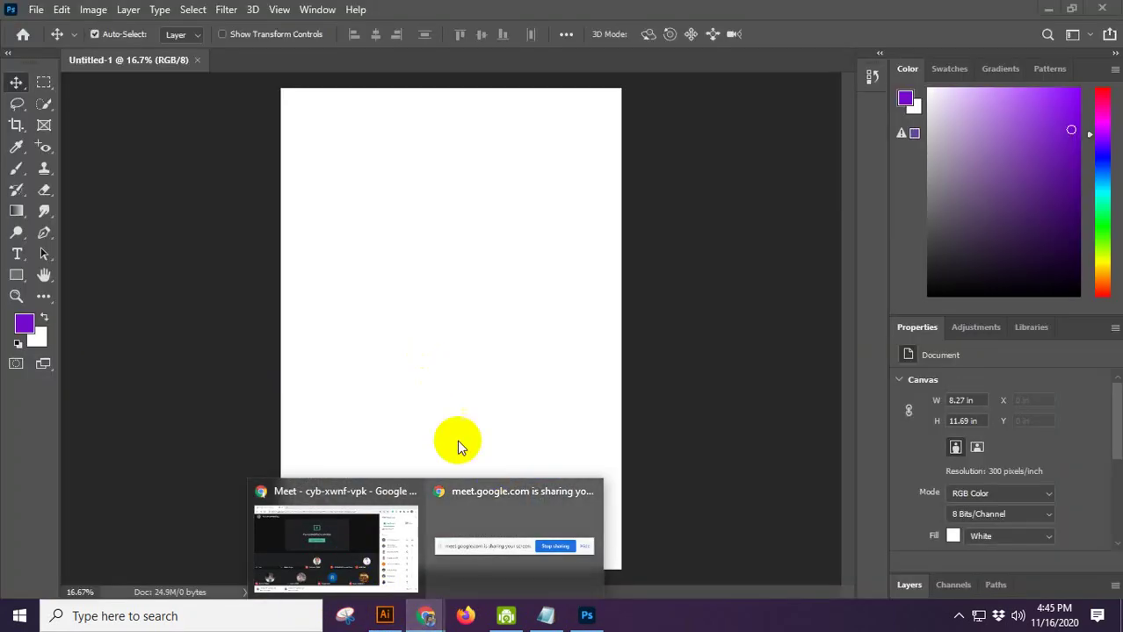
left_click(16, 7)
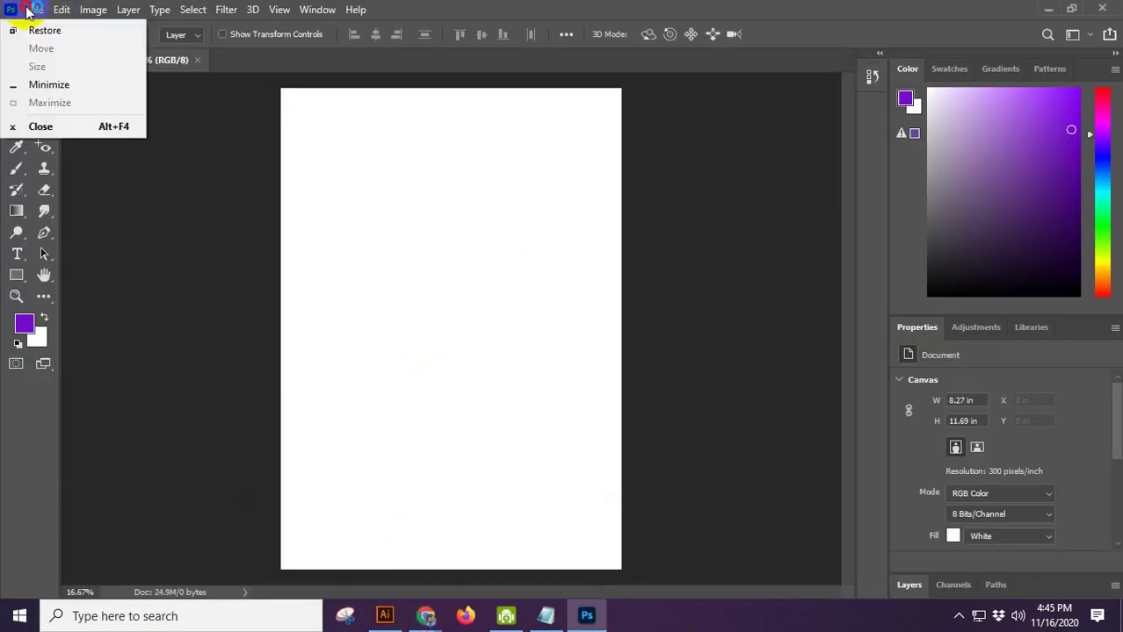
left_click(36, 13)
left_click(48, 27)
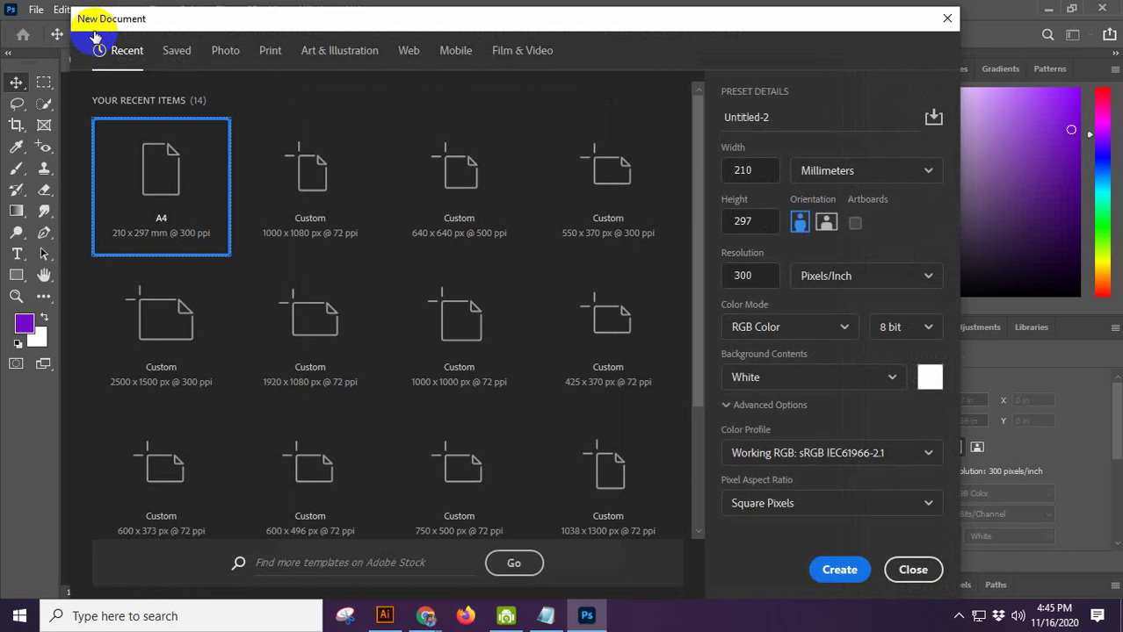
Step: Compare the Print, Art & Illustration and Web preset categories, and return to the Print presets
left_click(270, 48)
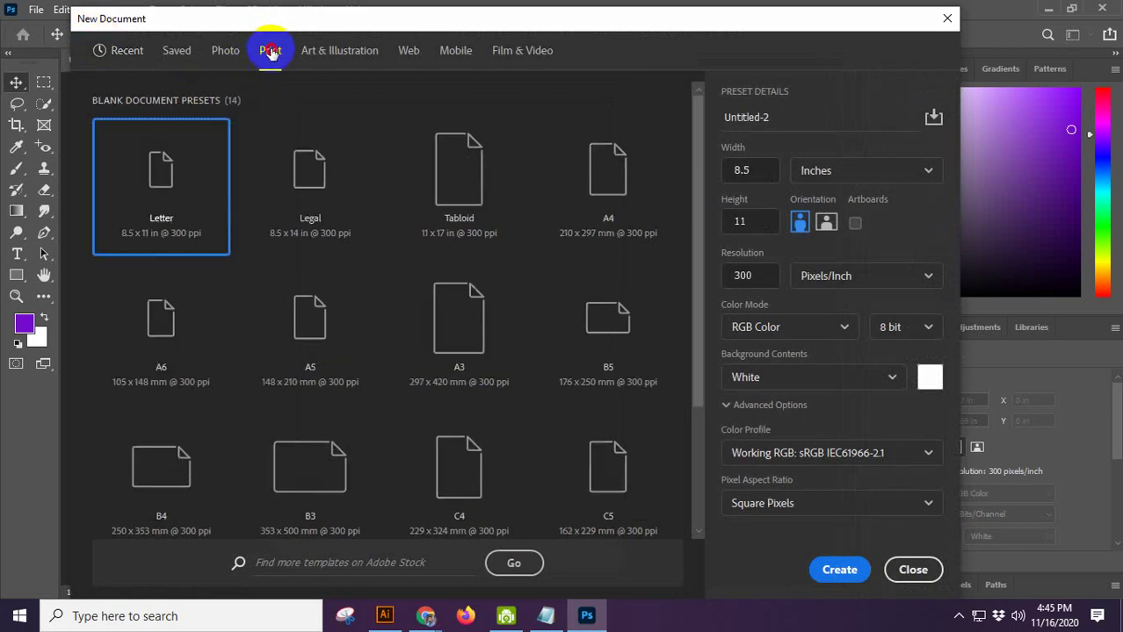
left_click(348, 48)
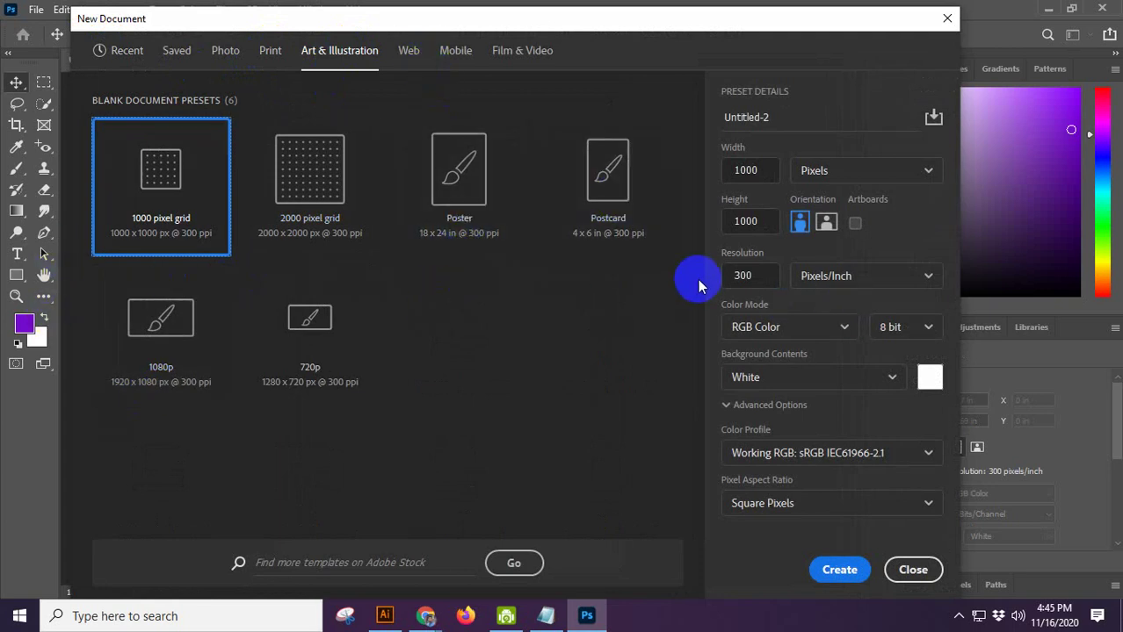
left_click(270, 50)
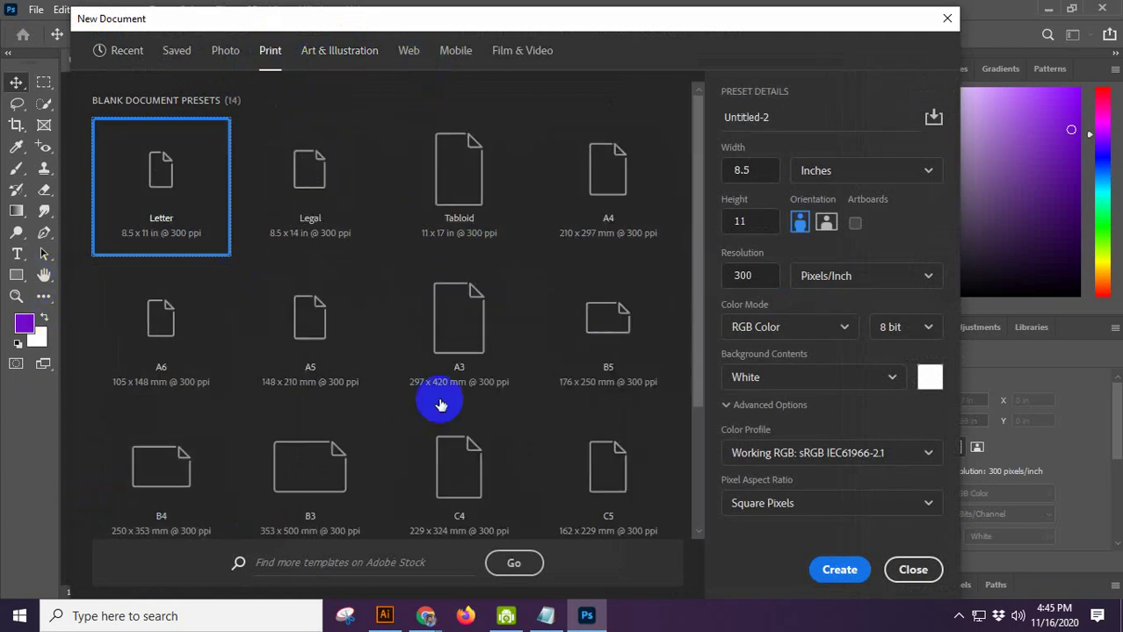
left_click(348, 54)
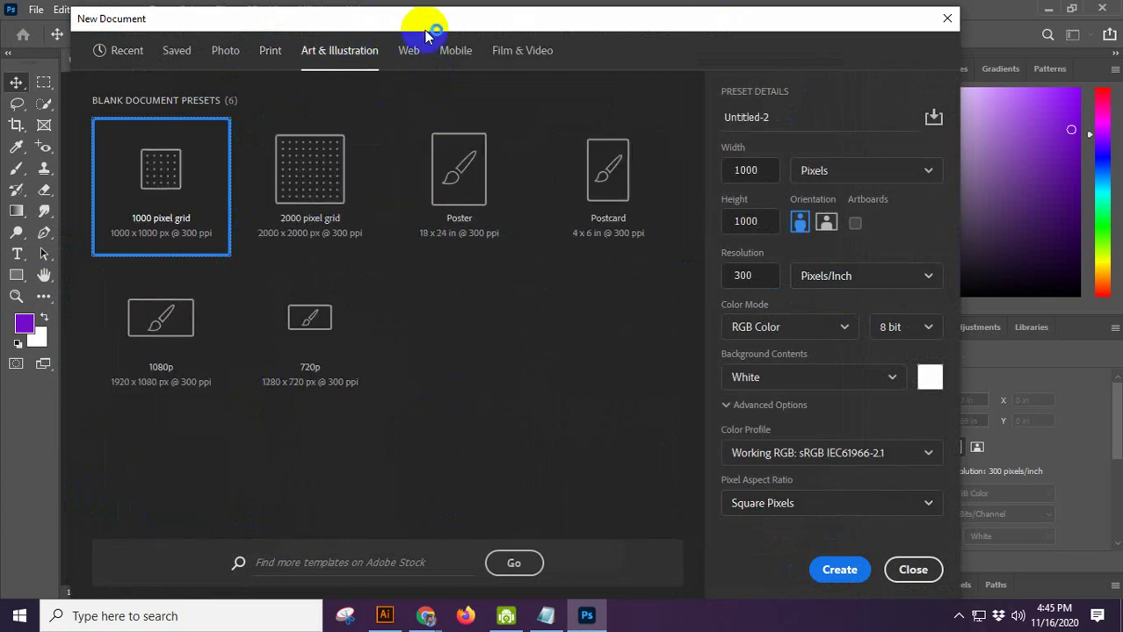
left_click(410, 58)
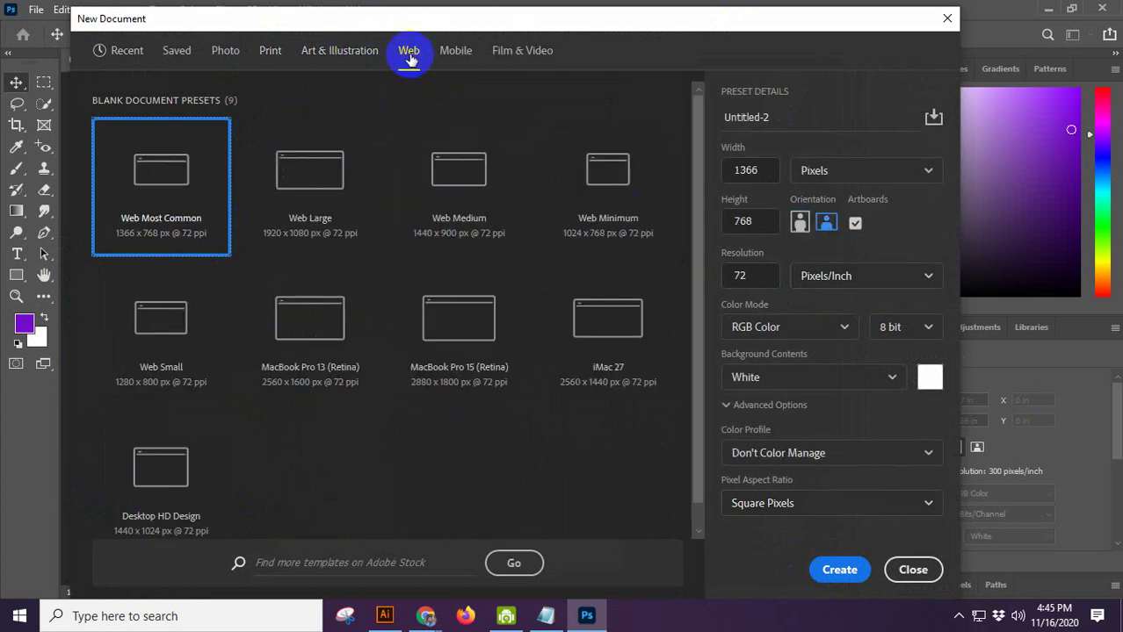
left_click(267, 52)
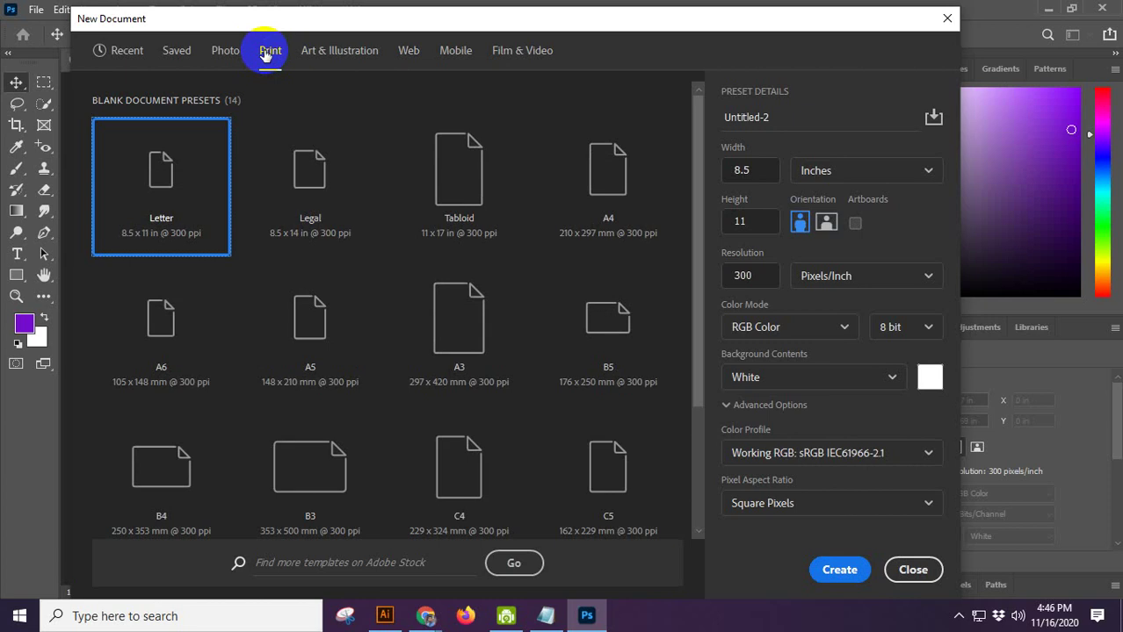
Step: Show the Letter preset's dimensions in pixels and return the unit to inches
scroll(422, 381, "down", 3)
scroll(426, 371, "up", 3)
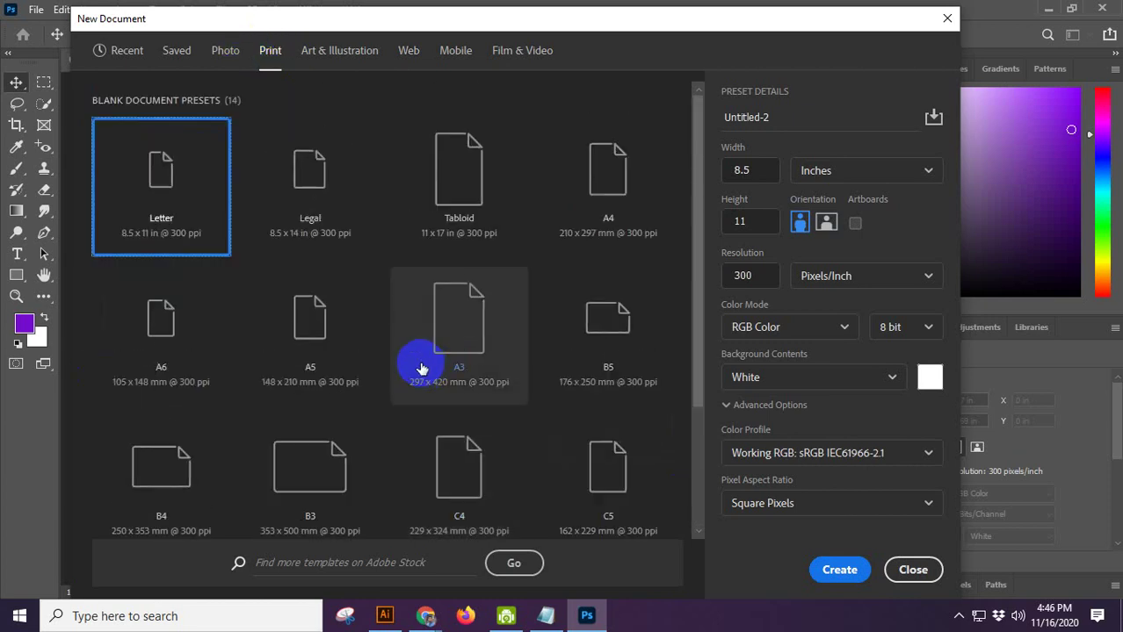
left_click_drag(766, 170, 718, 173)
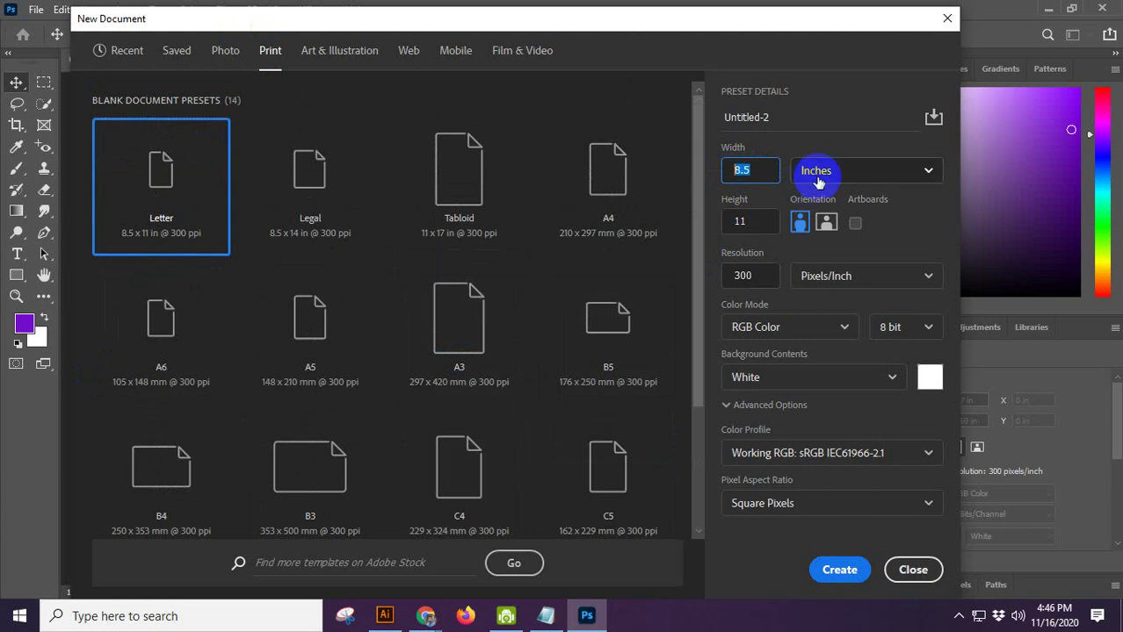
left_click(818, 180)
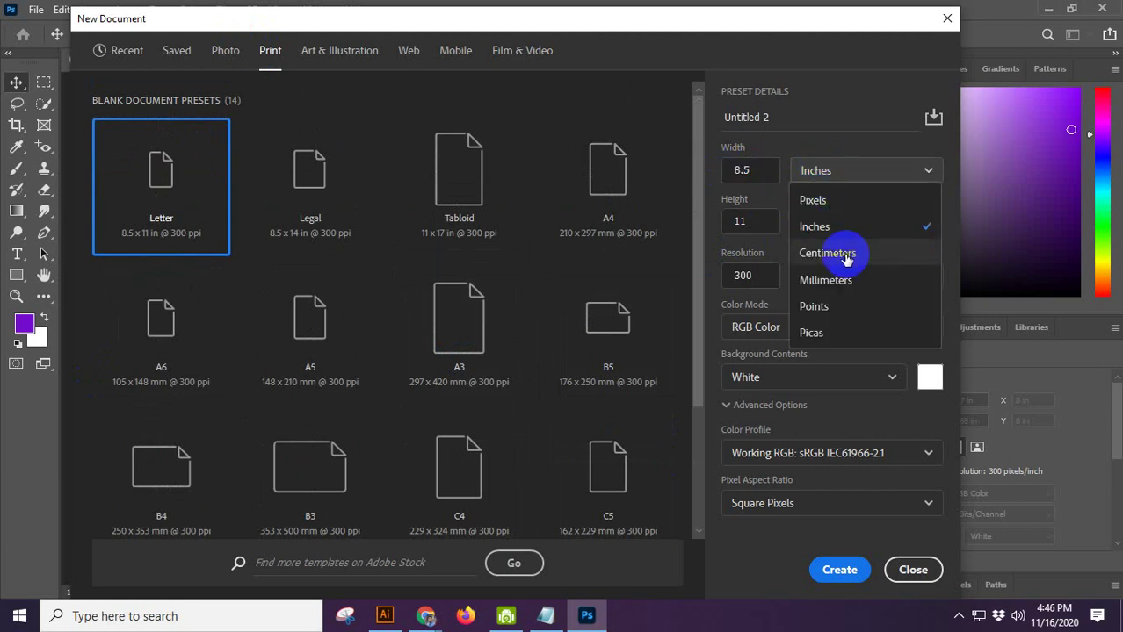
left_click(833, 200)
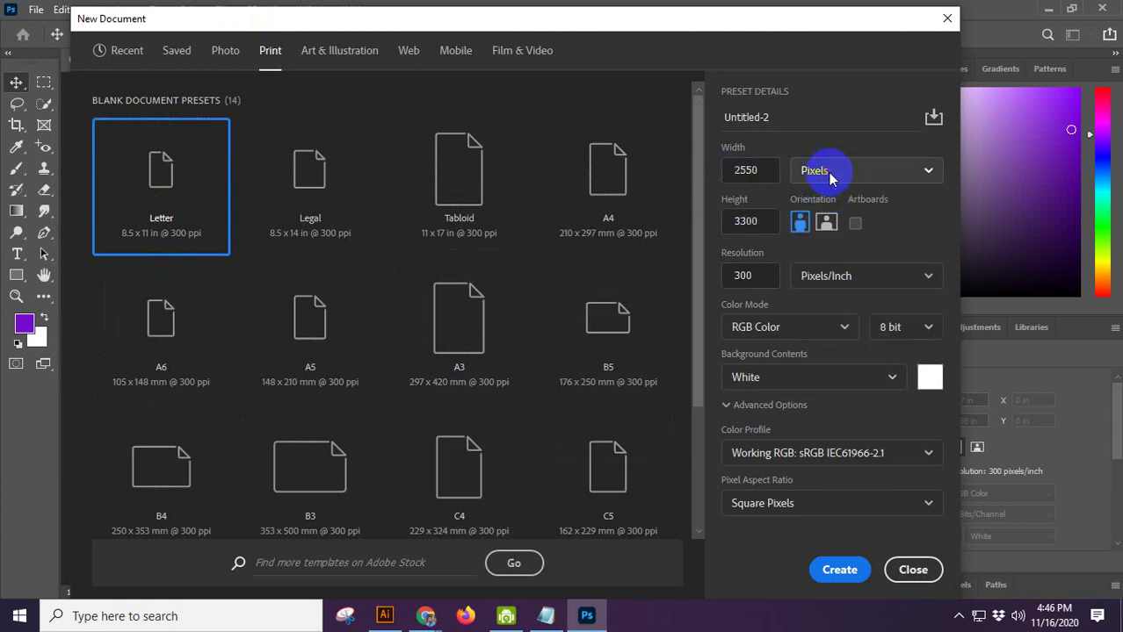
left_click(829, 173)
left_click(843, 226)
Step: Show the Letter preset's dimensions in centimeters, review the other units and return to inches
left_click(841, 177)
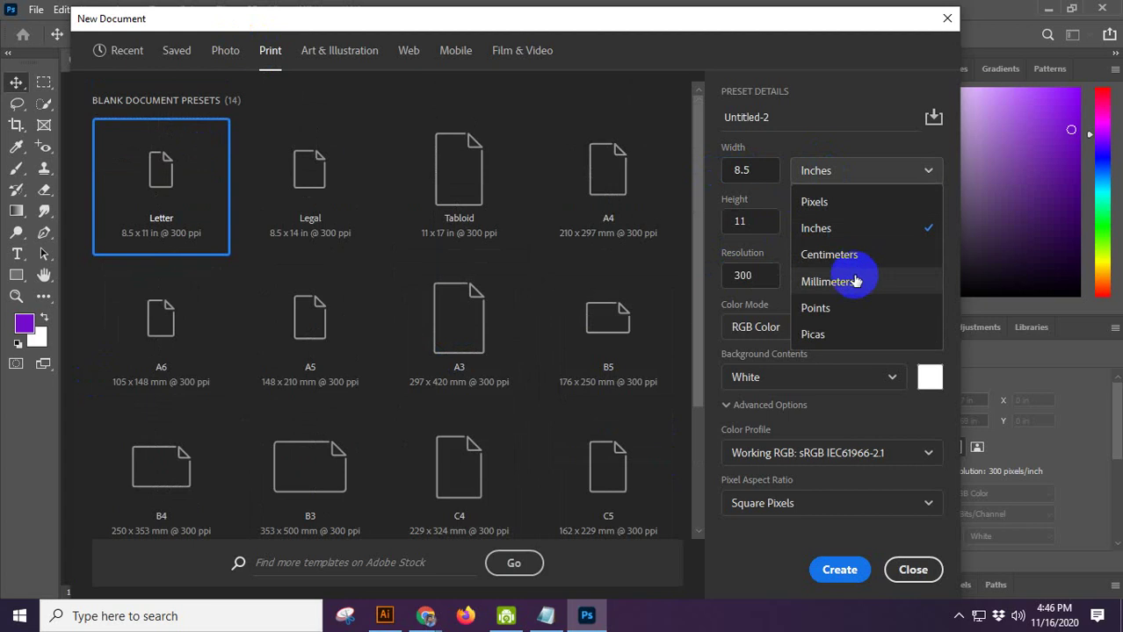
left_click(848, 262)
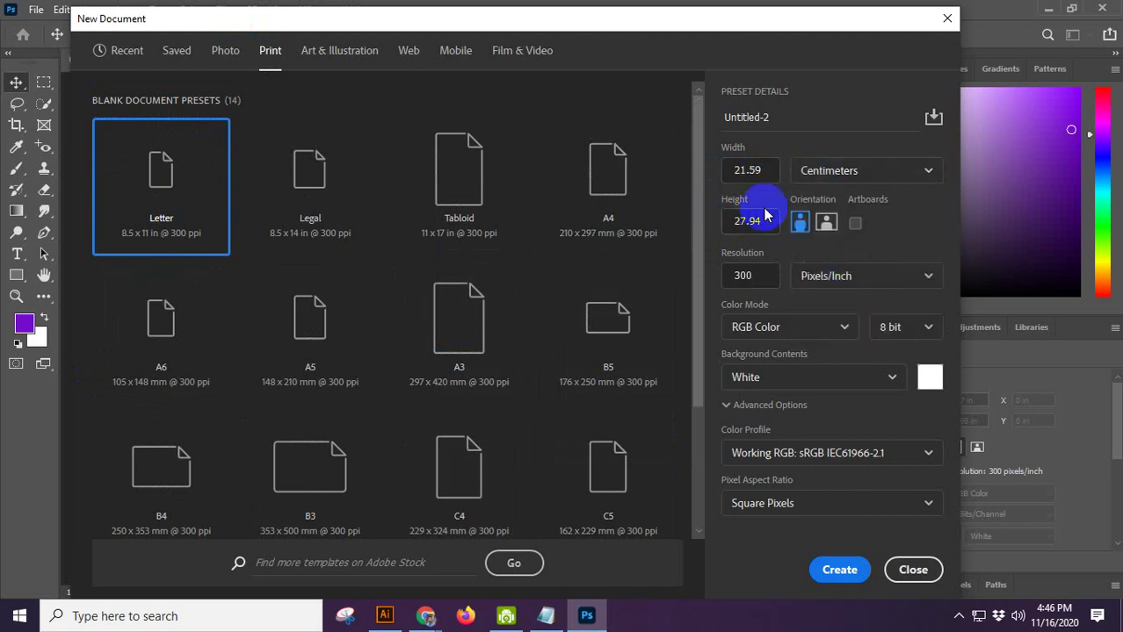
left_click(867, 177)
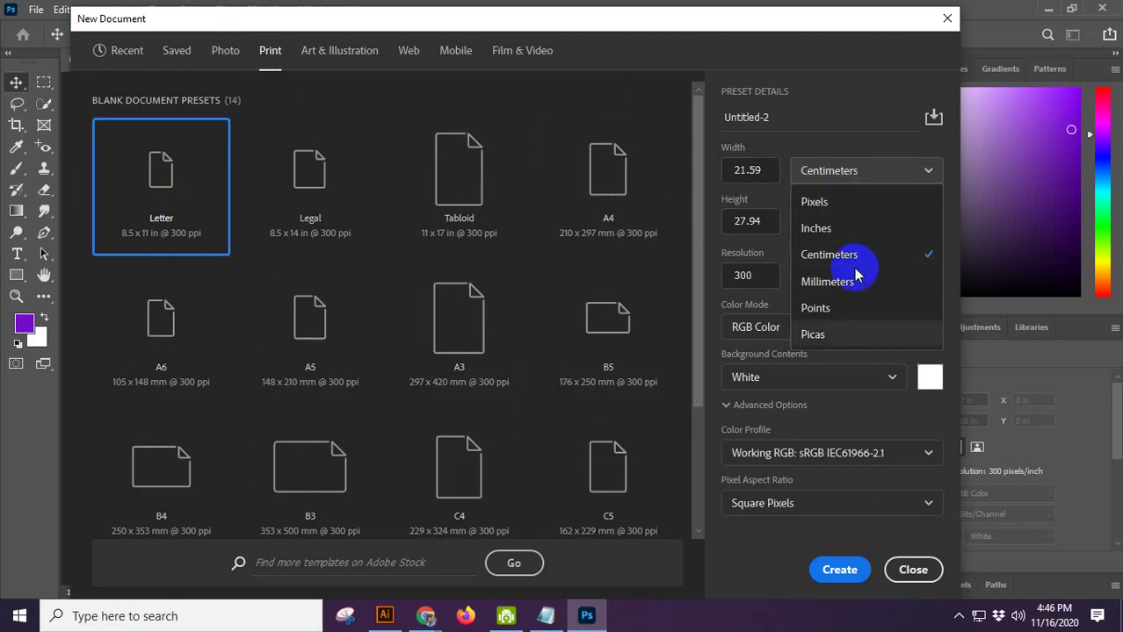
left_click(852, 174)
left_click(851, 179)
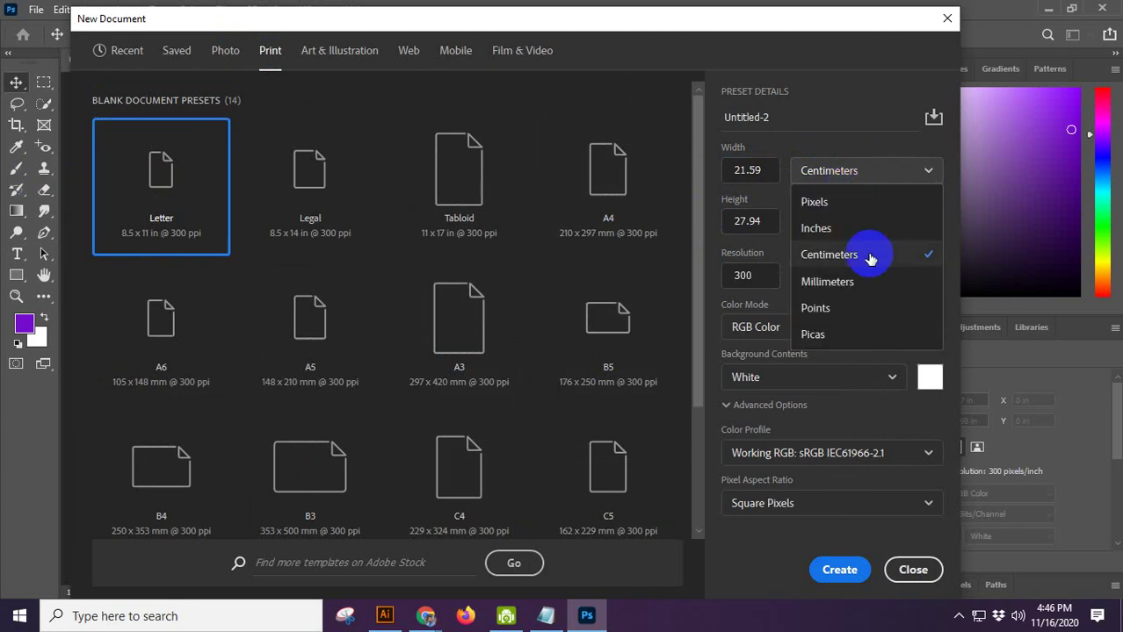
left_click(847, 229)
Step: Set the new document's width to 17 inches in the preset details
left_click(762, 171)
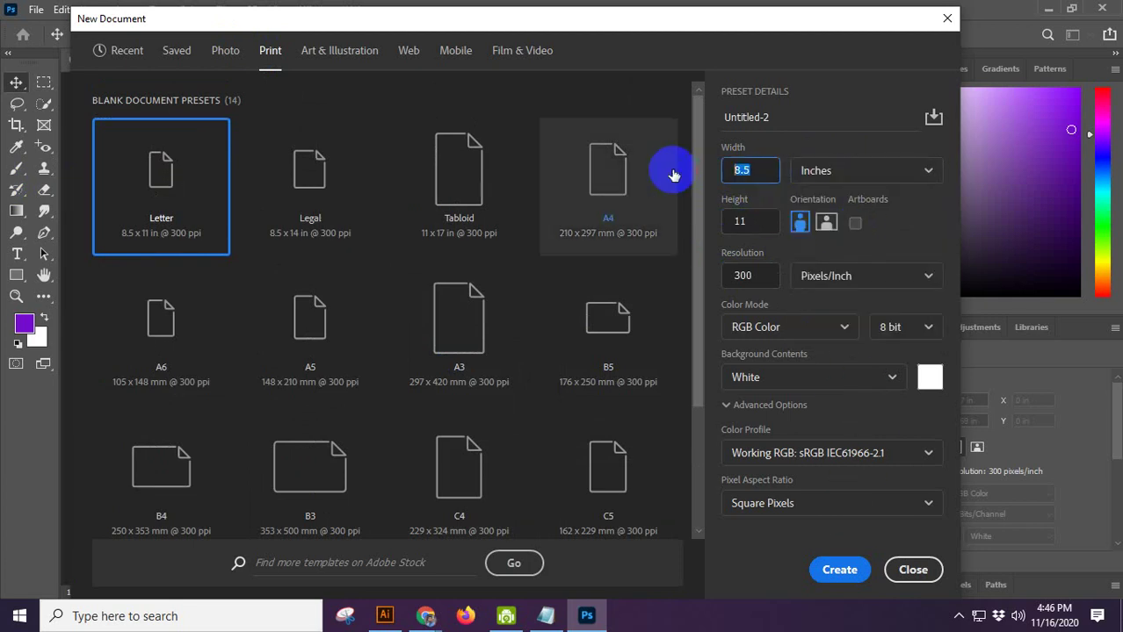
type("11")
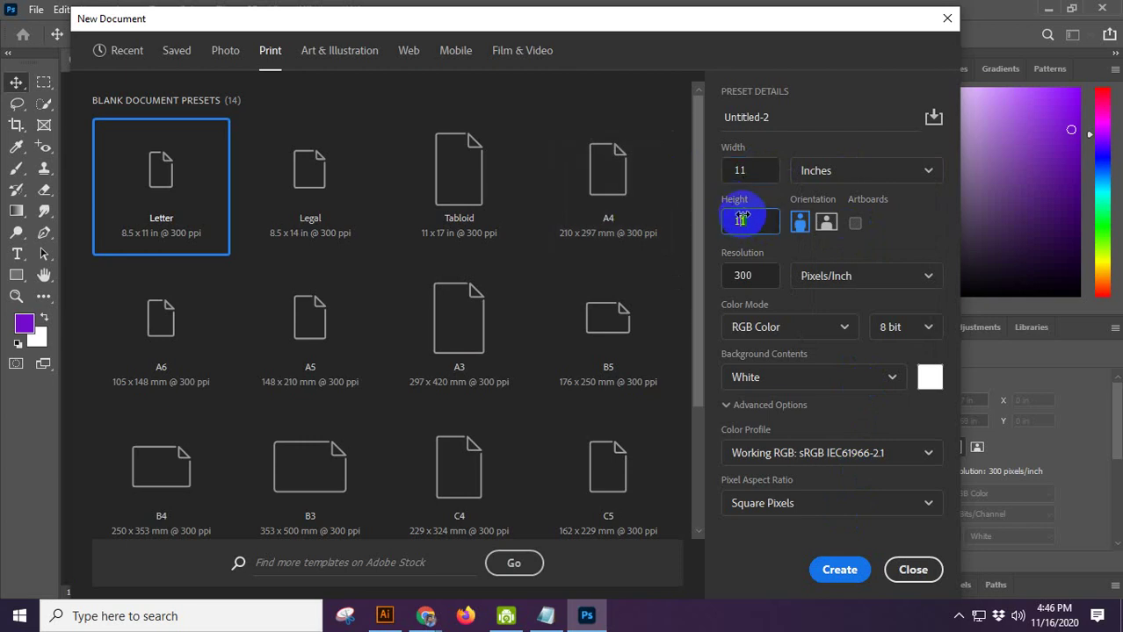
left_click_drag(750, 170, 668, 167)
type("1")
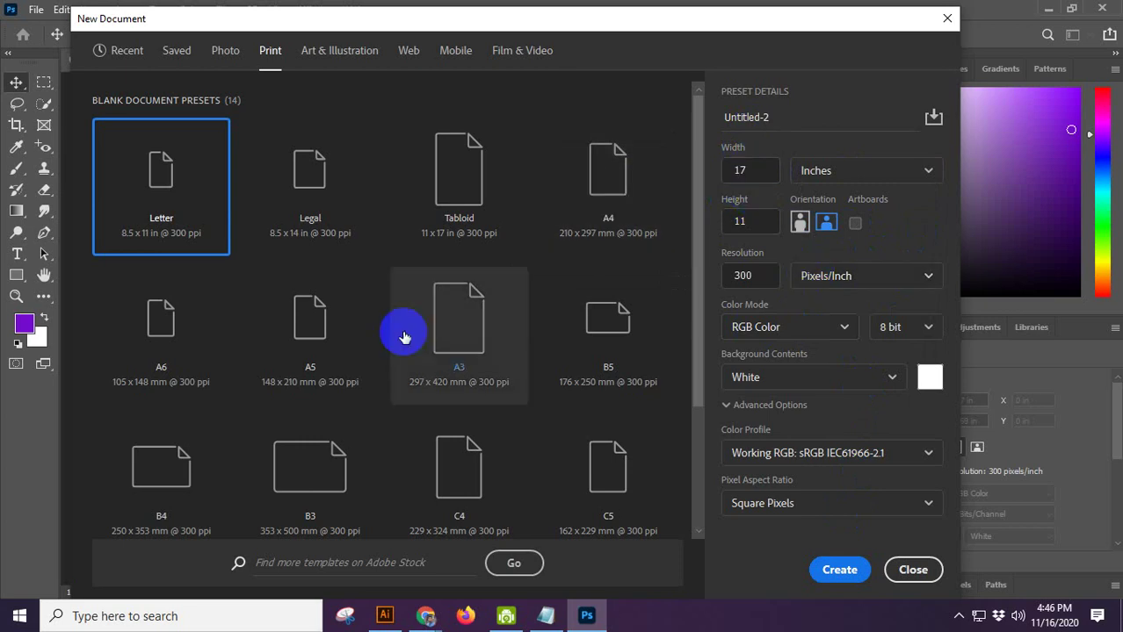
scroll(408, 330, "down", 3)
scroll(343, 421, "up", 3)
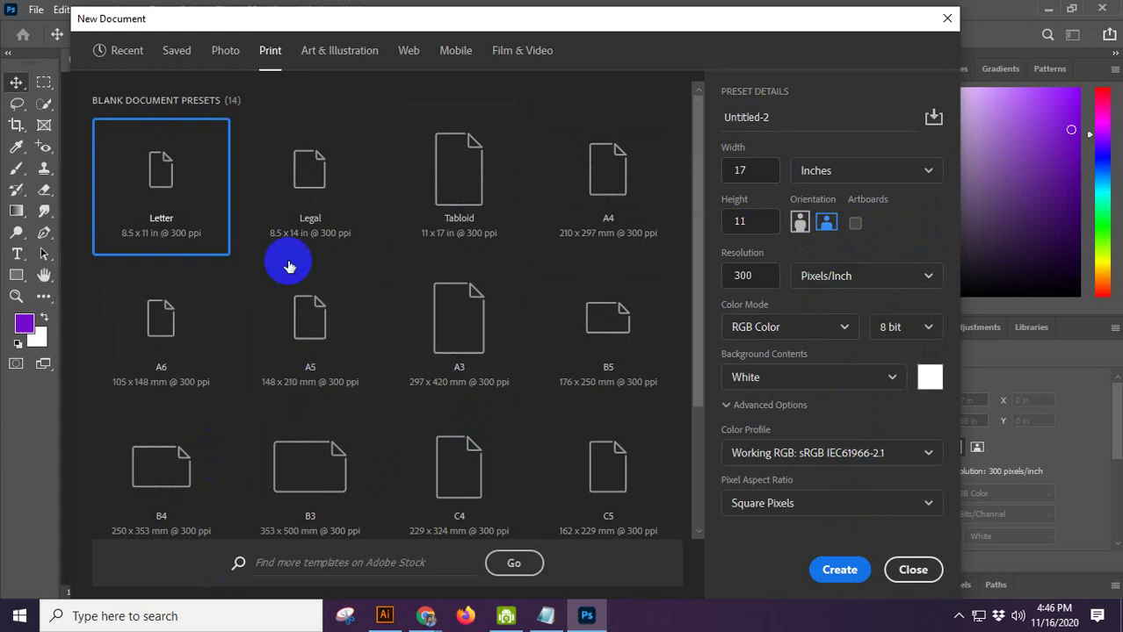
double_click(756, 167)
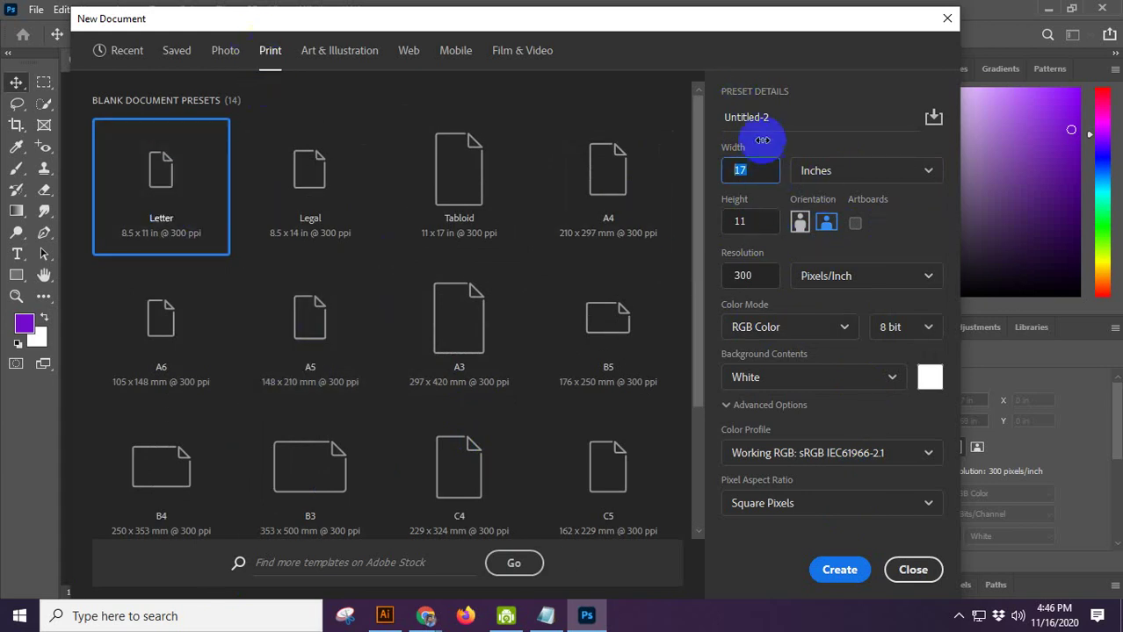
left_click(760, 170)
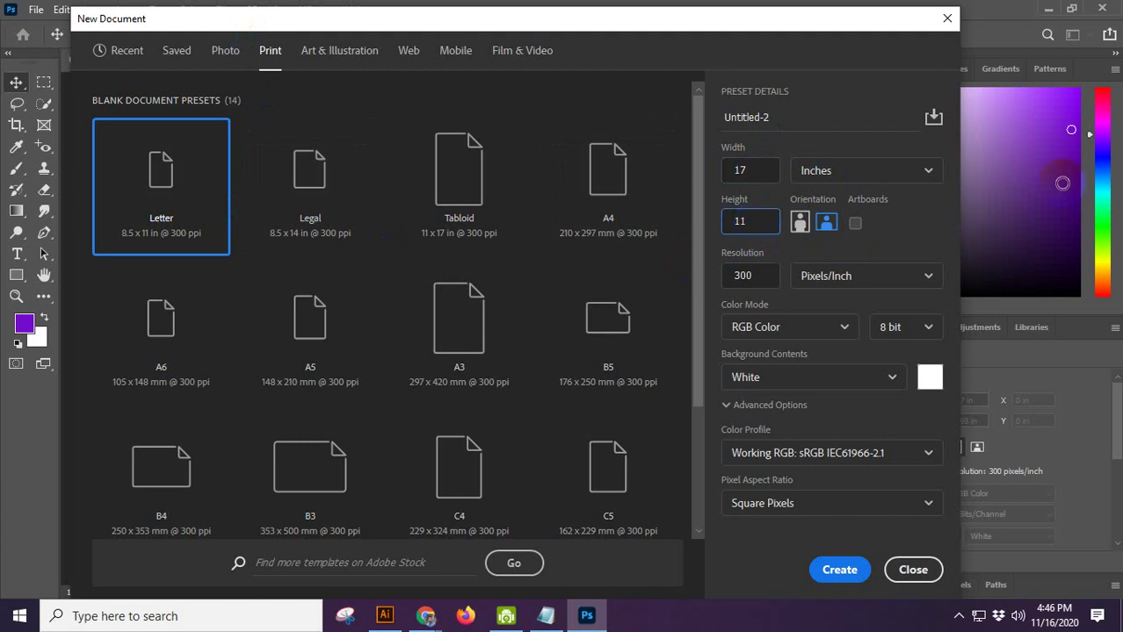
Step: Switch to the Google Meet call in Chrome to check the participants, and return to Photoshop
left_click(426, 616)
left_click(336, 558)
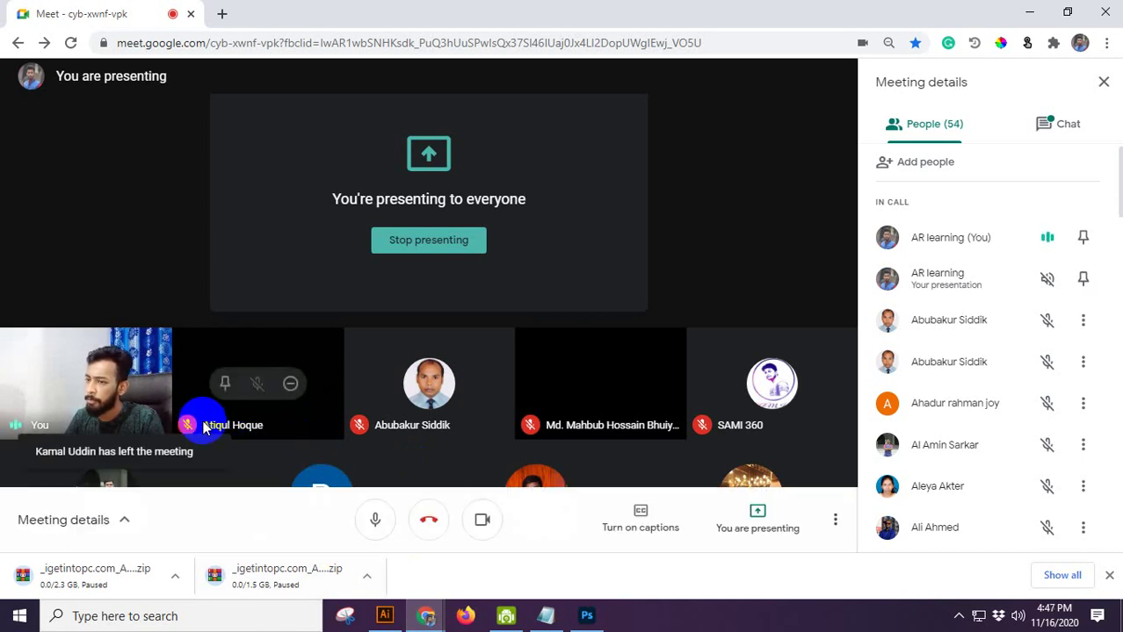
left_click(584, 617)
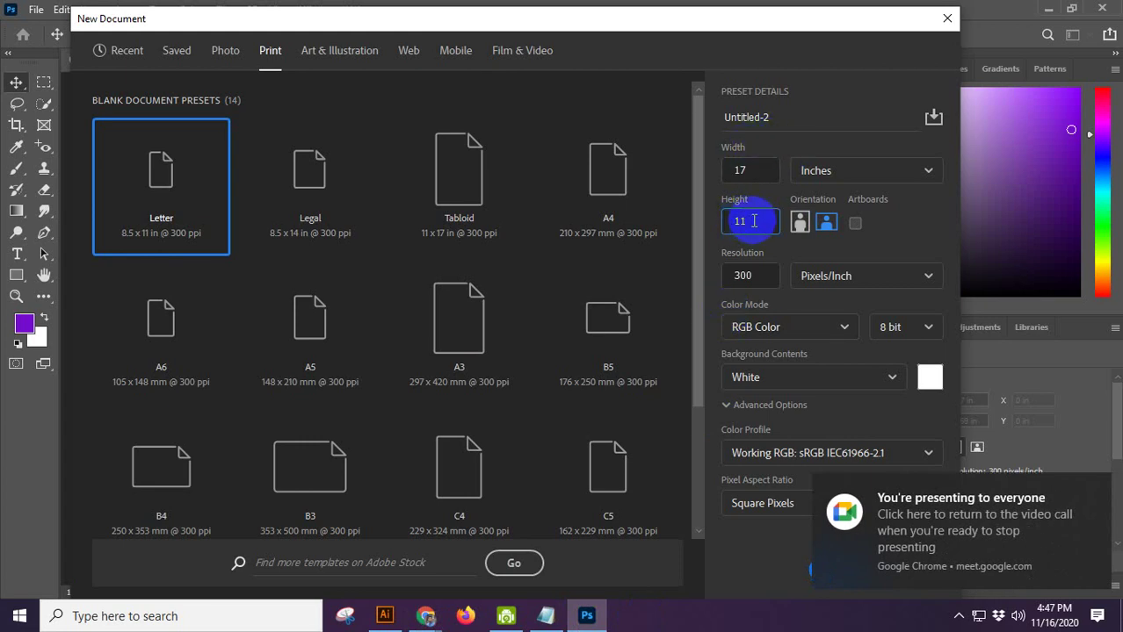
Step: Save the custom 17 x 11 in, 300 ppi document settings as a preset named "book cover"
left_click(742, 169)
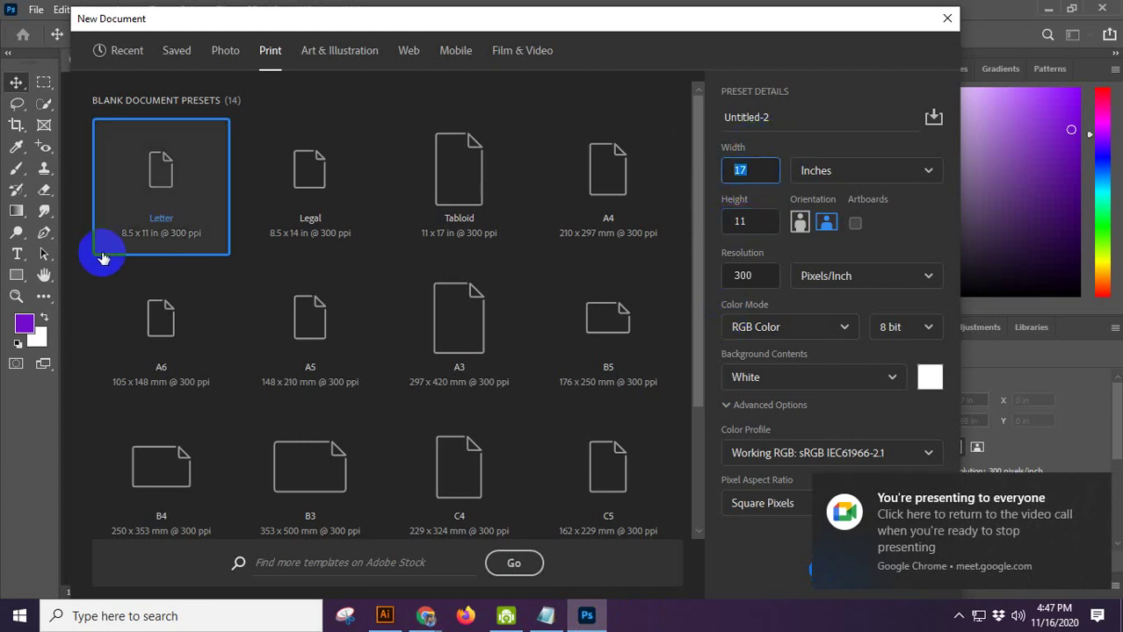
left_click(914, 251)
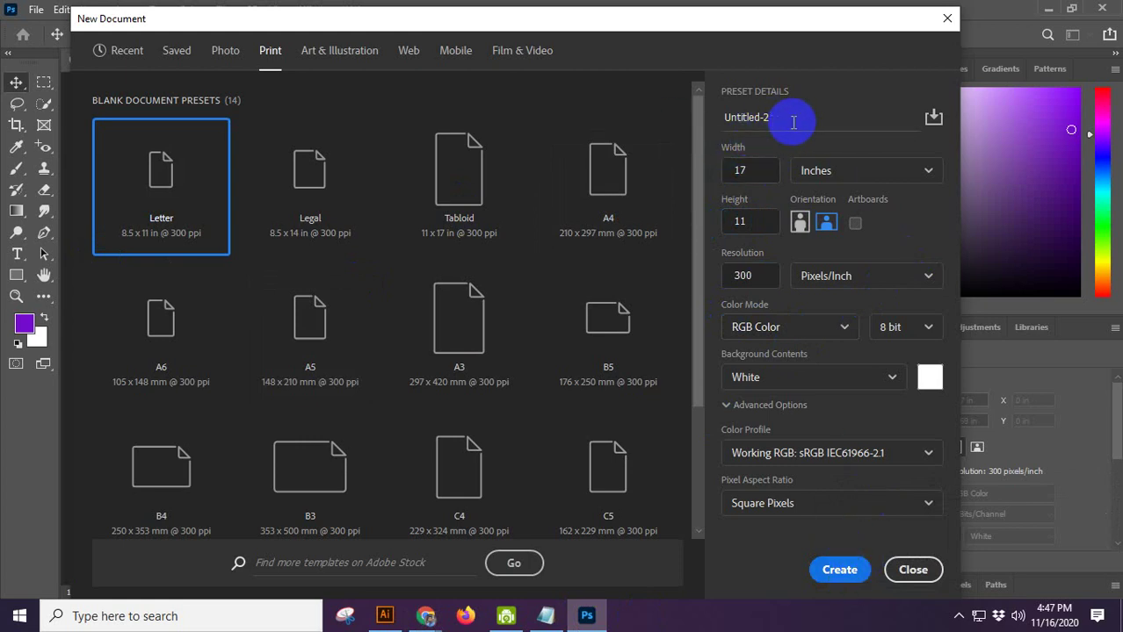
left_click_drag(788, 116, 109, 218)
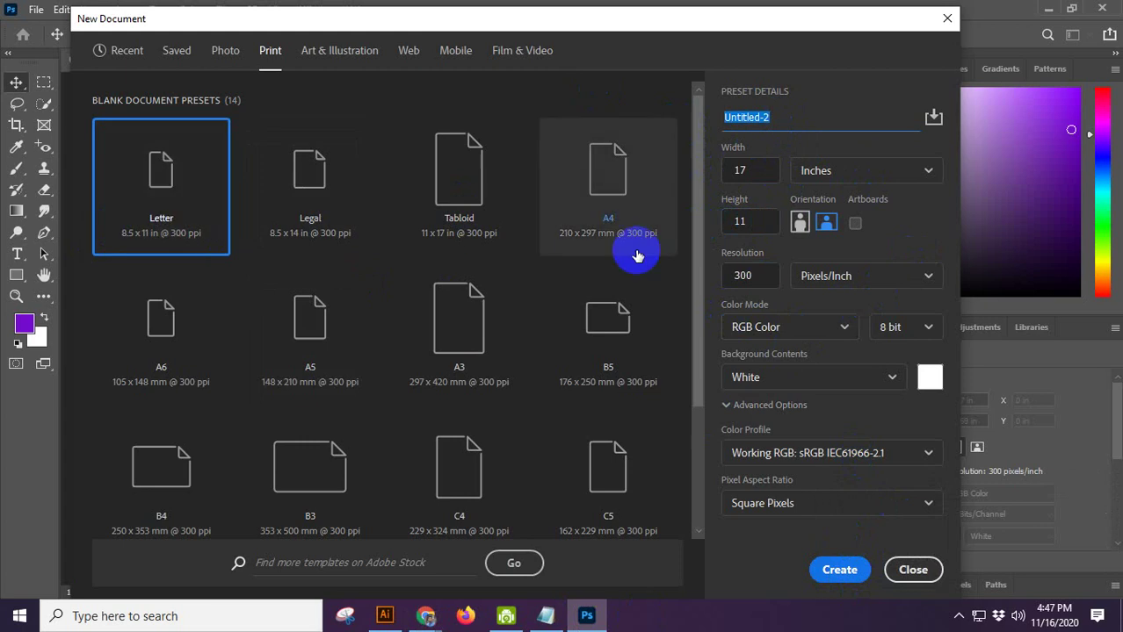
left_click(809, 127)
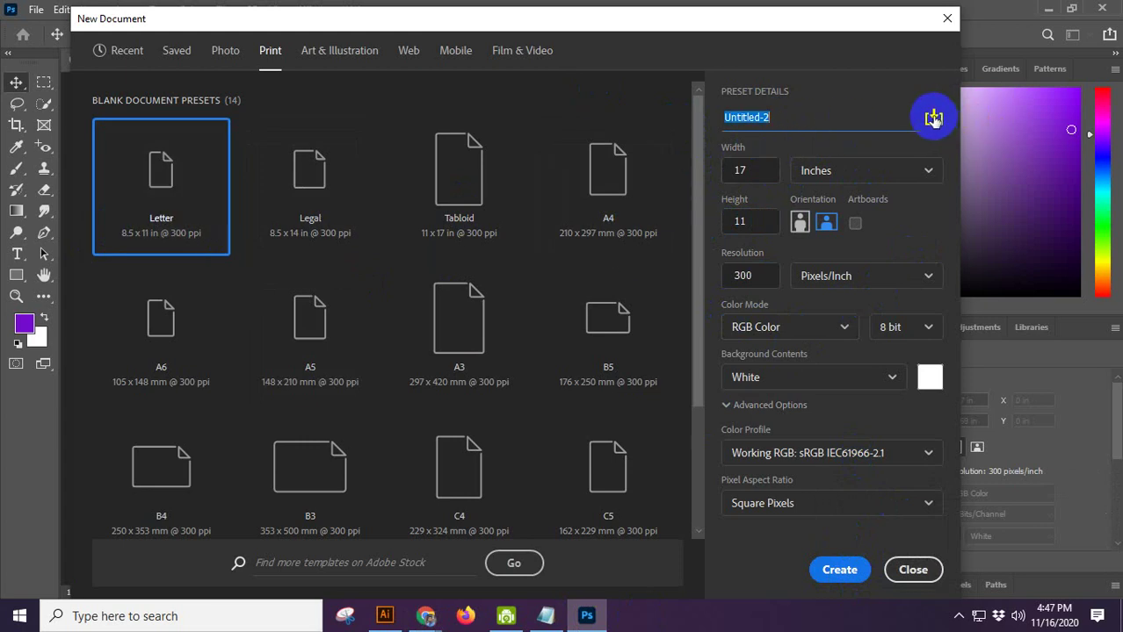
left_click(934, 120)
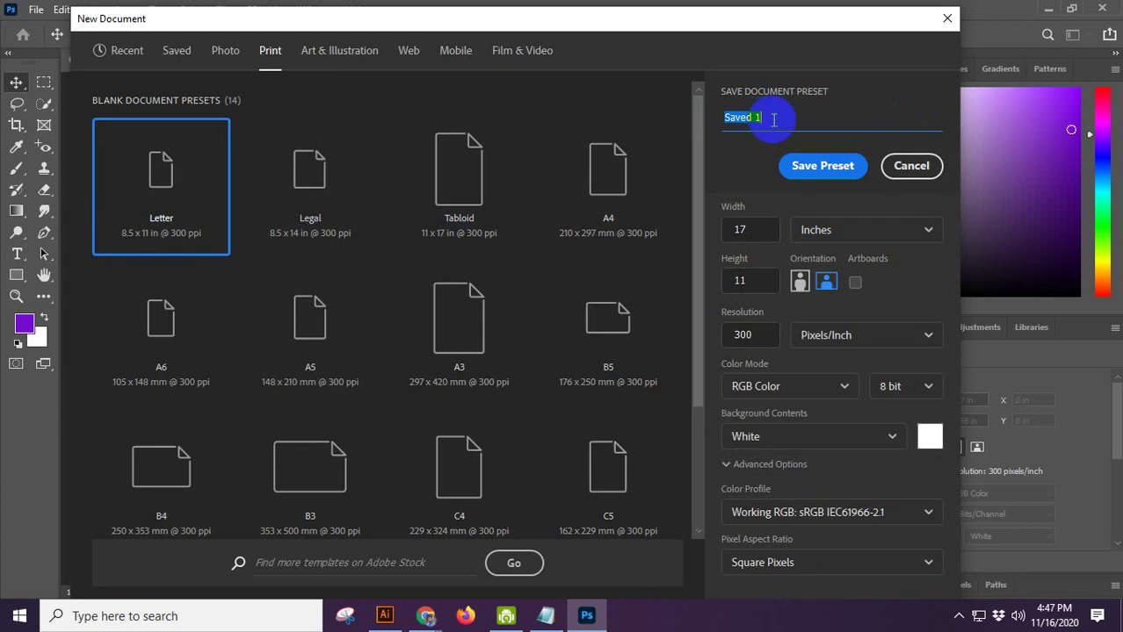
type("book cover")
left_click(829, 168)
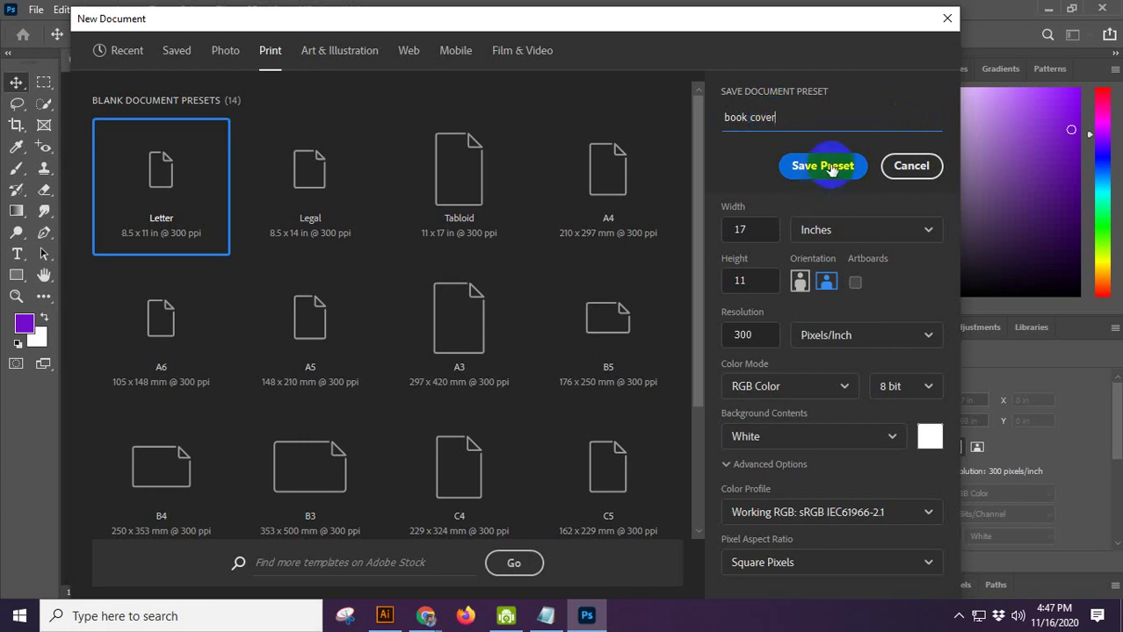
Step: Compare the saved "book cover" preset with the Print and Photo categories, and return to the Print presets
left_click(169, 53)
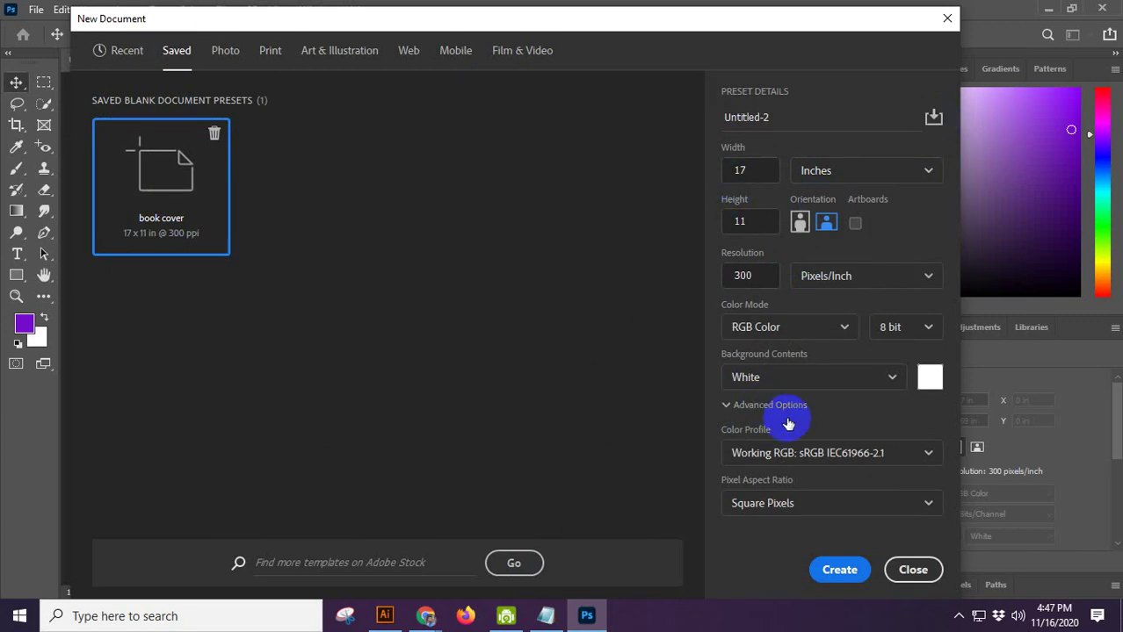
left_click(270, 51)
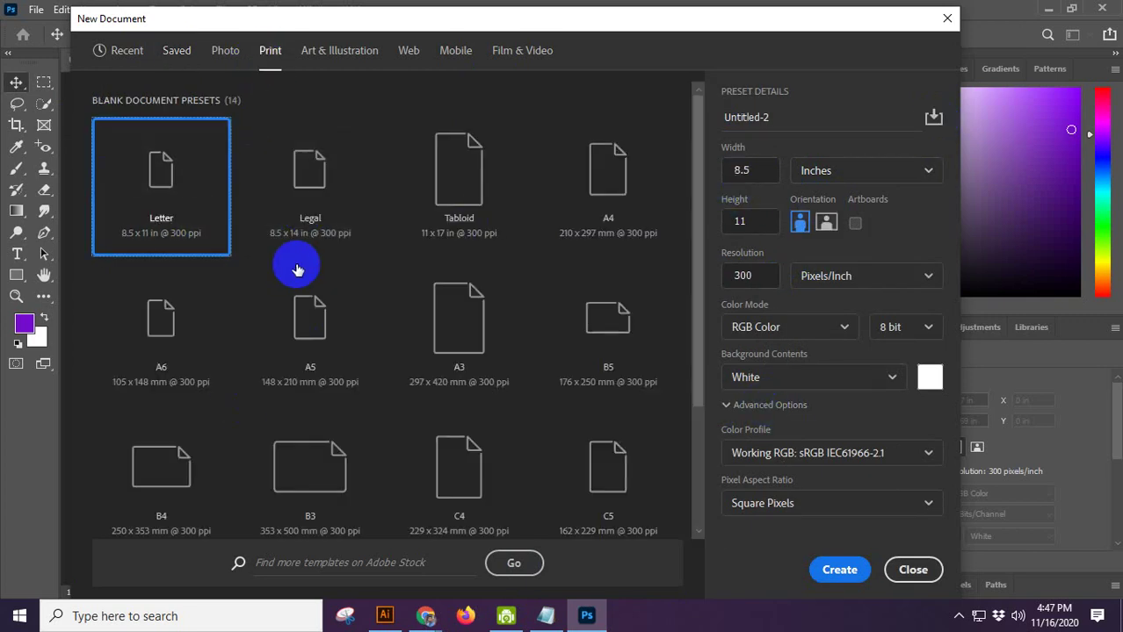
scroll(509, 190, "down", 3)
scroll(512, 229, "up", 3)
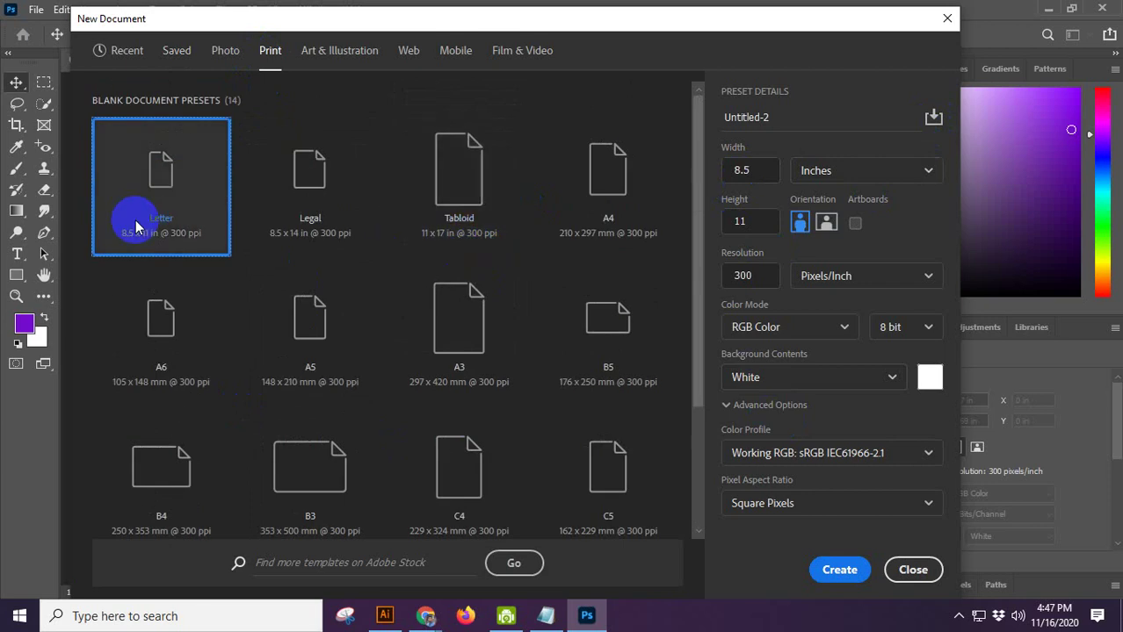
scroll(281, 352, "down", 2)
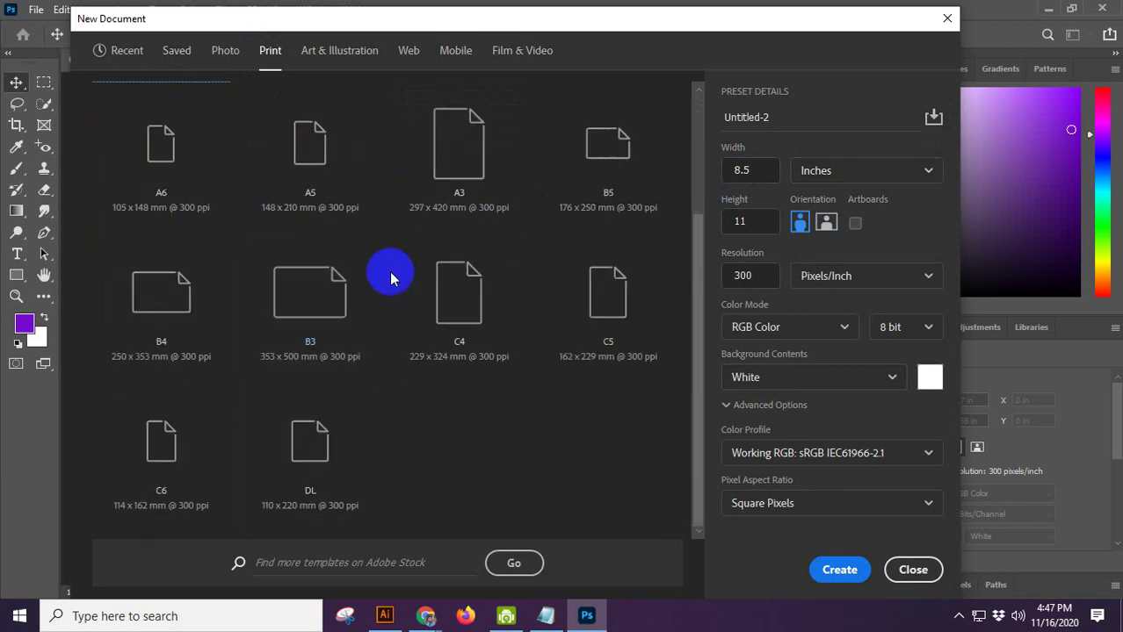
left_click(176, 50)
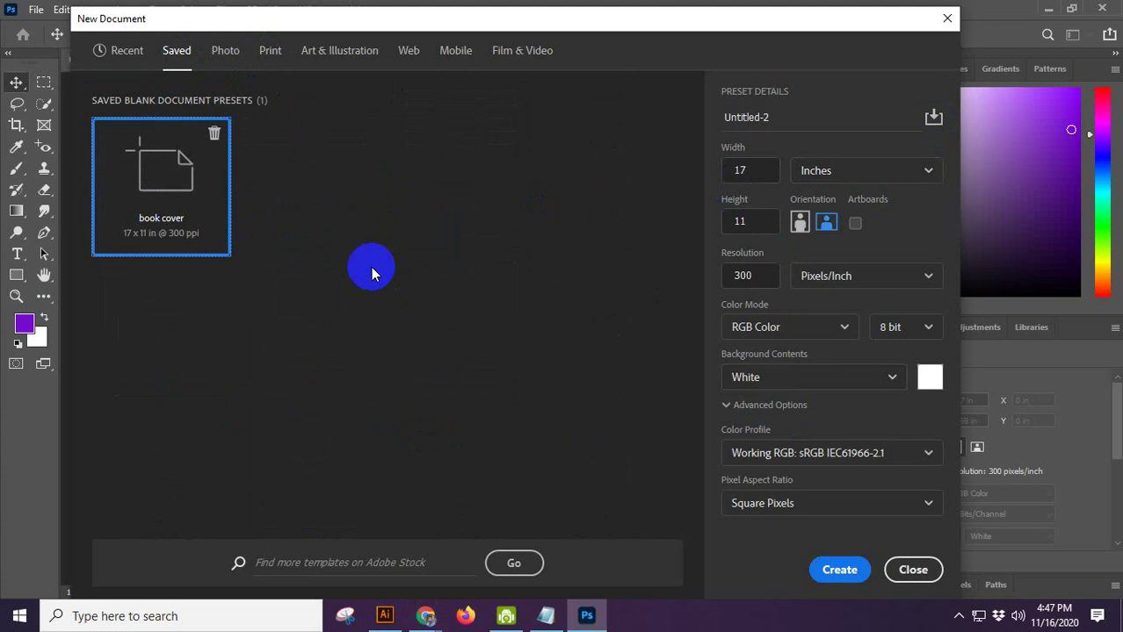
left_click(229, 49)
left_click(270, 51)
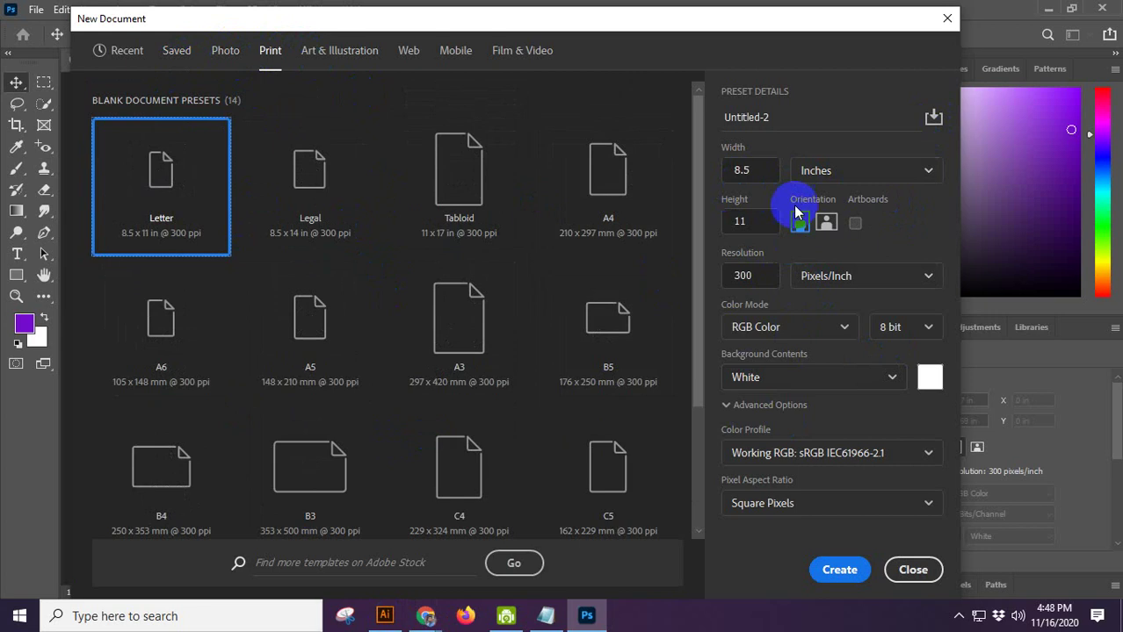
Step: Examine the measurement units available for the Letter preset's width, and leave Inches selected
left_click(846, 170)
left_click(818, 128)
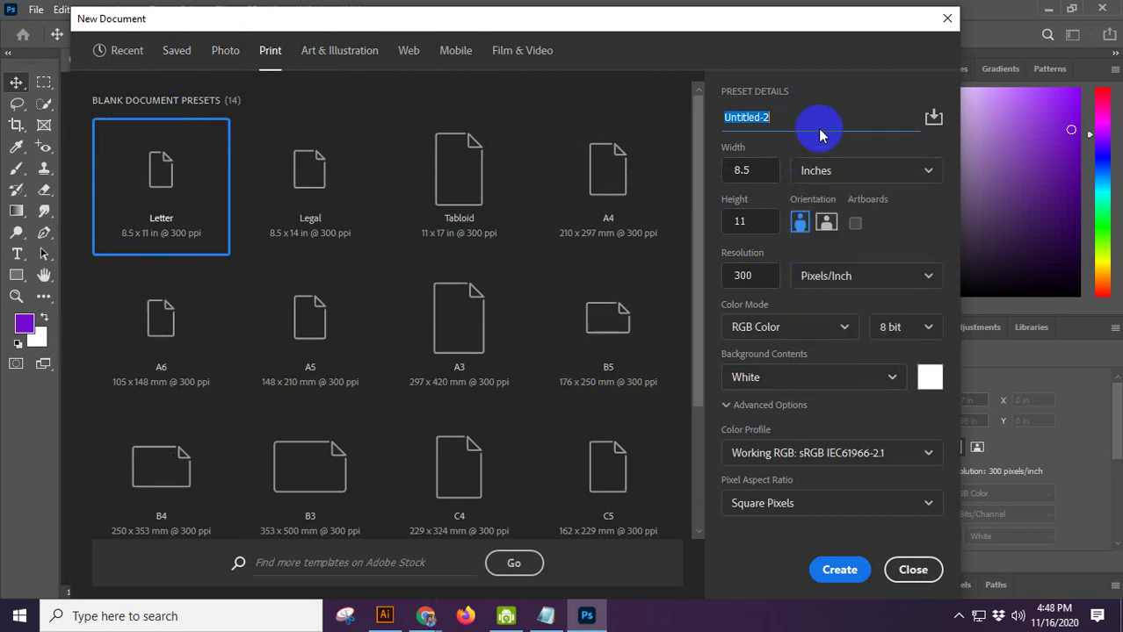
left_click(859, 179)
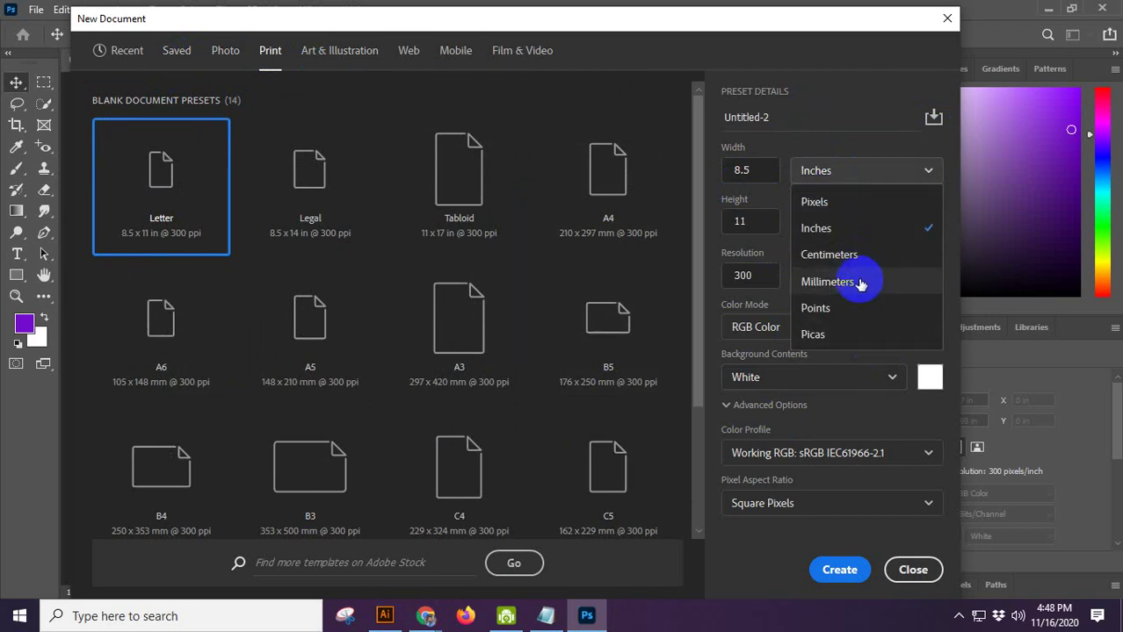
left_click(848, 117)
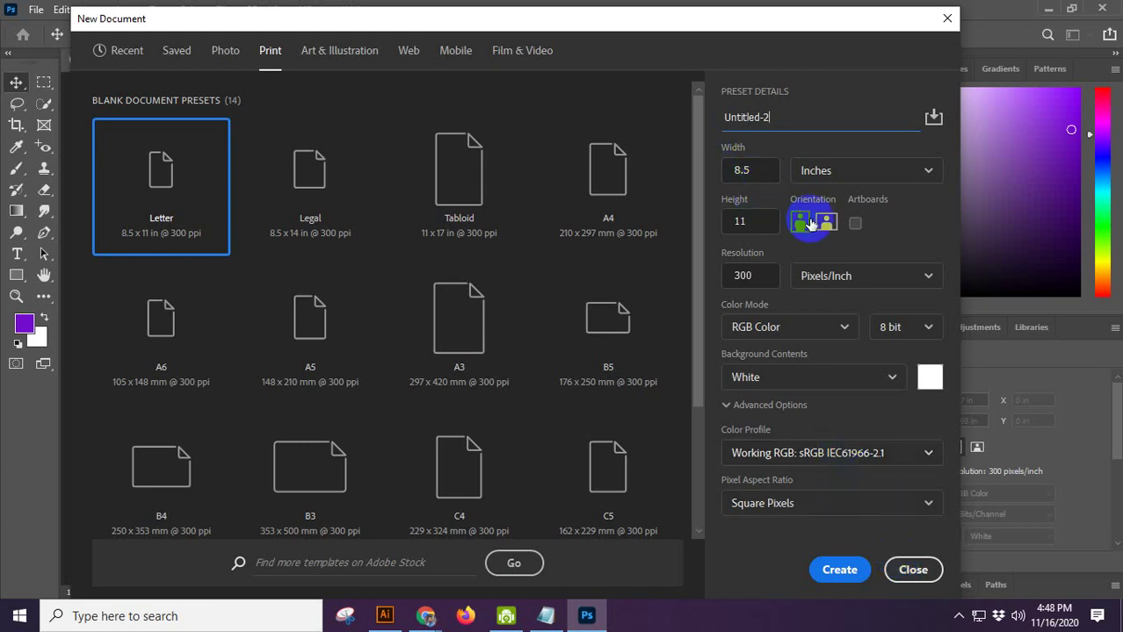
Step: Create a new document from the saved "book cover" preset, 17 x 11 in at 300 ppi
left_click(174, 58)
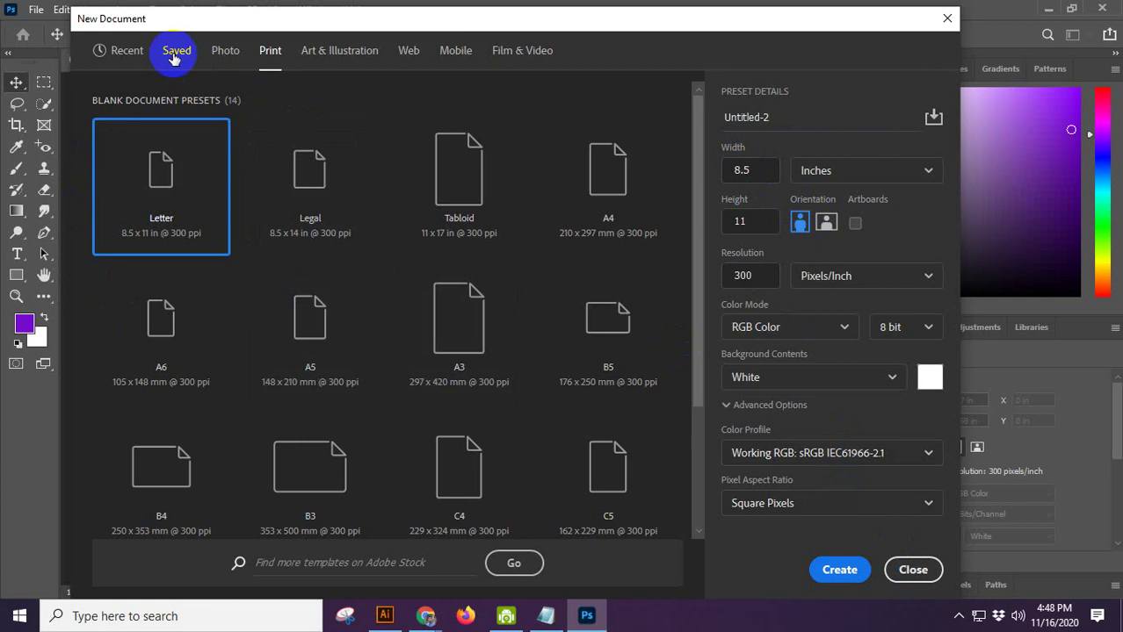
left_click(182, 165)
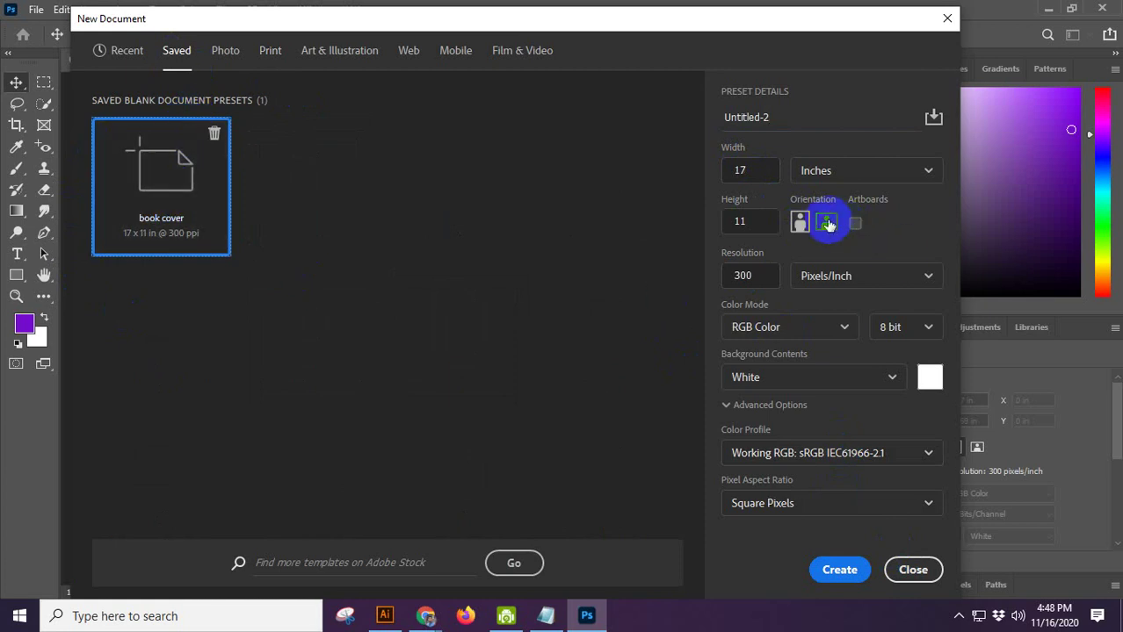
left_click(840, 571)
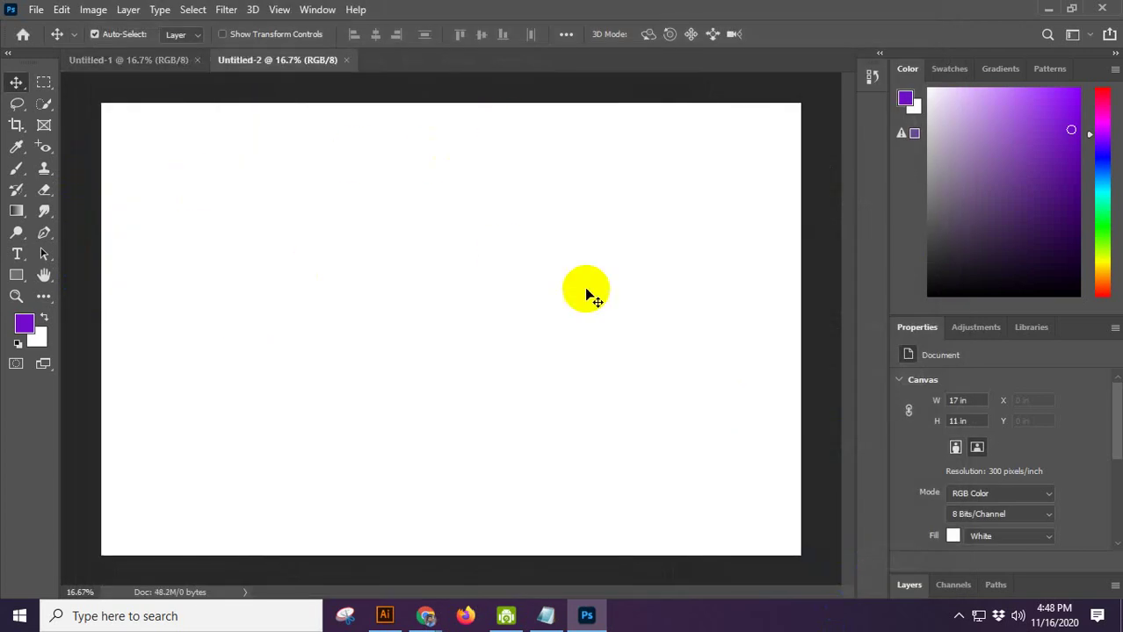
Step: Create a portrait 11 x 17 in document at 300 ppi from the recent "book cover" preset and compare it with the landscape document
left_click(37, 12)
left_click(49, 27)
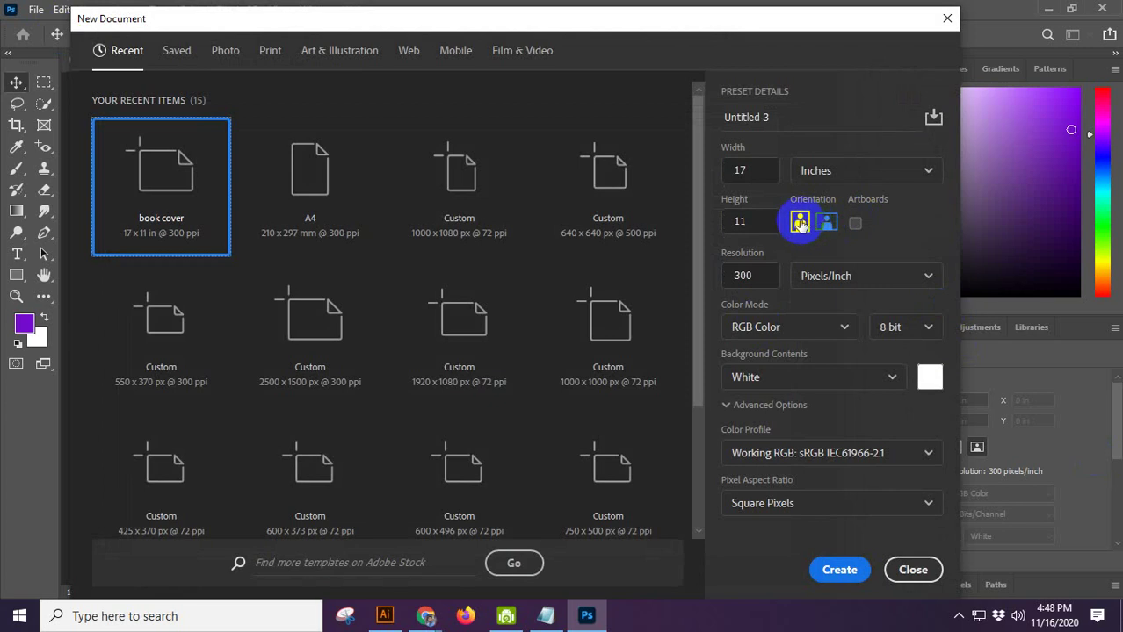
left_click(799, 224)
left_click(840, 571)
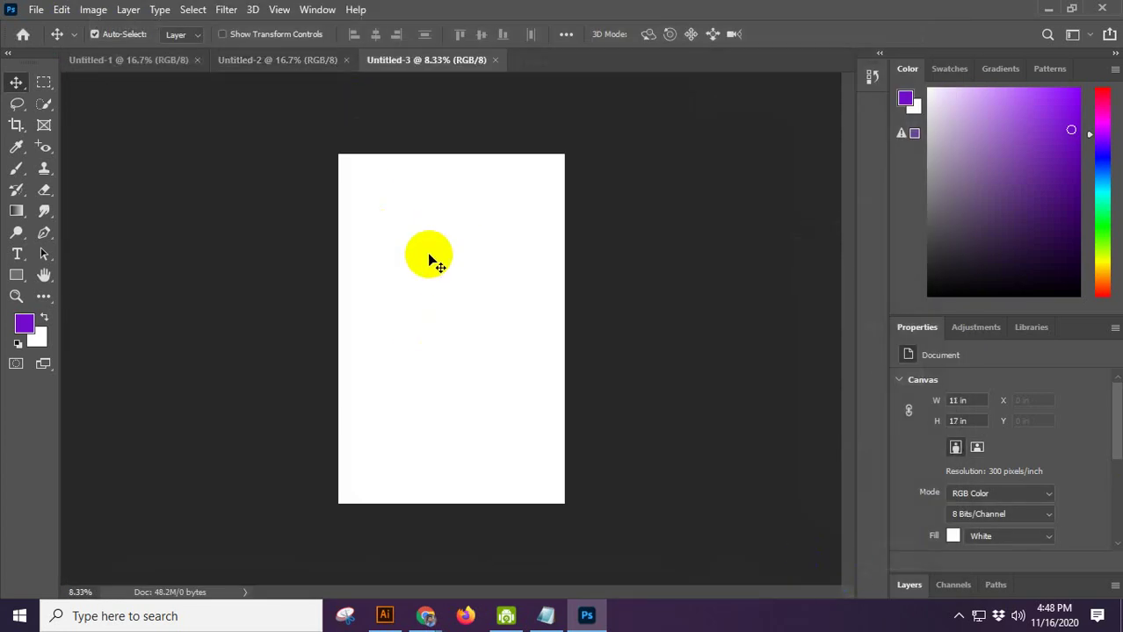
key("ctrl+0")
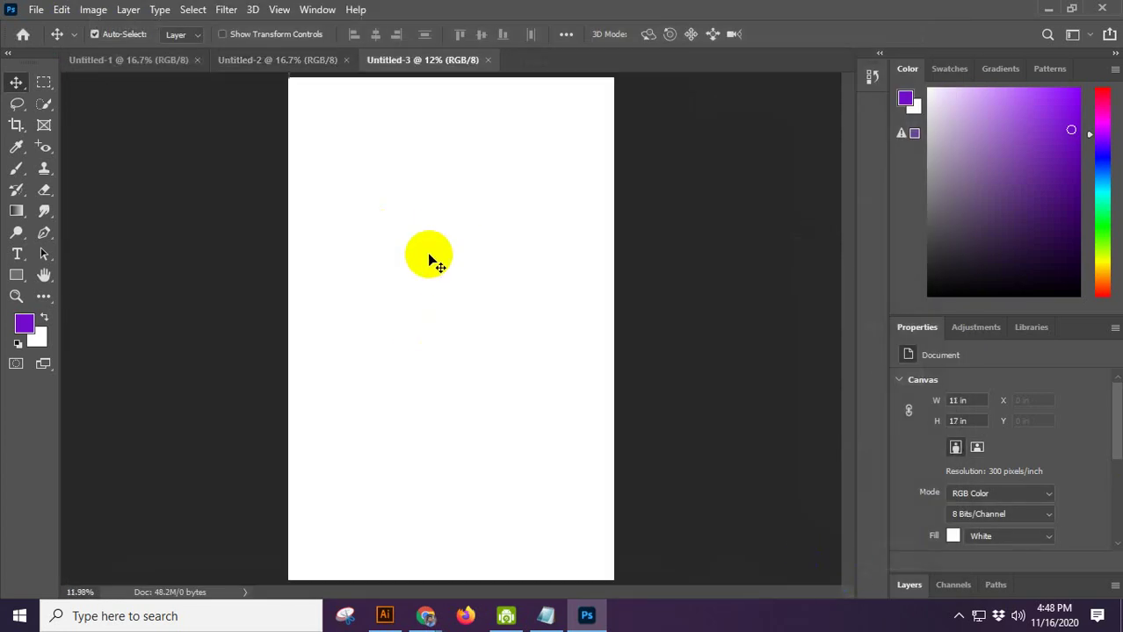
left_click(274, 60)
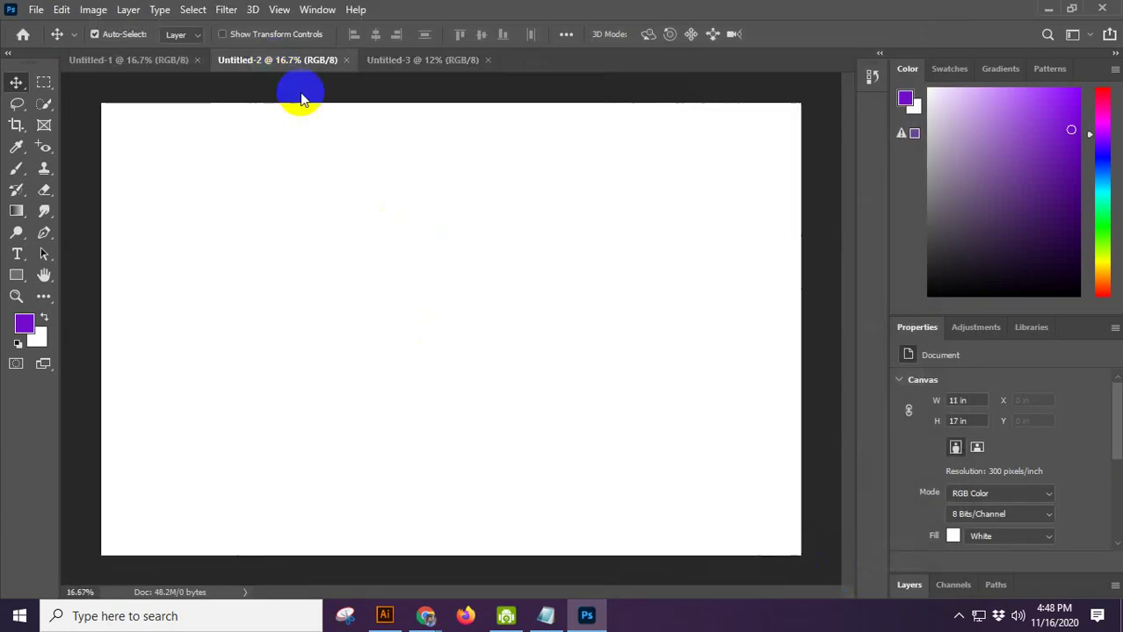
left_click(428, 60)
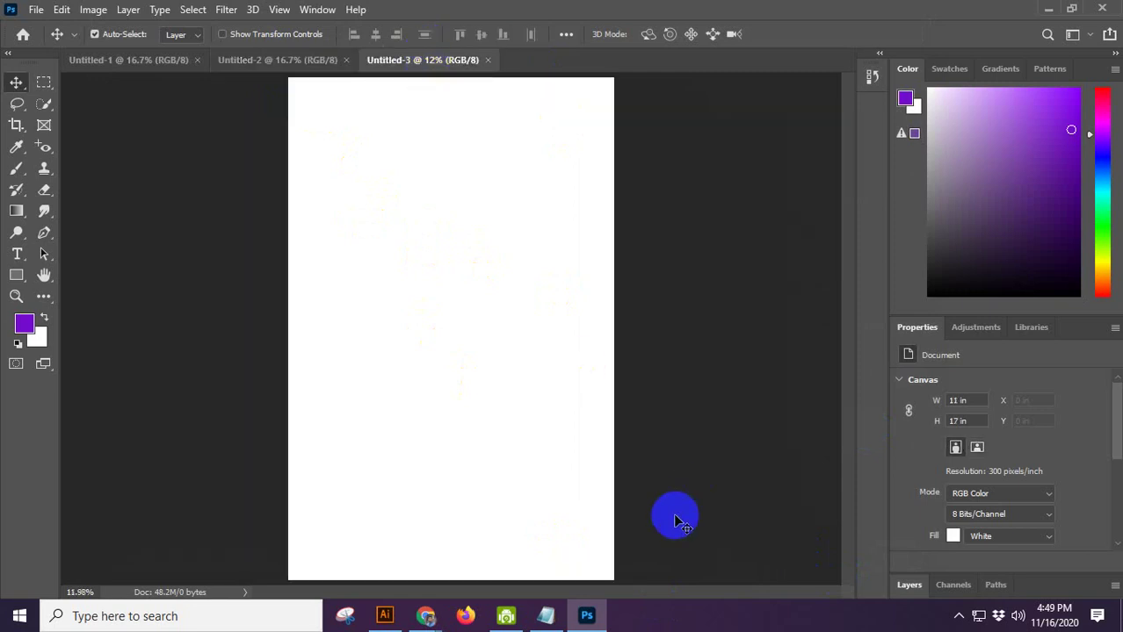
left_click(32, 12)
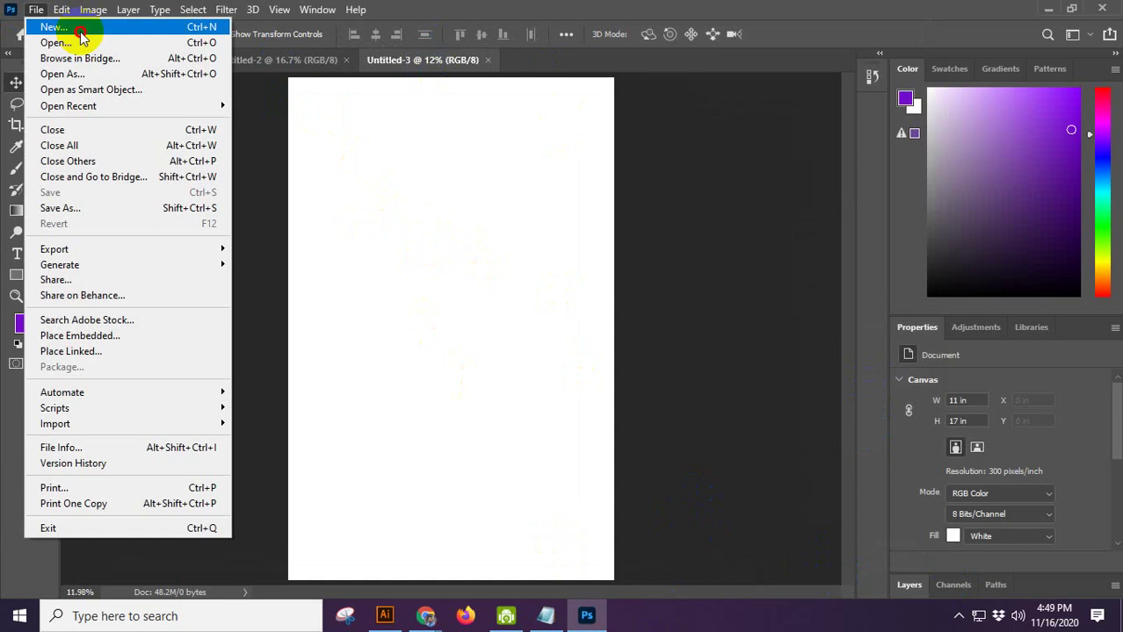
left_click(79, 32)
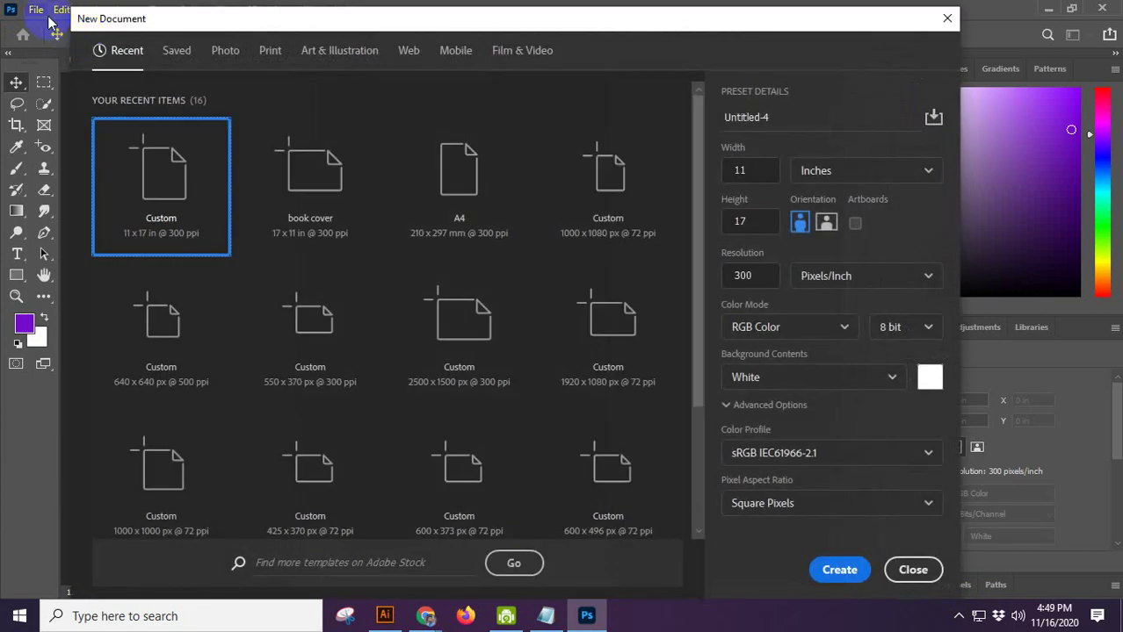
left_click(912, 569)
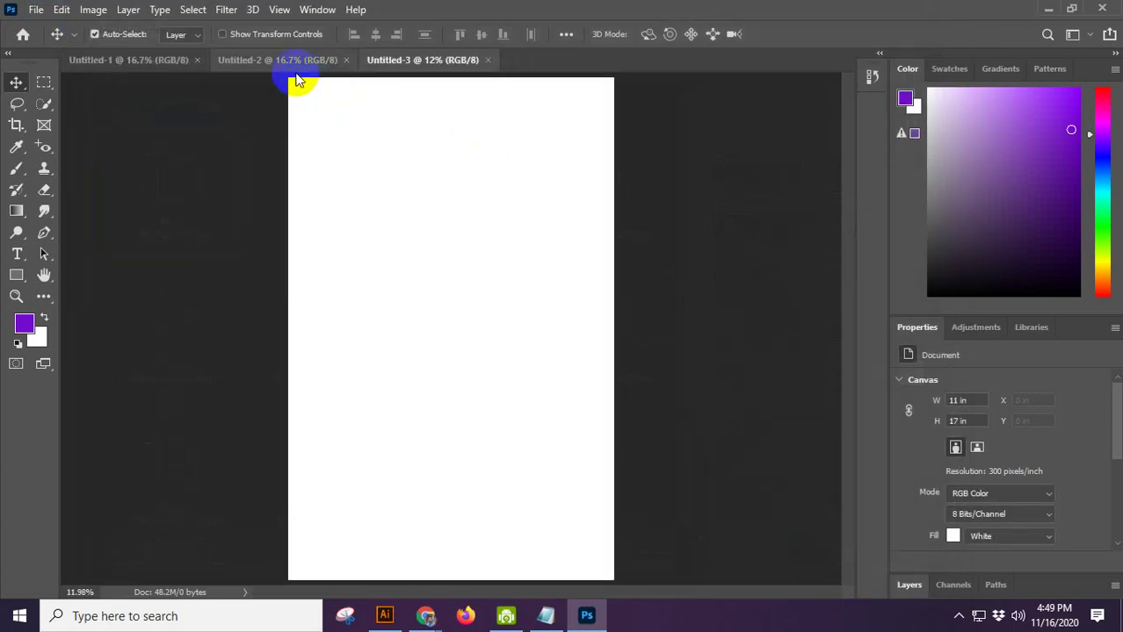
Step: Compare the landscape 17 x 11 in document with the portrait 11 x 17 in one, then examine the landscape canvas
left_click(279, 63)
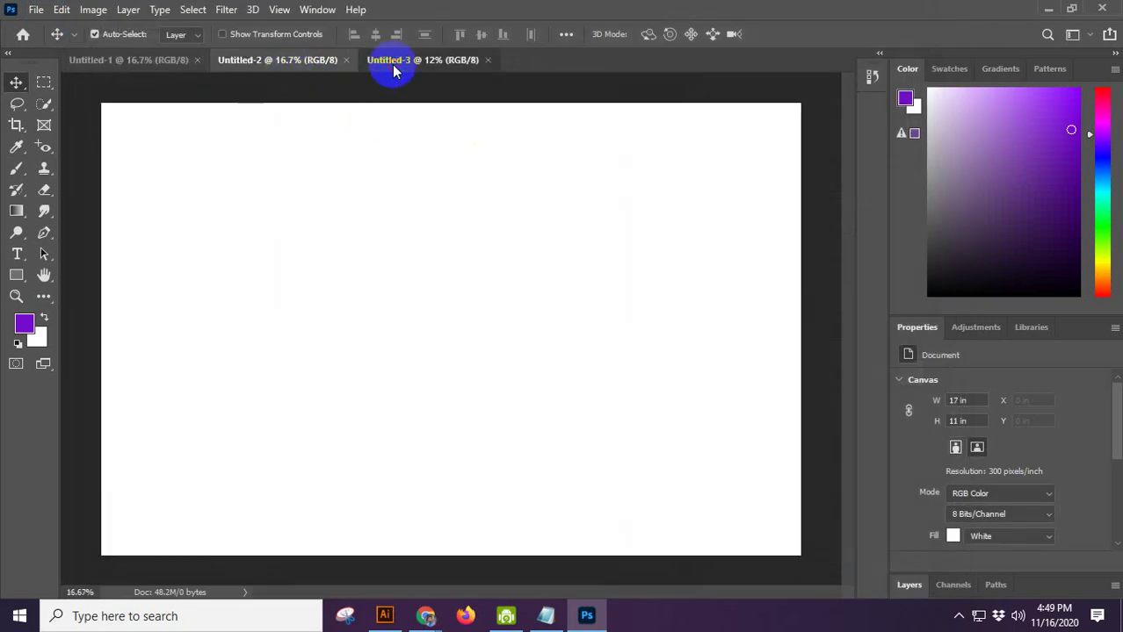
left_click(391, 64)
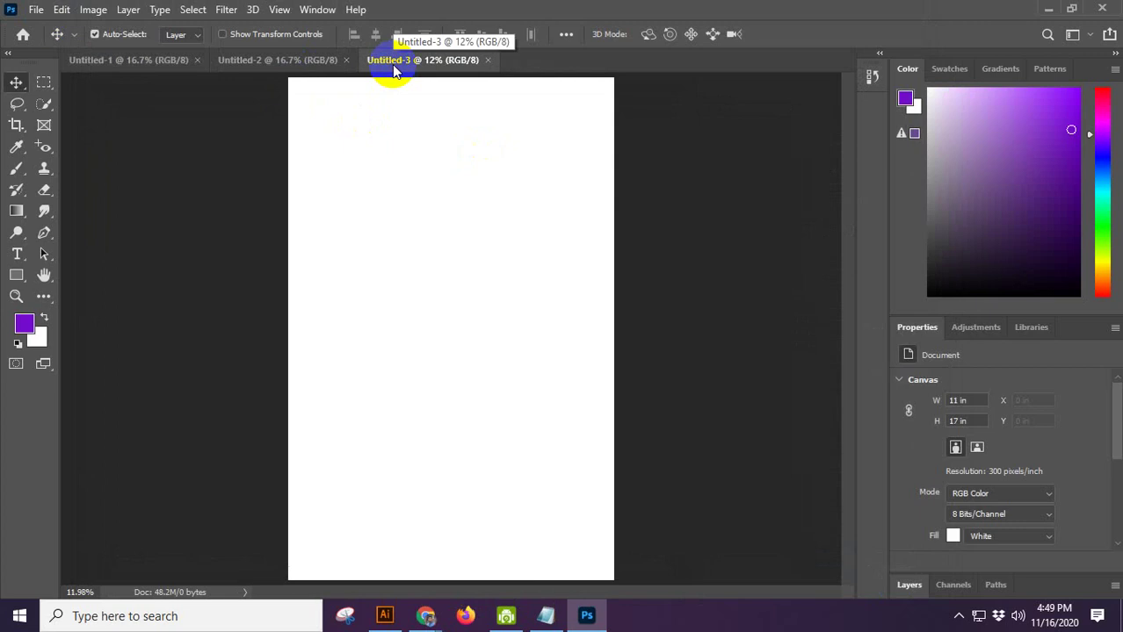
left_click(300, 65)
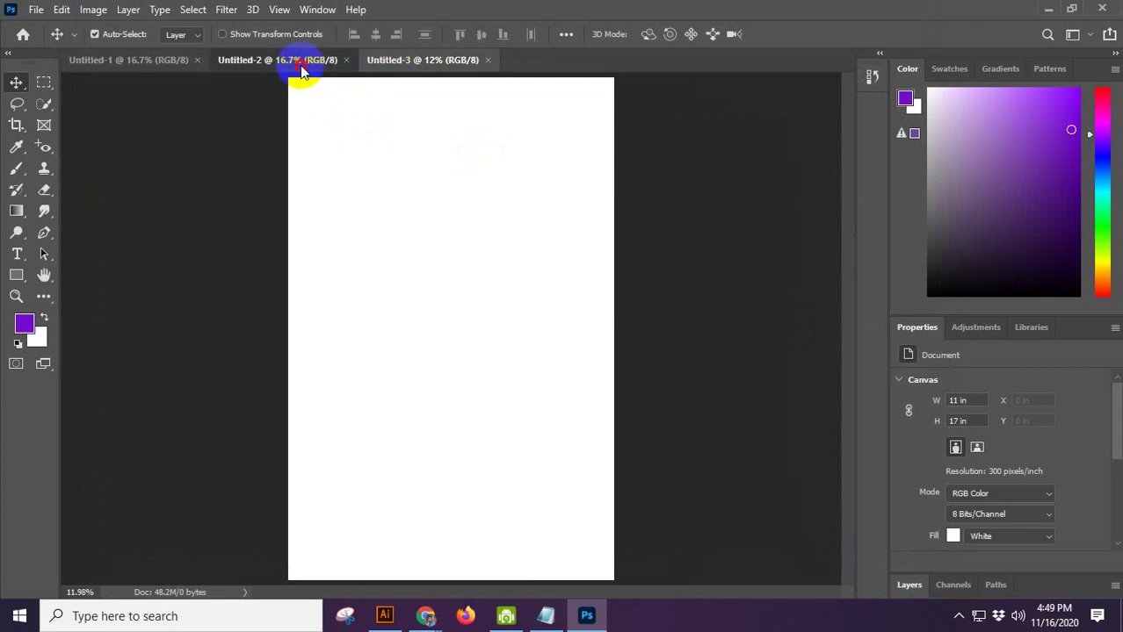
left_click(435, 62)
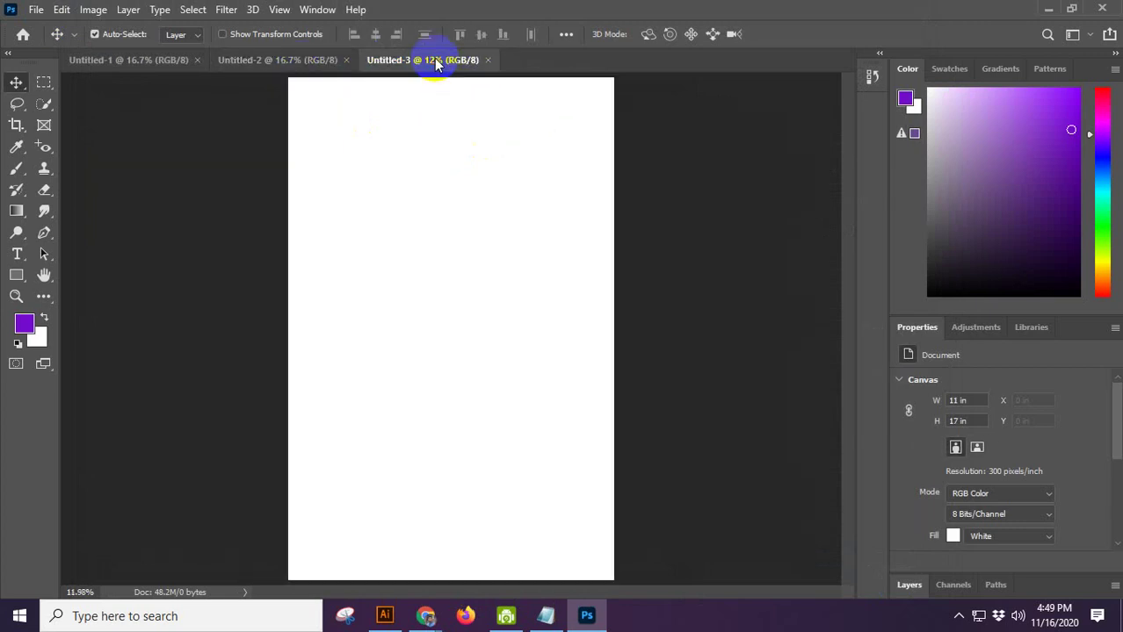
left_click(294, 62)
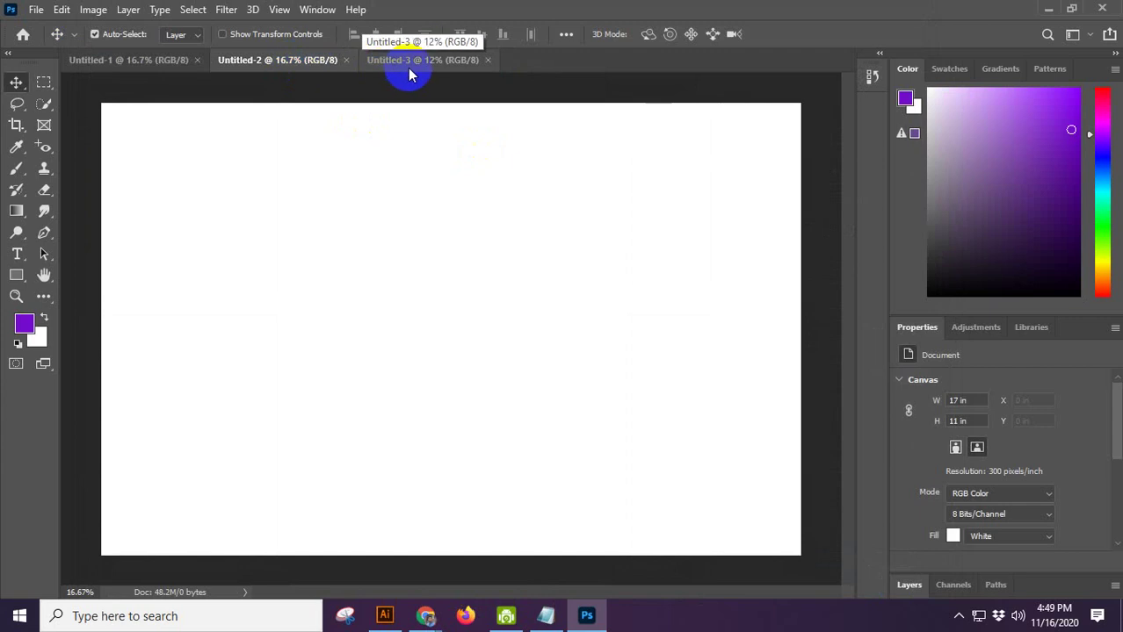
left_click(406, 63)
left_click(278, 66)
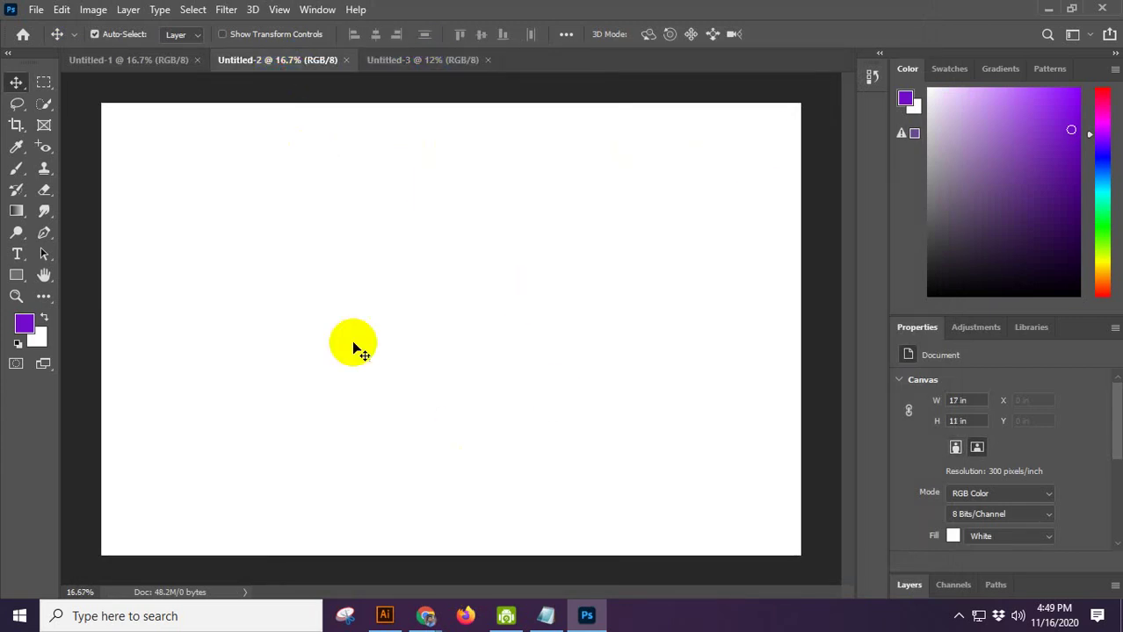
scroll(376, 243, "down", 4)
scroll(392, 236, "down", 2)
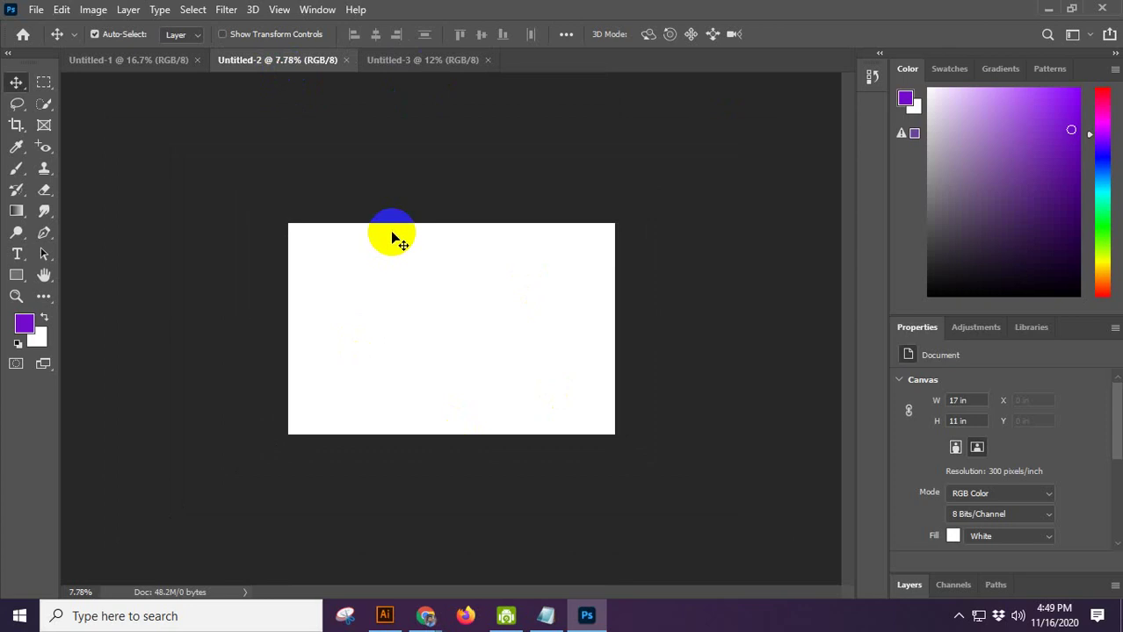
scroll(387, 167, "up", 9)
Step: Open the settings for a new document, then switch to the Google Meet call and admit the waiting participant
left_click(33, 11)
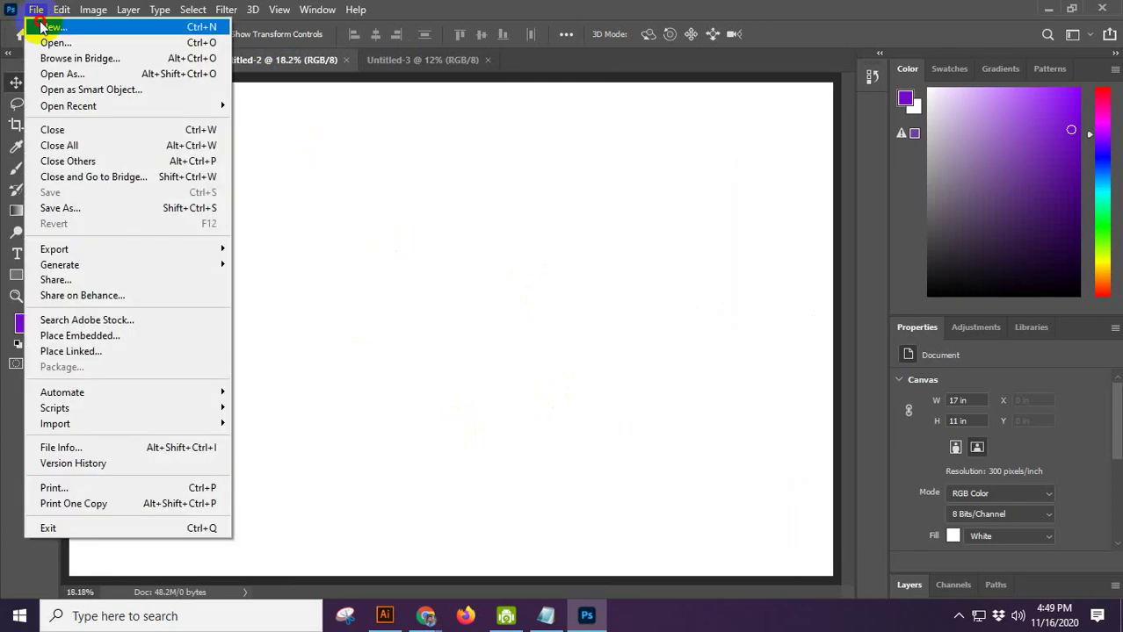
left_click(48, 26)
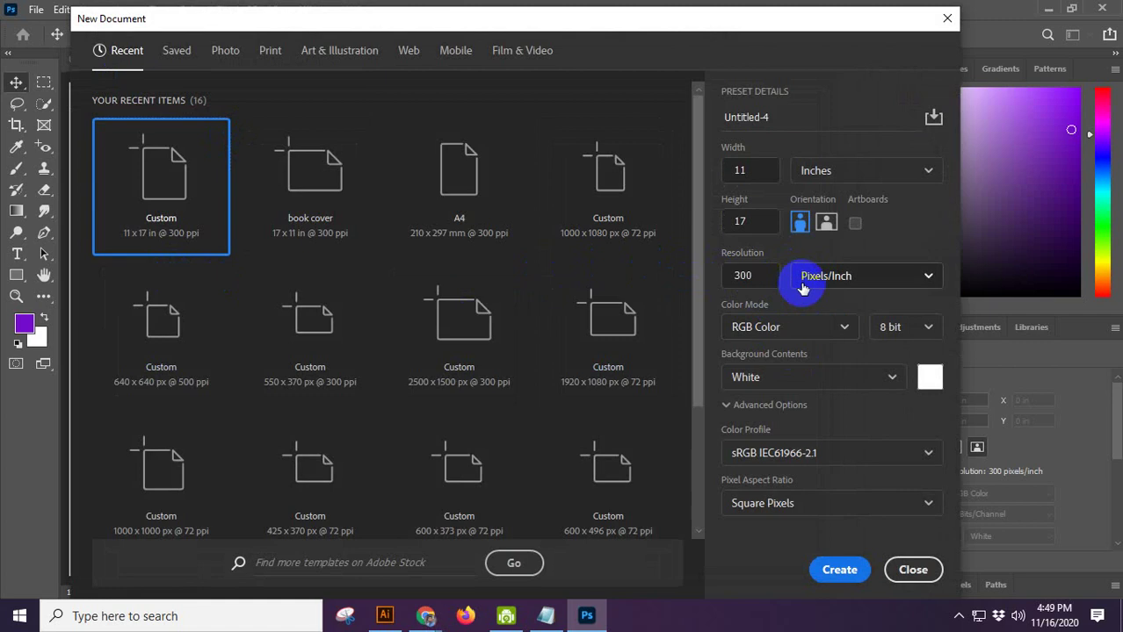
mouse_move(425, 615)
left_click(352, 576)
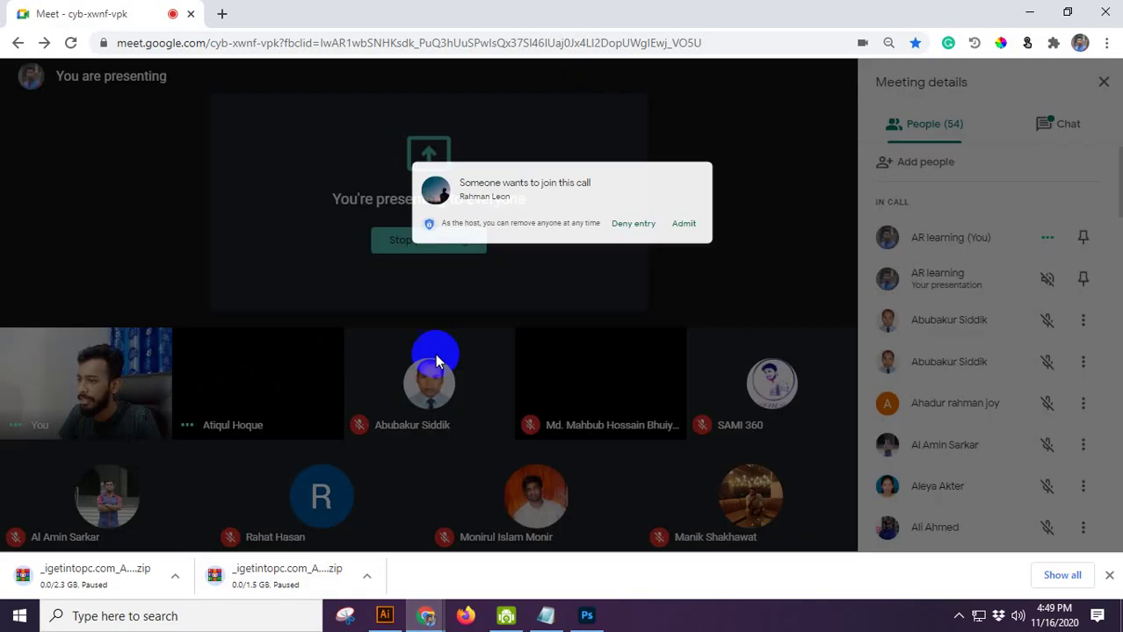
left_click(711, 149)
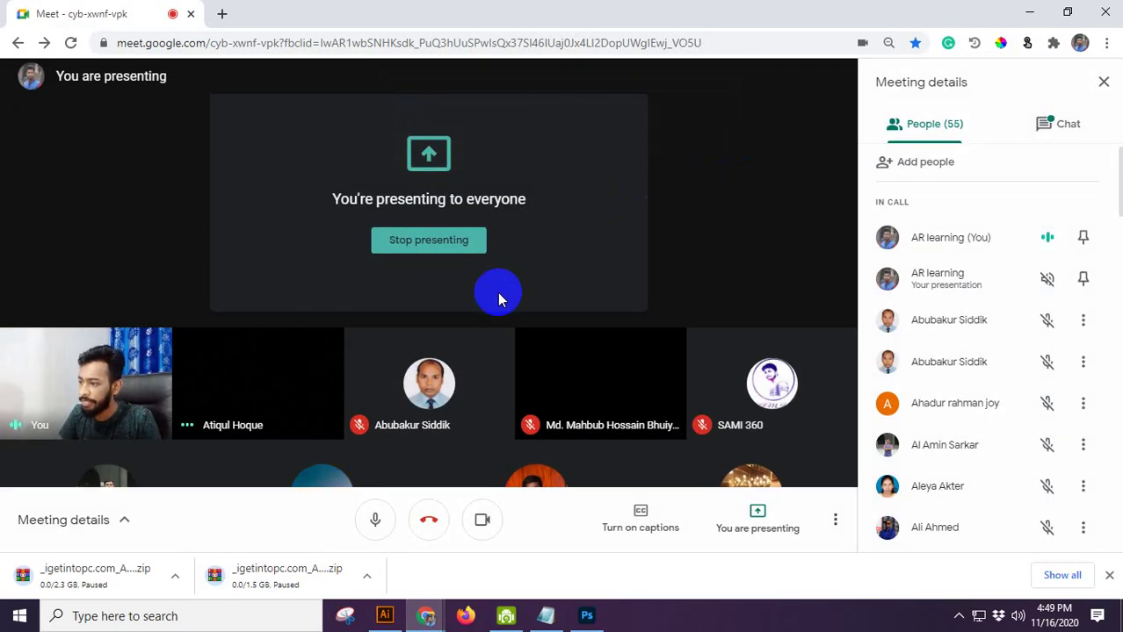
left_click(384, 620)
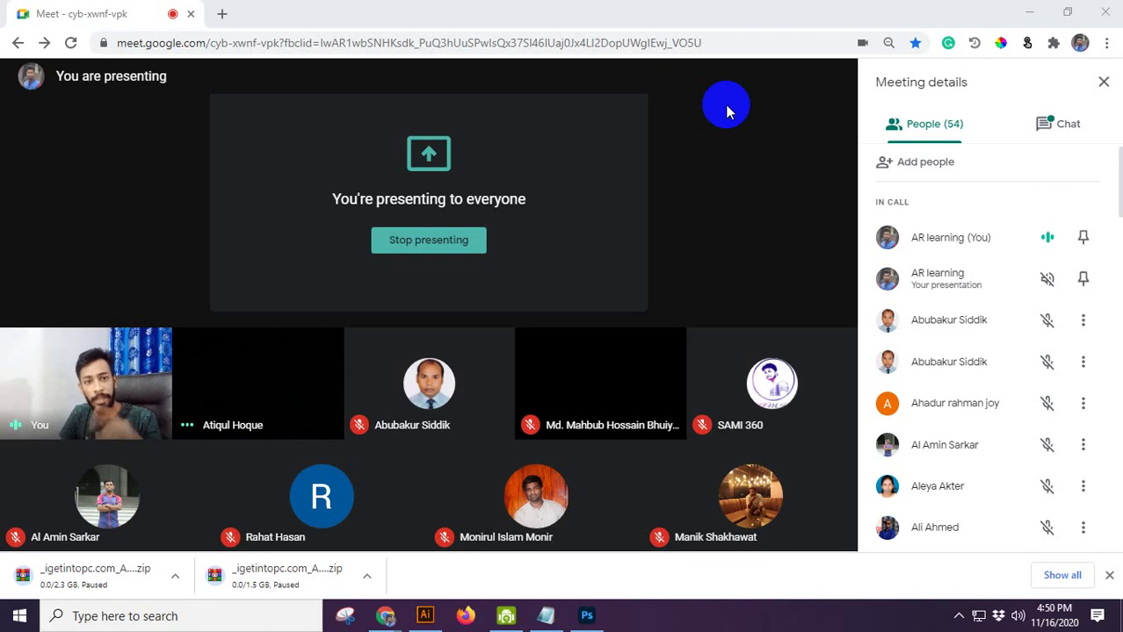
Step: Return to Photoshop and compare the resolution of the Print Letter preset with that of the Web Most Common preset
left_click(587, 616)
left_click(408, 51)
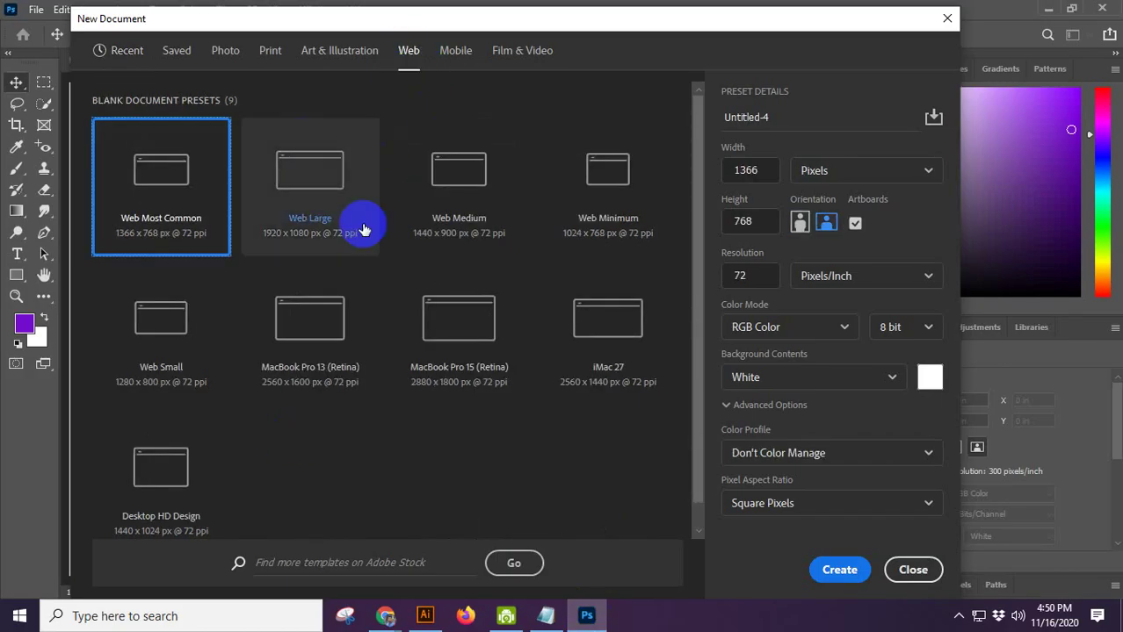
left_click(269, 52)
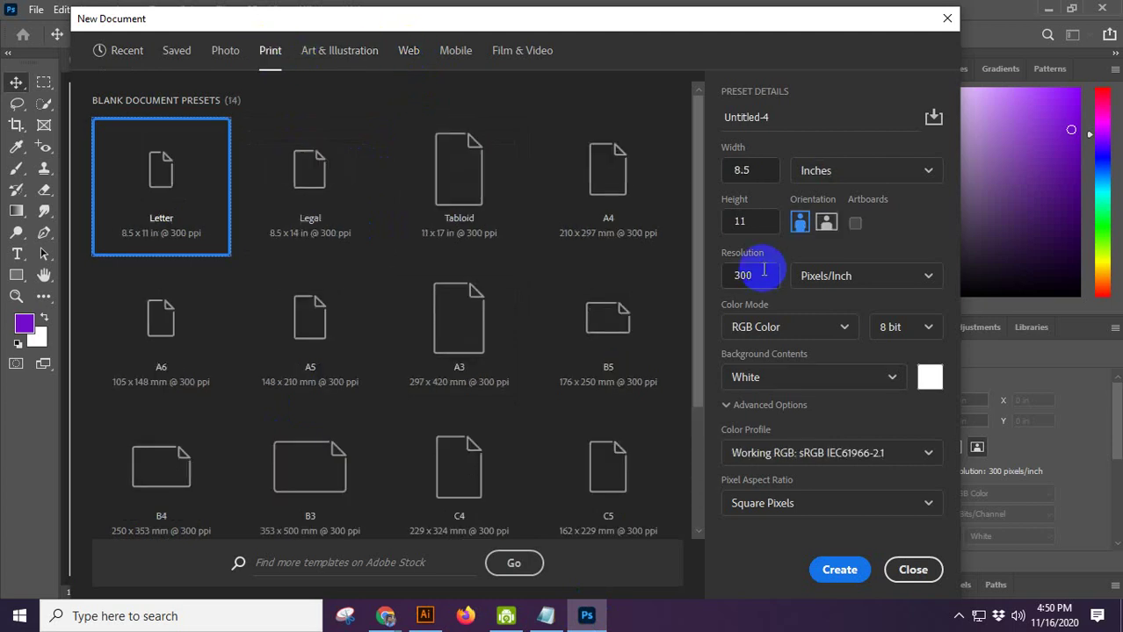
left_click_drag(757, 275, 729, 275)
left_click(275, 52)
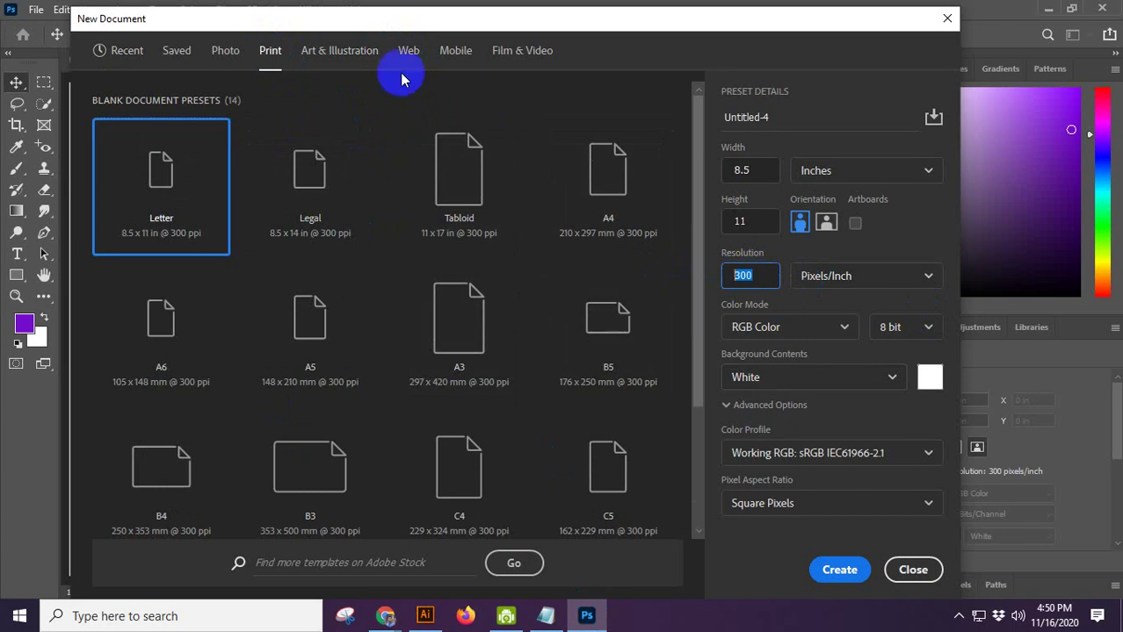
left_click(406, 55)
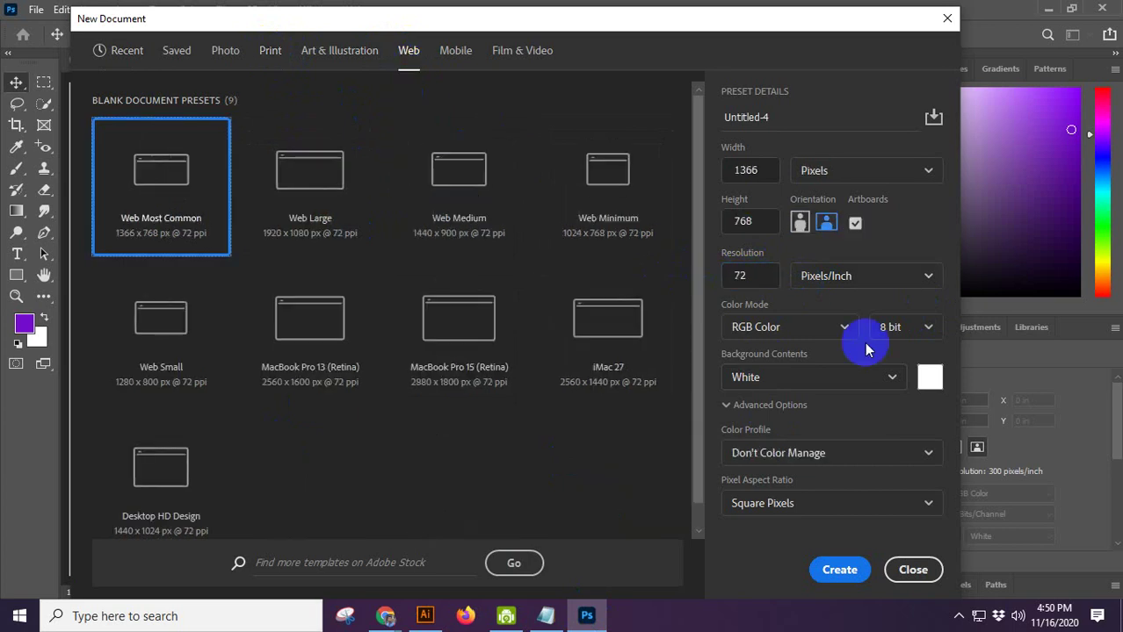
left_click_drag(752, 274, 732, 274)
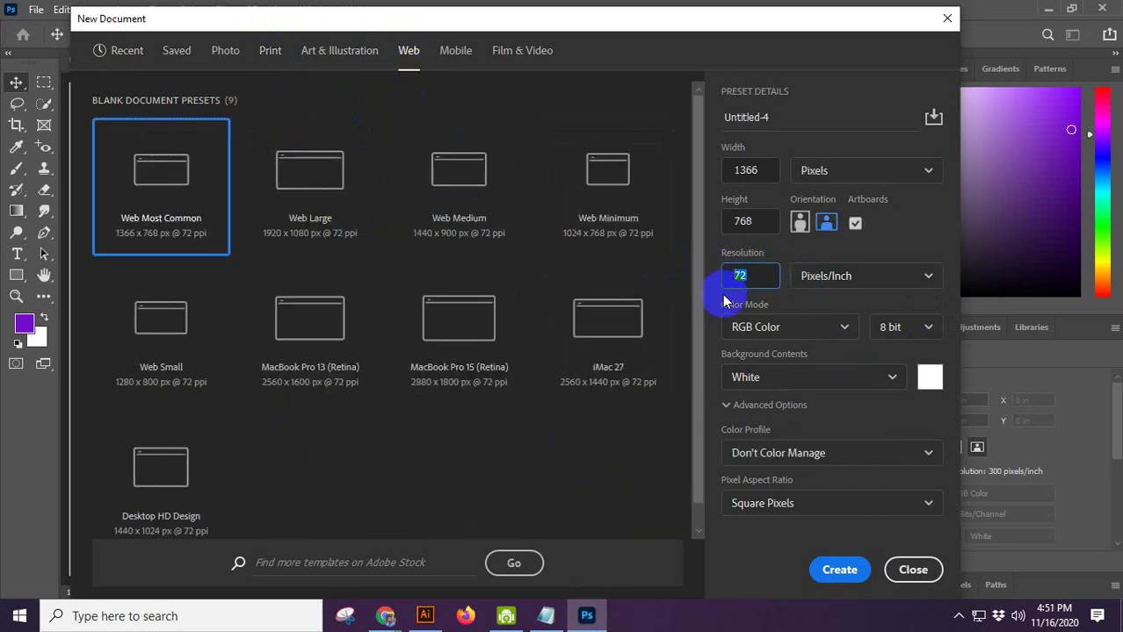
left_click(709, 272)
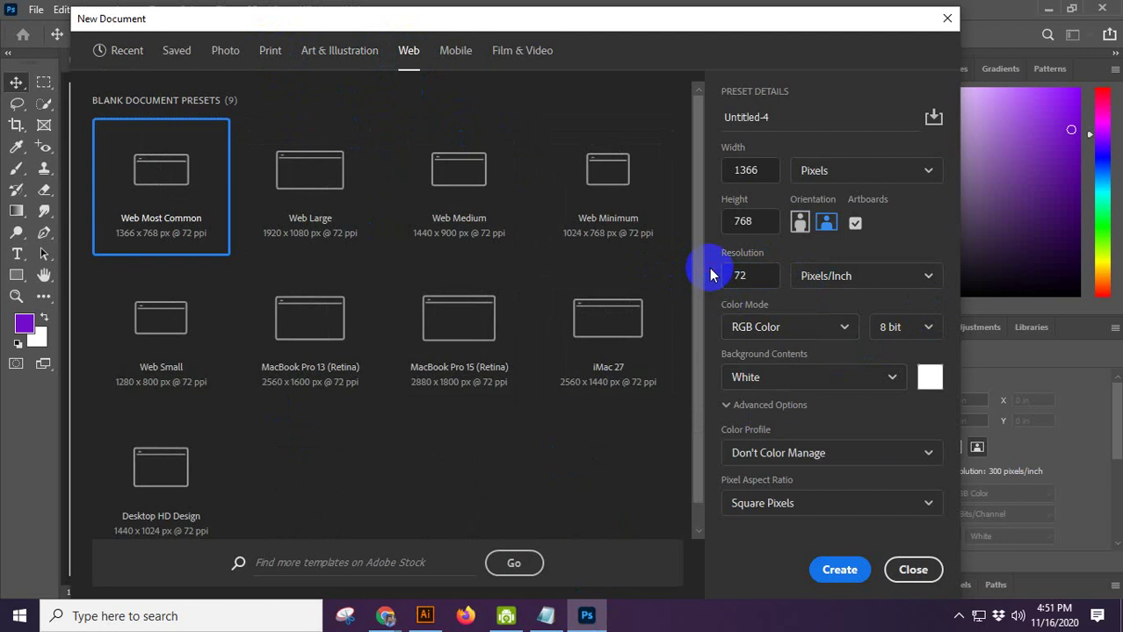
Step: Switch back to the Google Meet call and check the meeting
mouse_move(586, 619)
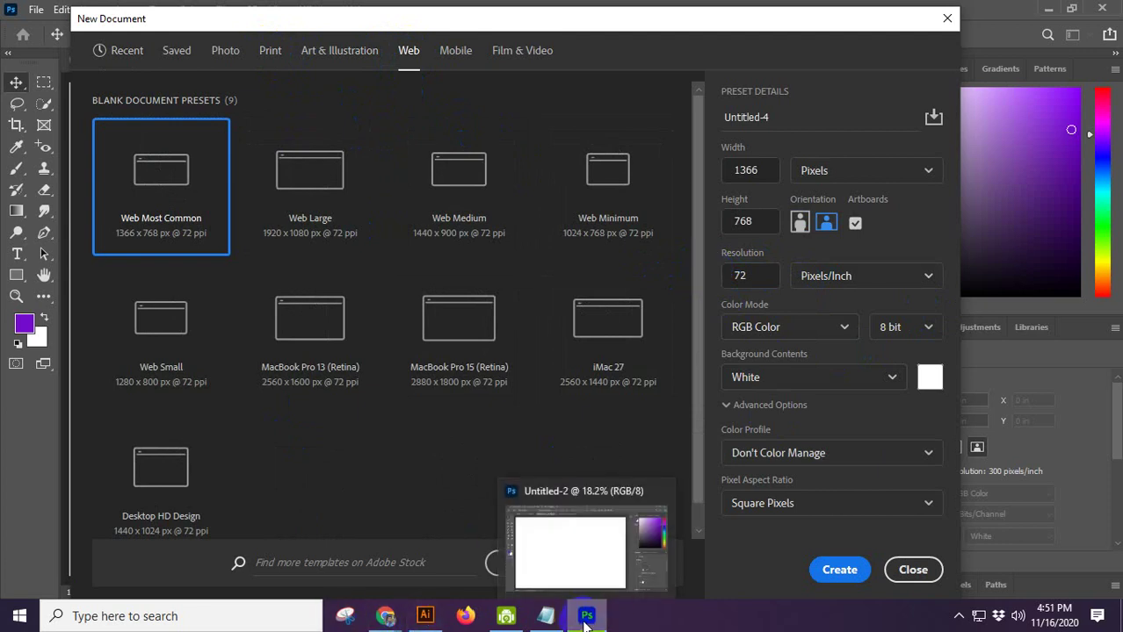
left_click(386, 619)
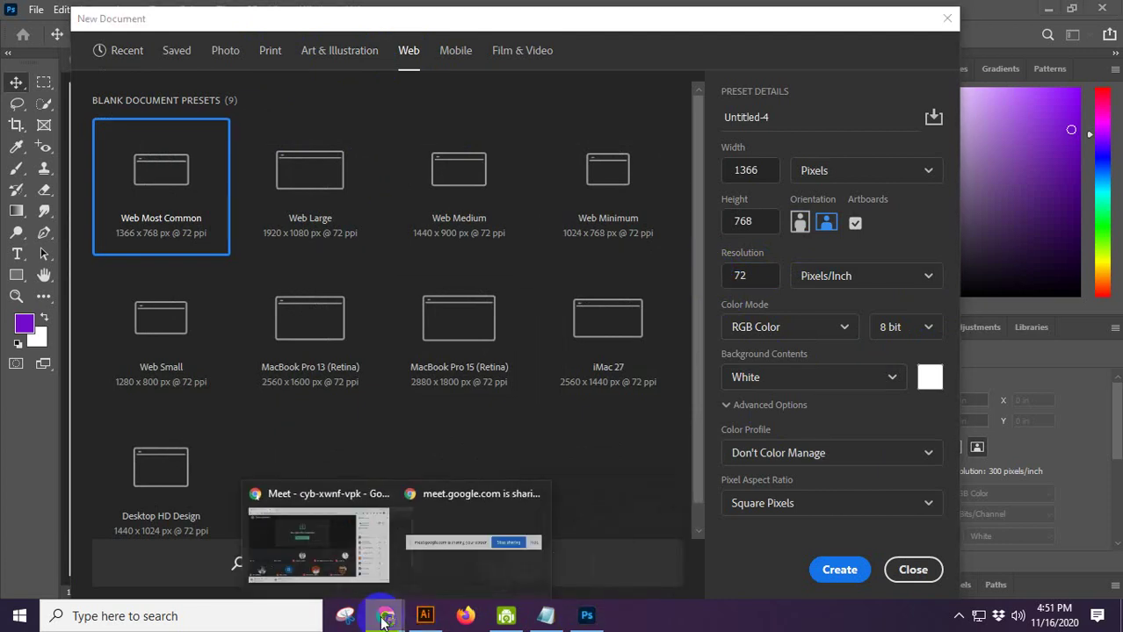
left_click(323, 560)
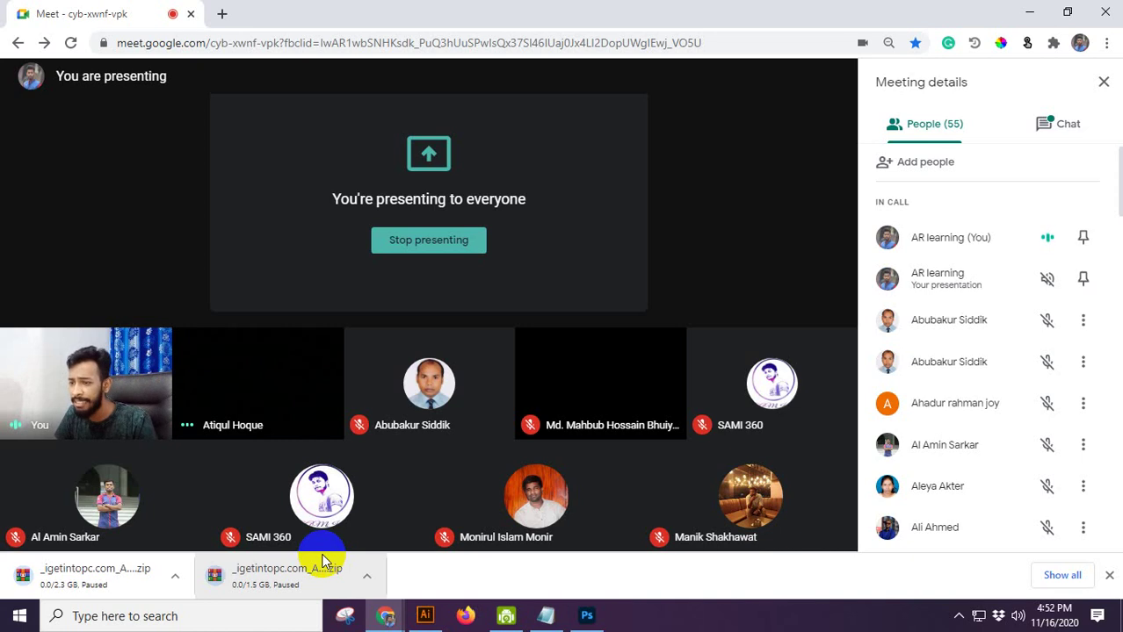
mouse_move(130, 539)
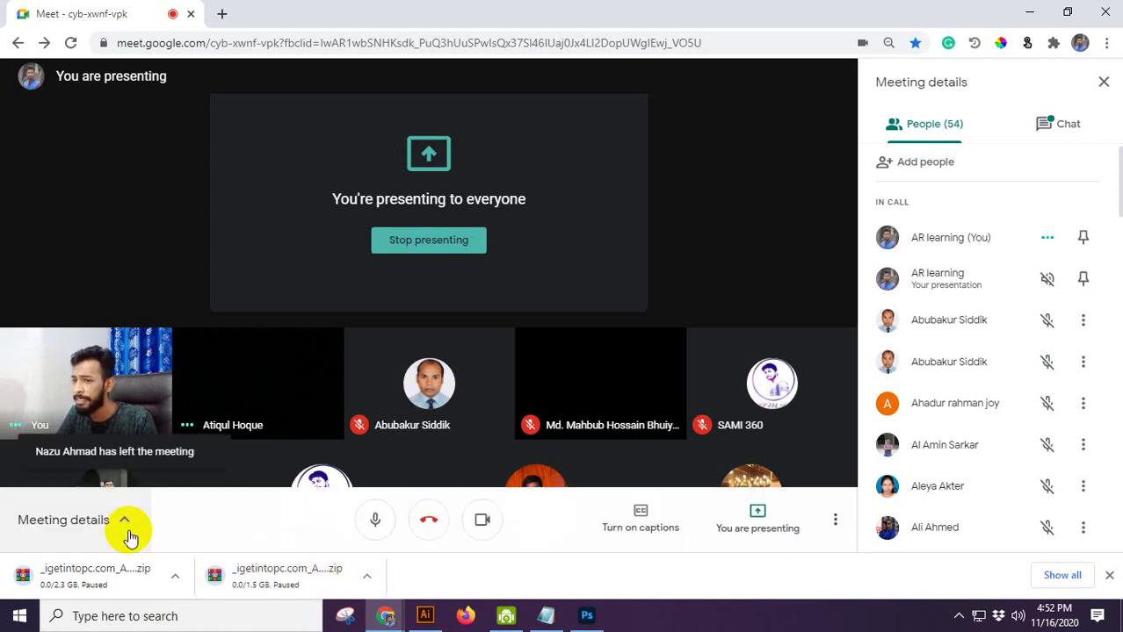
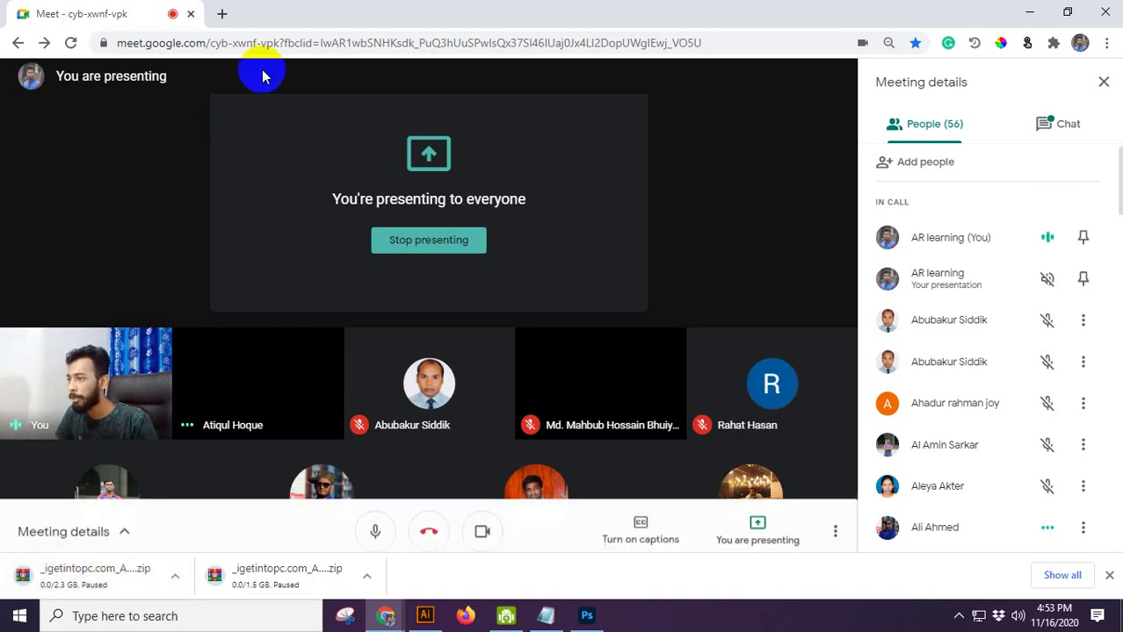
Step: Search Google for "prothom alo" in a new browser tab
left_click(222, 14)
left_click(246, 37)
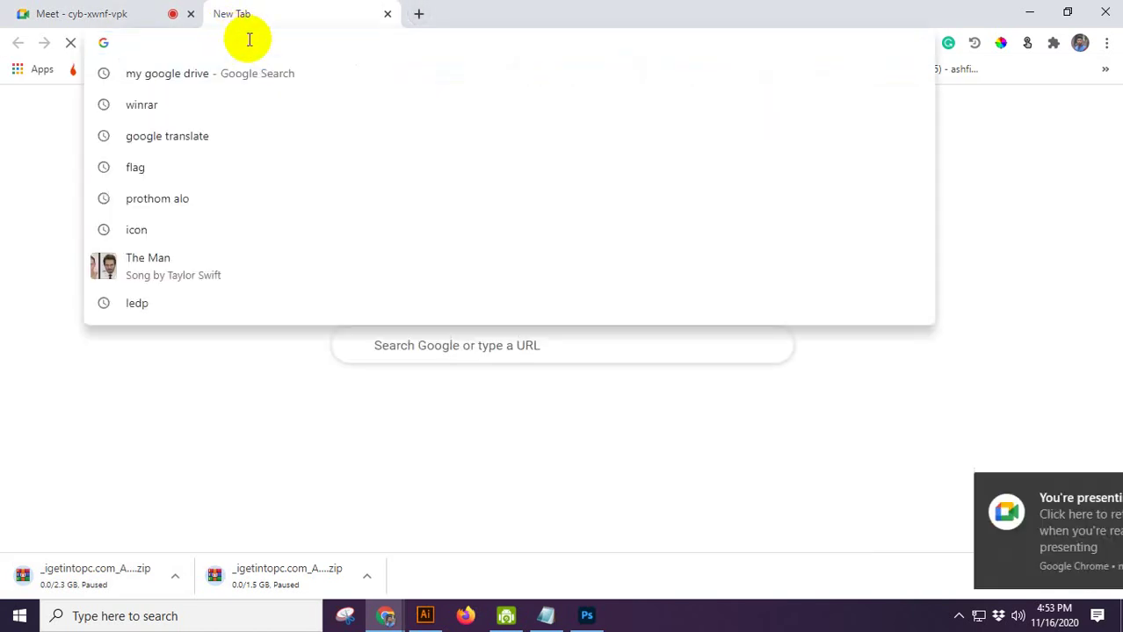
type("web")
key("BackSpace")
key("BackSpace")
key("BackSpace")
key("BackSpace")
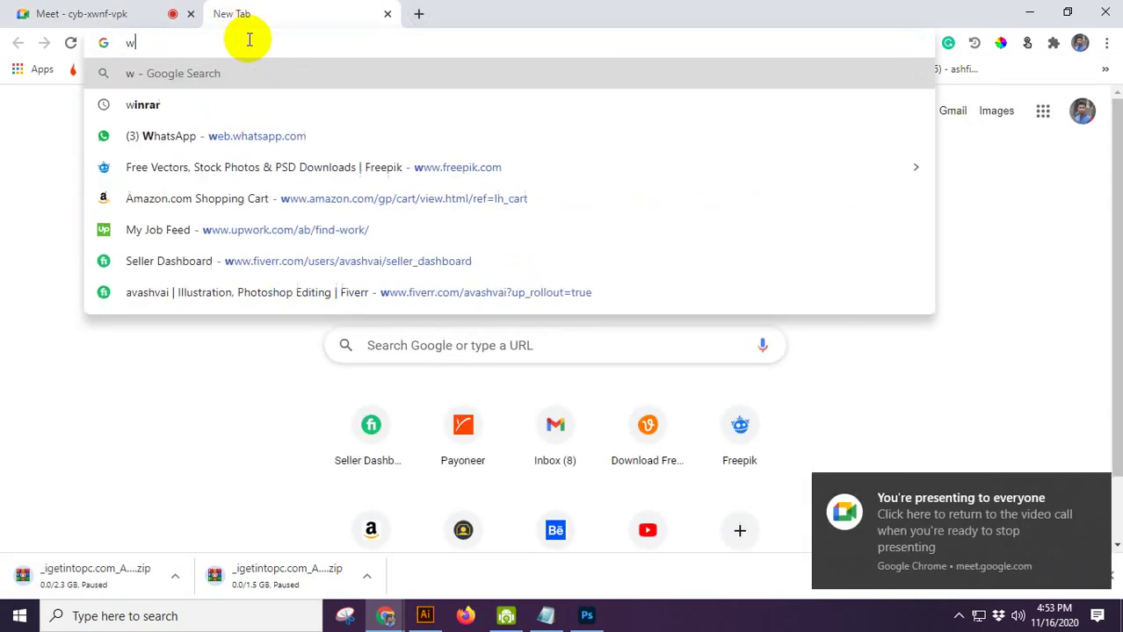
type("prthom")
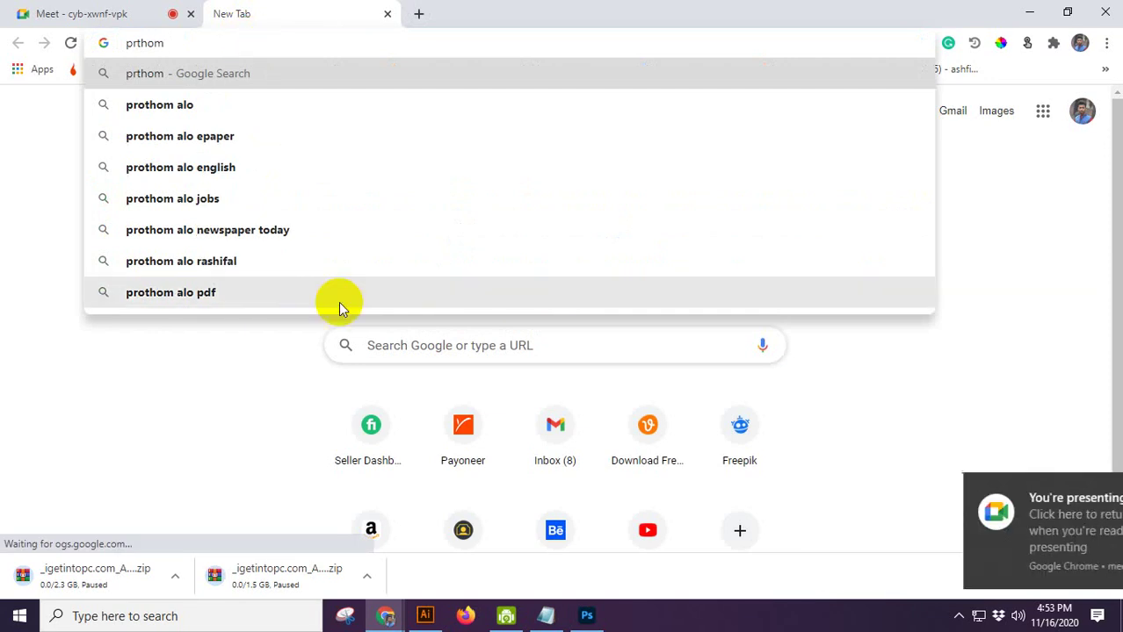
left_click(216, 105)
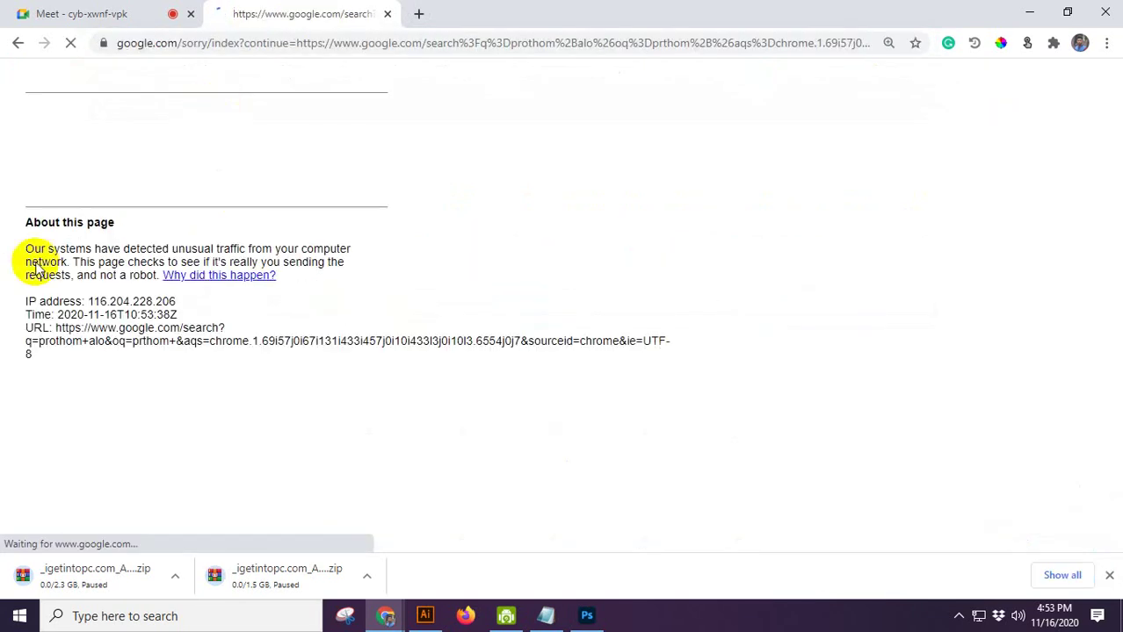
Step: Start the reCAPTCHA robot check and submit the image squares that contain the traffic light
left_click(54, 167)
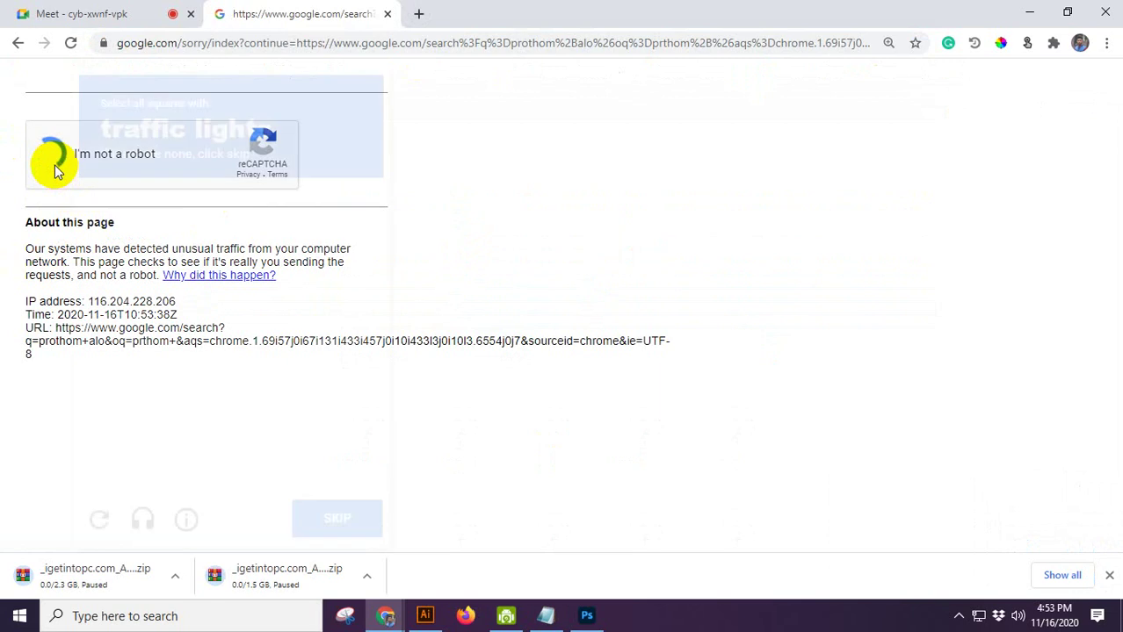
left_click(197, 233)
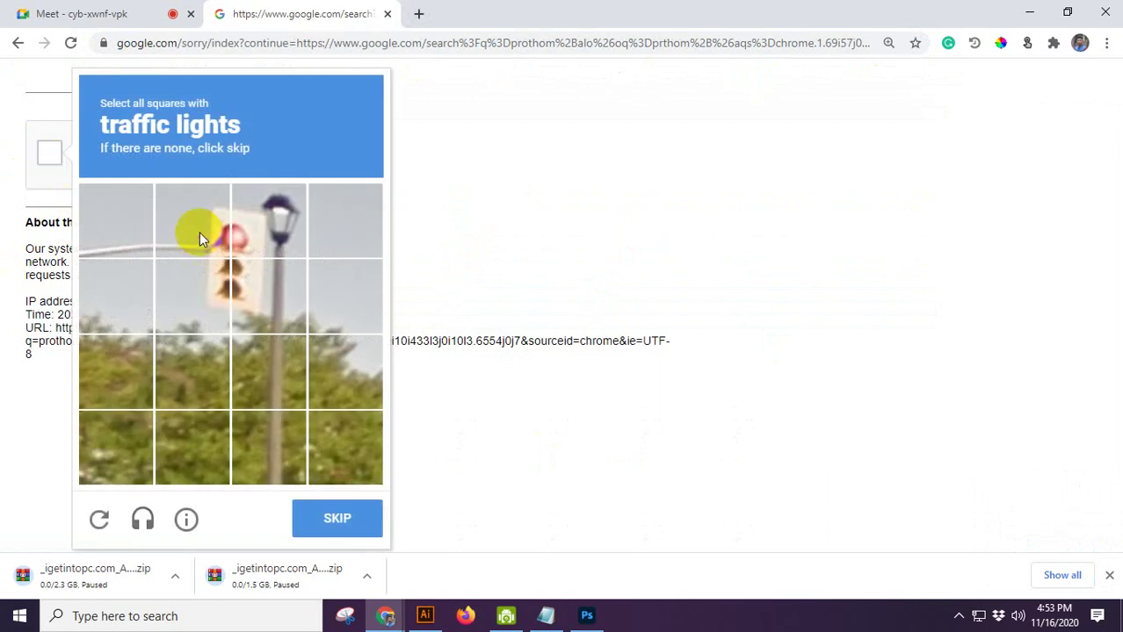
left_click(192, 297)
left_click(253, 293)
left_click(268, 221)
left_click(337, 520)
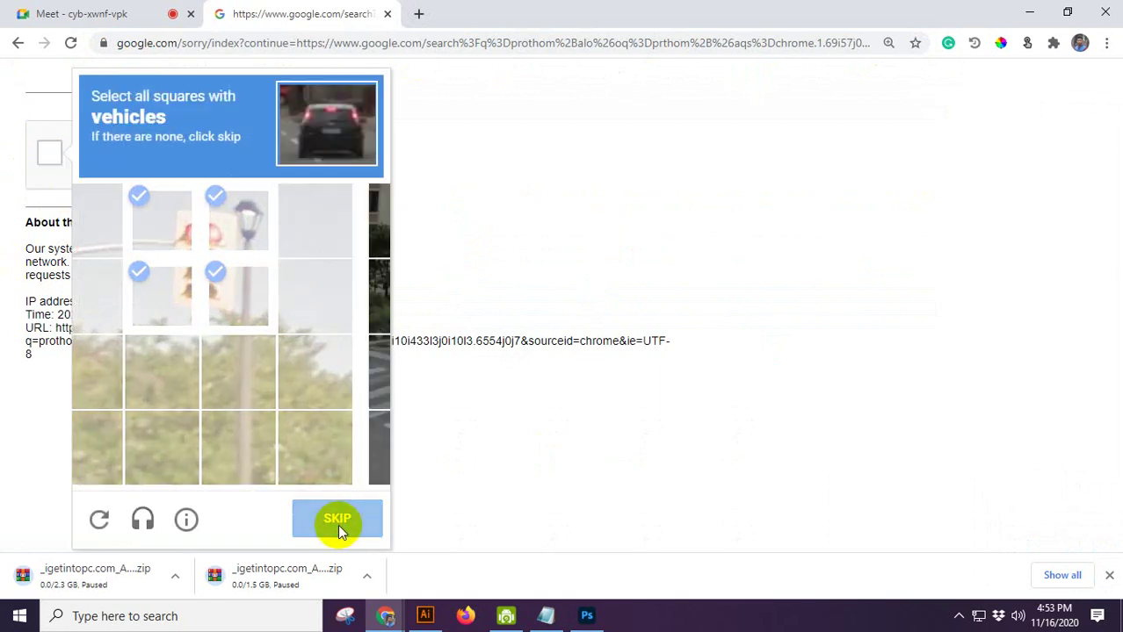
Step: Select all reCAPTCHA squares containing vehicles and verify them to reach the search results
left_click(210, 327)
left_click(201, 355)
left_click(264, 361)
left_click(272, 309)
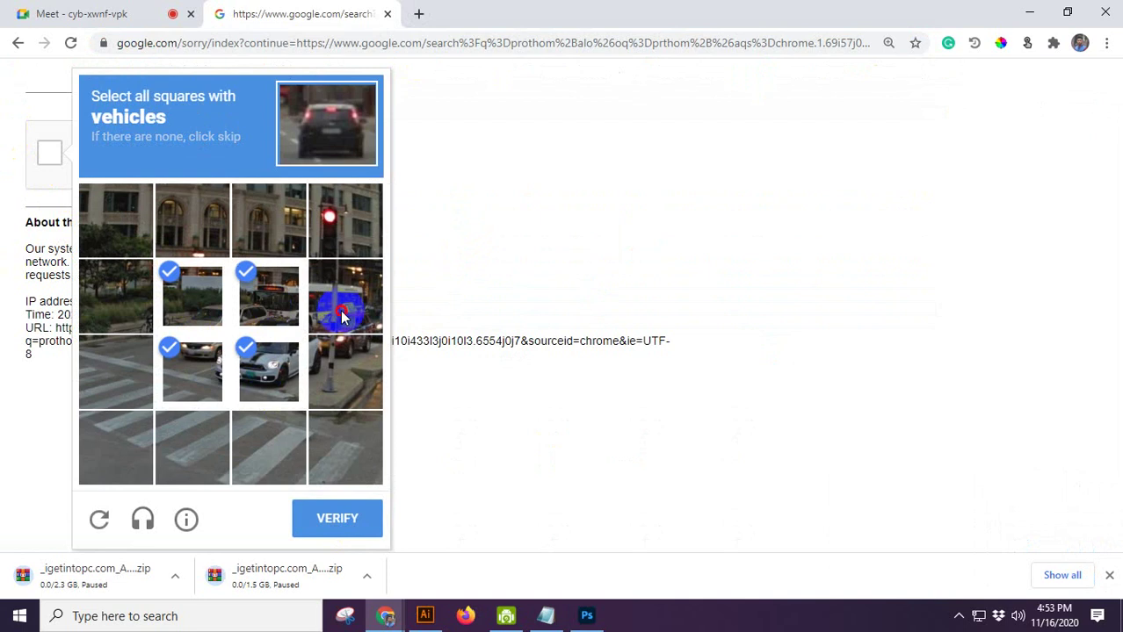
left_click(342, 311)
left_click(354, 395)
left_click(332, 521)
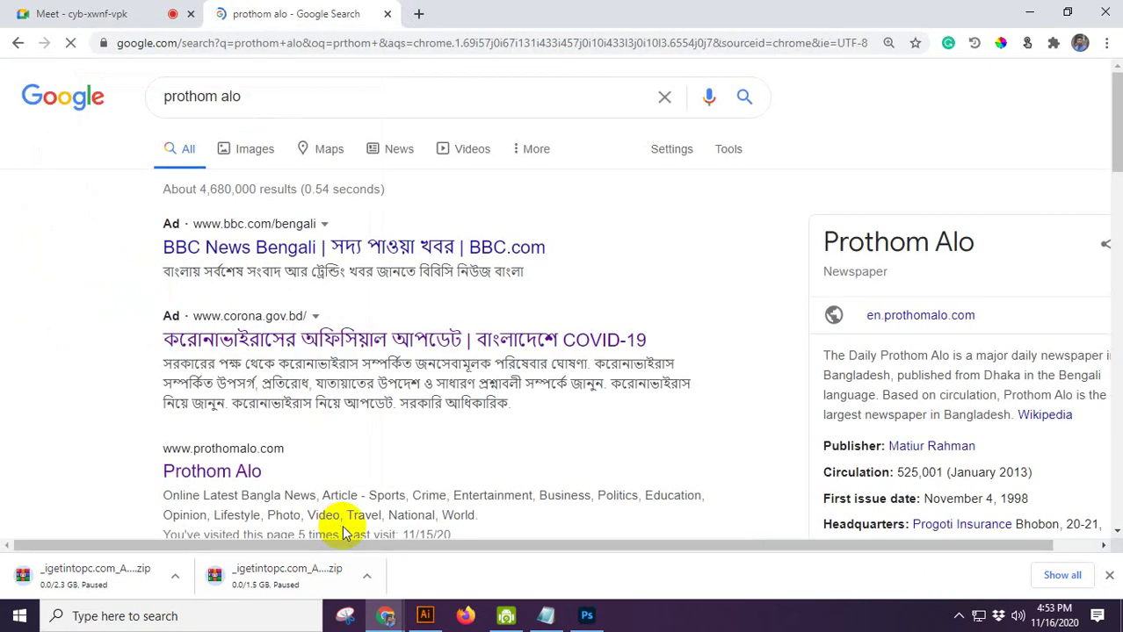
Step: Open the Prothom Alo website from the search results and close the extra tab opened by its full-page advertisement
scroll(290, 387, "down", 1)
left_click(238, 389)
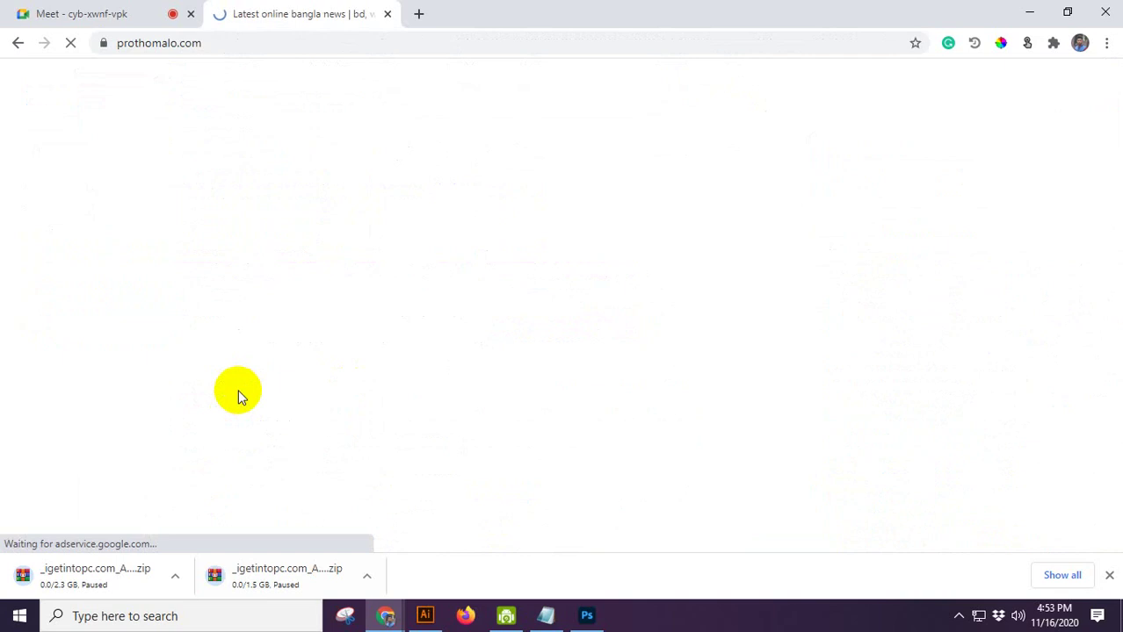
scroll(448, 349, "down", 2)
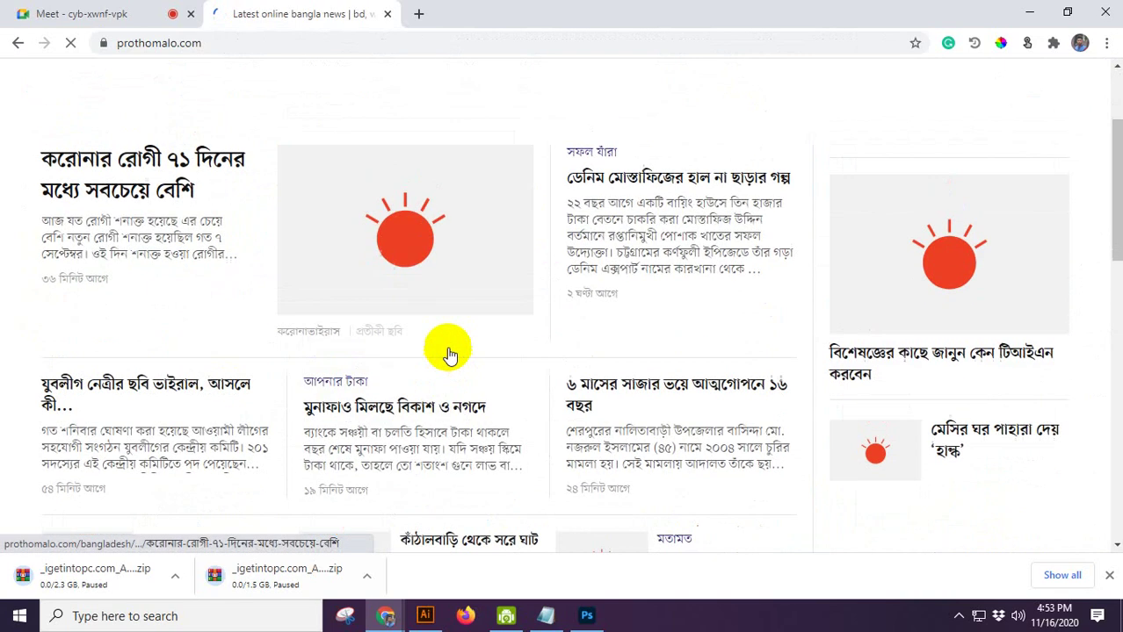
scroll(448, 349, "up", 2)
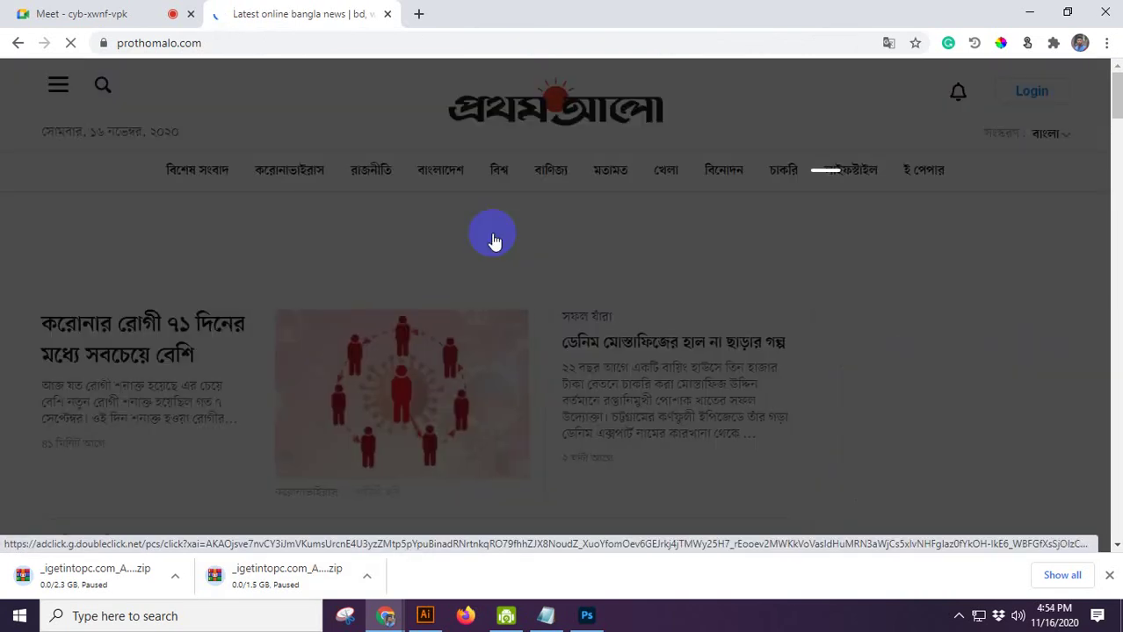
left_click(663, 230)
left_click(293, 13)
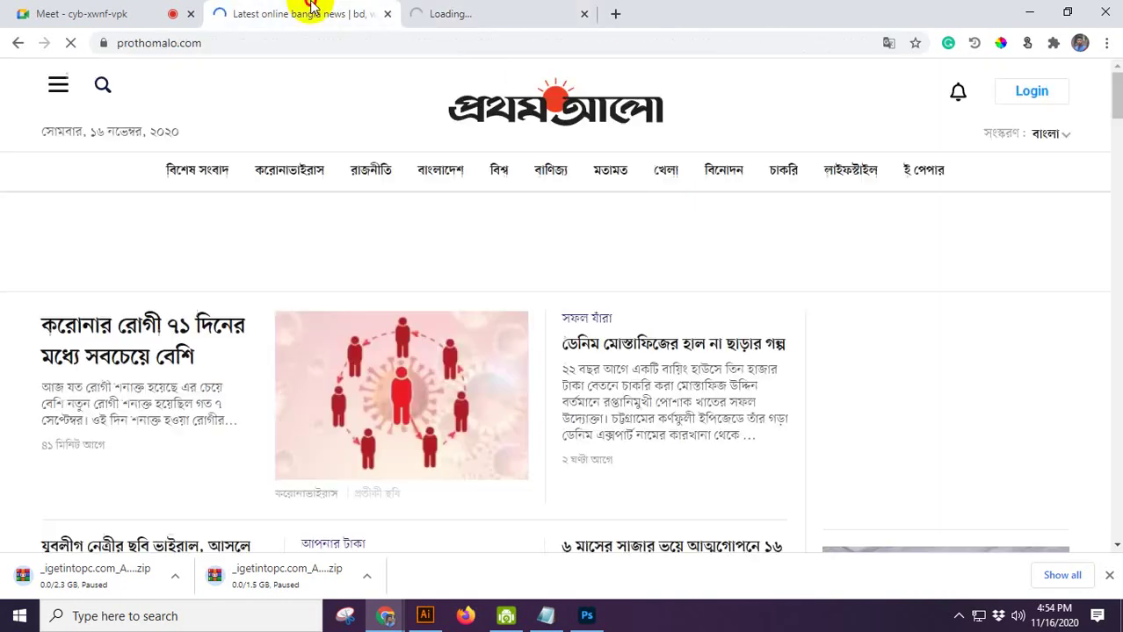
left_click(584, 13)
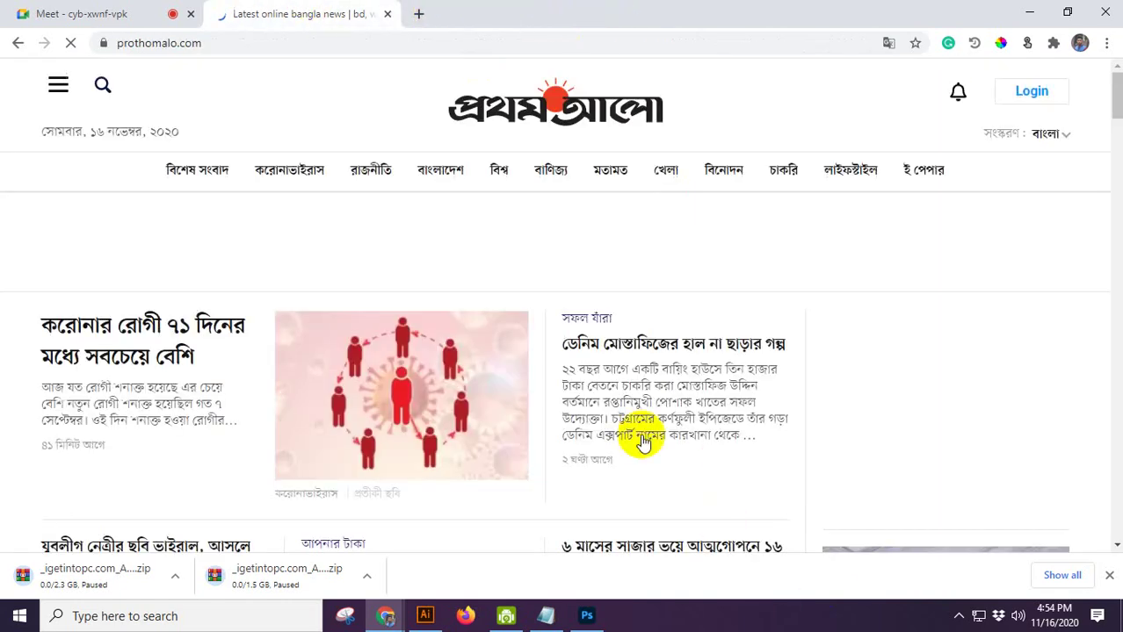
Step: Examine the banner advertisements around the lead stories on the Prothom Alo home page
scroll(614, 314, "down", 4)
scroll(571, 415, "up", 4)
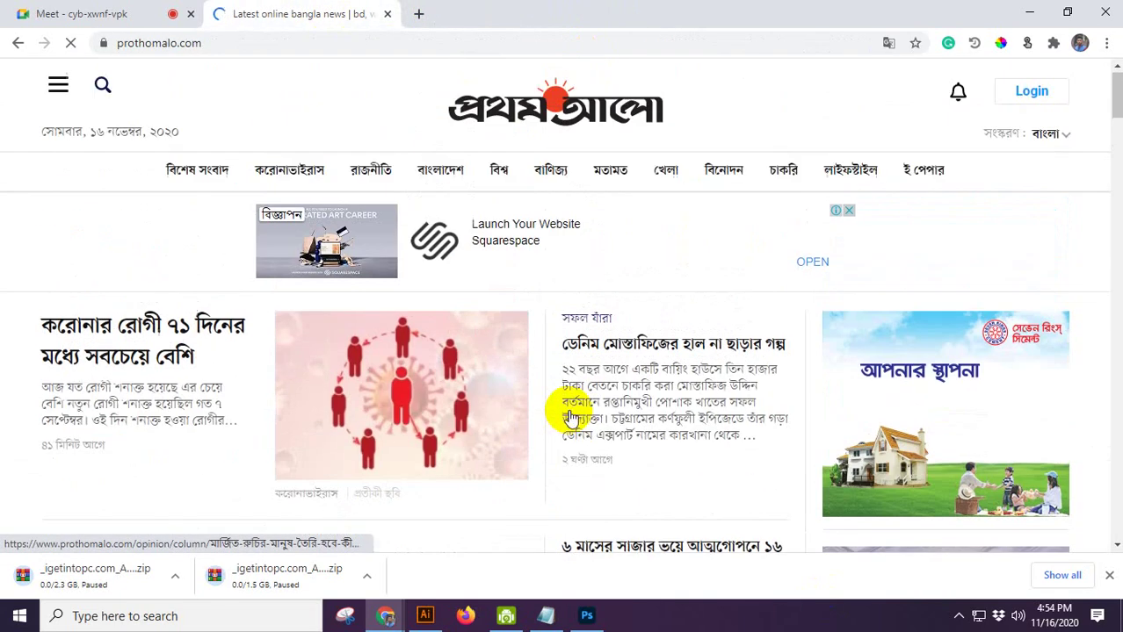
scroll(732, 269, "down", 5)
scroll(732, 269, "up", 5)
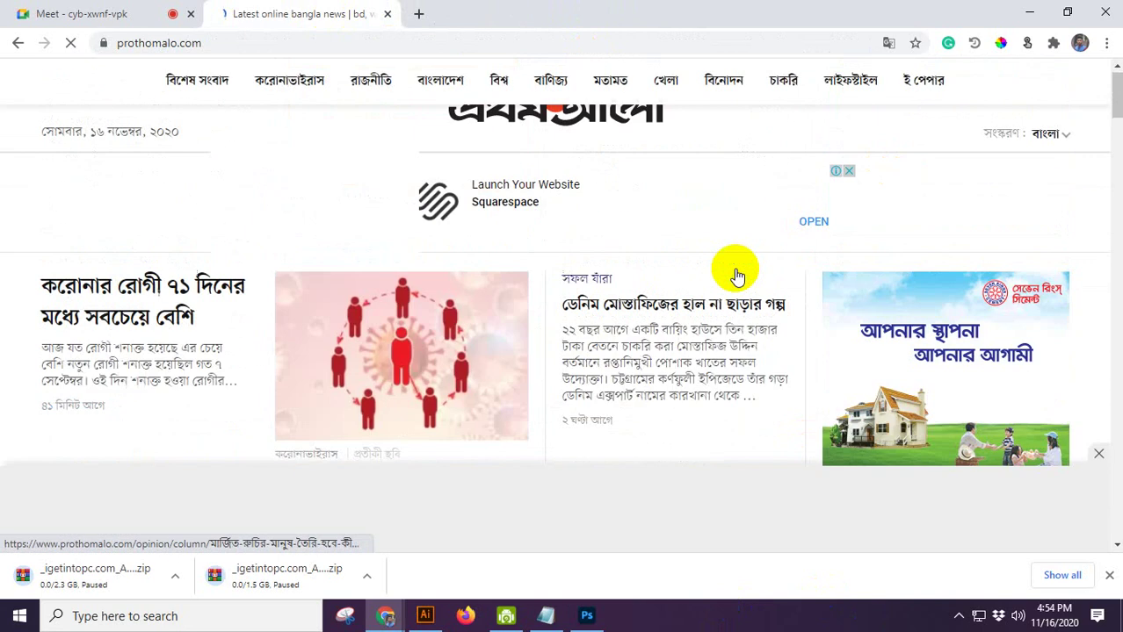
scroll(922, 300, "down", 5)
scroll(933, 285, "up", 2)
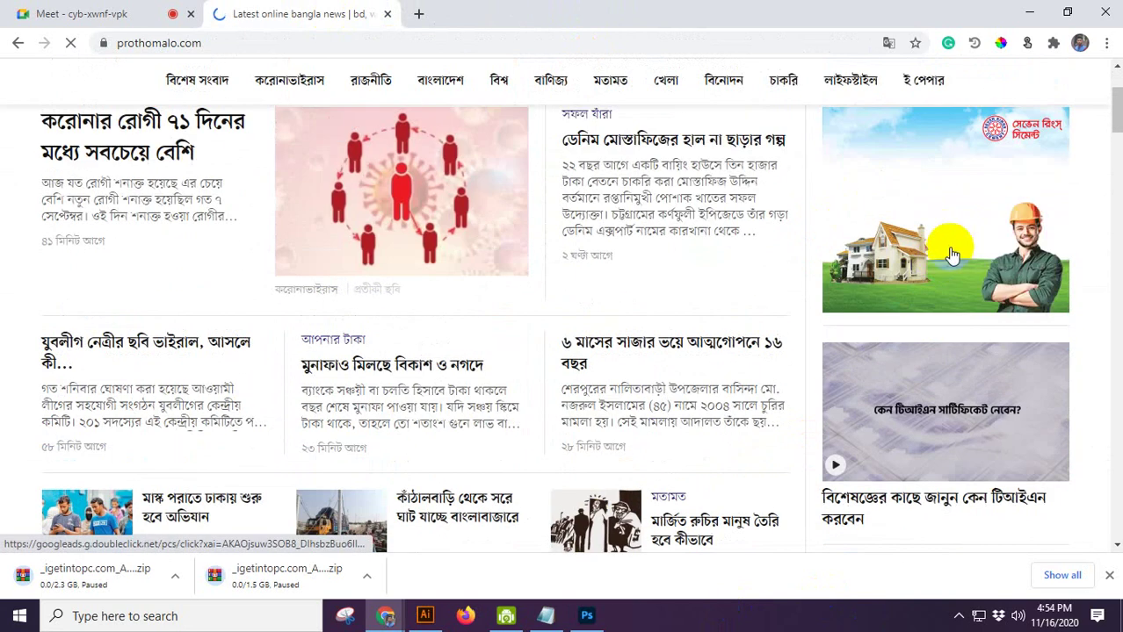
scroll(958, 254, "up", 3)
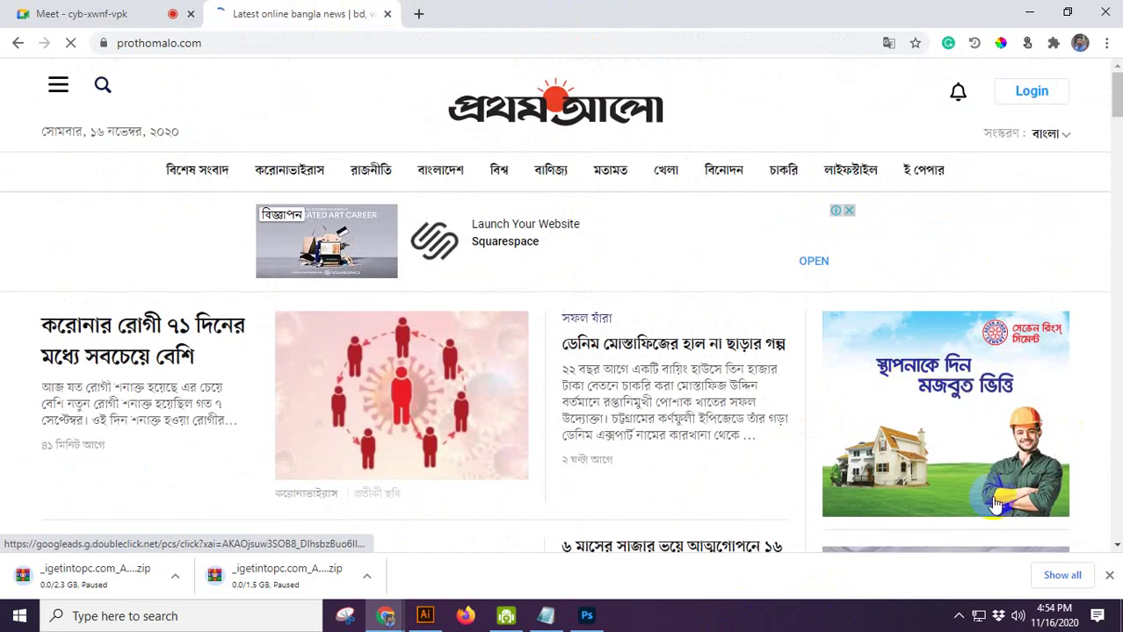
scroll(940, 378, "down", 2)
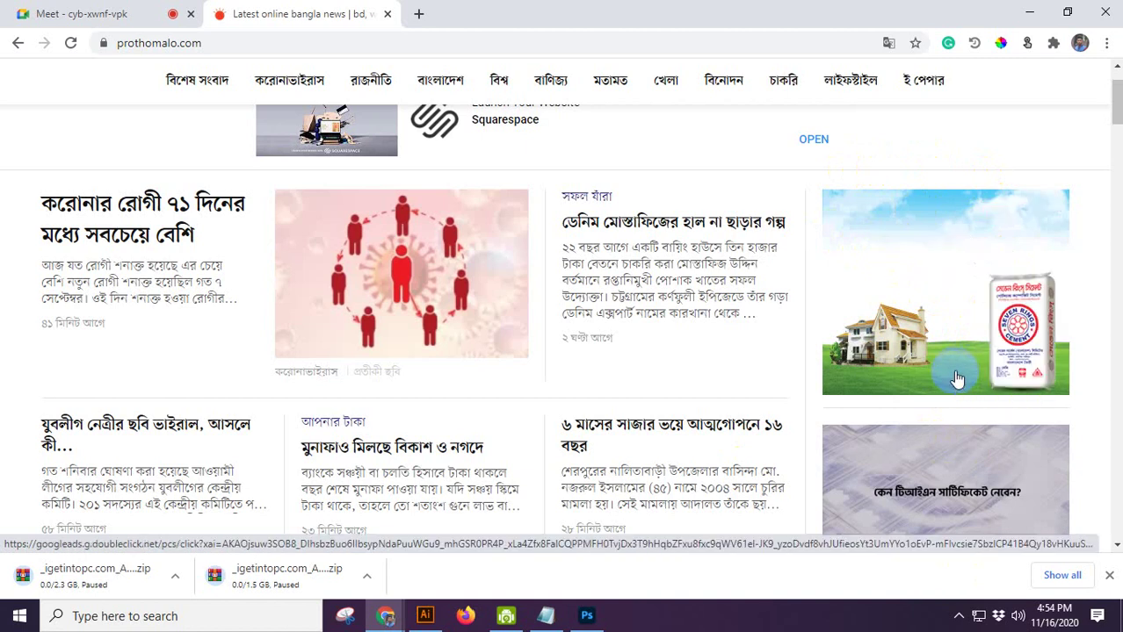
Step: Examine the advertisements and news images further down the Prothom Alo home page, and decline its news alerts
scroll(932, 328, "down", 7)
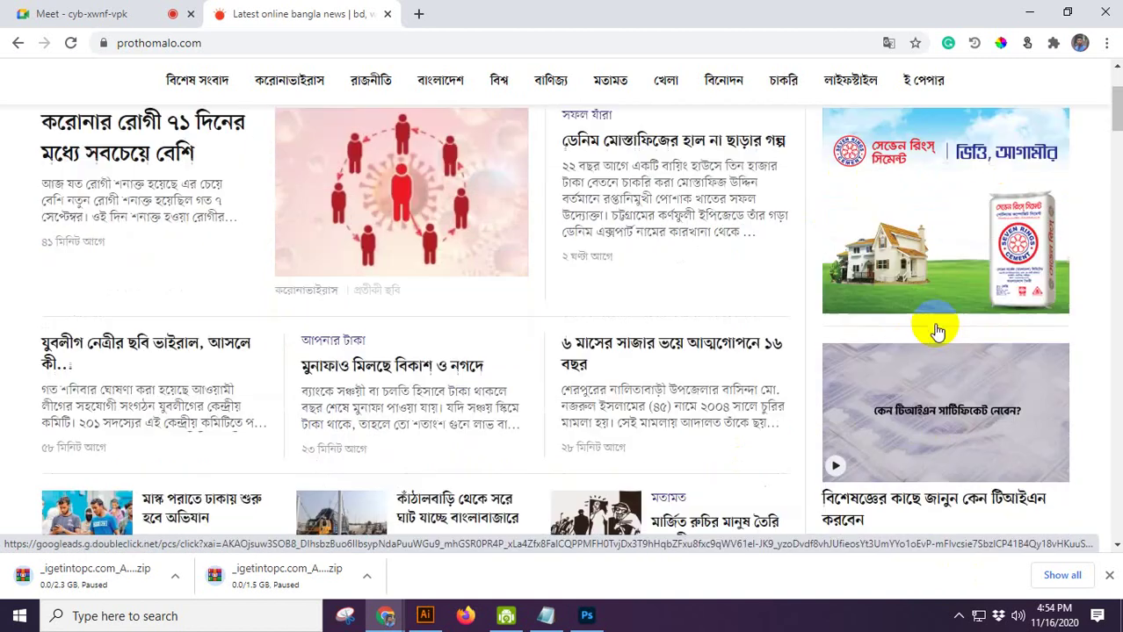
scroll(937, 392, "down", 1)
scroll(802, 296, "up", 5)
scroll(952, 431, "down", 1)
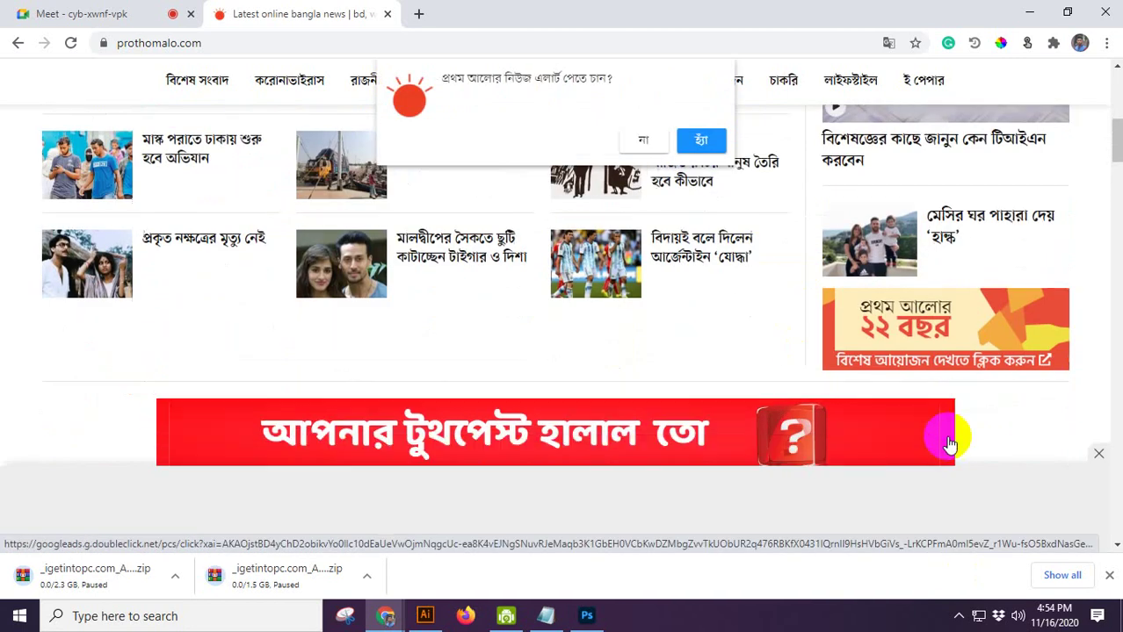
scroll(954, 224, "up", 4)
scroll(951, 268, "down", 3)
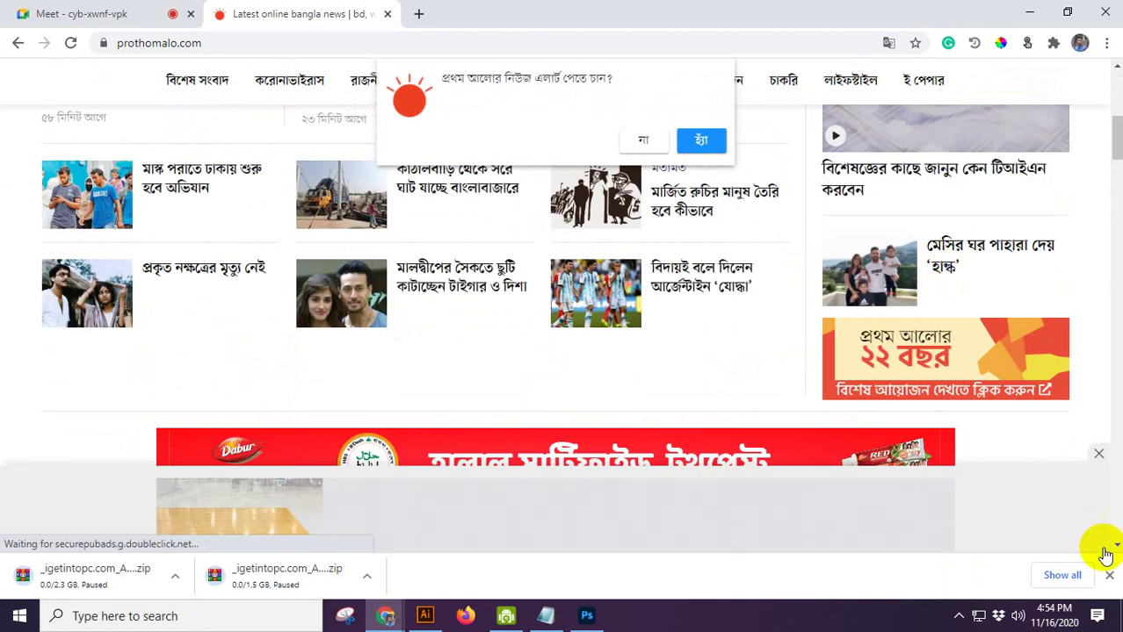
scroll(782, 264, "down", 6)
scroll(777, 264, "down", 10)
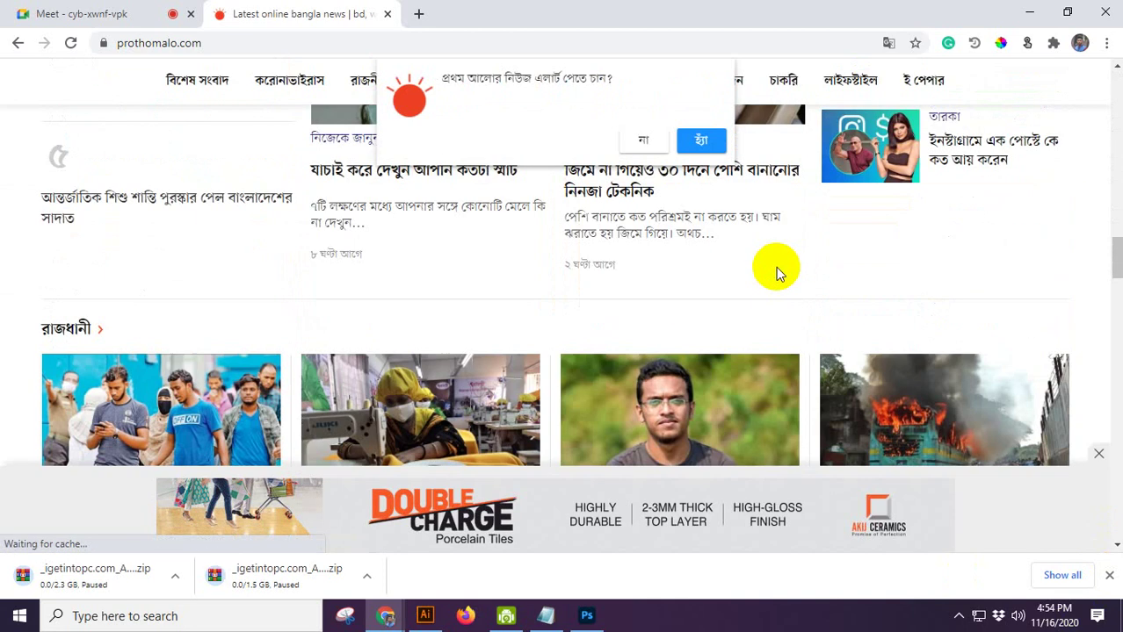
scroll(776, 268, "down", 5)
scroll(776, 270, "up", 10)
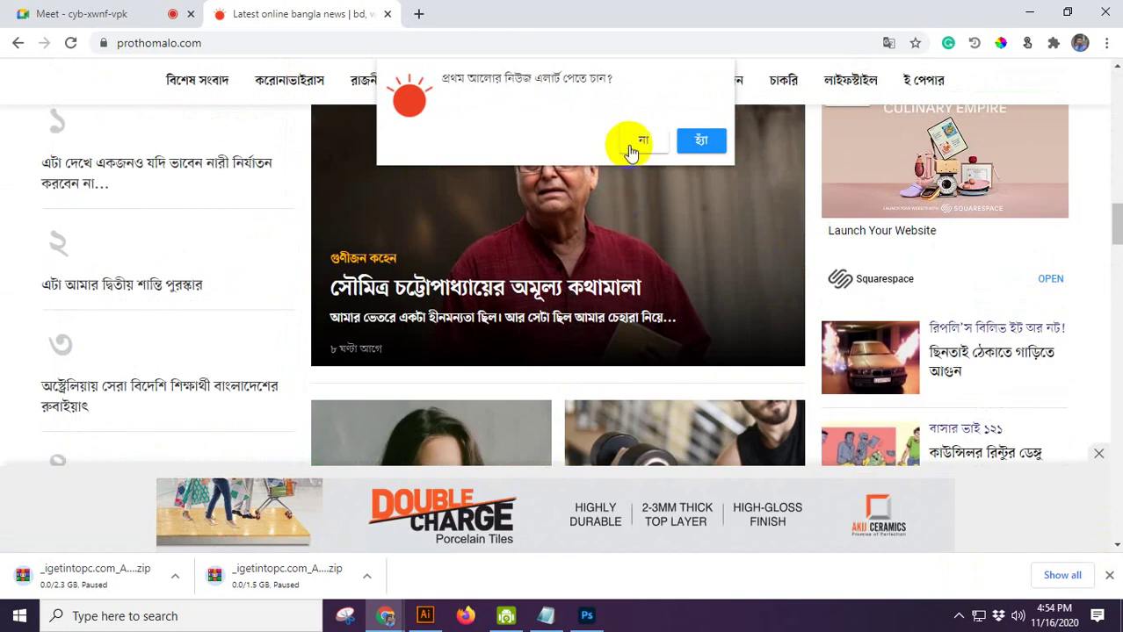
left_click(629, 146)
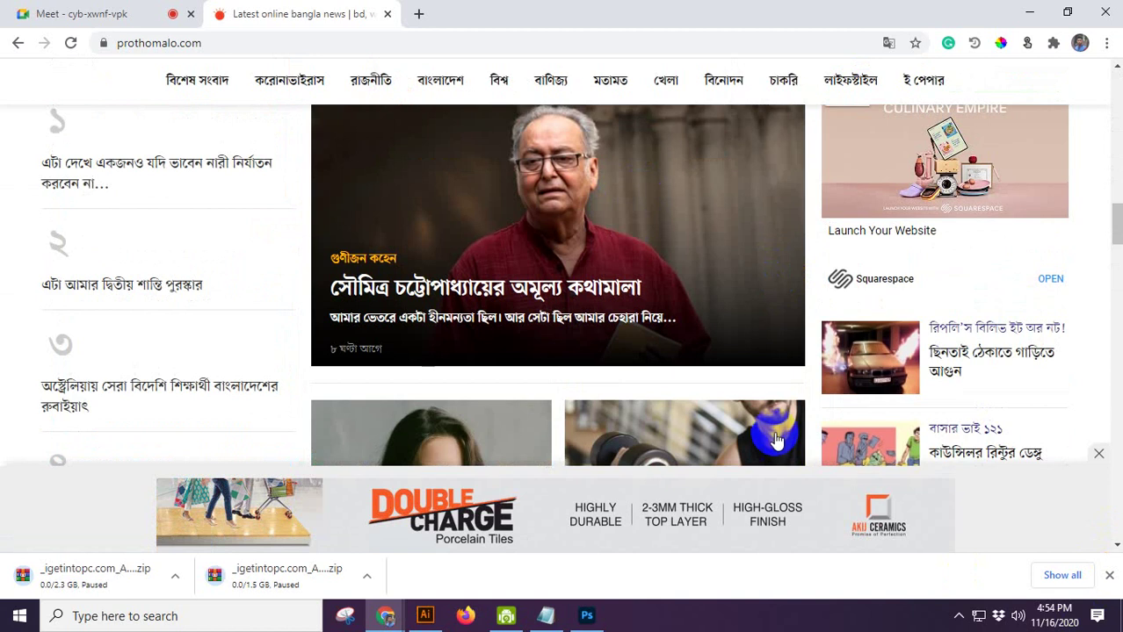
Step: Close the Prothom Alo tab to return to the Google Meet call and dismiss the presenting notification
left_click(150, 10)
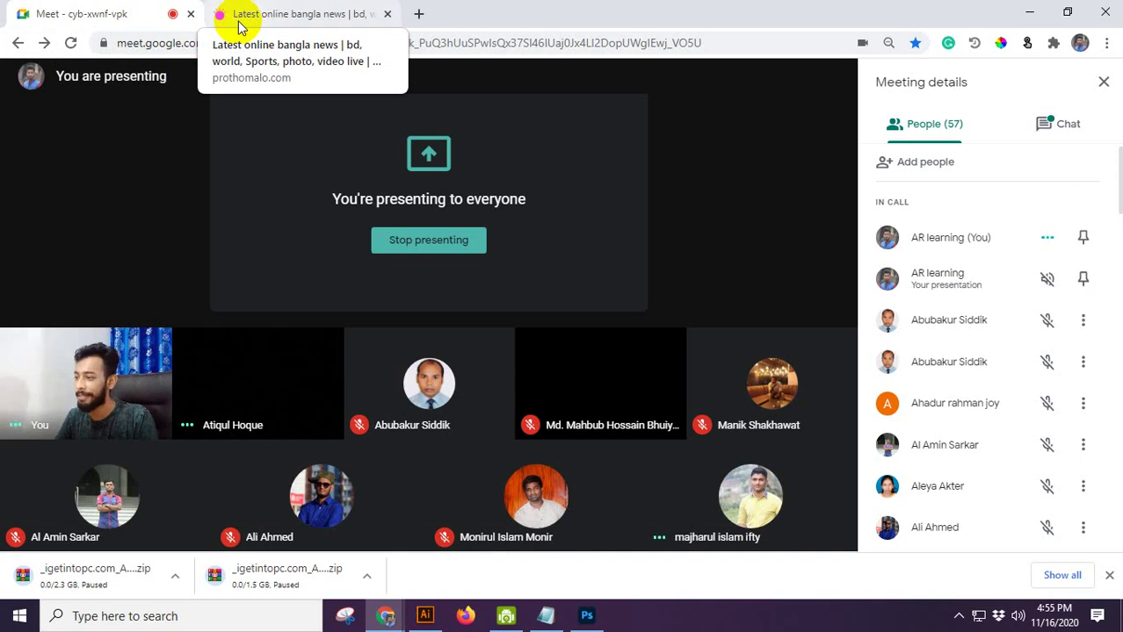
left_click(310, 16)
left_click(389, 16)
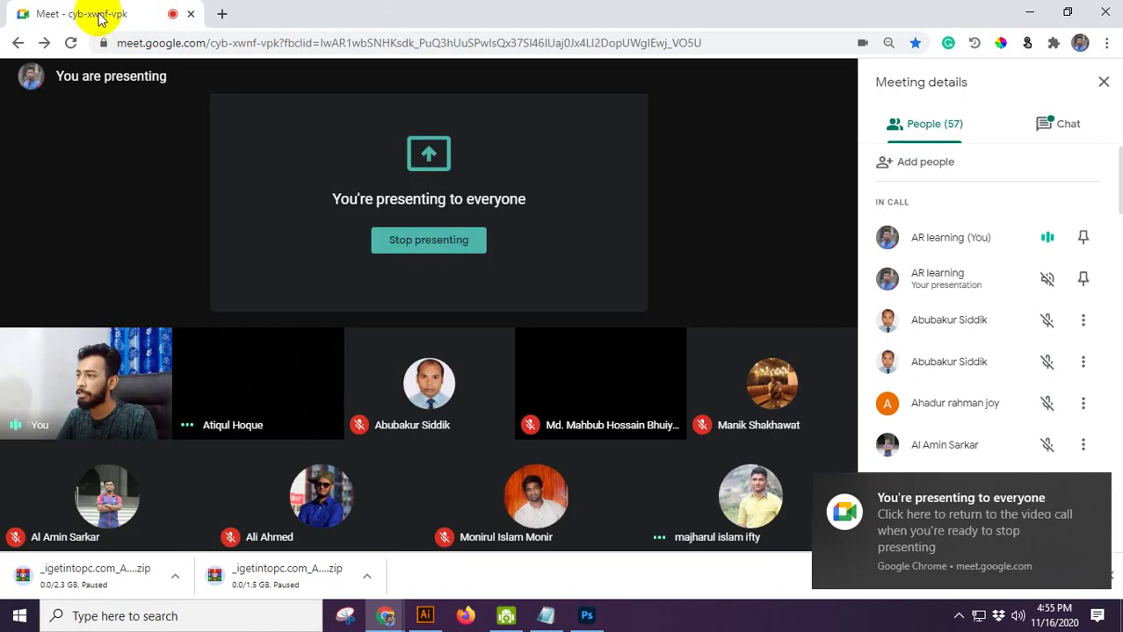
left_click(1098, 493)
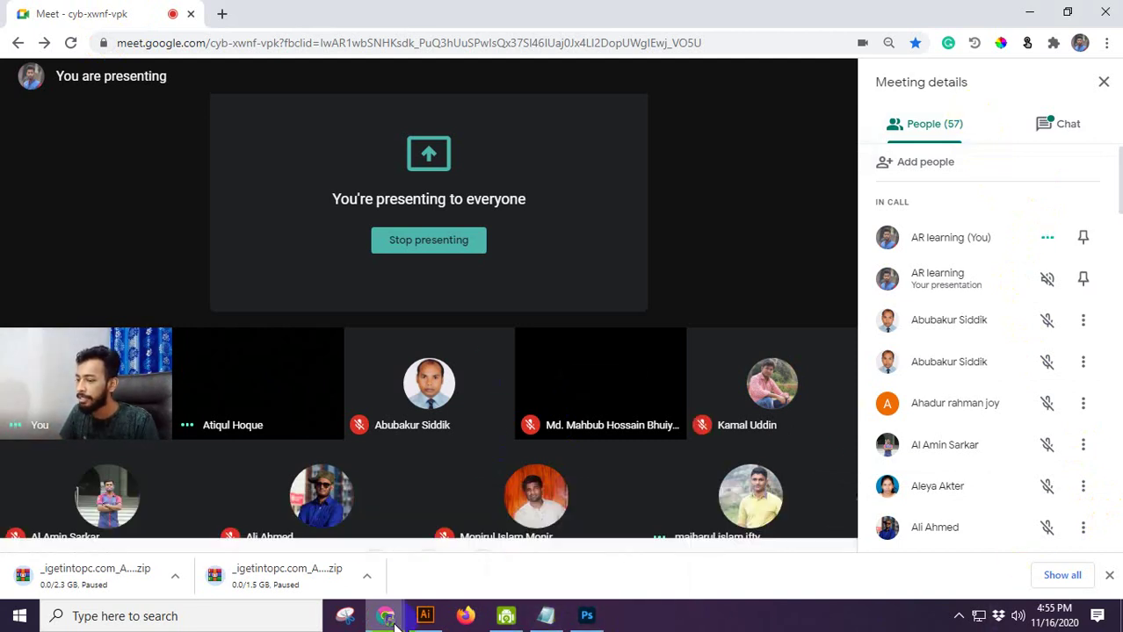
Step: Switch to Illustrator and close it
left_click(424, 616)
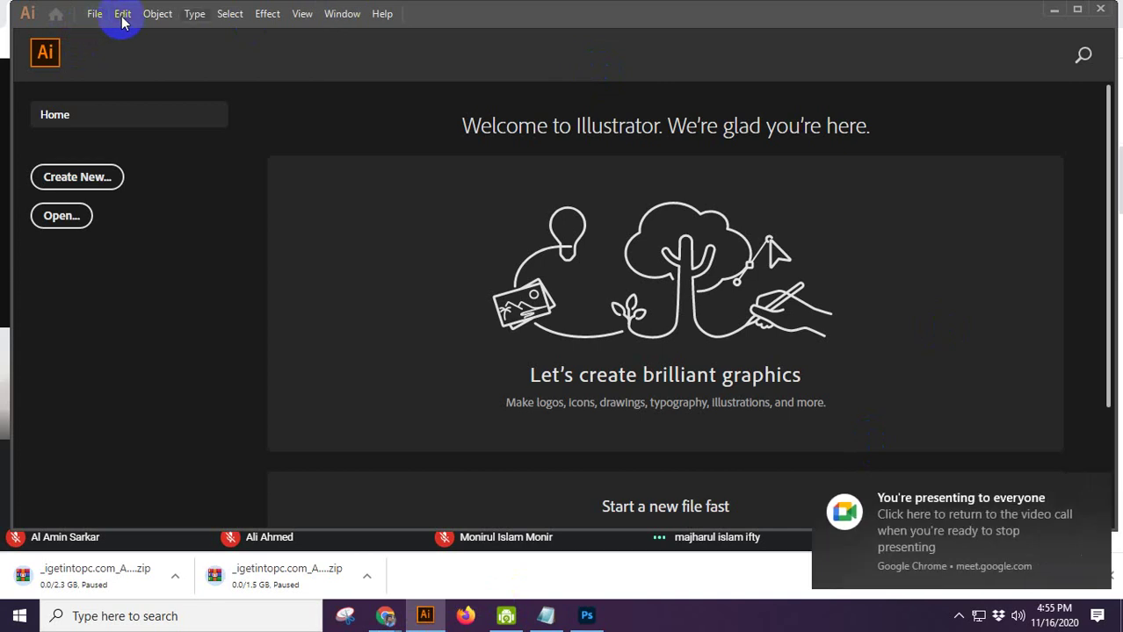
left_click(1102, 11)
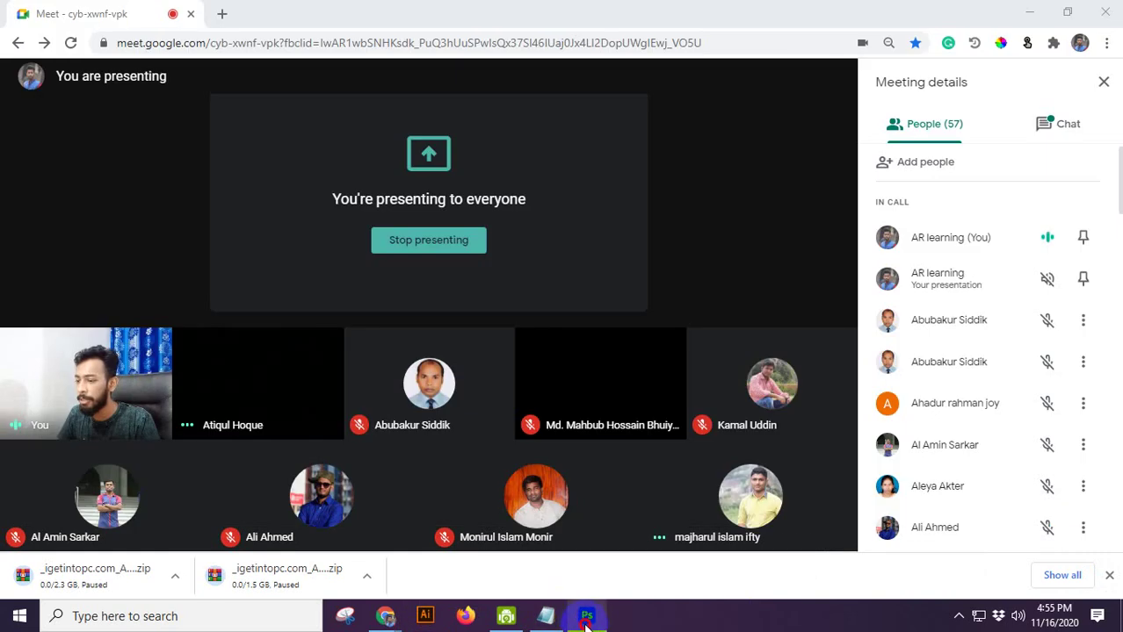
Step: Switch to Photoshop and point out the resolution of the Print Letter preset in the new document settings
left_click(587, 616)
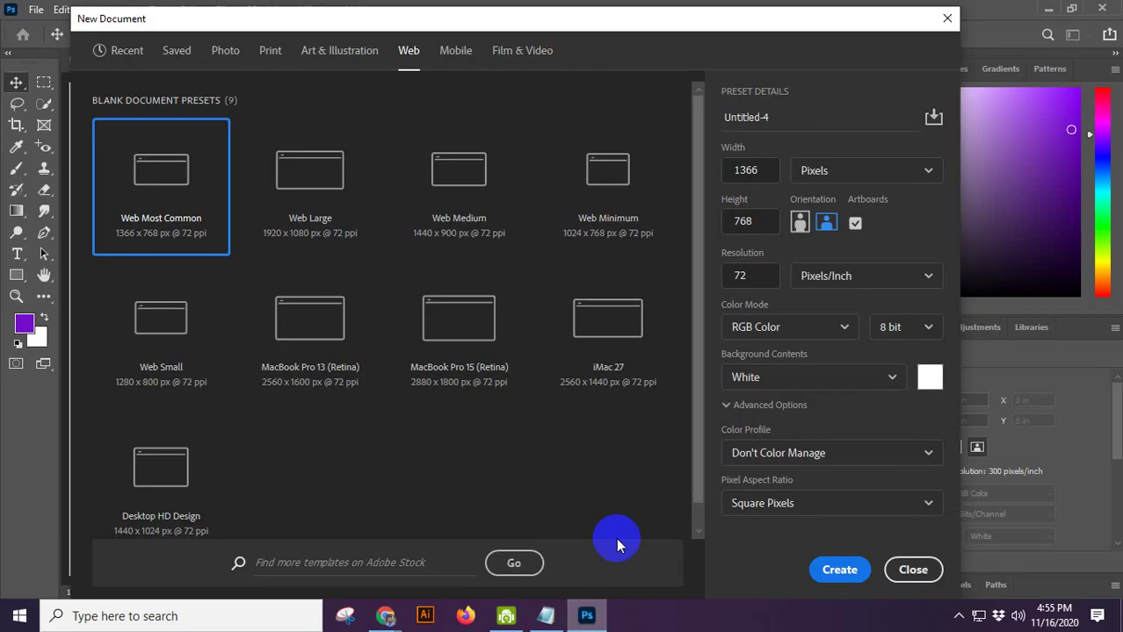
left_click(268, 50)
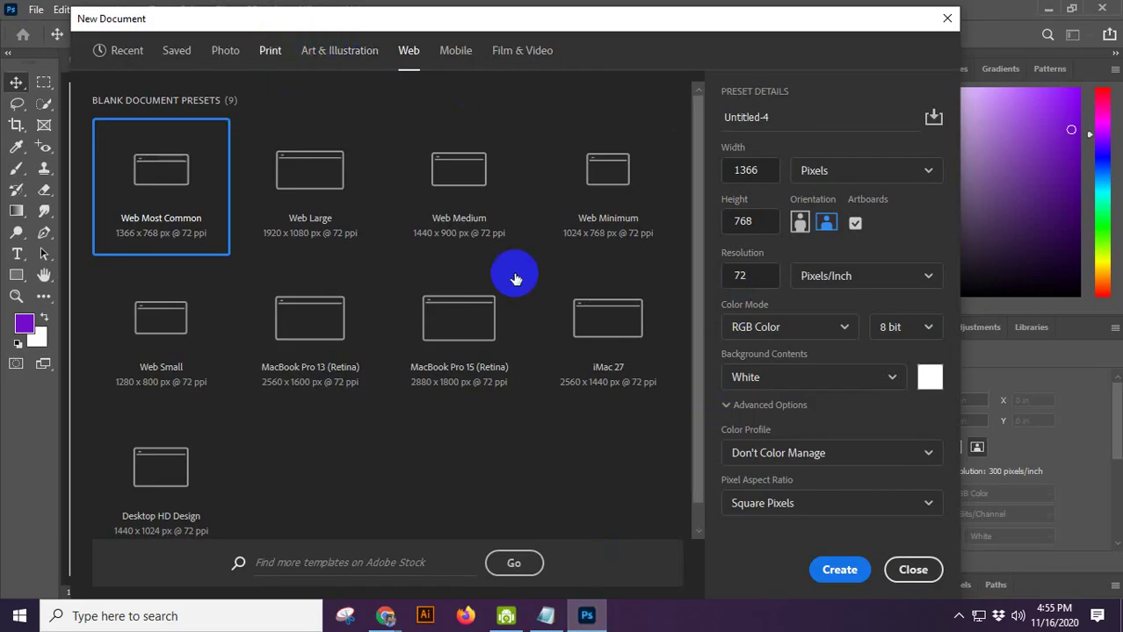
left_click(762, 276)
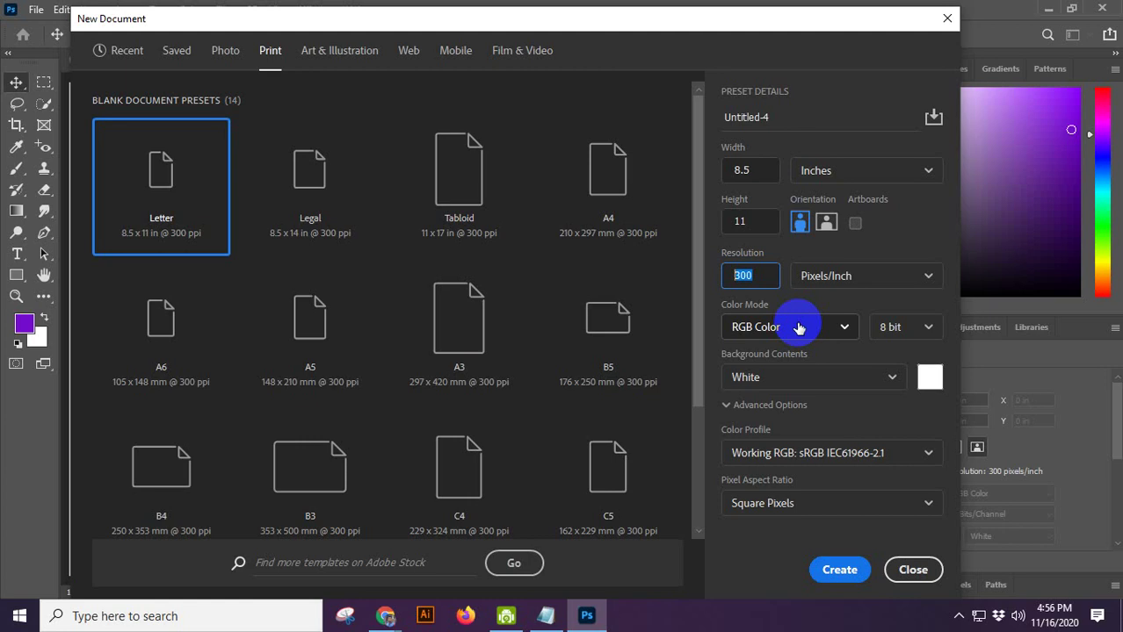
Step: Switch to the Google Meet call and check the participants while talking with them
left_click(388, 620)
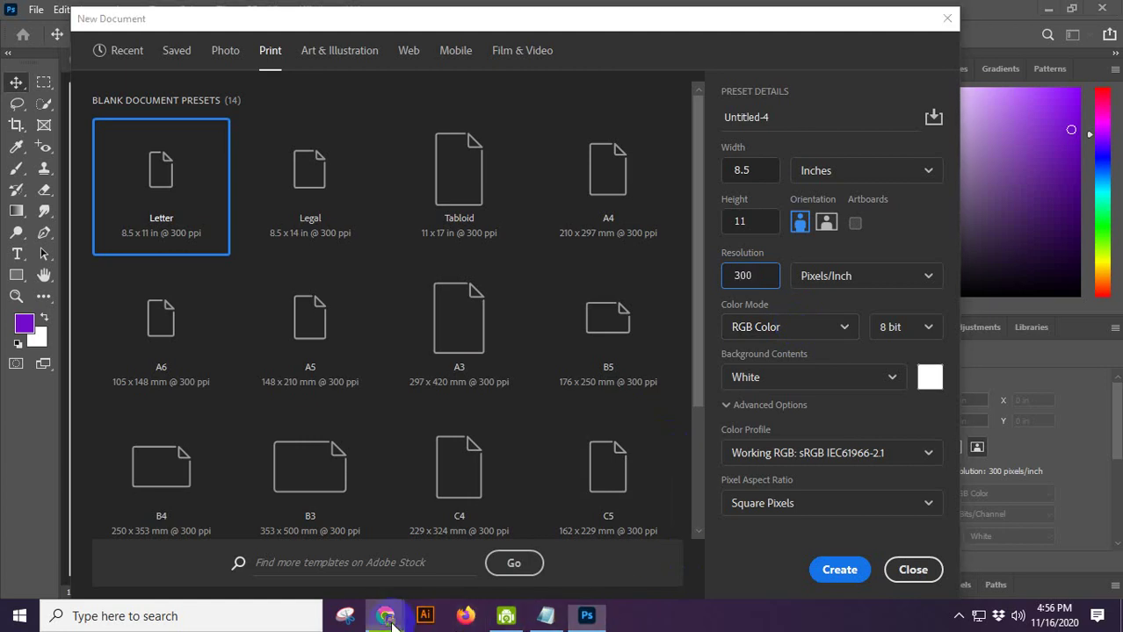
left_click(312, 553)
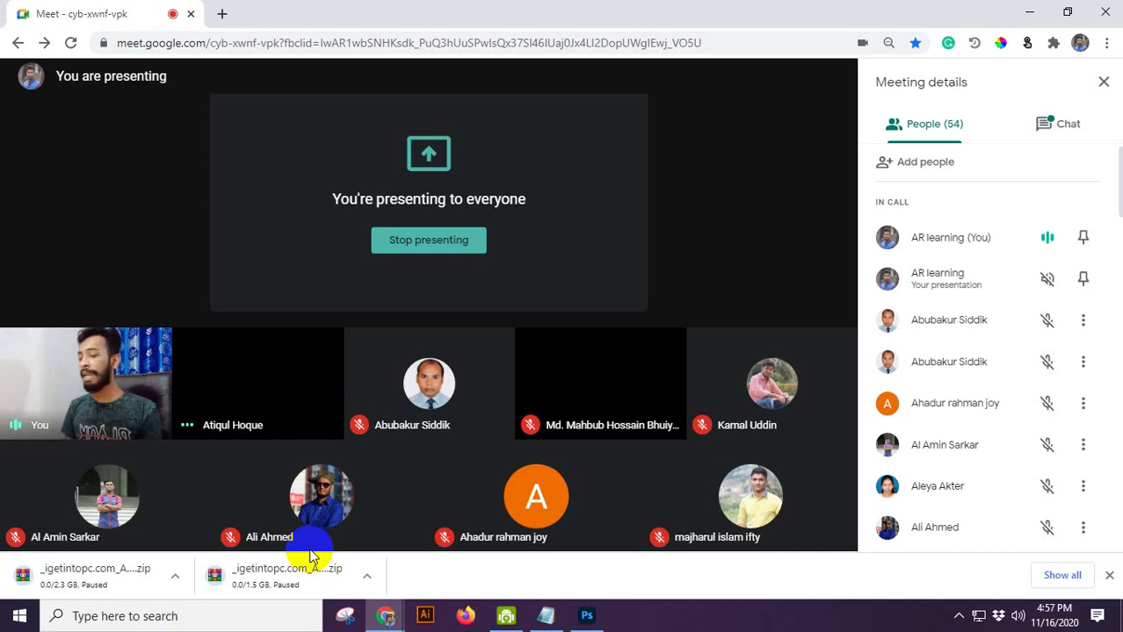
mouse_move(268, 490)
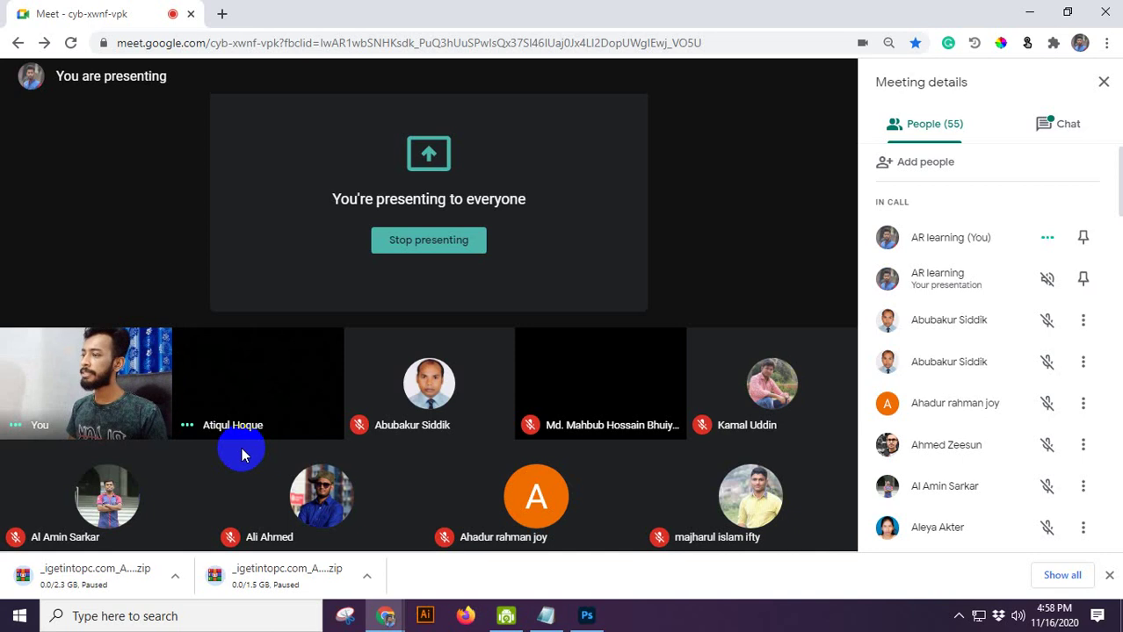
Step: Return to Photoshop's new document settings and review the Print Letter preset's details
mouse_move(598, 627)
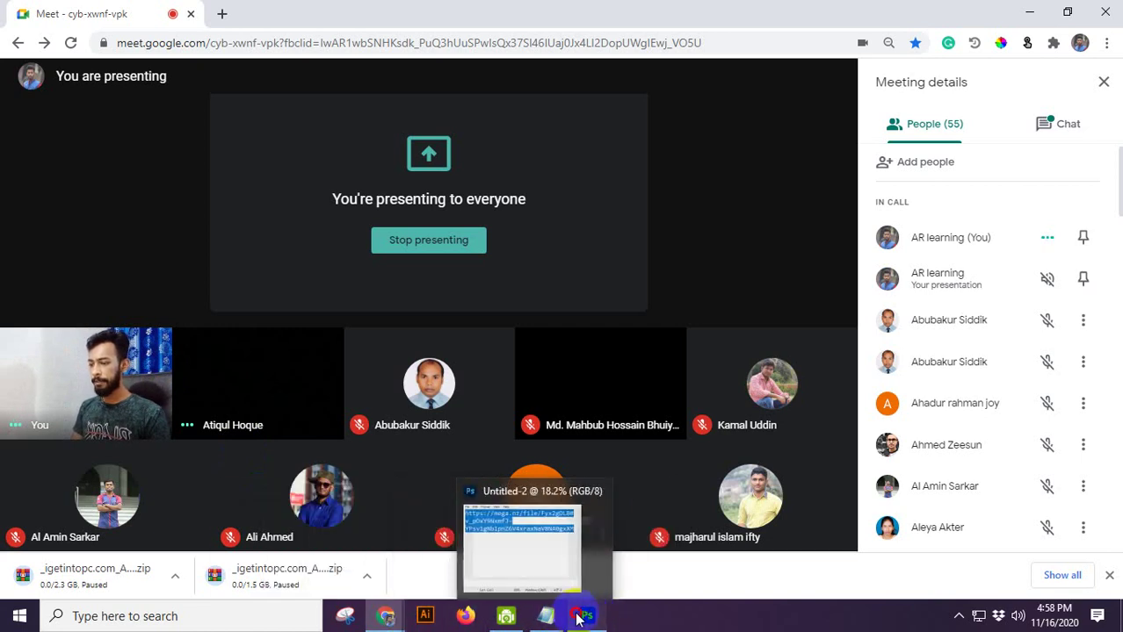
left_click(582, 617)
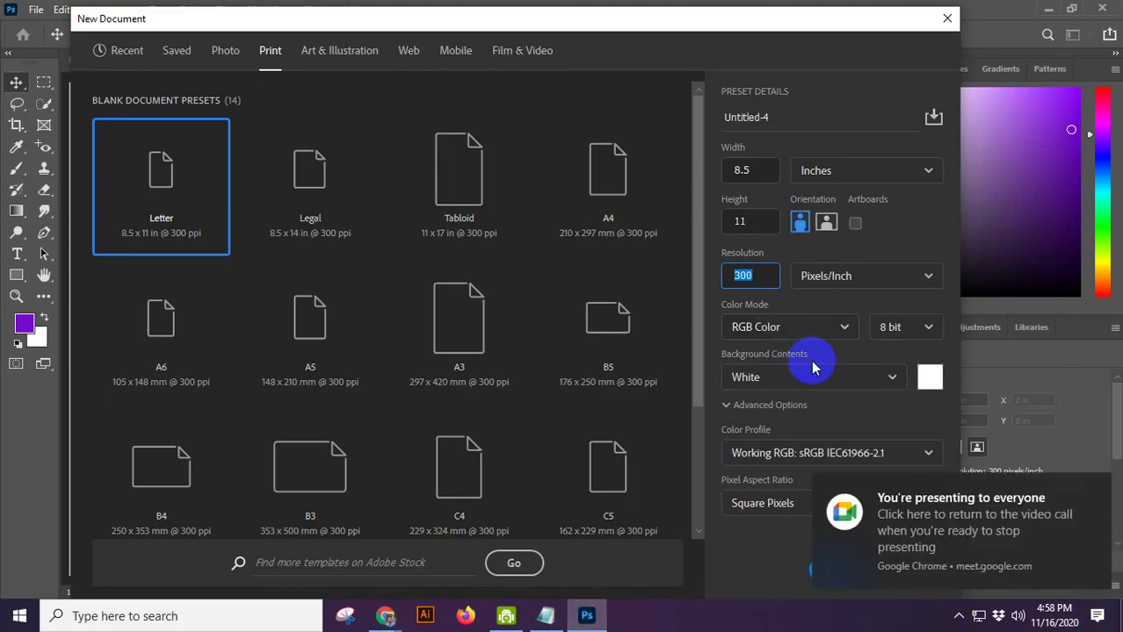
left_click(849, 356)
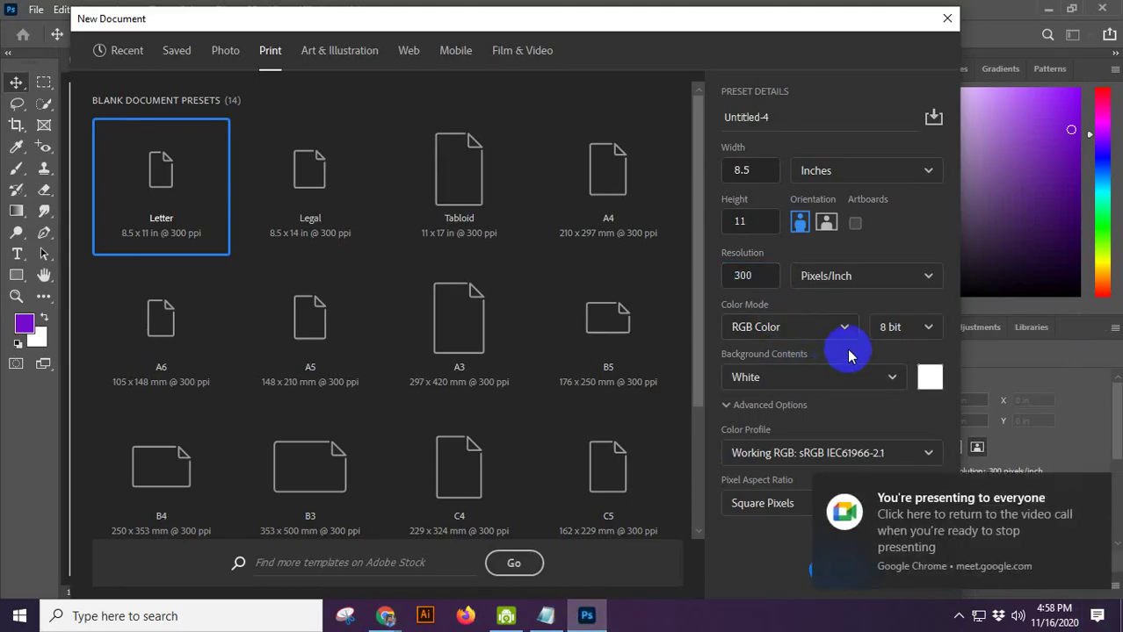
Step: Review the bit depth and background contents choices in the Letter preset's details, keeping 8 bit and White
left_click(930, 329)
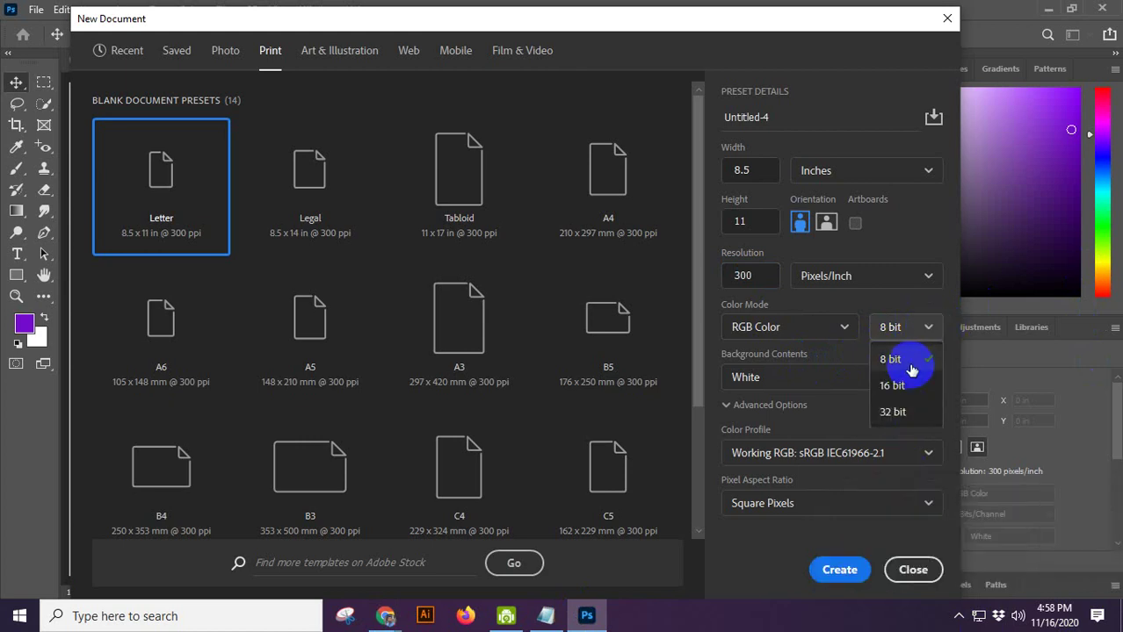
left_click(912, 372)
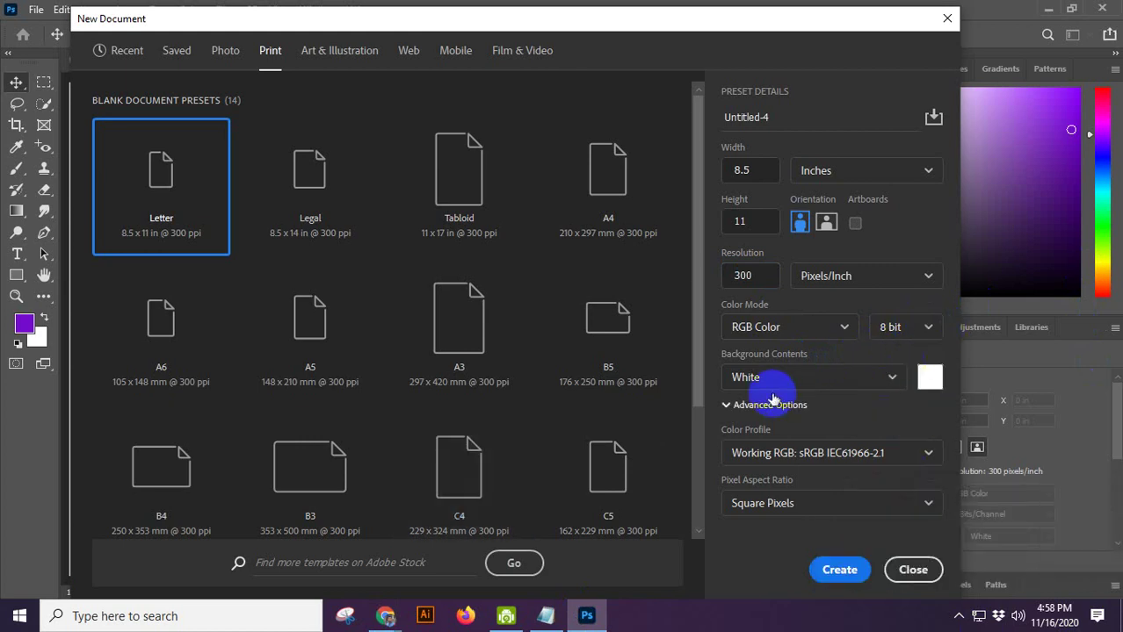
left_click(804, 377)
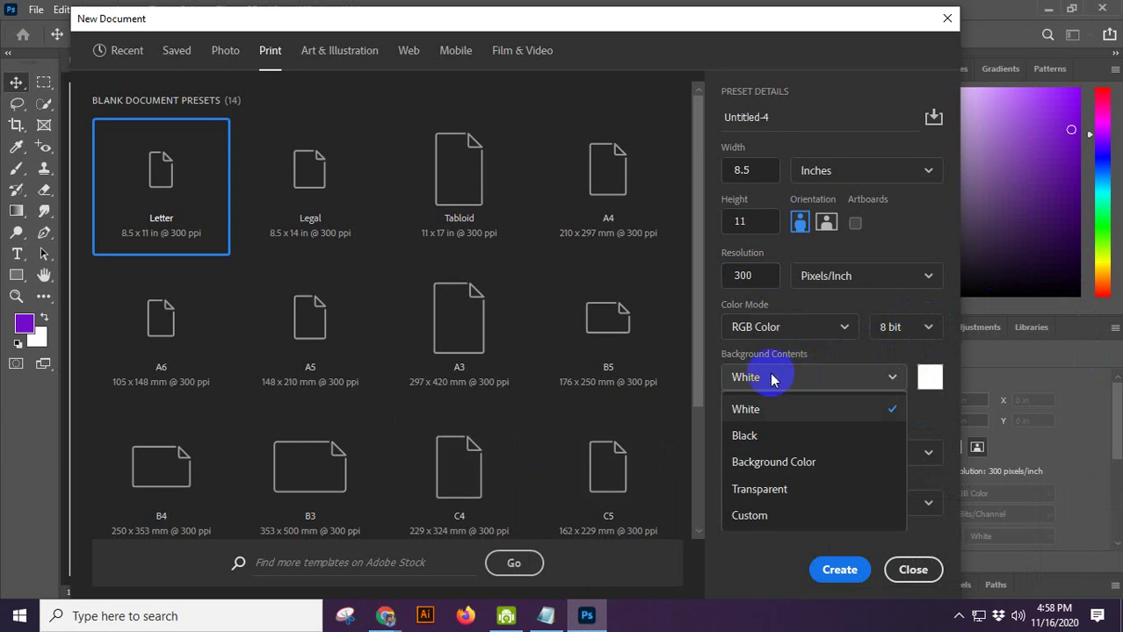
left_click(815, 367)
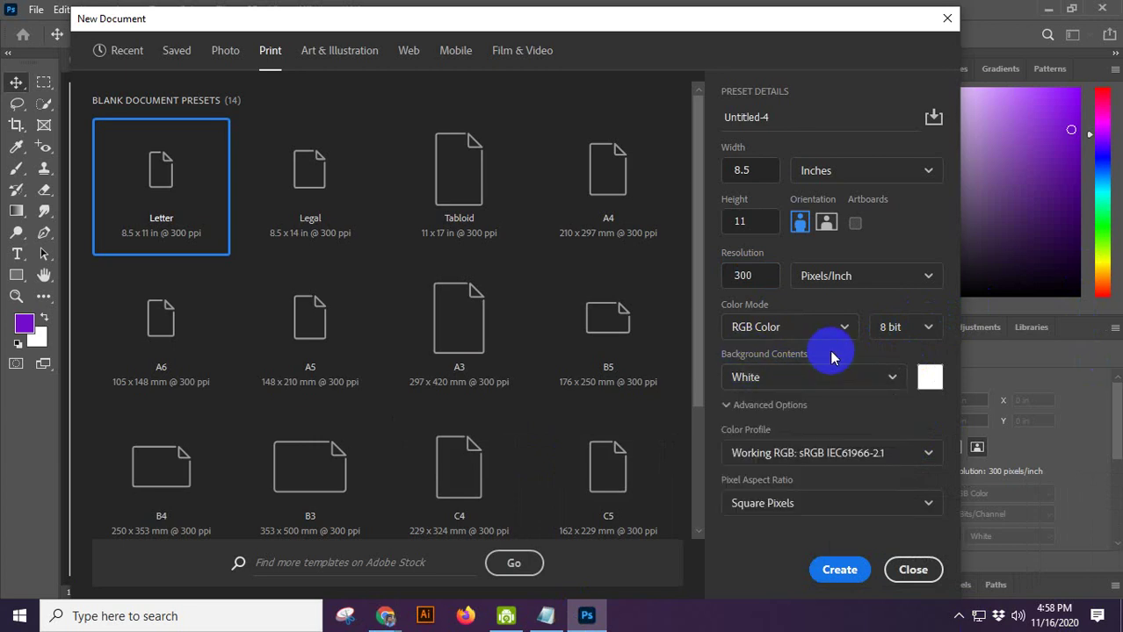
left_click_drag(585, 38, 953, 114)
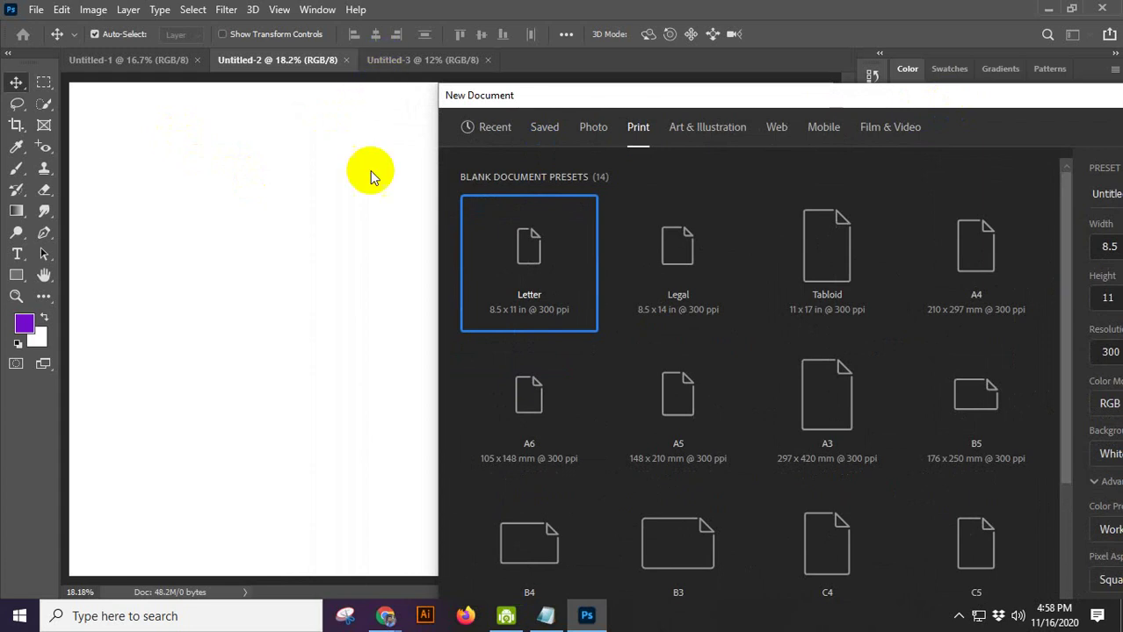
left_click_drag(830, 96, 558, 35)
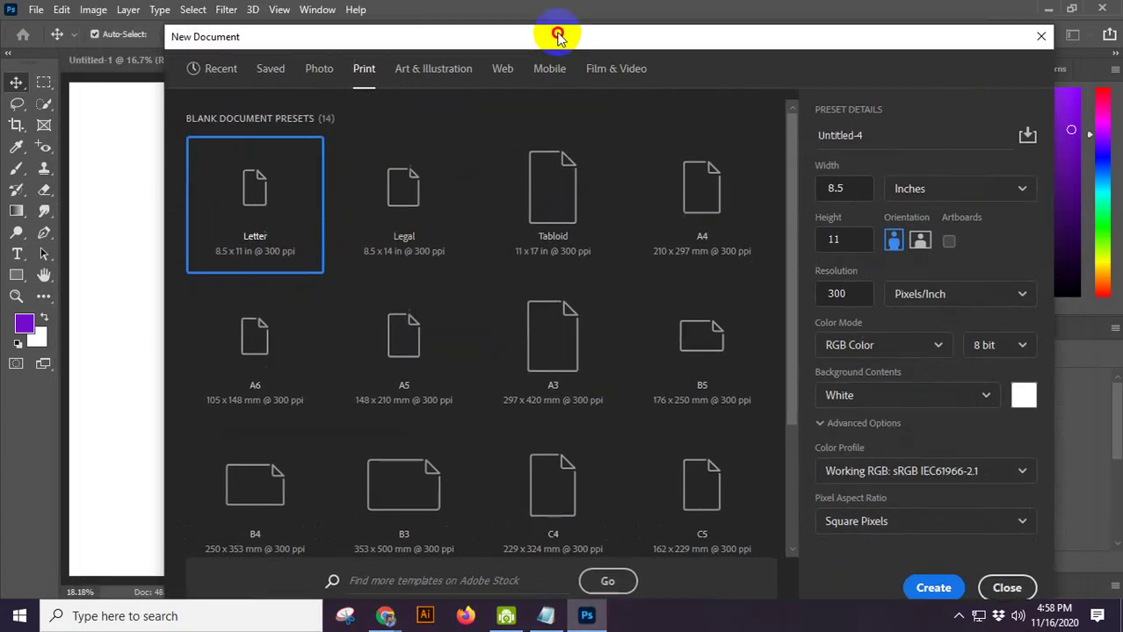
Step: Set the Letter preset's background color to dark red 690000 and create the document
left_click(1023, 397)
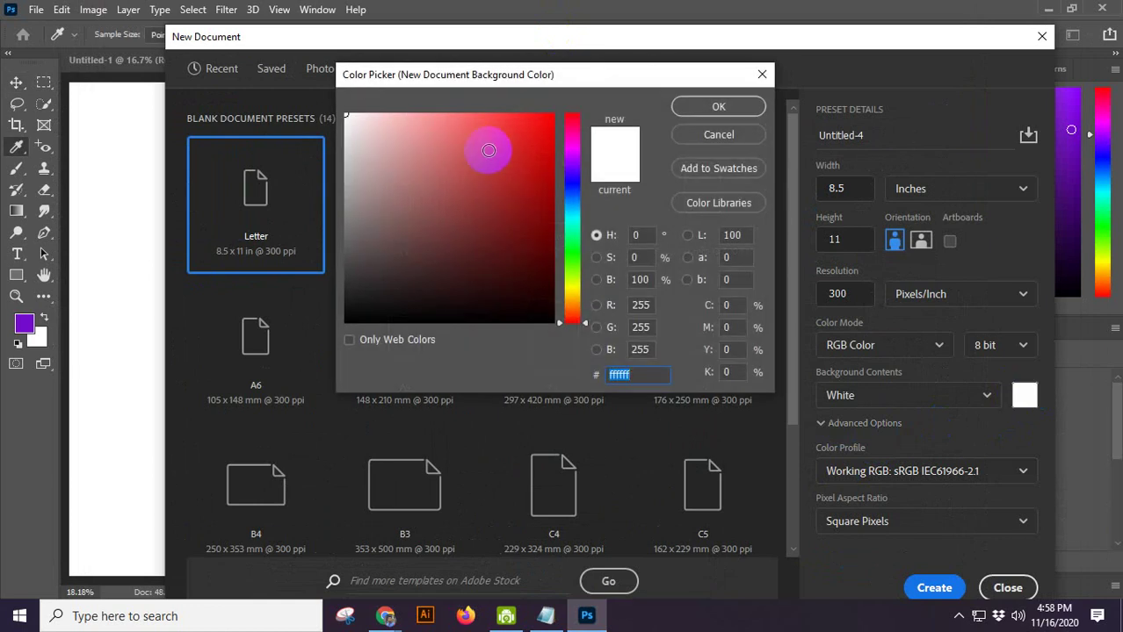
left_click(525, 155)
mouse_move(527, 157)
left_mouse_down()
mouse_move(556, 188)
mouse_move(560, 161)
left_mouse_up()
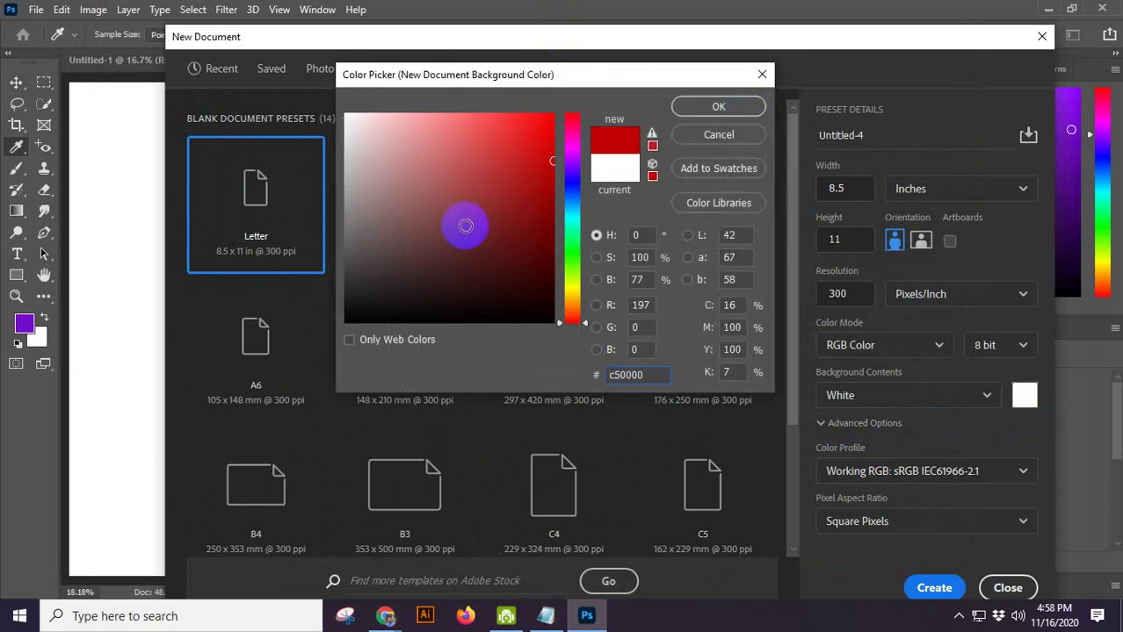
left_click(541, 314)
mouse_move(541, 315)
left_mouse_down()
mouse_move(535, 284)
mouse_move(556, 237)
left_mouse_up()
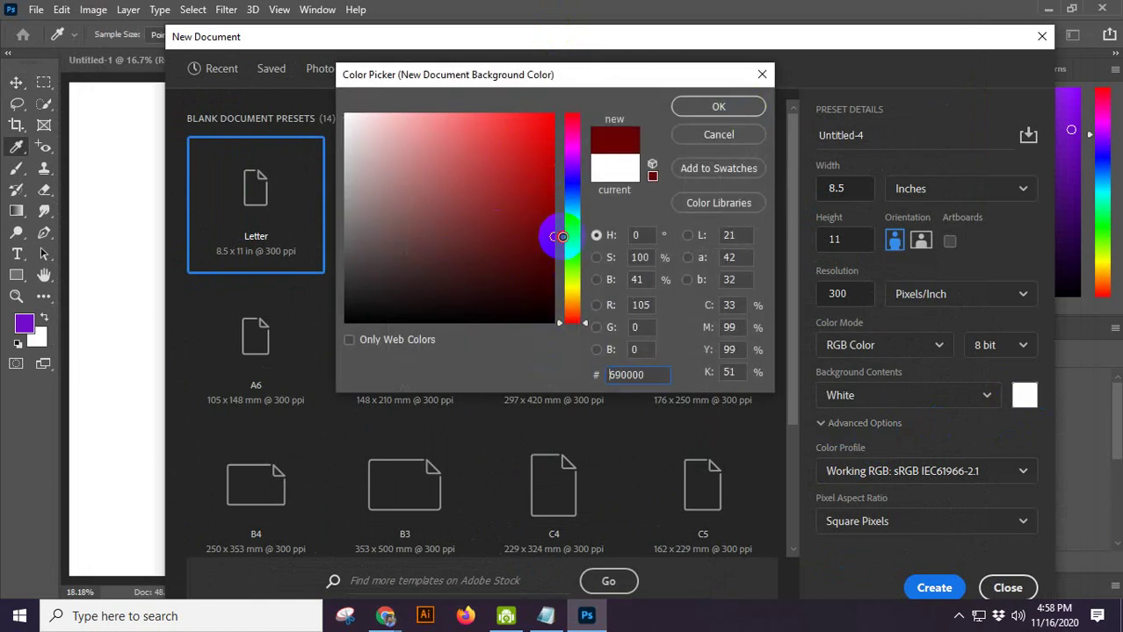
left_click(713, 106)
left_click(929, 587)
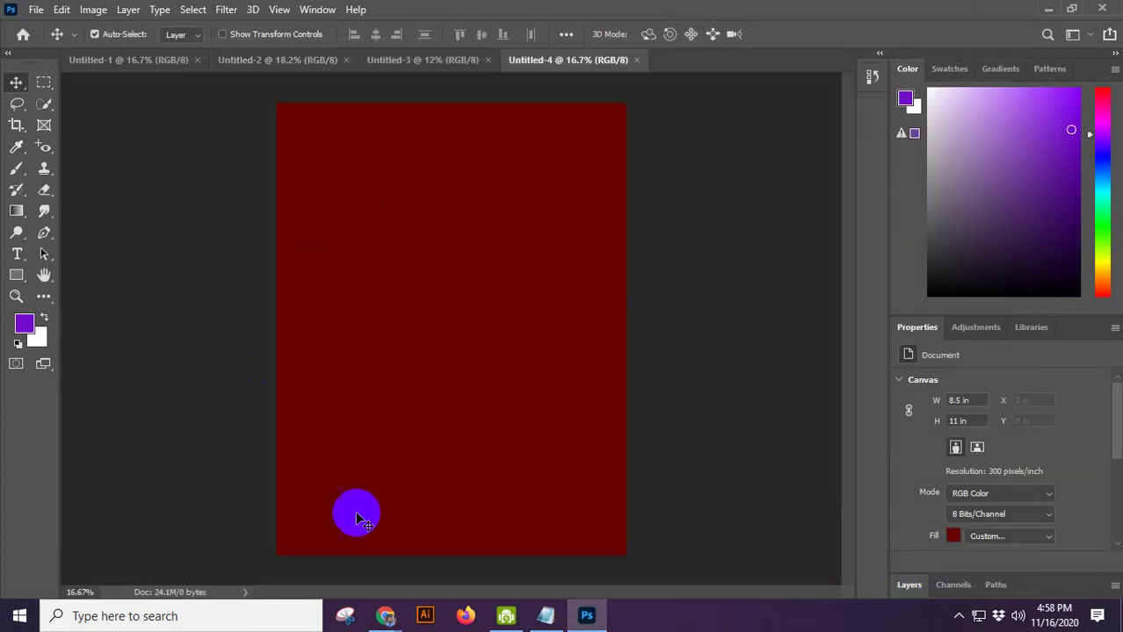
Step: Create another 8.5 x 11 in document with a magenta e410c4 background, and close both colored documents
key("ctrl")
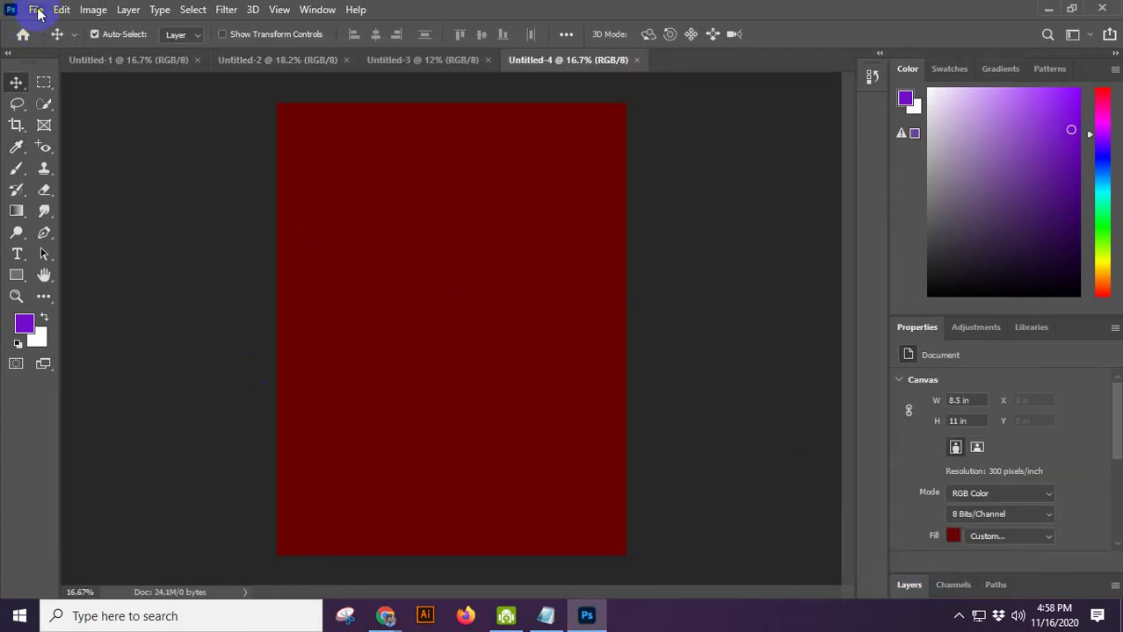
left_click(36, 9)
left_click(52, 28)
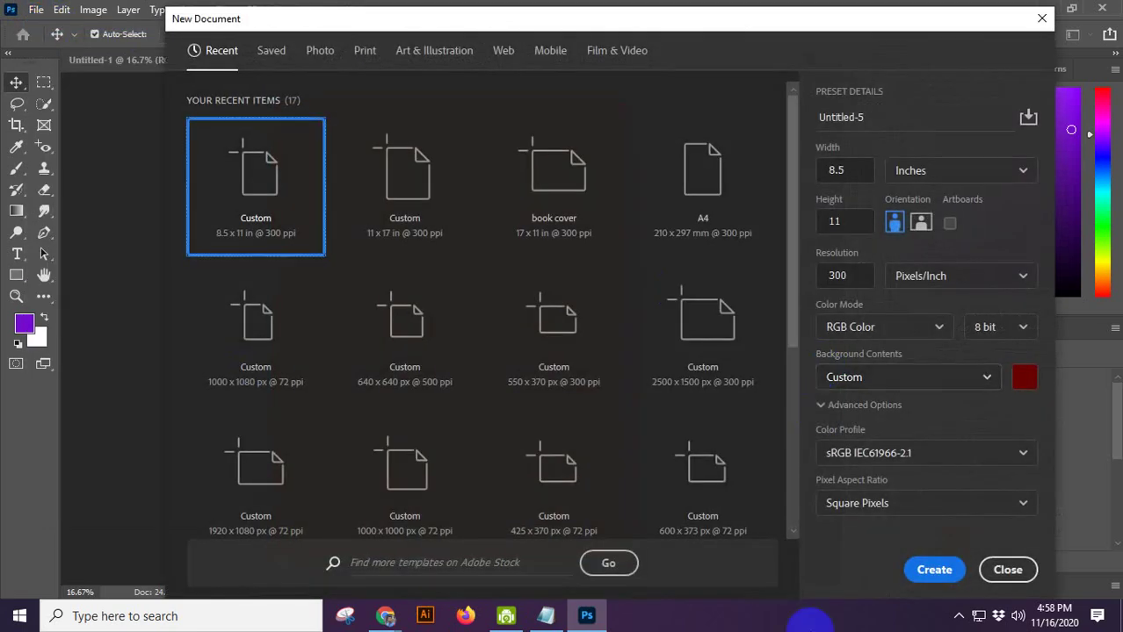
left_click(1016, 375)
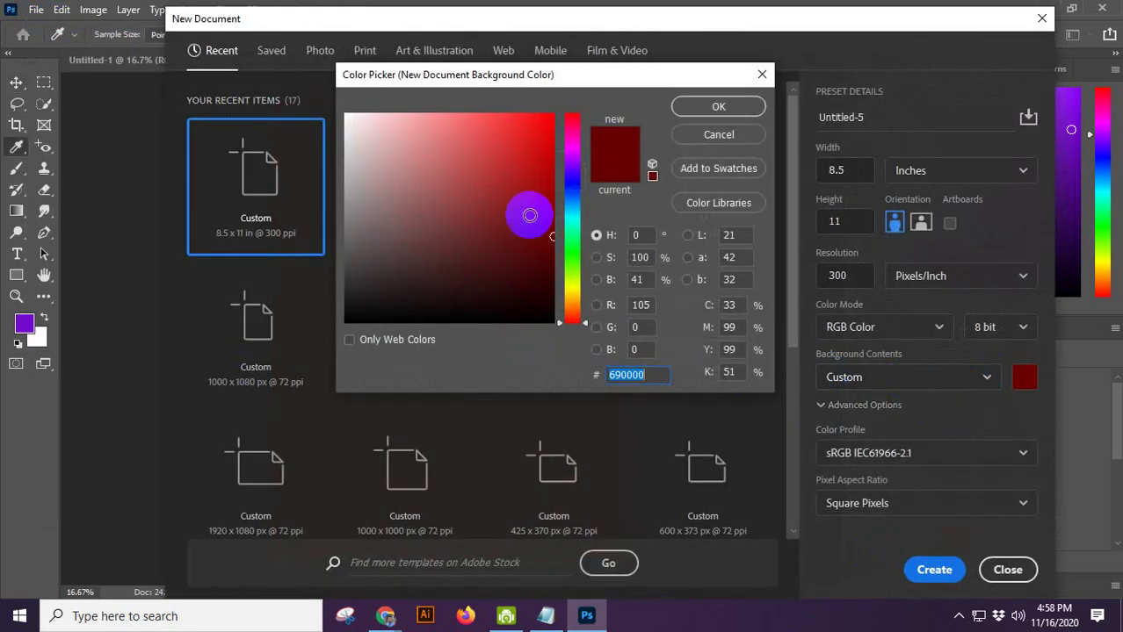
mouse_move(569, 150)
left_mouse_down()
mouse_move(582, 149)
mouse_move(573, 143)
left_mouse_up()
left_click(538, 136)
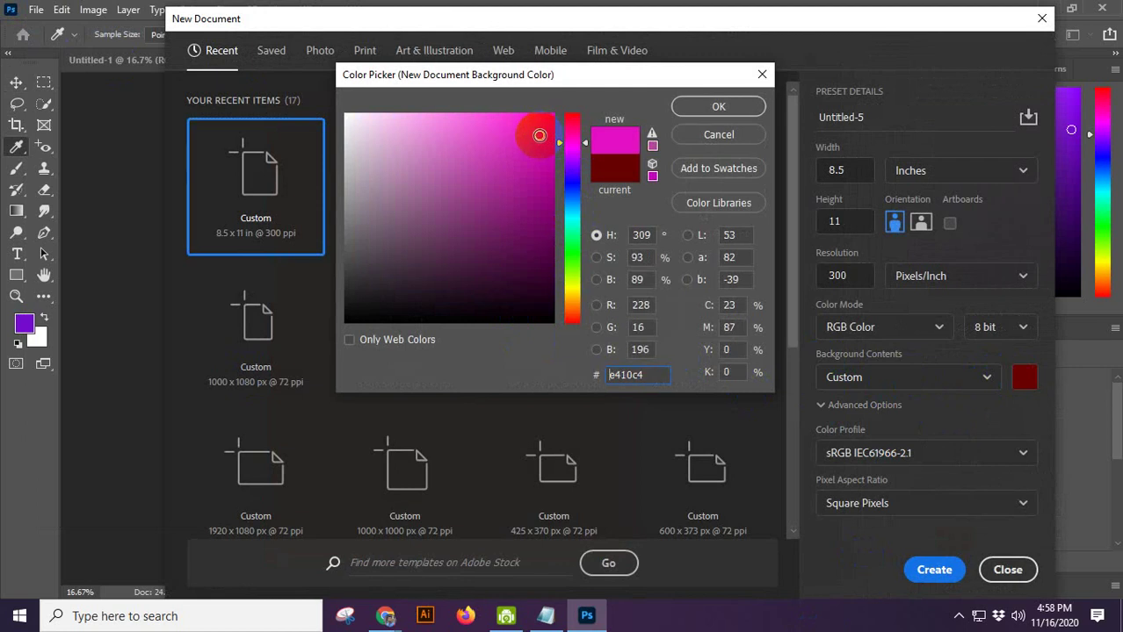
left_click(716, 108)
left_click(934, 571)
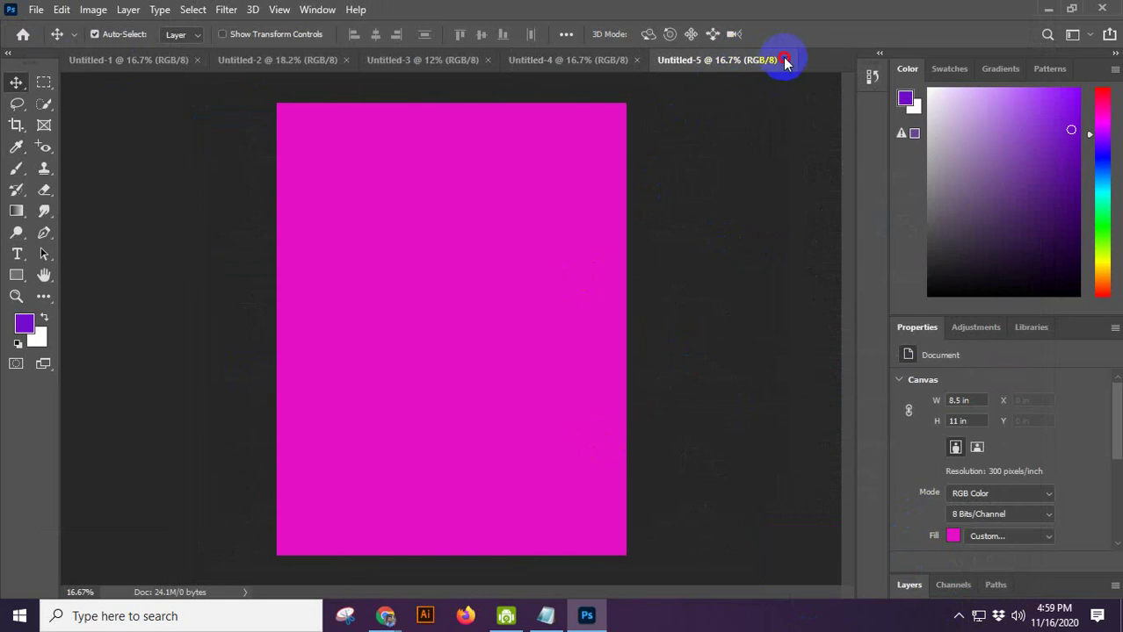
left_click(785, 59)
left_click(638, 59)
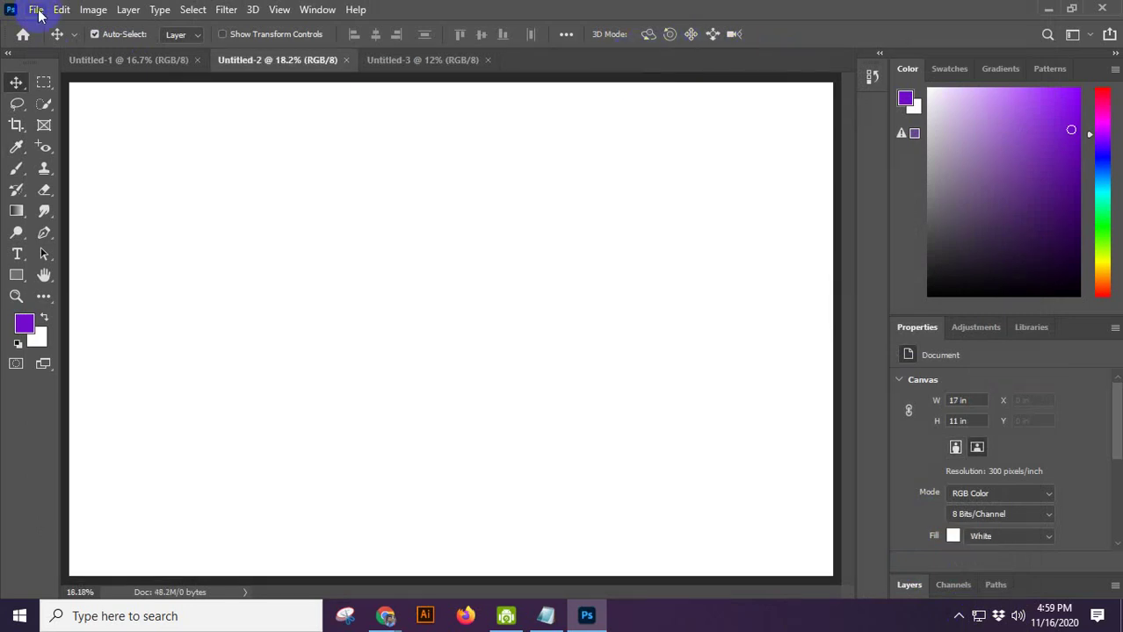
Step: Choose White background contents for a new document, collapse the advanced options, and dismiss the settings without creating it
left_click(36, 10)
left_click(36, 9)
key("ctrl+n")
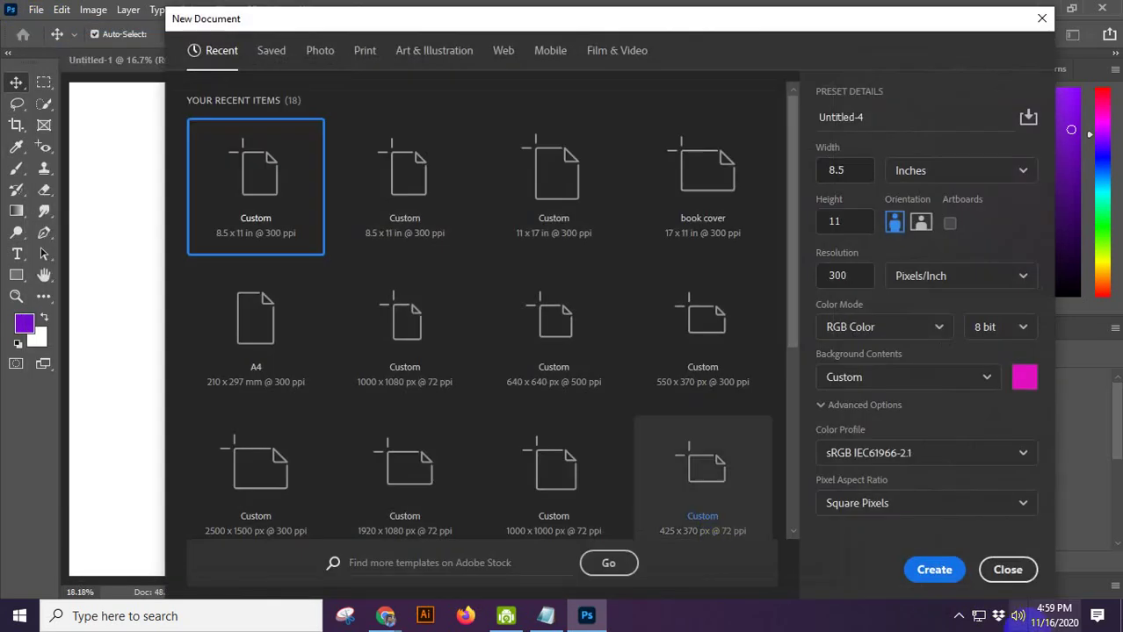
left_click(918, 379)
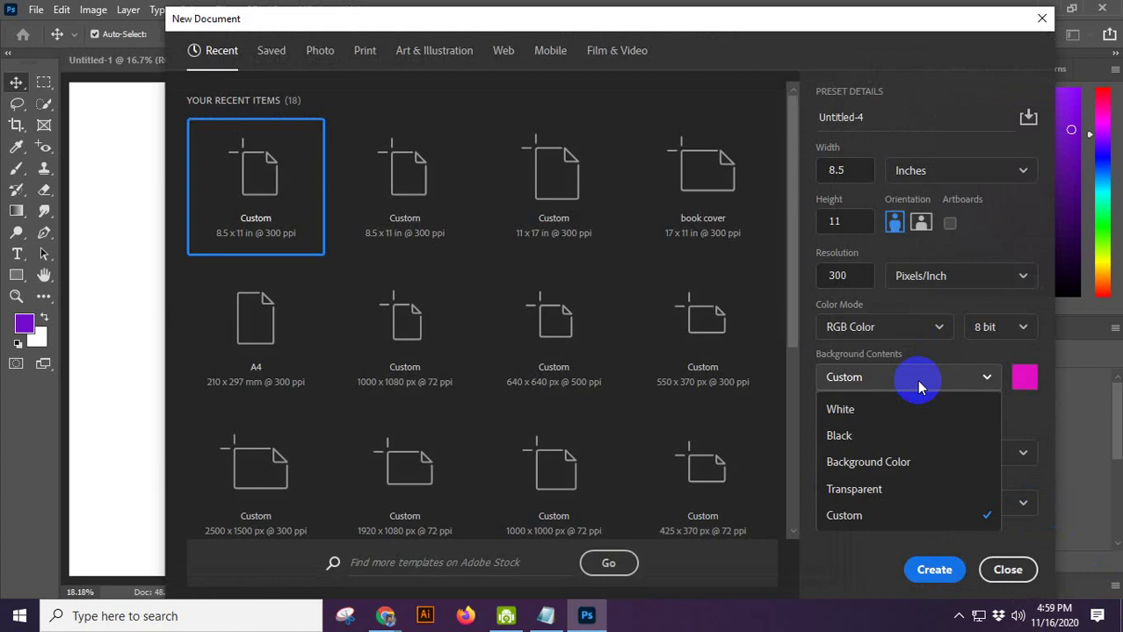
left_click(979, 409)
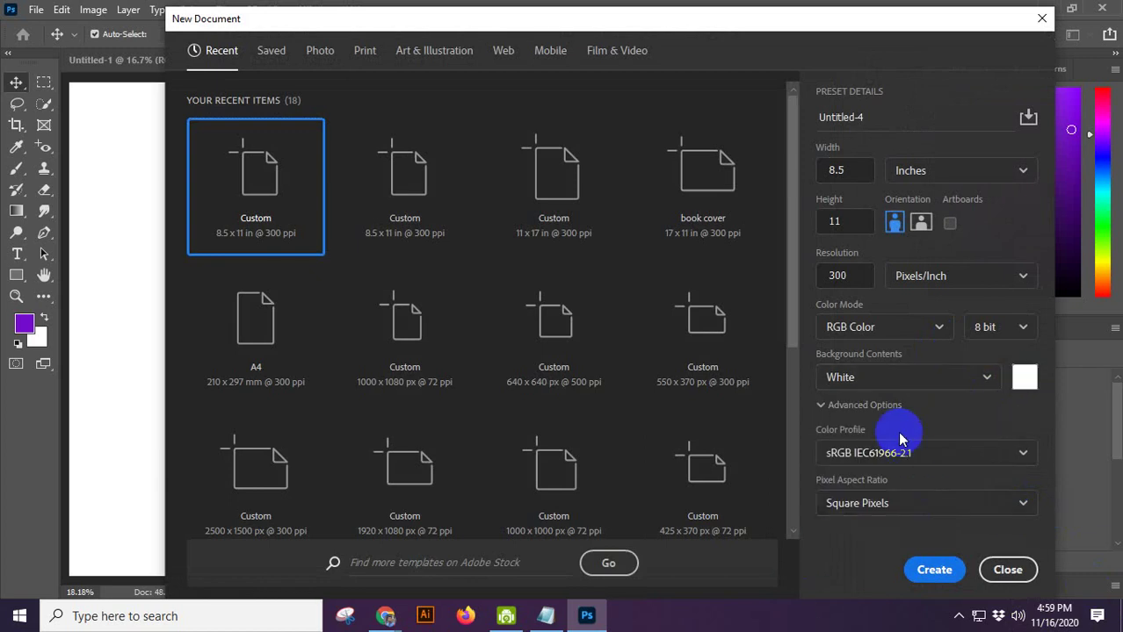
left_click(826, 409)
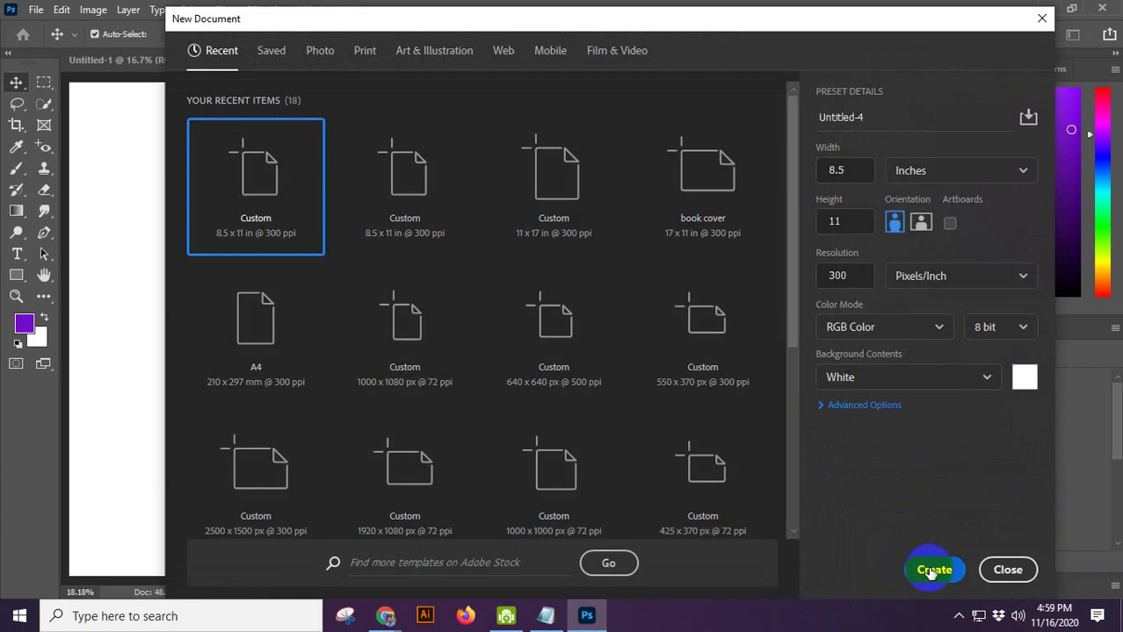
left_click(1049, 19)
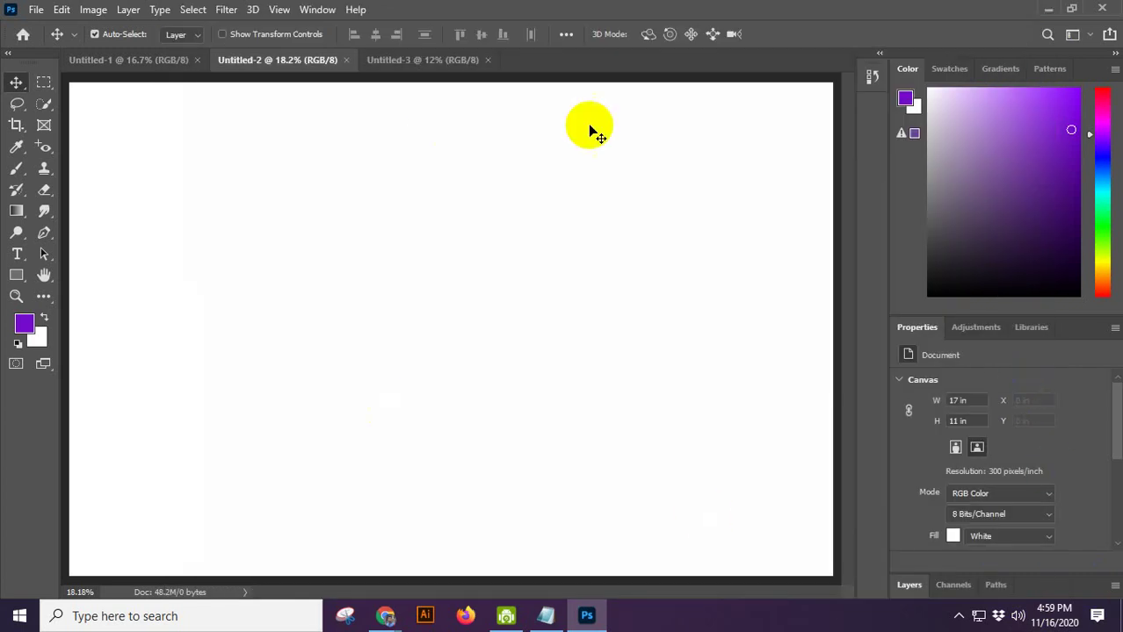
Step: Look over the 11 x 17 in and 17 x 11 in blank documents and check the home screen
left_click(417, 58)
left_click(219, 61)
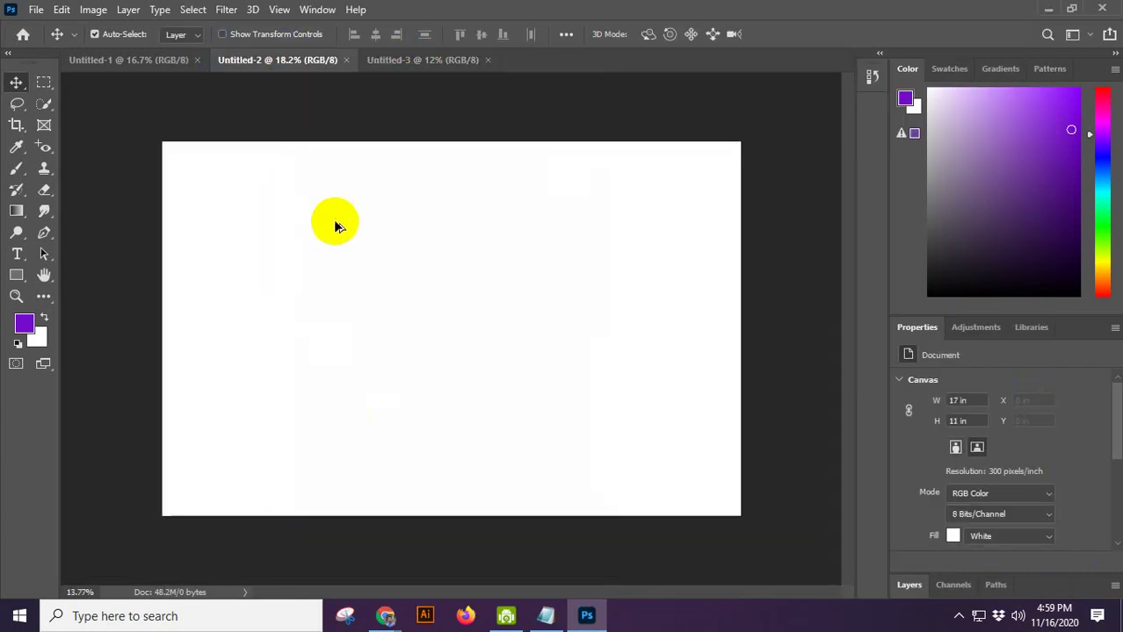
scroll(337, 220, "up", 1)
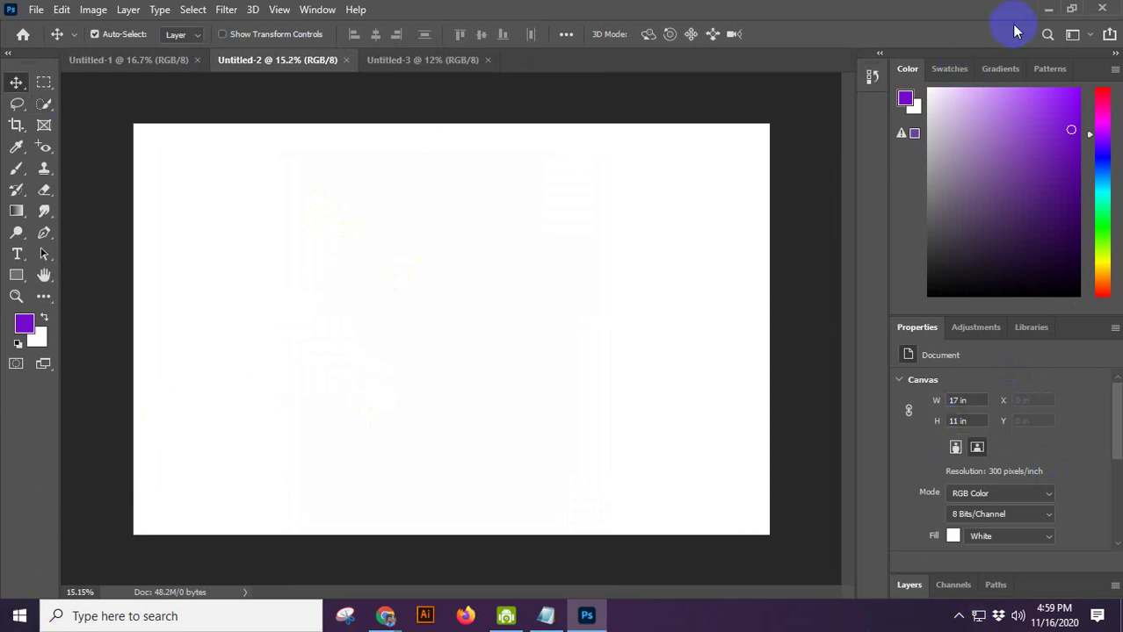
left_click(22, 37)
left_click(28, 51)
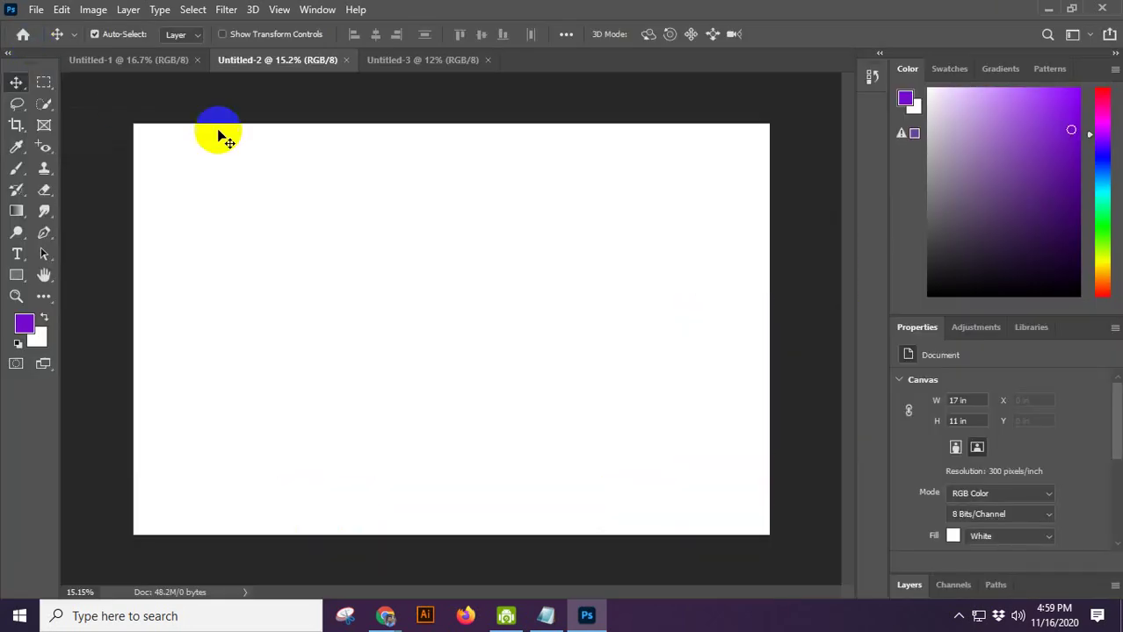
Step: Close all three open blank documents and return to the empty workspace
left_click(345, 61)
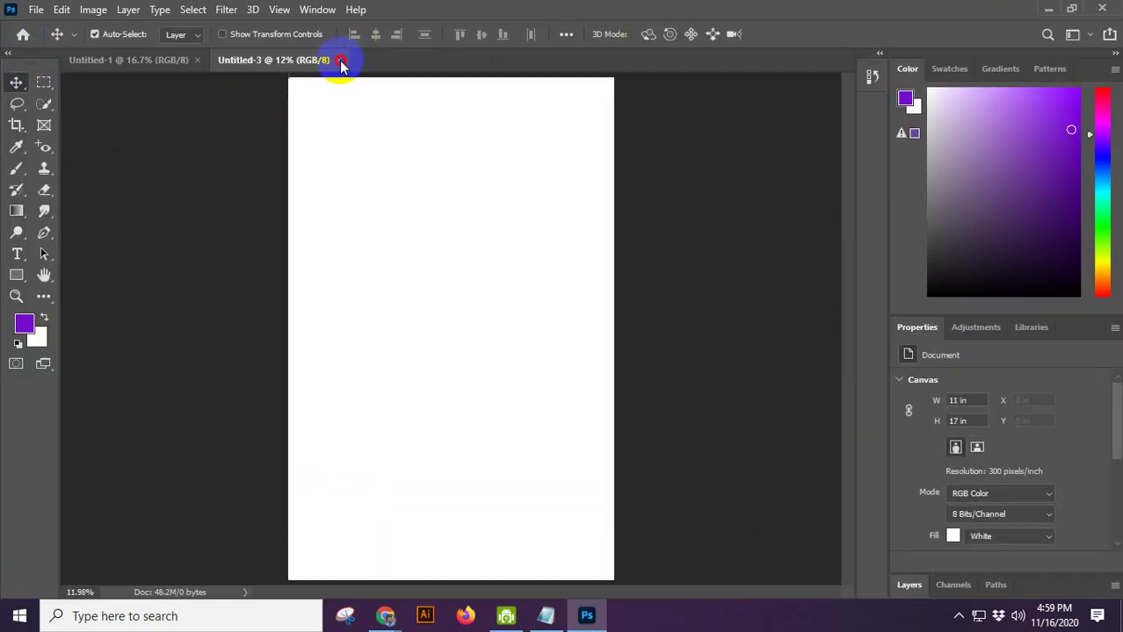
left_click(341, 60)
left_click(198, 60)
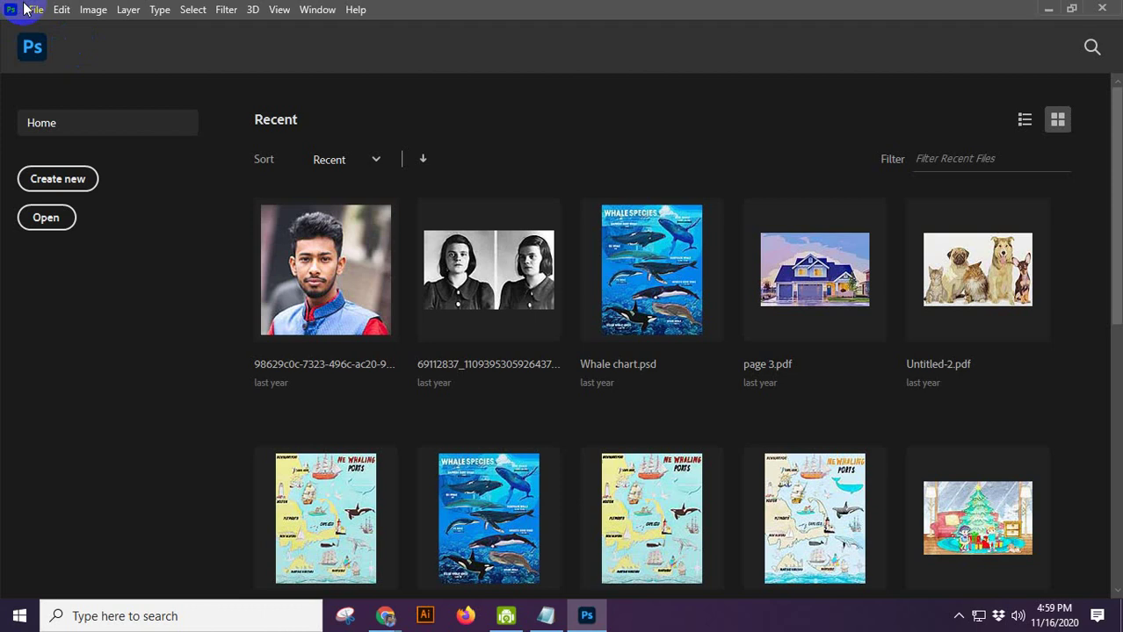
left_click(31, 51)
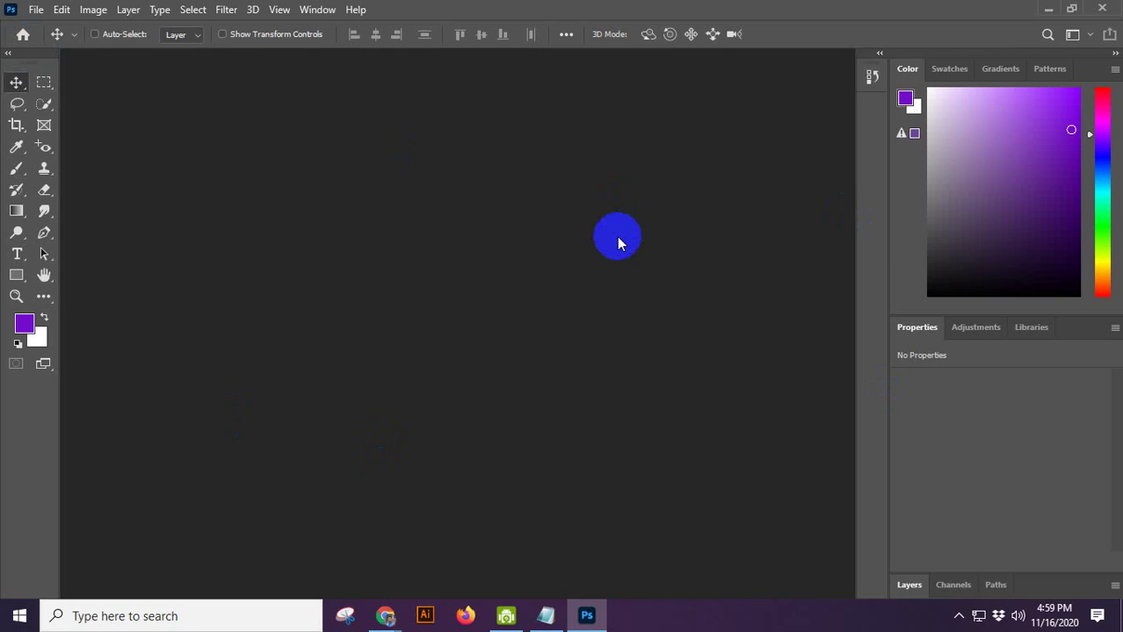
Step: Create a document from the recent 8.5 x 11 in, 300 ppi settings with the magenta background, and close it
key("ctrl+n")
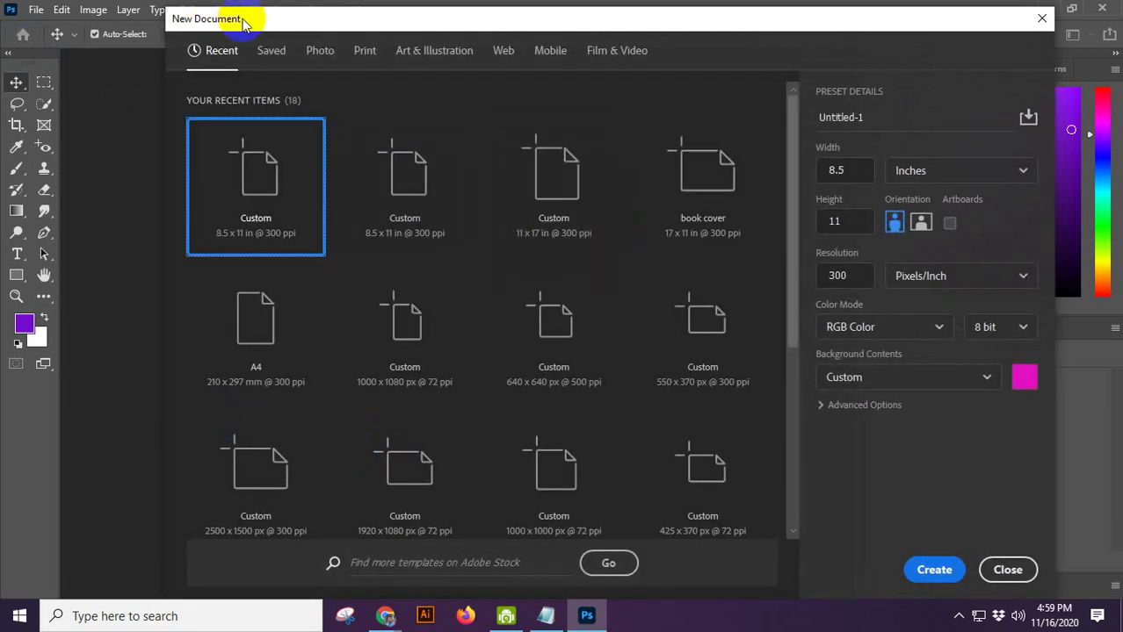
left_click(1008, 570)
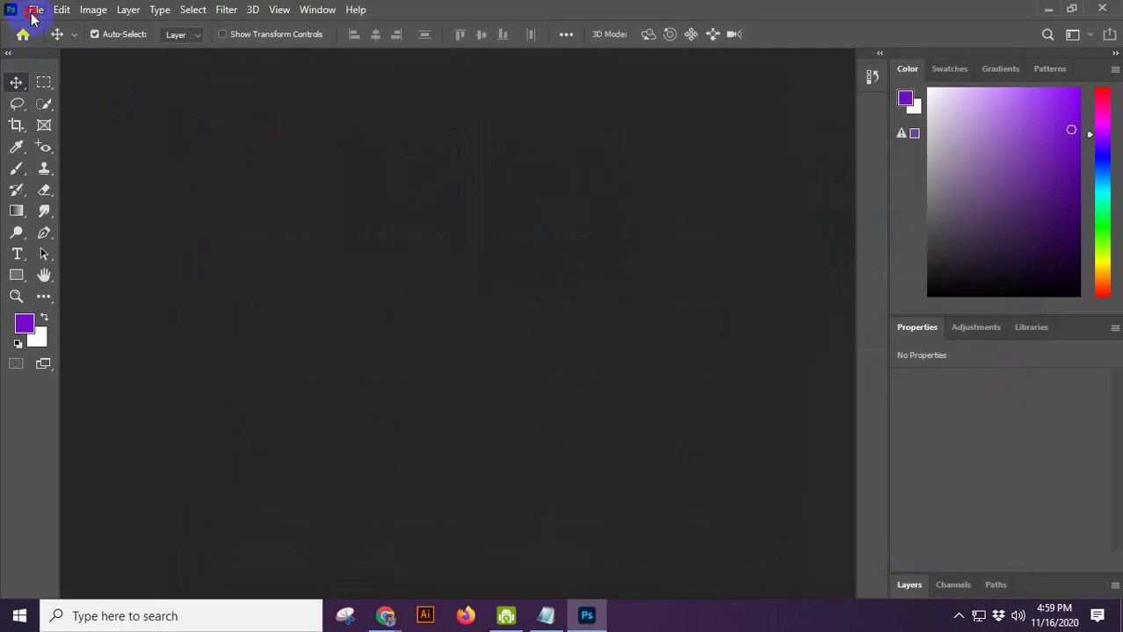
left_click(36, 9)
left_click(49, 27)
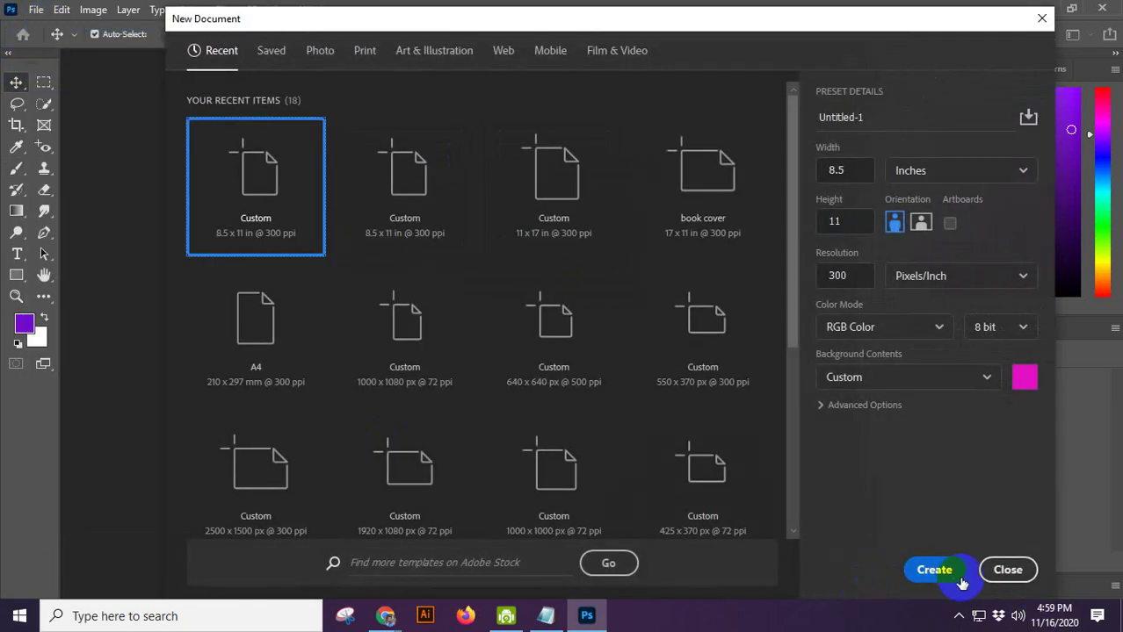
left_click(924, 564)
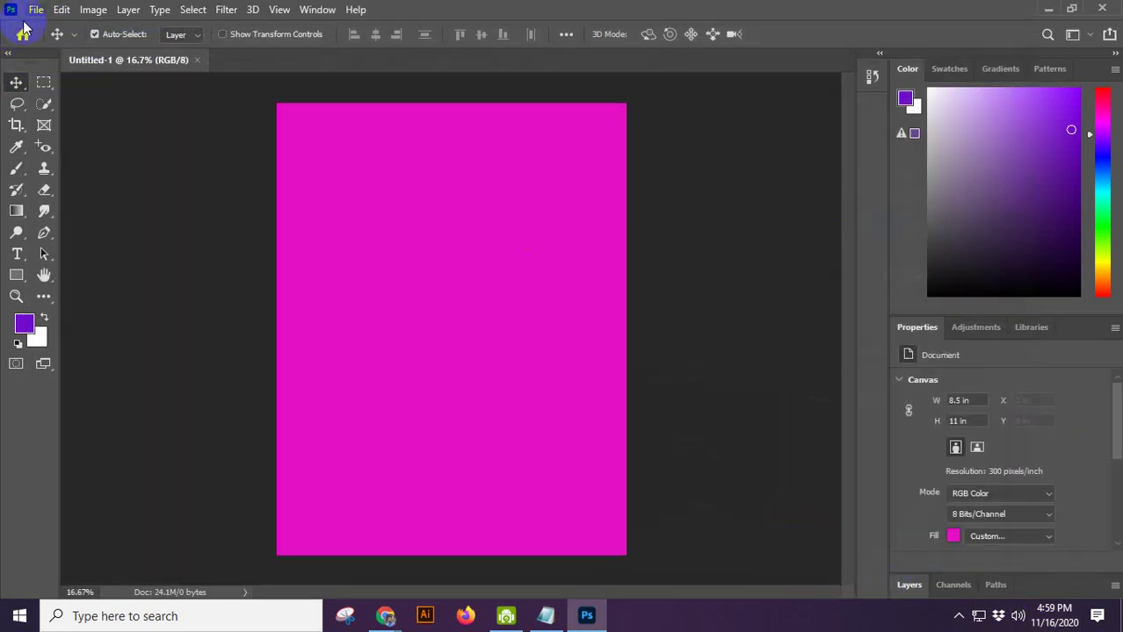
left_click(197, 60)
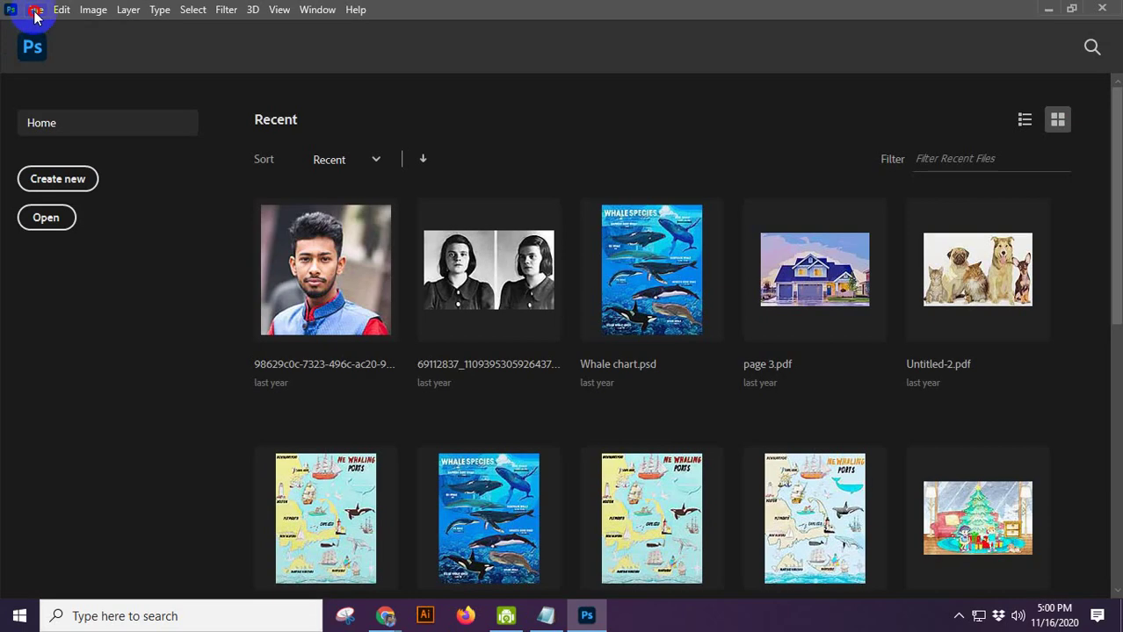
Step: Create a new document from the recent 11 x 17 in, 300 ppi item with a white background
left_click(36, 9)
left_click(49, 27)
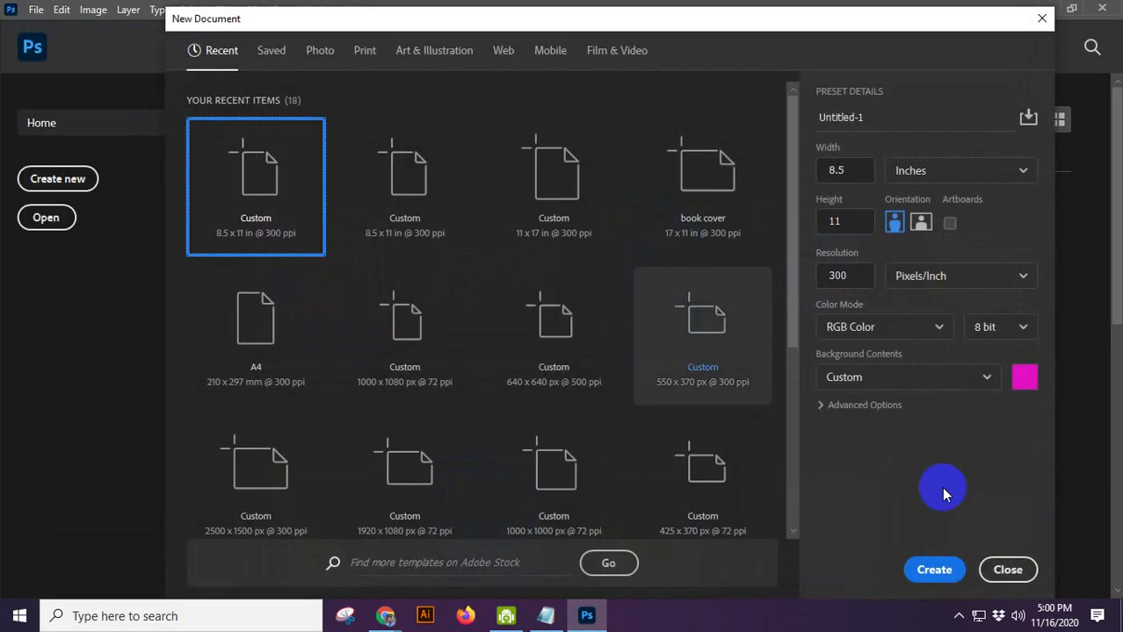
left_click(571, 202)
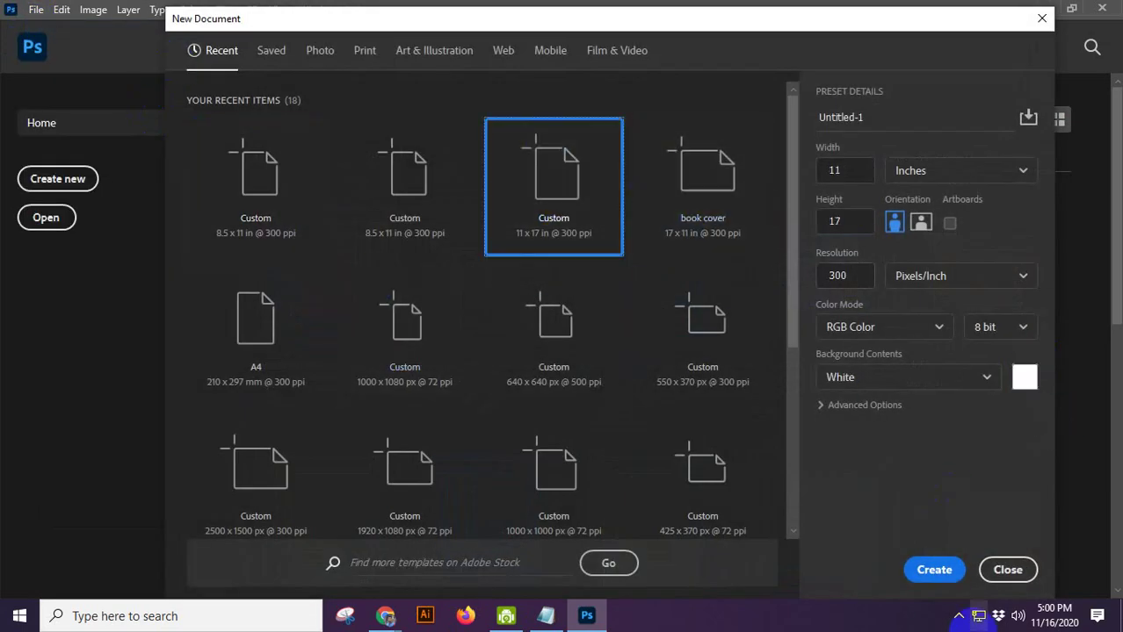
left_click(934, 570)
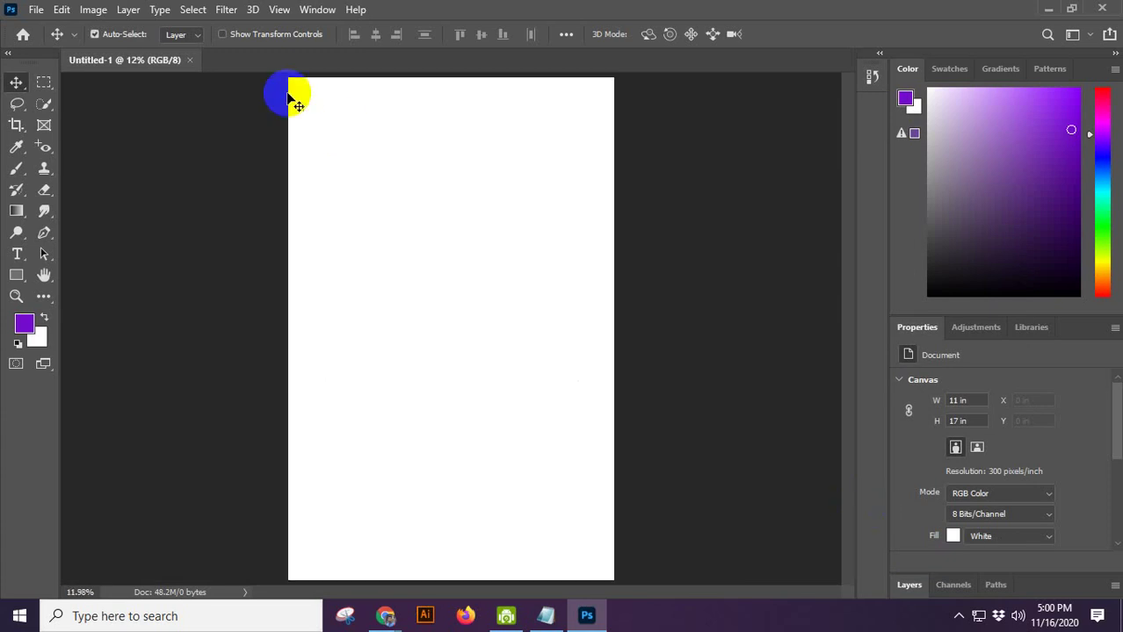
Step: Close the open 11 x 17 in blank document and open the New Document settings
left_click(188, 60)
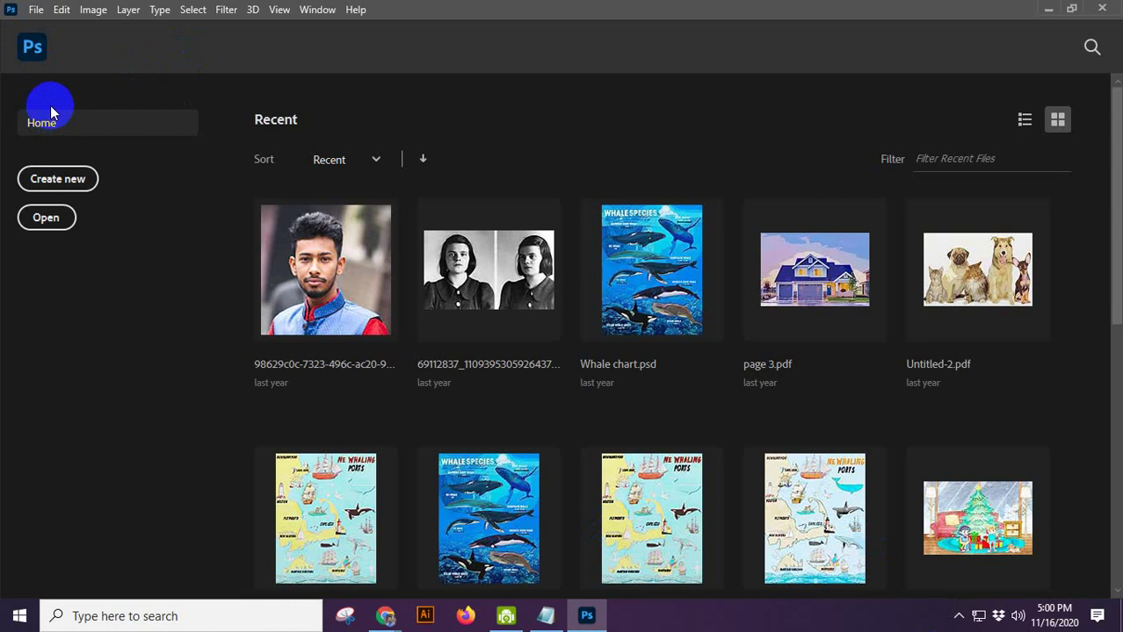
left_click(36, 9)
left_click(46, 27)
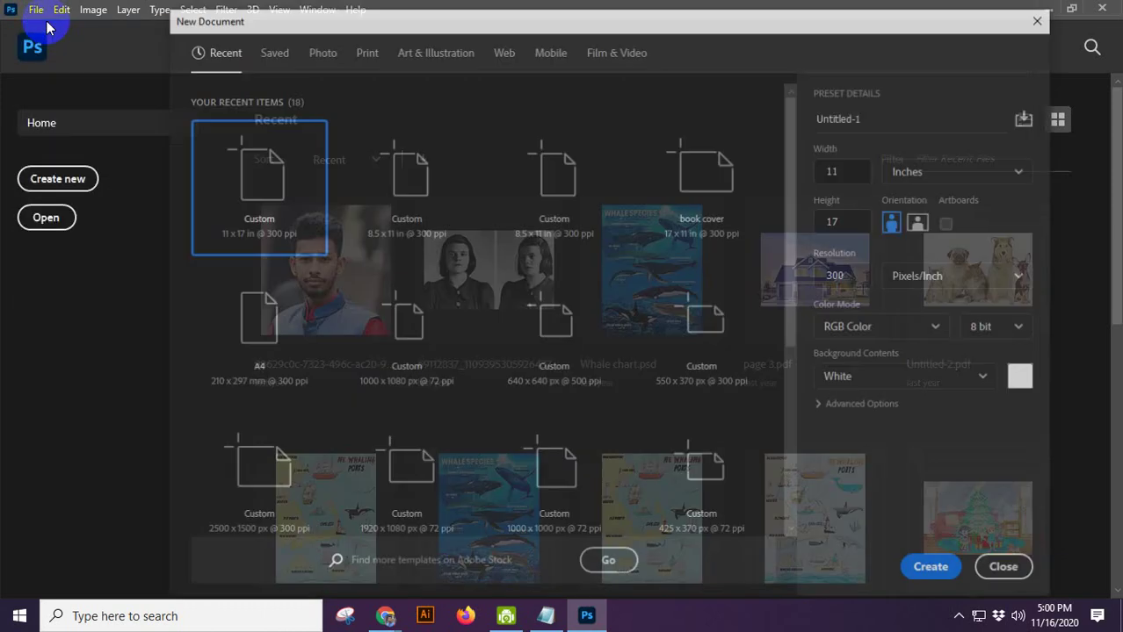
Step: Go over the width and height settings and create an 11 x 17 in portrait document at 300 ppi with a white background
left_click(839, 170)
left_click(837, 221)
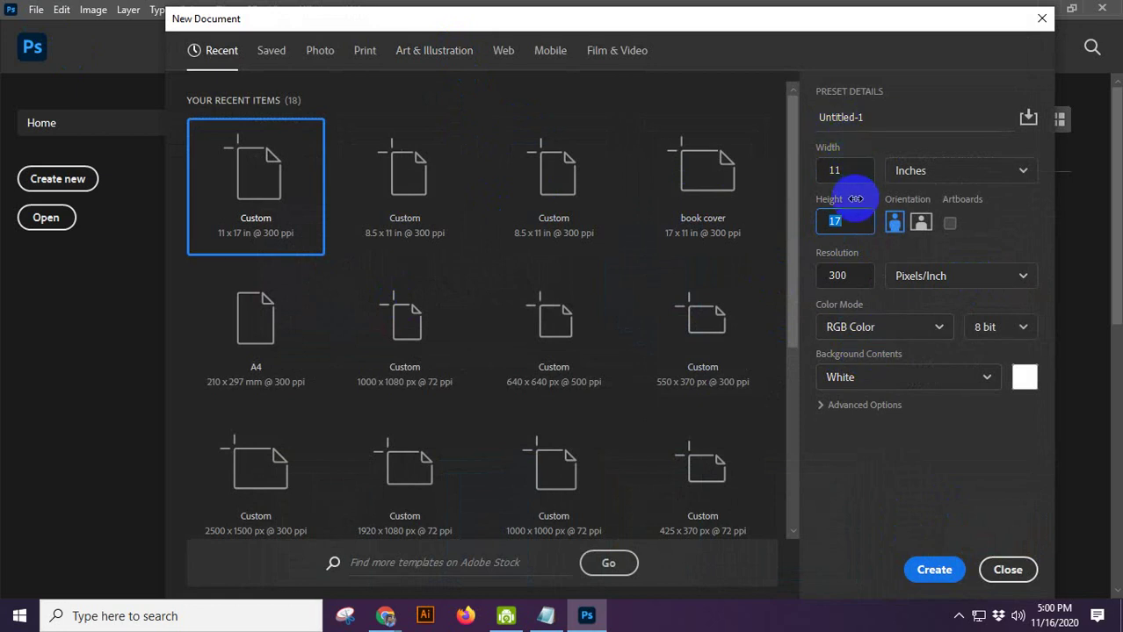
left_click(834, 168)
left_click(854, 228)
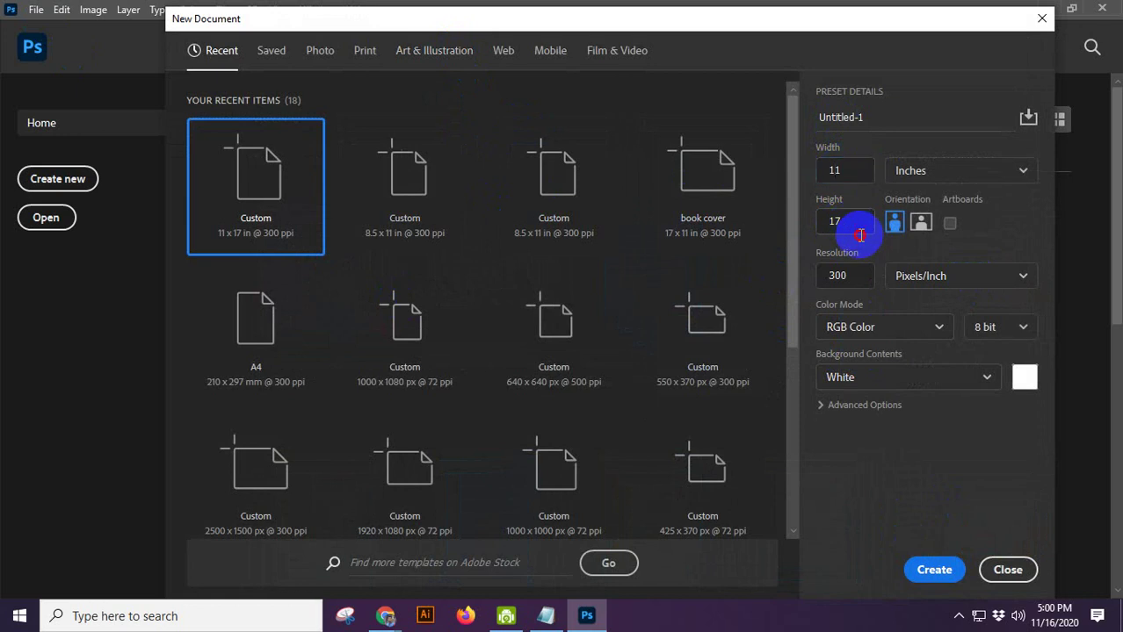
left_click(845, 178)
left_click(853, 225)
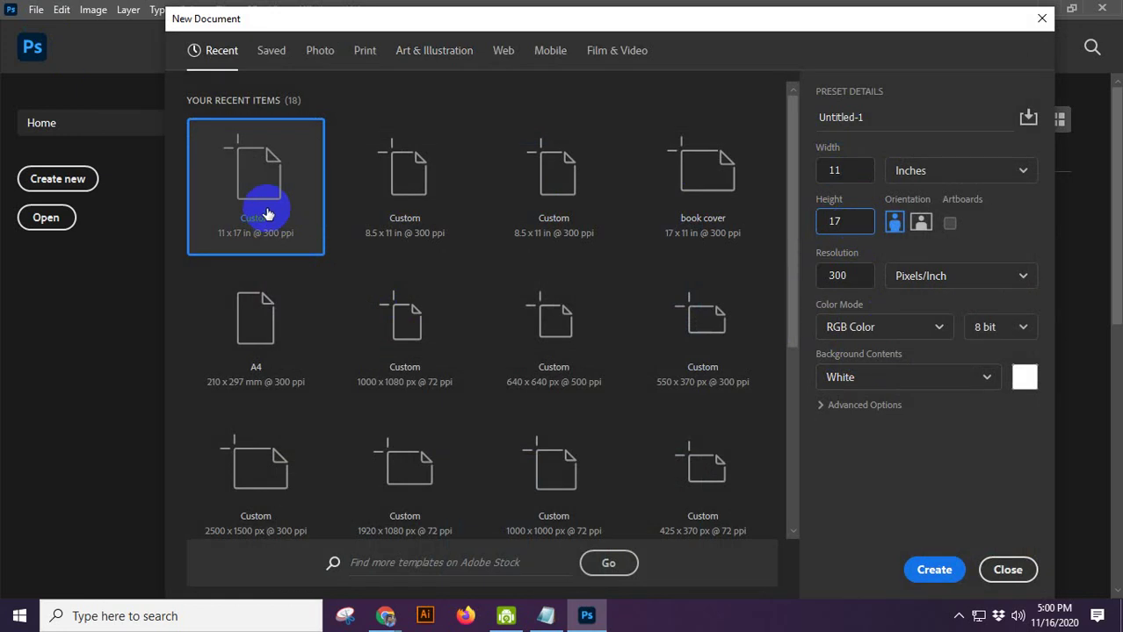
left_click(848, 173)
left_click(845, 230)
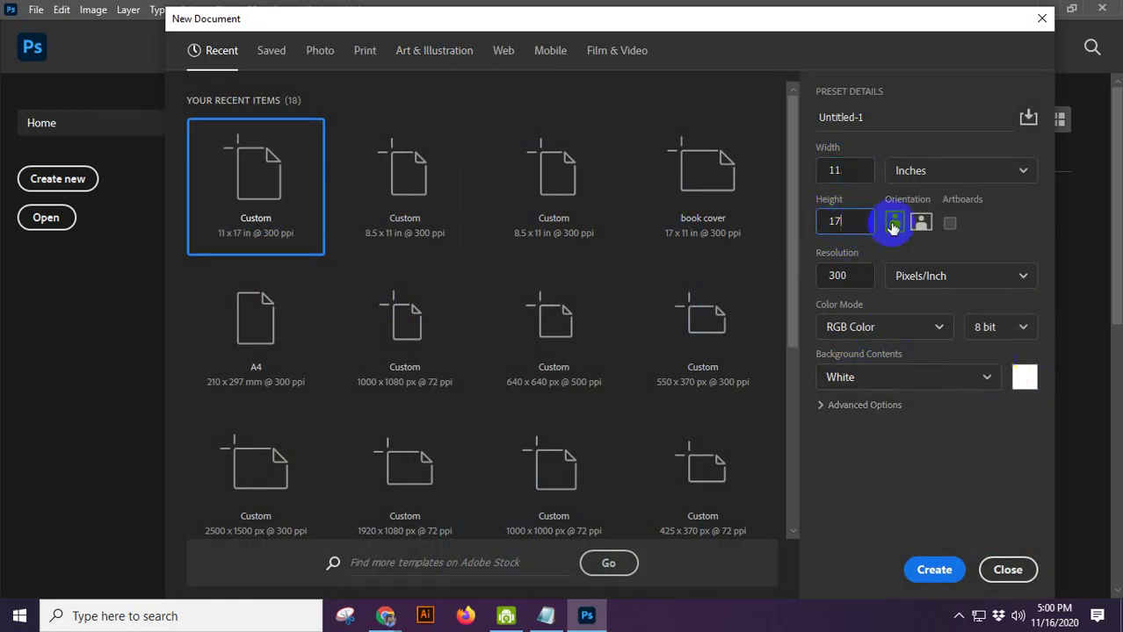
left_click(933, 571)
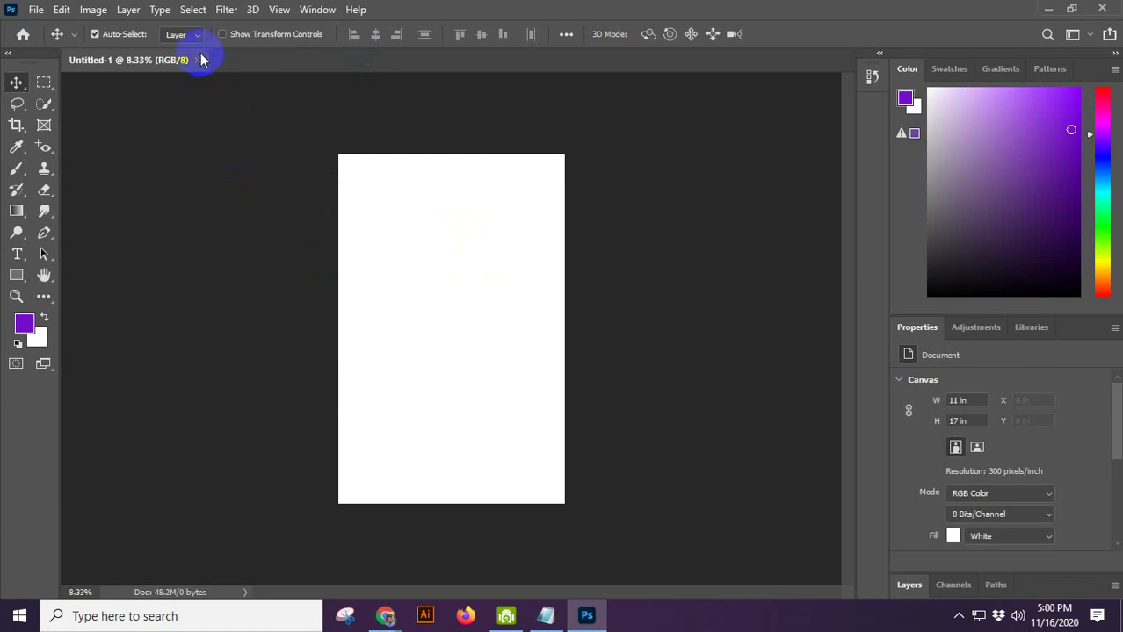
Step: Close the newly created blank document and bring up the New Document settings again
left_click(196, 60)
left_click(36, 8)
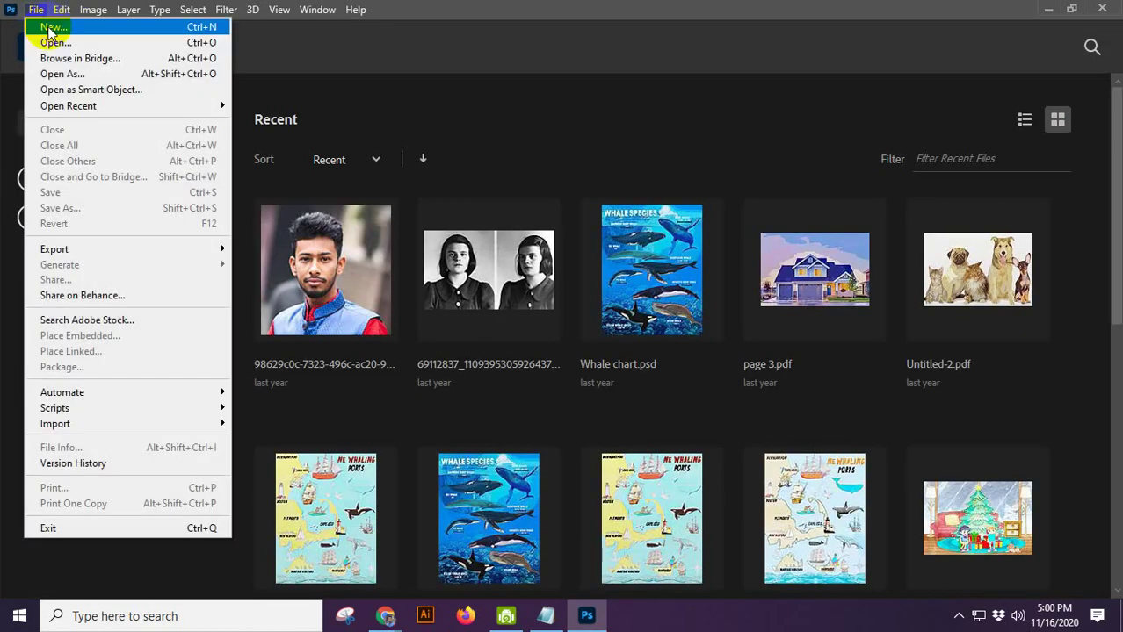
left_click(50, 28)
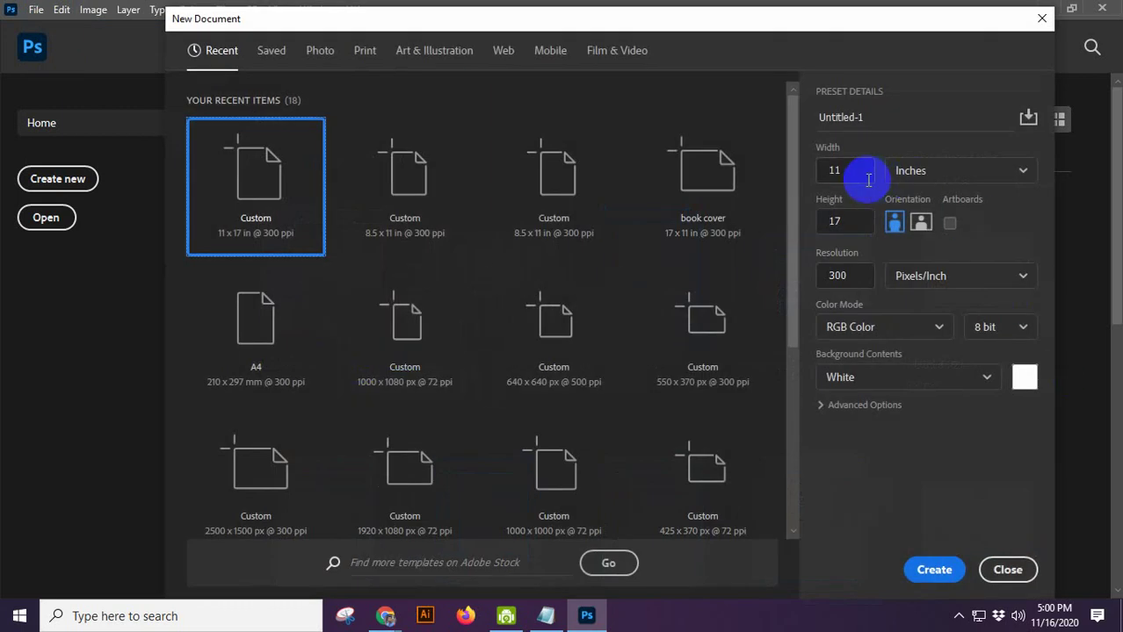
Step: Look over the new document's colour mode options, then check the Google Meet call and return to Photoshop
left_click(882, 332)
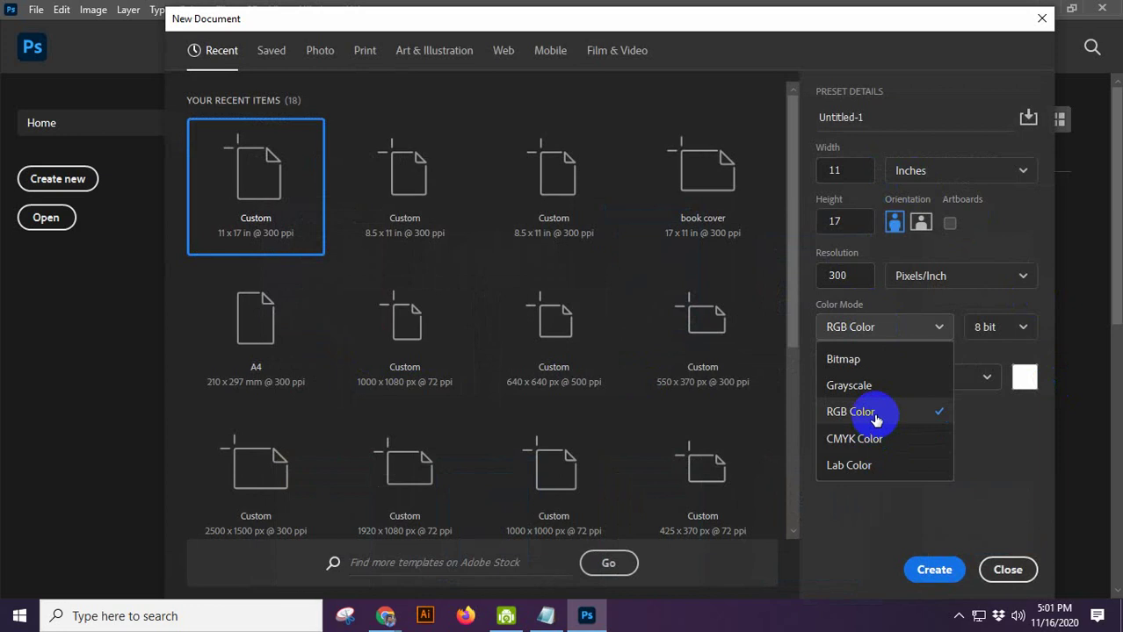
left_click(385, 616)
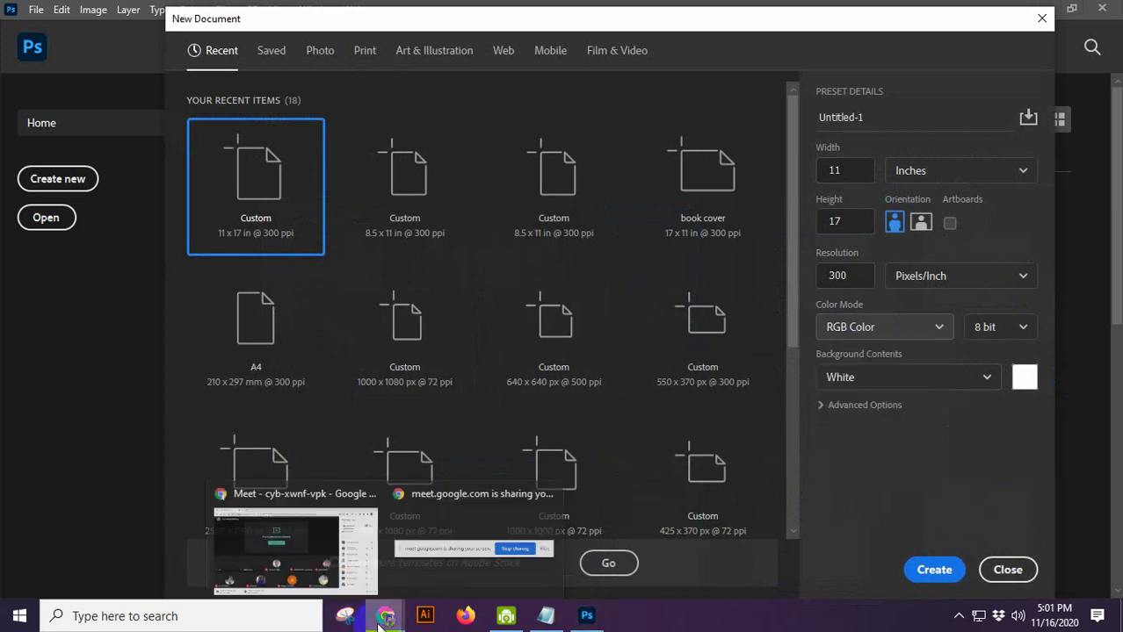
left_click(299, 555)
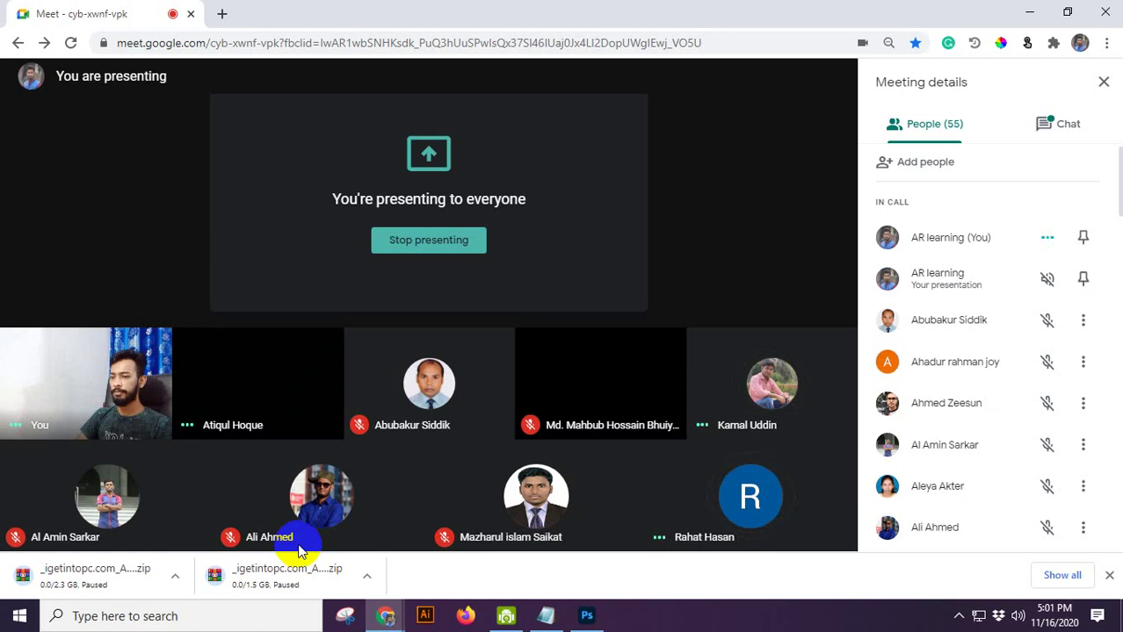
left_click(587, 616)
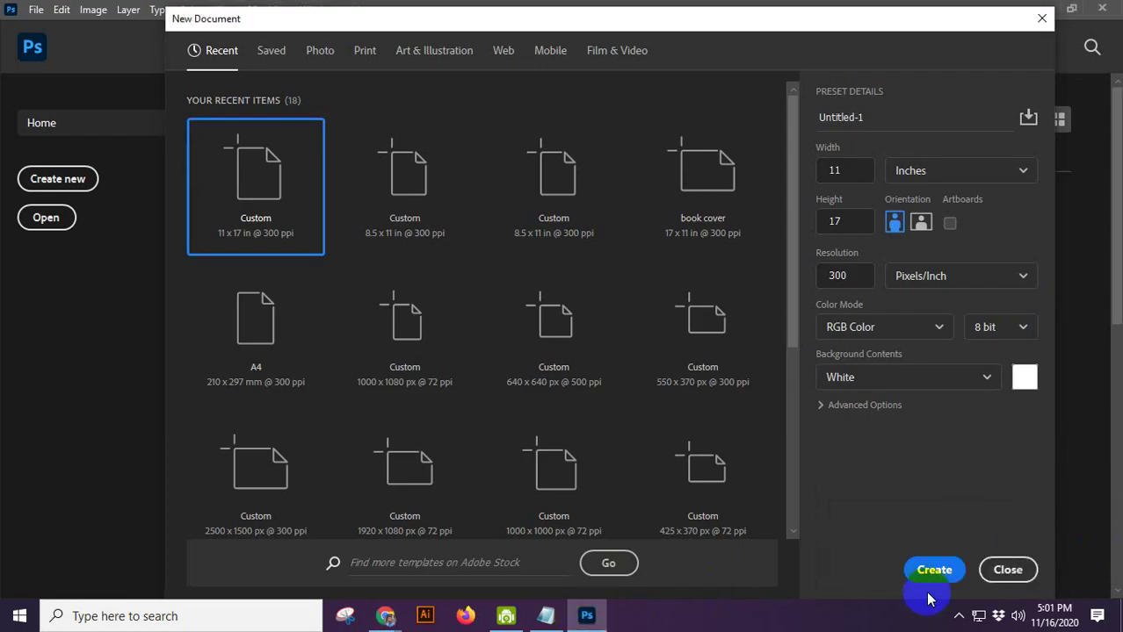
Step: Create a landscape RGB document measuring 17 × 11 inches at 300 pixels/inch with a white background
left_click(921, 223)
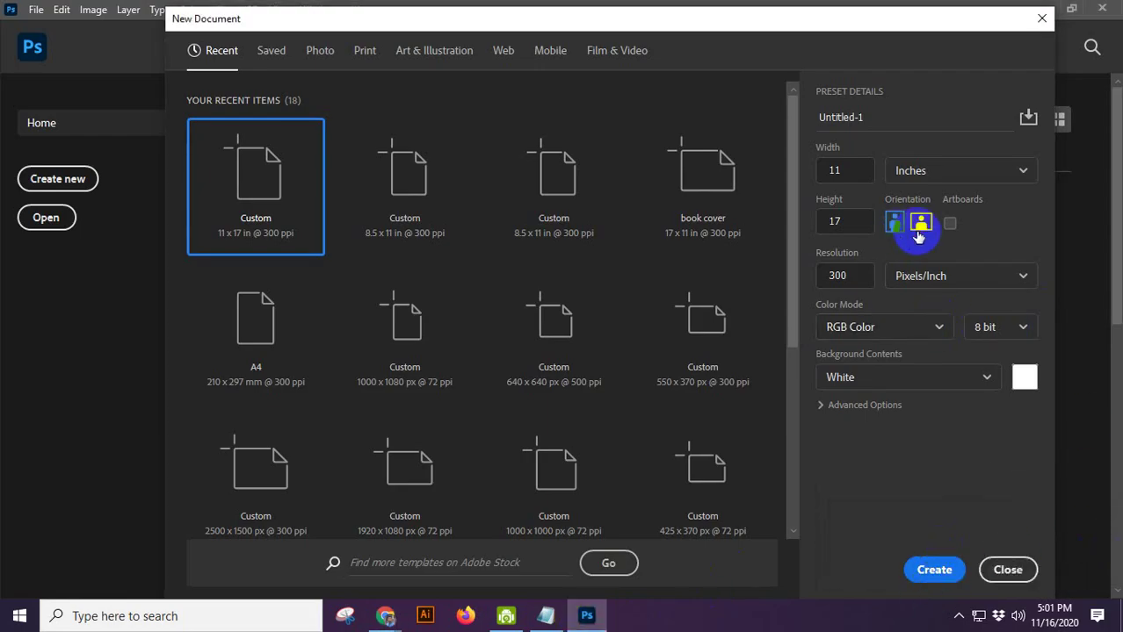
left_click(934, 572)
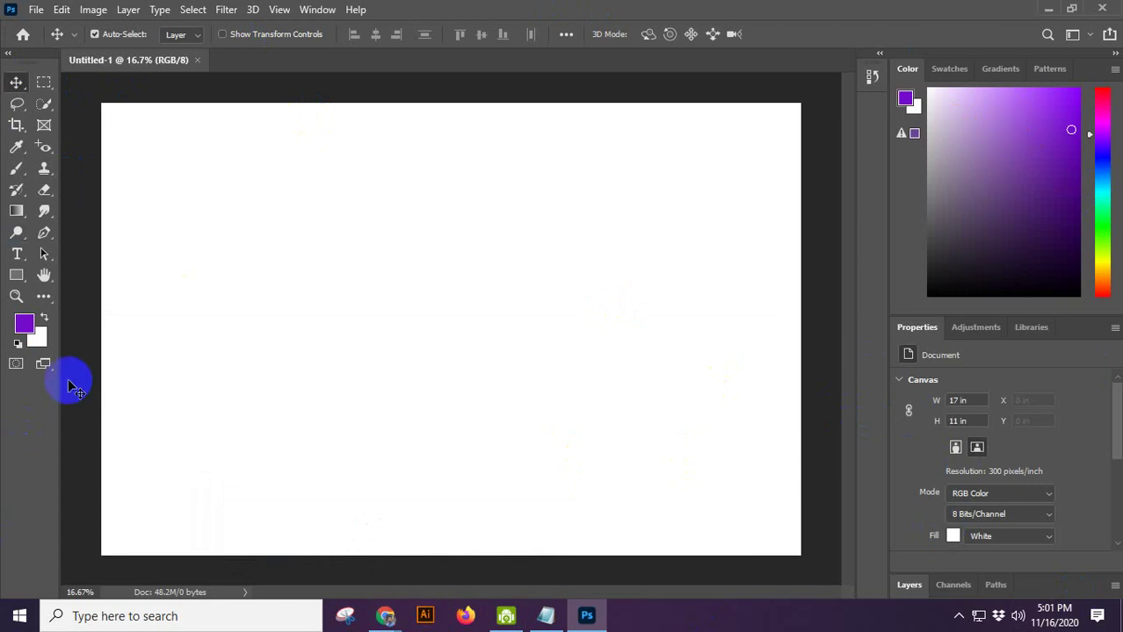
Step: Switch to the Google Meet call to check on it, and return to the blank document in Photoshop
mouse_move(387, 612)
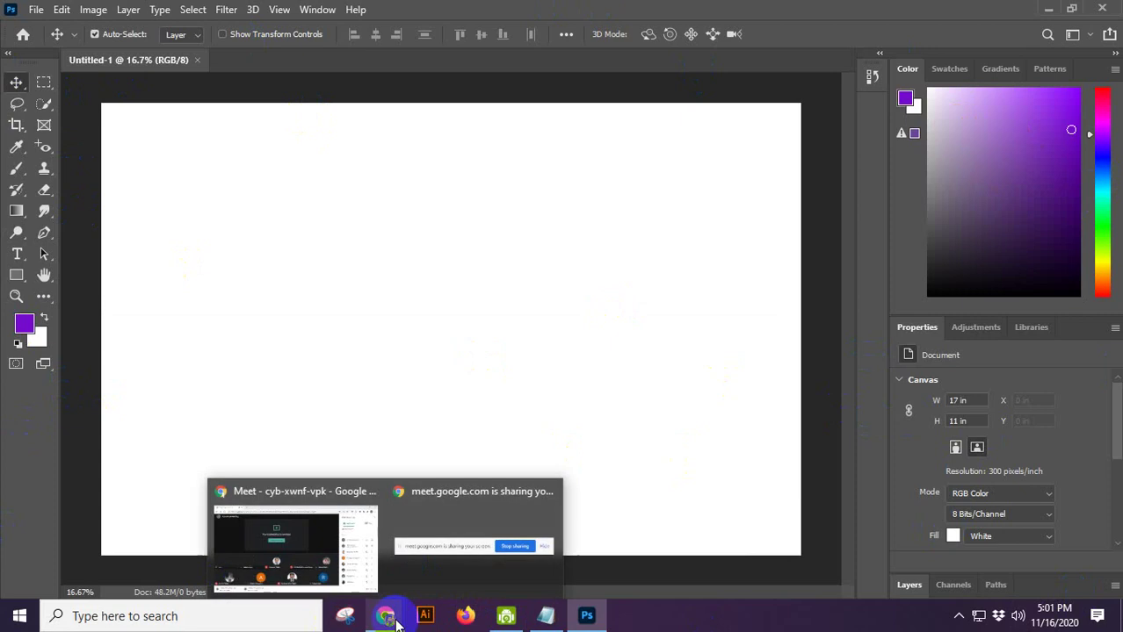
left_click(297, 573)
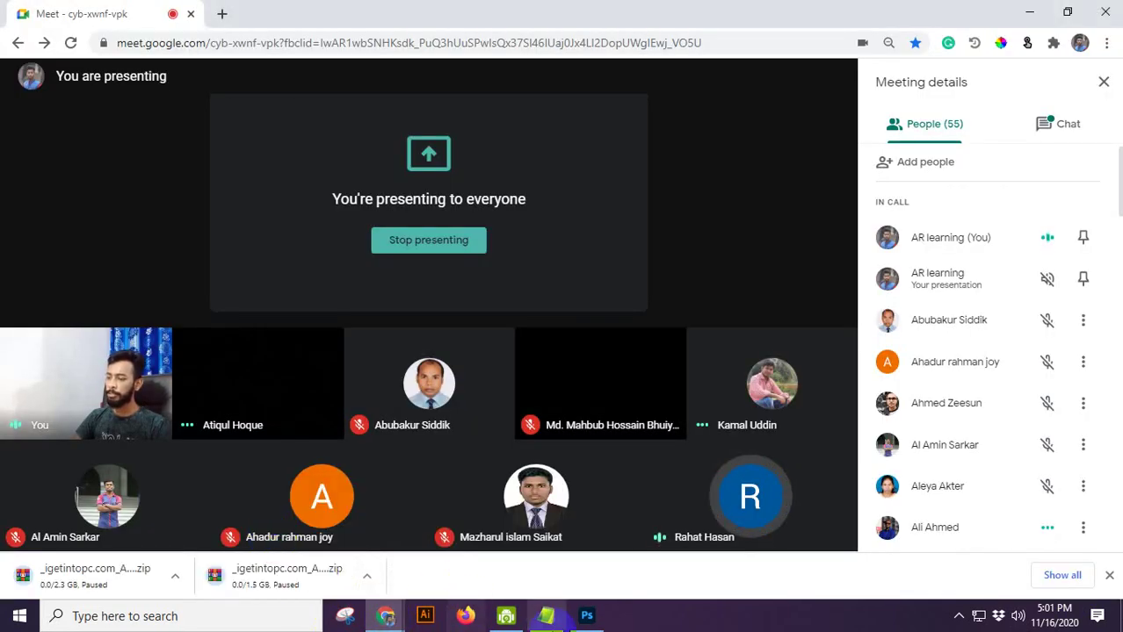
left_click(589, 618)
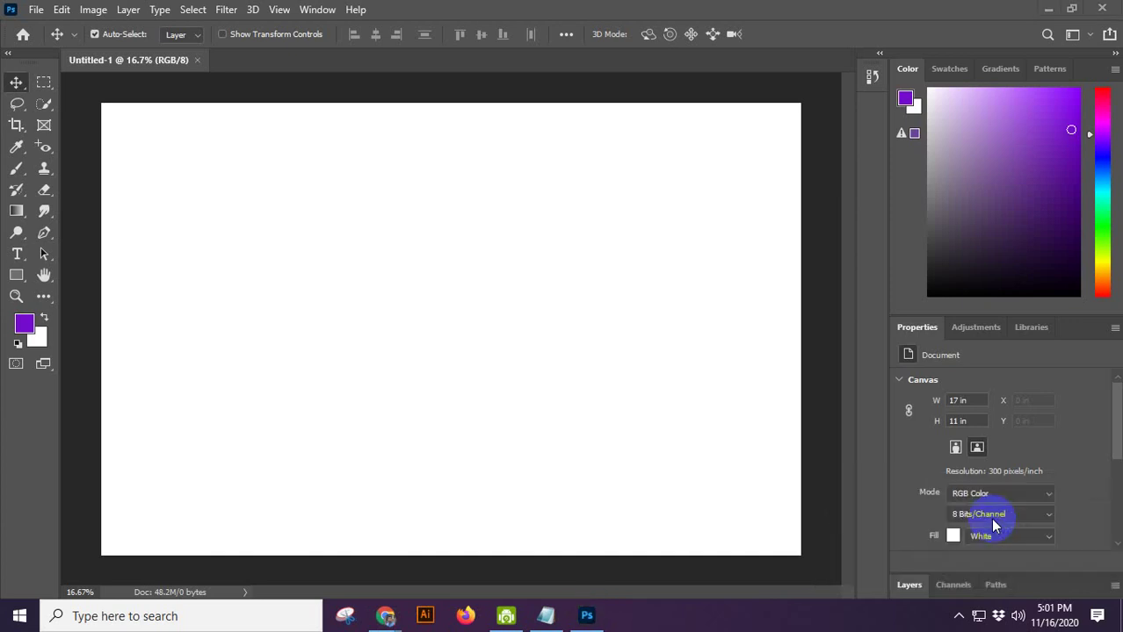
Step: Expand the collapsed Layers panel to show the document's layer list
left_click(910, 586)
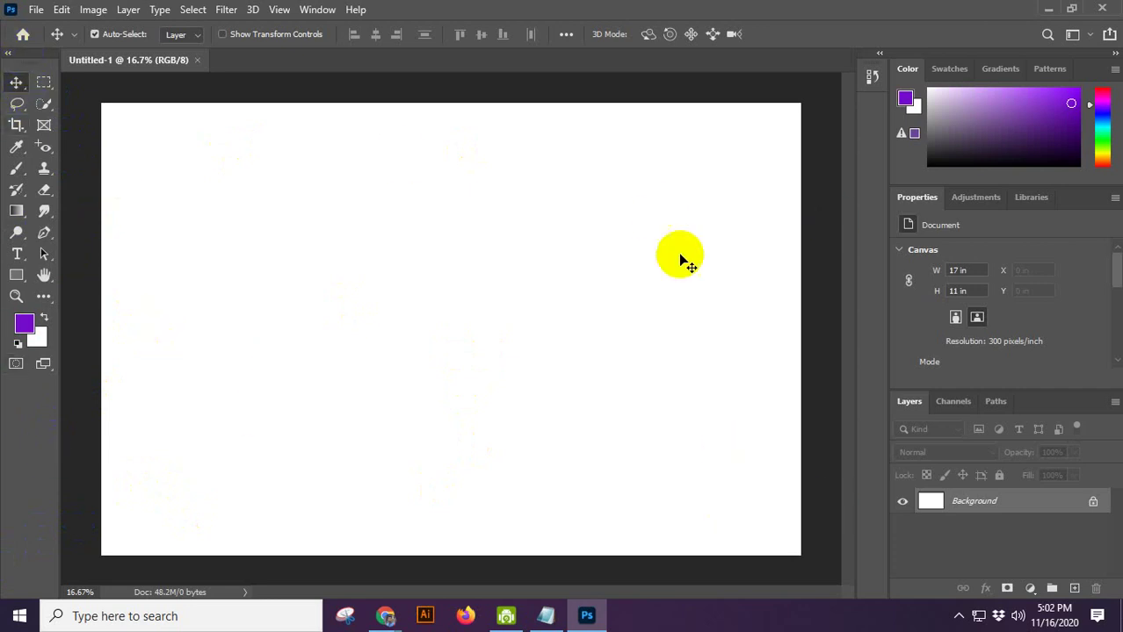
Step: Zoom in and out of the blank canvas repeatedly, finishing with the whole canvas fitted on screen
scroll(453, 354, "down", 2)
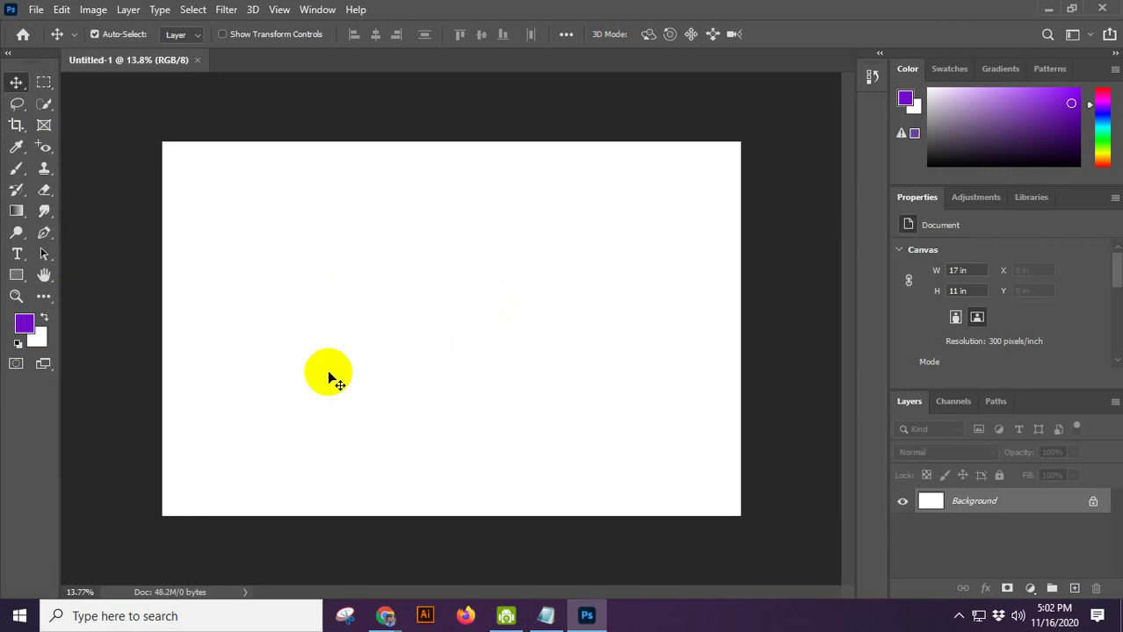
scroll(358, 183, "down", 4)
scroll(411, 317, "up", 5)
scroll(384, 246, "down", 2)
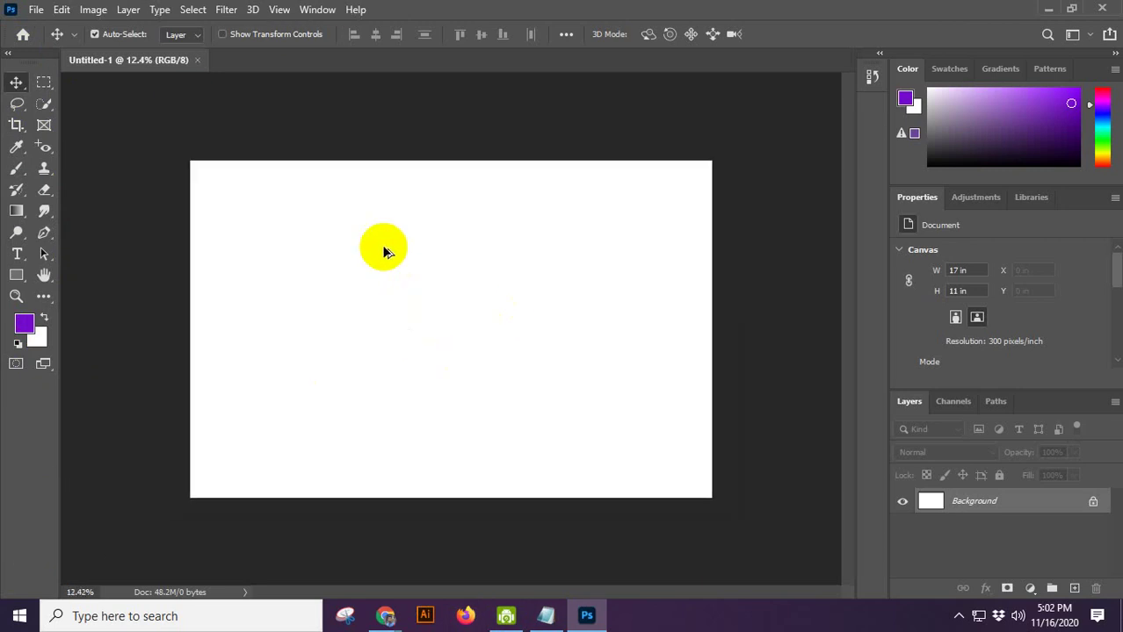
scroll(305, 220, "down", 1)
scroll(266, 165, "up", 4)
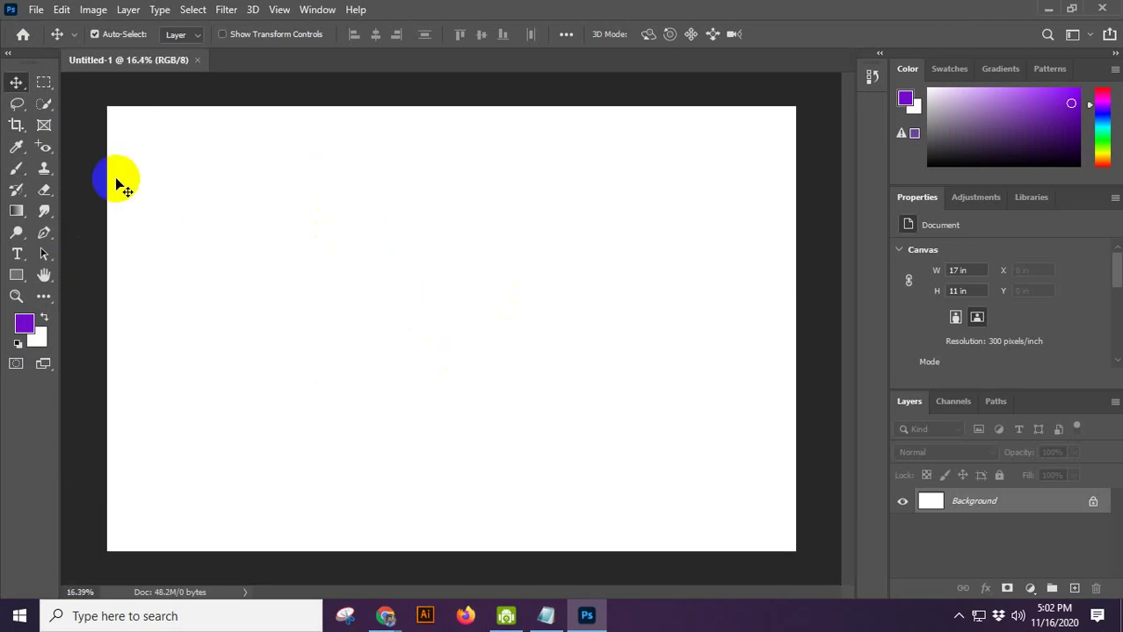
scroll(242, 195, "down", 1)
scroll(377, 252, "down", 1)
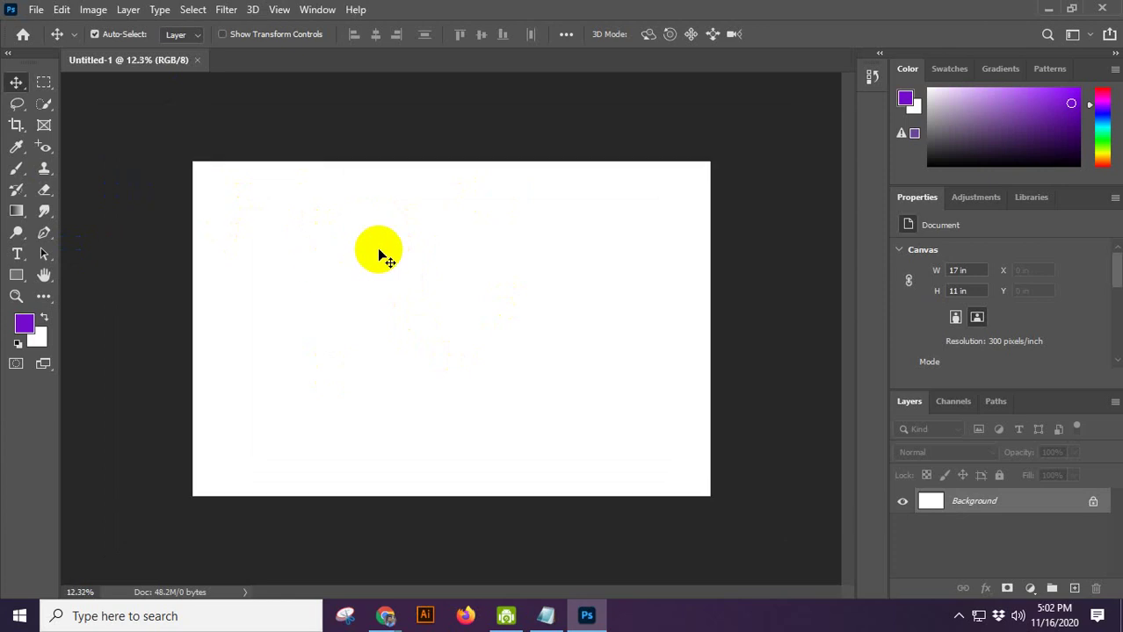
scroll(236, 312, "up", 2)
scroll(348, 288, "down", 2)
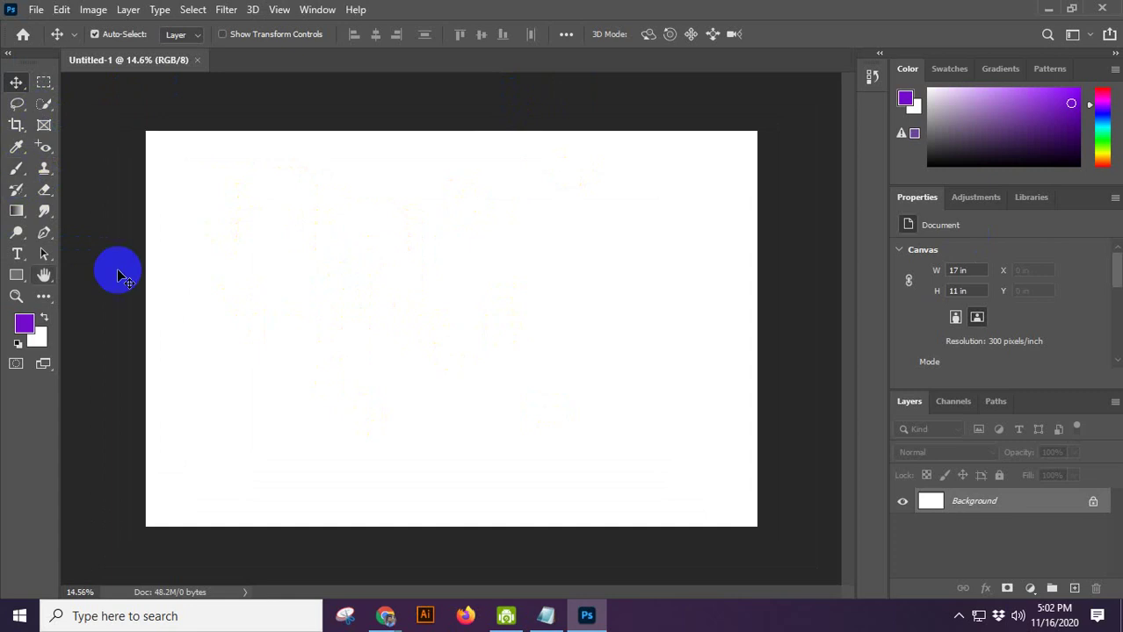
scroll(180, 220, "down", 2)
scroll(229, 202, "up", 1)
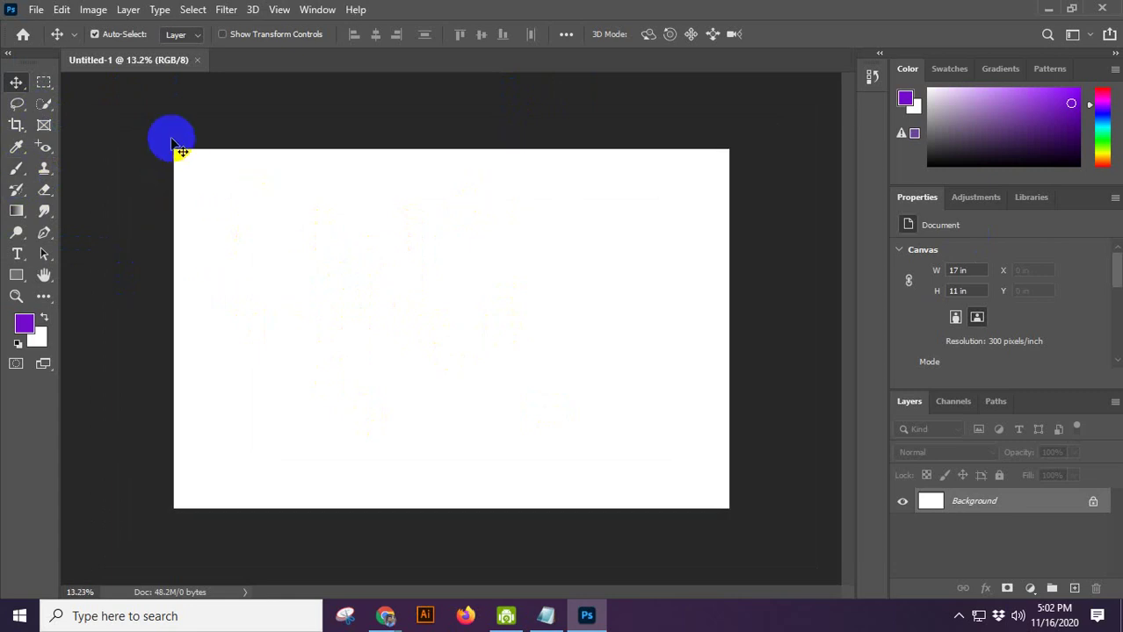
scroll(118, 193, "down", 2)
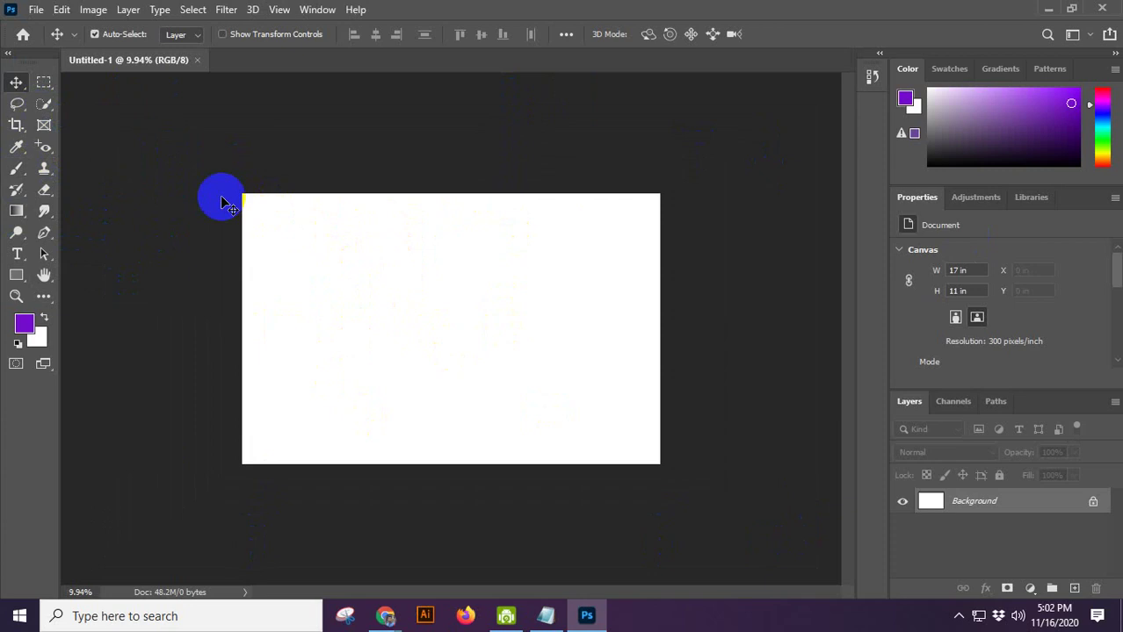
scroll(376, 289, "up", 2)
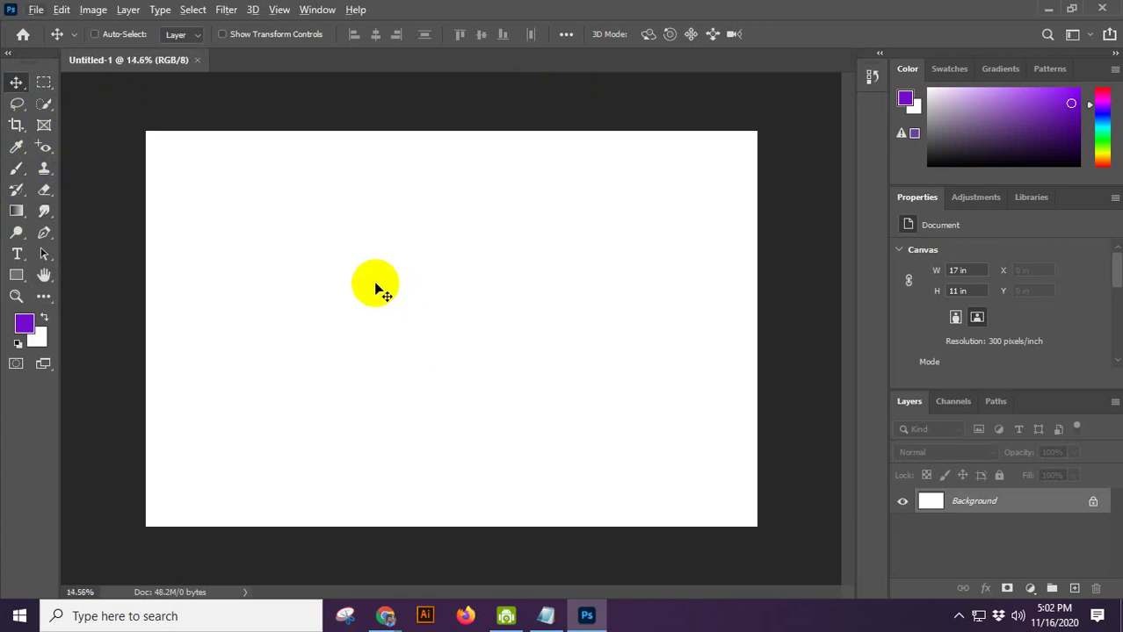
scroll(376, 290, "down", 1)
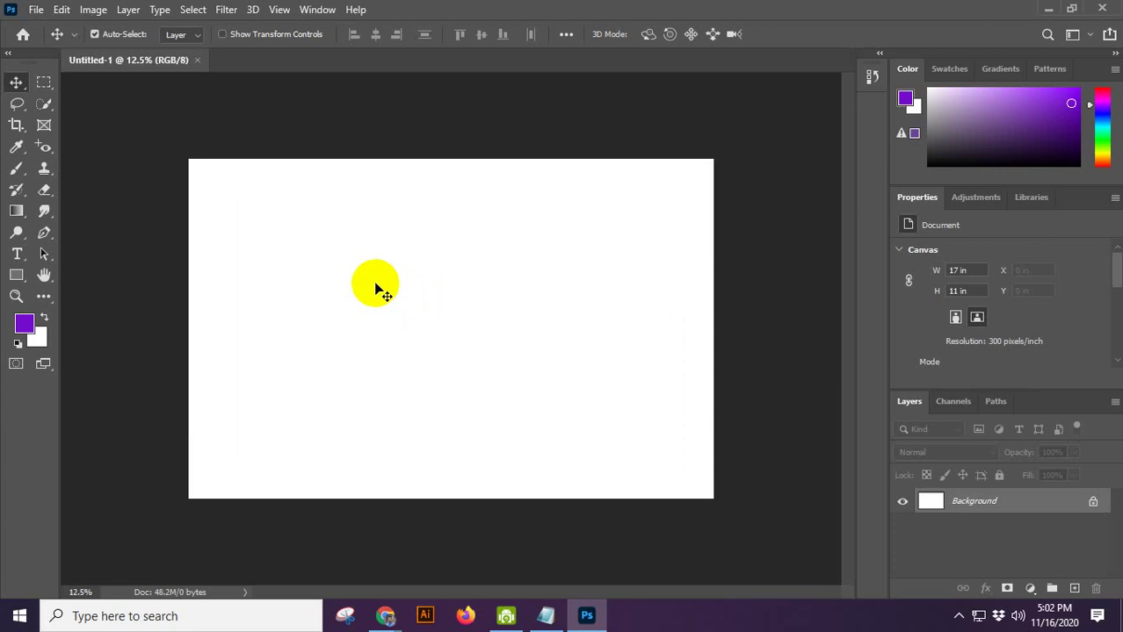
scroll(376, 290, "up", 2)
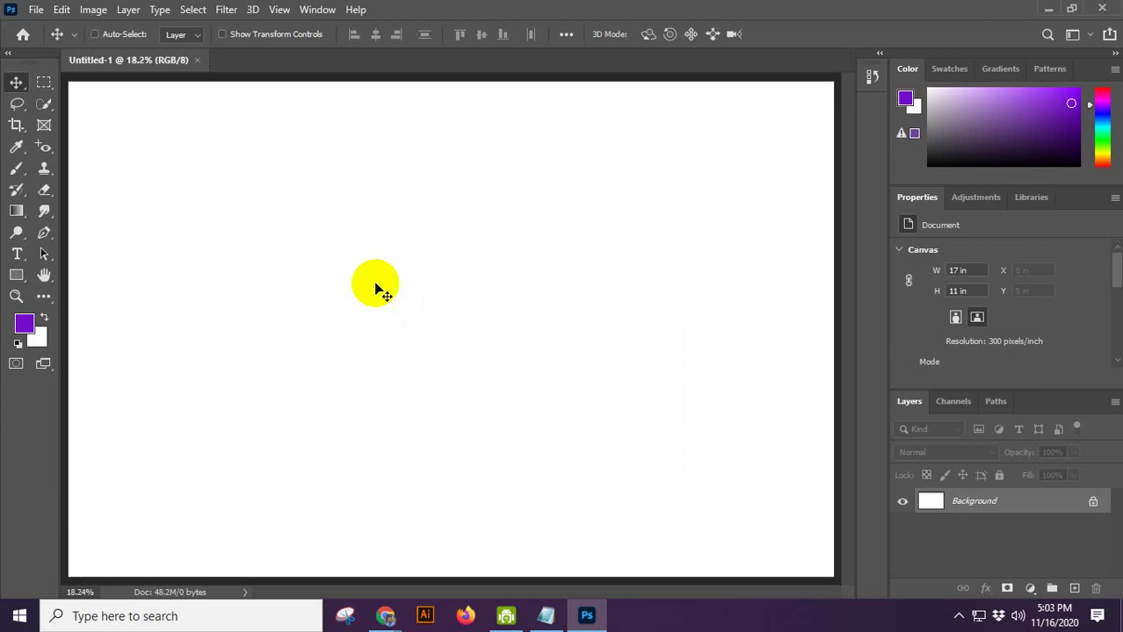
scroll(410, 253, "down", 1)
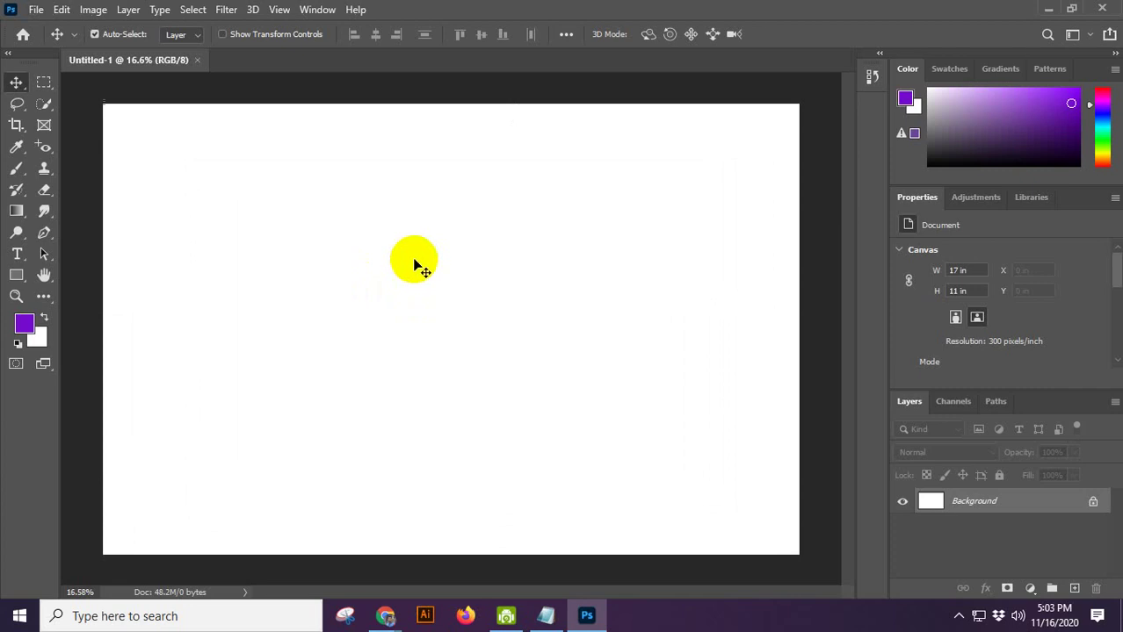
scroll(423, 286, "down", 10)
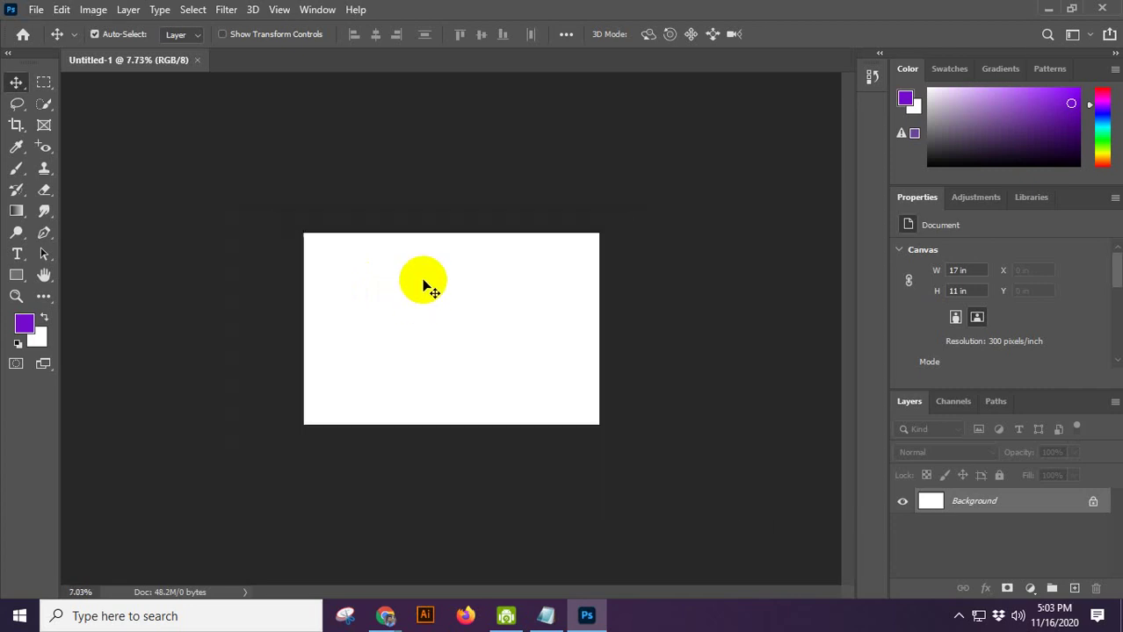
scroll(423, 286, "up", 8)
scroll(425, 294, "up", 3)
scroll(425, 293, "down", 4)
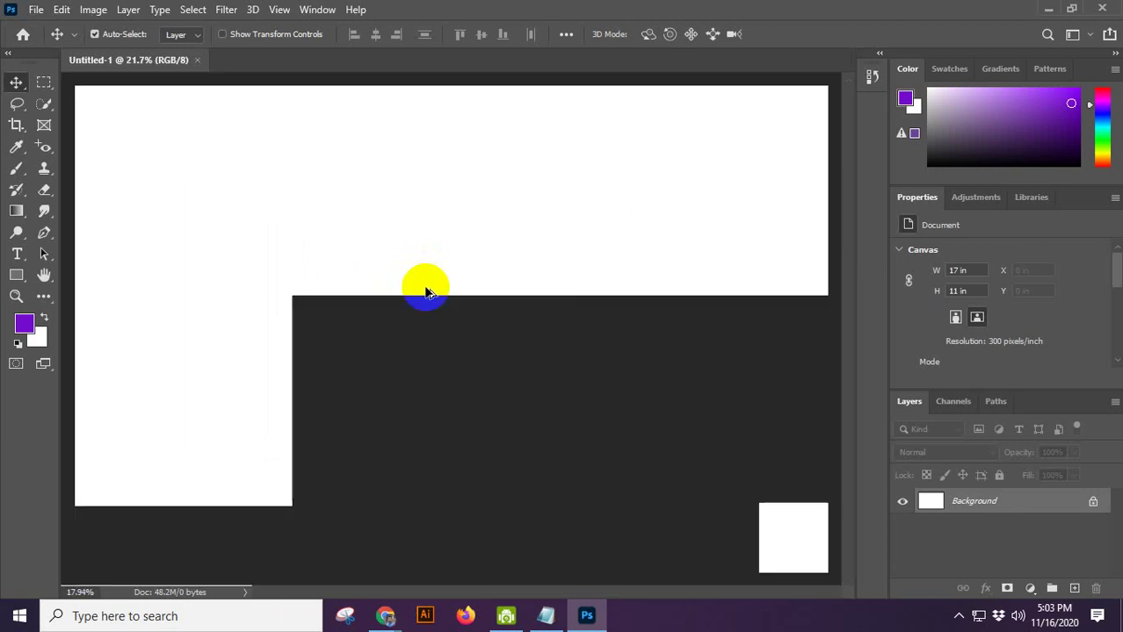
scroll(425, 294, "up", 2)
scroll(425, 294, "down", 1)
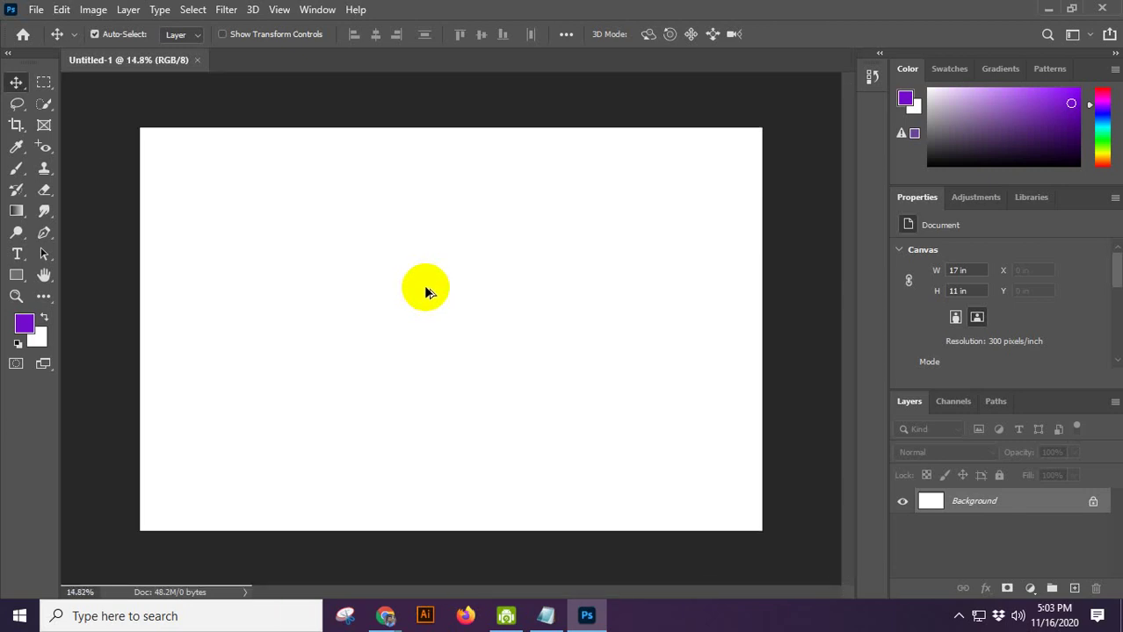
scroll(426, 292, "down", 1)
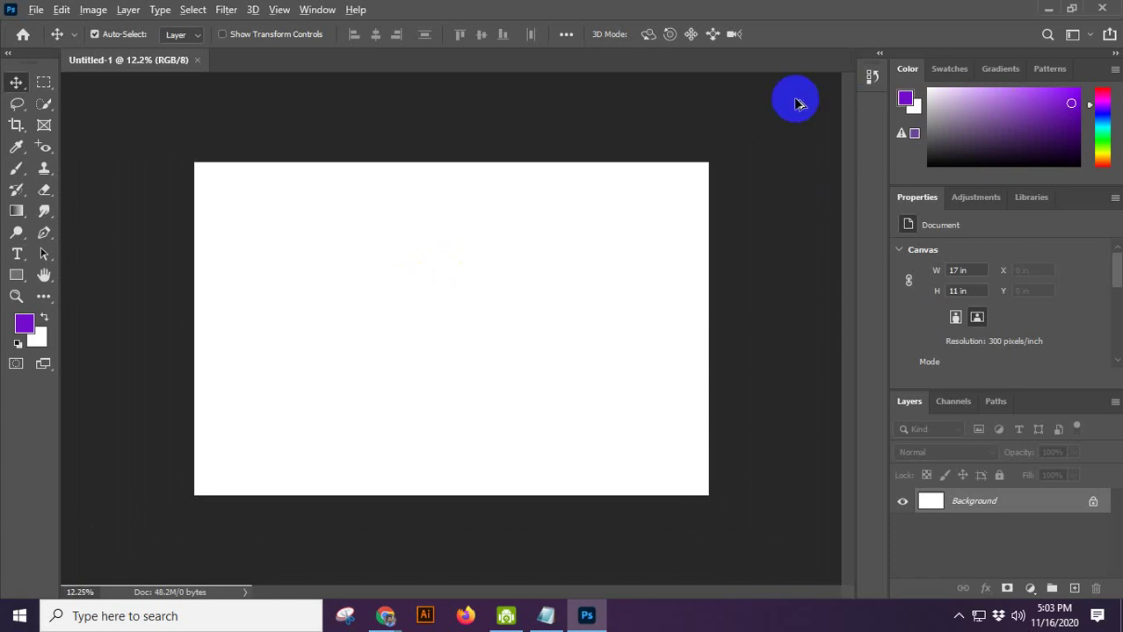
scroll(795, 103, "down", 1)
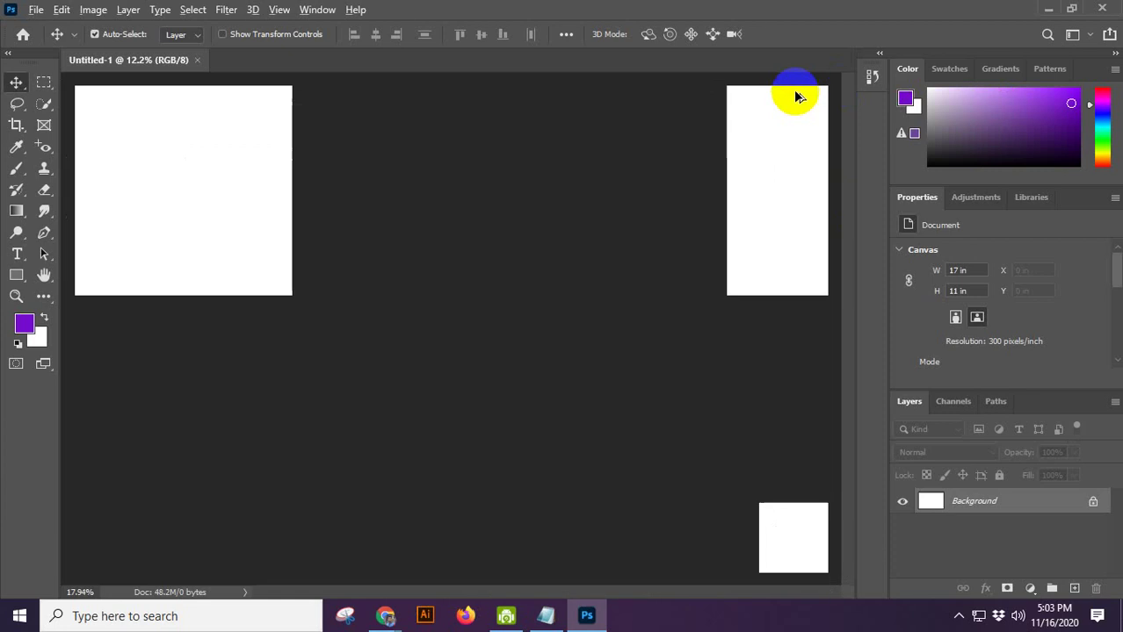
scroll(565, 279, "up", 2)
scroll(565, 279, "down", 3)
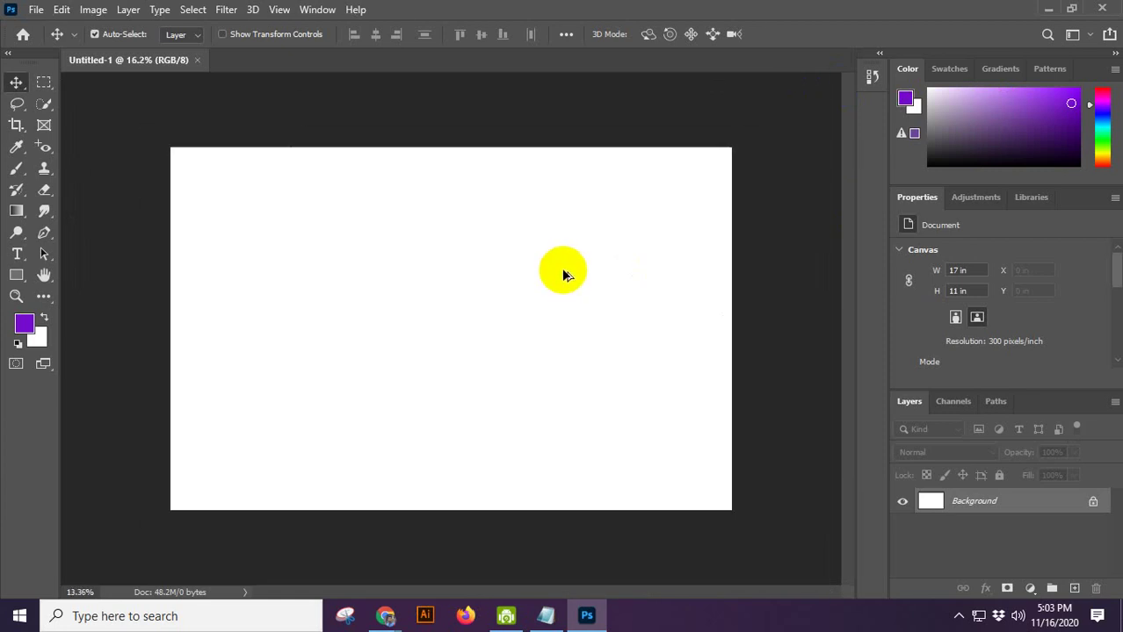
scroll(565, 279, "up", 2)
scroll(564, 275, "down", 1)
scroll(557, 289, "up", 3)
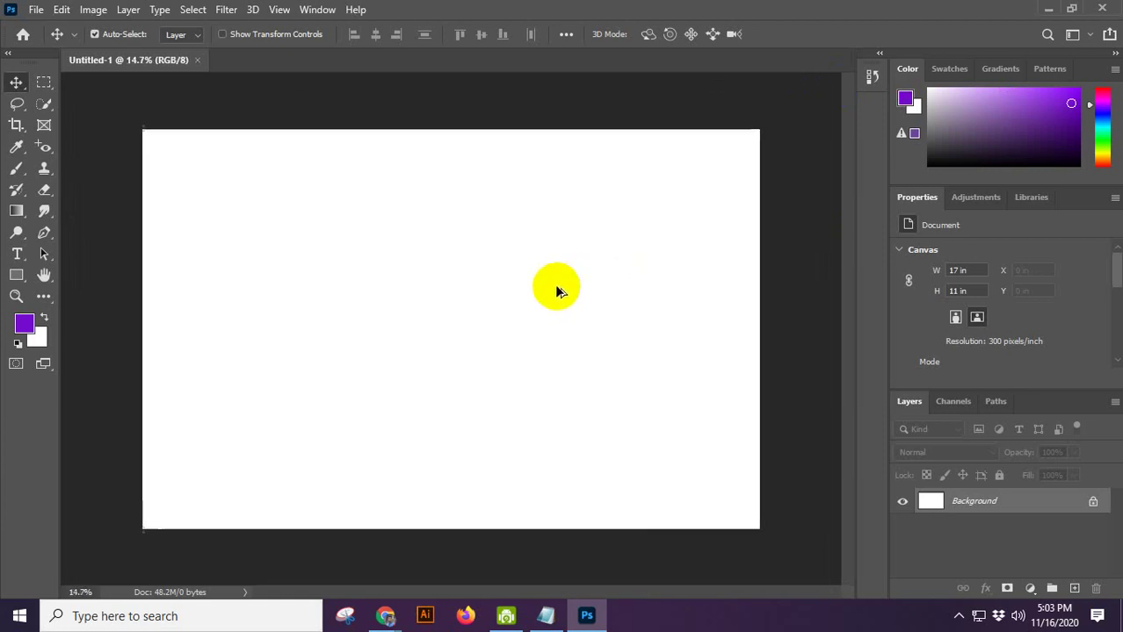
scroll(558, 290, "down", 4)
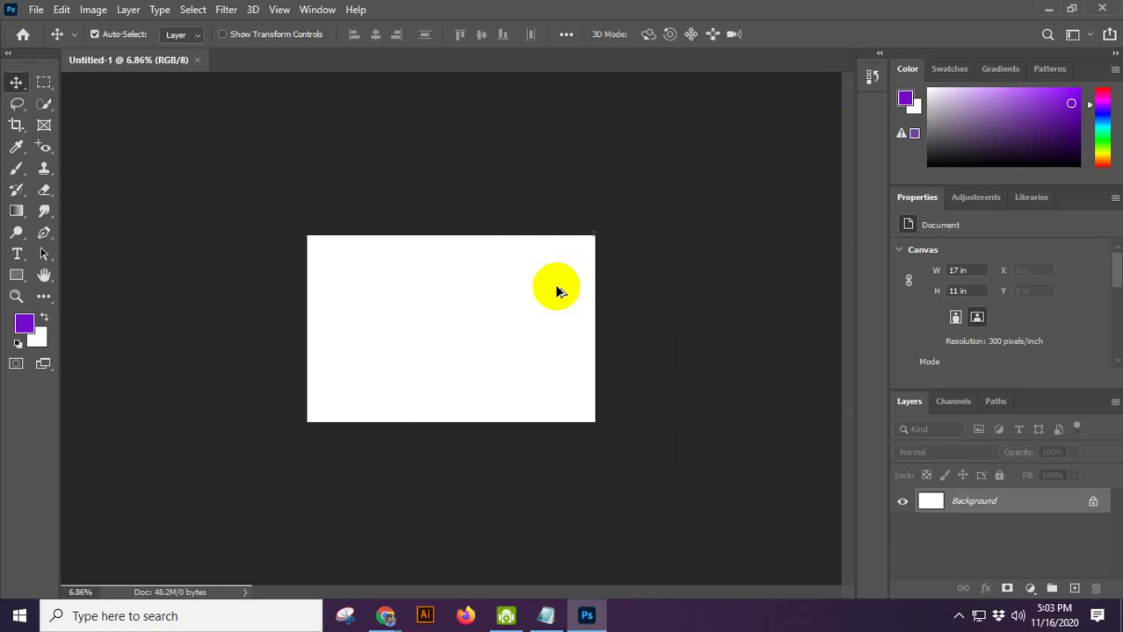
scroll(558, 289, "up", 2)
scroll(558, 290, "up", 4)
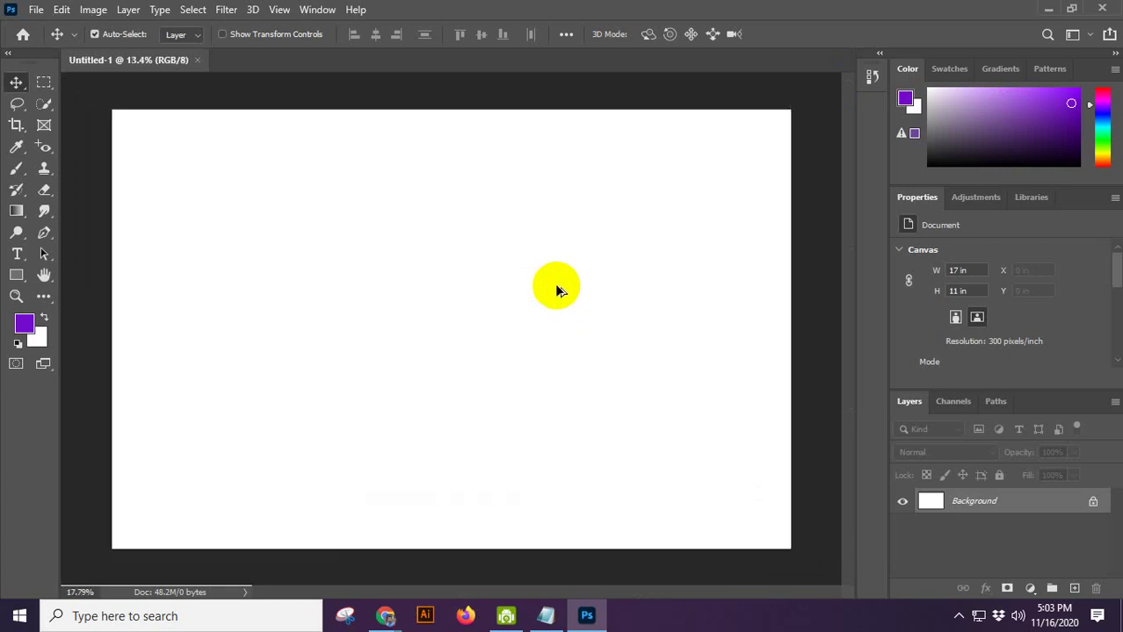
scroll(558, 290, "down", 1)
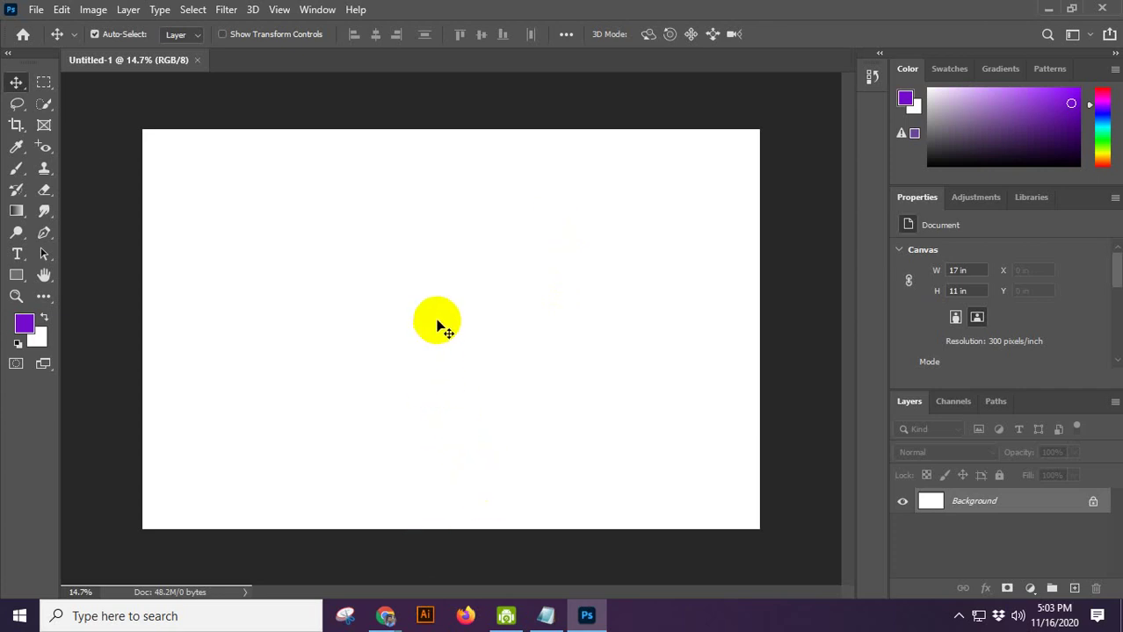
scroll(443, 289, "down", 4)
scroll(442, 288, "up", 5)
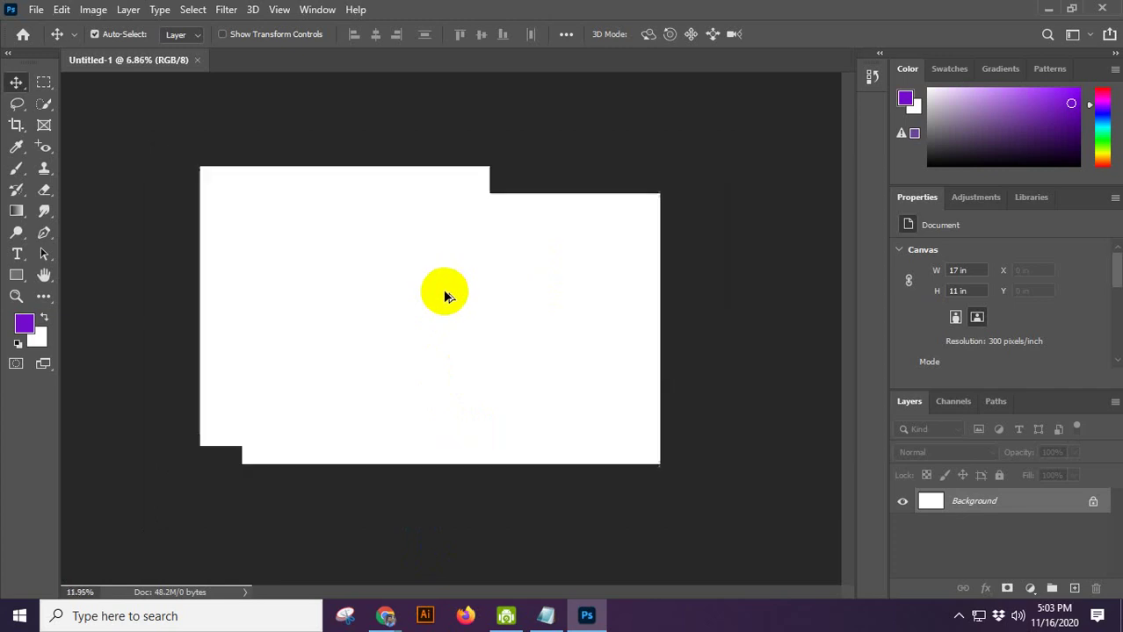
scroll(443, 288, "down", 4)
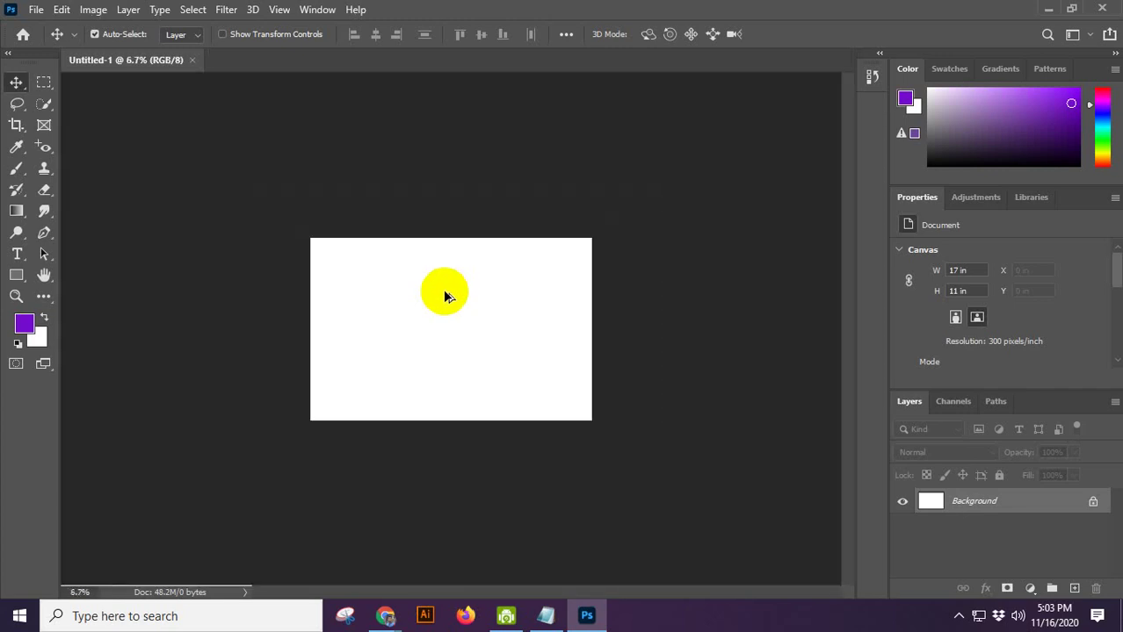
scroll(443, 288, "up", 2)
scroll(443, 296, "up", 2)
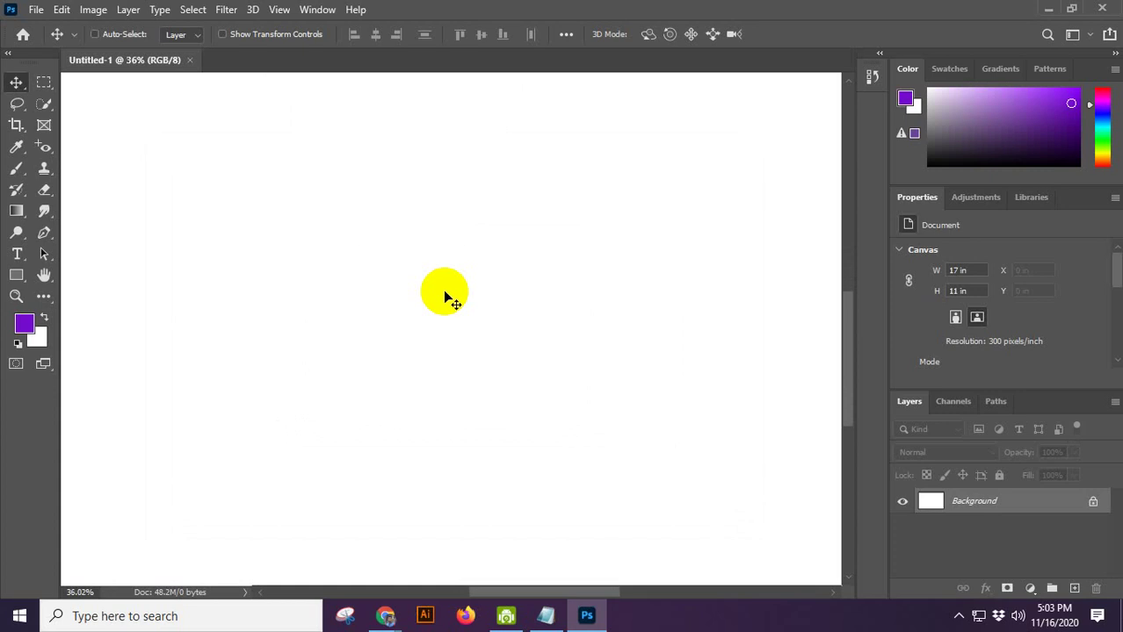
key("ctrl+0")
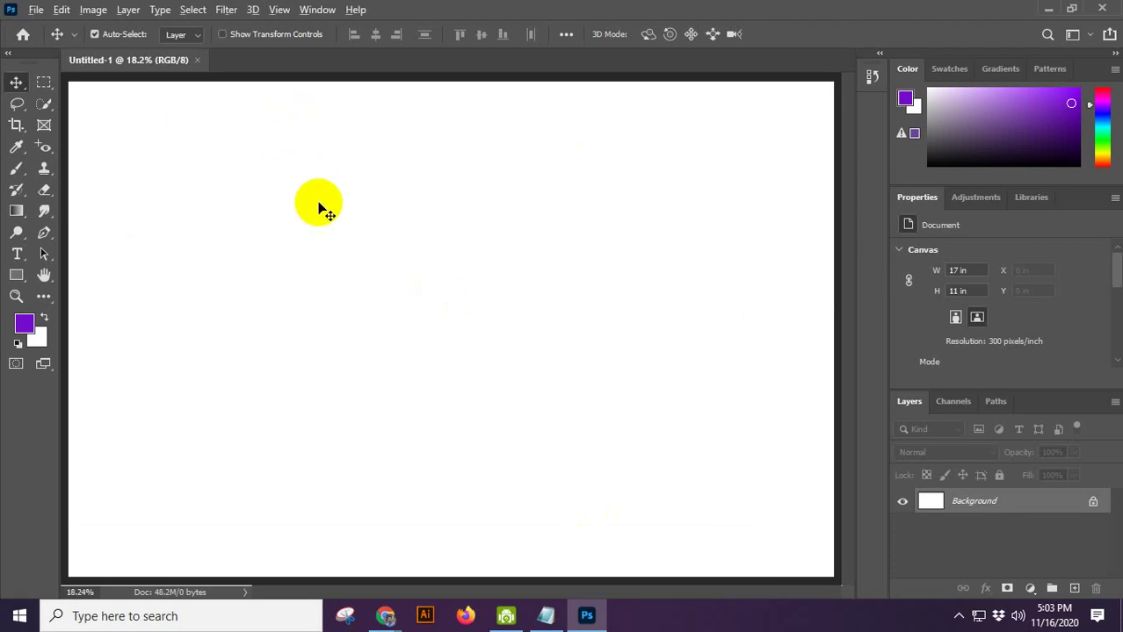
Step: Activate the Zoom tool and compare the canvas views using Fit Screen and Fill Screen
scroll(318, 209, "down", 1)
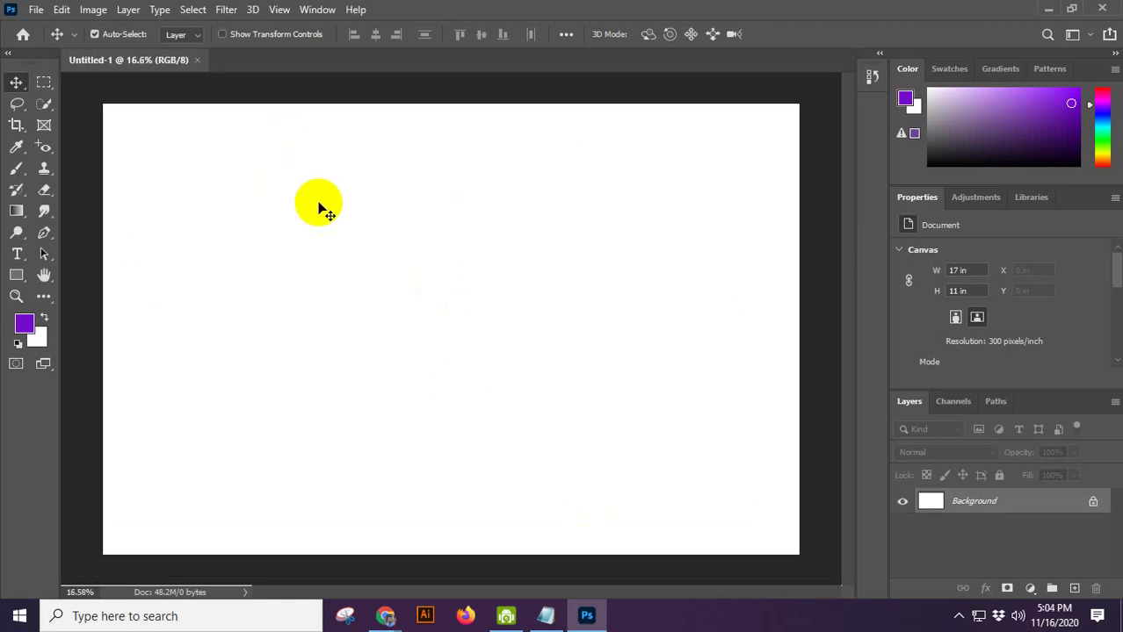
scroll(319, 209, "up", 1)
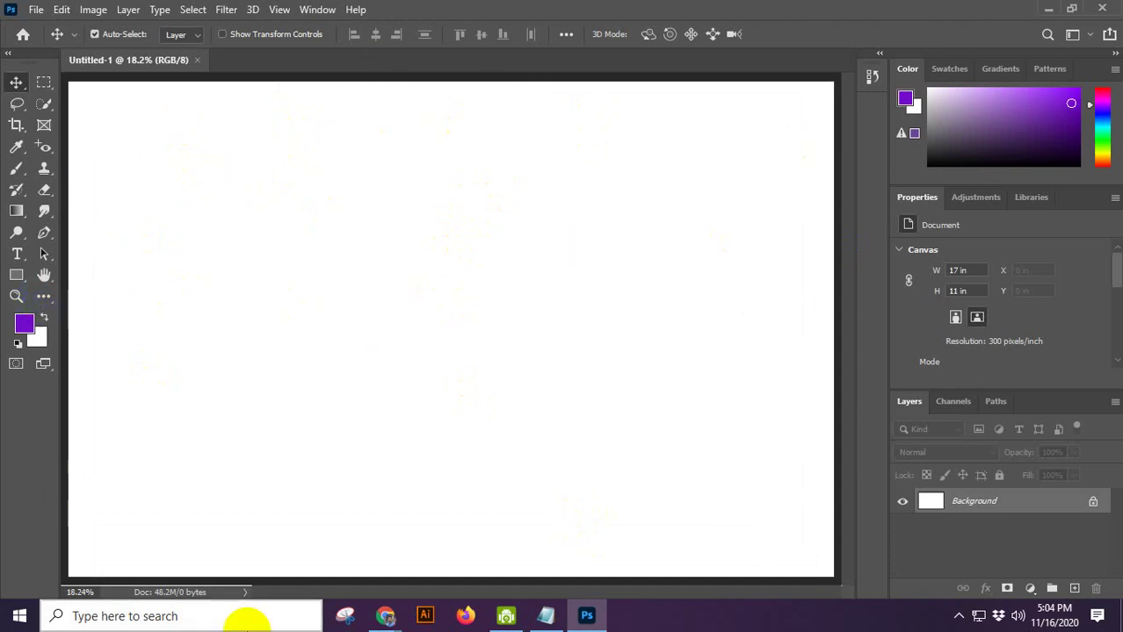
left_click(15, 300)
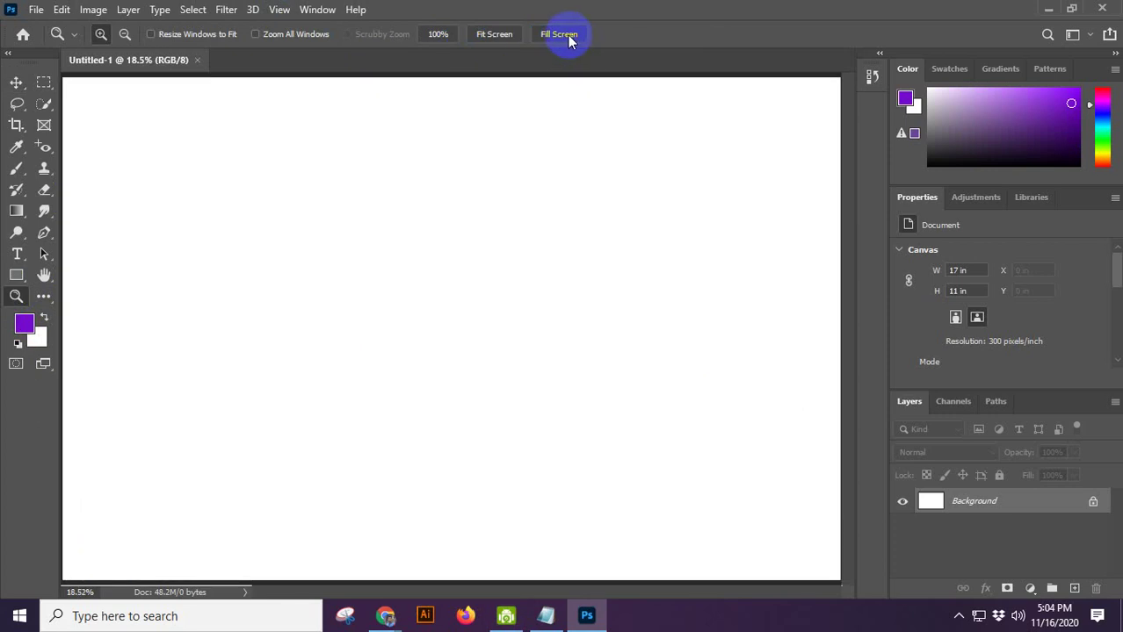
left_click(516, 39)
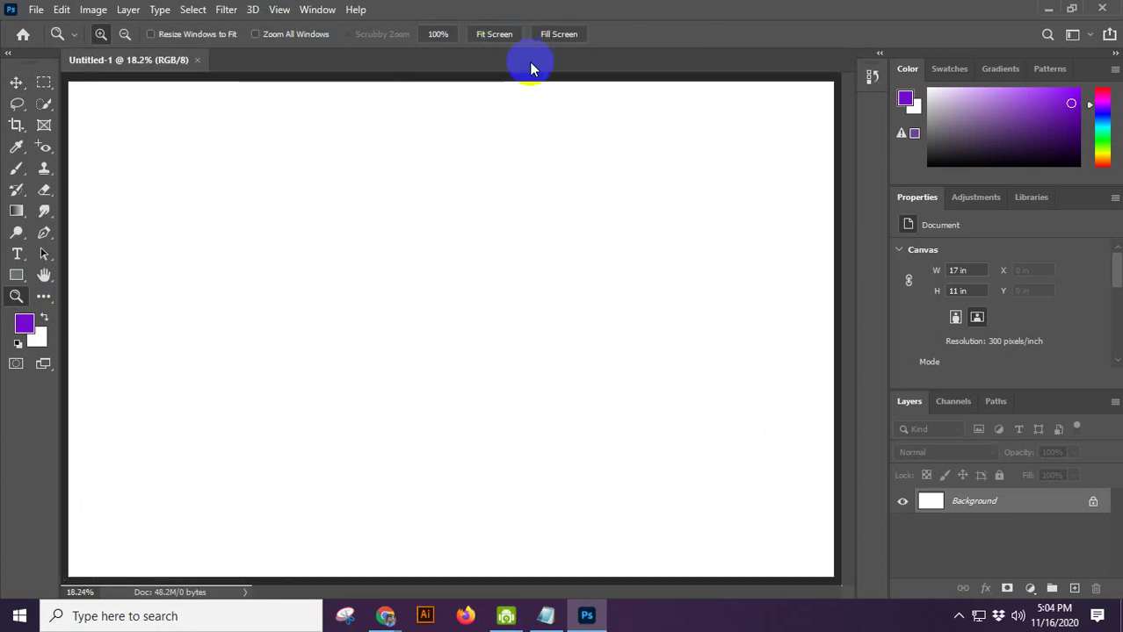
left_click(551, 40)
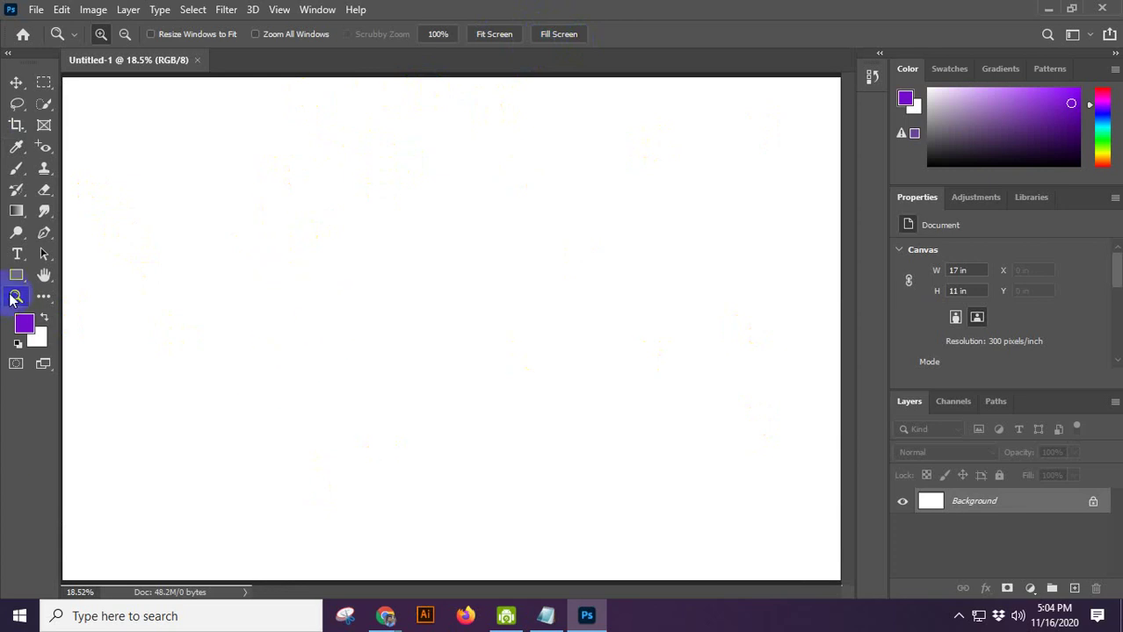
Step: Magnify the blank canvas to 50% with the Zoom tool, and reduce and enlarge it stepwise, ending at 12.5%
left_click(440, 244)
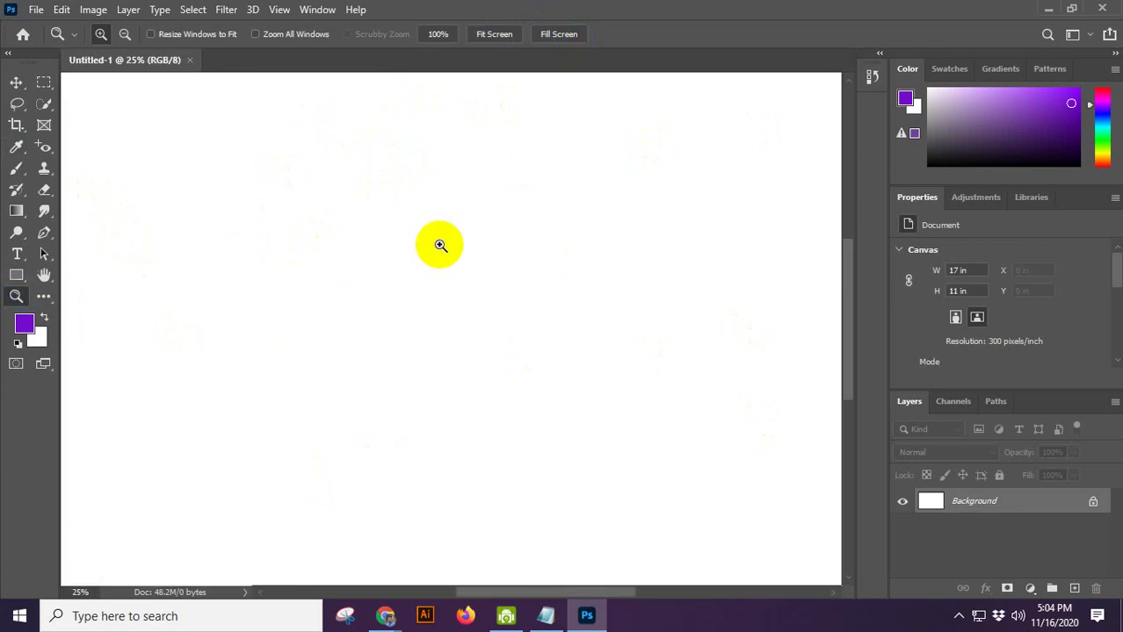
left_click(469, 178)
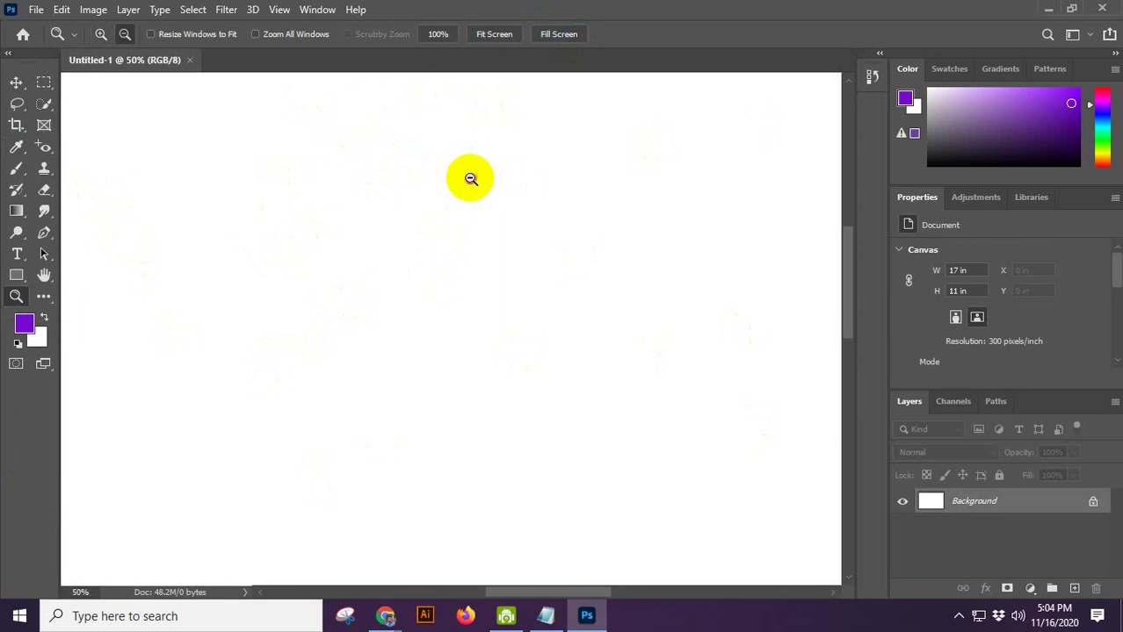
left_click(471, 179)
left_click(471, 179)
left_click(471, 180)
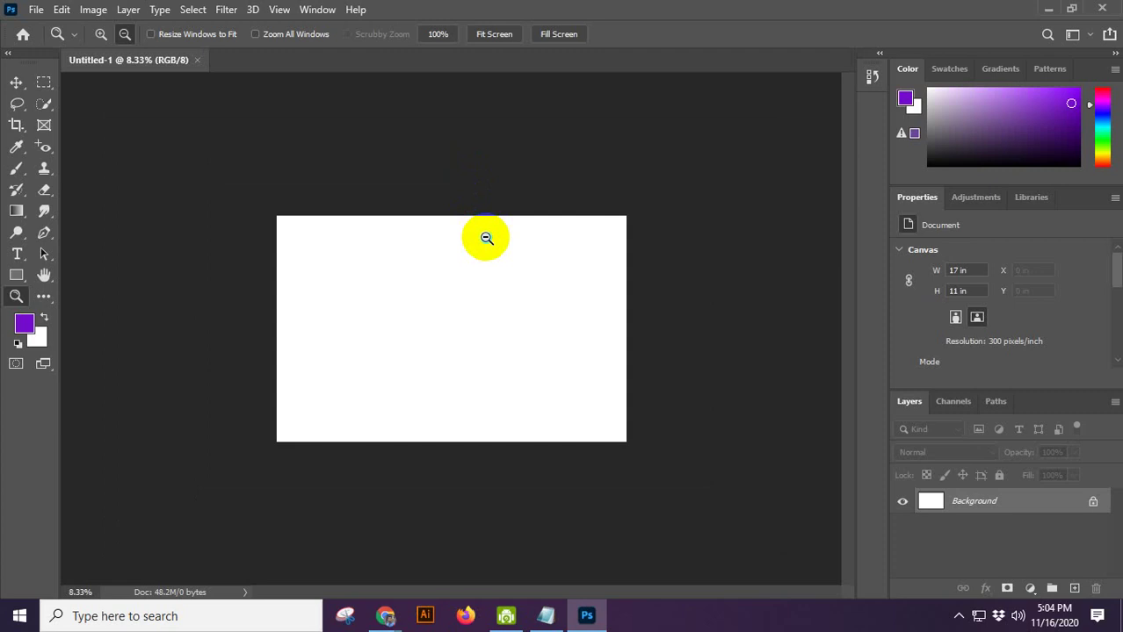
left_click(486, 238)
left_click(485, 238)
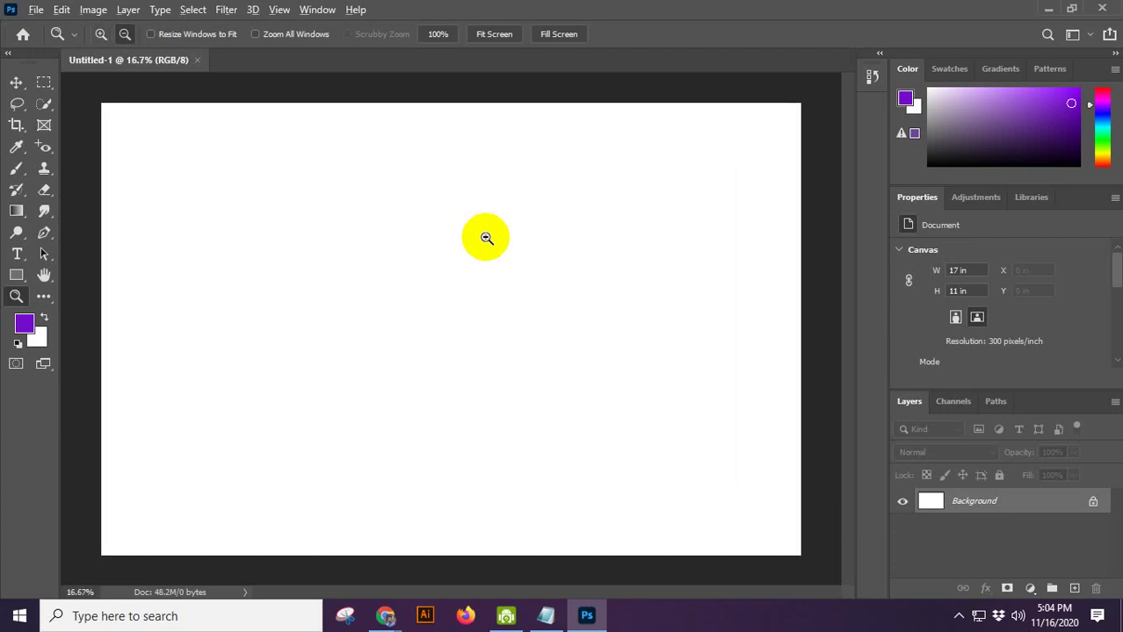
left_click(486, 238, "alt")
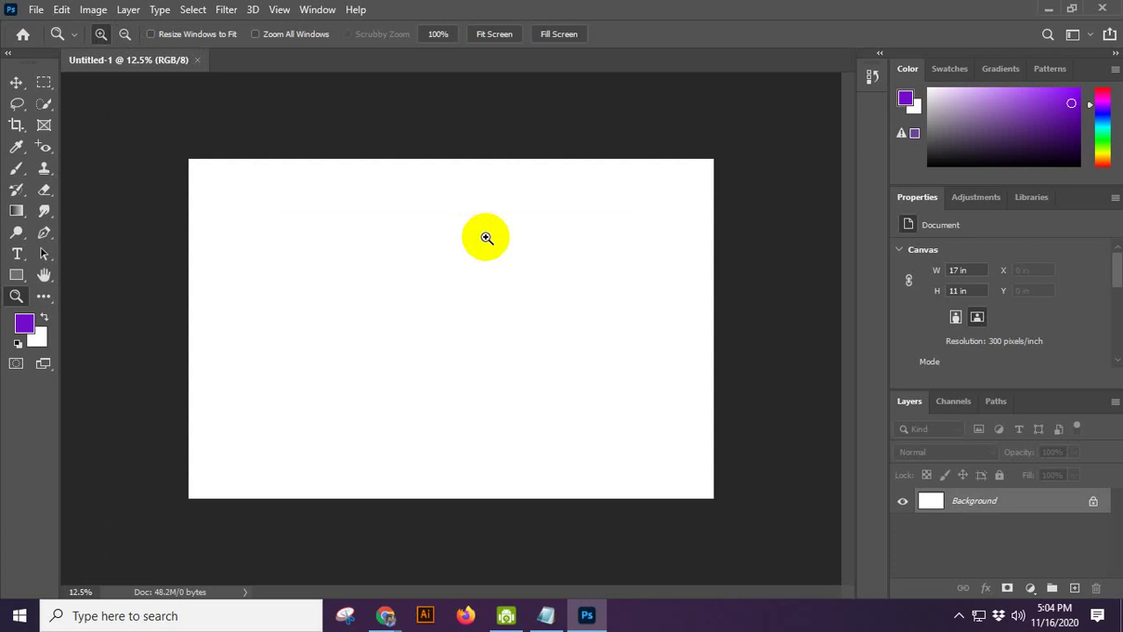
Step: Zoom the canvas in and out in small increments, and activate the Rectangular Marquee tool
scroll(486, 238, "up", 3)
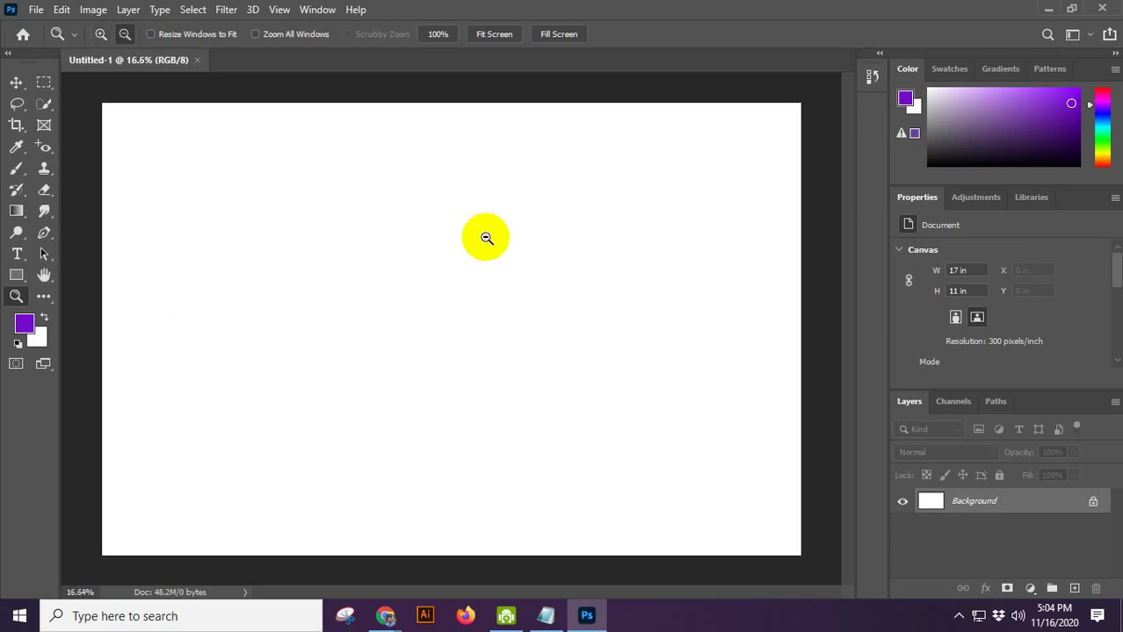
scroll(486, 238, "down", 4)
scroll(486, 238, "up", 3)
scroll(486, 238, "down", 1)
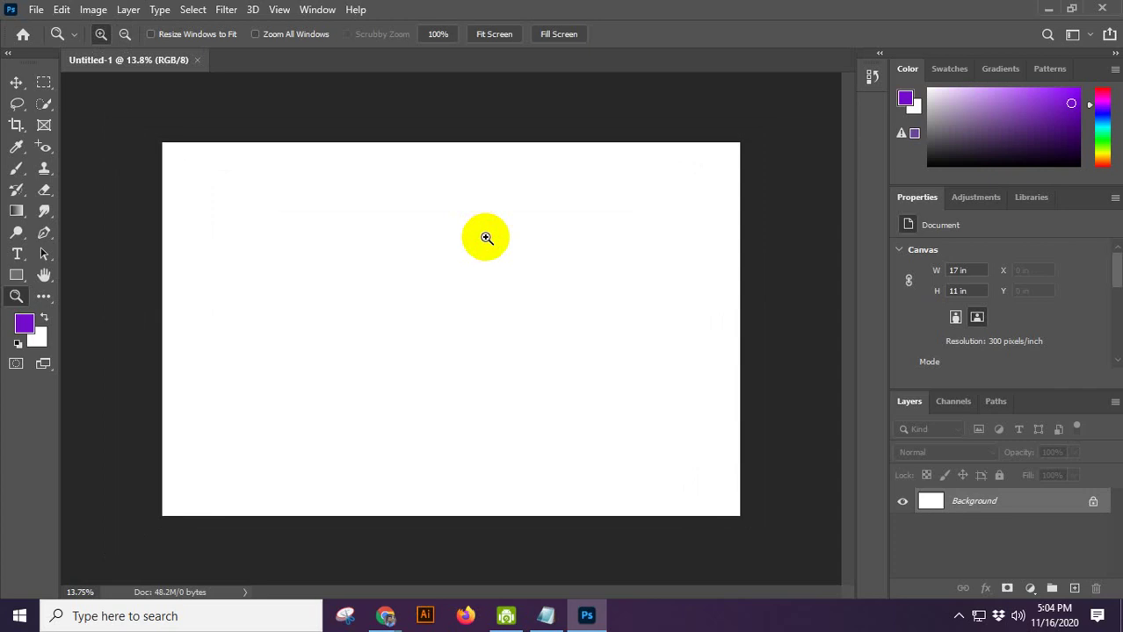
scroll(373, 220, "up", 1)
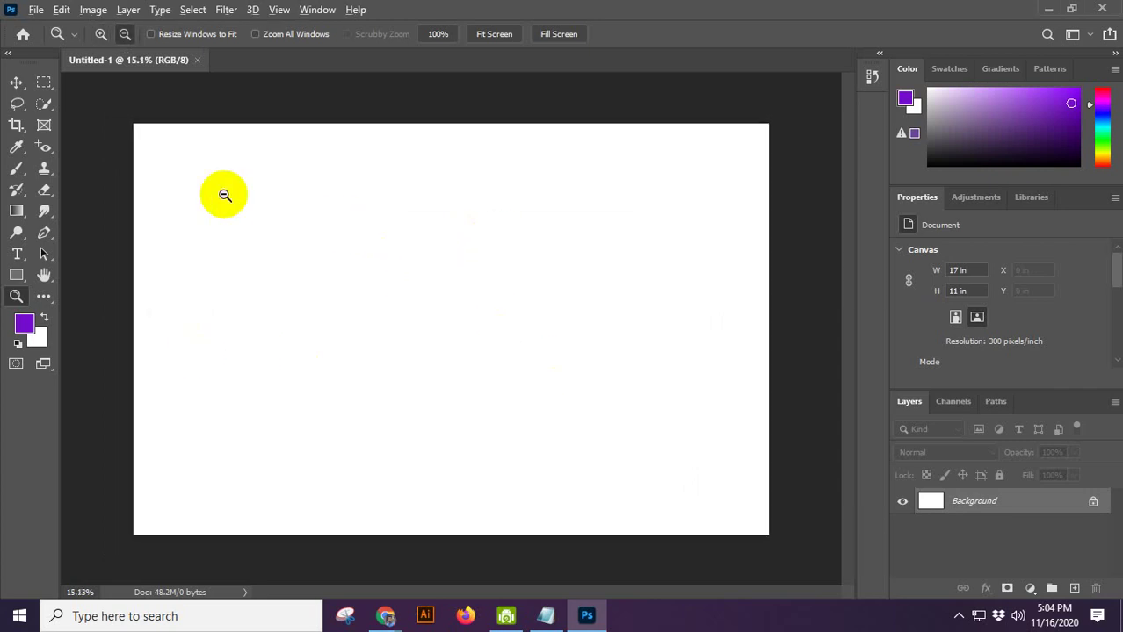
scroll(149, 139, "up", 2)
scroll(150, 139, "down", 3)
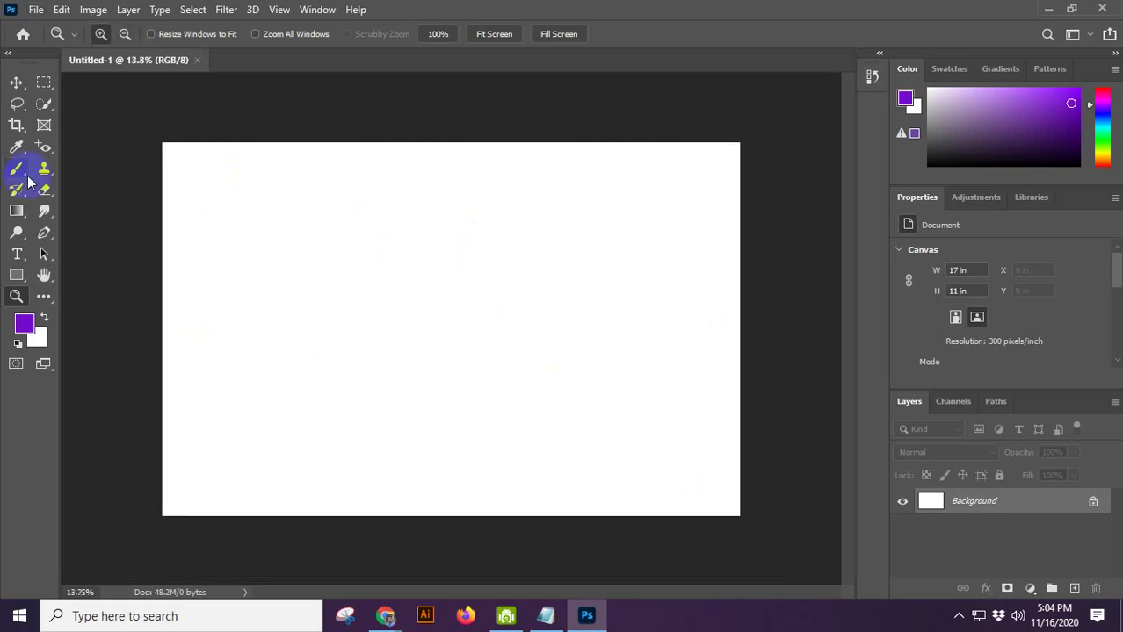
left_click(42, 83)
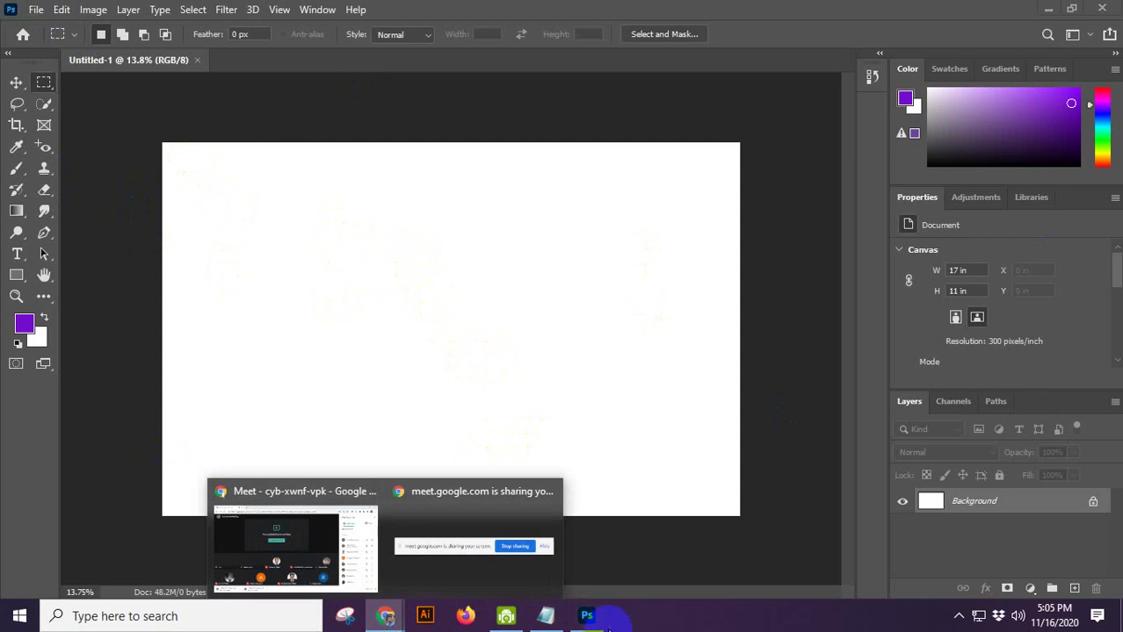
Step: Switch to Chrome and run a Google image search for "man" in a new tab
left_click(263, 554)
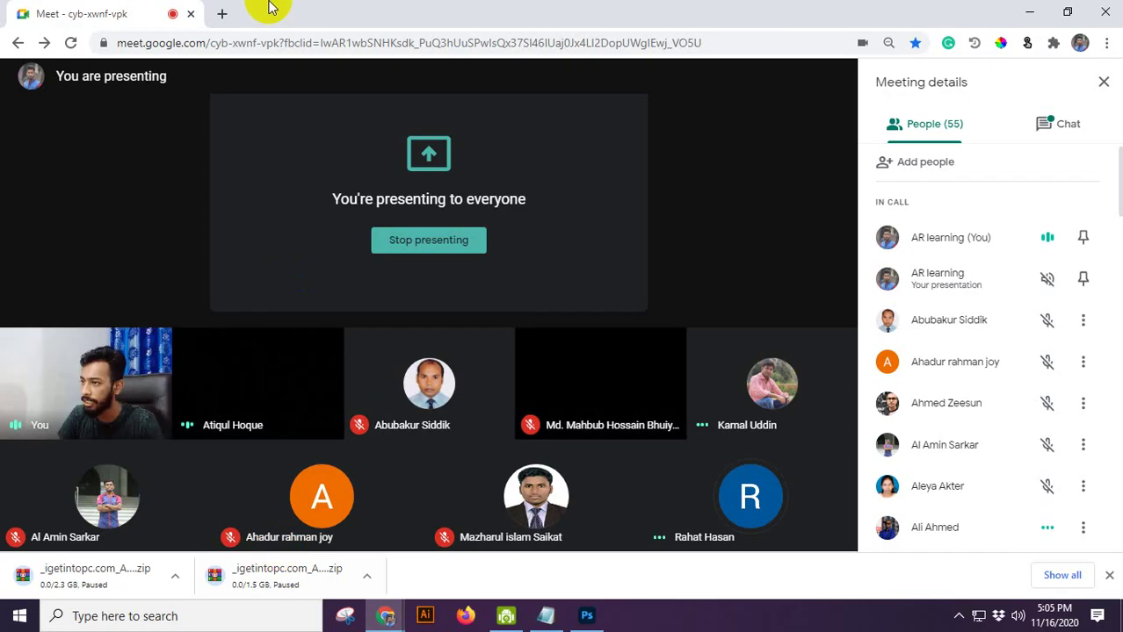
left_click(223, 15)
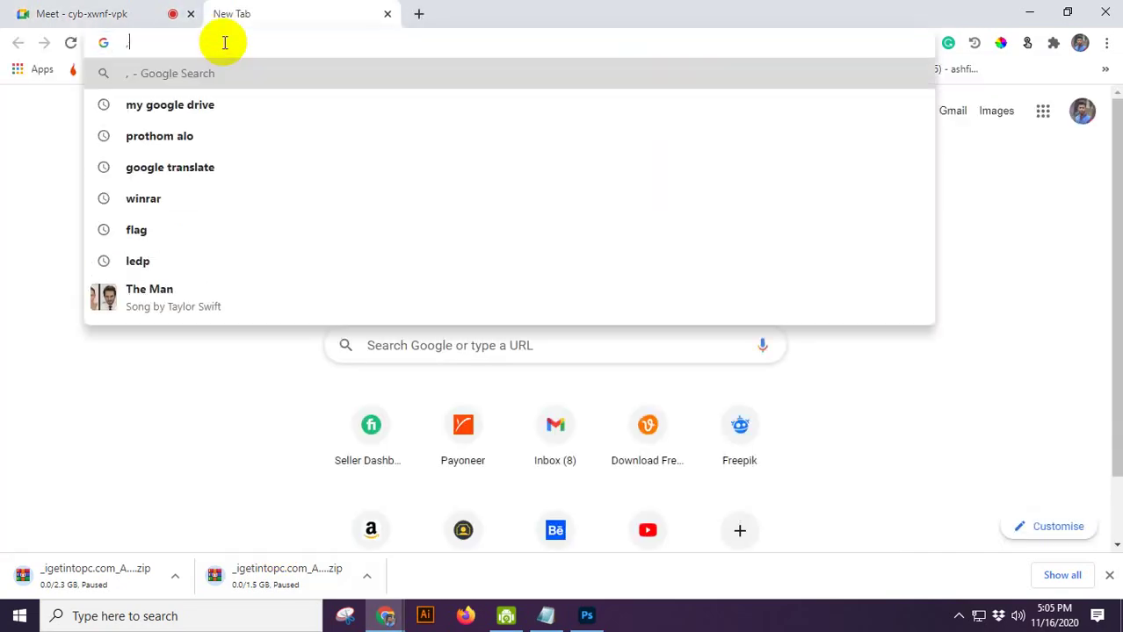
type("man")
key("Return")
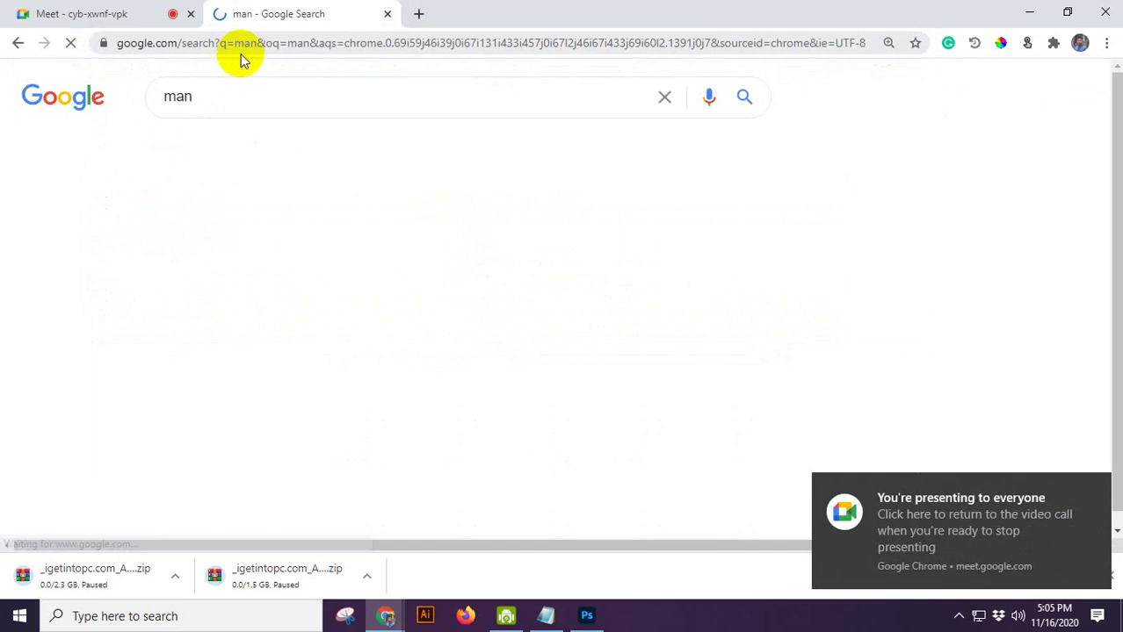
left_click(249, 147)
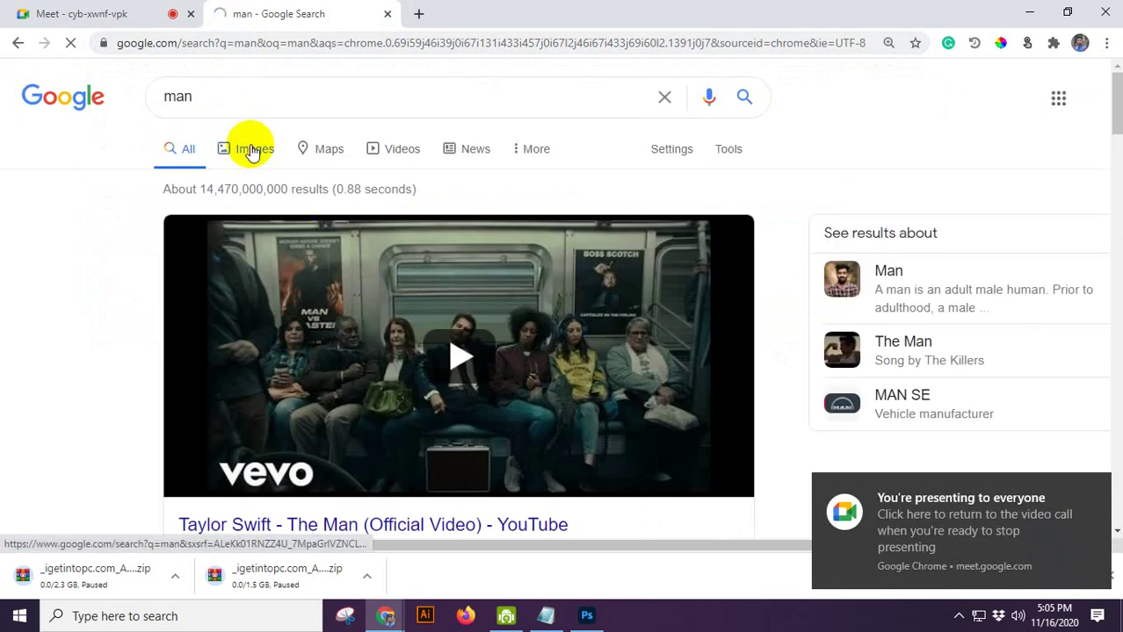
scroll(325, 288, "down", 3)
scroll(325, 289, "up", 2)
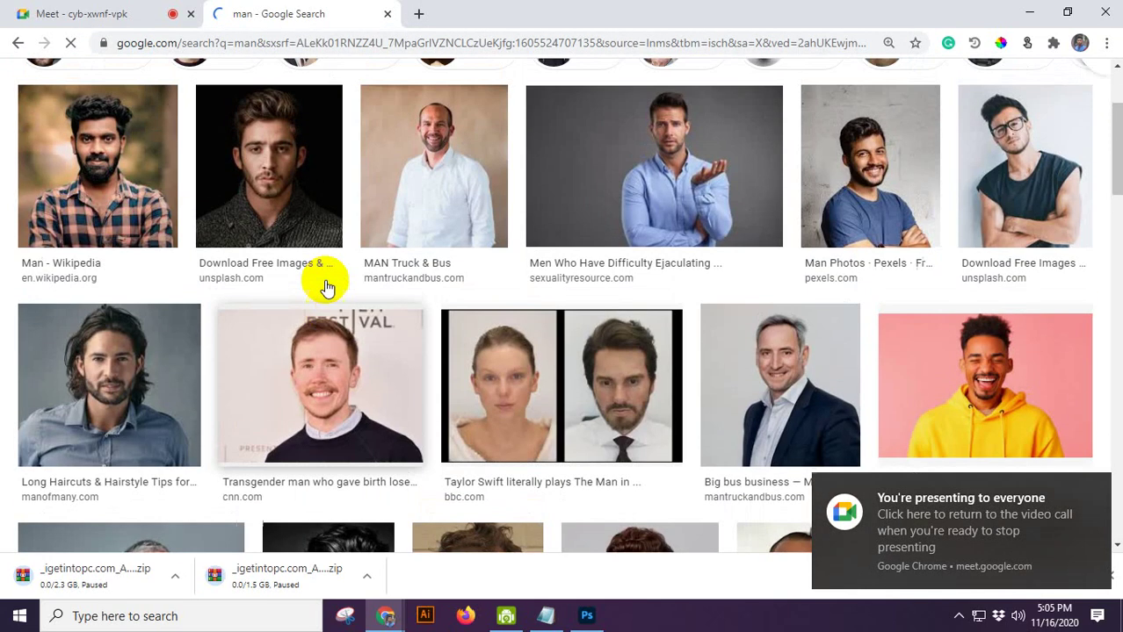
Step: Copy the MAN Truck & Bus photo of the man in a white shirt and paste it into the blank Photoshop document
left_click(402, 199)
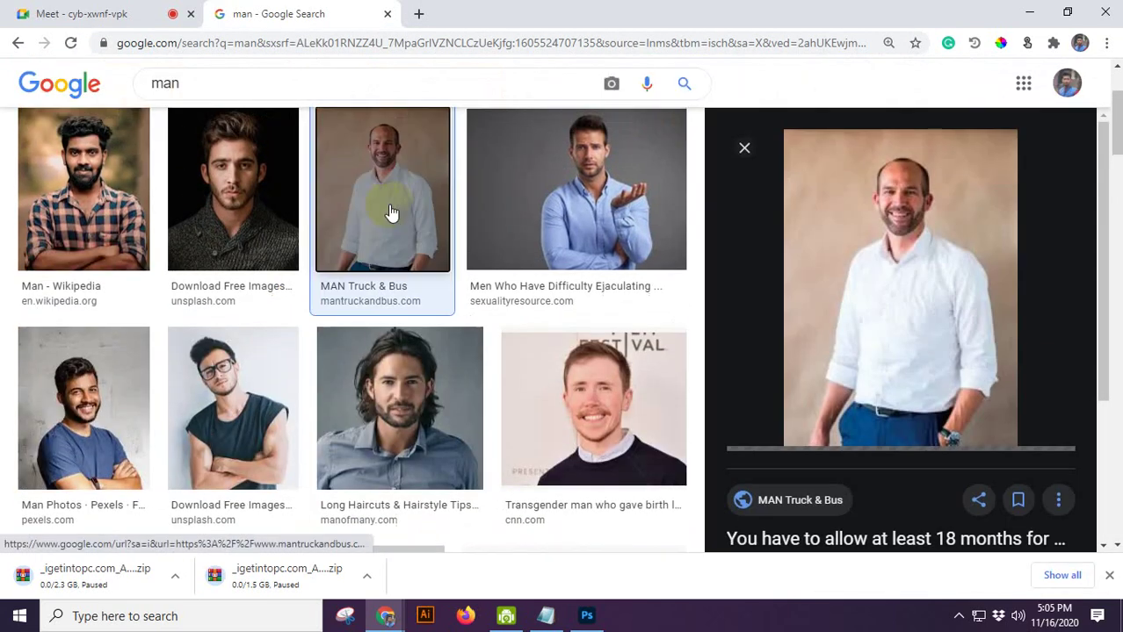
right_click(895, 255)
left_click(922, 422)
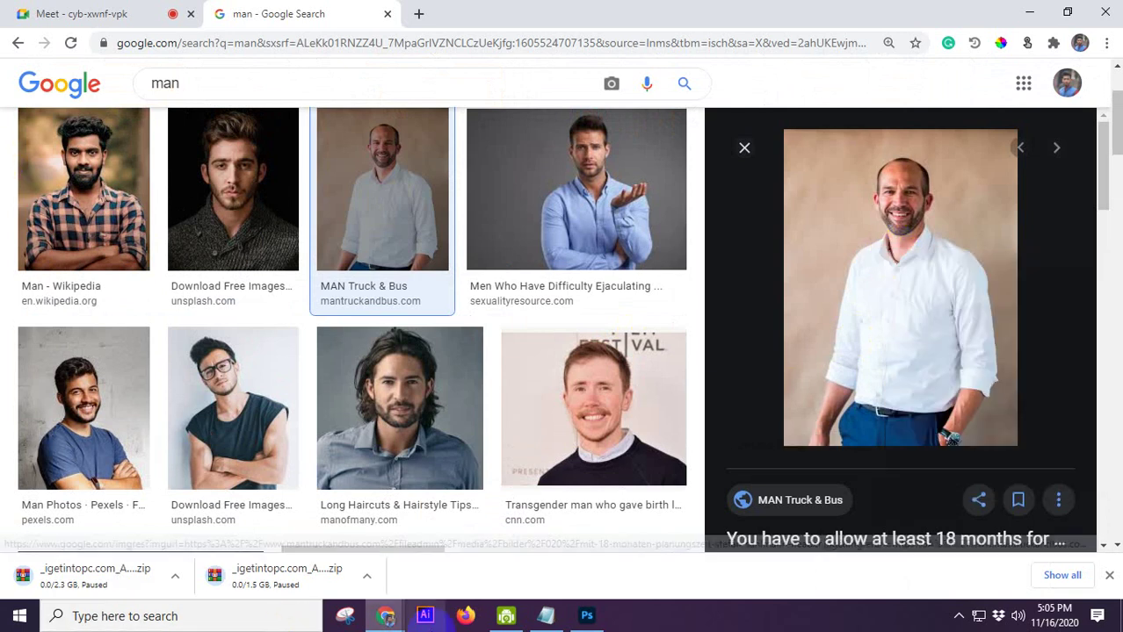
left_click(585, 616)
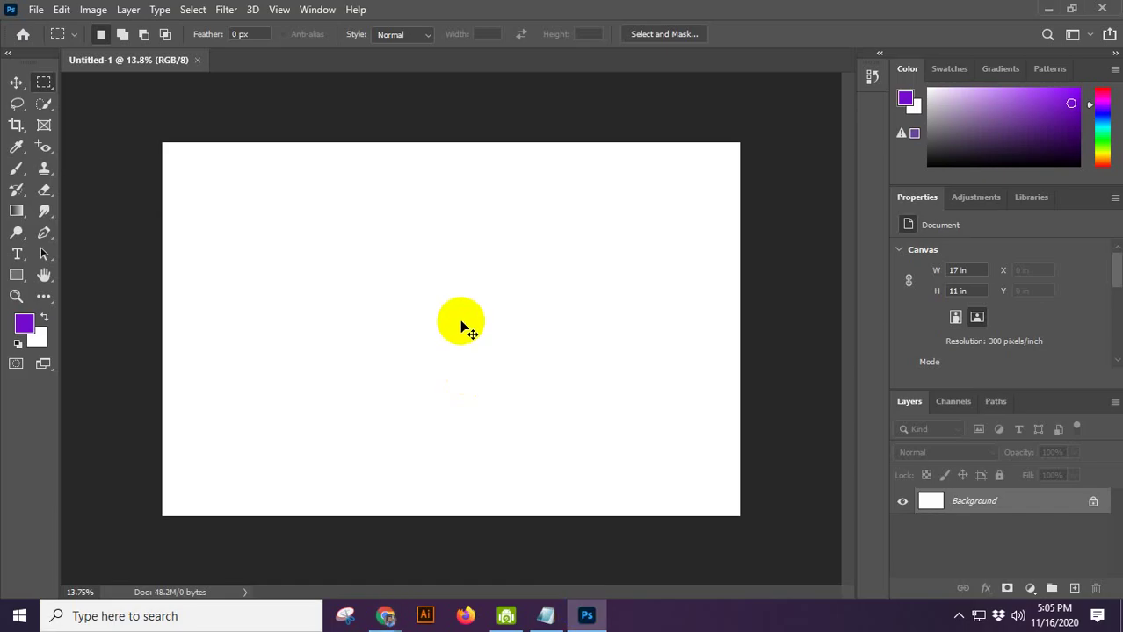
key("ctrl+v")
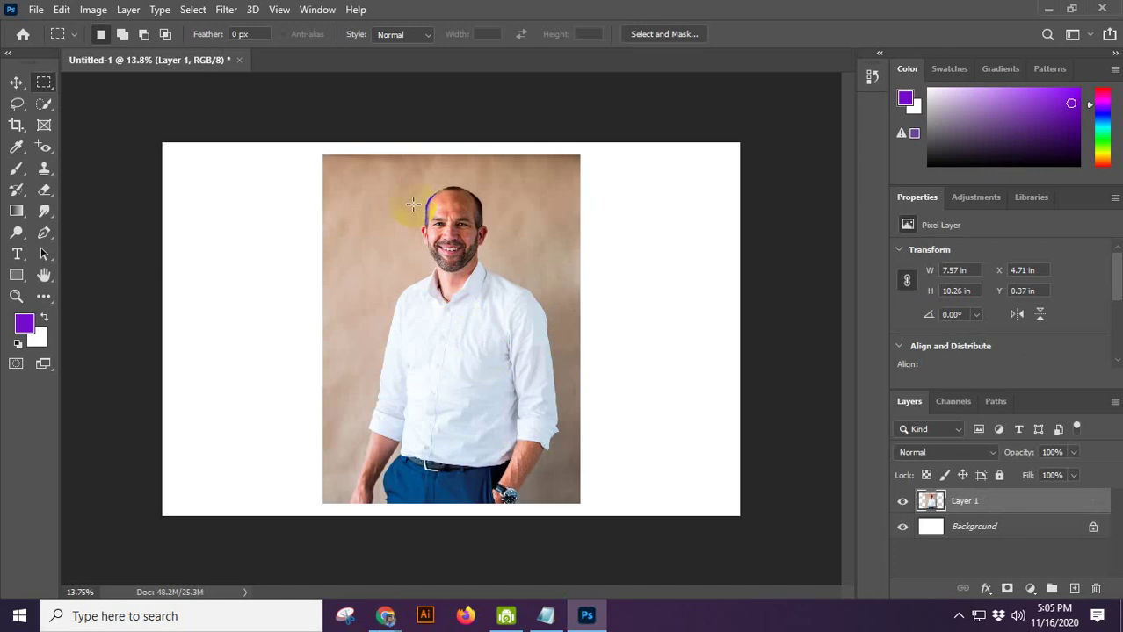
Step: Zoom in on the man's face, zoom back out, pan sideways across the canvas, and fit the whole canvas on screen
scroll(450, 191, "up", 1)
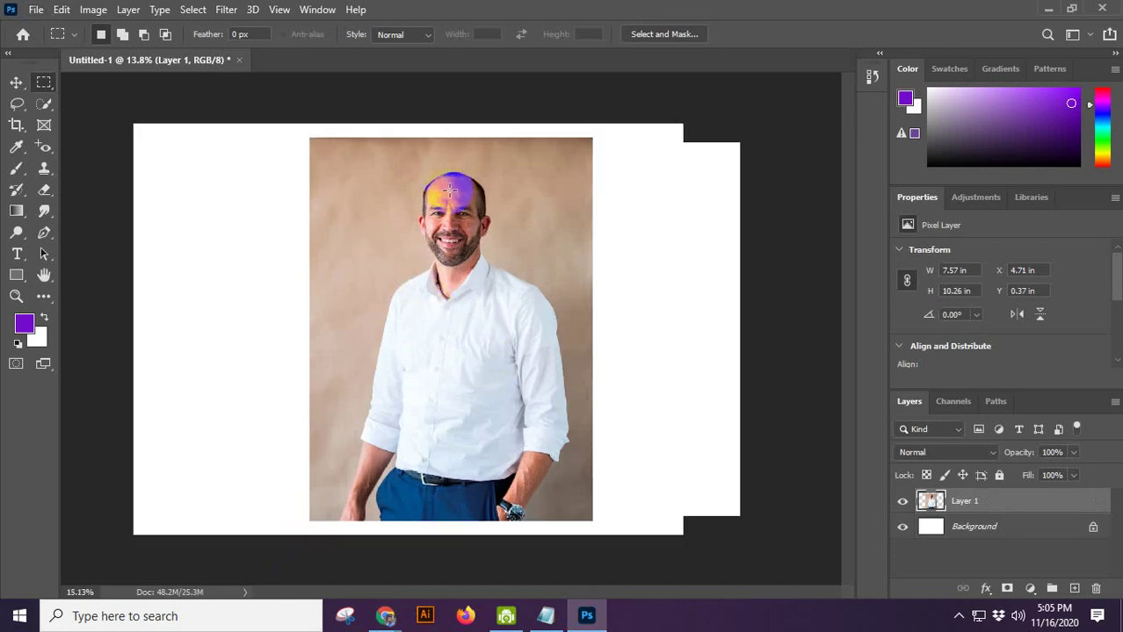
scroll(450, 190, "up", 5)
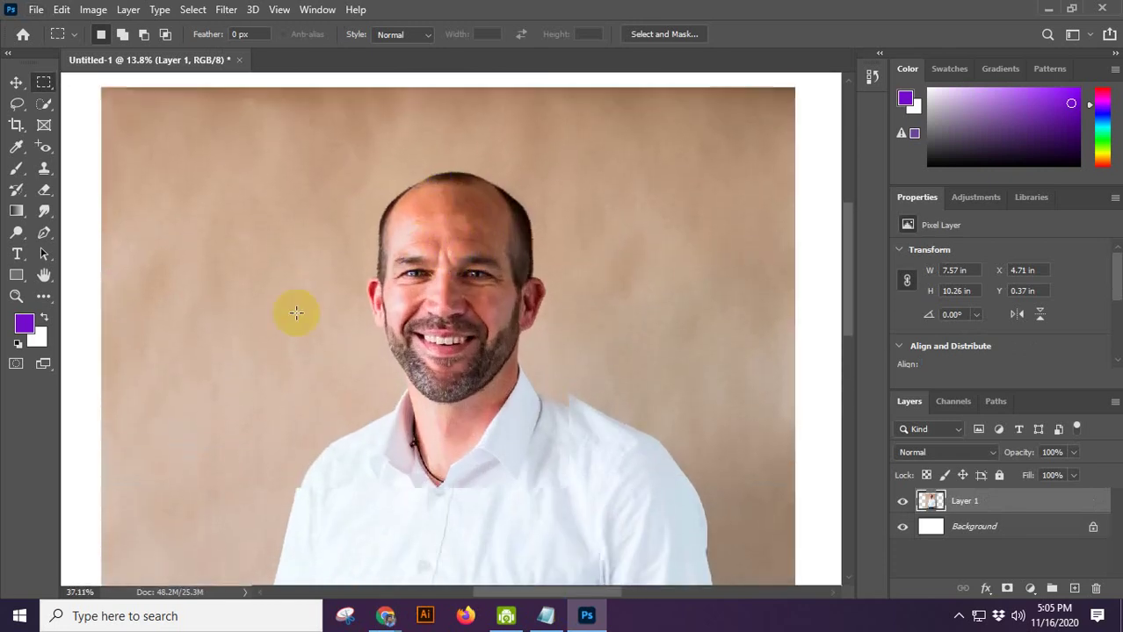
scroll(296, 313, "up", 1)
scroll(461, 244, "up", 2)
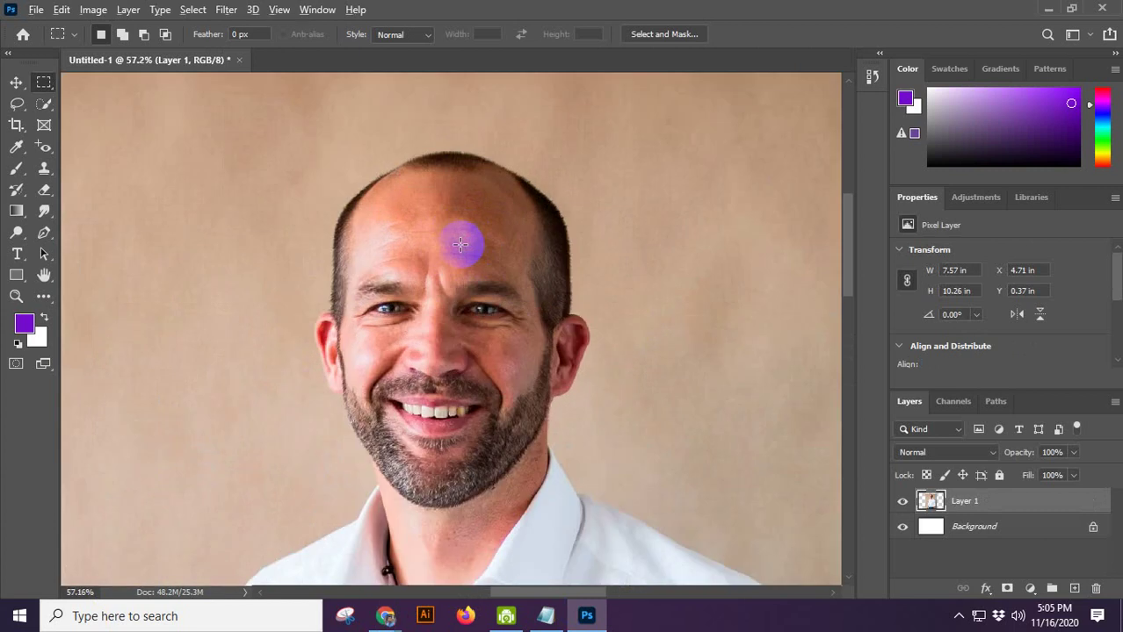
scroll(461, 244, "up", 1)
scroll(442, 245, "up", 2)
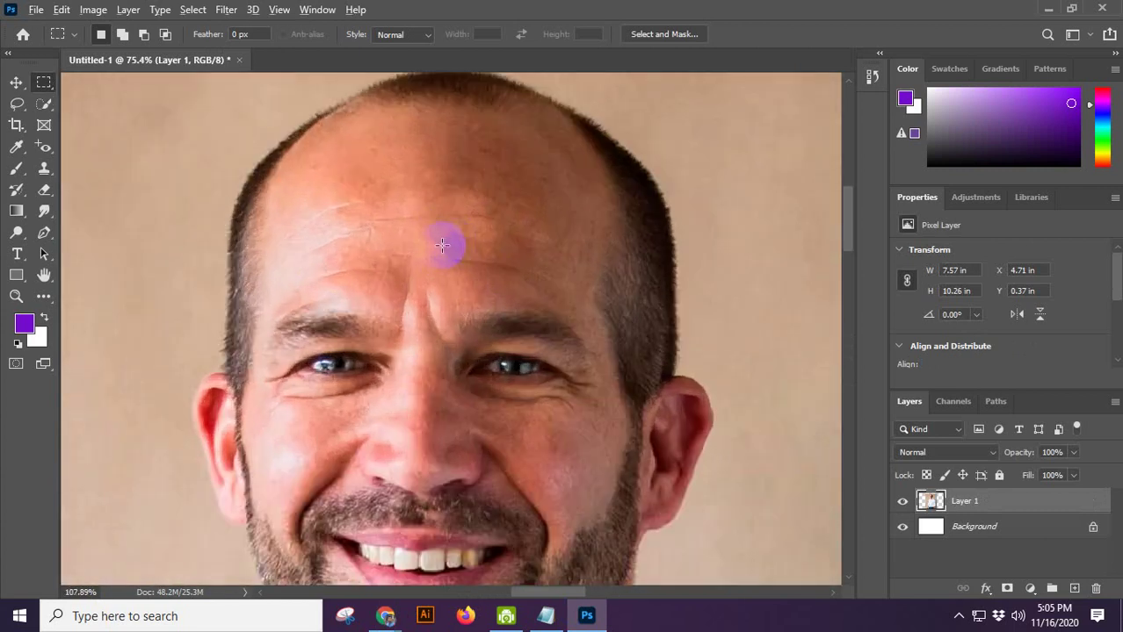
scroll(441, 245, "down", 3)
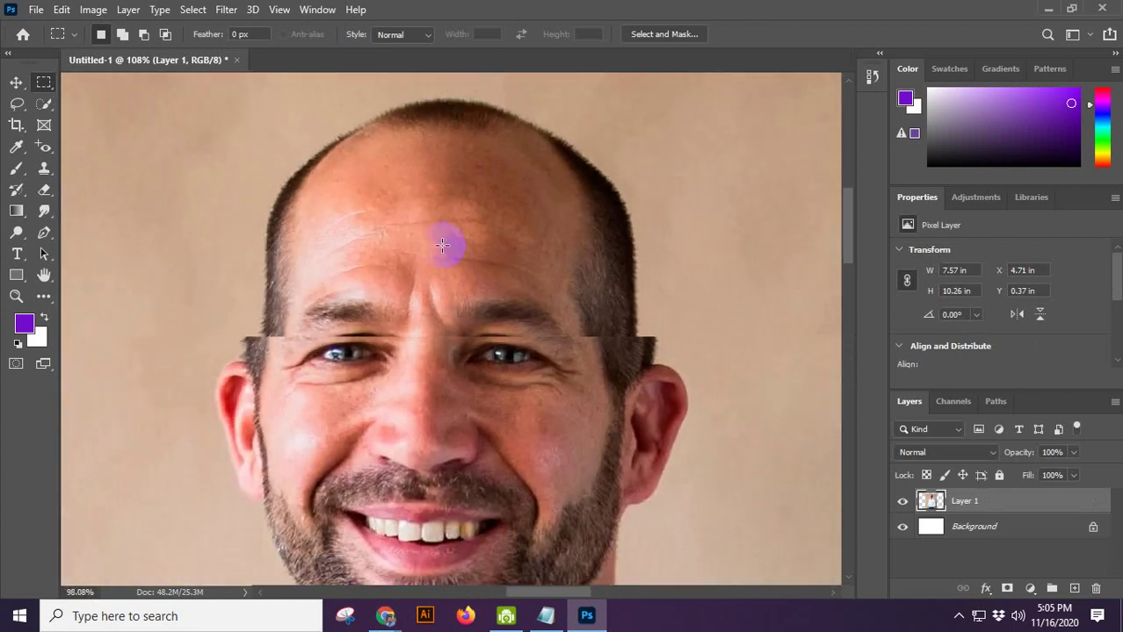
scroll(441, 245, "down", 4)
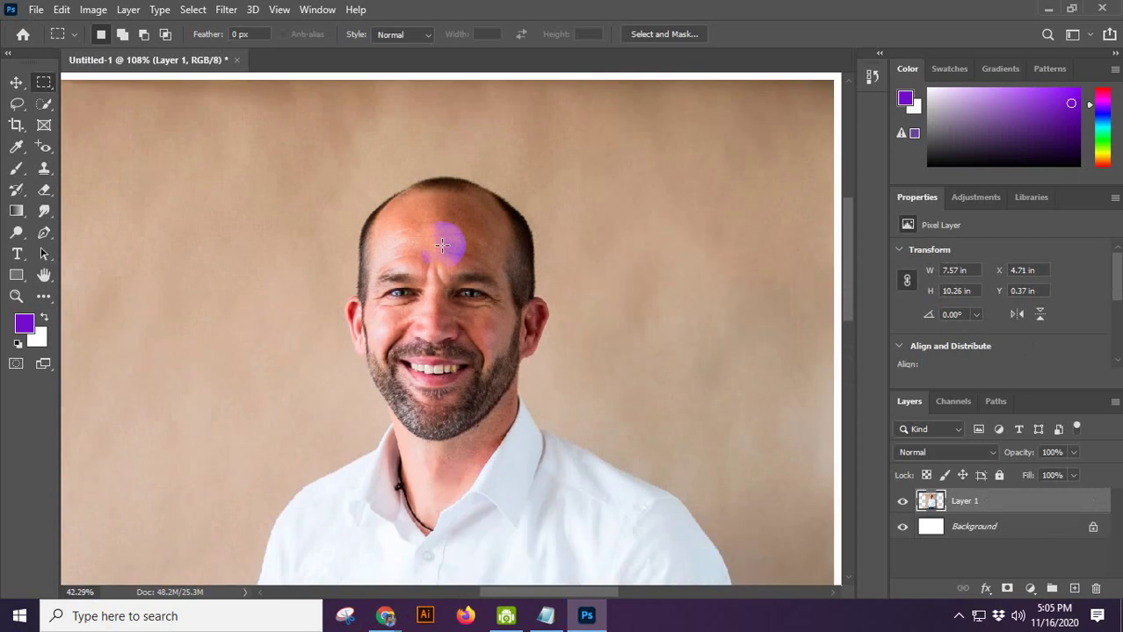
scroll(442, 245, "down", 3)
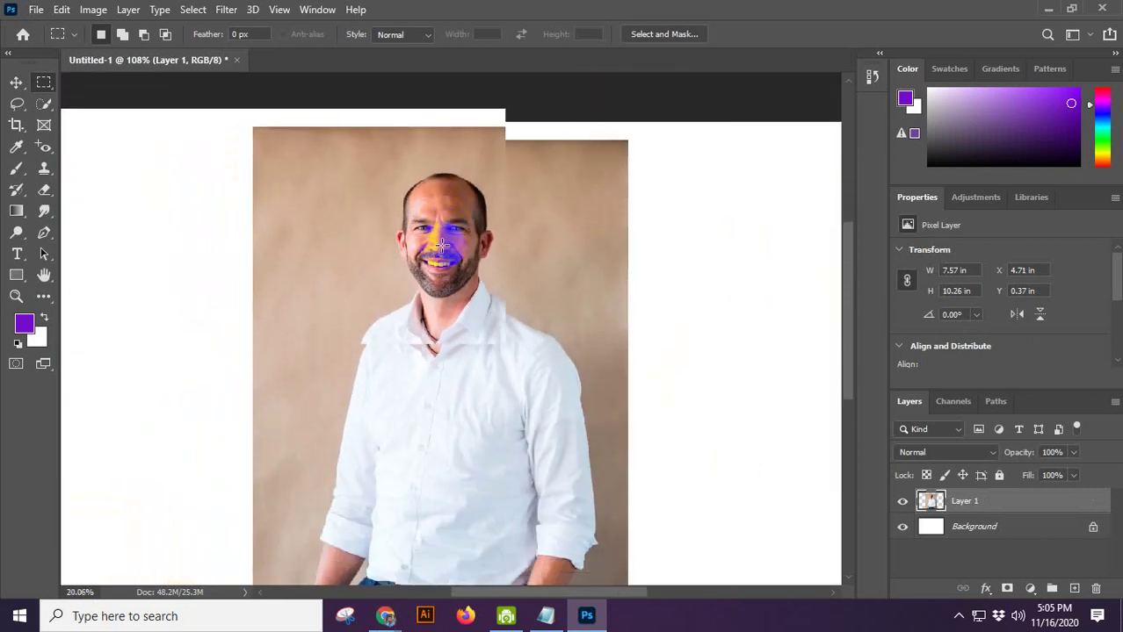
scroll(442, 245, "right", 9)
scroll(441, 245, "right", 6)
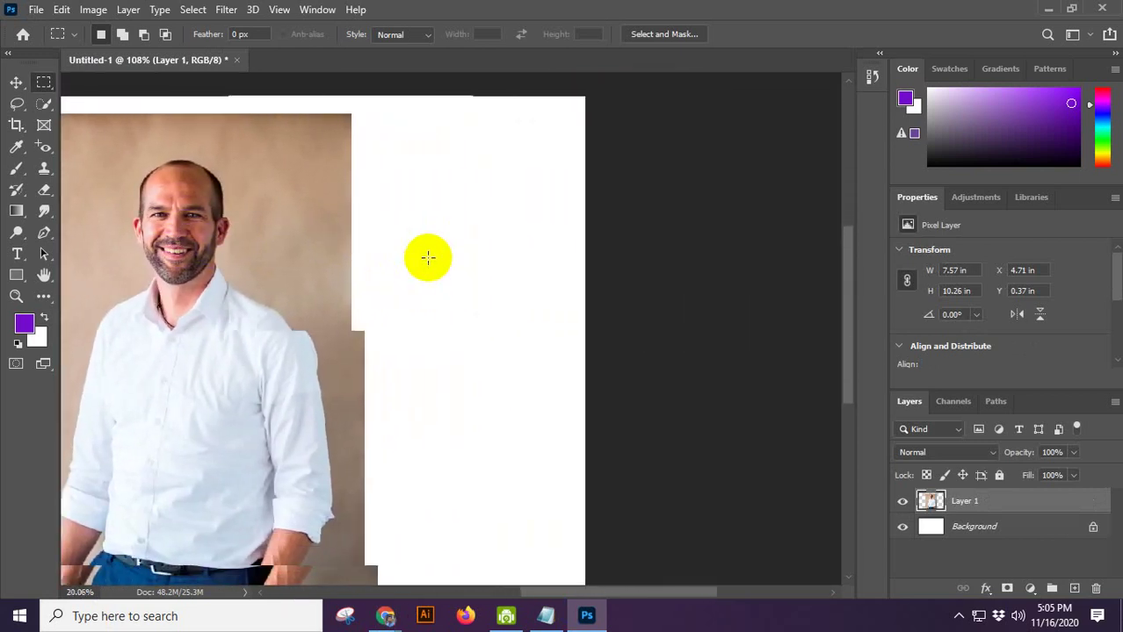
key("ctrl+0")
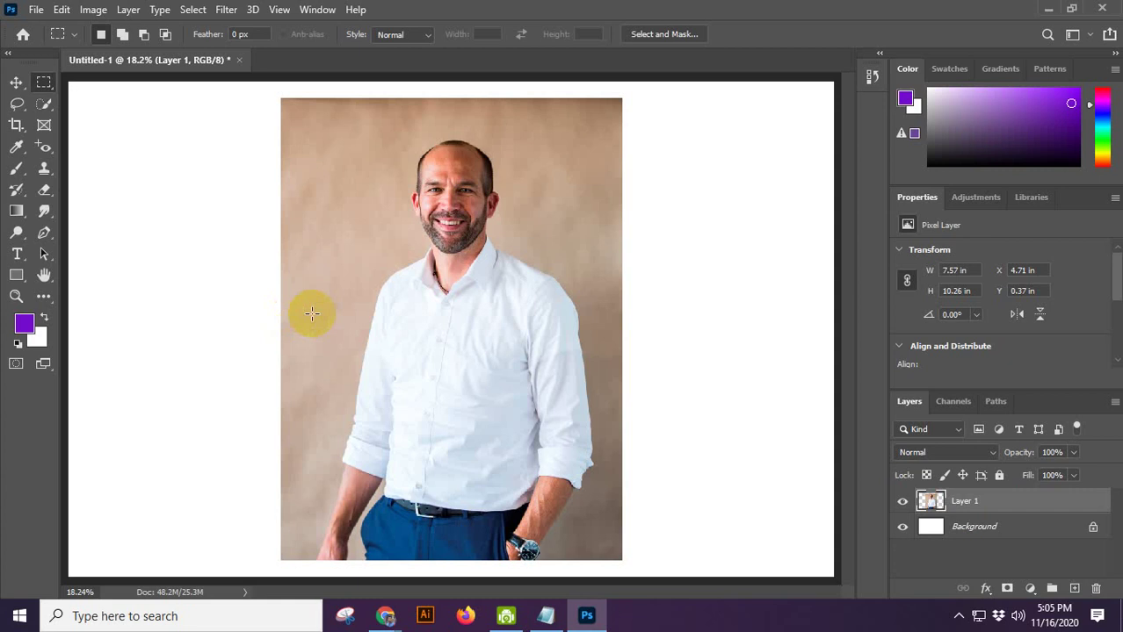
Step: Zoom in closely on the man's forehead and zoom back out to the wider photo
scroll(457, 134, "up", 5)
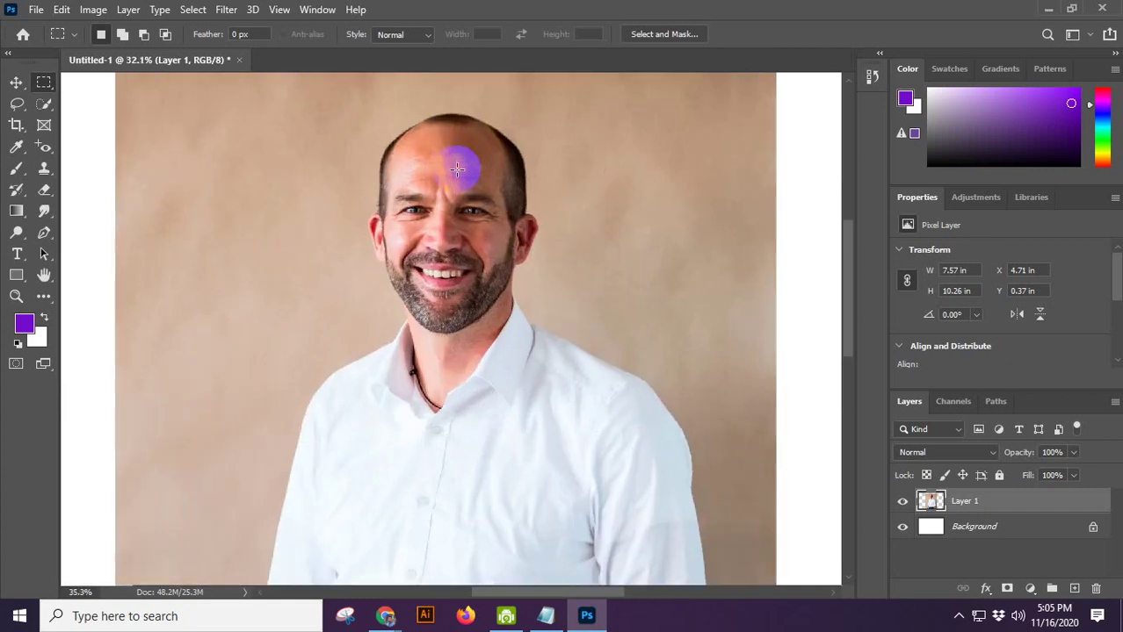
scroll(457, 172, "up", 4)
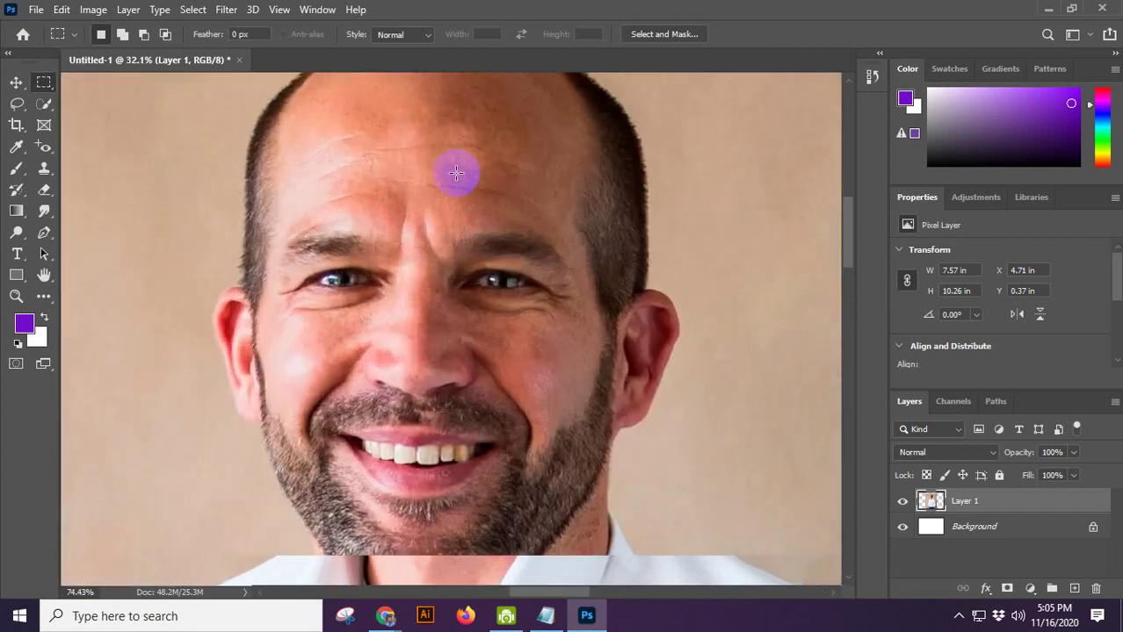
scroll(455, 172, "up", 1)
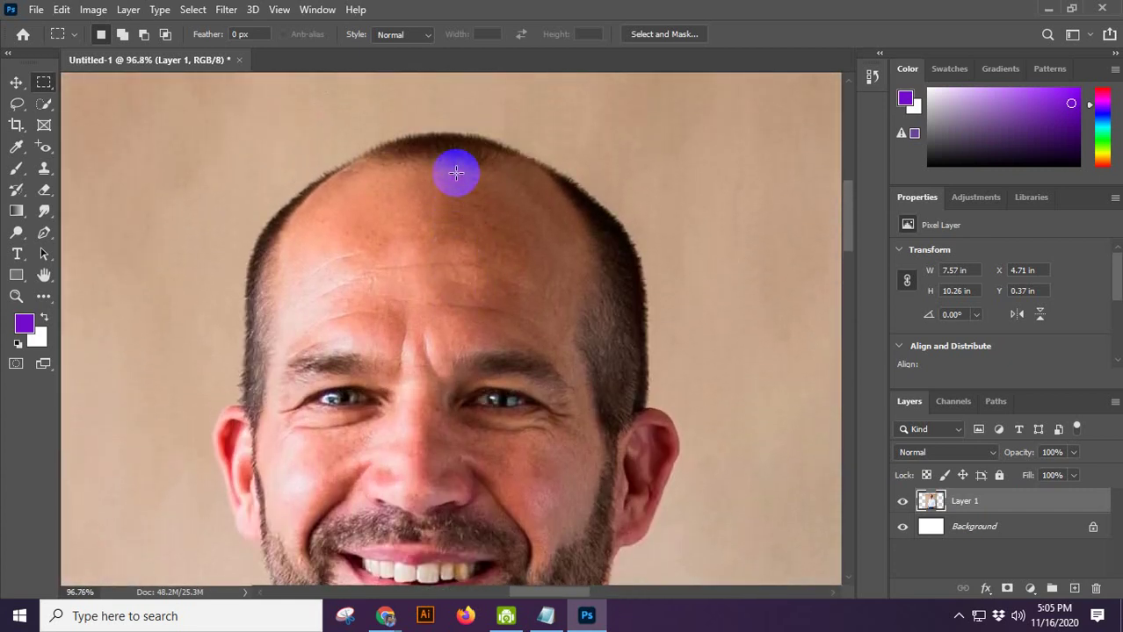
scroll(456, 172, "up", 6)
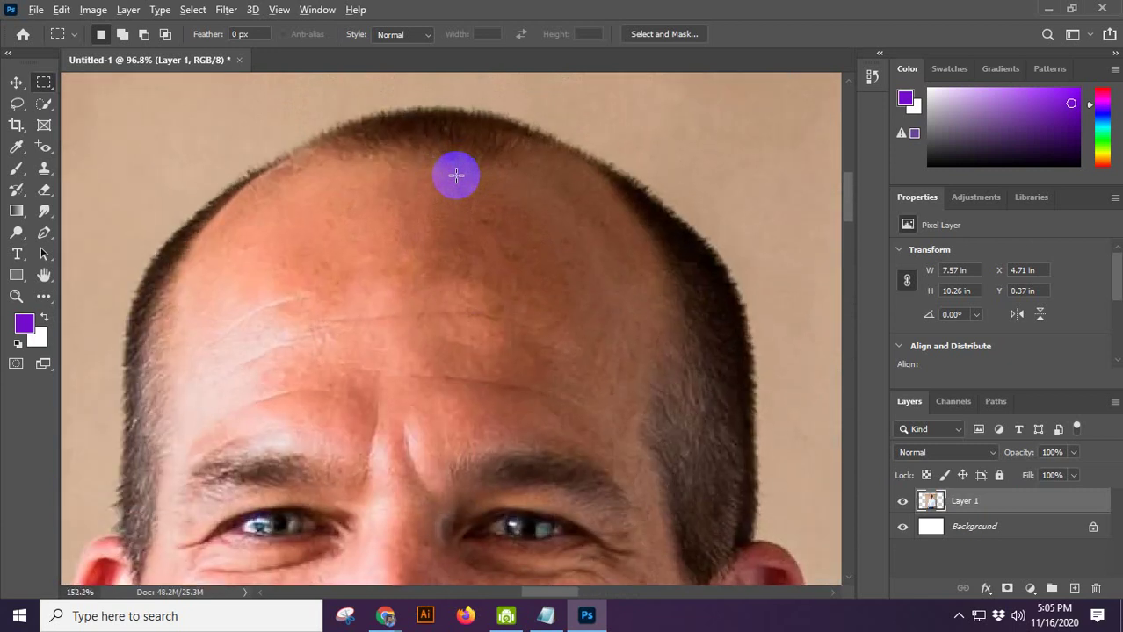
scroll(455, 175, "up", 5)
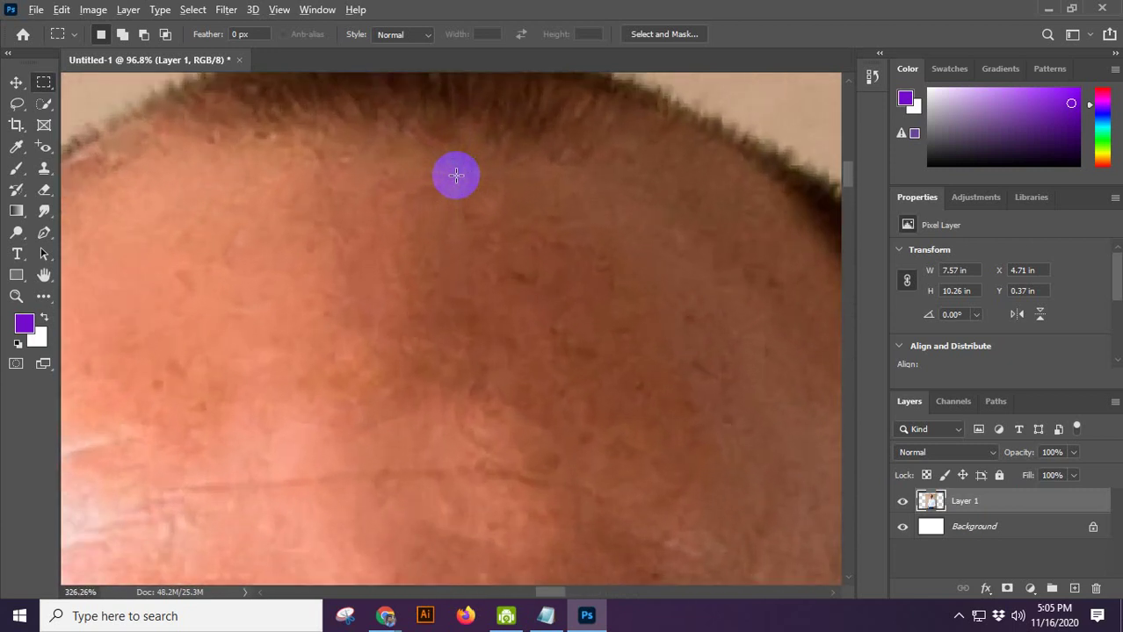
scroll(456, 175, "down", 6)
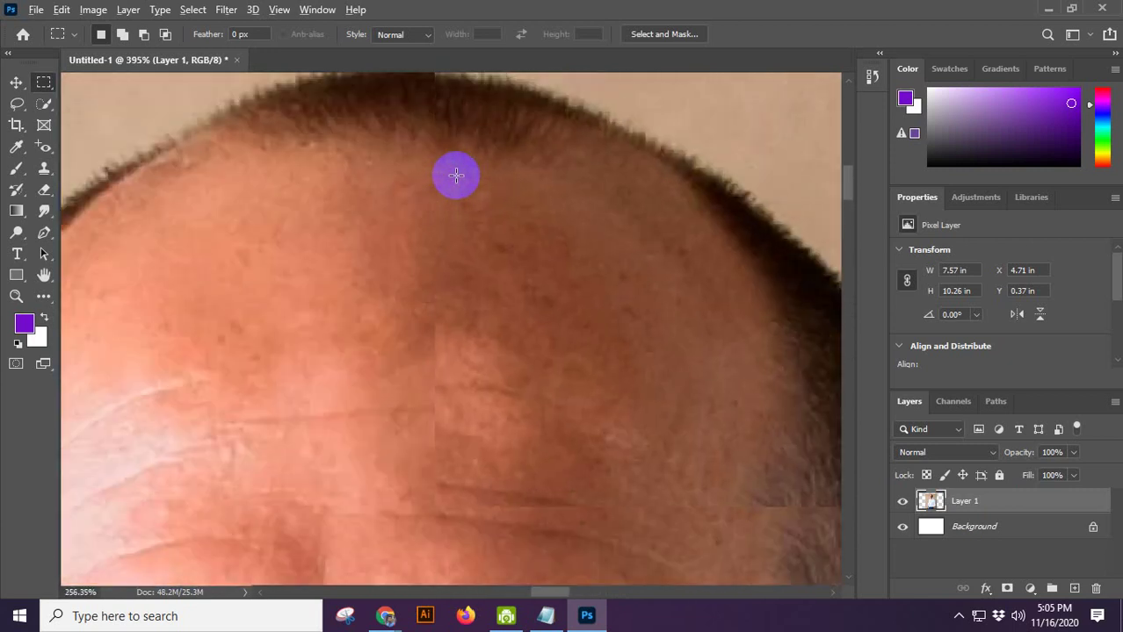
scroll(456, 176, "down", 6)
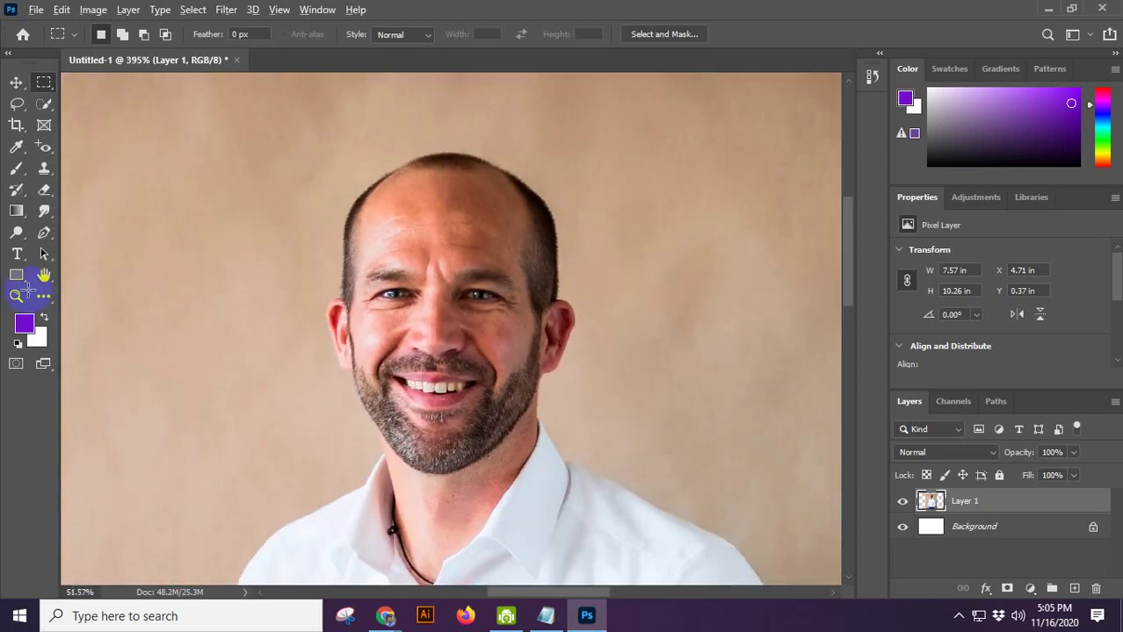
scroll(431, 308, "down", 2)
scroll(431, 307, "down", 4)
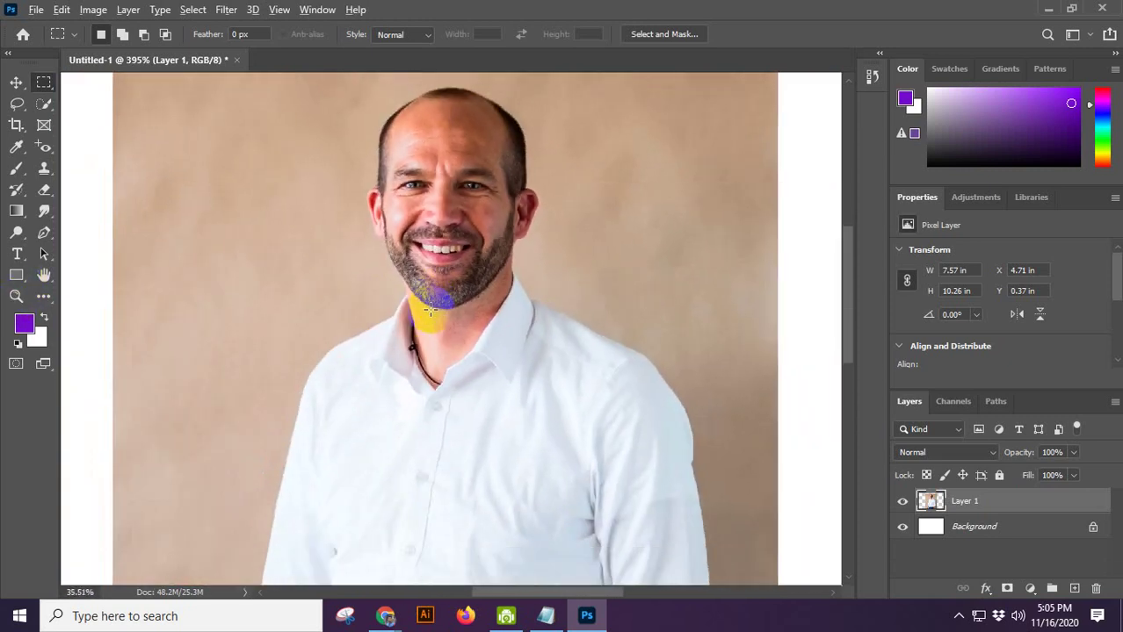
scroll(430, 308, "down", 5)
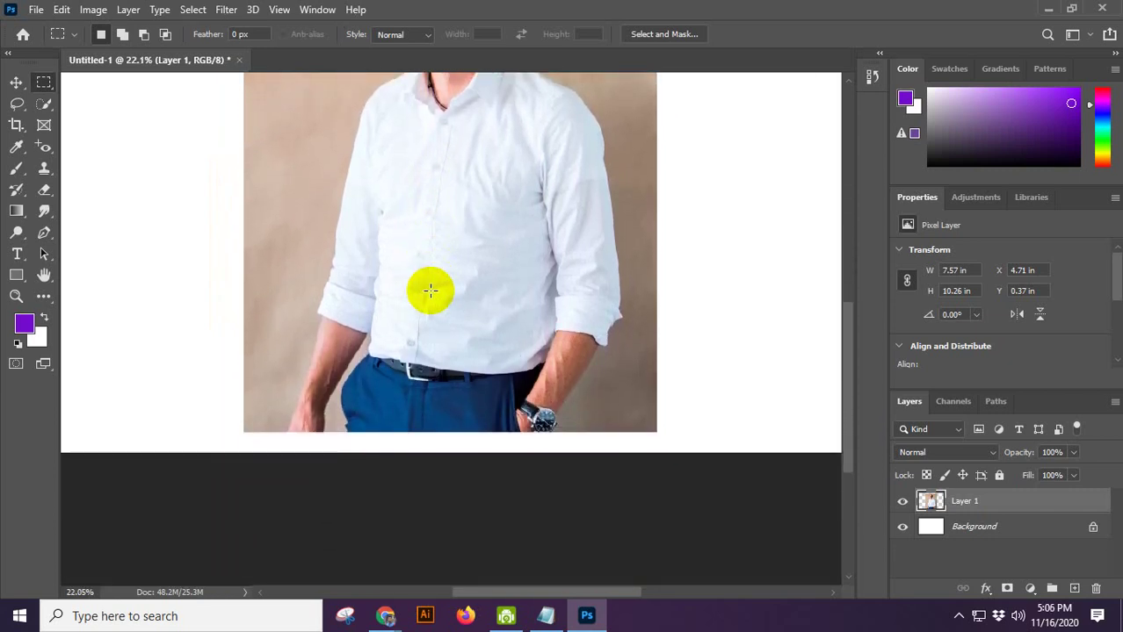
Step: Activate the Zoom tool and zoom in on the man's face to 50%
left_click(18, 297)
scroll(296, 328, "up", 4)
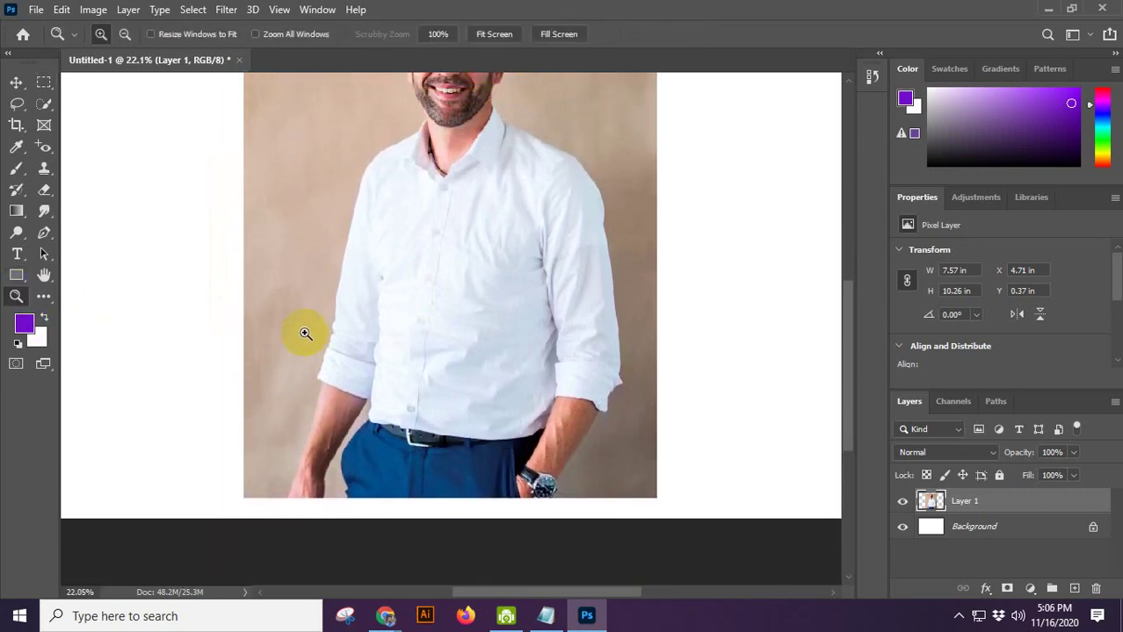
scroll(467, 179, "up", 1)
left_click(466, 179)
left_click(465, 183)
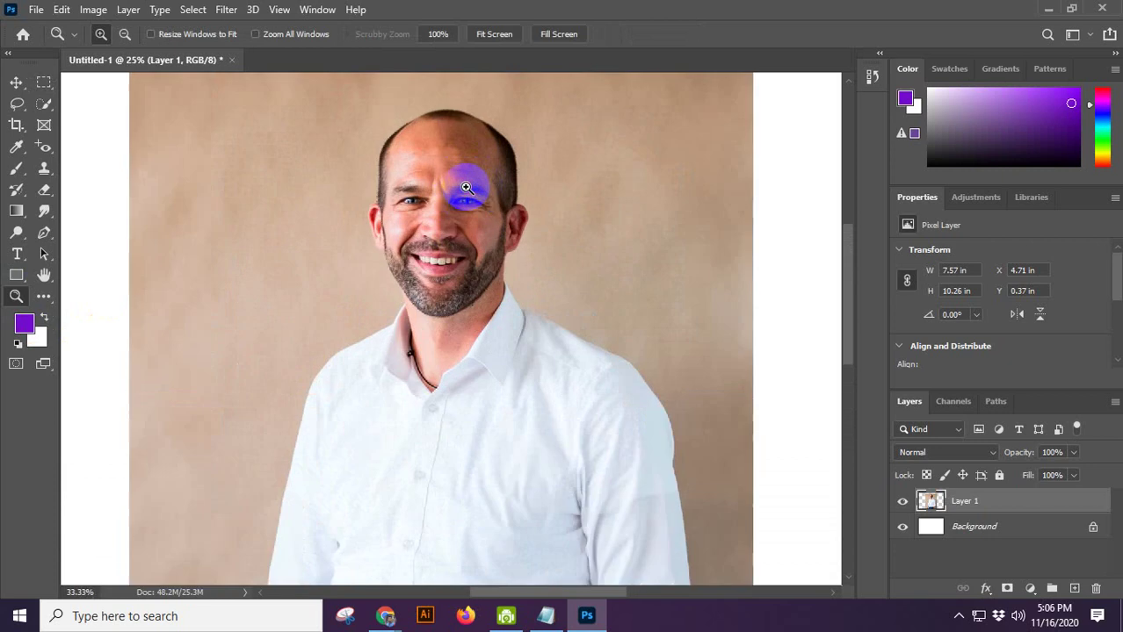
left_click(467, 187)
Step: Zoom out with the Zoom tool until the canvas is small, and fit the whole canvas on screen
left_click(466, 180, "alt")
left_click(464, 158, "alt")
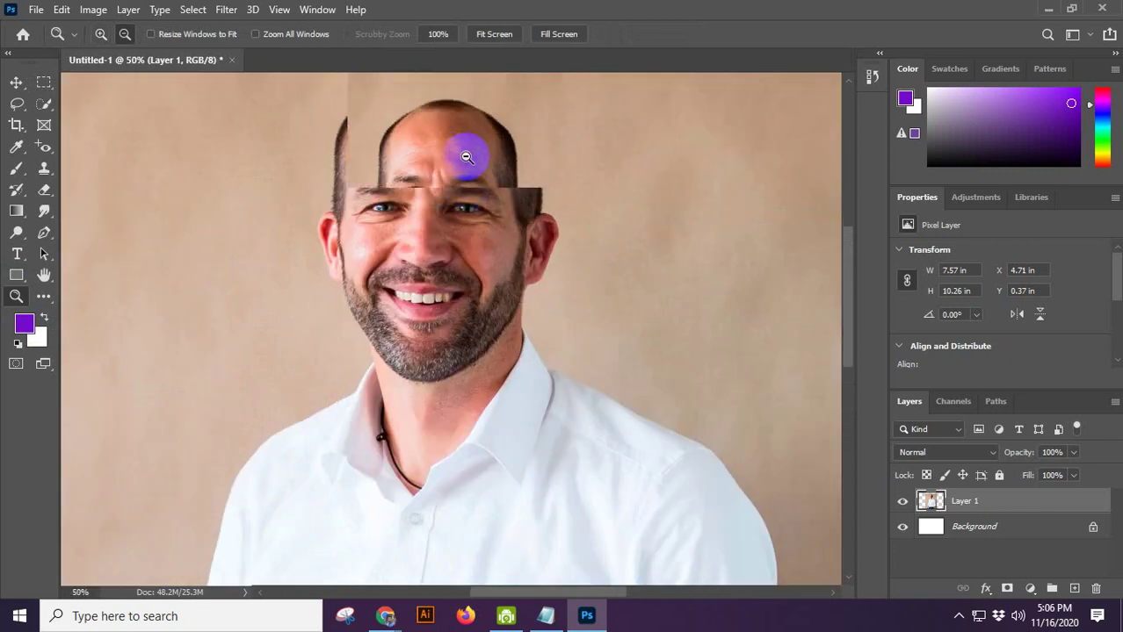
left_click(465, 156, "alt")
left_click(465, 156, "alt")
left_click(458, 282, "alt")
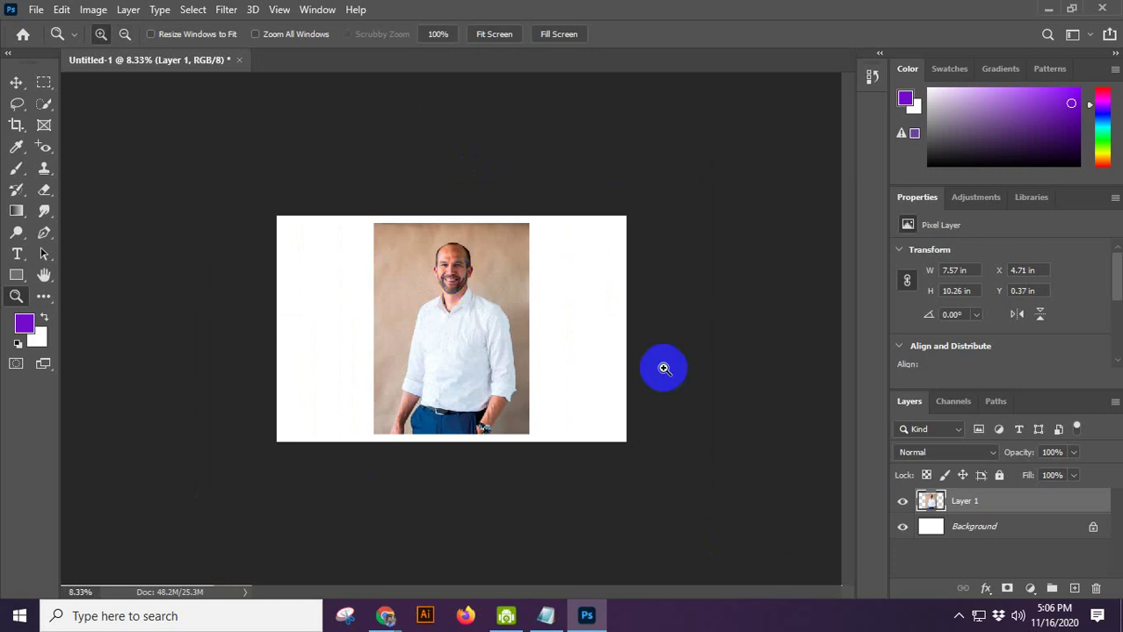
left_click(694, 248)
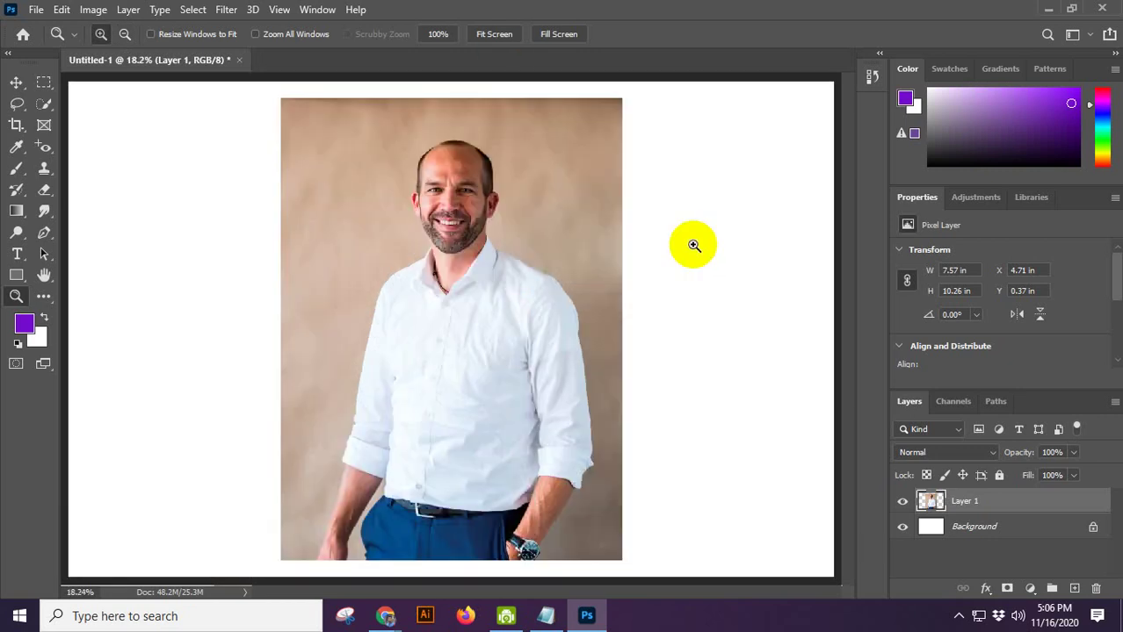
Step: Undo the photo paste and paste the man's photo back into the document
key("ctrl+z")
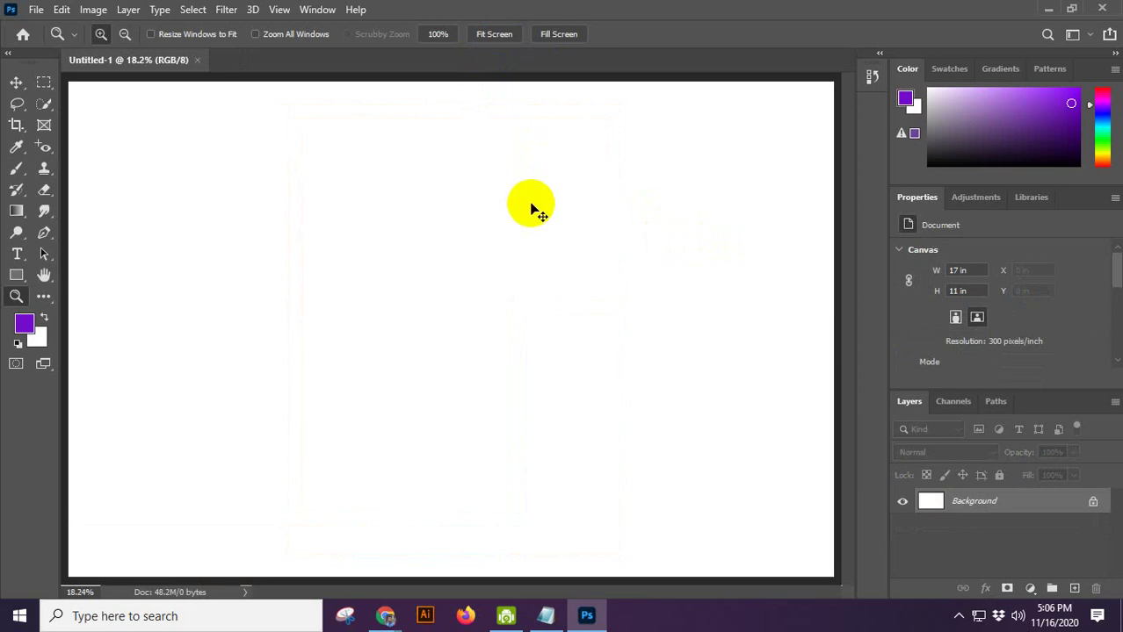
key("ctrl+v")
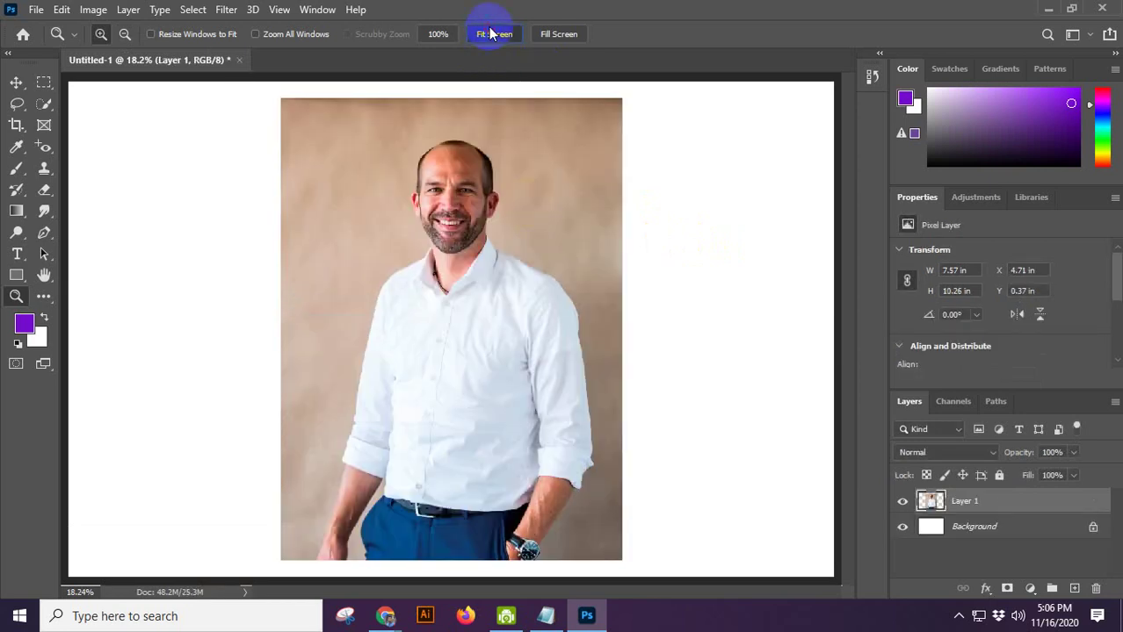
Step: Apply the Fill Screen view and zoom the canvas out and back in
left_click(561, 33)
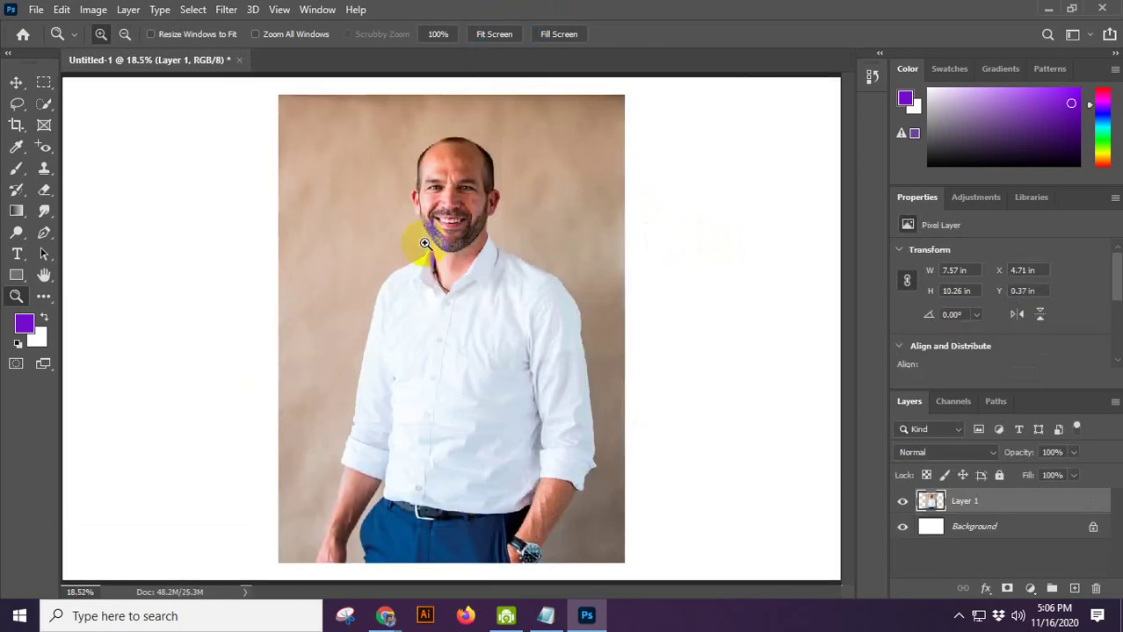
scroll(516, 421, "down", 4)
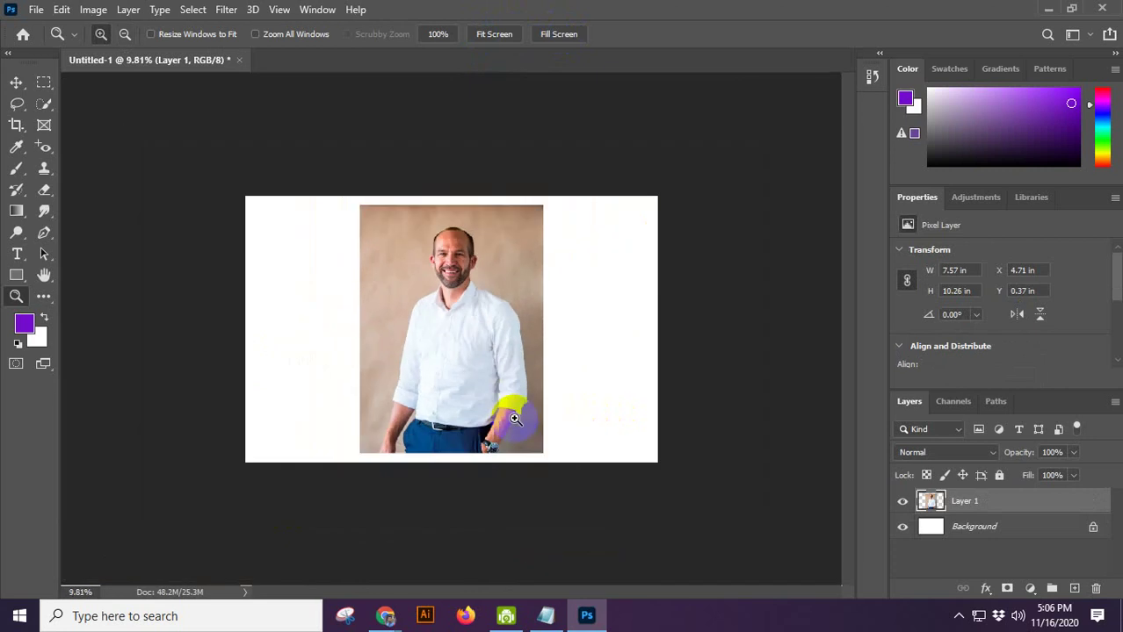
scroll(518, 426, "up", 4)
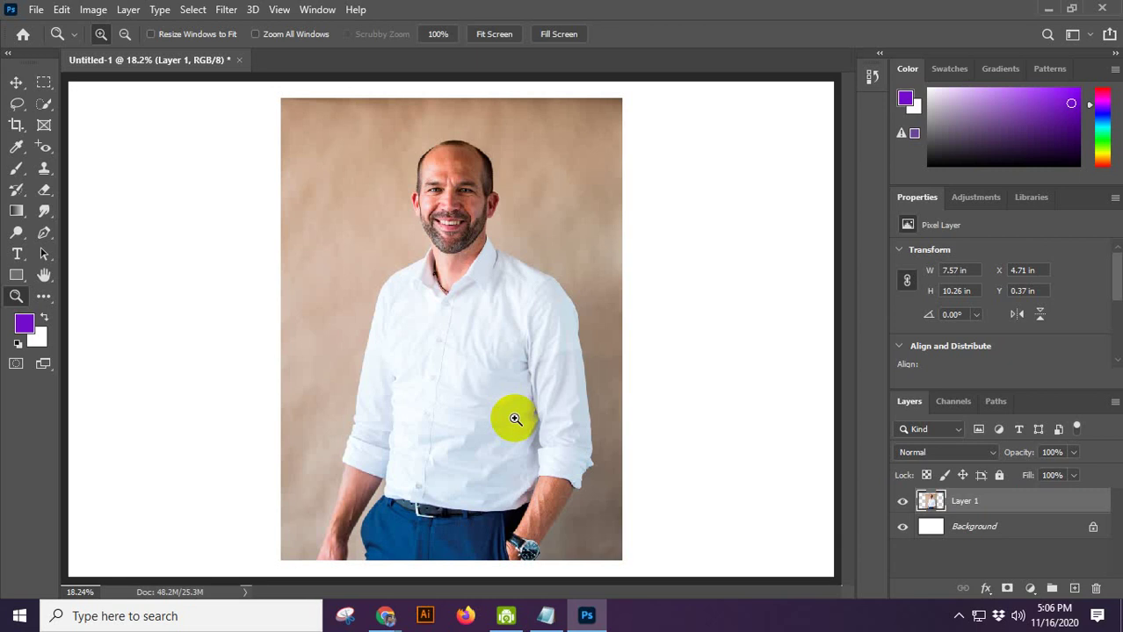
Step: Activate the Move tool and delete the layer with the man's photo
left_click(14, 90)
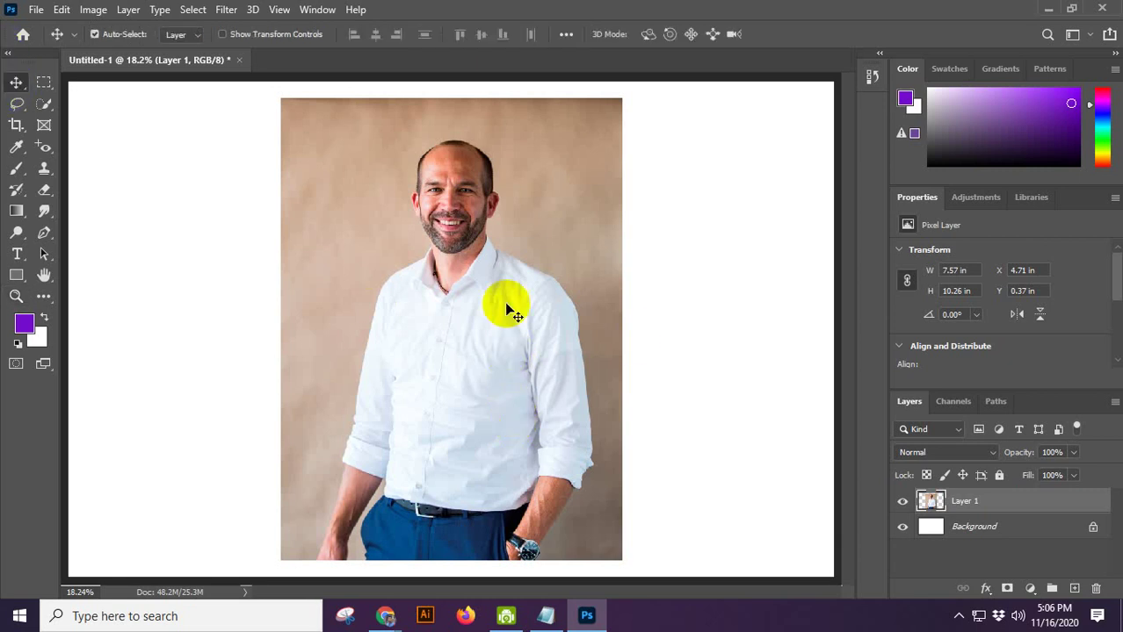
scroll(504, 297, "down", 3)
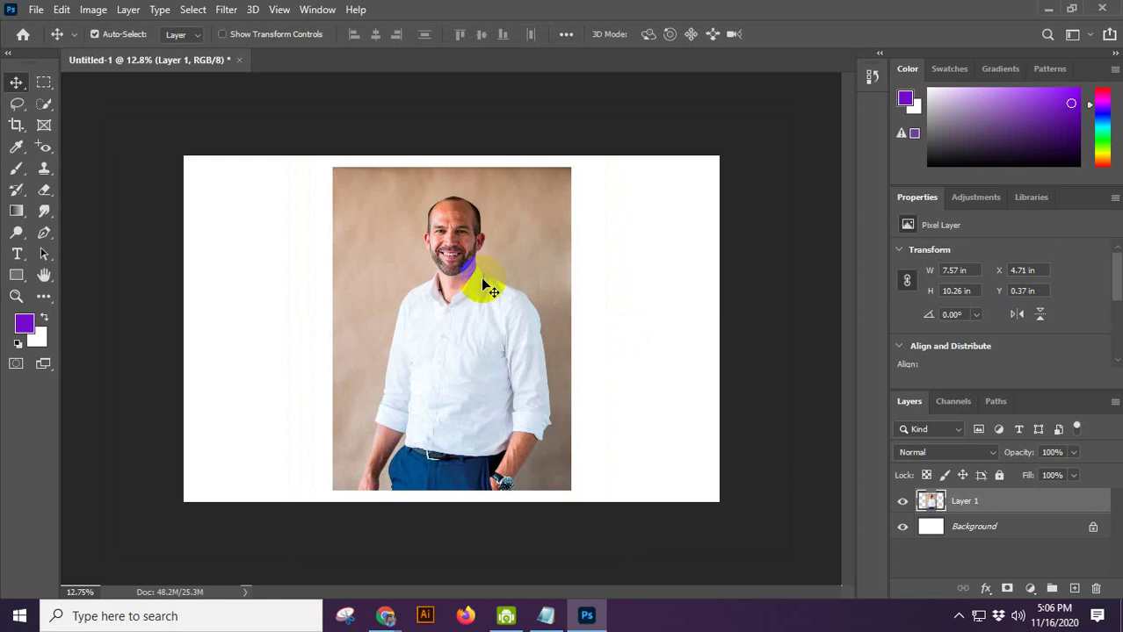
key("Delete")
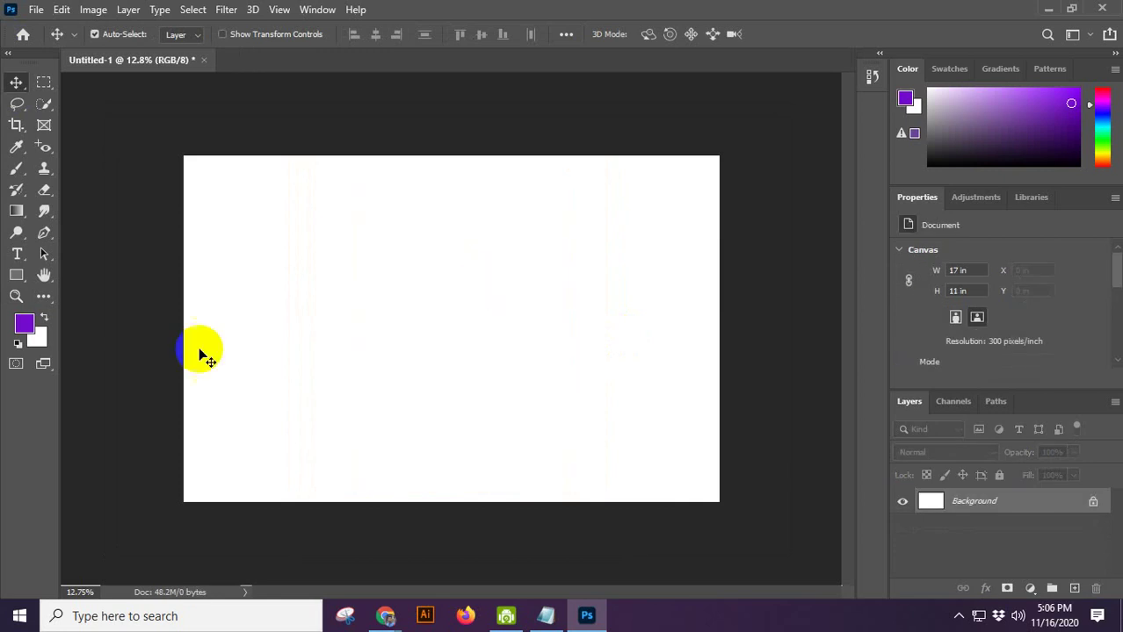
Step: Zoom the blank canvas in and out repeatedly, leaving the whole page in view
key("ctrl+plus")
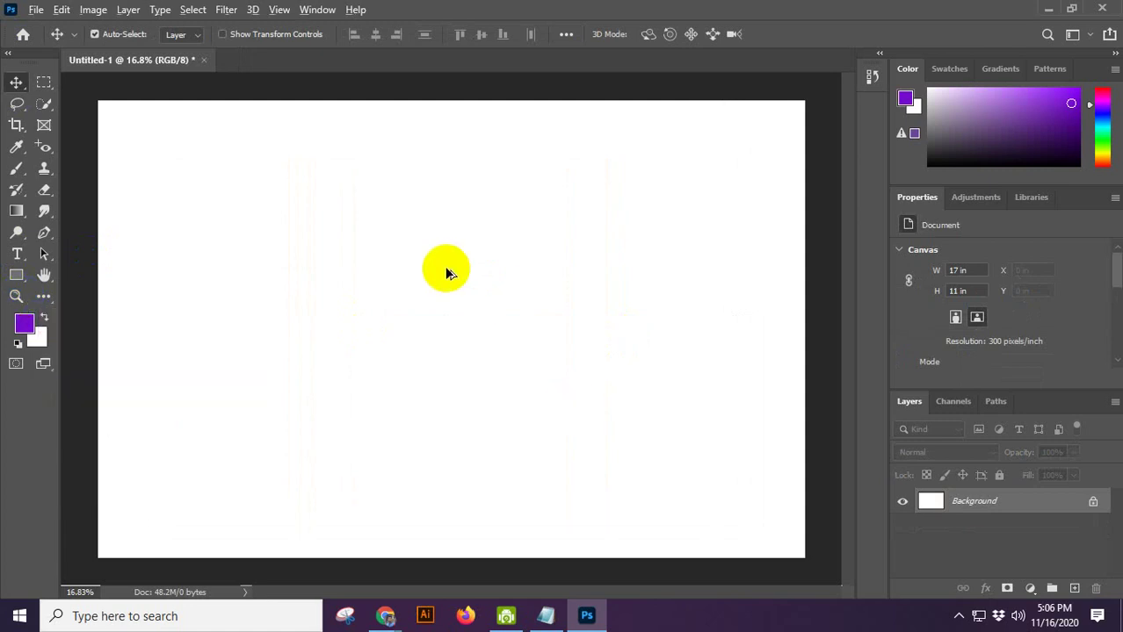
key("ctrl+minus")
key("ctrl+0")
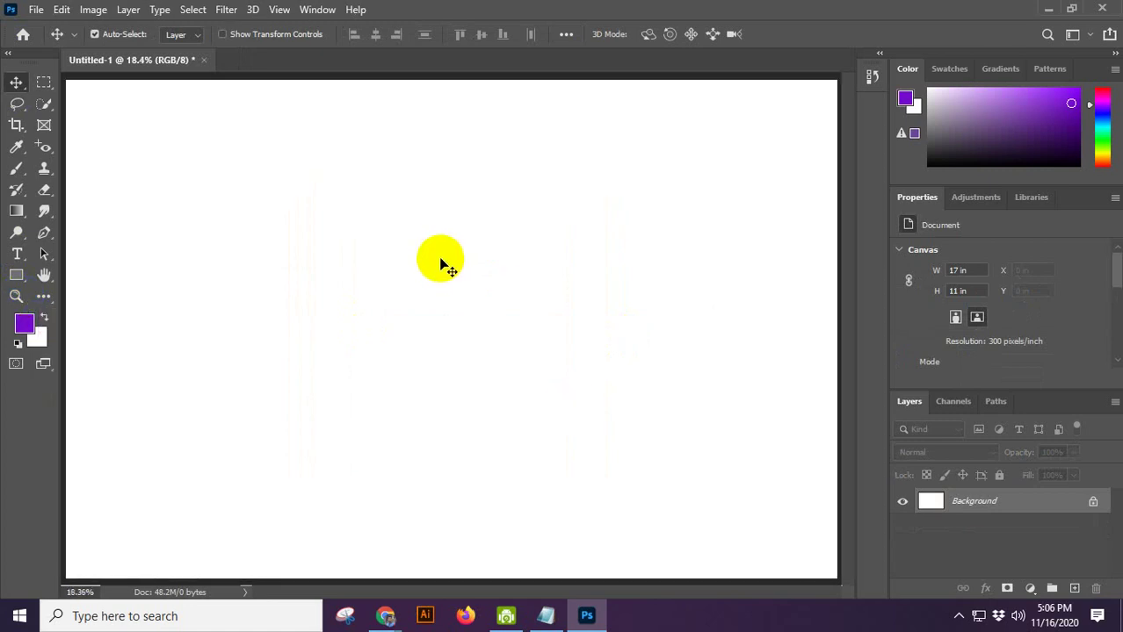
scroll(441, 263, "down", 3)
scroll(431, 256, "up", 3)
scroll(430, 257, "down", 3)
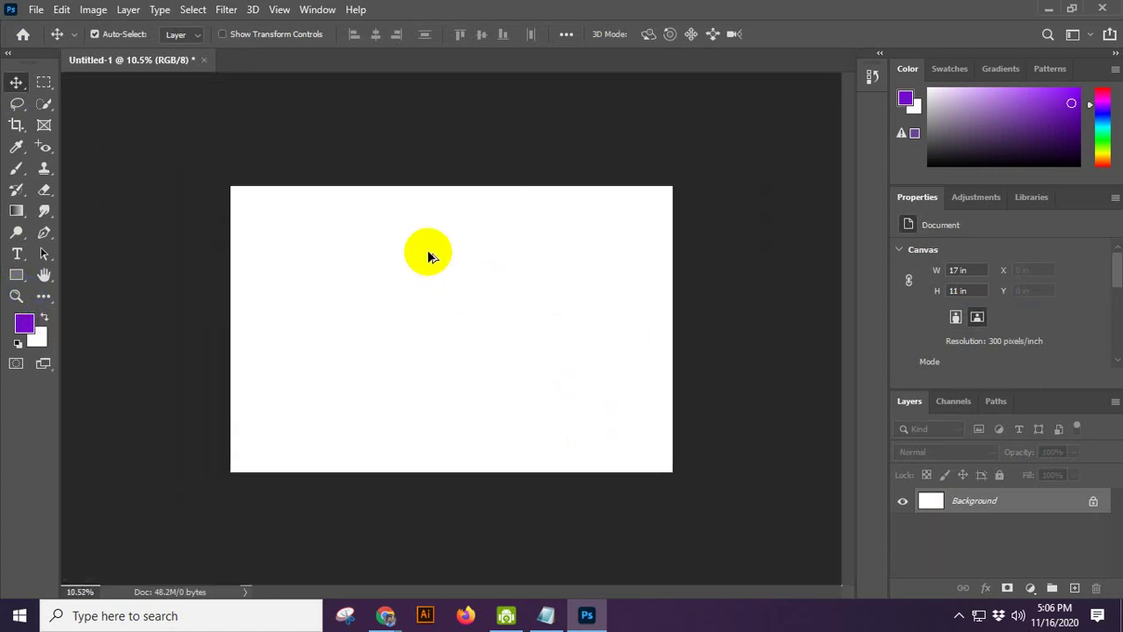
scroll(430, 257, "up", 3)
scroll(427, 256, "up", 1)
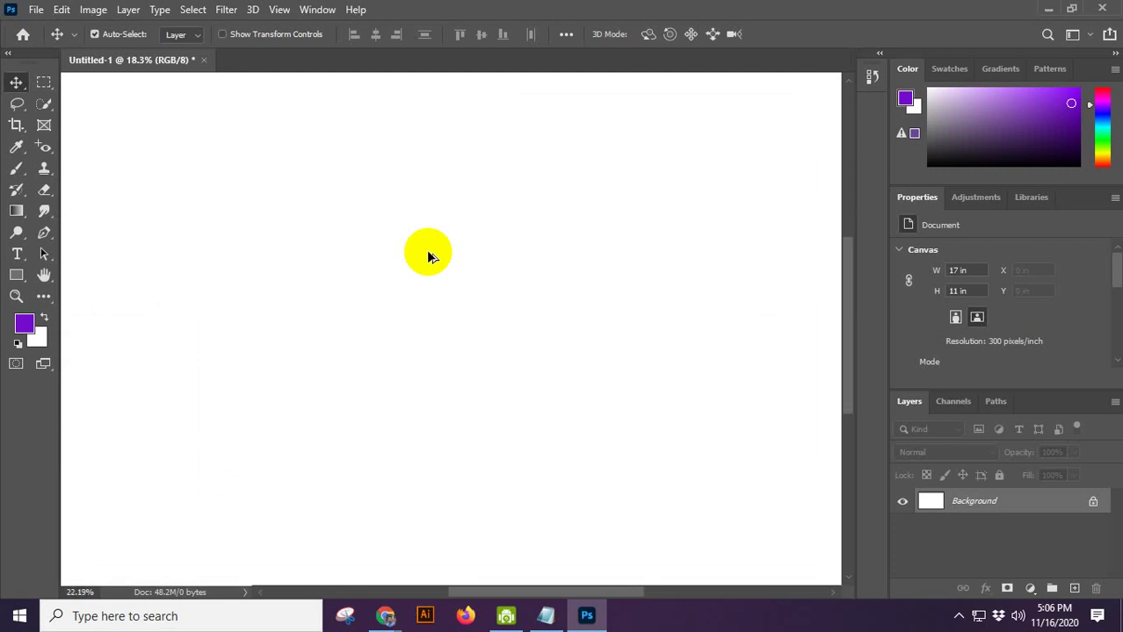
scroll(428, 252, "down", 4)
scroll(428, 250, "up", 1)
scroll(427, 249, "down", 1)
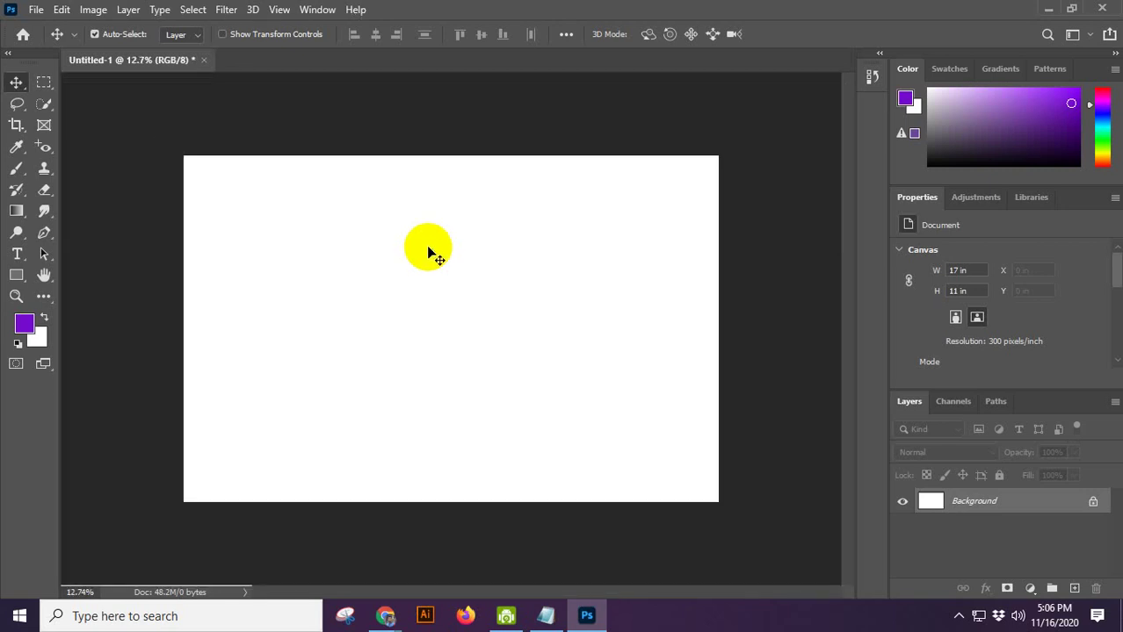
scroll(428, 253, "up", 3)
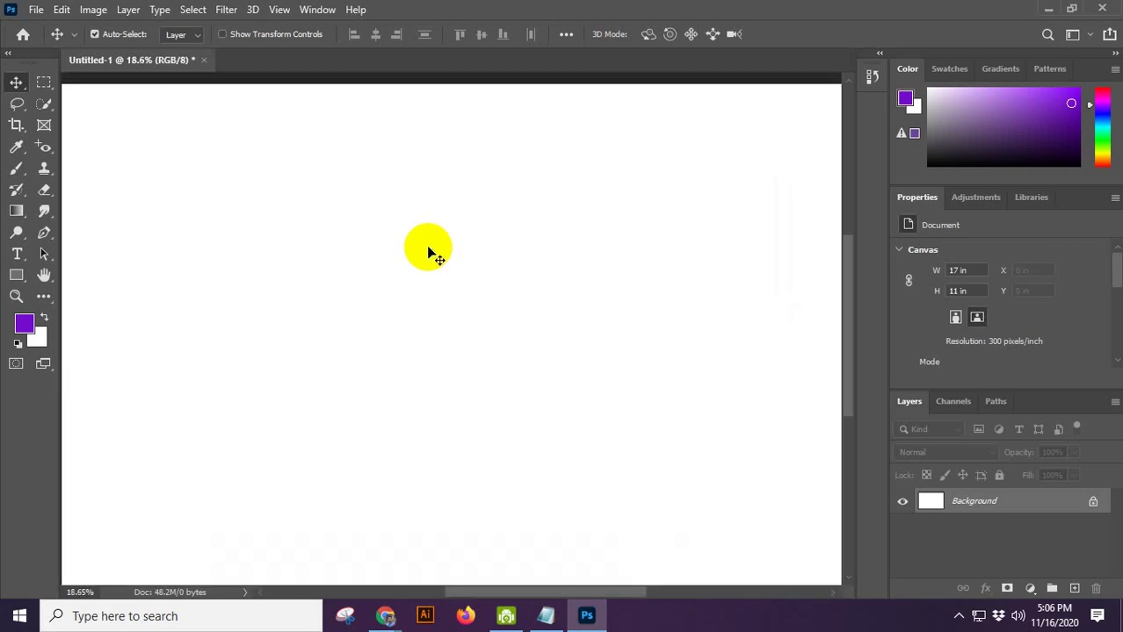
scroll(428, 253, "down", 1)
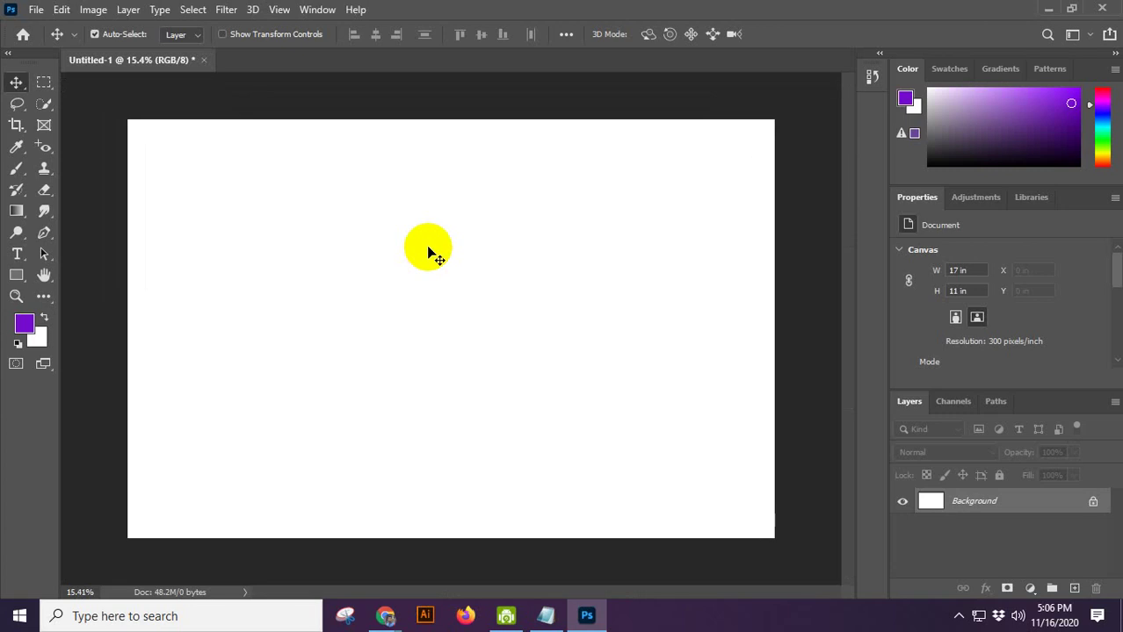
Step: Open the foreground color picker to view its options and close it without changing the color
left_click(23, 324)
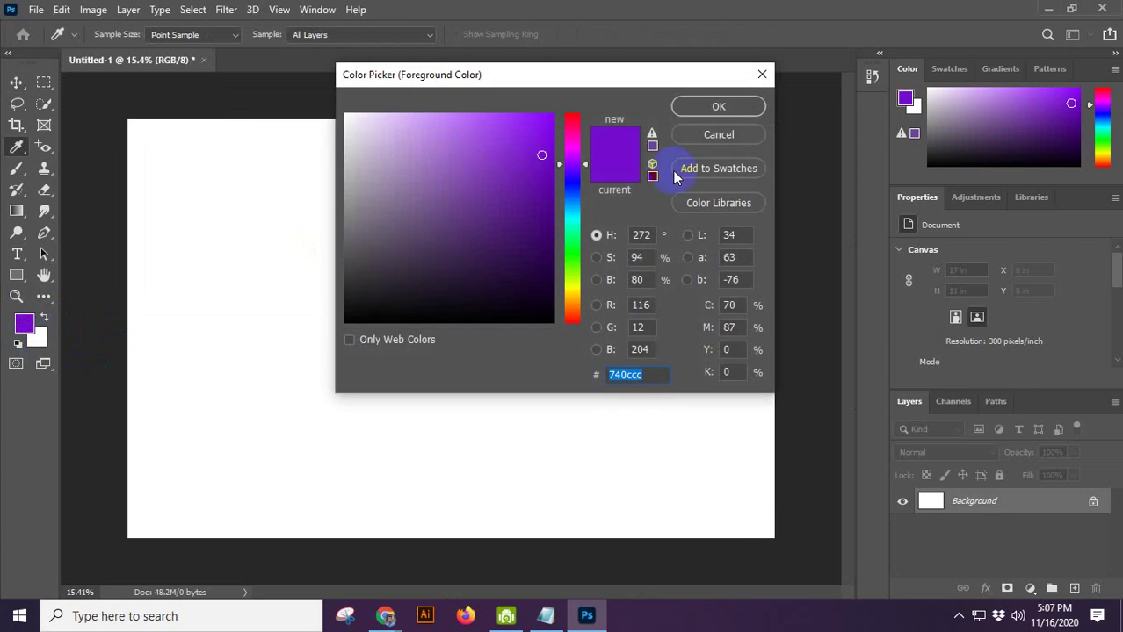
left_click(717, 134)
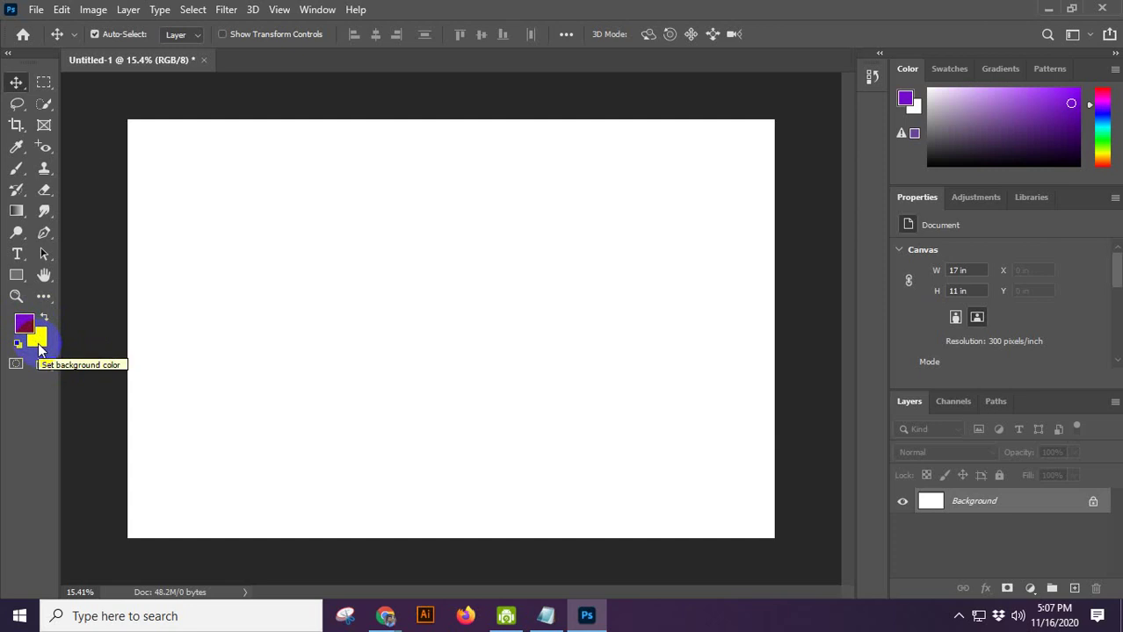
Step: Switch to the Google Meet call in Chrome to check the meeting, and return to Photoshop
left_click(386, 616)
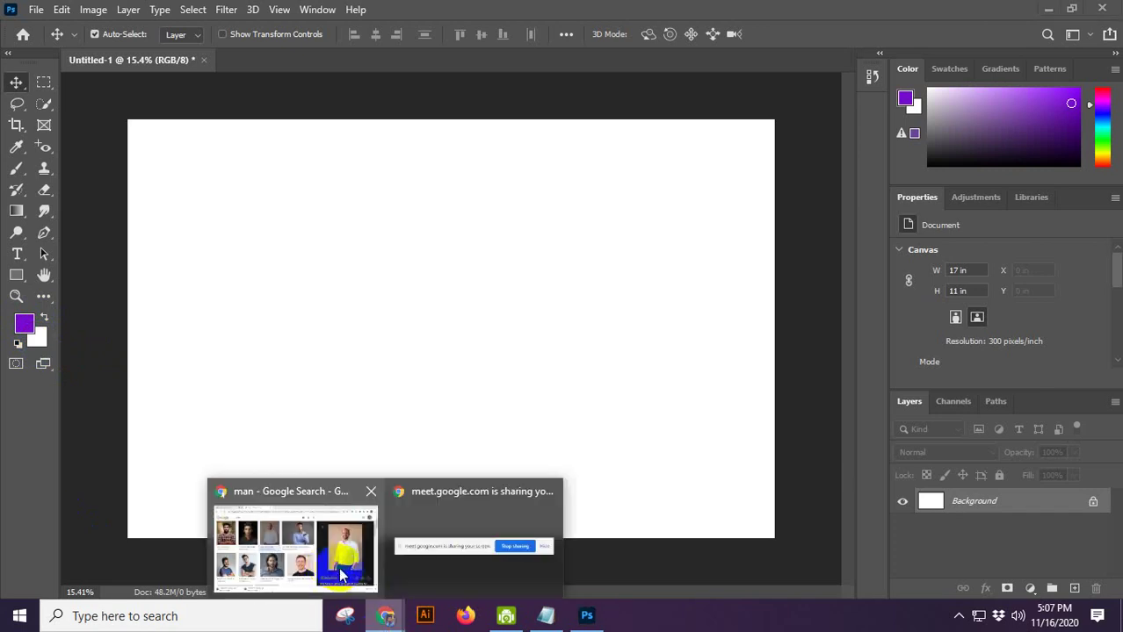
left_click(343, 575)
left_click(101, 12)
left_click(222, 308)
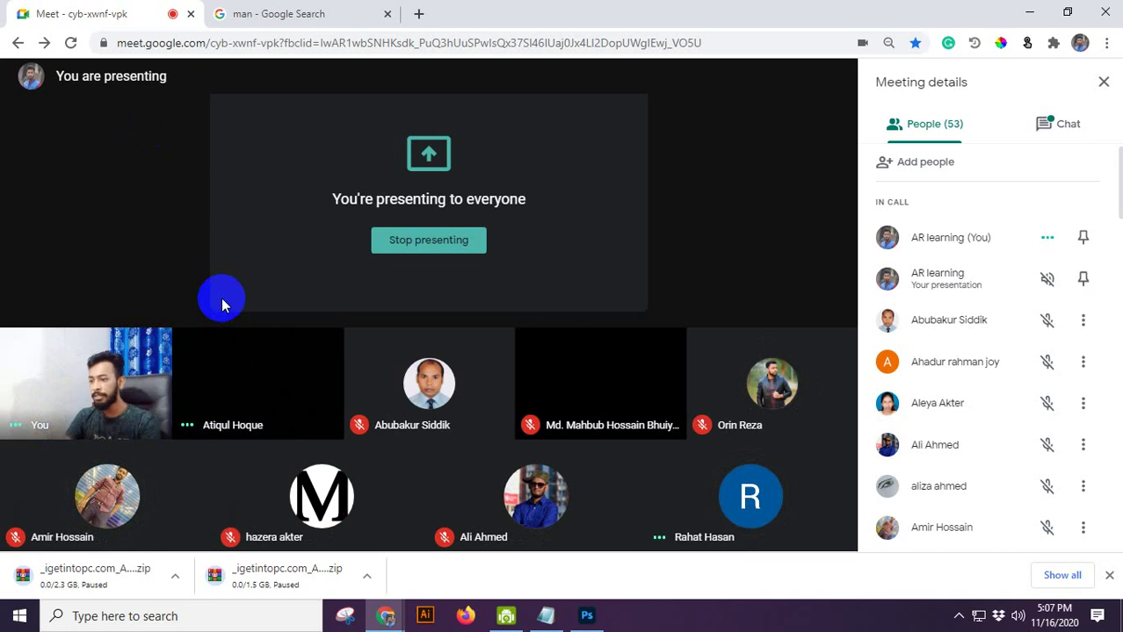
left_click(587, 615)
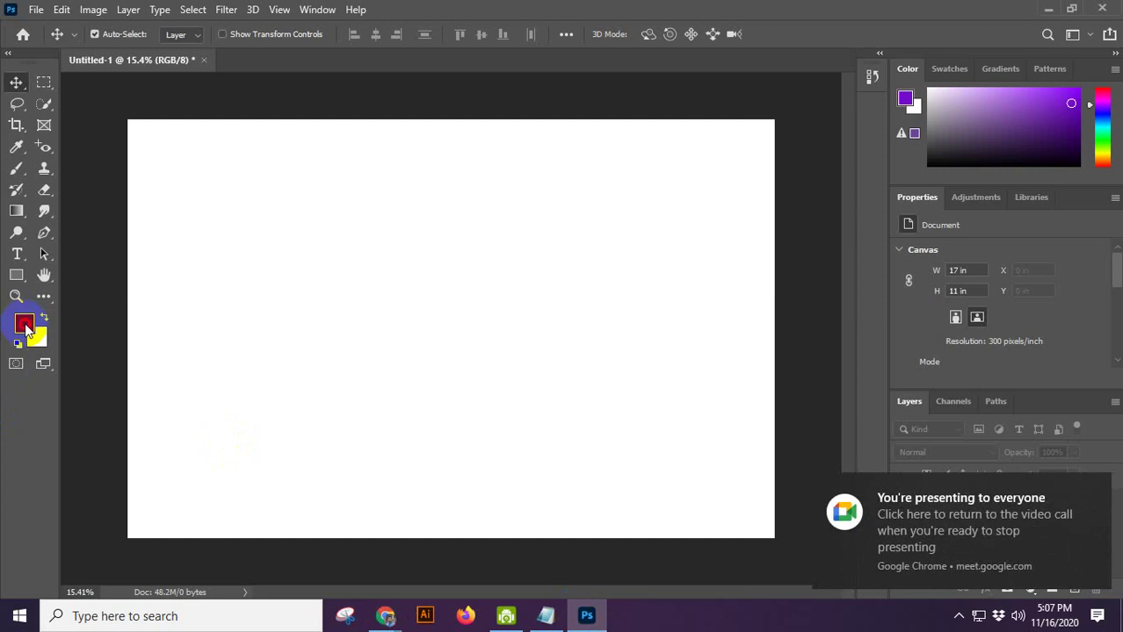
Step: Set the foreground color to bright green and the background color to blue #0663a4
left_click(24, 325)
mouse_move(572, 164)
left_mouse_down()
mouse_move(572, 116)
mouse_move(574, 263)
left_mouse_up()
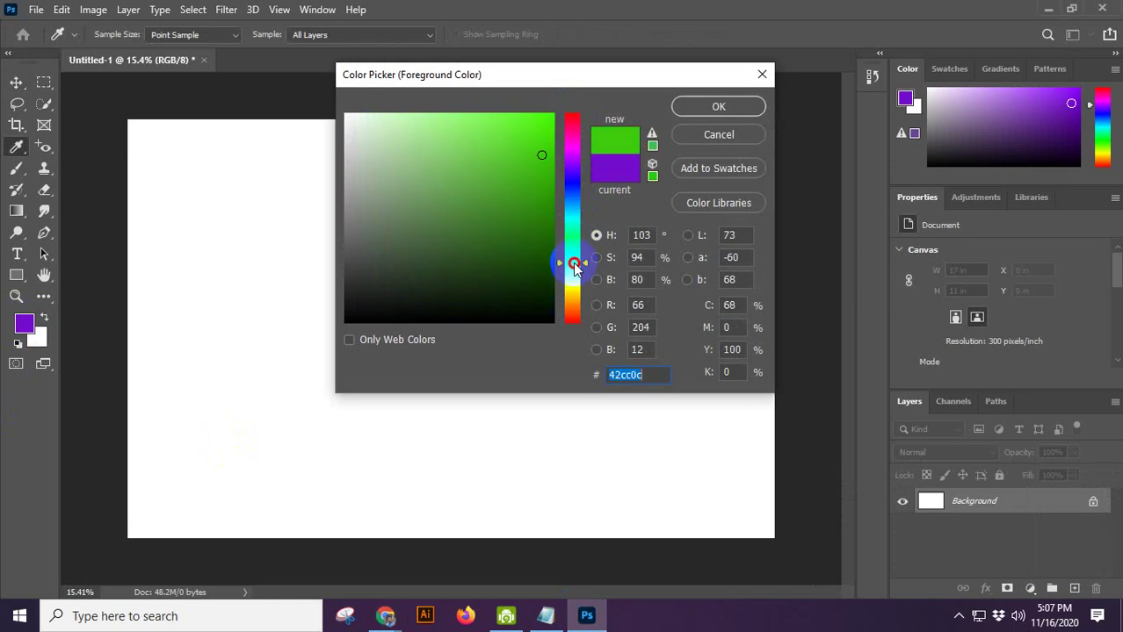
left_click_drag(537, 150, 551, 150)
left_click(707, 108)
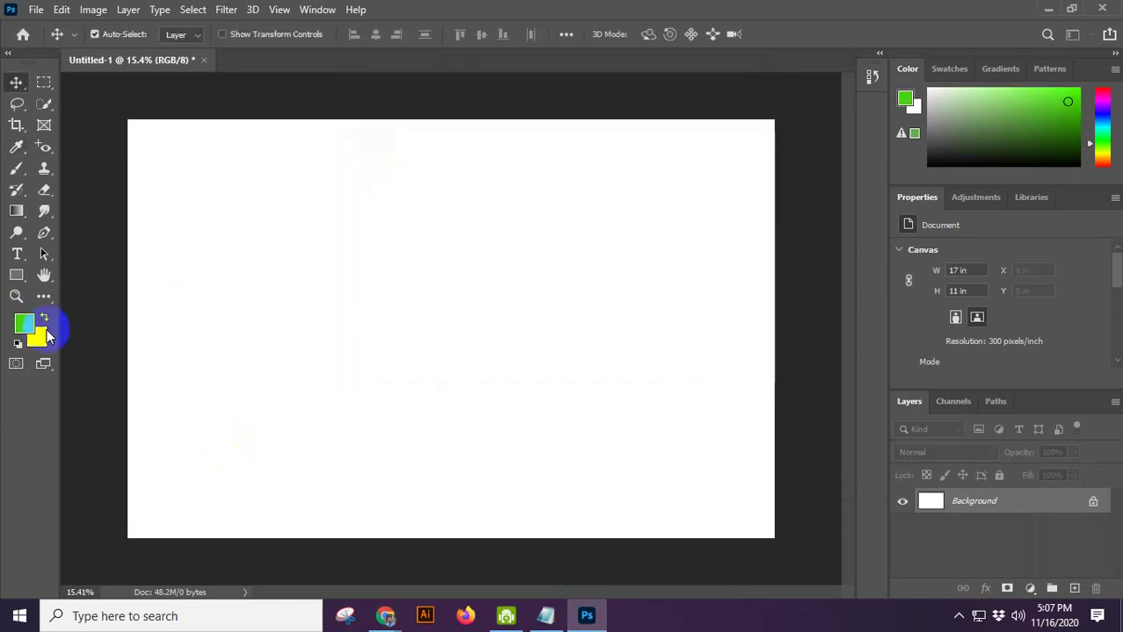
left_click(43, 339)
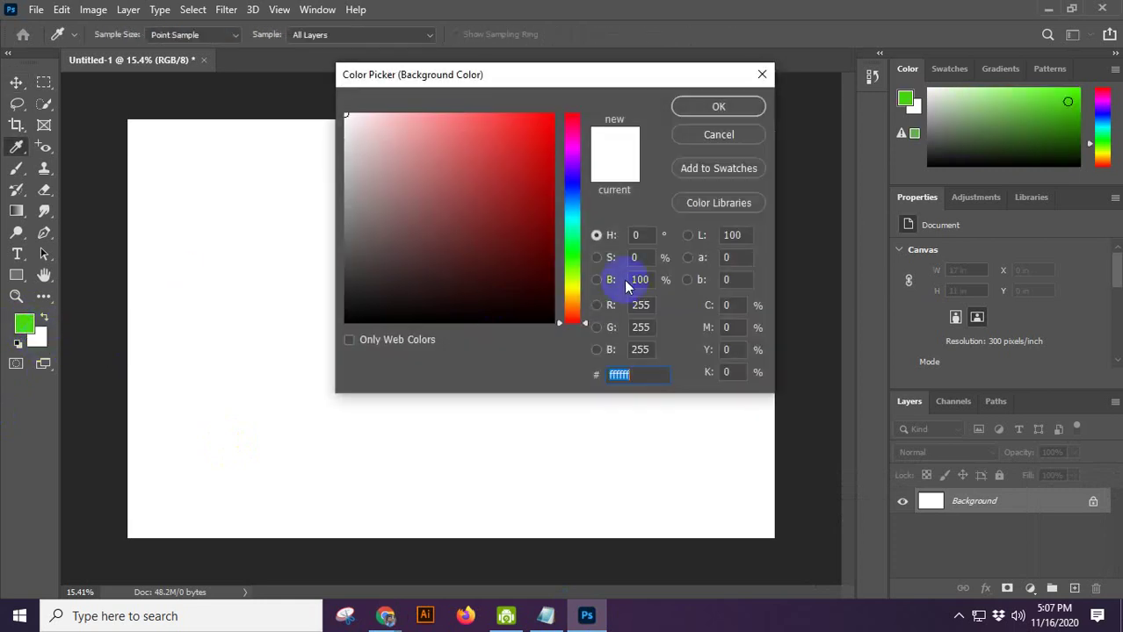
left_click(575, 205)
left_click(547, 187)
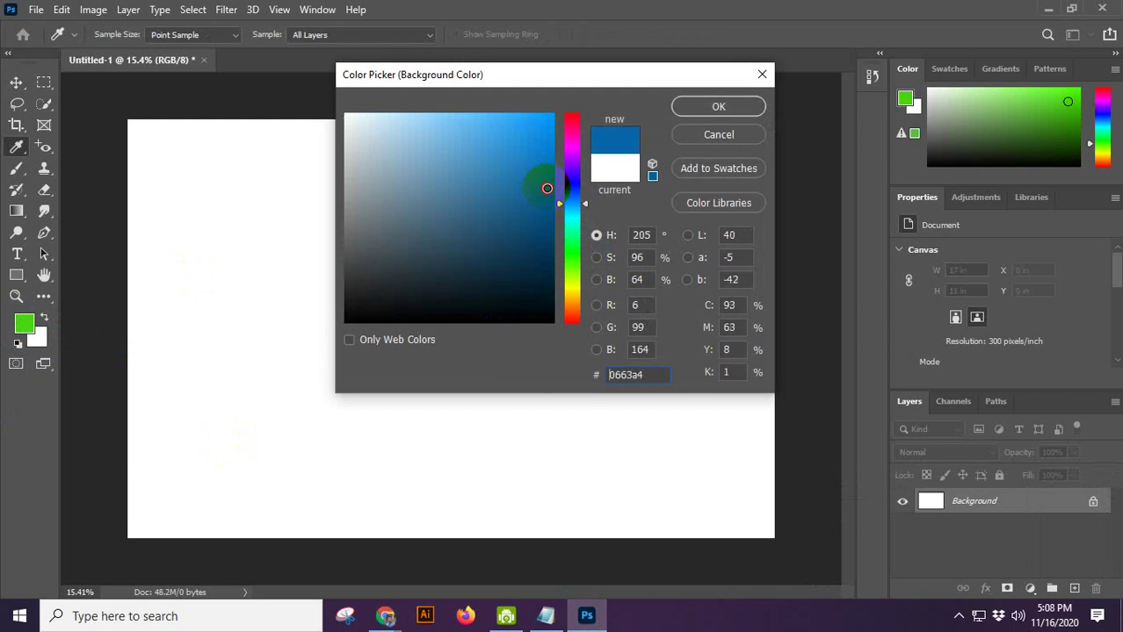
left_click(711, 107)
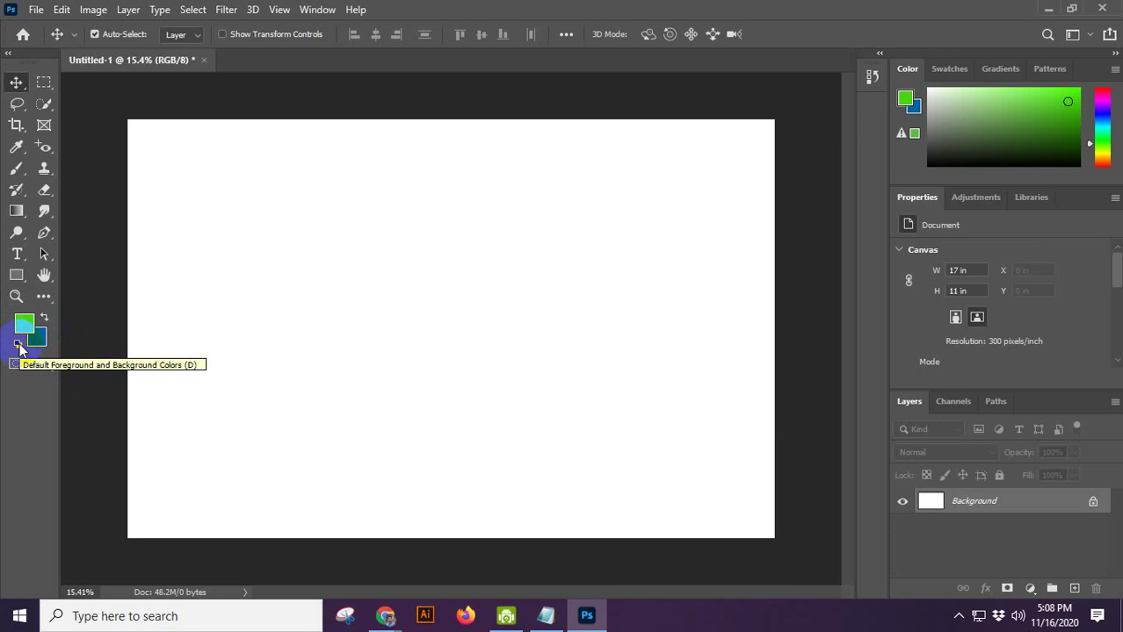
Step: Restore the default foreground and background colors, and paste the man's photo and delete it again
left_click(19, 347)
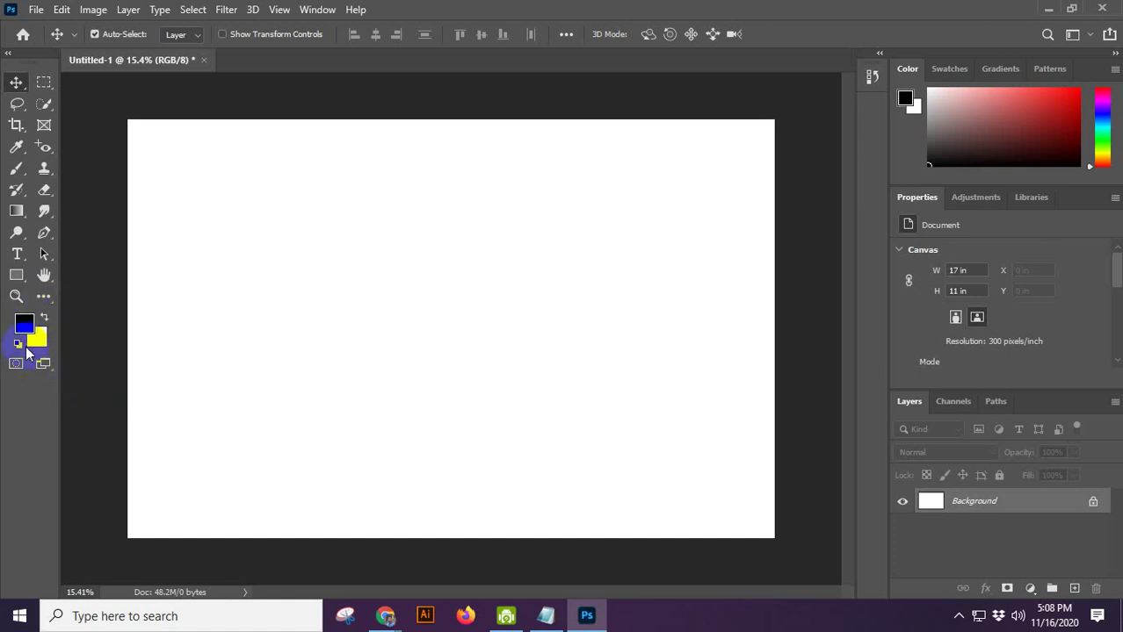
key("ctrl+v")
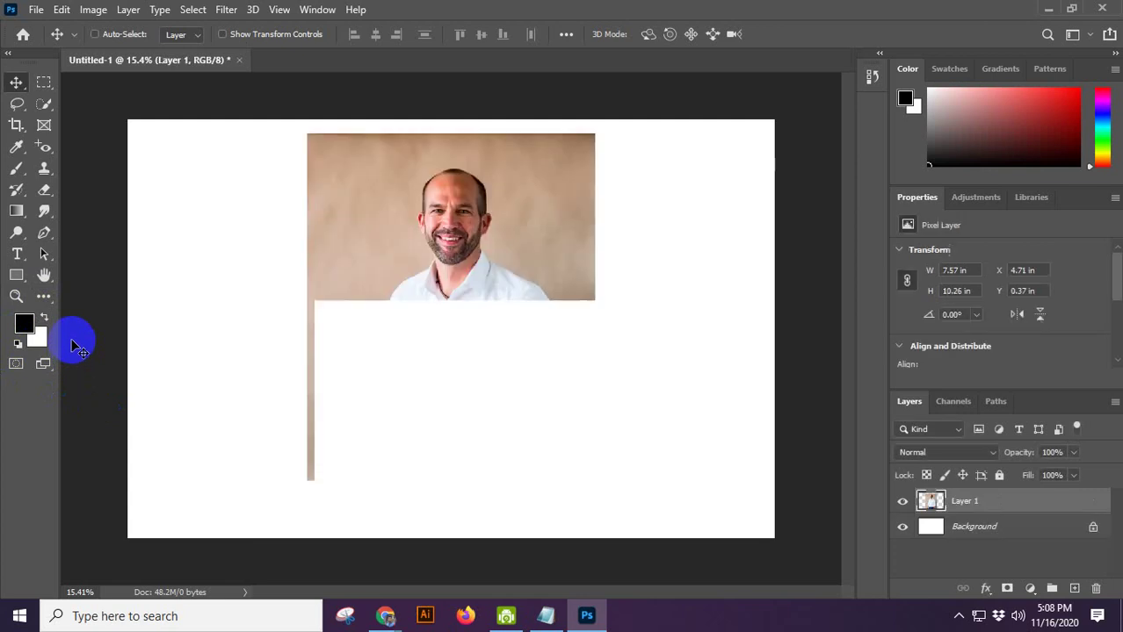
key("Delete")
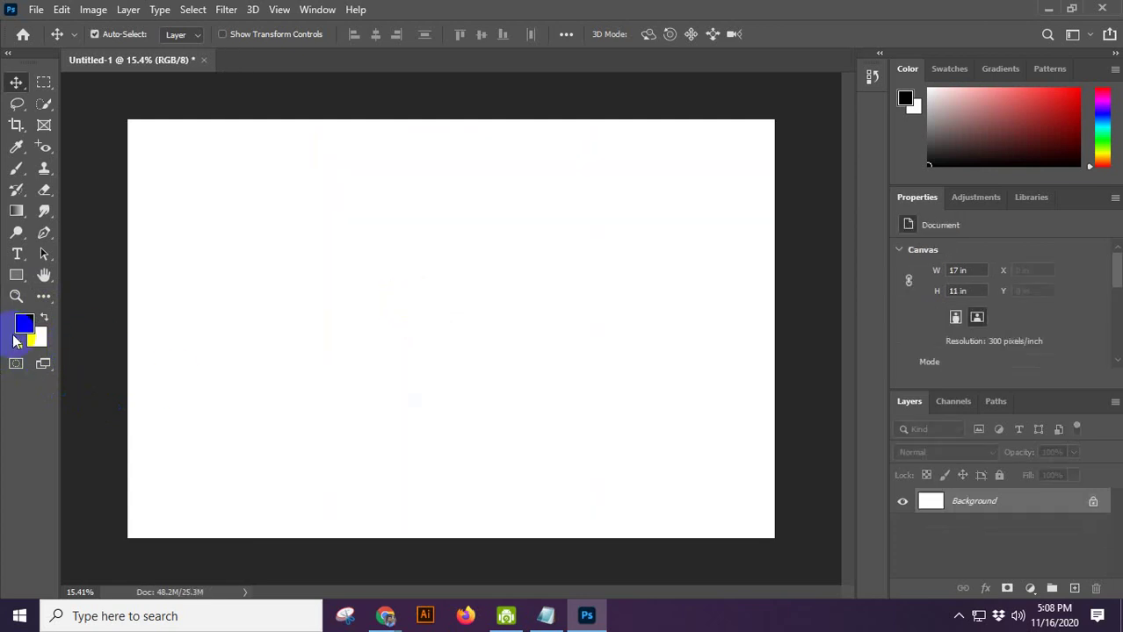
Step: Set the foreground color to red #b11111 and the background color to dark blue
left_click(26, 326)
left_click(531, 178)
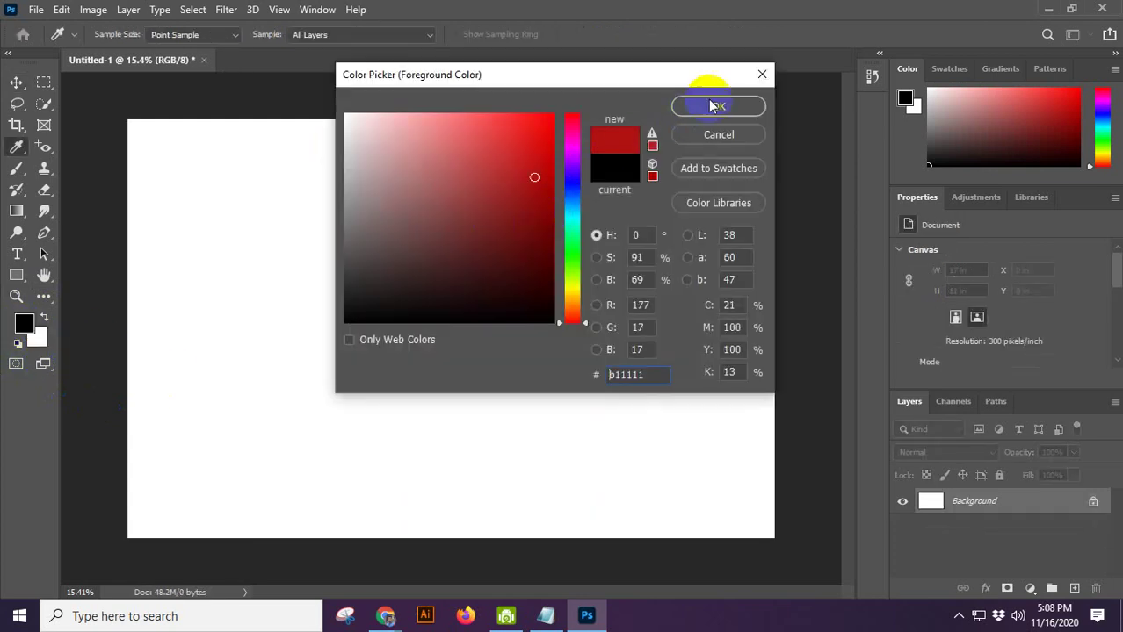
left_click(719, 107)
left_click(42, 334)
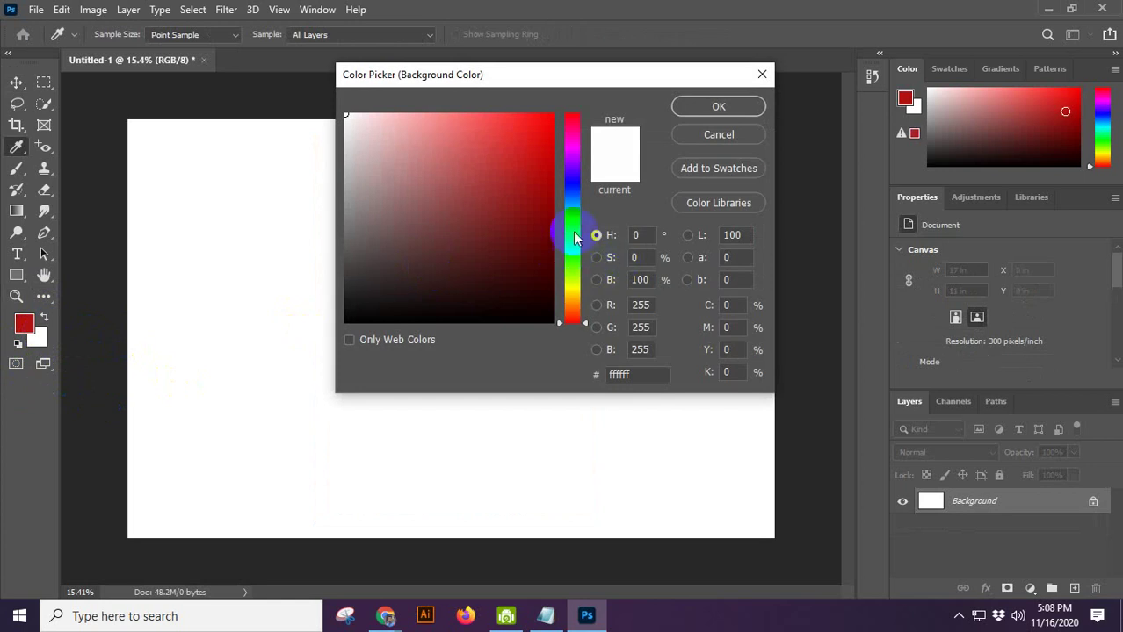
left_click(573, 178)
left_click(552, 178)
left_click(711, 106)
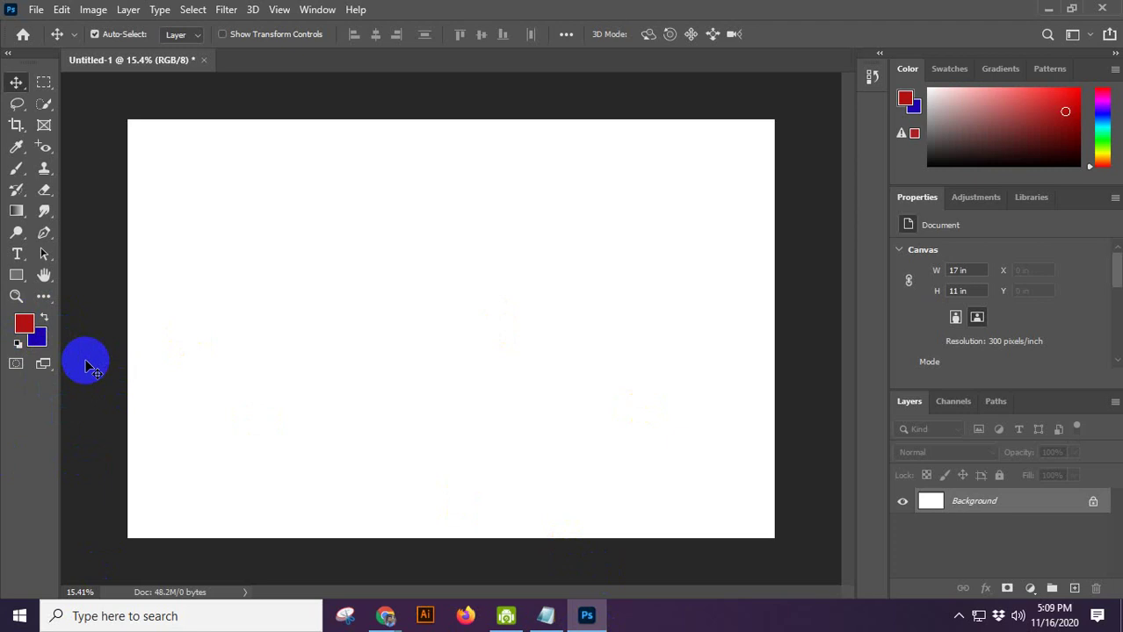
Step: Swap the foreground and background colors once, and check the Google Meet call in Chrome before returning to Photoshop
key("x")
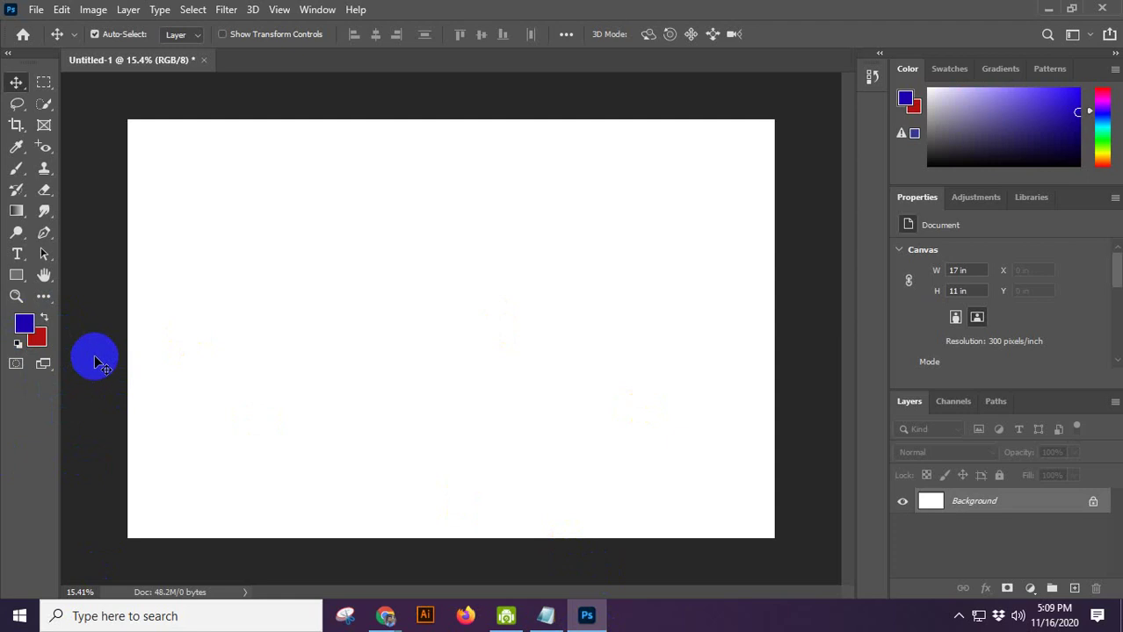
left_click(387, 618)
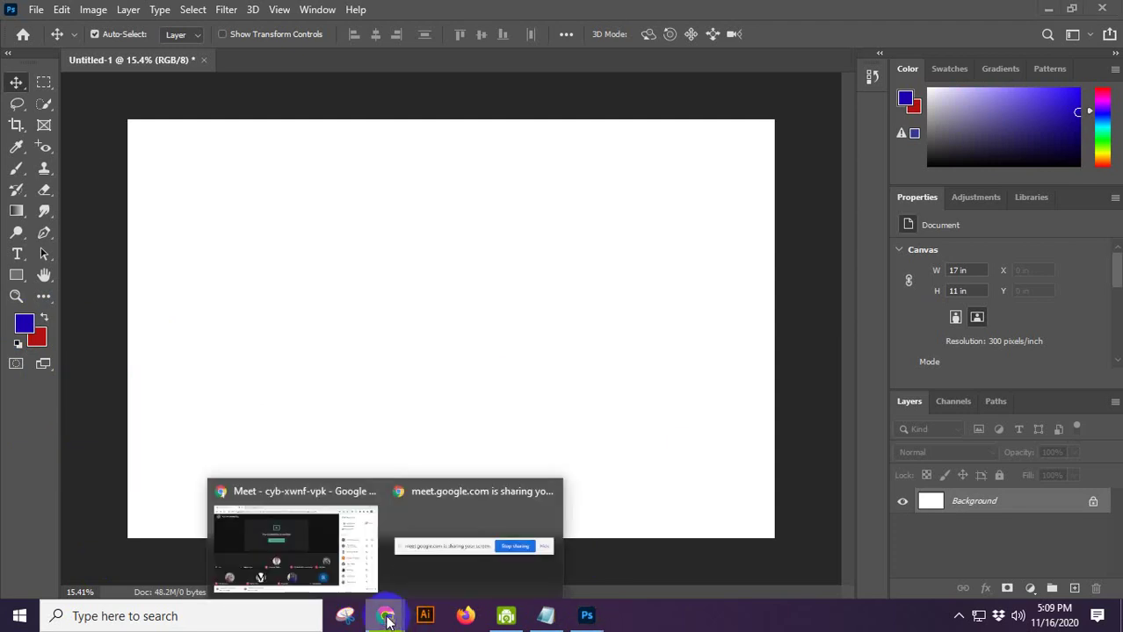
left_click(387, 618)
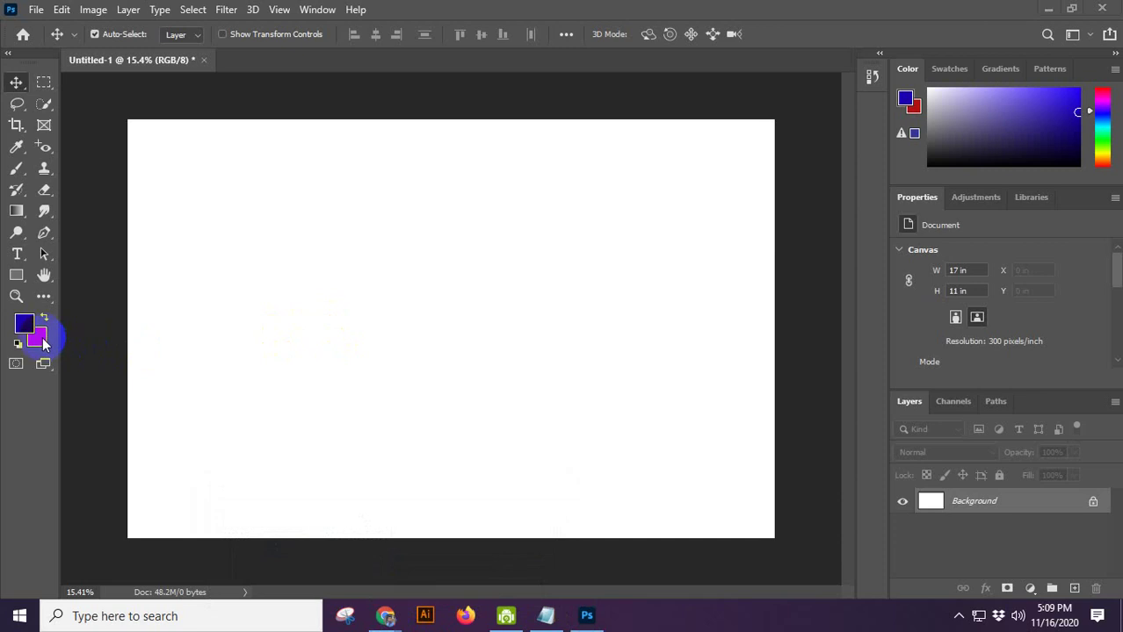
Step: Swap the red and blue foreground and background colors back and forth many times, leaving red as the foreground color
key("x")
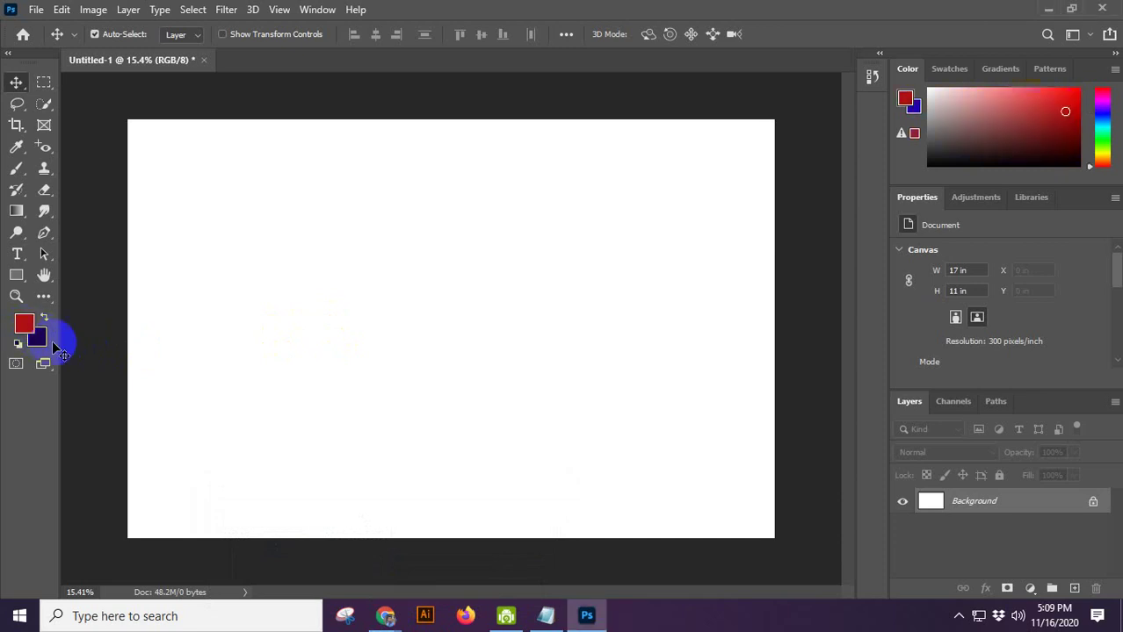
key("x")
key("x")
key("x")
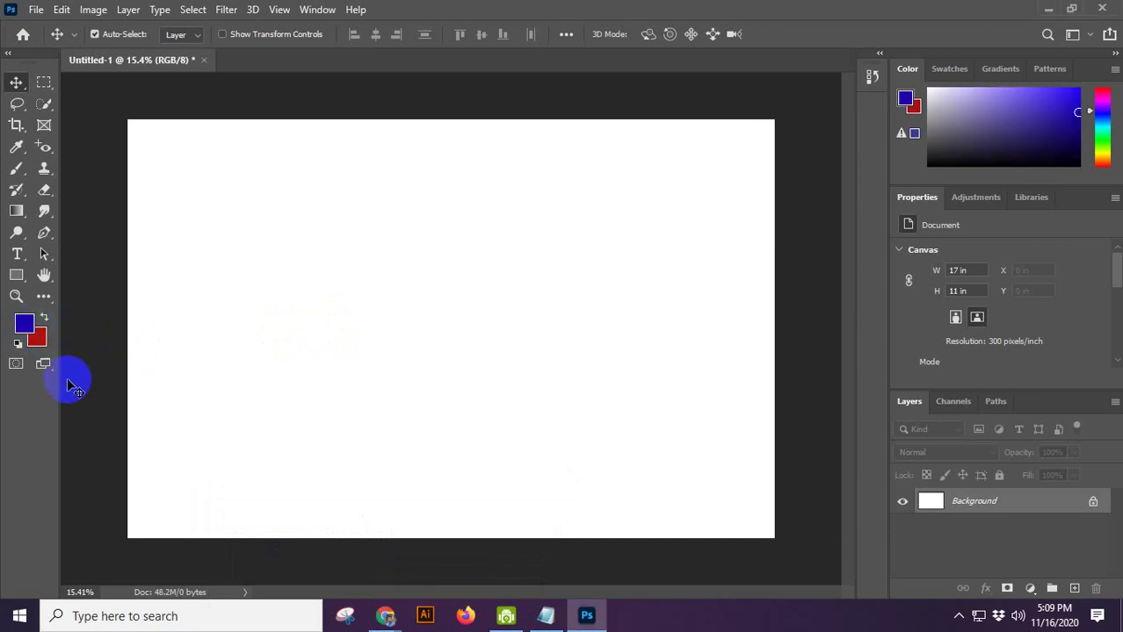
key("x")
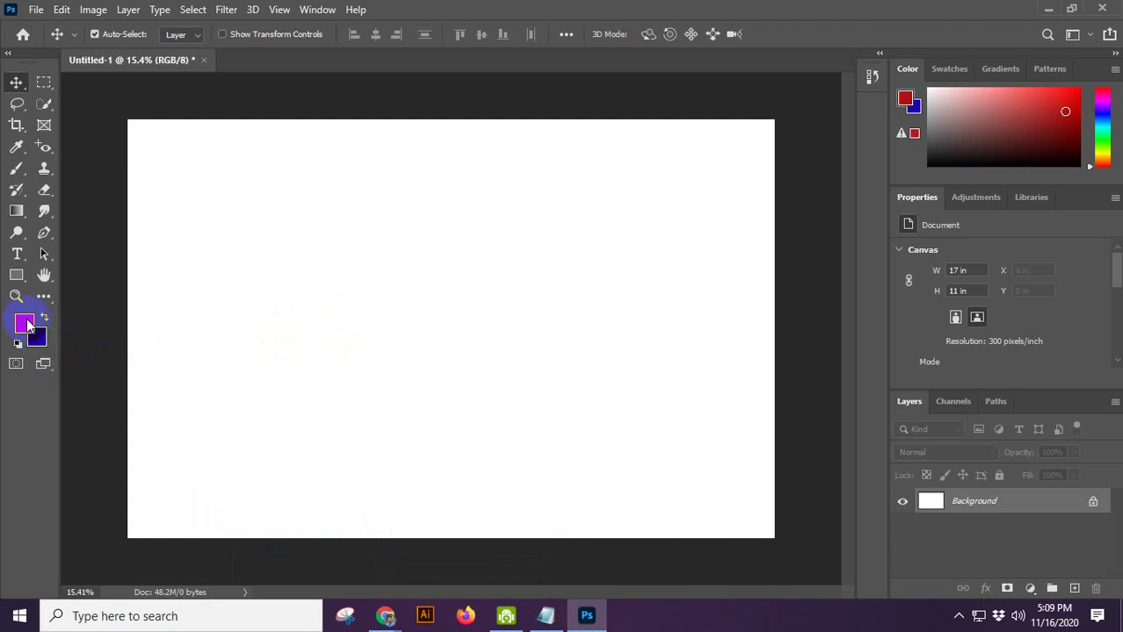
key("x")
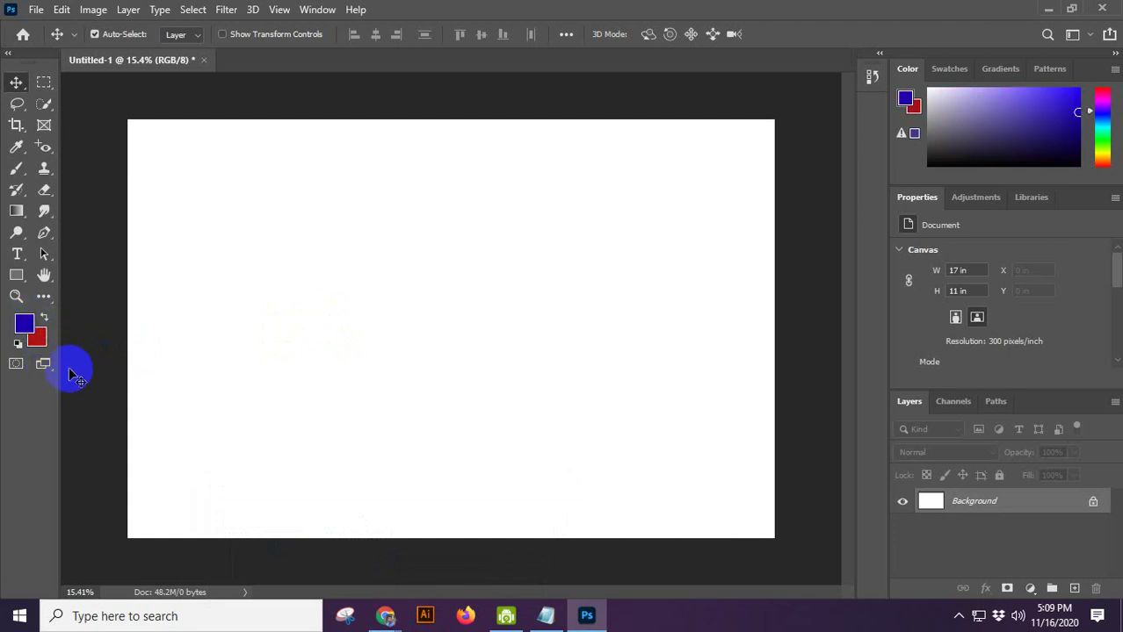
key("x")
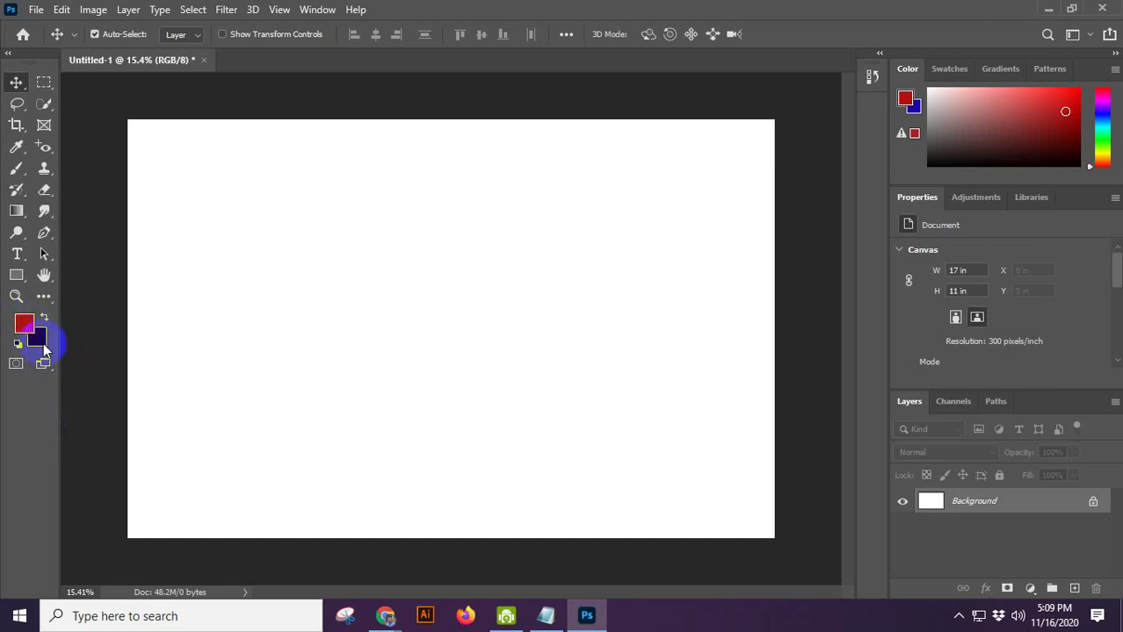
key("x")
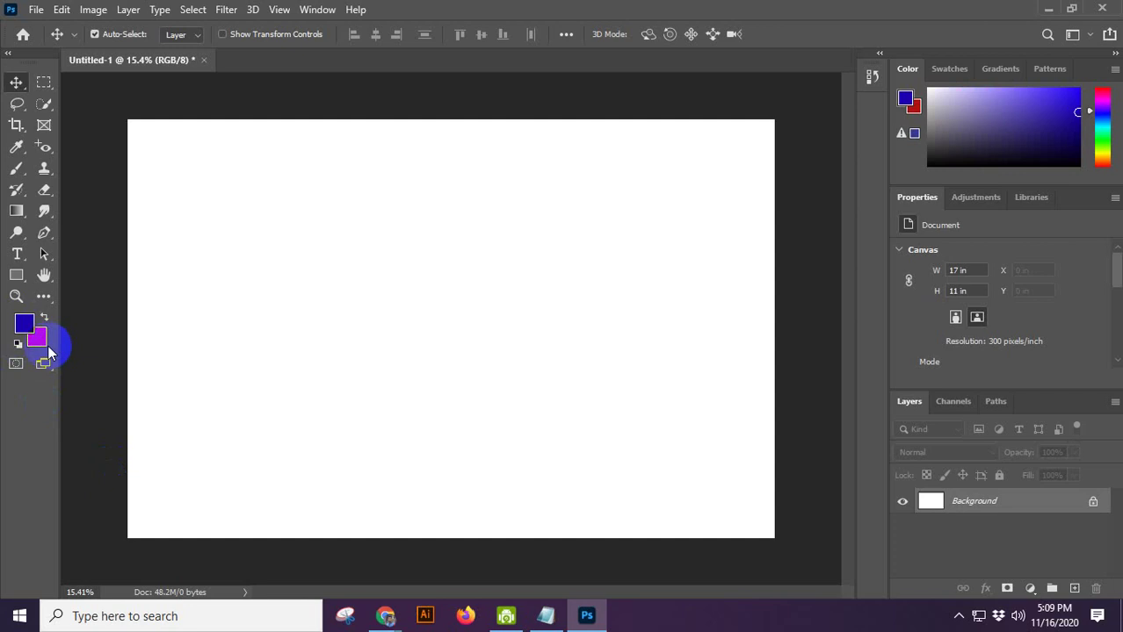
key("x")
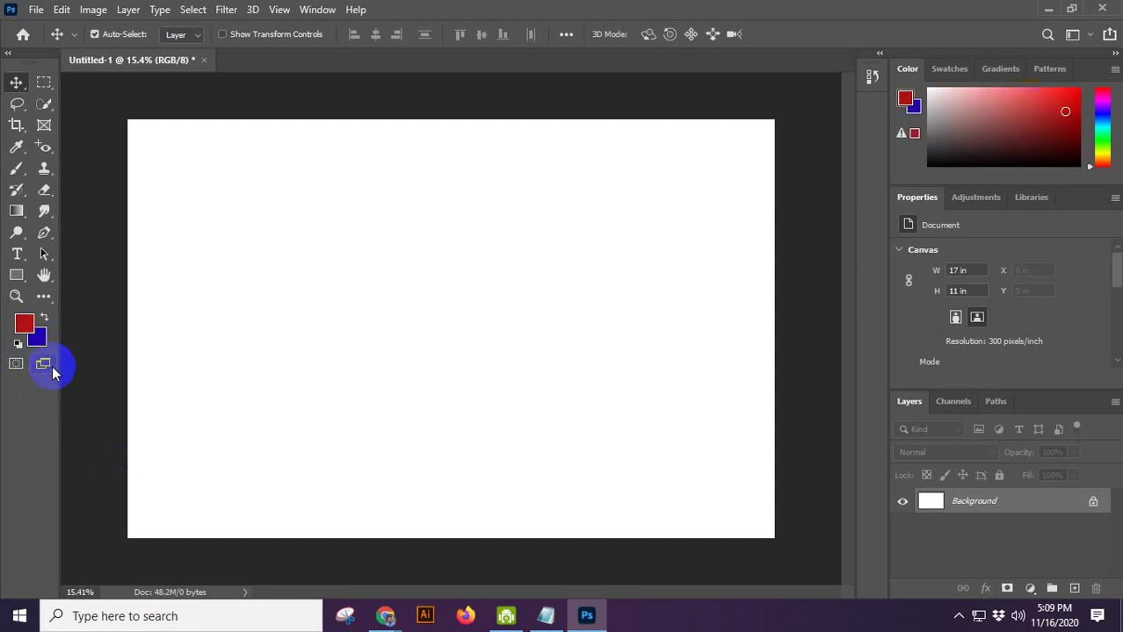
left_click(45, 323)
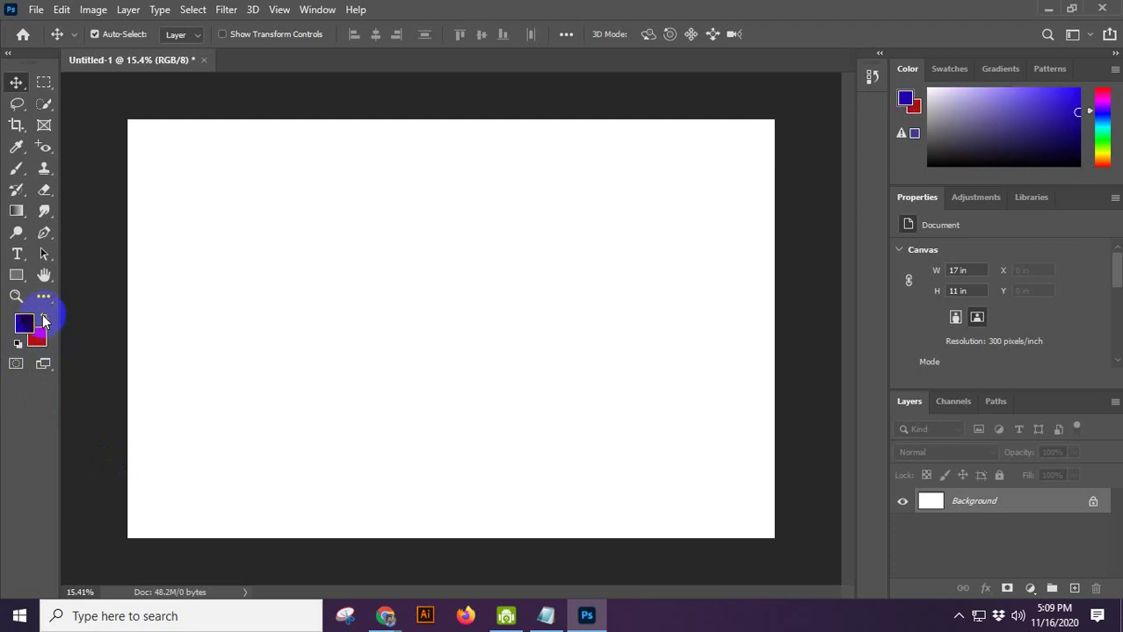
left_click(46, 323)
left_click(46, 323)
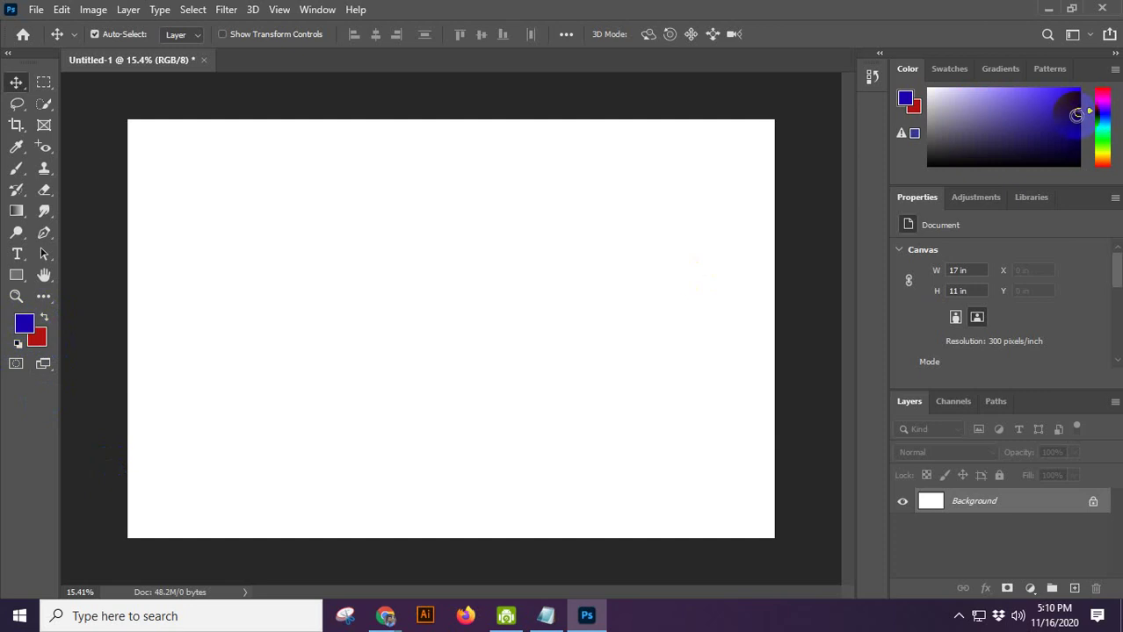
left_click(45, 322)
left_click(46, 323)
left_click(46, 322)
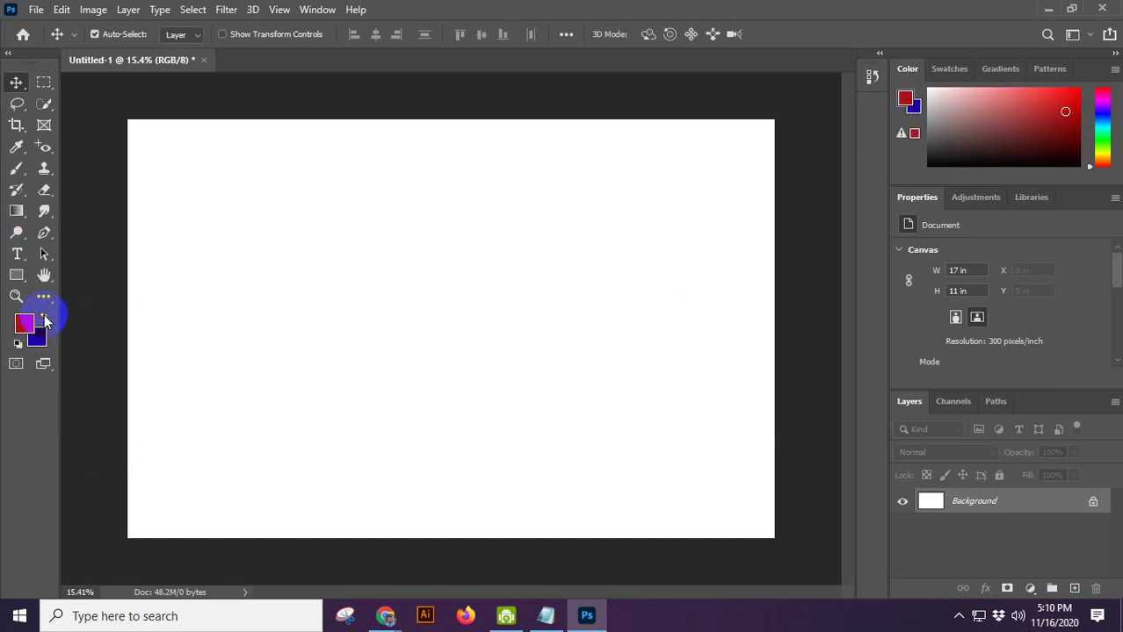
left_click(46, 322)
left_click(45, 323)
left_click(46, 322)
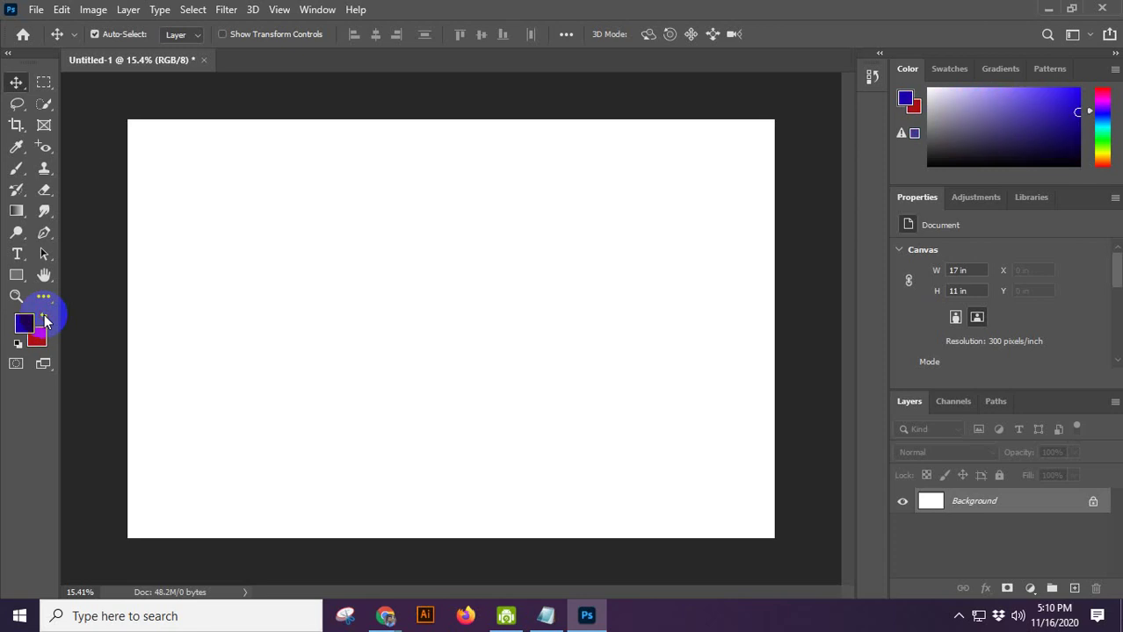
left_click(46, 323)
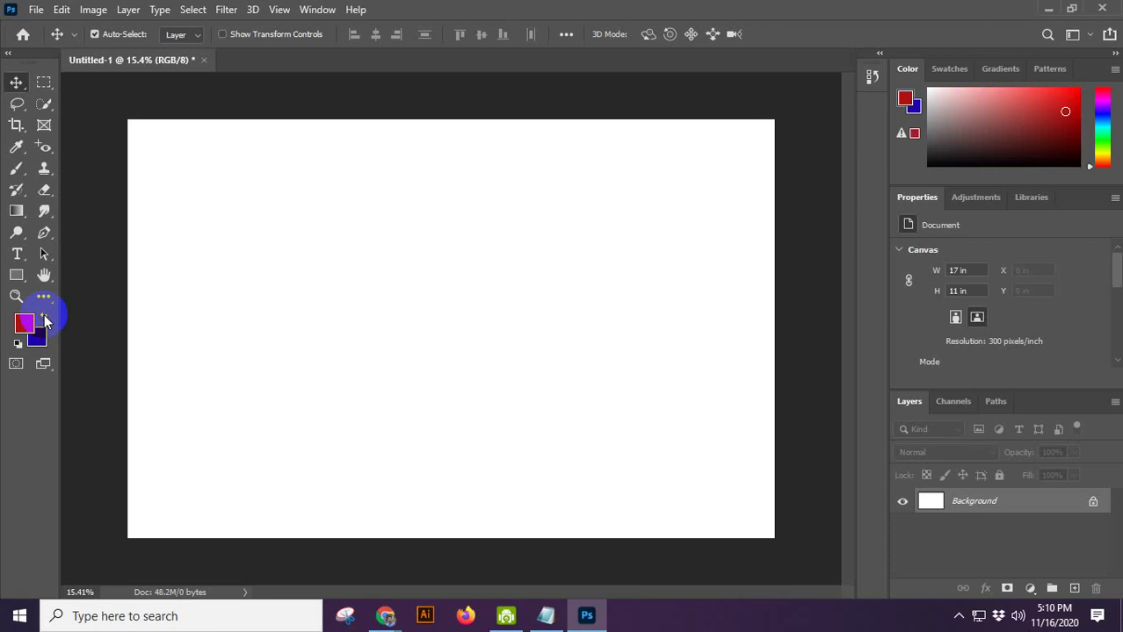
left_click(46, 323)
left_click(45, 322)
left_click(46, 323)
left_click(45, 322)
key("x")
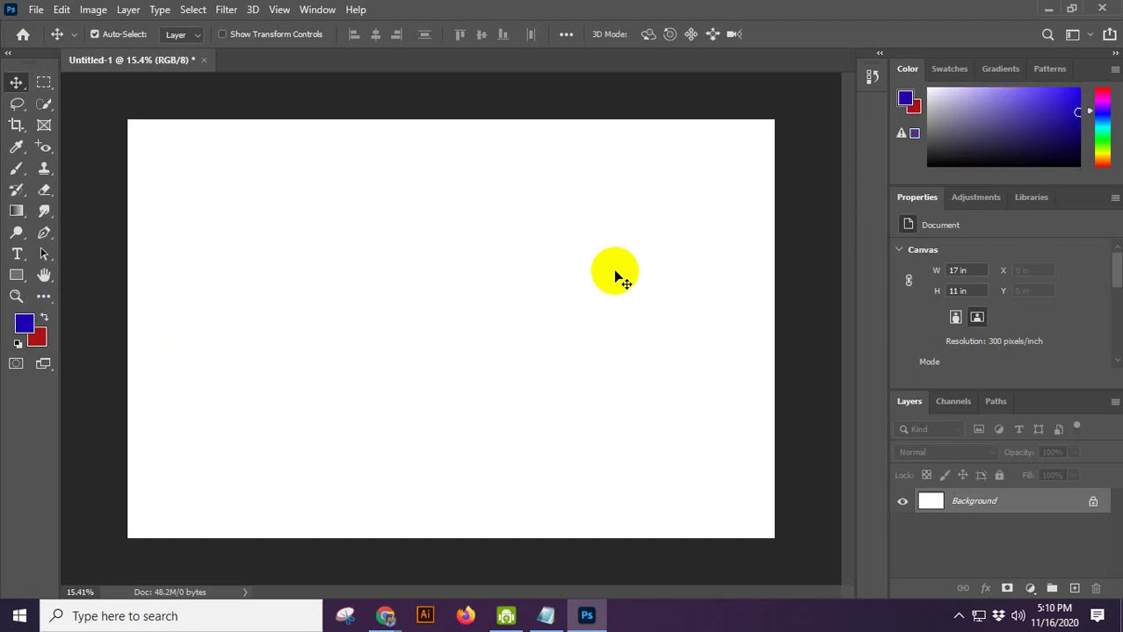
key("x")
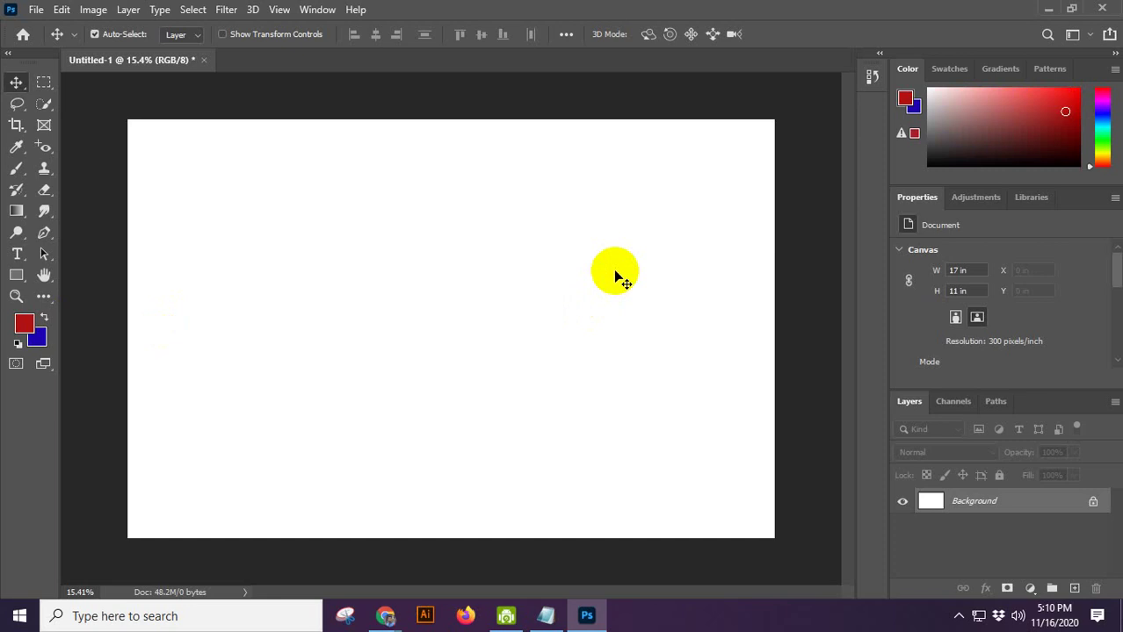
Step: Restore the default foreground and background colors, and set the foreground color to red #e51616
left_click(18, 345)
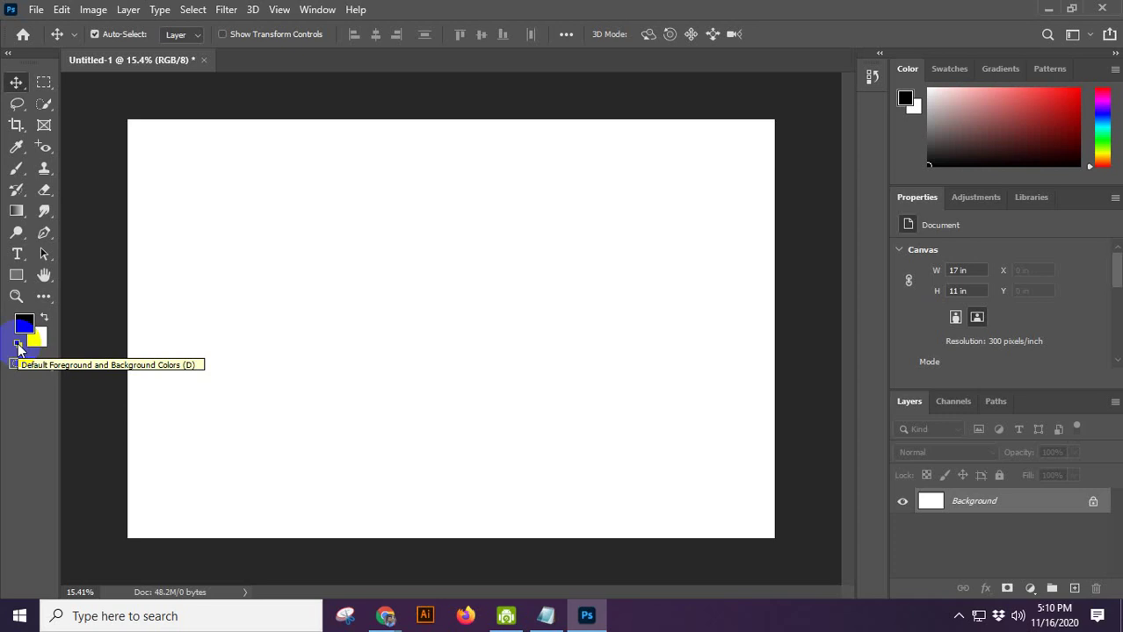
left_click(20, 345)
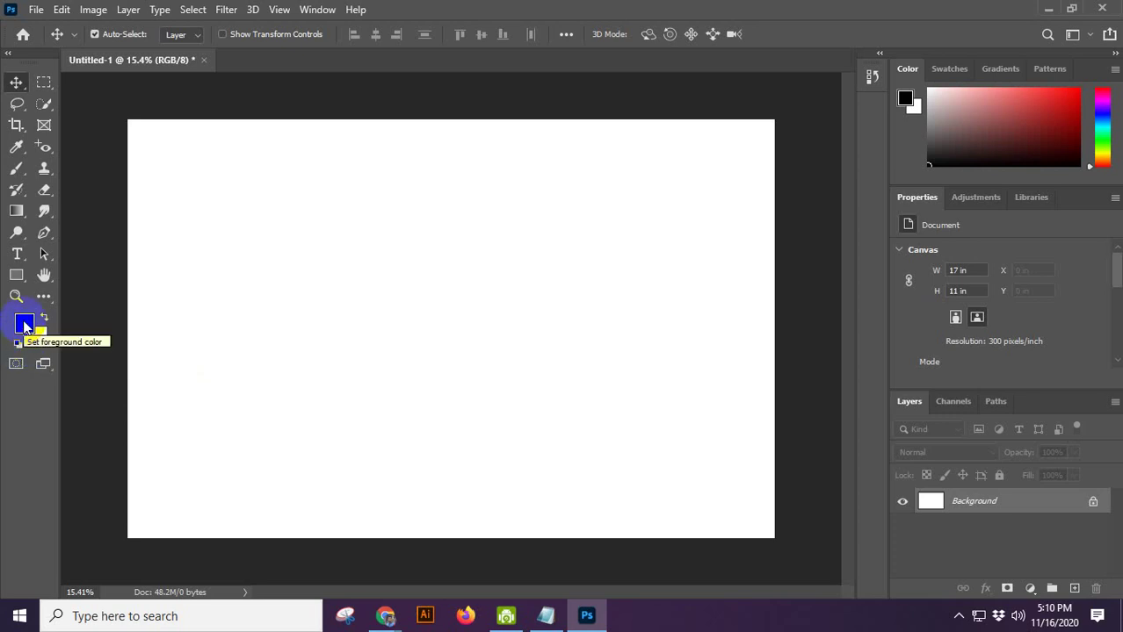
left_click(24, 326)
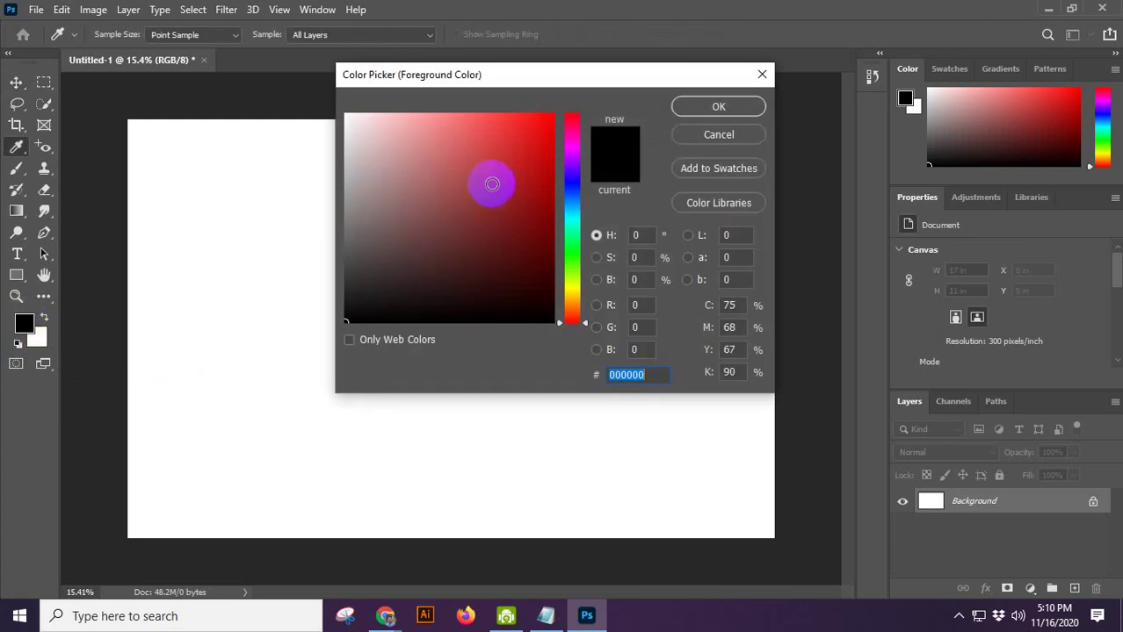
left_click_drag(529, 167, 533, 134)
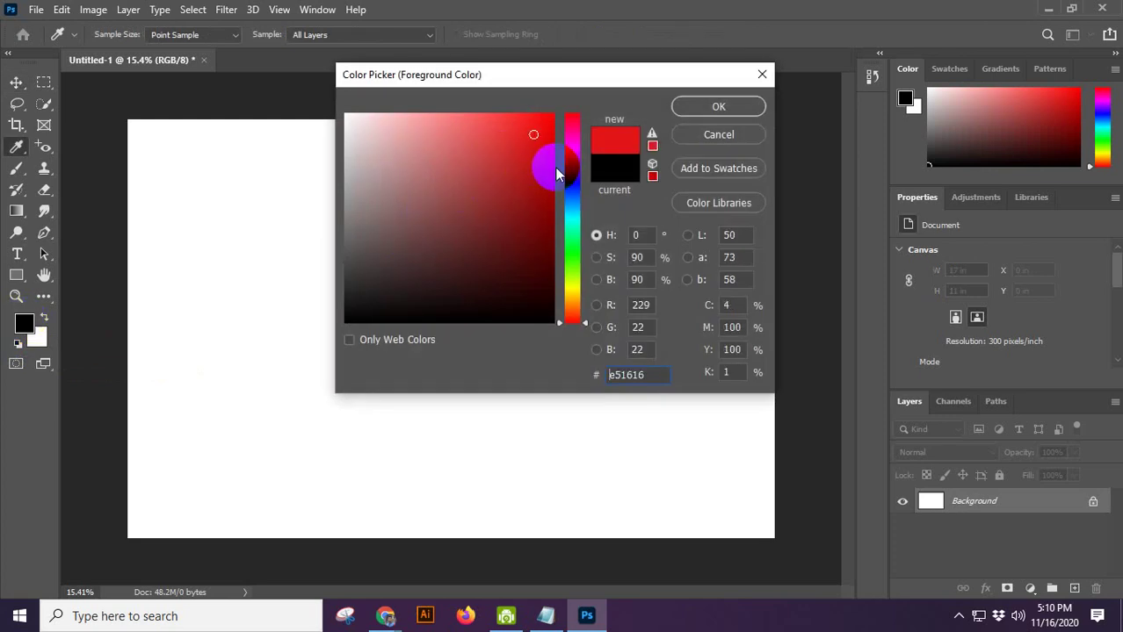
left_click(704, 109)
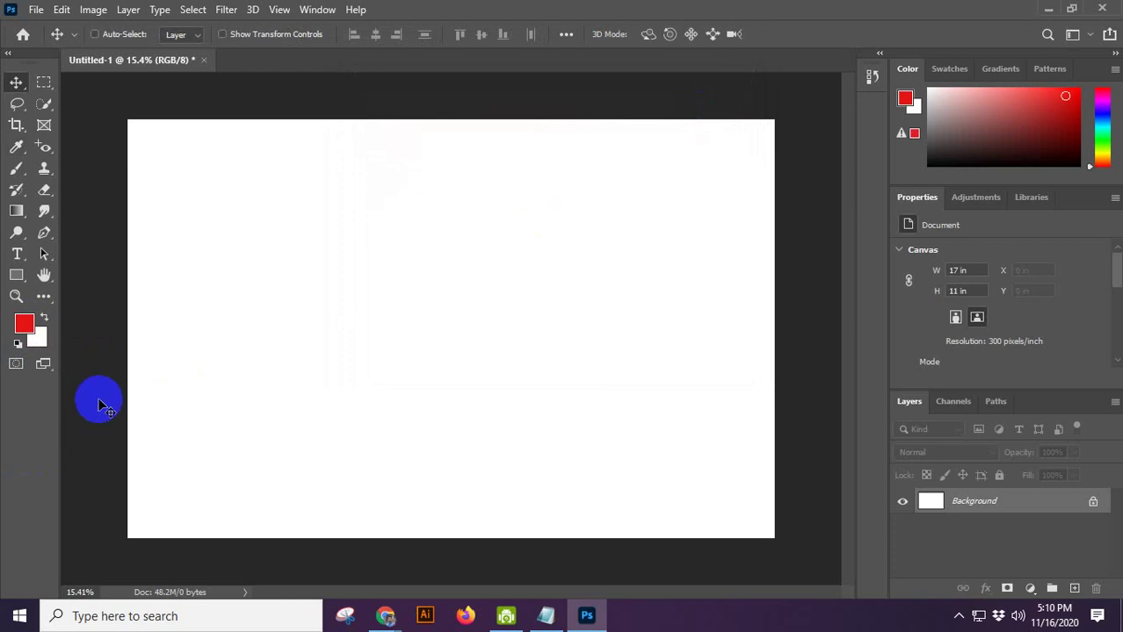
Step: Paste the copied photo of the man onto the canvas and delete its layer
key("ctrl+v")
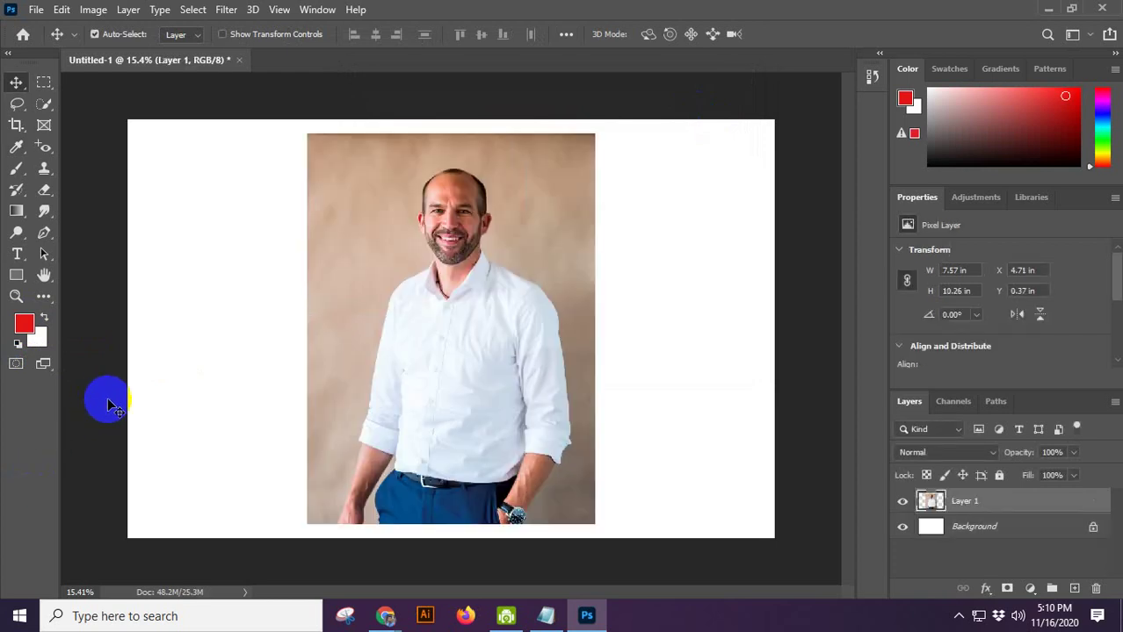
key("Delete")
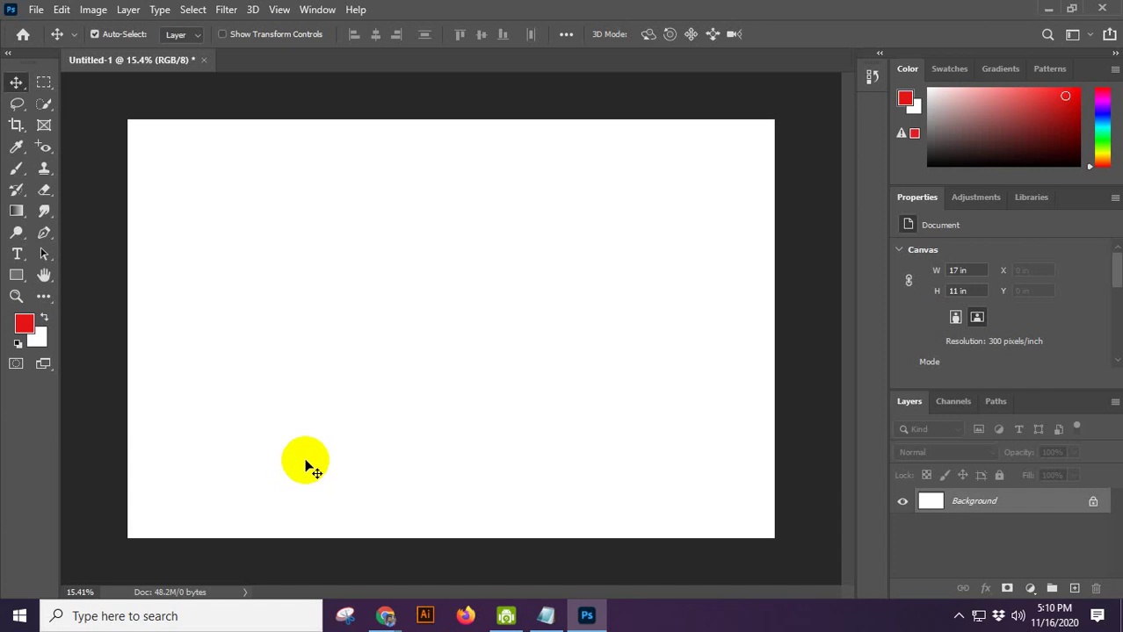
Step: Check the Google Meet call in Chrome and return to Photoshop
mouse_move(384, 619)
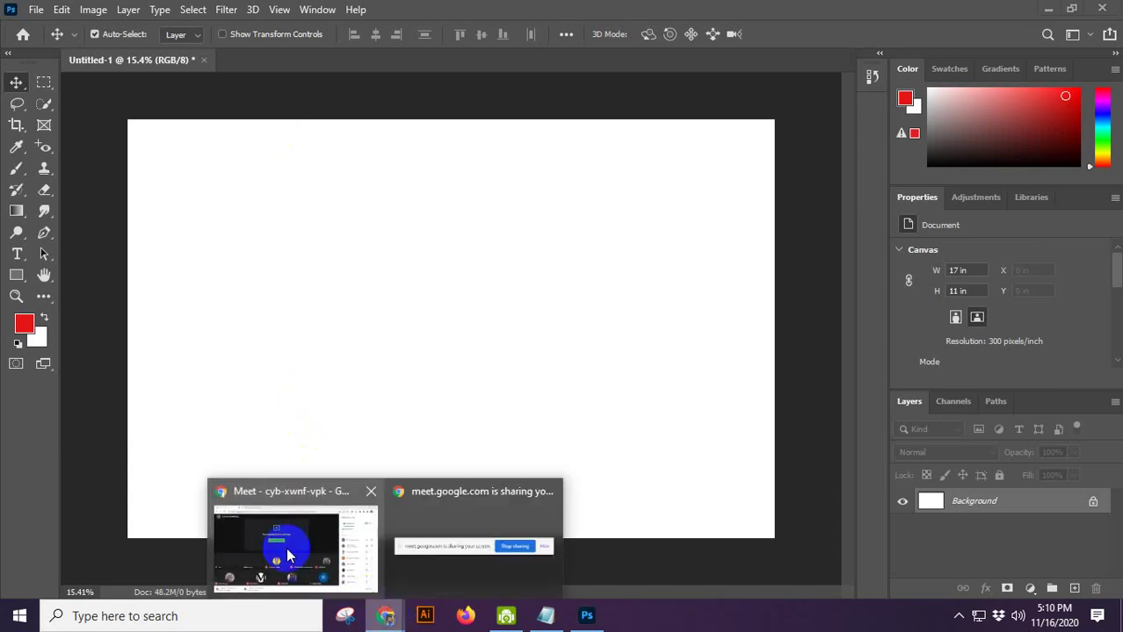
left_click(288, 536)
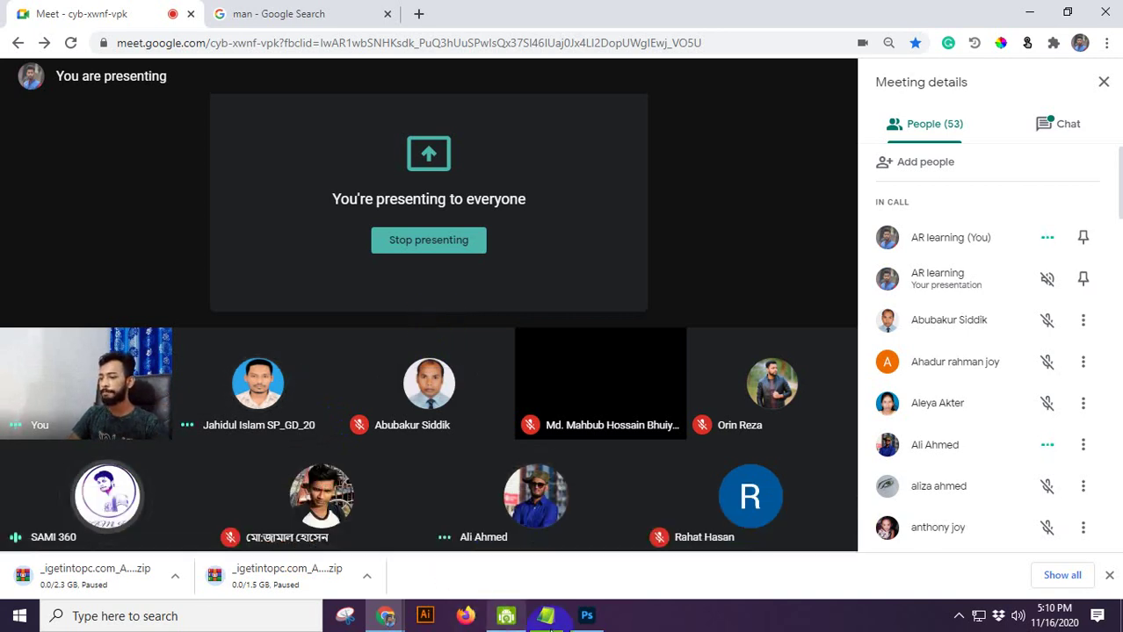
left_click(588, 614)
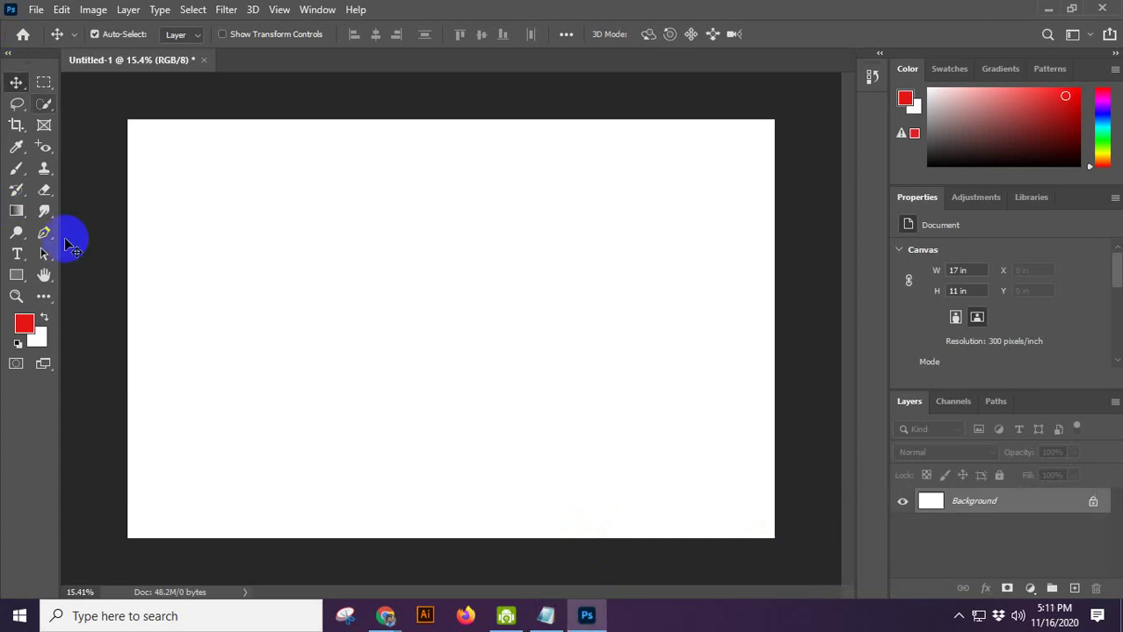
Step: Activate the Rectangular Marquee tool and zoom the blank canvas out and in several times
left_click(38, 85)
scroll(188, 228, "down", 1)
scroll(188, 237, "down", 1)
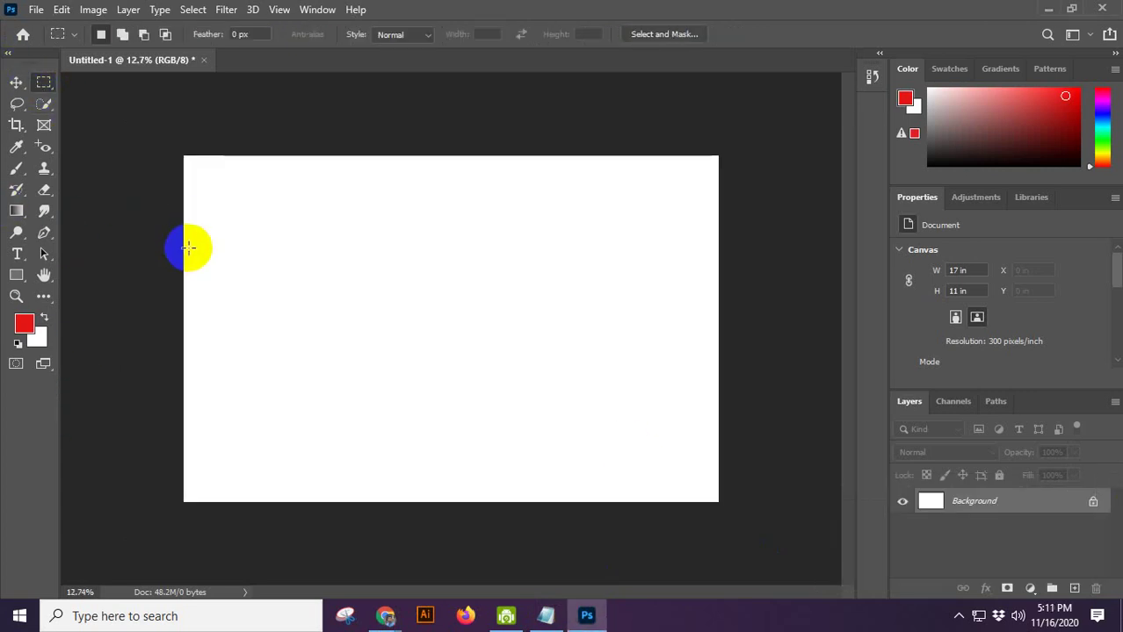
scroll(198, 220, "up", 2)
scroll(206, 260, "down", 1)
scroll(206, 259, "up", 1)
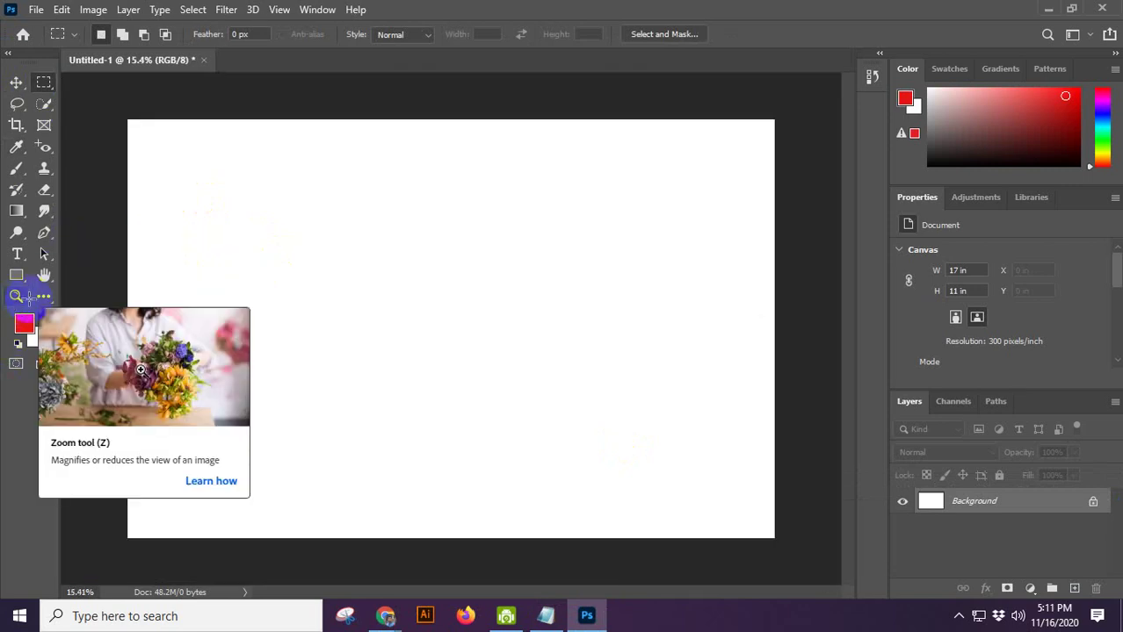
scroll(333, 138, "down", 3)
scroll(334, 140, "up", 5)
scroll(334, 140, "down", 4)
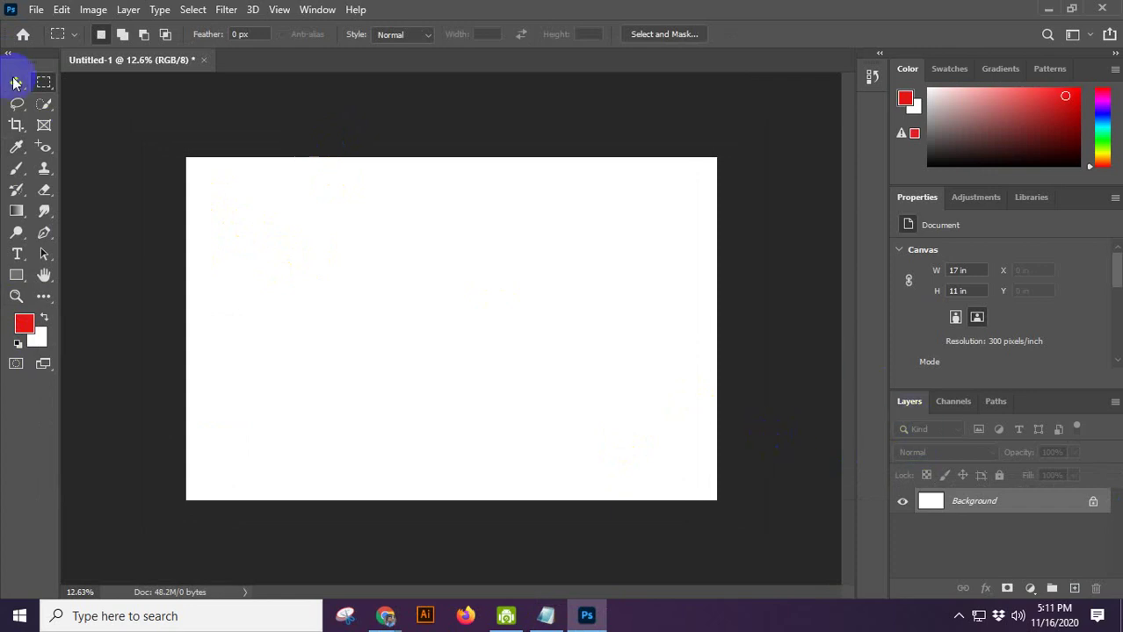
Step: Undock and close the toolbar and the whole Color, Properties and Layers panel dock
left_click_drag(17, 74, 72, 167)
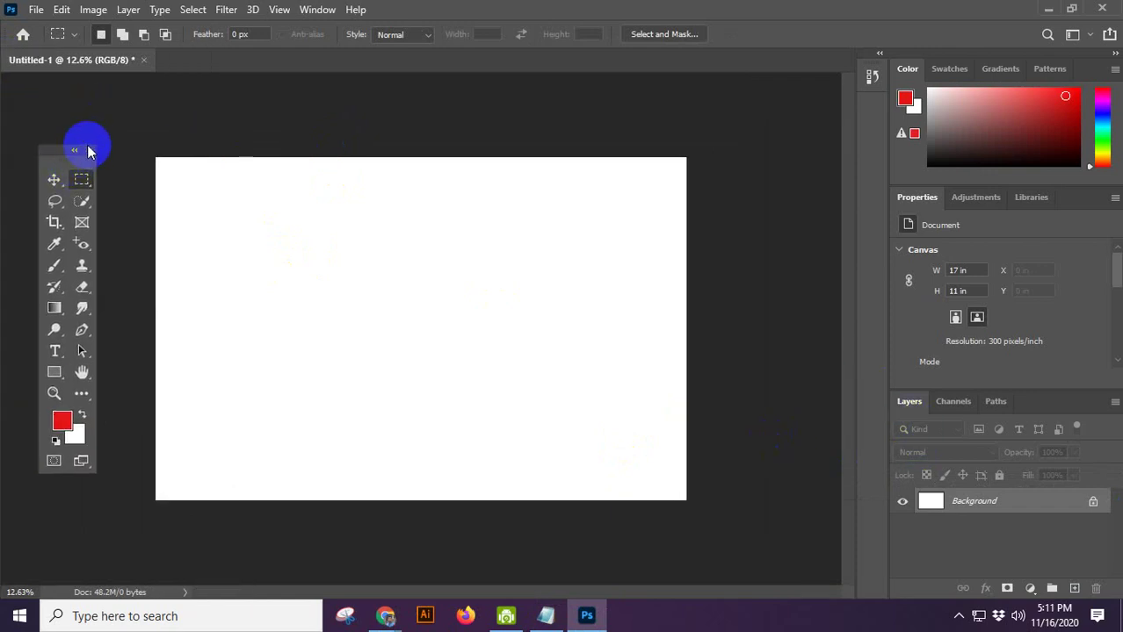
left_click(90, 147)
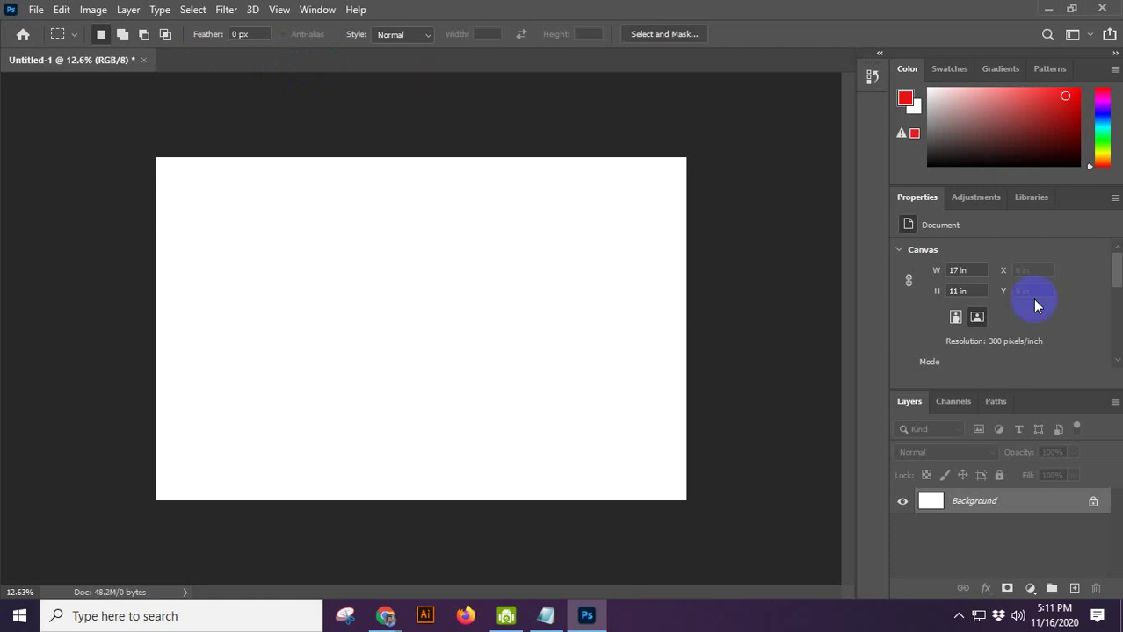
left_click_drag(1100, 51, 679, 90)
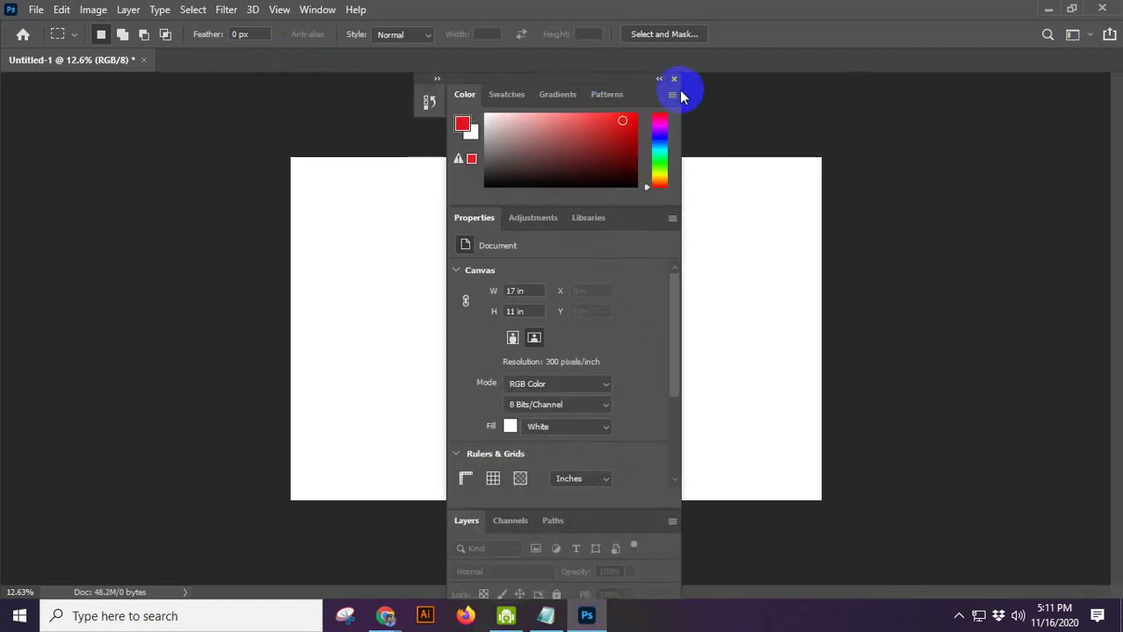
left_click(674, 78)
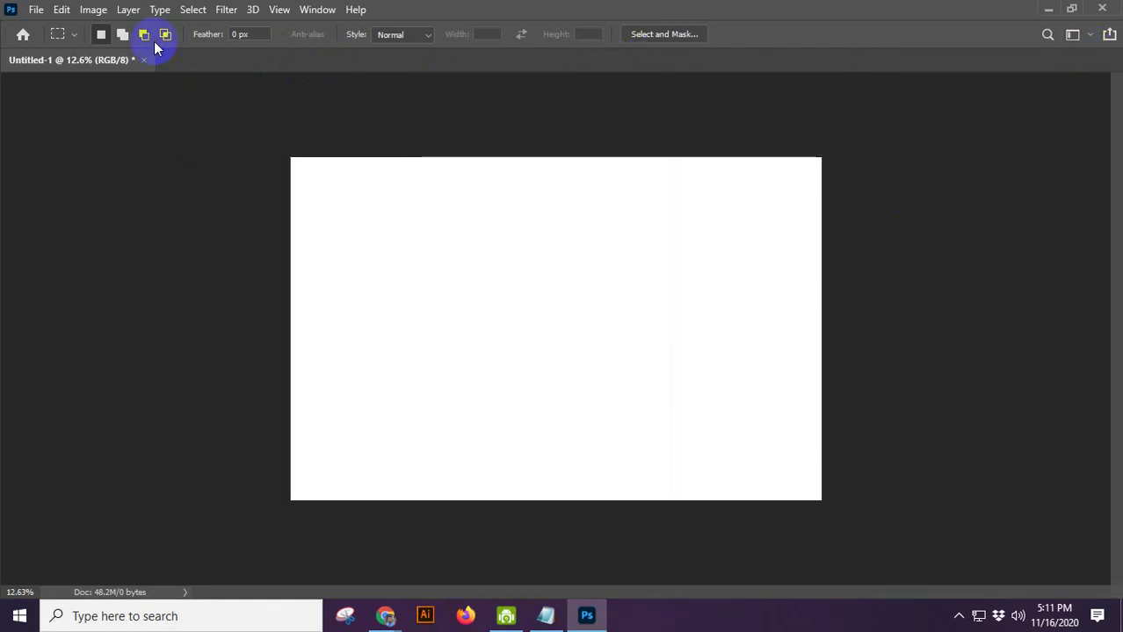
left_click(318, 10)
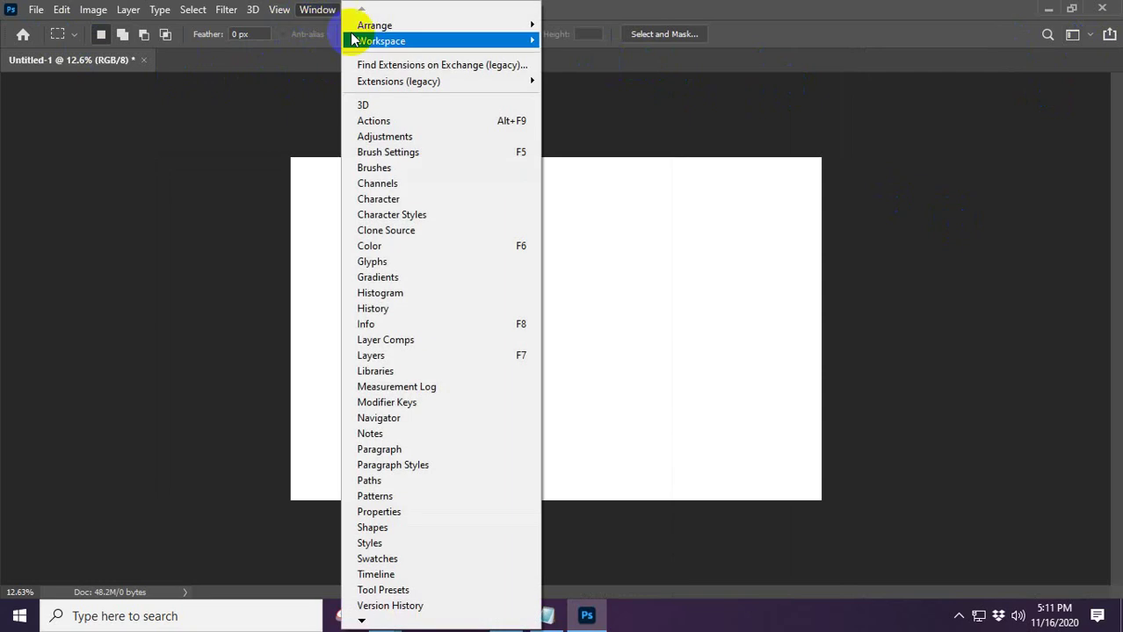
left_click(153, 295)
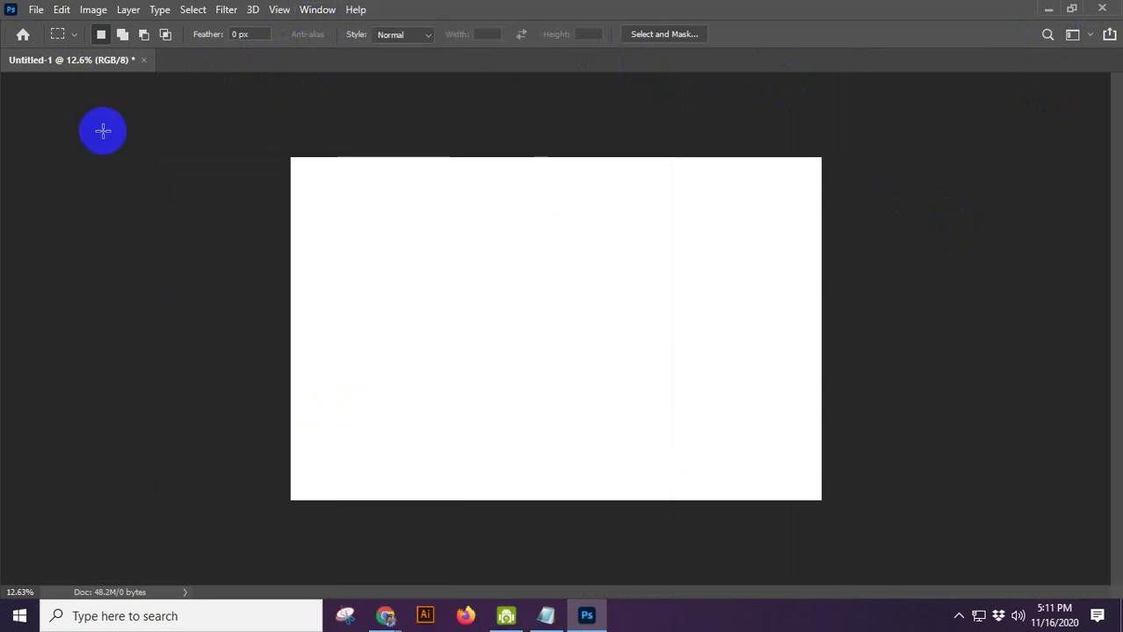
Step: Close the Untitled-1 document without saving it and leave the home screen for the empty workspace
left_click(143, 62)
left_click(571, 242)
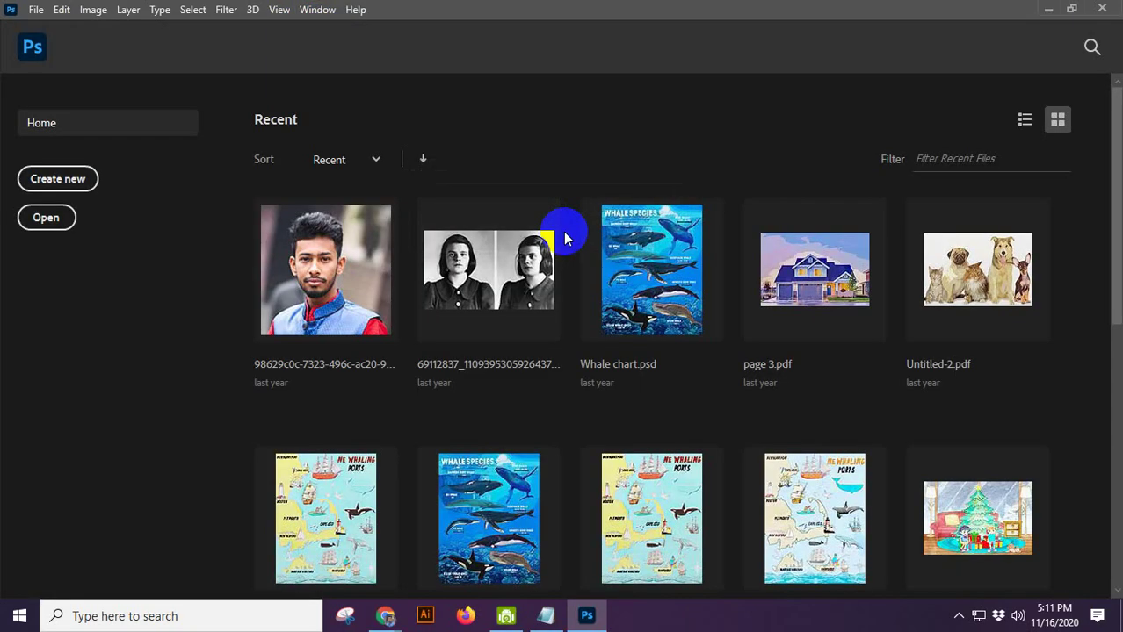
left_click(25, 44)
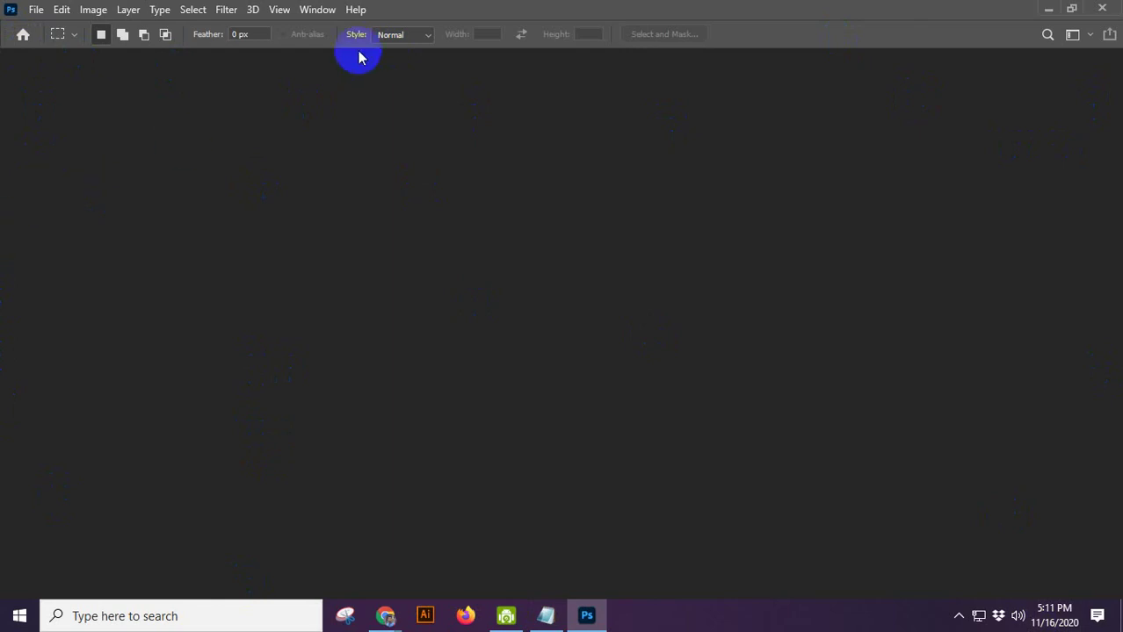
Step: Reset the Essentials workspace to restore the closed toolbar and panels
left_click(314, 17)
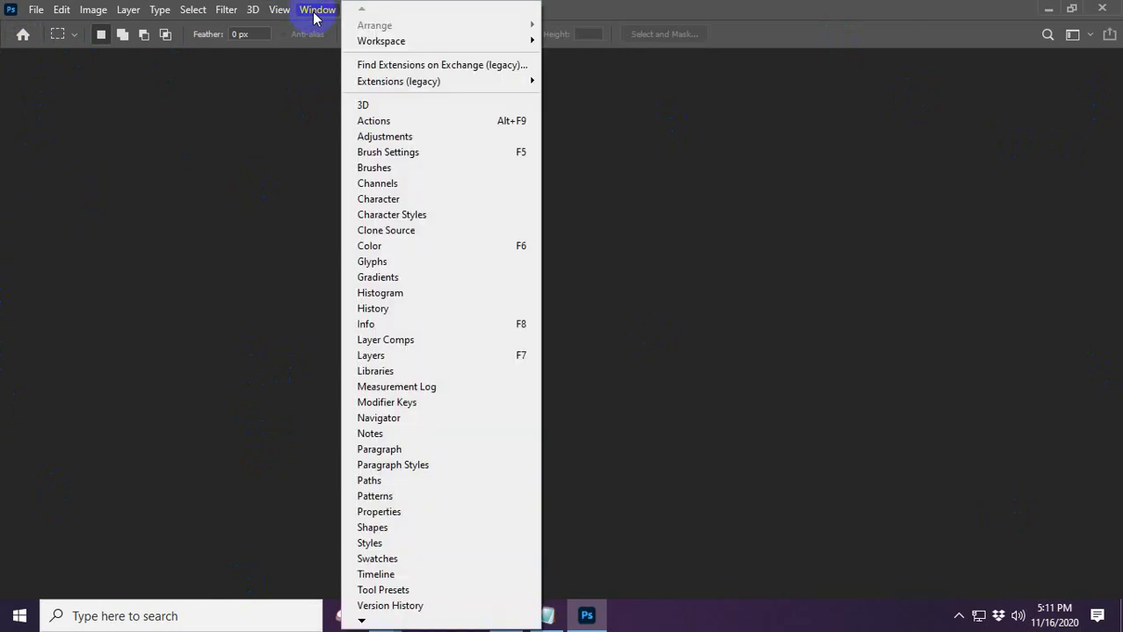
left_click(397, 45)
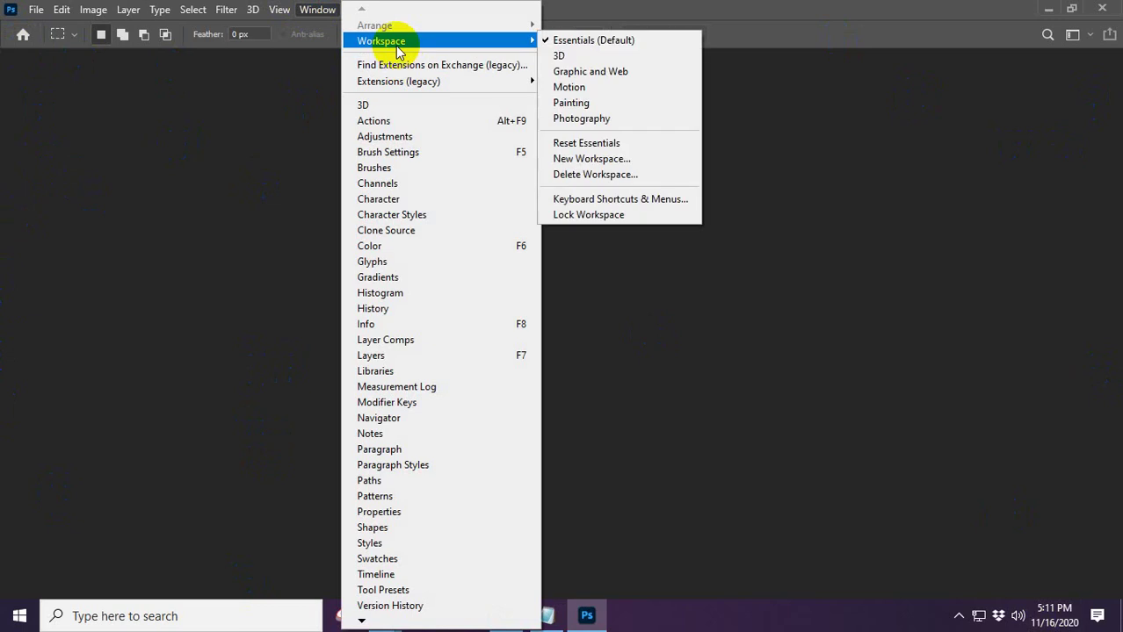
left_click(606, 146)
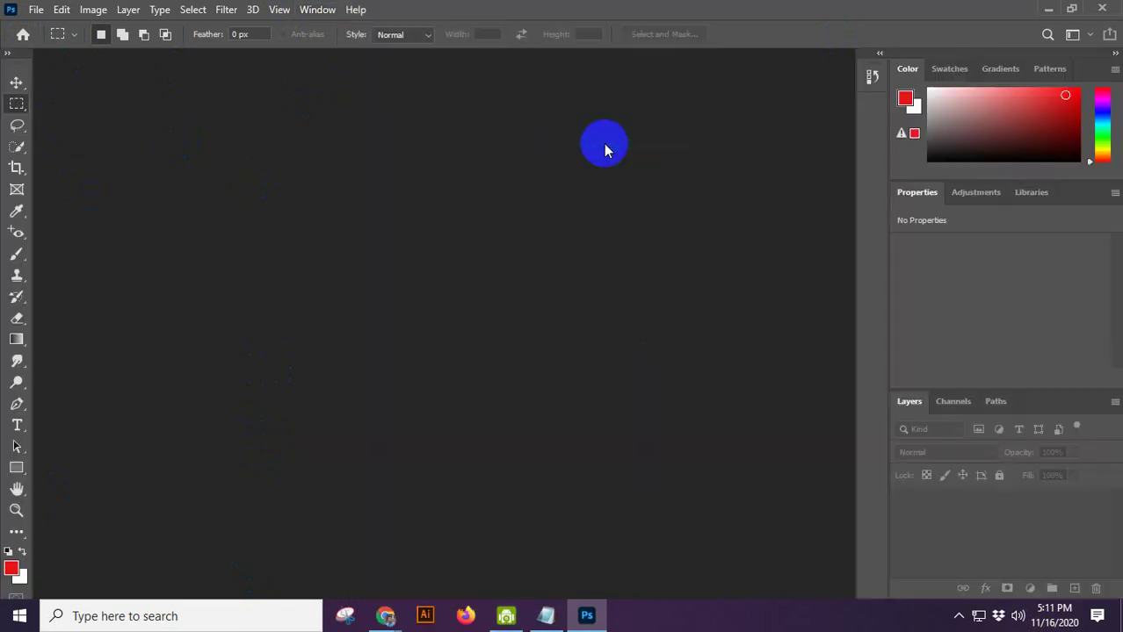
Step: Switch the toolbar to two columns and back to one, and undock and close it
left_click(9, 54)
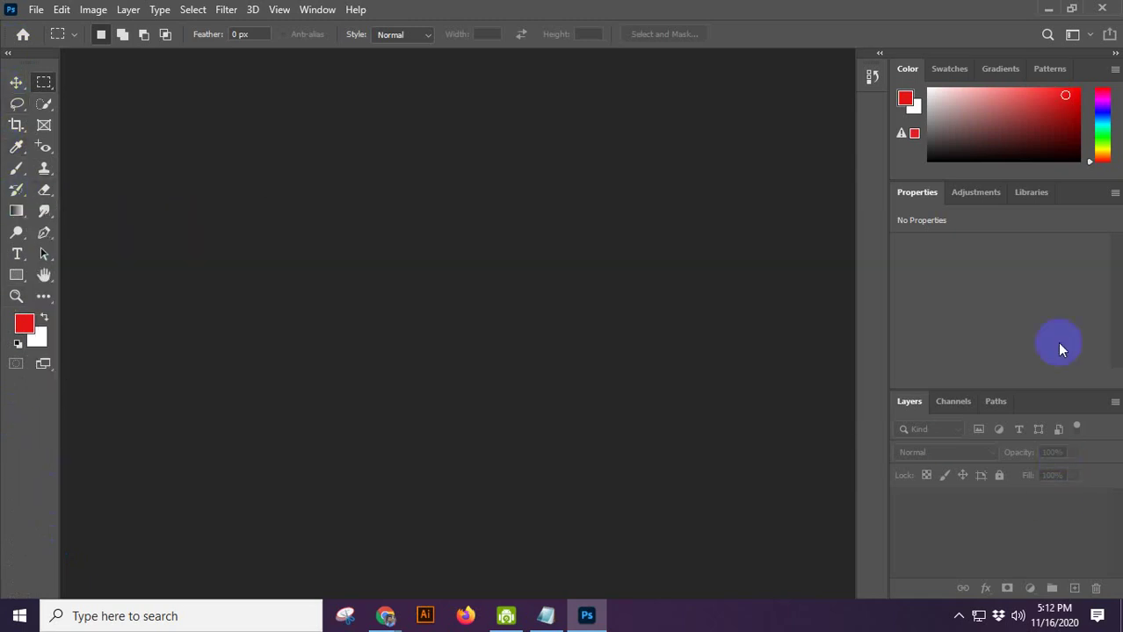
left_click(9, 55)
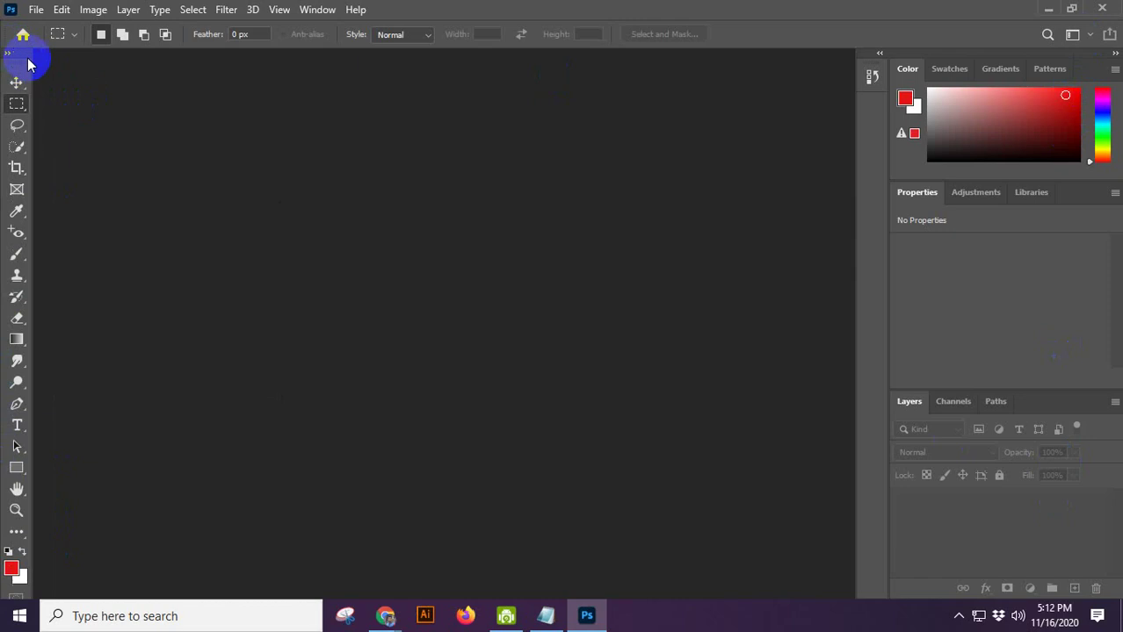
left_click_drag(22, 66, 112, 153)
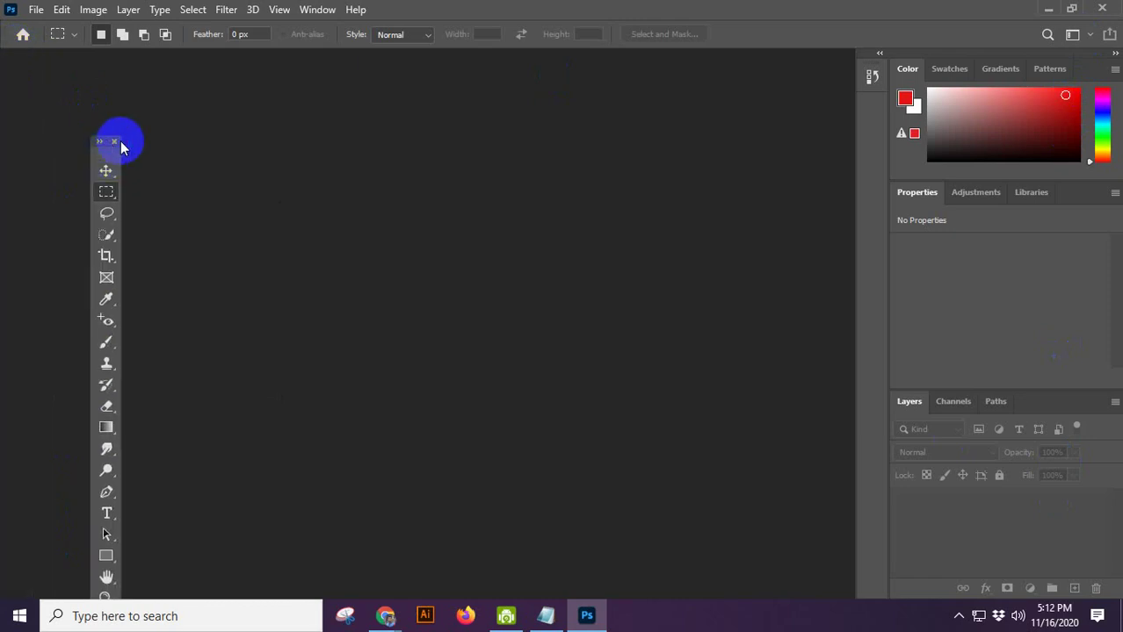
left_click(114, 141)
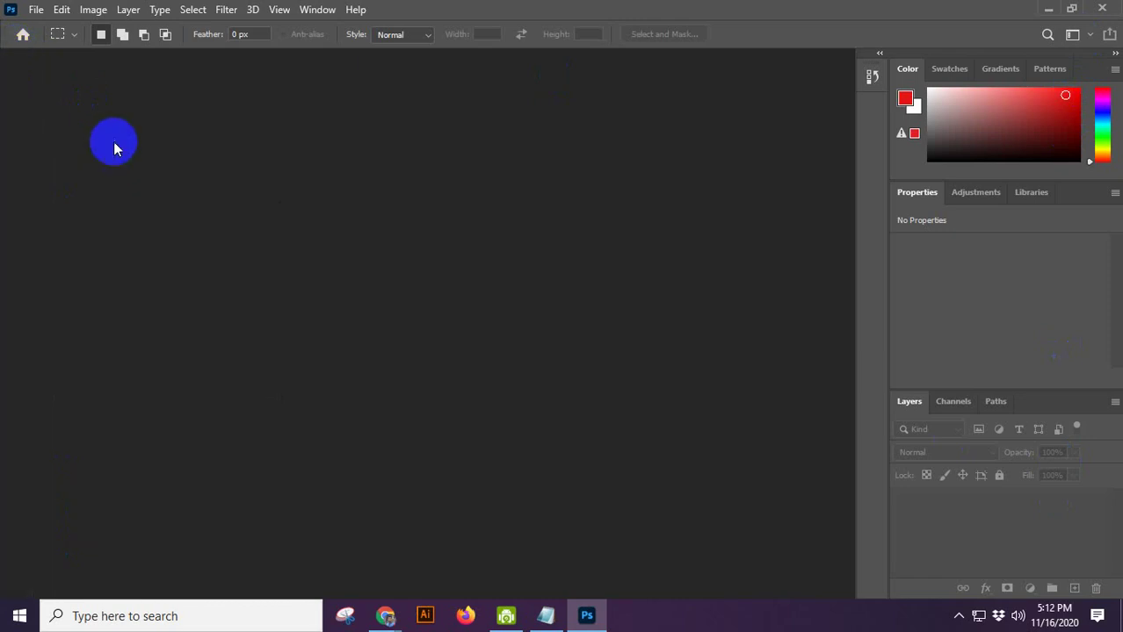
Step: Reset the Essentials workspace to bring the toolbar back, and expand the toolbar to two columns
left_click(1079, 38)
left_click(1060, 128)
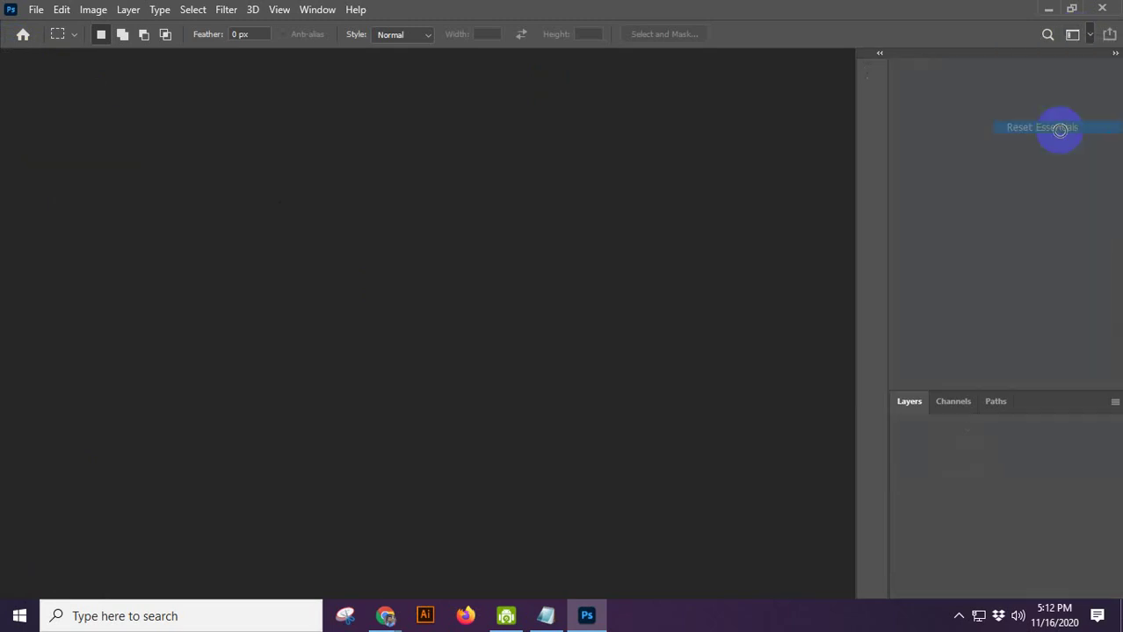
left_click(7, 55)
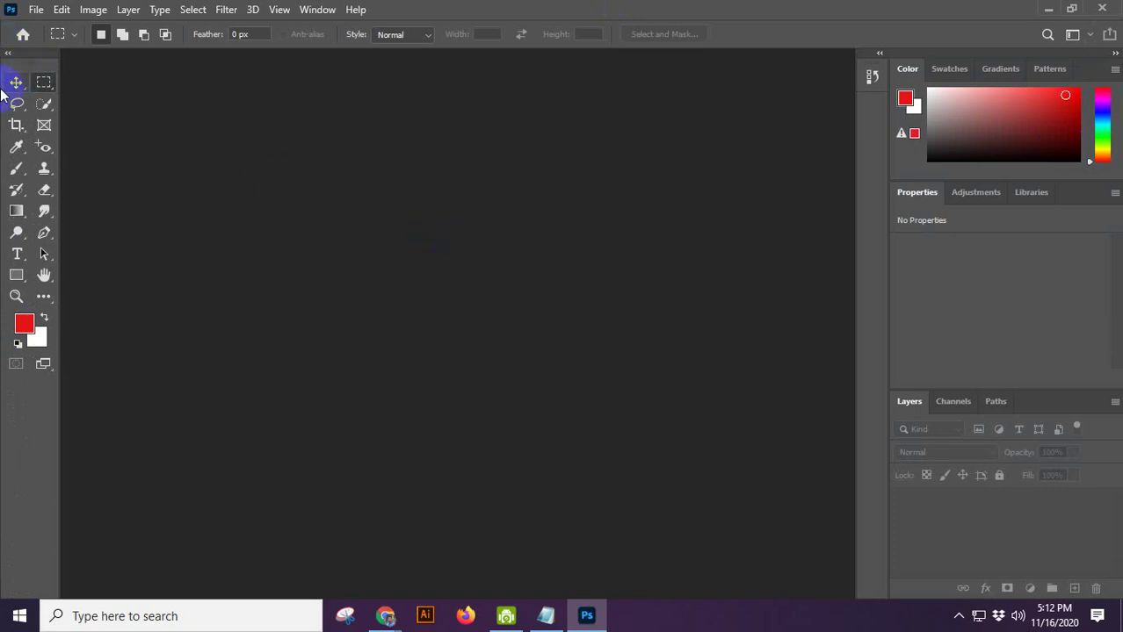
Step: Undock and close the toolbar, the Layers panel and the remaining Color and Properties panel dock
left_click(48, 67)
left_click_drag(49, 67, 69, 68)
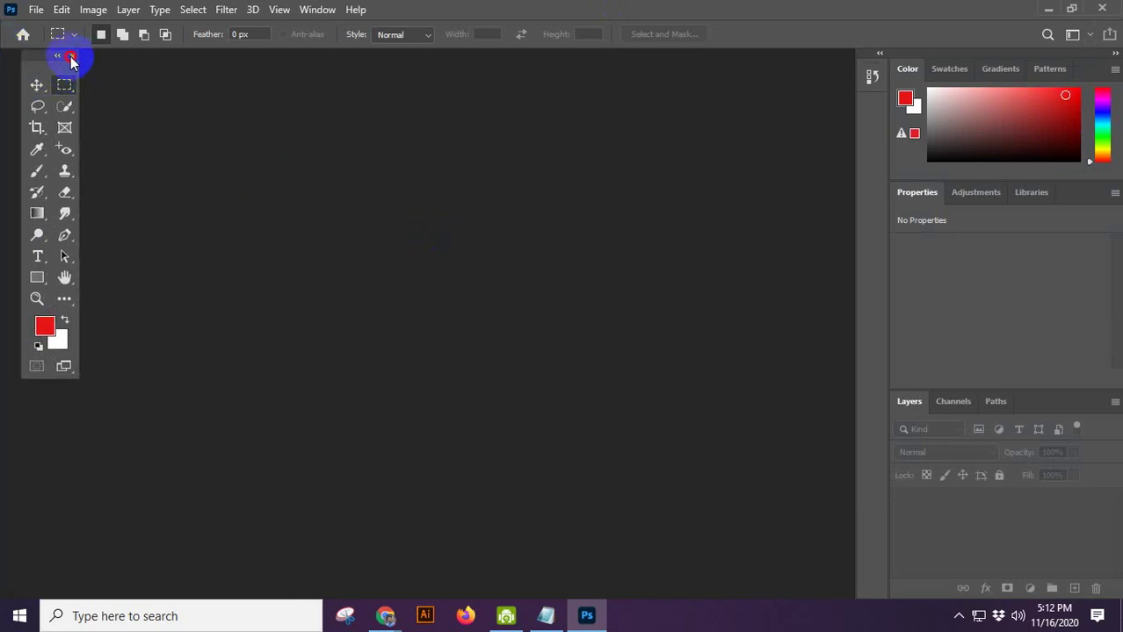
left_click(71, 57)
left_click_drag(900, 421, 726, 452)
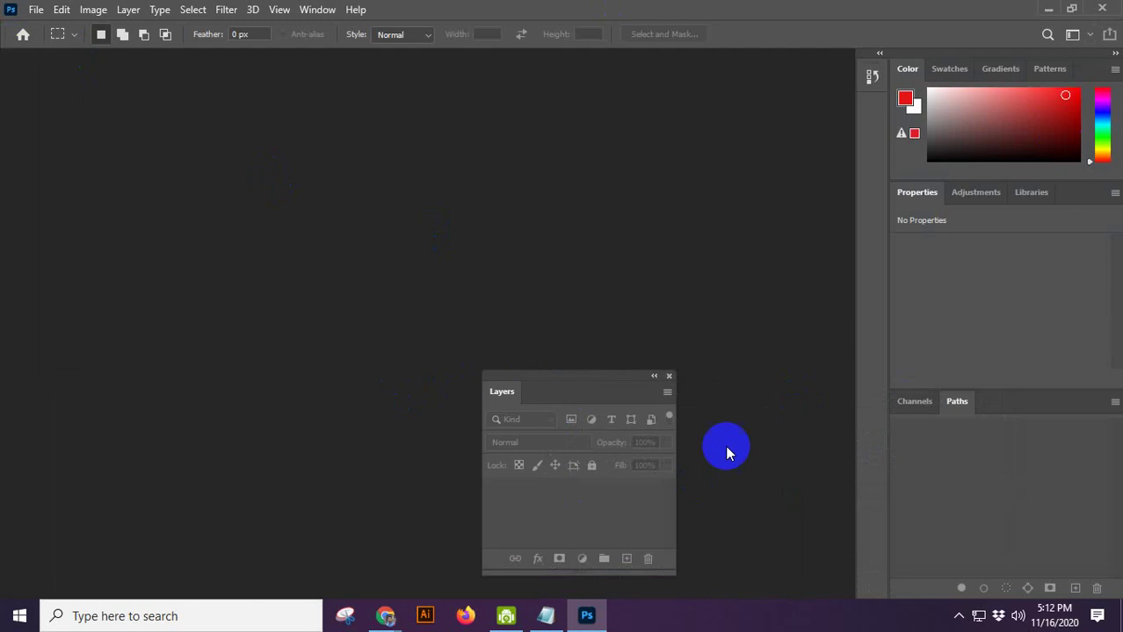
left_click(671, 377)
left_click_drag(980, 68, 639, 197)
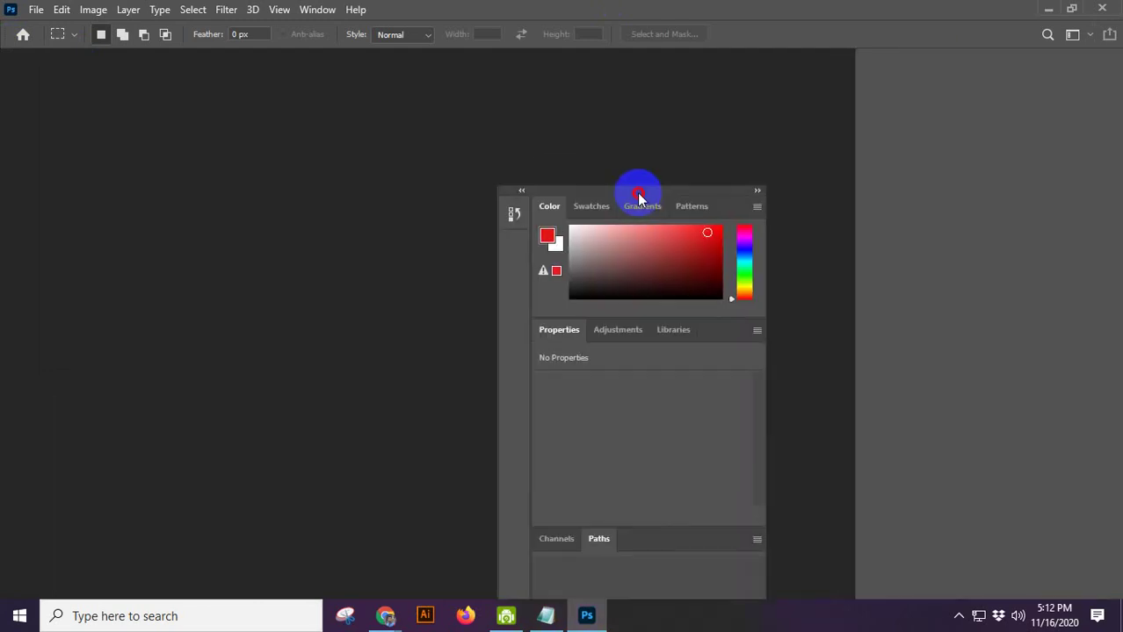
left_click(754, 195)
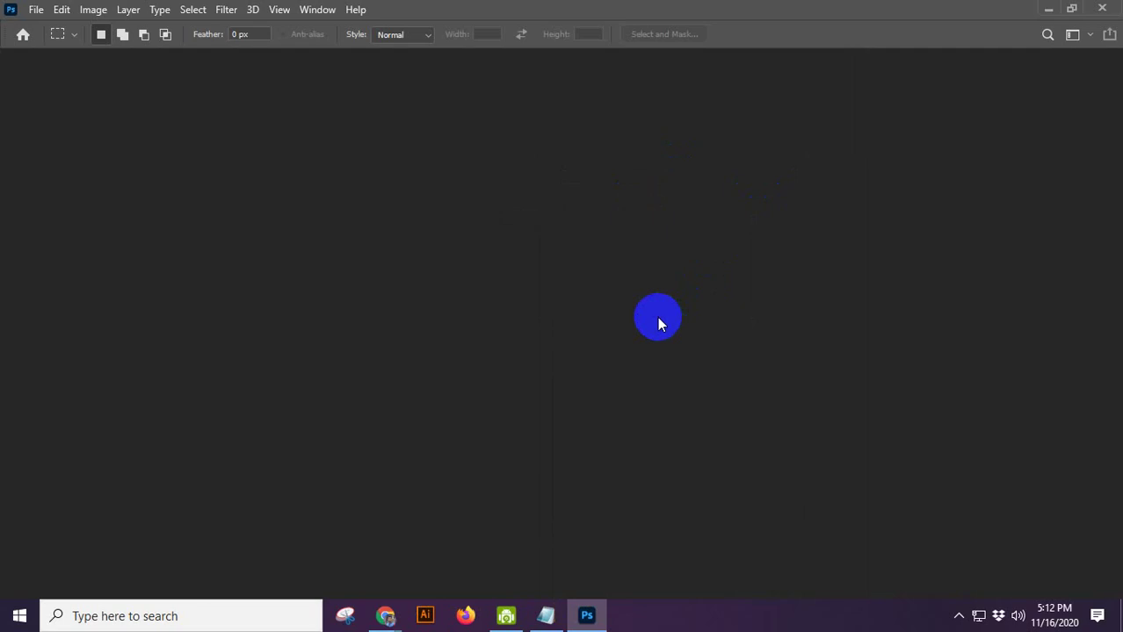
Step: Restore the closed toolbar and panels by resetting the Essentials workspace, and show the toolbar in two columns
left_click(317, 10)
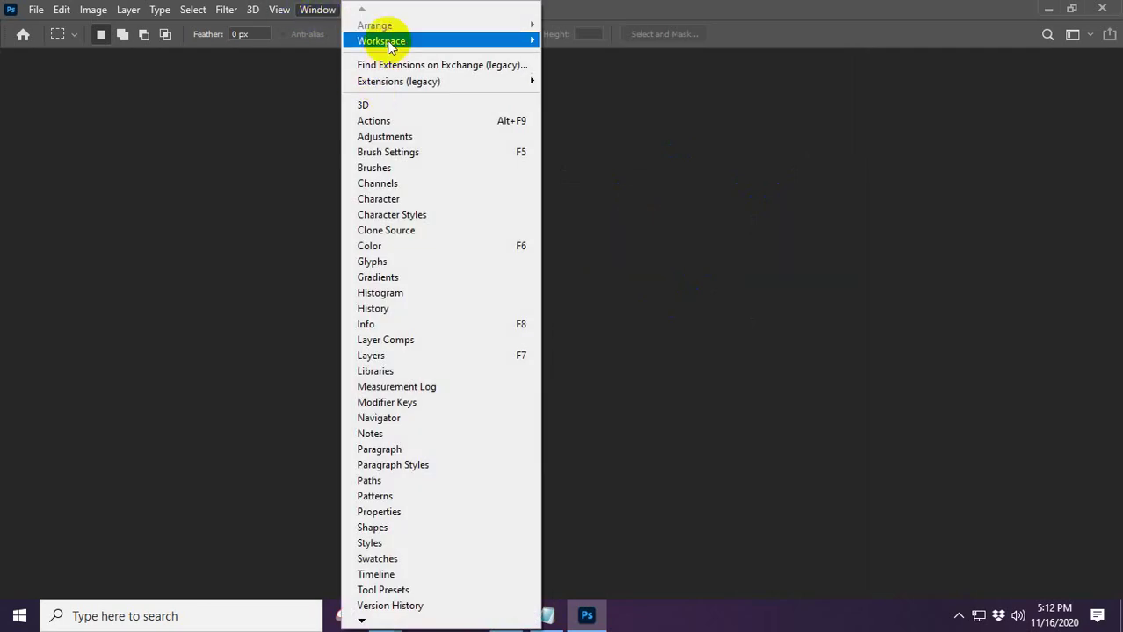
mouse_move(388, 40)
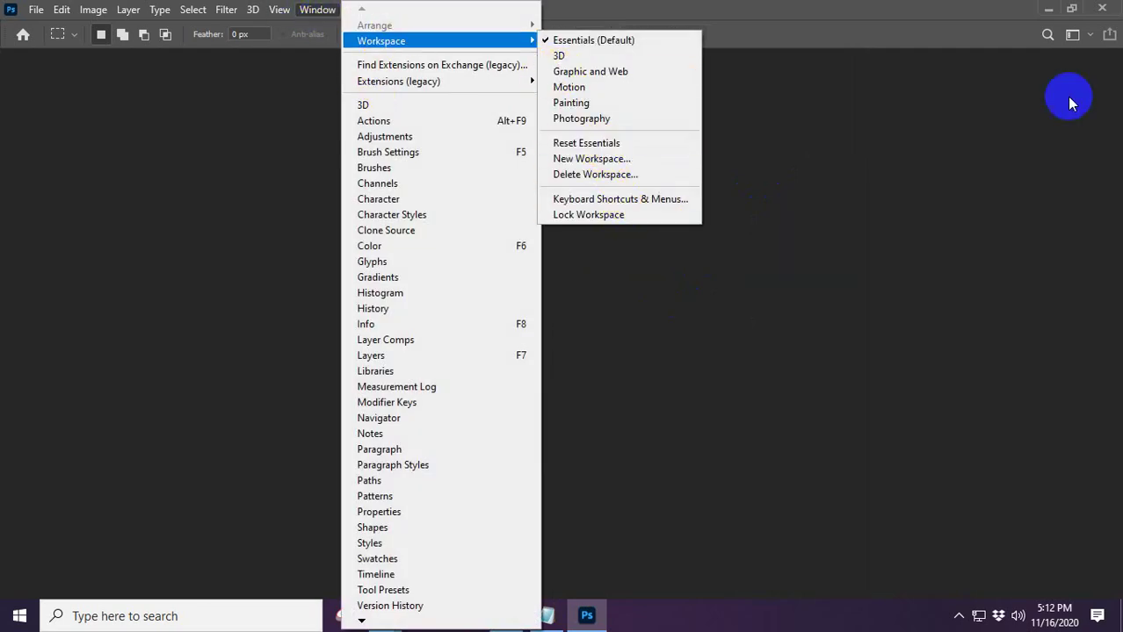
left_click(1073, 39)
left_click(1045, 125)
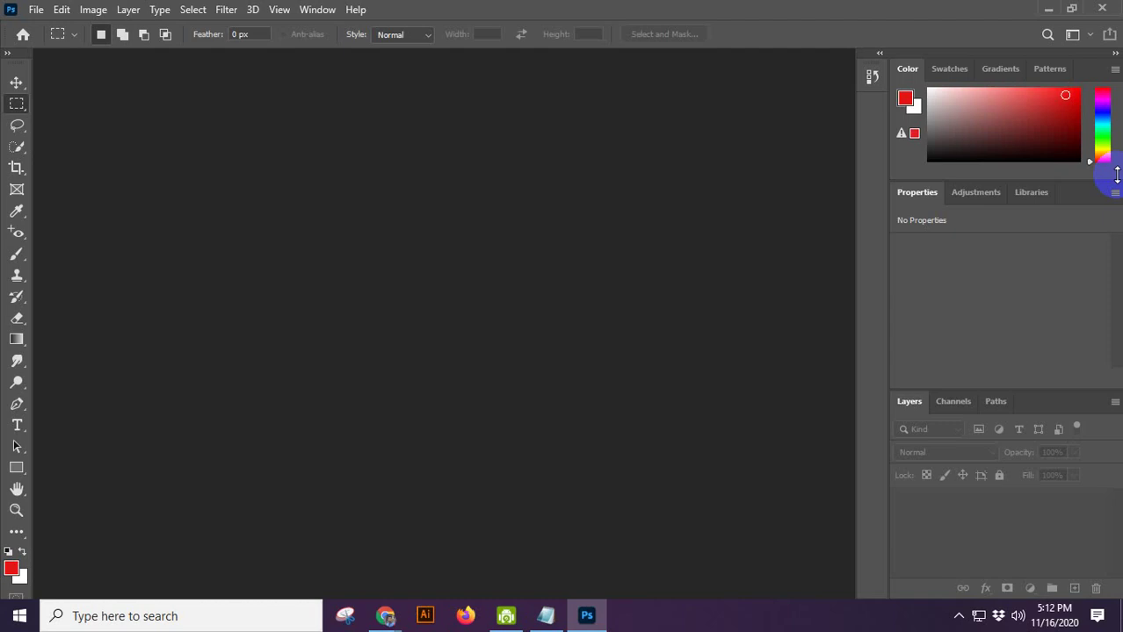
left_click(11, 55)
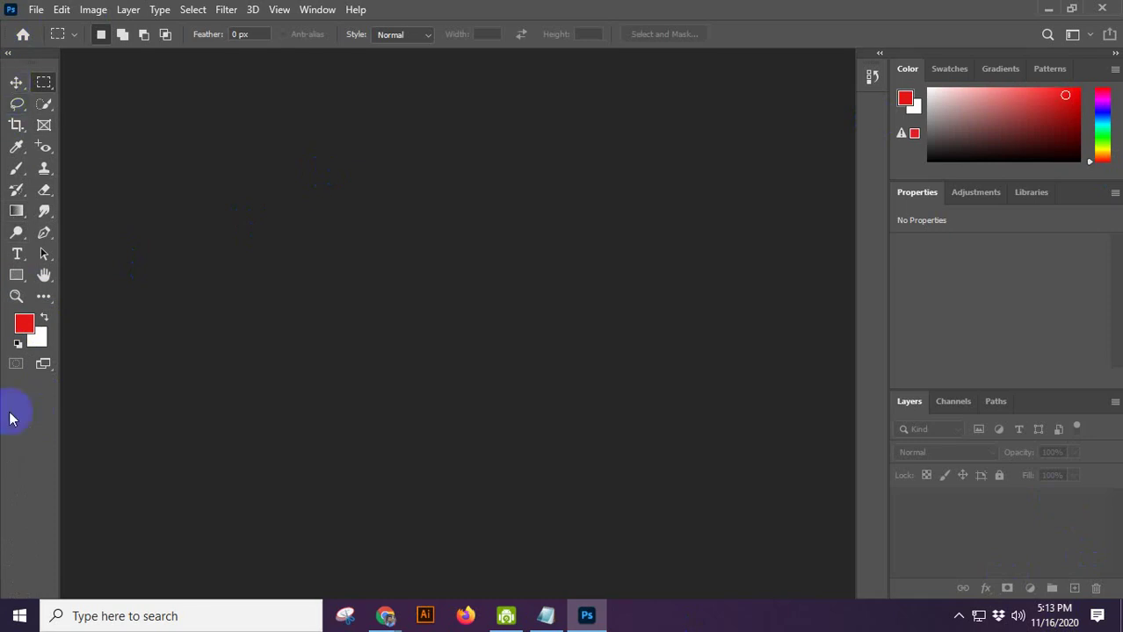
Step: Activate the Move tool and show the tools grouped with it
left_click(10, 86)
right_click(13, 86)
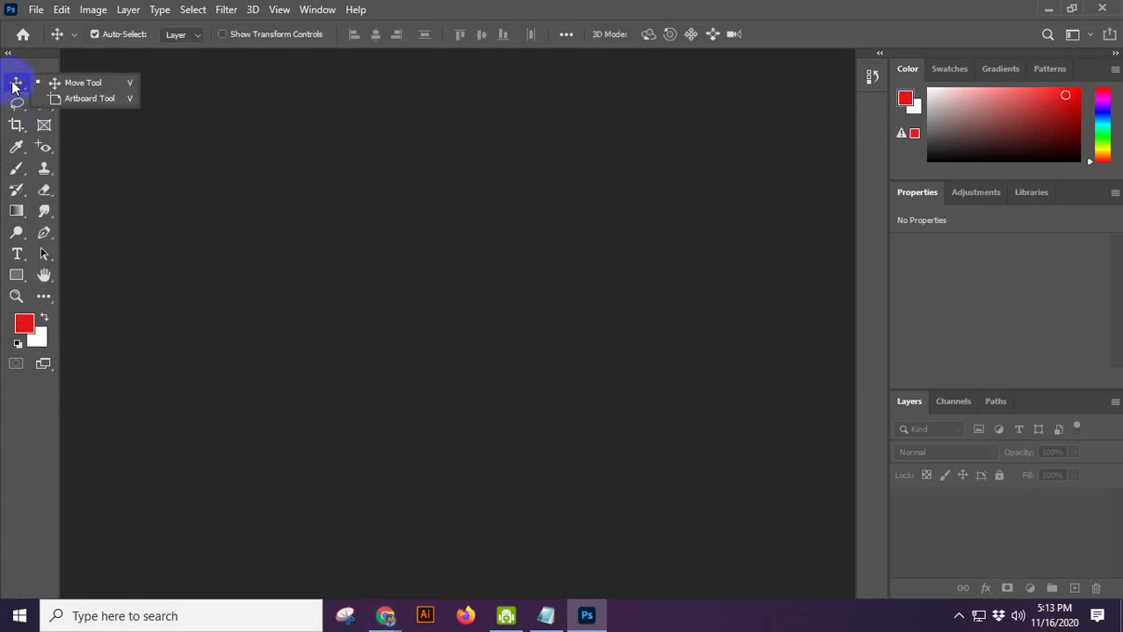
left_click(22, 86)
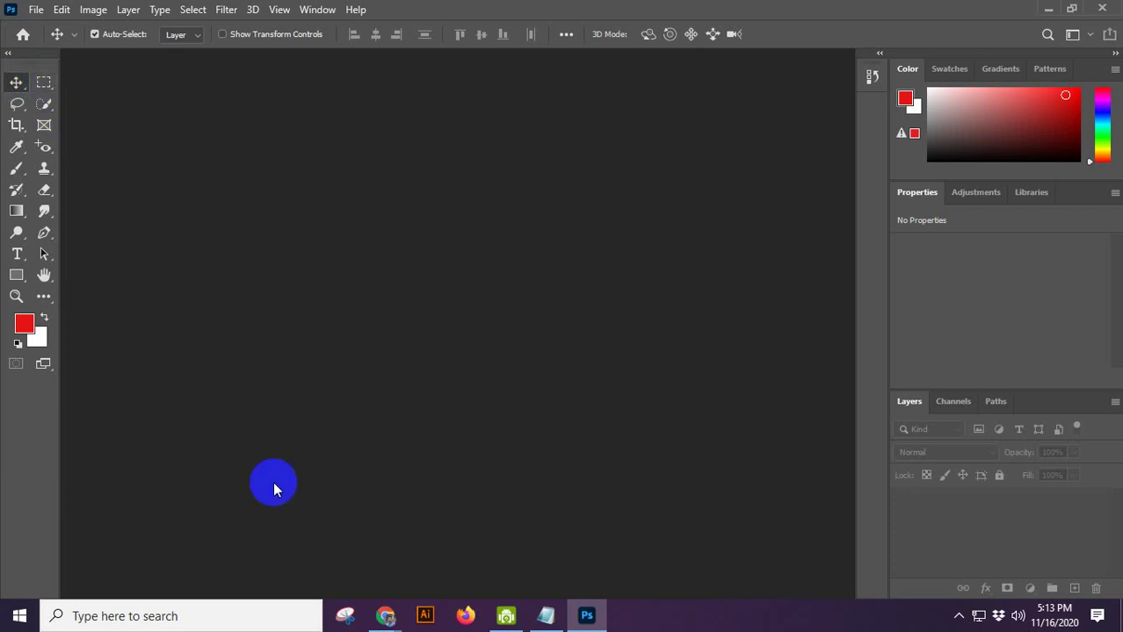
Step: Switch to the Google Meet call in Chrome and close the "man - Google Search" page
mouse_move(378, 612)
left_click(315, 555)
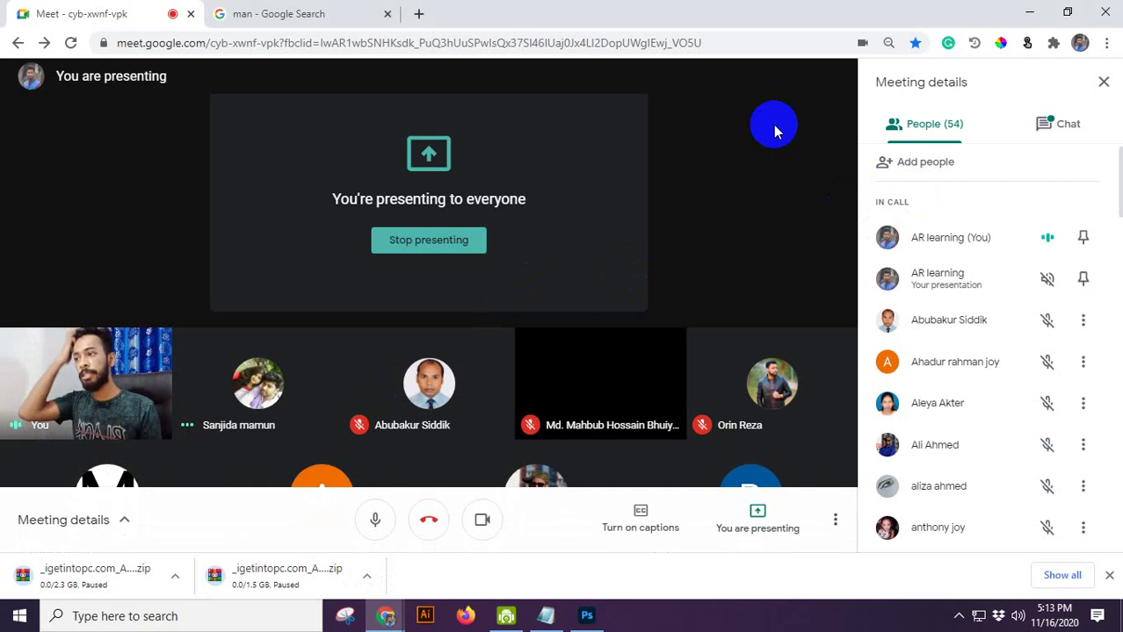
left_click(387, 13)
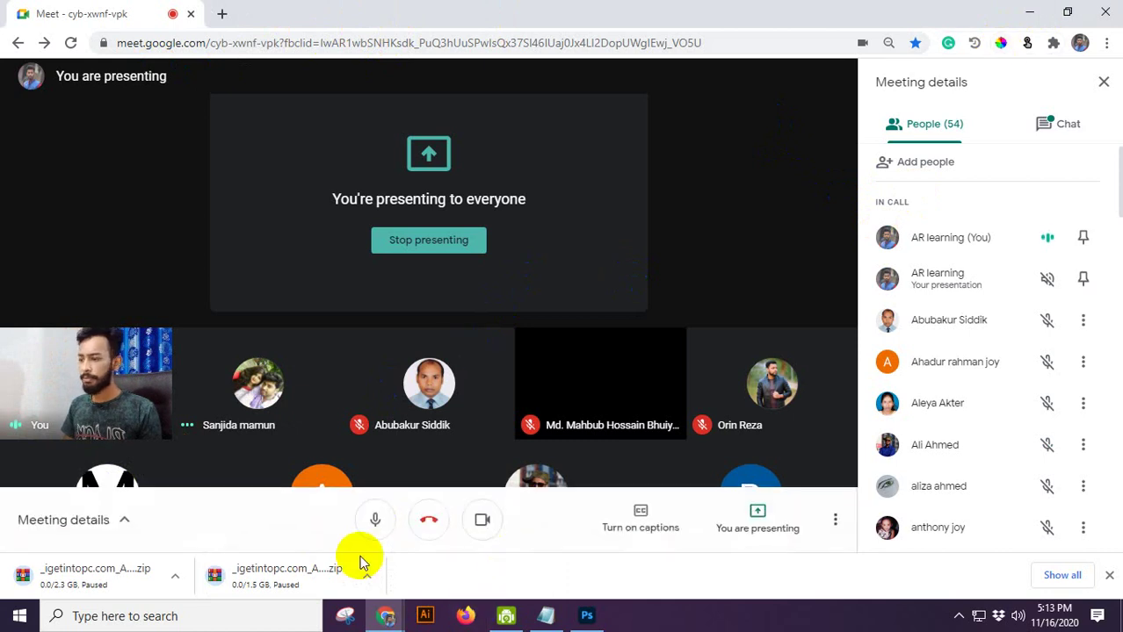
Step: Mute the microphone and turn off the camera in the Google Meet call
left_click(376, 523)
left_click(376, 523)
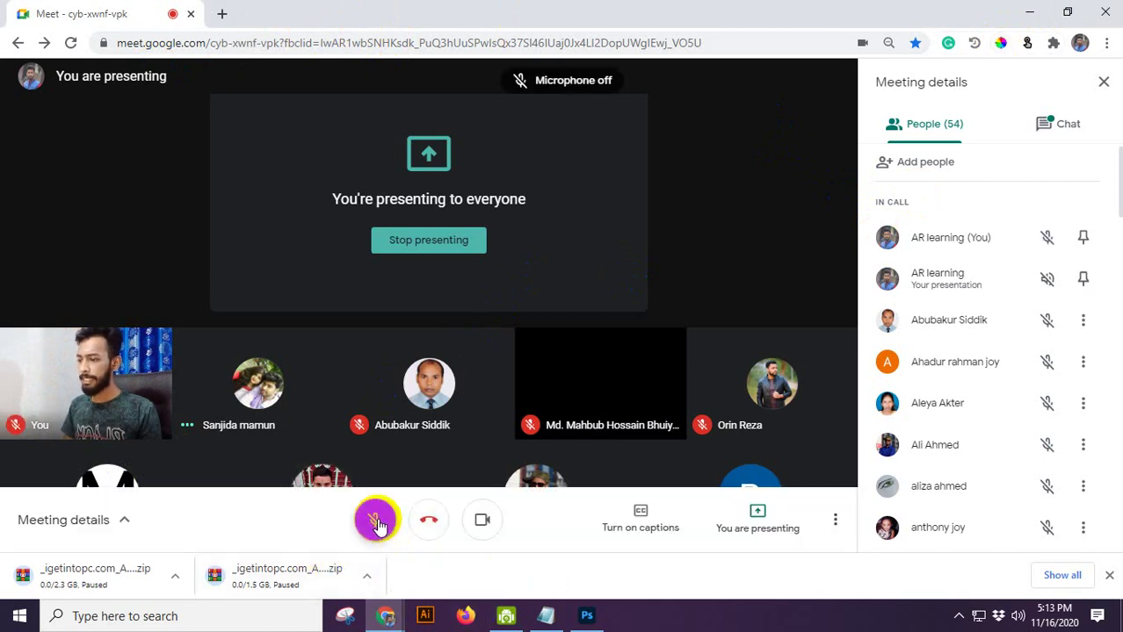
left_click(376, 524)
left_click(376, 524)
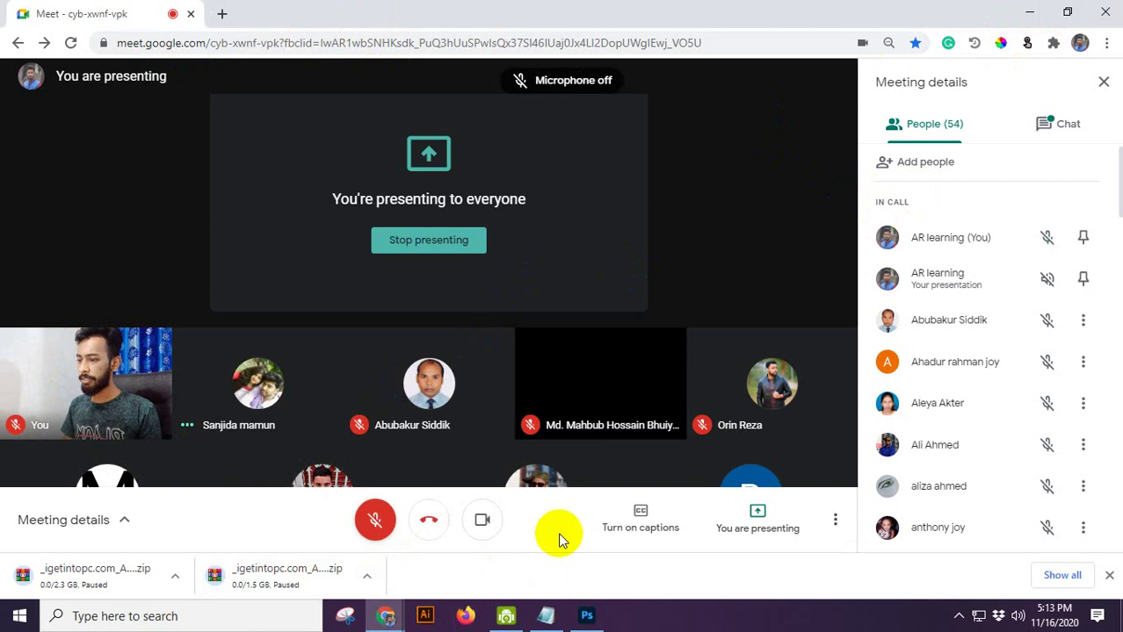
left_click(484, 522)
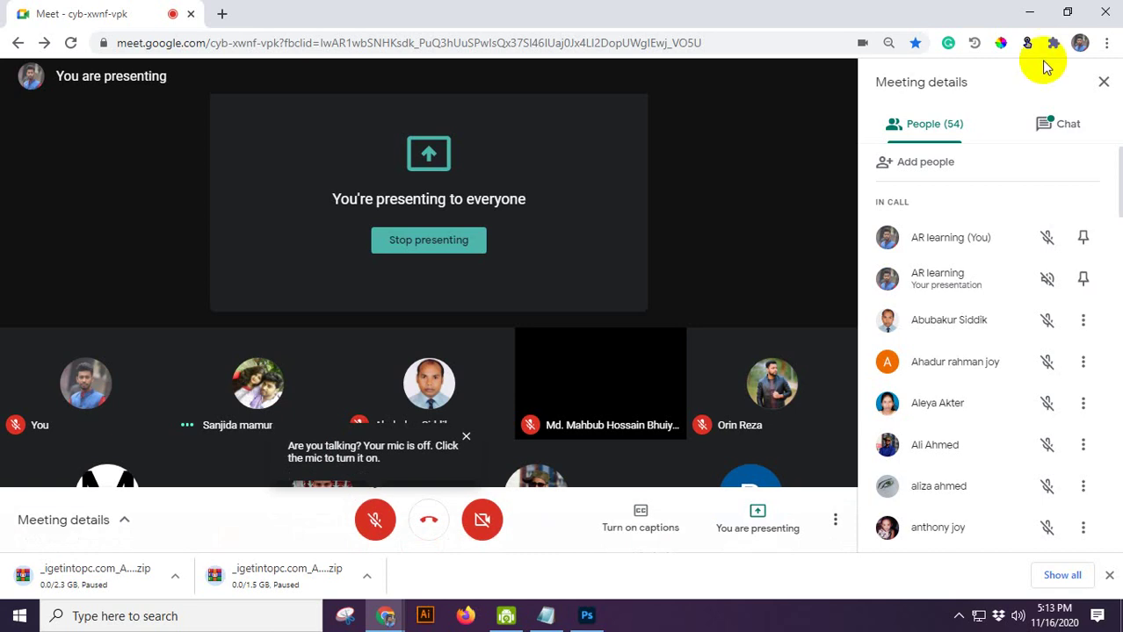
Step: Show the meeting chat and lower the system speaker volume to 0
left_click(1058, 125)
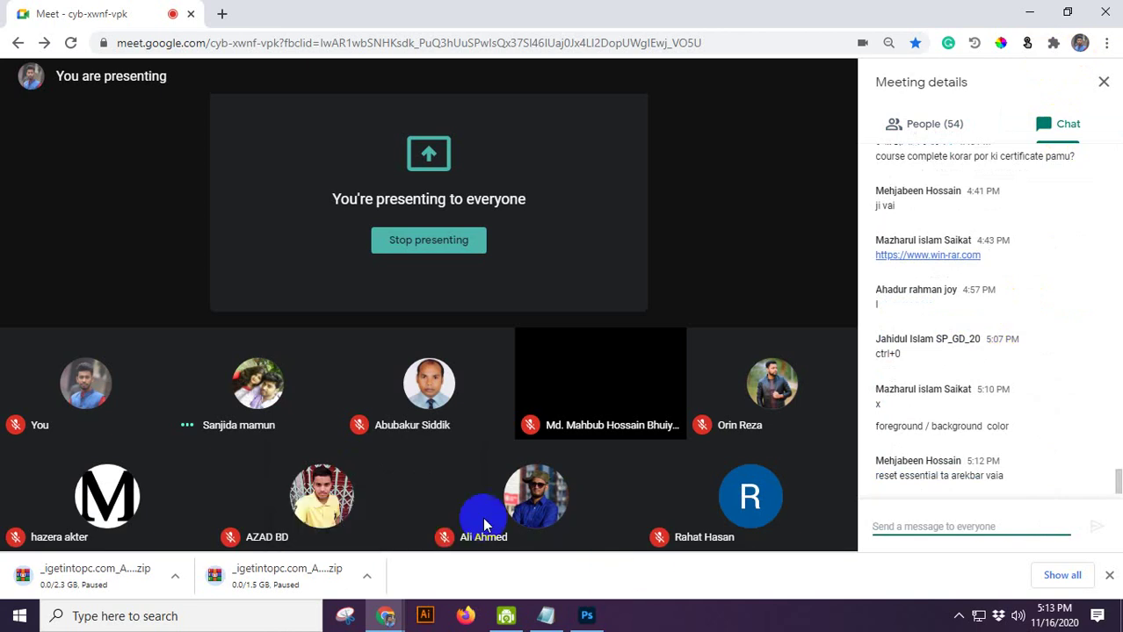
left_click(679, 622)
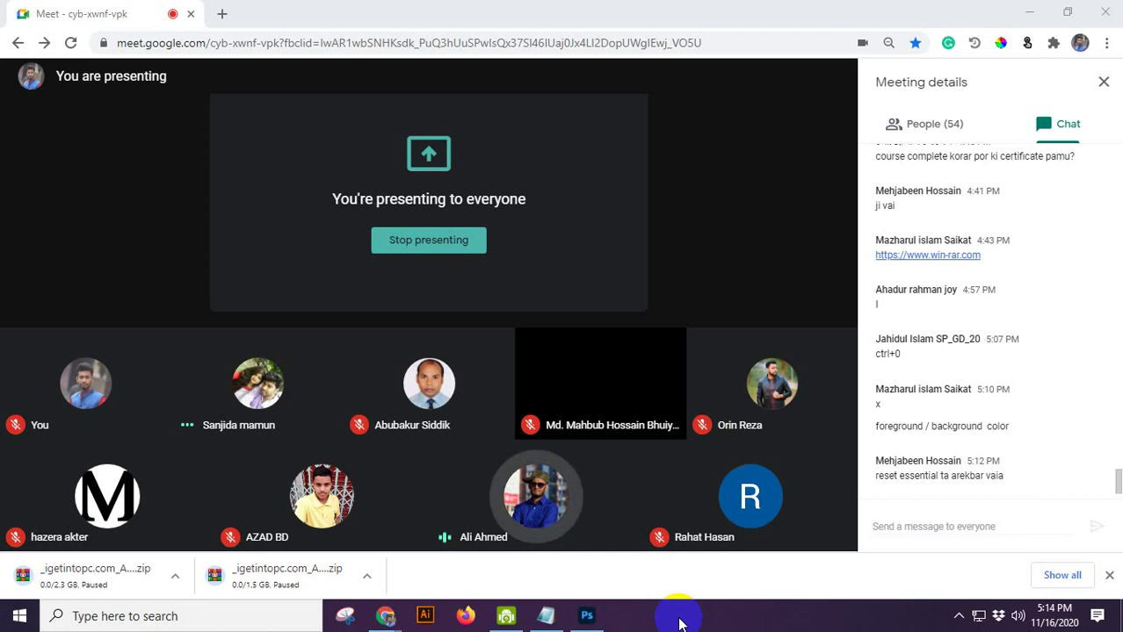
left_click(1018, 616)
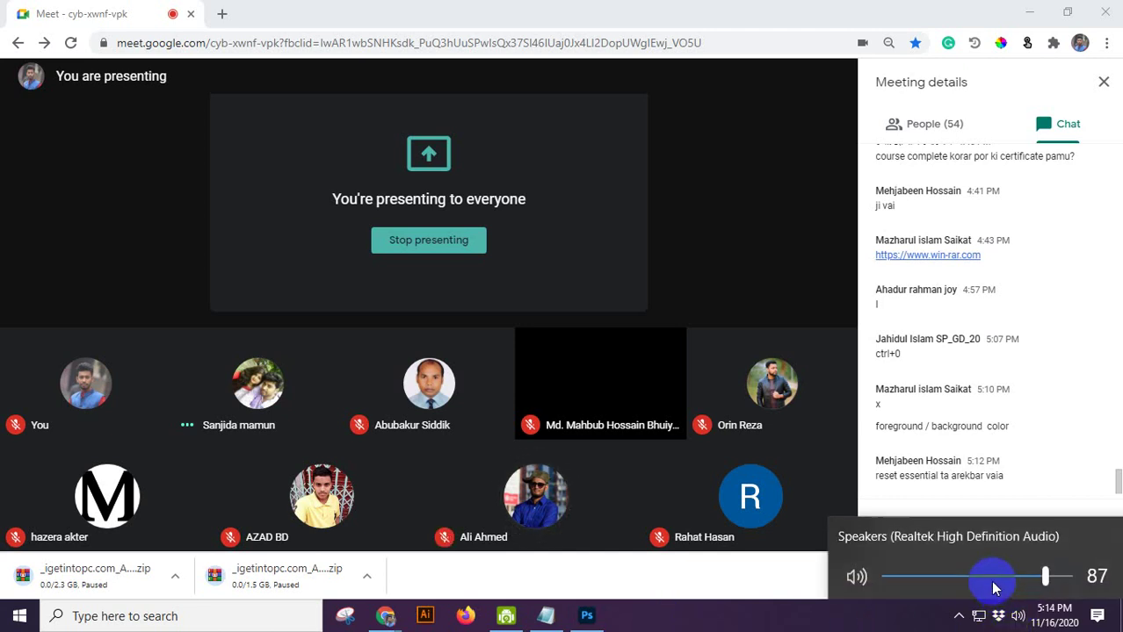
left_click_drag(992, 583, 863, 577)
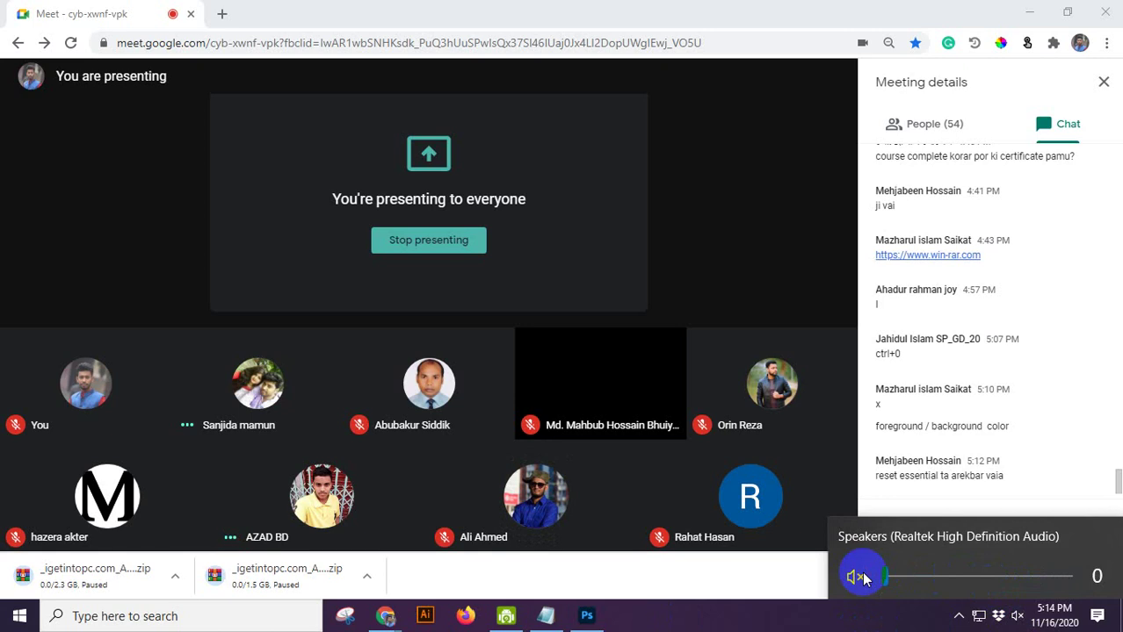
left_click(798, 617)
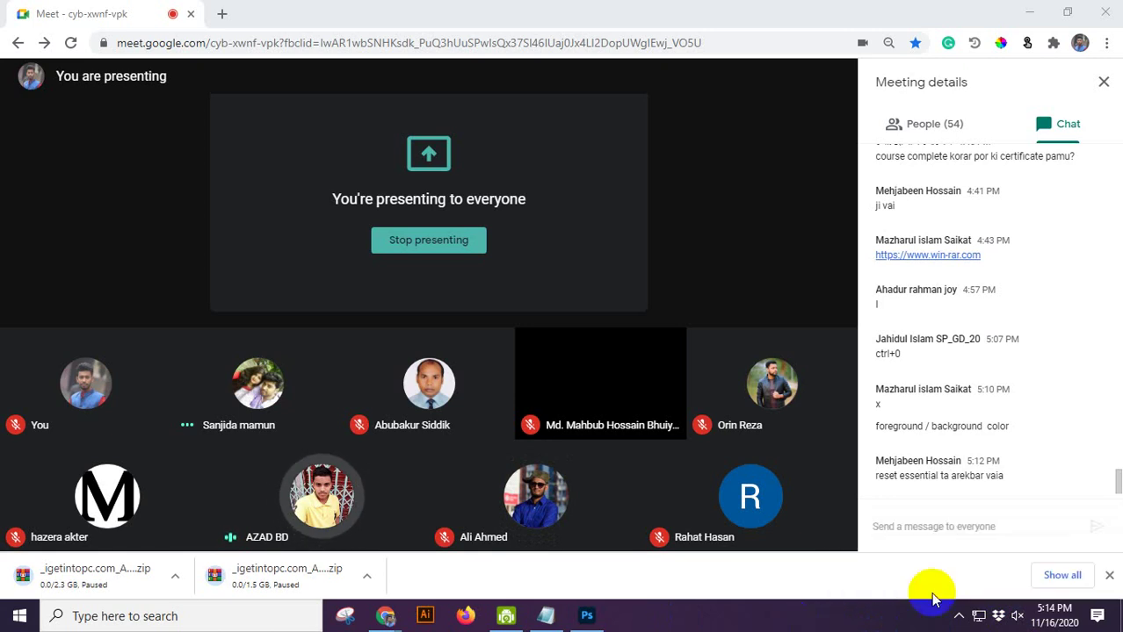
Step: Send the chat message "wait" to everyone in the meeting
left_click(914, 536)
left_click(907, 532)
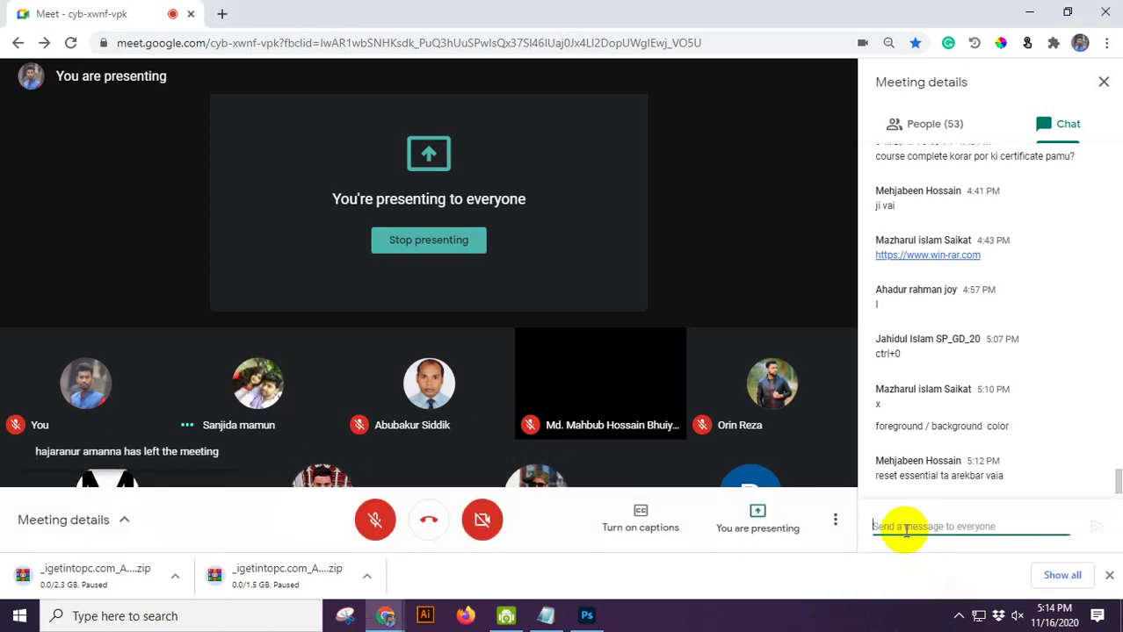
type("wait")
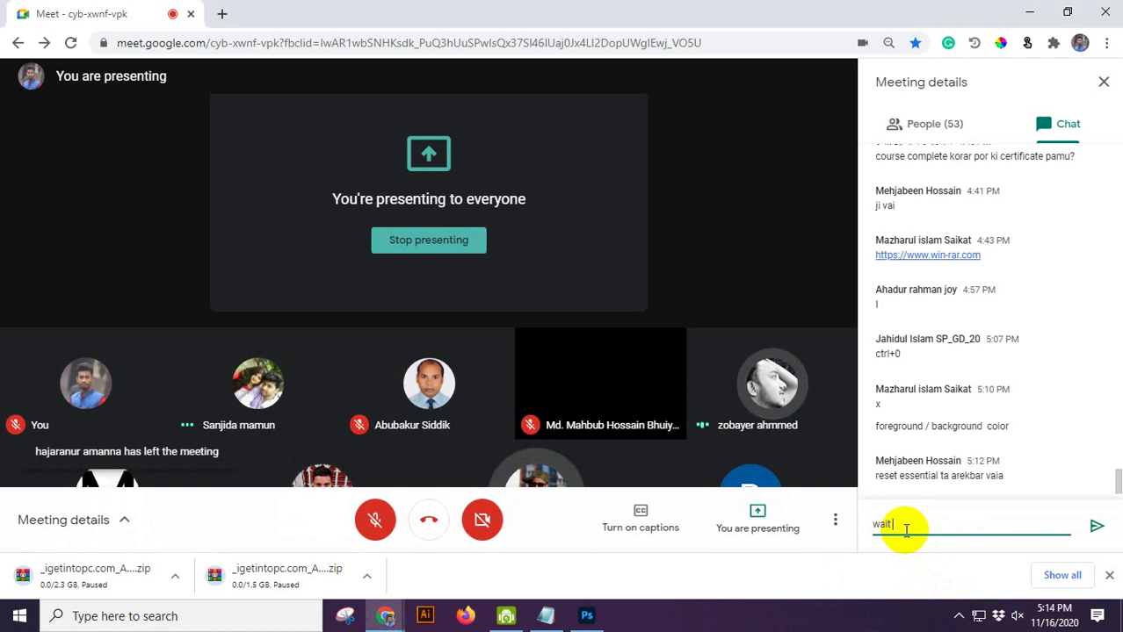
key("shift+Return")
key("Return")
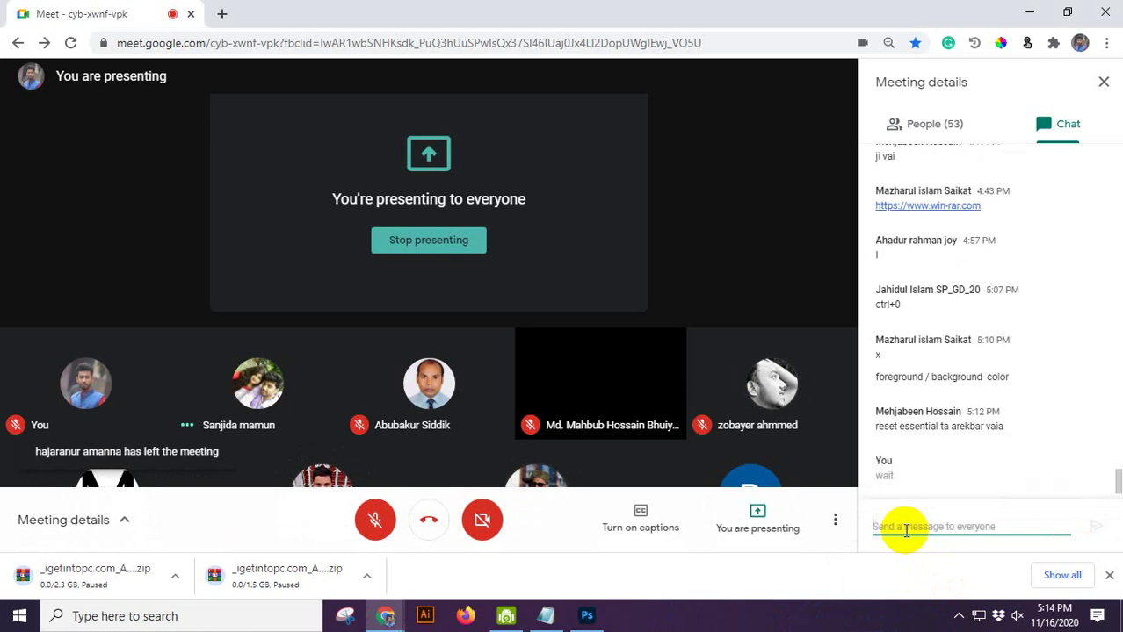
Step: Switch between the participant list and the chat, ending on the list of people in the call
left_click(953, 126)
left_click(1063, 130)
left_click(942, 130)
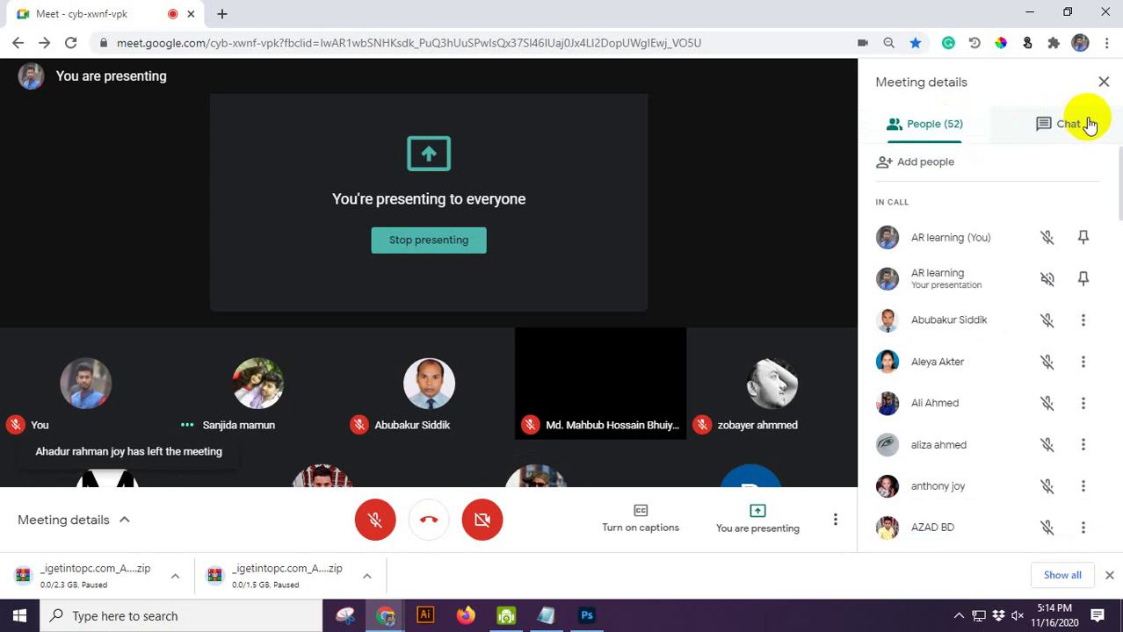
left_click(1088, 126)
left_click(949, 133)
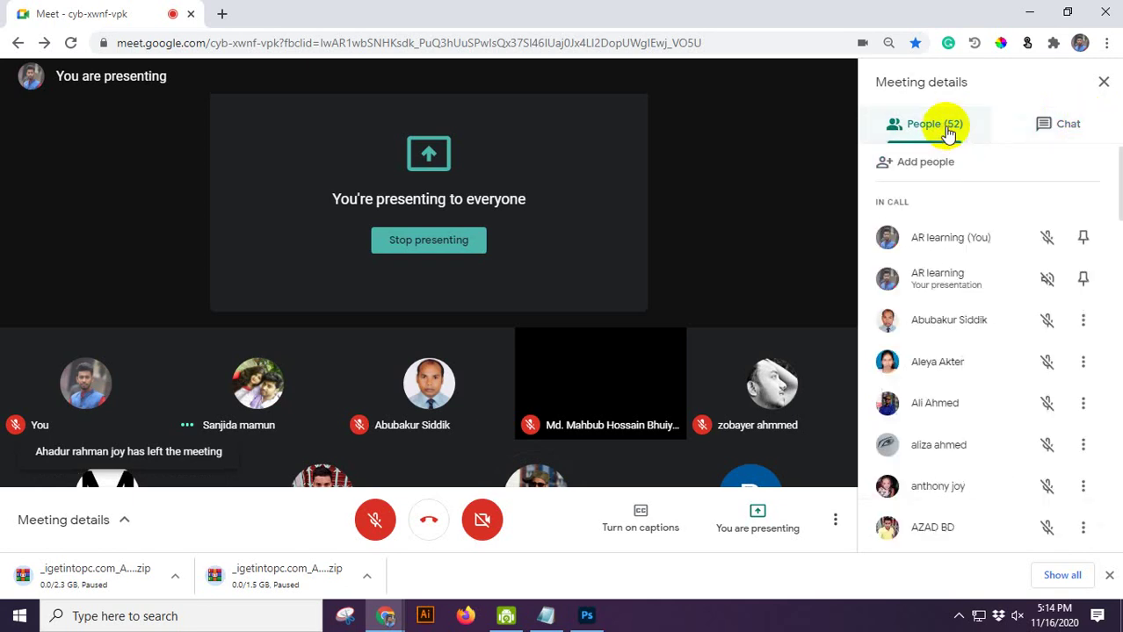
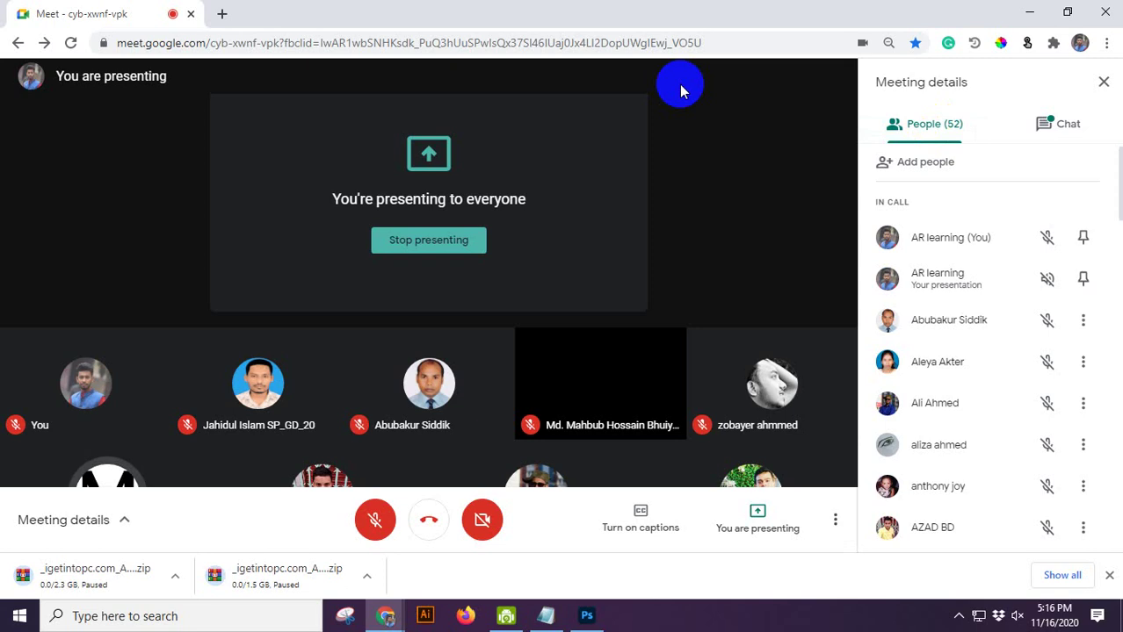
Step: Show the meeting chat again and turn the microphone and camera back on
left_click(1061, 128)
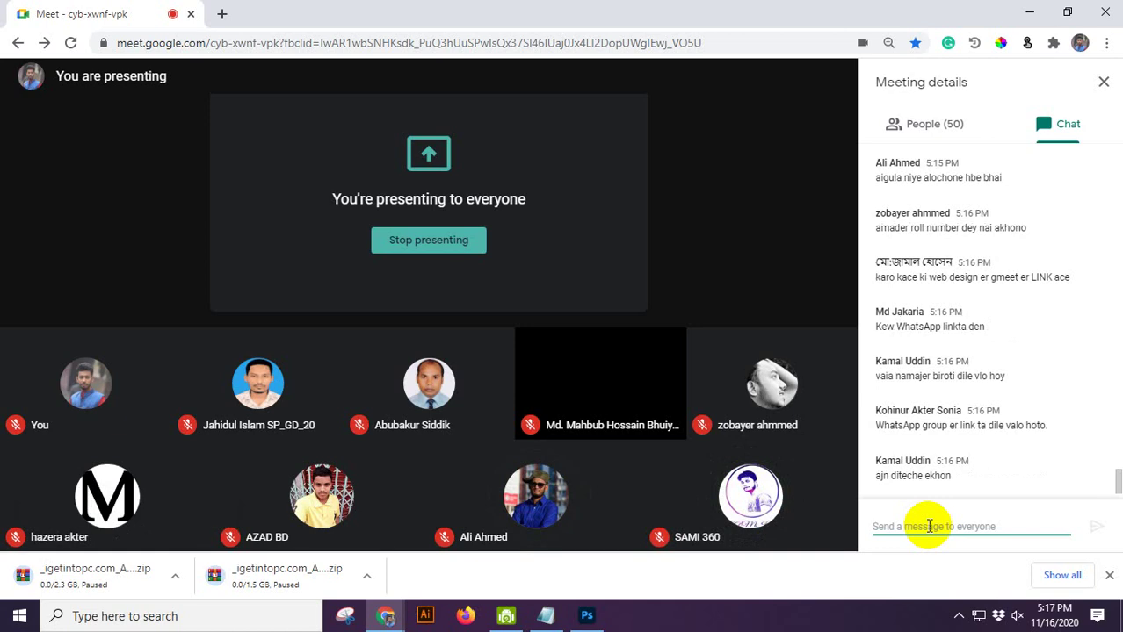
left_click(930, 526)
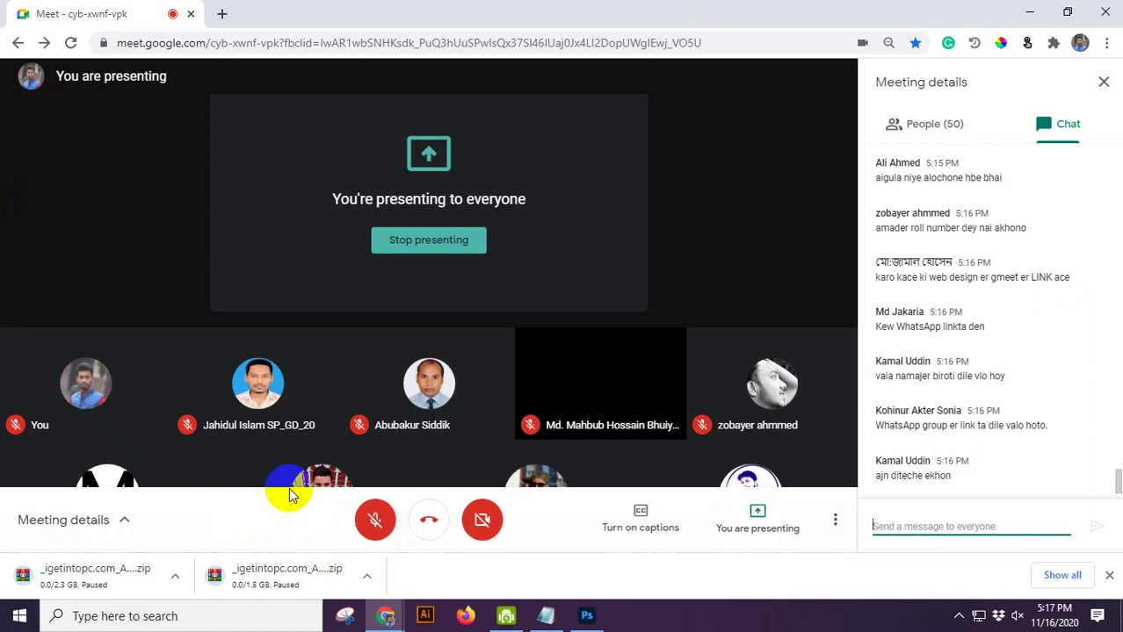
left_click(400, 525)
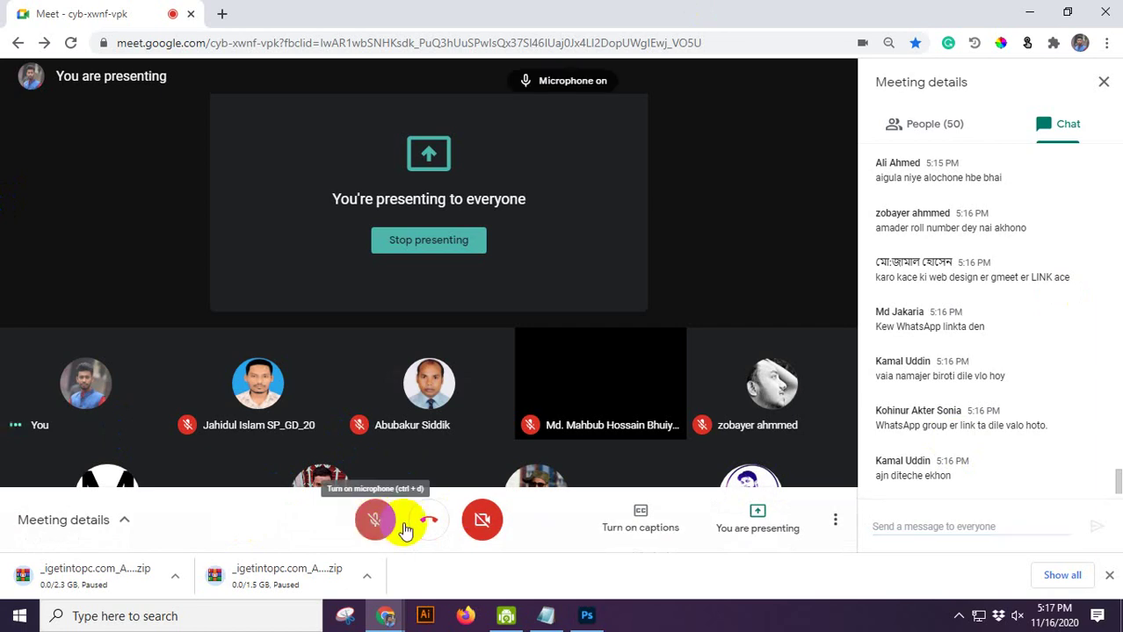
left_click(481, 520)
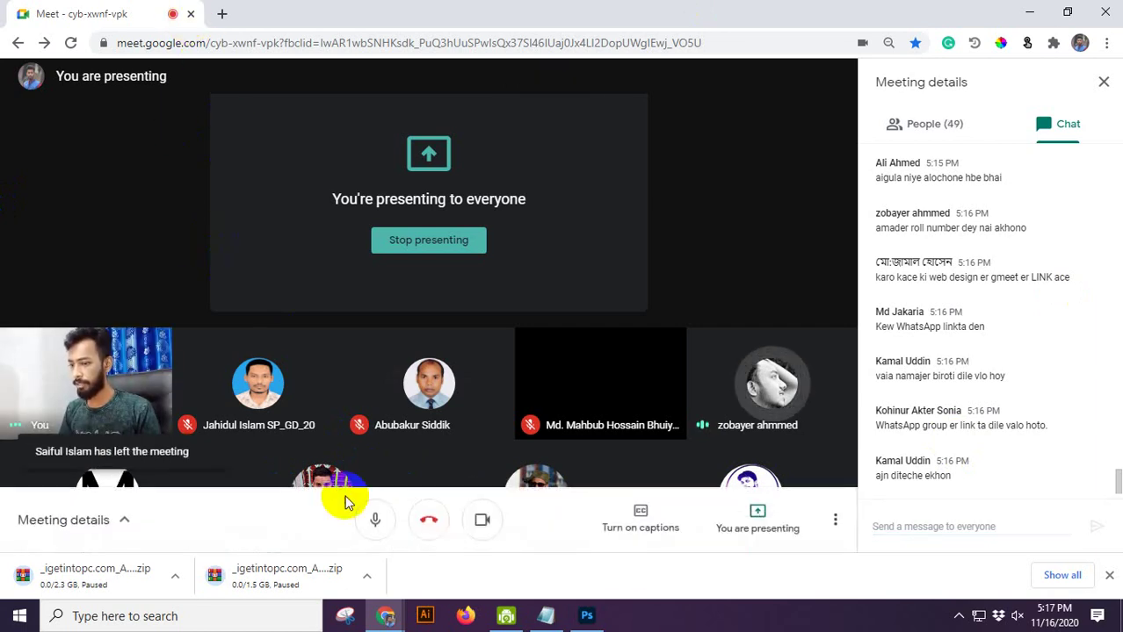
Step: Raise the system speaker volume from silence to 74 and close the volume control
left_click(1017, 615)
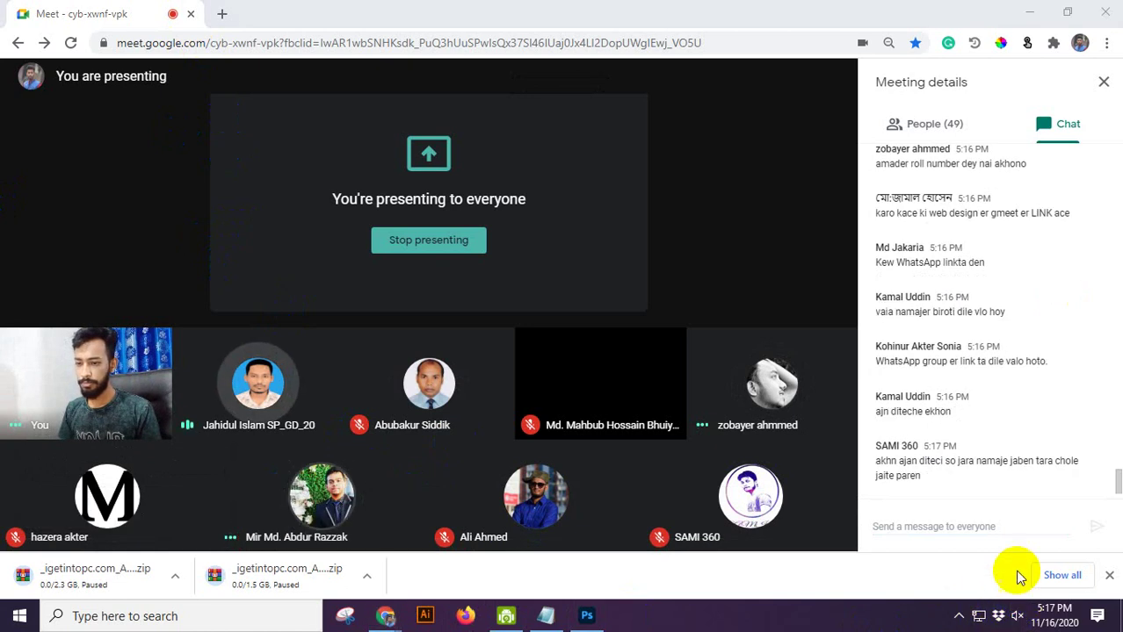
left_click(1016, 615)
left_click(1017, 616)
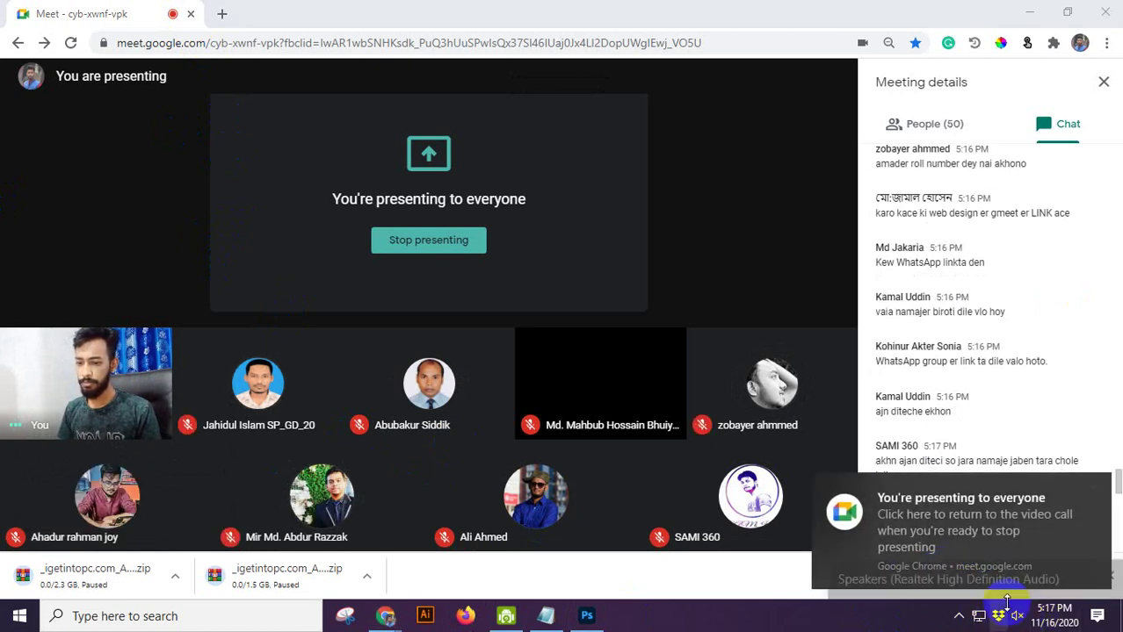
left_click(1075, 574)
left_click(850, 620)
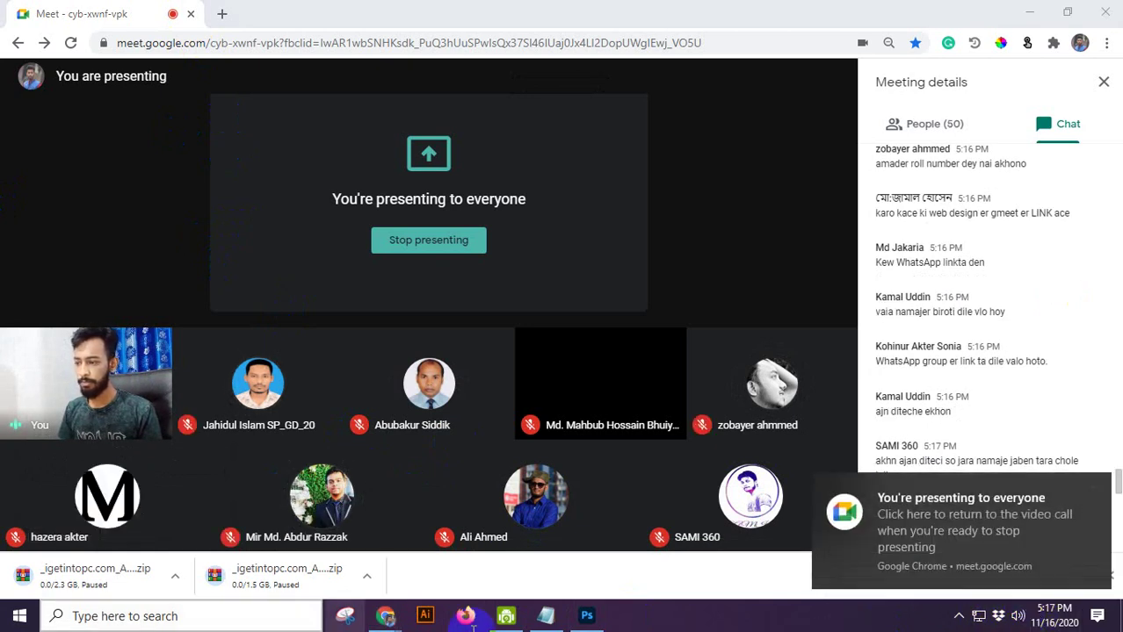
left_click(710, 282)
left_click(916, 546)
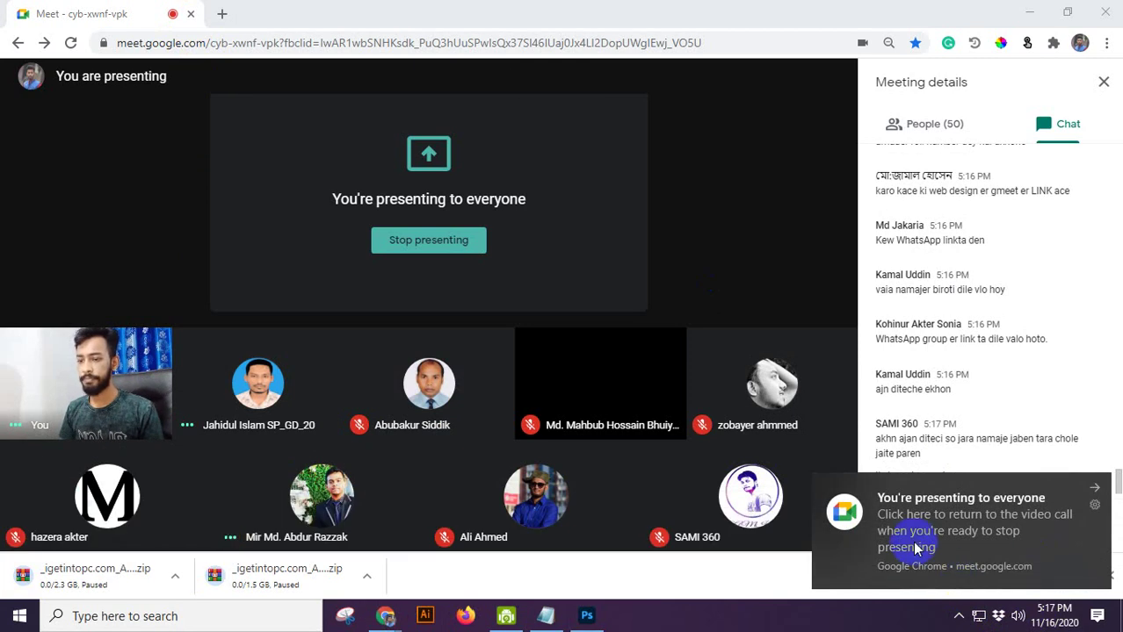
left_click(1020, 617)
left_click_drag(1055, 580, 1021, 577)
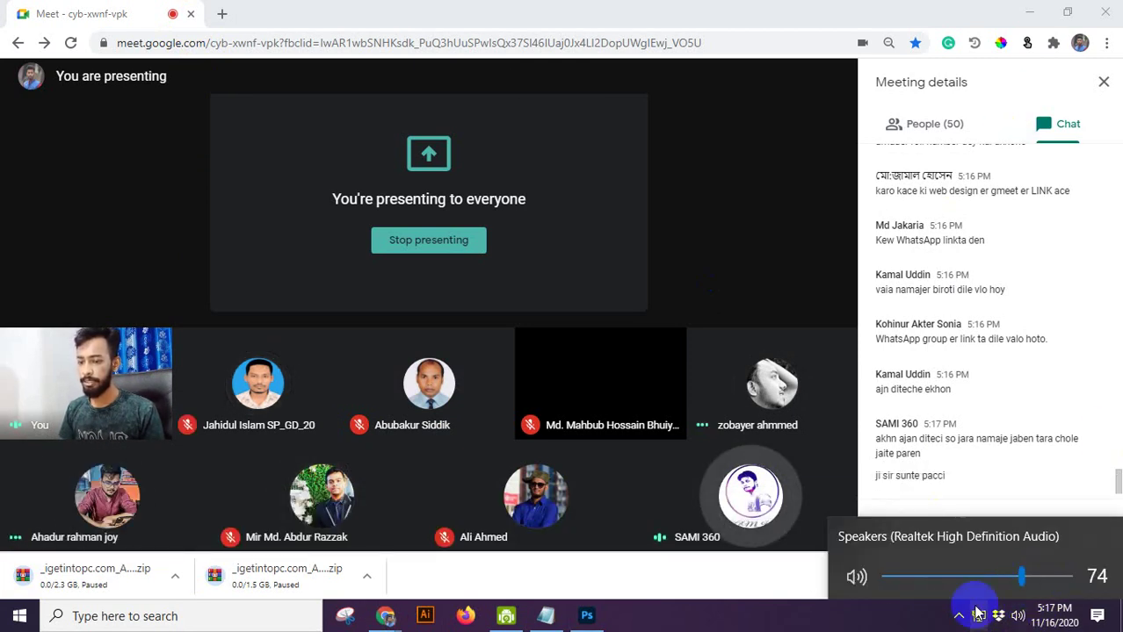
left_click(880, 620)
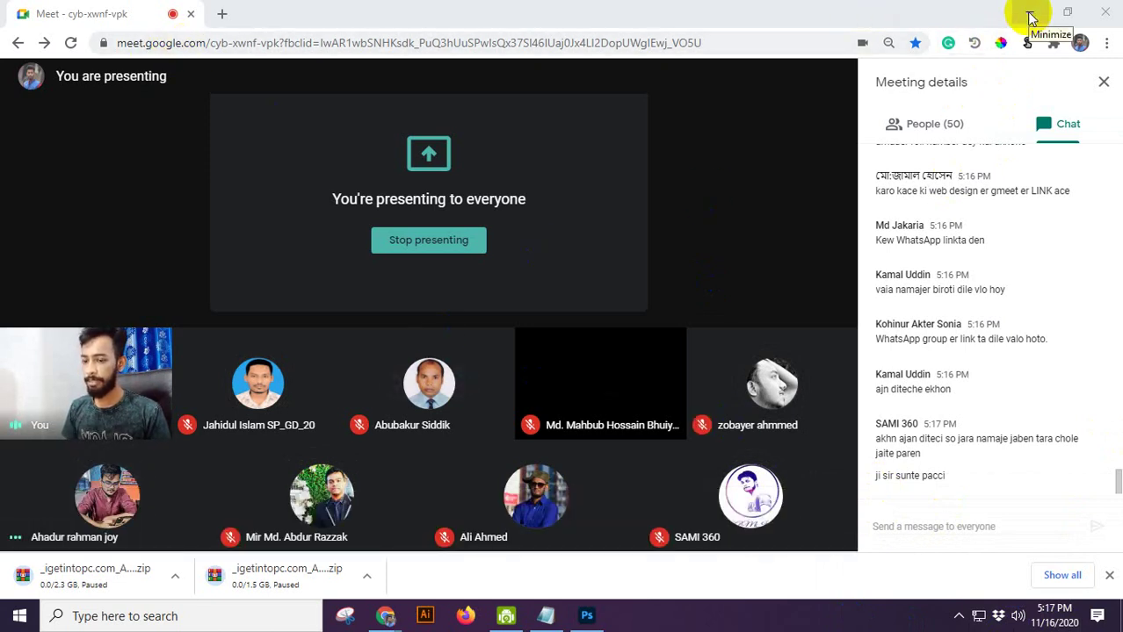
Step: Minimize Chrome and Photoshop to reach the desktop, and launch DroidCamApp from there
left_click(1031, 17)
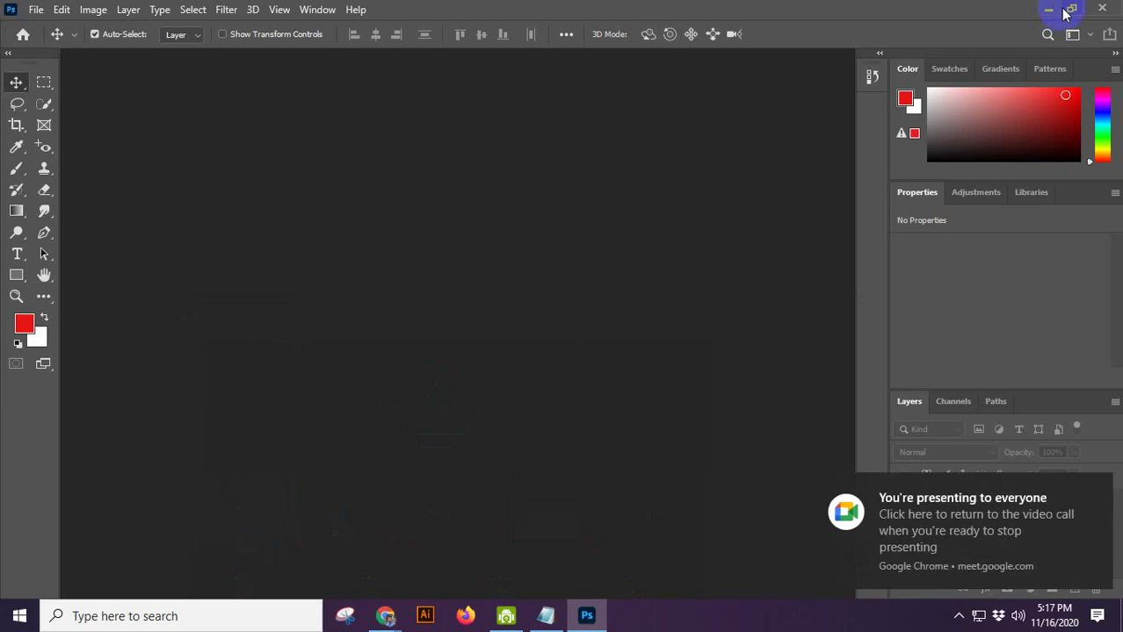
left_click(1050, 9)
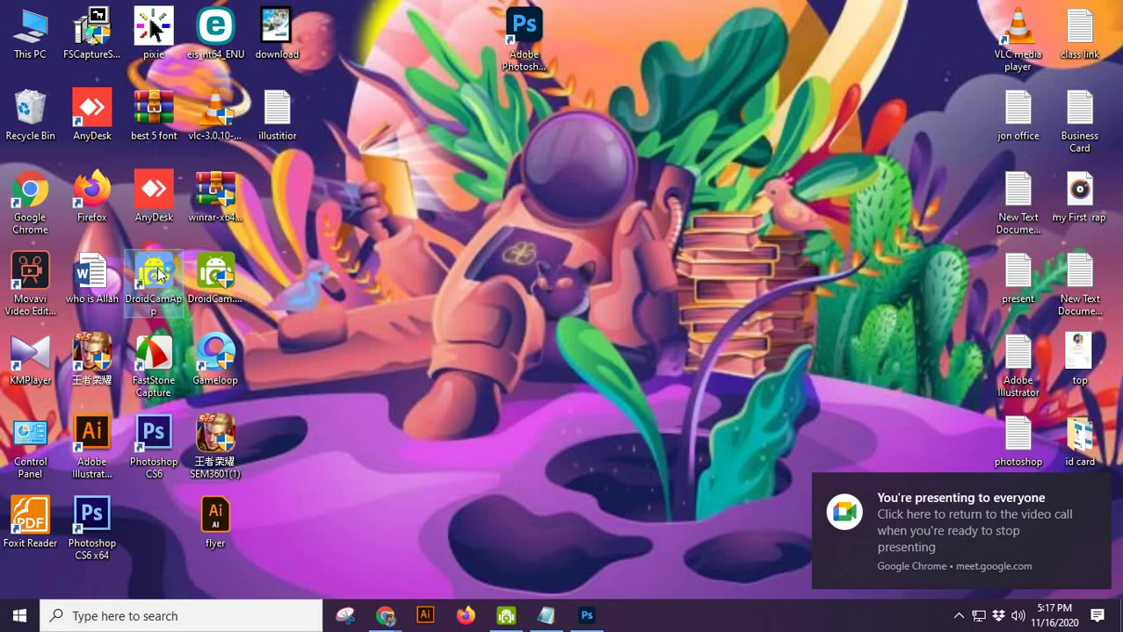
double_click(158, 275)
left_click(240, 12)
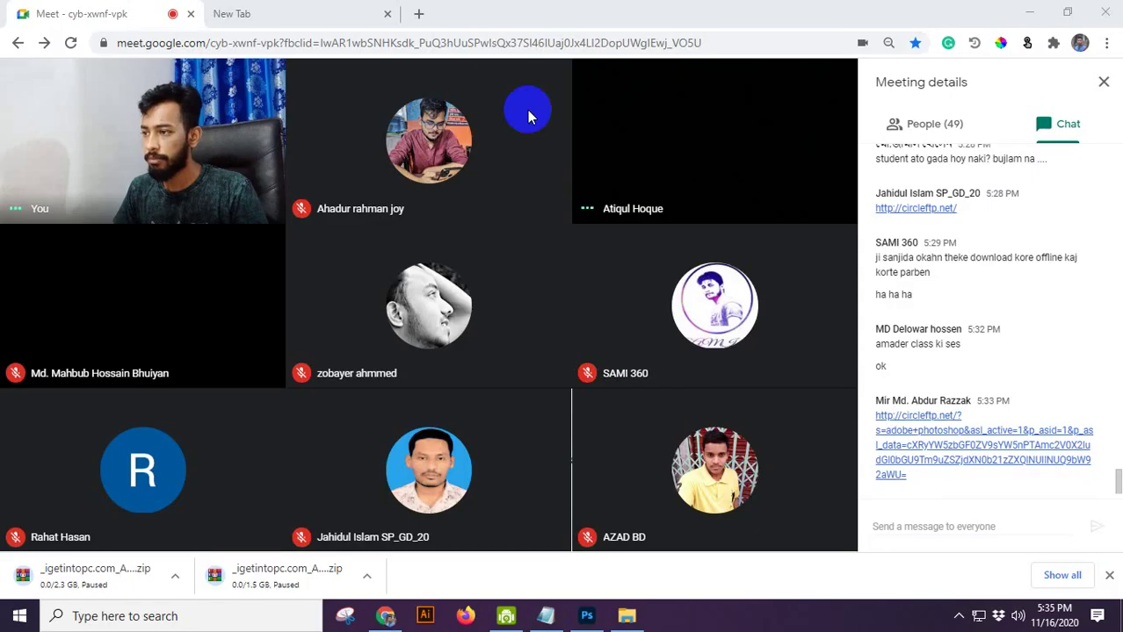
Step: Switch to Photoshop and create a new 17 x 11 inch RGB document at 300 pixels/inch with a white background
left_click(586, 619)
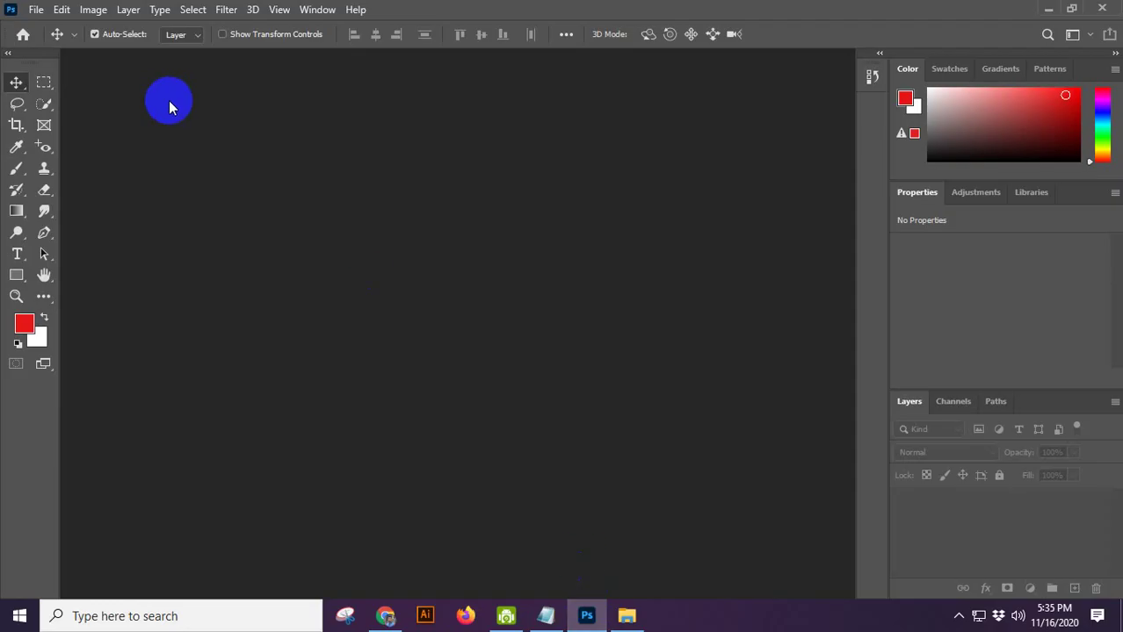
left_click(36, 12)
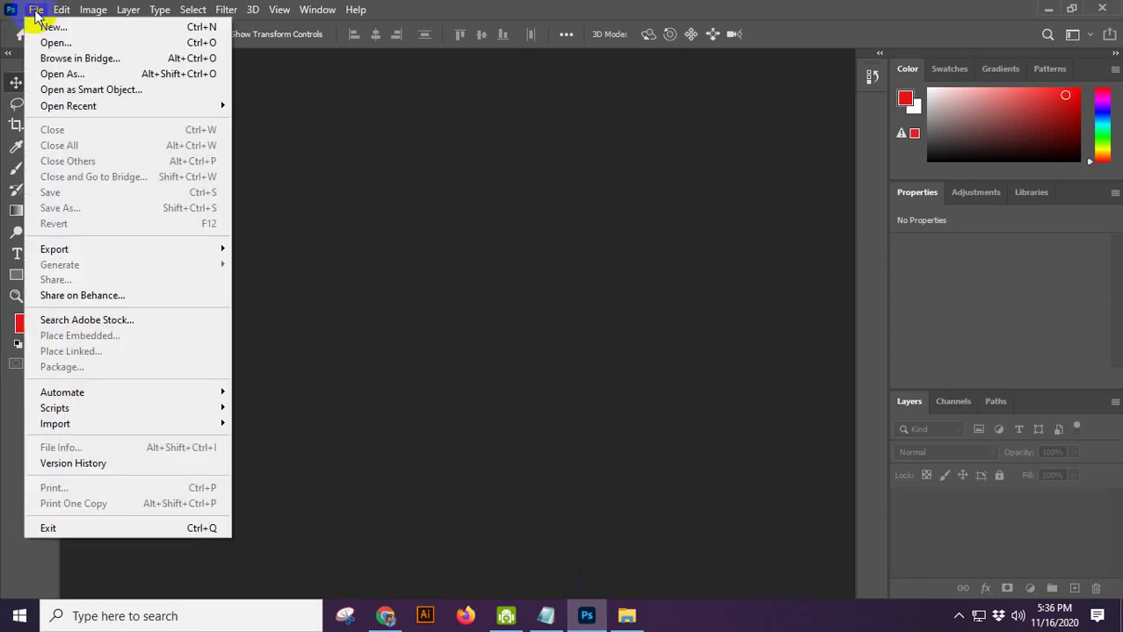
mouse_move(62, 17)
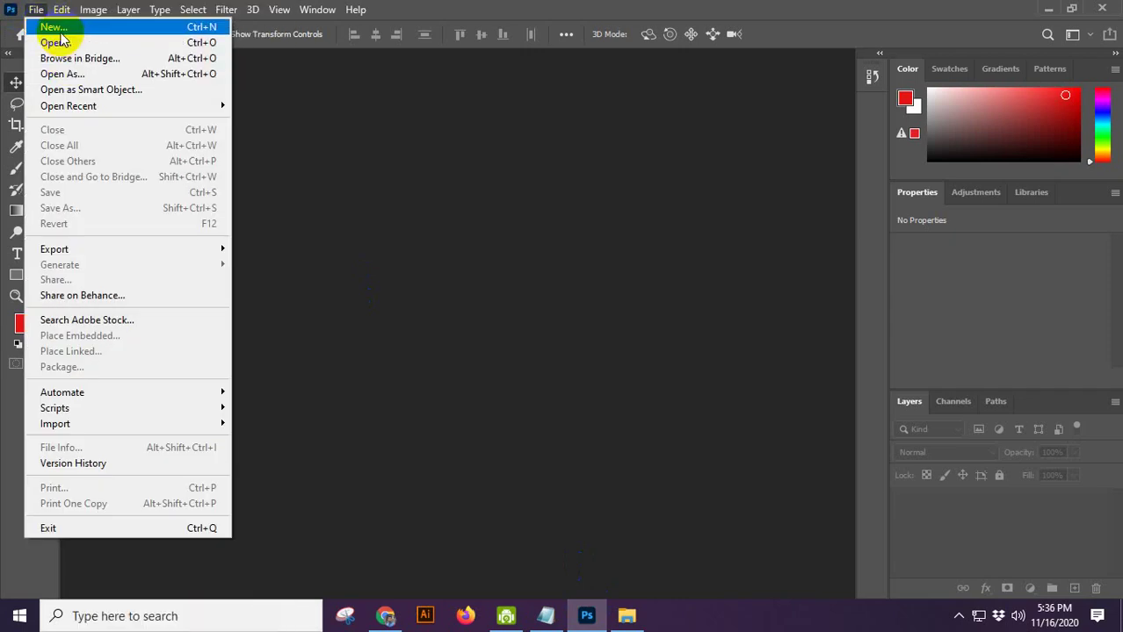
left_click(449, 224)
left_click(36, 13)
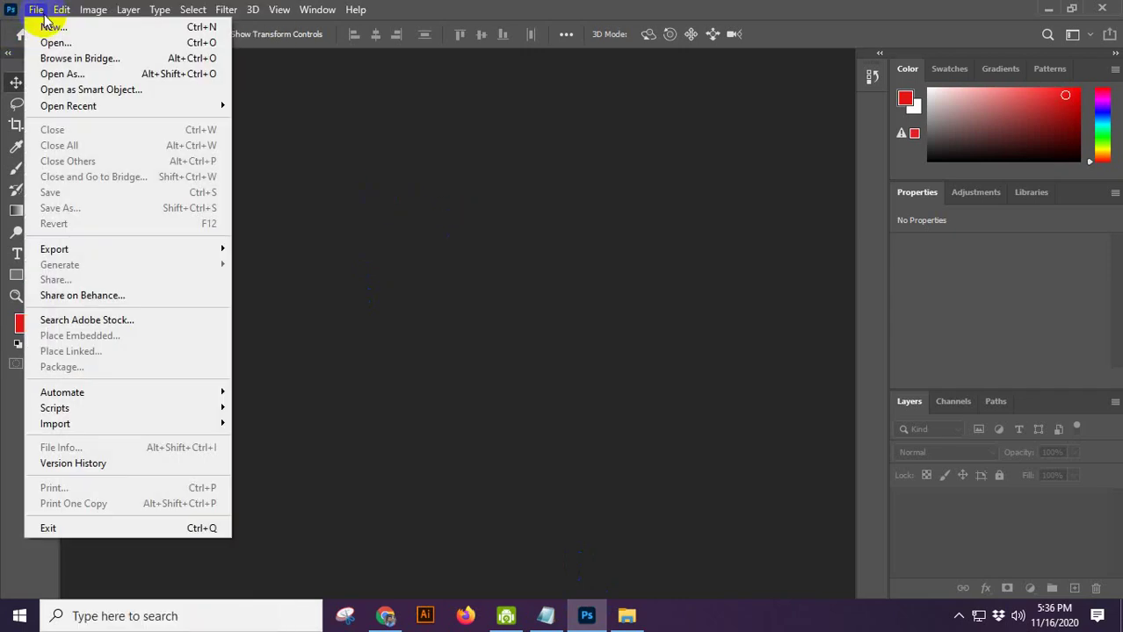
left_click(46, 27)
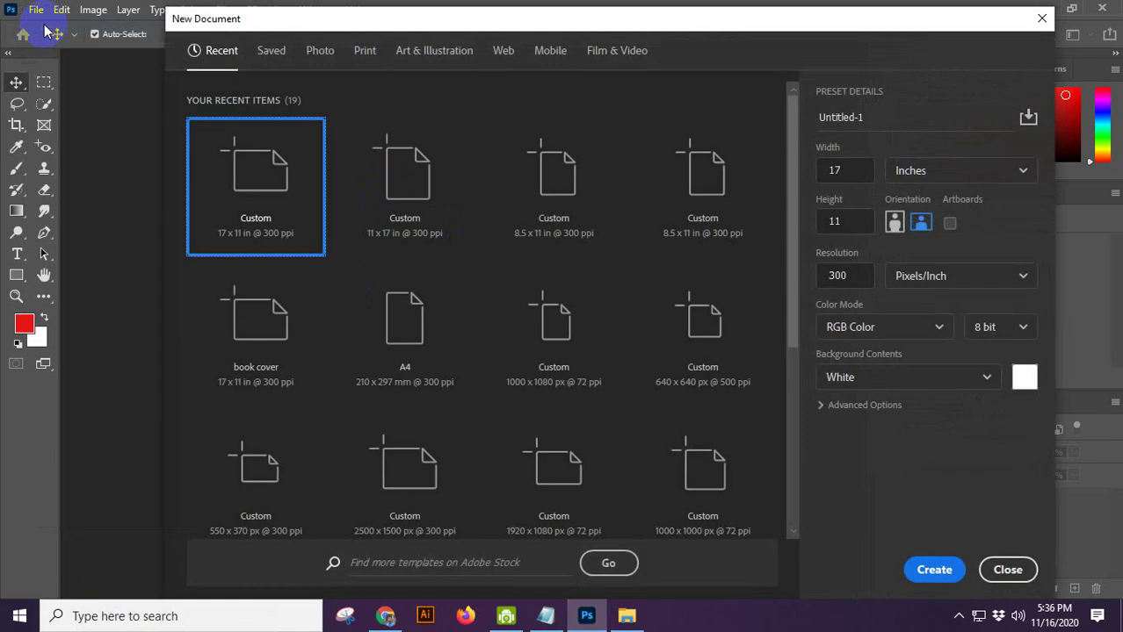
left_click(934, 570)
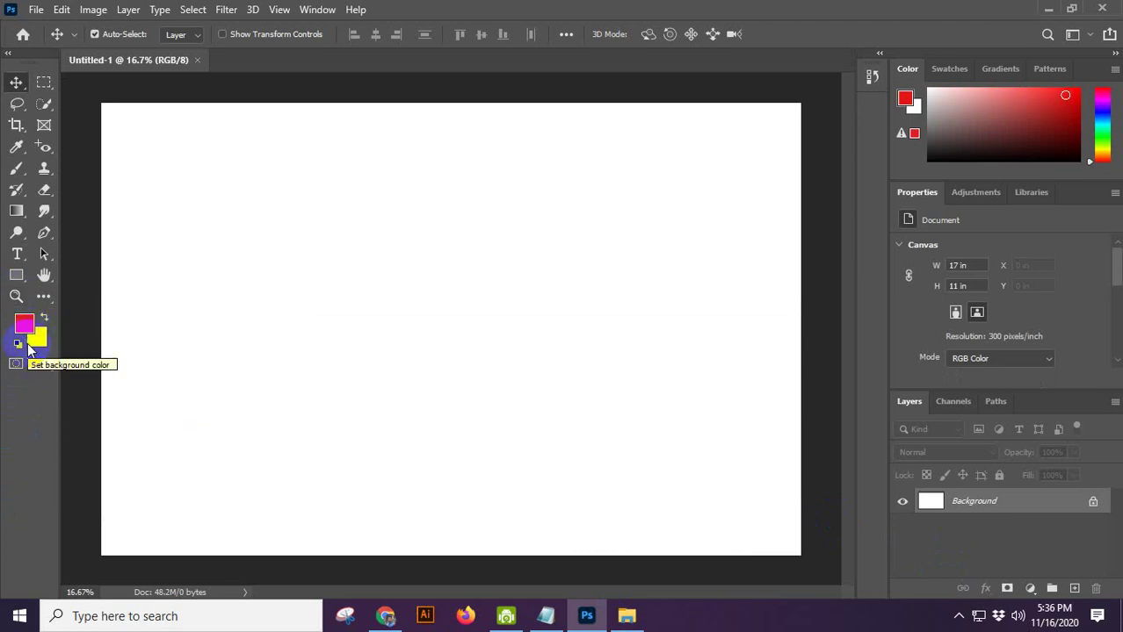
scroll(33, 332, "up", 1)
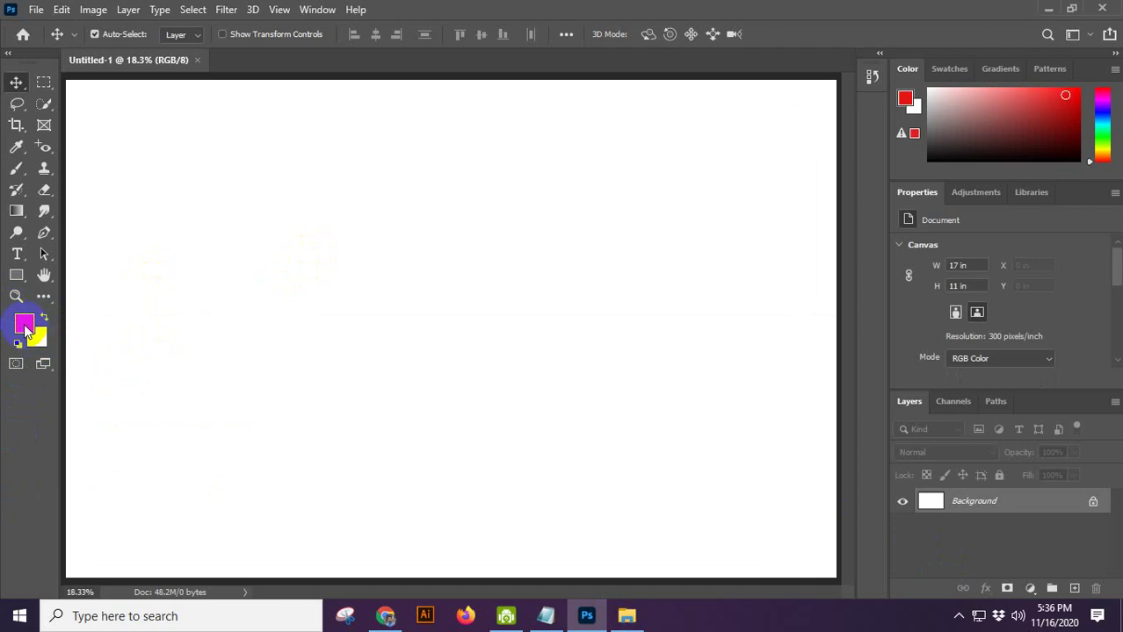
Step: Switch back to the Google Meet call in Chrome
left_click(387, 617)
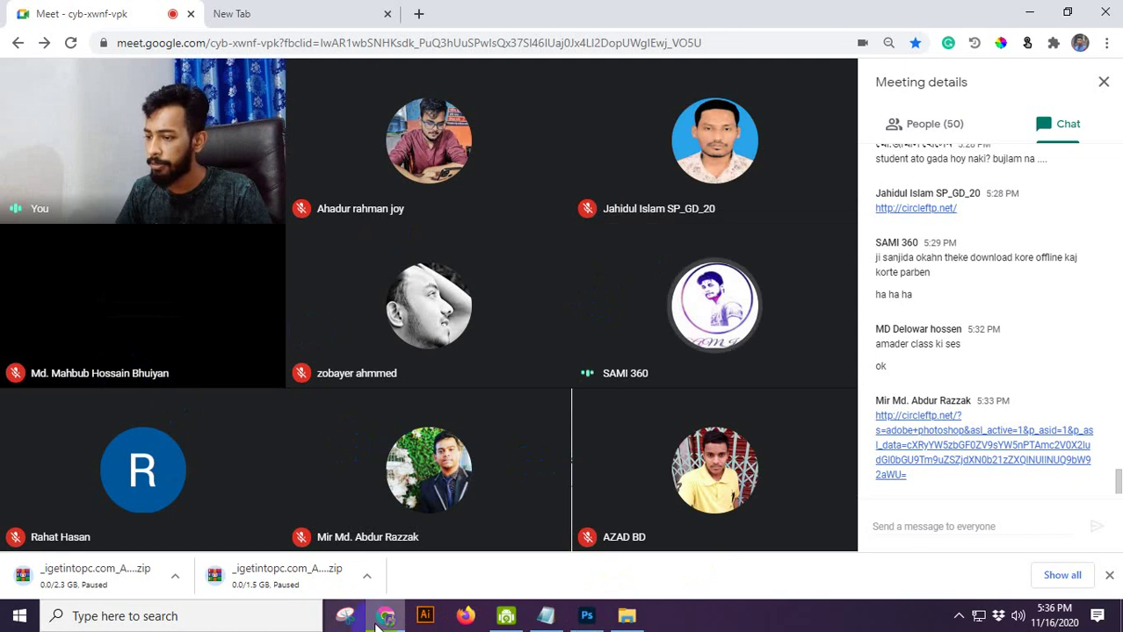
Step: Present the entire screen to the Google Meet call and hide the screen-sharing notice
mouse_move(583, 624)
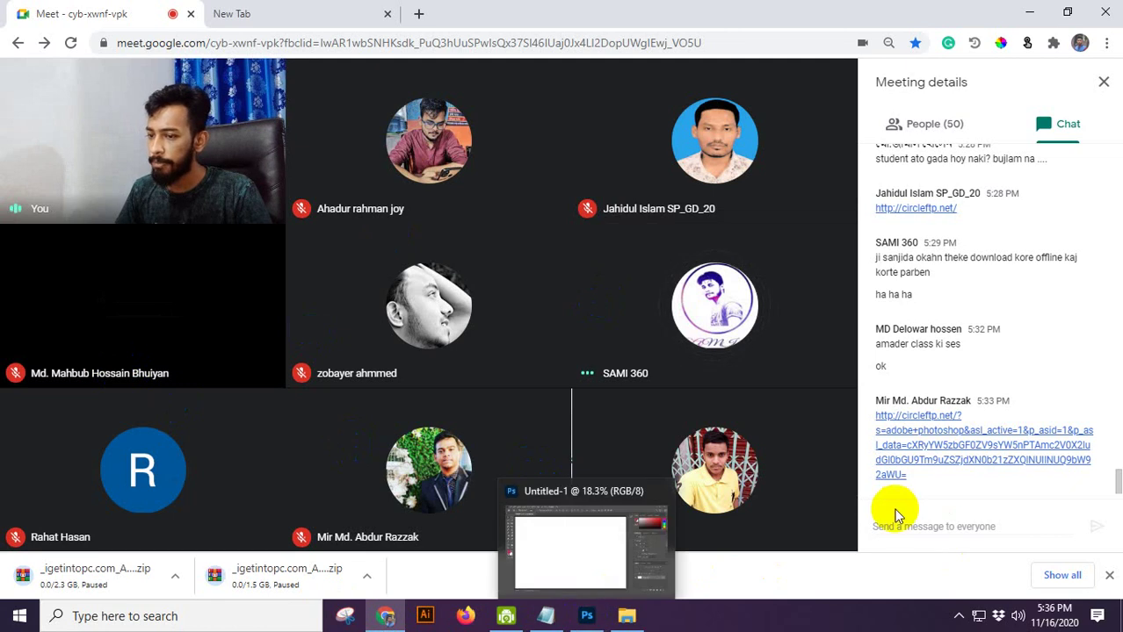
left_click(757, 518)
left_click(745, 398)
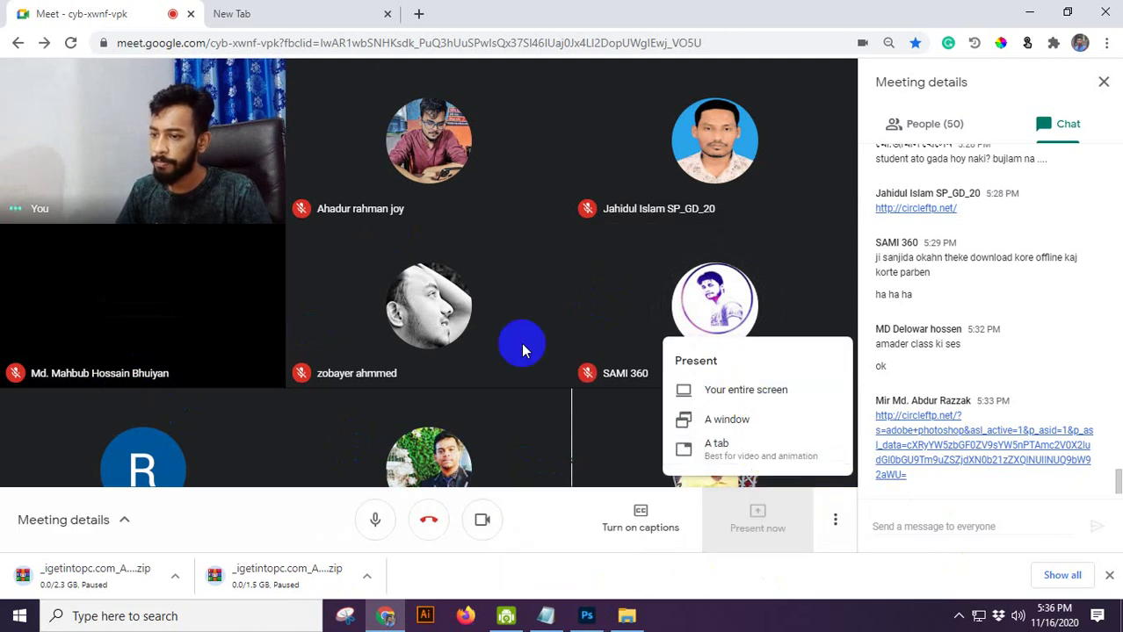
left_click(708, 397)
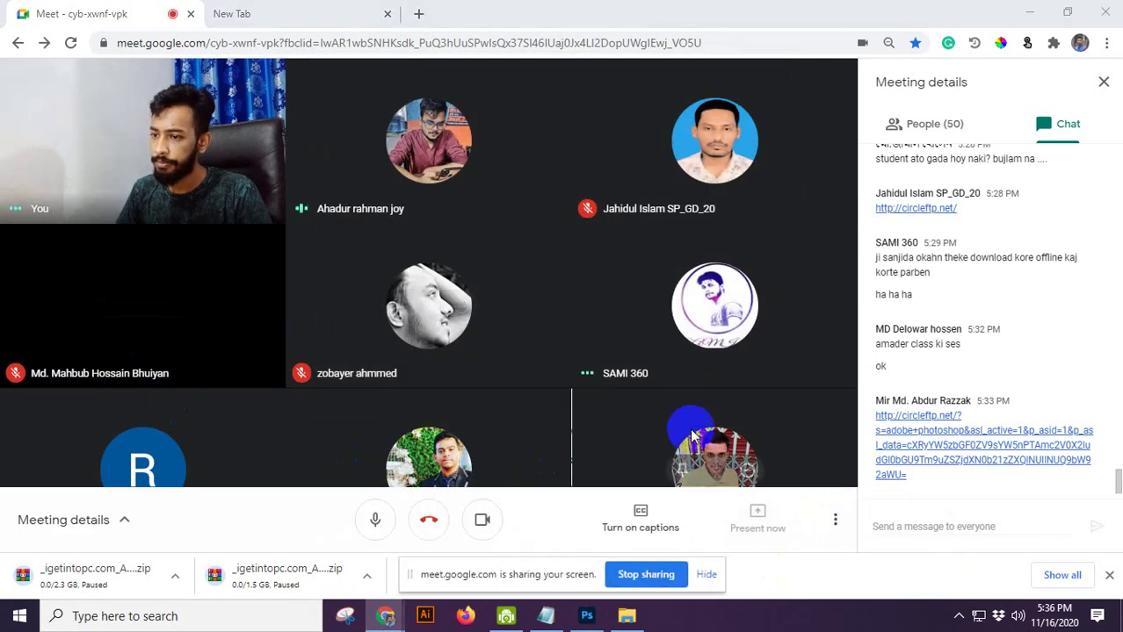
left_click(703, 575)
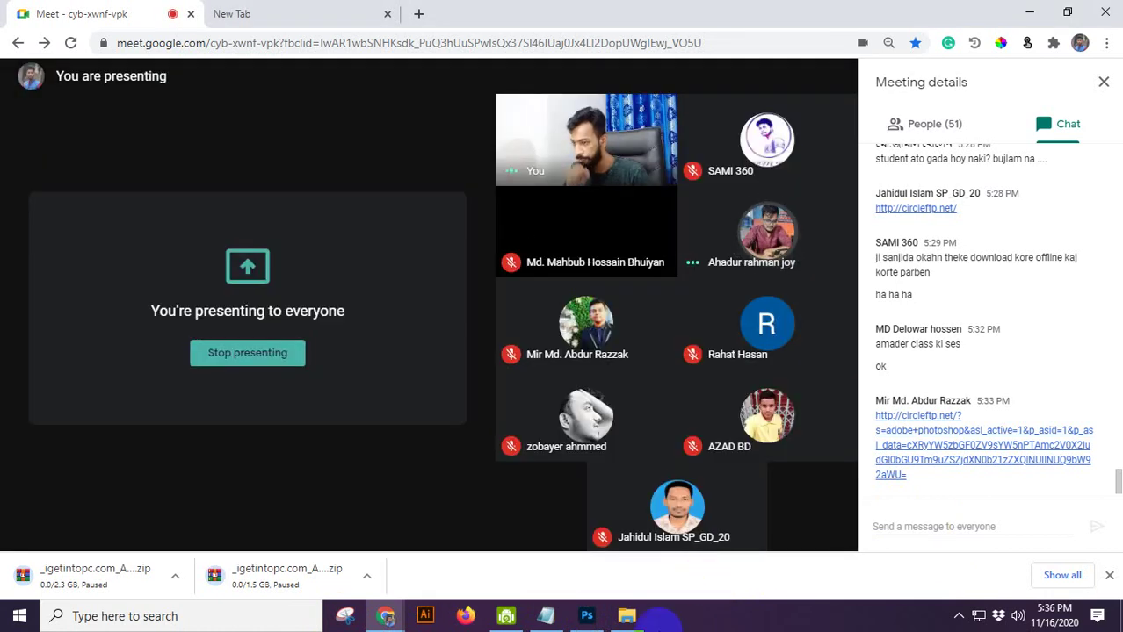
Step: Switch to Photoshop and dismiss the Google Meet presenting notification covering the Layers panel
left_click(587, 616)
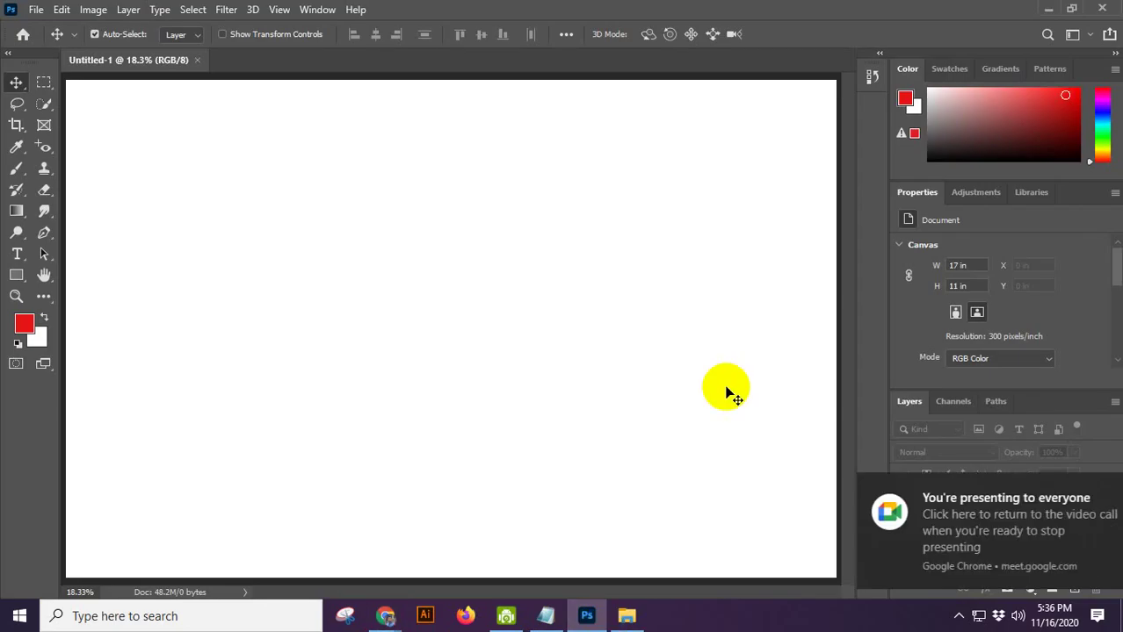
scroll(468, 199, "down", 3)
left_click_drag(913, 578, 1085, 559)
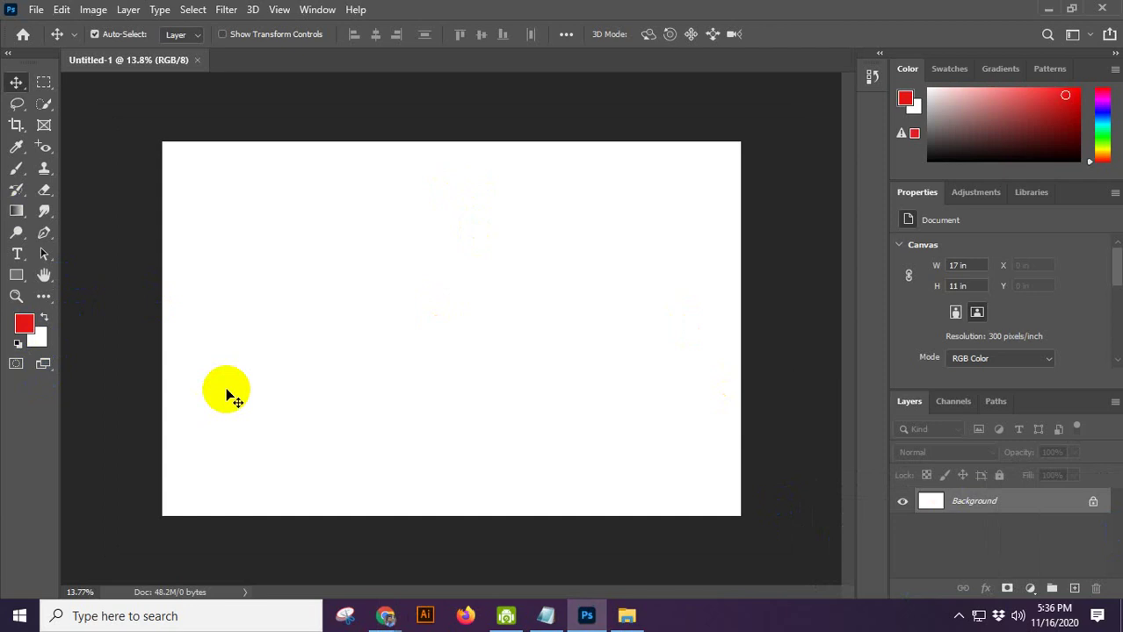
scroll(39, 328, "up", 1)
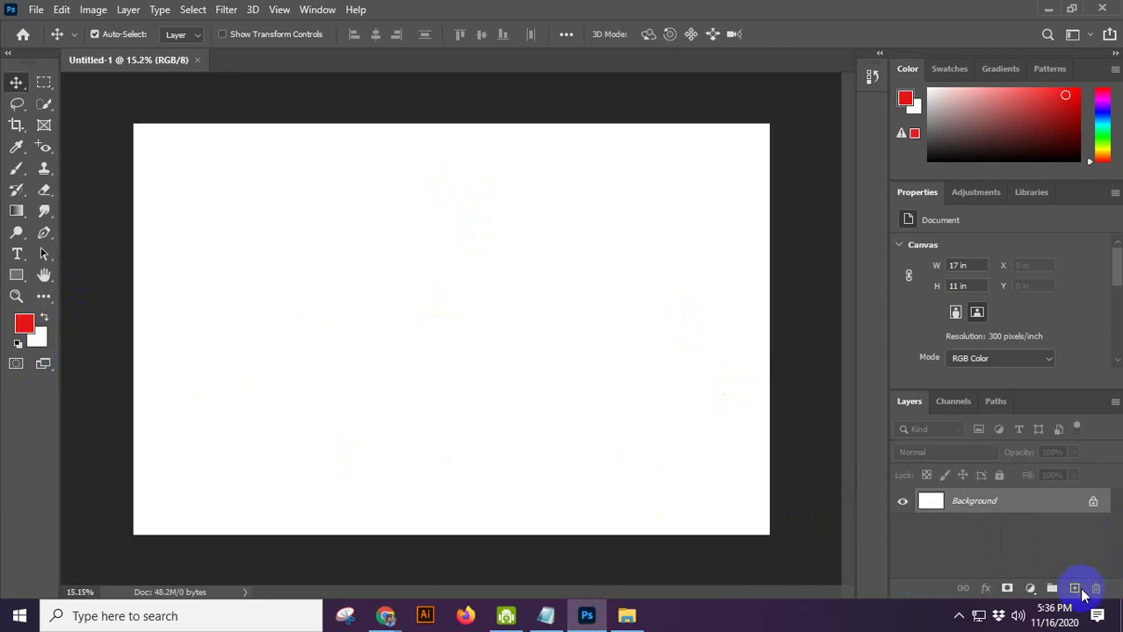
Step: Switch to the Google Meet call in Chrome and check the presentation and participants
left_click(384, 617)
left_click(303, 562)
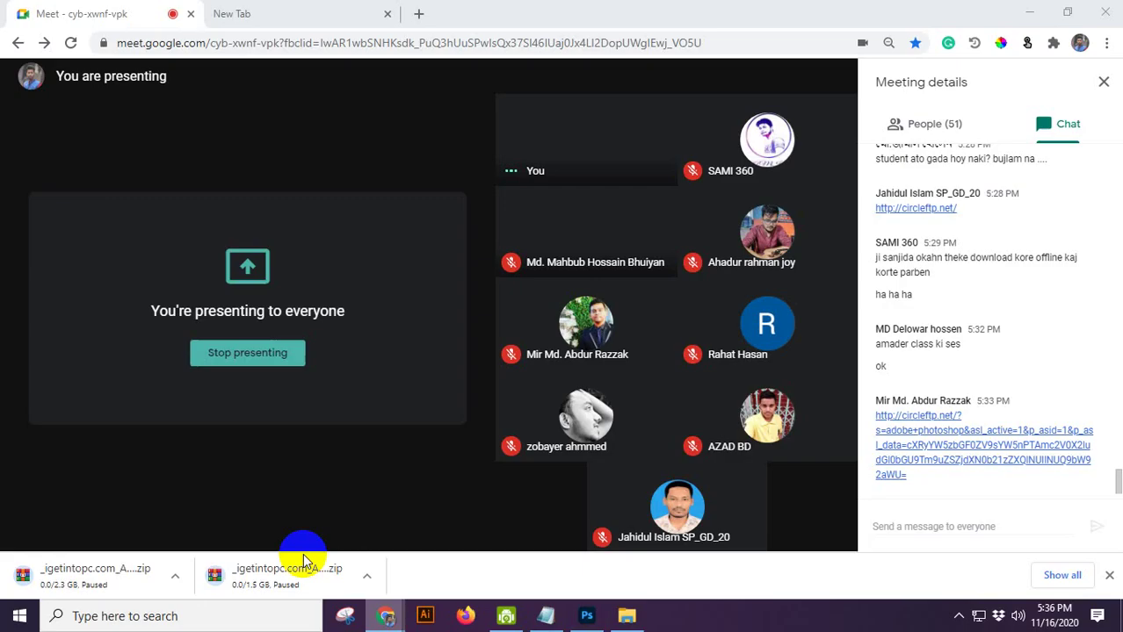
left_click(714, 147)
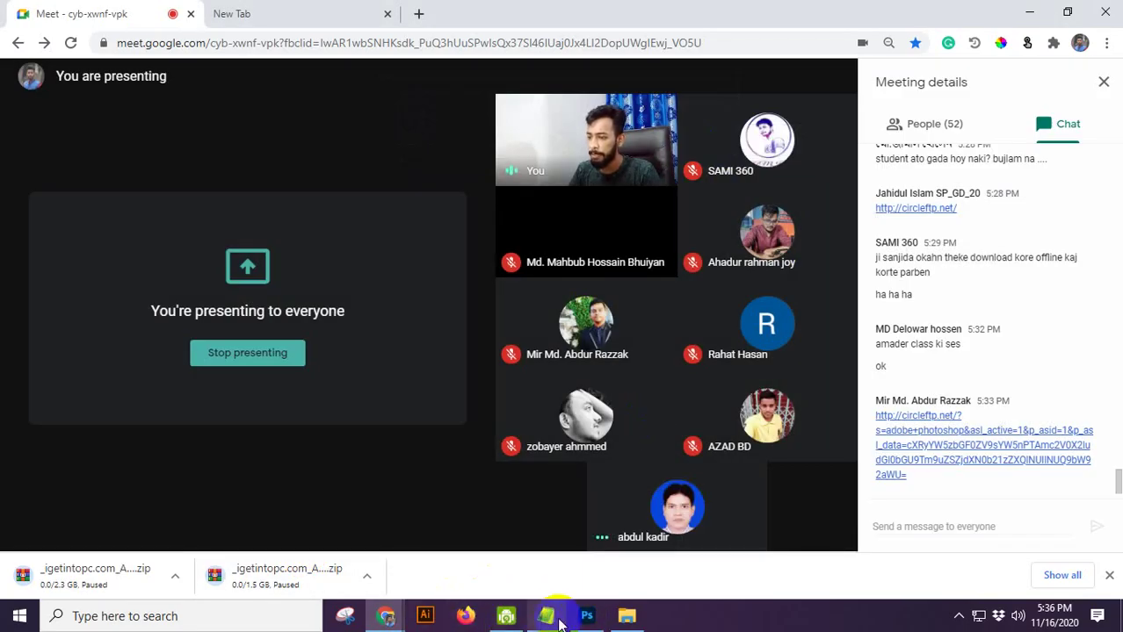
Step: Switch back to Photoshop and add a new empty layer above the Background
left_click(585, 617)
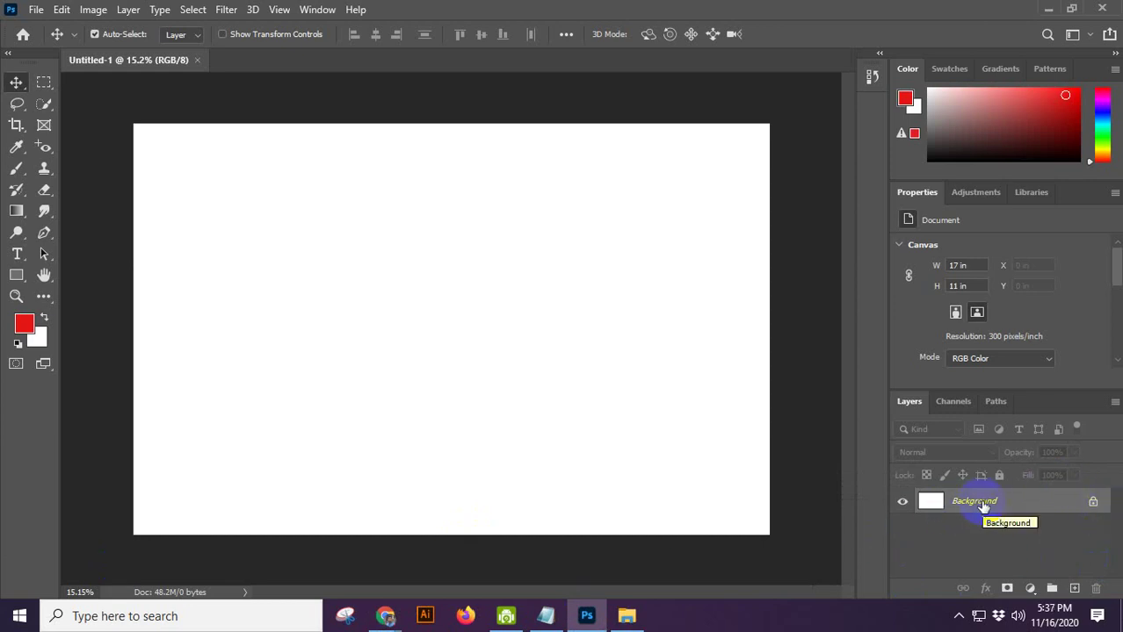
left_click(1073, 587)
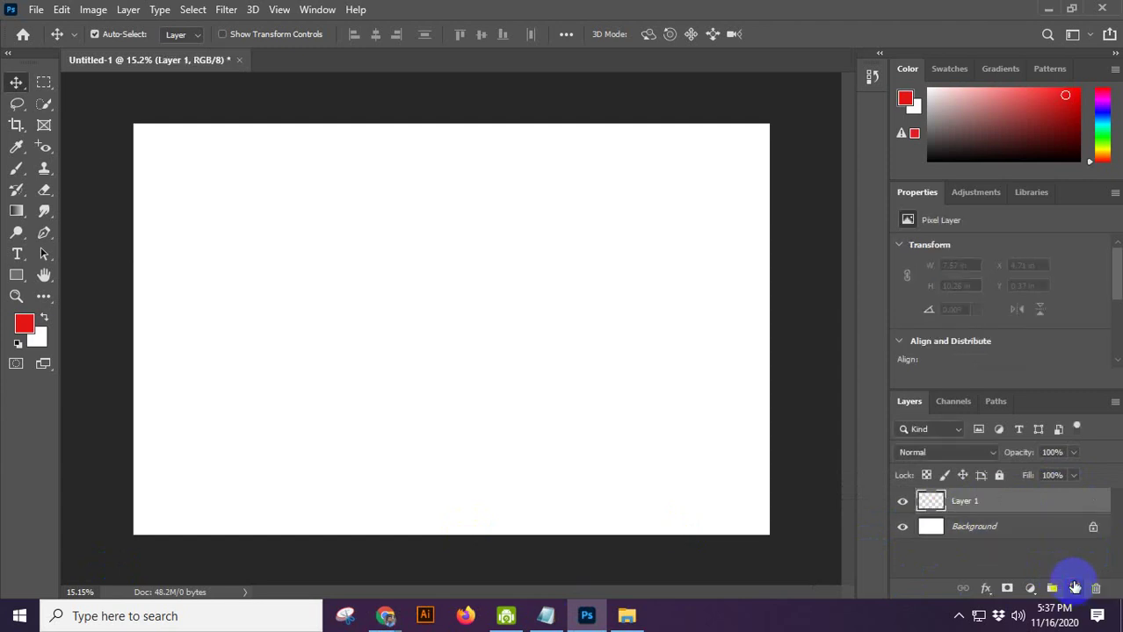
Step: Check the Google Meet call once more and return to the Photoshop document
mouse_move(376, 621)
left_click(343, 586)
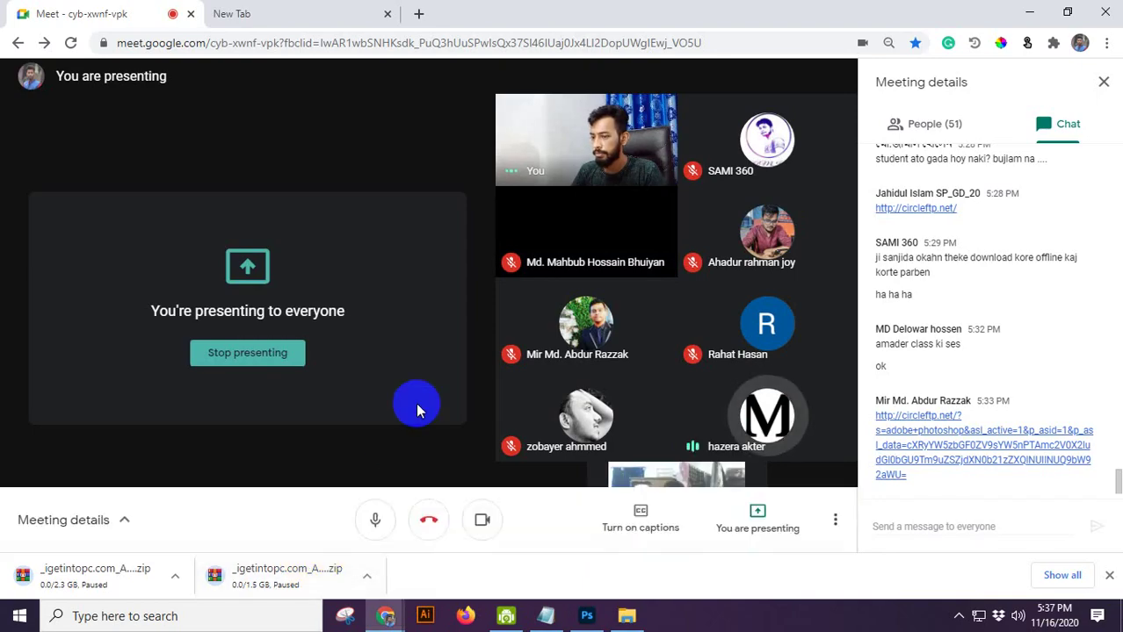
left_click(594, 622)
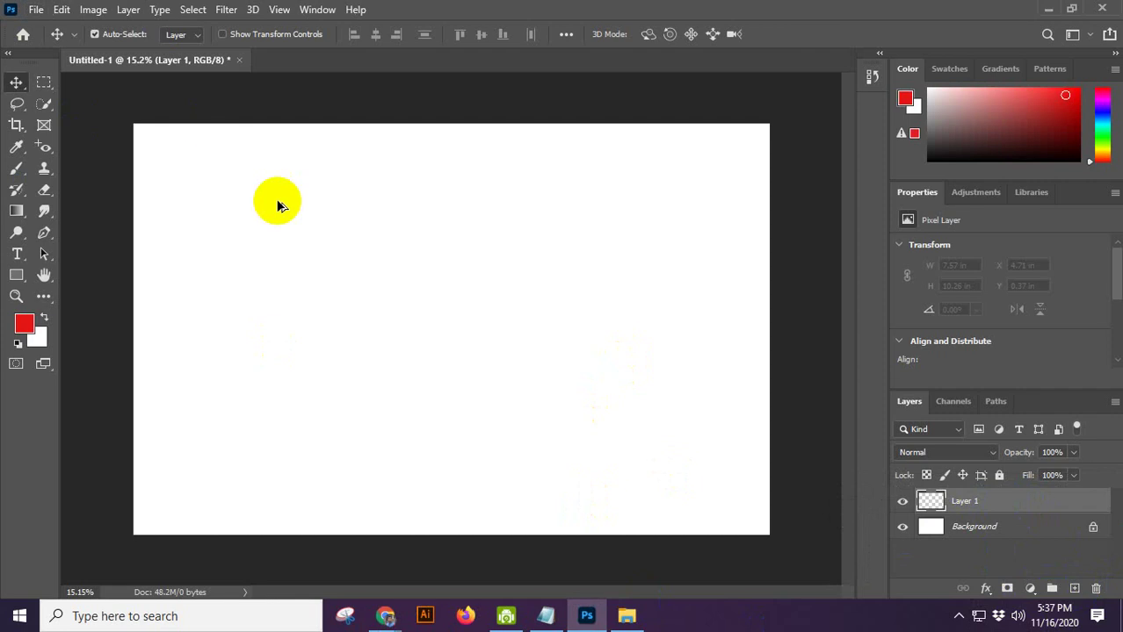
Step: Set the foreground color to red #dd1616 and fill Layer 1 with it using the Paint Bucket tool
key("ctrl+plus")
left_click(24, 324)
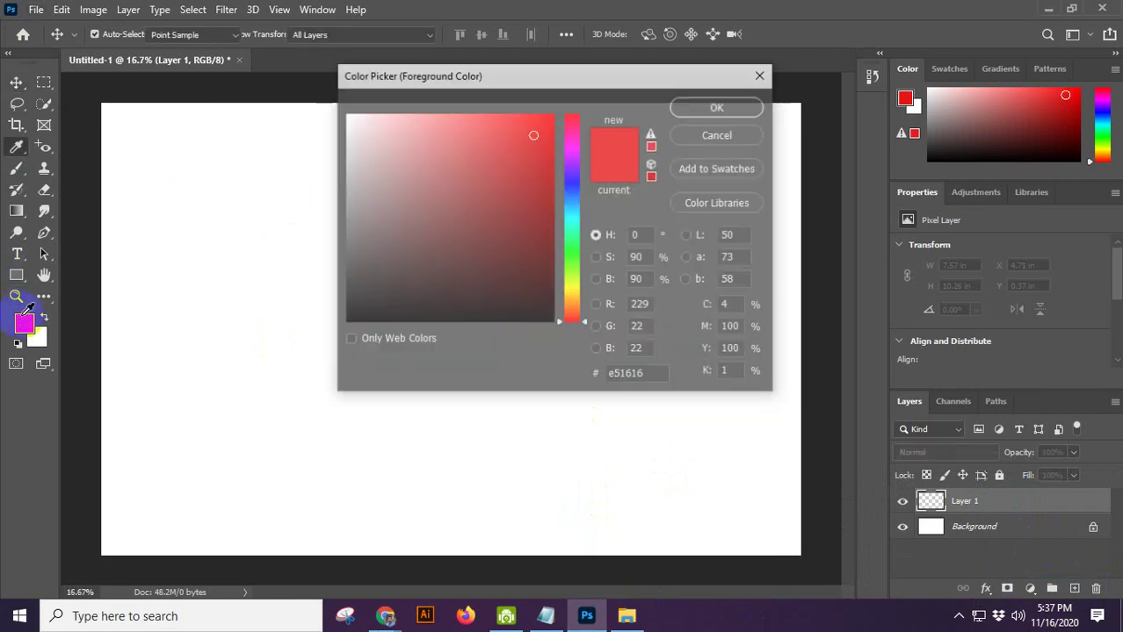
left_click(715, 107)
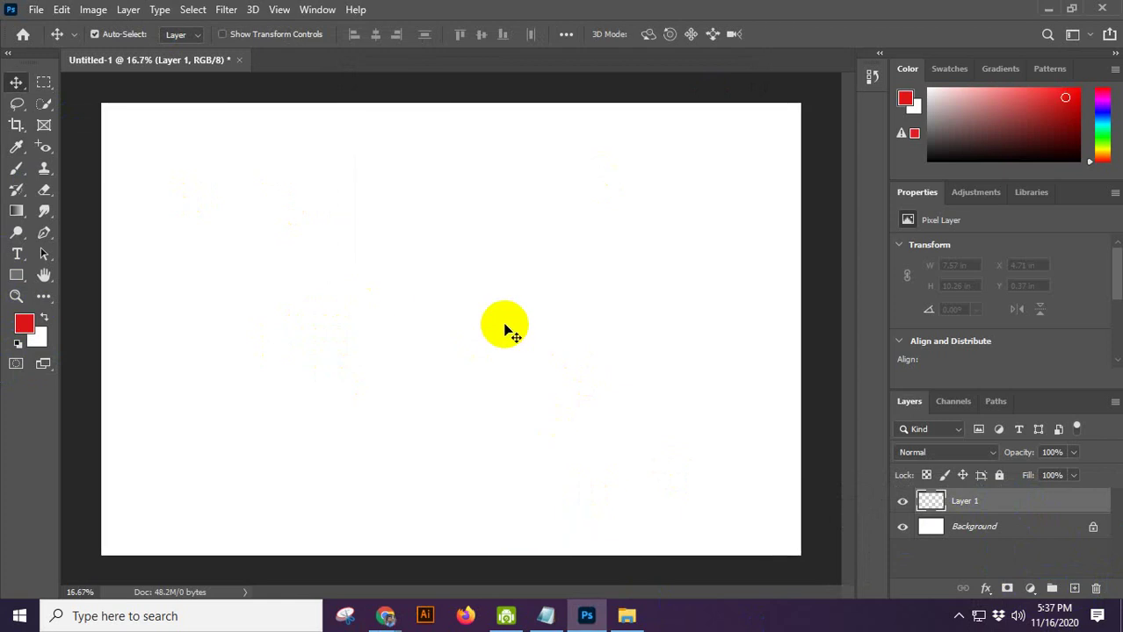
left_click(17, 214)
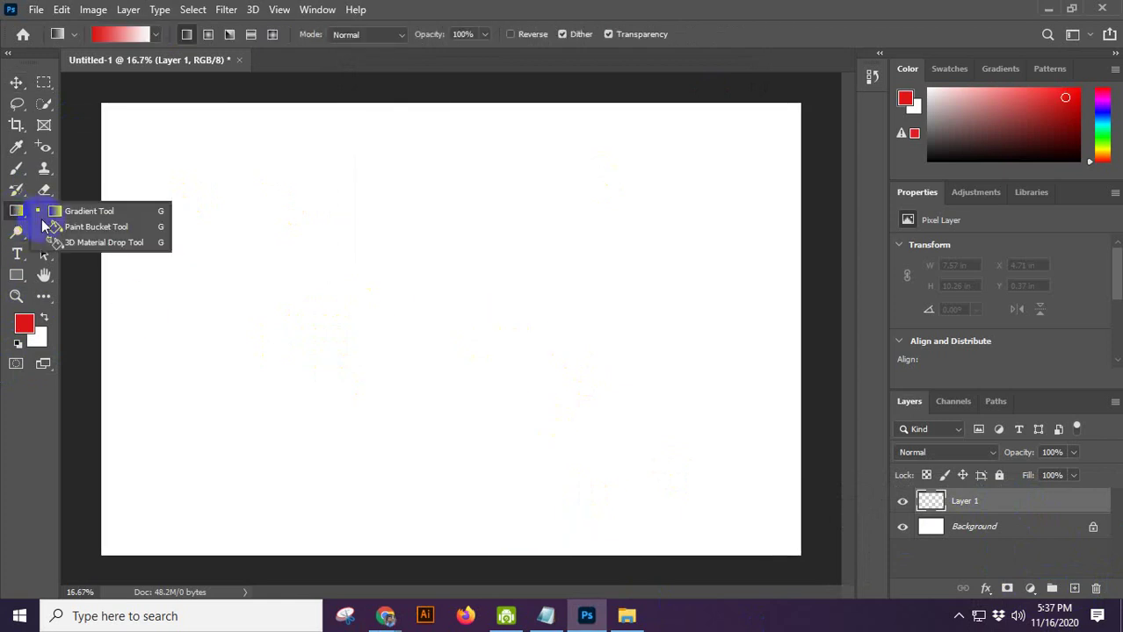
left_click(85, 230)
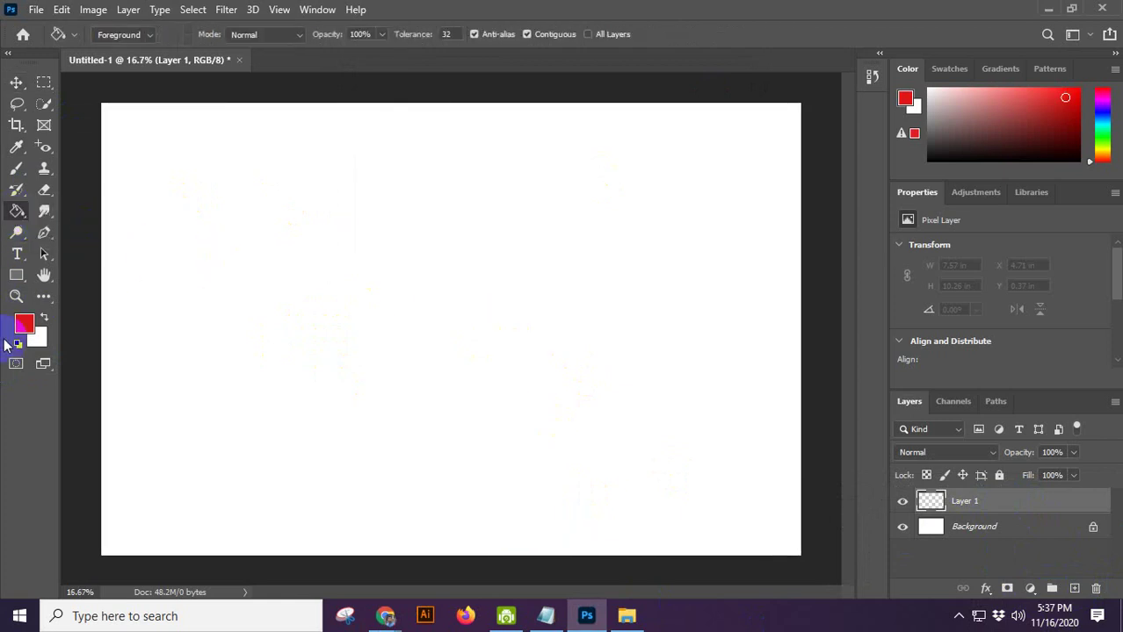
left_click(344, 249)
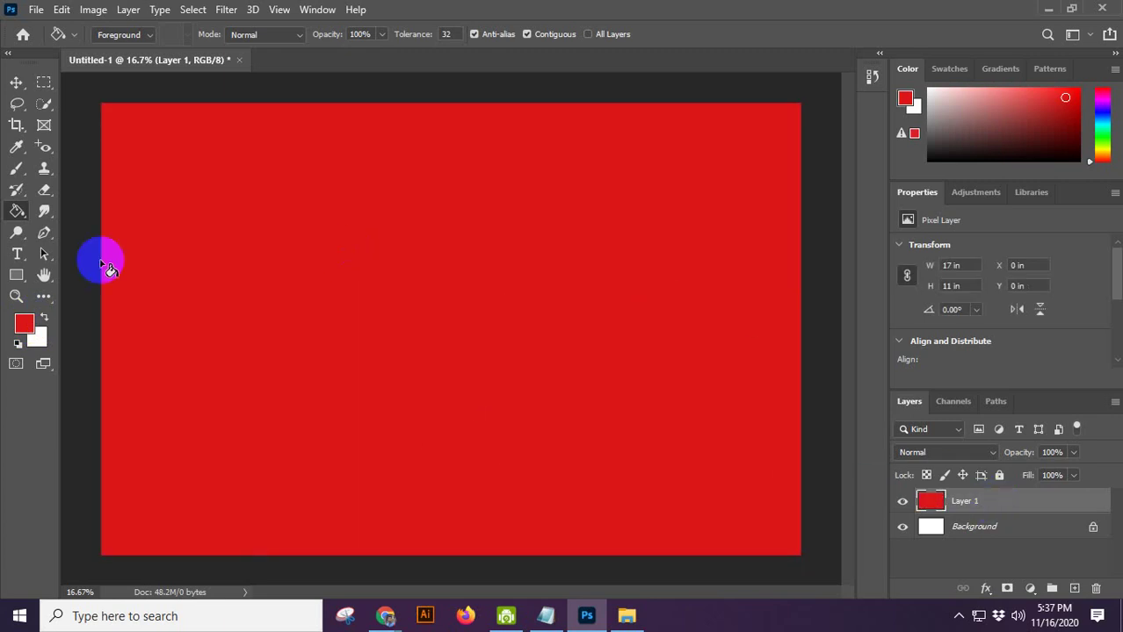
Step: Change the foreground color to purple and fill Layer 1 with it using the Paint Bucket tool
left_click(24, 324)
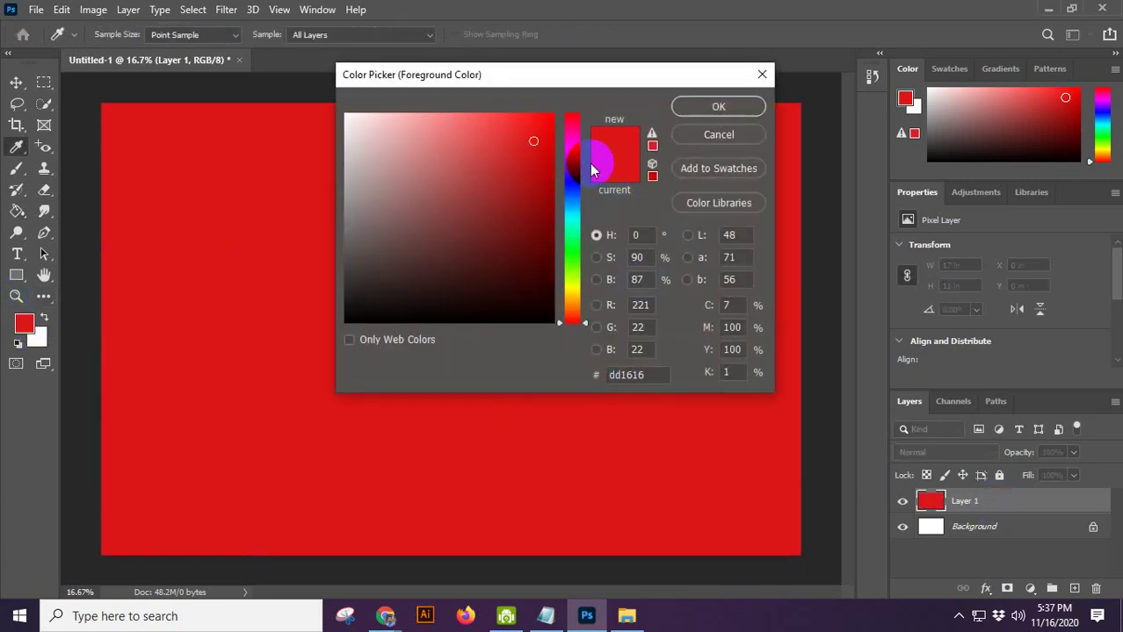
left_click_drag(572, 155, 571, 194)
left_click(719, 107)
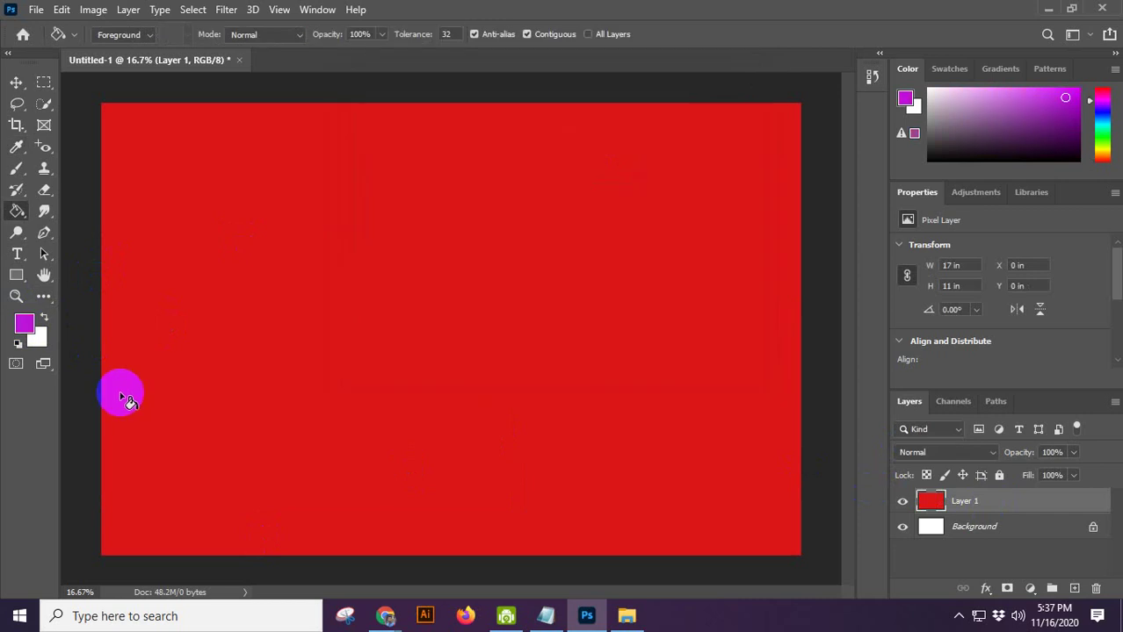
left_click(321, 290)
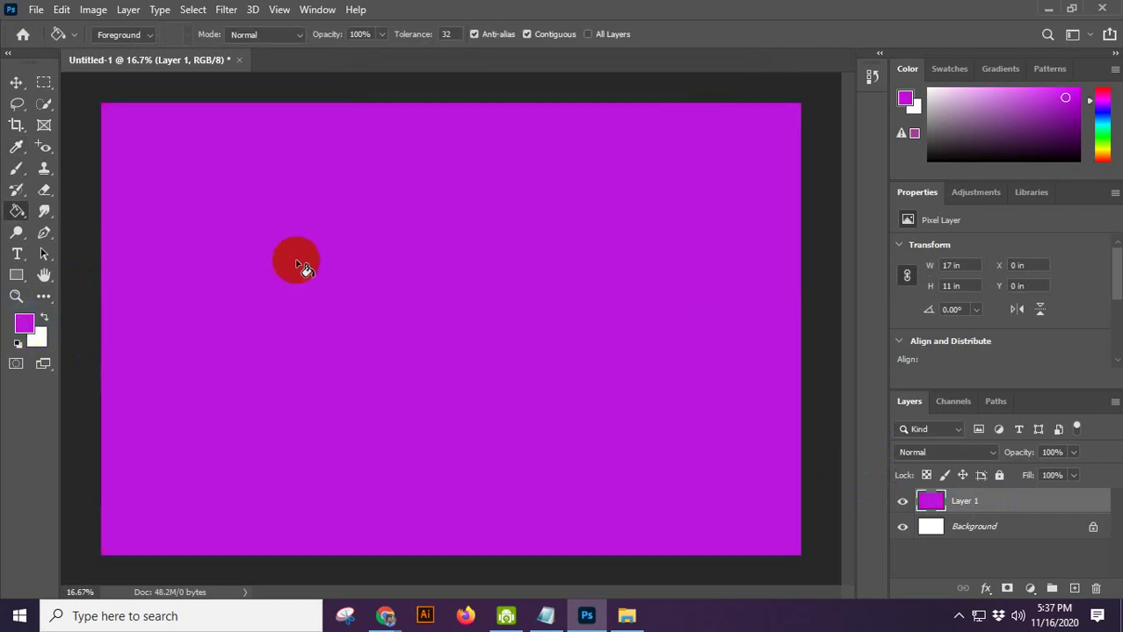
Step: Show where the Paint Bucket tool sits in its tool group, compared with the neighboring History Brush group
right_click(9, 209)
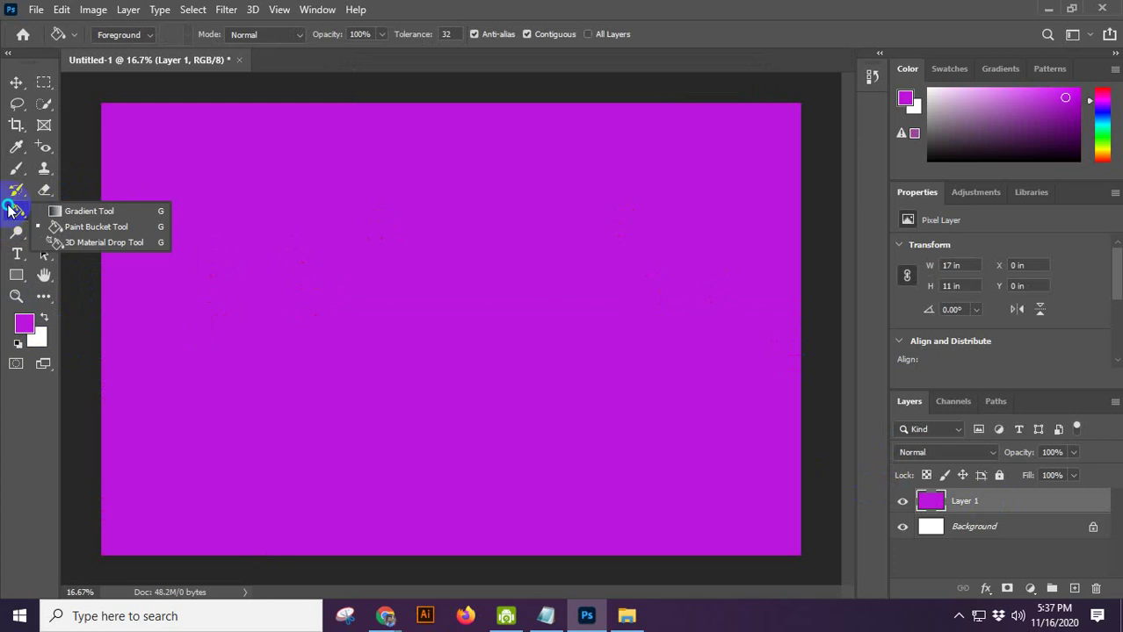
left_click(99, 227)
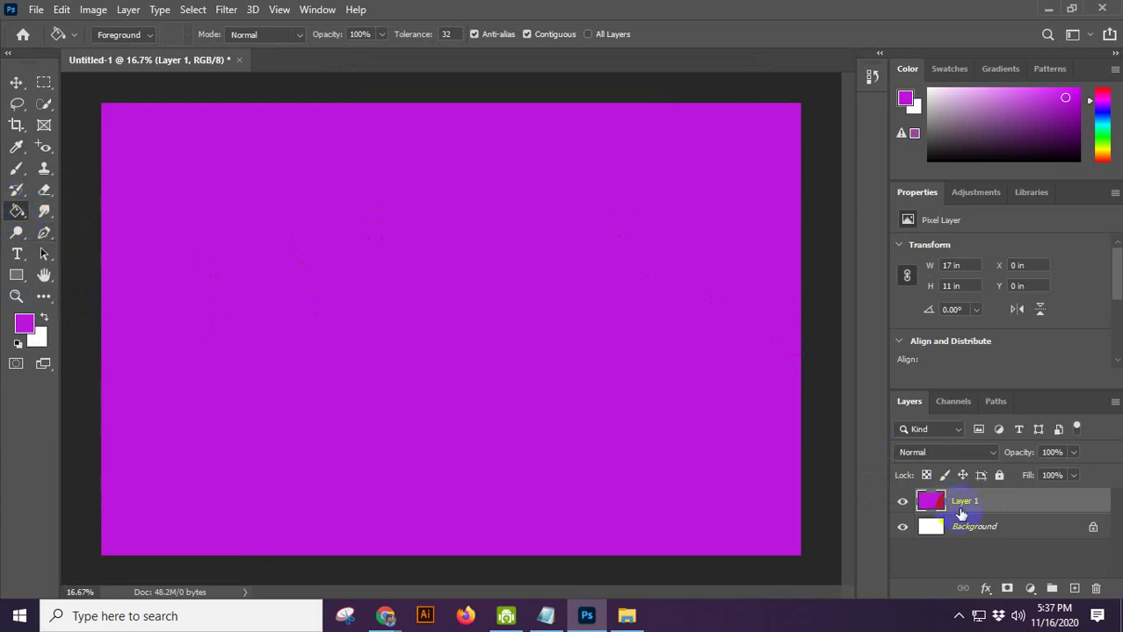
left_click(478, 383)
left_click(24, 324)
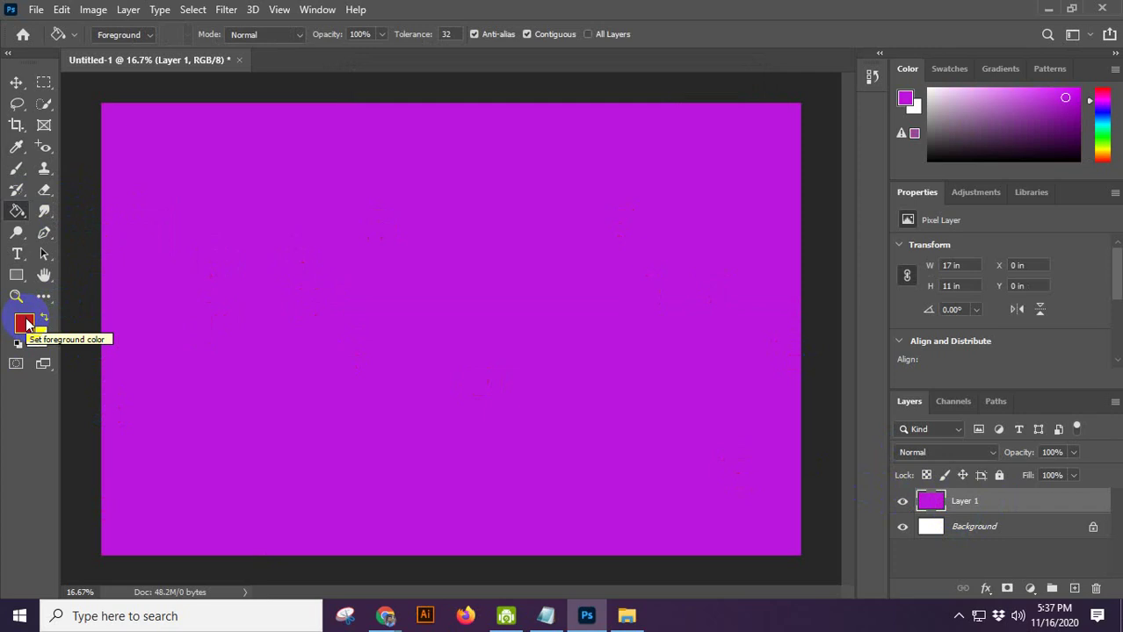
left_click(15, 190)
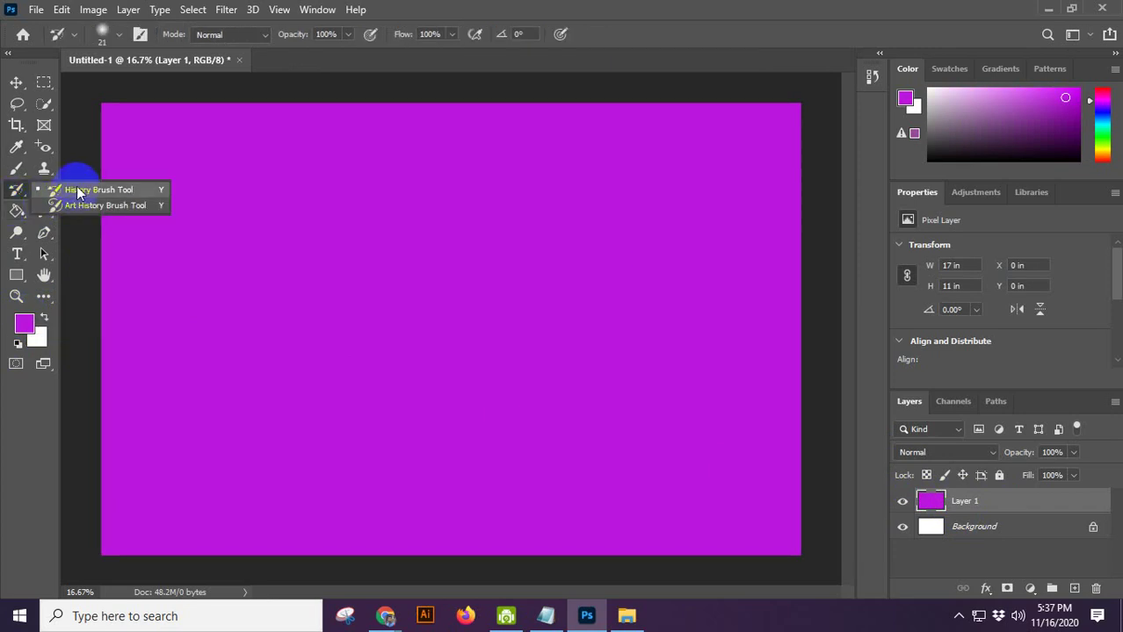
left_click(18, 212)
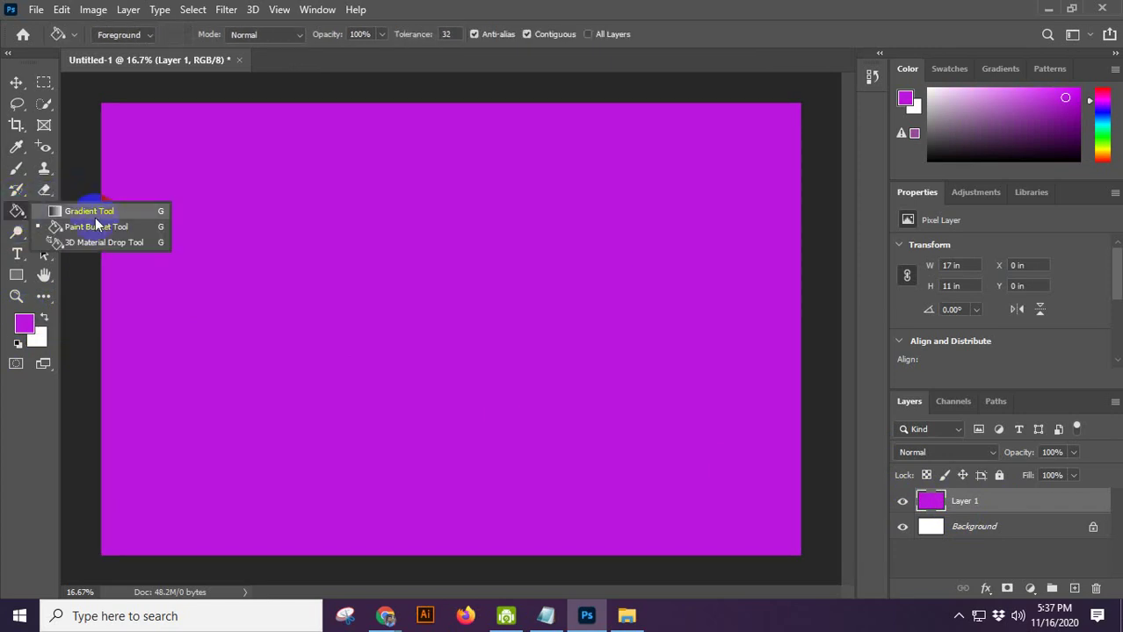
left_click(112, 231)
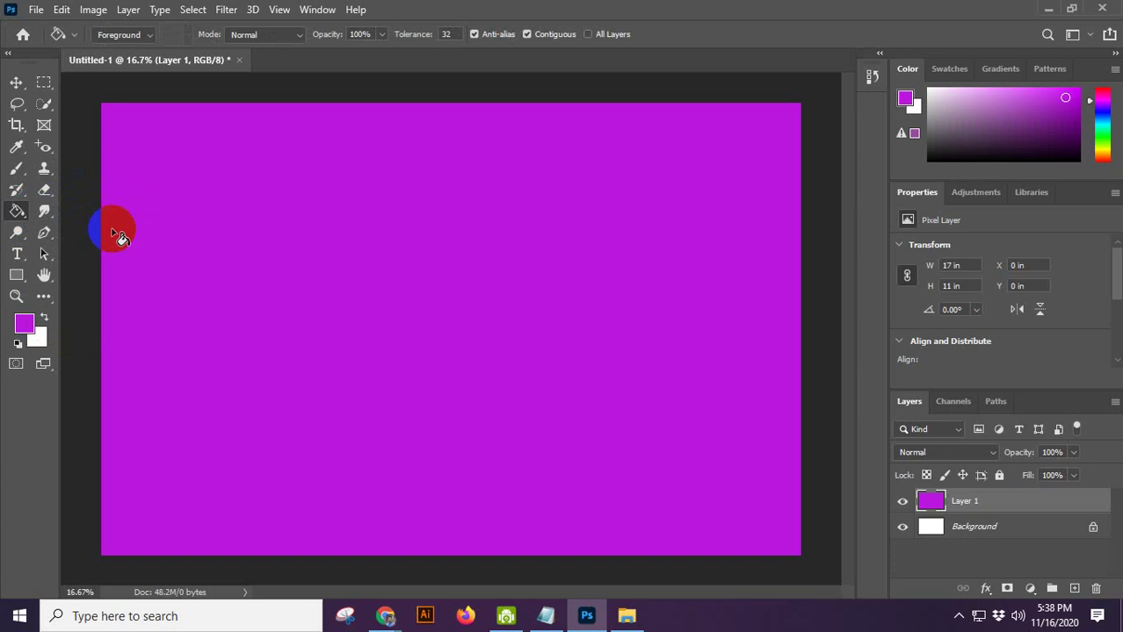
Step: Select the Gradient tool and remove the filled Layer 1 so only the Background remains
left_click(12, 218)
left_click(72, 211)
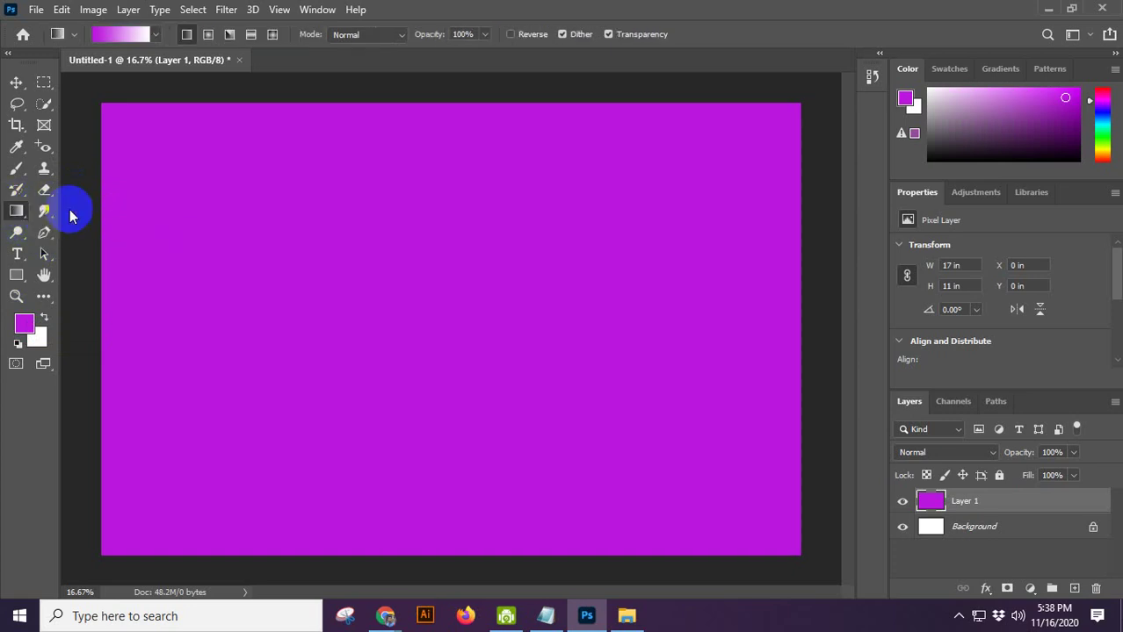
key("Delete")
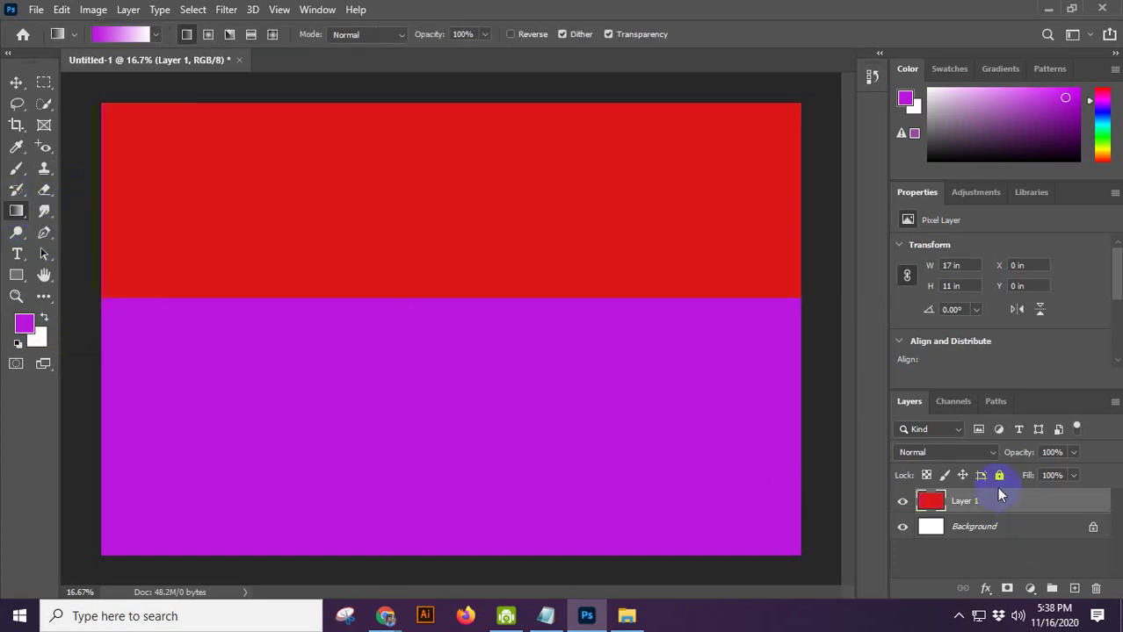
Step: Set the background color to dark red, keeping purple as the foreground color
left_click(40, 332)
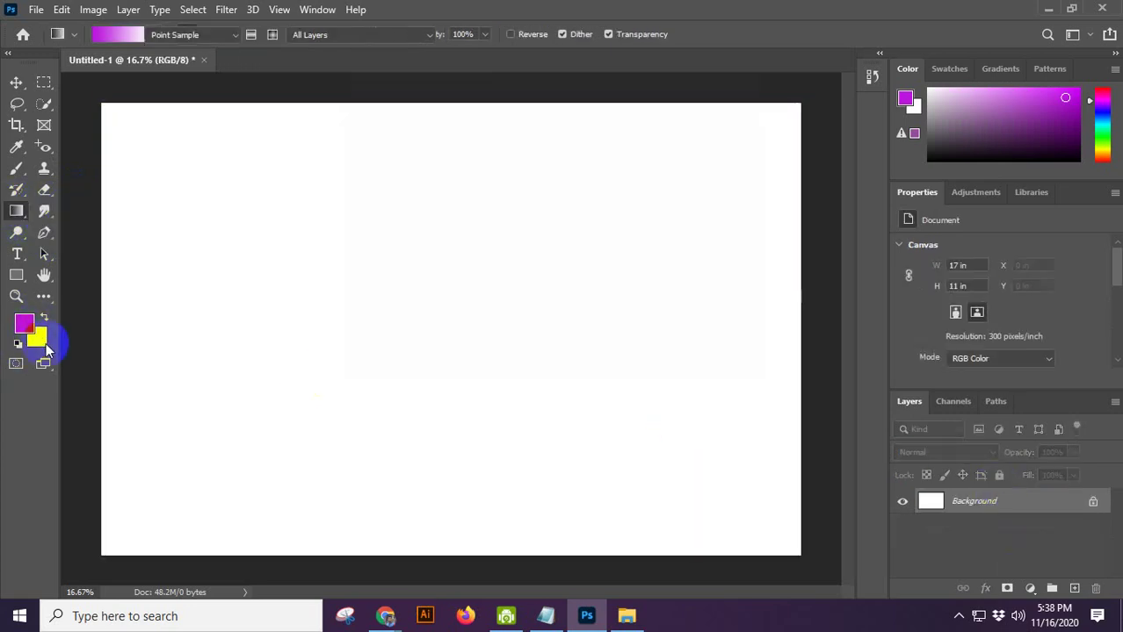
left_click(536, 206)
left_click(717, 107)
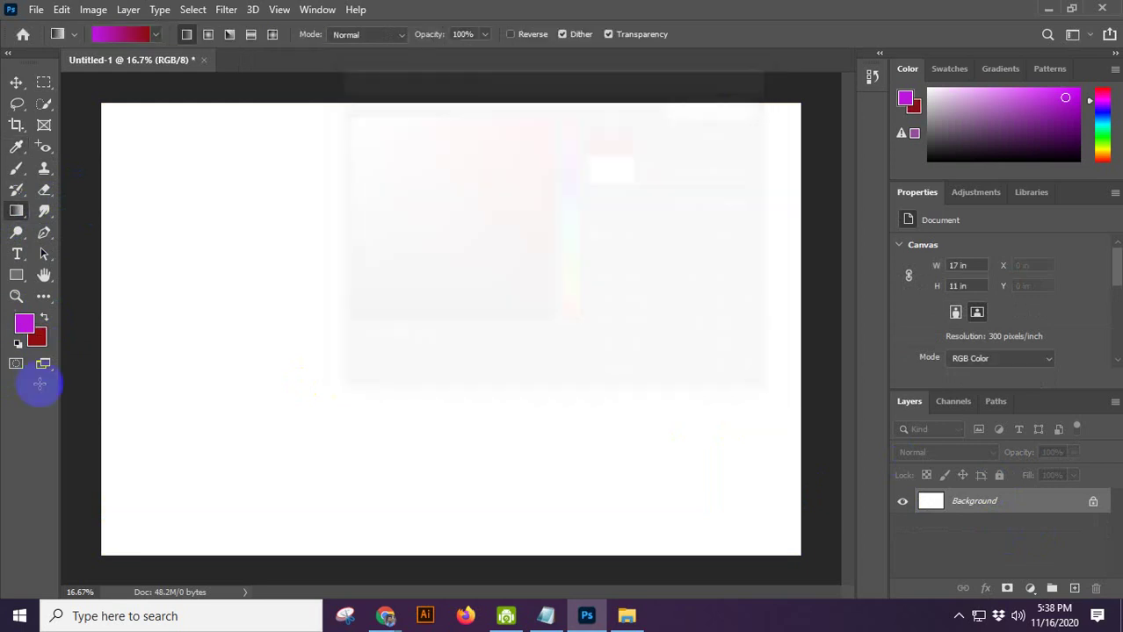
key("x")
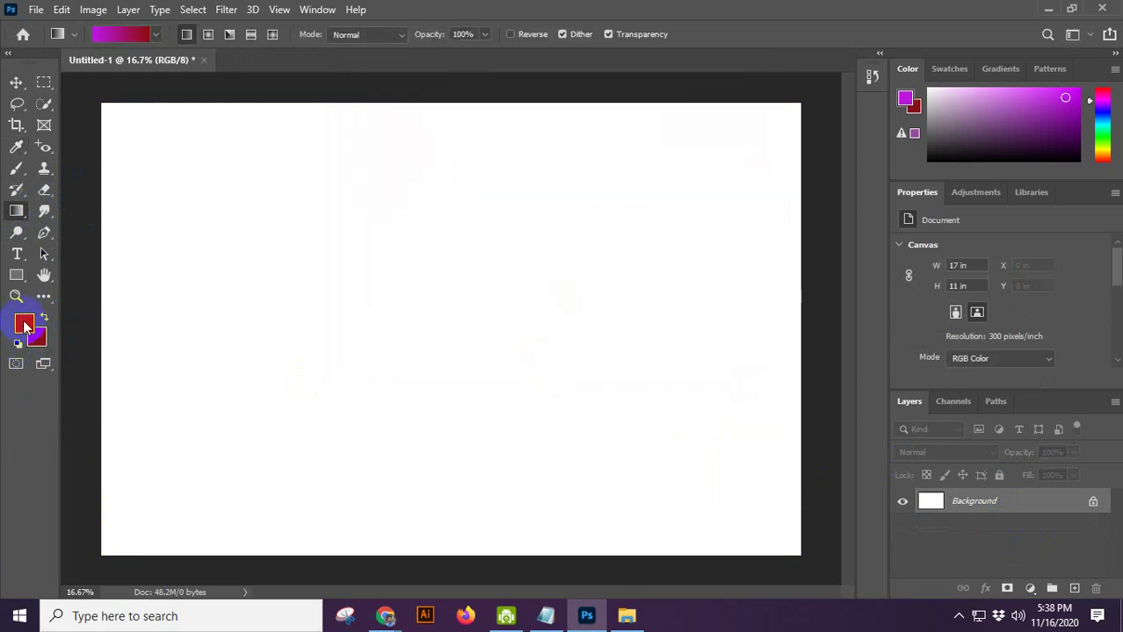
key("x")
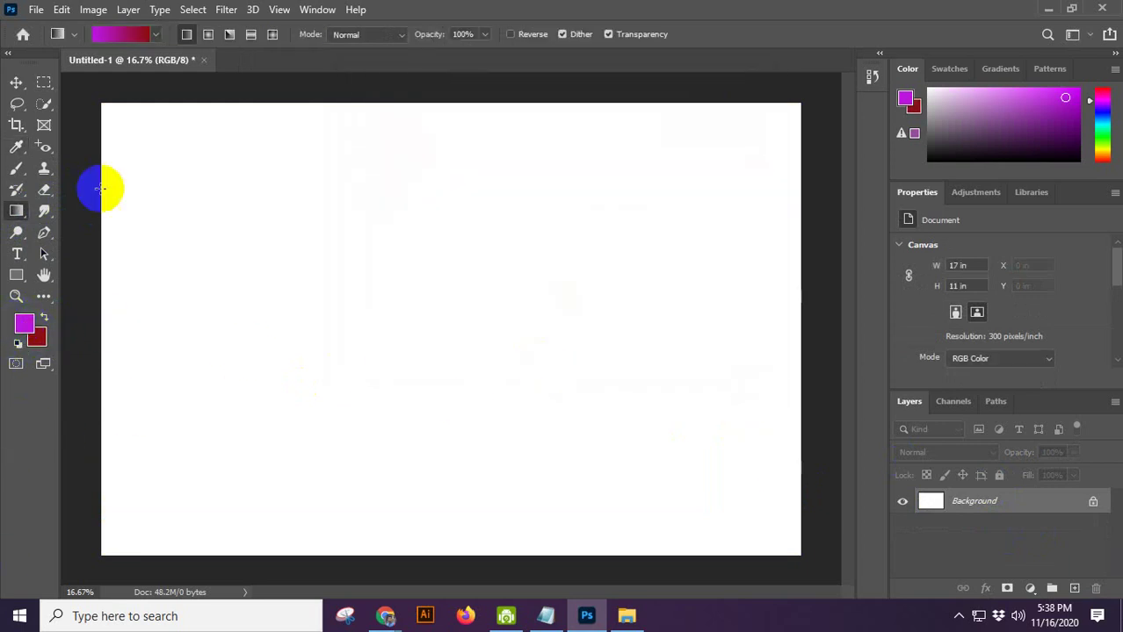
Step: Add a new layer above the Background and fill it with the purple foreground color
left_click(1077, 588)
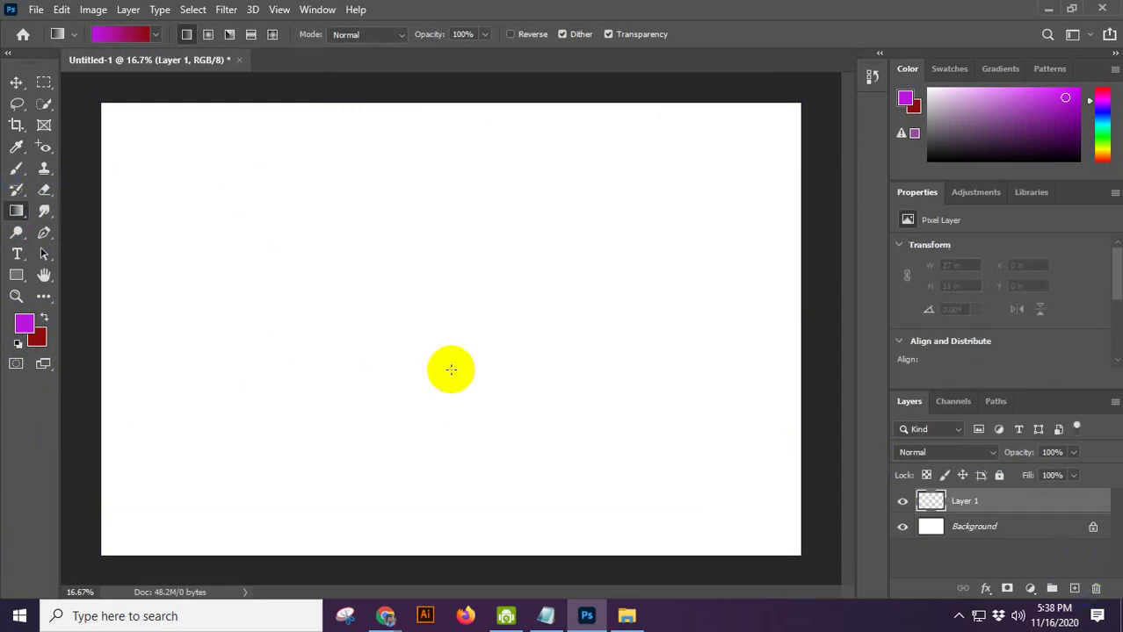
left_click(451, 369)
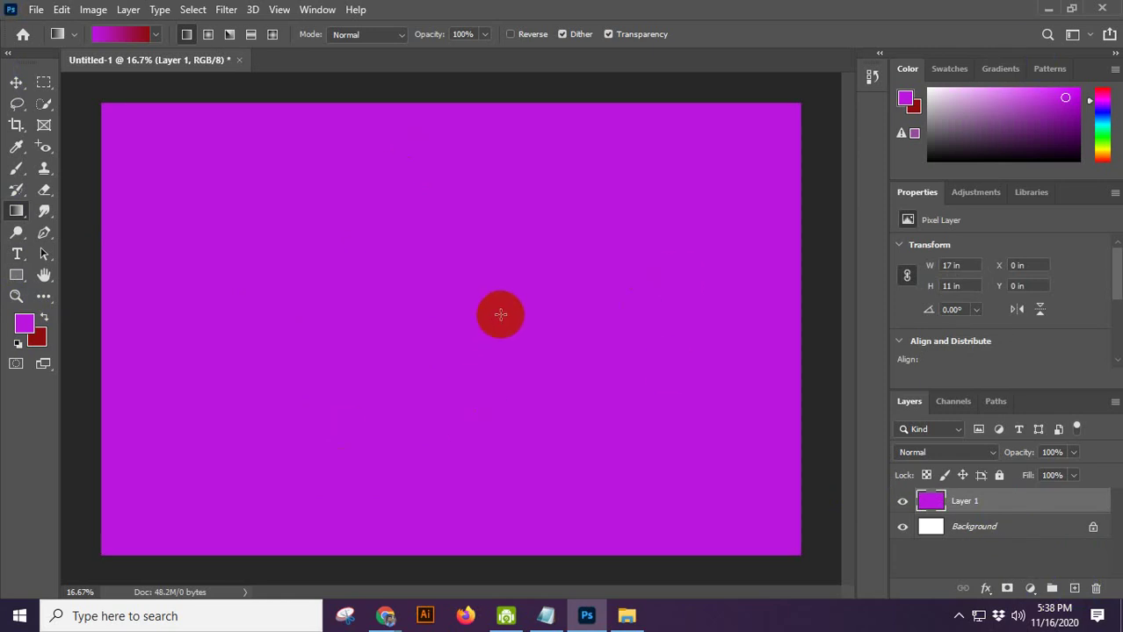
Step: Show the dark red background color in the Color Picker, keep it, and fill Layer 1 with it
left_click(41, 338)
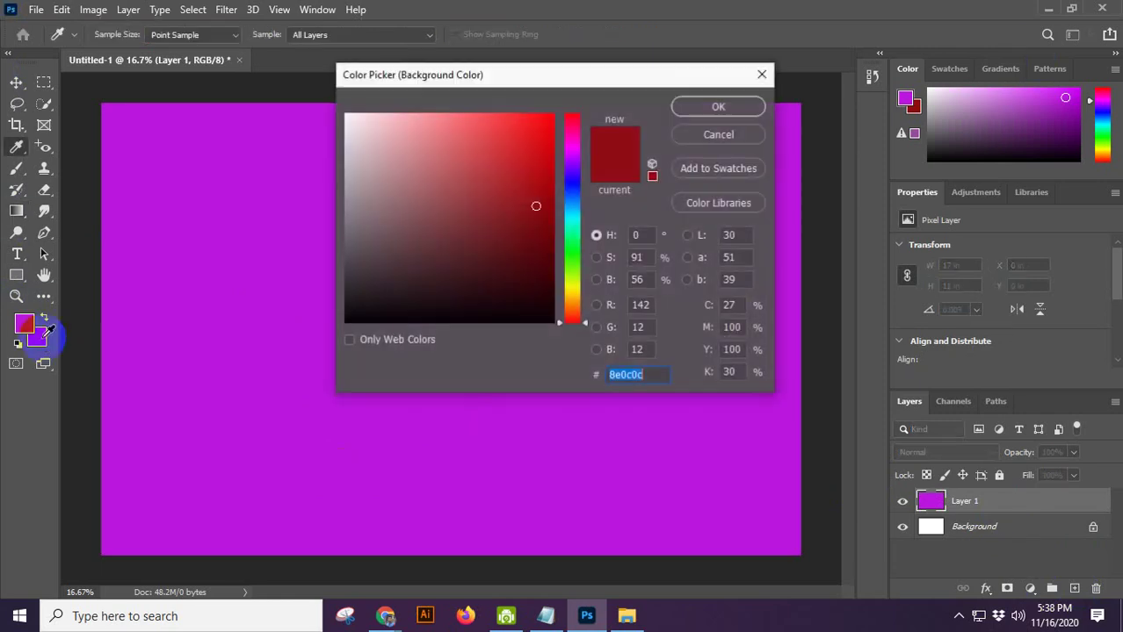
left_click(739, 110)
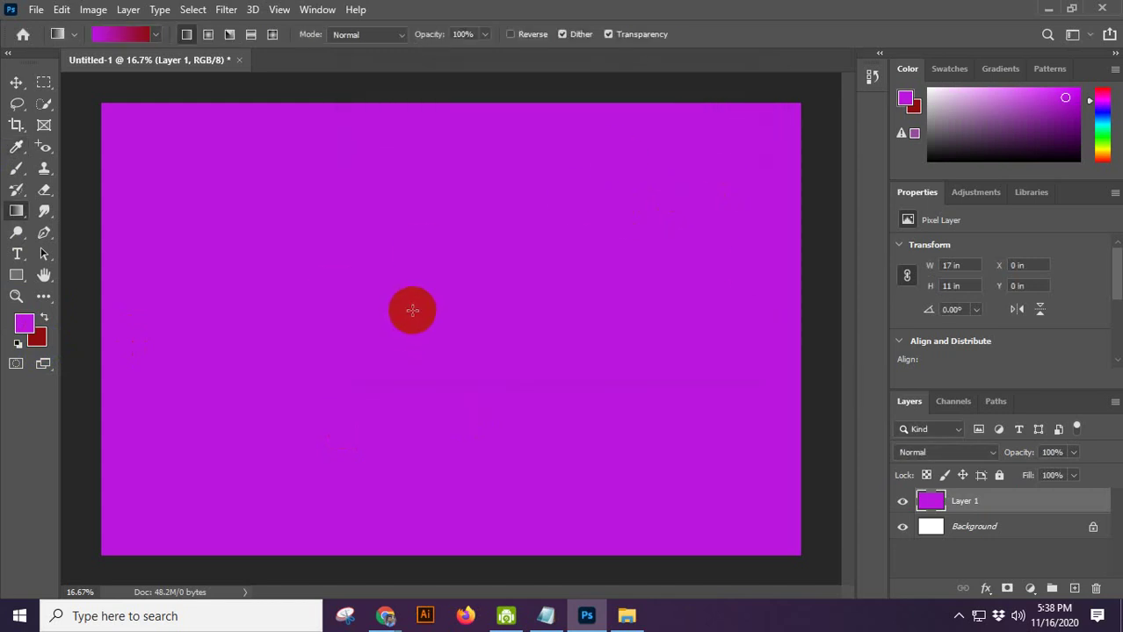
key("ctrl+BackSpace")
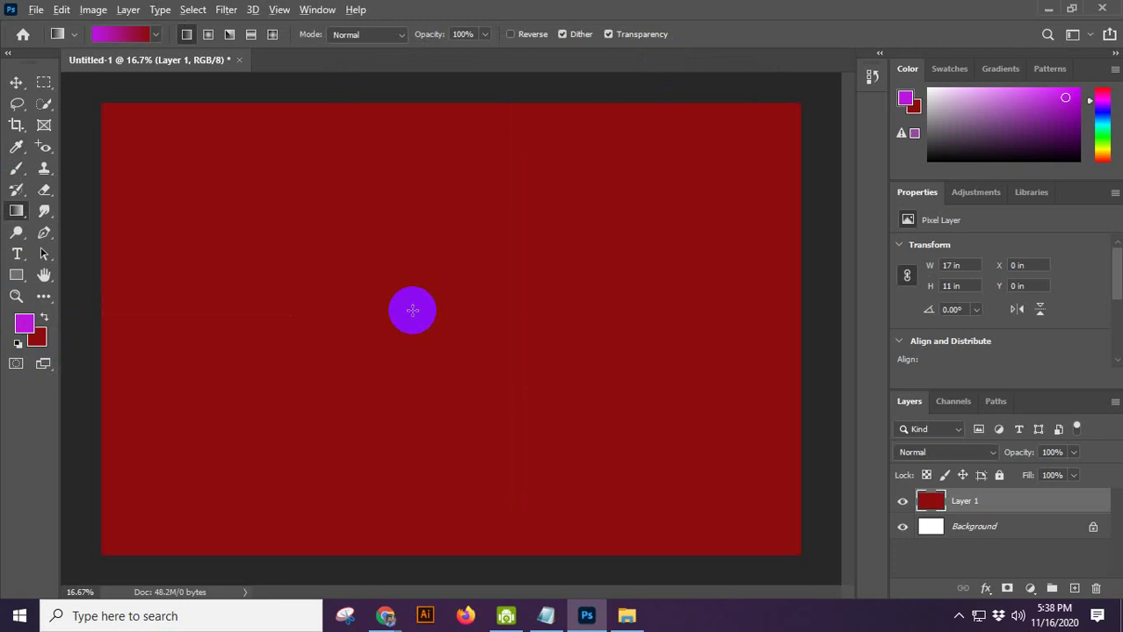
Step: Fill Layer 1 alternately with the purple foreground and dark red background colors, and undo the fills until the layer is empty
key("alt+BackSpace")
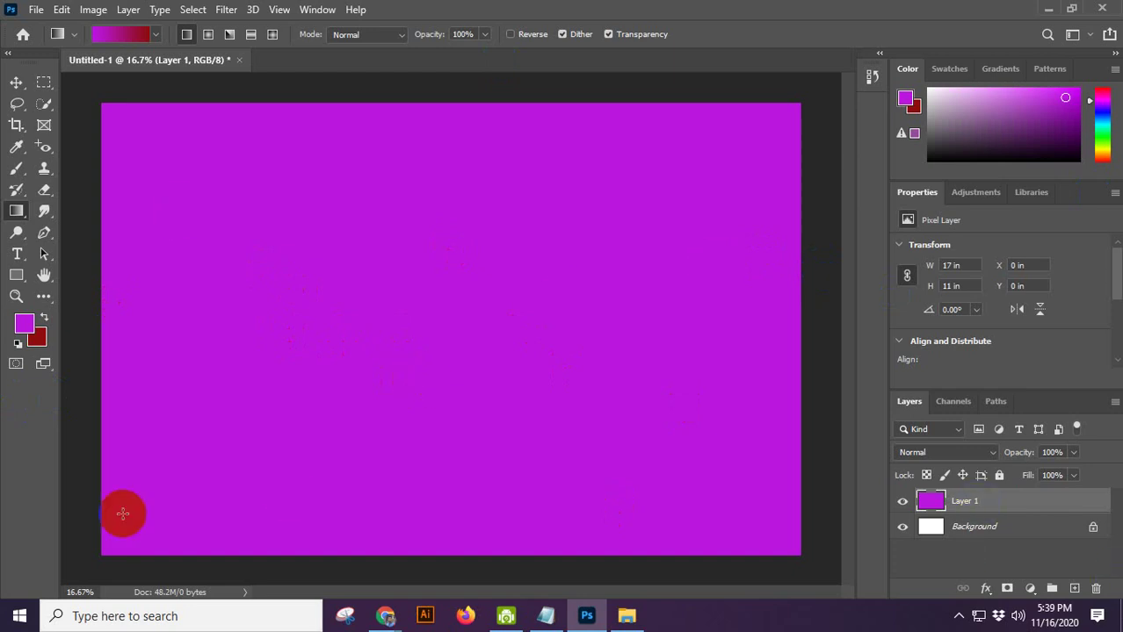
key("ctrl+BackSpace")
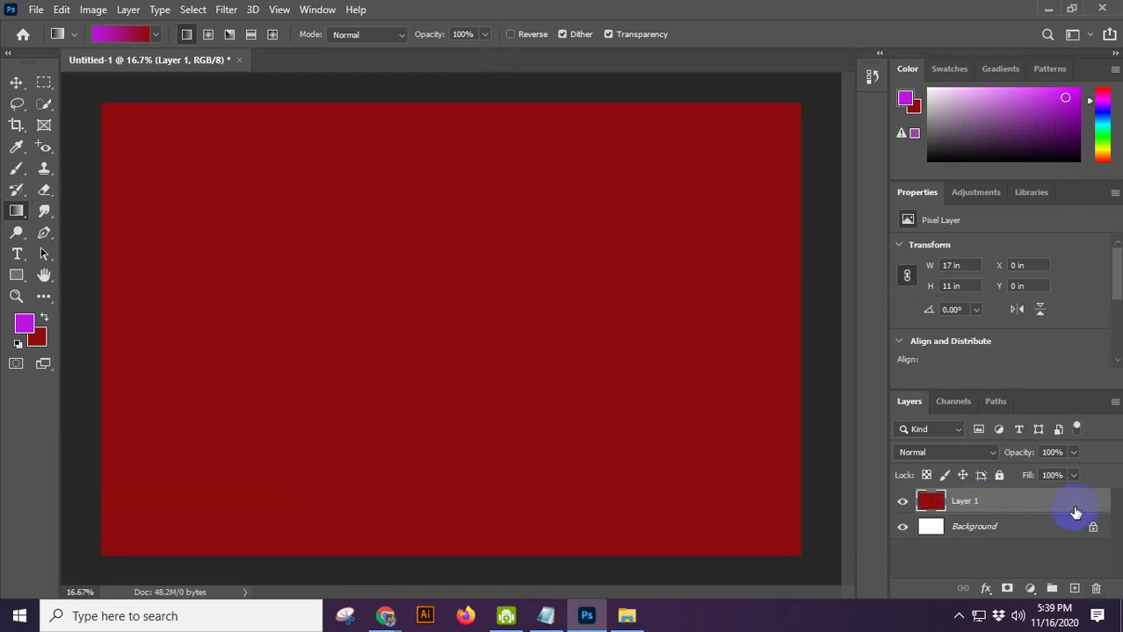
key("alt+BackSpace")
key("ctrl+z")
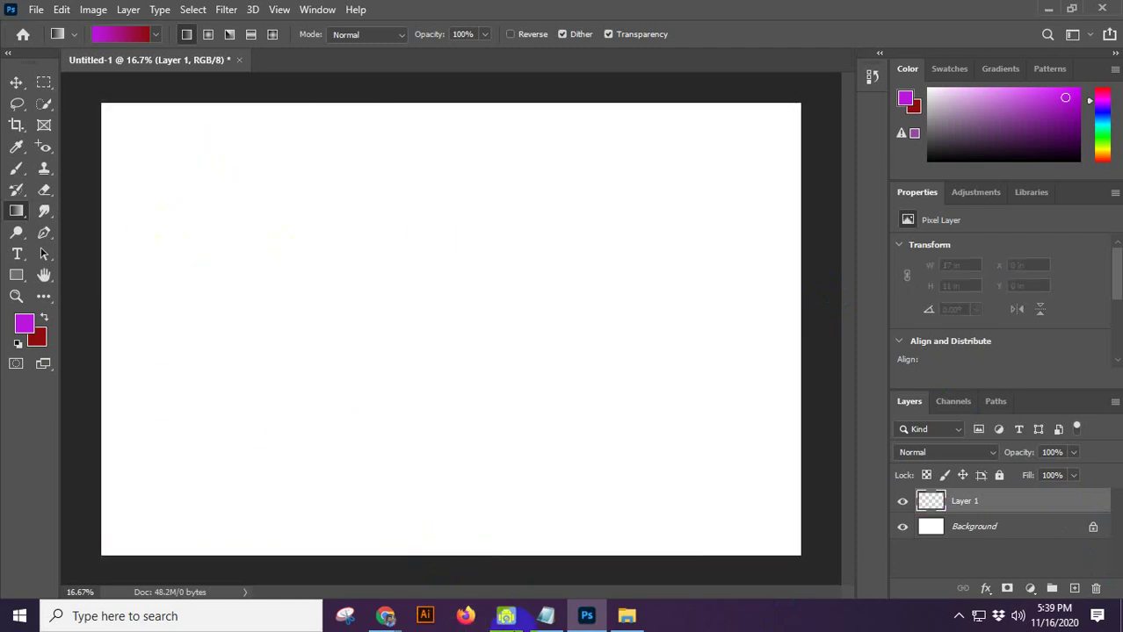
Step: Switch to the Google Meet call in Chrome to check on the participants, and return to Photoshop
mouse_move(383, 620)
left_click(295, 555)
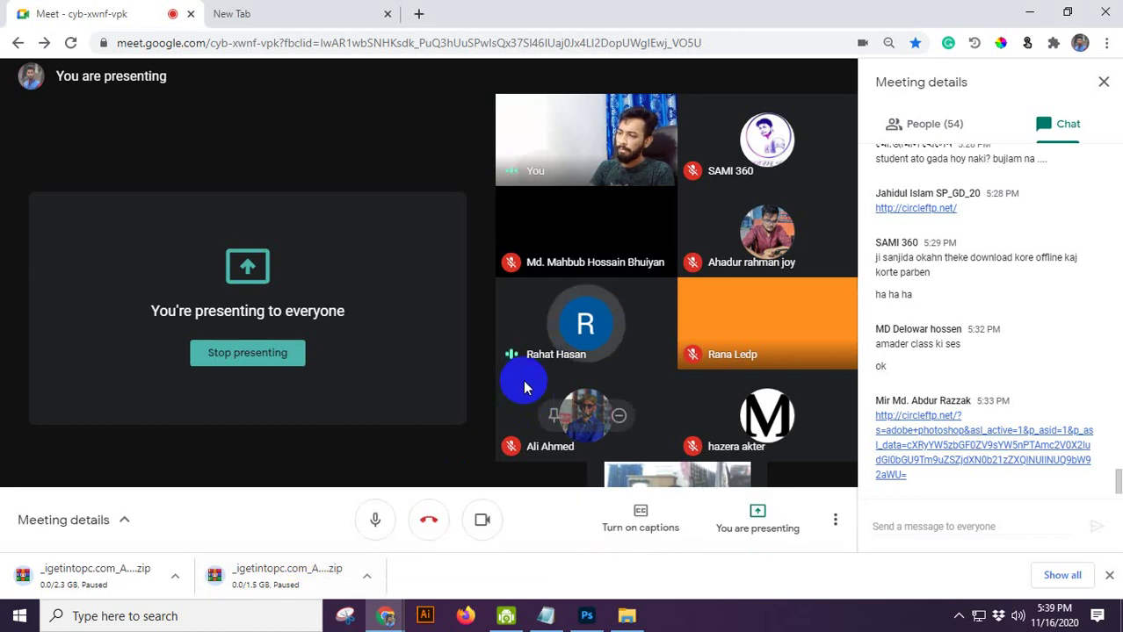
left_click(576, 627)
left_click_drag(922, 578, 1094, 529)
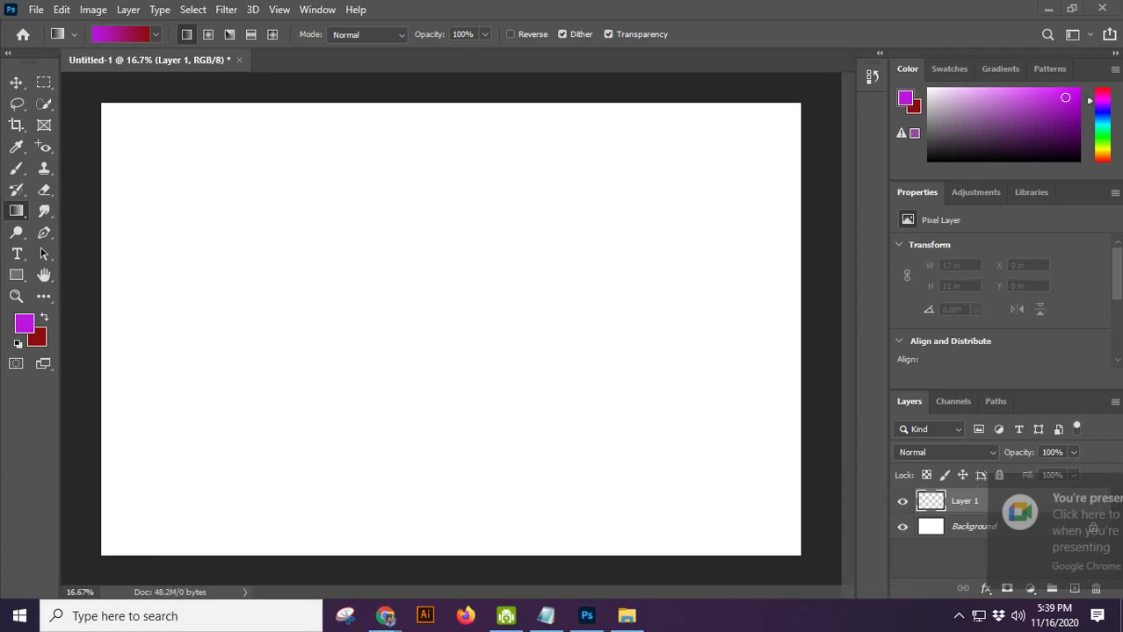
Step: Delete the empty Layer 1 and add a fresh layer above the Background
left_click(1049, 508)
key("Delete")
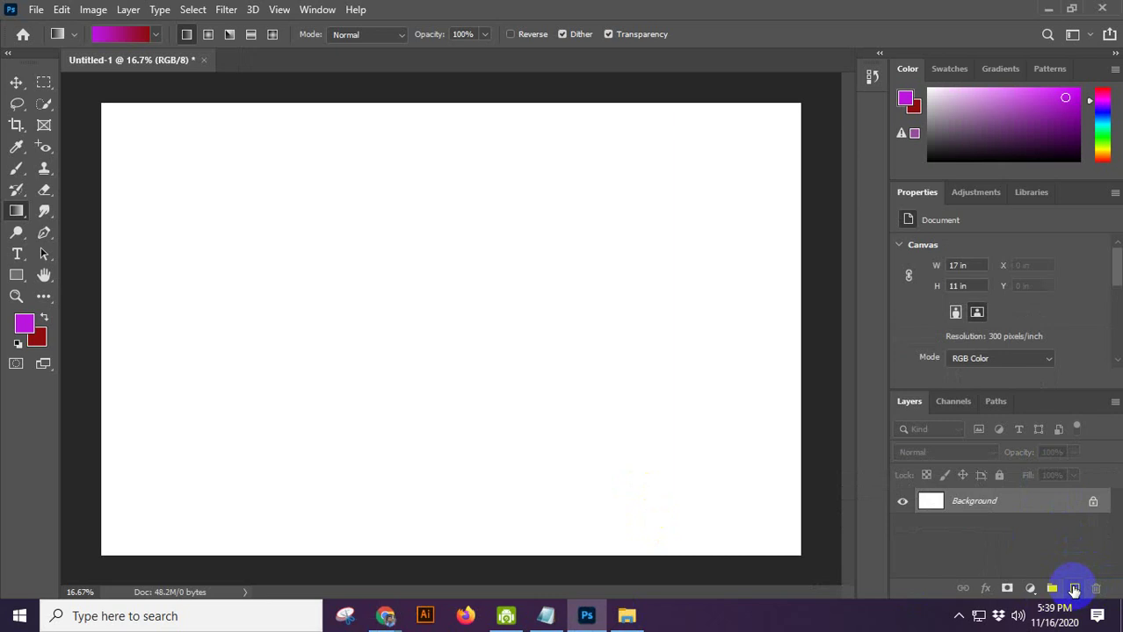
left_click(1073, 589)
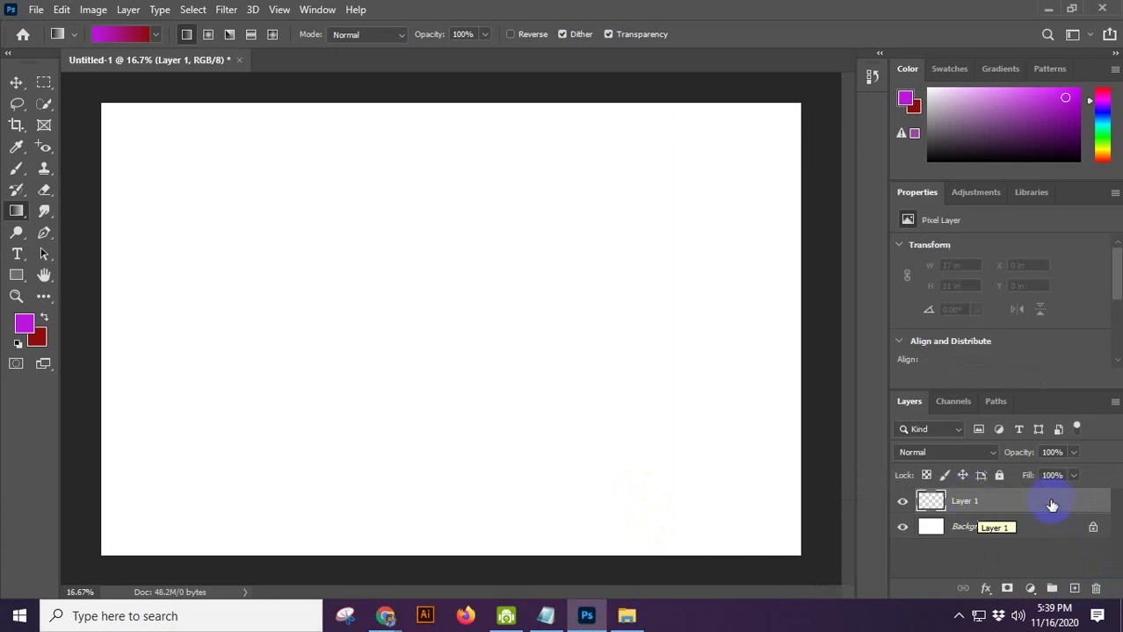
Step: Fill Layer 1 with purple using the Paint Bucket tool and undo that fill
right_click(15, 212)
left_click(76, 230)
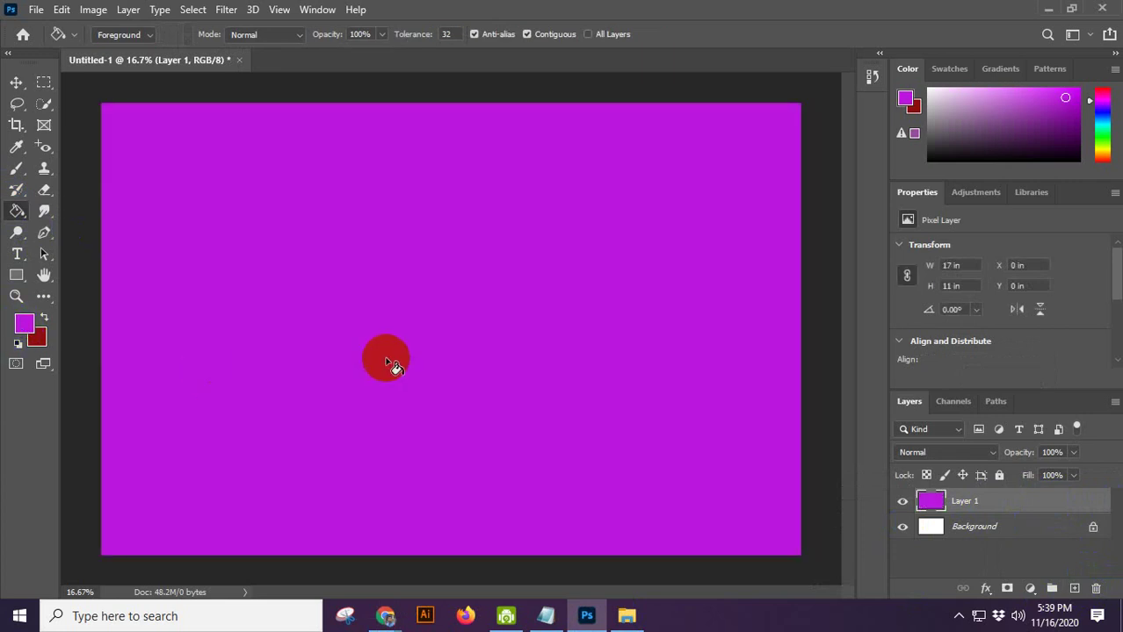
key("ctrl+z")
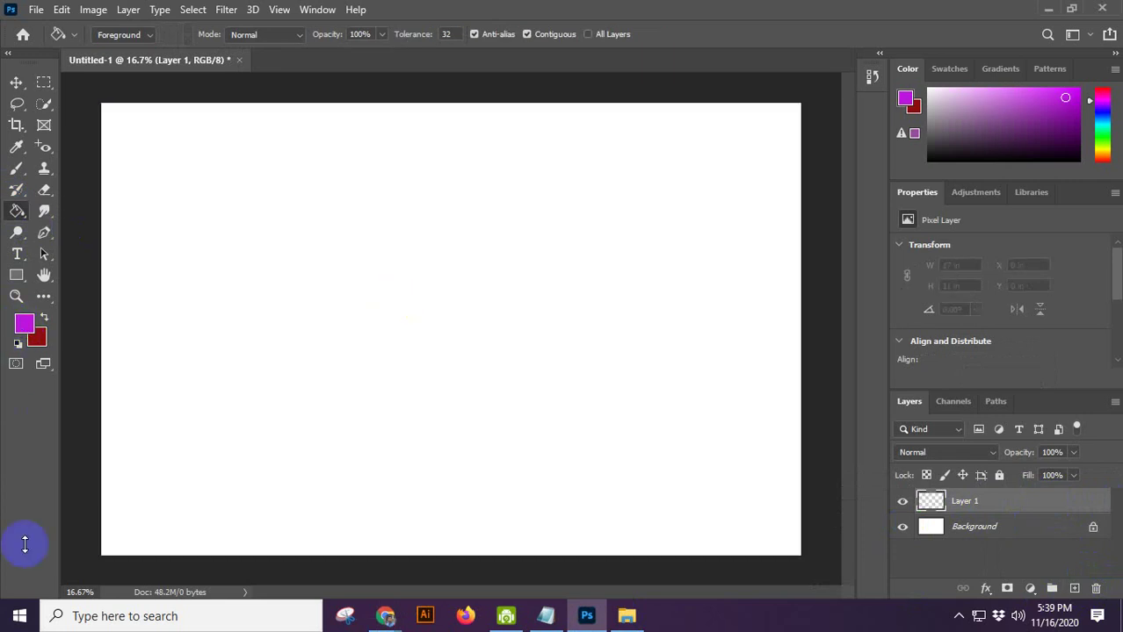
Step: Select the Gradient tool and fill Layer 1 alternately with the foreground and background colors, ending with dark red
right_click(19, 213)
left_click(82, 213)
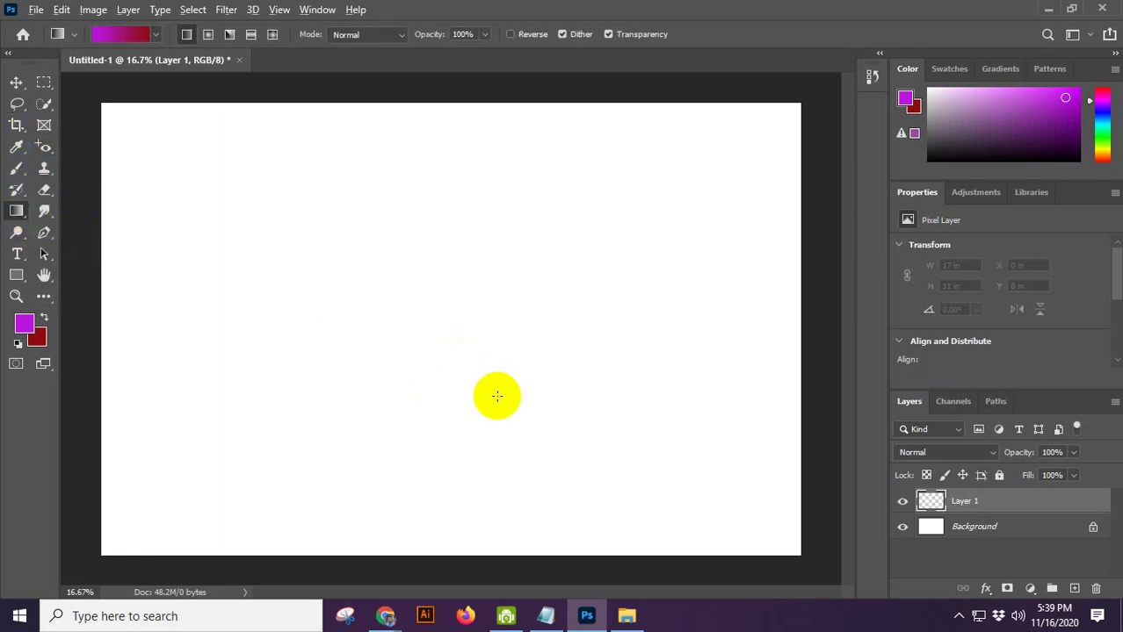
left_click(497, 396)
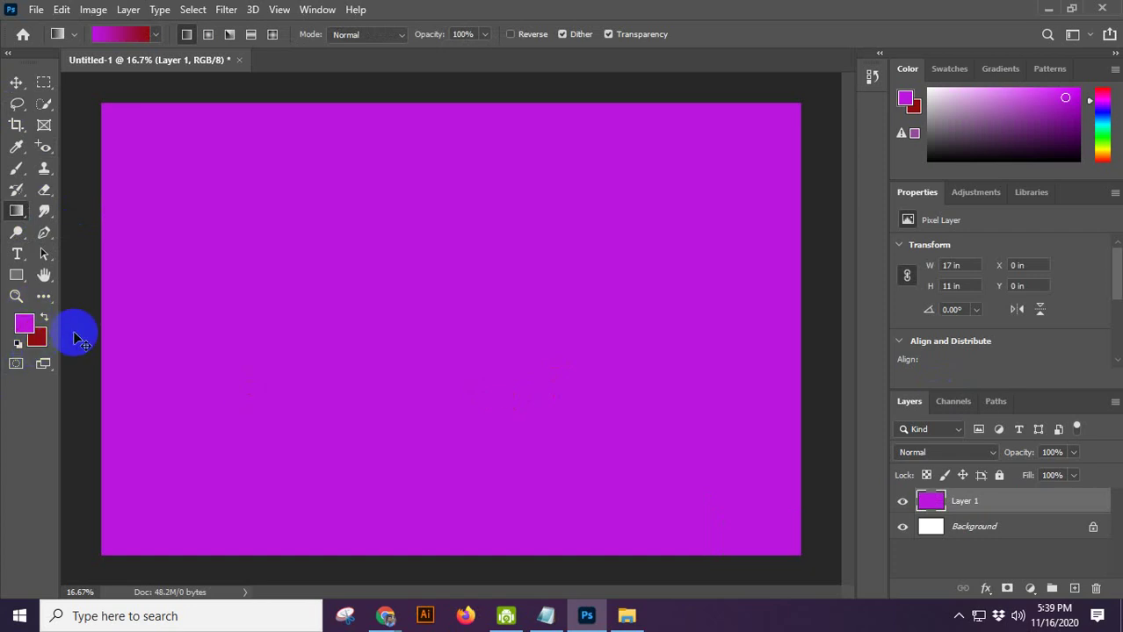
key("ctrl+BackSpace")
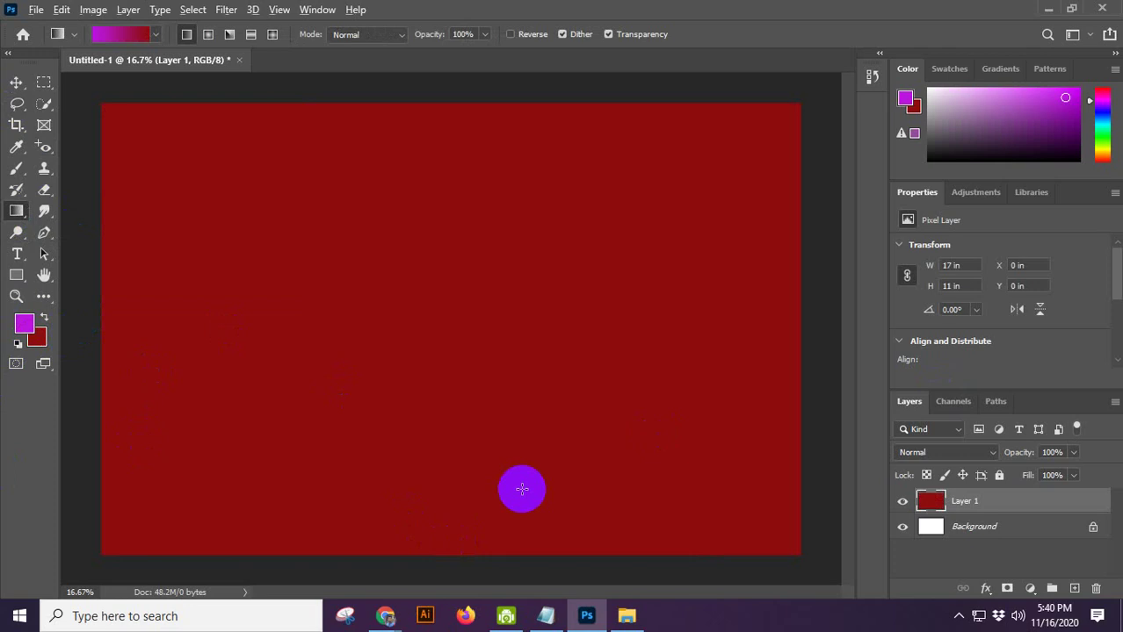
key("alt+BackSpace")
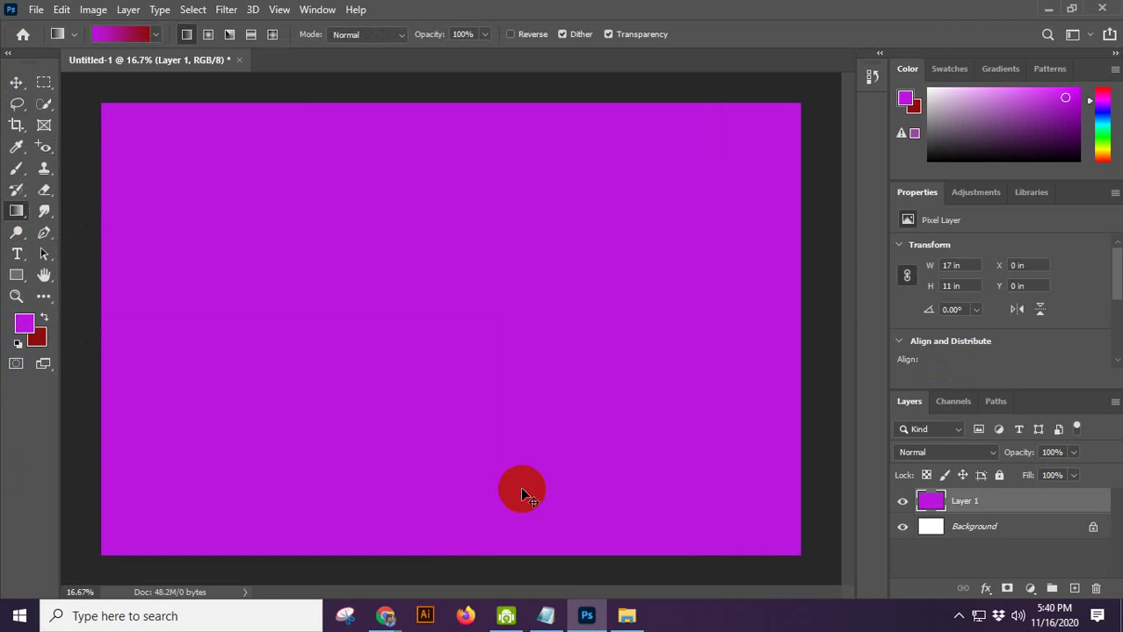
key("ctrl+BackSpace")
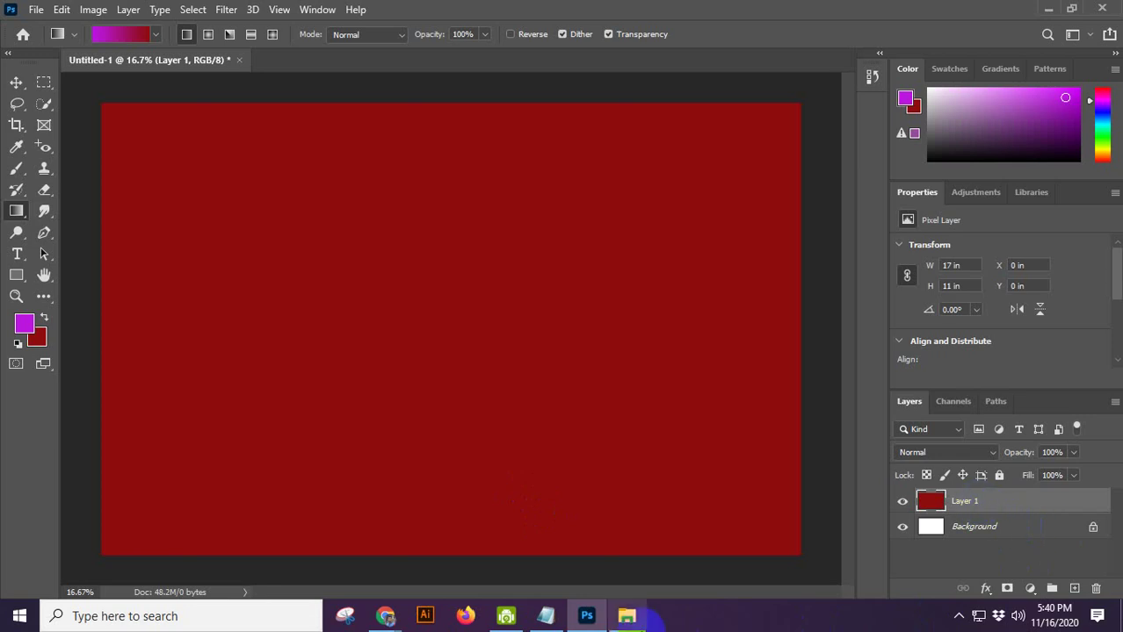
Step: Select the Move tool and delete the dark red Layer 1, leaving only the Background
left_click(15, 85)
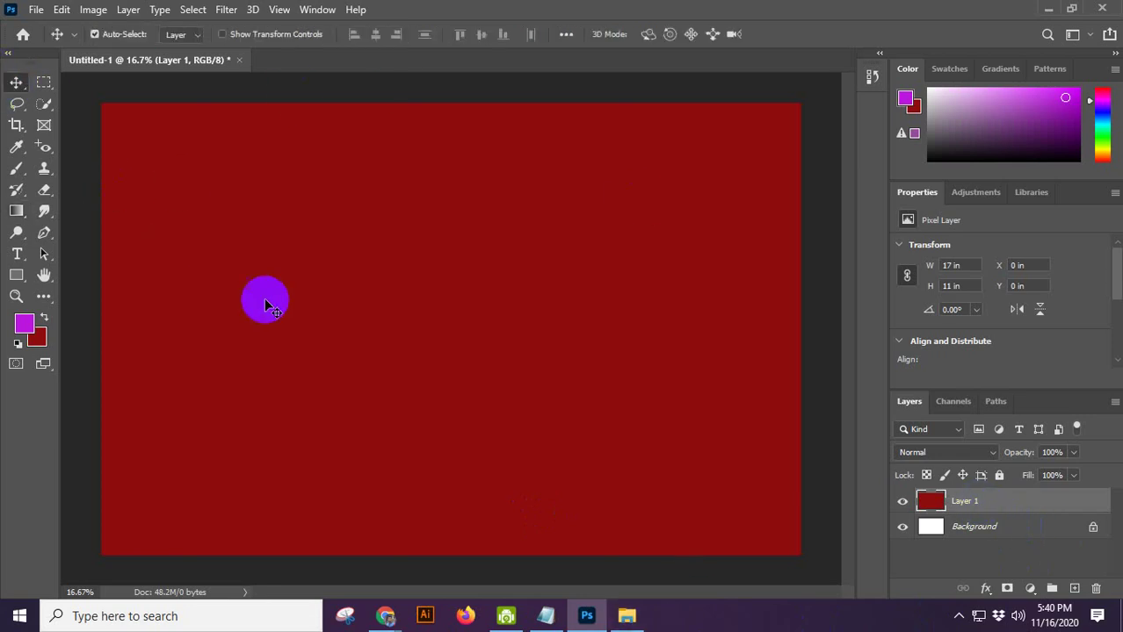
mouse_move(279, 302)
left_mouse_down()
mouse_move(364, 265)
mouse_move(338, 329)
mouse_move(393, 294)
mouse_move(365, 330)
mouse_move(284, 279)
mouse_move(291, 301)
left_mouse_up()
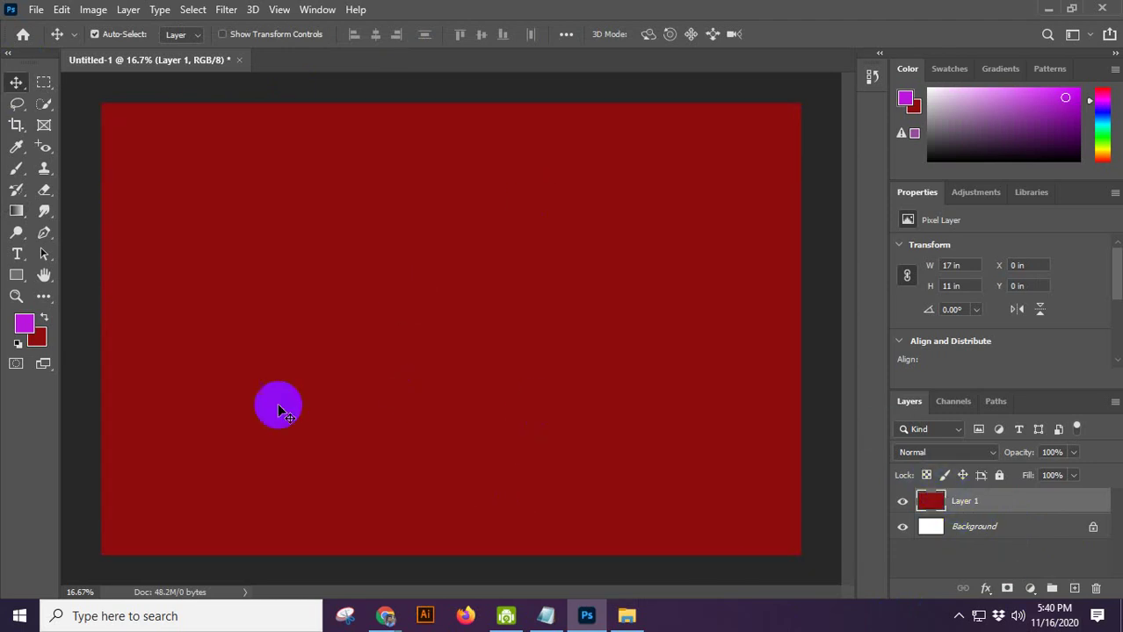
left_click_drag(298, 401, 266, 396)
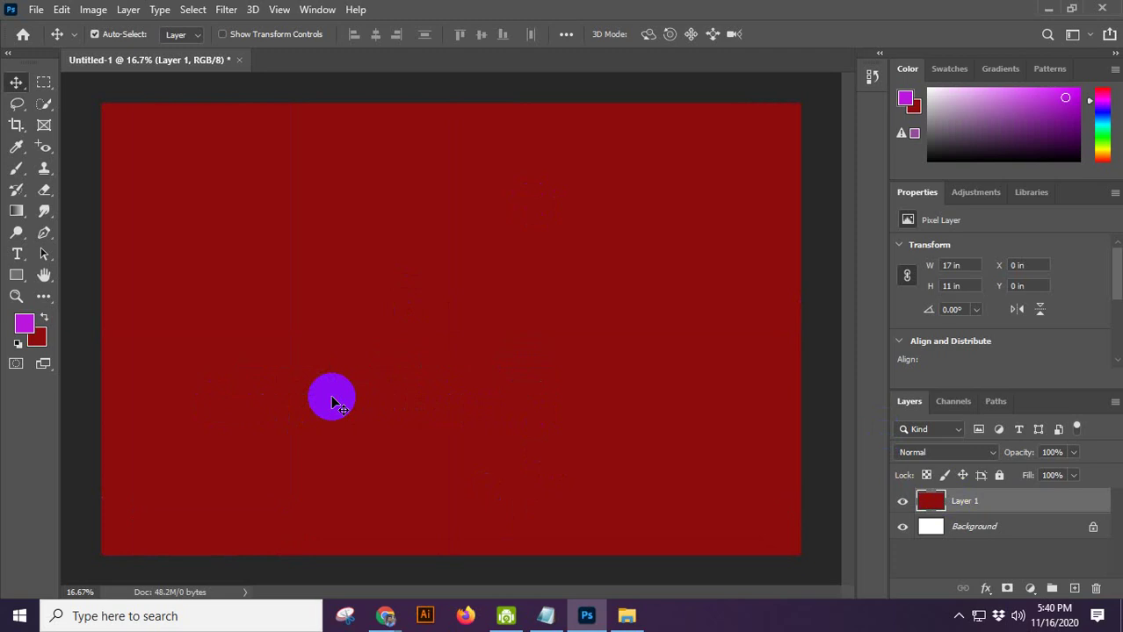
key("Delete")
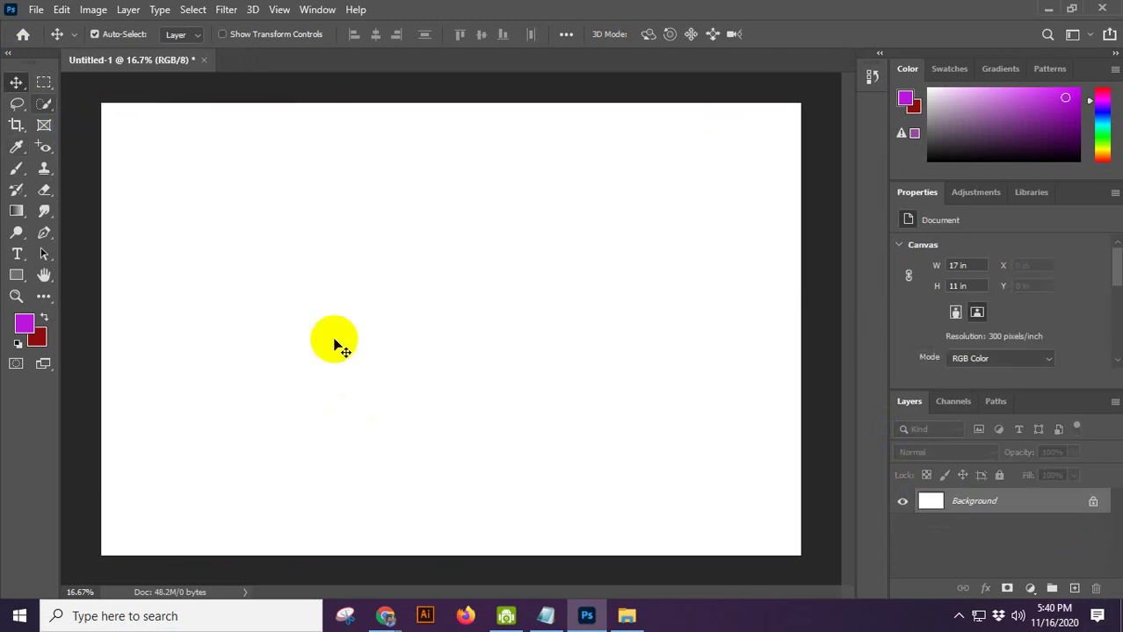
Step: Add a new empty layer above the Background
scroll(454, 216, "down", 1)
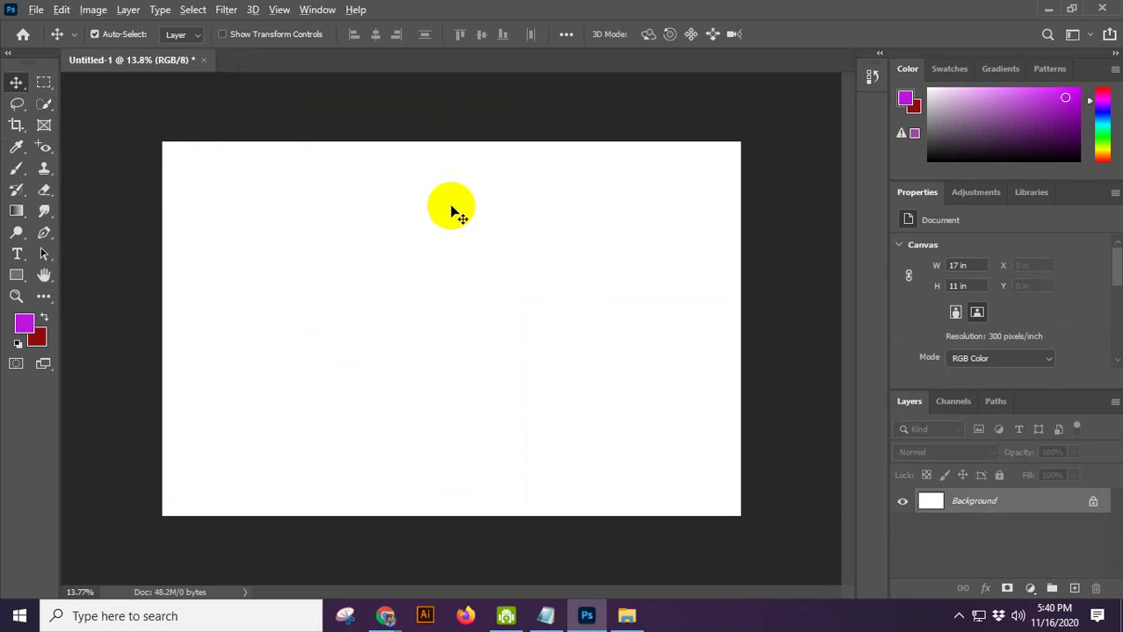
scroll(451, 211, "up", 2)
scroll(457, 218, "down", 1)
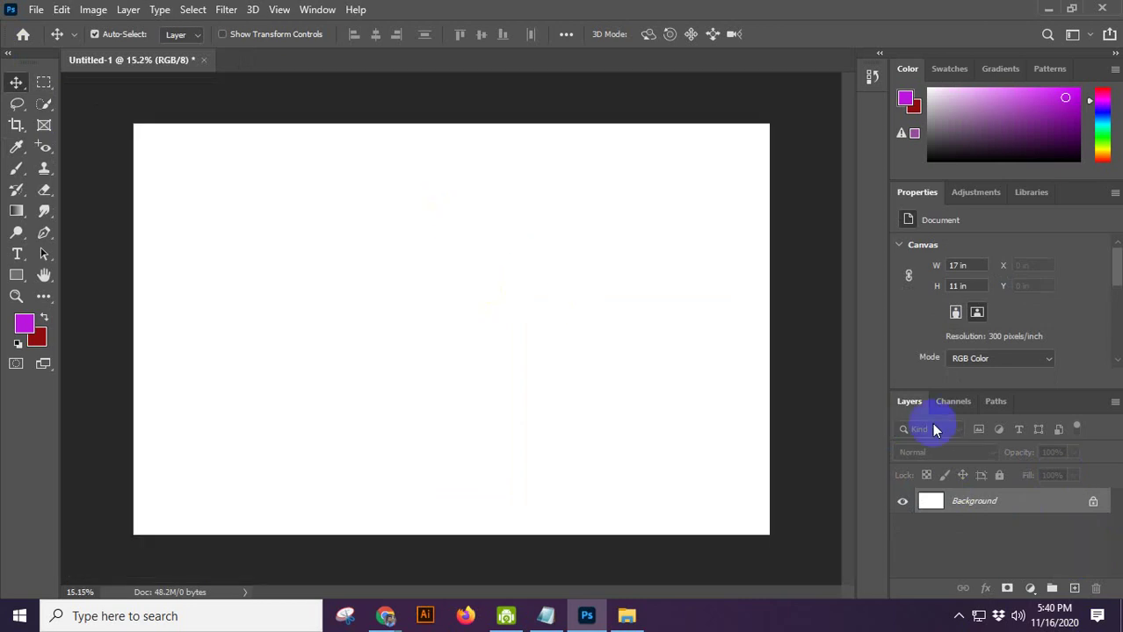
left_click(1073, 588)
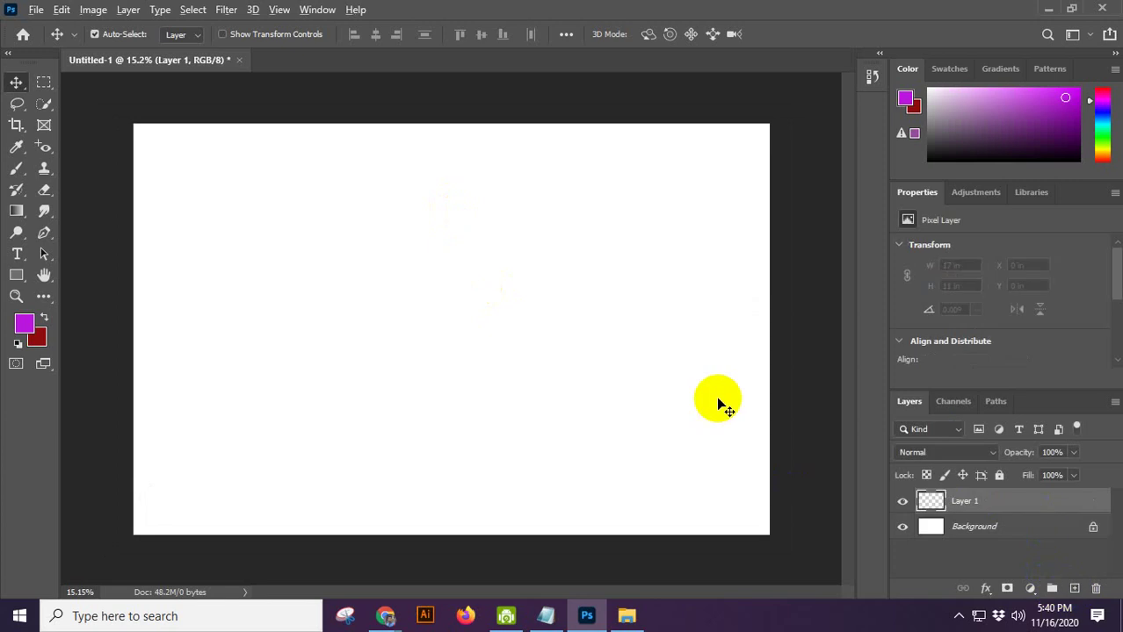
Step: Fill the new layer with the purple foreground color and undo the fill
key("alt+BackSpace")
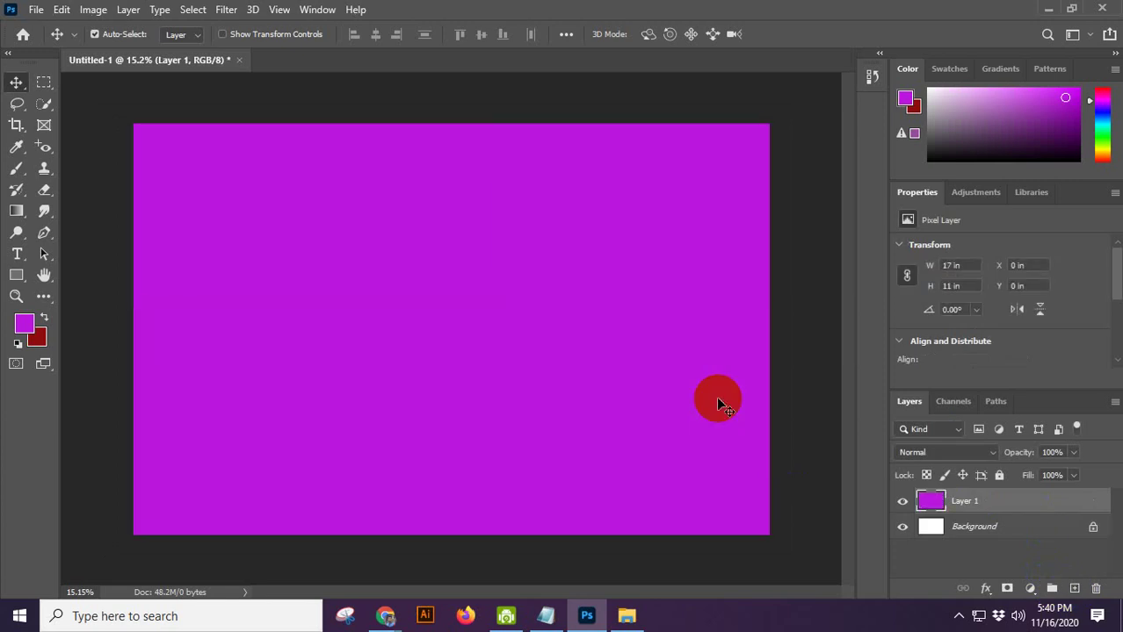
left_click(712, 170)
key("ctrl+z")
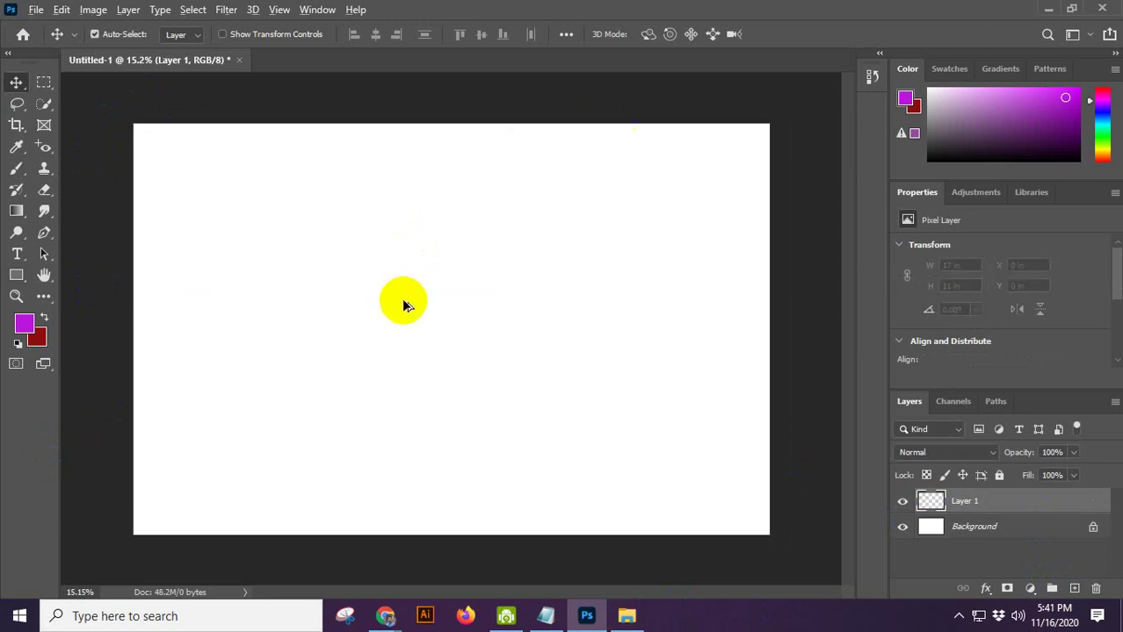
Step: Draw a rectangular marquee selection about 8.33 in wide and 10.91 in high in the middle of the canvas
scroll(264, 350, "up", 2)
scroll(264, 350, "down", 3)
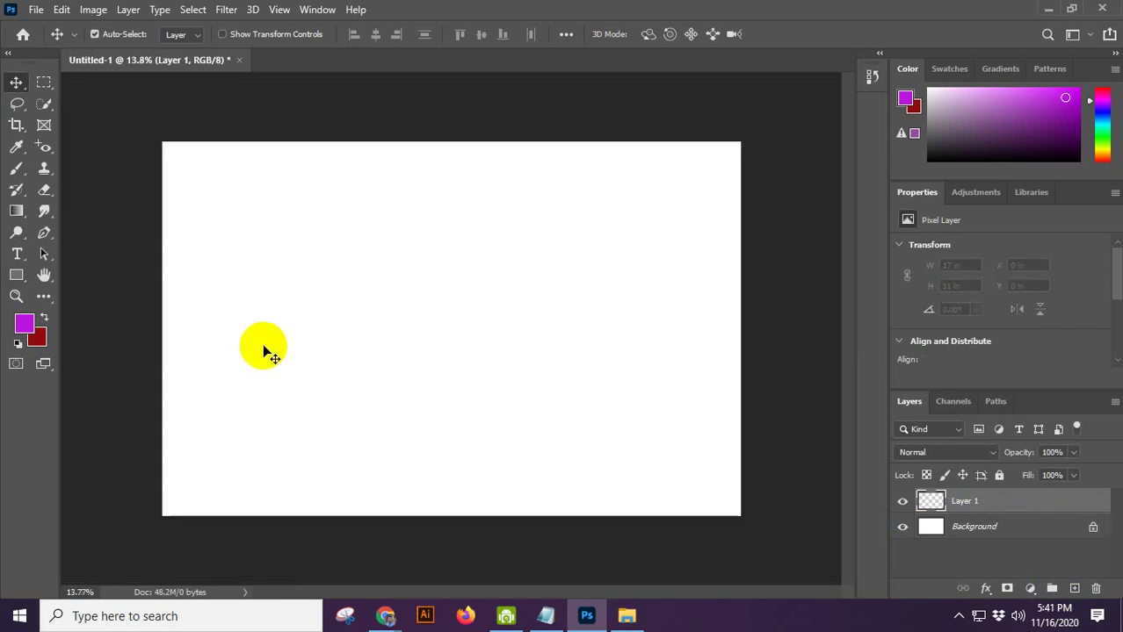
scroll(277, 301, "up", 1)
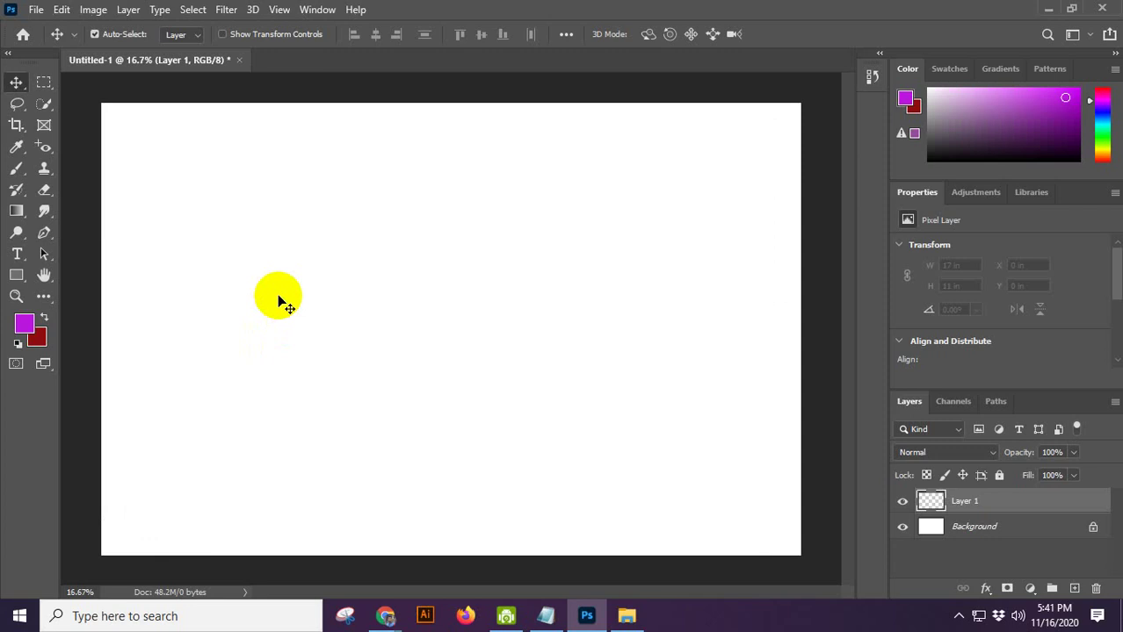
left_click(44, 82)
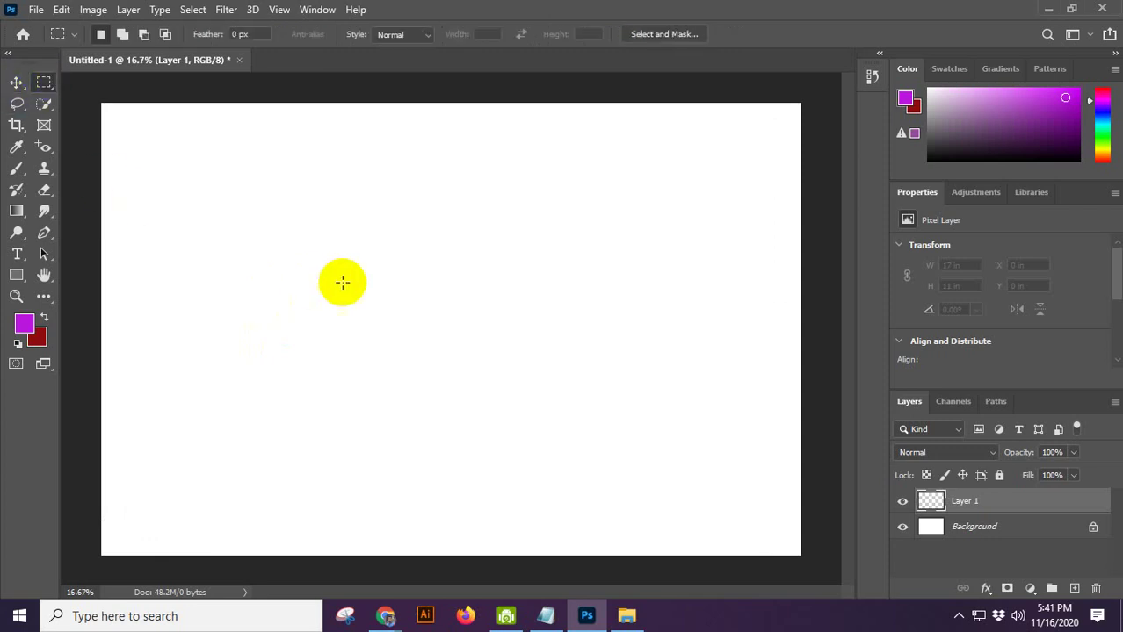
scroll(341, 281, "down", 1)
left_click_drag(328, 175, 563, 487)
scroll(471, 268, "up", 1)
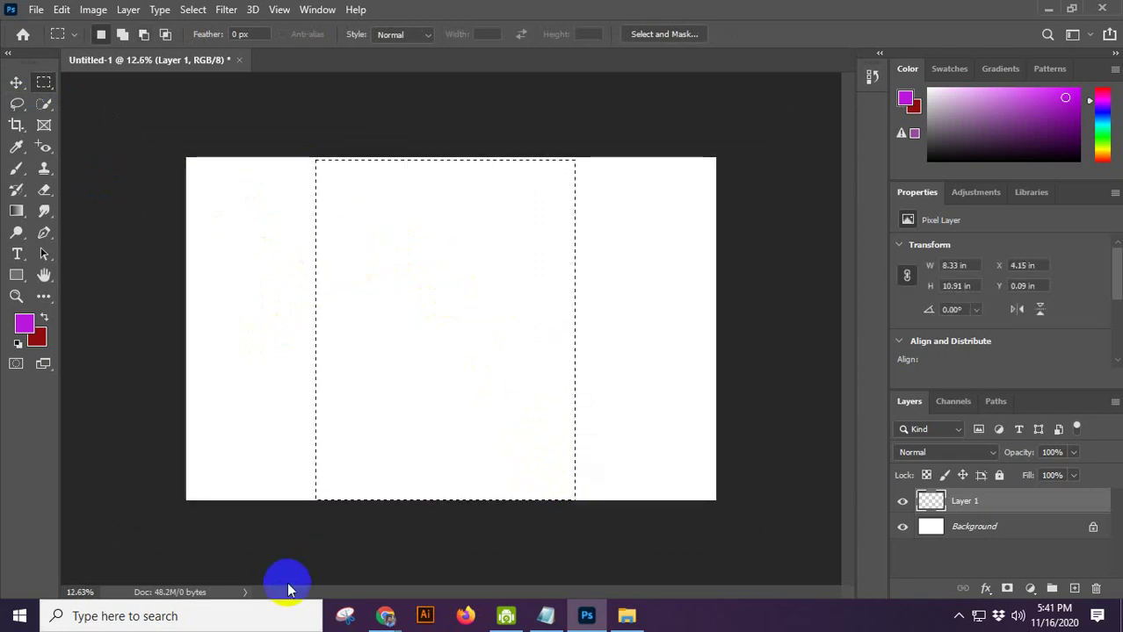
Step: Check the Google Meet window again for class responses and go back to the Photoshop document
mouse_move(385, 616)
left_click(263, 537)
mouse_move(617, 325)
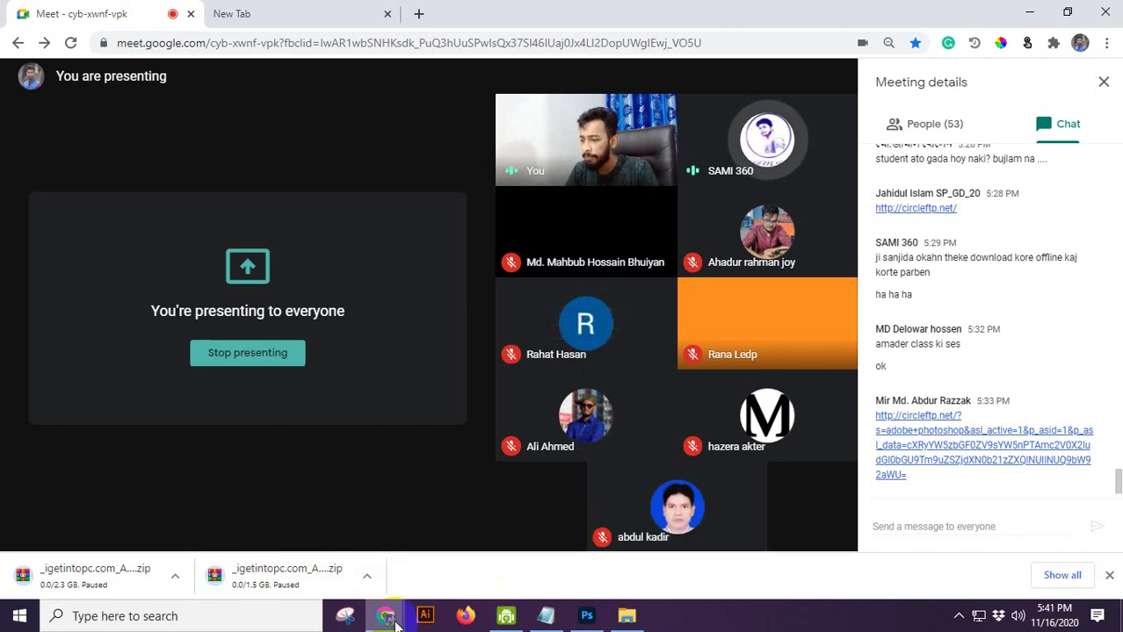
left_click(587, 616)
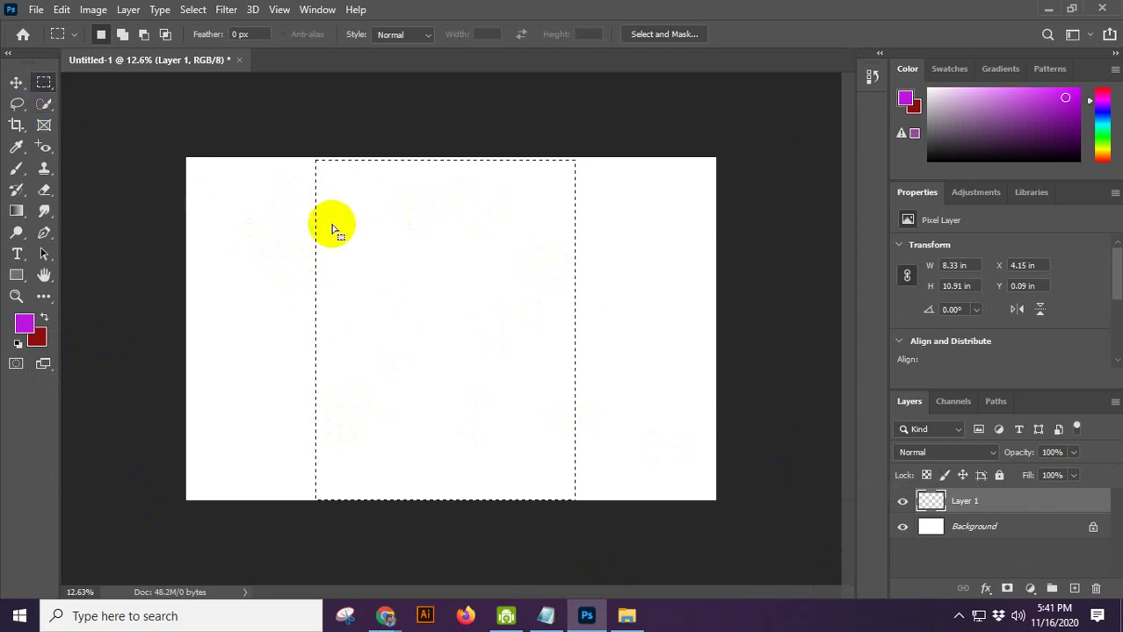
Step: Replace the selection with a rectangle about 8.11 in wide and 6.6 in high, and fill it with the purple foreground color
left_click_drag(332, 228, 398, 187)
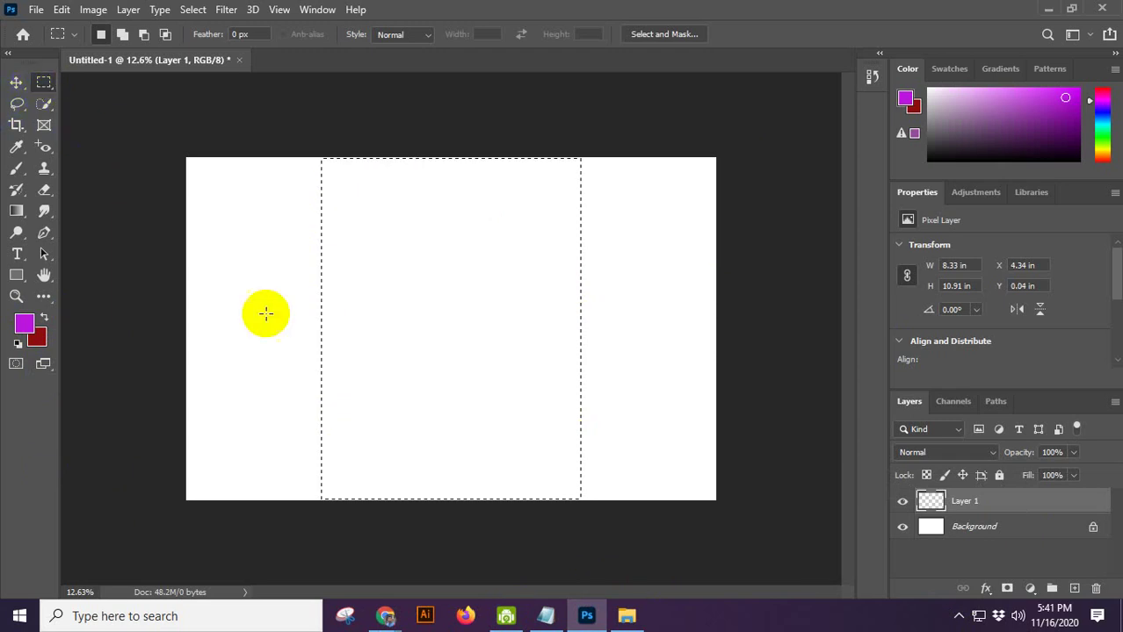
left_click_drag(256, 235, 507, 437)
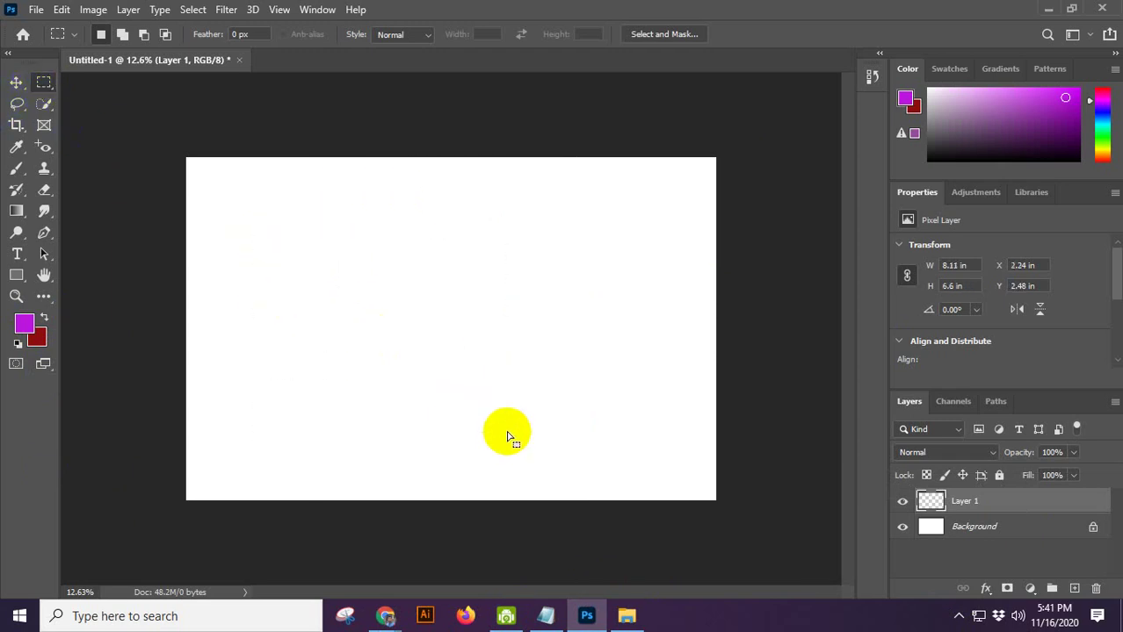
key("alt+BackSpace")
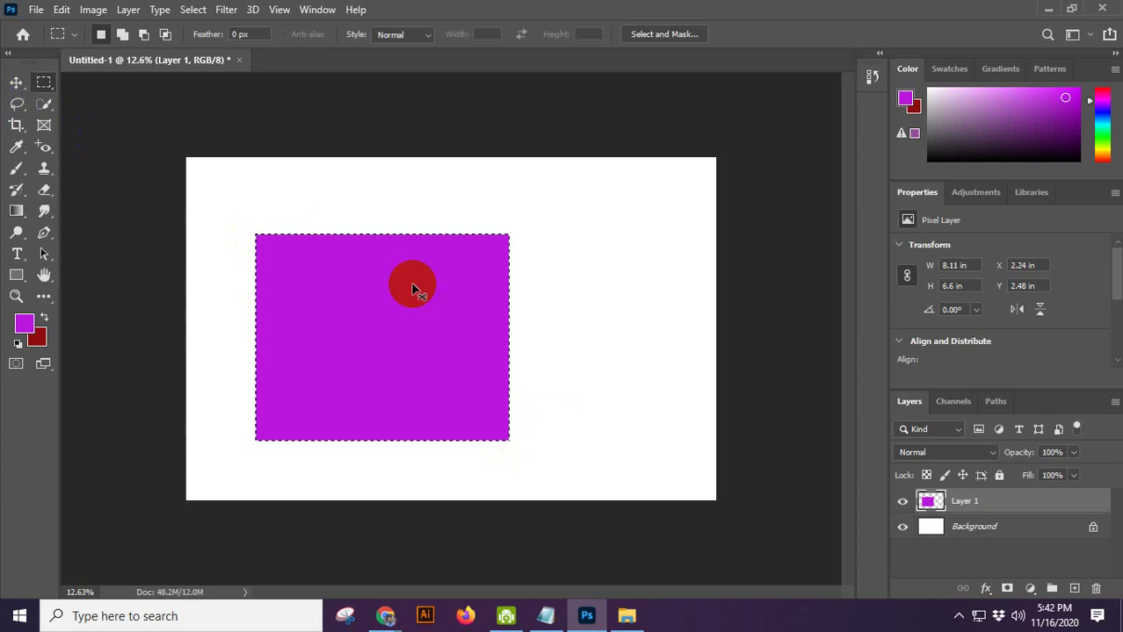
Step: Deselect the filled area and move the purple rectangle around the canvas, ending past its upper-left corner at about X -1.74 in, Y -0.22 in
key("ctrl+d")
left_click(19, 85)
left_click_drag(321, 322, 420, 335)
mouse_move(505, 362)
left_mouse_down()
mouse_move(345, 375)
mouse_move(333, 299)
mouse_move(703, 302)
mouse_move(630, 313)
mouse_move(333, 294)
mouse_move(699, 318)
mouse_move(705, 486)
mouse_move(285, 494)
mouse_move(271, 268)
mouse_move(482, 323)
mouse_move(487, 350)
left_mouse_up()
right_click(19, 87)
left_click(61, 84)
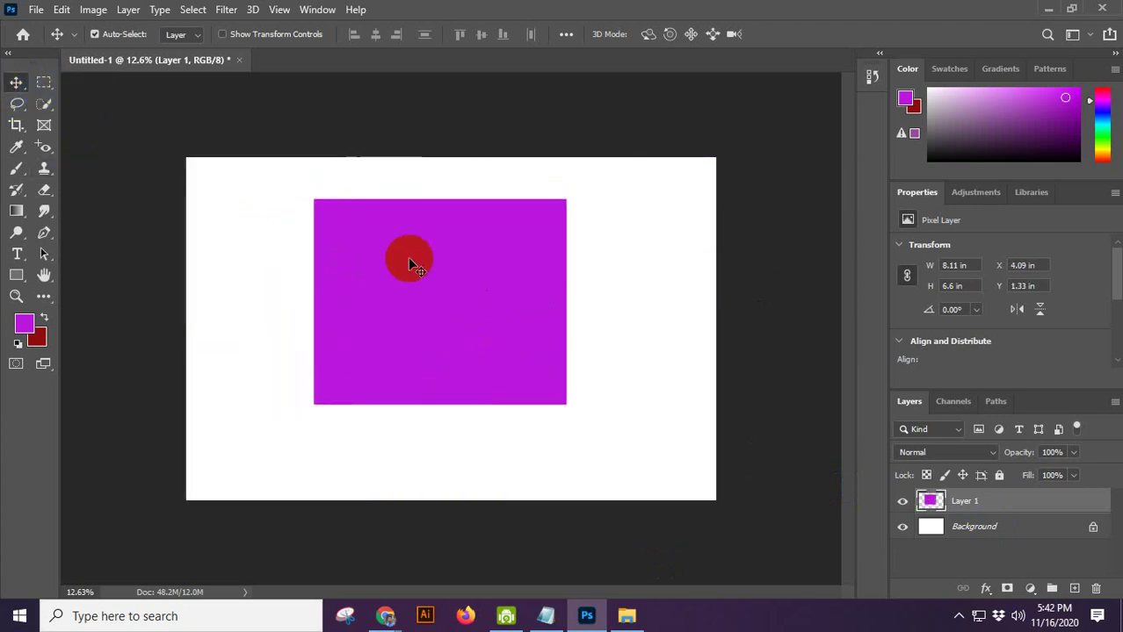
left_click_drag(409, 259, 324, 296)
left_click_drag(391, 304, 283, 311)
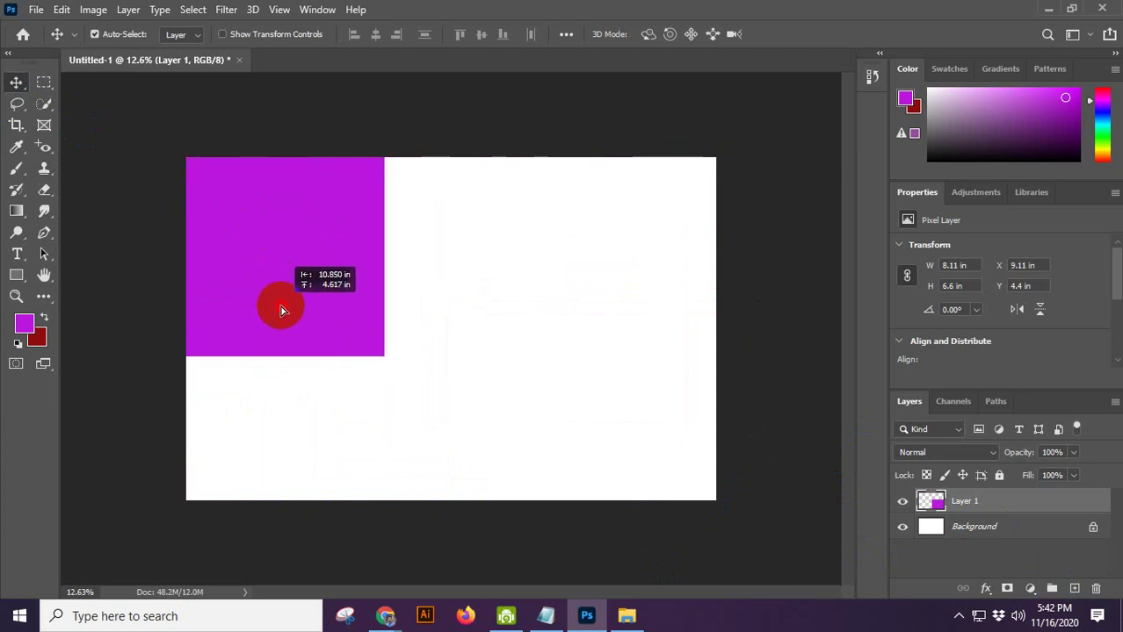
Step: Create a 17 x 11 in document at 300 ppi and copy the purple rectangle into it from Untitled-1
left_click(38, 11)
left_click(55, 28)
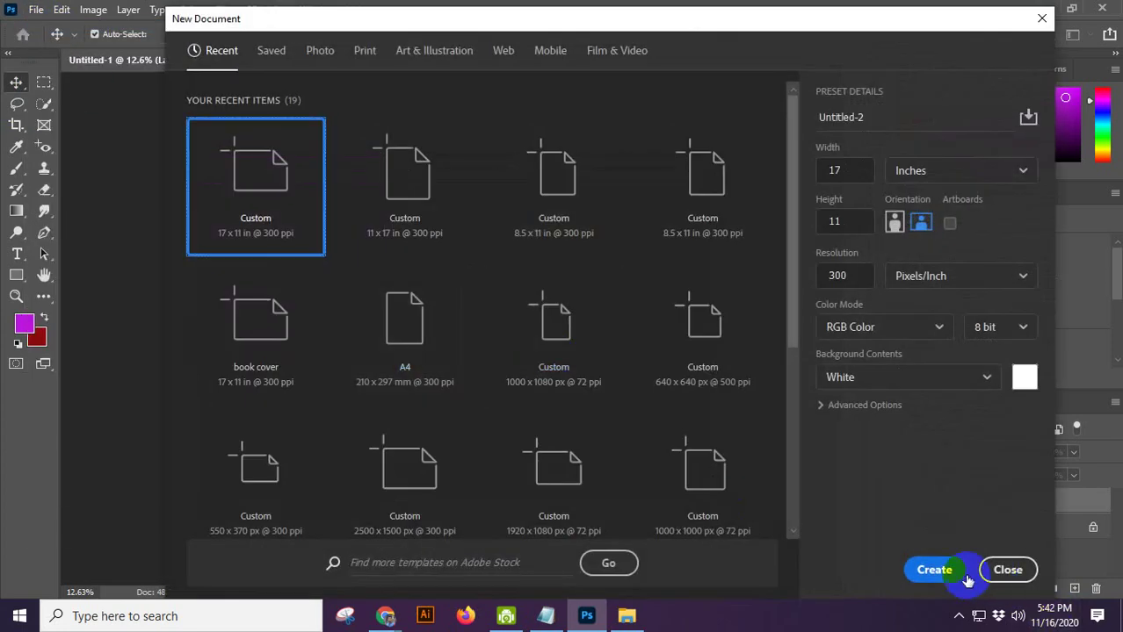
left_click(966, 578)
left_click(154, 62)
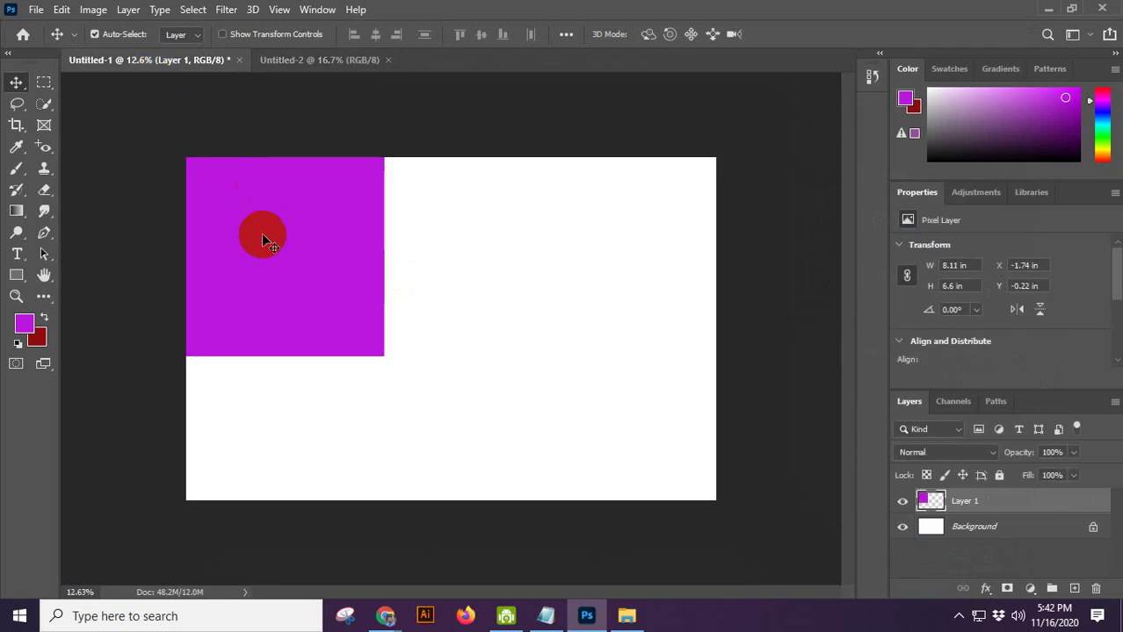
left_click_drag(261, 236, 309, 279)
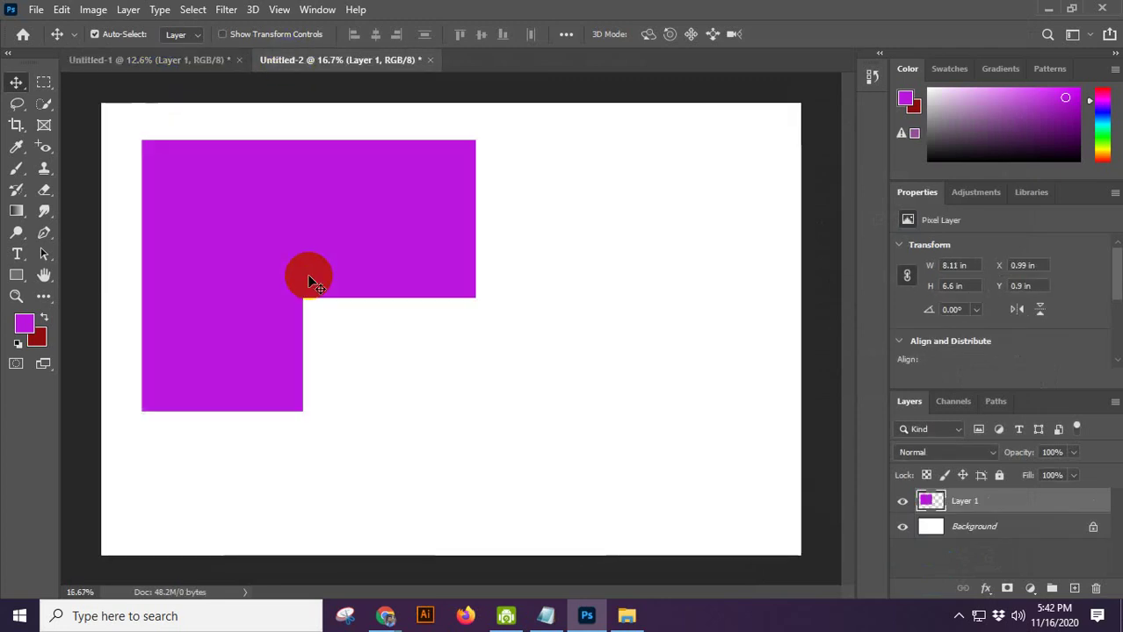
Step: Return to Untitled-1 and add a new layer above the purple rectangle's layer
left_click(127, 55)
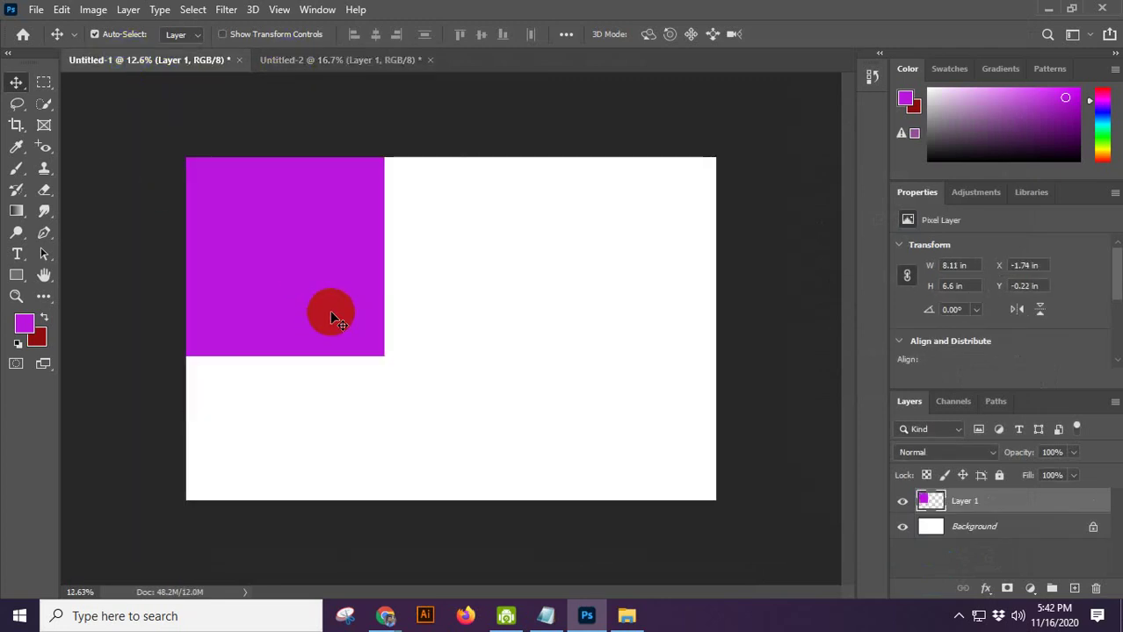
scroll(324, 279, "down", 2)
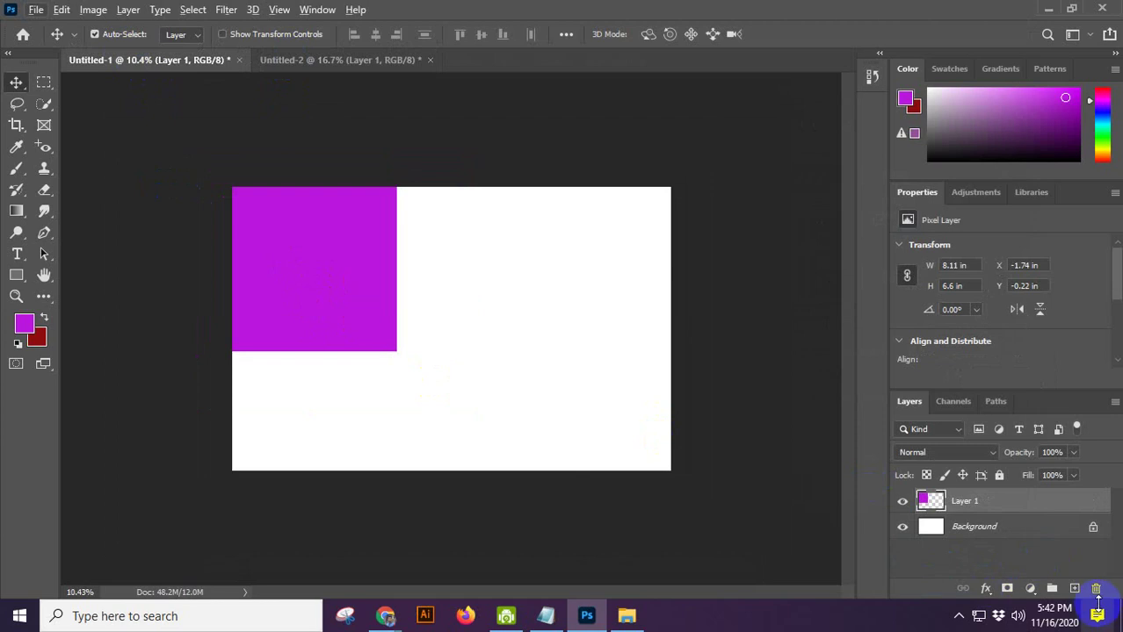
left_click(1071, 589)
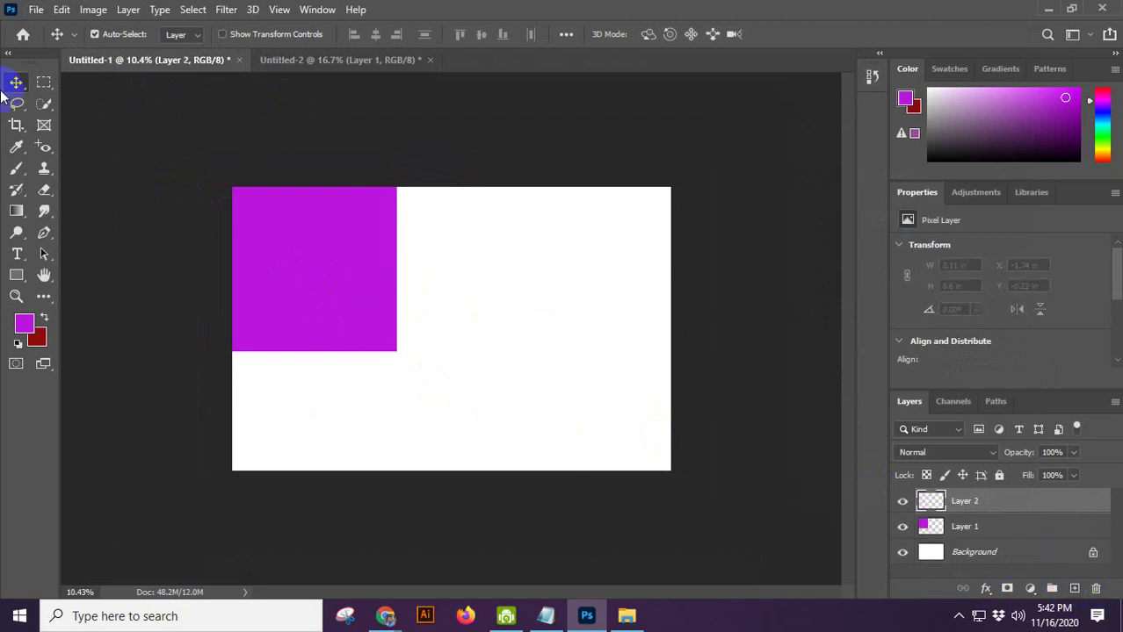
Step: Draw a rectangular marquee about 6.73 in wide and 5.9 in high beside the purple rectangle and fill it with the dark red background color
left_click(42, 83)
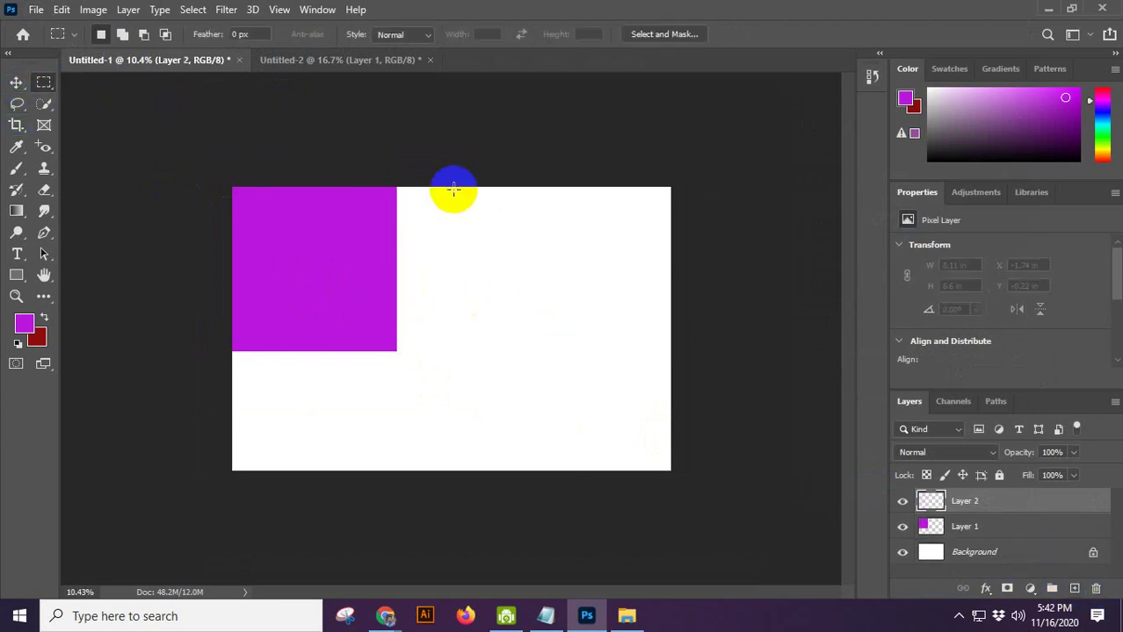
left_click_drag(454, 187, 626, 340)
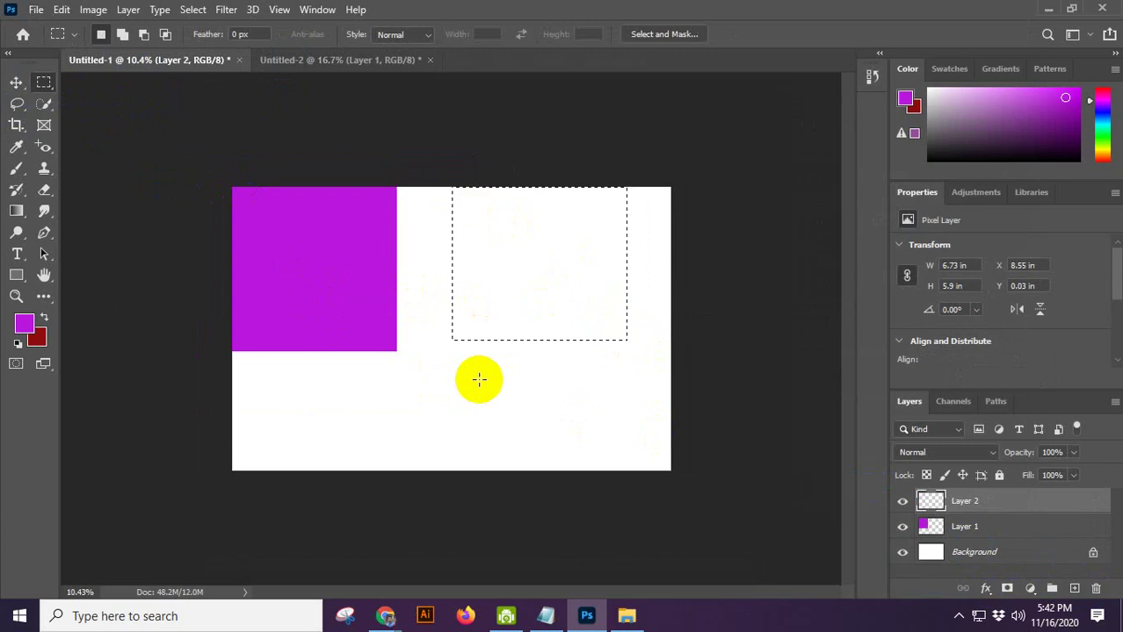
key("ctrl+BackSpace")
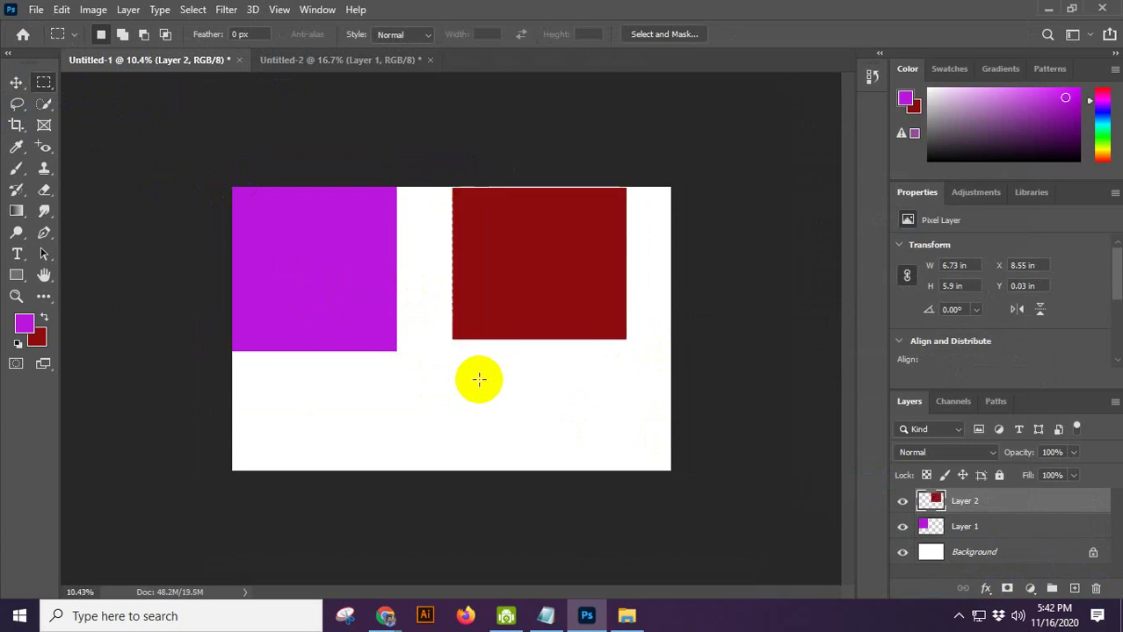
Step: Select the purple and dark red rectangles with the Move tool and move them together to about X 0 in, Y -1.8 in
left_click(15, 82)
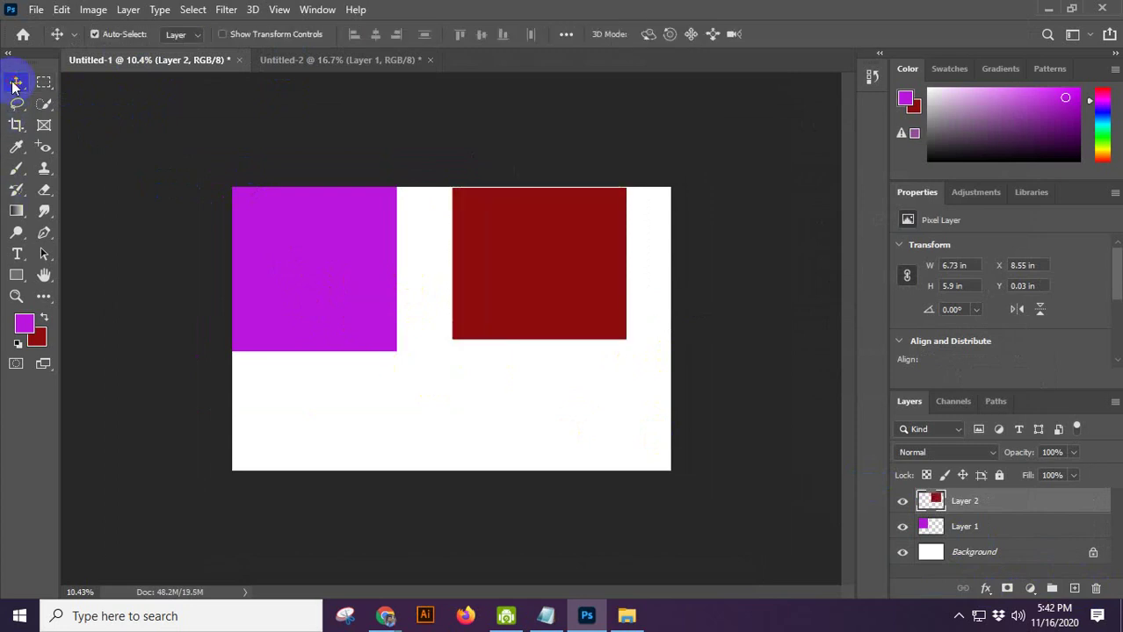
left_click_drag(654, 254, 330, 366)
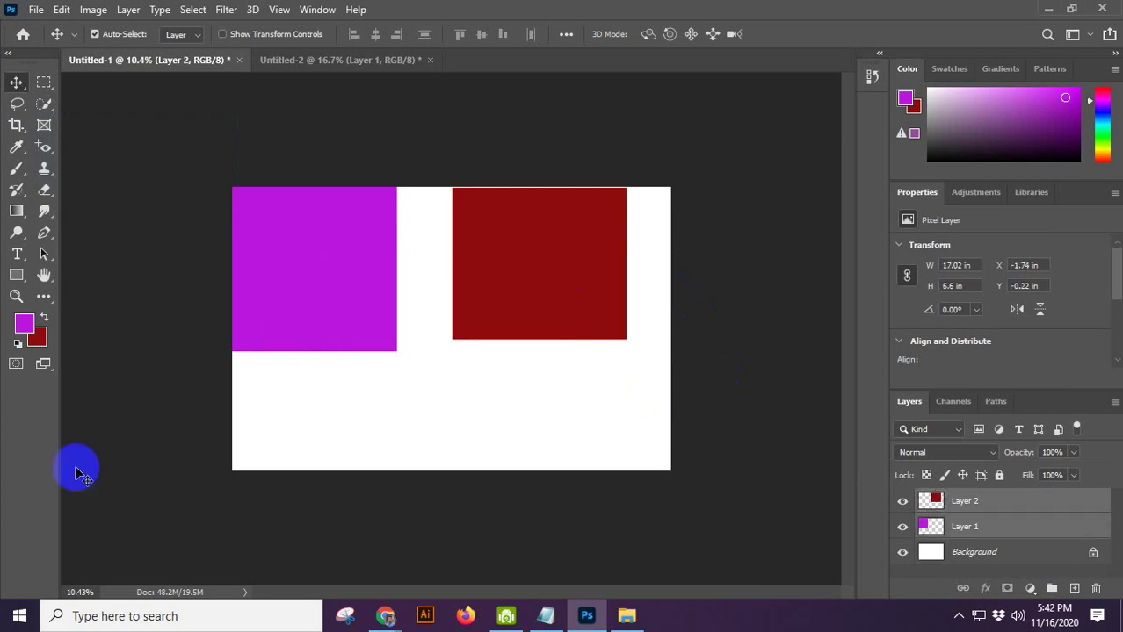
left_click_drag(367, 306, 418, 326)
left_click_drag(616, 403, 630, 400)
left_click_drag(644, 393, 303, 250)
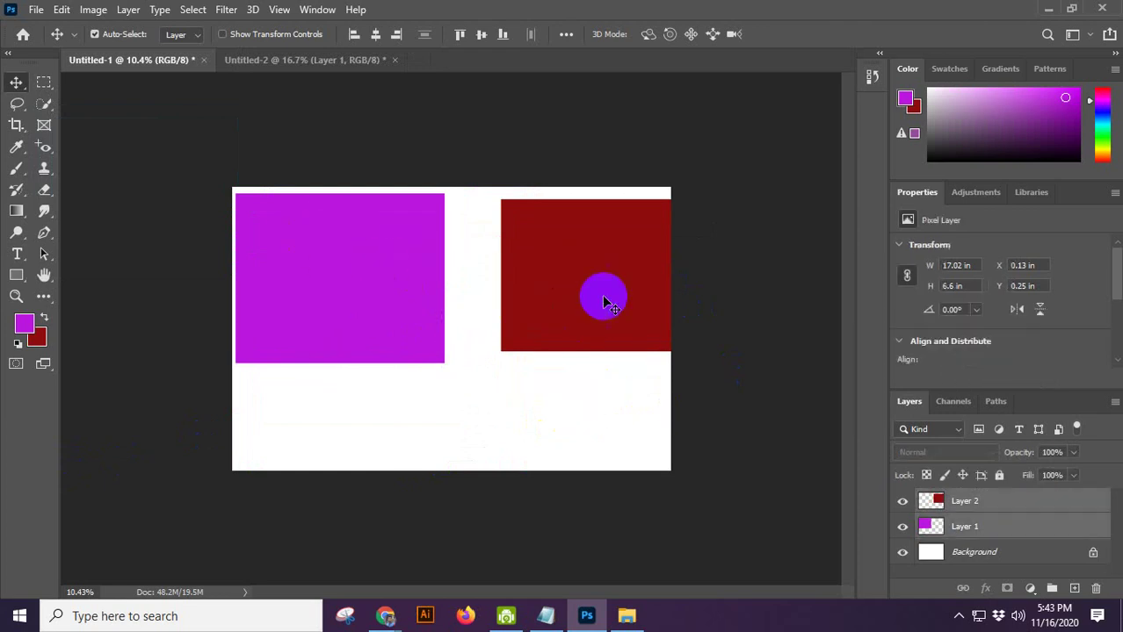
left_click_drag(604, 302, 569, 247)
Step: Choose the Move tool again and move only the purple rectangle to about X -0.57 in, Y -1.1 in
right_click(19, 90)
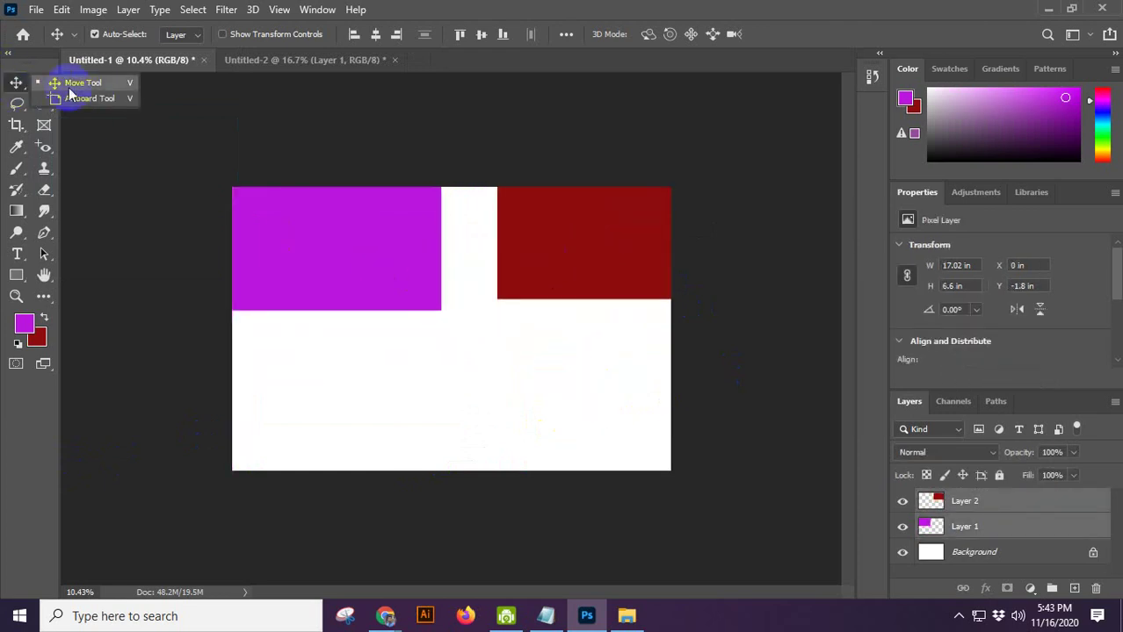
left_click(16, 89)
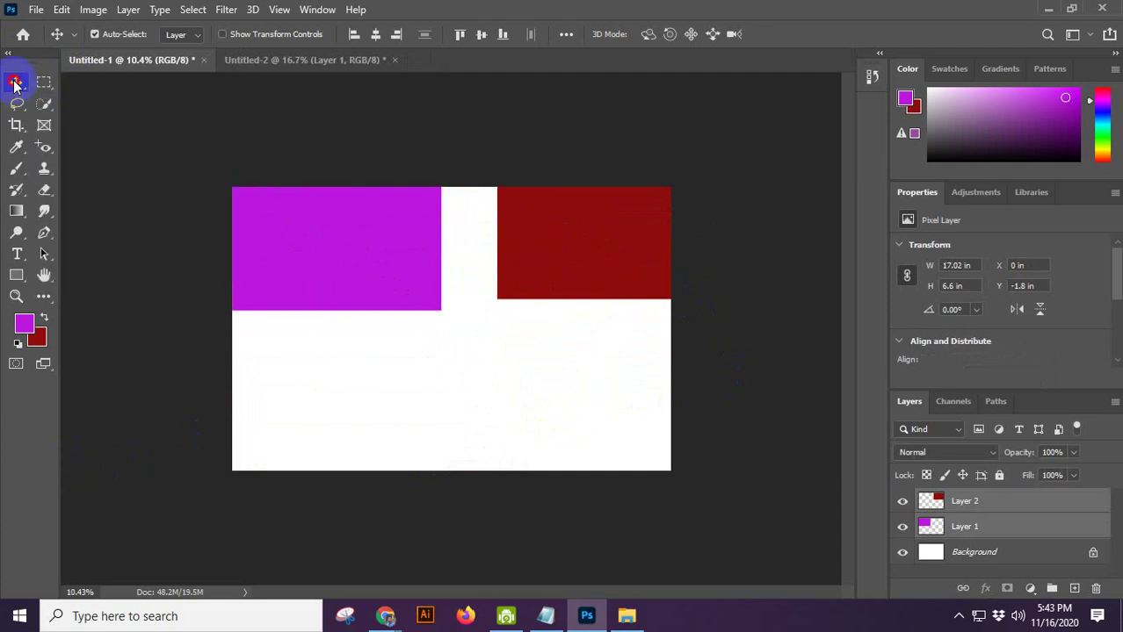
left_click_drag(376, 264, 356, 276)
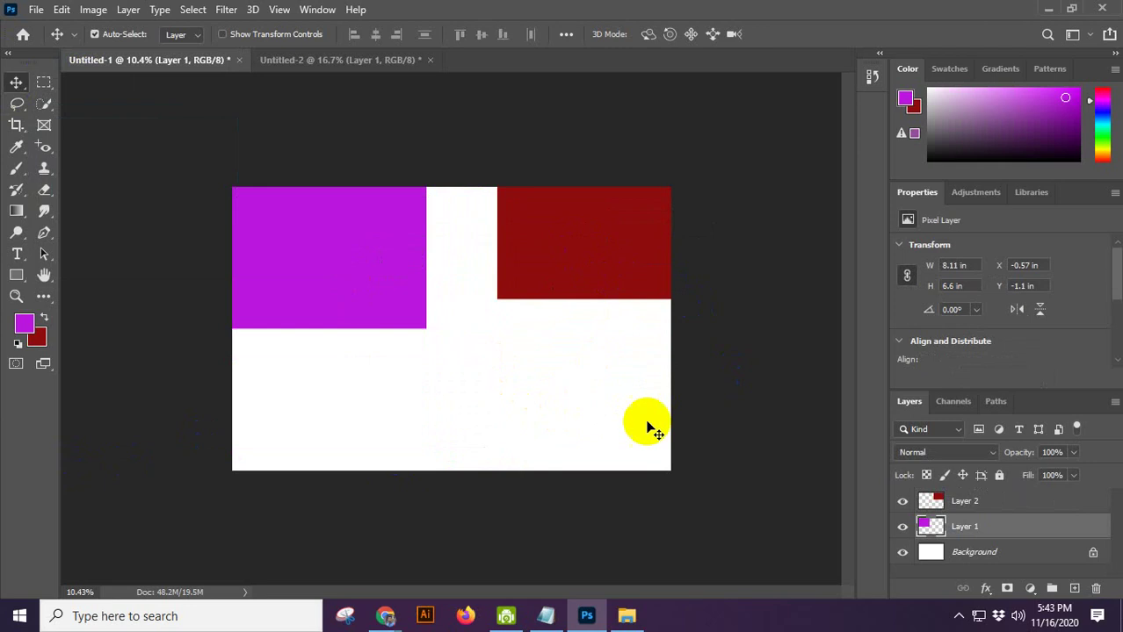
Step: Select both rectangles, copy them together into Untitled-2, shift them left there, and deselect the layers
left_click(602, 252, "shift")
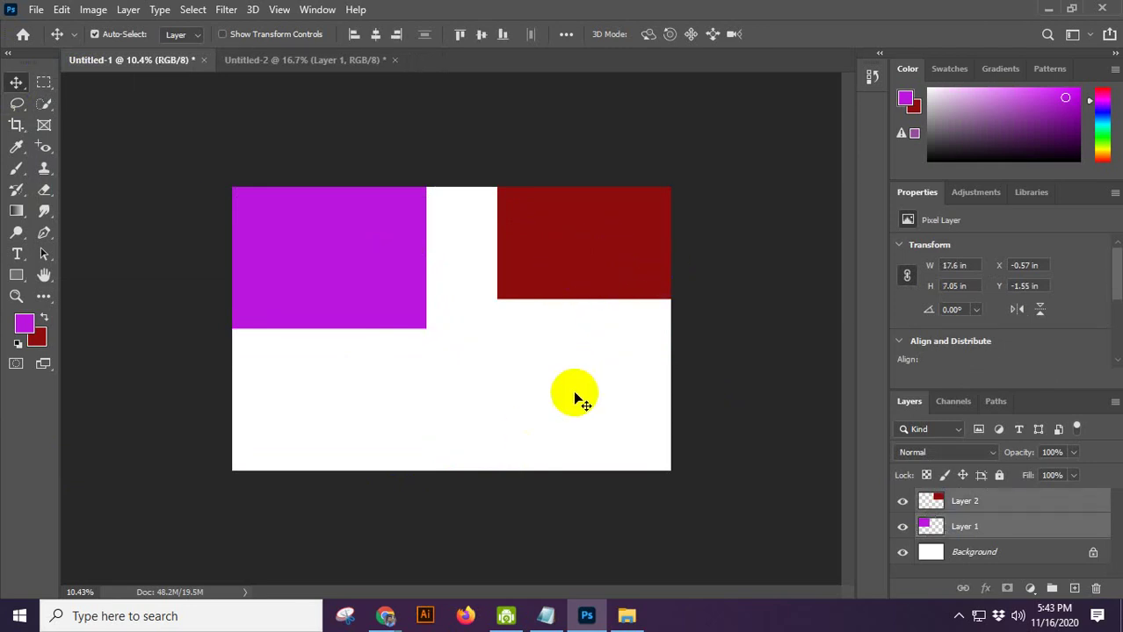
left_click_drag(626, 328, 258, 218)
left_click_drag(339, 254, 705, 319)
scroll(605, 316, "down", 1)
scroll(605, 317, "down", 3)
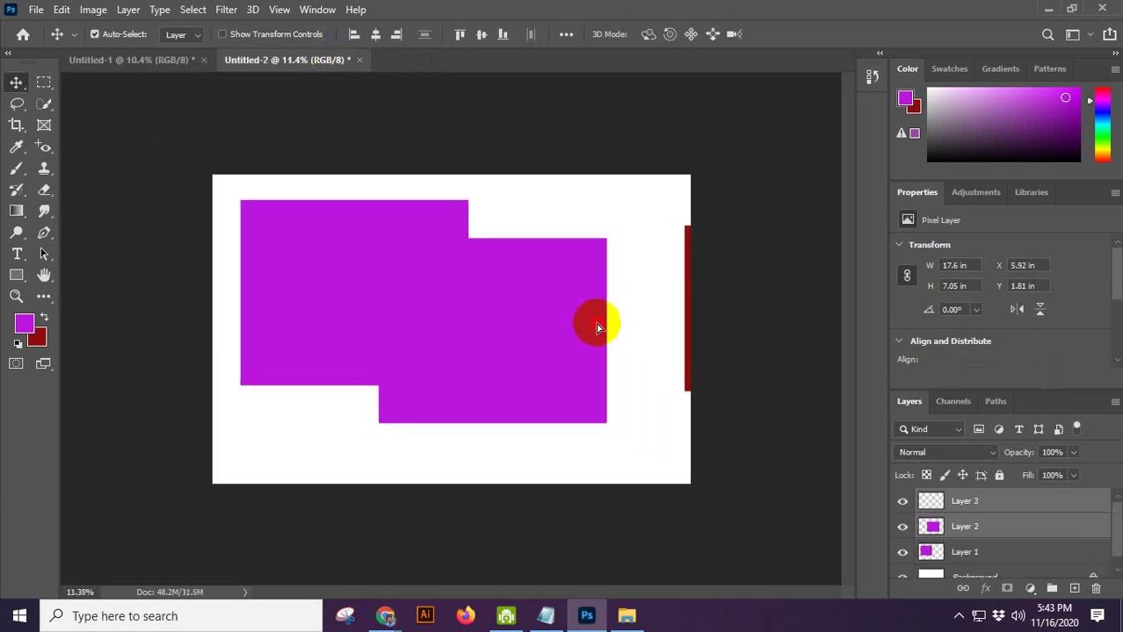
left_click_drag(597, 324, 458, 328)
left_click(516, 410)
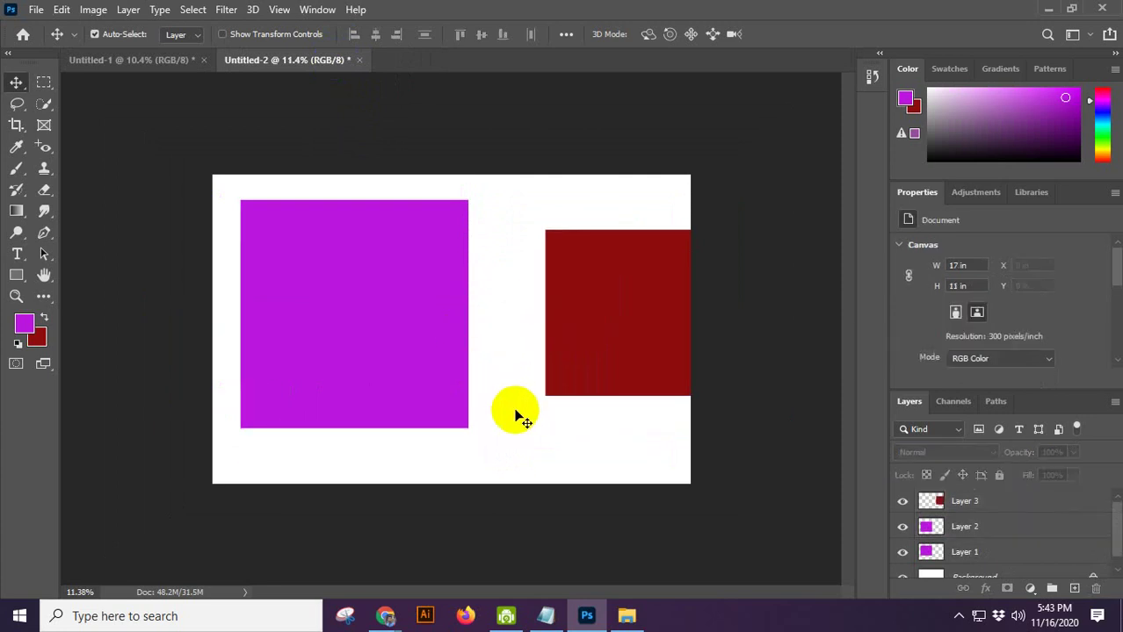
Step: Move the dark red rectangle and the two purple rectangles individually so they overlap in the right half of Untitled-2
left_click_drag(613, 349, 561, 395)
left_click_drag(400, 327, 608, 330)
left_click_drag(359, 271, 523, 283)
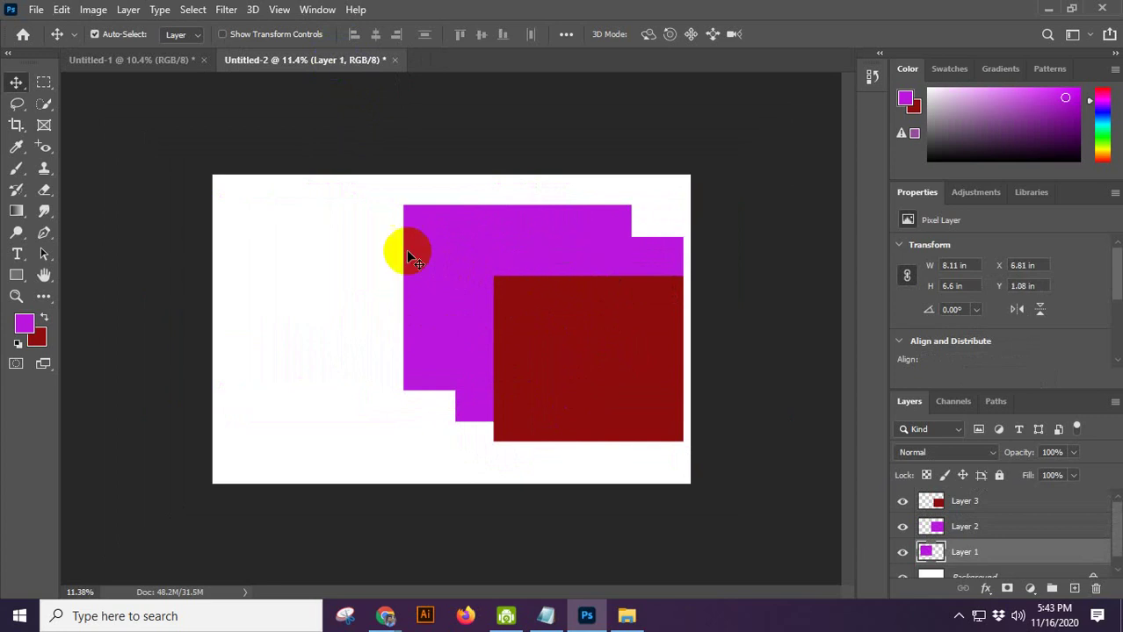
Step: Go back to Untitled-1 and move both rectangles together down to about X -0.86 in, Y 1.44 in
left_click(167, 67)
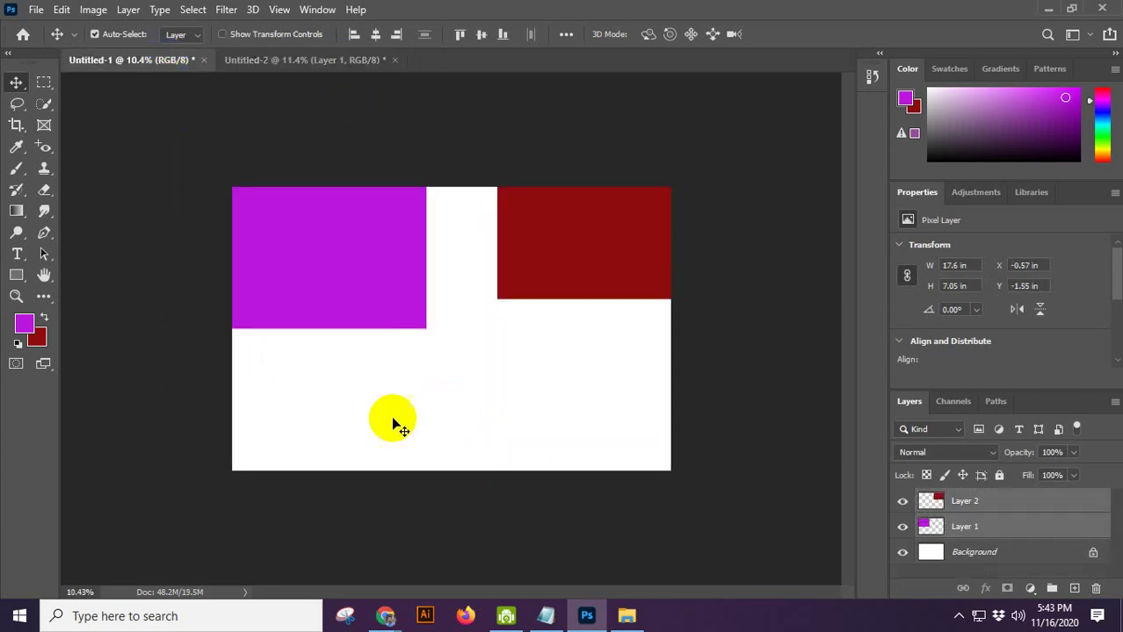
left_click_drag(578, 274, 542, 352)
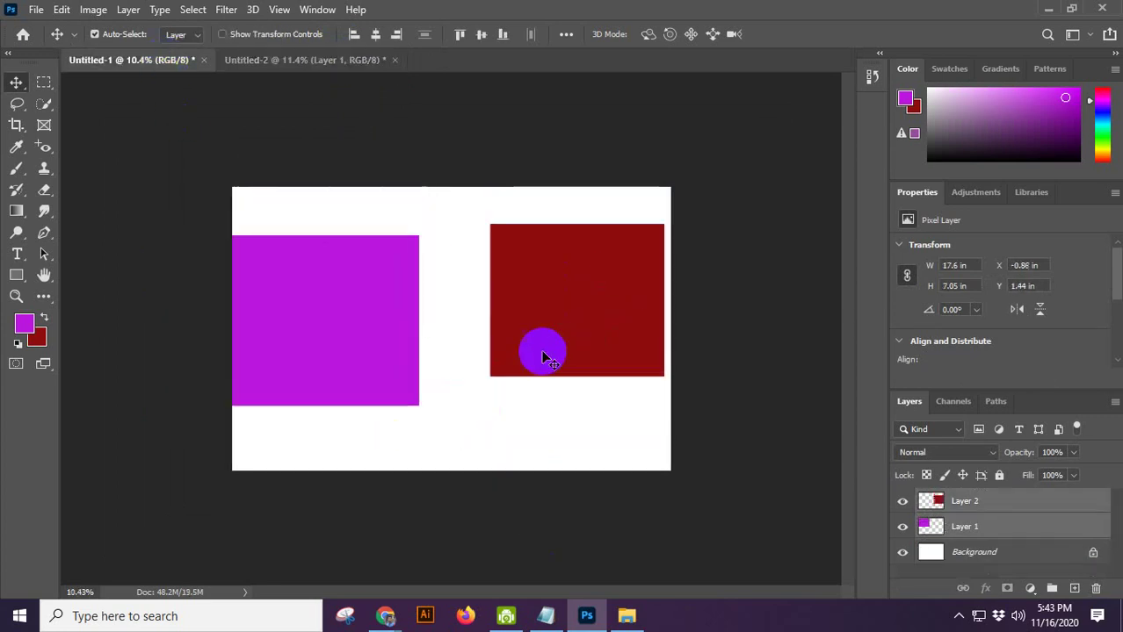
Step: Load the dark red rectangle's outline as a selection and move both layers together to about X -3.06 in, Y 0.87 in
left_click(38, 339)
left_click(716, 109)
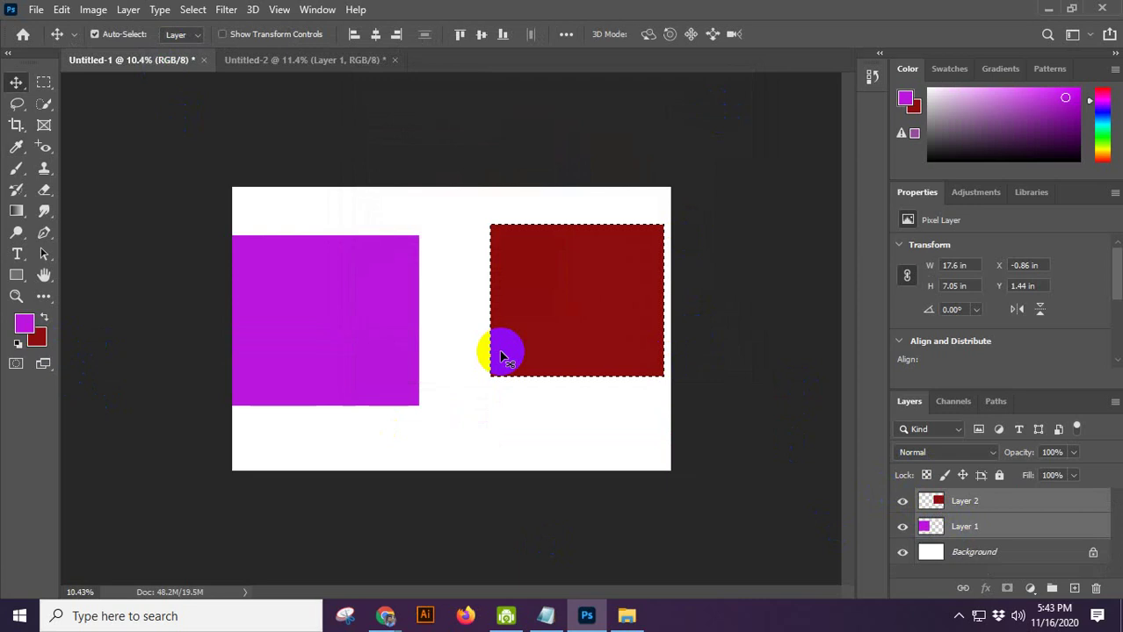
key("ctrl")
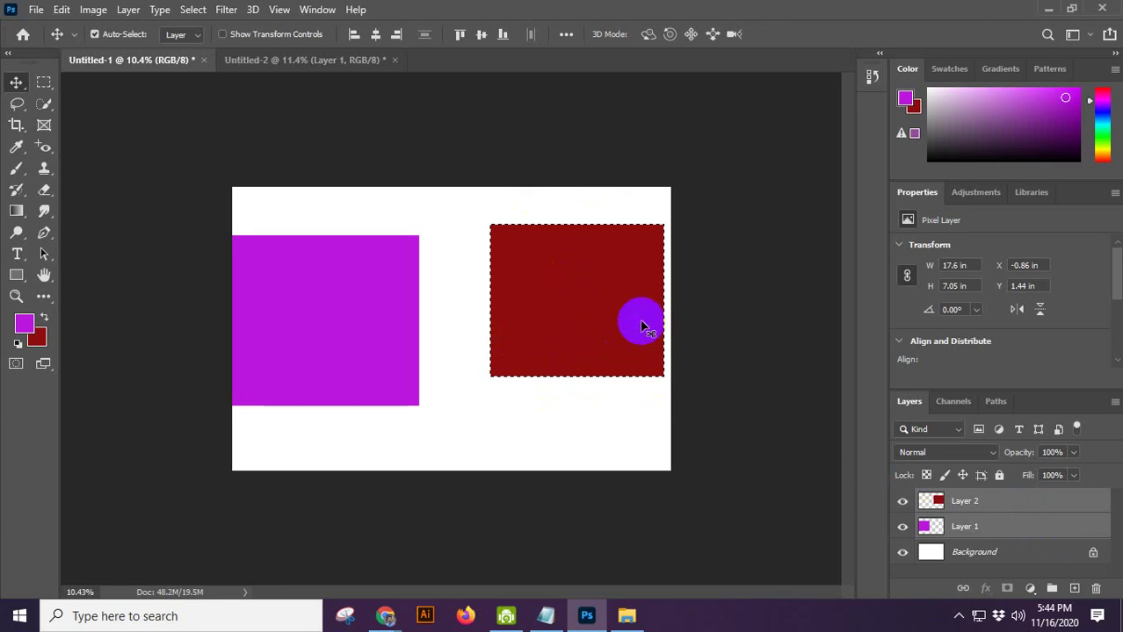
left_click_drag(579, 318, 522, 304)
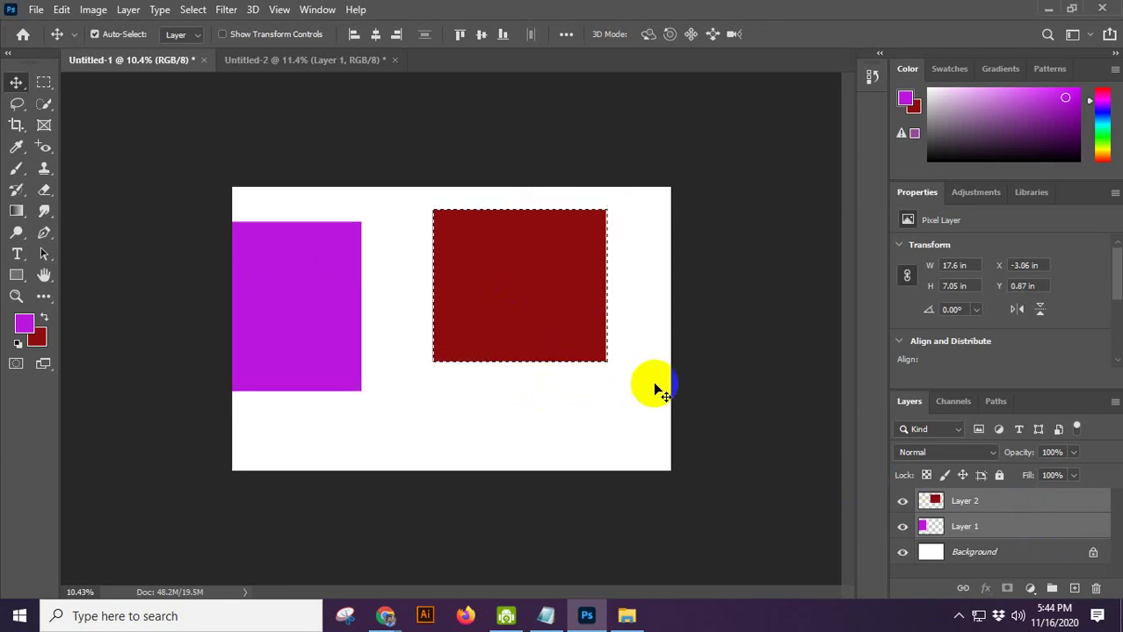
Step: Make Layer 2 the only active layer and fill its selected rectangle with the purple foreground color
left_click(44, 84)
left_click(17, 83)
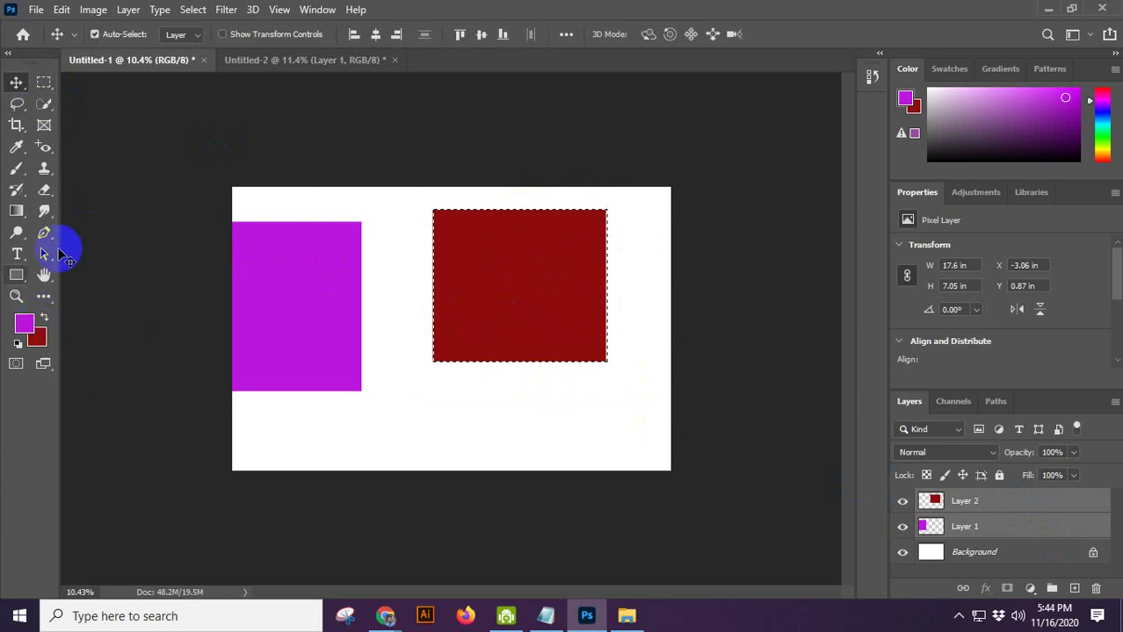
left_click(965, 503)
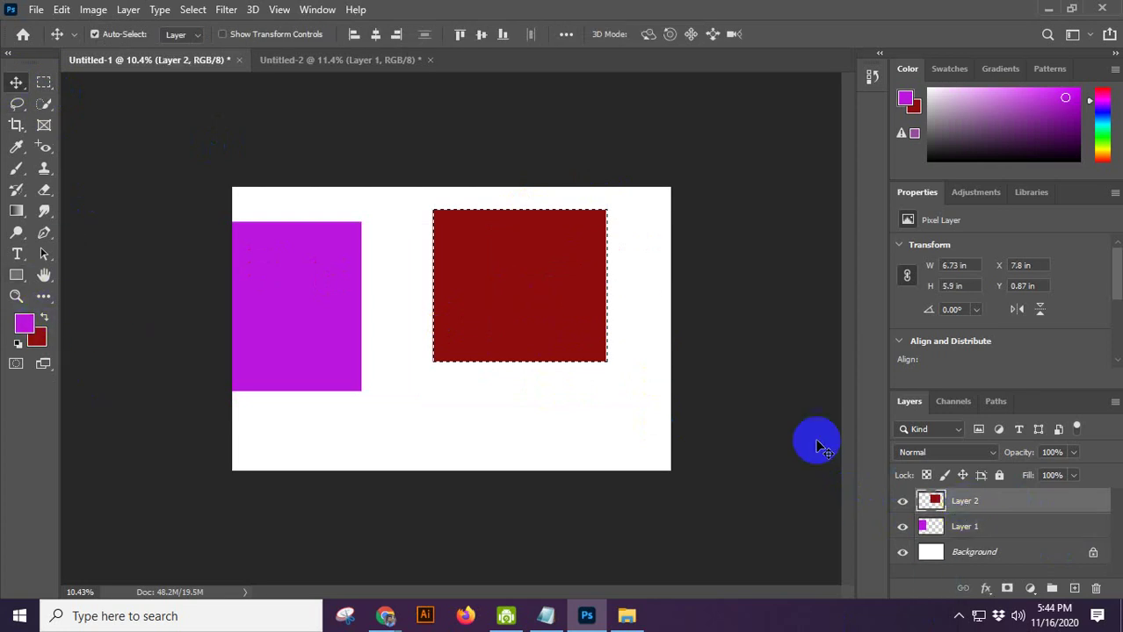
key("alt+BackSpace")
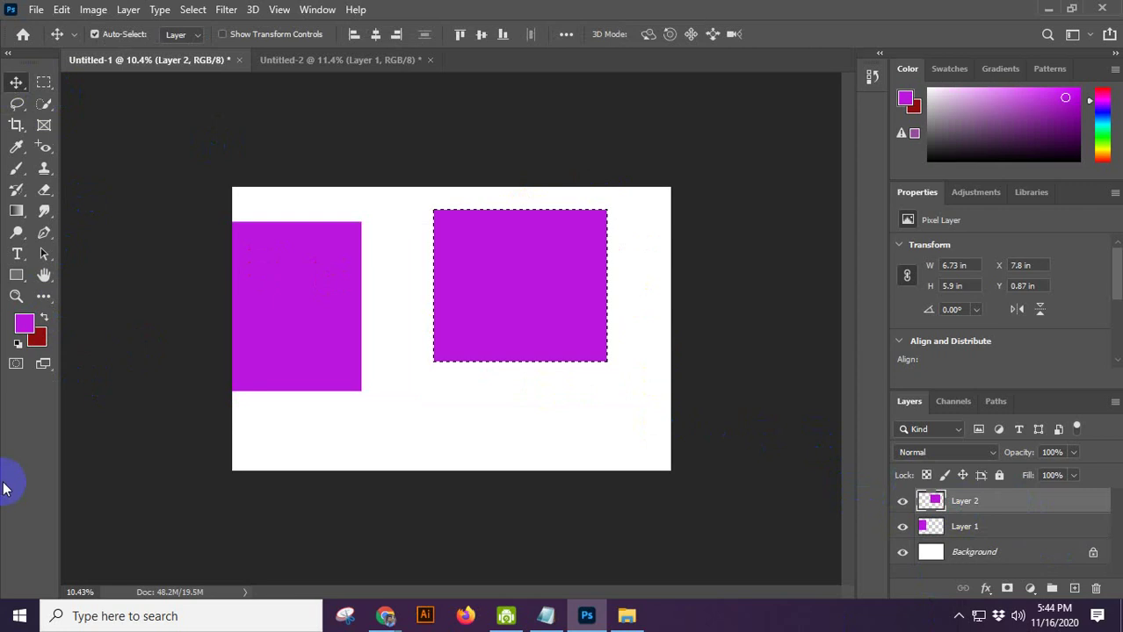
Step: Fill the selected rectangle on Layer 2 with the dark red background color and deselect it
key("x")
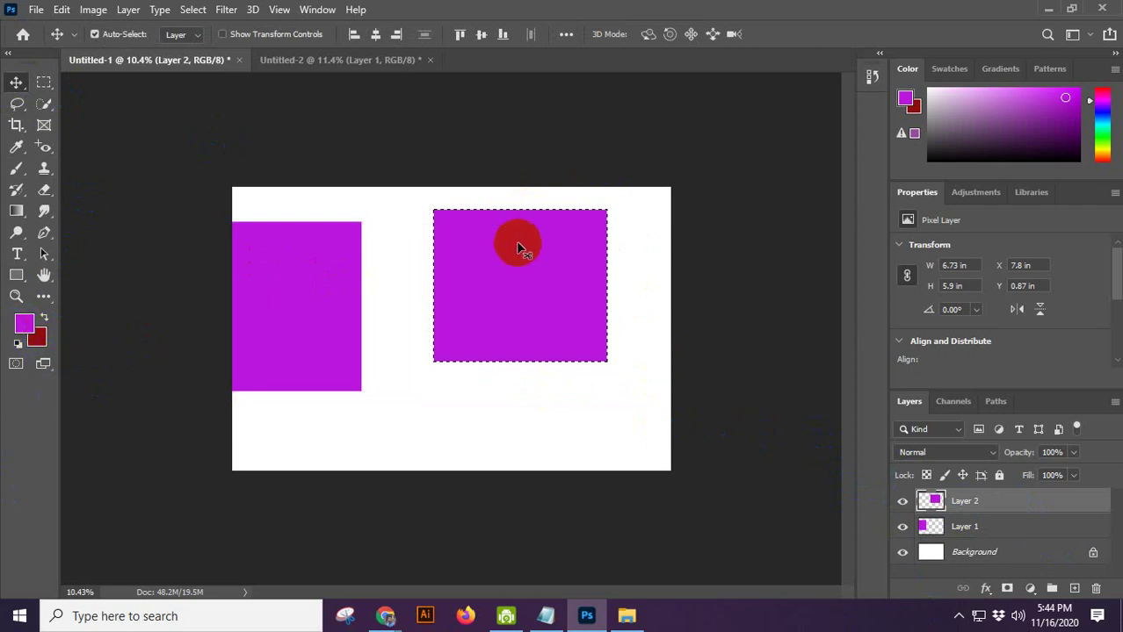
key("ctrl+BackSpace")
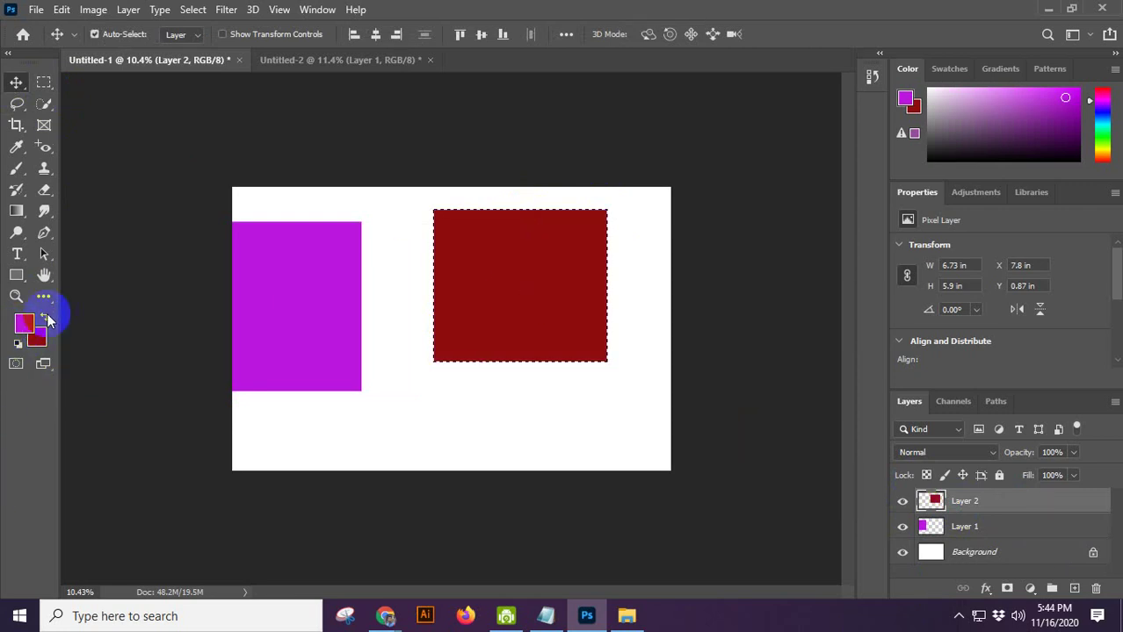
key("ctrl+d")
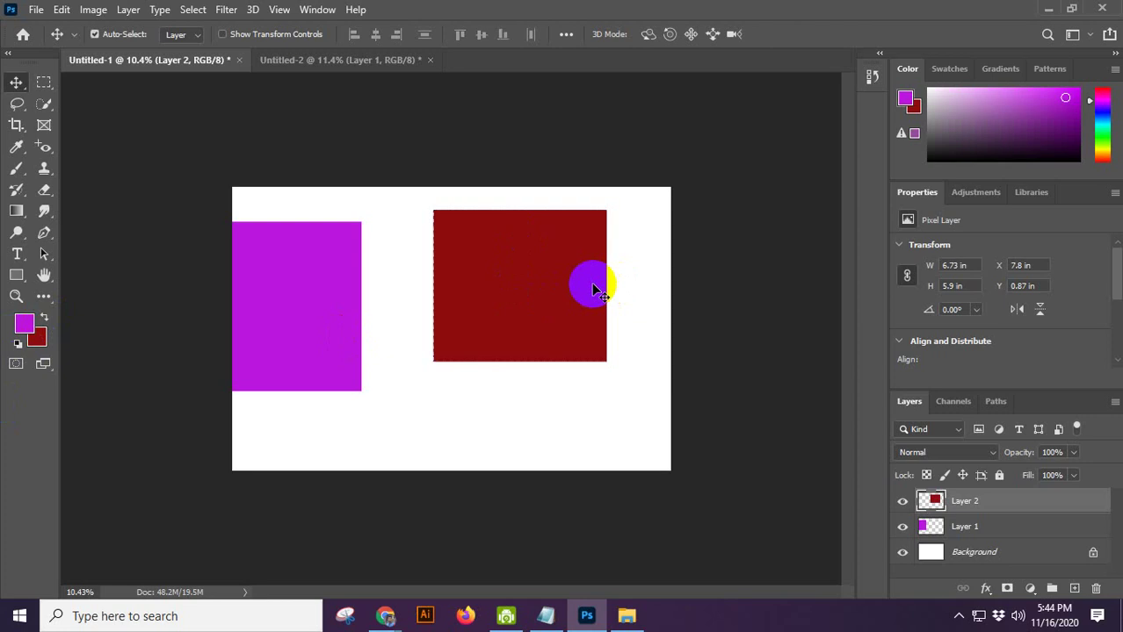
Step: Move the purple rectangle to about X -0.48 in, Y -0.3 in and the dark red one to about X 8.82 in, Y -0.3 in
left_click_drag(297, 330, 355, 306)
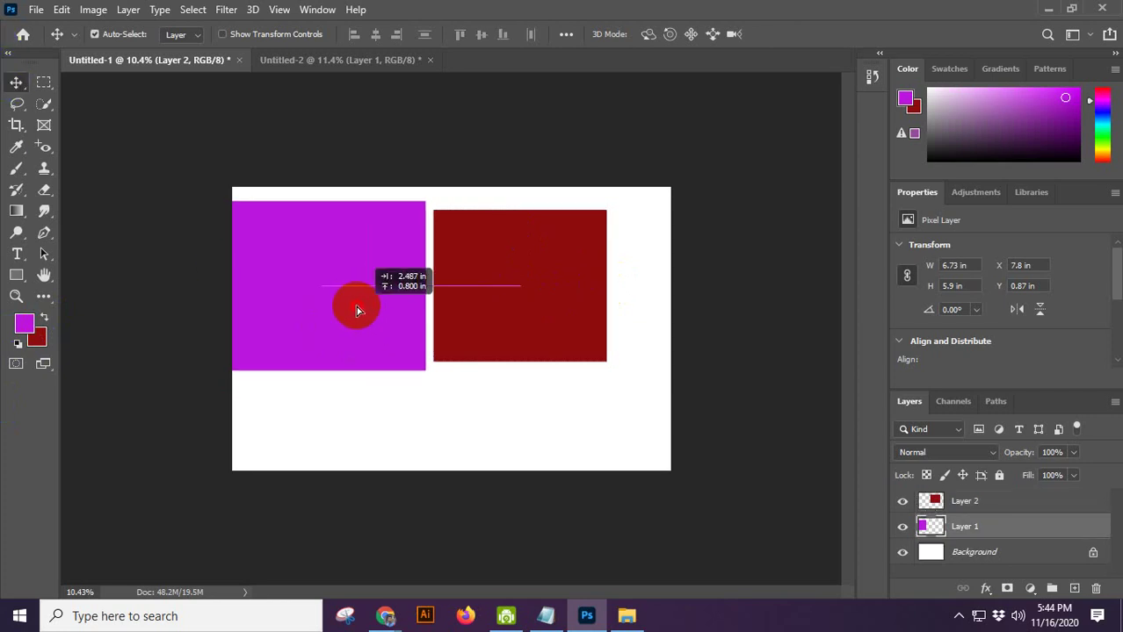
left_click_drag(515, 338, 594, 346)
left_click(330, 341)
left_click_drag(330, 340, 339, 320)
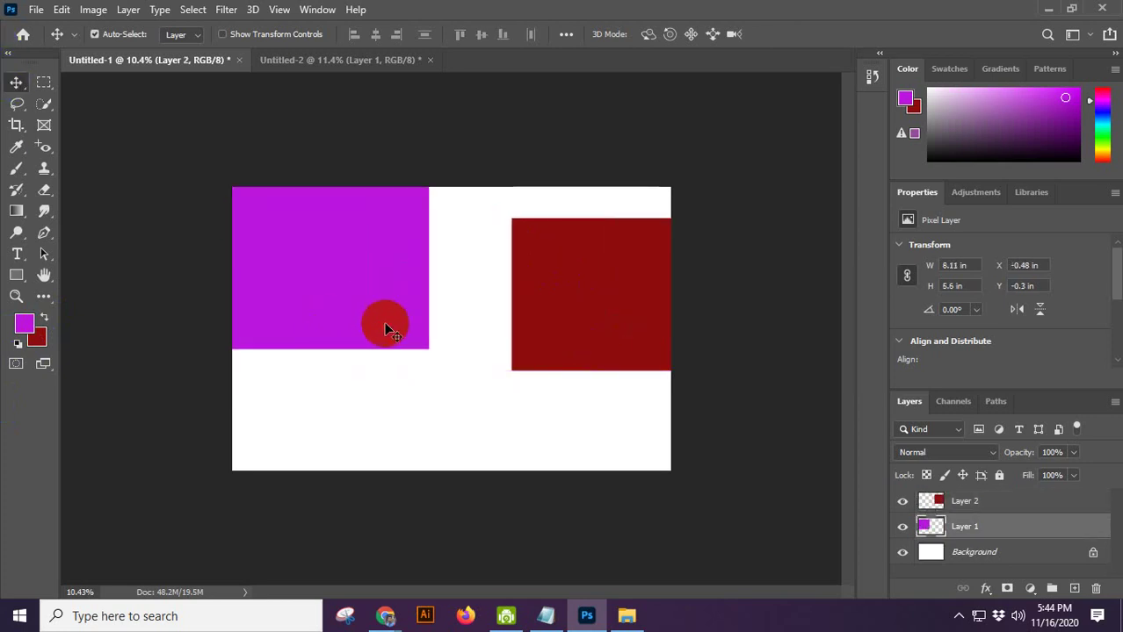
left_click_drag(584, 316, 534, 286)
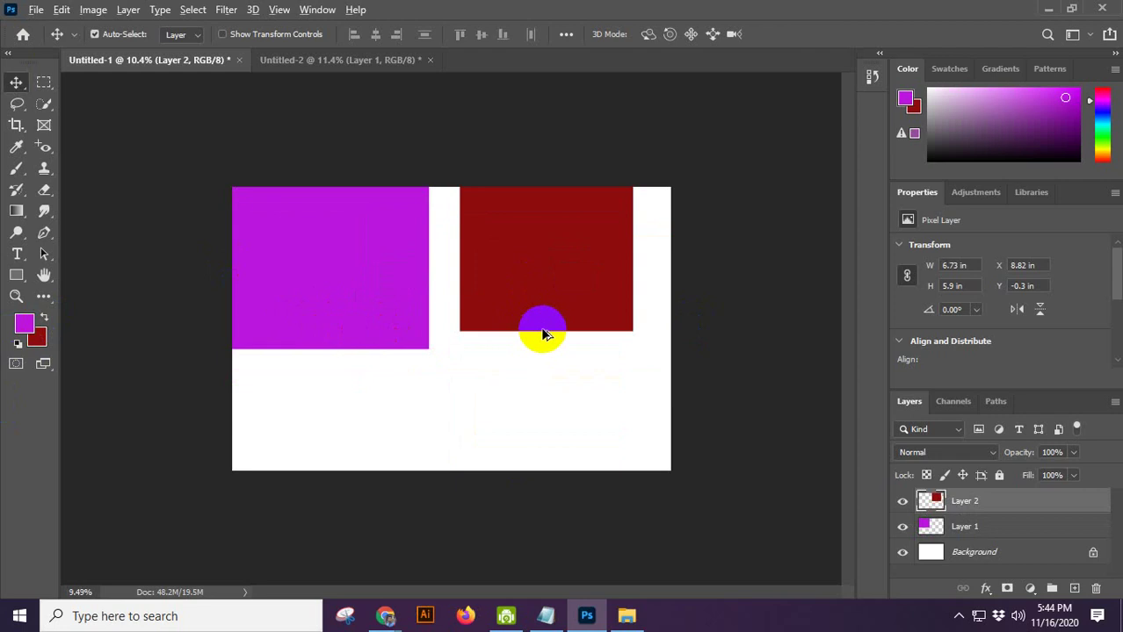
Step: Move the purple rectangle to X 0 in, Y -1 in and the dark red one against the canvas's right edge
scroll(544, 334, "down", 2)
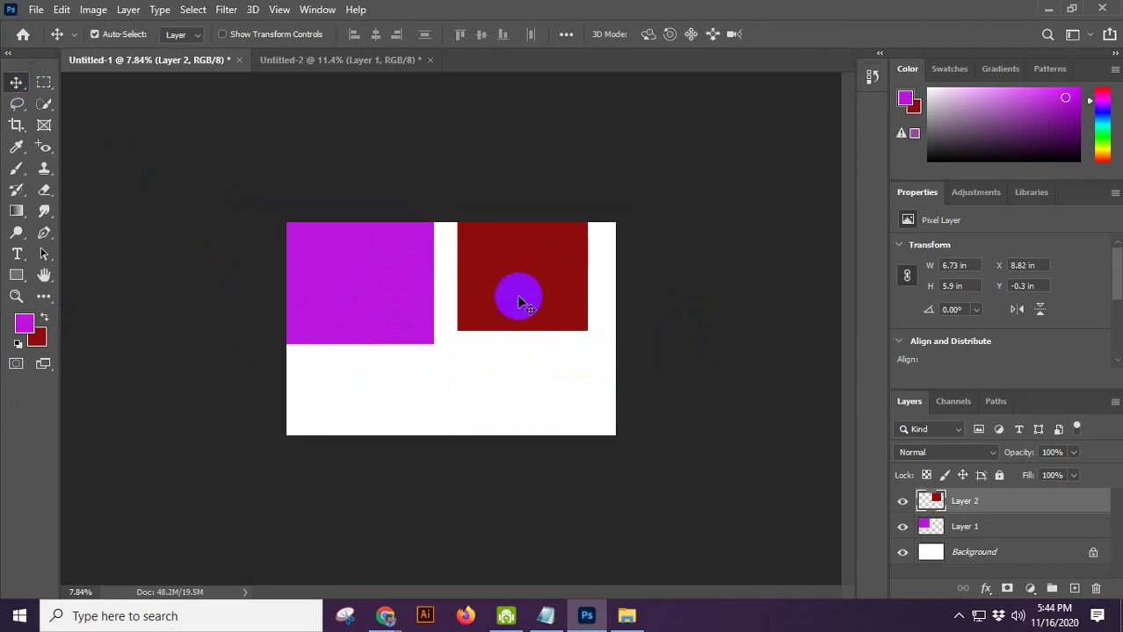
scroll(521, 298, "down", 1)
scroll(433, 211, "up", 3)
left_click_drag(298, 328, 309, 304)
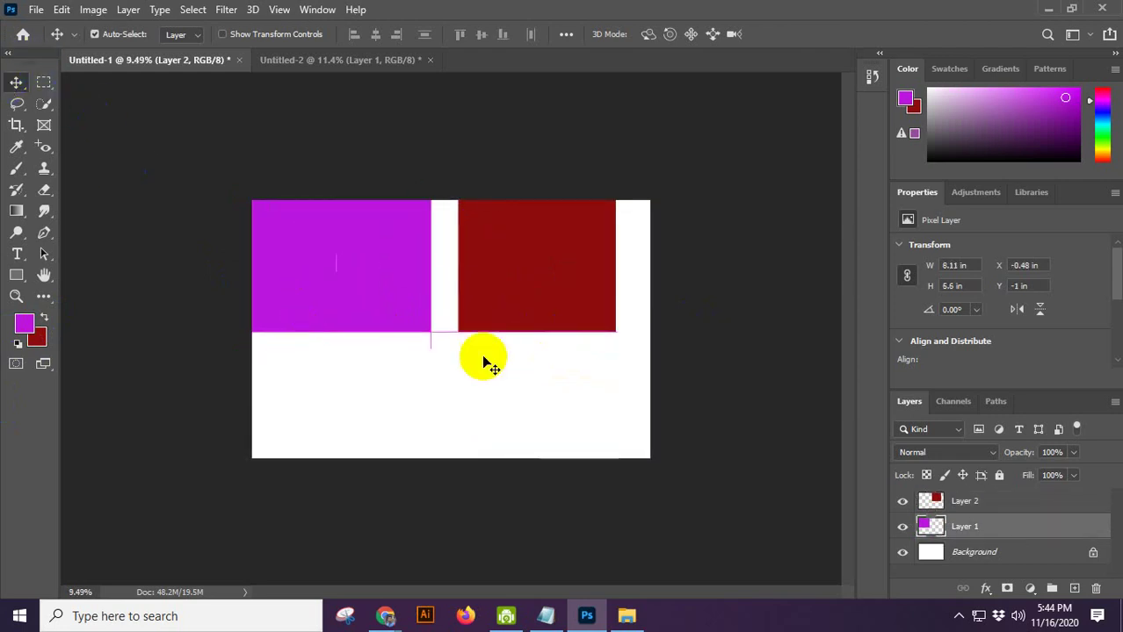
scroll(566, 318, "up", 1)
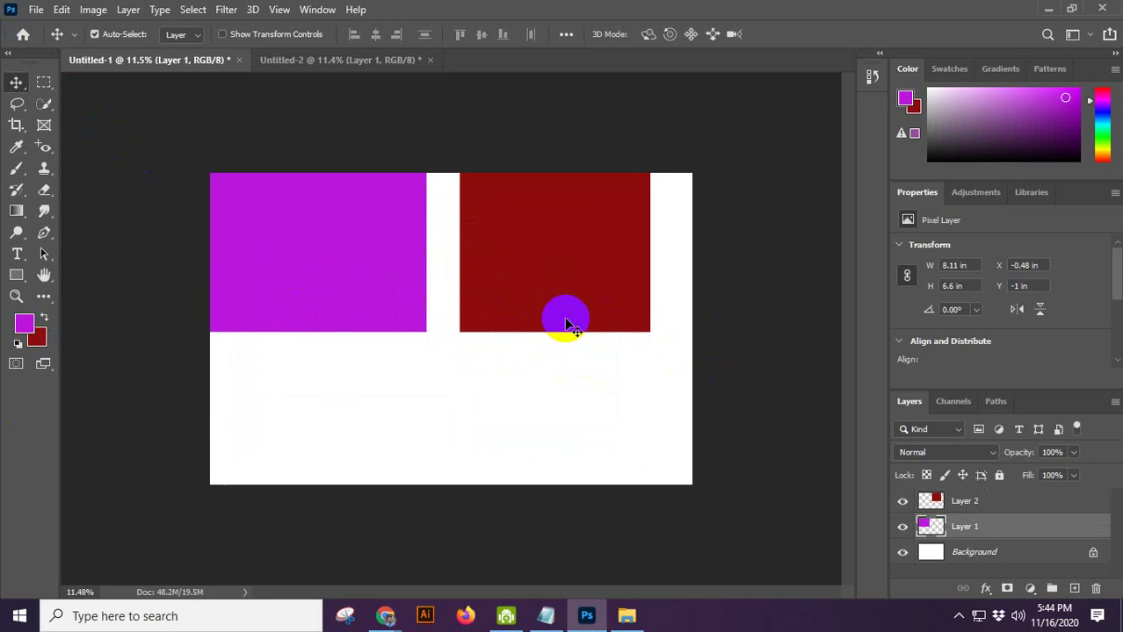
left_click_drag(544, 311, 582, 314)
left_click_drag(313, 296, 335, 296)
Step: Move the purple rectangle down to Y 0 in and the dark red one to about X 9.66 in, Y 0 in
left_click(43, 83)
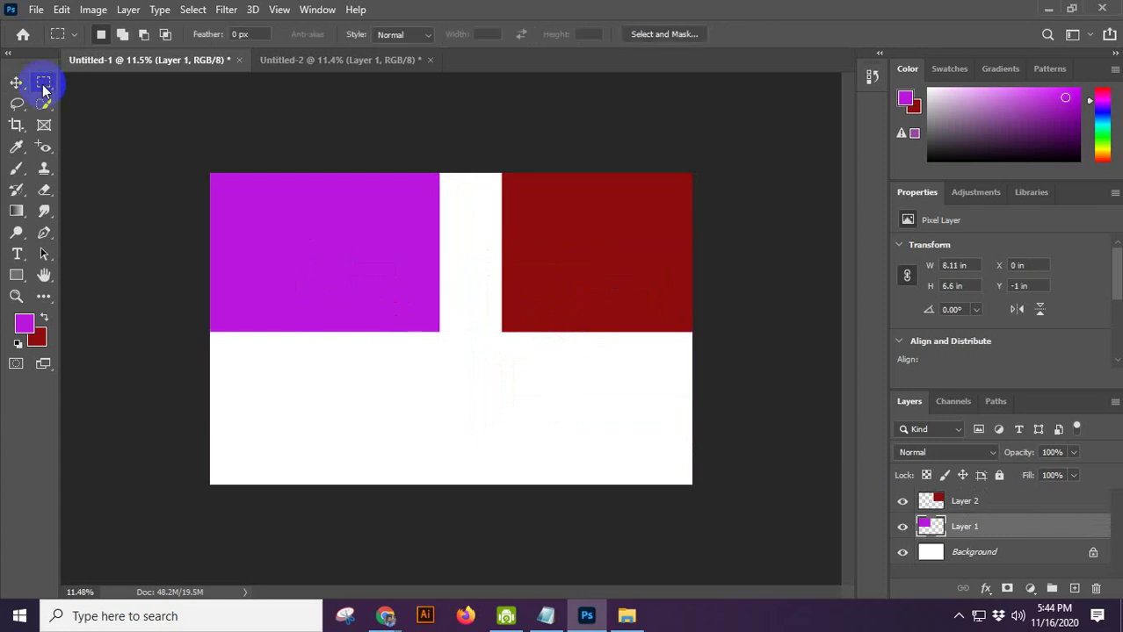
left_click(16, 82)
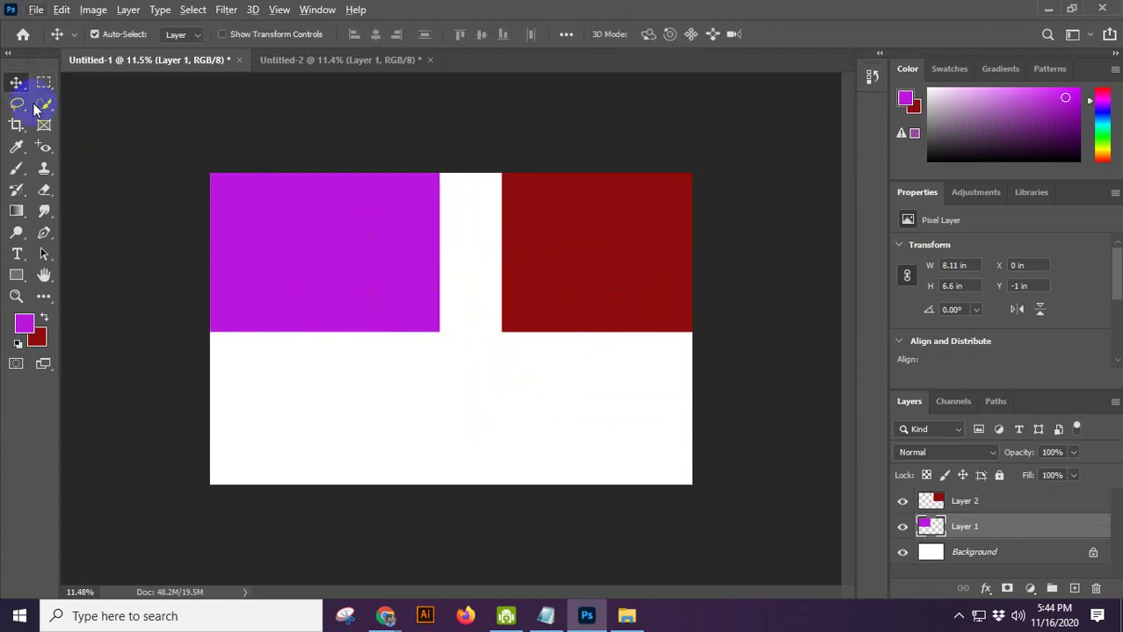
right_click(9, 84)
mouse_move(334, 284)
left_mouse_down()
mouse_move(321, 489)
mouse_move(353, 258)
mouse_move(373, 281)
mouse_move(265, 316)
mouse_move(288, 281)
mouse_move(656, 466)
mouse_move(383, 303)
mouse_move(324, 286)
mouse_move(336, 333)
mouse_move(335, 299)
left_mouse_up()
mouse_move(636, 295)
left_mouse_down()
mouse_move(584, 353)
mouse_move(618, 298)
left_mouse_up()
Step: Select both rectangle layers with a selection box across the canvas, and clear the layer selection
left_click_drag(623, 398, 267, 201)
left_click_drag(576, 373, 263, 211)
left_click(497, 492)
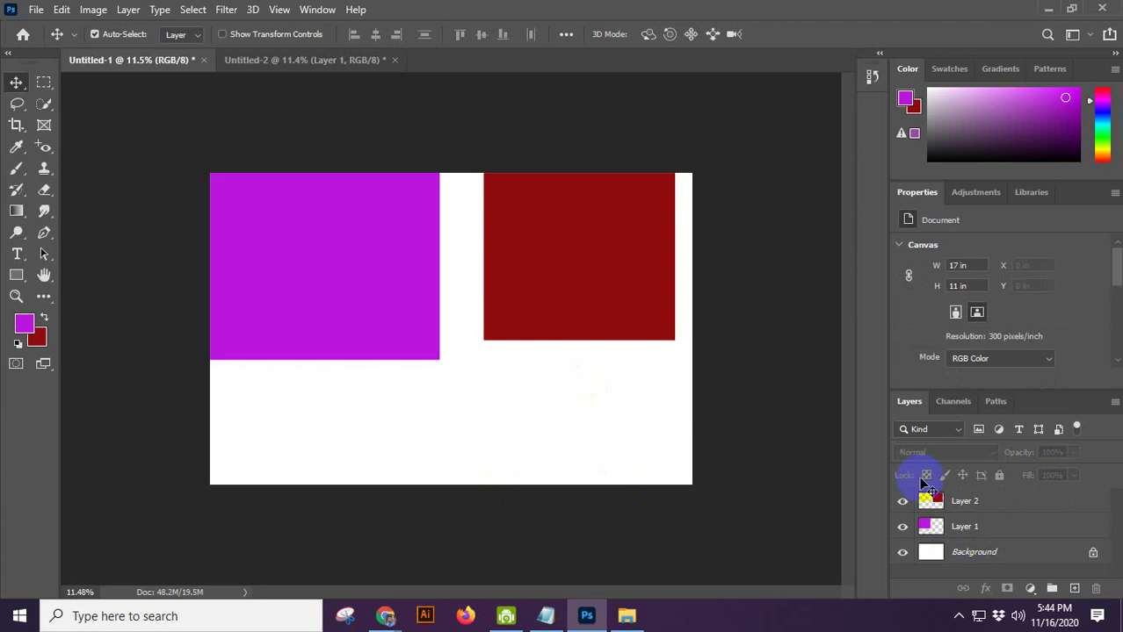
left_click_drag(659, 411, 219, 255)
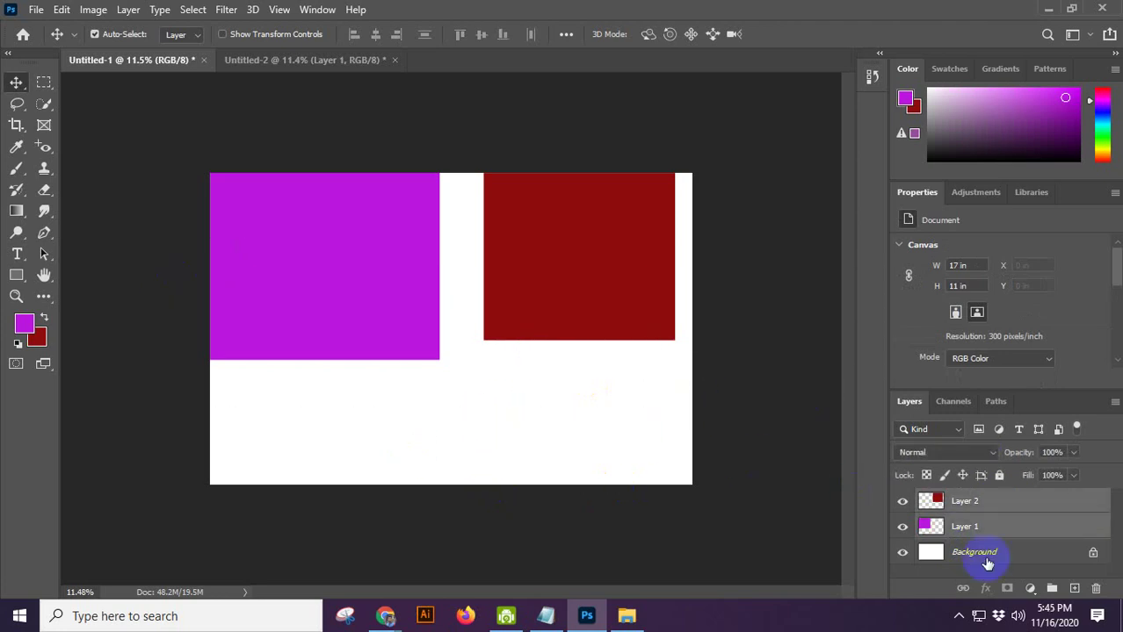
left_click(393, 410)
Step: Select the purple rectangle on the canvas, add the dark red one to the layer selection, and deselect both
left_click(353, 289)
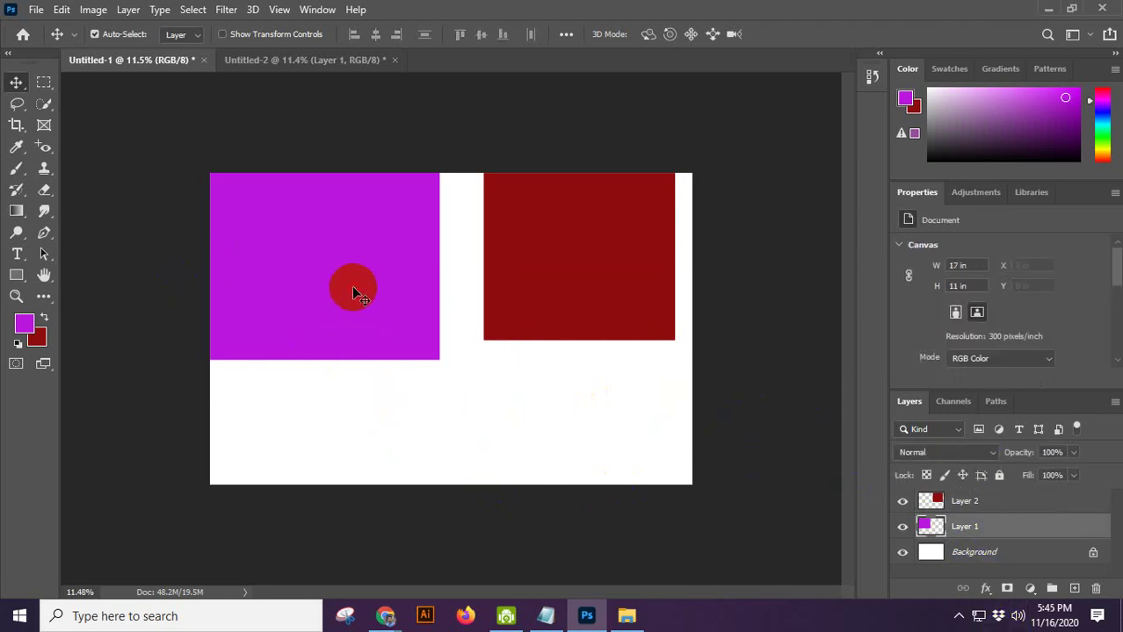
left_click(551, 264, "shift")
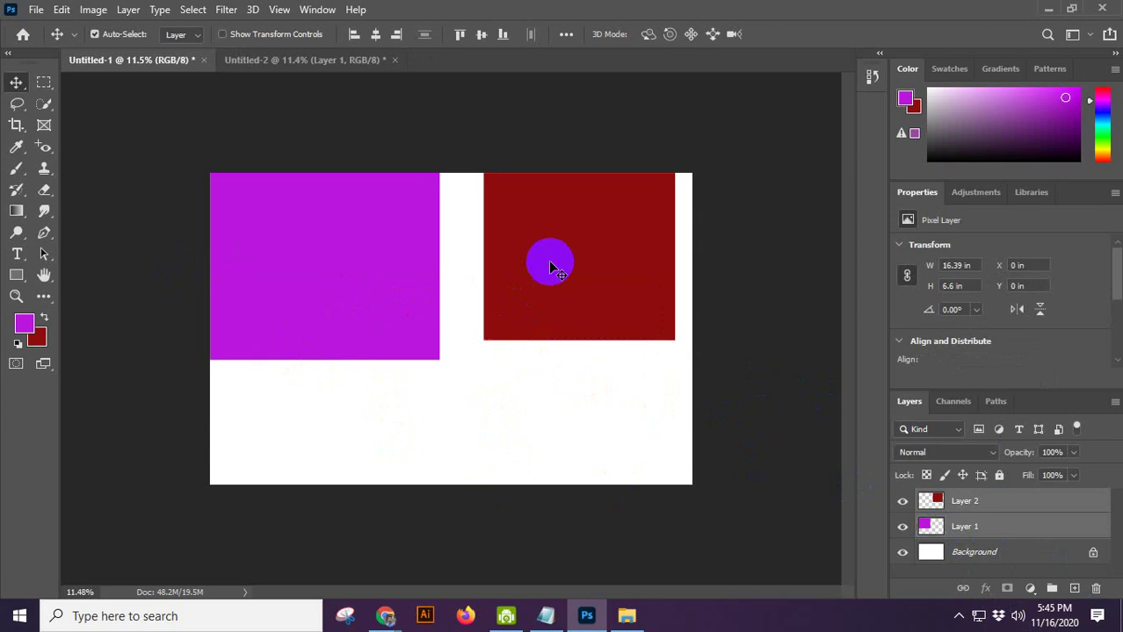
left_click(561, 389)
Step: Make Layer 2 and Layer 1 active together in the layer list and move both rectangles as one
left_click(1010, 507)
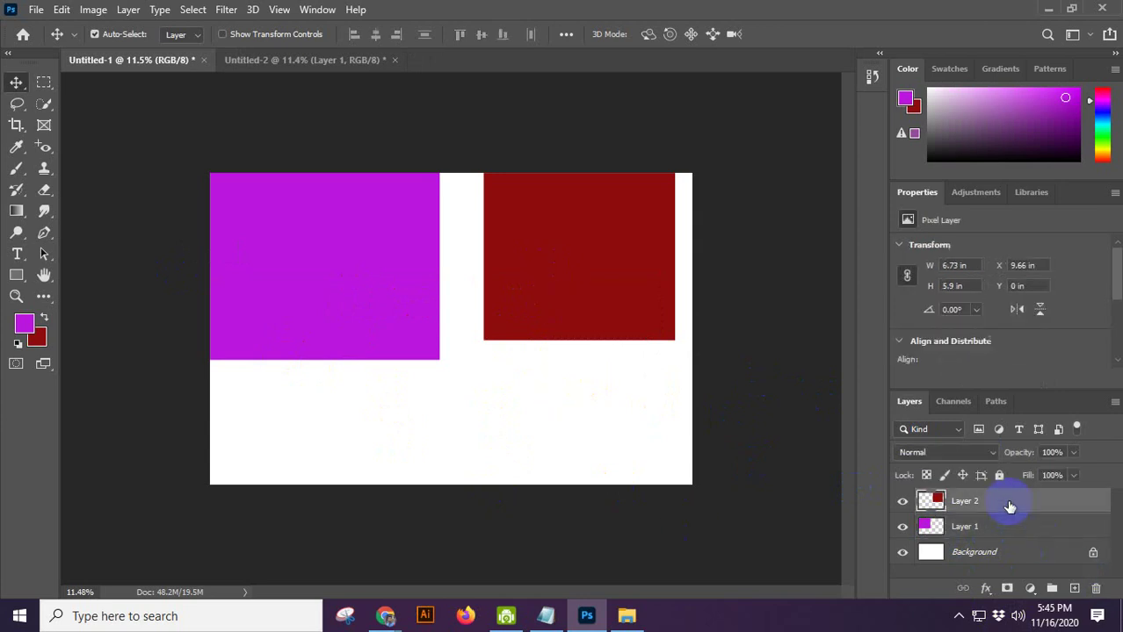
left_click(999, 529, "shift")
left_click_drag(328, 282, 402, 265)
left_click(361, 202)
Step: In Untitled-1, duplicate the dark red rectangle into the lower-left area of the canvas
left_click(125, 61)
left_click(553, 325)
left_click_drag(554, 239, 362, 401)
scroll(362, 401, "down", 1)
Step: Duplicate the purple rectangle behind the original dark red one at about X 9.6 in, Y 2.9 in and delete those two
left_click_drag(354, 266, 682, 508)
left_click_drag(618, 413, 562, 356)
key("ctrl+e")
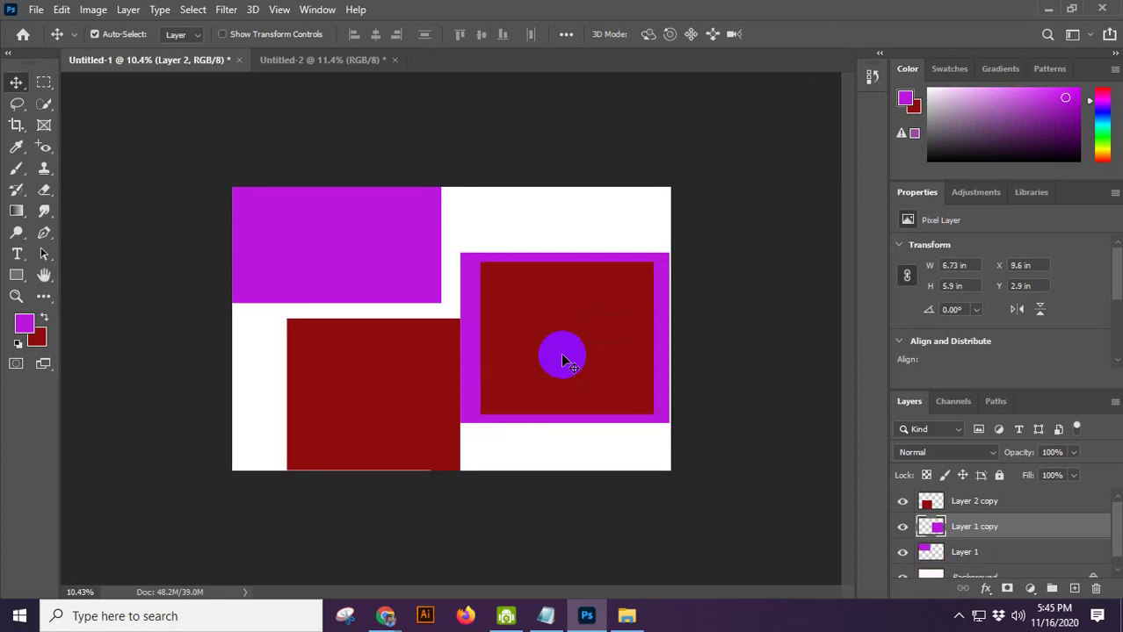
key("Delete")
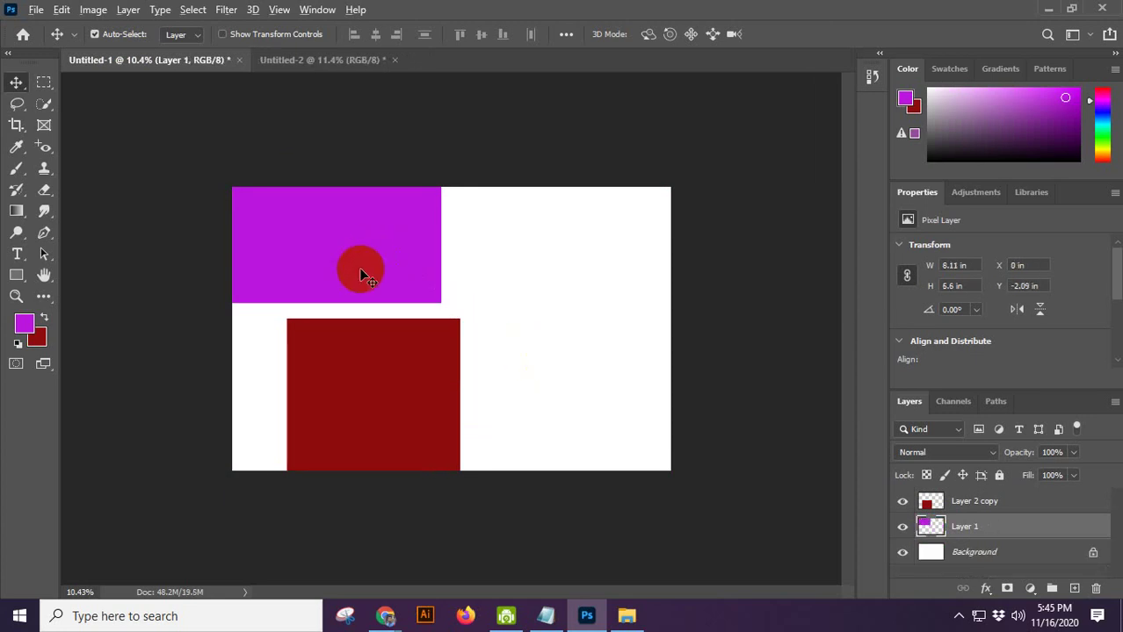
Step: Duplicate the purple rectangle to about X 8.89 in, Y 4.75 in and place dark red copies on both purple rectangles and at the lower left
left_click_drag(368, 259, 598, 426)
left_click_drag(341, 400, 319, 236)
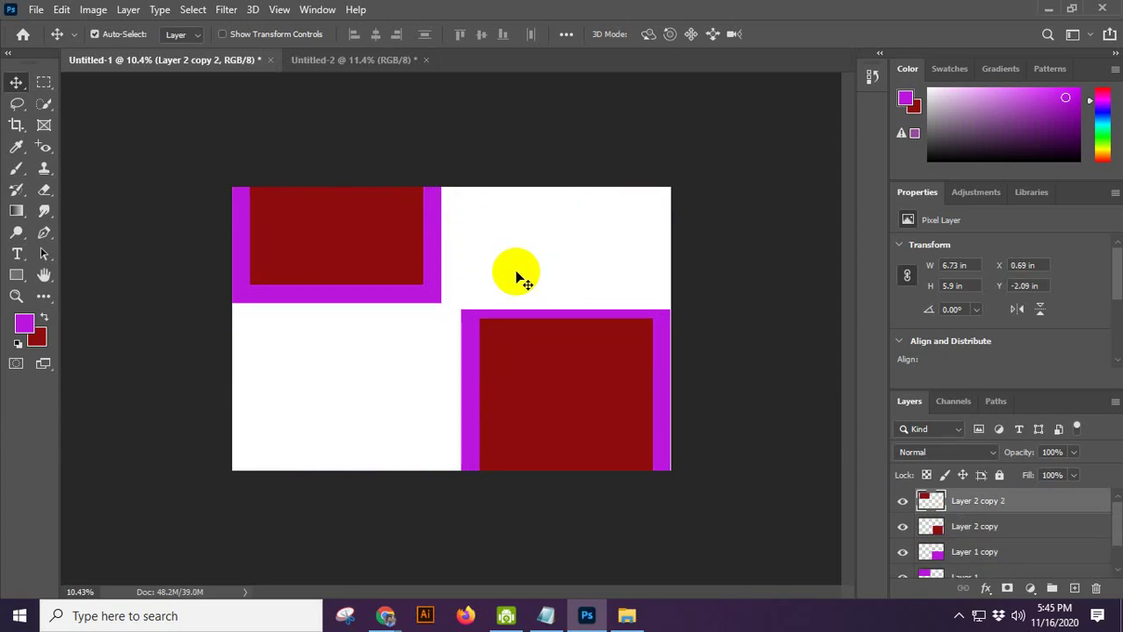
left_click_drag(538, 377, 307, 366)
left_click(562, 255)
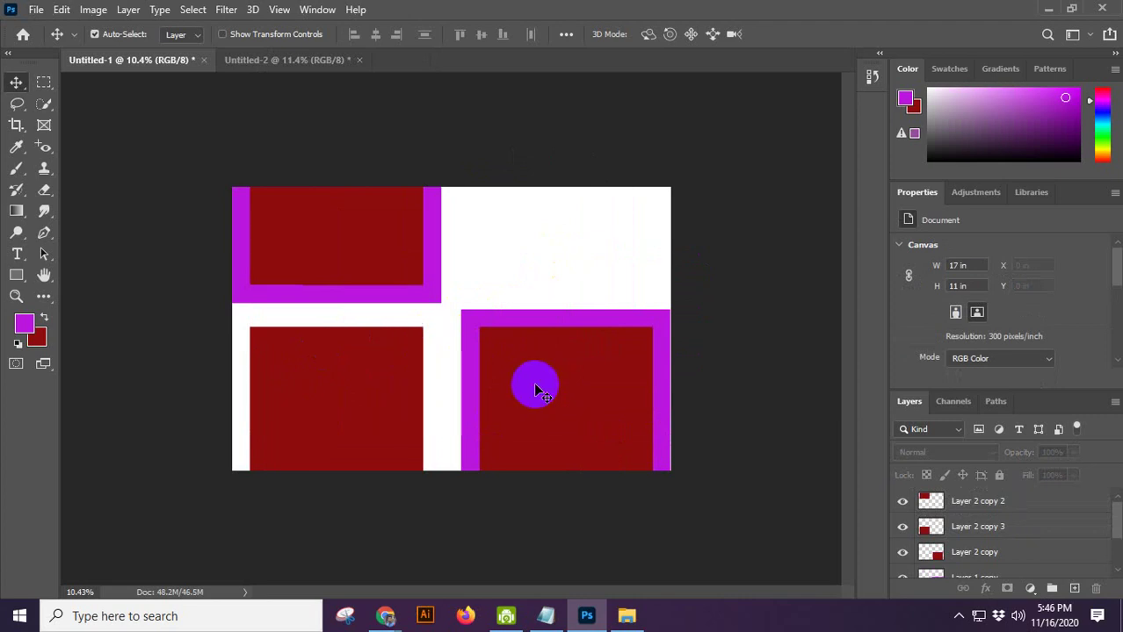
Step: Delete all the purple and dark red rectangle layers, leaving only the Background layer
left_click(375, 389)
key("Delete")
key("Delete")
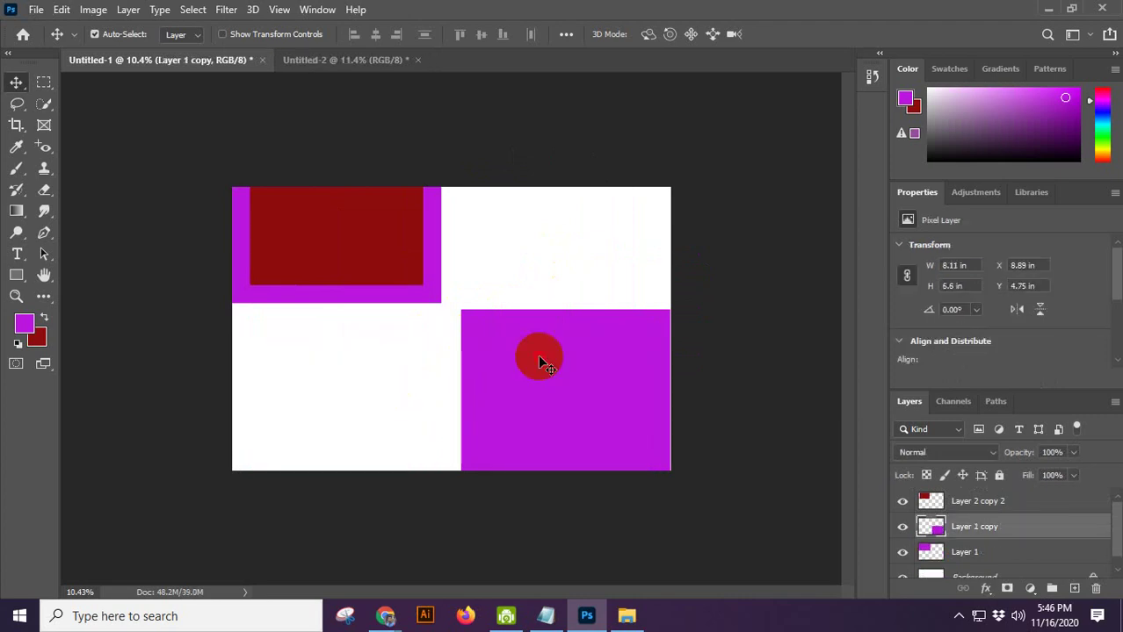
key("Delete")
left_click(359, 260)
key("Delete")
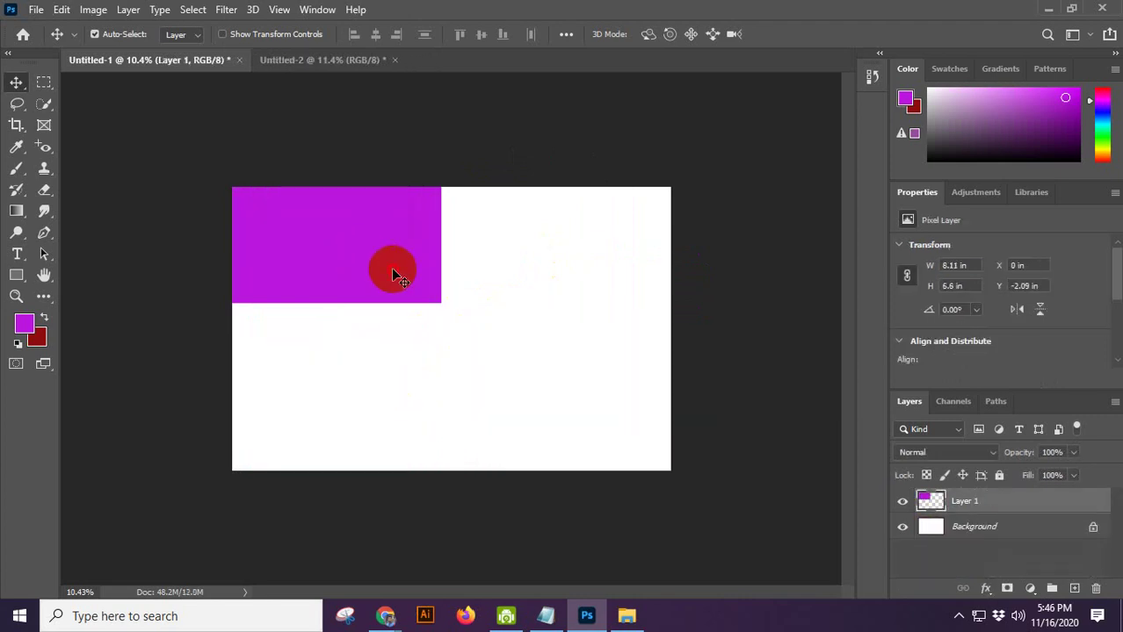
key("Delete")
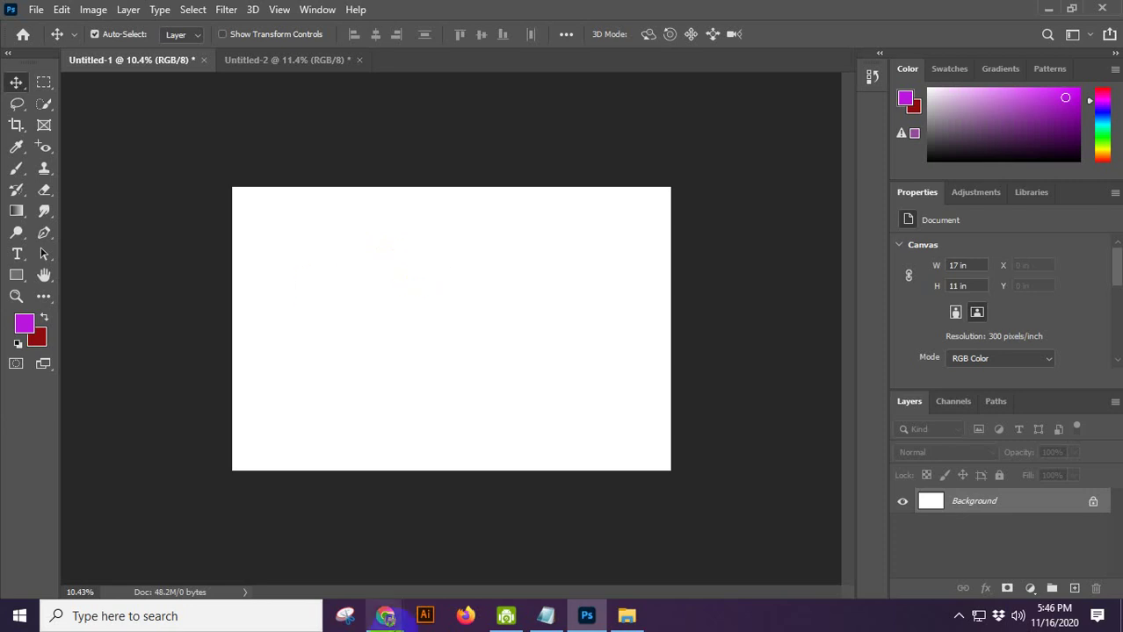
Step: Draw a rectangular selection of about 7.55 by 4.49 in and fill it with the purple foreground color on a new layer
scroll(425, 324, "up", 2)
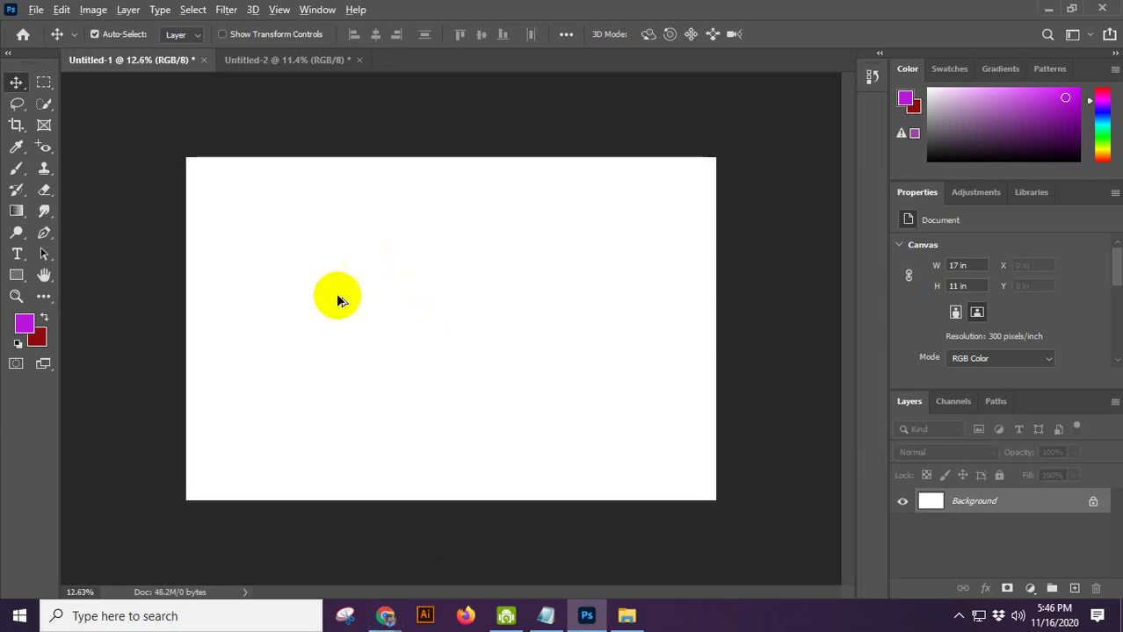
left_click(44, 82)
right_click(42, 84)
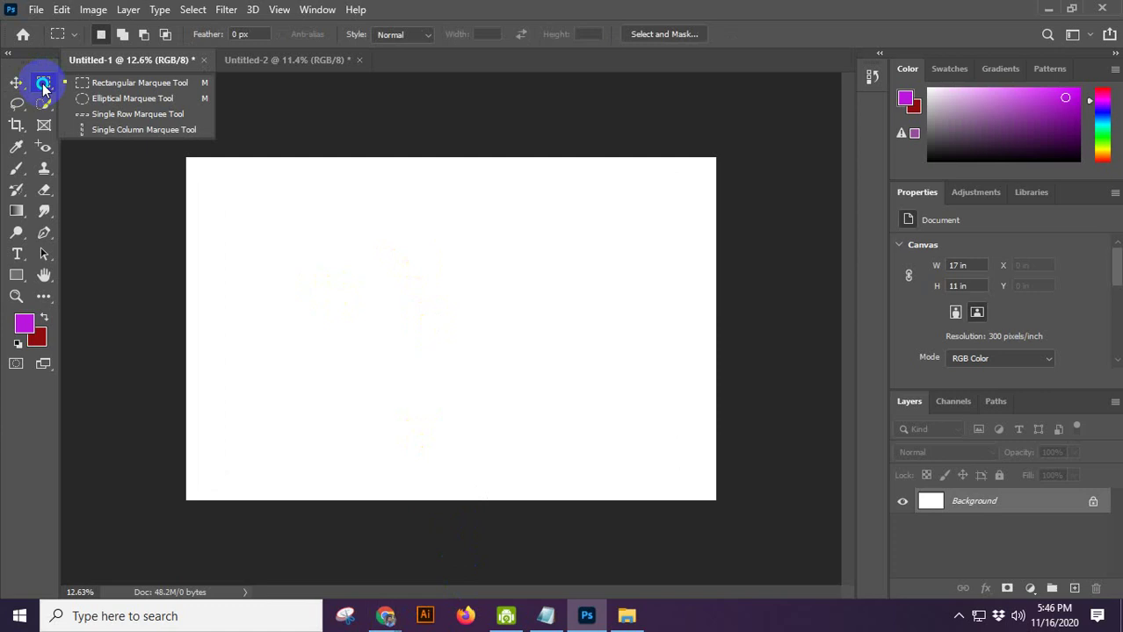
left_click(96, 86)
left_click_drag(352, 239, 588, 379)
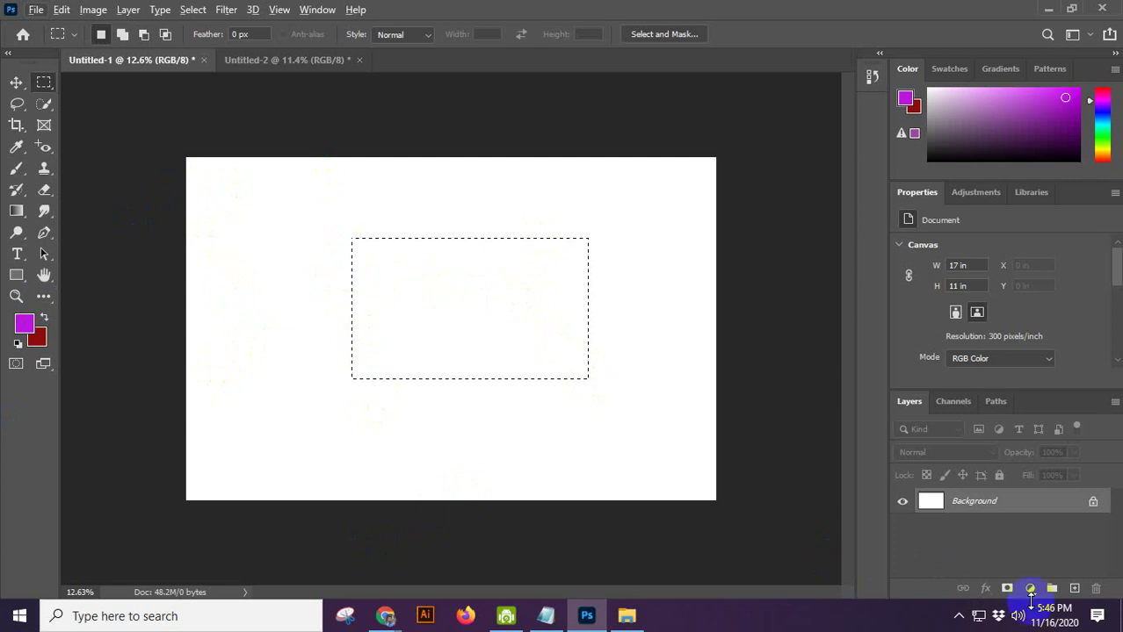
left_click(1073, 588)
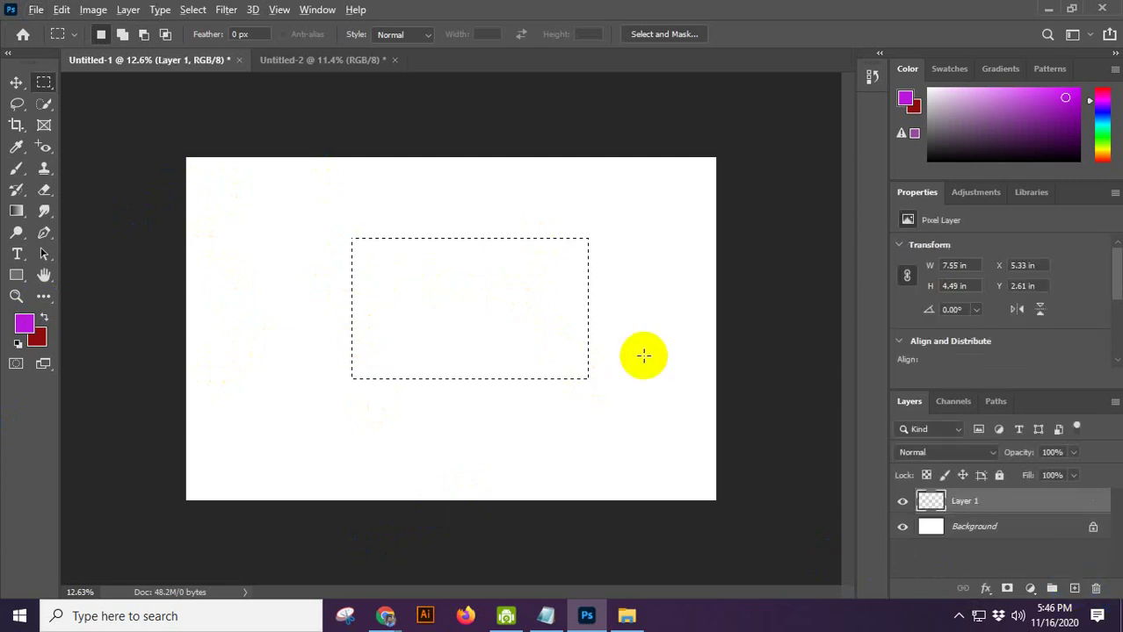
key("alt+BackSpace")
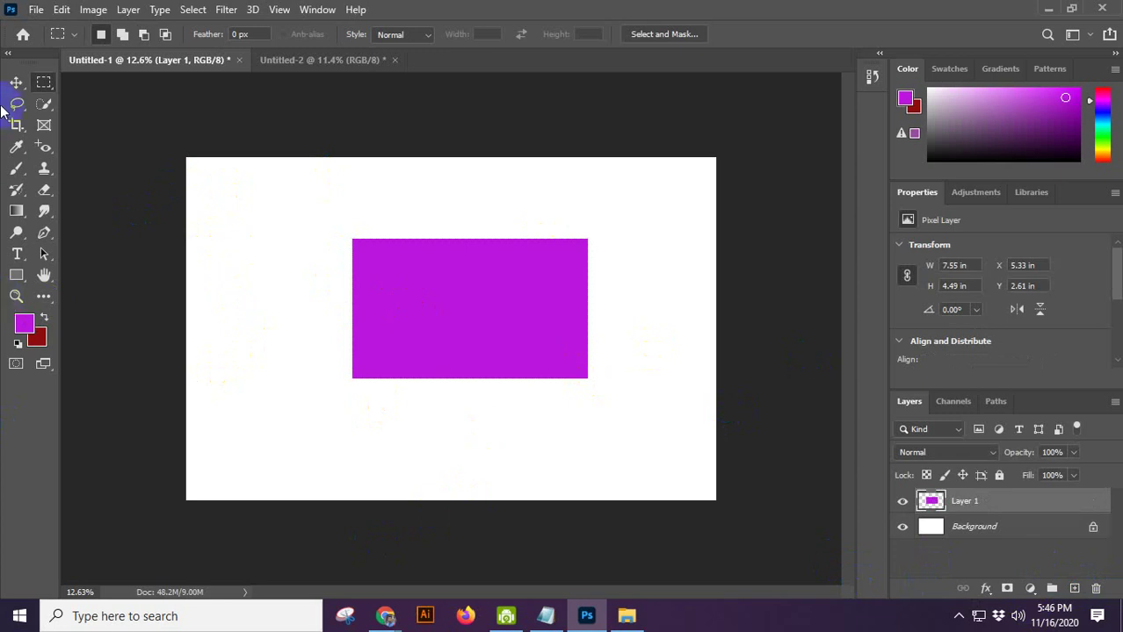
Step: Move the purple rectangle to about X 4.46 in, Y 2.32 in and delete its layer
left_click(15, 82)
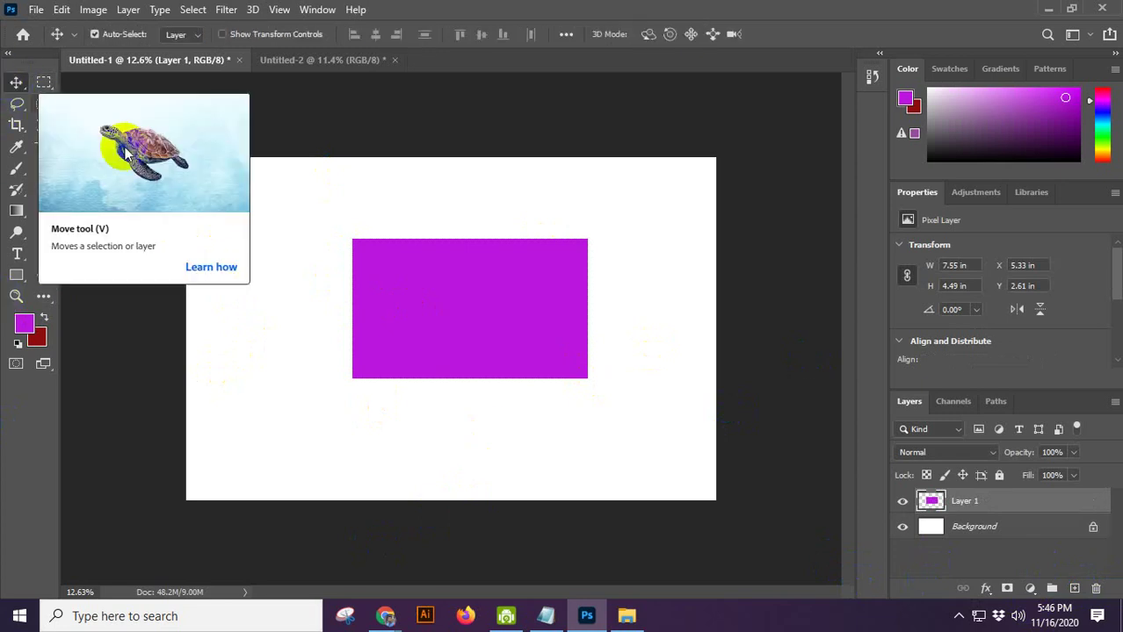
left_click_drag(442, 328, 410, 313)
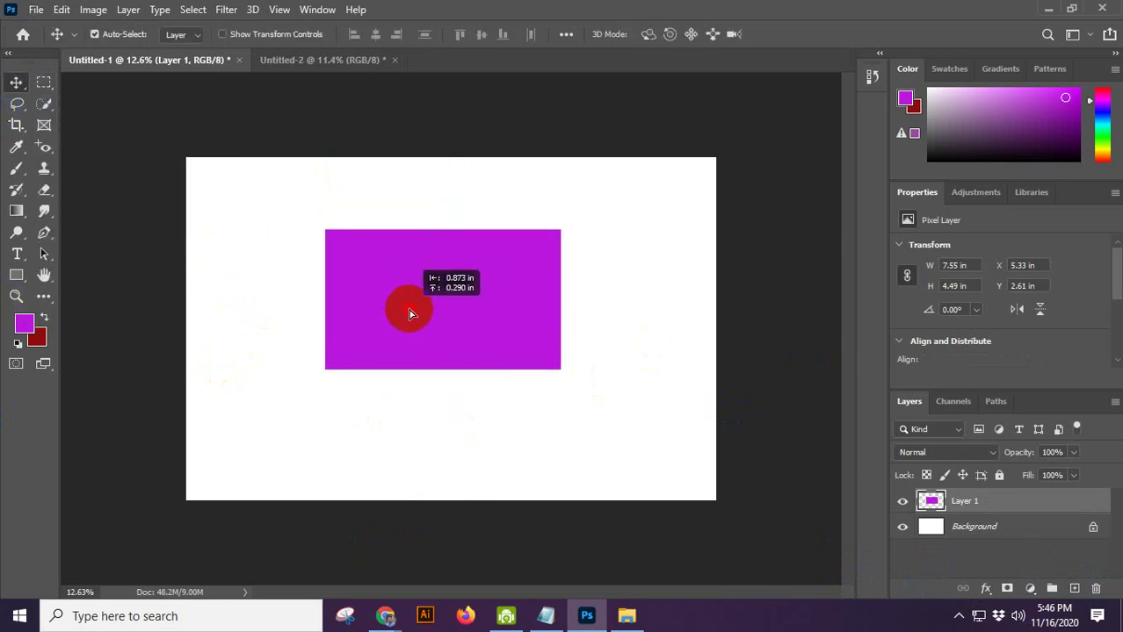
left_click(44, 82)
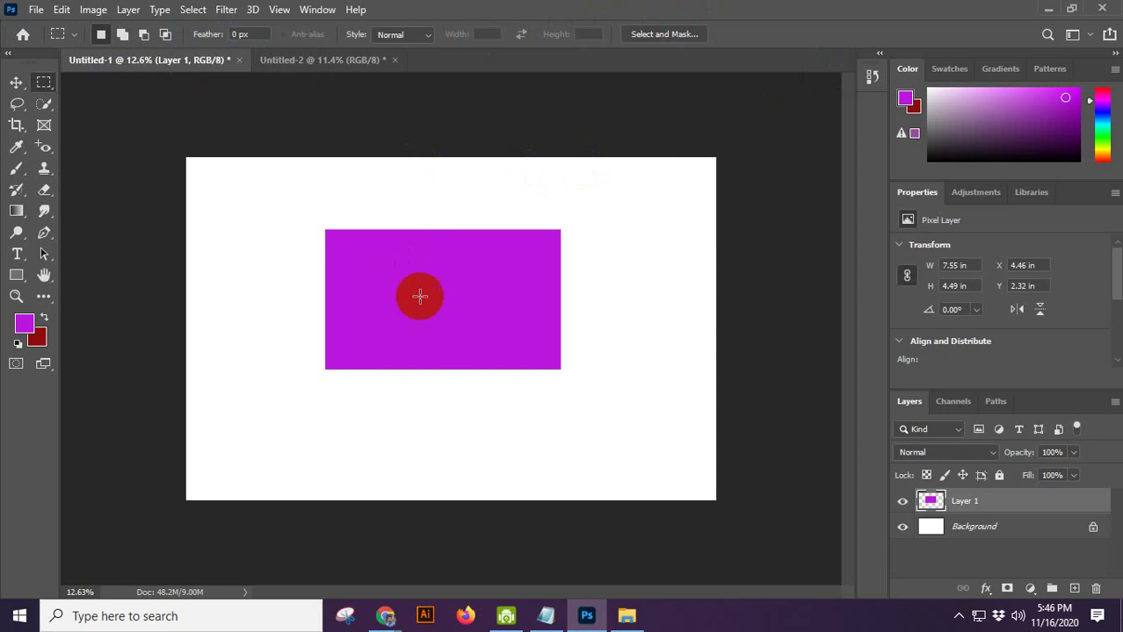
key("v")
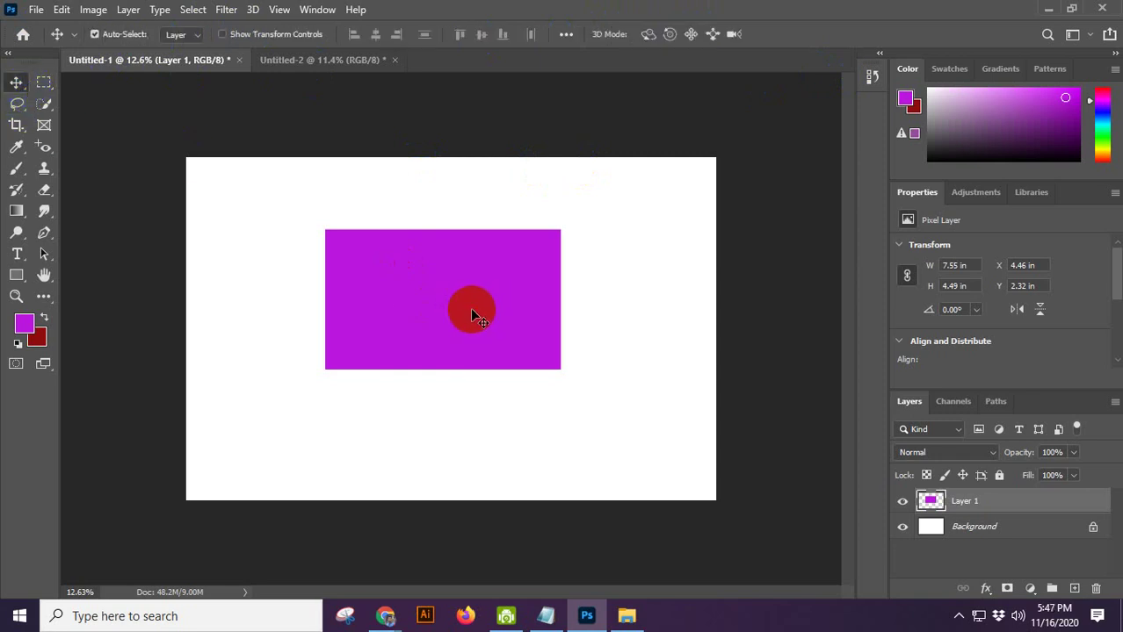
key("Delete")
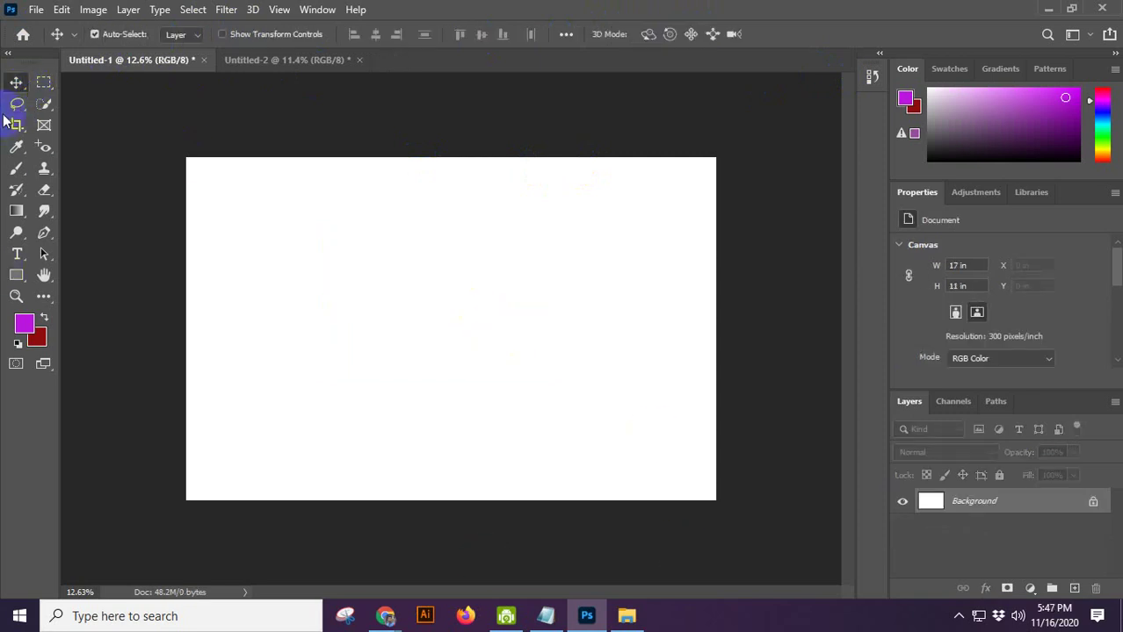
Step: Draw four replacing rectangular selections in turn, ending with one about 5.1 in tall near the canvas's upper-left corner
left_click(43, 88)
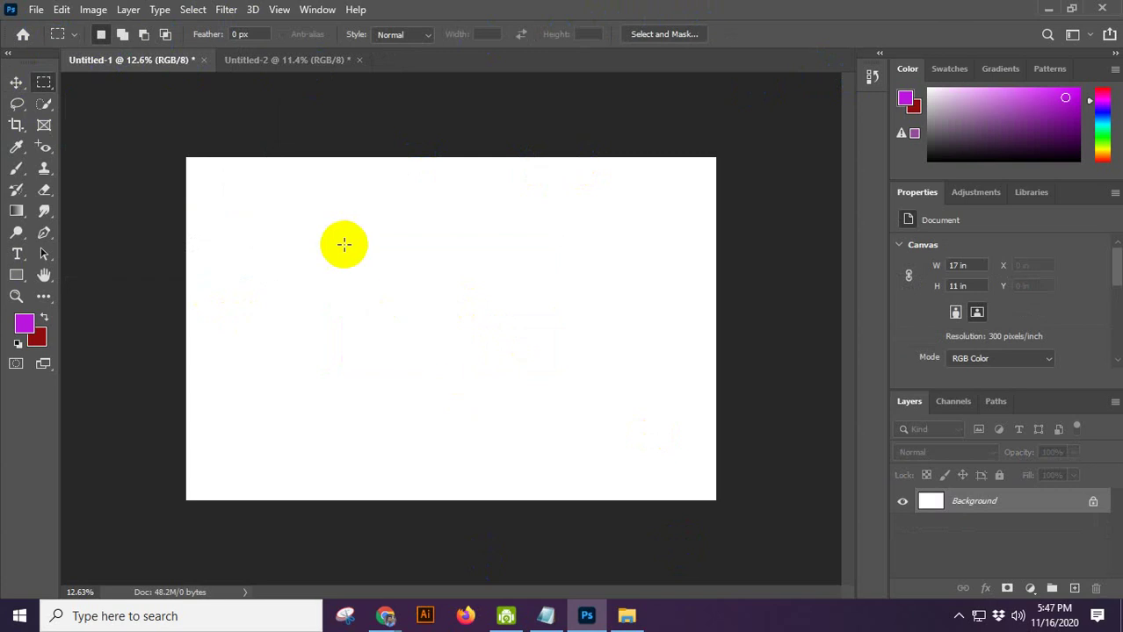
left_click_drag(244, 185, 483, 357)
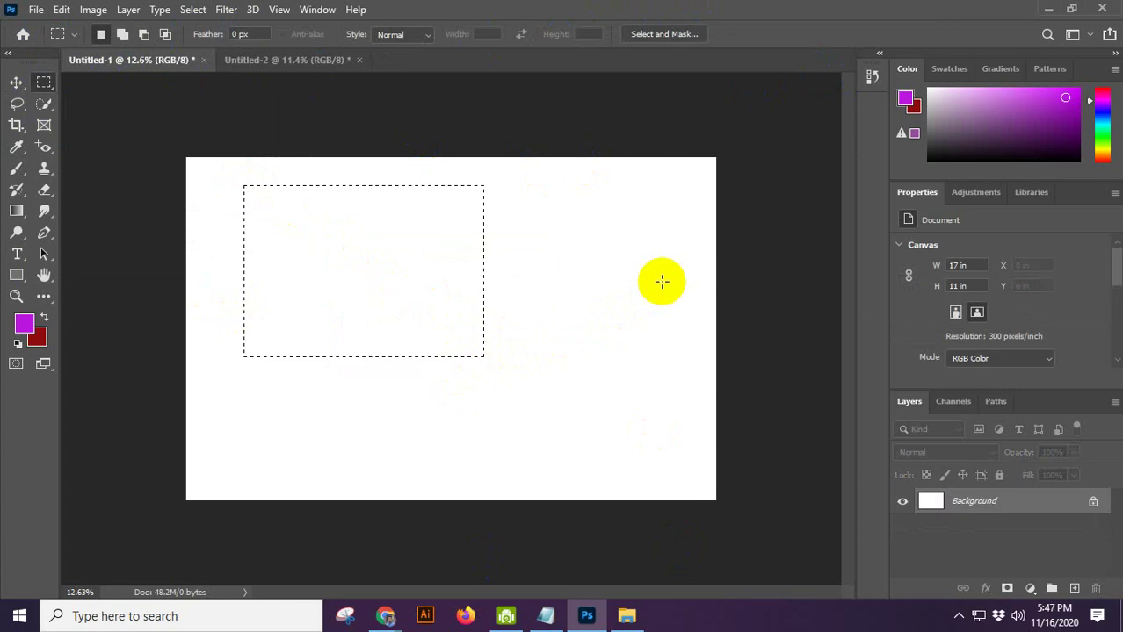
left_click_drag(579, 231, 467, 354)
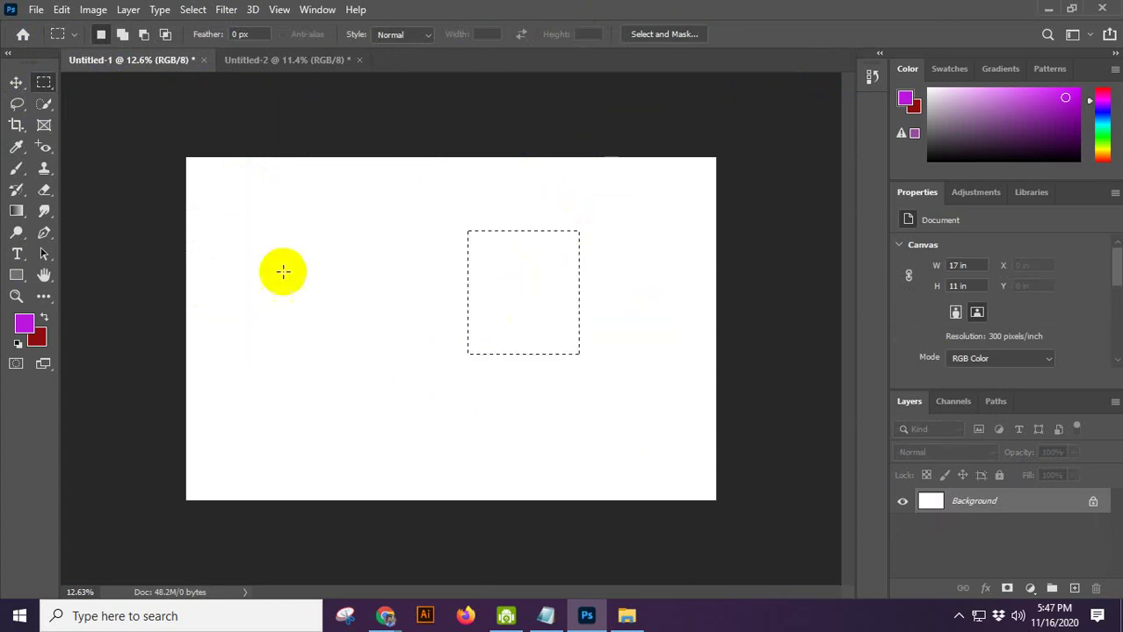
left_click_drag(295, 225, 519, 390)
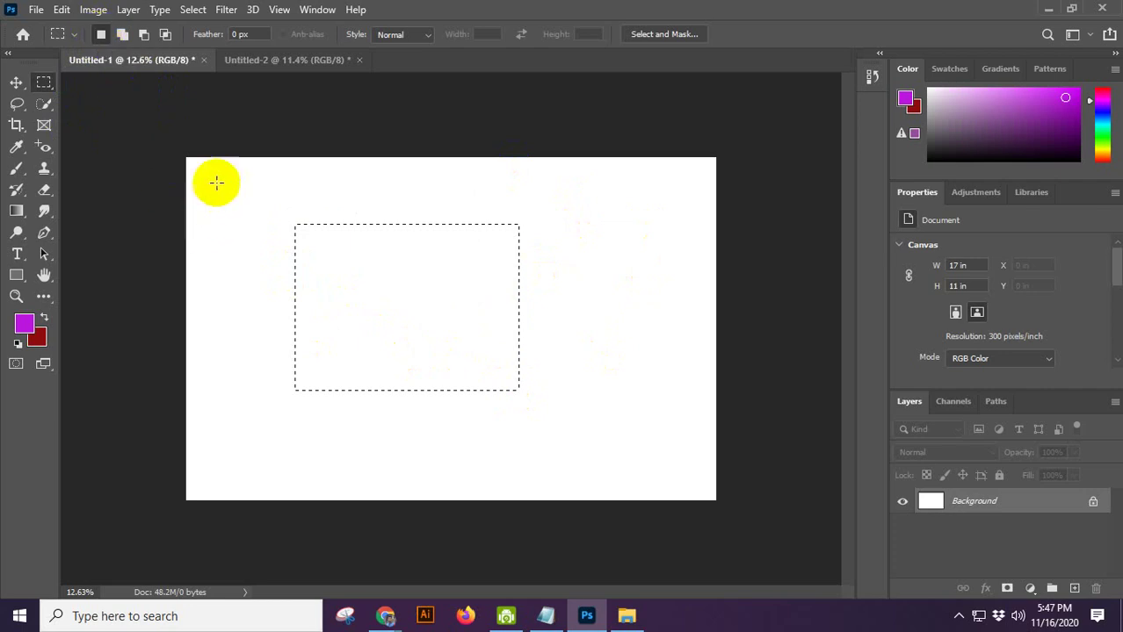
left_click_drag(219, 174, 362, 331)
left_click(179, 152)
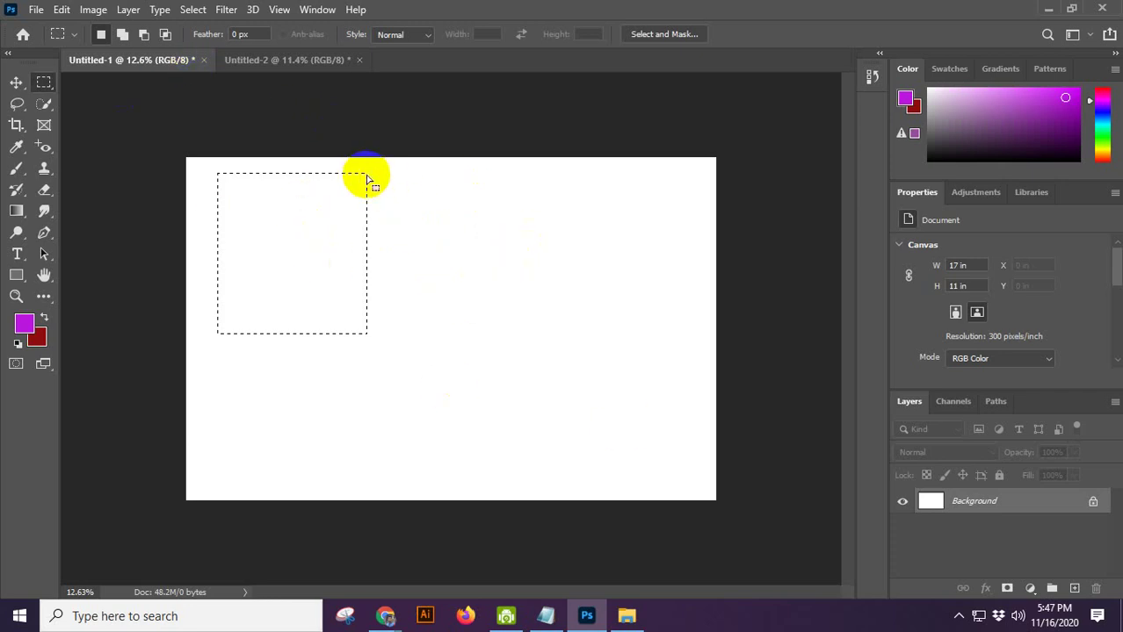
Step: Switch the marquee to Add to selection and add a second rectangle of similar size beside the first
left_click(122, 34)
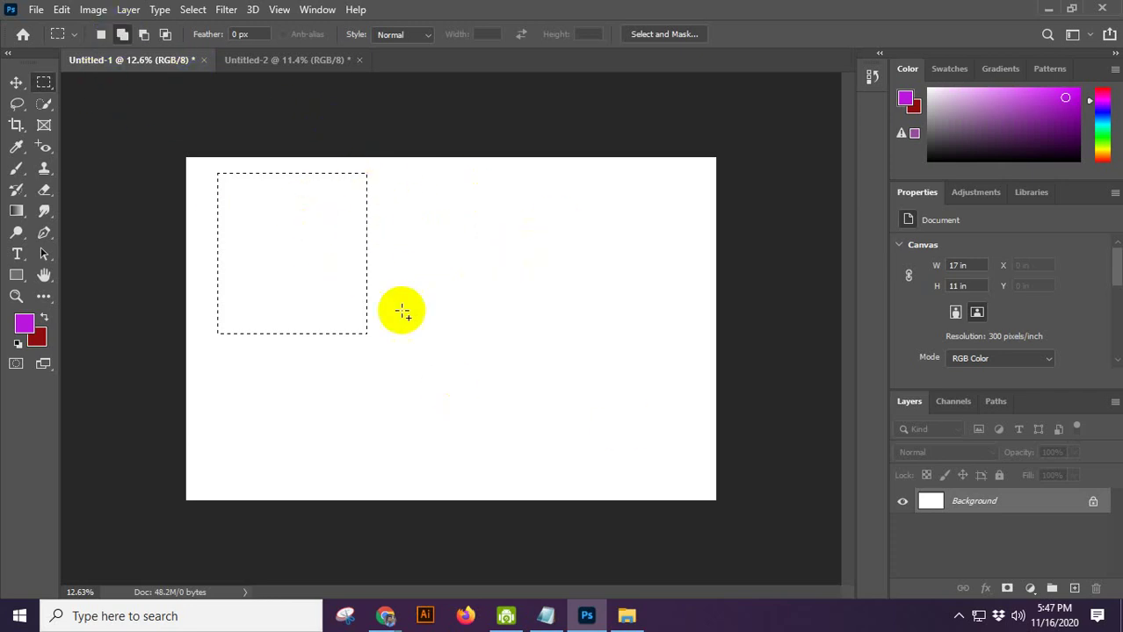
left_click_drag(377, 174, 529, 333)
scroll(384, 228, "down", 2)
scroll(384, 227, "up", 2)
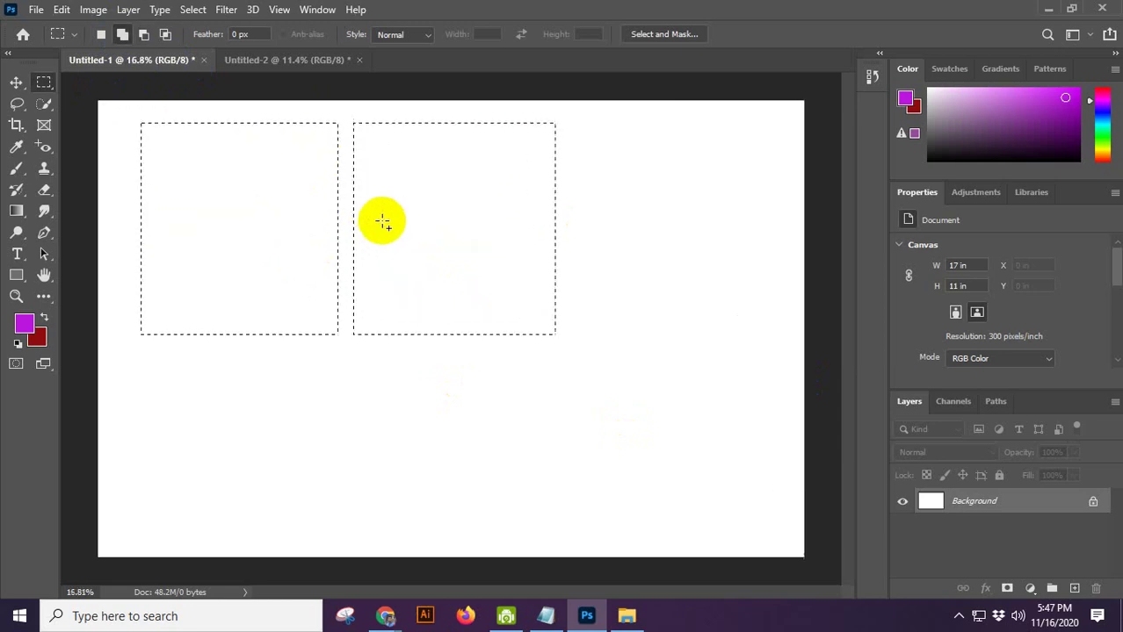
Step: Add a smaller overlapping rectangle that bridges the gap between the two selected rectangles
left_click_drag(259, 166, 443, 287)
scroll(416, 264, "down", 2)
scroll(416, 263, "up", 2)
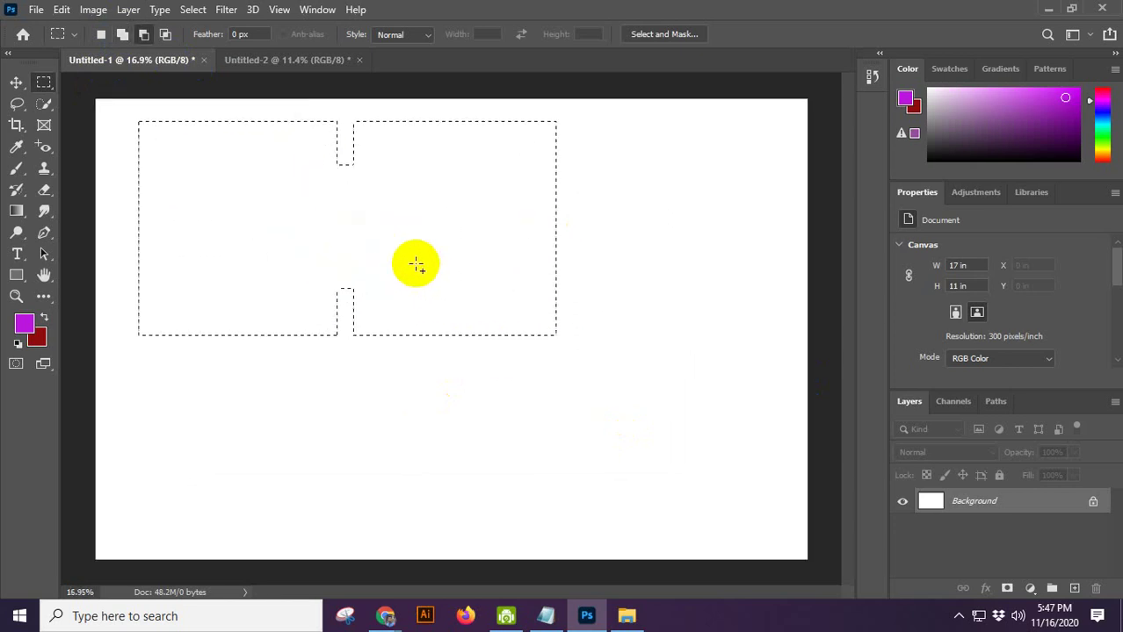
scroll(417, 261, "down", 3)
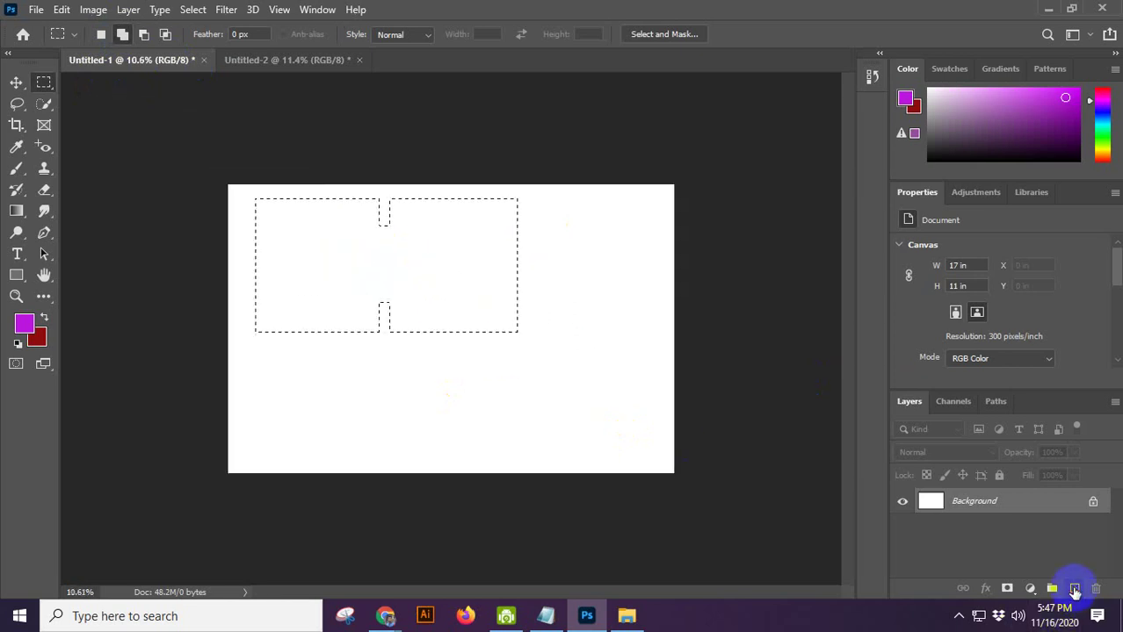
Step: Create a new layer, fill the combined selection with the purple foreground color, and deselect it
left_click(1074, 588)
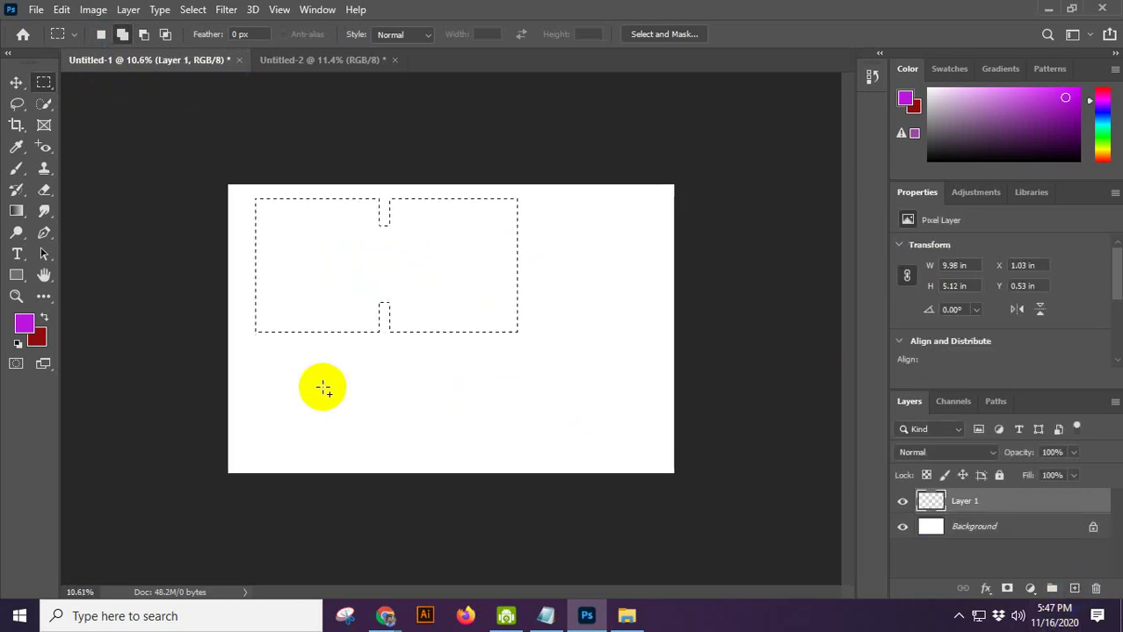
key("alt+BackSpace")
left_click(360, 266)
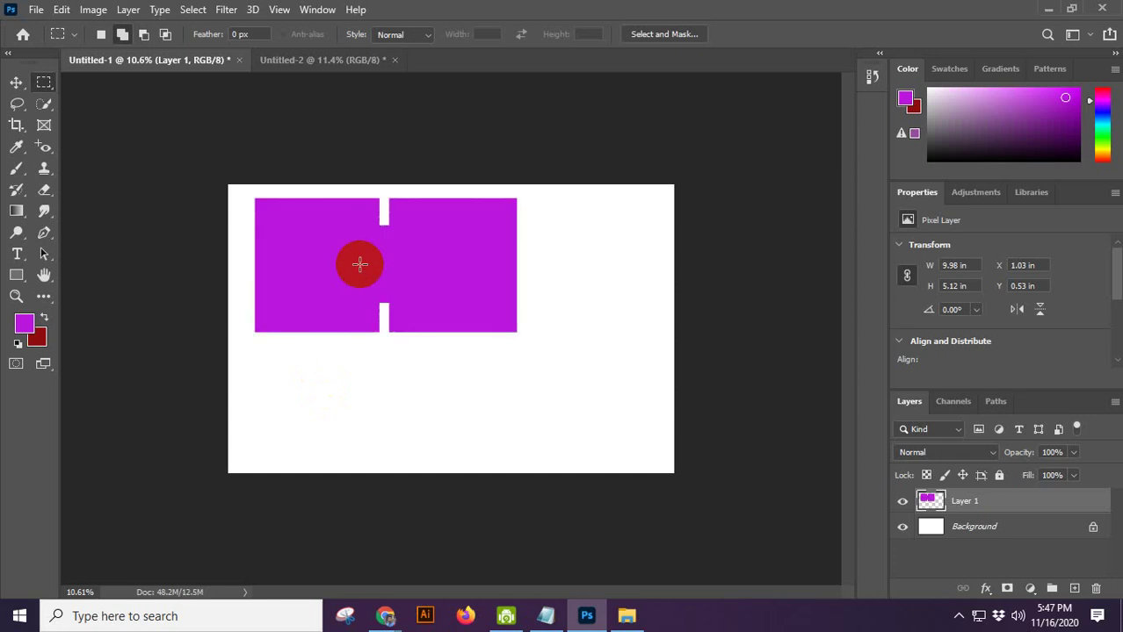
scroll(359, 265, "up", 2)
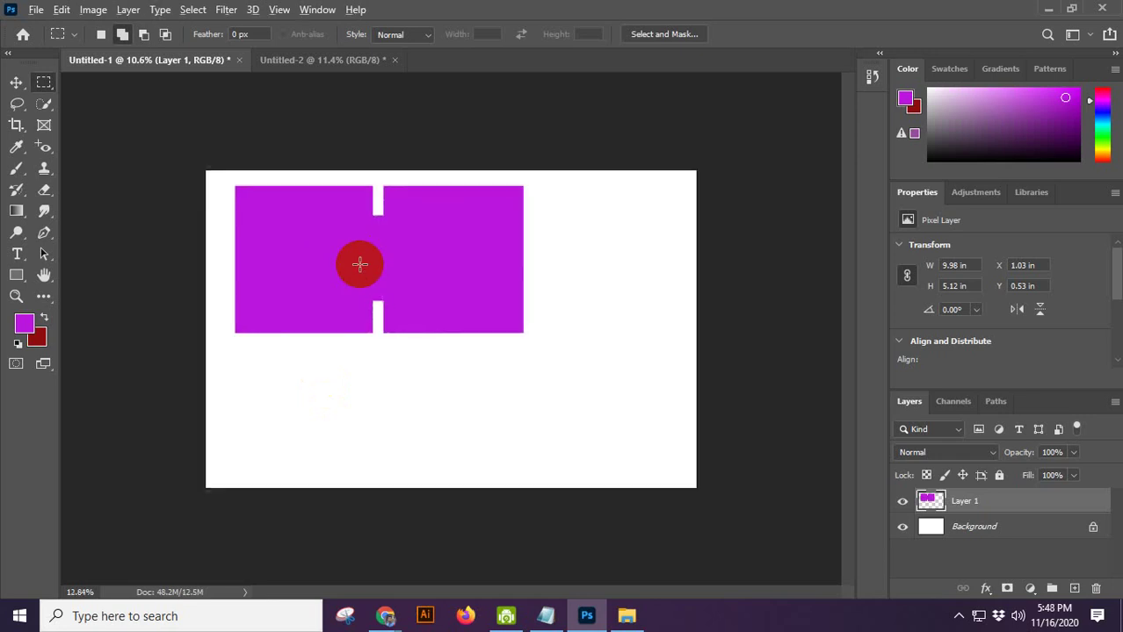
scroll(286, 274, "down", 3)
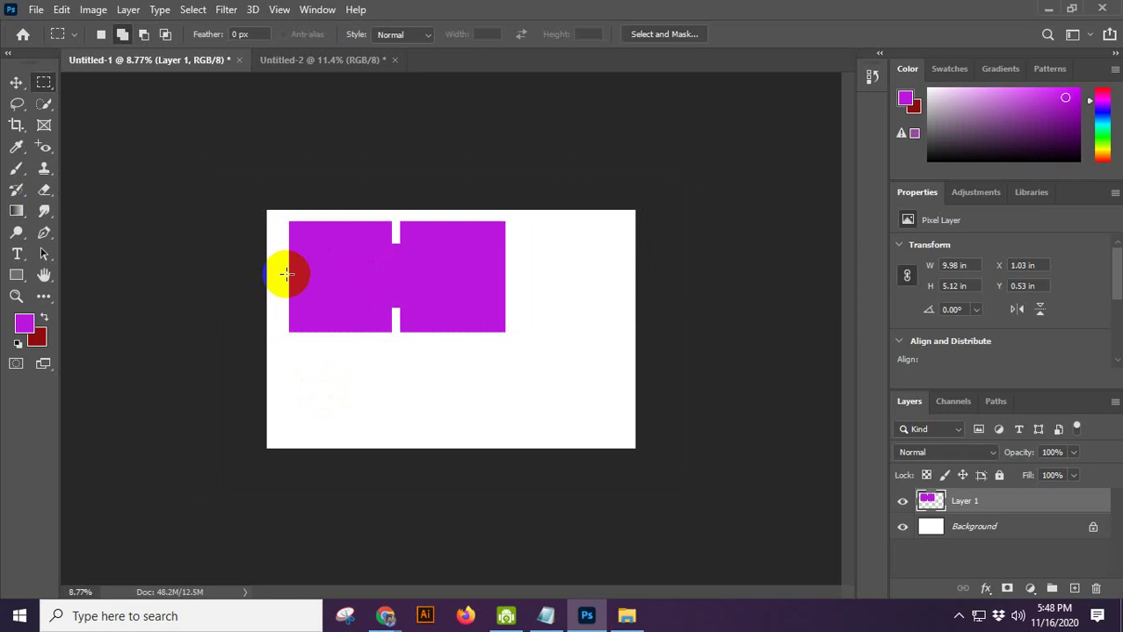
Step: Undo back to the two separate rectangular selections, removing the purple fill, its layer and the strip joining them
key("ctrl+z")
key("ctrl+z")
key("ctrl+z")
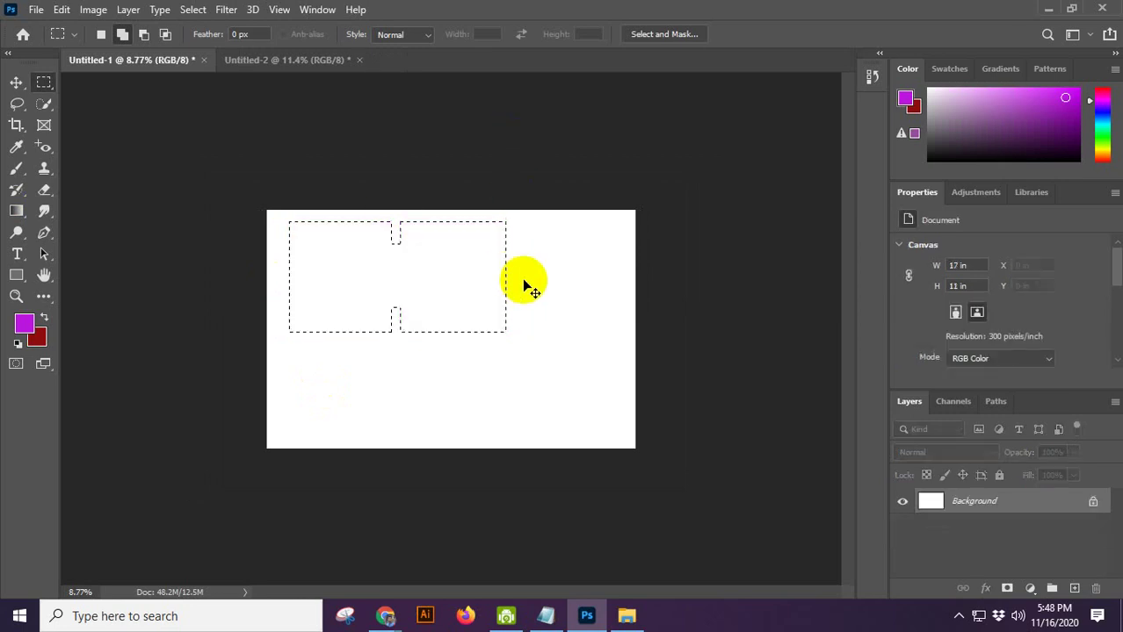
scroll(385, 234, "up", 2)
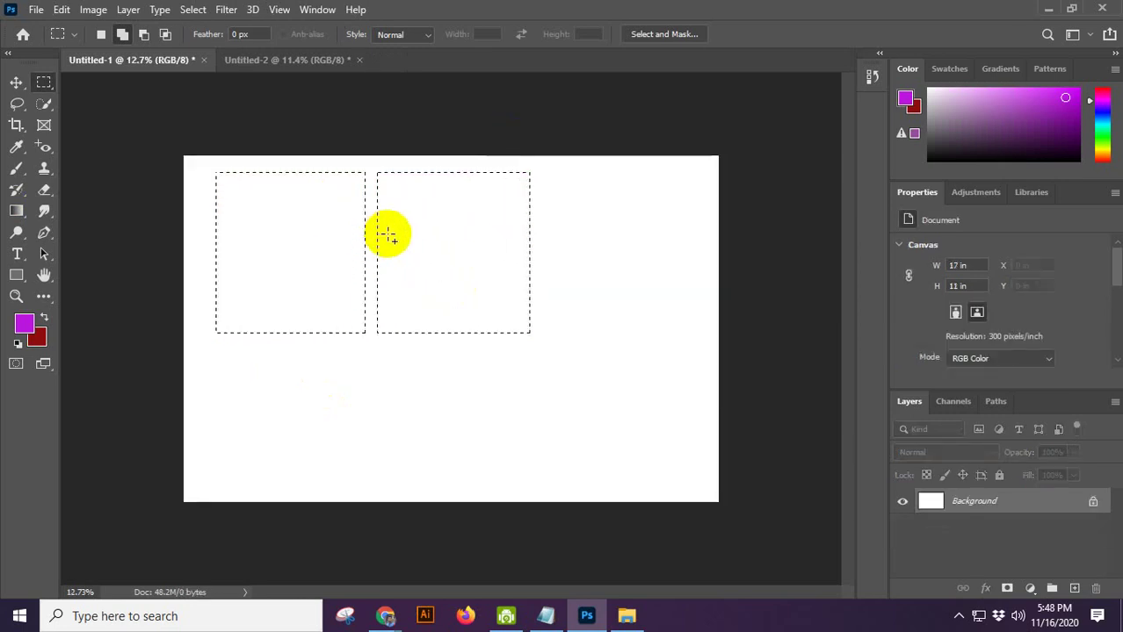
scroll(351, 246, "up", 1)
scroll(369, 175, "down", 1)
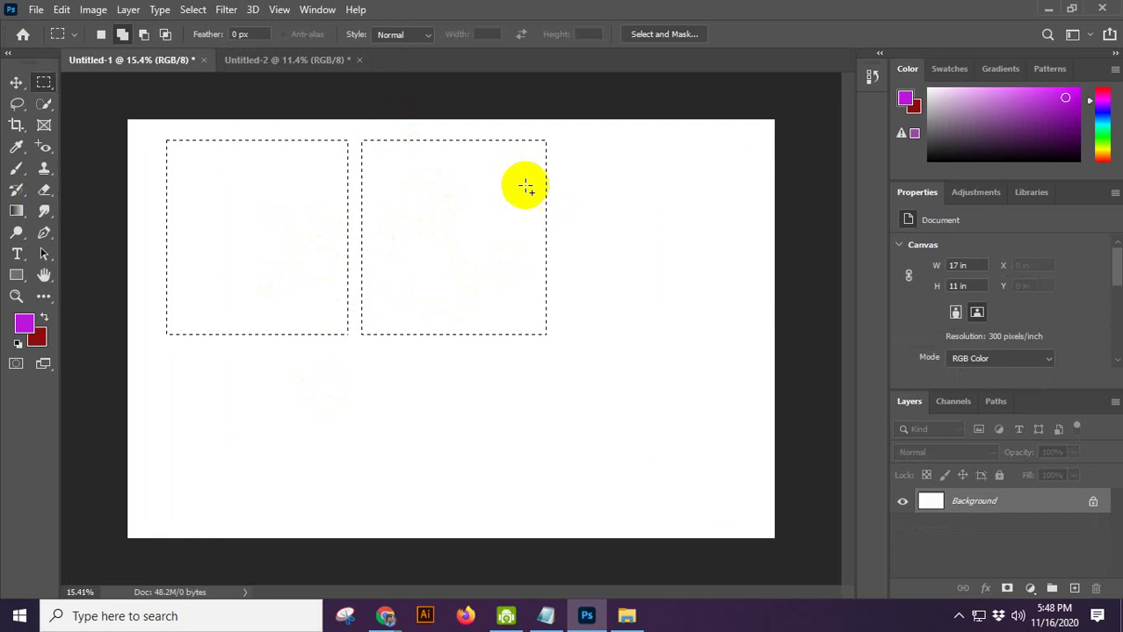
Step: Subtract the right part of the right-hand rectangle and the upper area between both rectangles from the selection
left_click(145, 36)
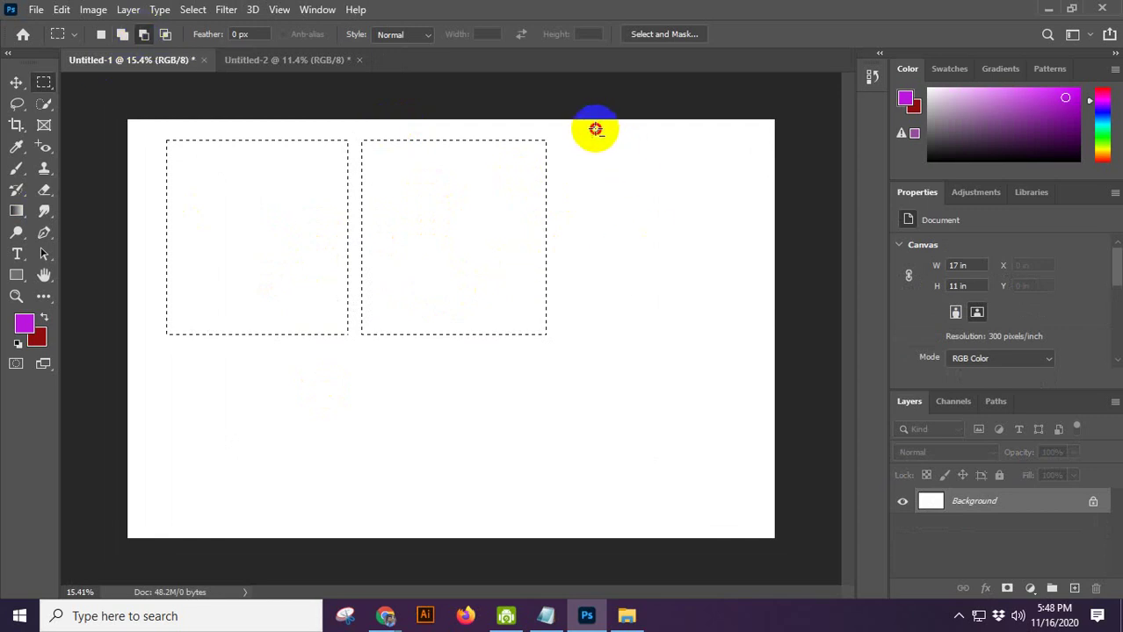
left_click_drag(597, 127, 456, 361)
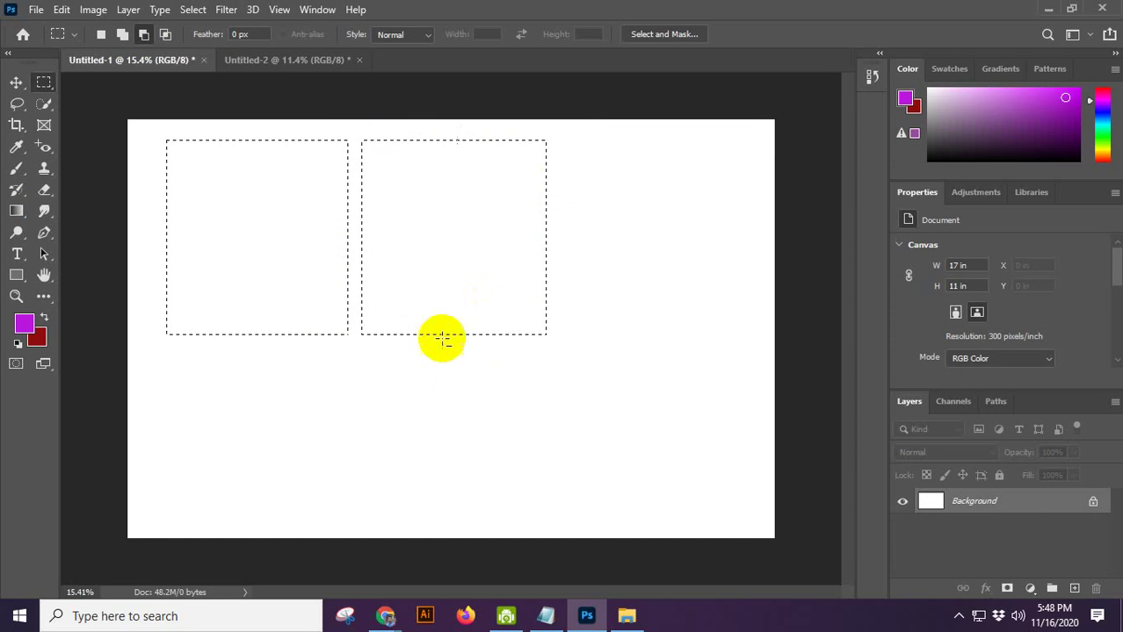
left_click_drag(297, 121, 479, 239)
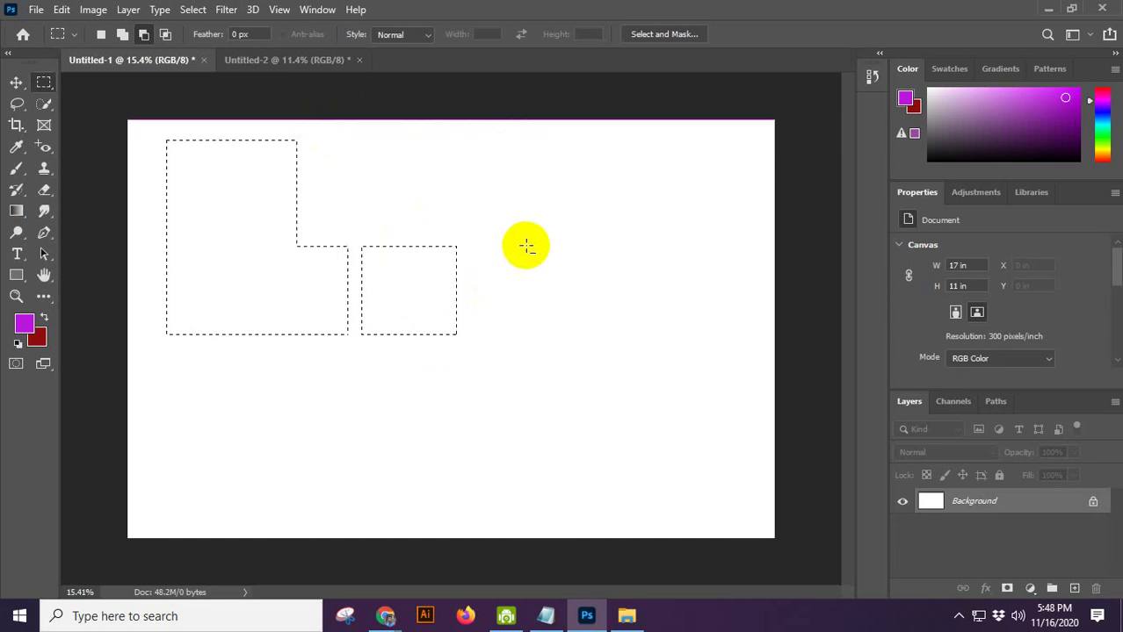
Step: Subtract the remaining upper area and a thin vertical strip through the left rectangle, leaving three small selected boxes in a row
scroll(526, 246, "down", 2)
left_click_drag(208, 140, 531, 286)
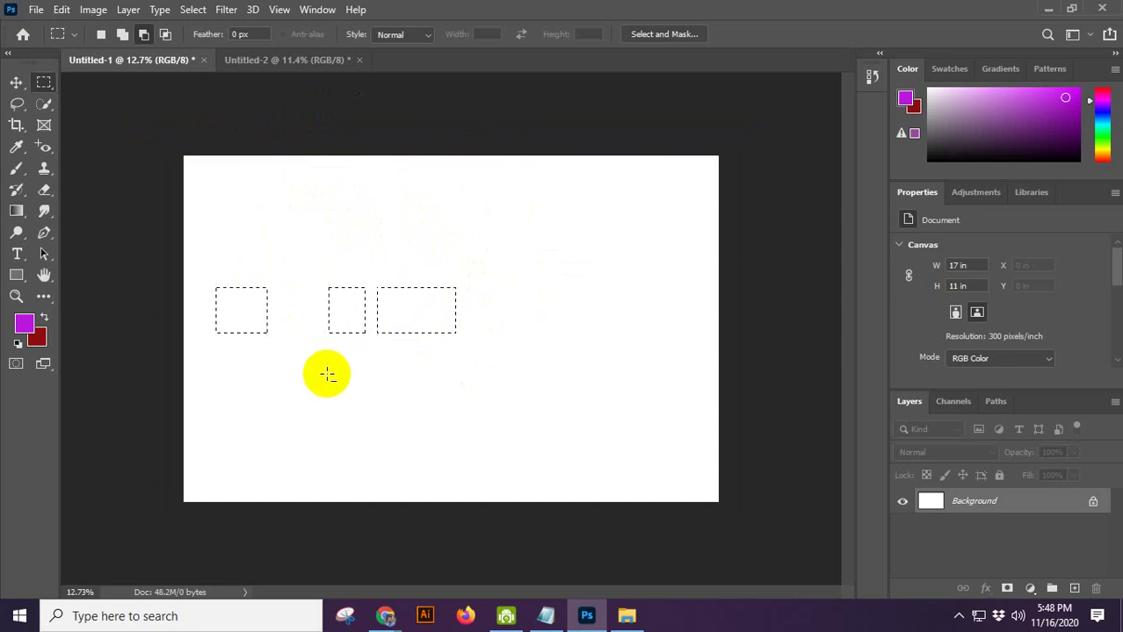
key("ctrl+z")
left_click_drag(289, 271, 295, 362)
Step: Fill the three selected boxes with the purple foreground color and deselect them
left_click(15, 81)
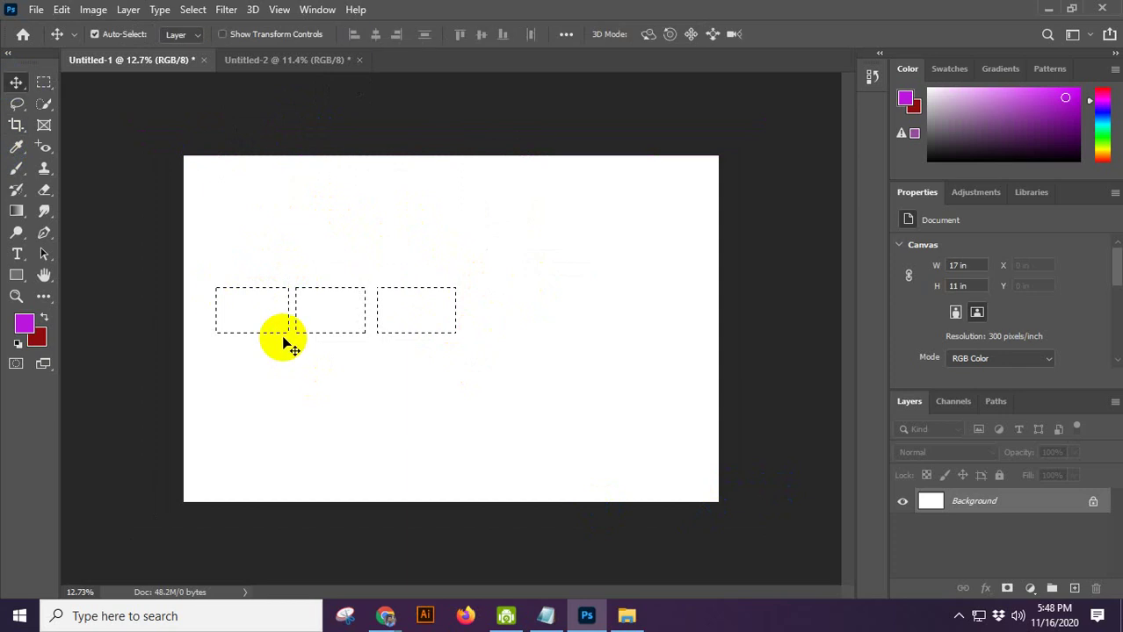
key("alt+BackSpace")
key("ctrl+d")
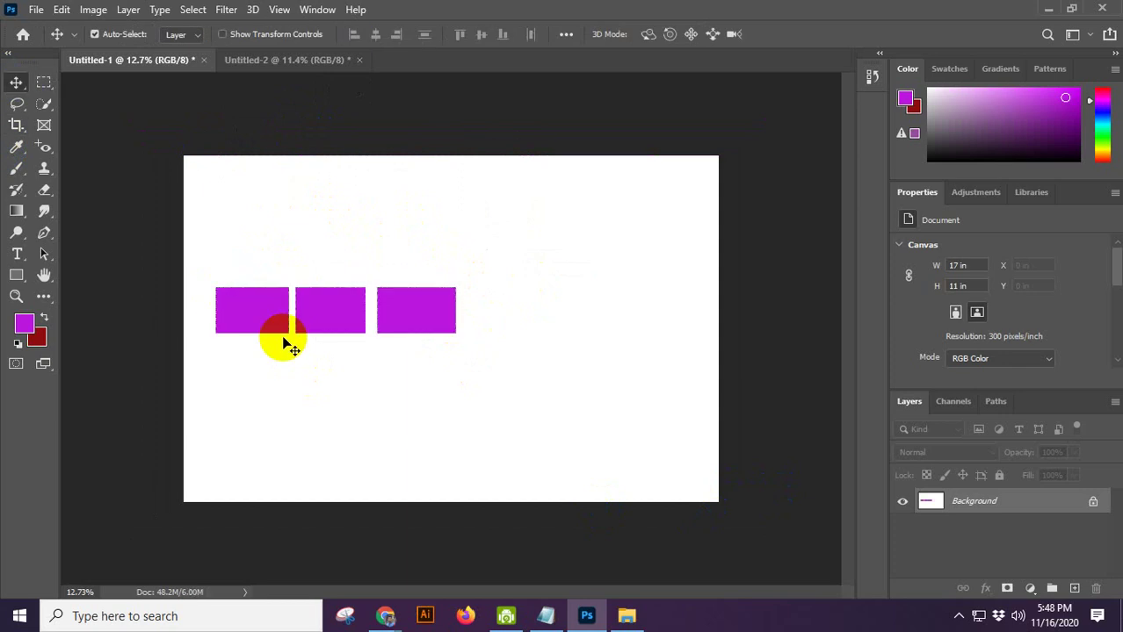
scroll(345, 347, "down", 3)
scroll(348, 351, "up", 3)
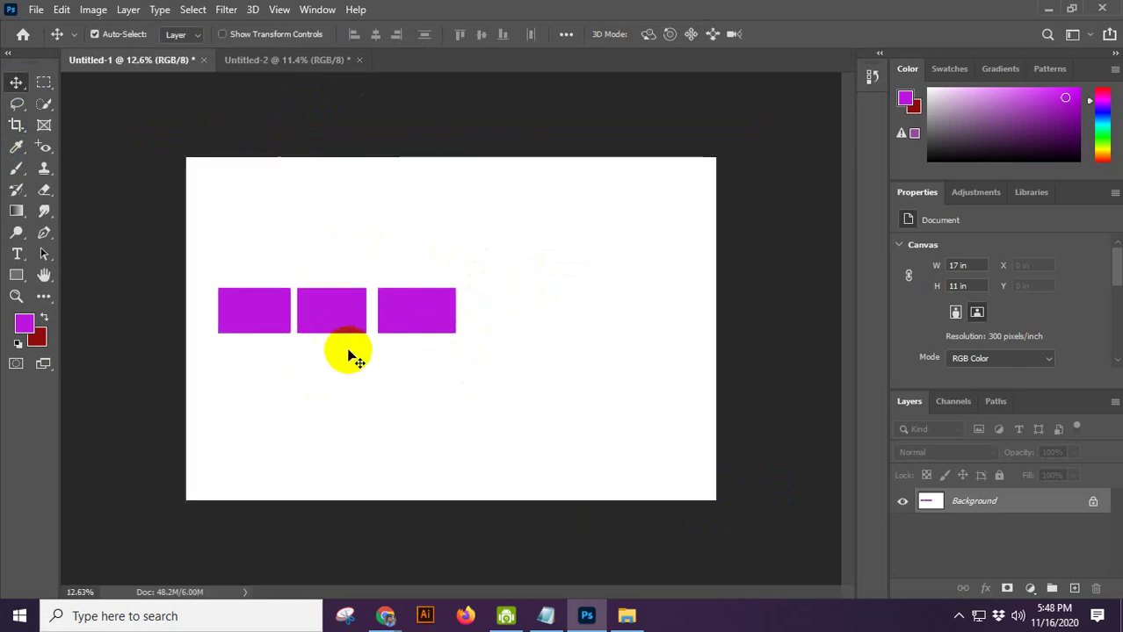
scroll(429, 329, "down", 3)
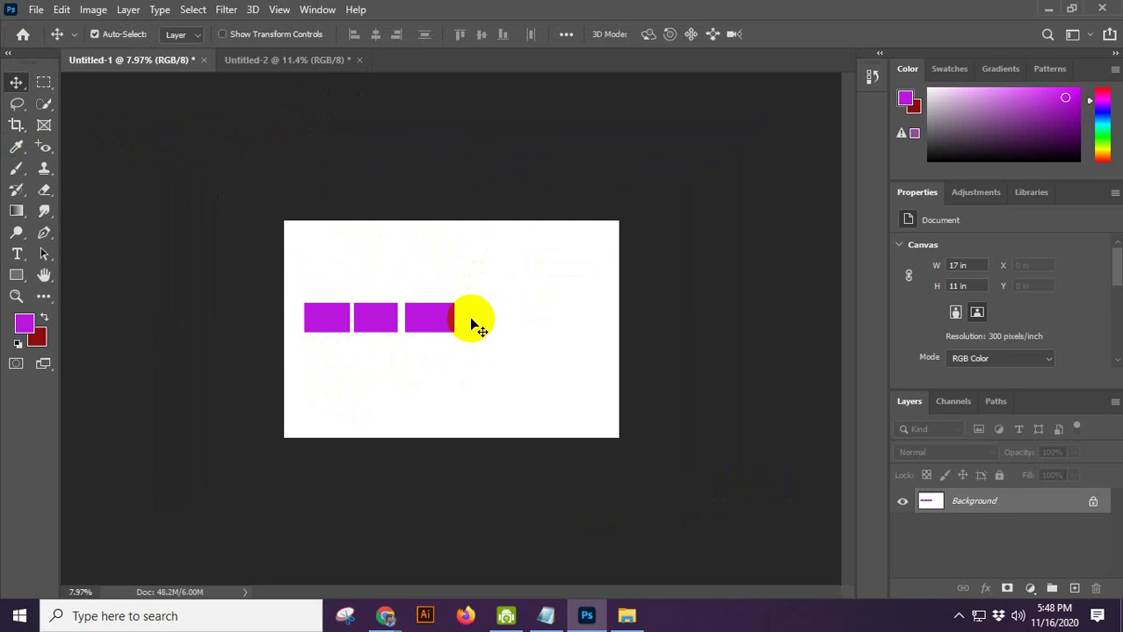
Step: Draw a rectangular selection above the purple boxes and try subtracting a rectangle of about 3.6 × 4.7 in from its right side
left_click(44, 82)
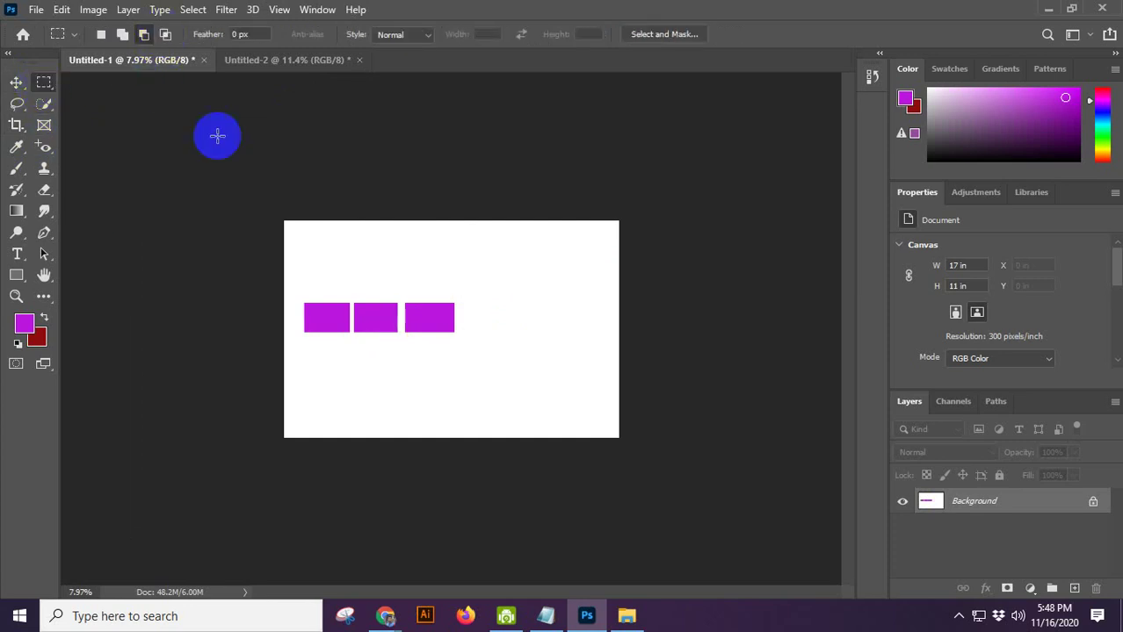
scroll(470, 320, "up", 2)
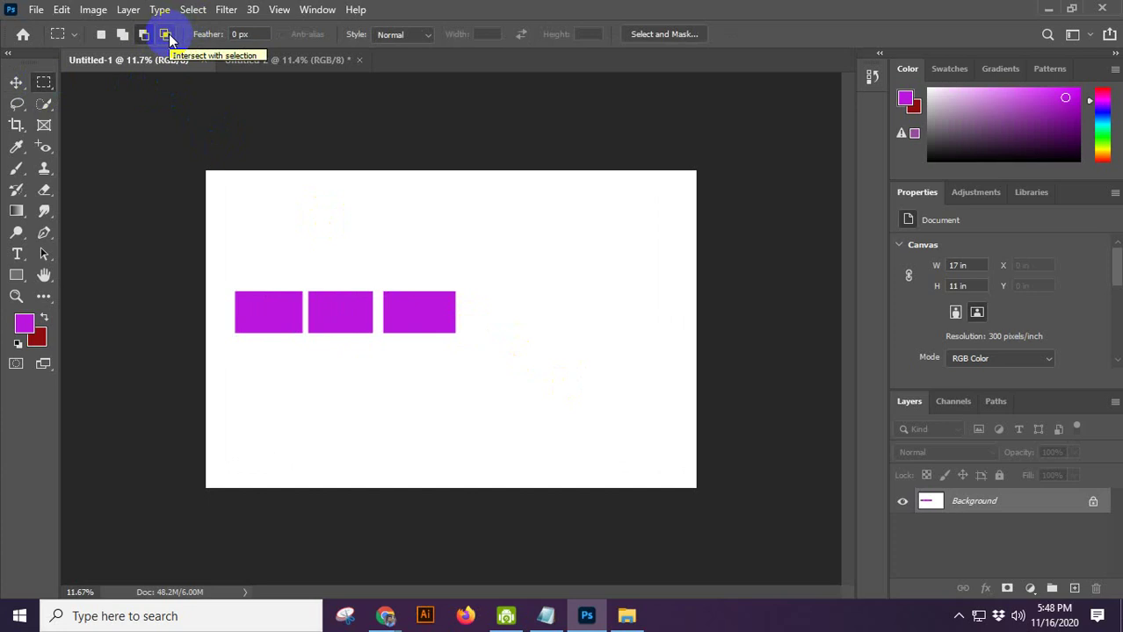
scroll(393, 320, "up", 2)
left_click_drag(362, 156, 509, 264)
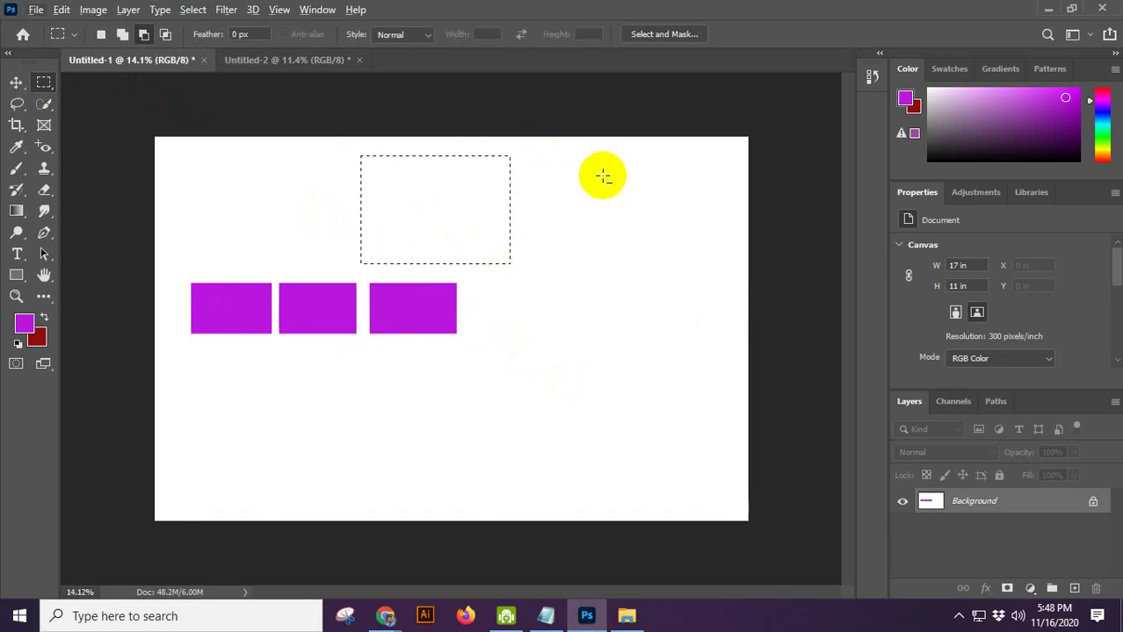
left_click_drag(604, 134, 477, 297)
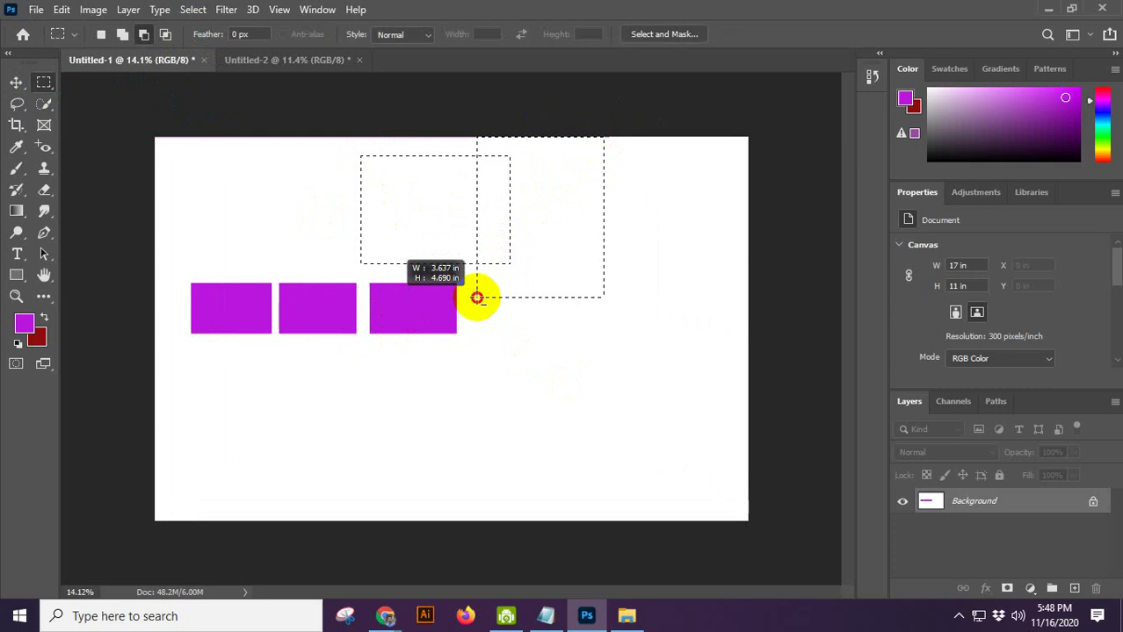
Step: Intersect the selection with a rectangle overlapping its right side, fill the overlap with the purple foreground color and deselect it
left_click_drag(476, 298, 165, 35)
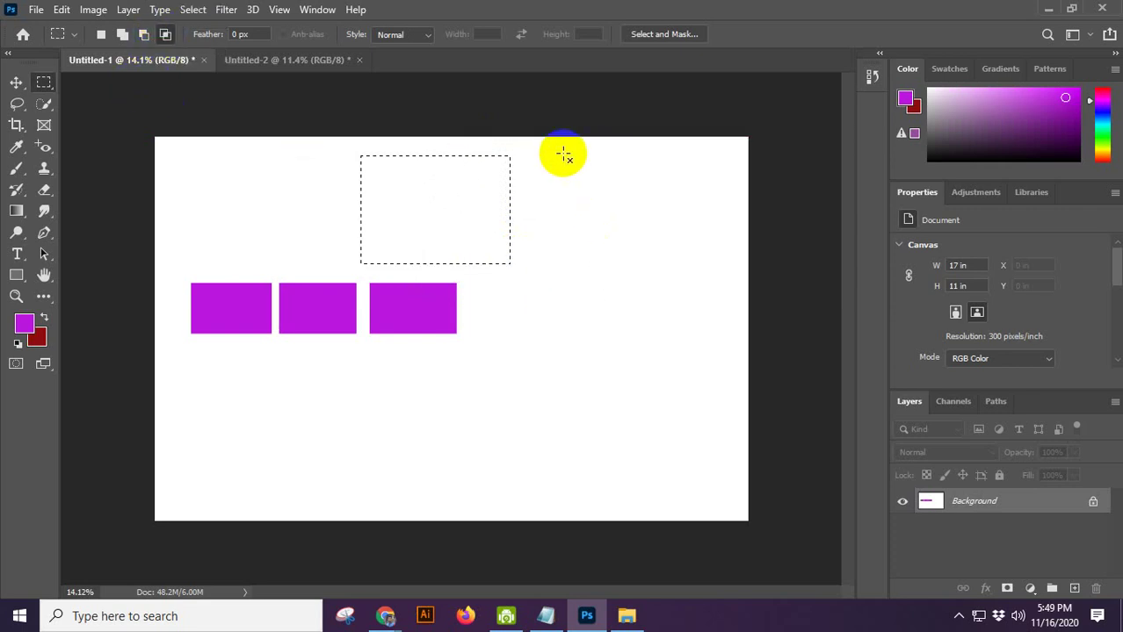
left_click_drag(556, 141, 474, 293)
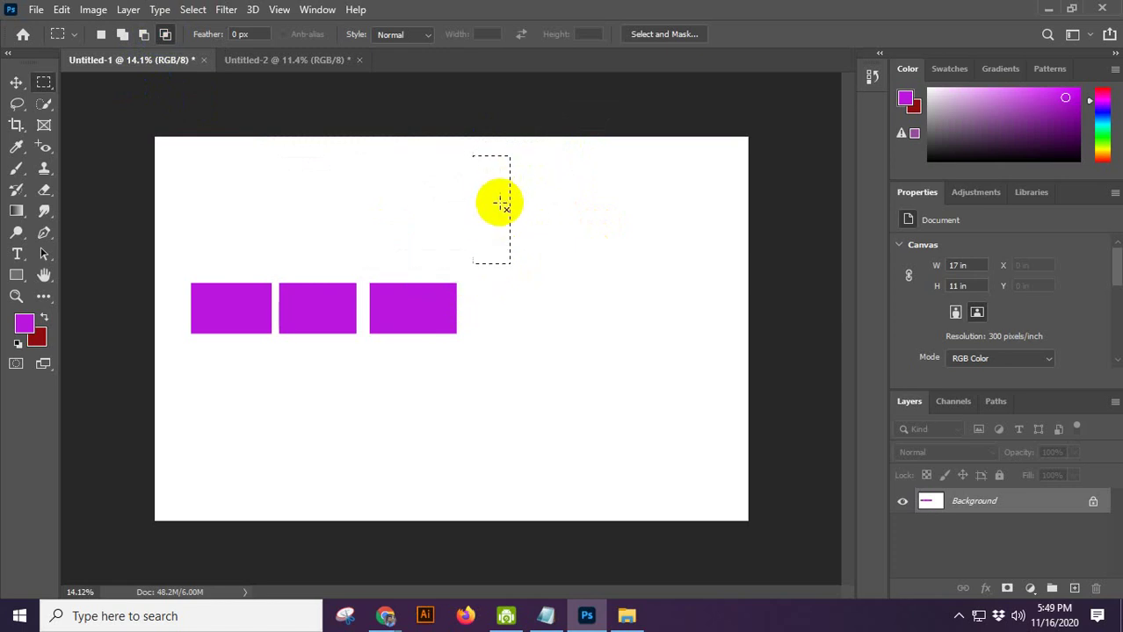
scroll(500, 239, "down", 2)
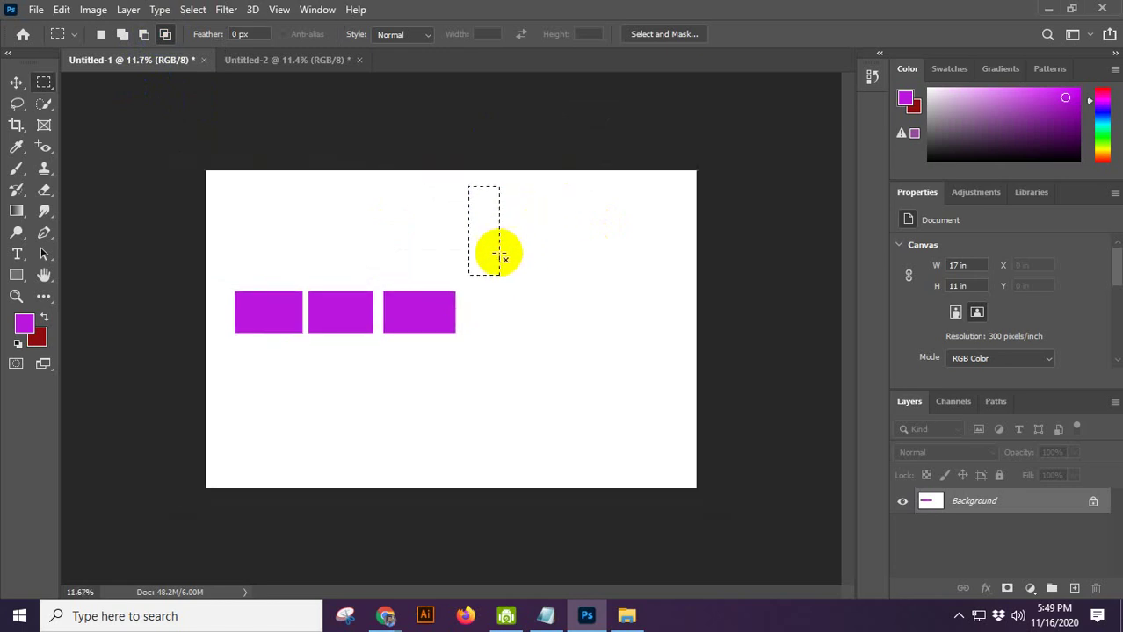
scroll(497, 253, "up", 4)
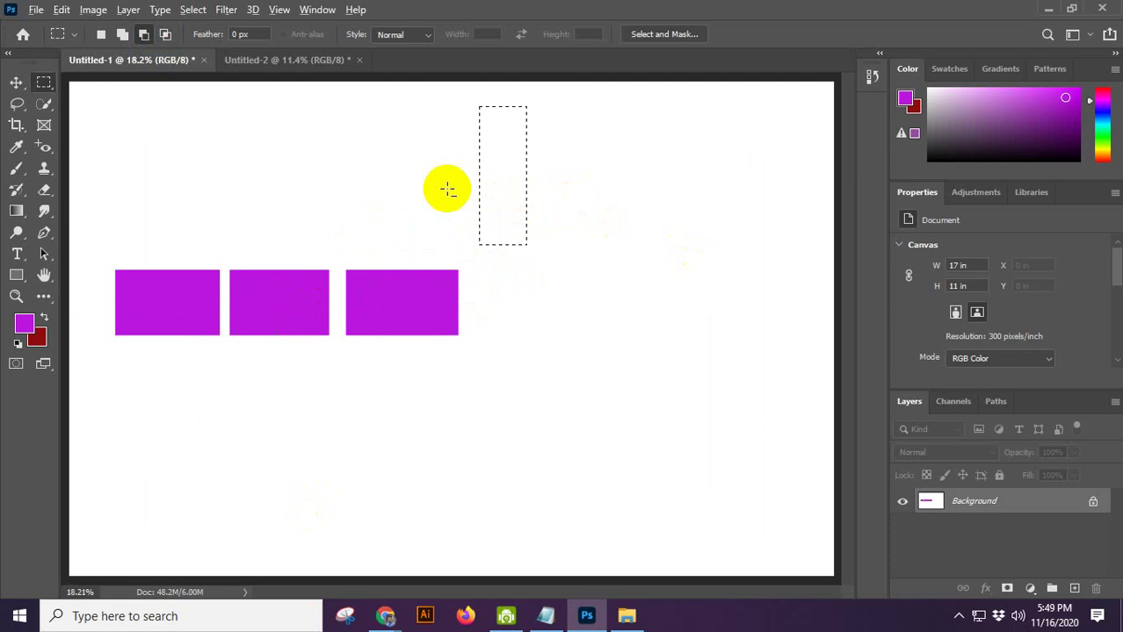
scroll(472, 194, "down", 2)
key("alt+BackSpace")
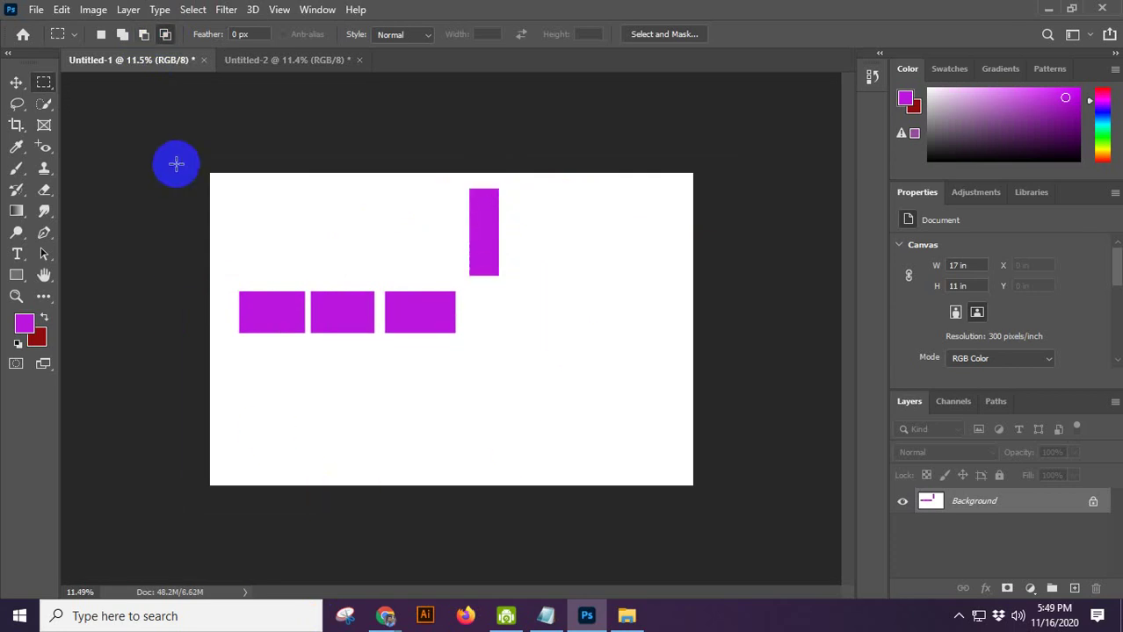
Step: Switch to the Google Meet call in Chrome to check its chat, and return to Photoshop
mouse_move(385, 615)
left_click(335, 575)
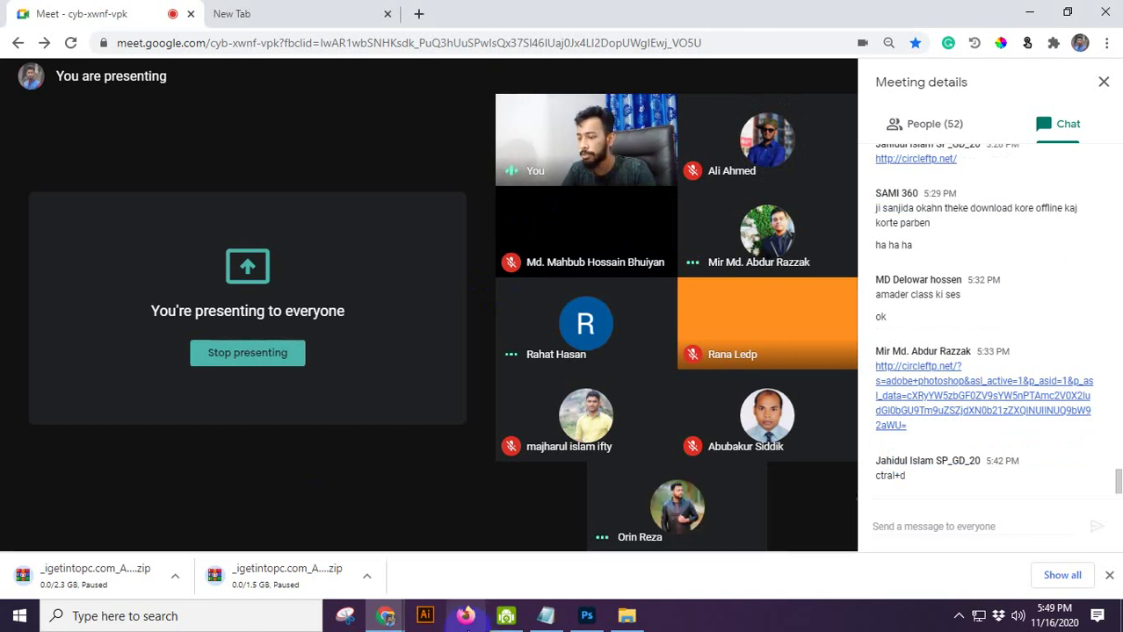
left_click(587, 615)
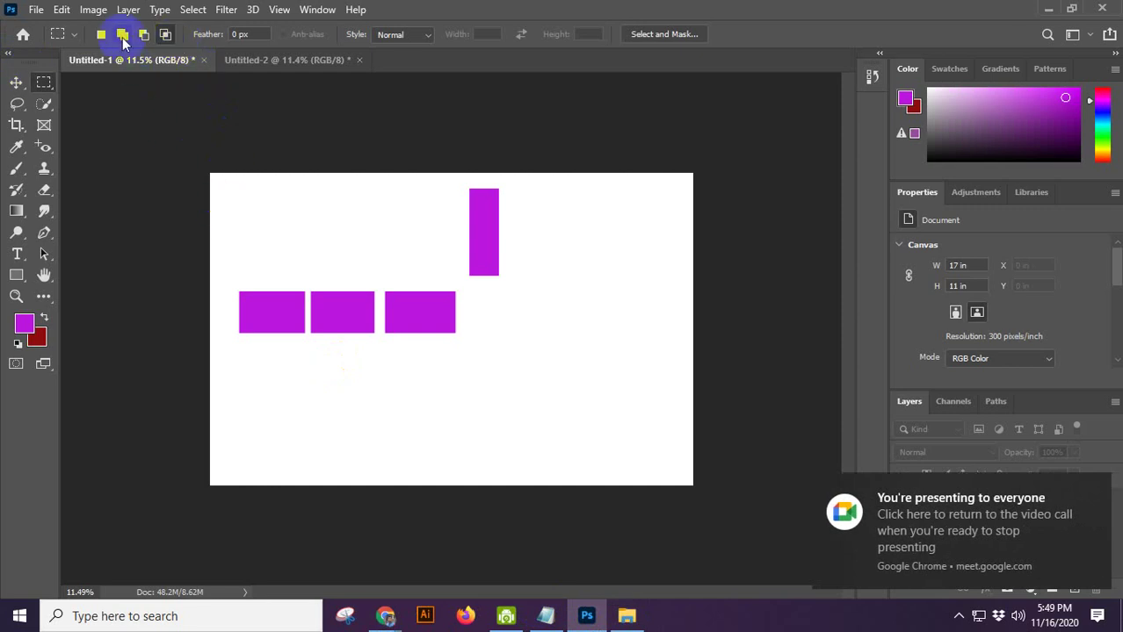
Step: Draw a rectangular selection beside the vertical purple bar and intersect it with a rectangle overlapping its right side
left_click_drag(273, 196, 418, 259)
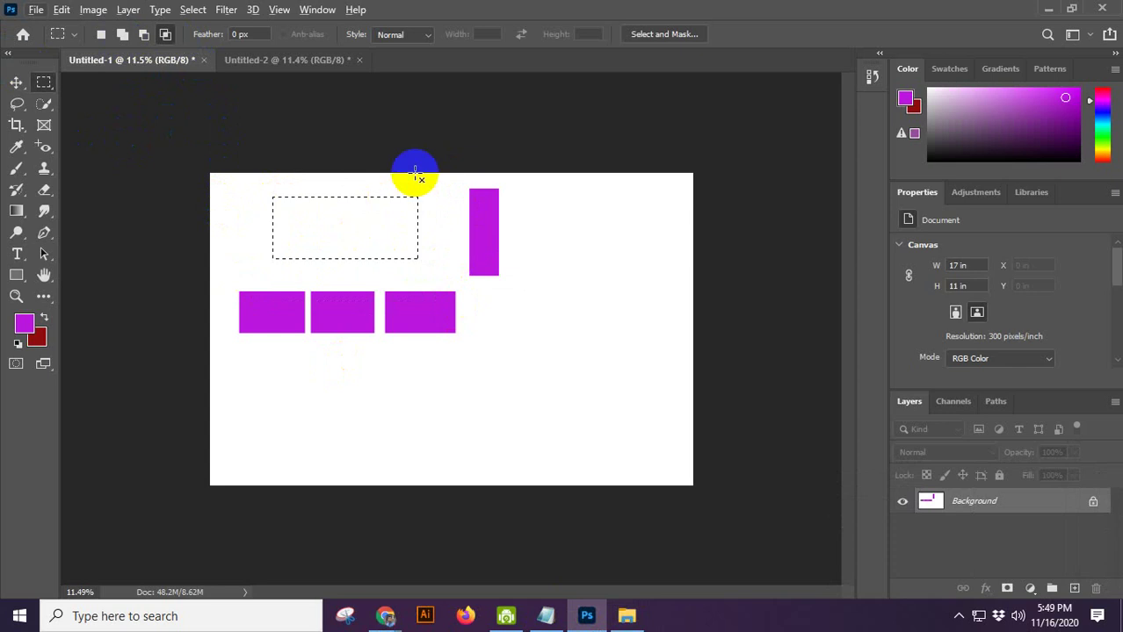
left_click_drag(370, 176, 466, 291)
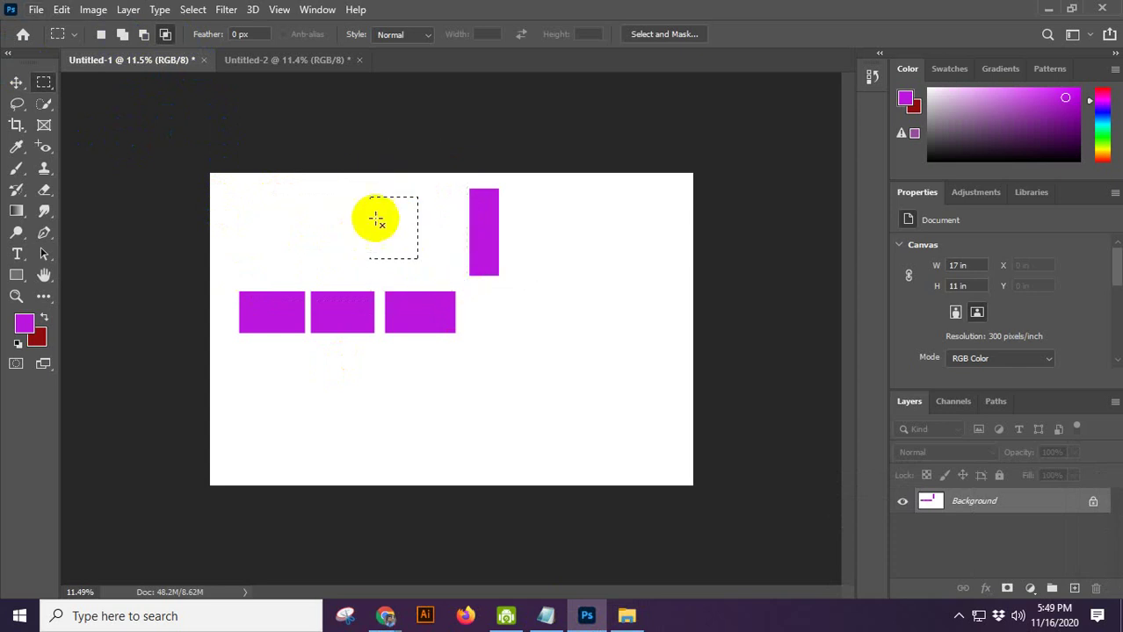
scroll(381, 234, "up", 3)
scroll(381, 233, "down", 1)
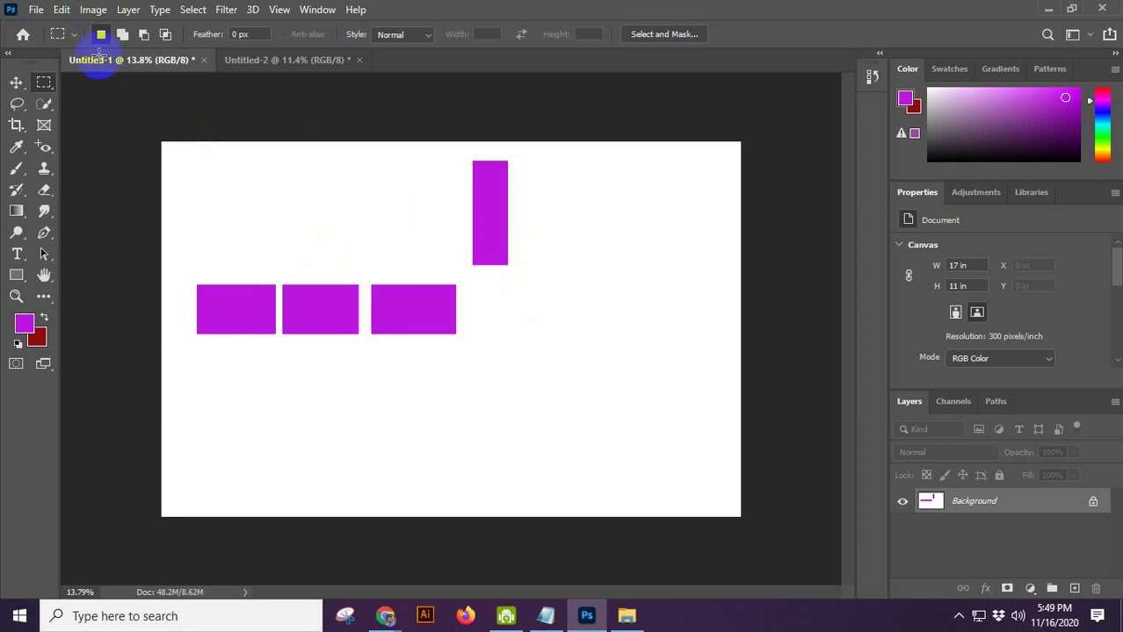
Step: Draw a new rectangular selection above the row of purple boxes and add a second rectangle overlapping its right side
left_click(122, 36)
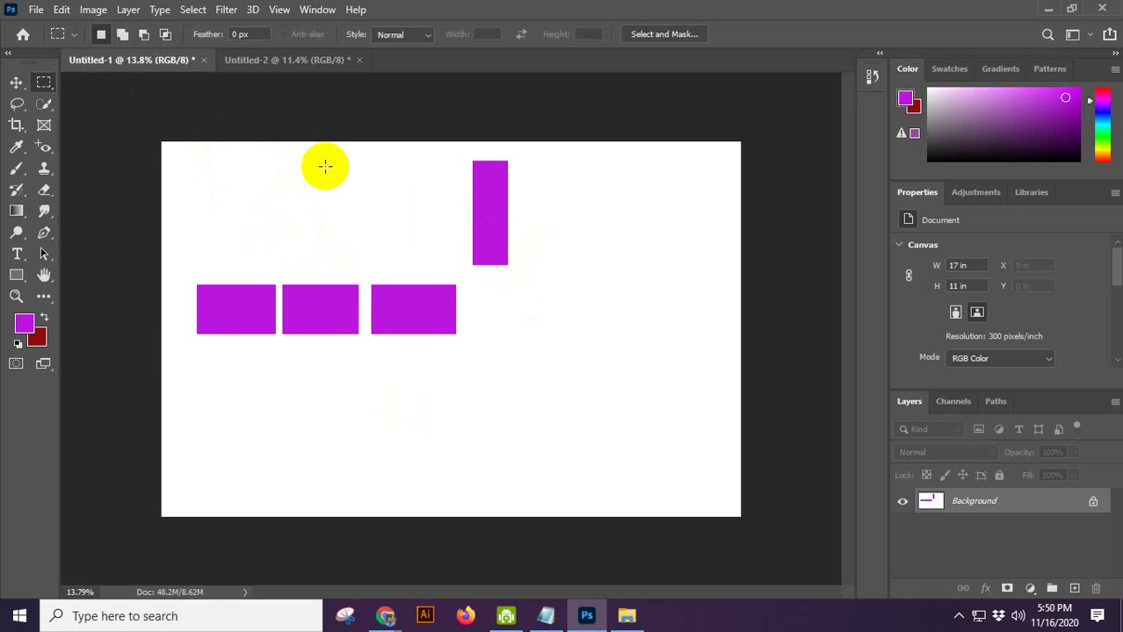
left_click_drag(216, 150, 344, 256)
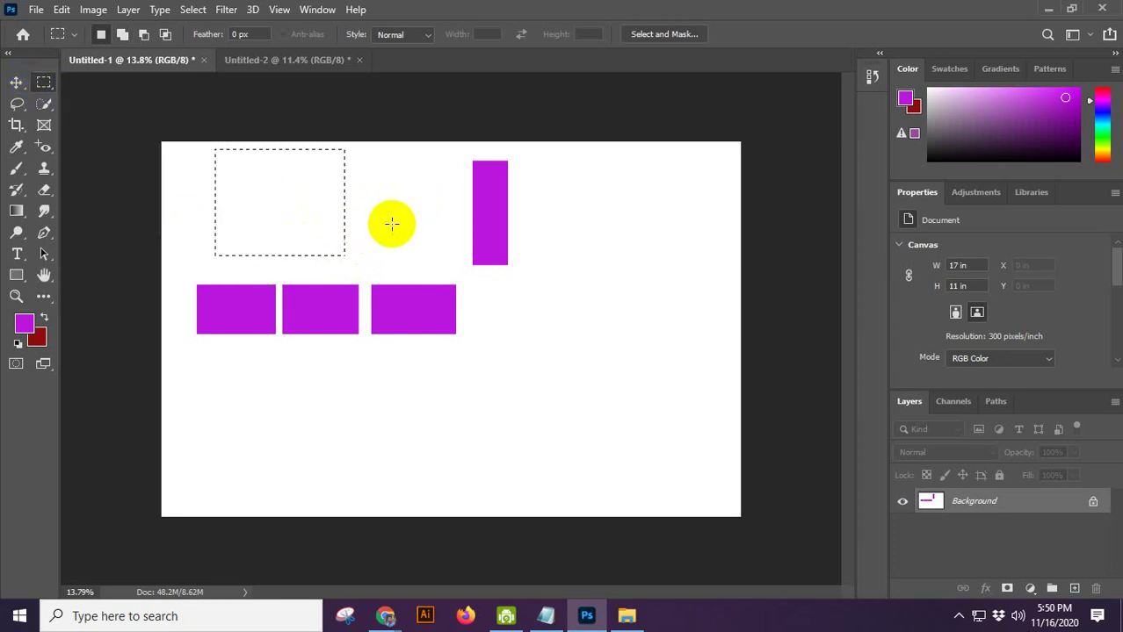
key("shift")
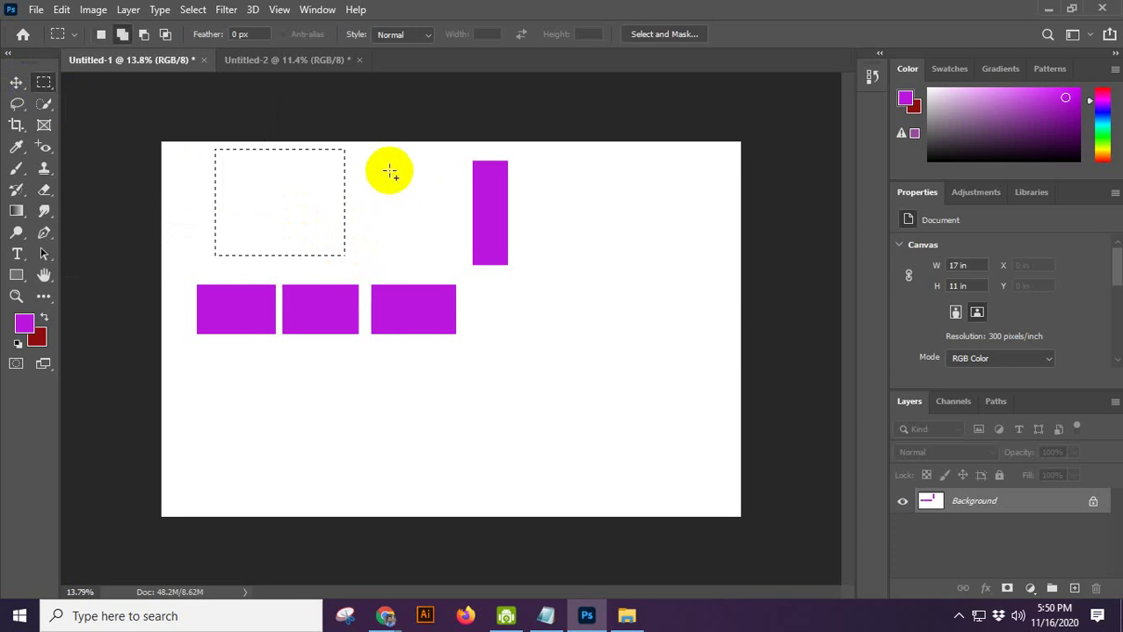
left_click_drag(386, 156, 308, 267)
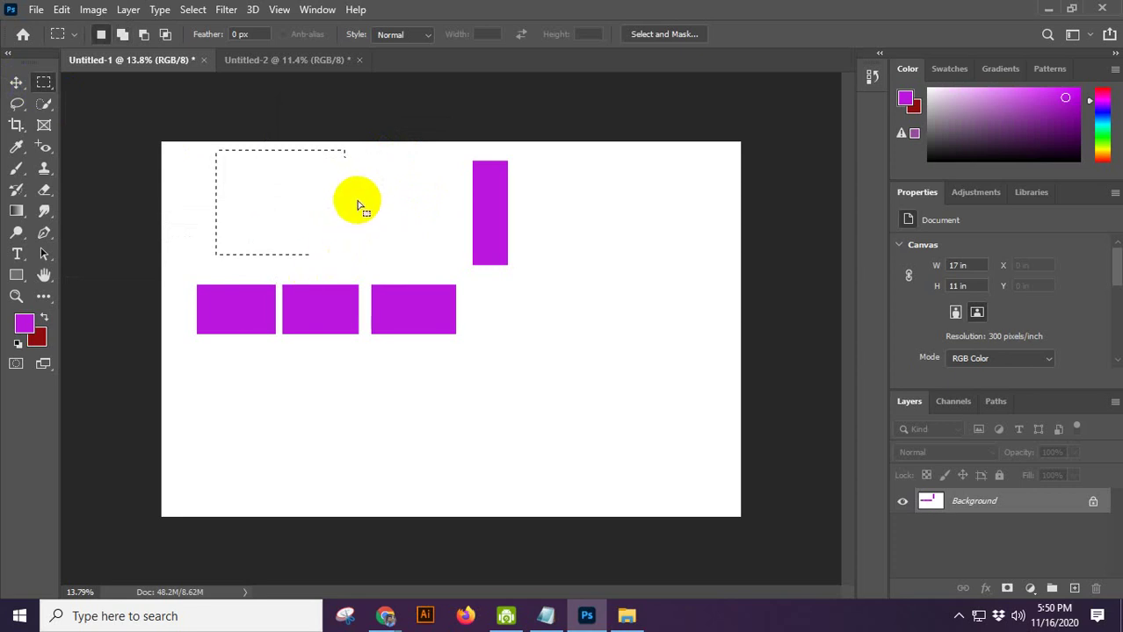
scroll(359, 203, "down", 2)
scroll(361, 204, "up", 2)
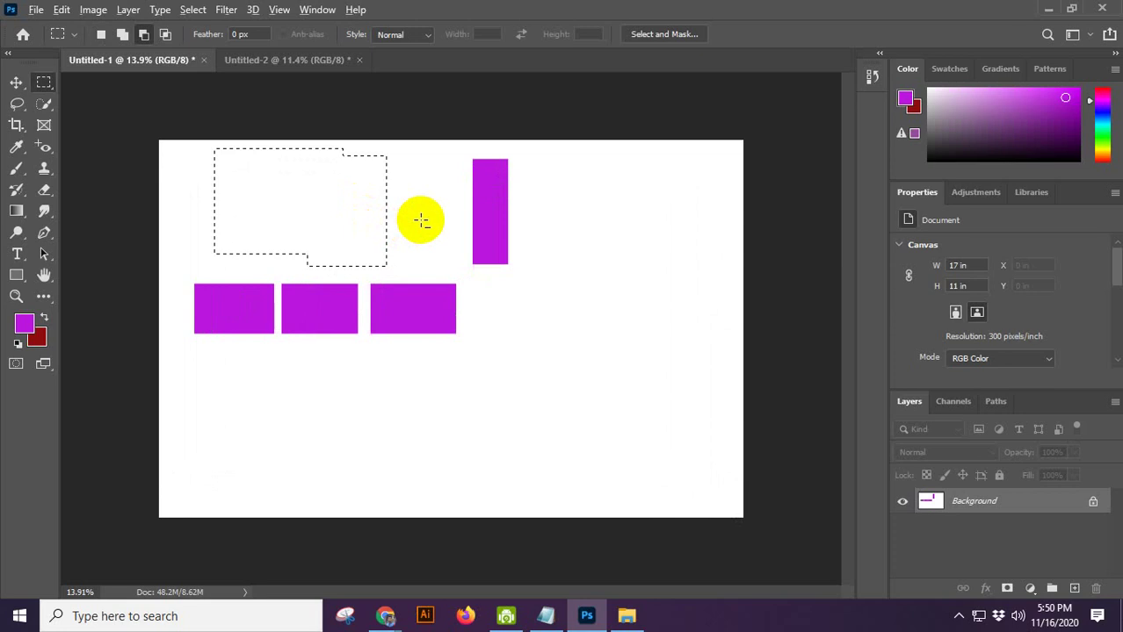
Step: Subtract the lower strip from the combined selection and add a rectangle over its right end
left_click_drag(421, 221, 197, 268)
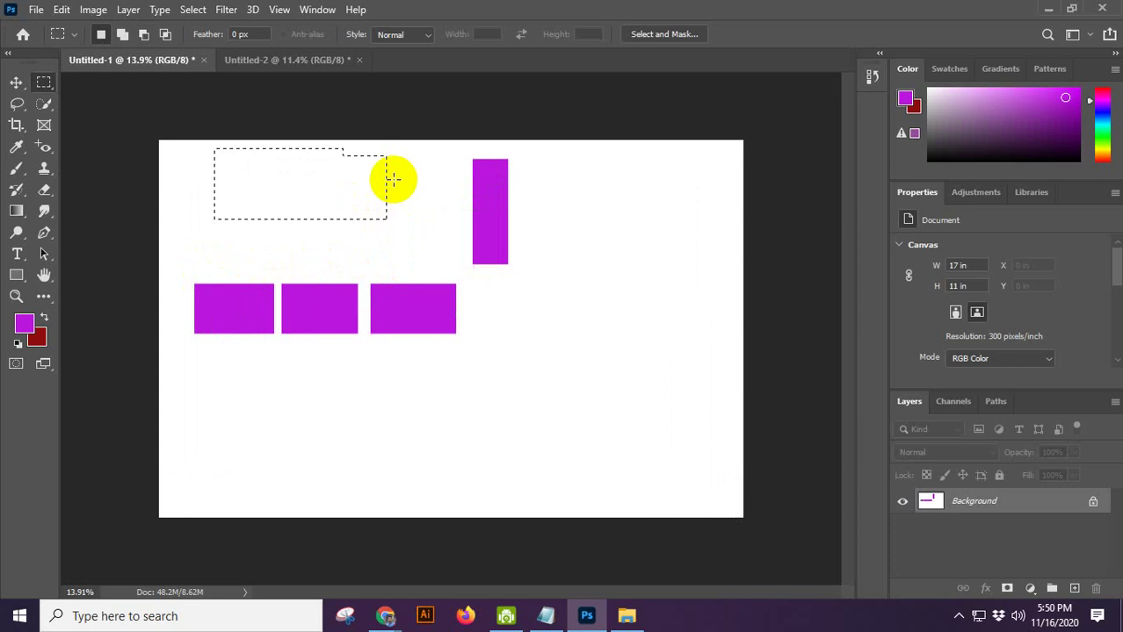
left_click_drag(406, 145, 333, 229)
key("ctrl+minus")
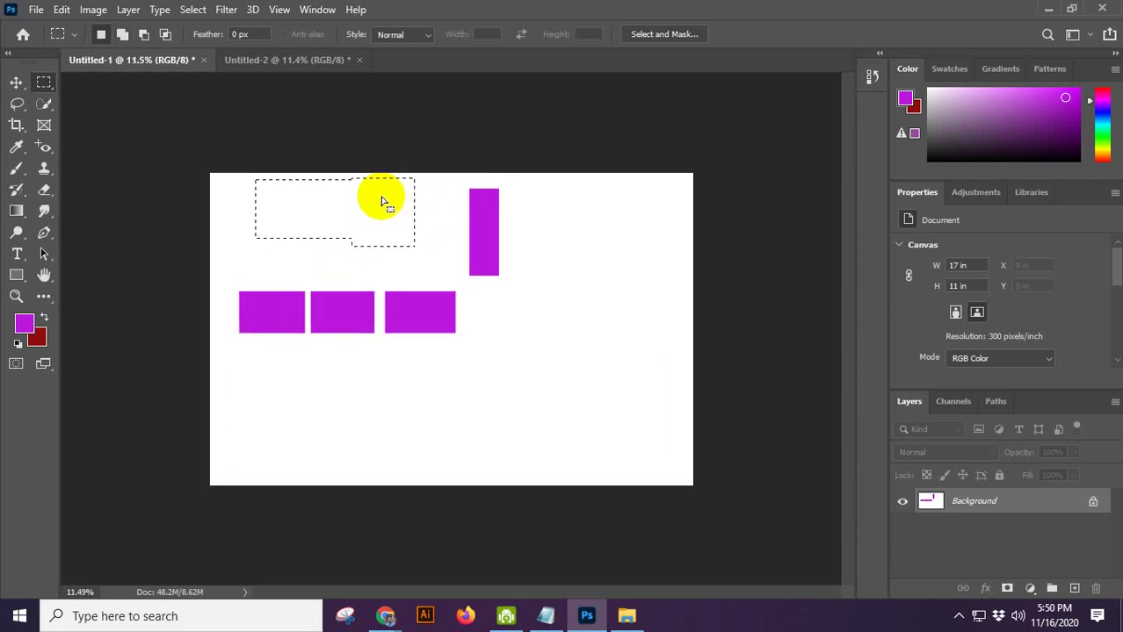
Step: Subtract the stepped right part of the selection so only a plain rectangle remains selected
left_click_drag(431, 173, 339, 266)
key("ctrl+z")
key("ctrl+z")
key("ctrl+plus")
key("ctrl+plus")
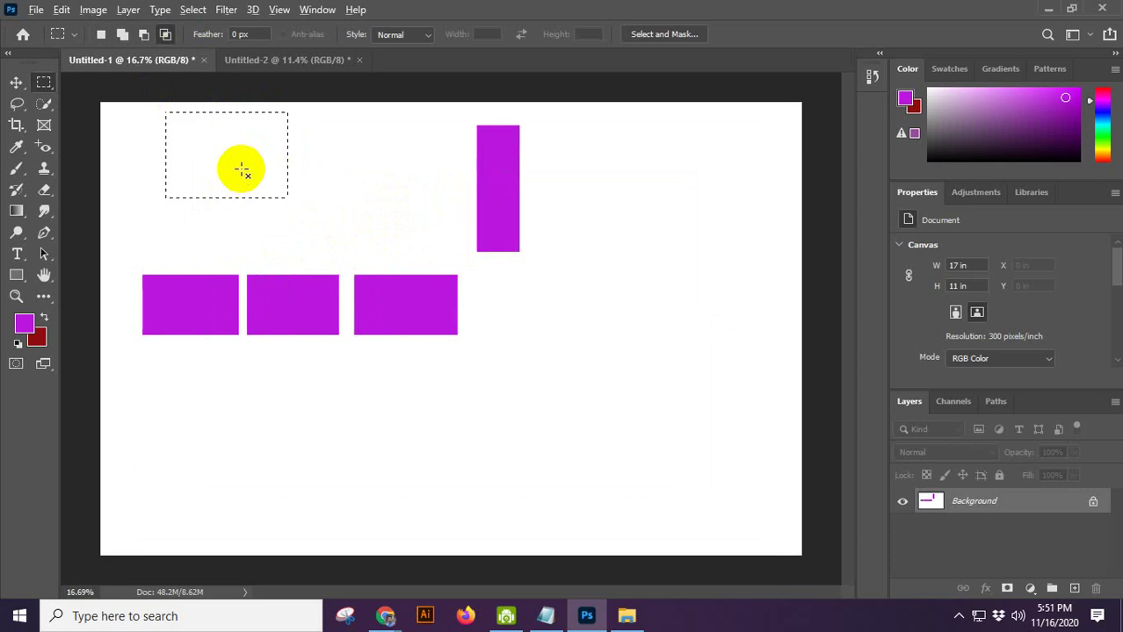
Step: Try intersecting the remaining rectangular selection with a rectangle overlapping its right side
left_click_drag(301, 102, 242, 219)
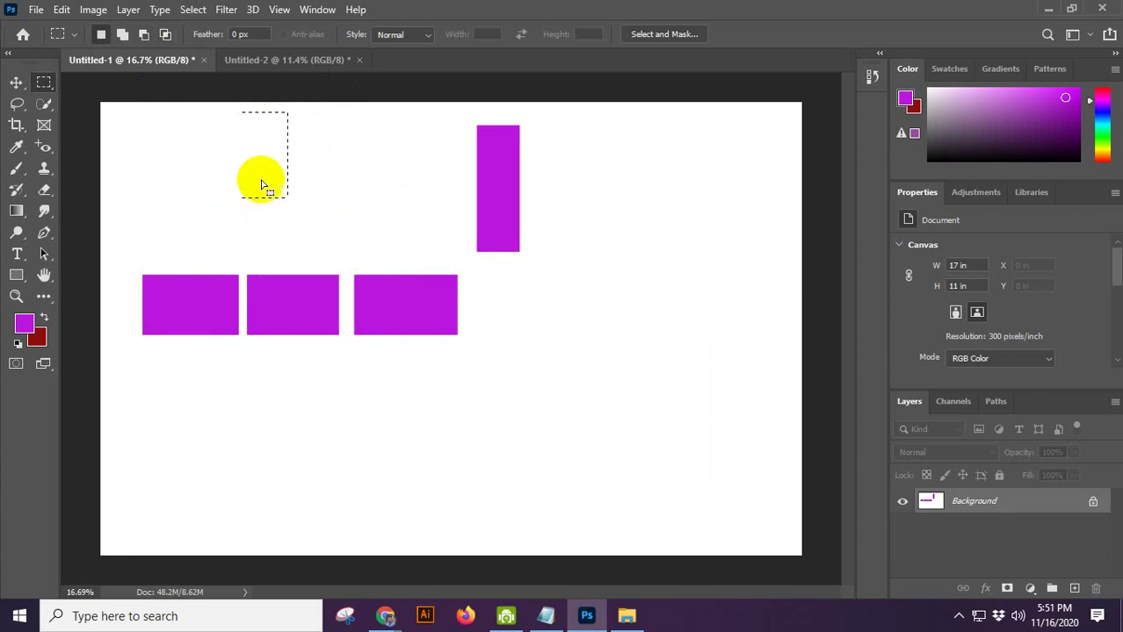
scroll(261, 168, "down", 1)
scroll(261, 167, "up", 1)
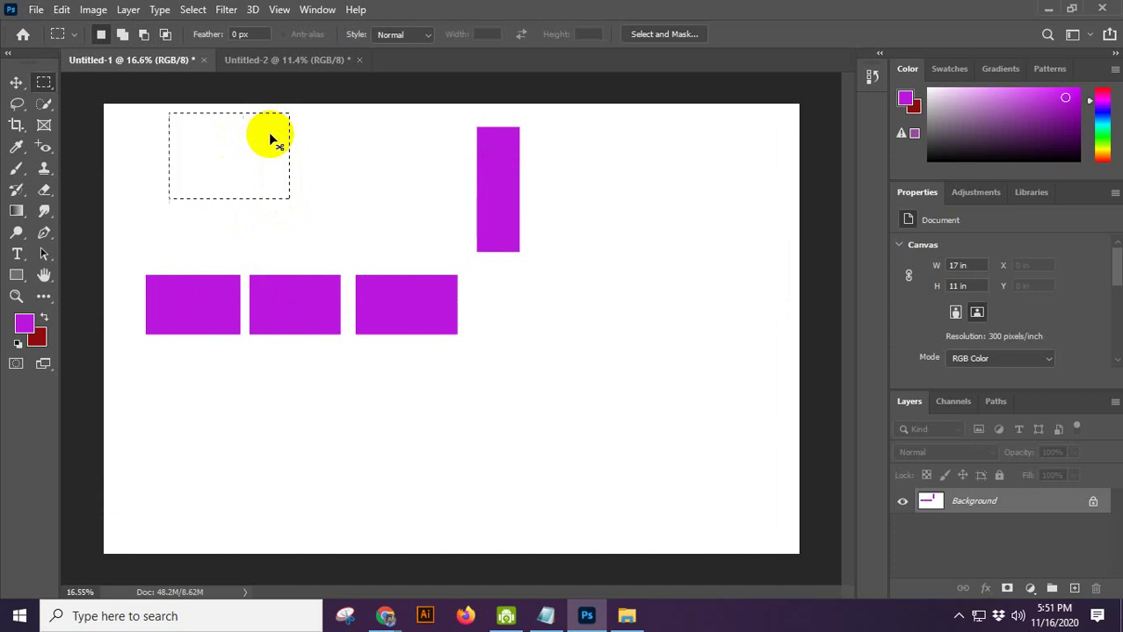
Step: Undo the latest selection edits made above the row of purple boxes
key("ctrl+z")
key("ctrl+z")
key("ctrl+z")
key("ctrl+z")
key("ctrl+z")
key("ctrl+z")
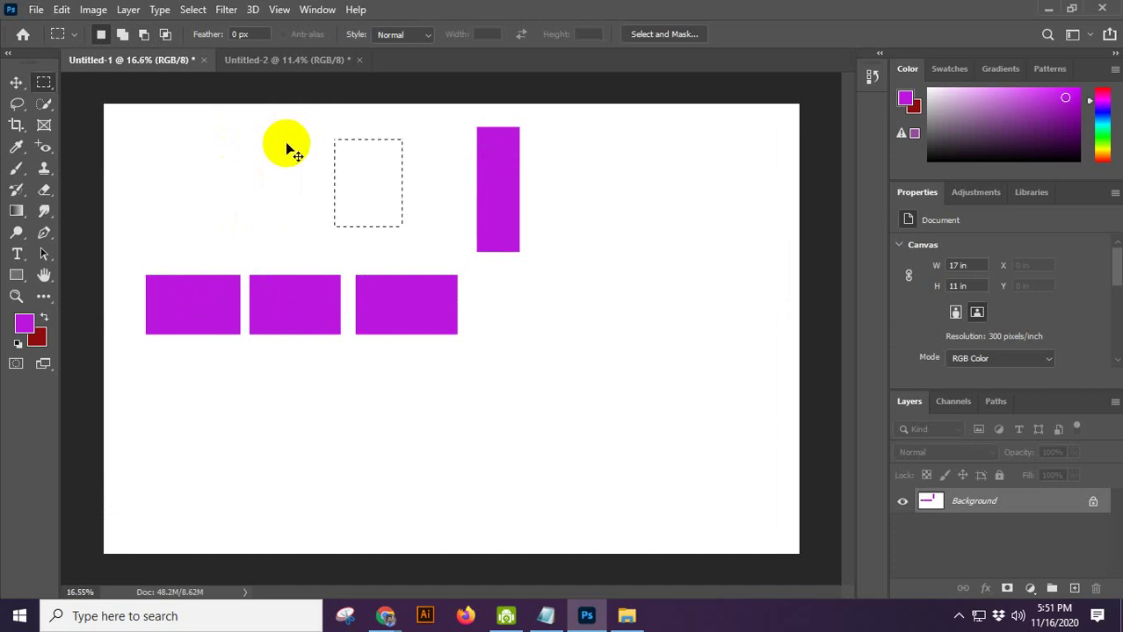
Step: Switch to the Google Meet call in Chrome to check the participants and chat, and return to Photoshop
mouse_move(385, 616)
left_click(297, 540)
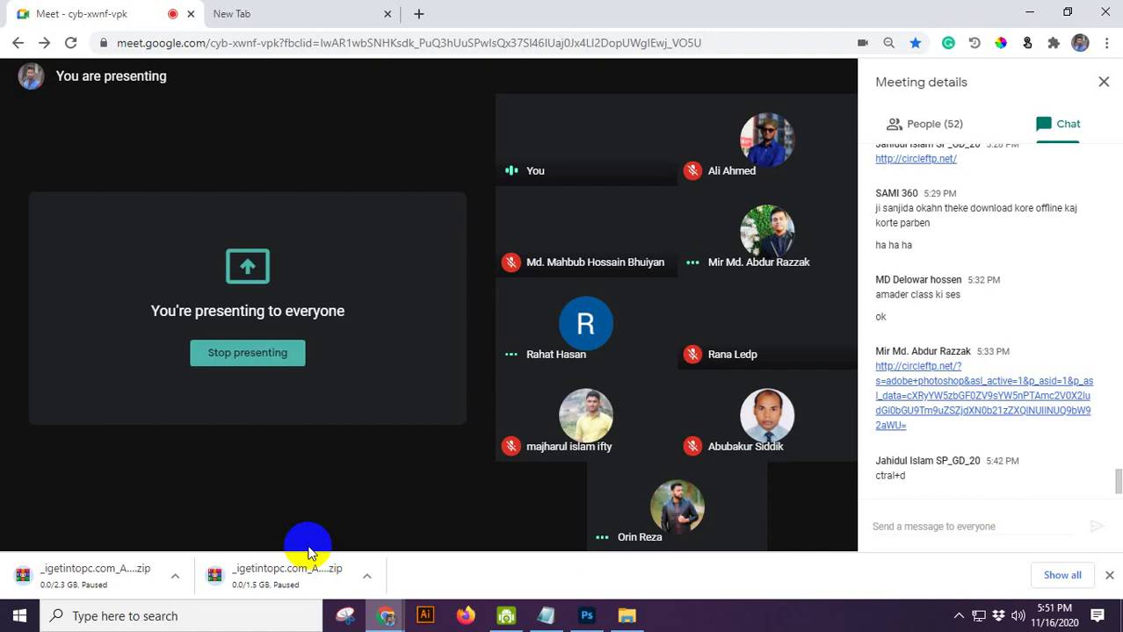
mouse_move(533, 342)
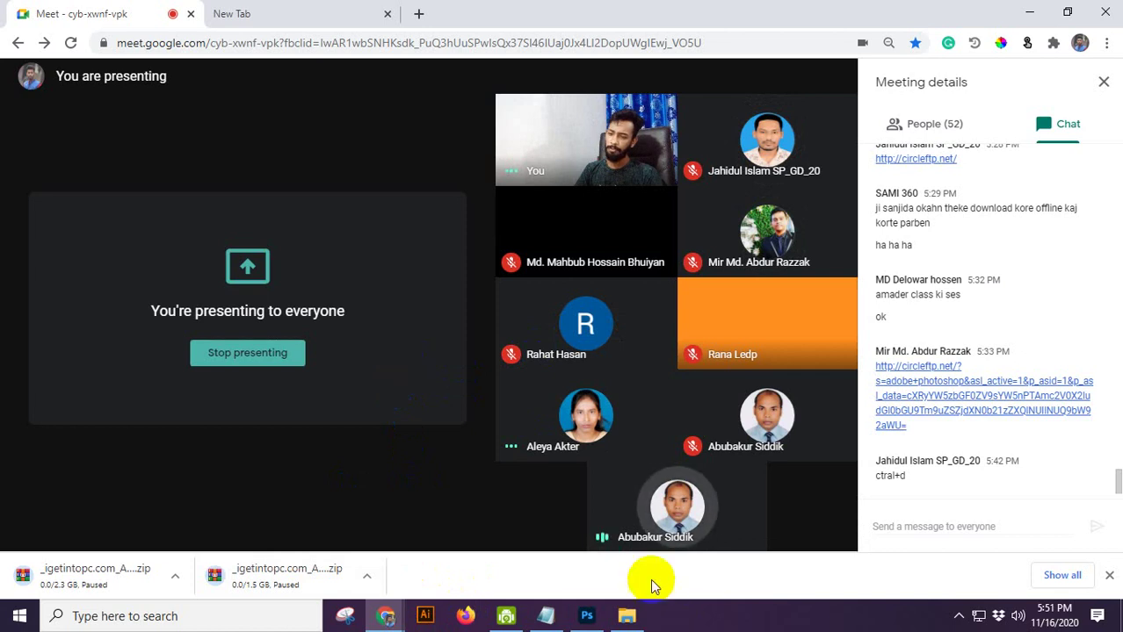
left_click(601, 622)
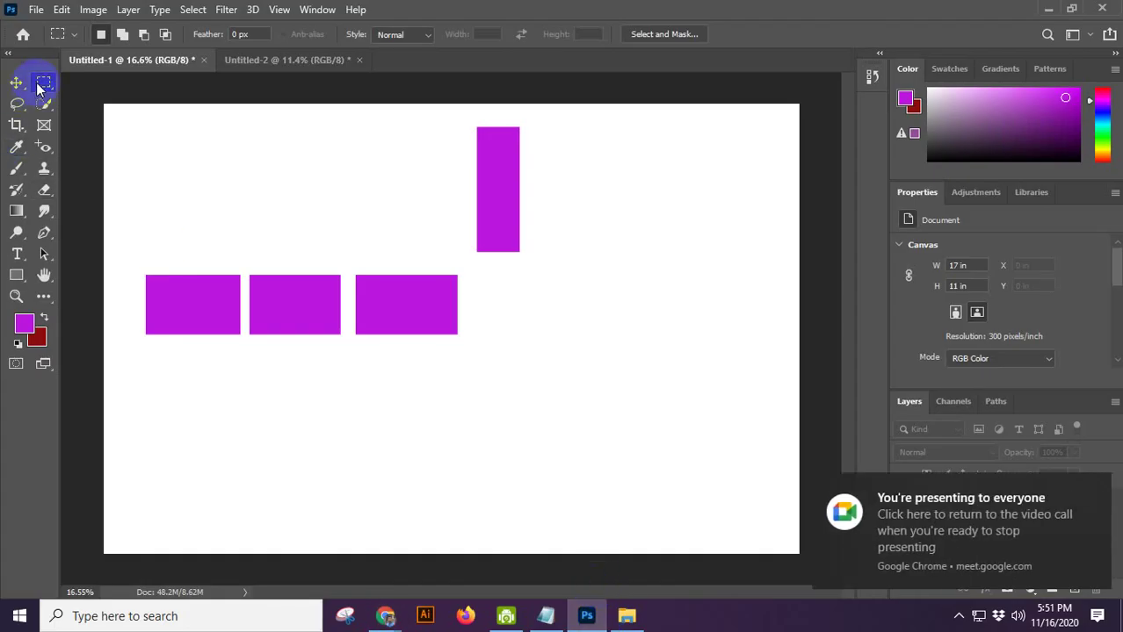
Step: Draw a wide rectangular selection above the row of purple boxes, shift it slightly and deselect it
left_click_drag(165, 102, 384, 215)
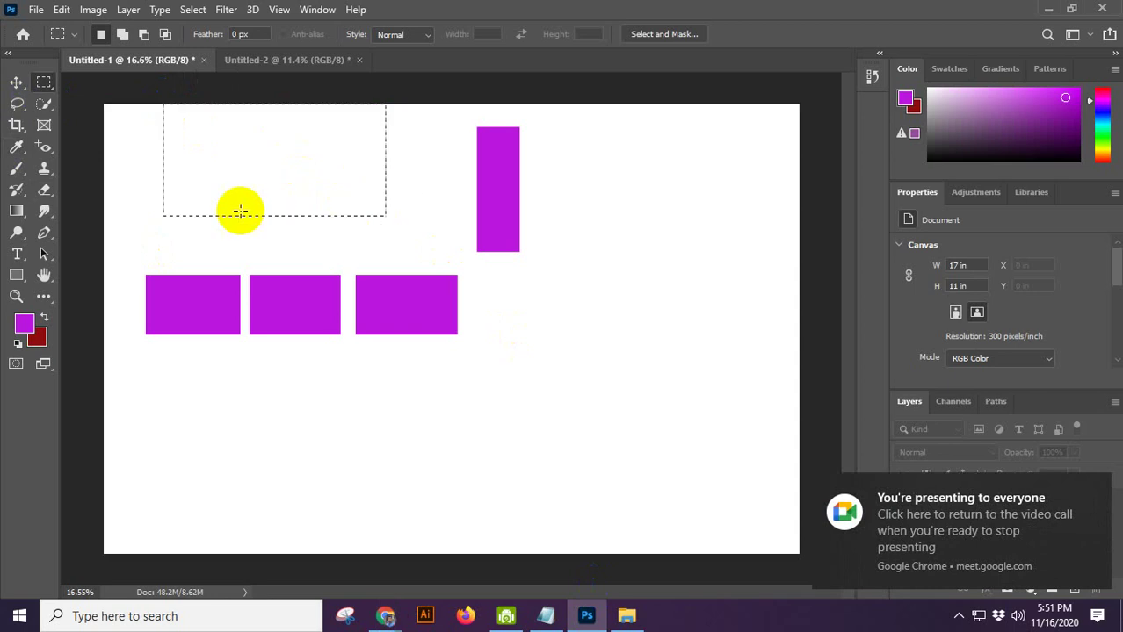
left_click_drag(263, 156, 283, 176)
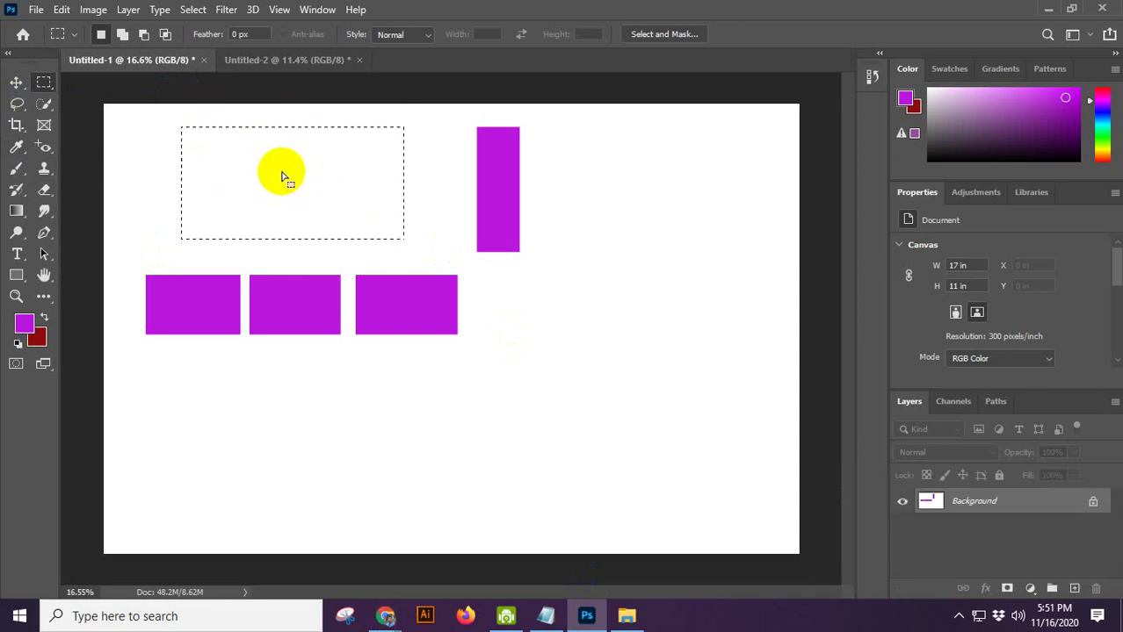
left_click(296, 307)
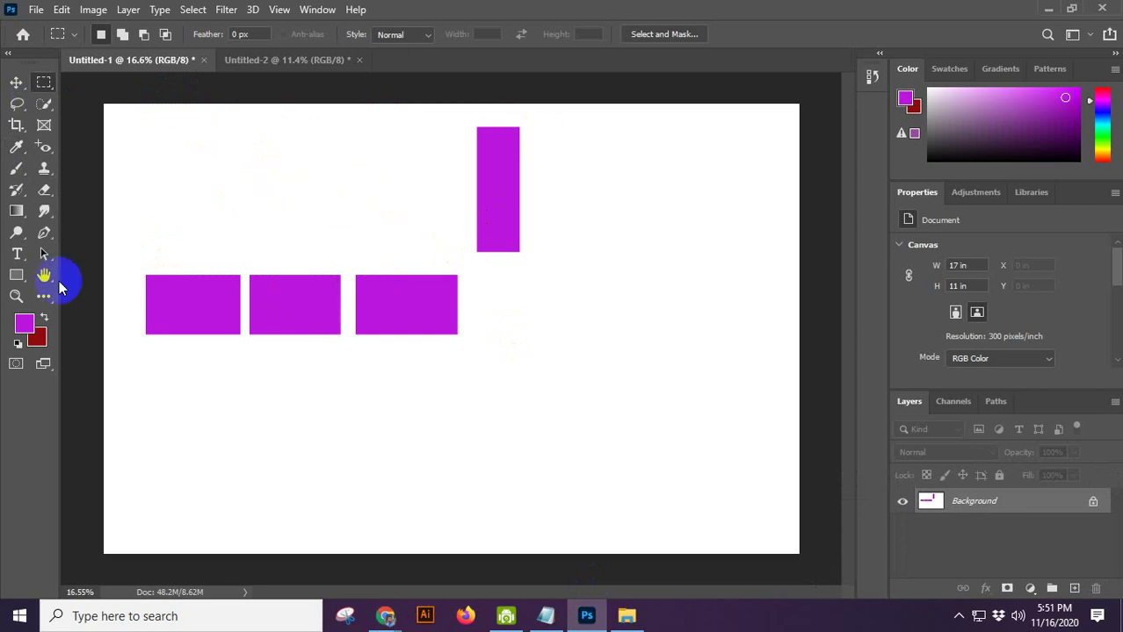
Step: Draw a purple rectangle shape of about 918 by 472 px above the row of purple boxes and delete it
right_click(19, 278)
left_click(81, 279)
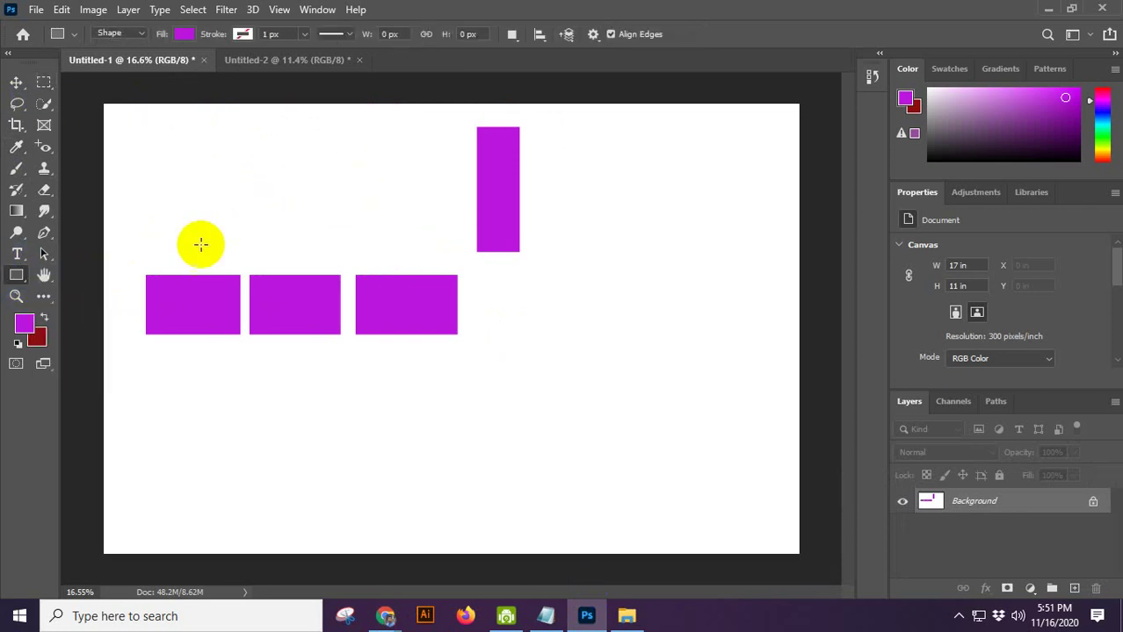
left_click_drag(206, 153, 332, 218)
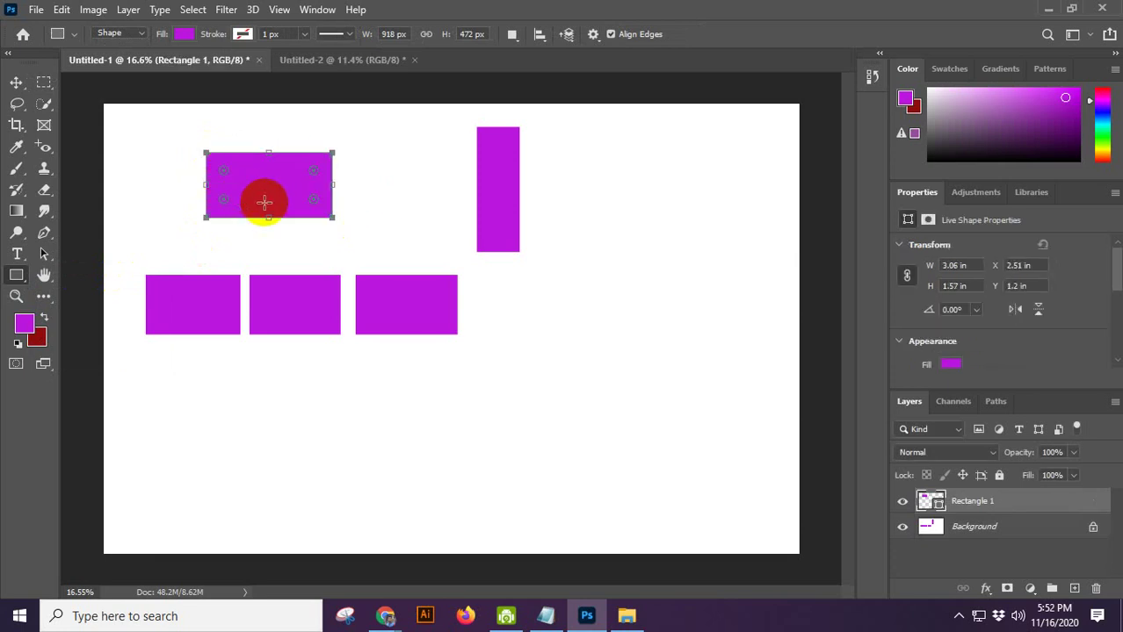
key("v")
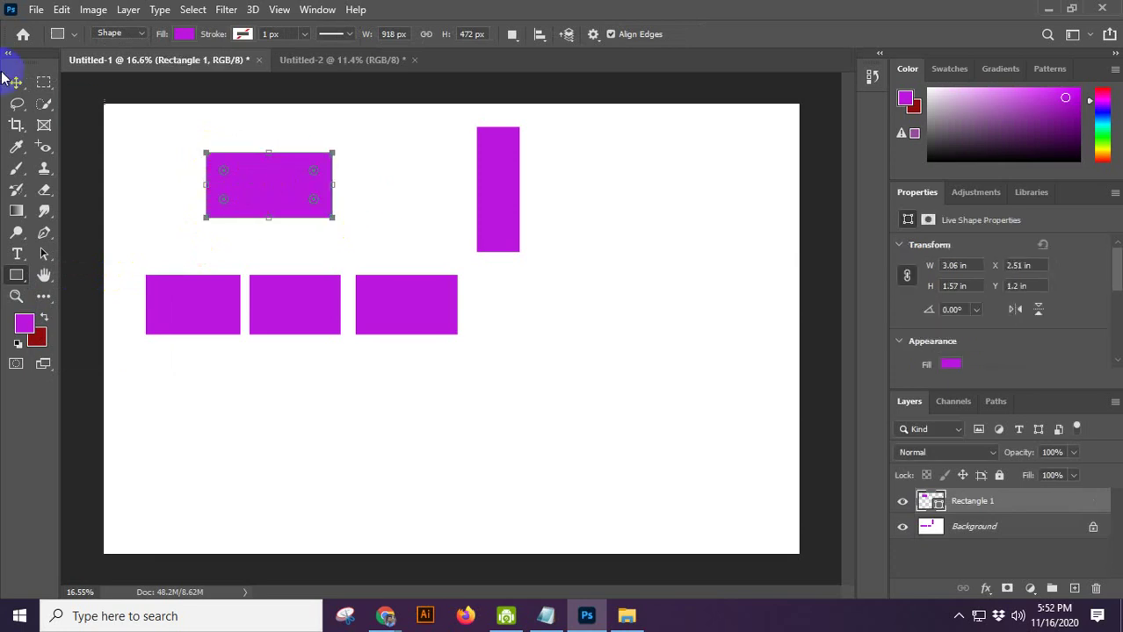
key("Delete")
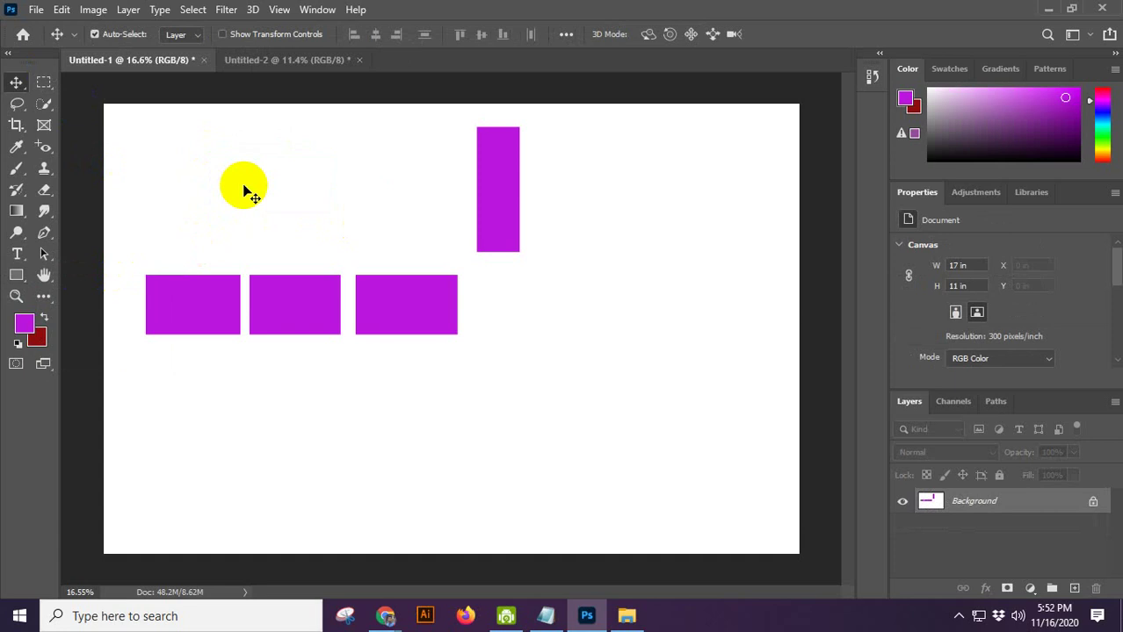
Step: Try to move the vertical purple bar, and undo the purple fills and earlier selection edits on the Background layer
left_click_drag(481, 208, 499, 235)
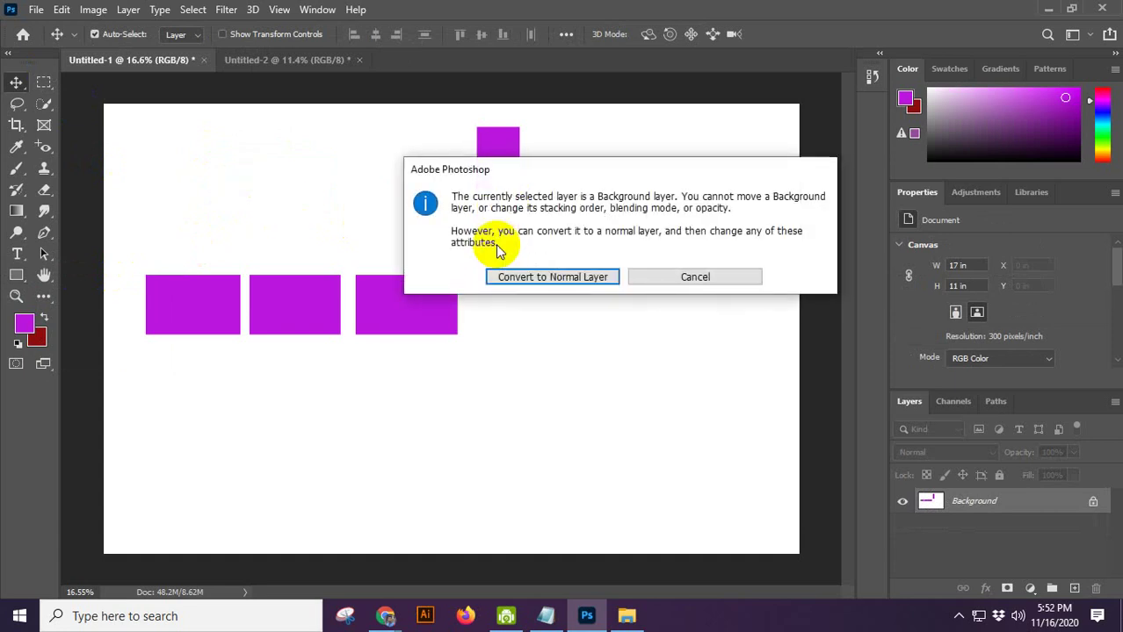
left_click(680, 280)
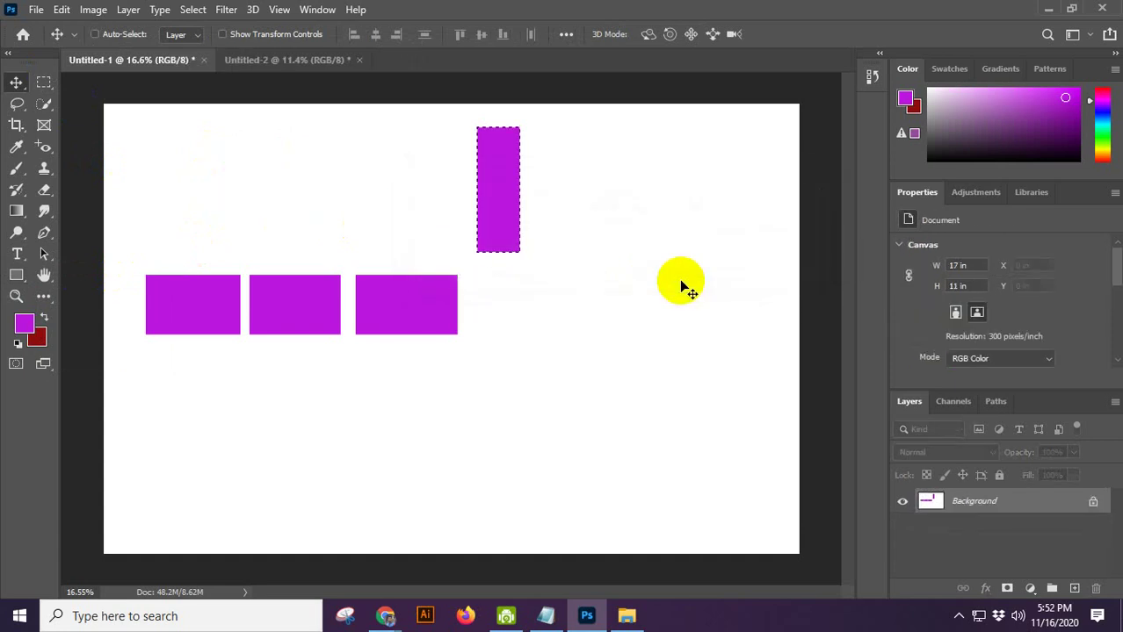
key("ctrl+z")
key("ctrl+z")
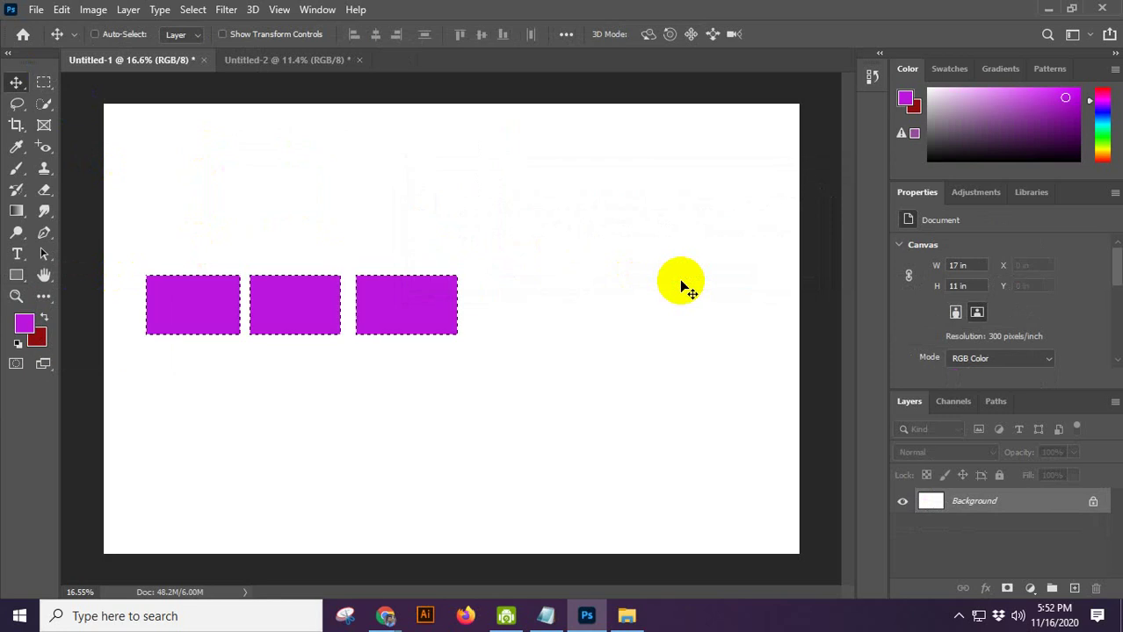
key("ctrl+z")
key("ctrl+z")
key("ctrl+z")
key("ctrl+z")
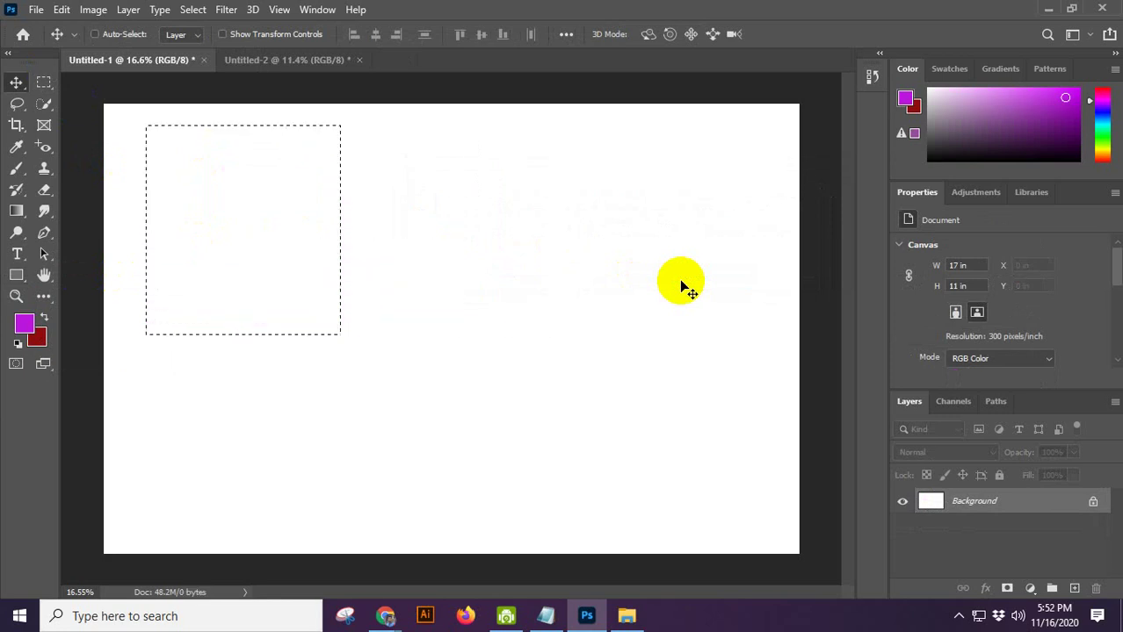
key("ctrl+z")
key("ctrl+z")
key("ctrl+z")
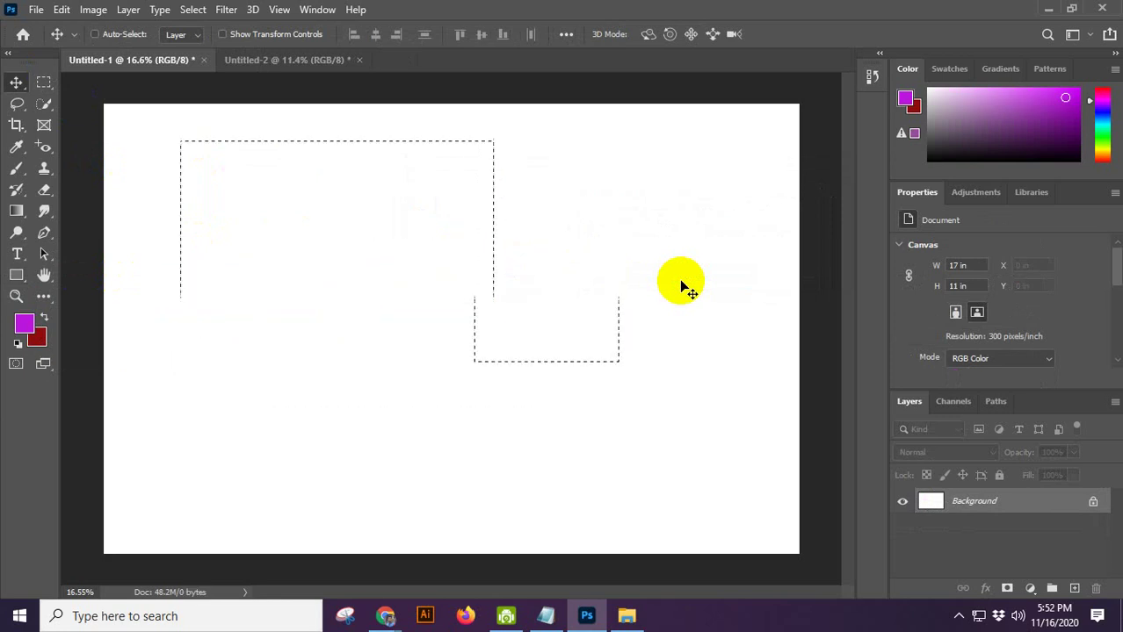
key("ctrl+t")
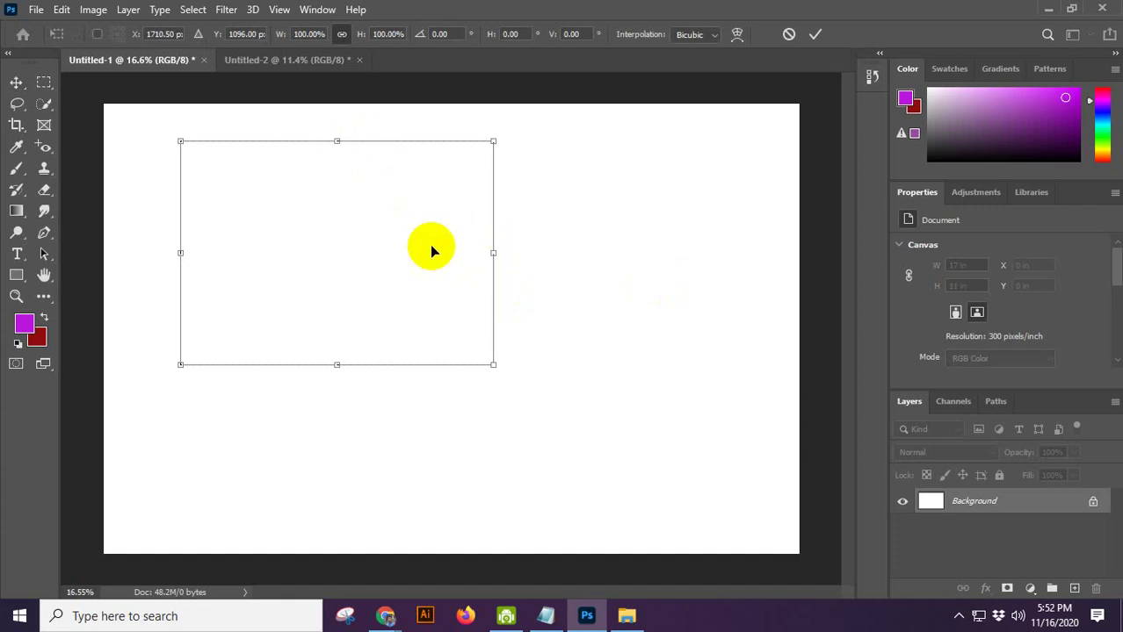
key("Escape")
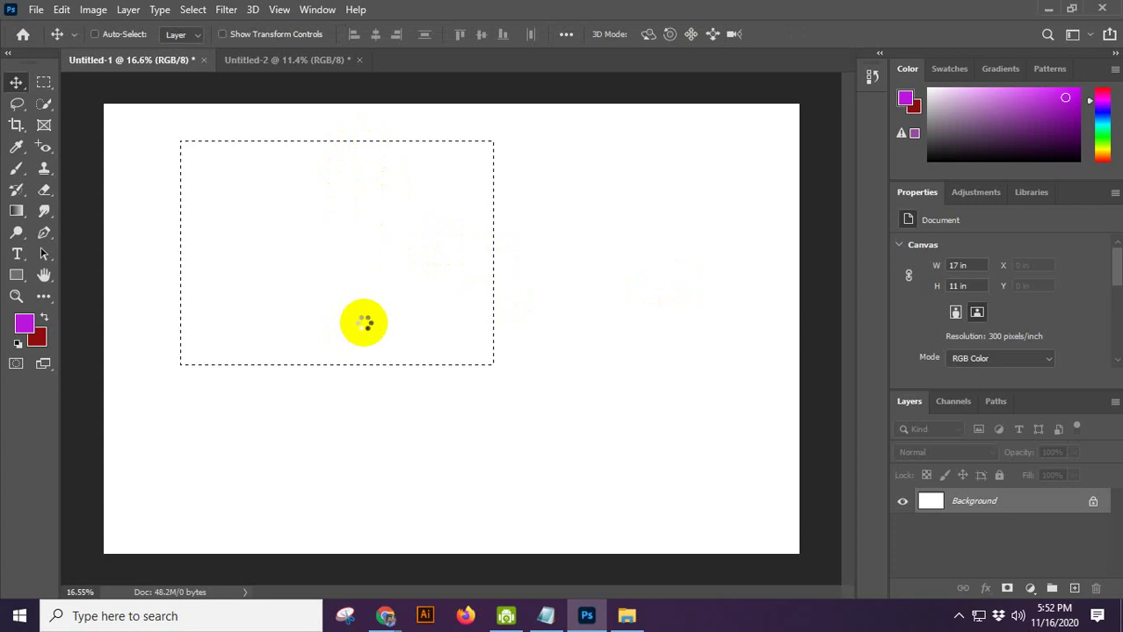
key("ctrl+p")
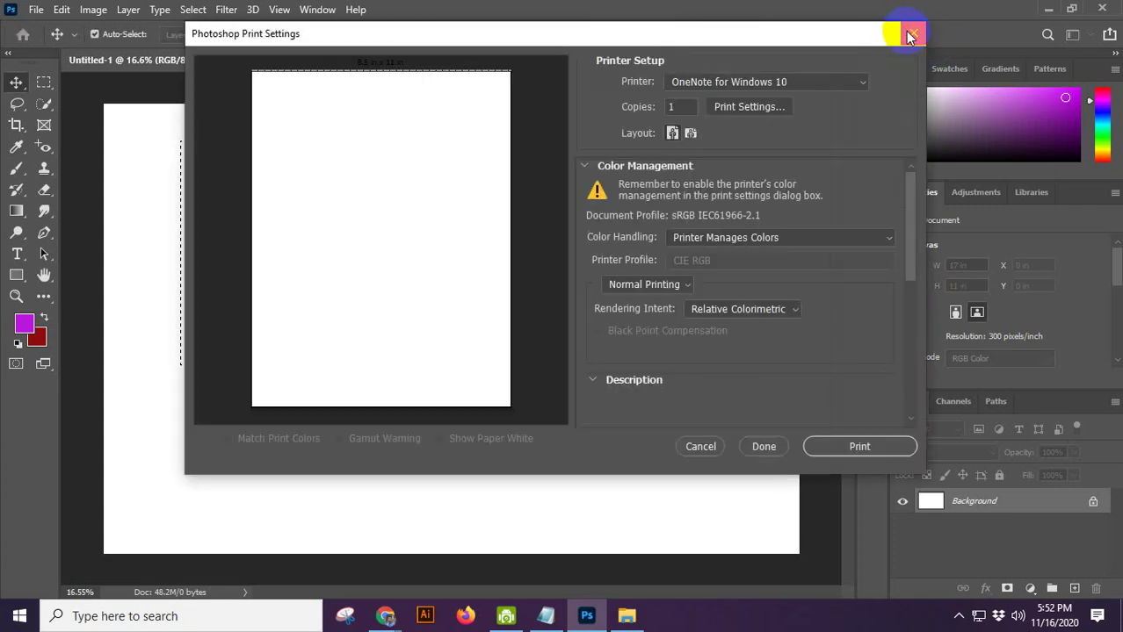
left_click(913, 33)
Step: Add a new layer, fill the large rectangular selection with purple on it and deselect
left_click(1072, 590)
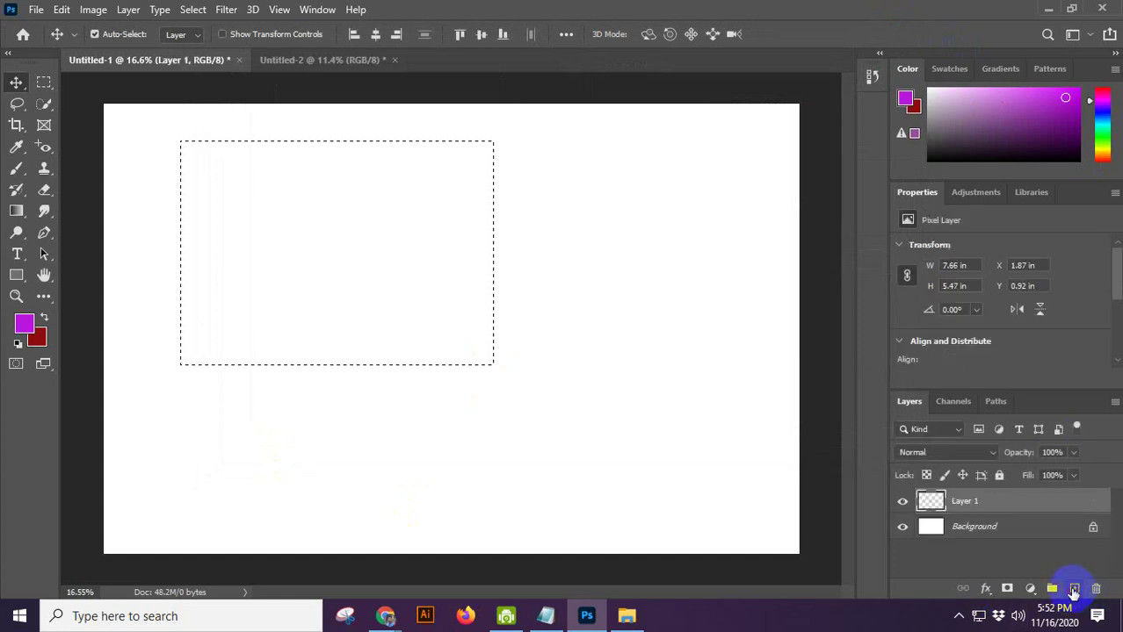
key("alt+BackSpace")
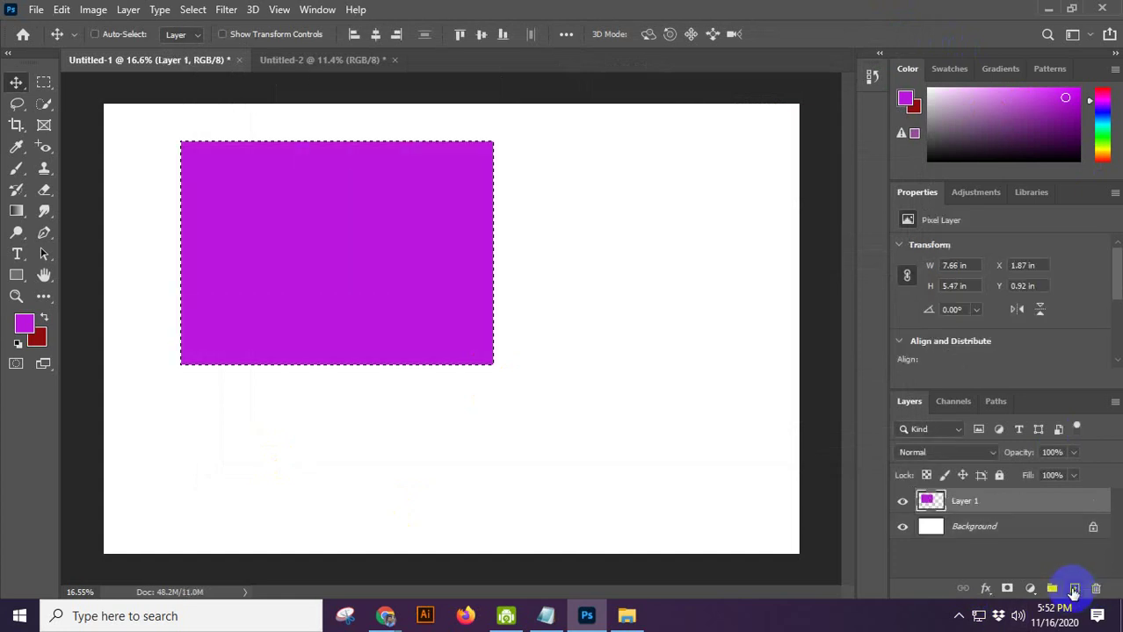
key("ctrl+d")
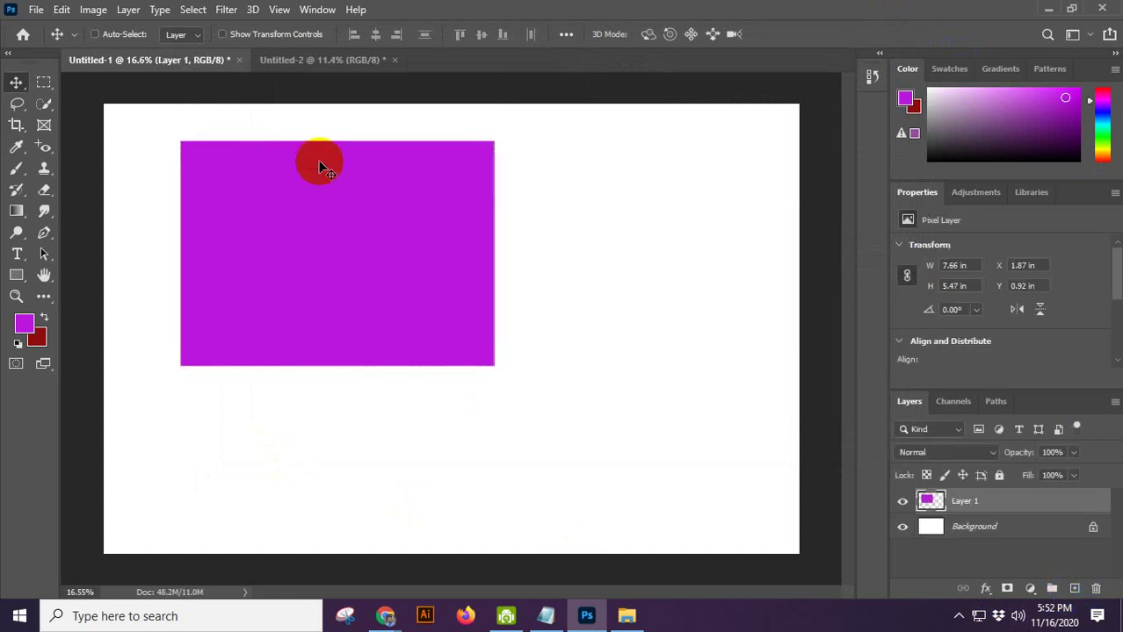
Step: Show the rulers and place a horizontal and a vertical guide crossing at the purple rectangle's centre
key("ctrl+r")
left_click_drag(282, 82, 311, 262)
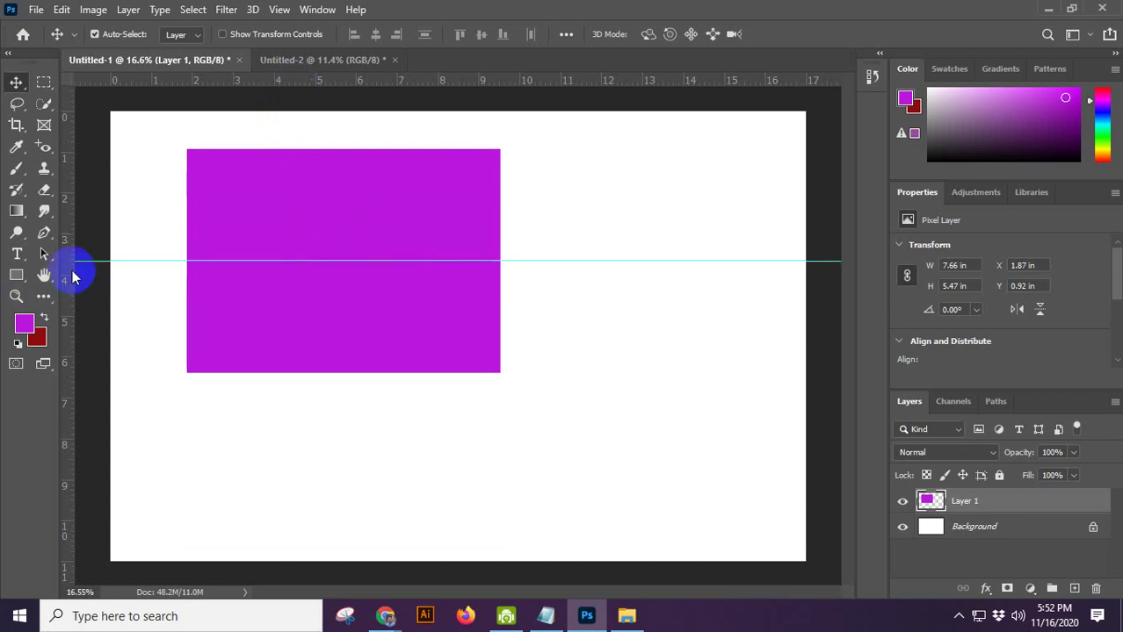
left_click_drag(71, 269, 344, 267)
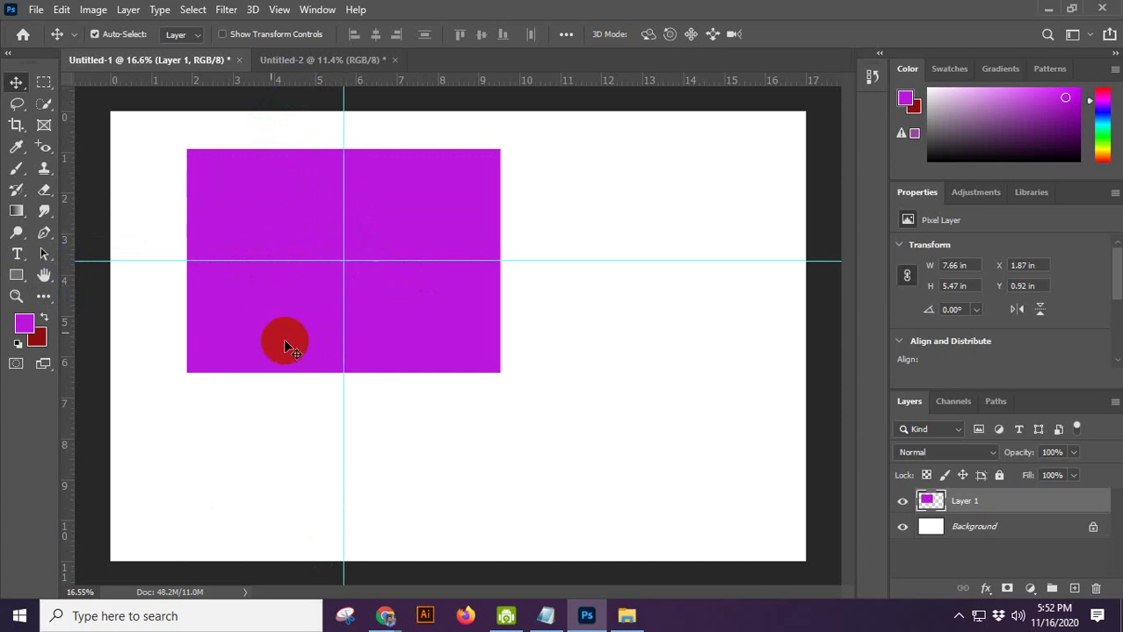
Step: Undo both guides, the deselection and the purple fill on the new layer
scroll(340, 247, "up", 2)
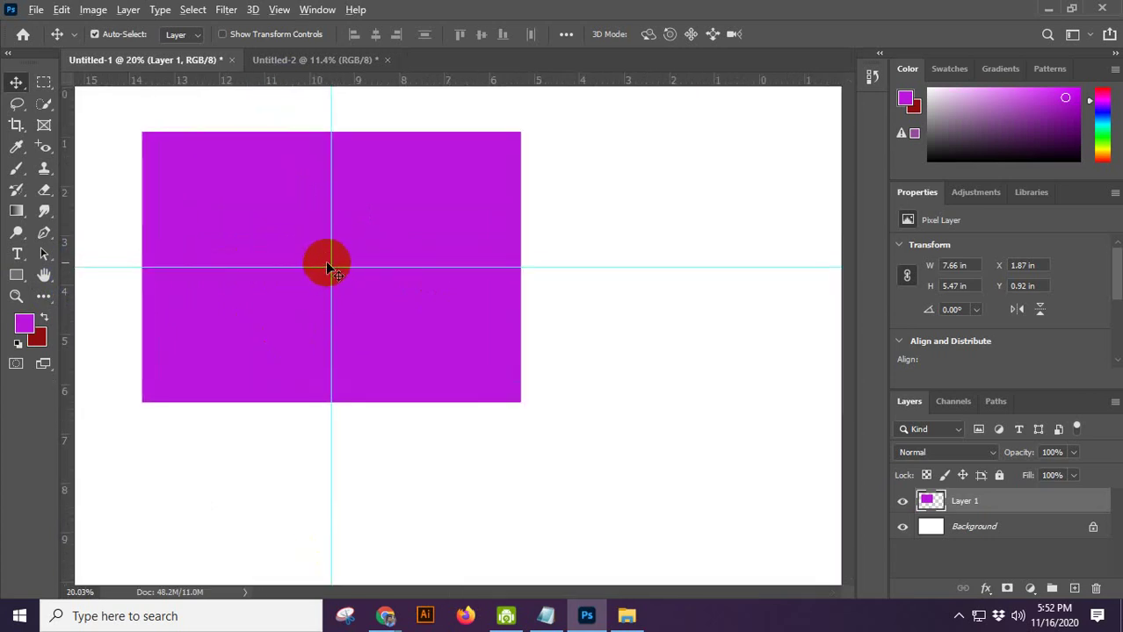
scroll(327, 263, "down", 2)
key("ctrl+z")
key("ctrl+z")
key("ctrl+z")
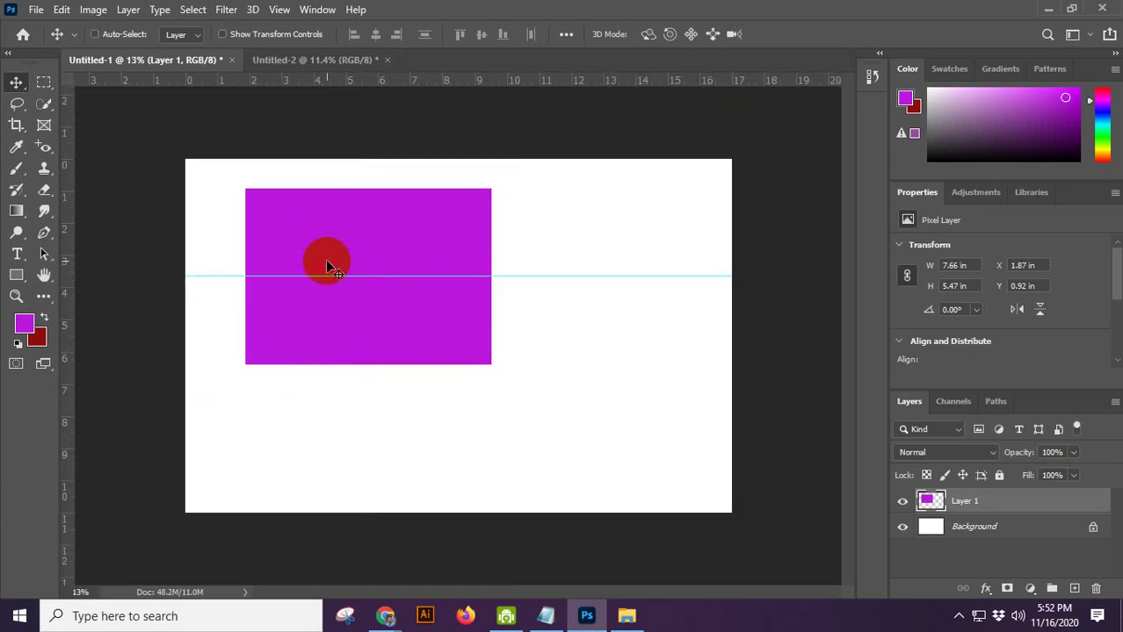
key("ctrl+z")
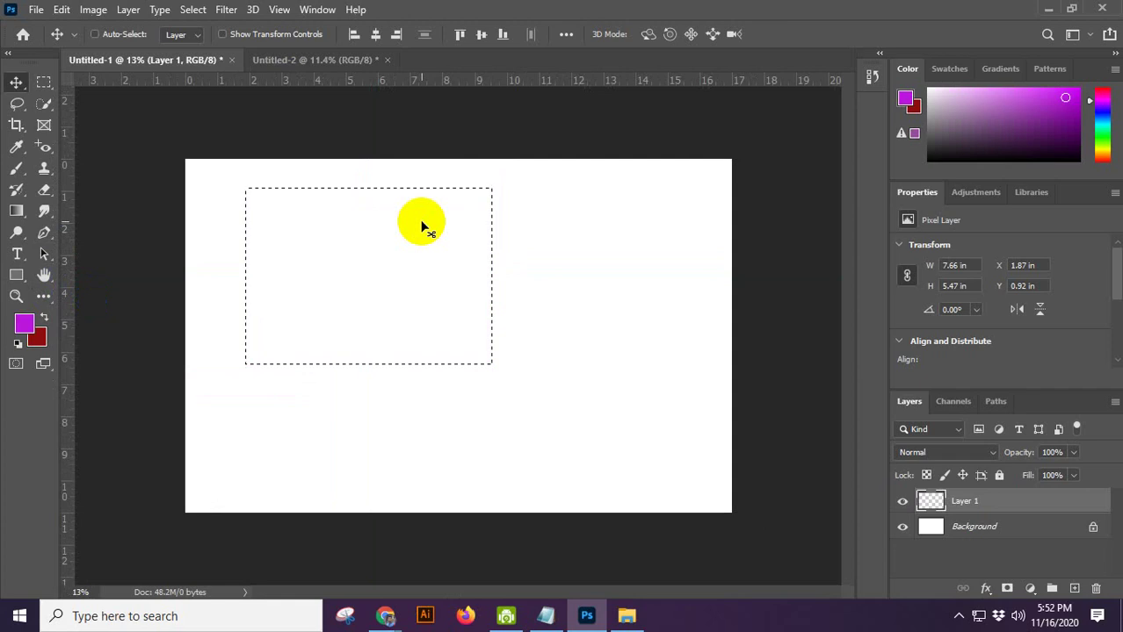
Step: Deselect the rectangular selection and hide the rulers
scroll(422, 227, "up", 1)
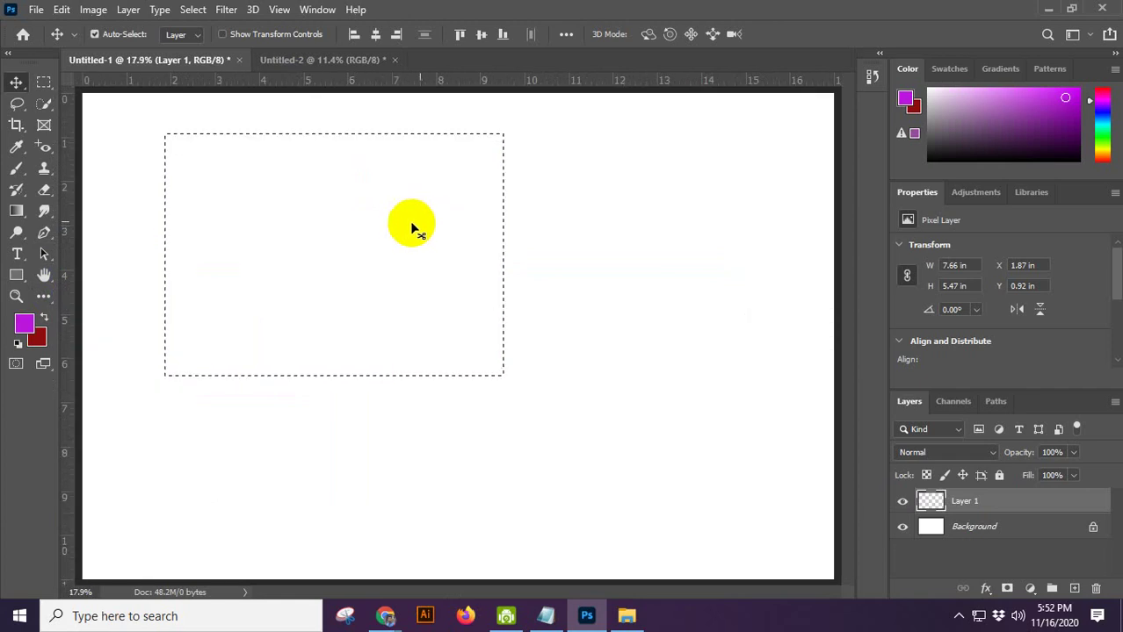
key("ctrl+d")
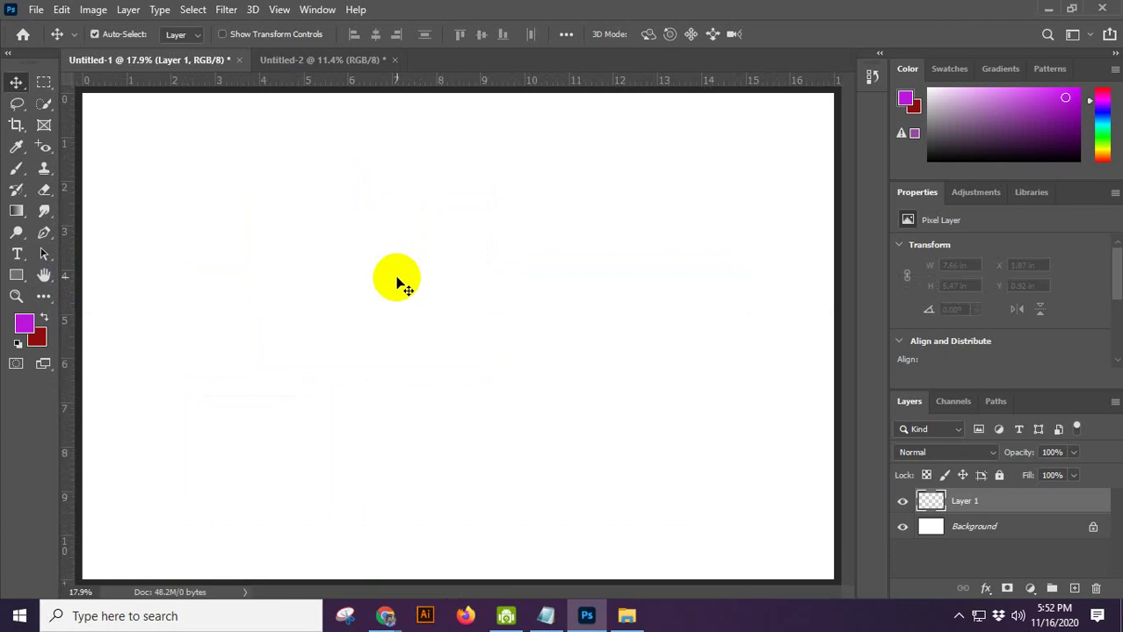
scroll(388, 256, "down", 1)
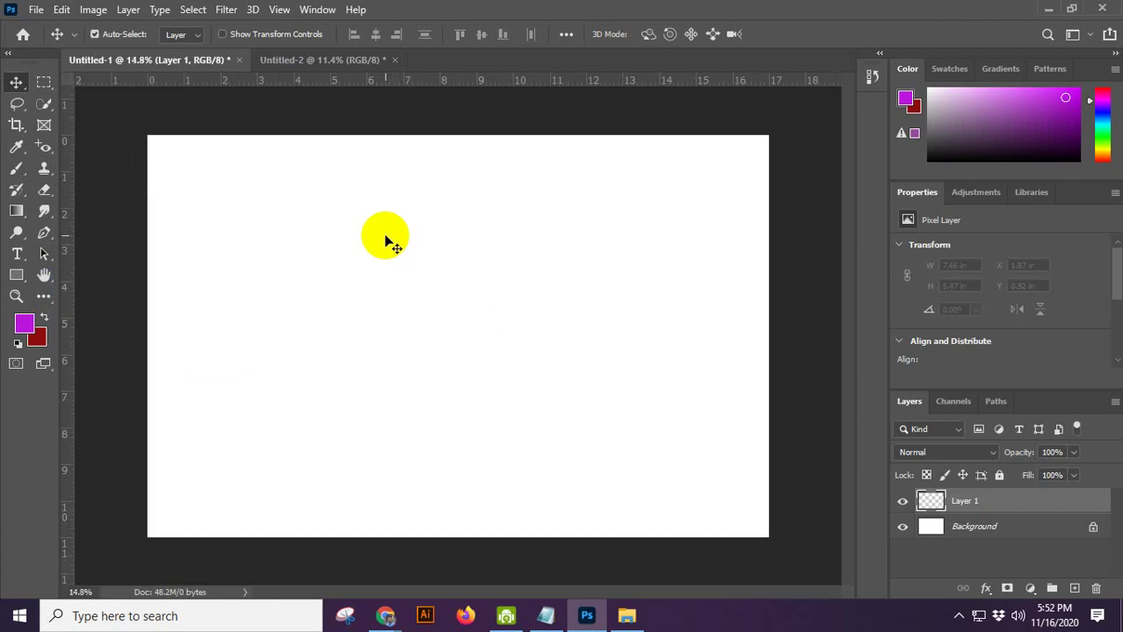
key("ctrl+r")
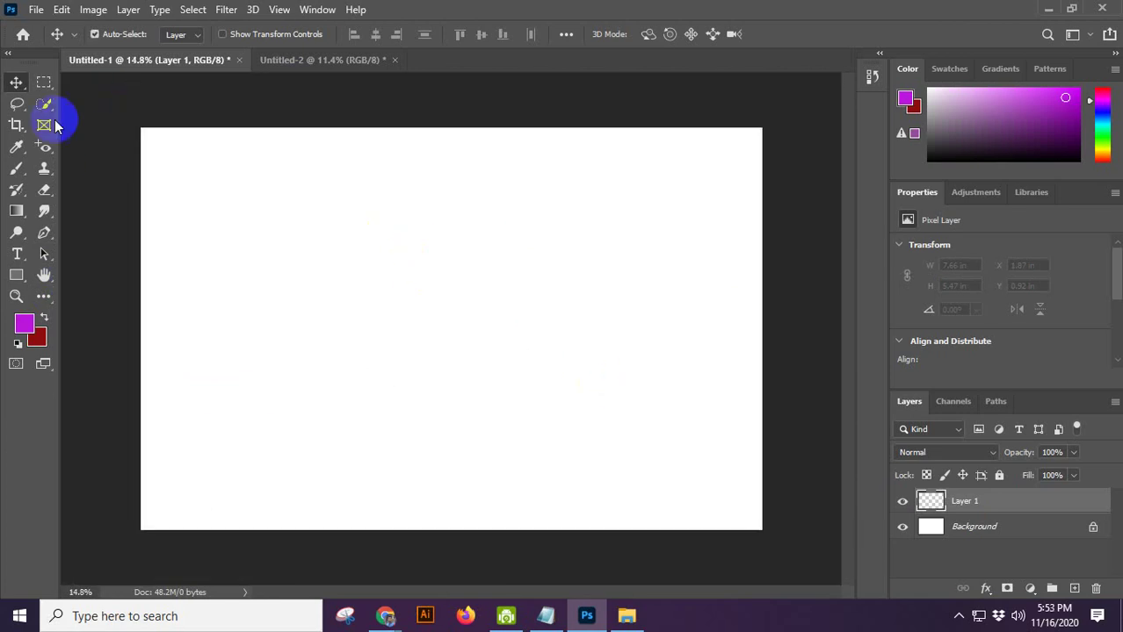
Step: Draw a rectangular marquee selection of about 6.76 by 3.71 in slightly above the middle of the empty canvas
left_click(43, 83)
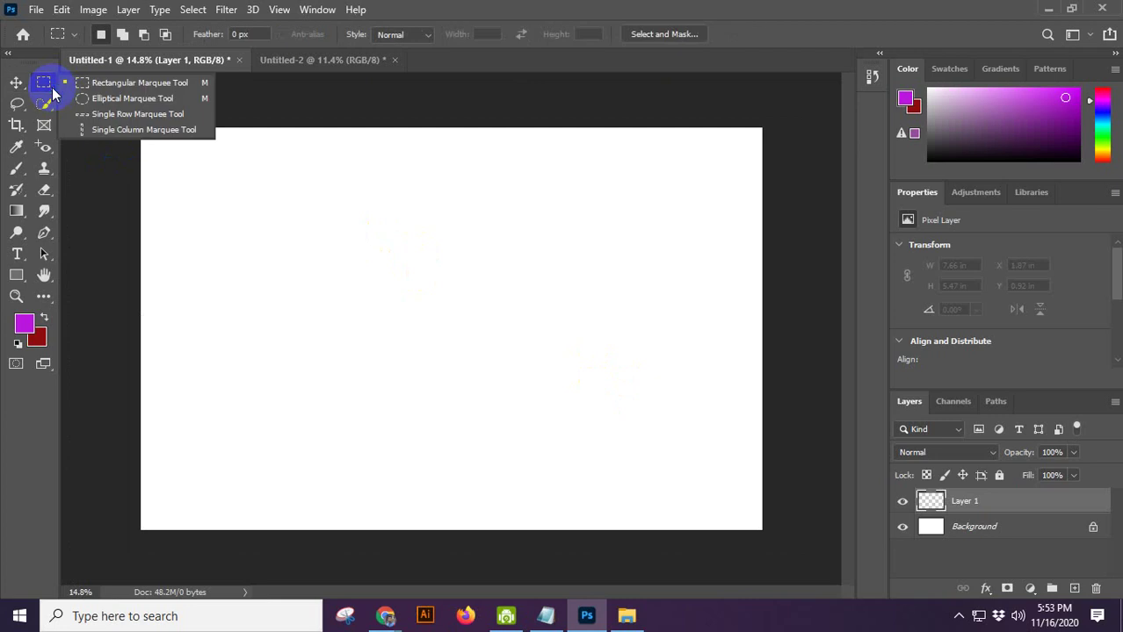
left_click(120, 82)
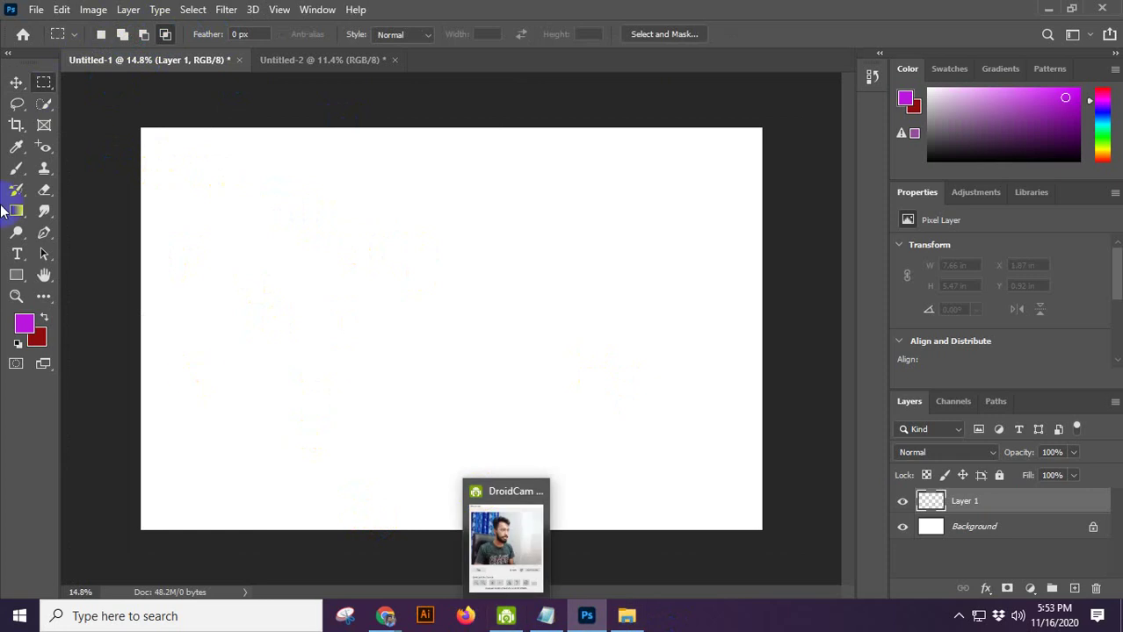
left_click(36, 84)
scroll(393, 281, "up", 3)
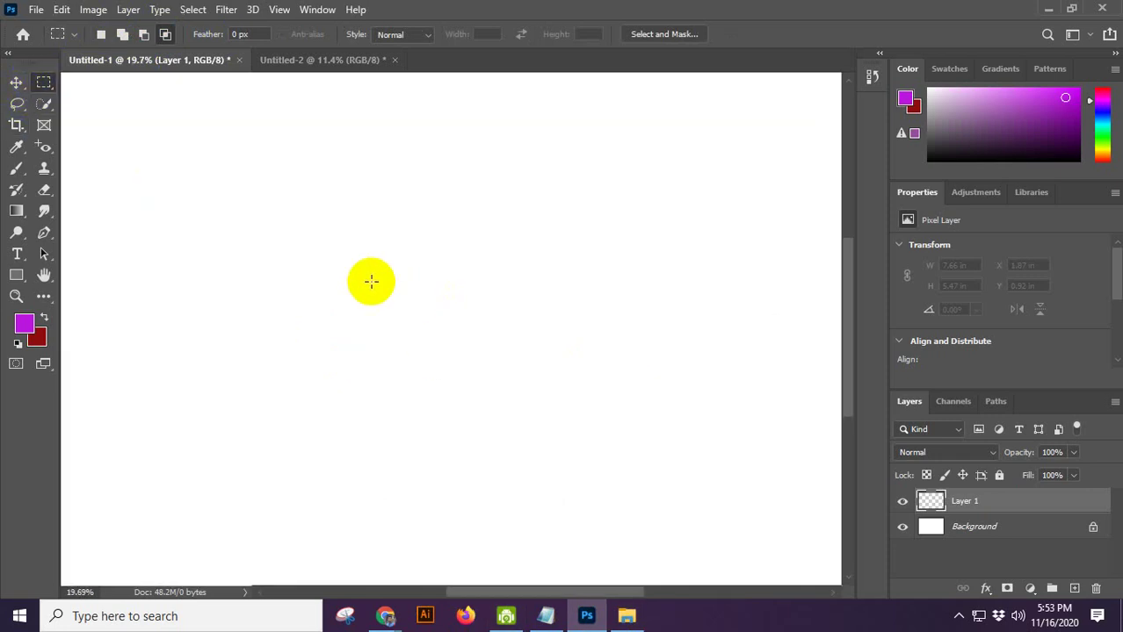
scroll(364, 277, "down", 2)
left_click_drag(287, 193, 559, 342)
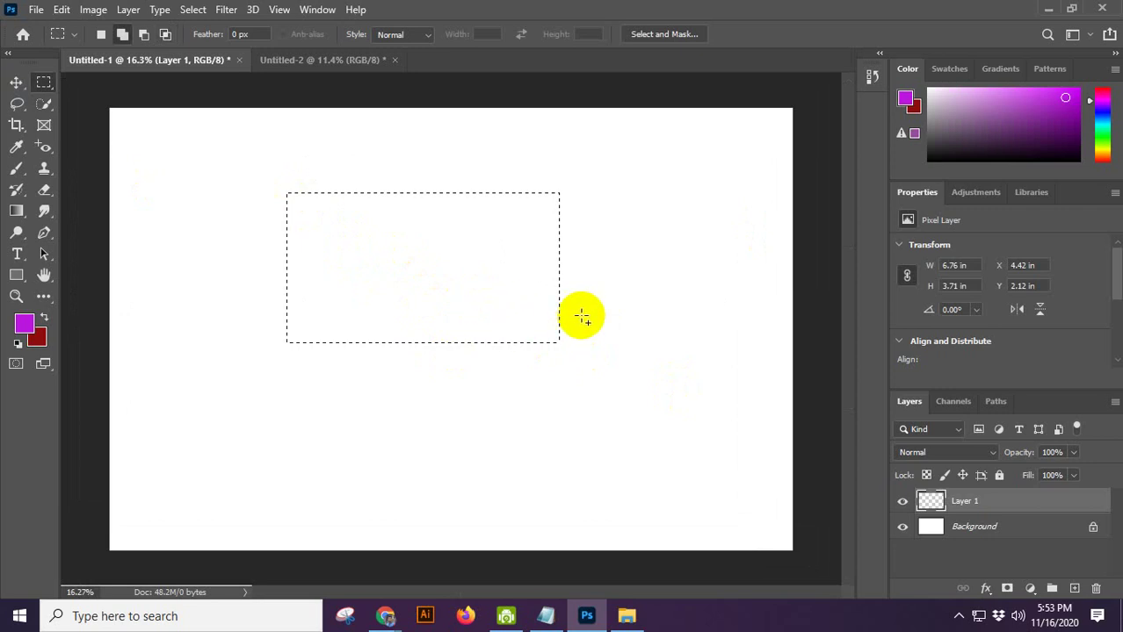
Step: Add an overlapping lower rectangle to the marquee selection, extending it to about 7.27 by 6.24 in overall
left_click_drag(579, 315, 384, 445)
scroll(494, 356, "down", 3)
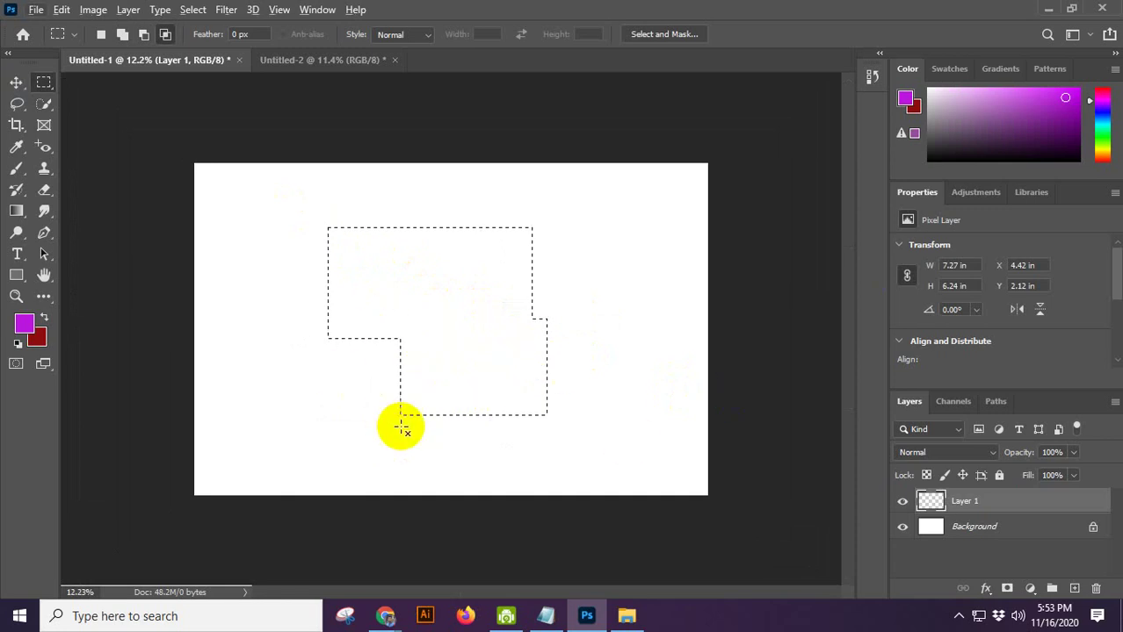
Step: Subtract the lower rectangles from the combined selection, leaving an inverted L-shaped selection about 6.76 by 3.71 in
left_click_drag(585, 317, 368, 454)
scroll(446, 329, "down", 1)
scroll(539, 318, "up", 2)
left_click_drag(564, 290, 360, 358)
left_click_drag(560, 274, 348, 320)
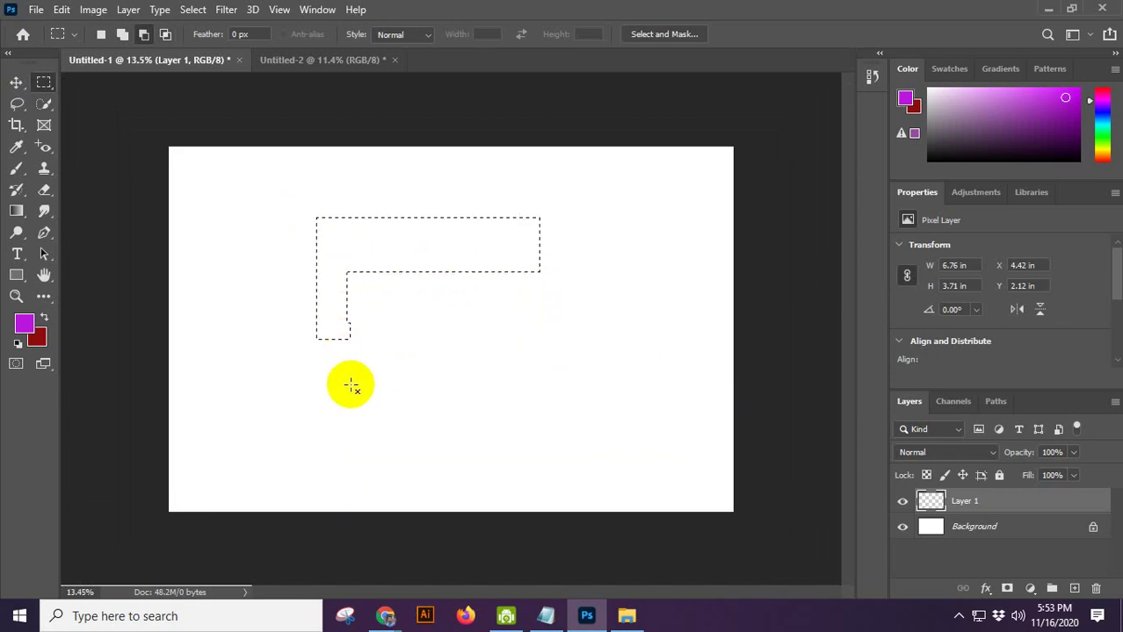
Step: Intersect the L-shaped selection with two overlapping rectangles, keeping an area of about 1.61 by 1.67 in
scroll(432, 283, "down", 1)
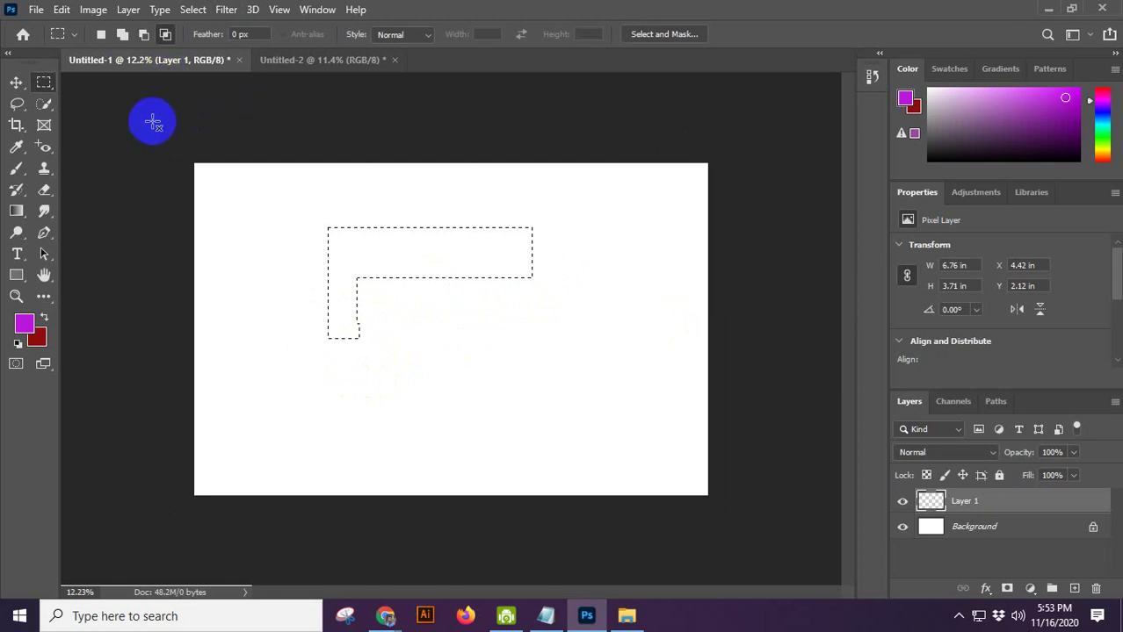
key("alt+shift")
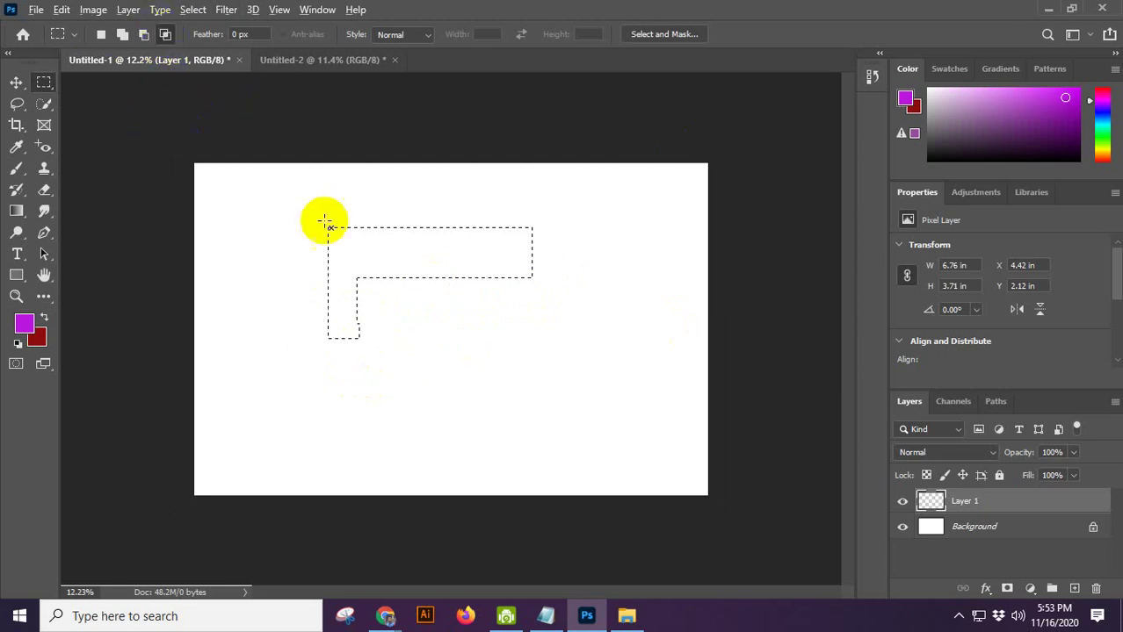
left_click_drag(301, 193, 410, 343)
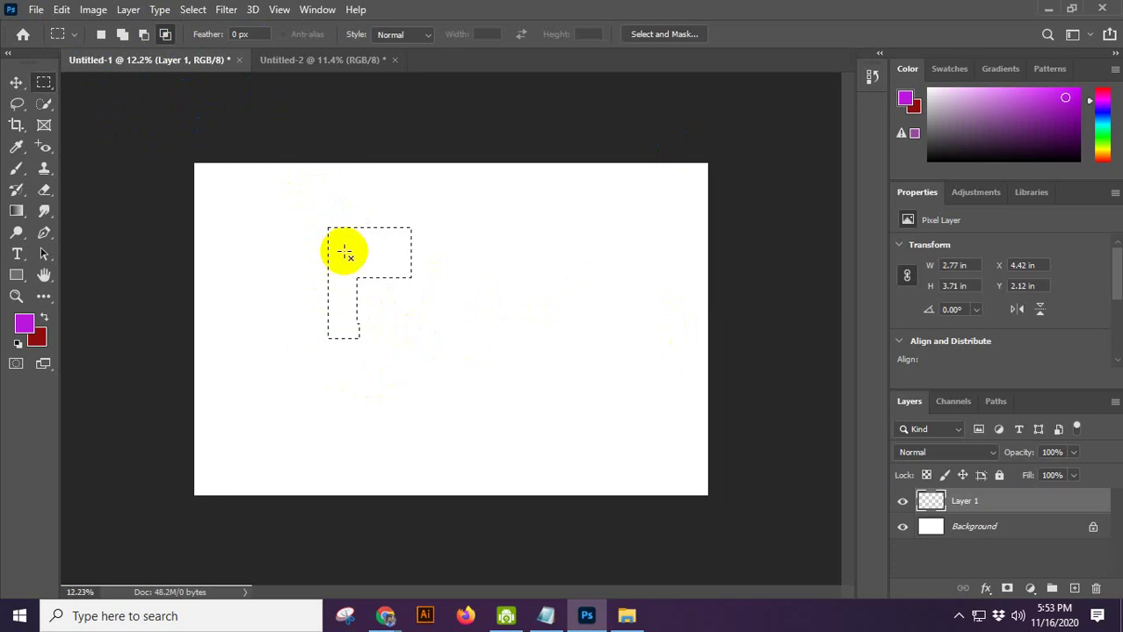
left_click_drag(362, 205, 443, 293)
key("ctrl+0")
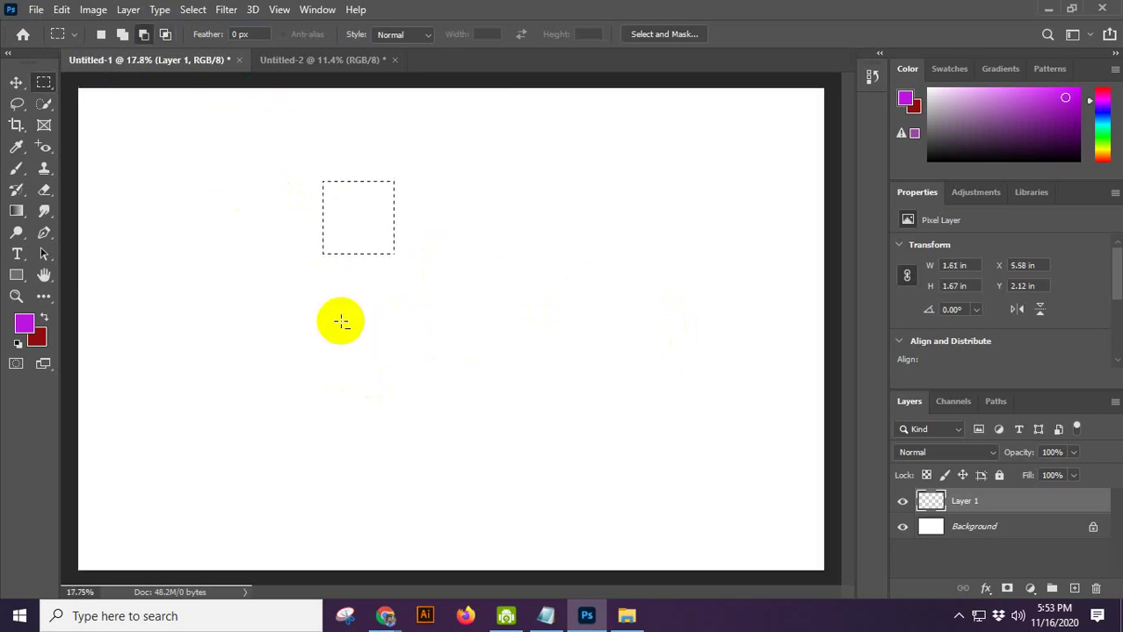
Step: Switch the marquee tool through its new, add and subtract selection modes without altering the selection
left_click(102, 34)
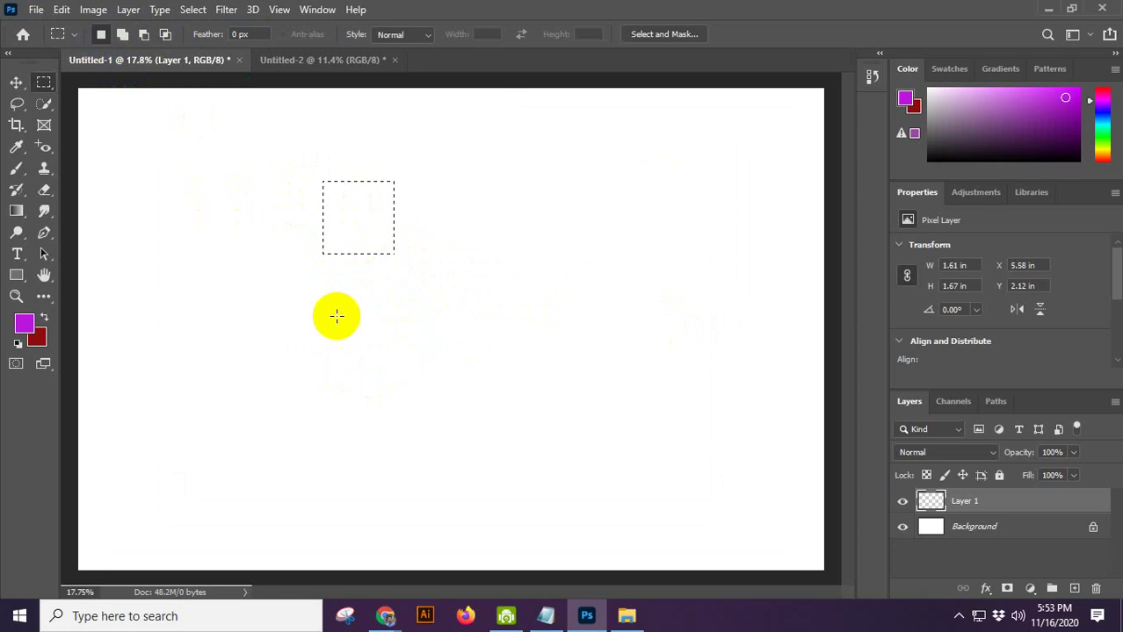
key("shift")
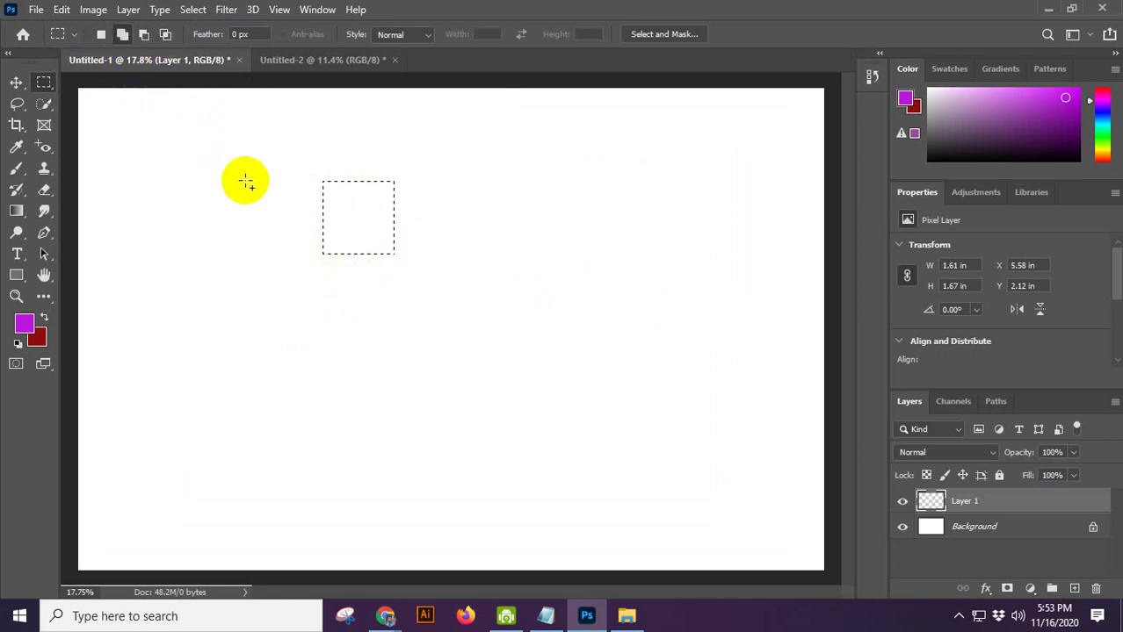
left_click(123, 35)
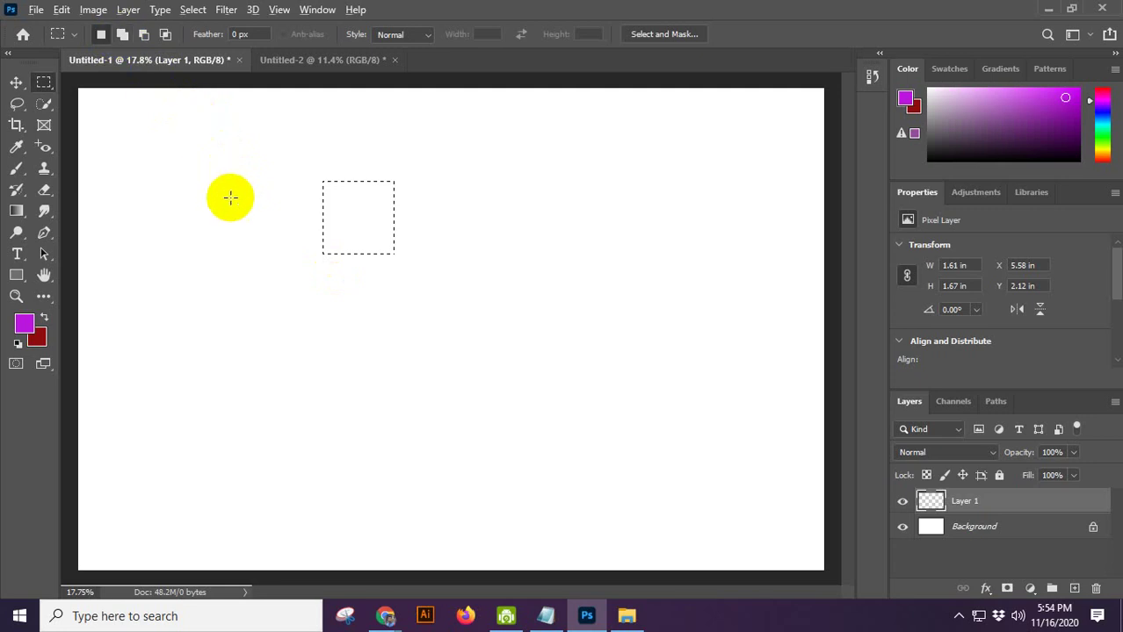
key("alt")
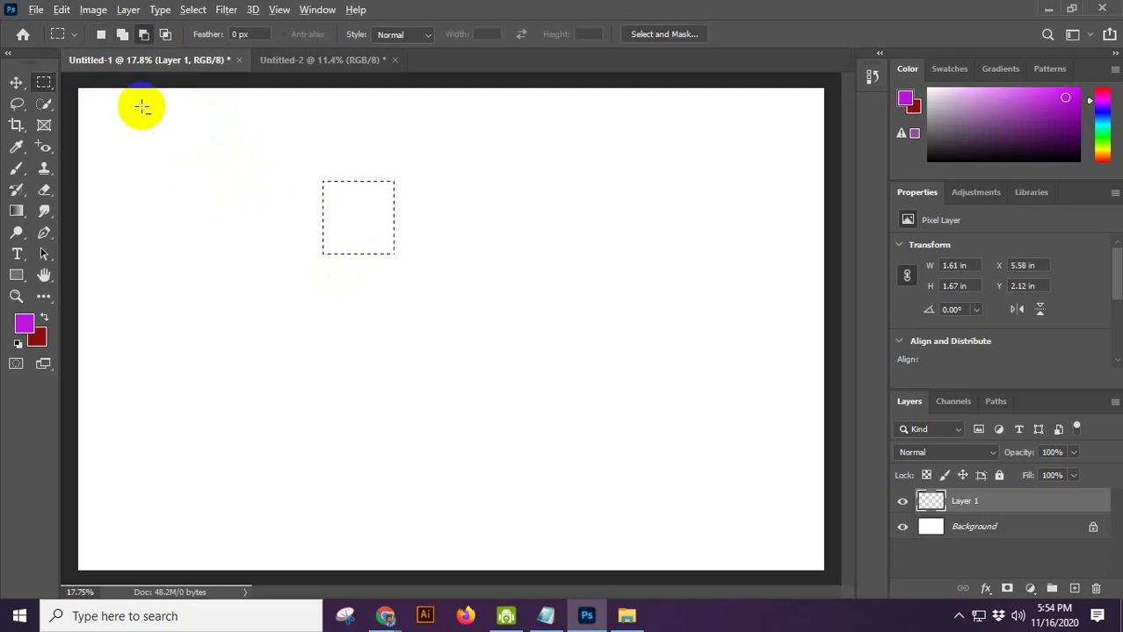
left_click(145, 35)
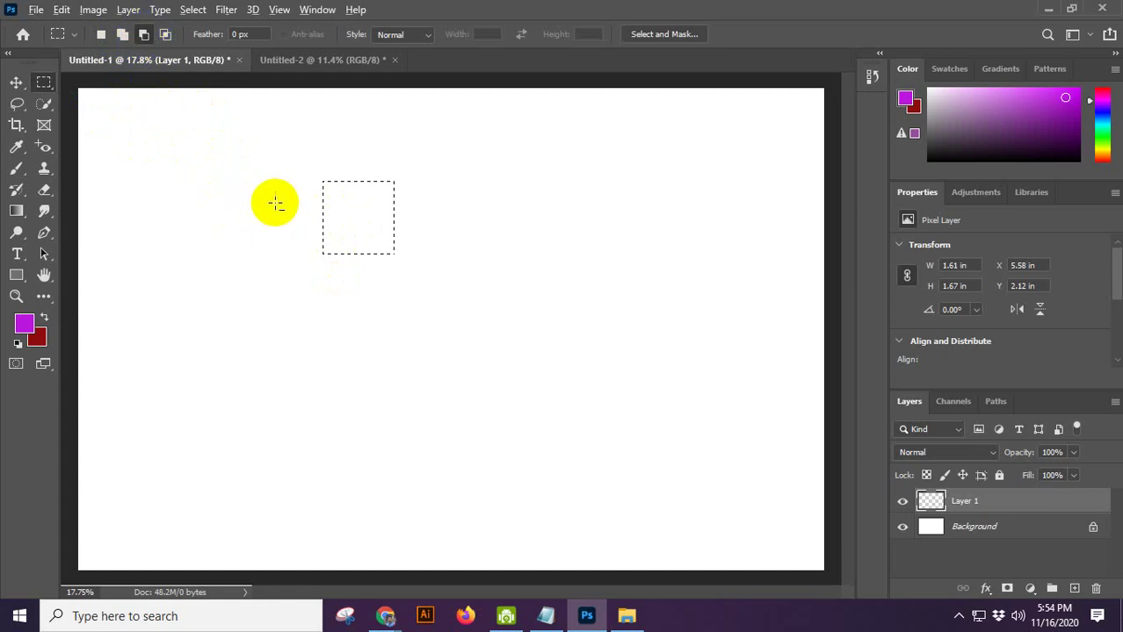
key("alt")
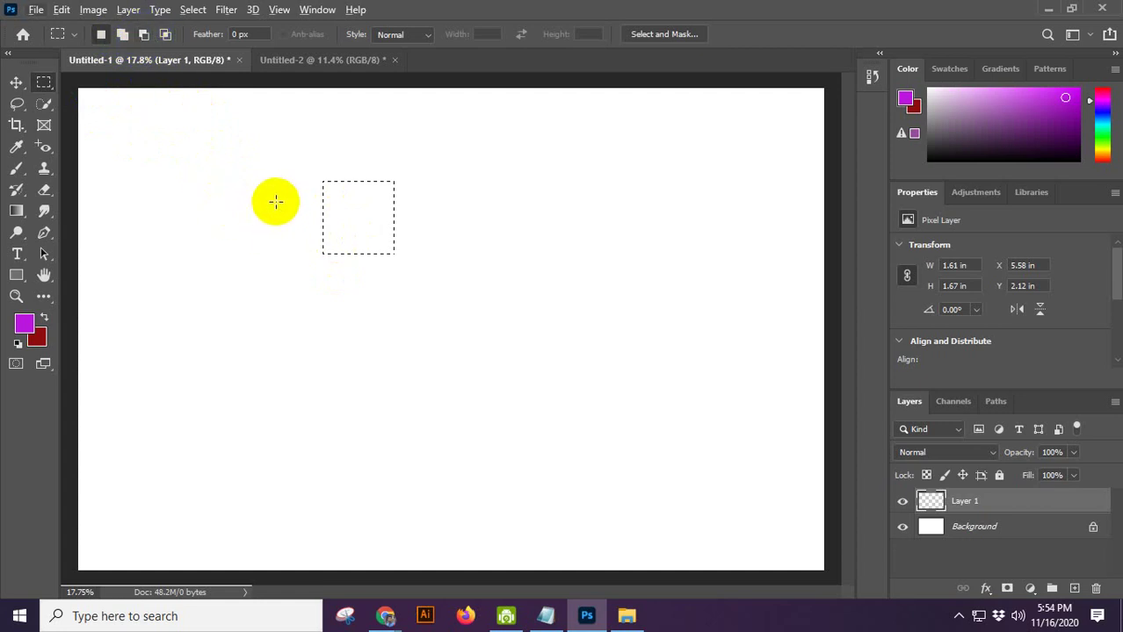
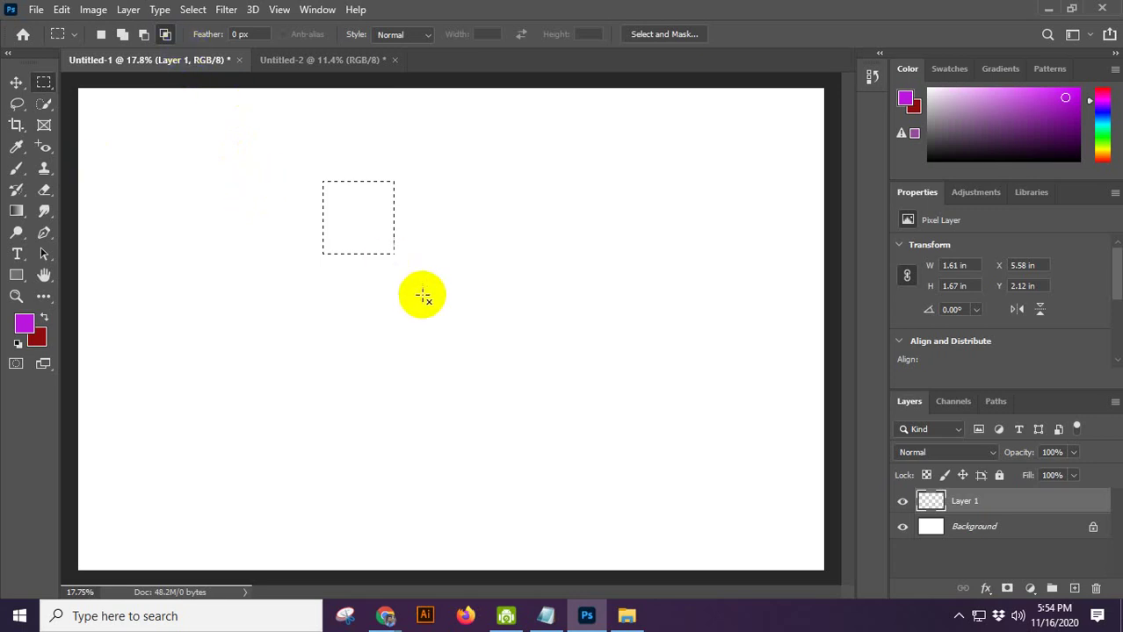
Step: Try intersecting the small square selection down to a sliver of about 0.48 by 1.01 in, and undo the intersections
left_click_drag(426, 209, 290, 299)
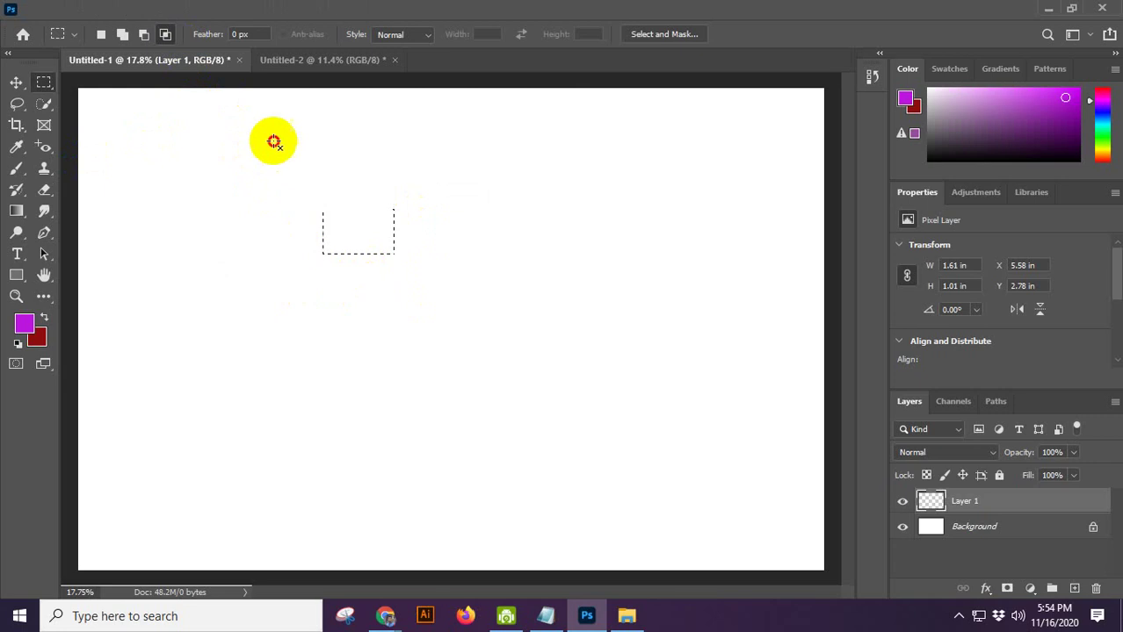
left_click_drag(274, 143, 482, 308)
left_click_drag(431, 181, 373, 362)
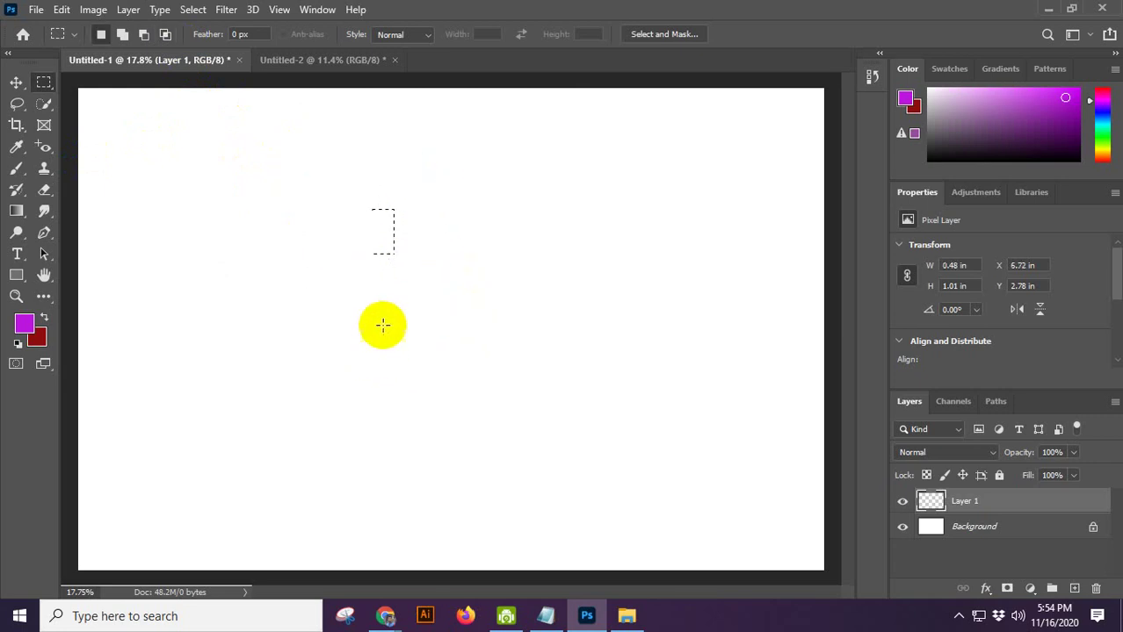
scroll(388, 213, "down", 2)
scroll(412, 231, "up", 2)
scroll(412, 231, "up", 1)
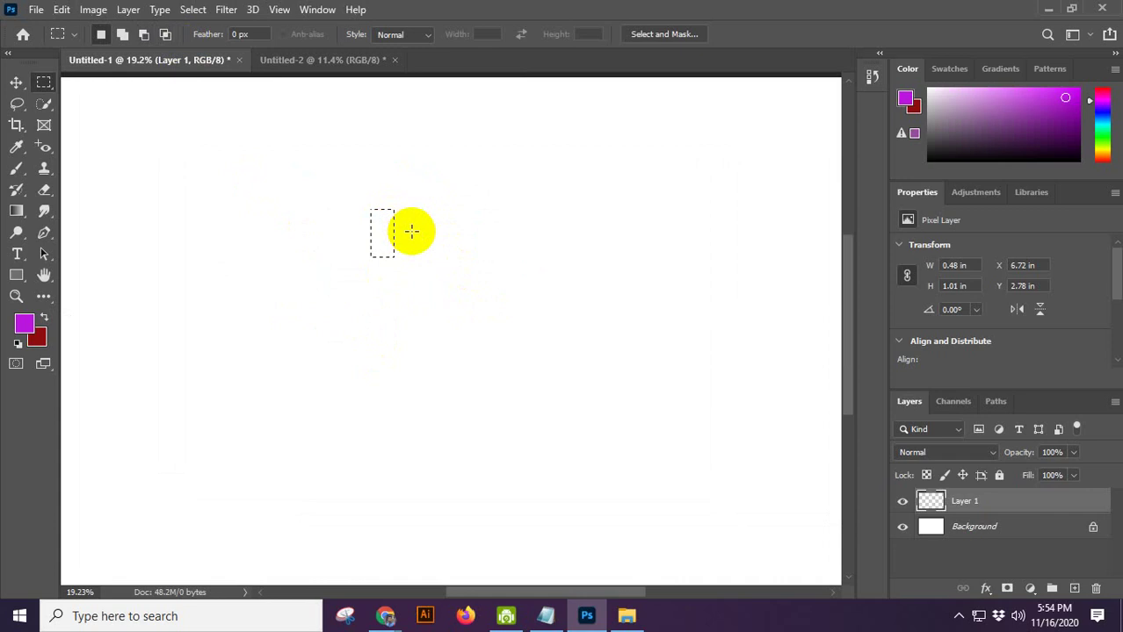
key("ctrl+z")
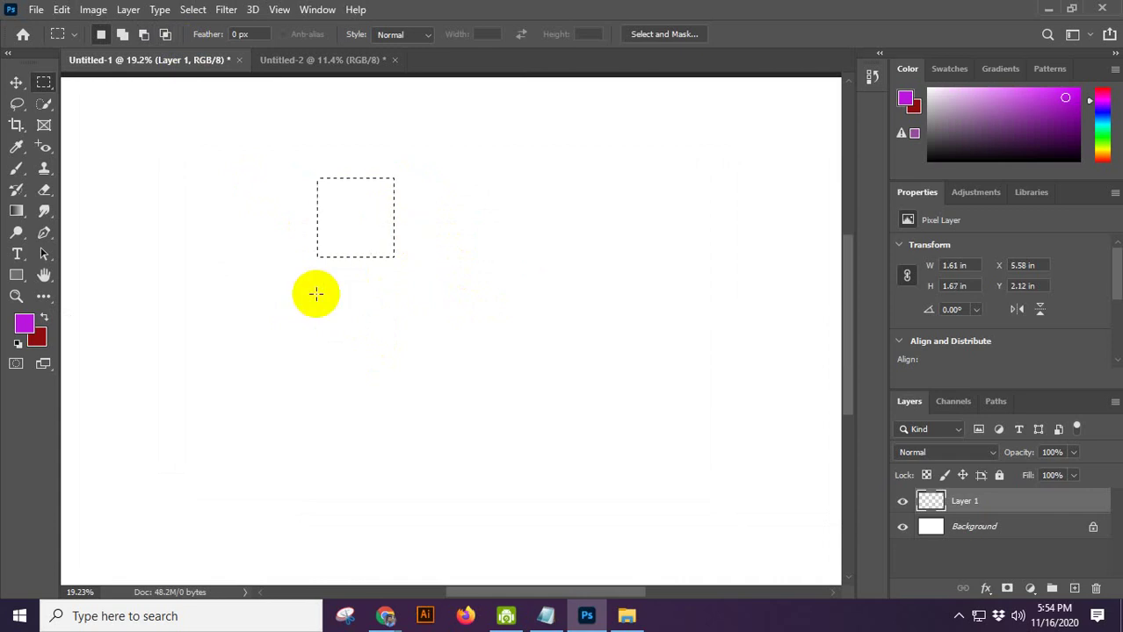
scroll(365, 218, "down", 3)
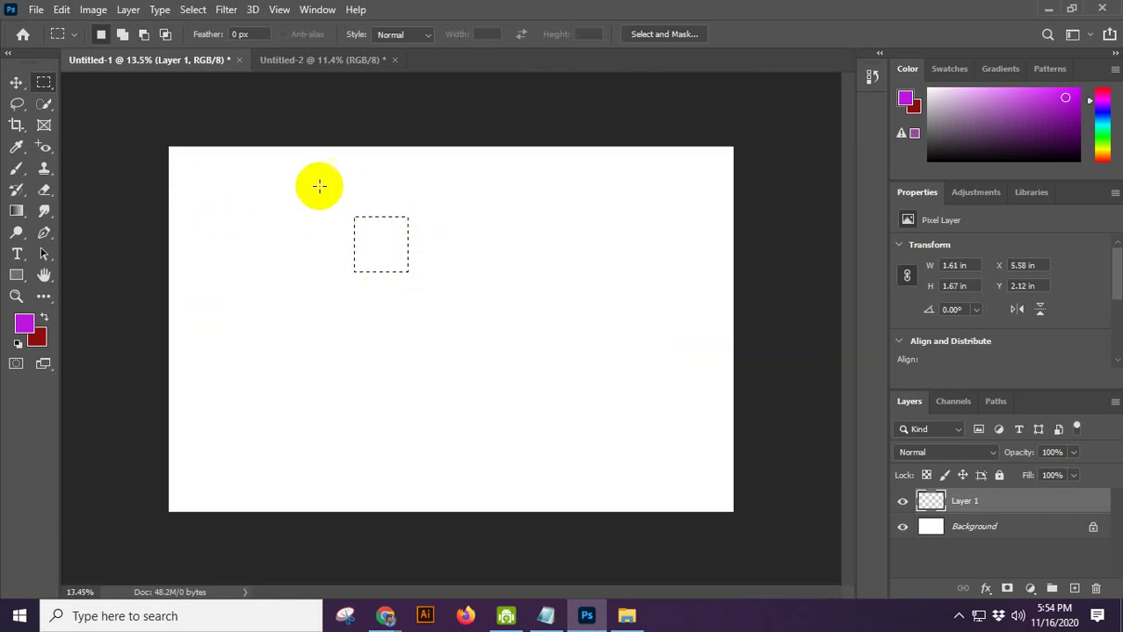
Step: Draw a new marquee selection about 7.81 by 5.18 in and subtract its upper part and a central notch, leaving a U-shape
left_click_drag(300, 186, 559, 356)
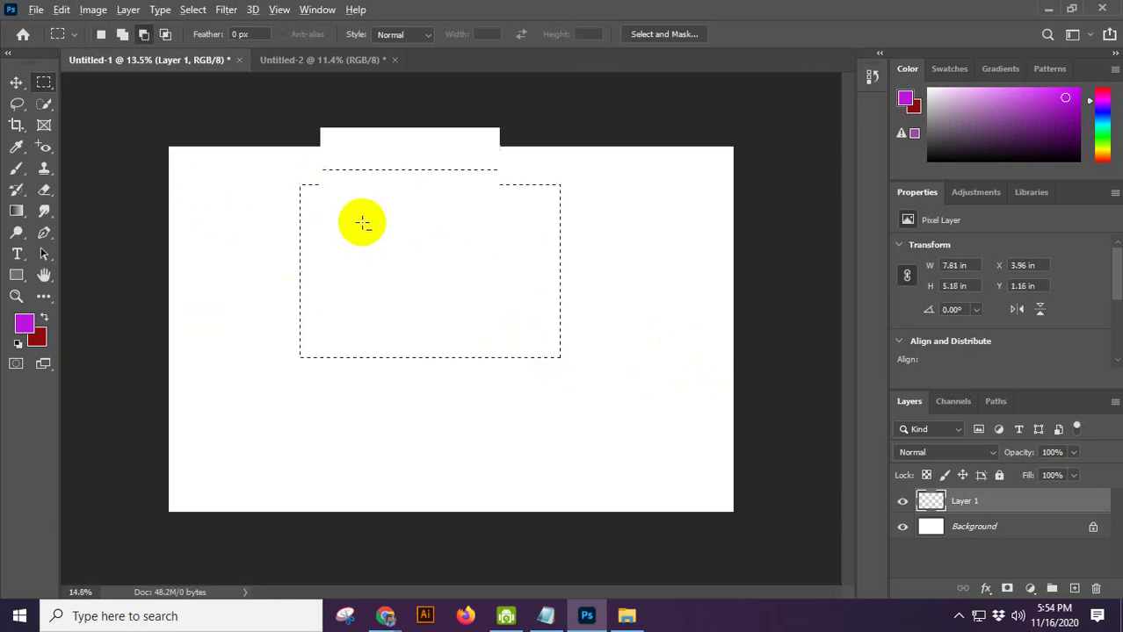
scroll(364, 223, "up", 2)
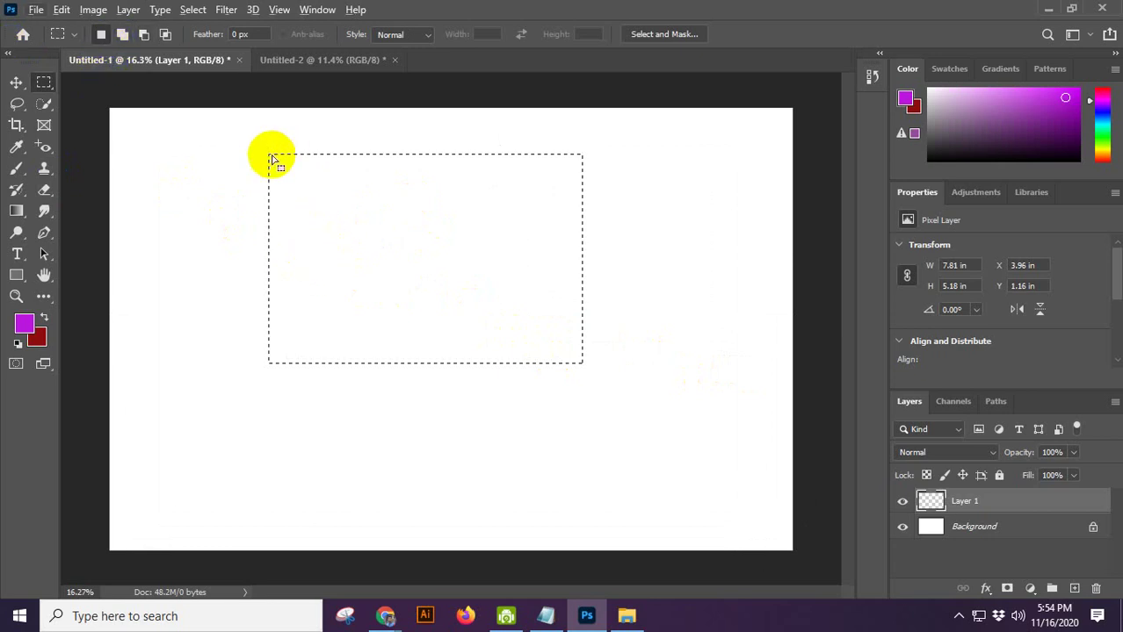
left_click_drag(232, 136, 622, 267)
scroll(470, 290, "down", 2)
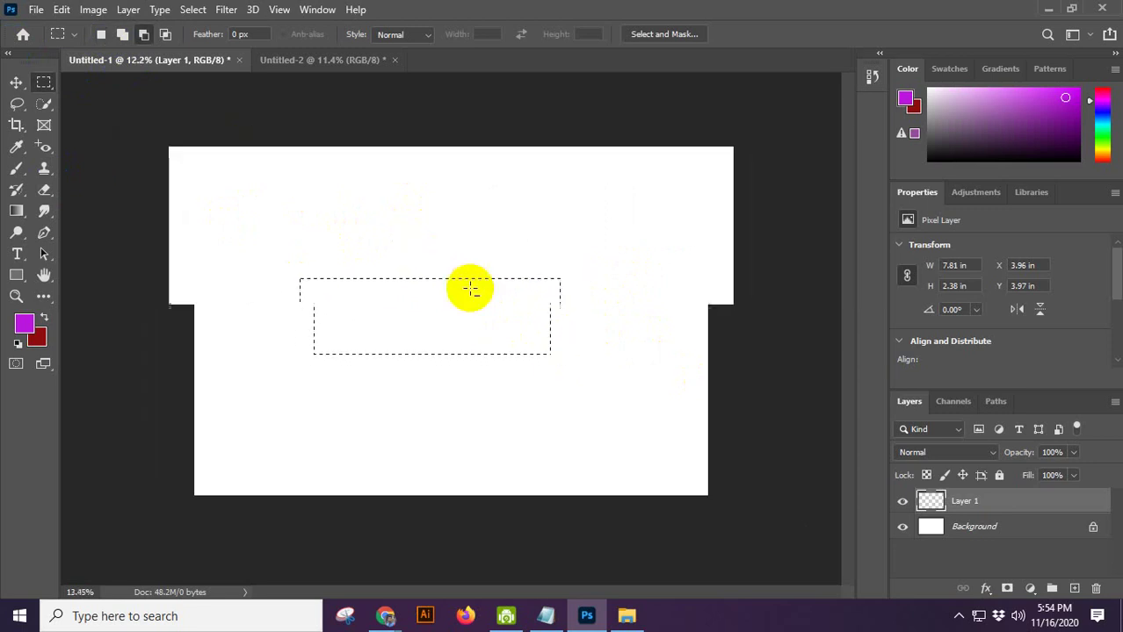
scroll(470, 290, "up", 2)
left_click_drag(338, 237, 505, 327)
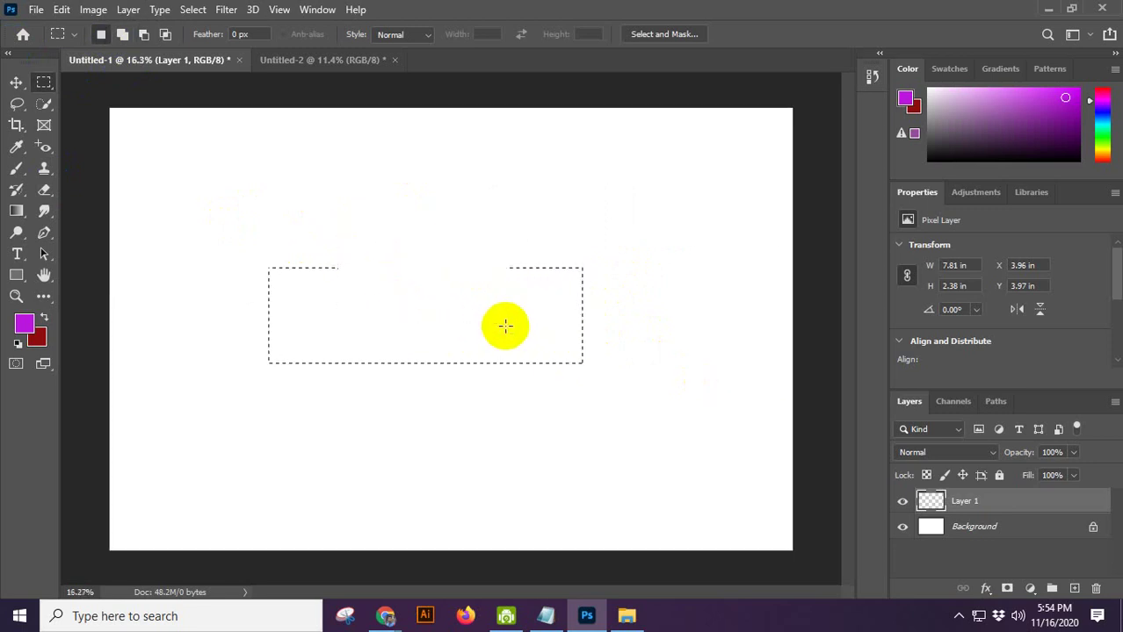
Step: Set the foreground colour to black, and fill the U-shaped selection on Layer 1 with it
left_click(23, 324)
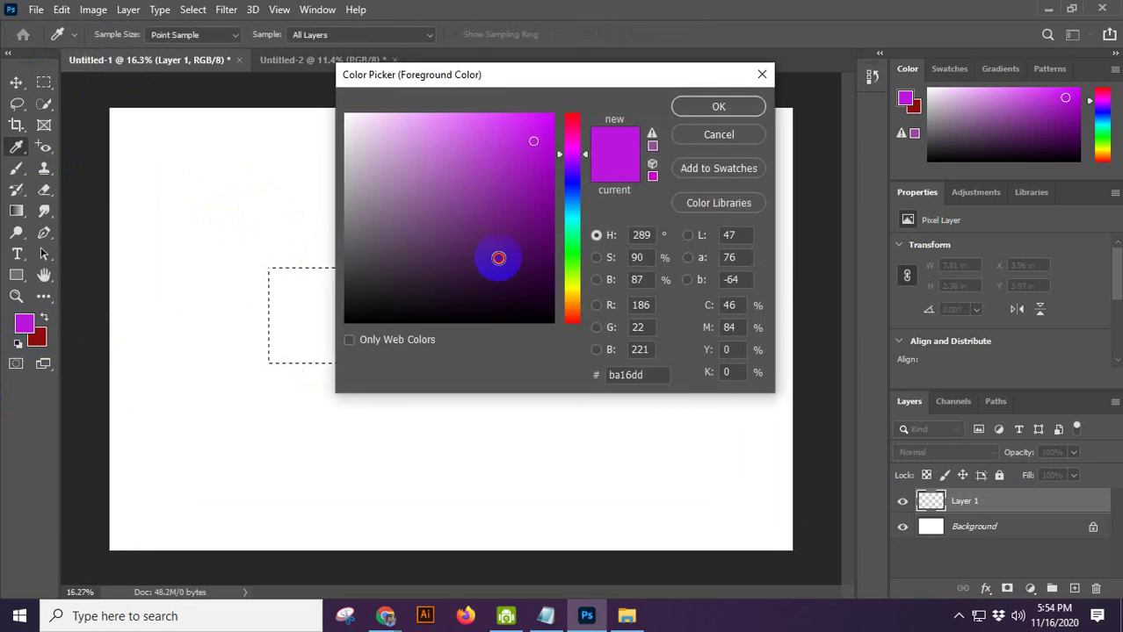
left_click_drag(498, 258, 387, 321)
left_click(719, 107)
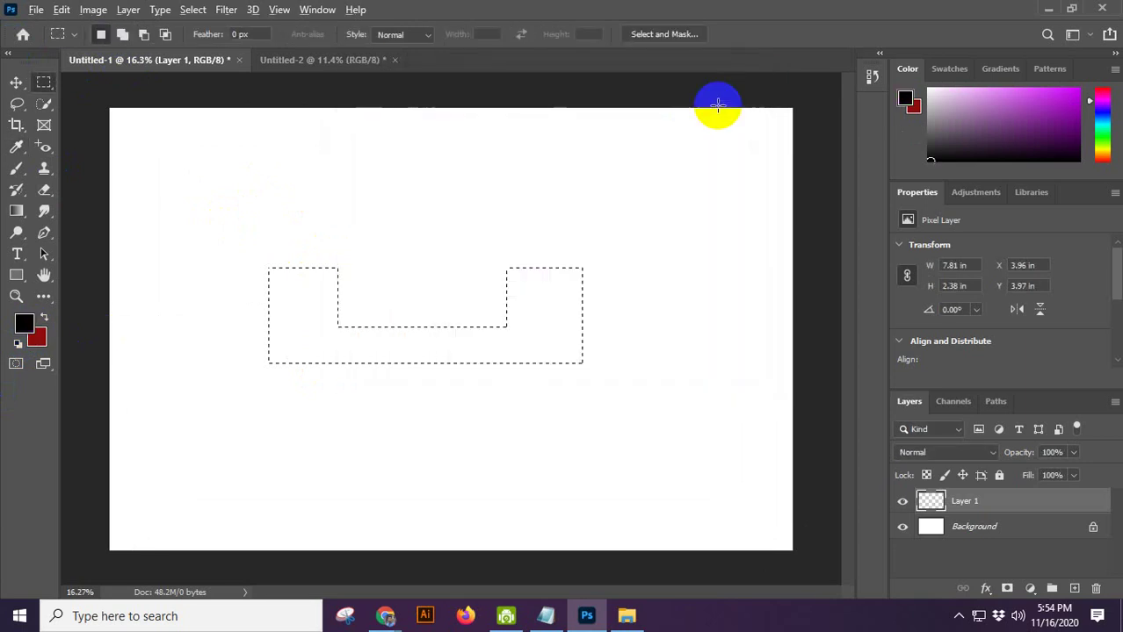
key("alt+BackSpace")
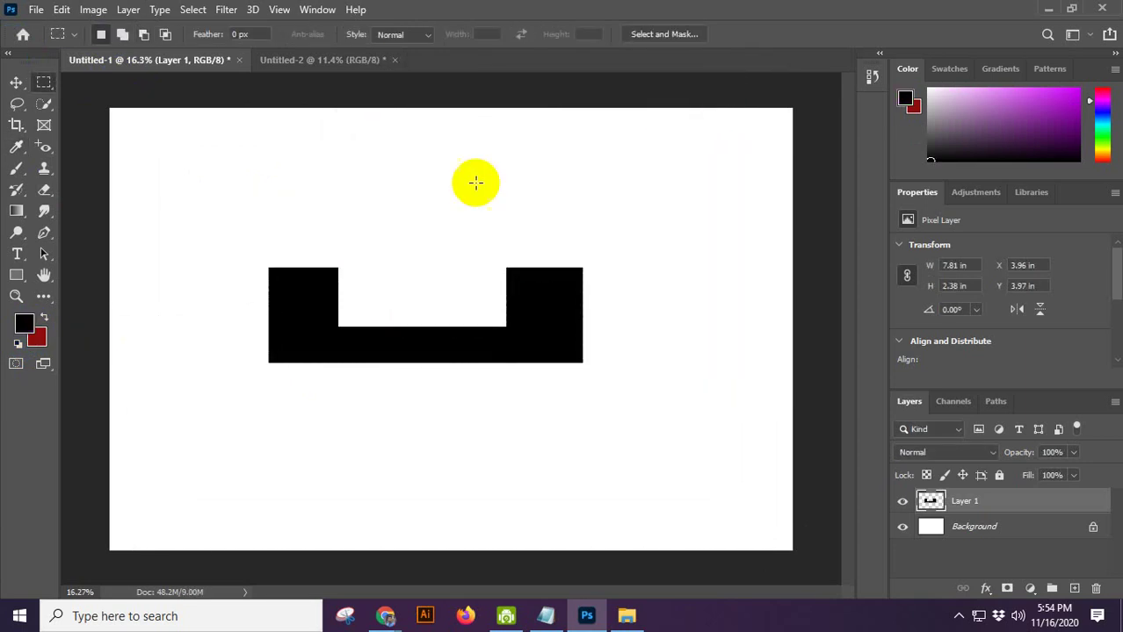
Step: Move the black U-shape on Layer 1 towards the canvas's upper-left area with the Move tool
left_click(16, 81)
scroll(283, 301, "down", 3)
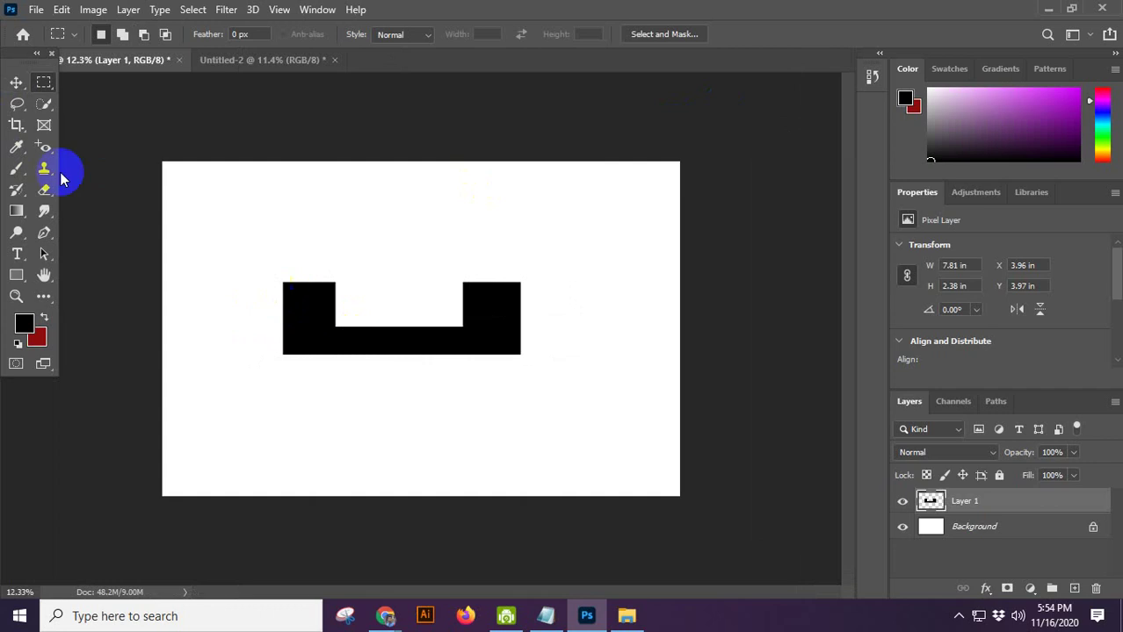
left_click(19, 84)
left_click(280, 315)
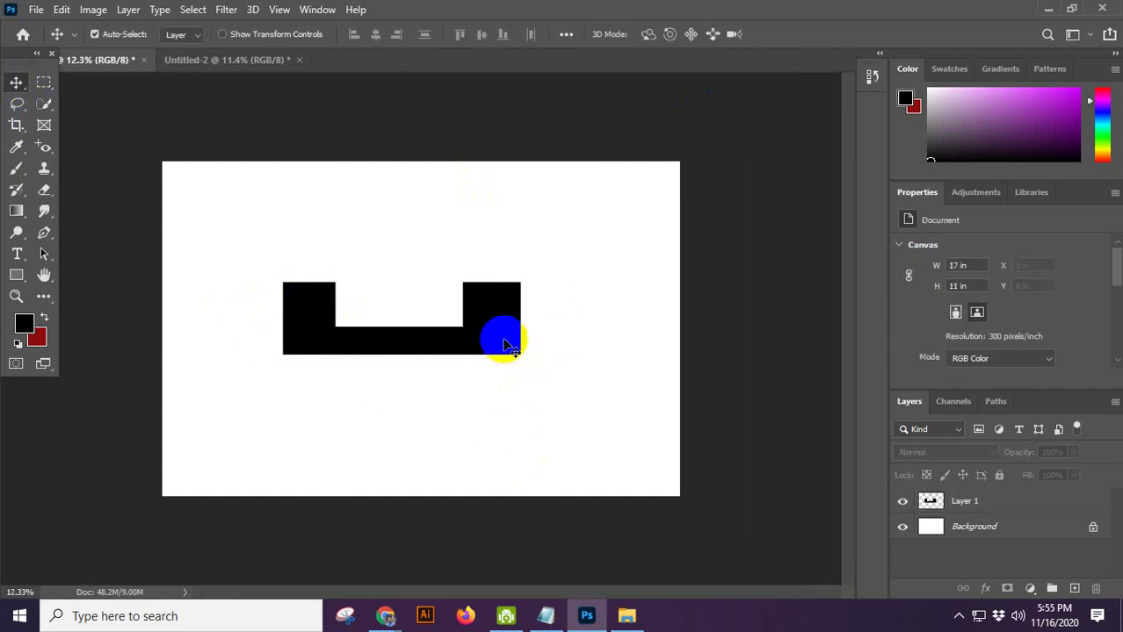
scroll(503, 341, "down", 4)
scroll(503, 340, "up", 4)
left_click(958, 501)
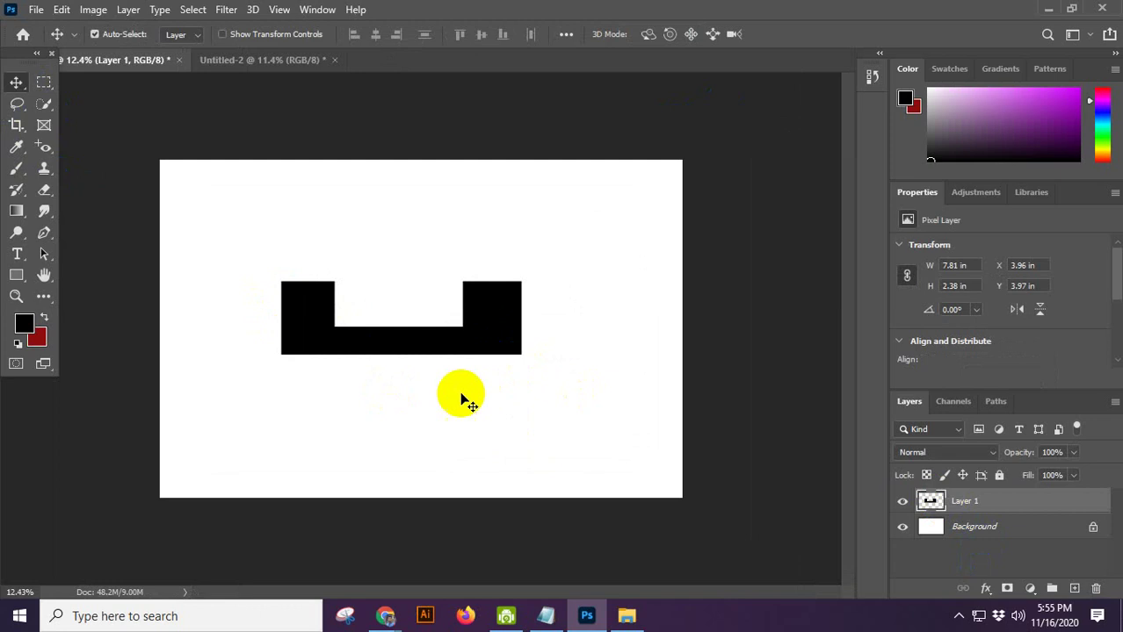
left_click_drag(409, 333, 373, 286)
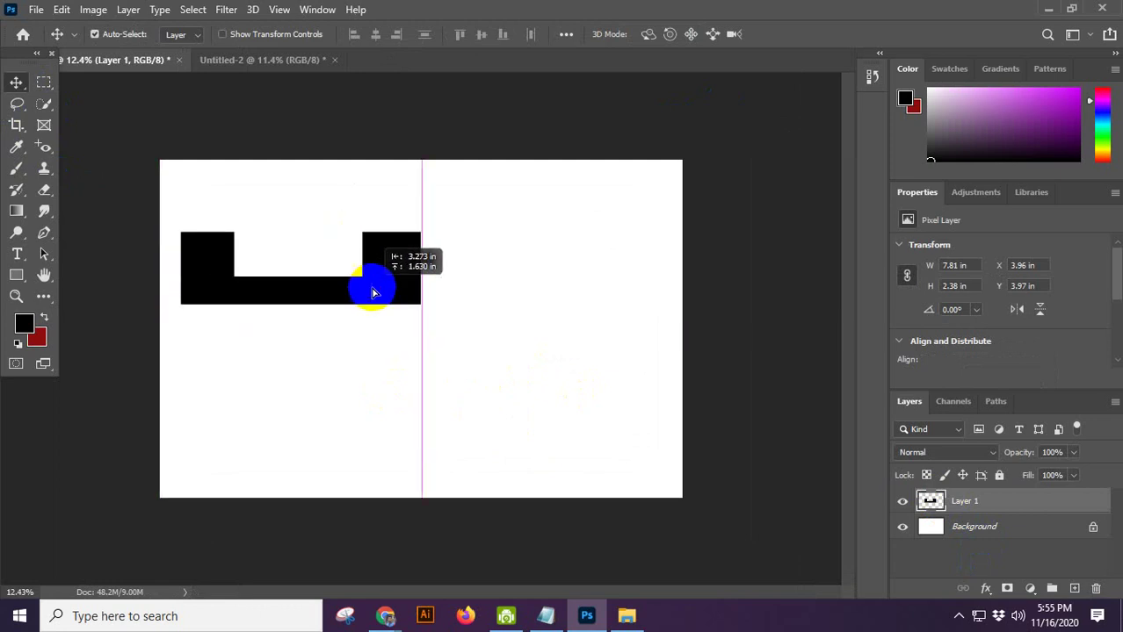
Step: Rotate the black U-shape clockwise with Free Transform and place a duplicate of it to its right
key("ctrl+t")
left_click_drag(421, 322, 466, 365)
double_click(327, 369)
scroll(298, 388, "down", 1)
Step: Delete both rotated black shapes together with their layers, leaving only the Background
left_click(326, 358)
left_click(336, 356)
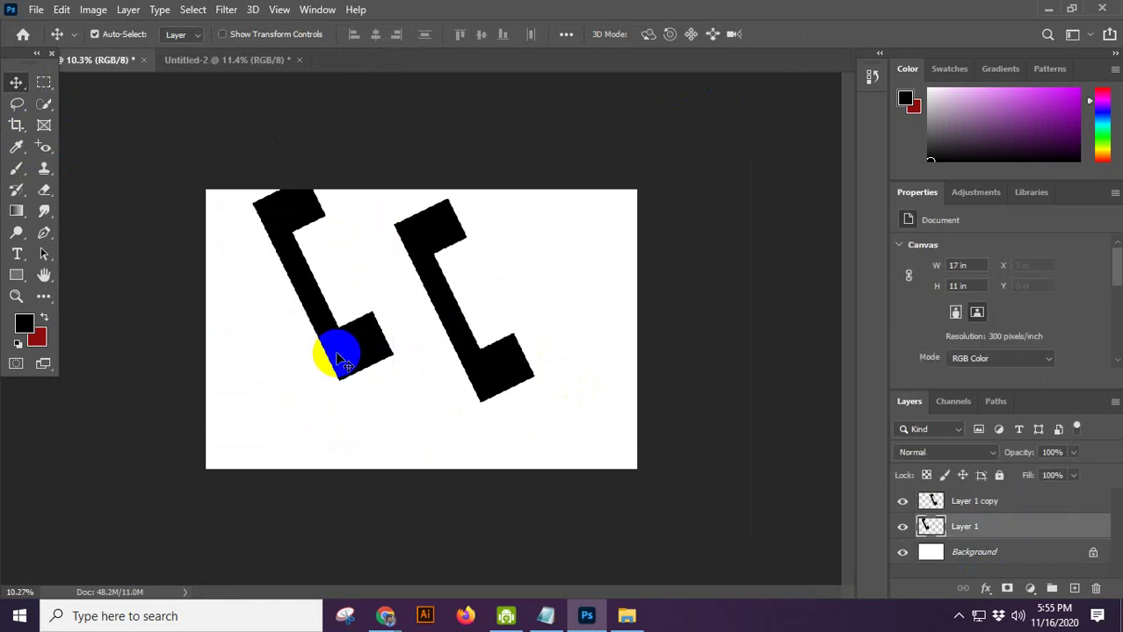
key("Delete")
left_click(469, 365)
key("Delete")
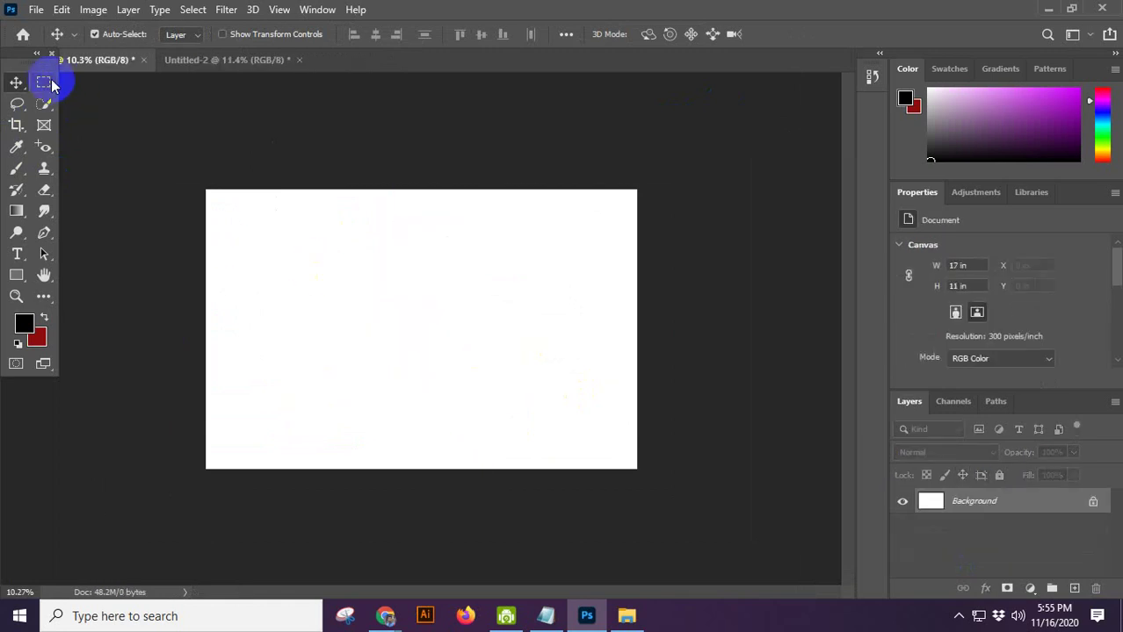
Step: Draw a tall marquee selection about 4.6 by 8.89 in and fill it with black on a new layer
left_click(47, 83)
scroll(363, 230, "up", 1)
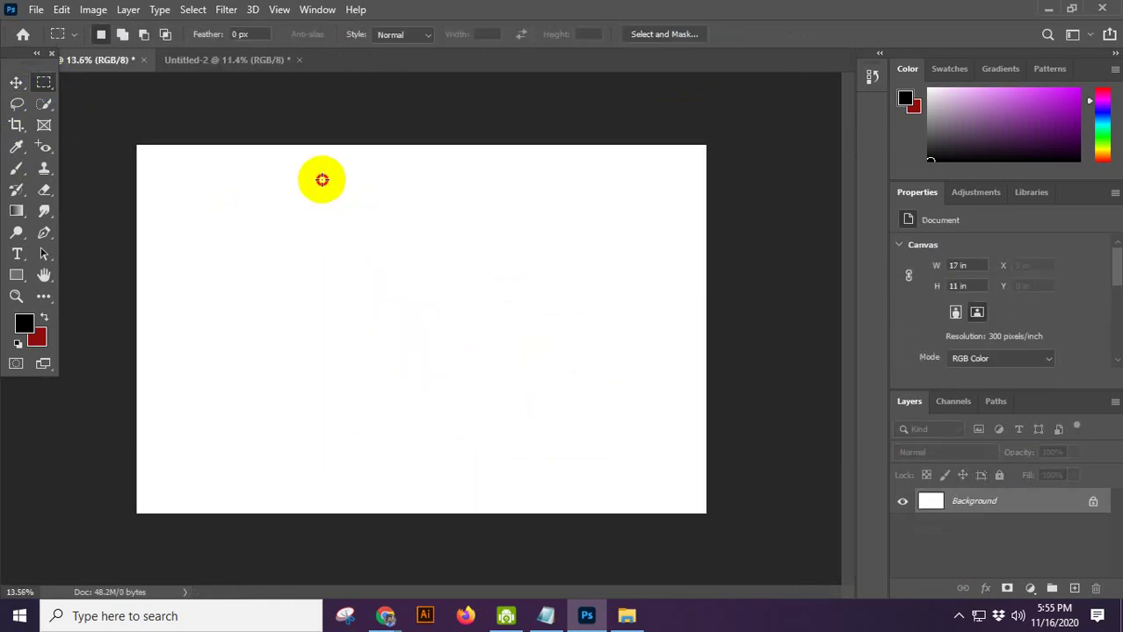
left_click_drag(323, 180, 474, 477)
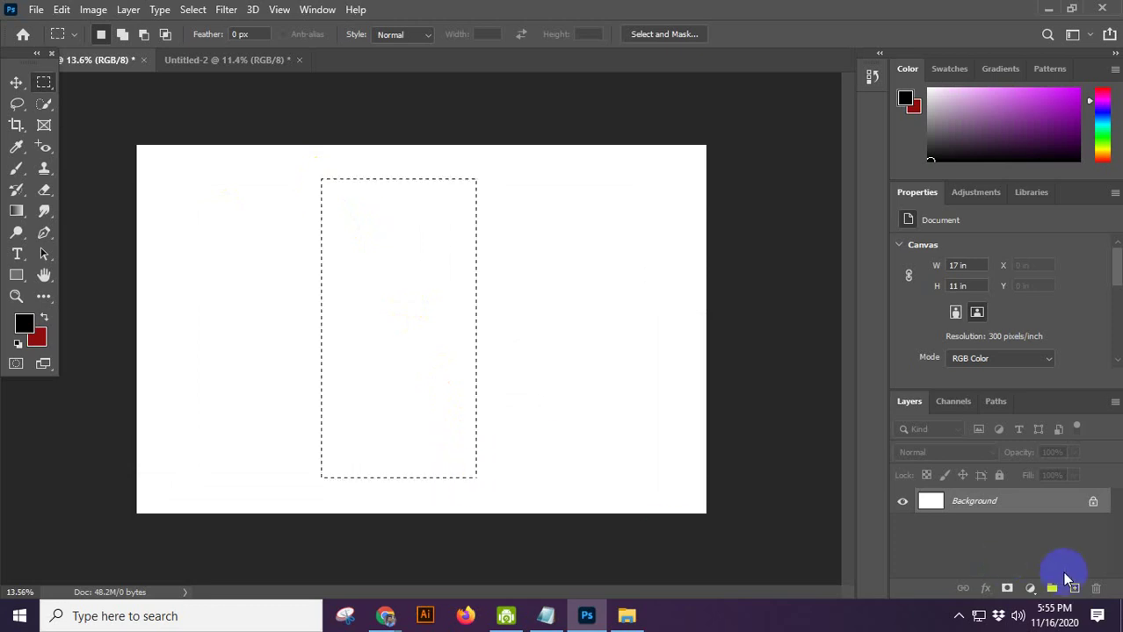
left_click(1074, 588)
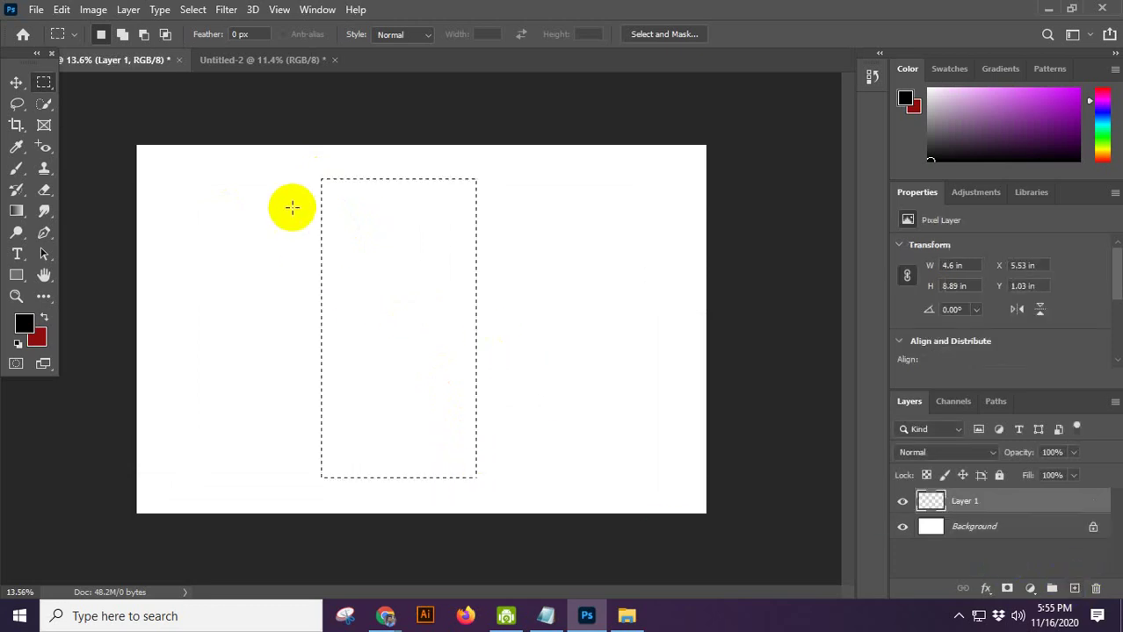
key("alt+BackSpace")
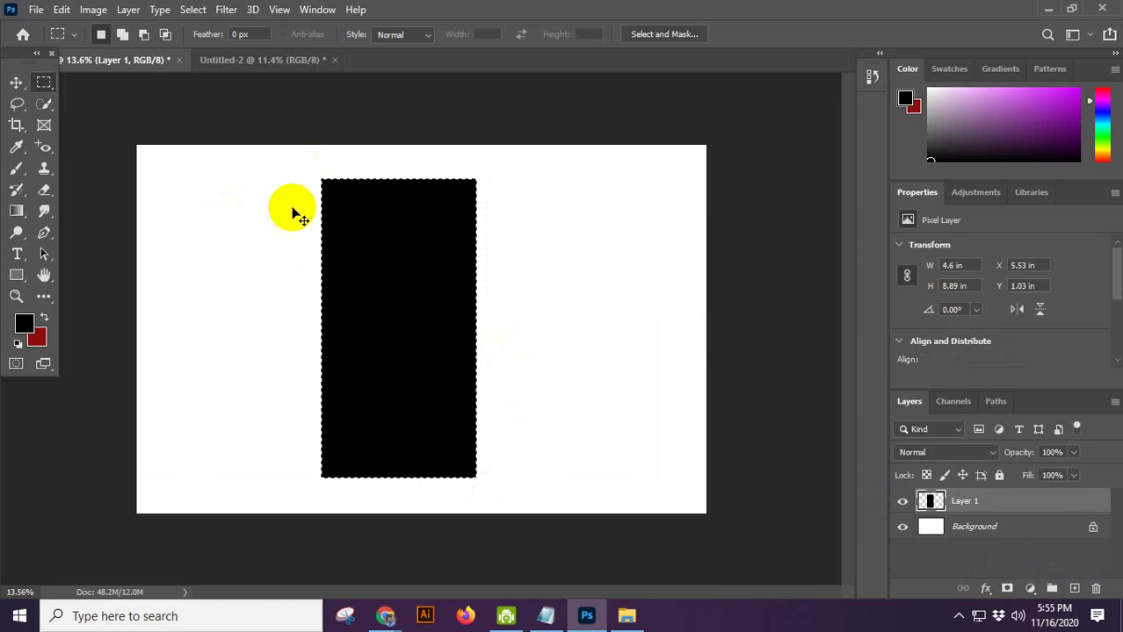
Step: Draw an inset marquee selection about 4.01 by 7.33 in inside the black rectangle and set the foreground color to #e9e9e9
scroll(343, 246, "up", 2)
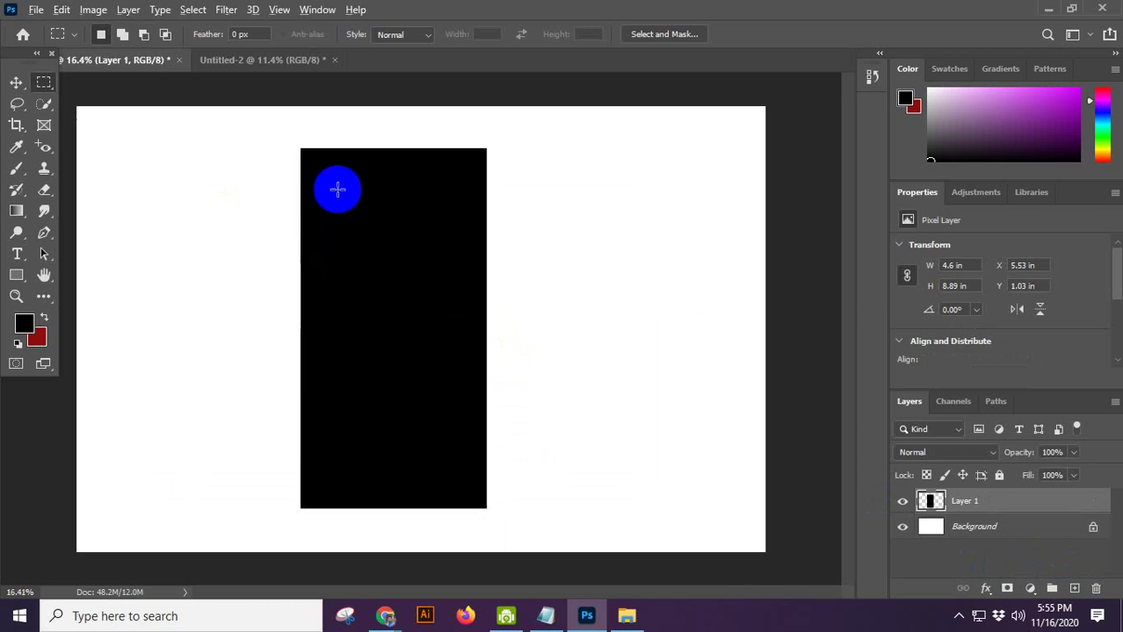
left_click_drag(312, 171, 473, 468)
left_click(21, 331)
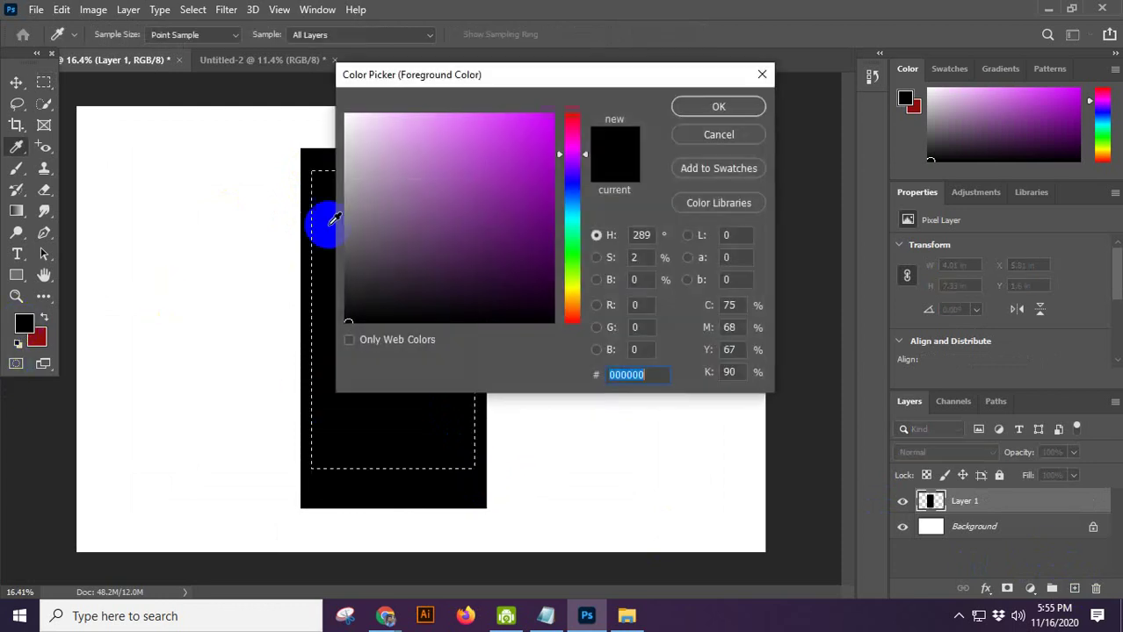
left_click_drag(348, 171, 345, 132)
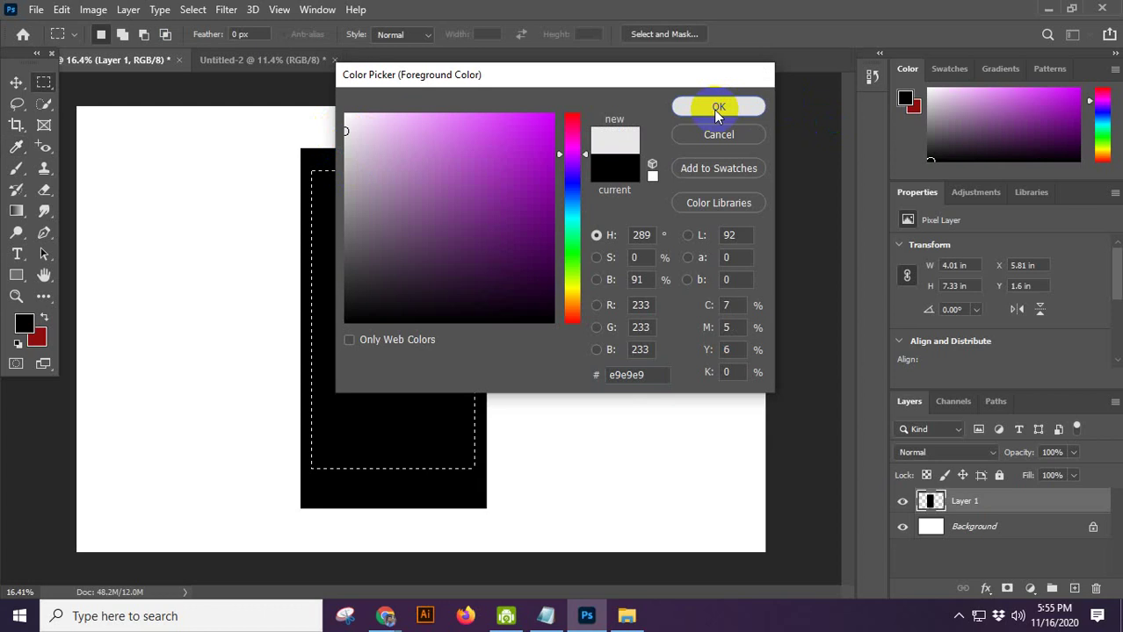
left_click(716, 108)
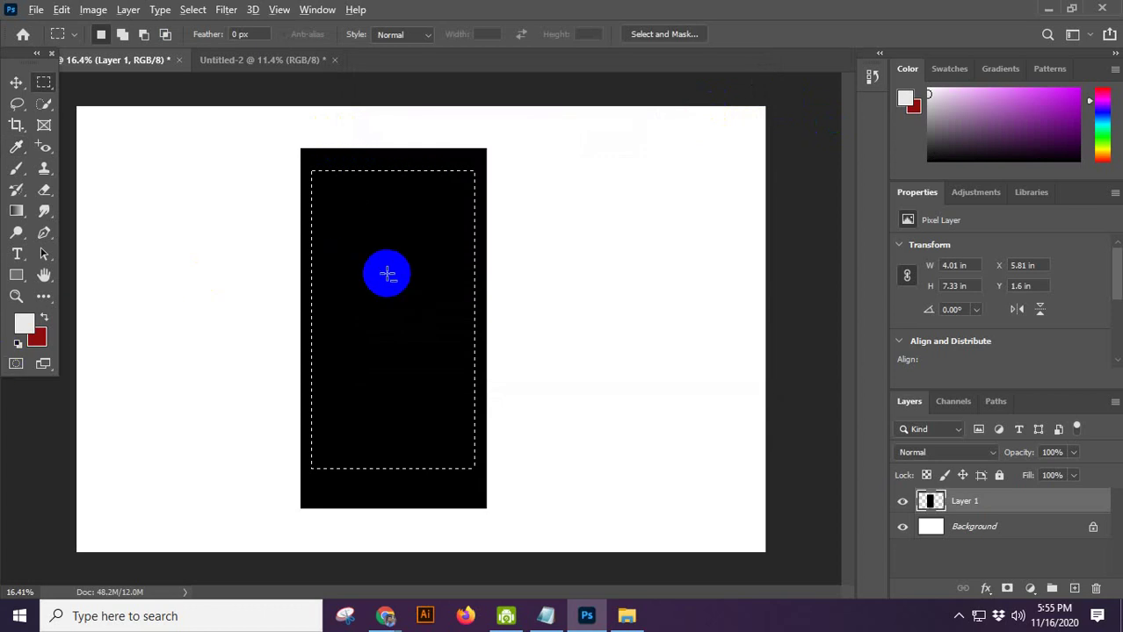
Step: Fill the inset screen selection with the light grey foreground color on a new layer above Layer 1
key("alt+BackSpace")
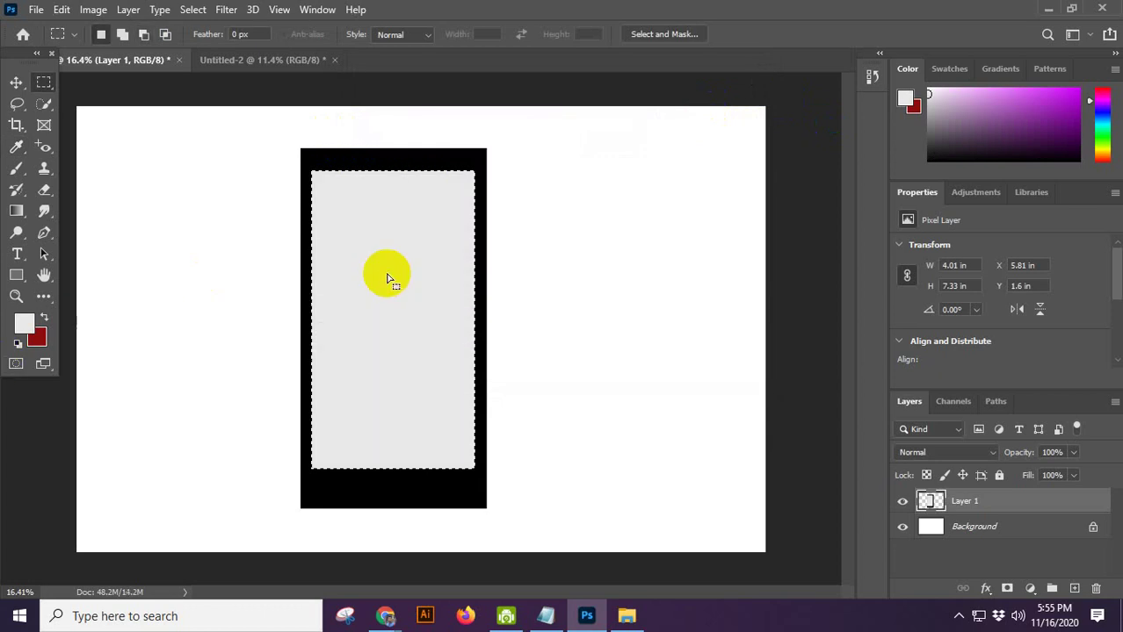
key("ctrl+z")
left_click(1074, 589)
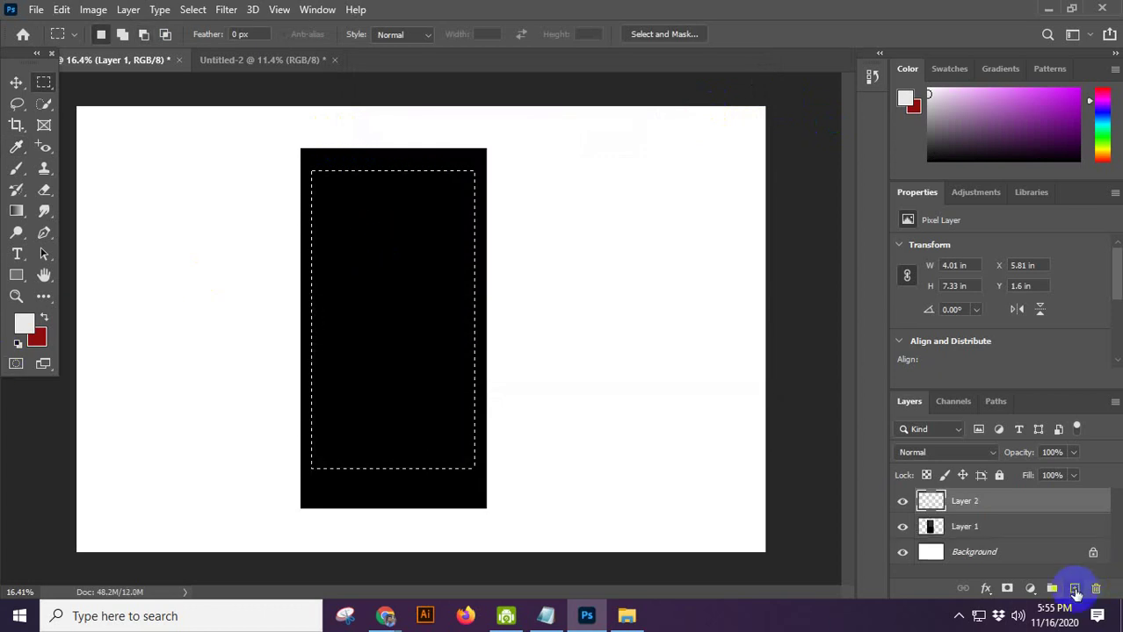
key("alt+BackSpace")
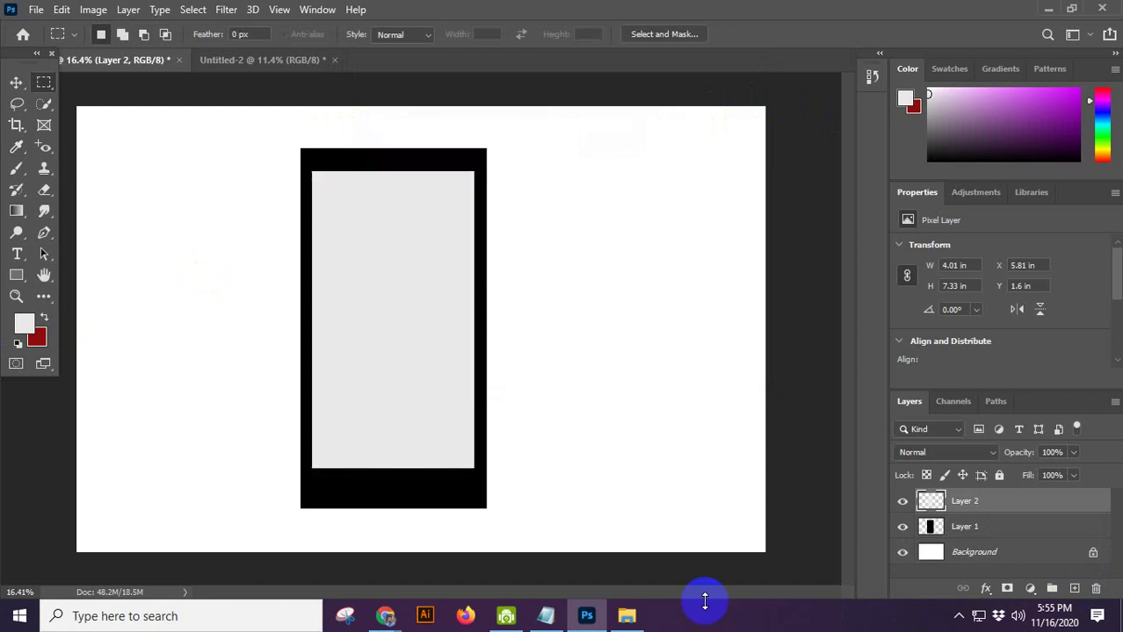
scroll(323, 488, "up", 2)
left_click(405, 415)
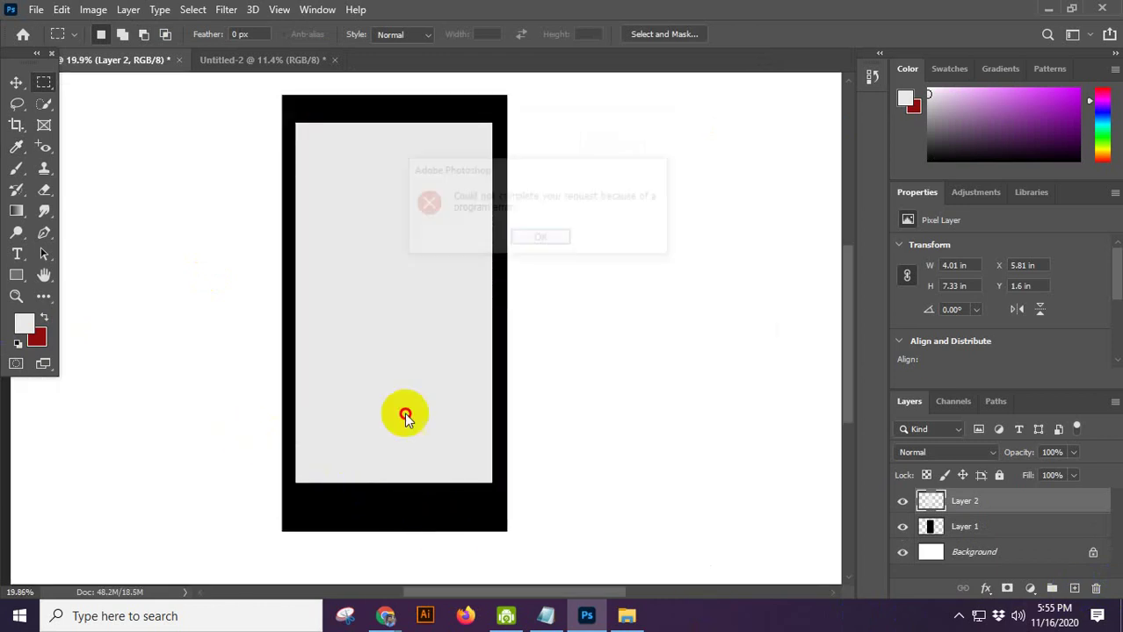
left_click(541, 238)
scroll(429, 523, "up", 1)
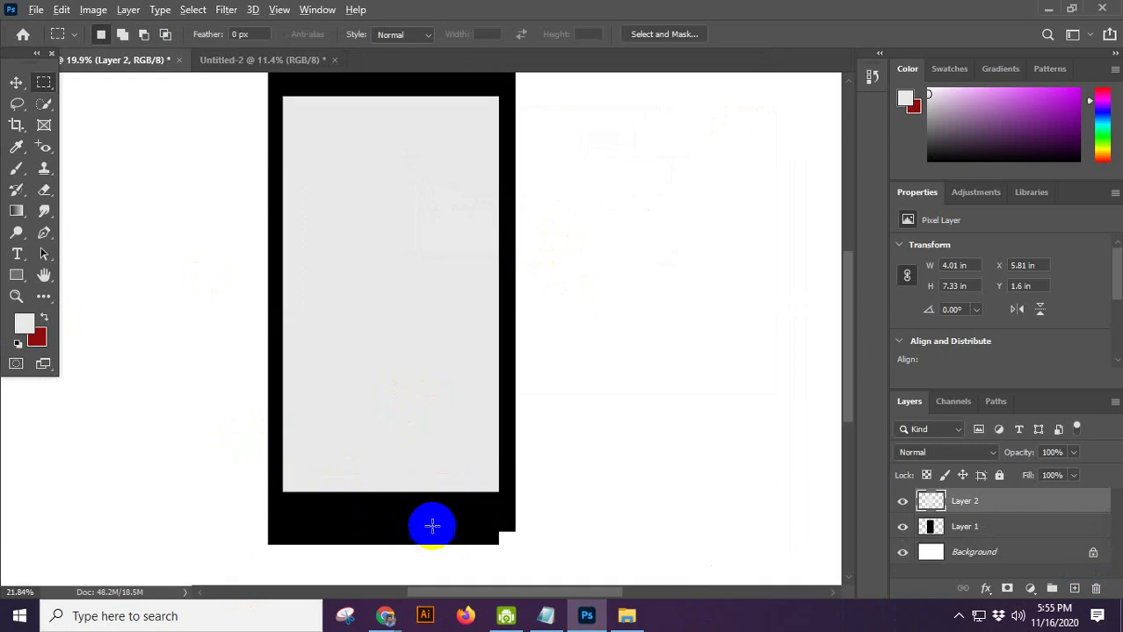
right_click(40, 85)
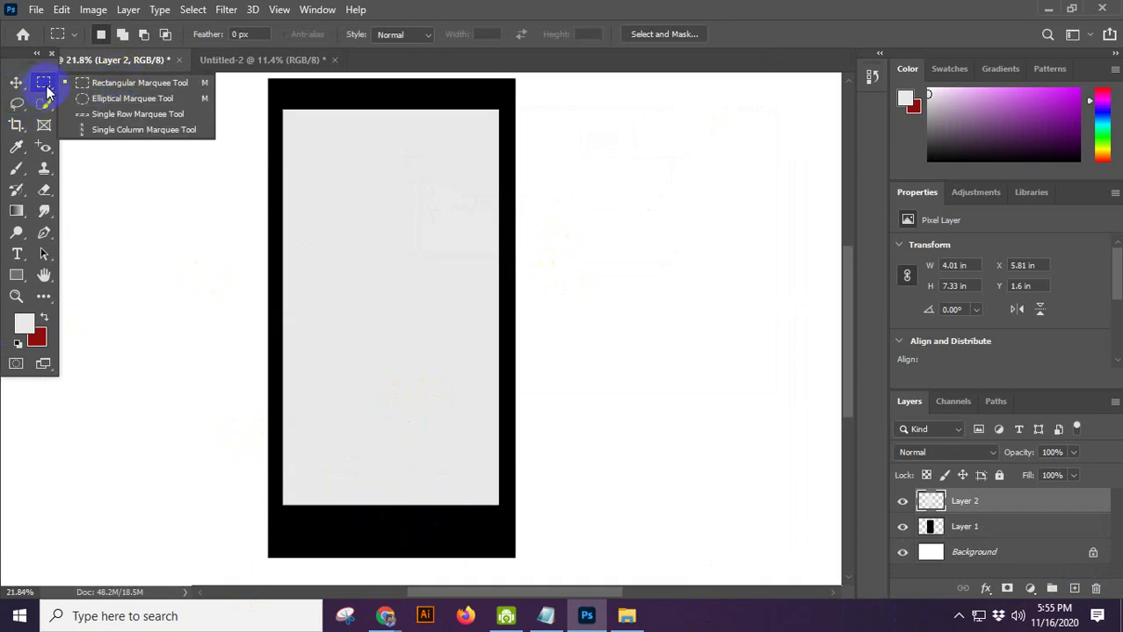
left_click(147, 208)
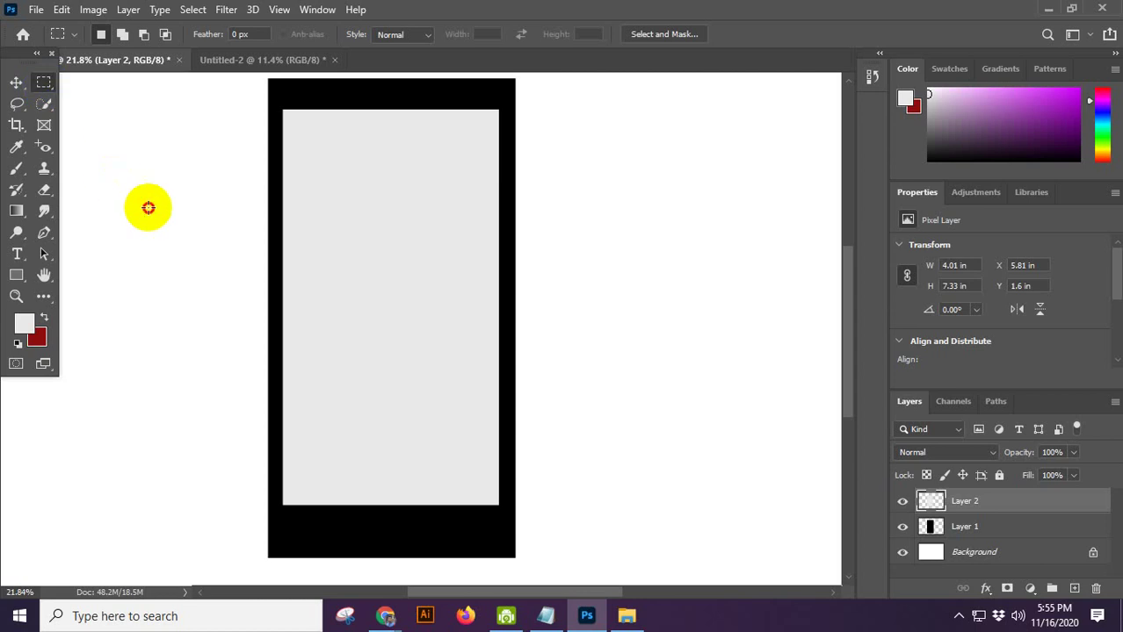
right_click(46, 85)
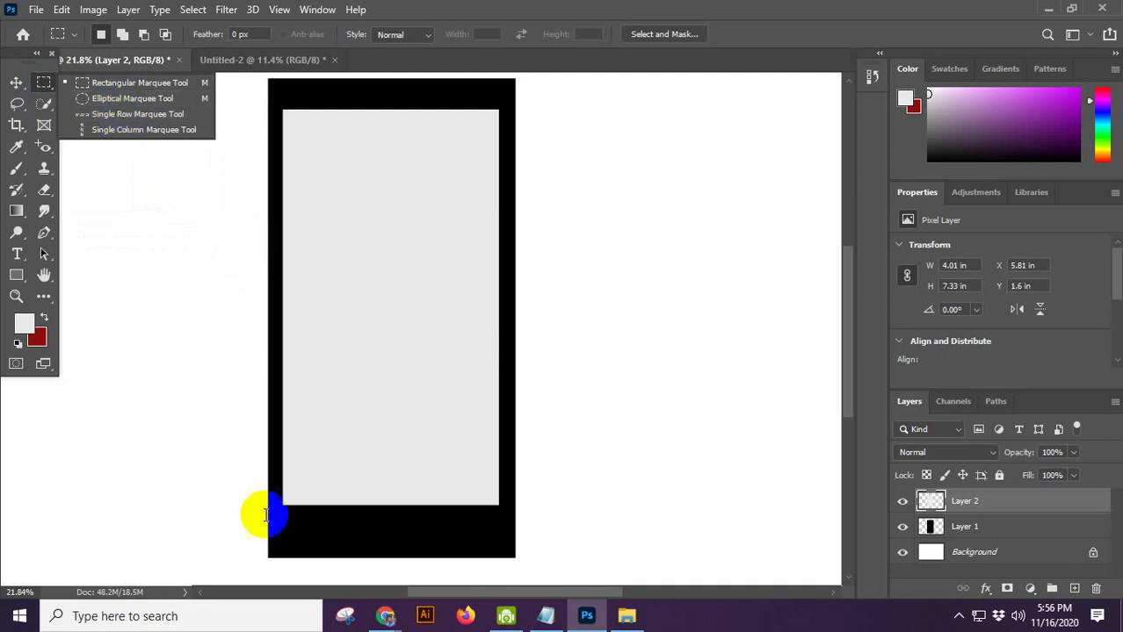
Step: Switch to the Google Meet window in Chrome to check the meeting chat, and return to Photoshop
left_click(387, 617)
left_click(299, 560)
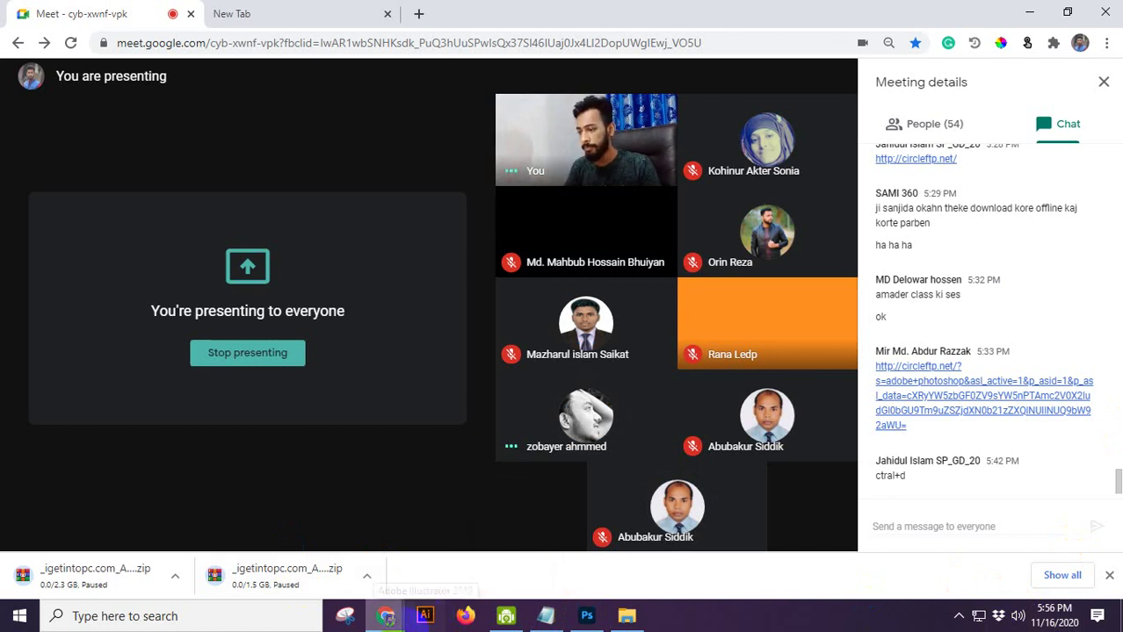
left_click(586, 616)
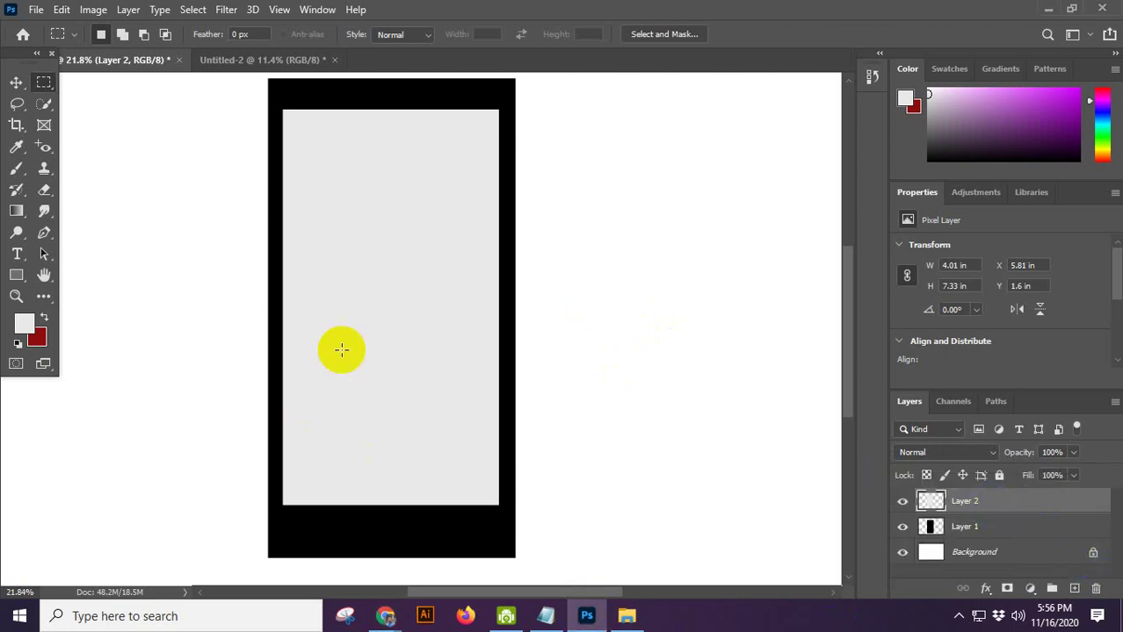
Step: Draw a circular selection about 0.67 in across with the Elliptical Marquee tool in the phone's lower black border
scroll(365, 268, "down", 2)
scroll(403, 526, "up", 1)
scroll(391, 517, "up", 3)
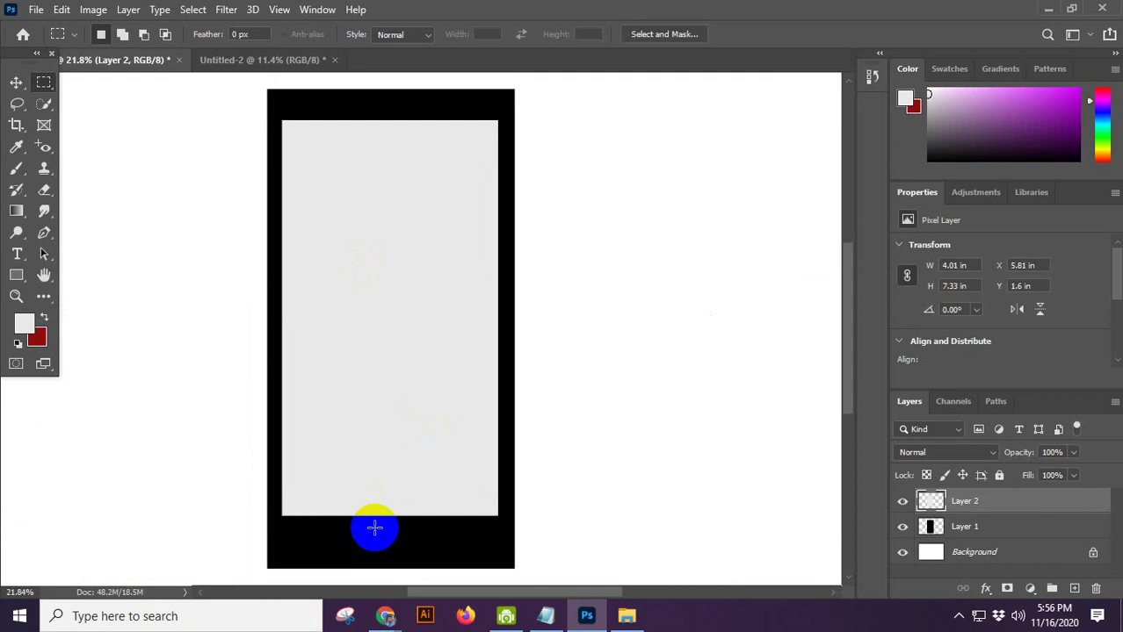
right_click(43, 86)
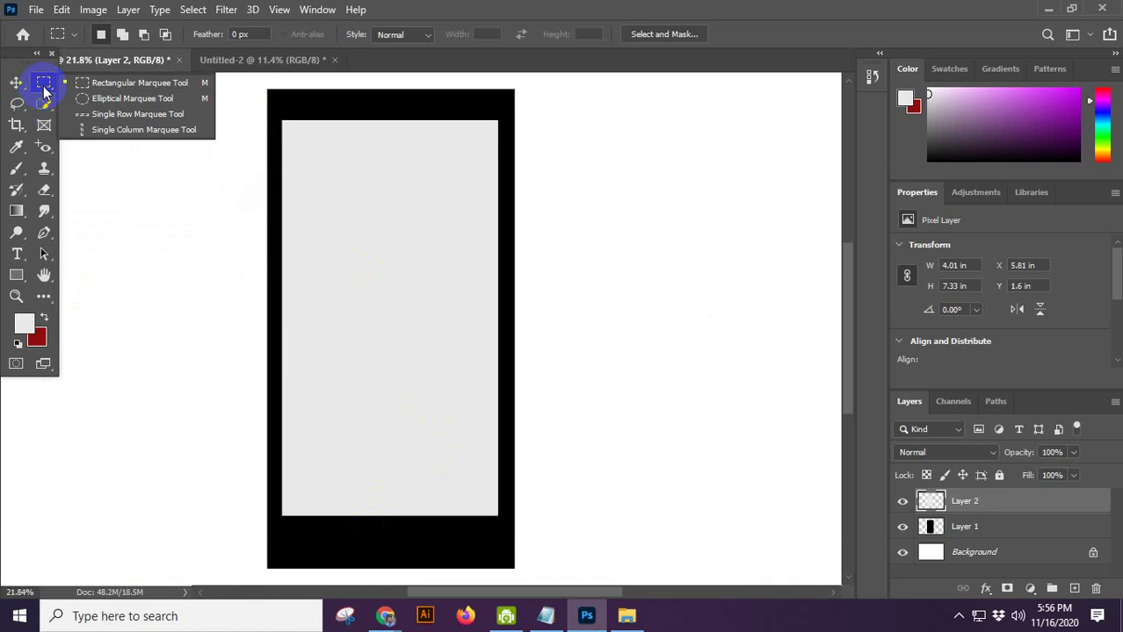
left_click(112, 101)
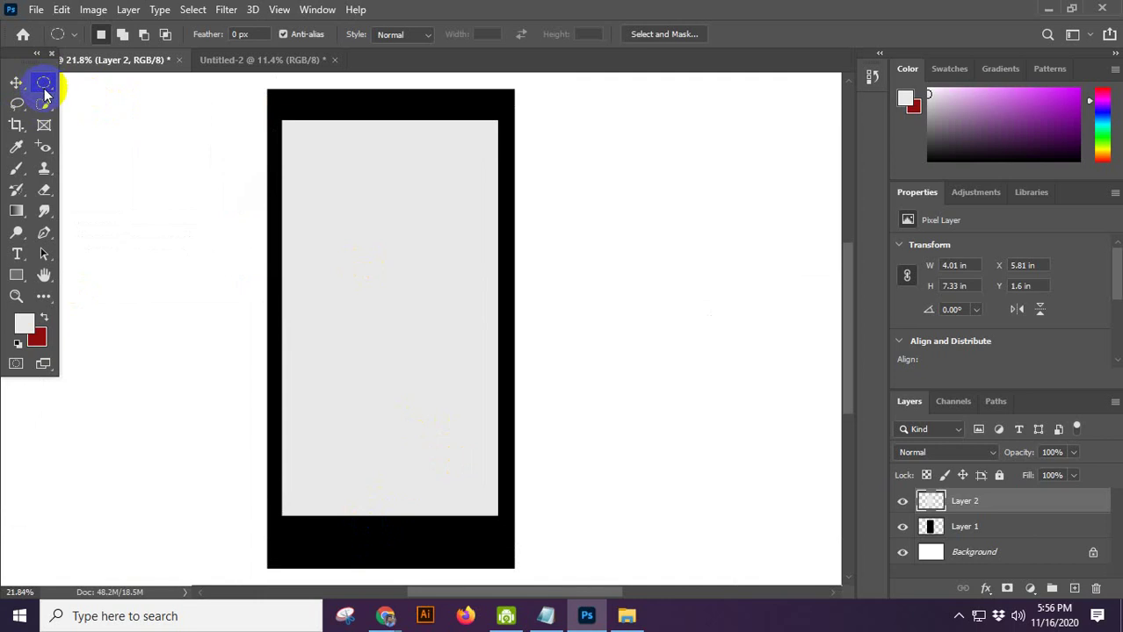
scroll(233, 218, "down", 3)
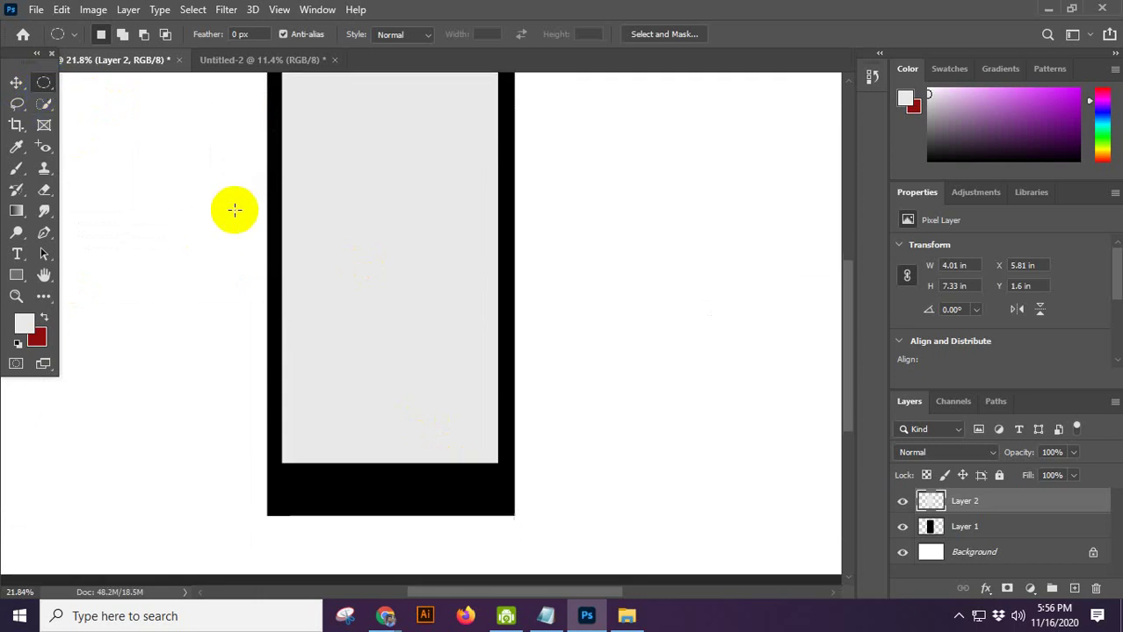
scroll(361, 442, "down", 2)
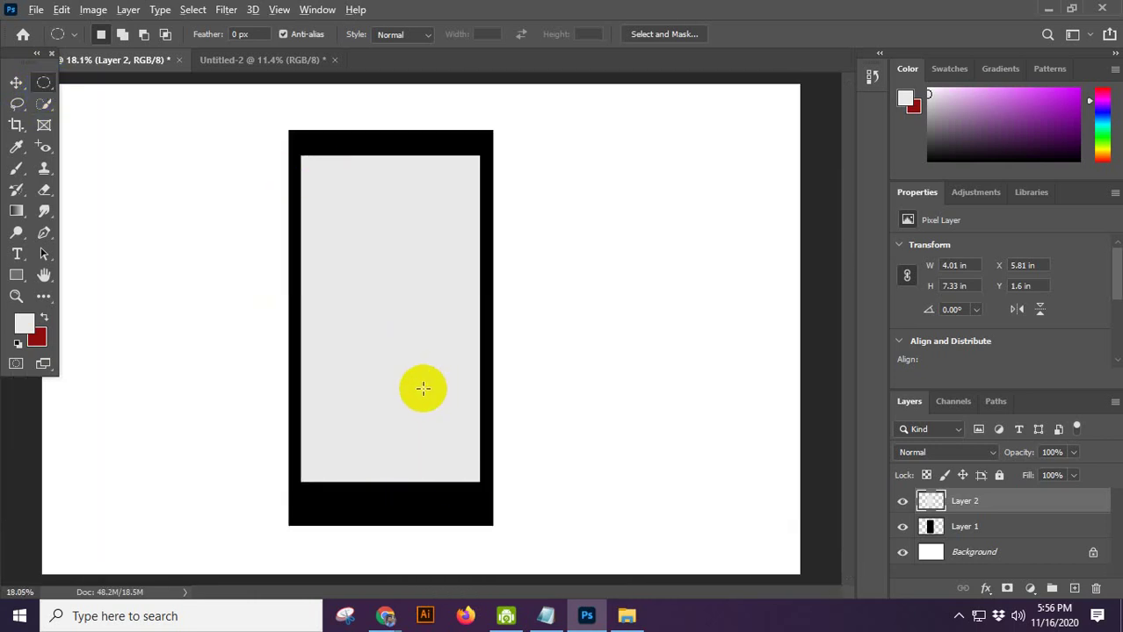
scroll(381, 519, "up", 3)
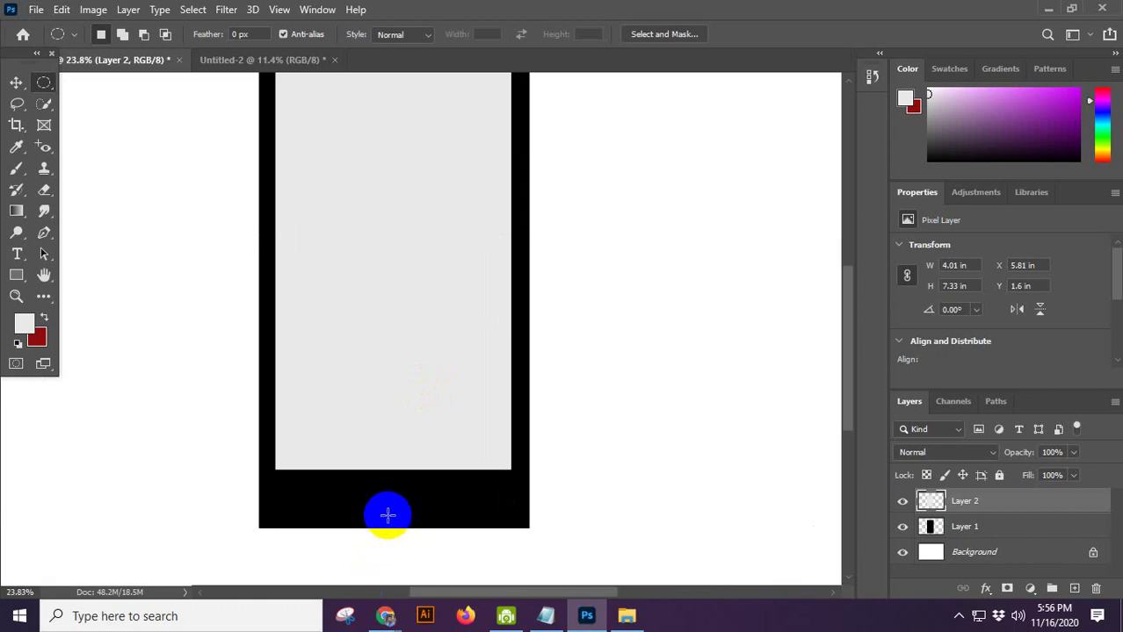
left_click_drag(372, 482, 410, 529)
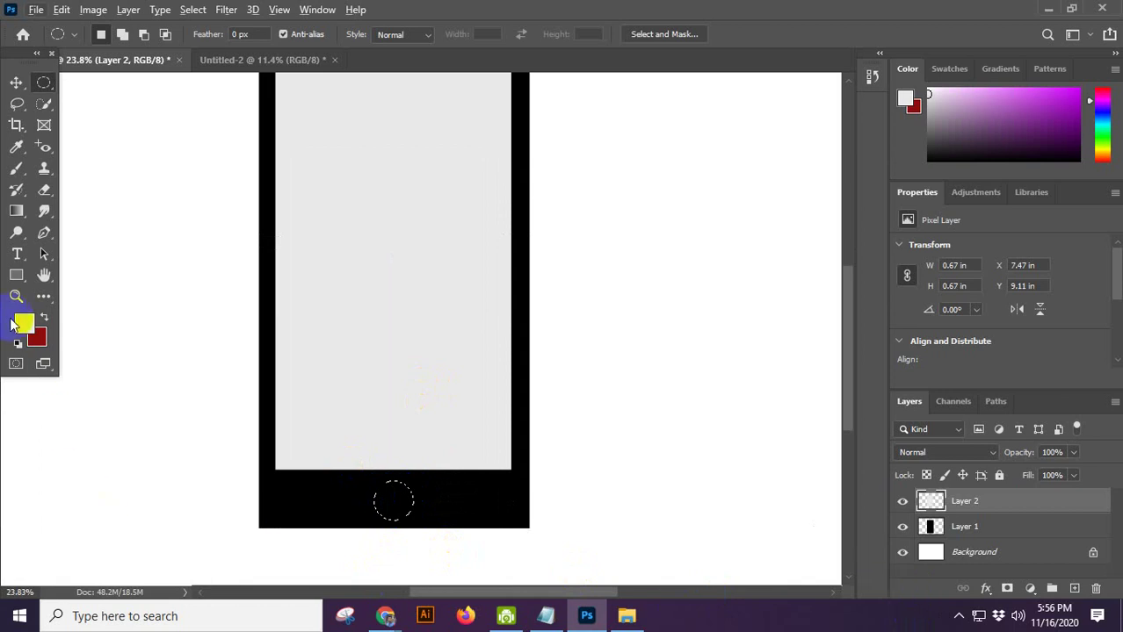
Step: Fill the circular home-button selection with light grey on Layer 2
key("alt+BackSpace")
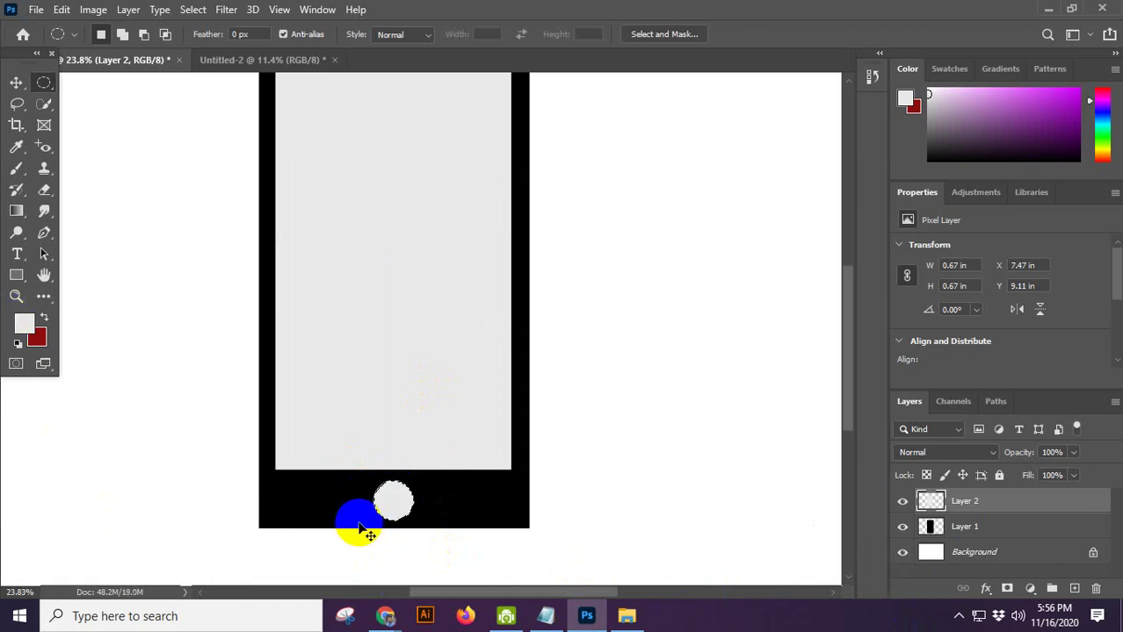
scroll(387, 519, "down", 5)
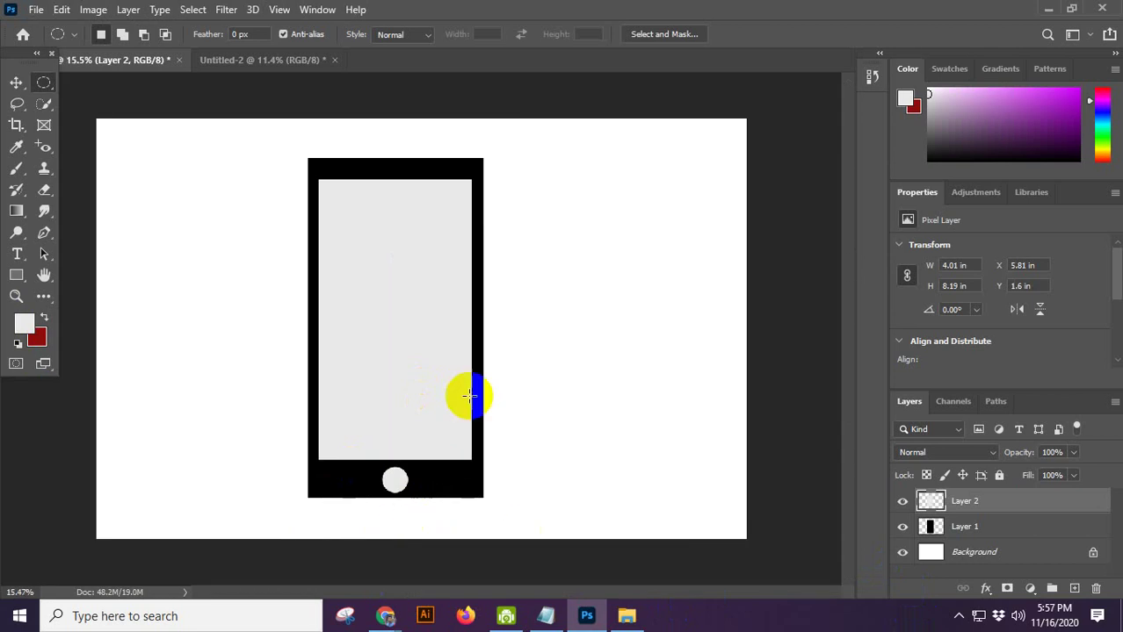
scroll(402, 149, "up", 4)
scroll(404, 148, "up", 1)
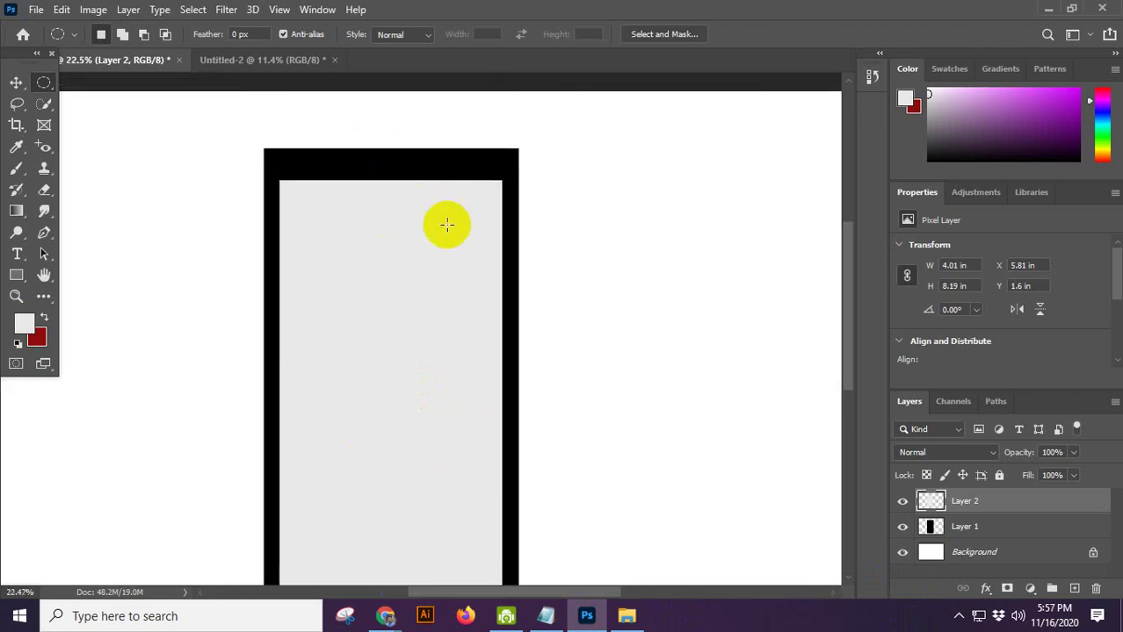
Step: Draw a rectangular speaker slot about 1.04 by 0.11 in in the phone's upper black border and fill it with light grey
right_click(39, 85)
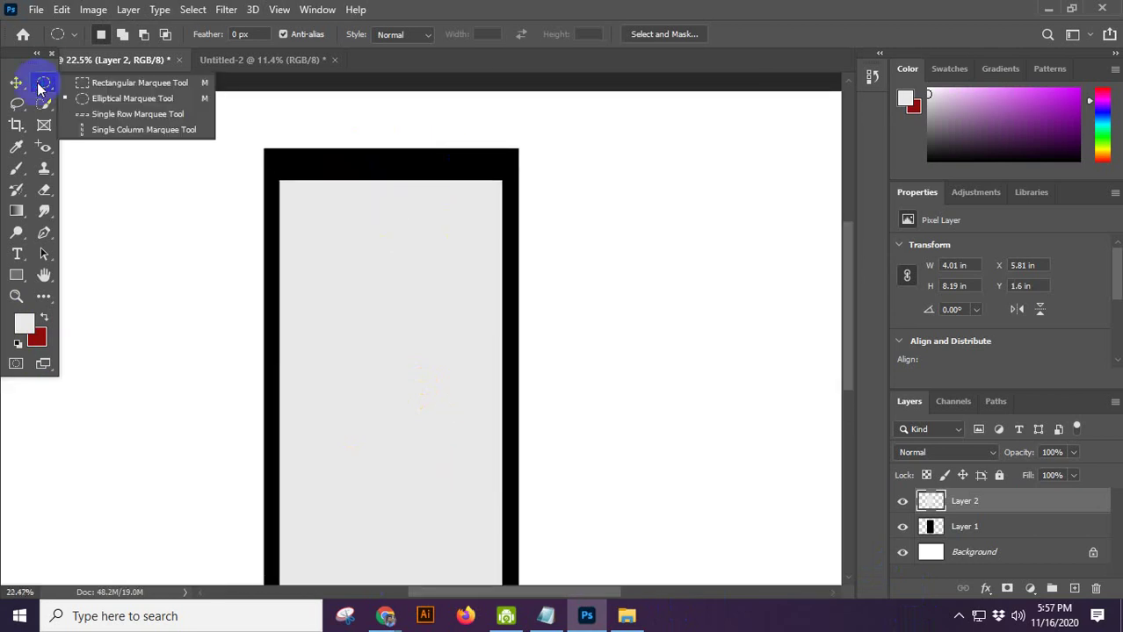
left_click(112, 82)
scroll(345, 148, "up", 2)
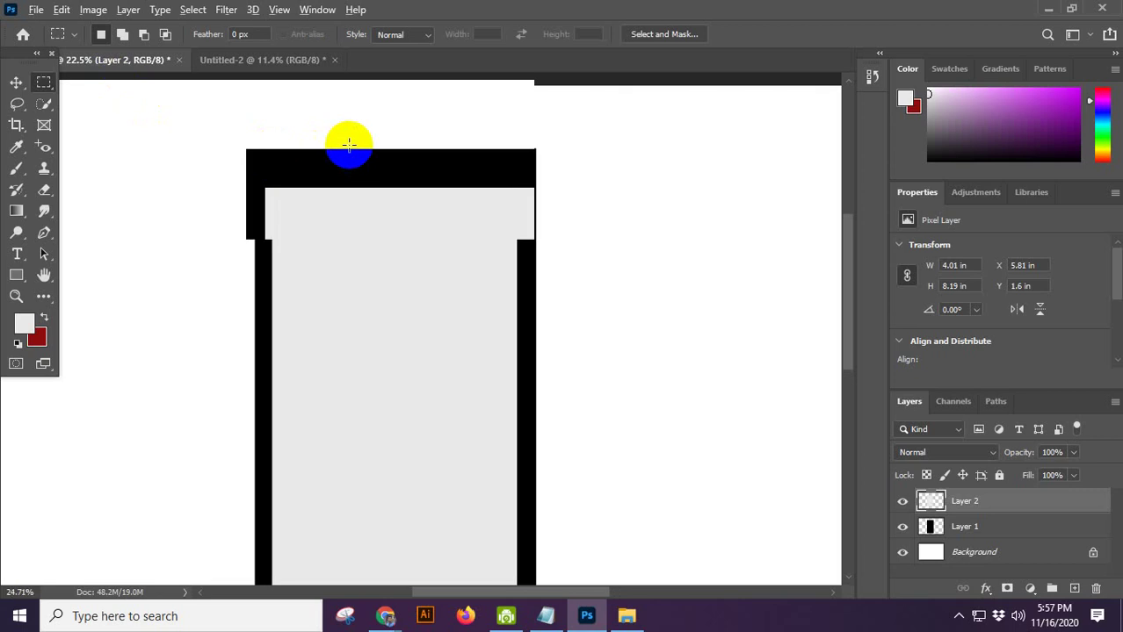
left_click_drag(356, 168, 425, 175)
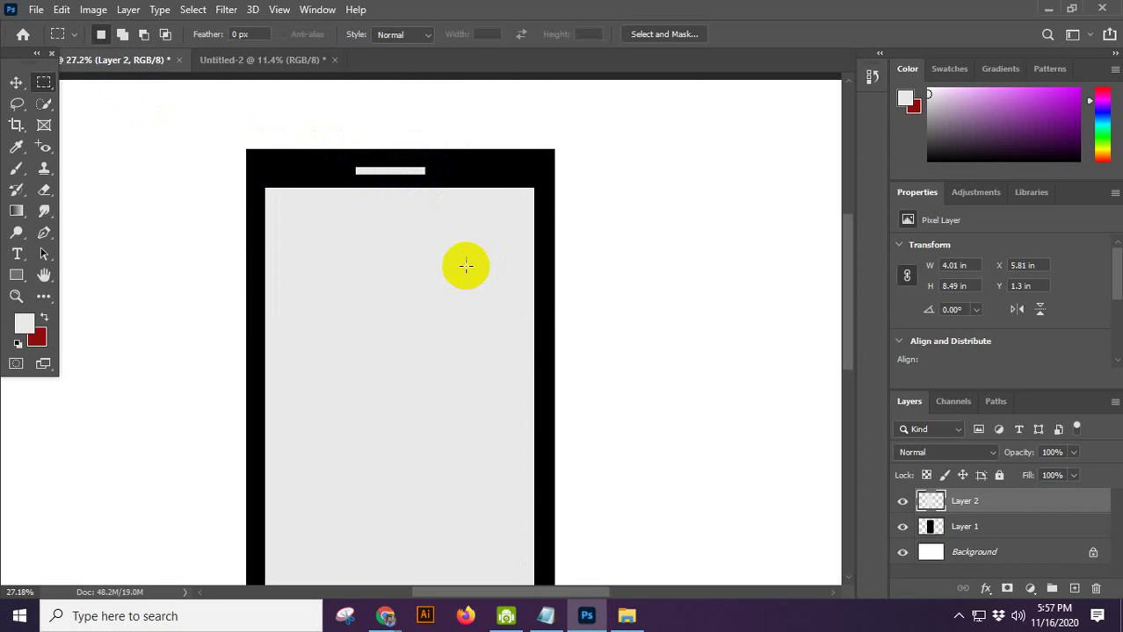
Step: Undo the speaker slot and the home-button fill on Layer 2
key("ctrl+z")
key("ctrl+z")
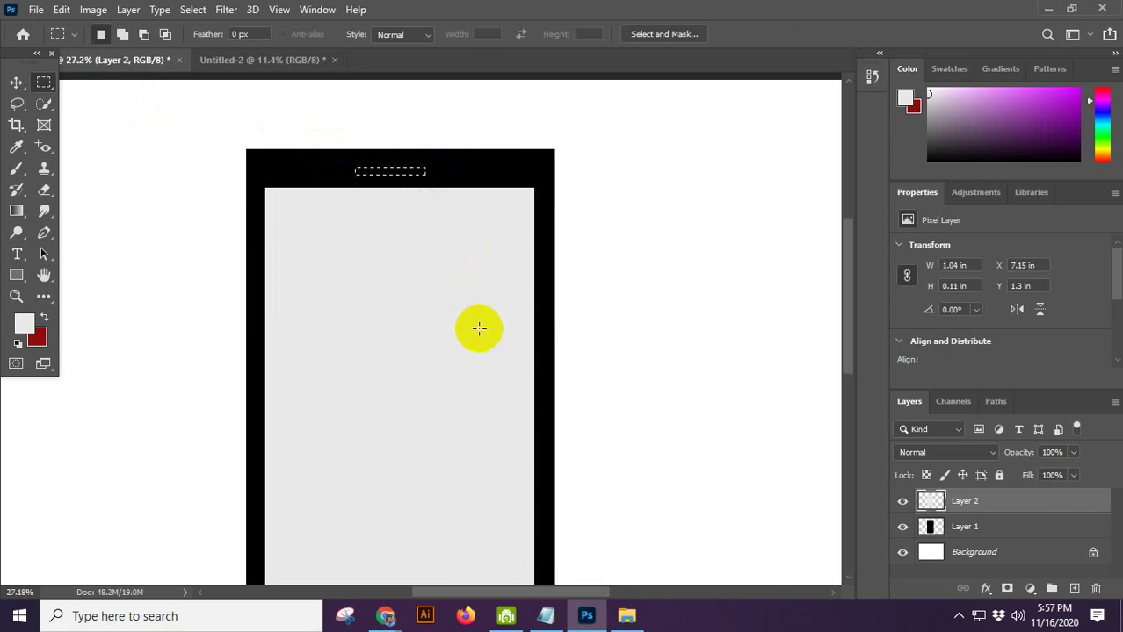
scroll(479, 330, "down", 2)
scroll(481, 338, "down", 6)
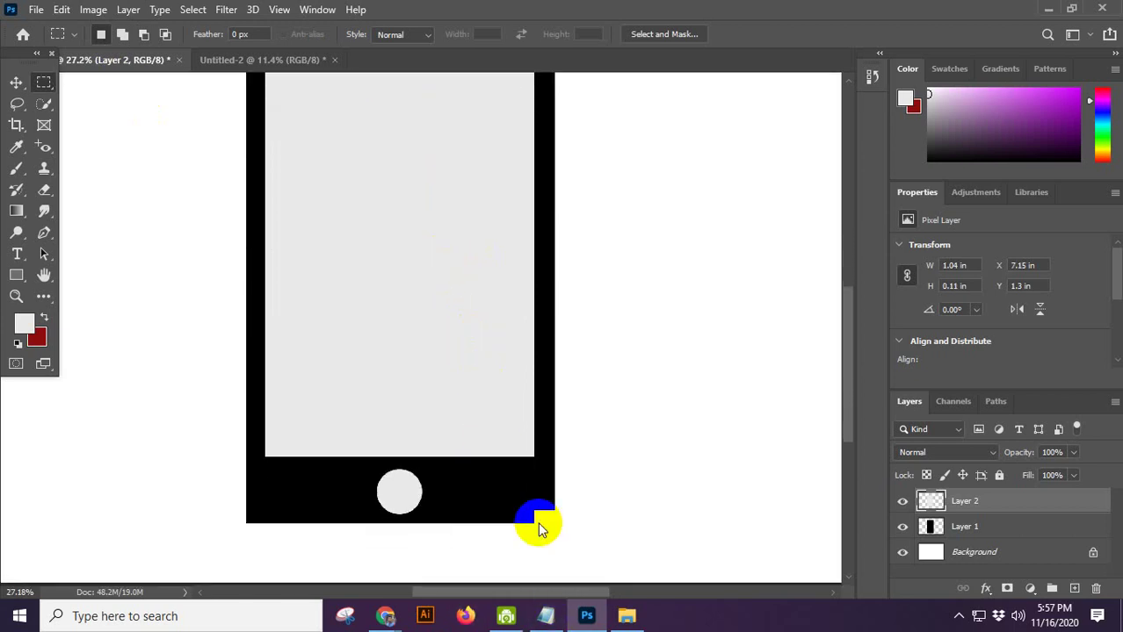
scroll(537, 520, "down", 2)
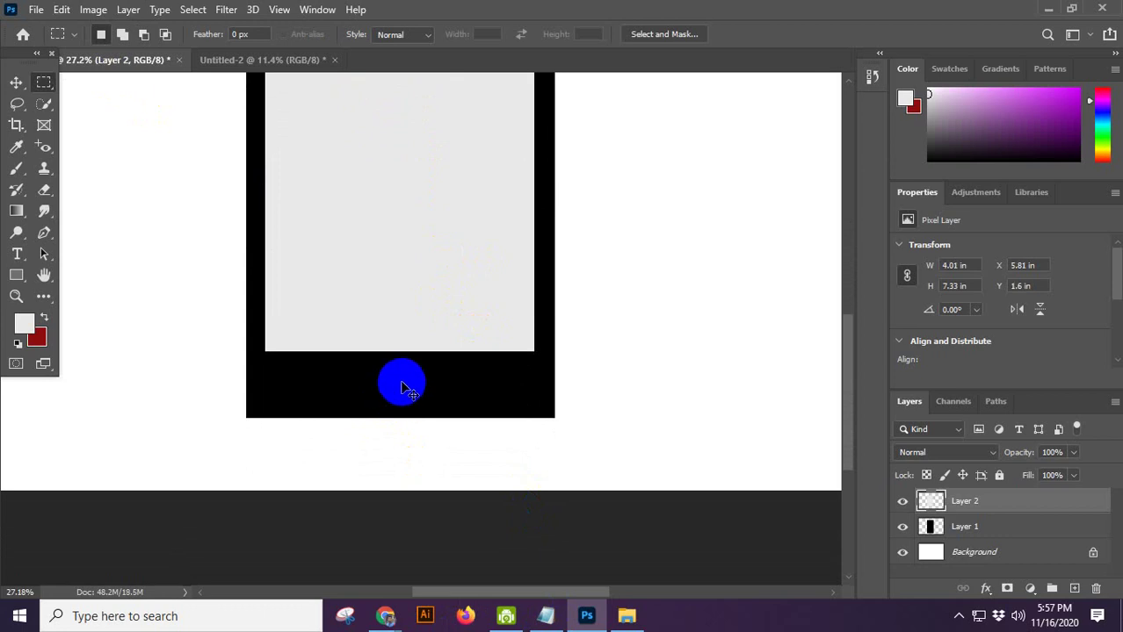
key("ctrl+shift+x")
left_click(680, 277)
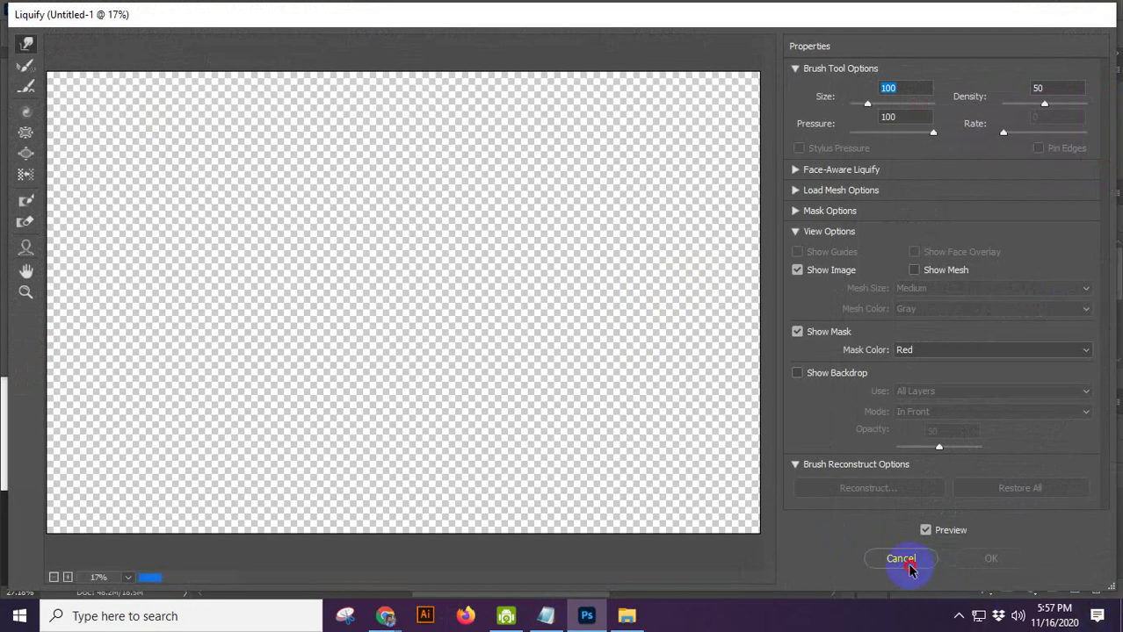
left_click(902, 560)
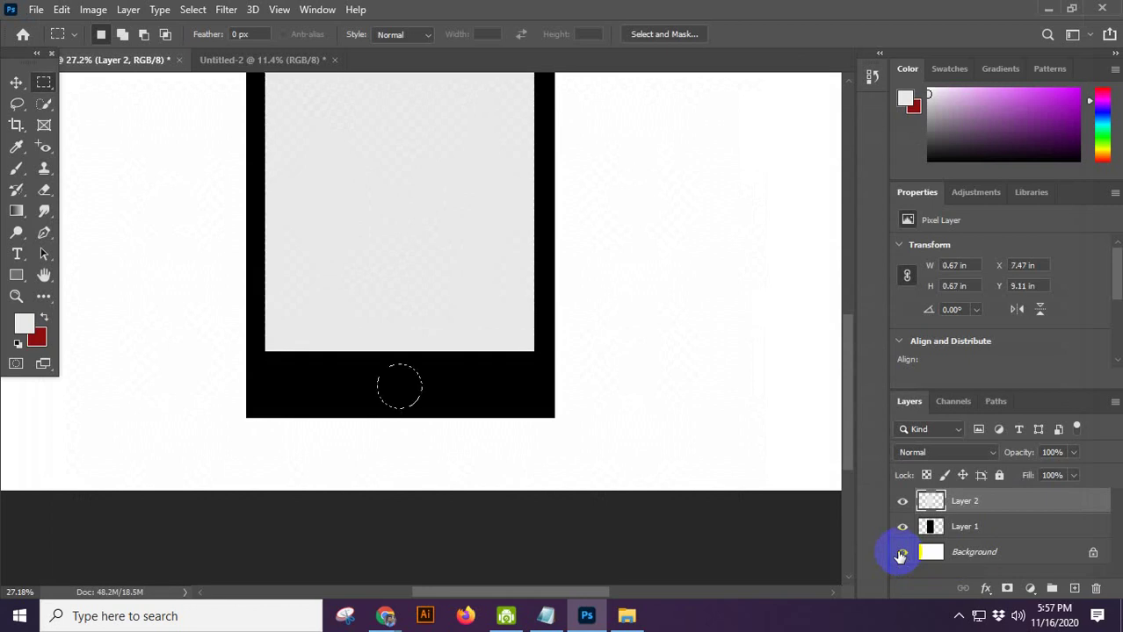
Step: Fill the circular home-button selection with light grey on a new layer, and add another empty layer above it
left_click(1073, 589)
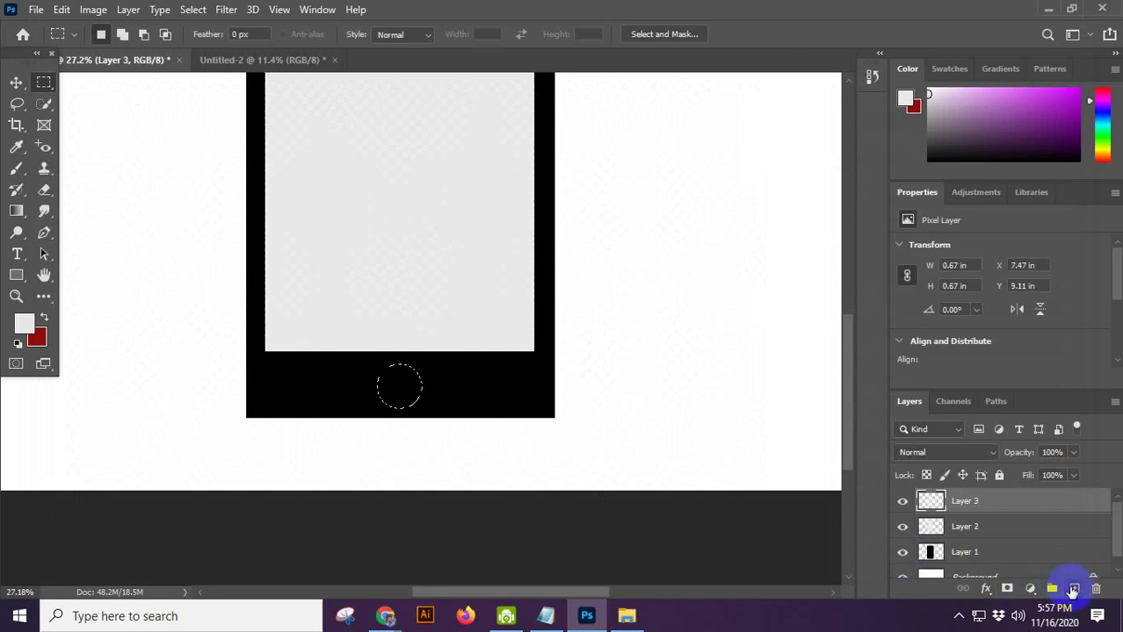
key("alt+BackSpace")
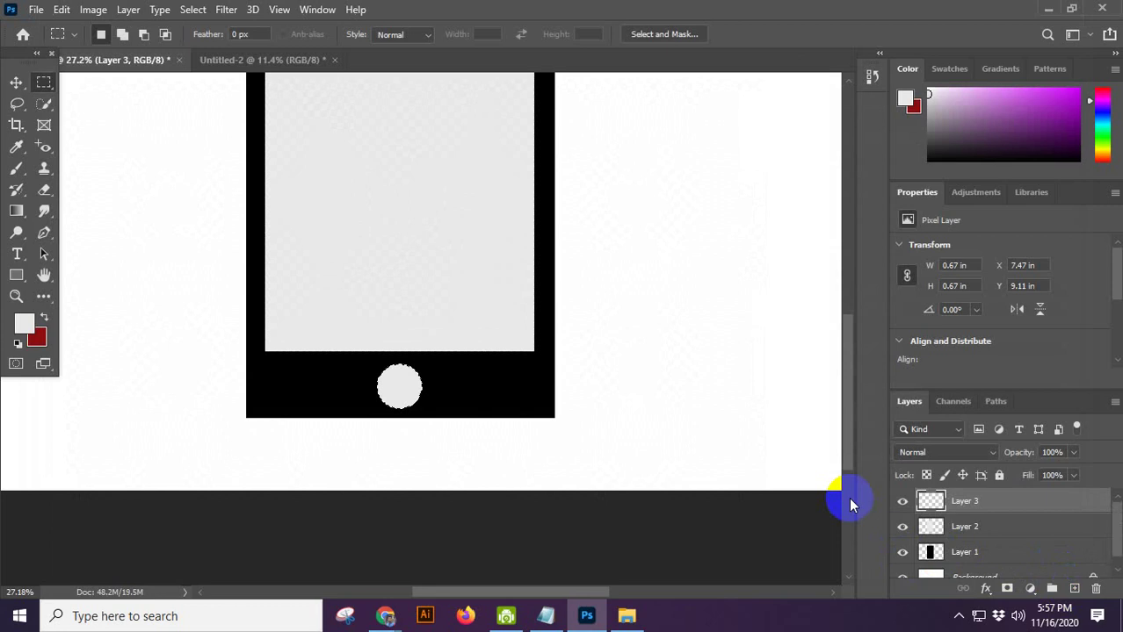
left_click(1073, 589)
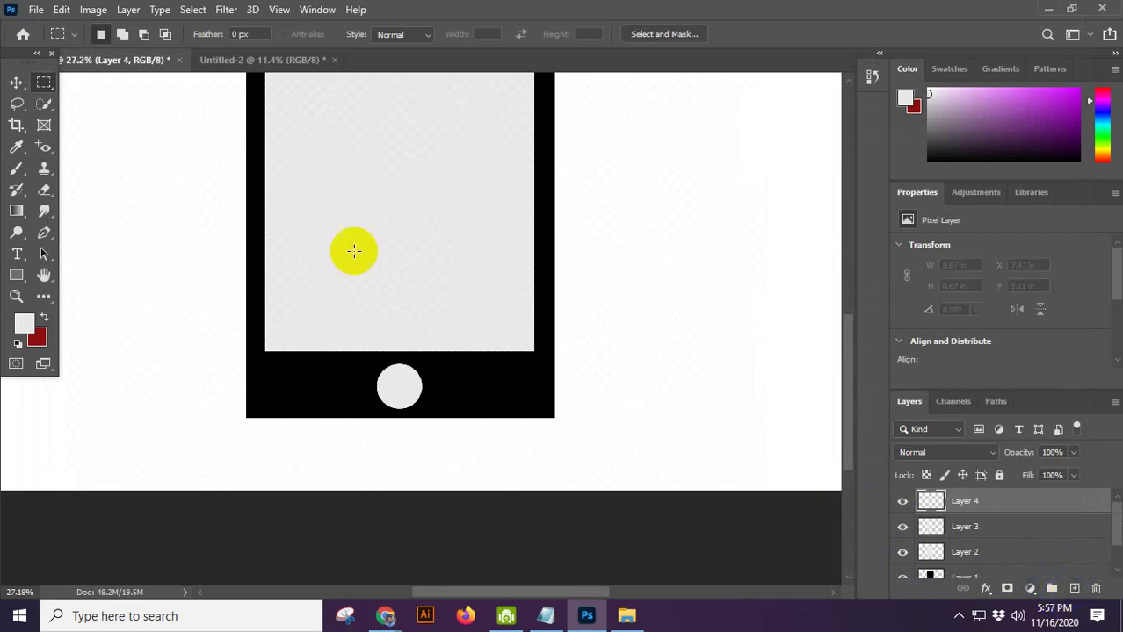
Step: Draw a rectangular speaker slot about 1.14 by 0.08 in in the phone's upper border, fill it with light grey, and add another empty layer
scroll(375, 233, "up", 1)
scroll(376, 234, "up", 5)
scroll(377, 234, "down", 3)
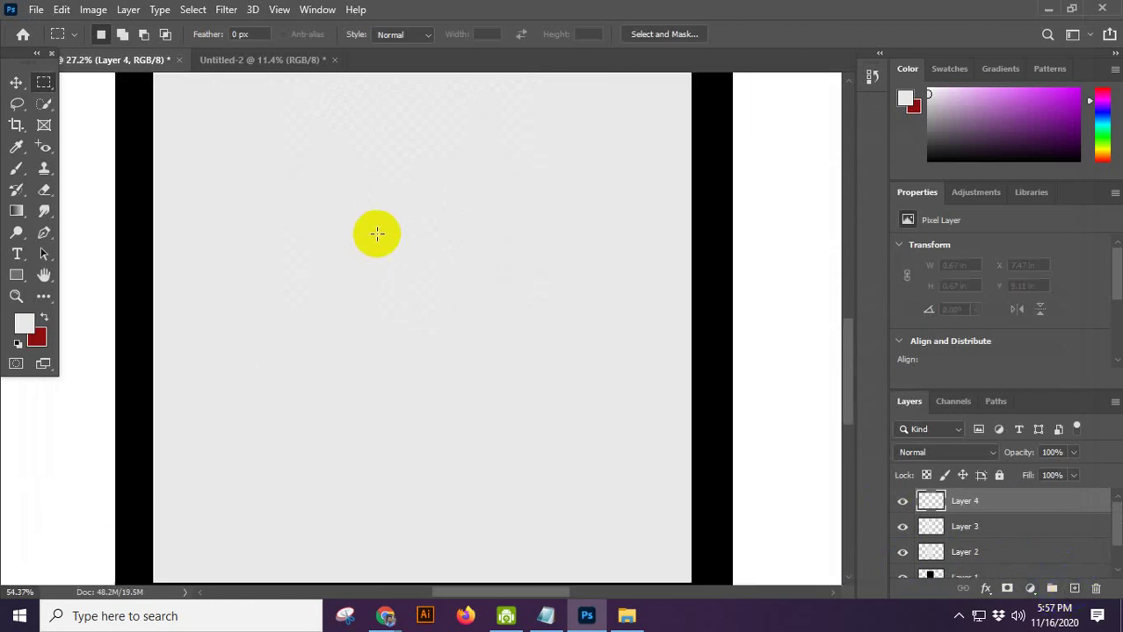
scroll(377, 233, "down", 2)
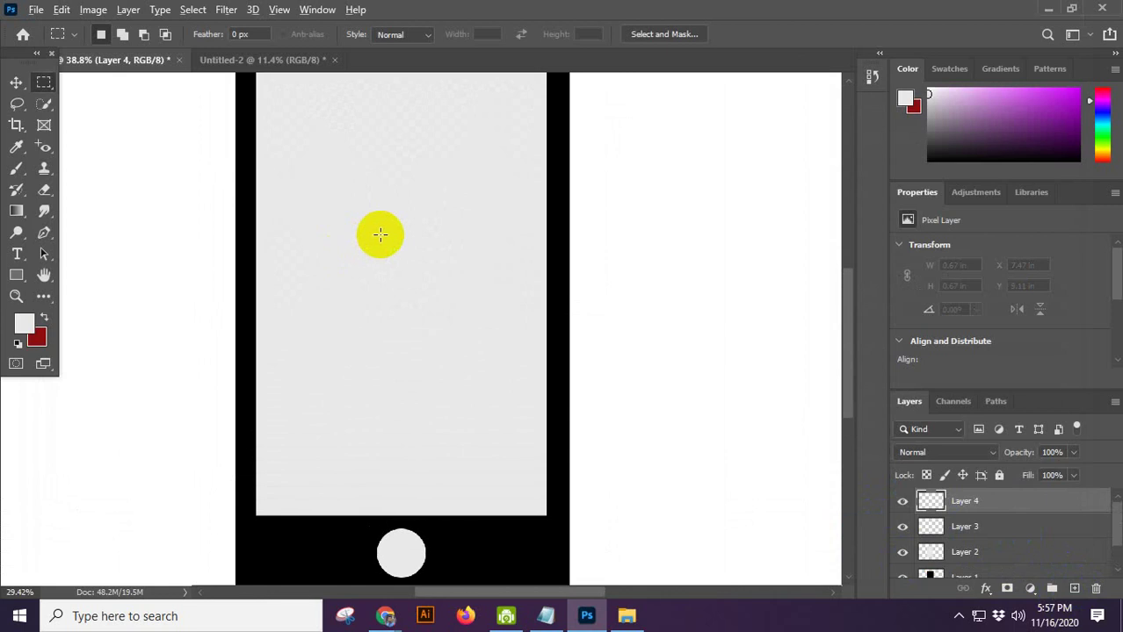
scroll(377, 231, "up", 4)
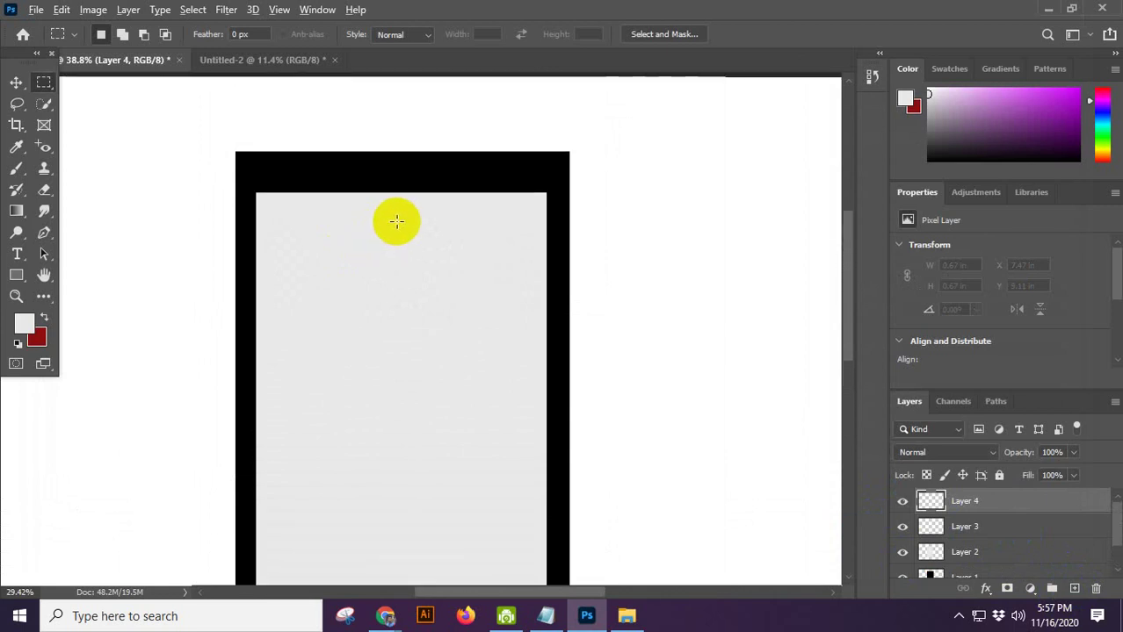
scroll(405, 220, "up", 2)
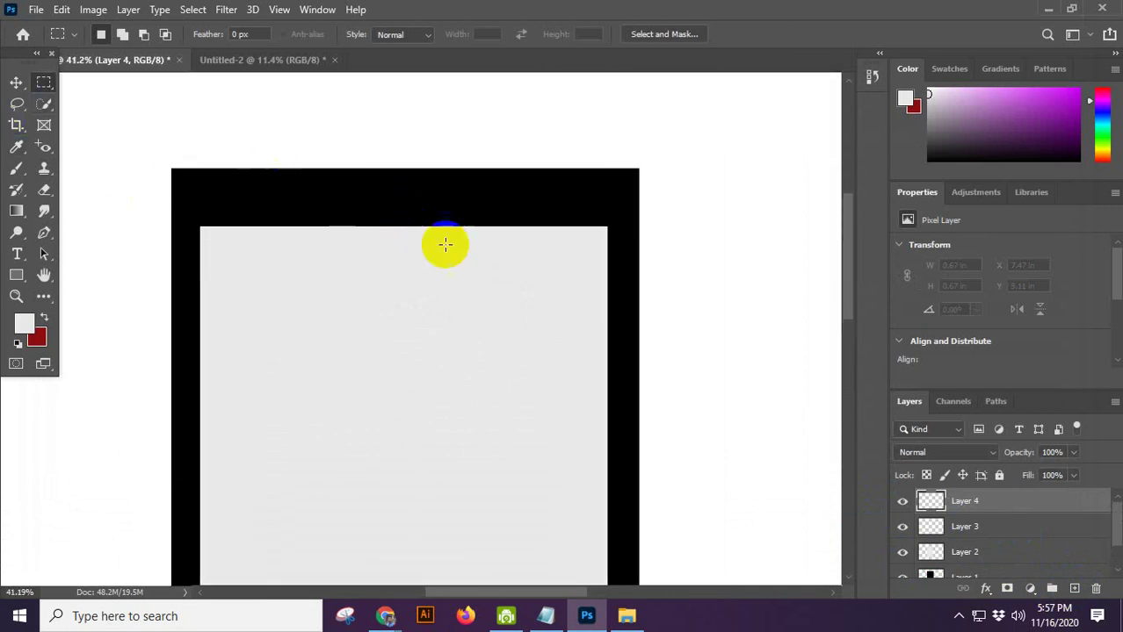
left_click_drag(336, 194, 453, 201)
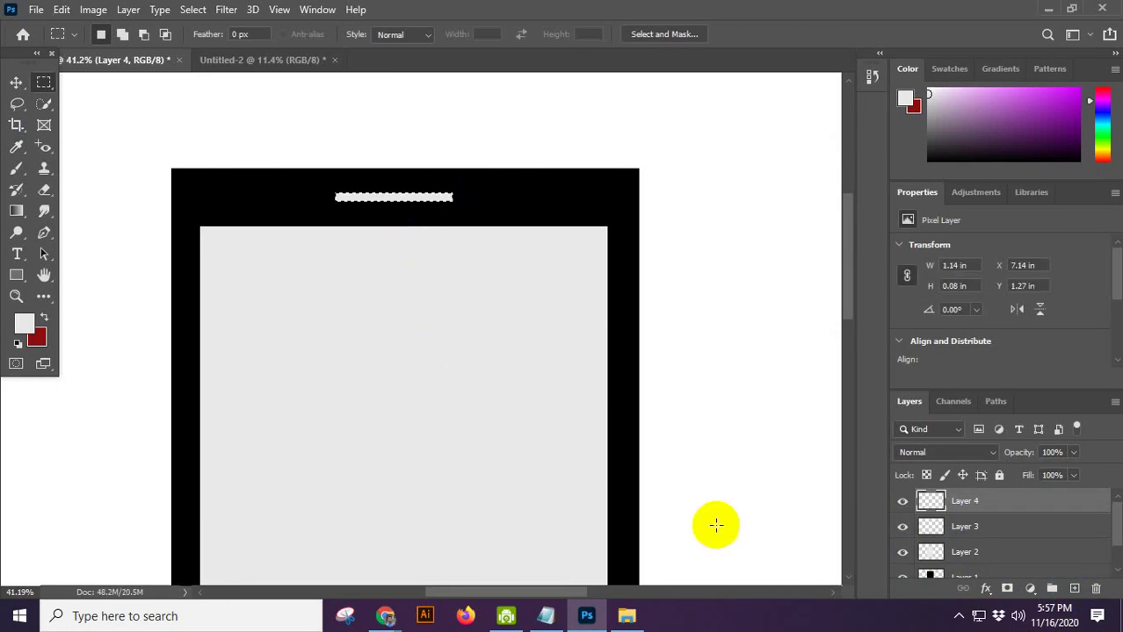
left_click(1073, 588)
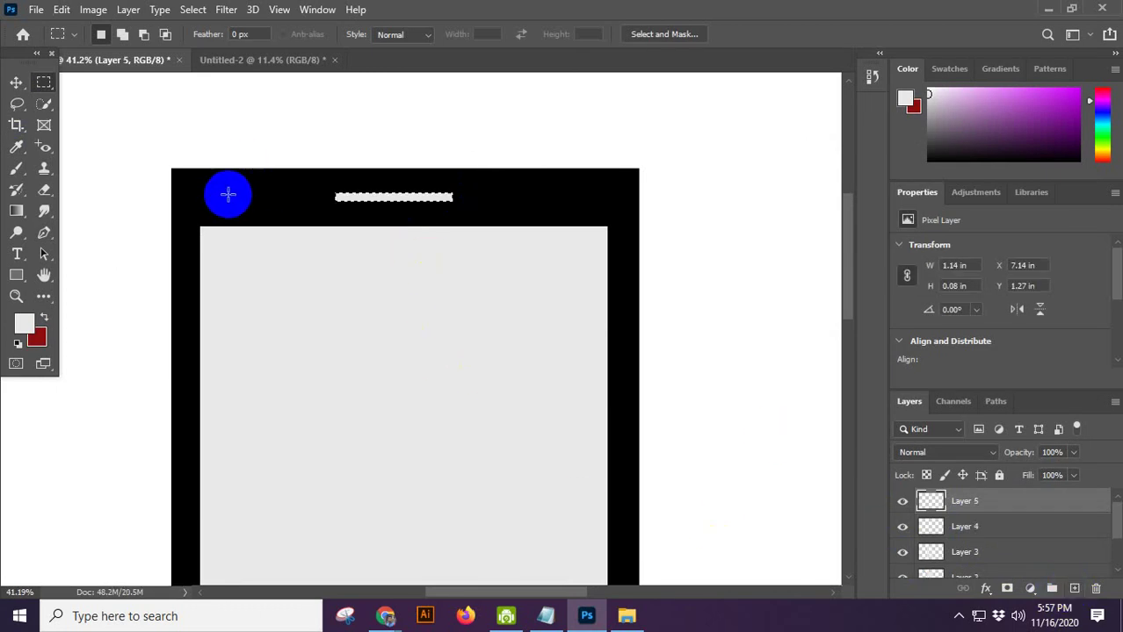
Step: Add a circular camera selection about 0.17 in across beside the speaker slot and fill the selection with light grey on Layer 5
left_click(44, 81)
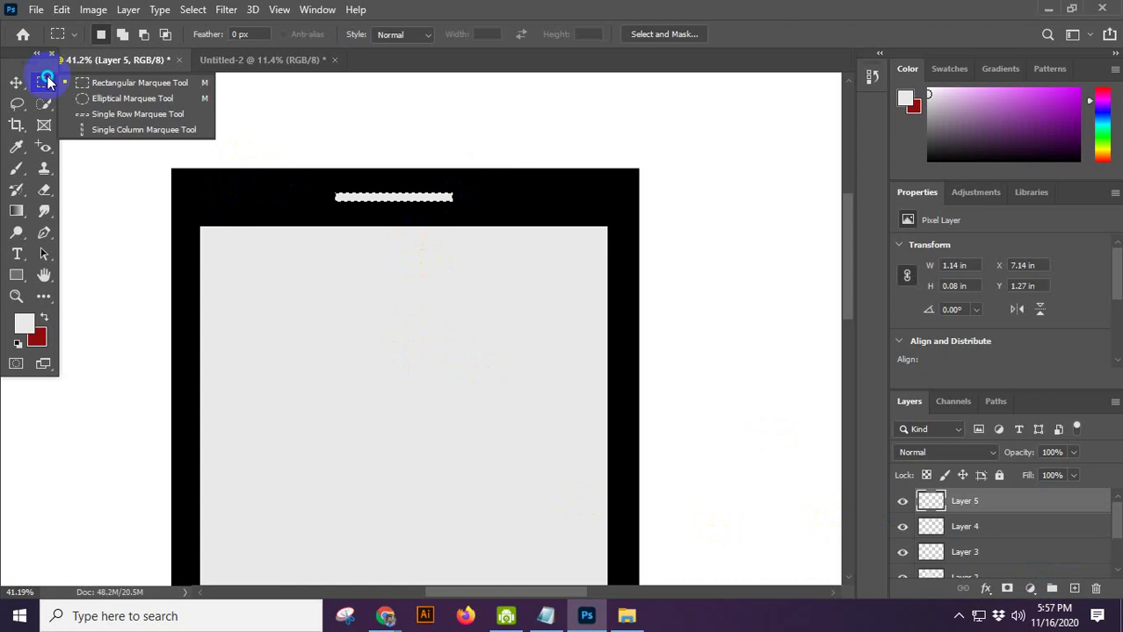
left_click(99, 104)
left_click_drag(241, 189, 259, 206)
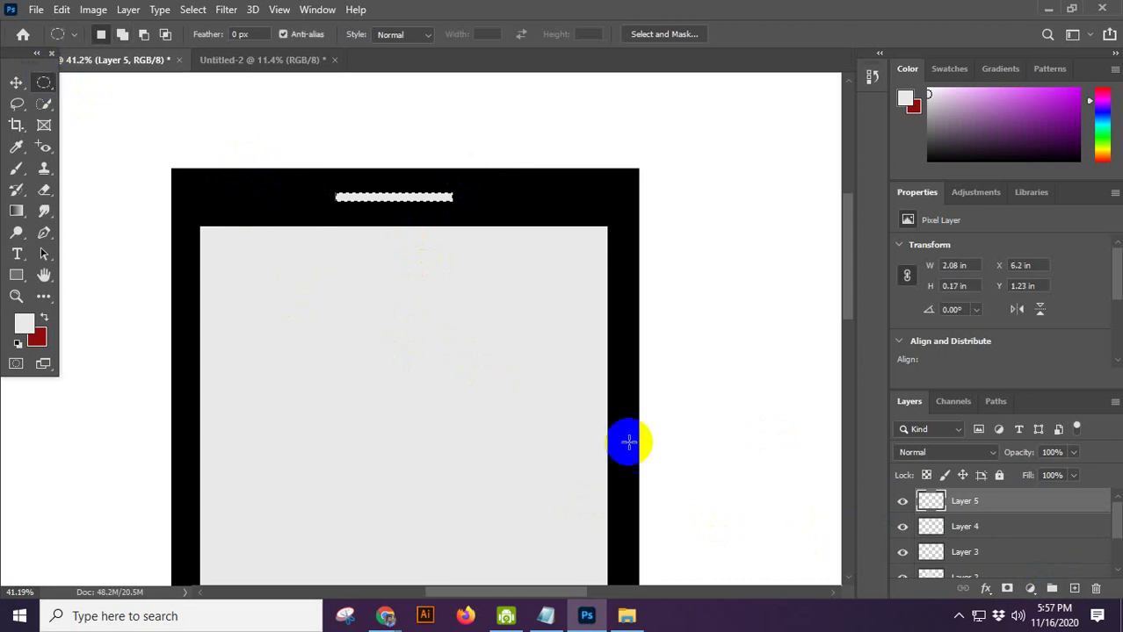
scroll(245, 202, "up", 1)
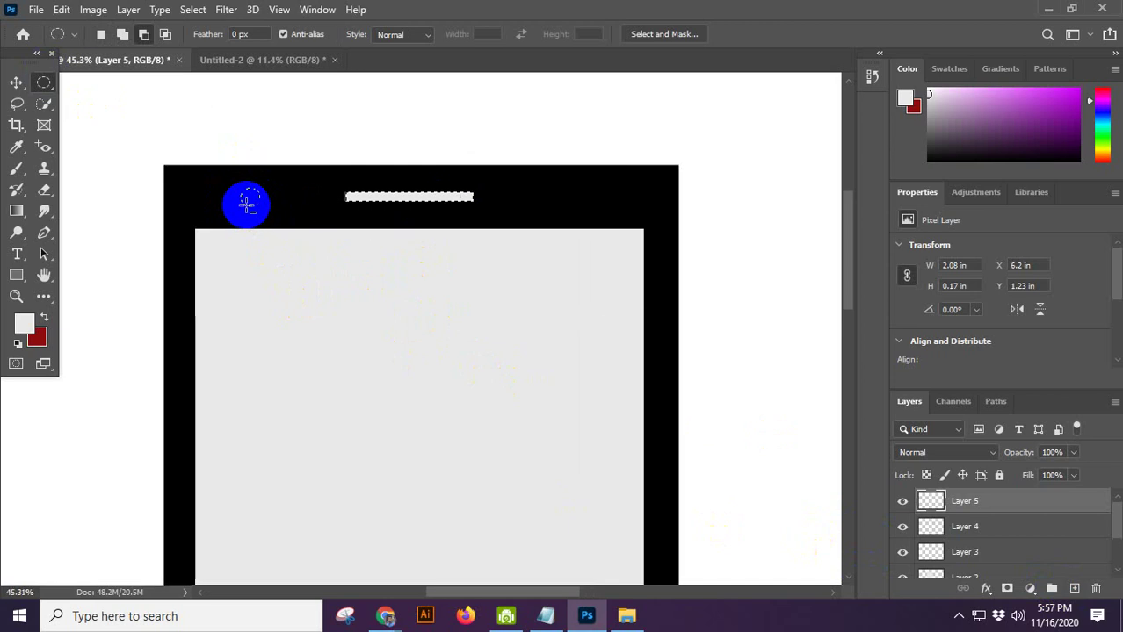
key("alt+BackSpace")
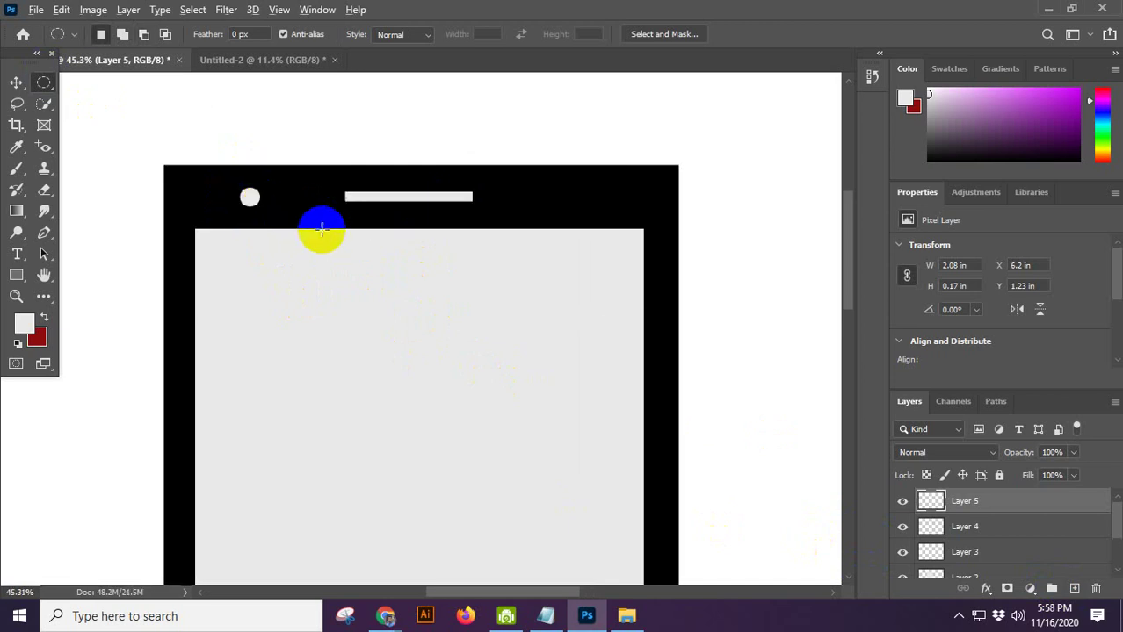
Step: Select all the phone's layers together, move the phone to the right side of the canvas, and deselect the layers
scroll(320, 226, "down", 4)
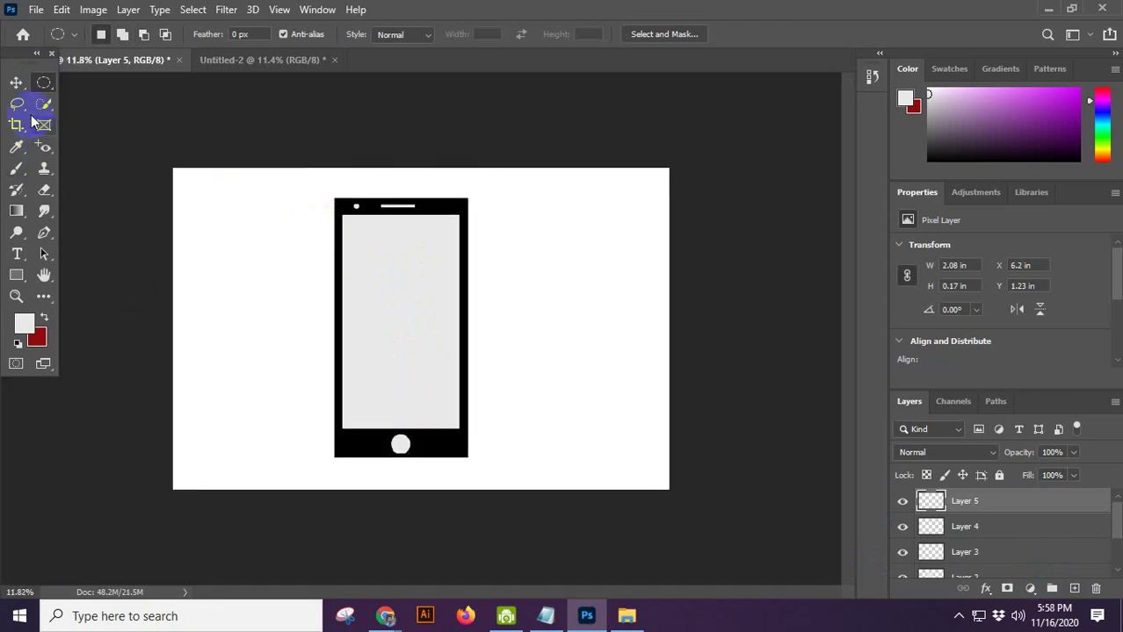
left_click(16, 81)
left_click_drag(281, 187, 485, 499)
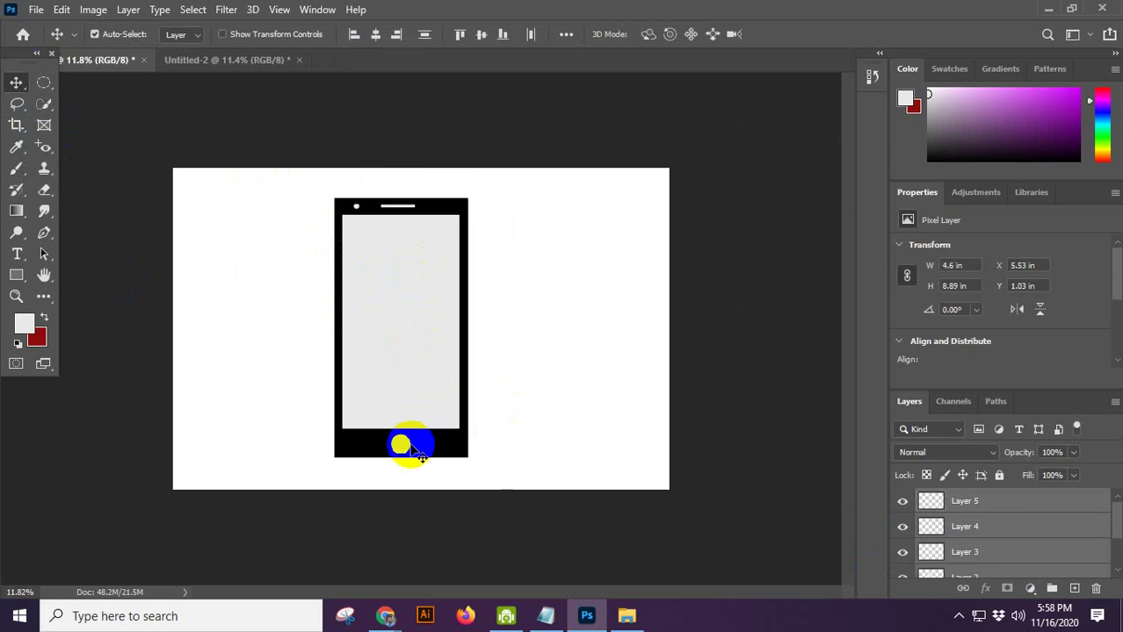
left_click_drag(382, 451, 547, 450)
left_click(278, 322)
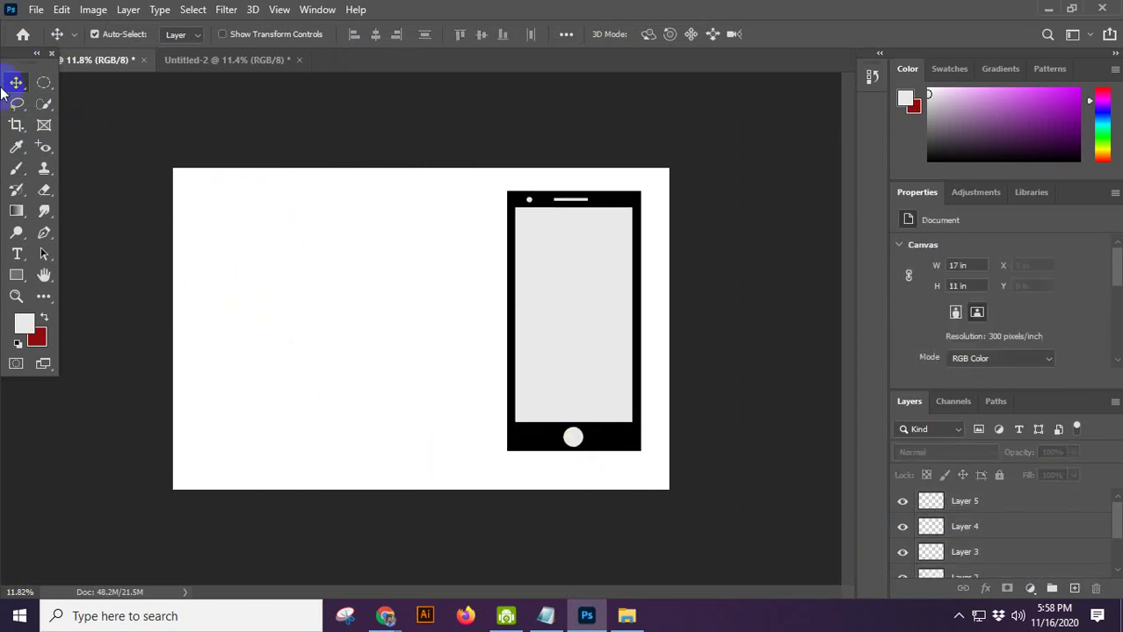
Step: Try an elliptical selection in the blank canvas area beside the phone and clear it
left_click(40, 86)
mouse_move(230, 235)
left_mouse_down()
mouse_move(414, 318)
mouse_move(230, 236)
left_mouse_up()
left_click(392, 333)
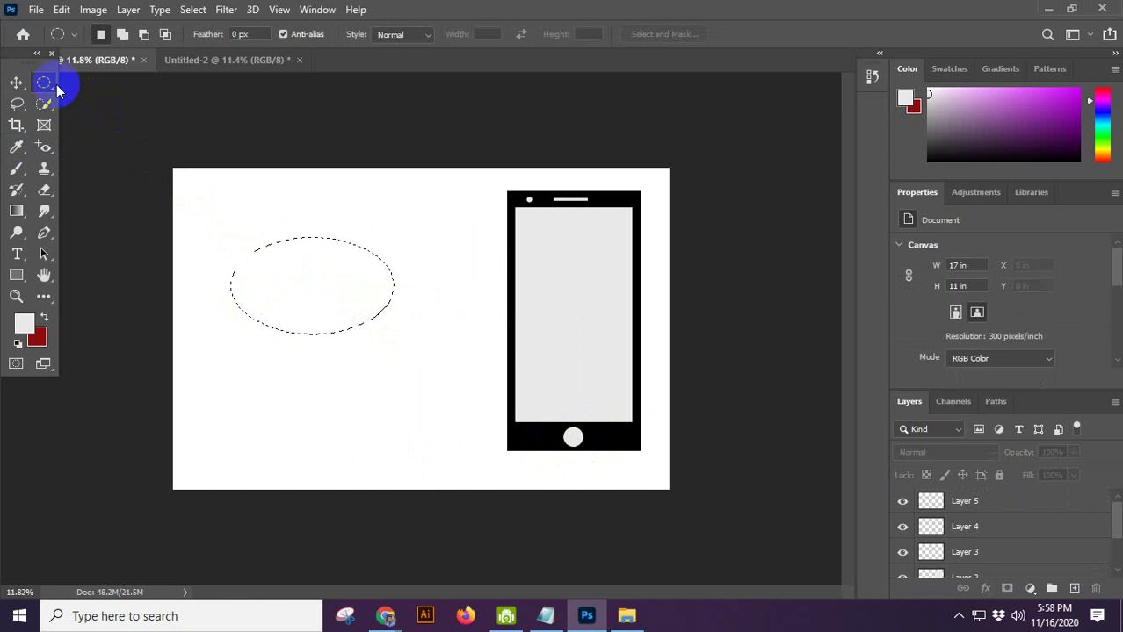
left_click(16, 82)
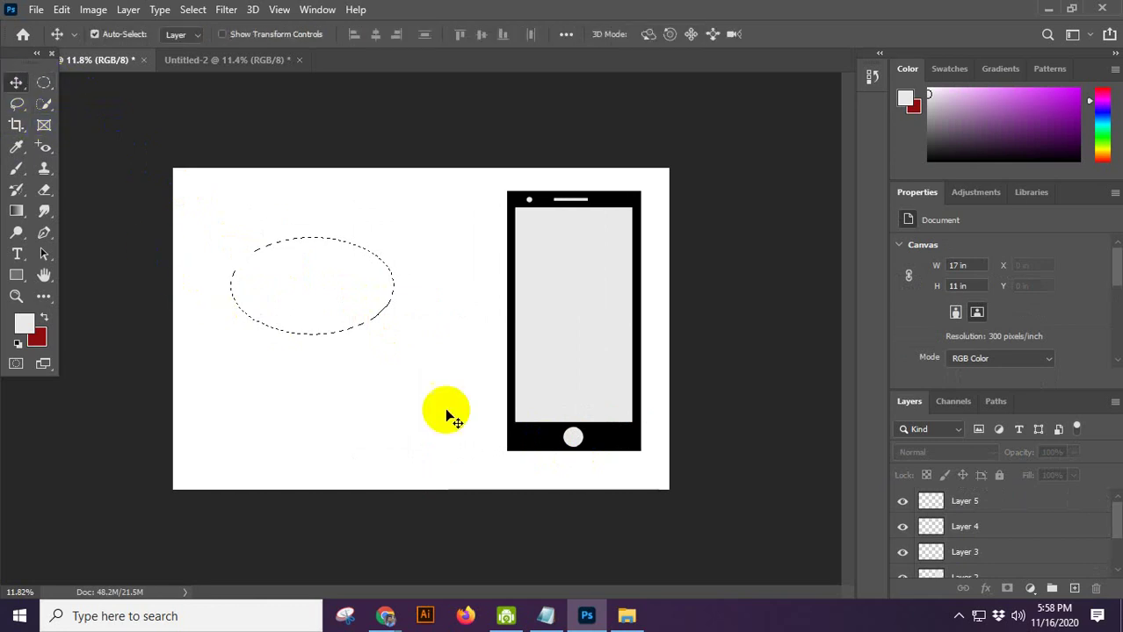
left_click_drag(348, 333, 513, 218)
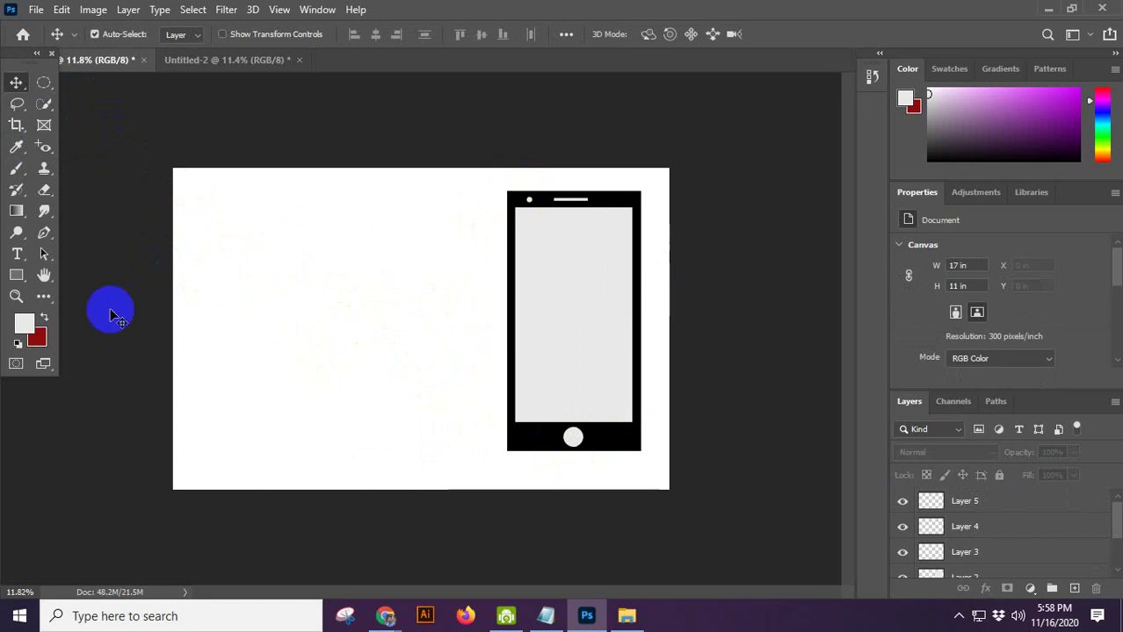
Step: Draw a light grey rectangle shape about 1591 by 2263 px at the canvas's left edge with the Rectangle Tool and round its corners
left_click_drag(16, 275, 135, 308)
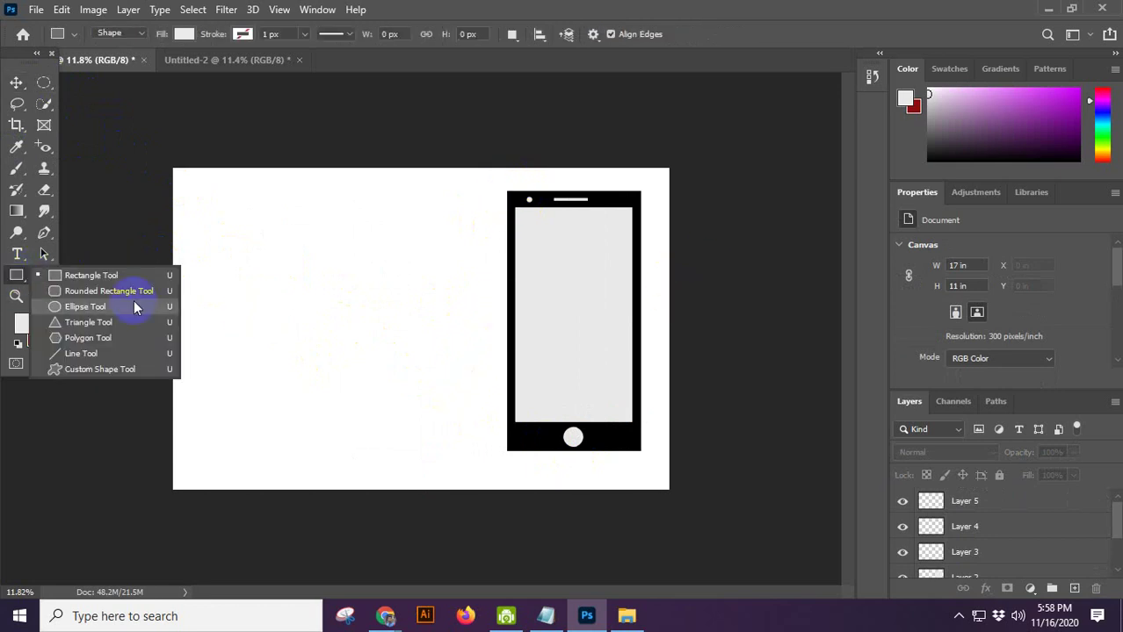
left_click(93, 275)
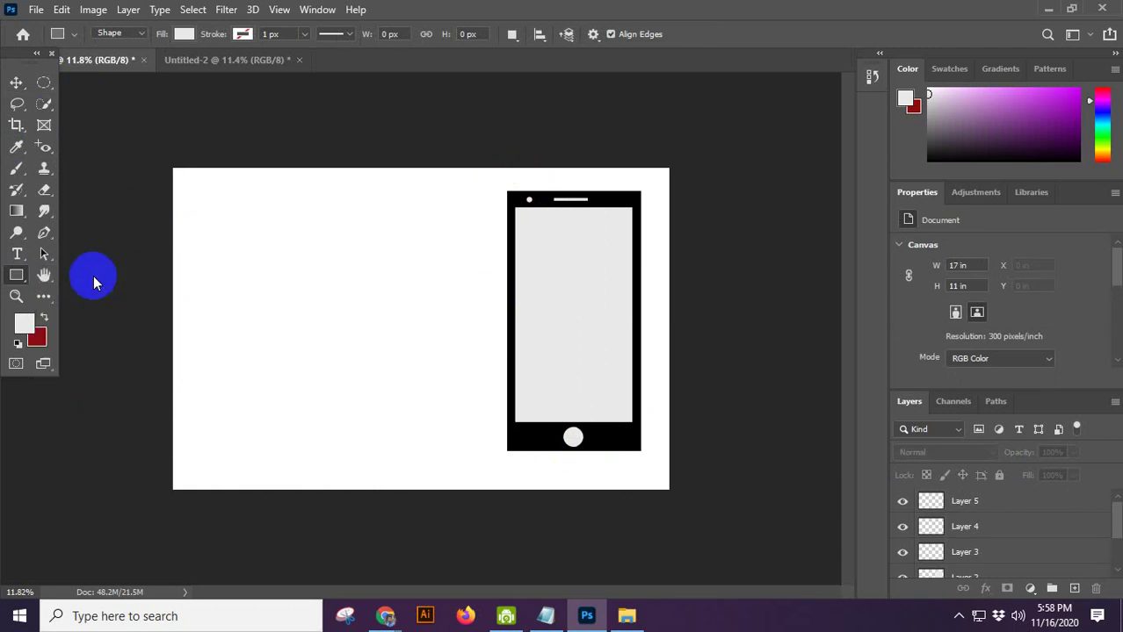
left_click(178, 262)
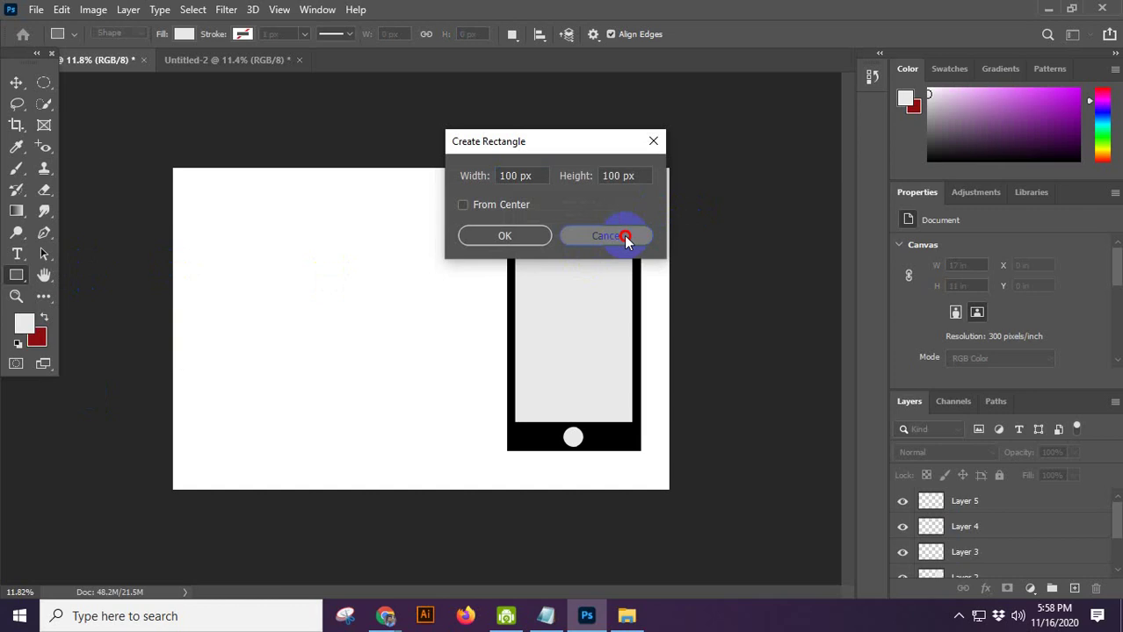
left_click(624, 238)
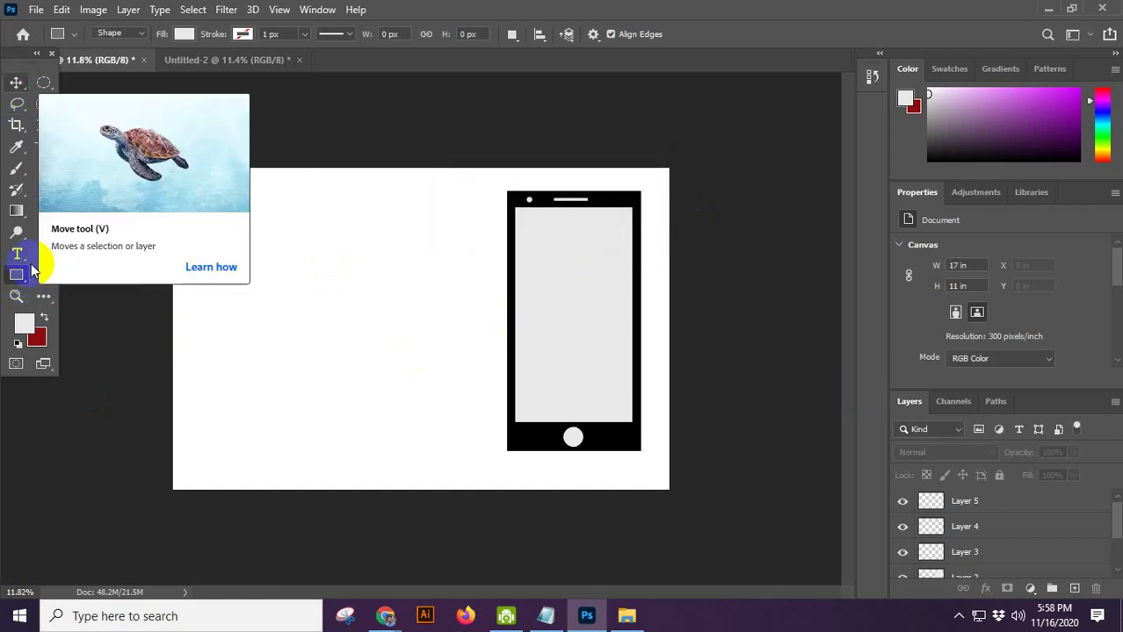
left_click_drag(172, 229, 327, 451)
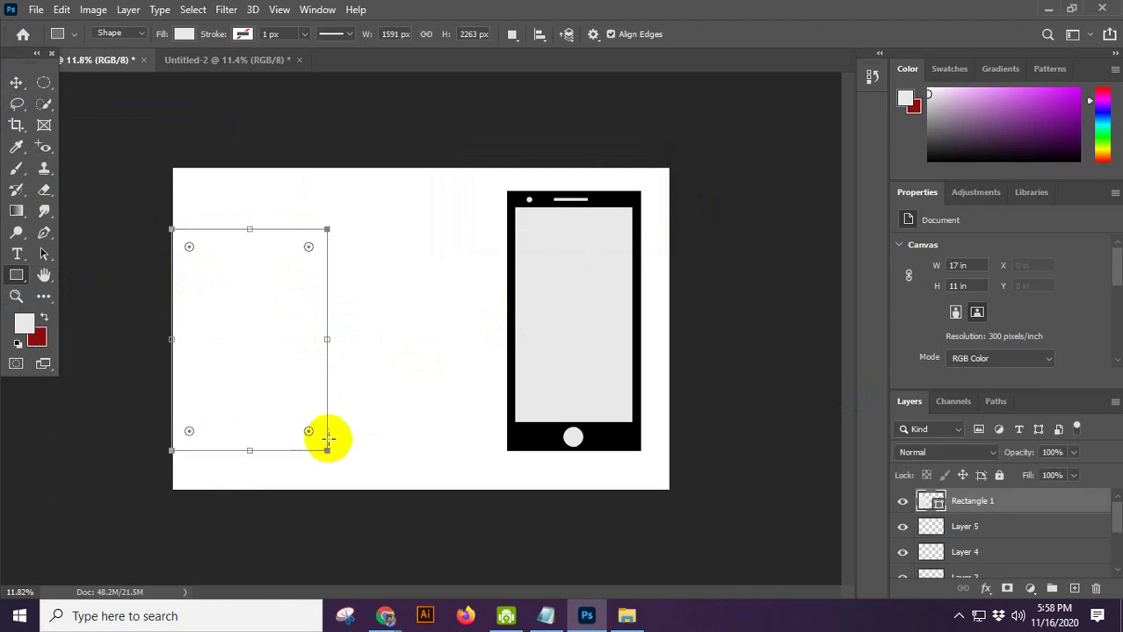
mouse_move(309, 243)
left_mouse_down()
mouse_move(300, 261)
mouse_move(306, 233)
mouse_move(279, 349)
mouse_move(327, 232)
mouse_move(323, 250)
left_mouse_up()
Step: Delete the rounded rectangle shape
right_click(12, 282)
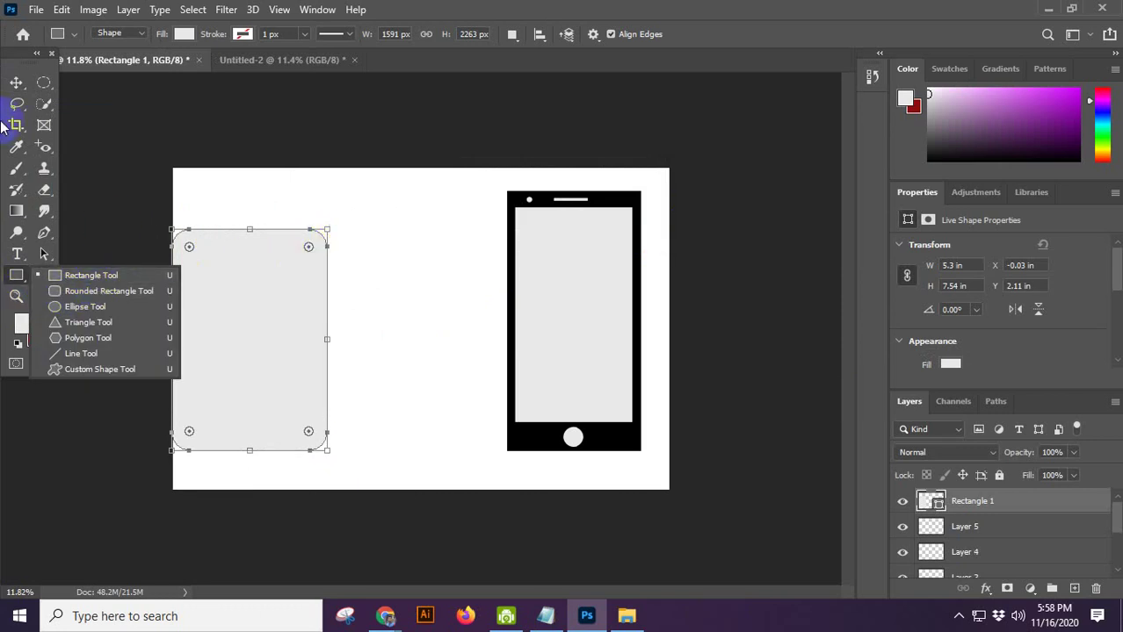
left_click(16, 82)
key("Delete")
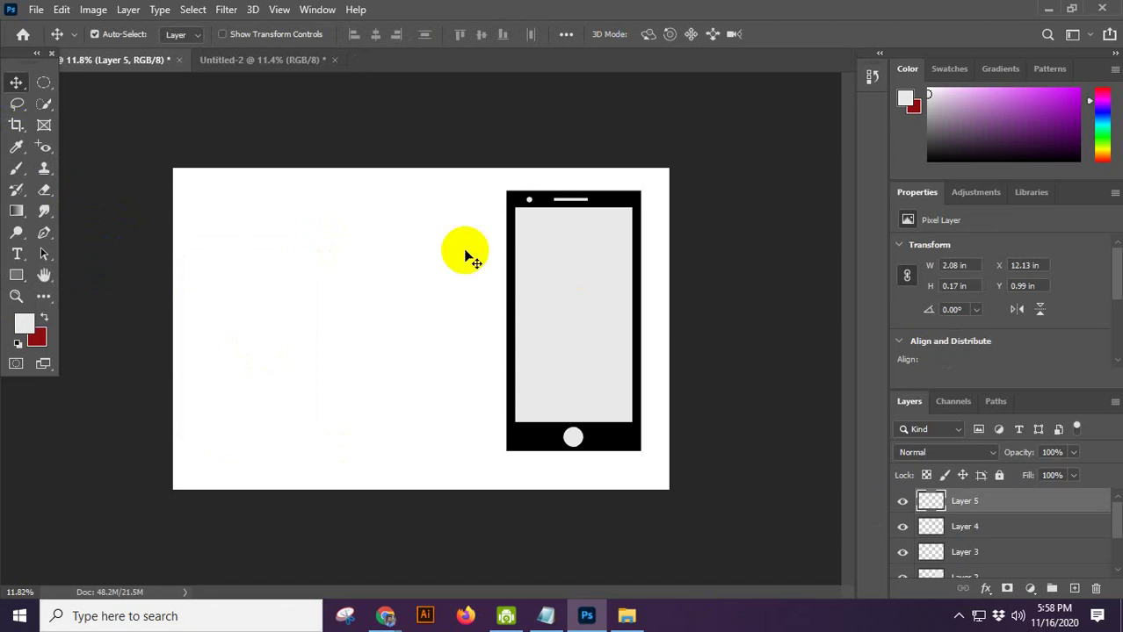
Step: Draw a rectangular marquee selection about 7.08 by 3.94 in in the blank area beside the phone
right_click(49, 86)
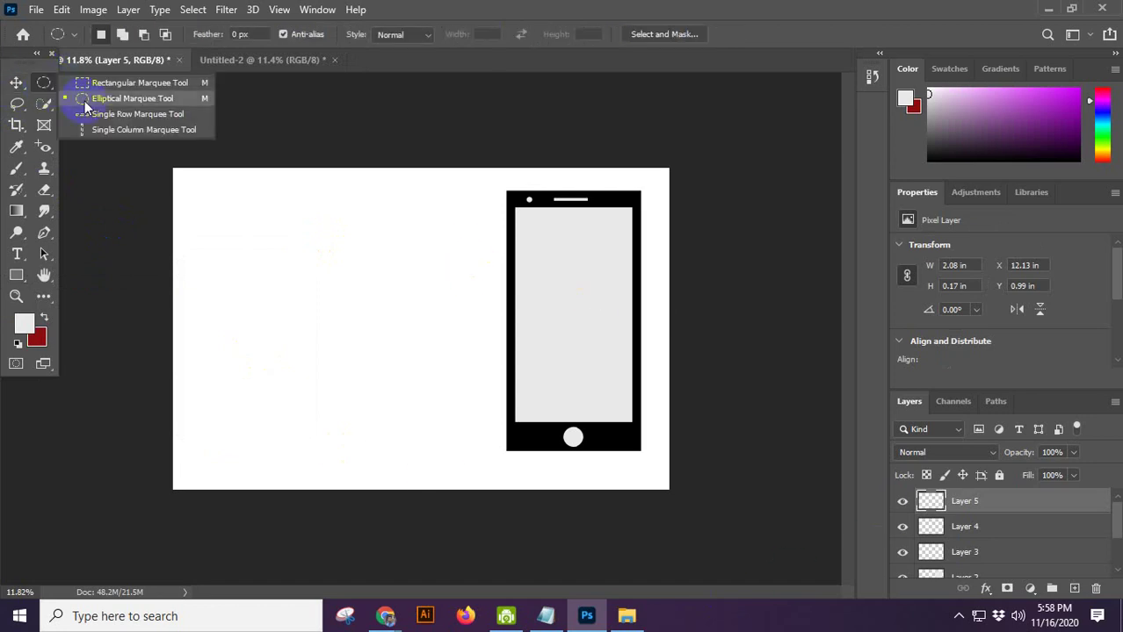
left_click(106, 85)
scroll(457, 266, "up", 1)
scroll(457, 266, "up", 1)
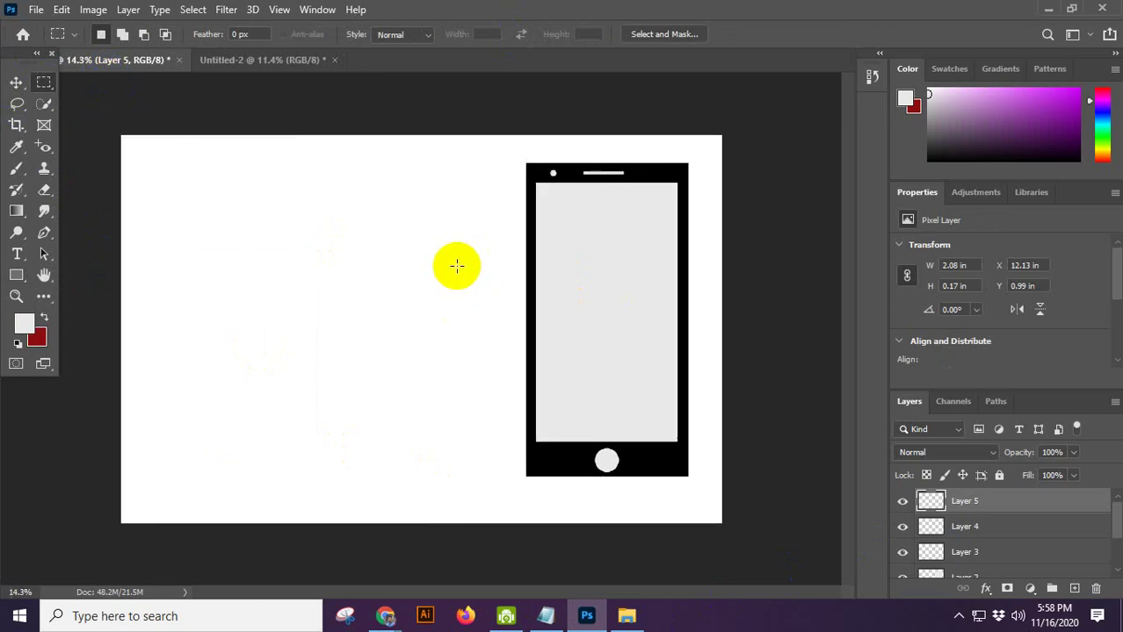
left_click_drag(225, 229, 477, 369)
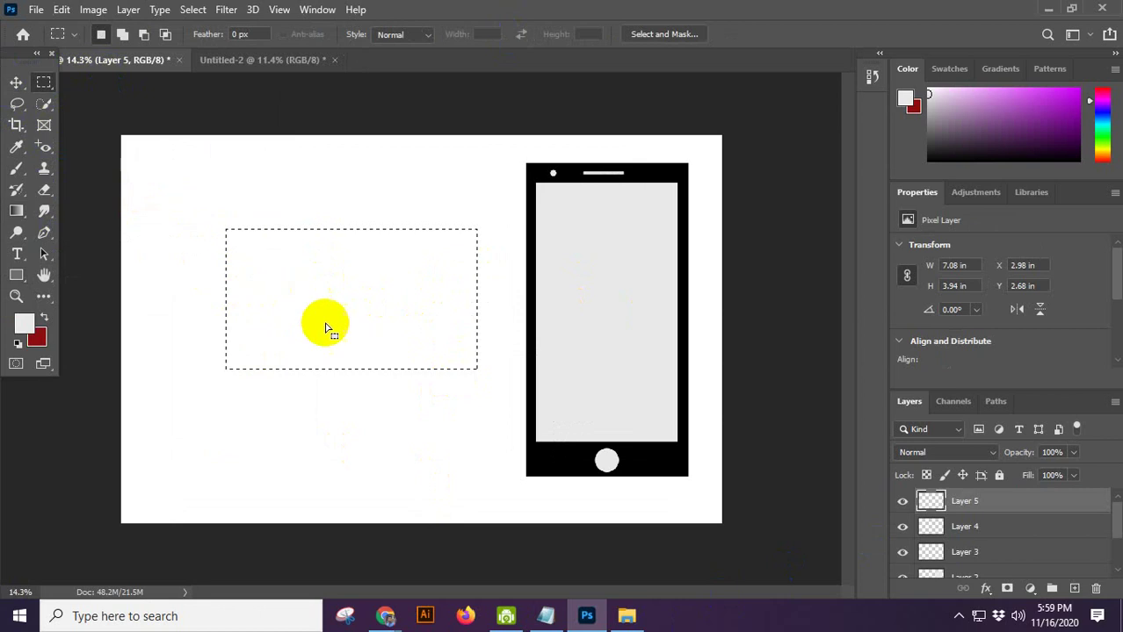
Step: Subtract the upper part of the rectangular selection to leave about 2.3 in of height, and cut a rectangular notch into its upper edge
left_click_drag(211, 219, 494, 314)
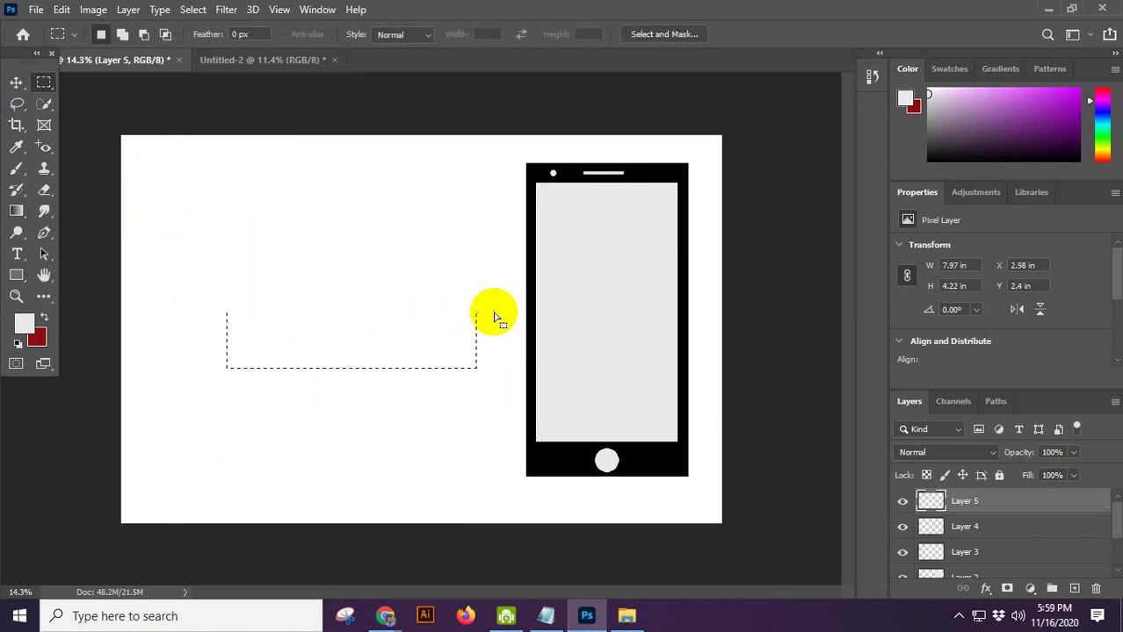
scroll(393, 303, "down", 2)
scroll(393, 303, "up", 5)
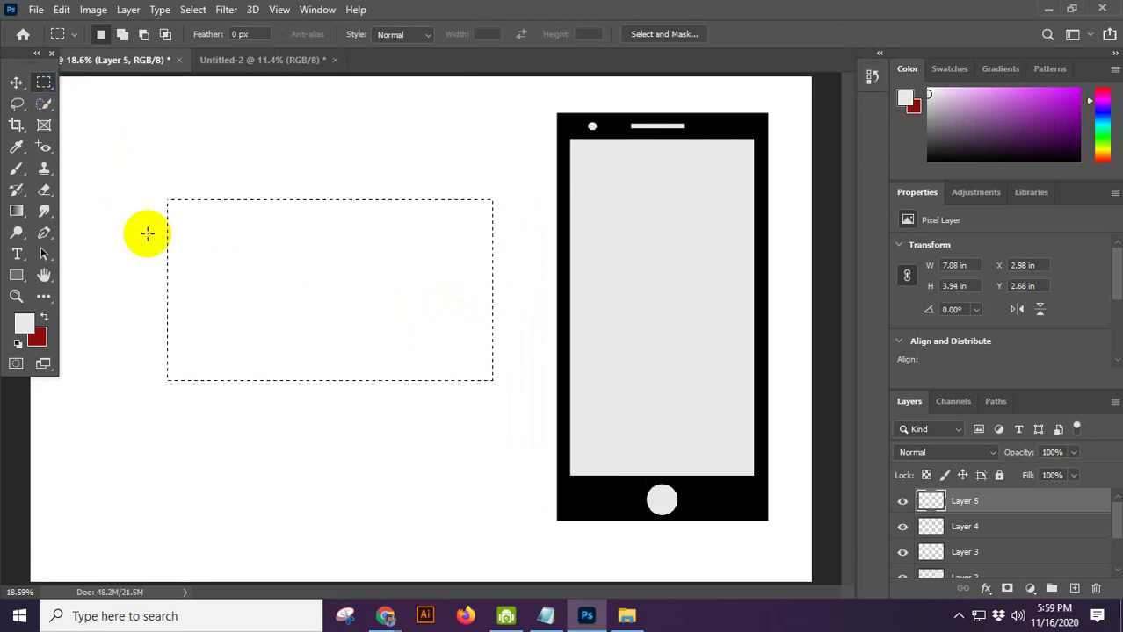
left_click_drag(151, 187, 507, 277)
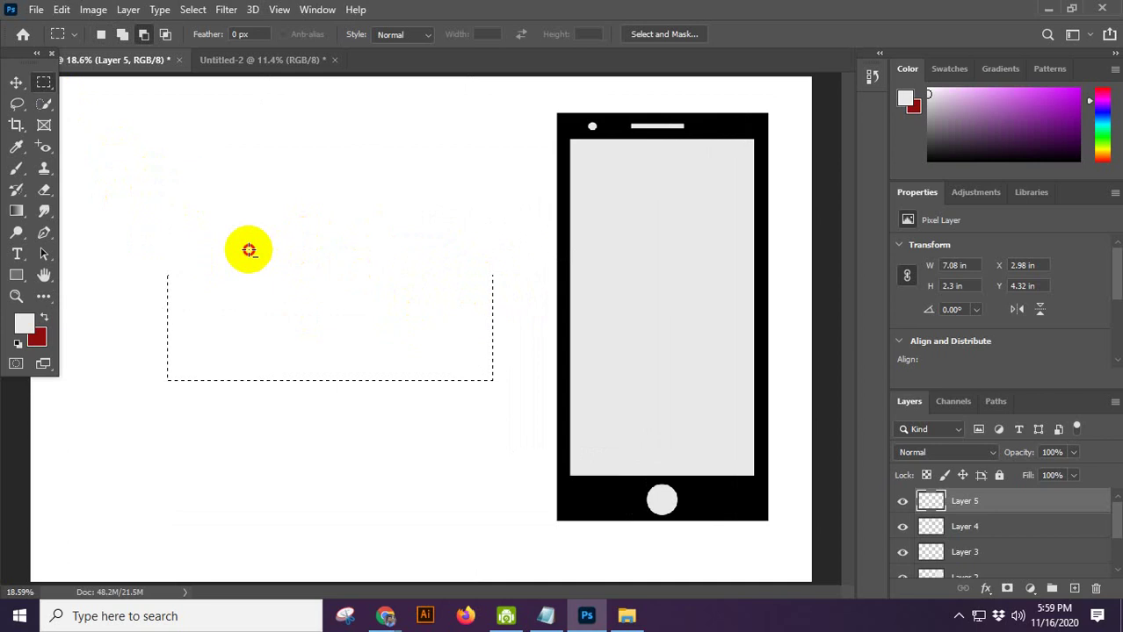
left_click_drag(249, 250, 413, 328)
scroll(412, 328, "down", 2)
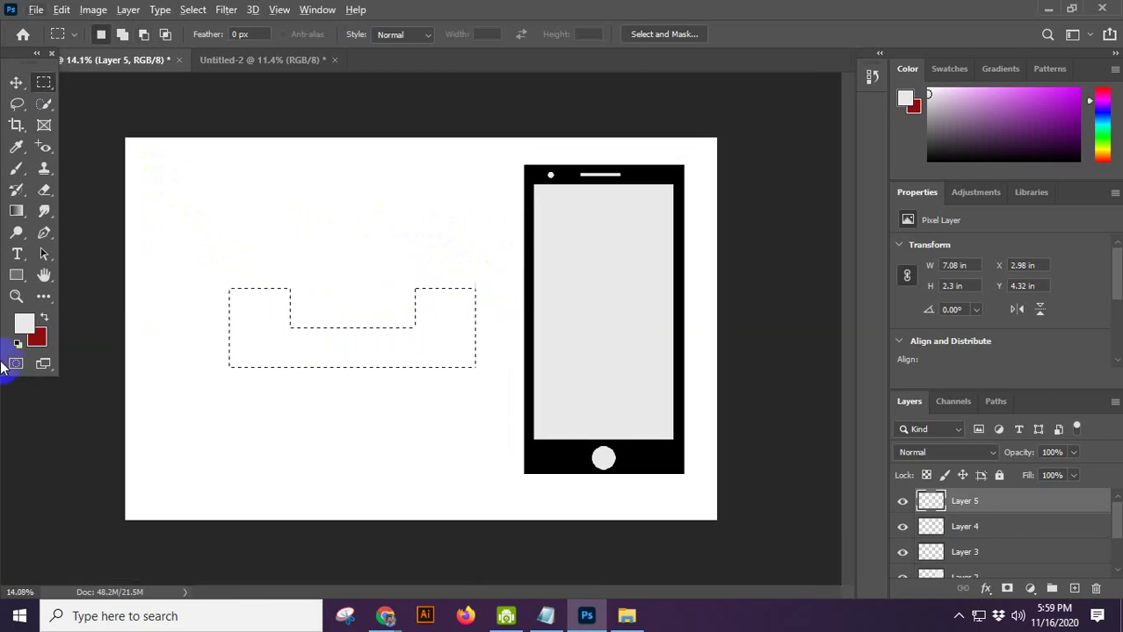
Step: Set the foreground colour to near-black #0c0b0c
left_click(24, 330)
left_click_drag(534, 253, 360, 313)
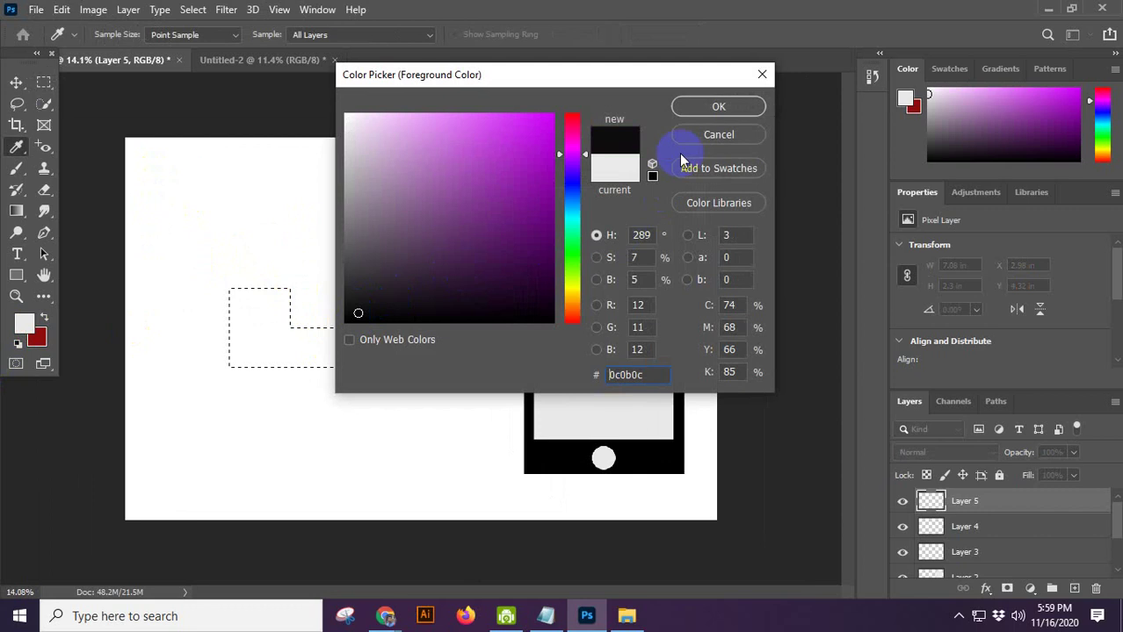
left_click(713, 107)
Step: Try filling the U-shaped selection with the foreground colour on Layer 5 and moving it, and undo both the move and the fill
key("alt+BackSpace")
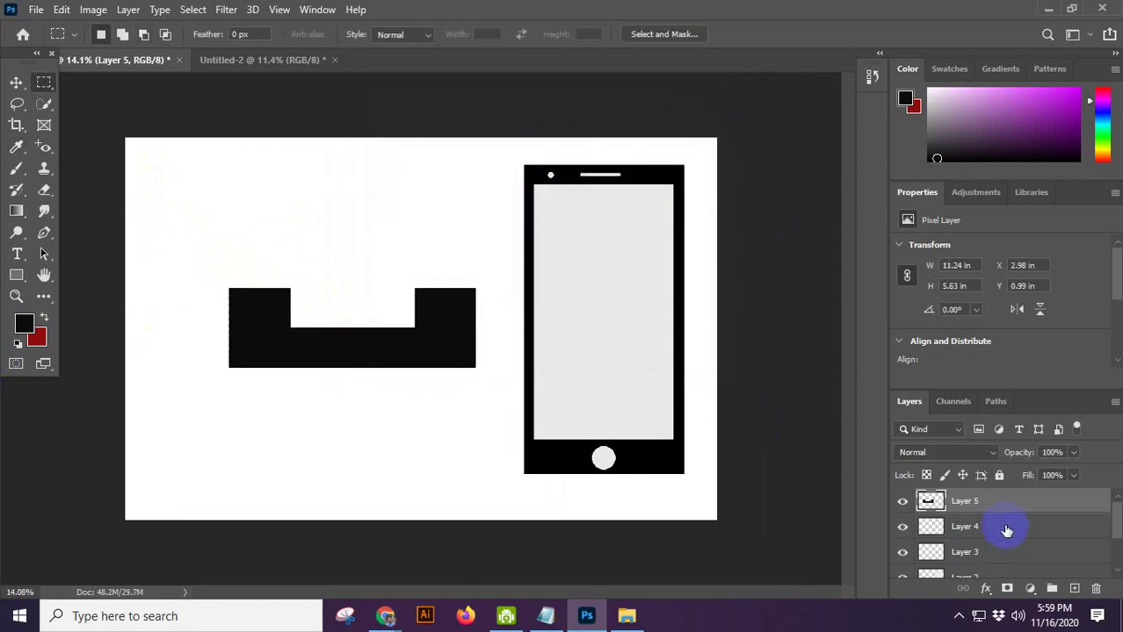
left_click(15, 82)
left_click_drag(303, 313, 290, 268)
key("ctrl+z")
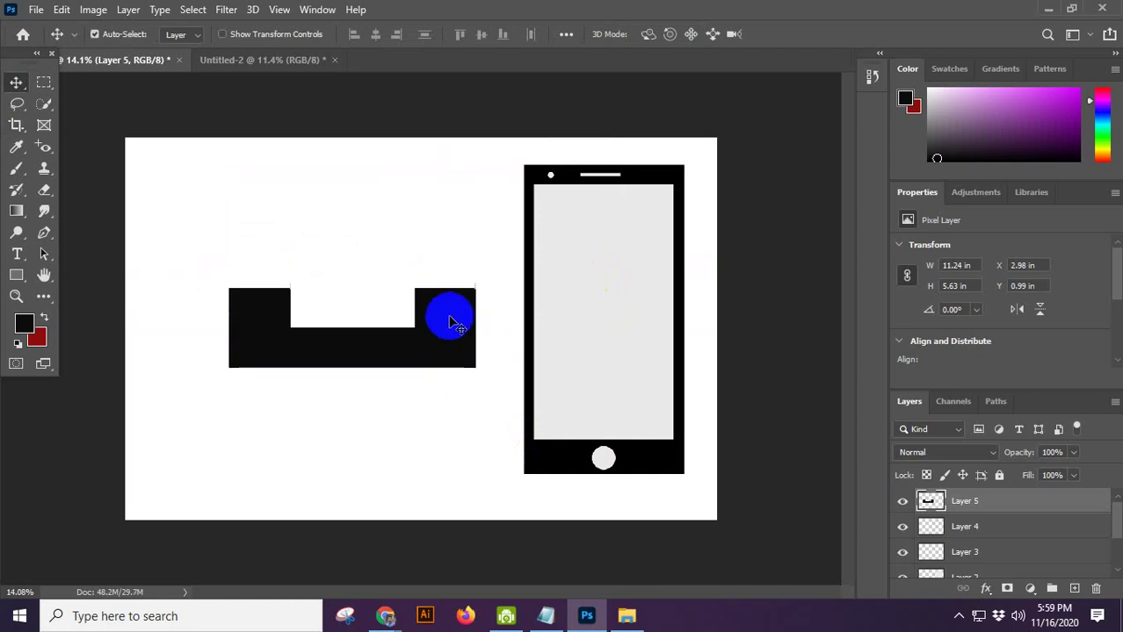
key("ctrl+z")
key("ctrl+z")
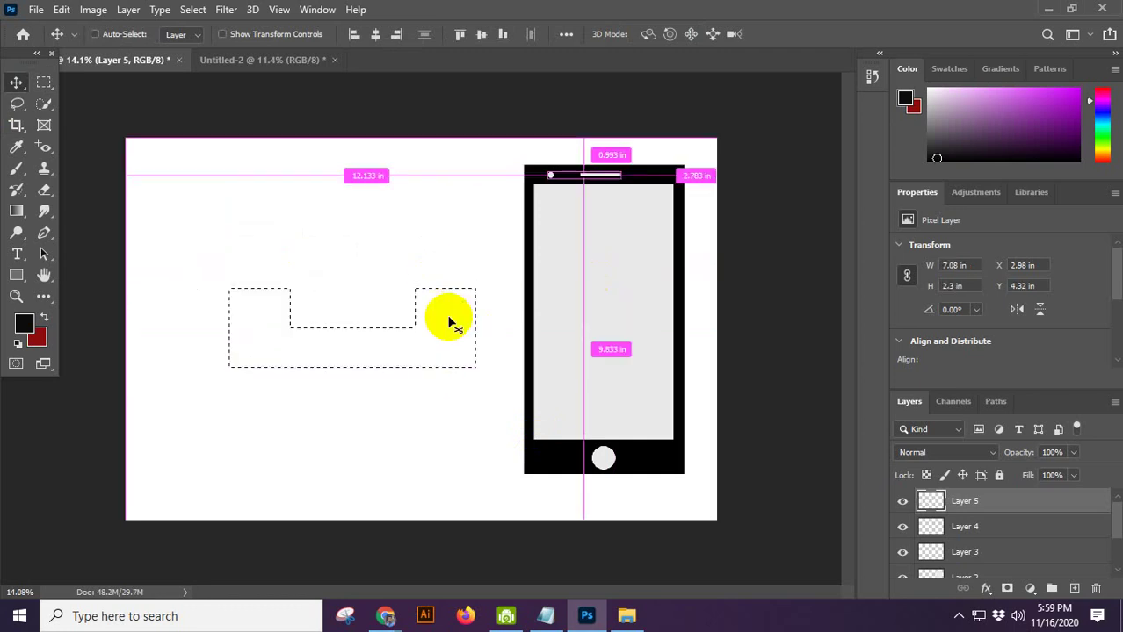
Step: Add a new layer and fill the U-shaped selection with the near-black foreground colour on it
left_click(1076, 590)
key("alt+BackSpace")
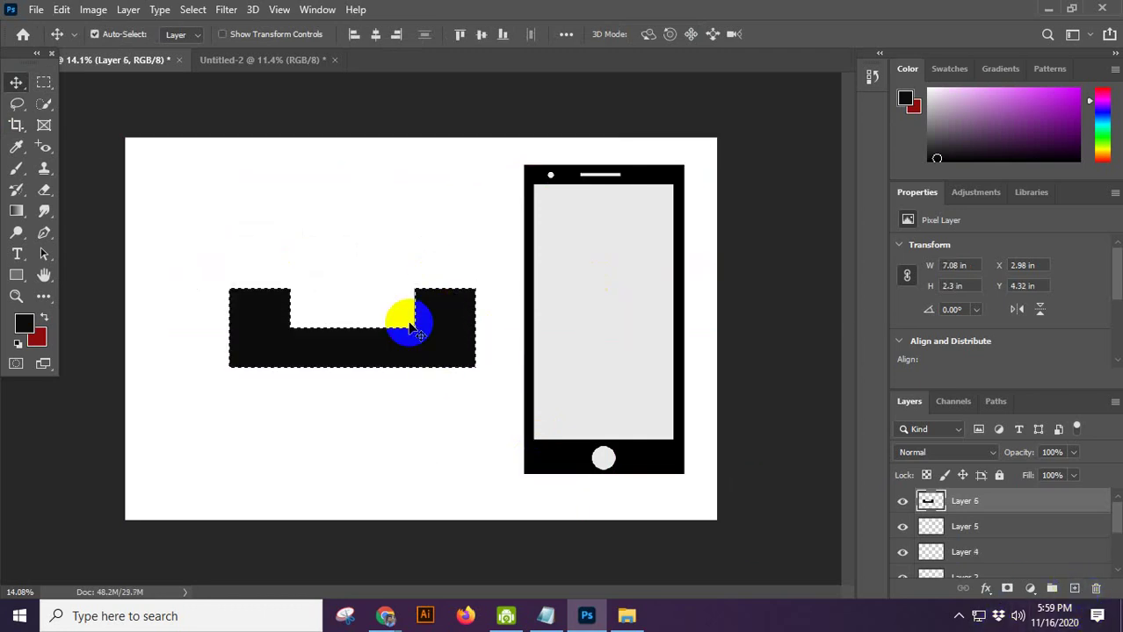
key("ctrl+f")
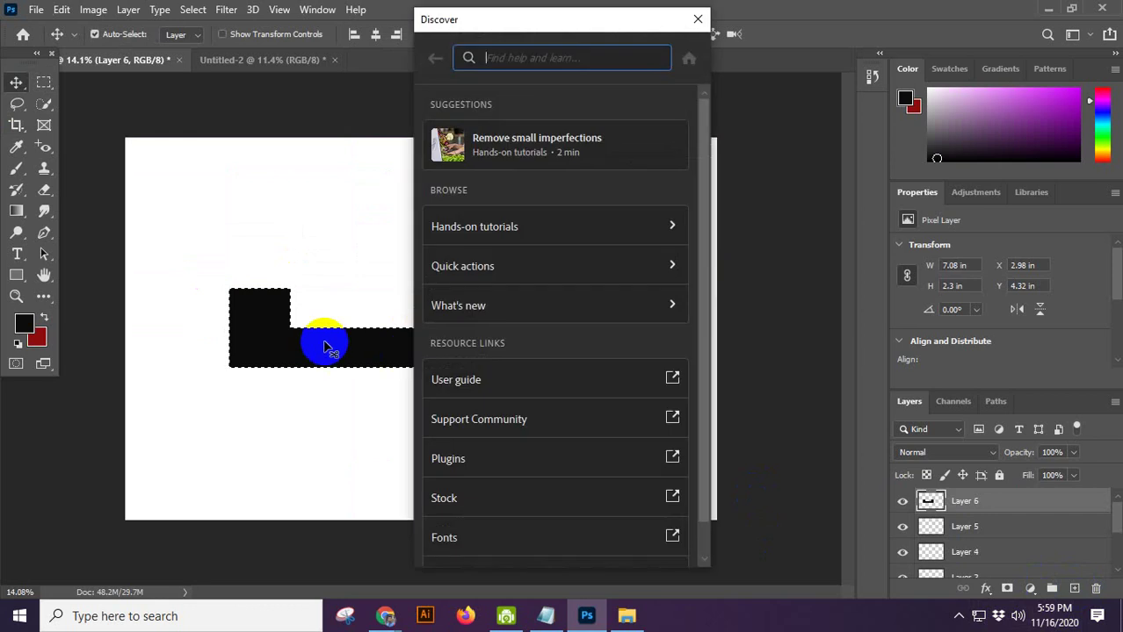
left_click(320, 181)
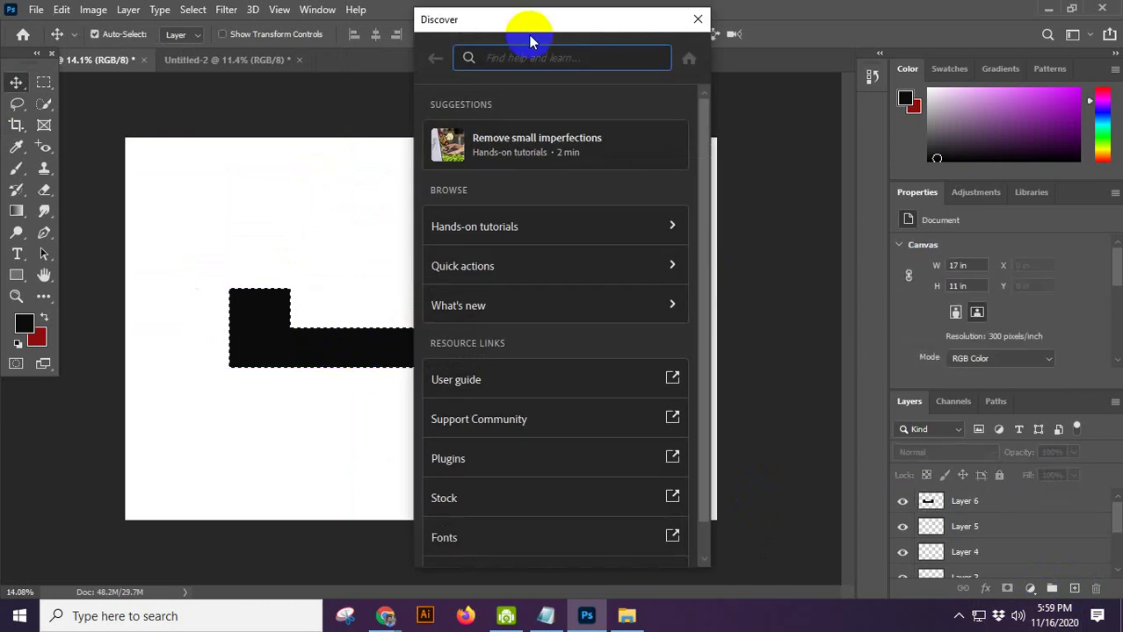
left_click(697, 24)
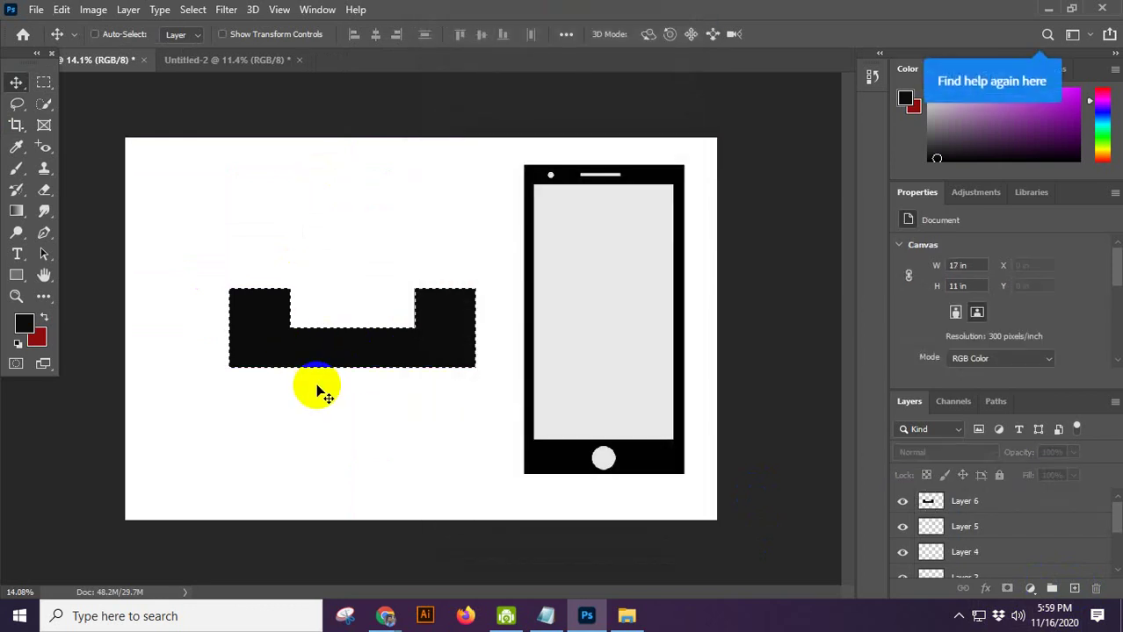
Step: Deselect the U-shaped area and move the black U shape up to the upper edge of the canvas
key("ctrl+d")
left_click_drag(427, 345, 443, 206)
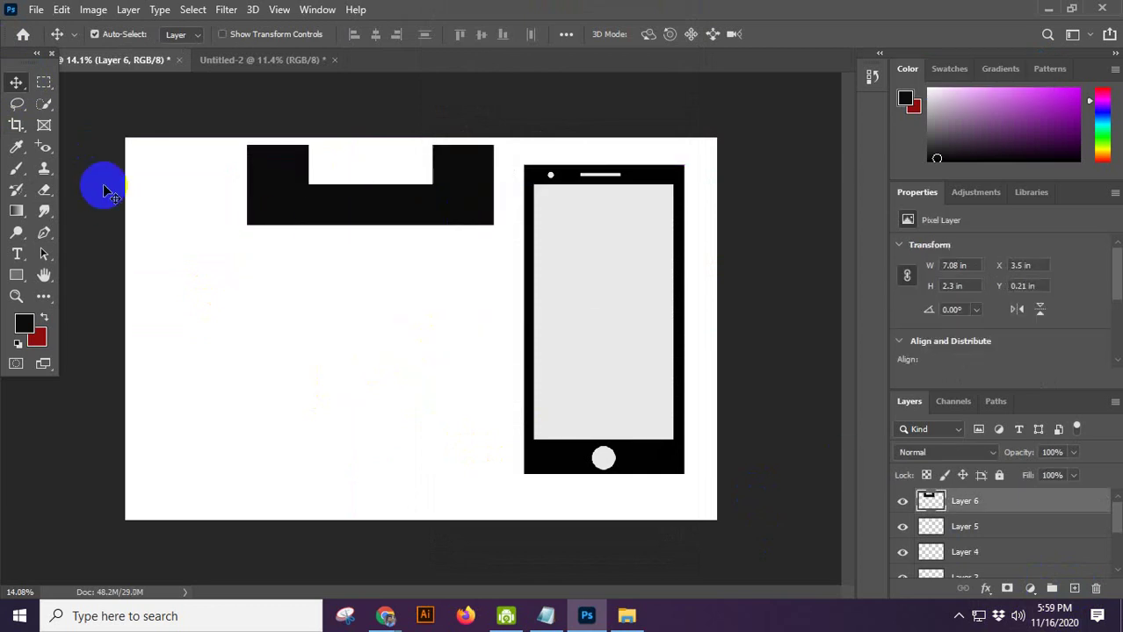
Step: Select a rectangle about 3.9 × 6.19 in below the U shape and set the foreground colour to grey #b4b4b4
left_click(44, 82)
scroll(195, 240, "down", 1)
left_click_drag(233, 264, 357, 461)
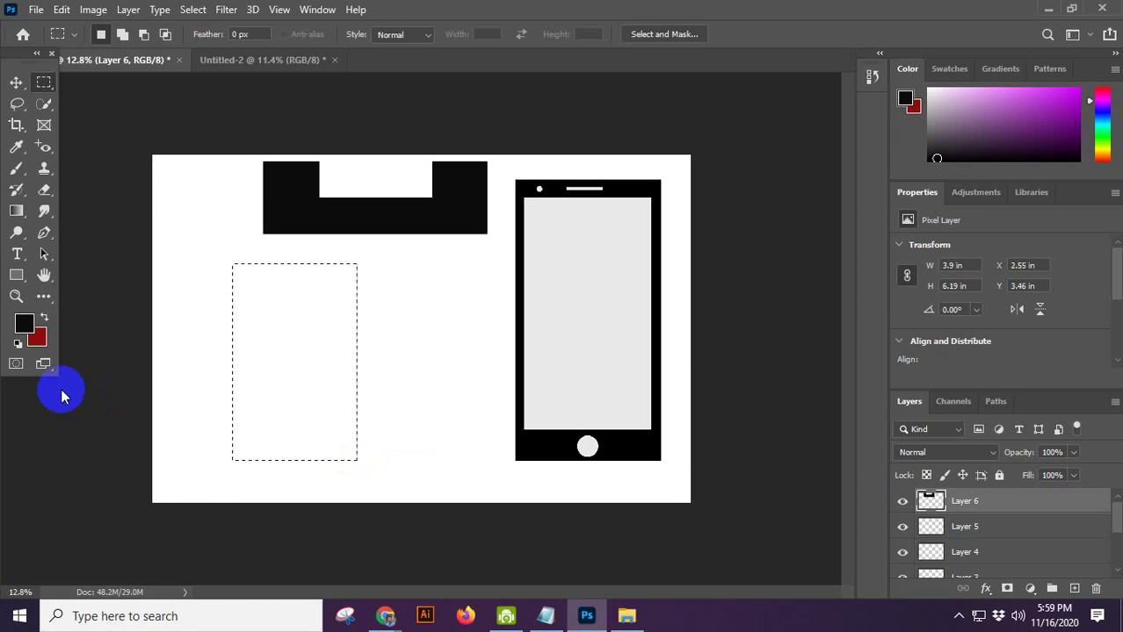
left_click(25, 324)
left_click_drag(349, 246, 334, 175)
left_click(716, 108)
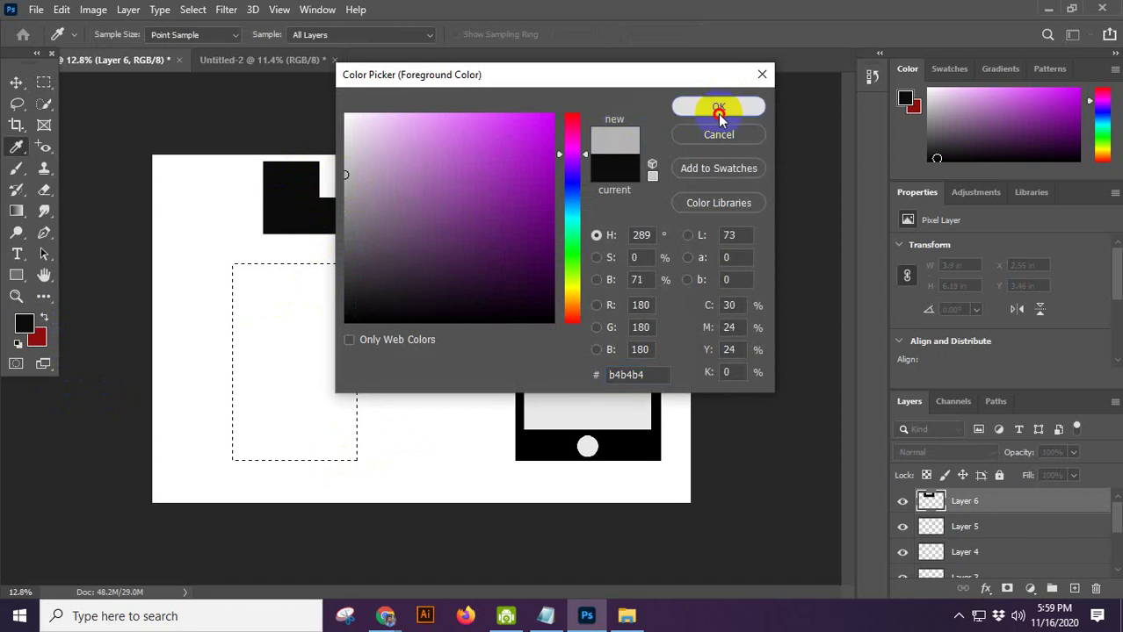
Step: Try filling the rectangular selection with grey on Layer 6, and undo back to the unfilled selection
key("alt+BackSpace")
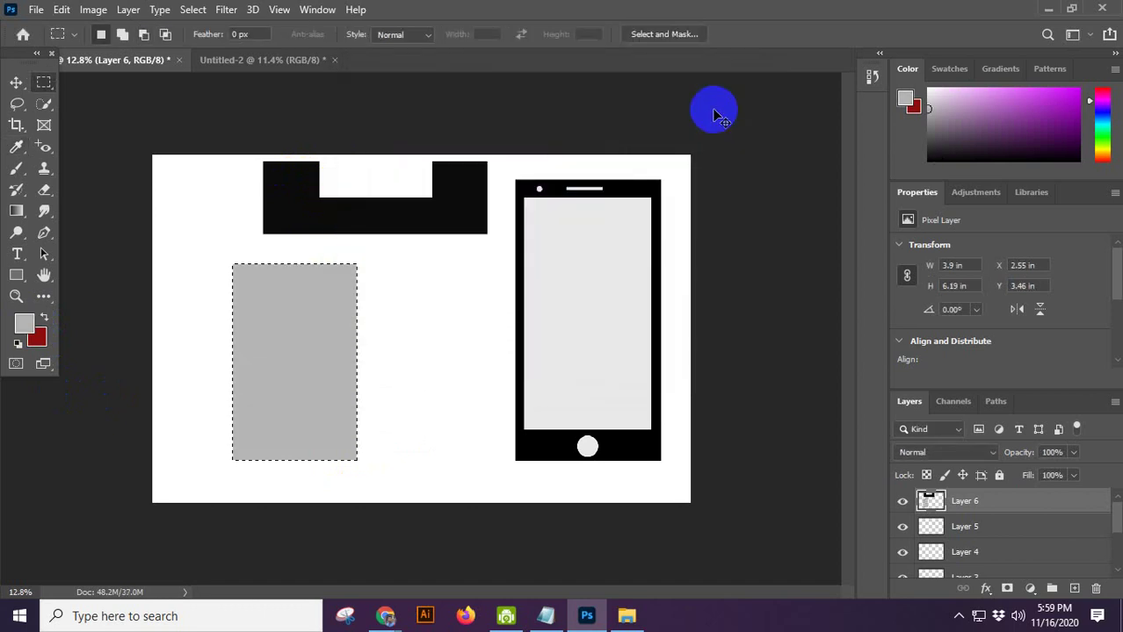
scroll(219, 299, "up", 3)
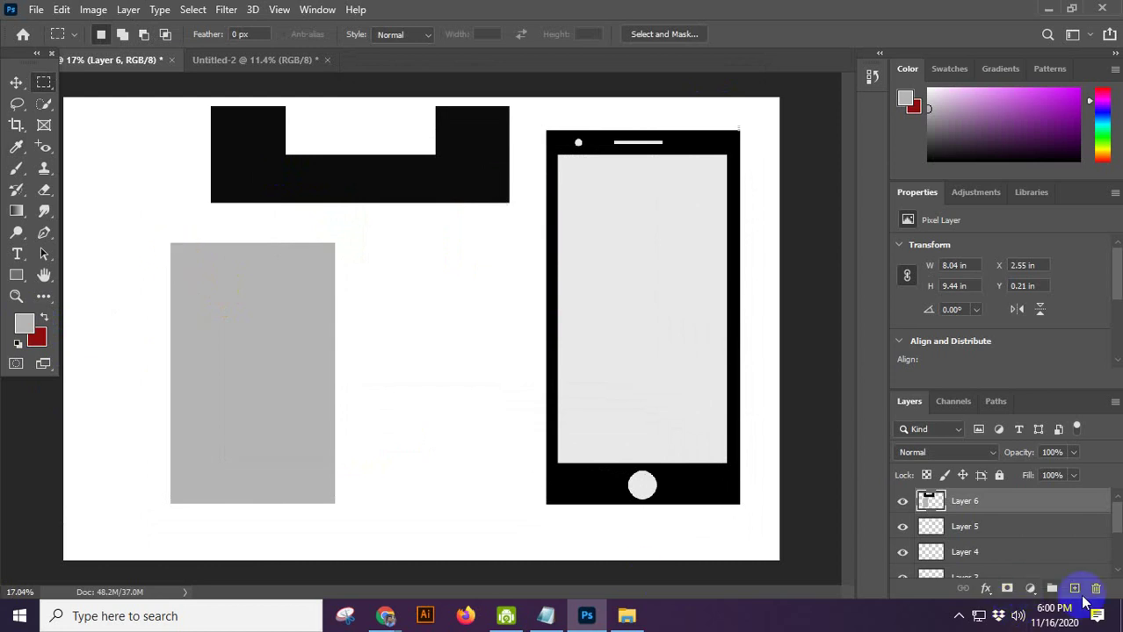
key("ctrl+z")
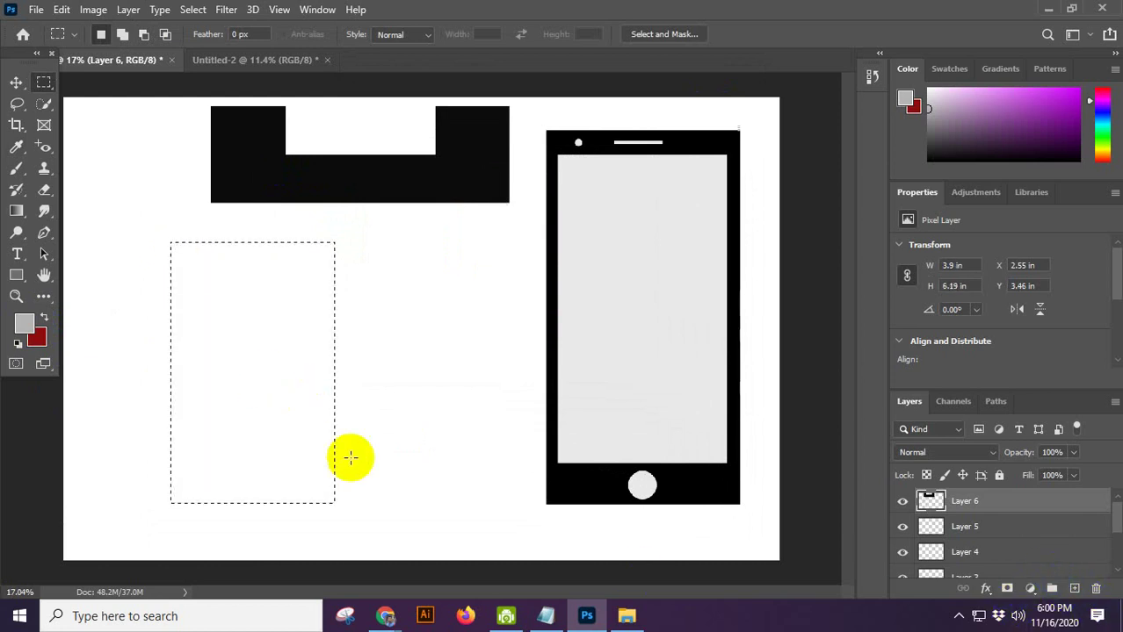
Step: Add a new layer and fill the rectangular selection on it with the grey foreground colour
left_click(1073, 588)
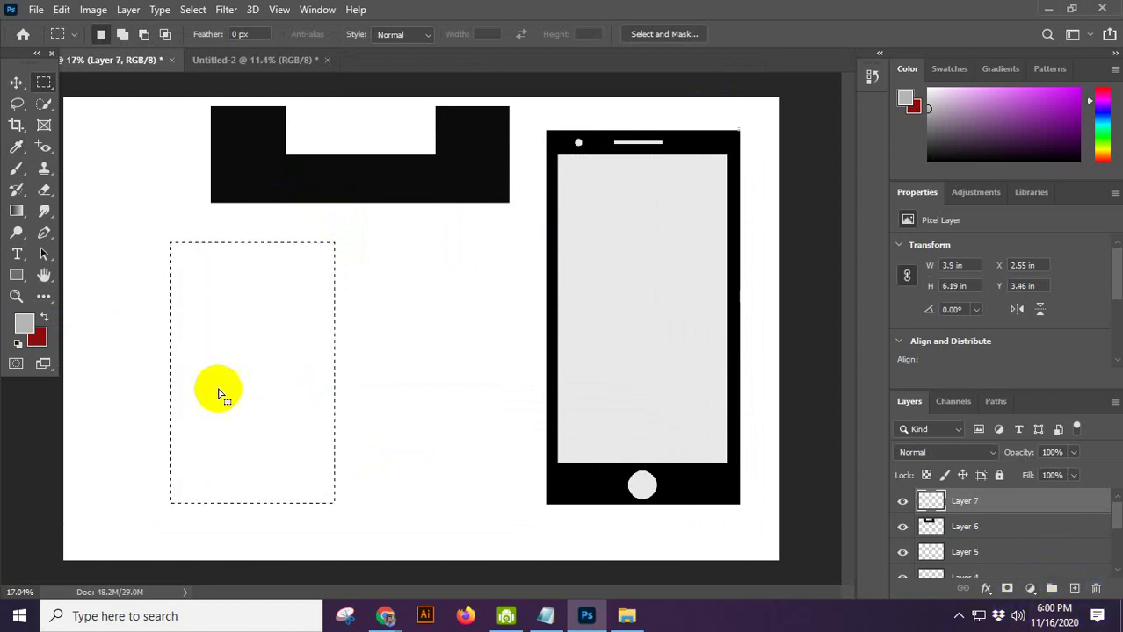
key("alt+BackSpace")
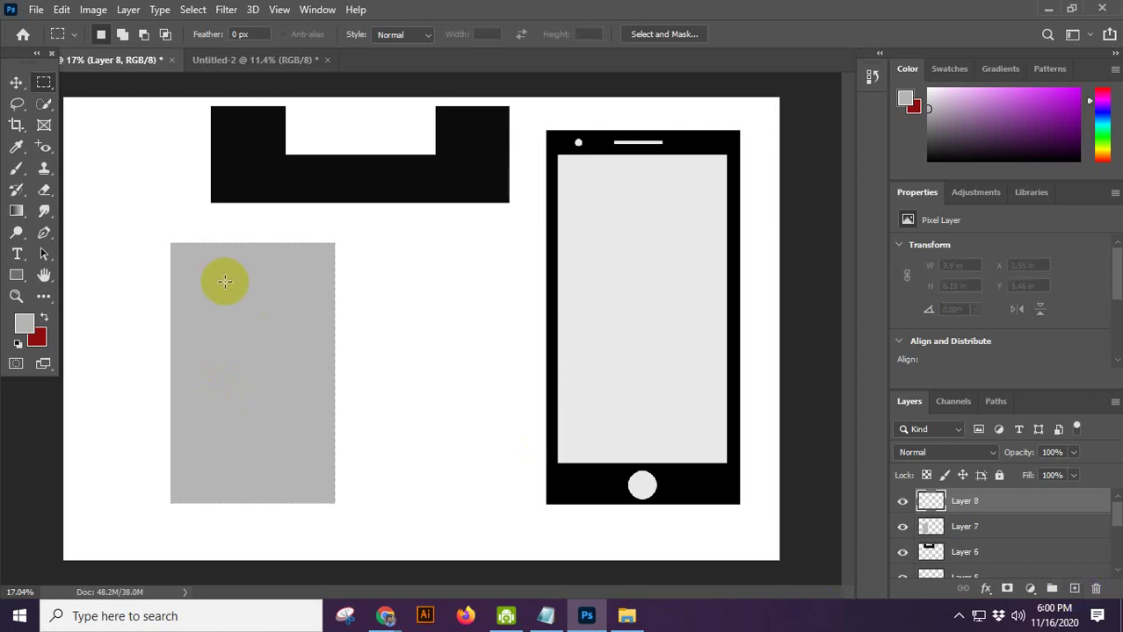
Step: Select an inner rectangle about 3.44 × 5.71 in within the grey shape and fill it with lighter grey, about #d4d3d4, on Layer 8
left_click_drag(180, 254, 325, 493)
left_click(25, 330)
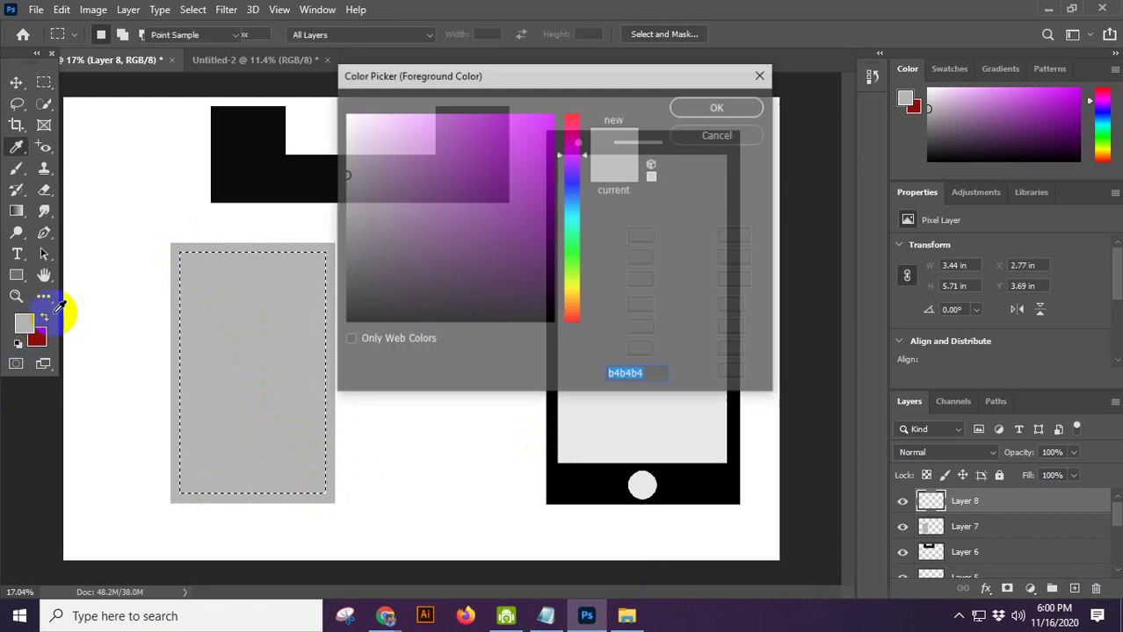
left_click_drag(344, 165, 344, 158)
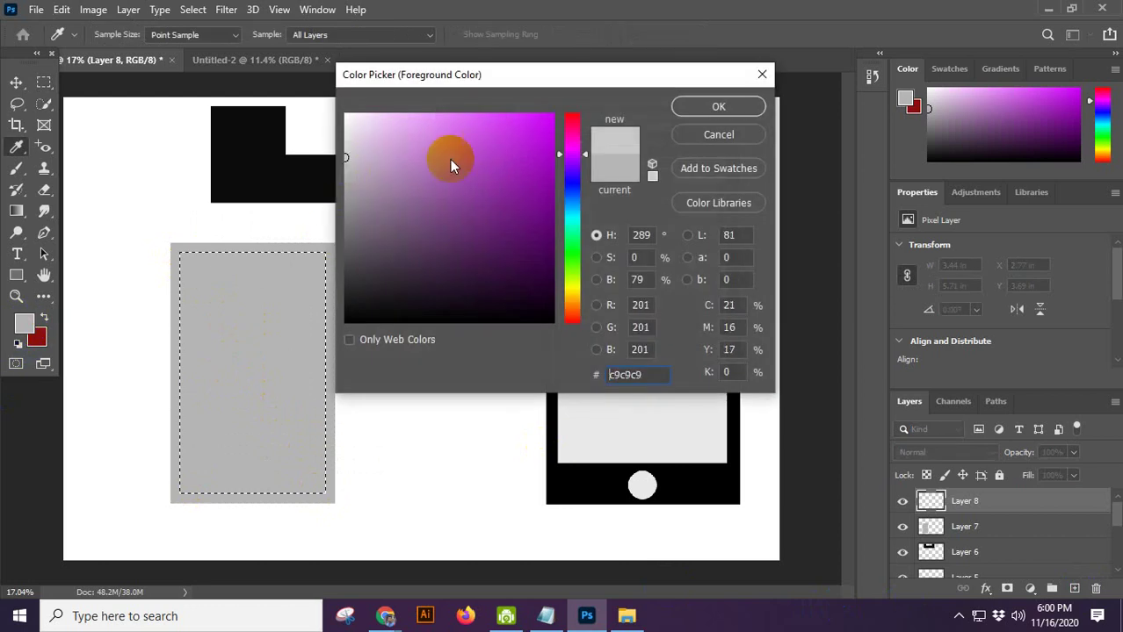
left_click(345, 146)
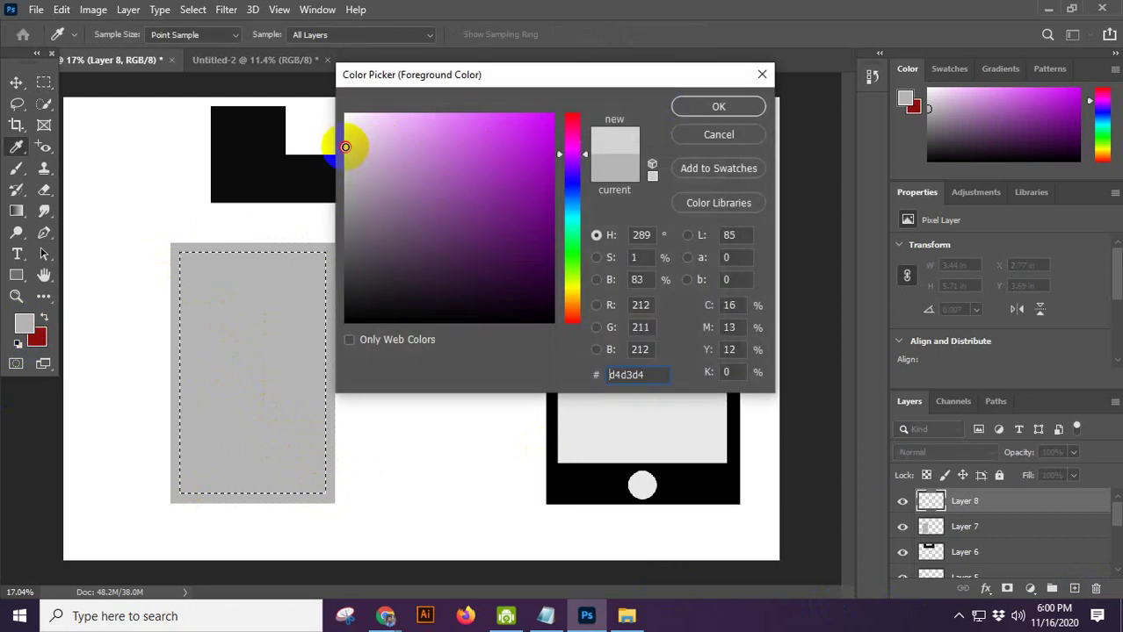
left_click(717, 105)
key("alt+BackSpace")
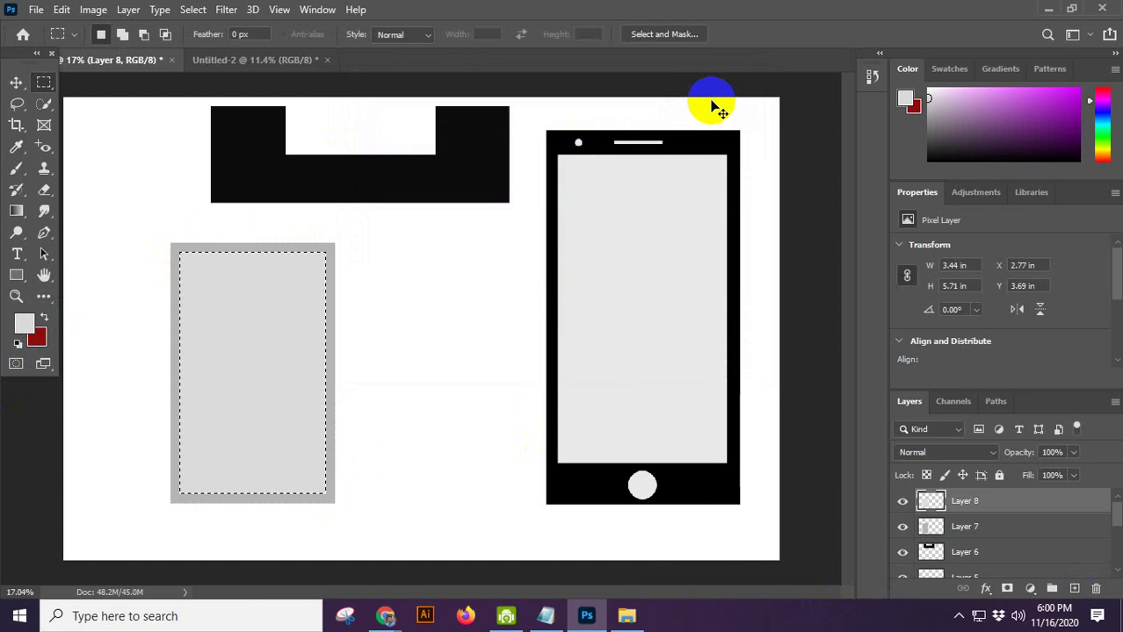
Step: Select a strip about 3.19 × 0.3 in near the upper edge of the light-grey panel and fill it with #1c1c1c on a new layer
scroll(115, 103, "up", 3)
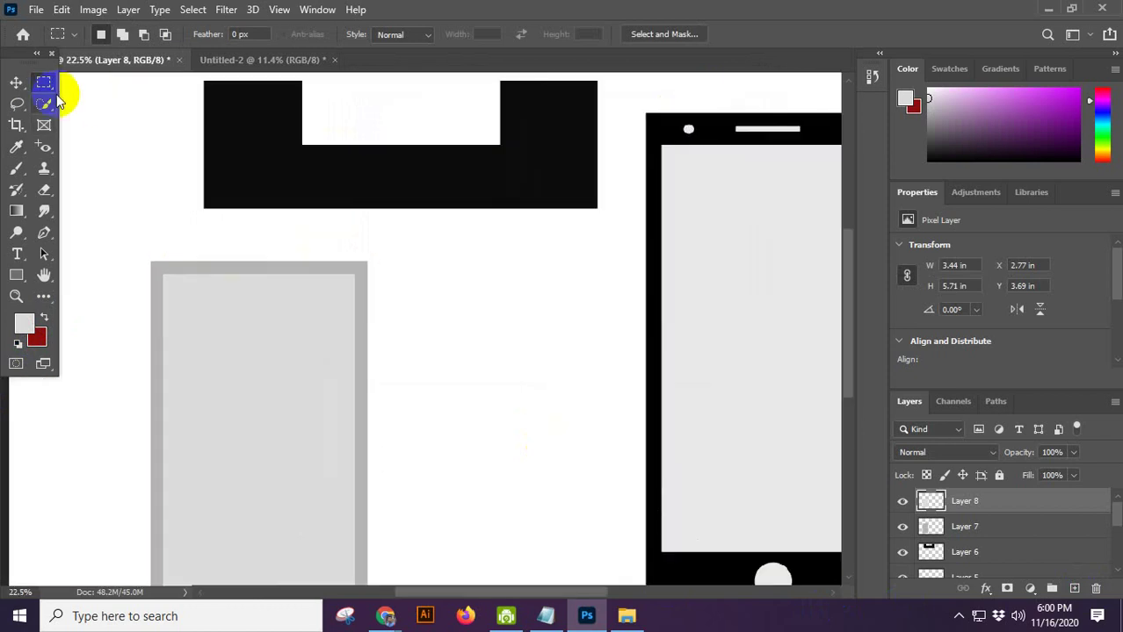
left_click_drag(167, 297, 345, 312)
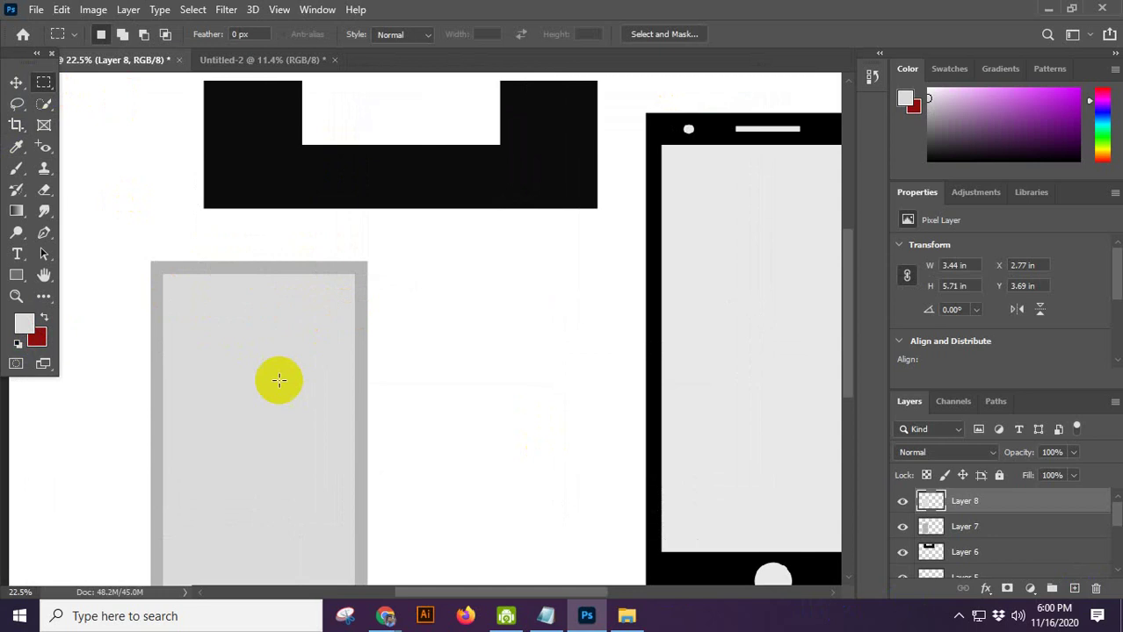
scroll(276, 382, "down", 1)
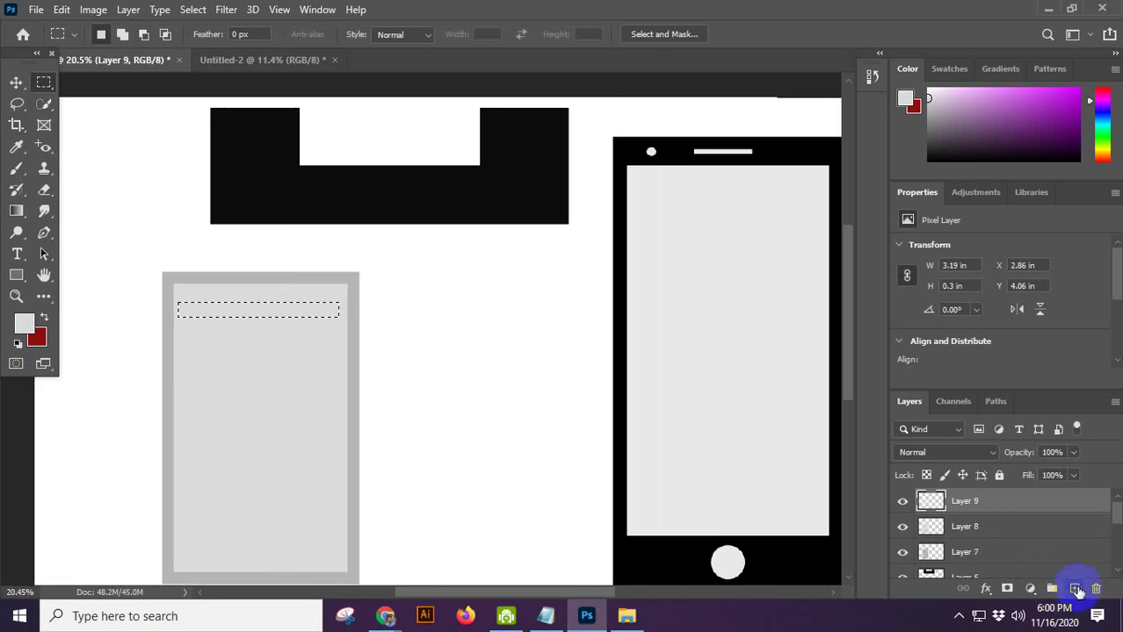
left_click(27, 328)
left_click_drag(354, 218, 320, 301)
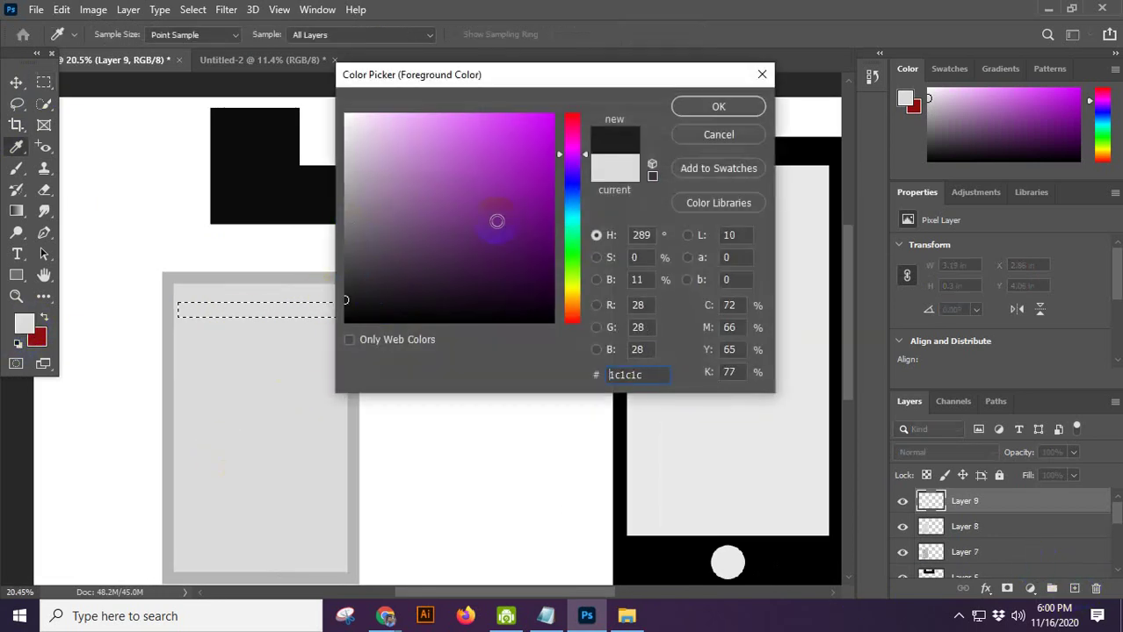
left_click(709, 103)
key("alt+BackSpace")
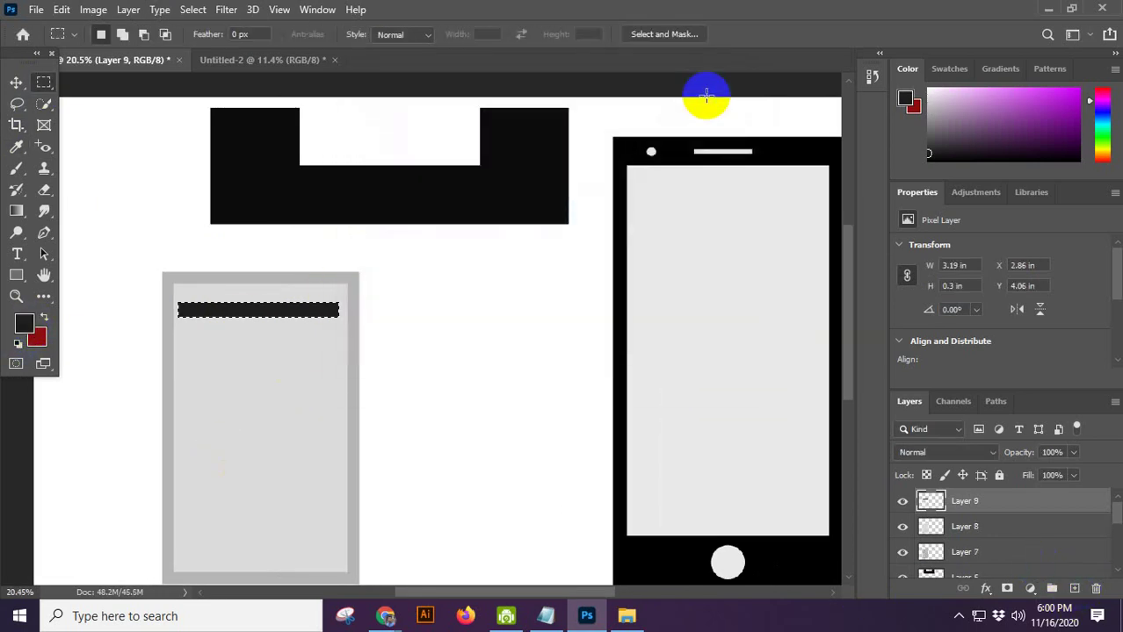
Step: Deselect the strip and duplicate the dark bar about 0.8 in below the original, aligned with it
left_click(17, 82)
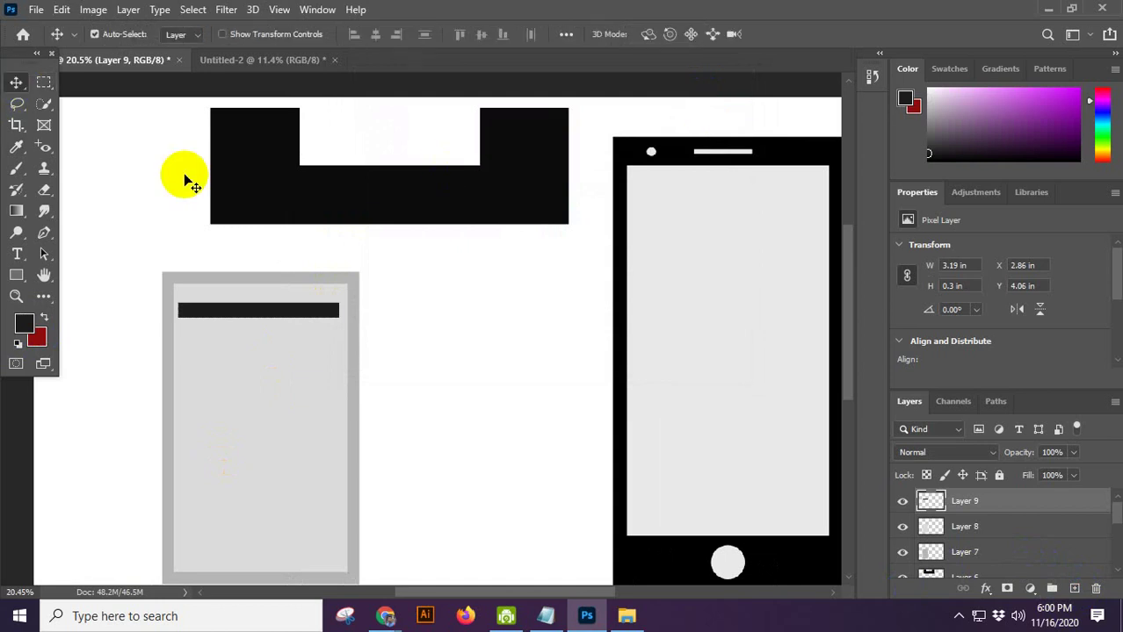
scroll(271, 315, "down", 1)
left_click_drag(256, 273, 251, 355)
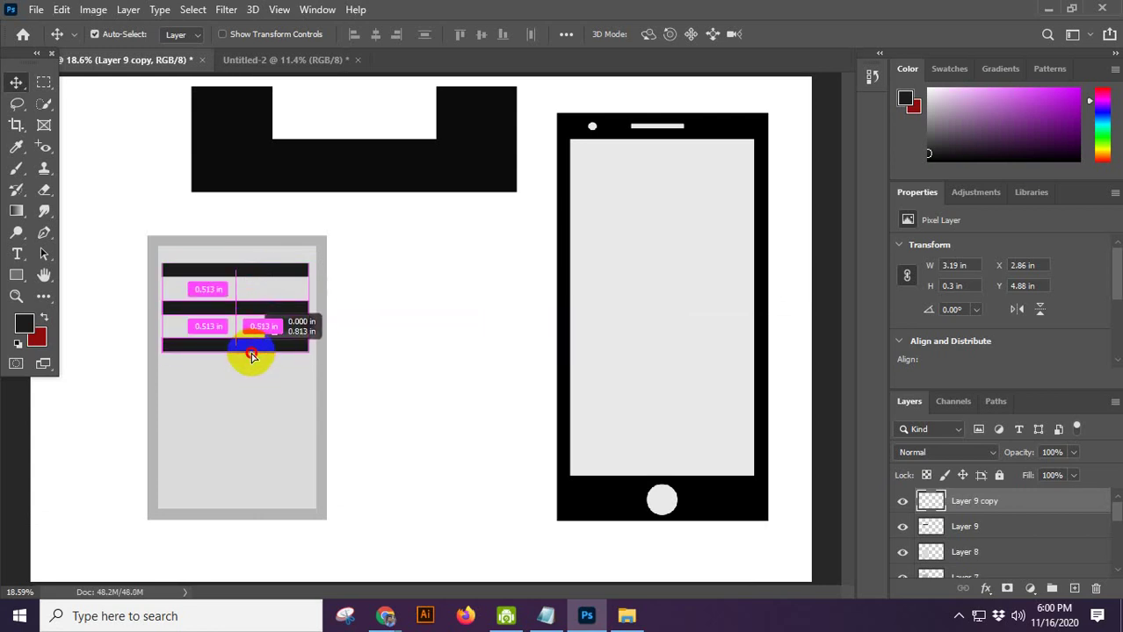
left_click_drag(251, 355, 251, 354)
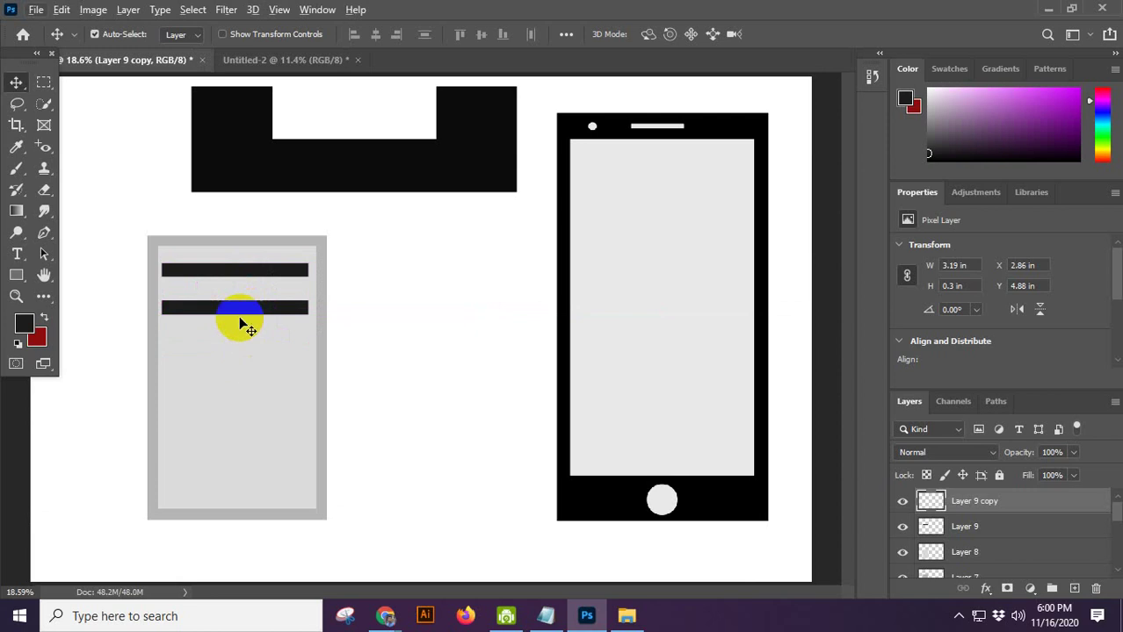
Step: Try duplicating the second dark bar below itself, and undo the attempts
left_click_drag(240, 317, 243, 356)
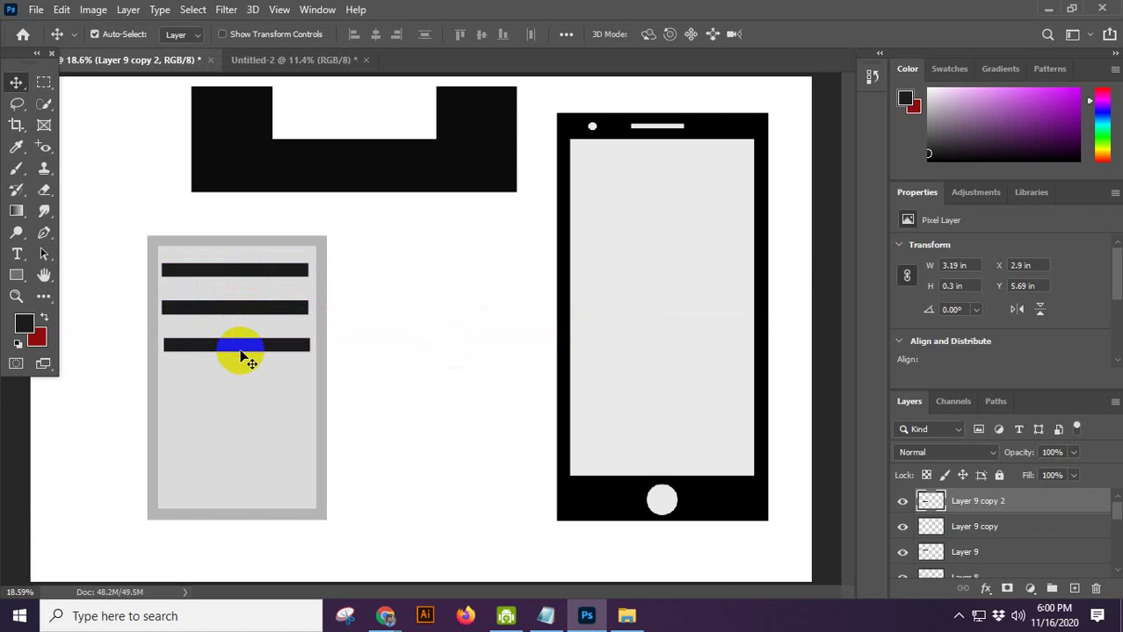
key("ctrl+z")
left_click_drag(227, 318, 228, 350)
key("ctrl+z")
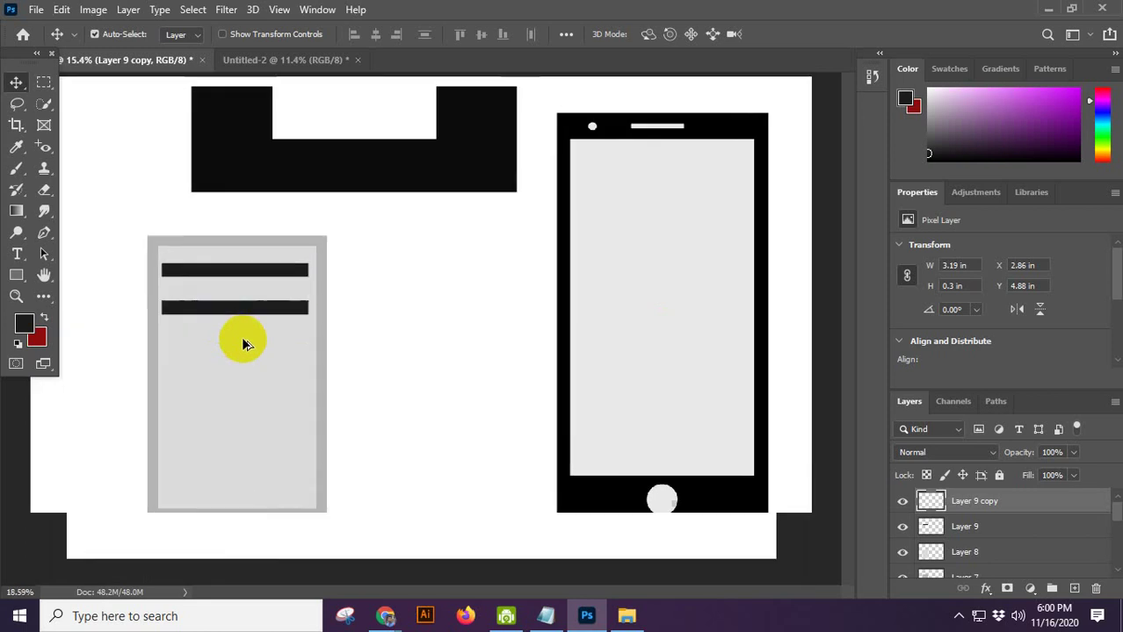
Step: Duplicate the dark bar three more times down the panel to make a column of five aligned, roughly evenly spaced bars
left_click_drag(243, 310, 249, 437)
scroll(248, 418, "down", 2)
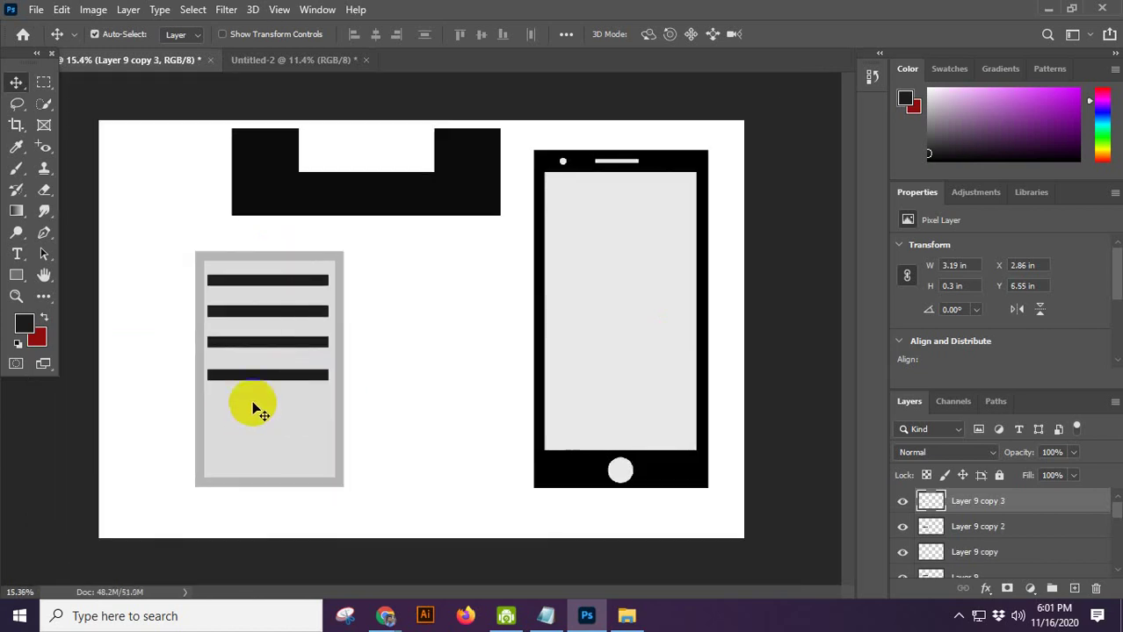
left_click_drag(269, 378, 272, 416)
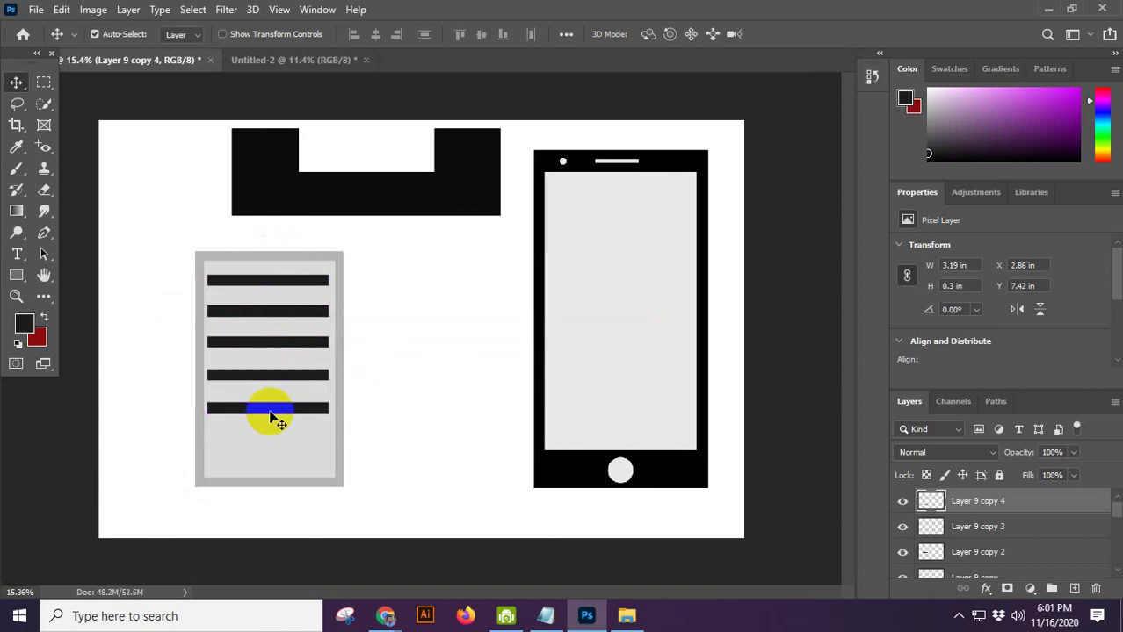
Step: Select a shorter strip about 2.19 × 0.33 in below the fifth bar and fill it with the dark foreground colour on a new layer
scroll(274, 418, "up", 2)
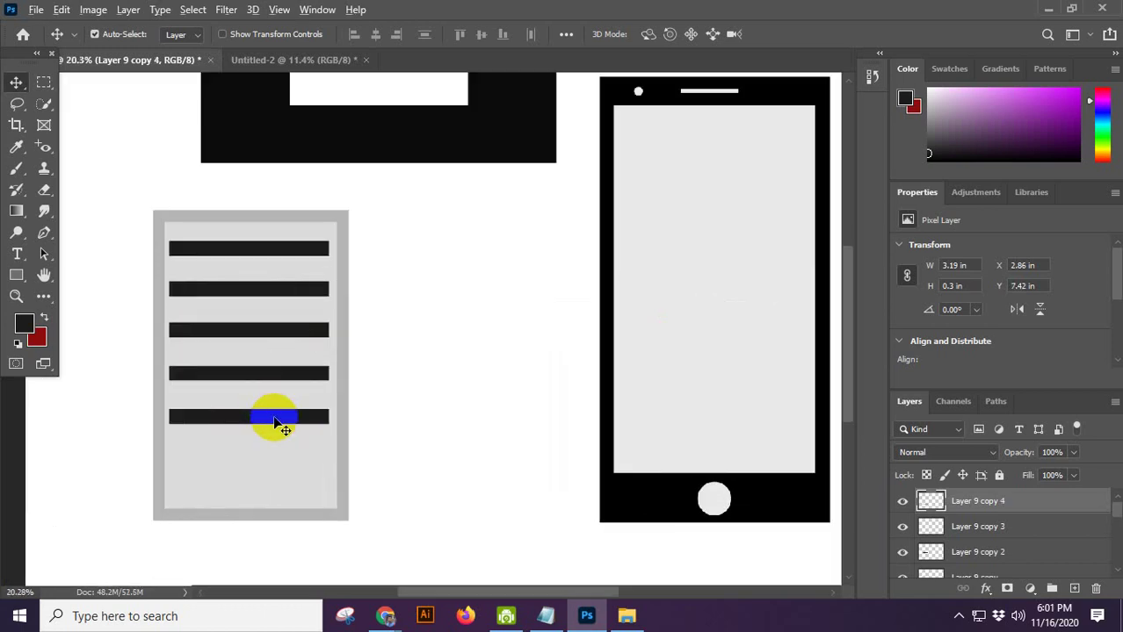
left_click(44, 81)
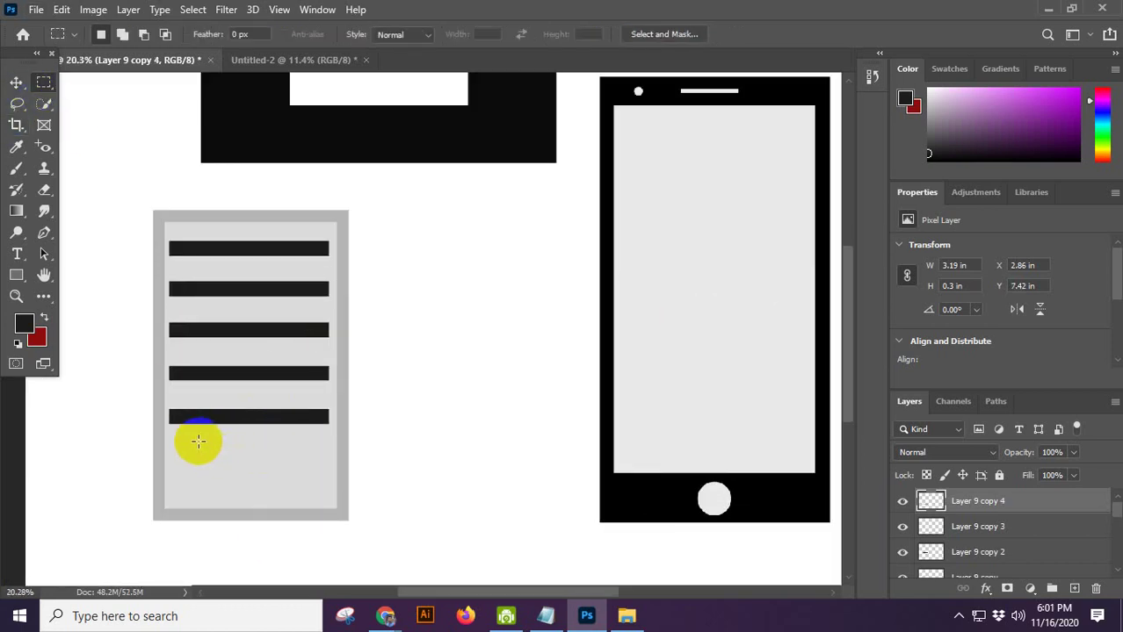
left_click_drag(192, 446, 297, 465)
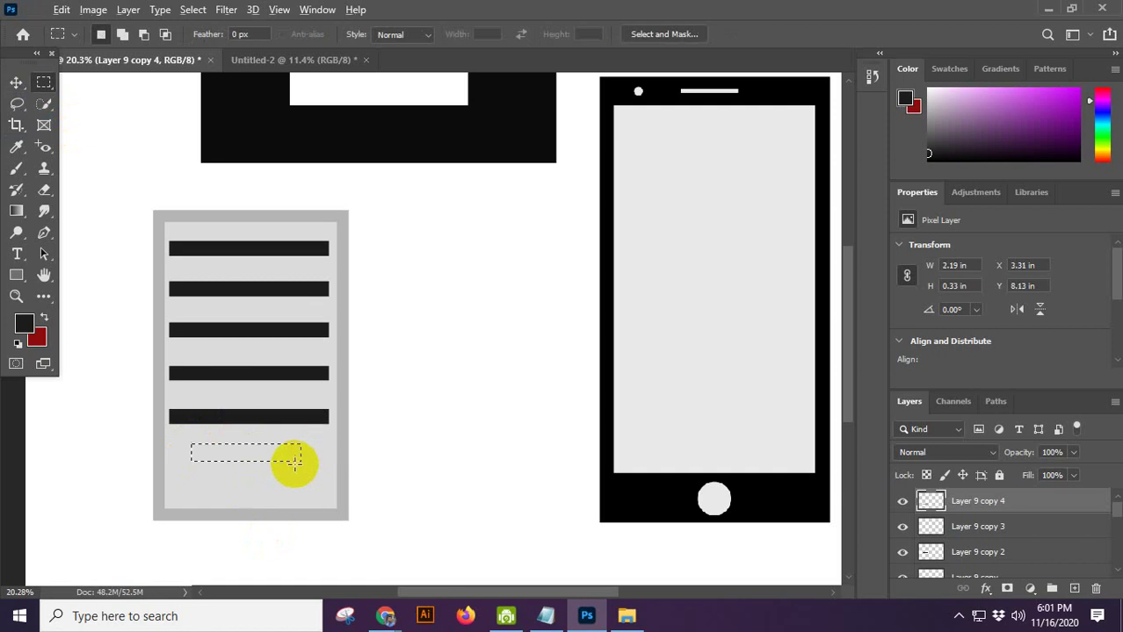
left_click(1073, 588)
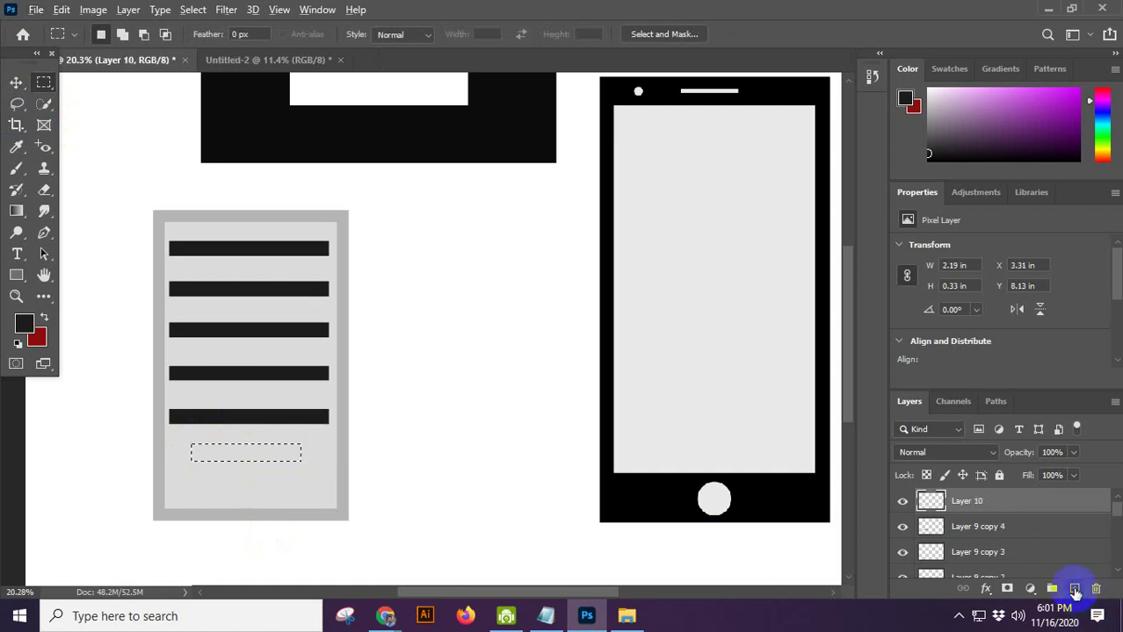
key("alt+BackSpace")
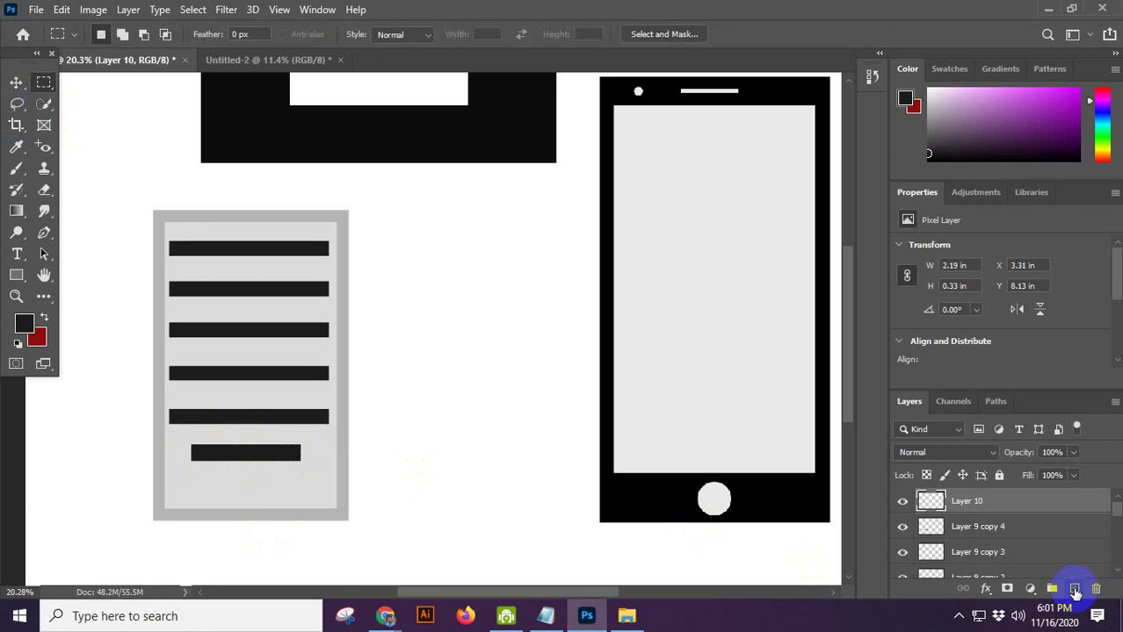
Step: Select all layers of the grey page with its bars and move it beside the phone, to about X 6.68 in, Y 3.35 in
key("ctrl+0")
key("v")
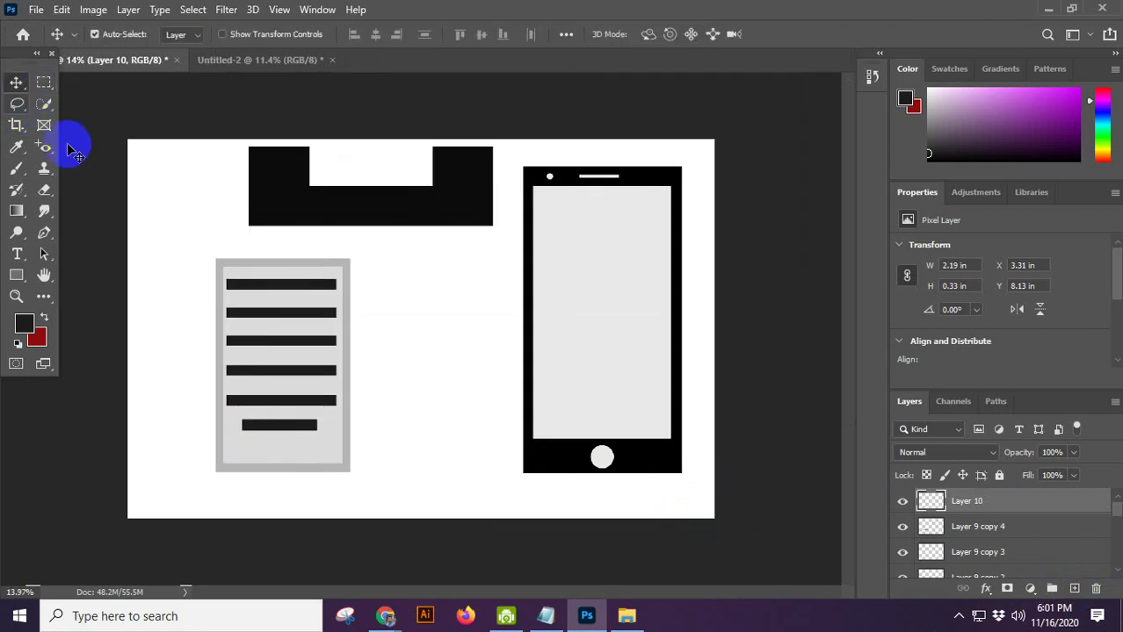
left_click_drag(140, 243, 426, 378)
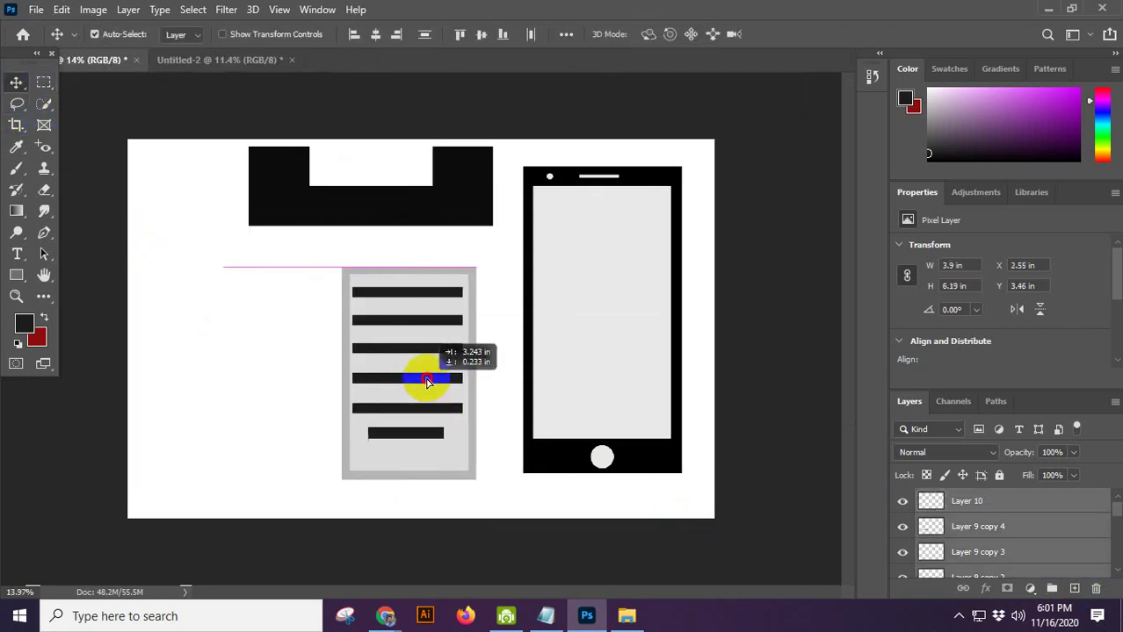
Step: Draw a roughly circular Elliptical Marquee selection in the empty canvas area beside the lined page
left_click(45, 103)
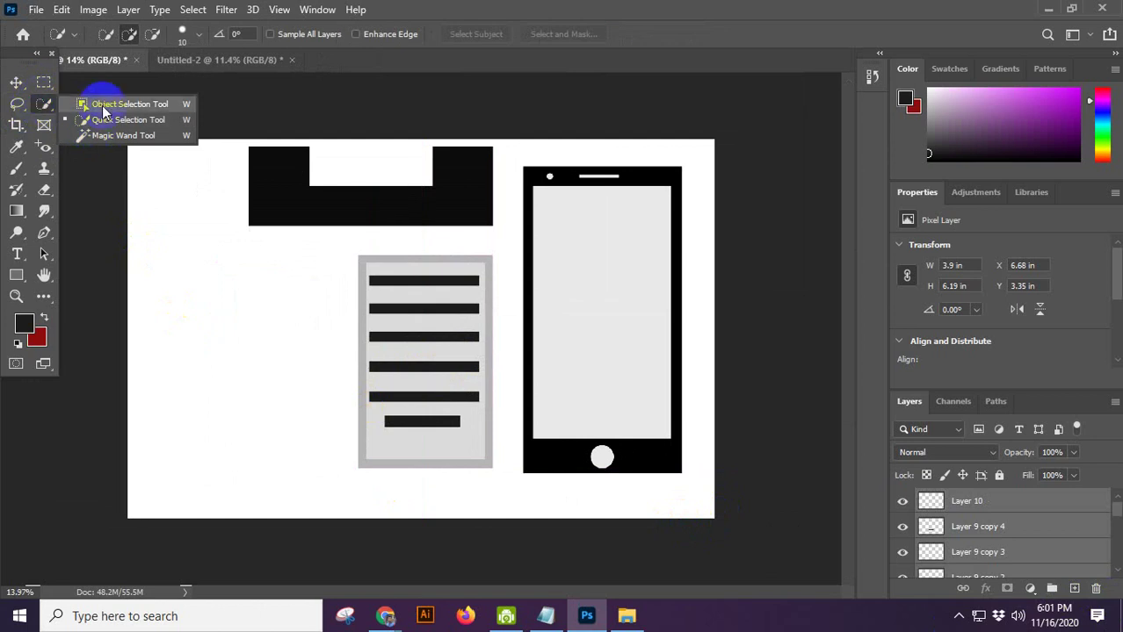
right_click(43, 82)
left_click(107, 99)
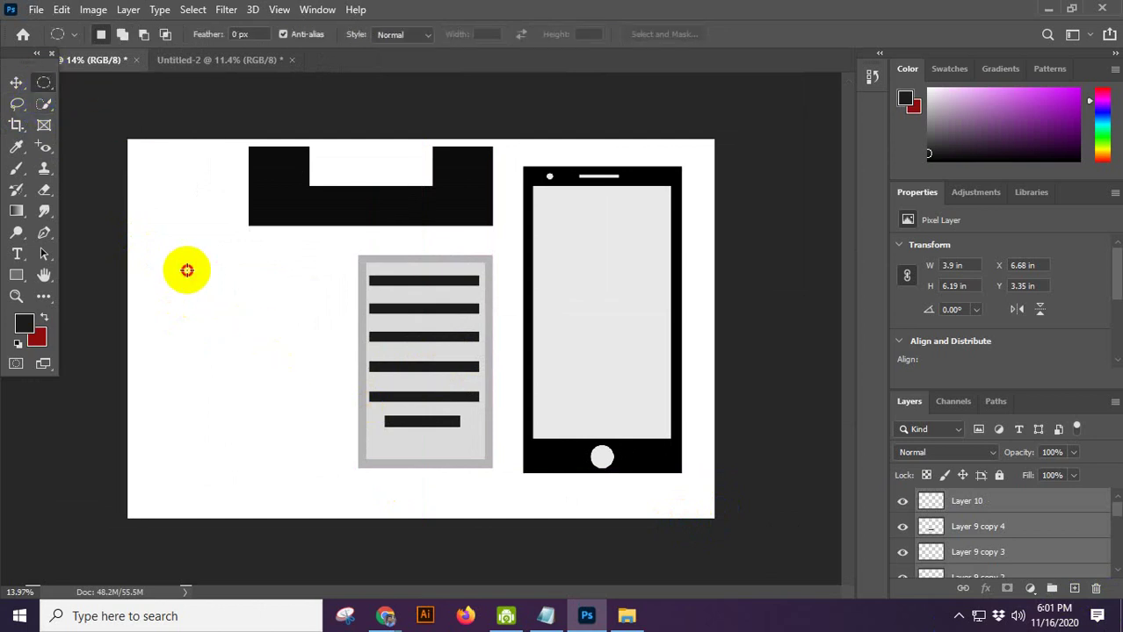
left_click_drag(187, 270, 336, 463)
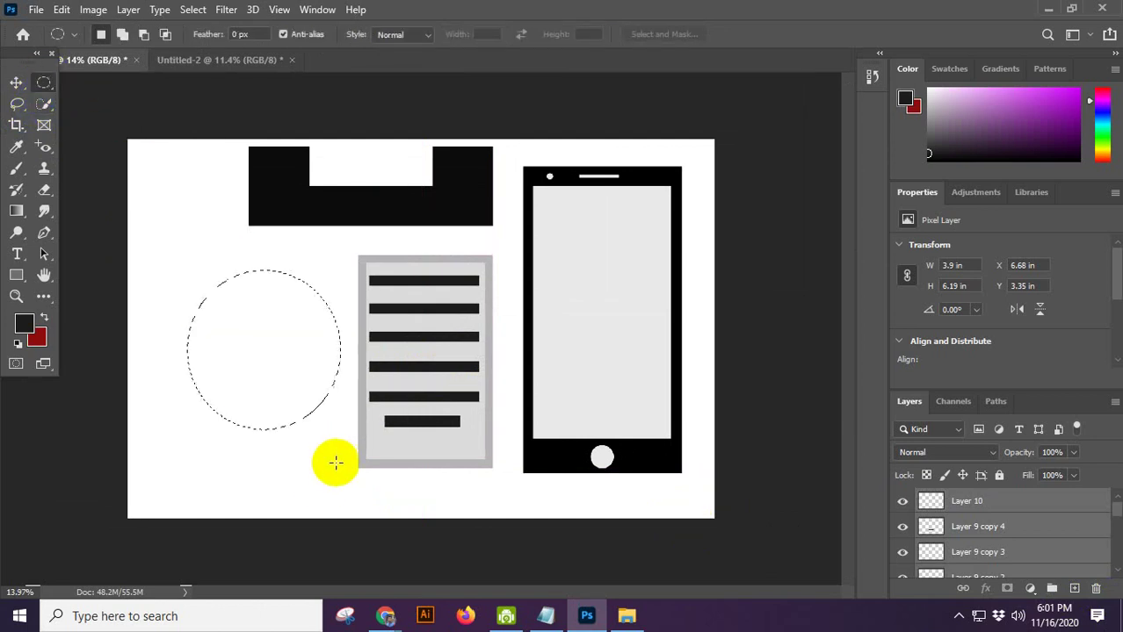
left_click_drag(195, 246, 350, 380)
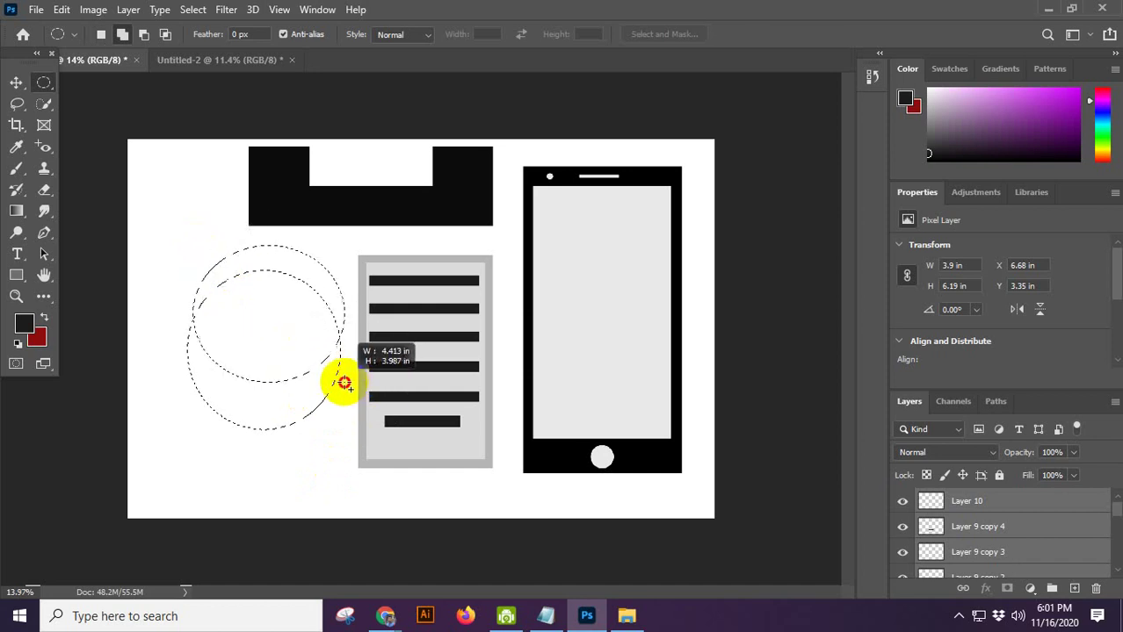
mouse_move(343, 383)
left_mouse_down()
mouse_move(299, 337)
mouse_move(344, 376)
mouse_move(333, 373)
left_mouse_up()
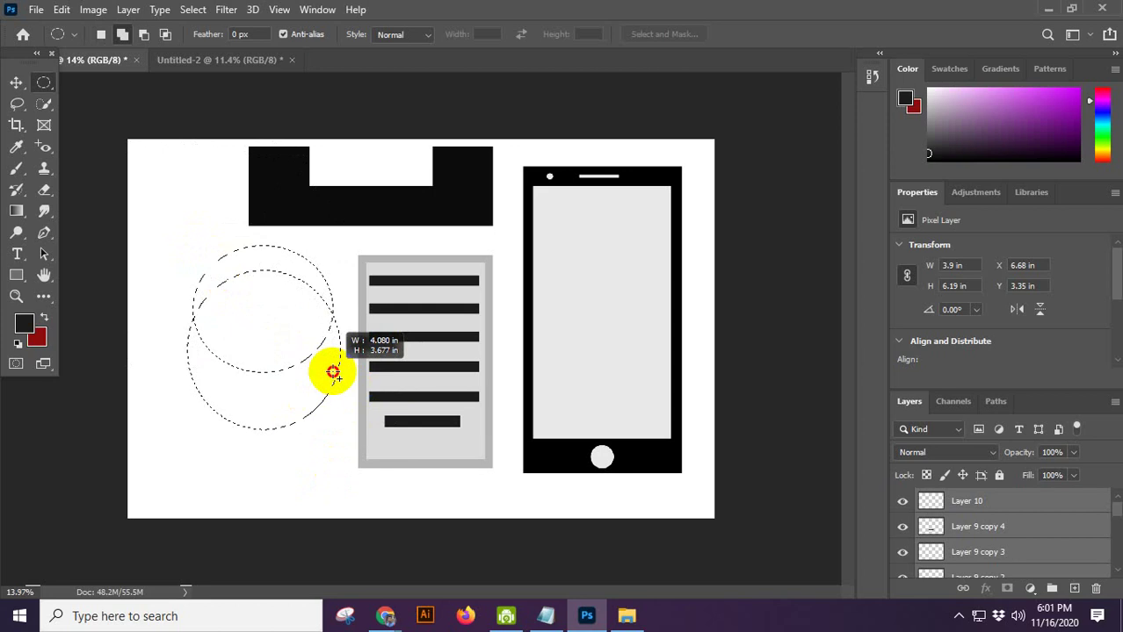
left_click_drag(334, 375, 339, 380)
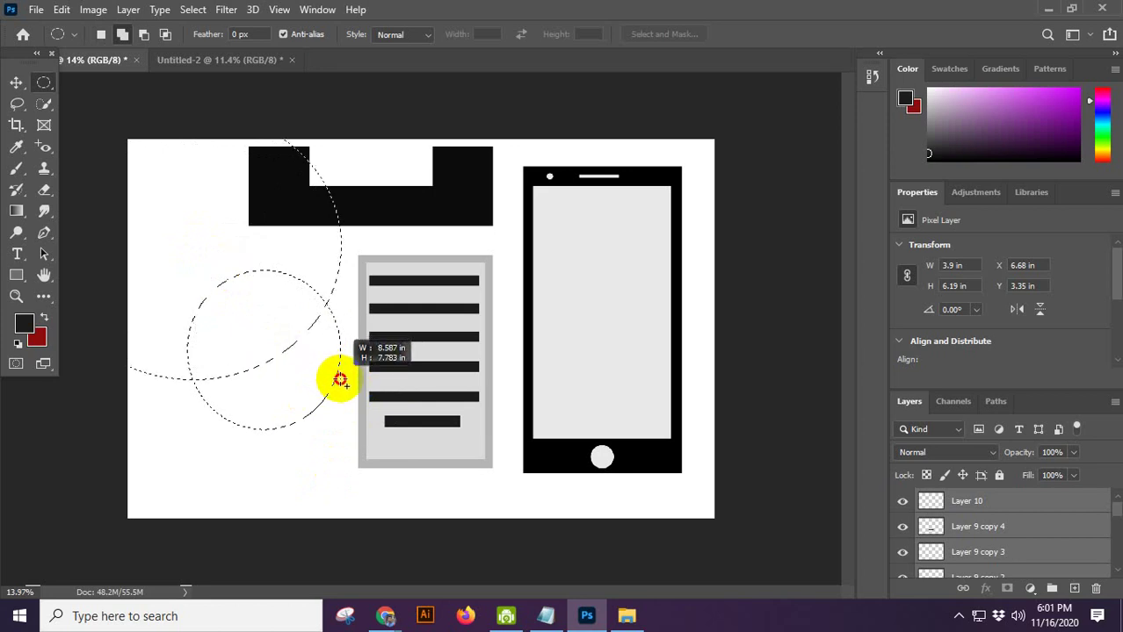
left_click_drag(340, 379, 244, 294)
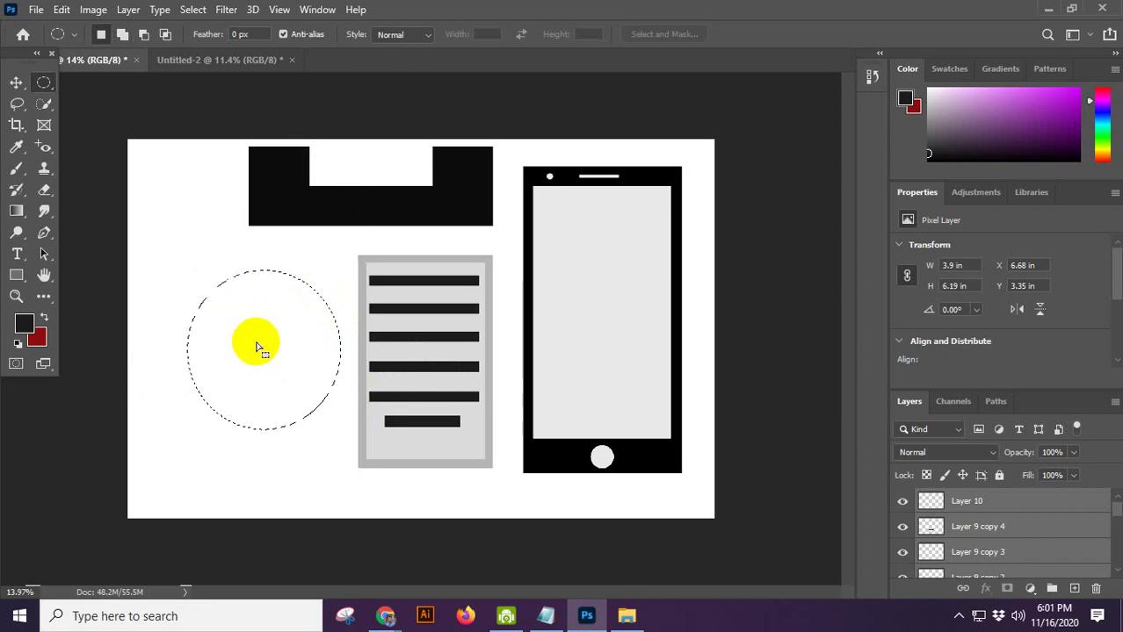
Step: Subtract an overlapping ellipse of about 4.65 × 4.44 in from the circular selection to leave a crescent
left_click(144, 35)
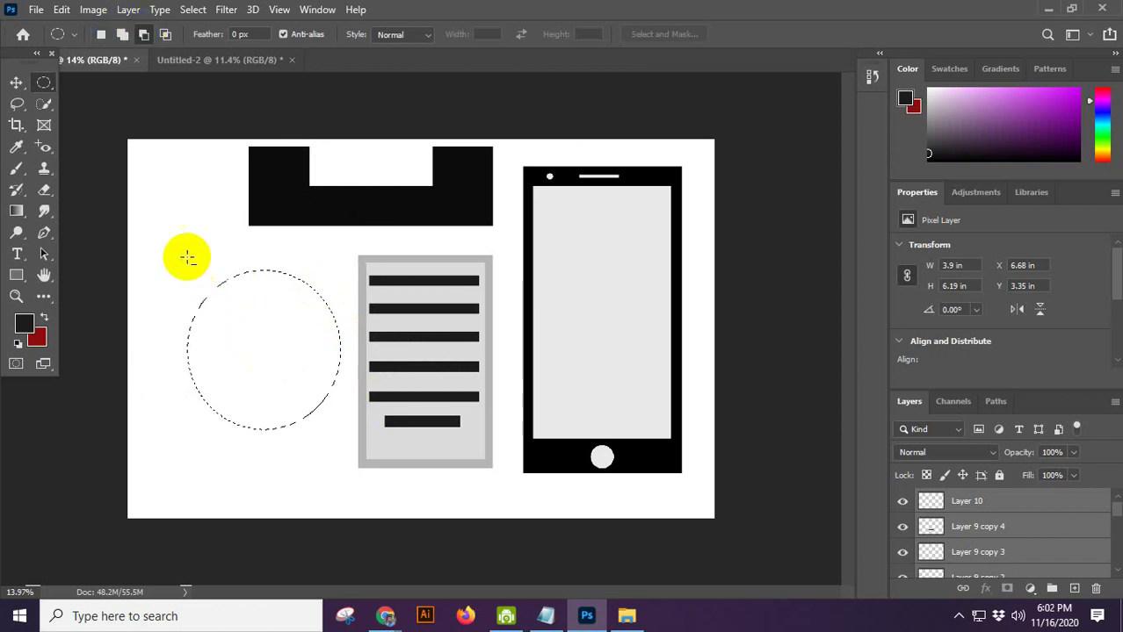
left_click_drag(159, 255, 331, 394)
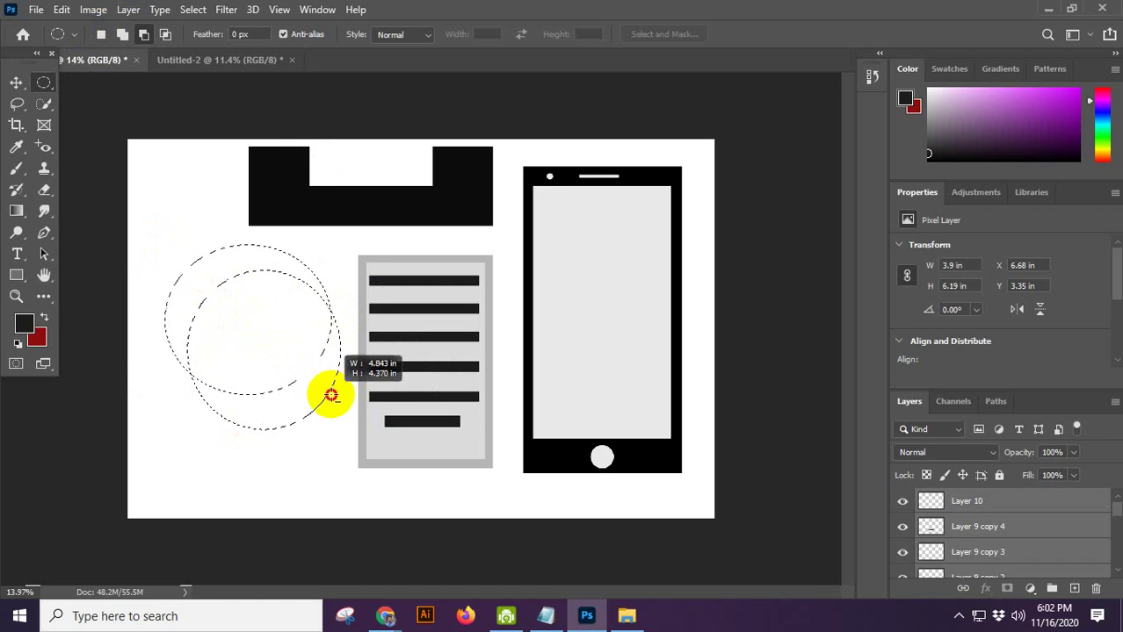
left_click_drag(327, 396, 324, 398)
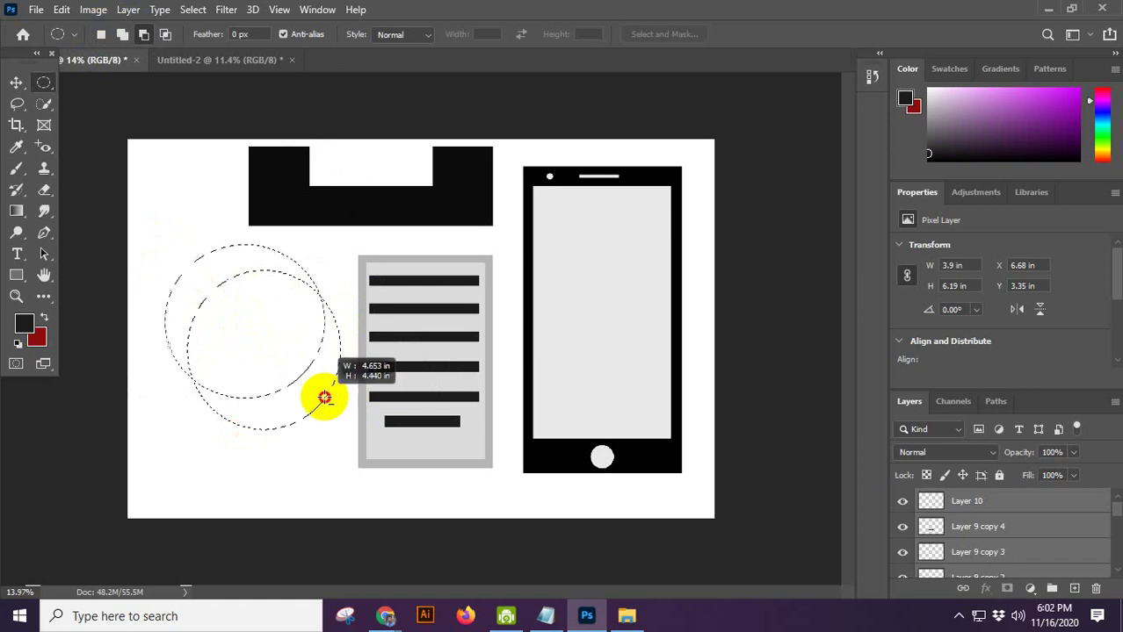
scroll(258, 308, "down", 1)
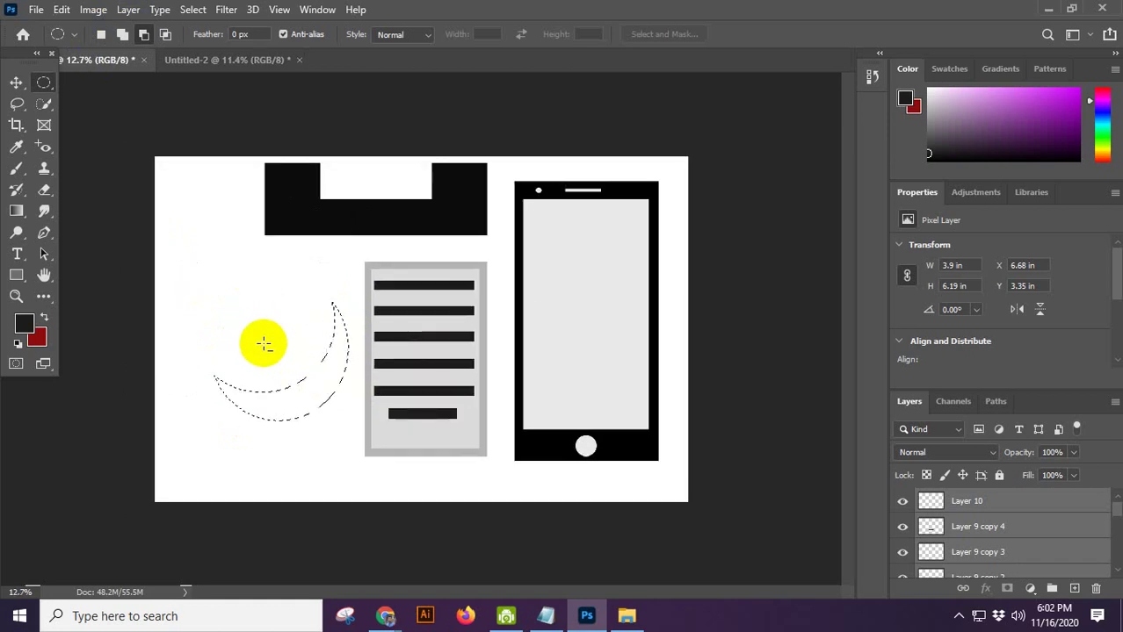
Step: Set the foreground colour to a light grey
left_click(25, 332)
left_click_drag(370, 246, 324, 180)
left_click(722, 106)
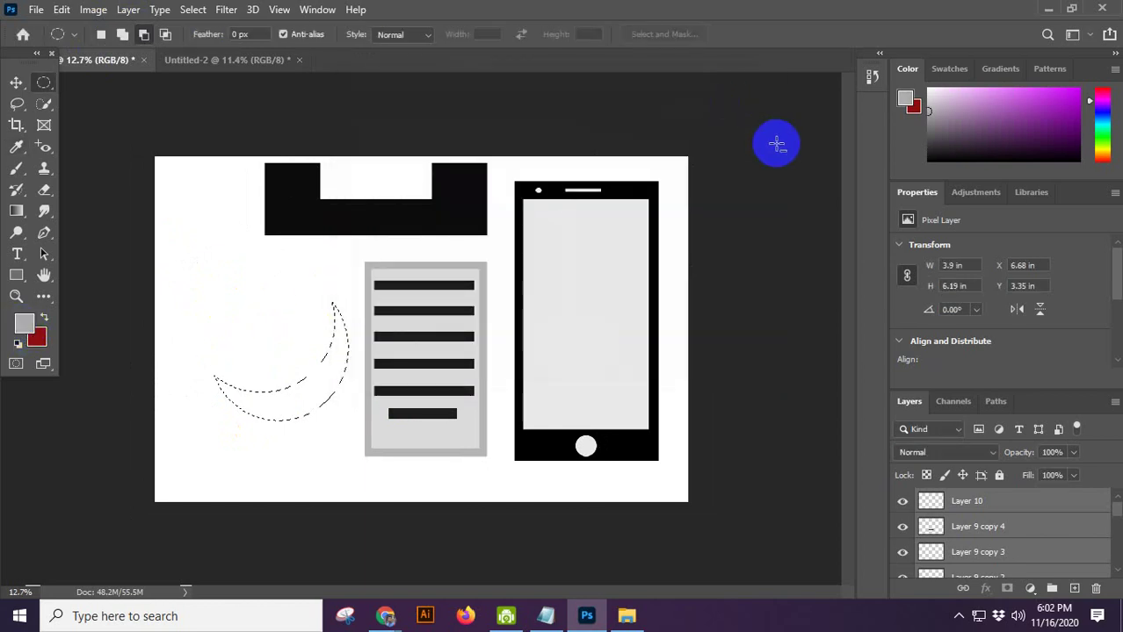
Step: Choose a dark red foreground colour, fill the crescent selection with it on Layer 10, and deselect
left_click(16, 83)
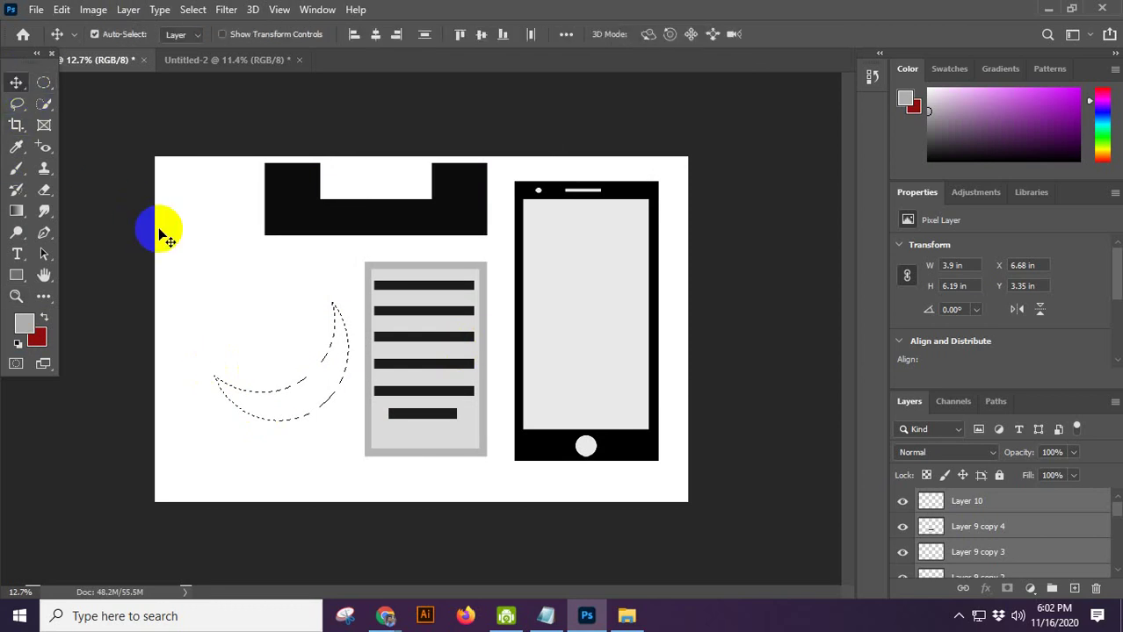
scroll(184, 280, "down", 2)
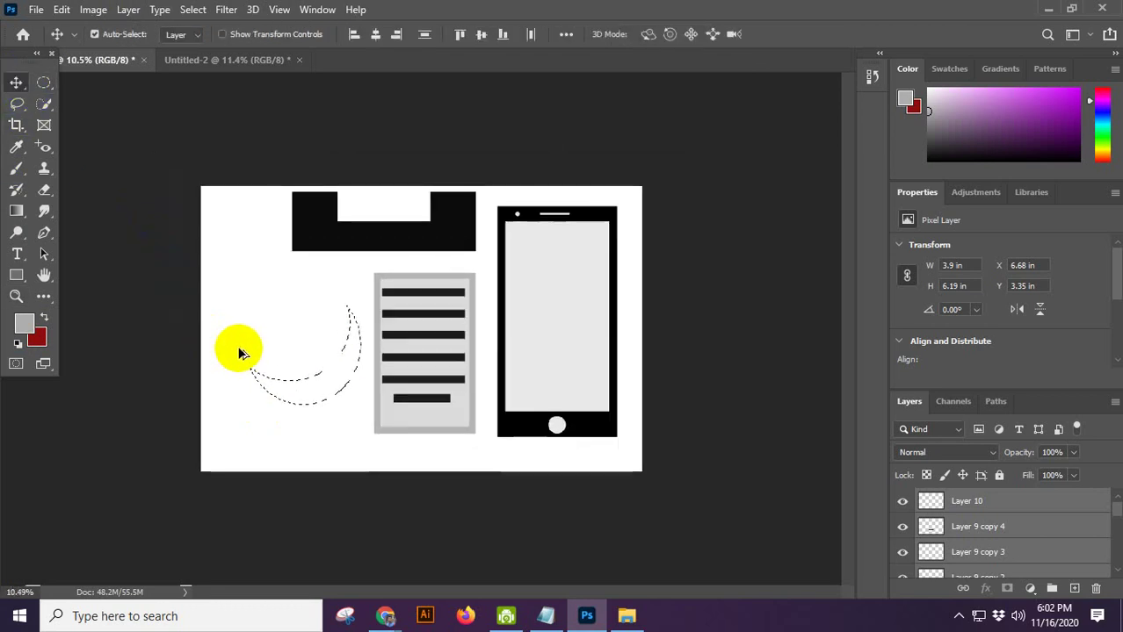
scroll(242, 353, "up", 5)
left_click(25, 323)
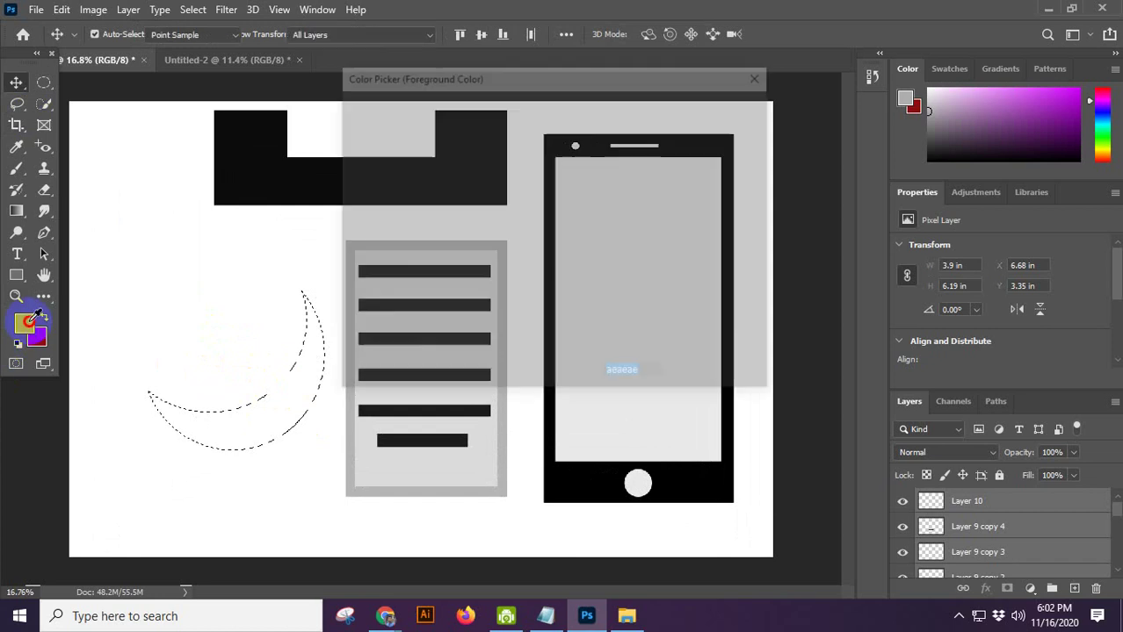
left_click_drag(492, 235, 569, 113)
left_click(720, 107)
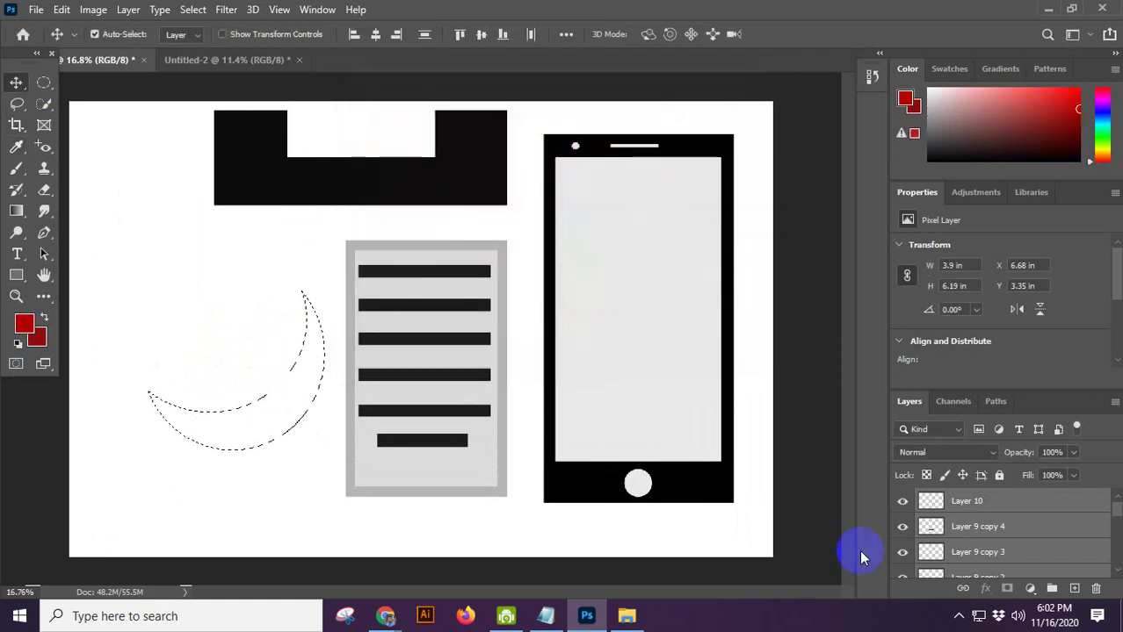
left_click(966, 502)
key("alt+BackSpace")
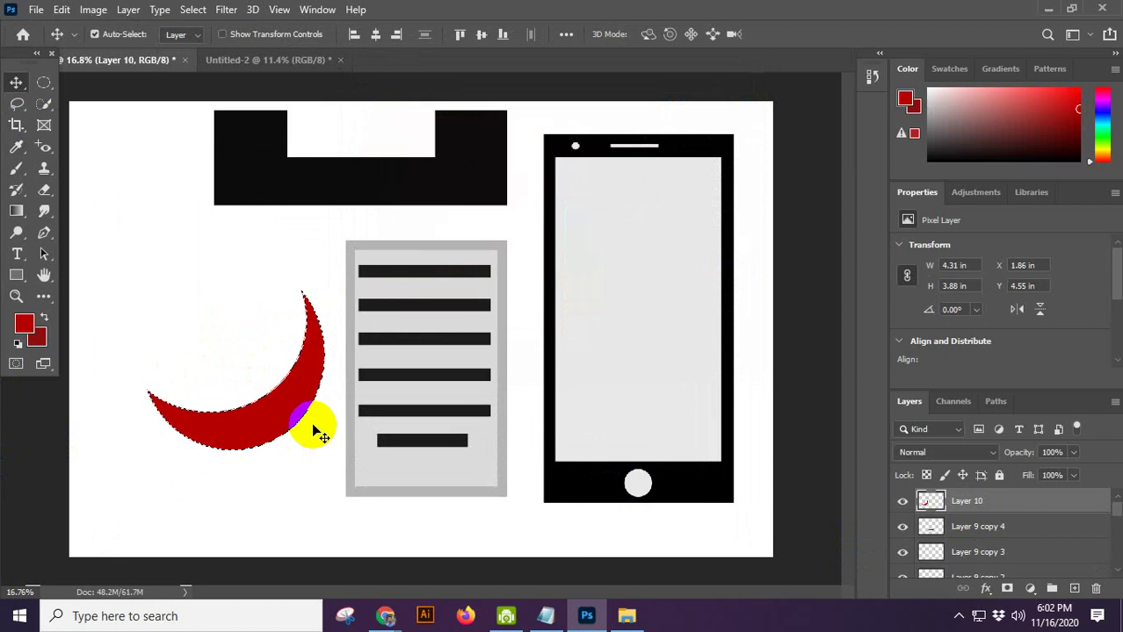
key("ctrl+d")
Step: Move the red crescent's layer up and toward the canvas edge, to about X 0.73 in, Y 2.84 in
scroll(268, 380, "down", 7)
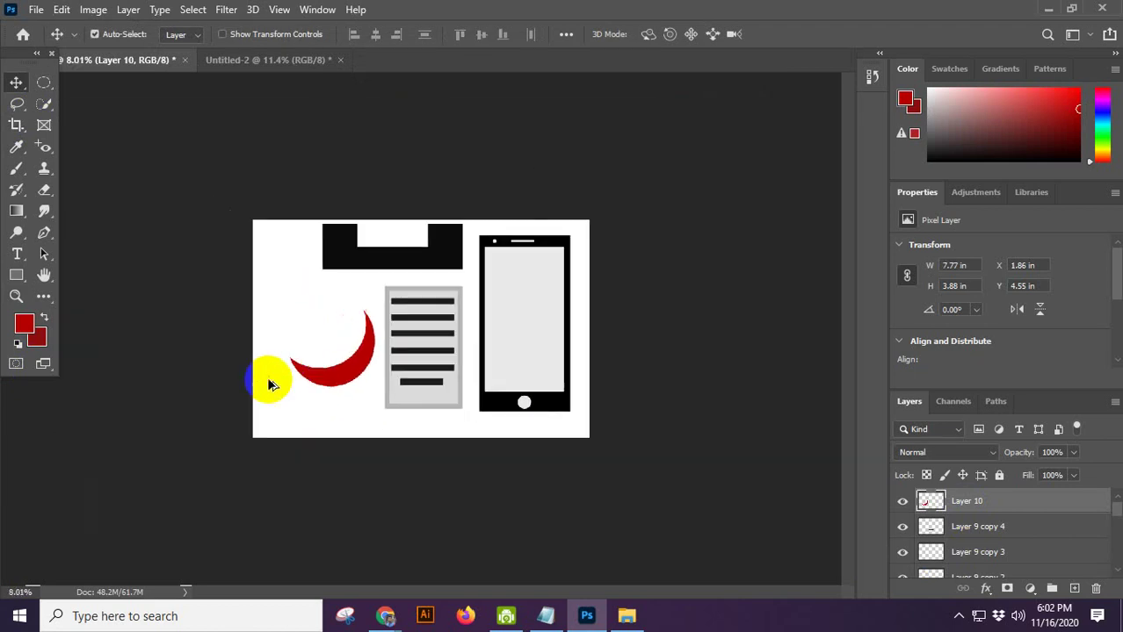
scroll(306, 356, "up", 3)
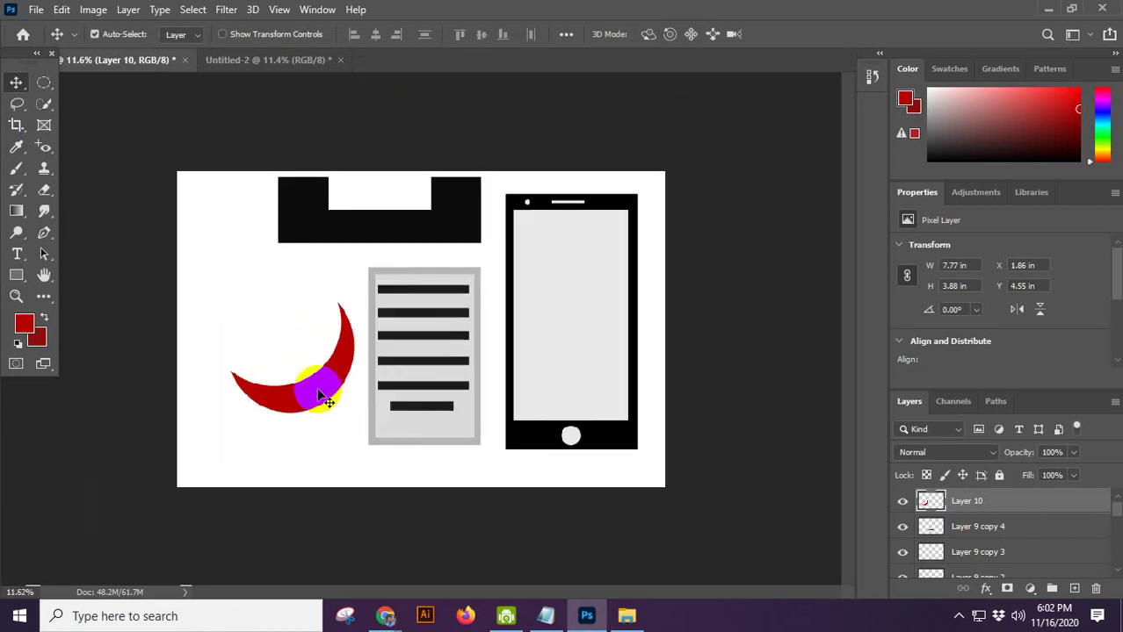
scroll(322, 397, "down", 3)
left_click_drag(334, 373, 312, 339)
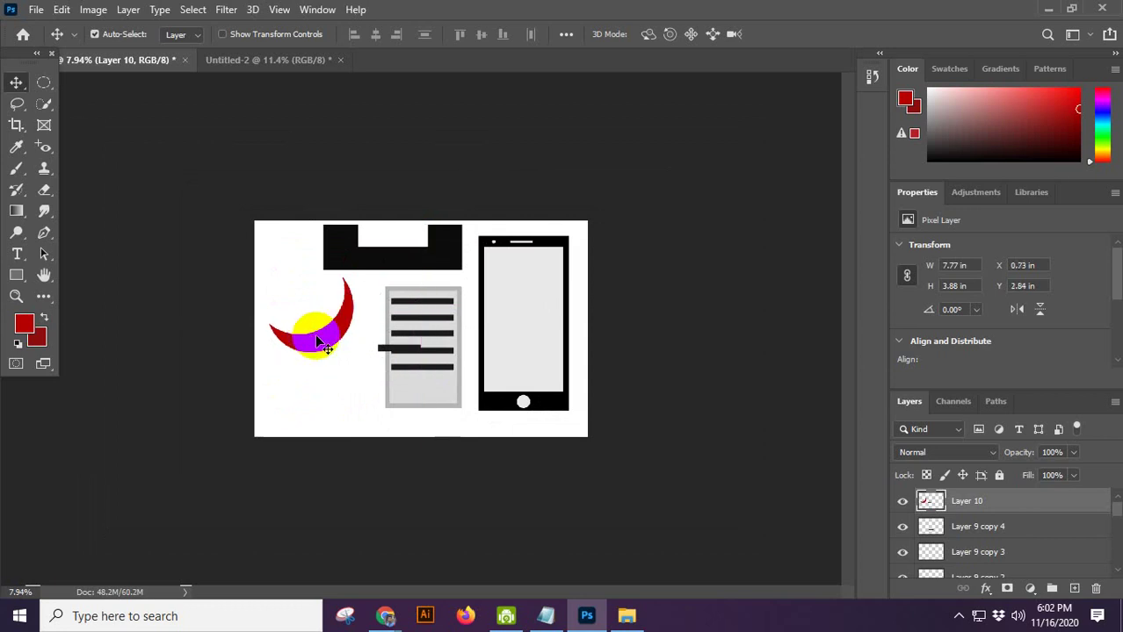
Step: Switch to the Google Meet call in Chrome to check the meeting and chat, and return to Photoshop
mouse_move(384, 615)
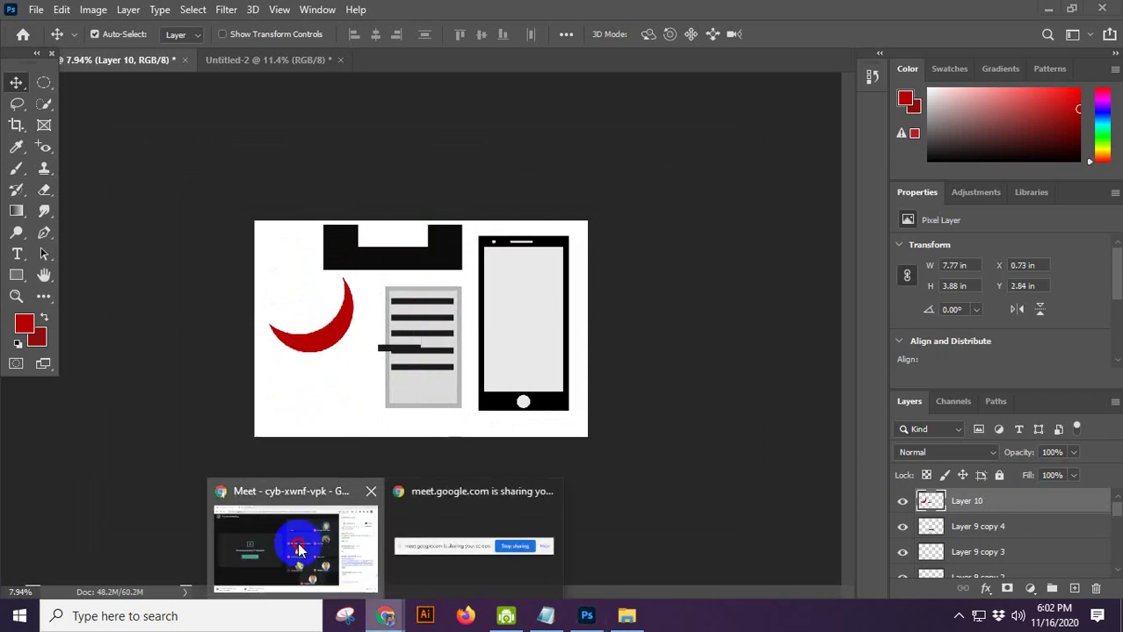
left_click(250, 559)
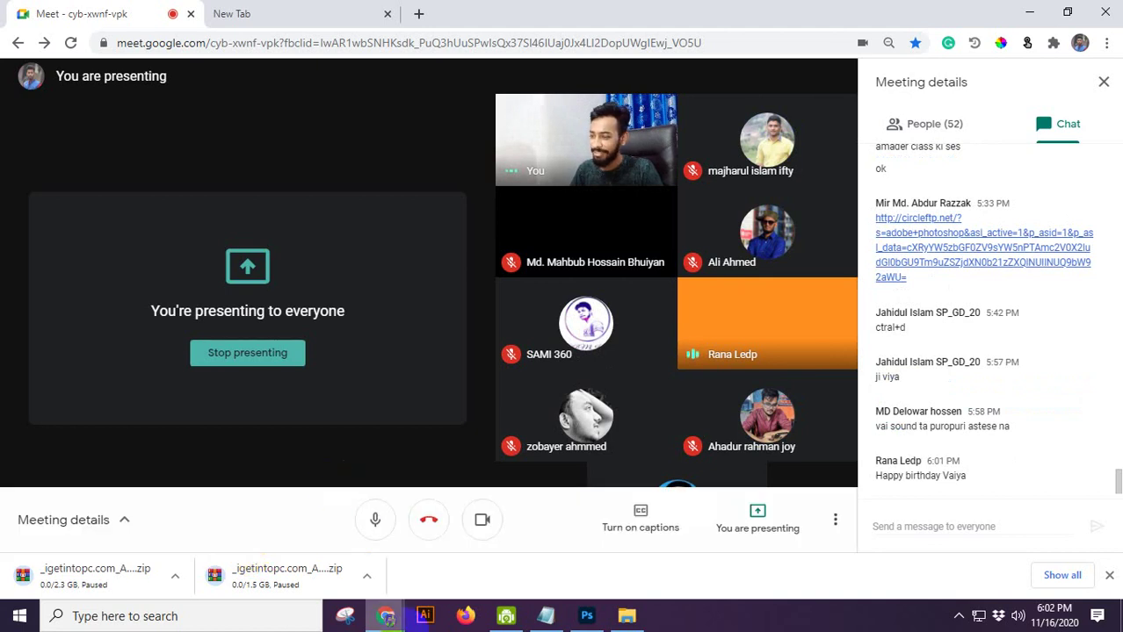
left_click(585, 616)
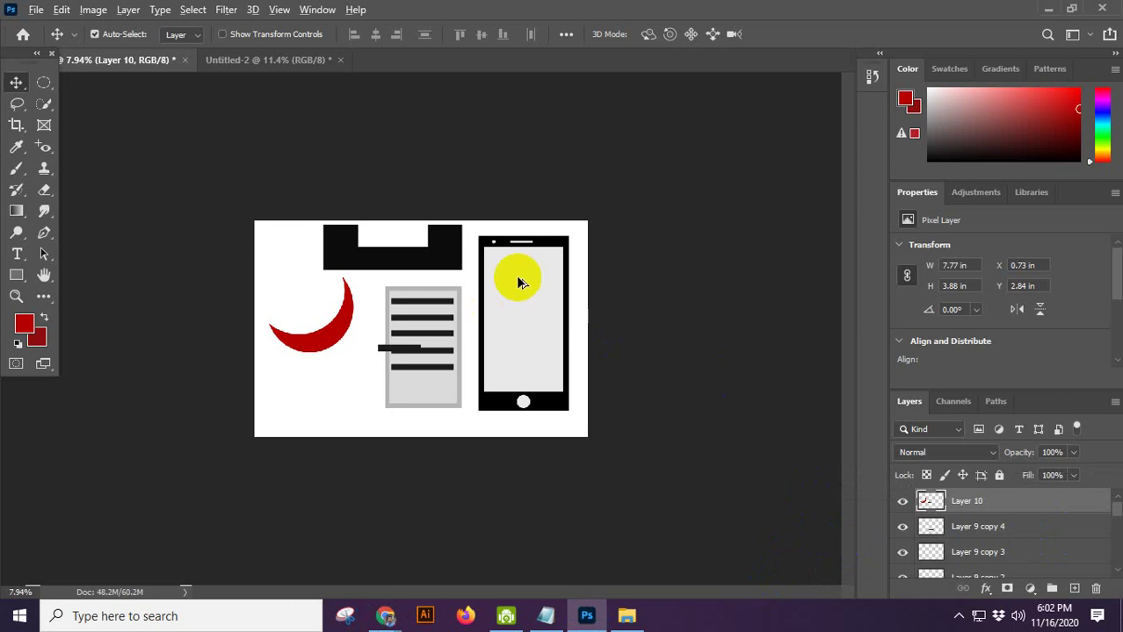
Step: Select all the artwork layers on the canvas and shift them together to about X 0.84 in, Y 0.55 in
scroll(518, 278, "down", 1)
left_click_drag(292, 235, 608, 431)
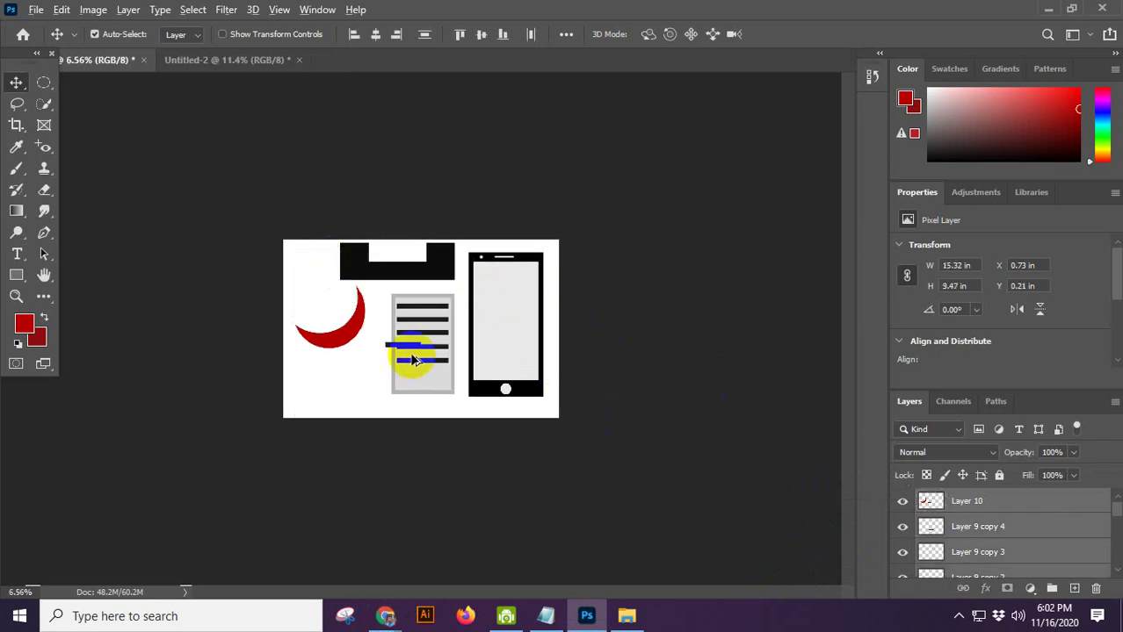
scroll(413, 360, "up", 2)
left_click_drag(380, 350, 382, 359)
Step: Switch to the Google Meet call in Chrome and close the unused New Tab page
mouse_move(387, 615)
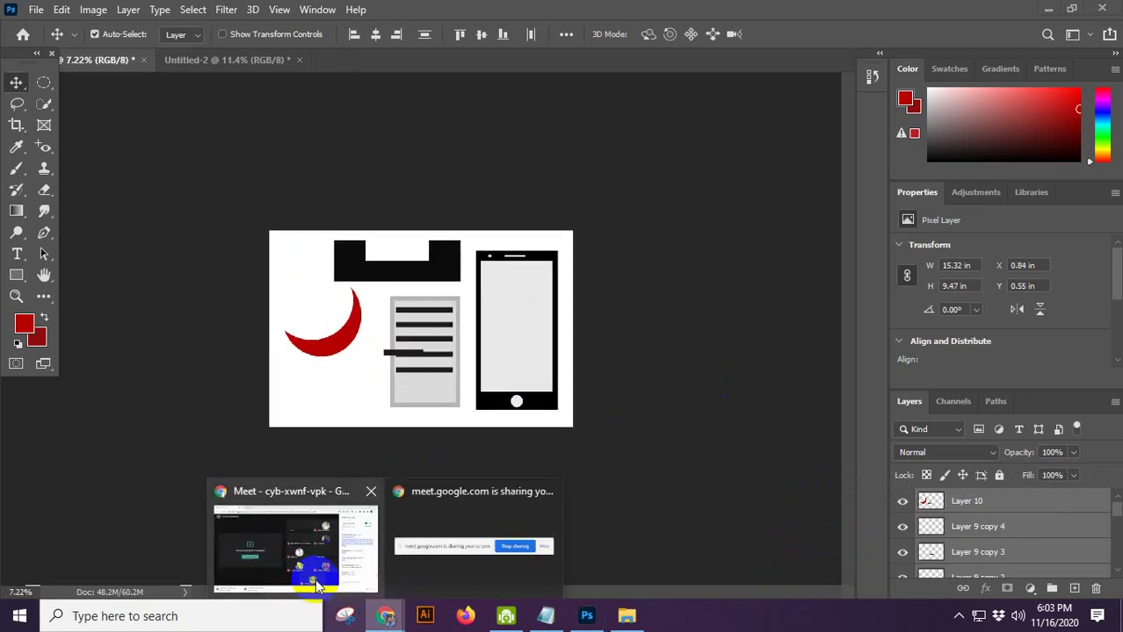
left_click(300, 560)
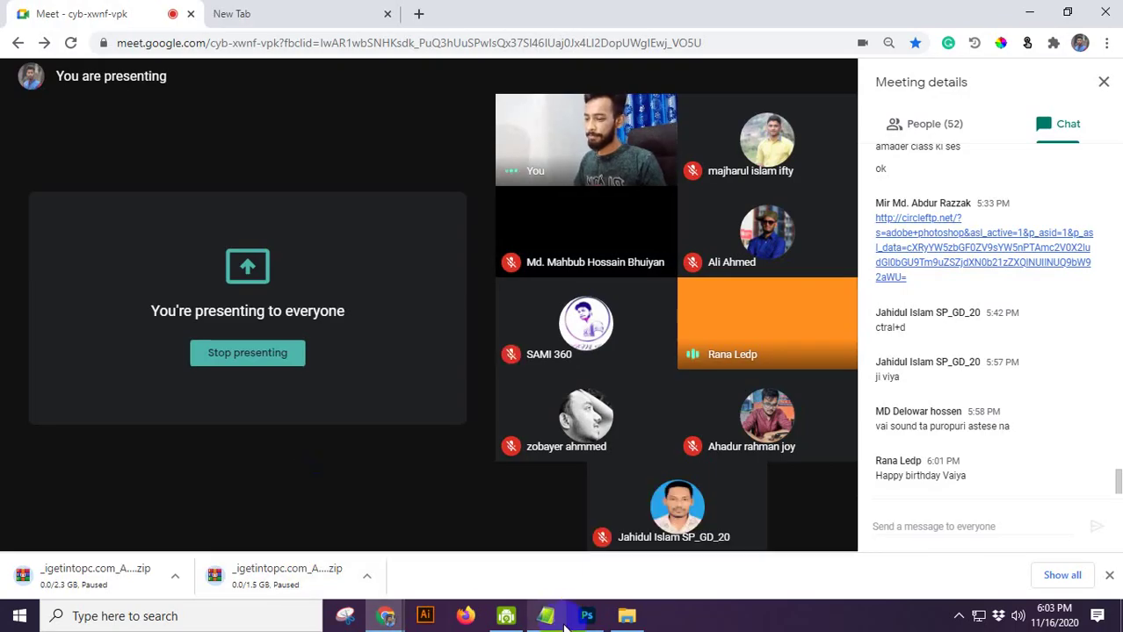
mouse_move(580, 622)
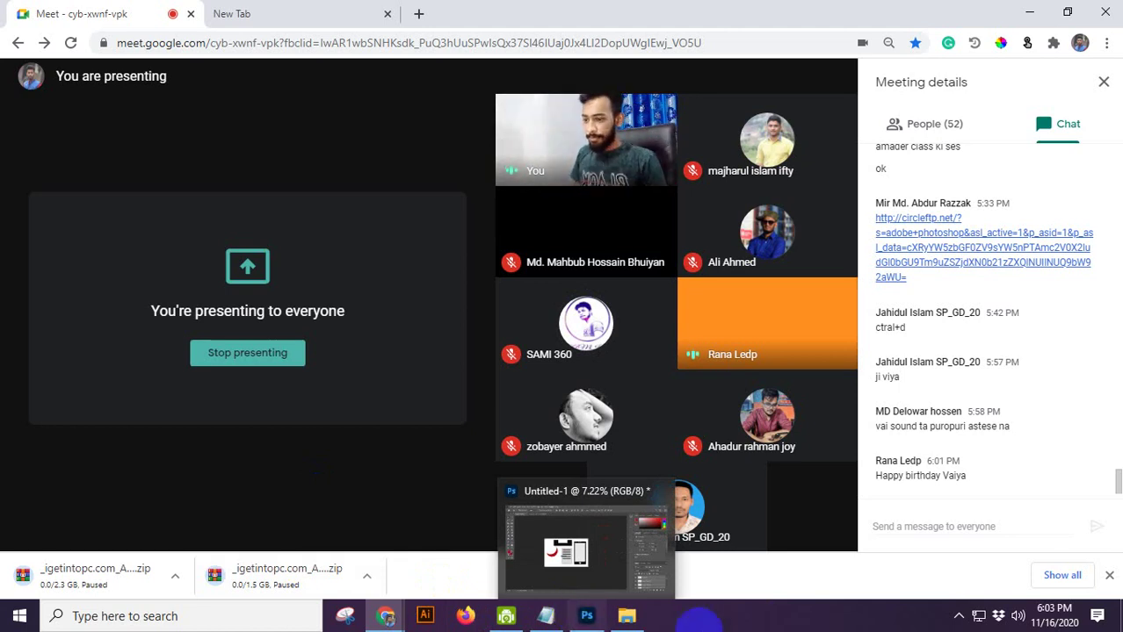
left_click(742, 623)
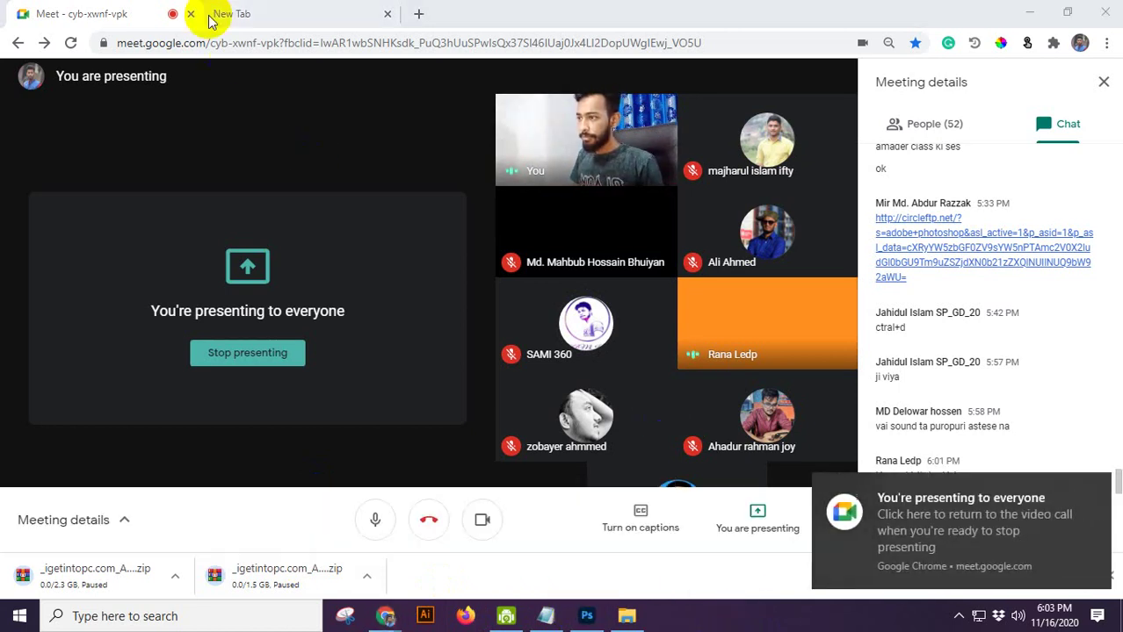
left_click(905, 569)
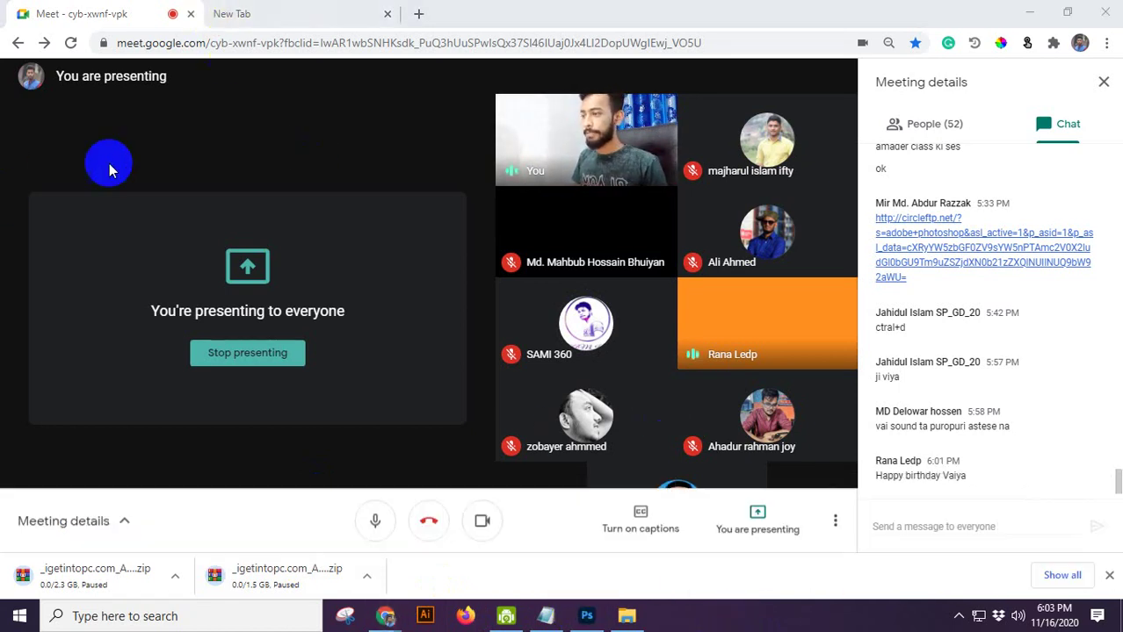
left_click(251, 16)
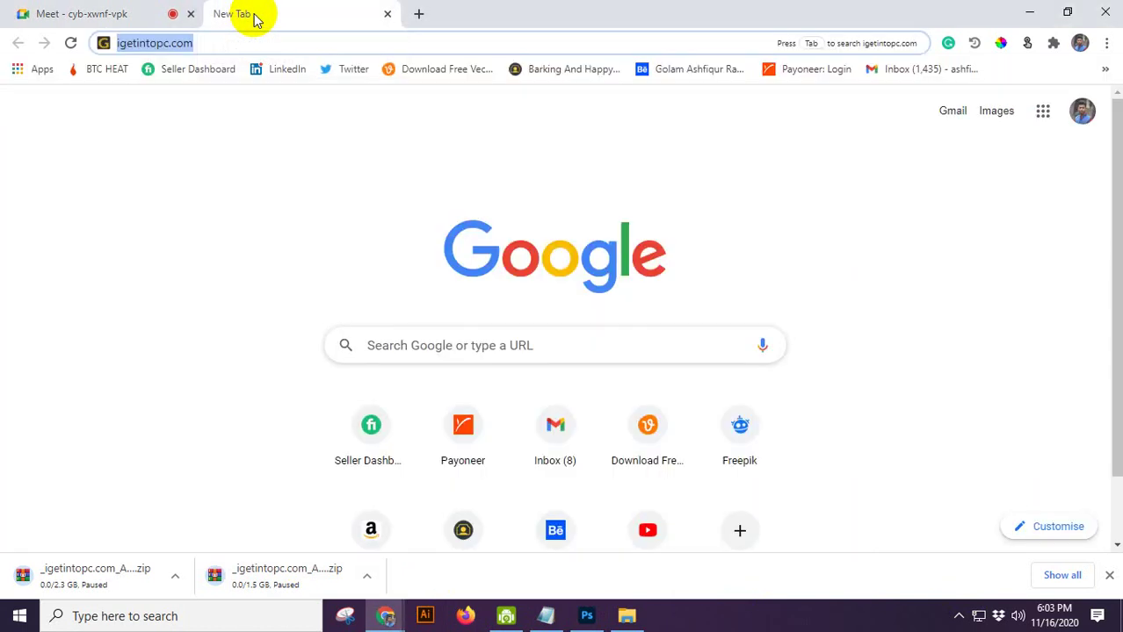
left_click(386, 15)
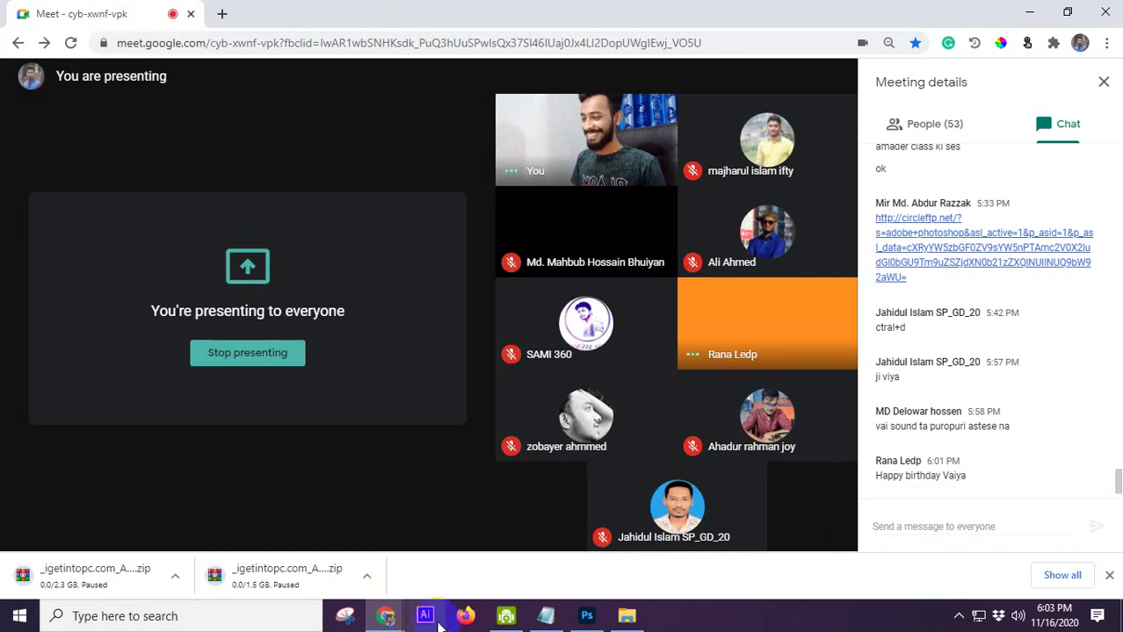
Step: Return to Photoshop, open the Untitled-2 document and delete the overlapping dark red and purple rectangle layers
left_click(585, 620)
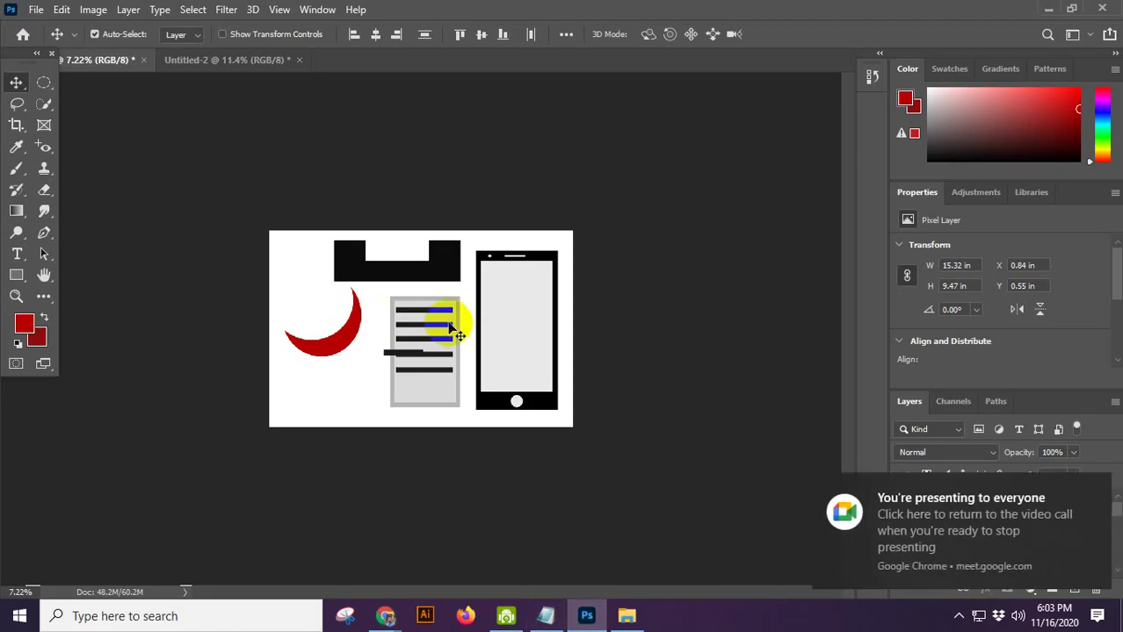
left_click(195, 60)
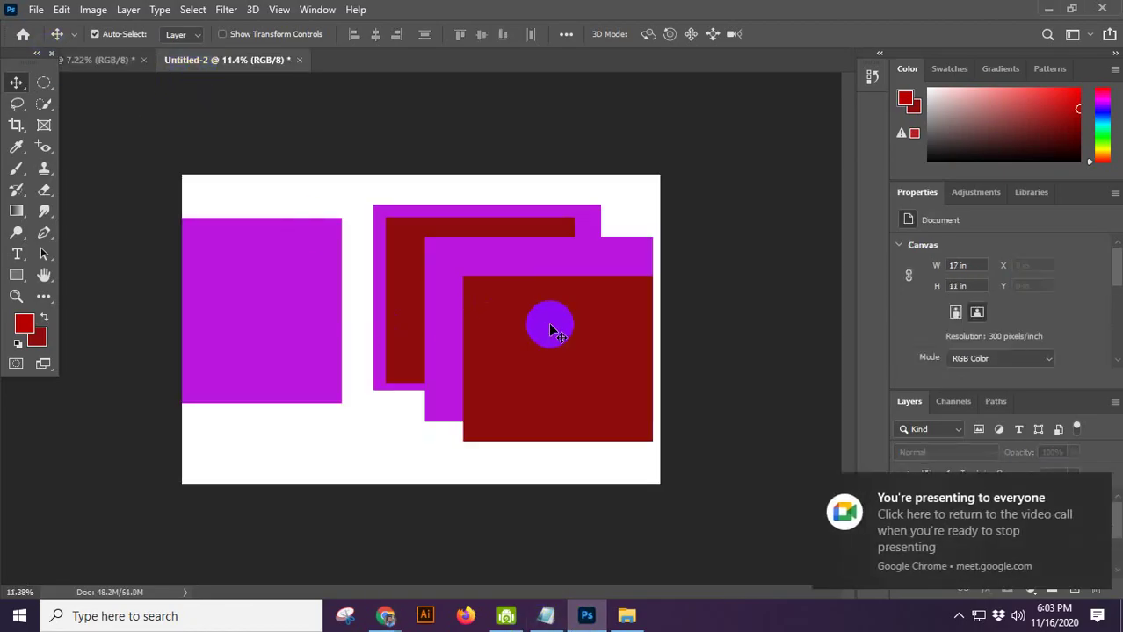
left_click(405, 306)
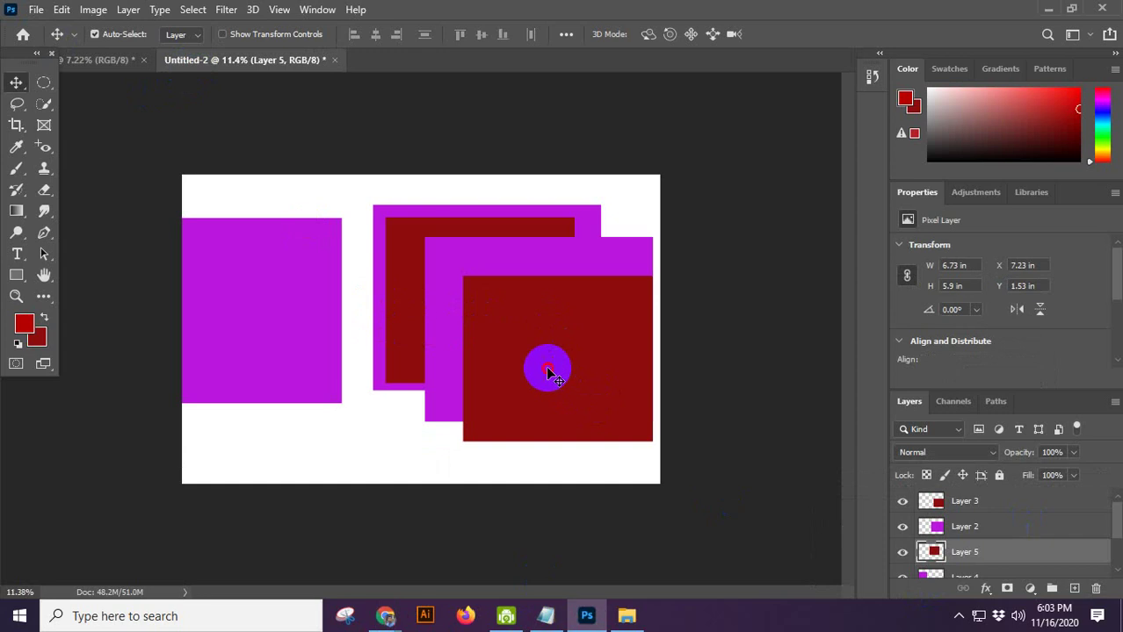
left_click(546, 368)
key("Delete")
key("Delete")
key("Delete")
left_click(441, 280)
key("Delete")
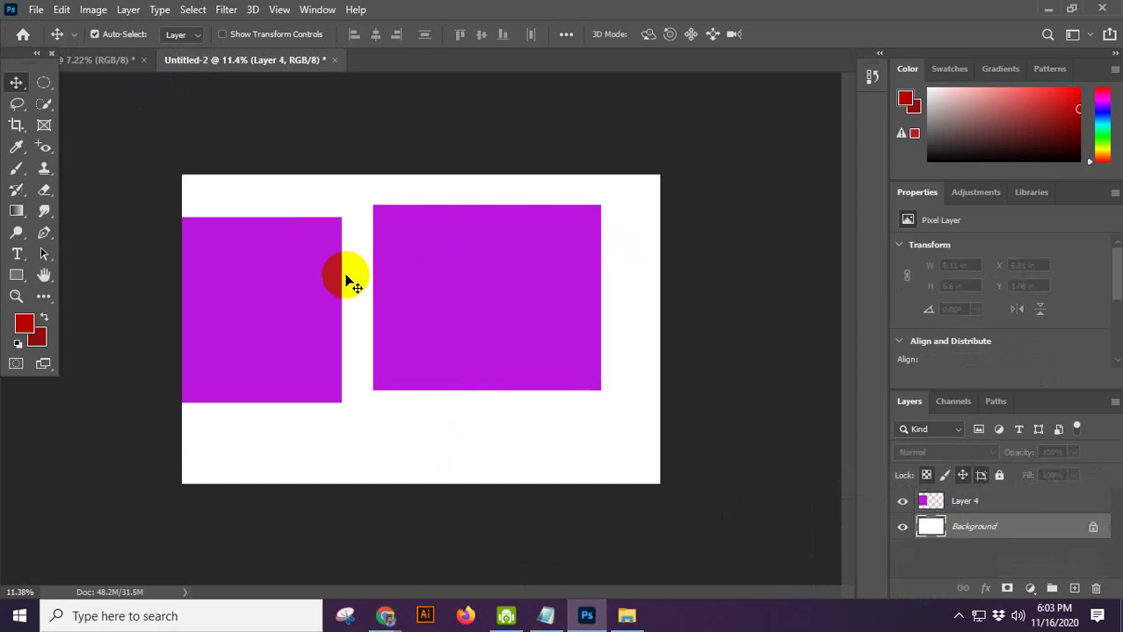
Step: Delete the remaining purple rectangles' layer so only the white background layer is left
left_click(270, 286)
key("Delete")
scroll(301, 291, "up", 2)
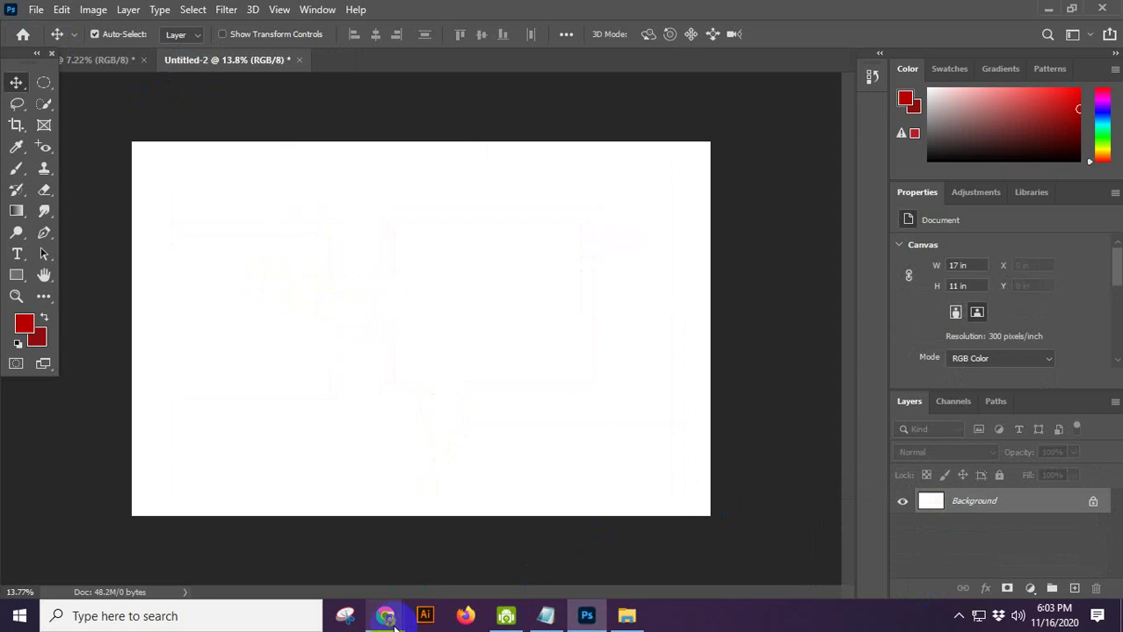
Step: Switch to Chrome, open a new tab and search Google Images for "flag"
mouse_move(396, 624)
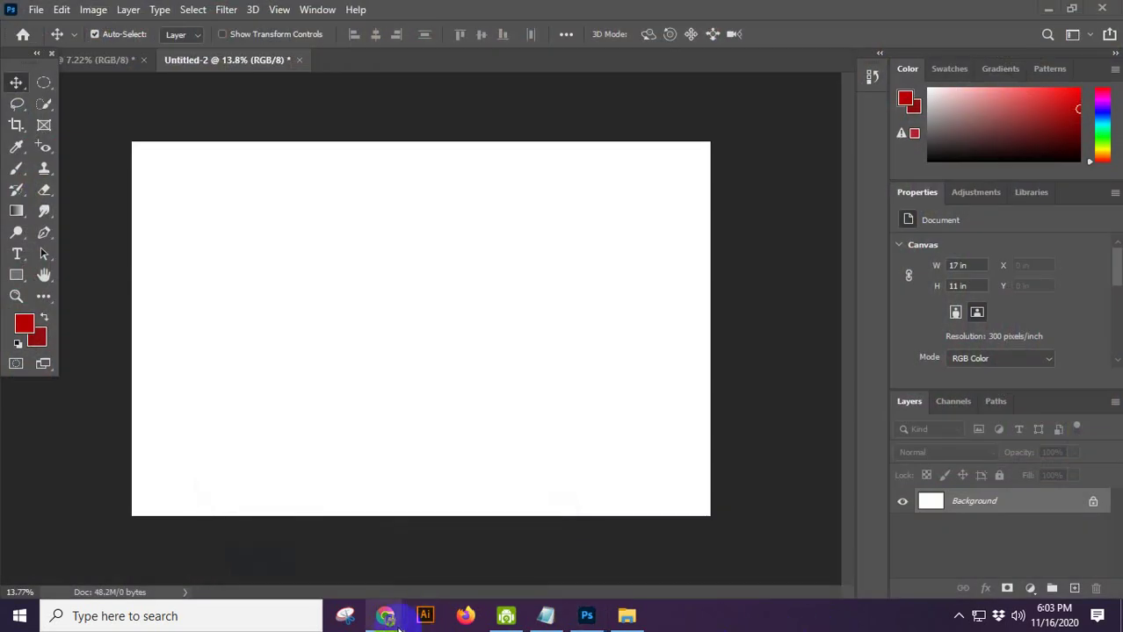
mouse_move(323, 576)
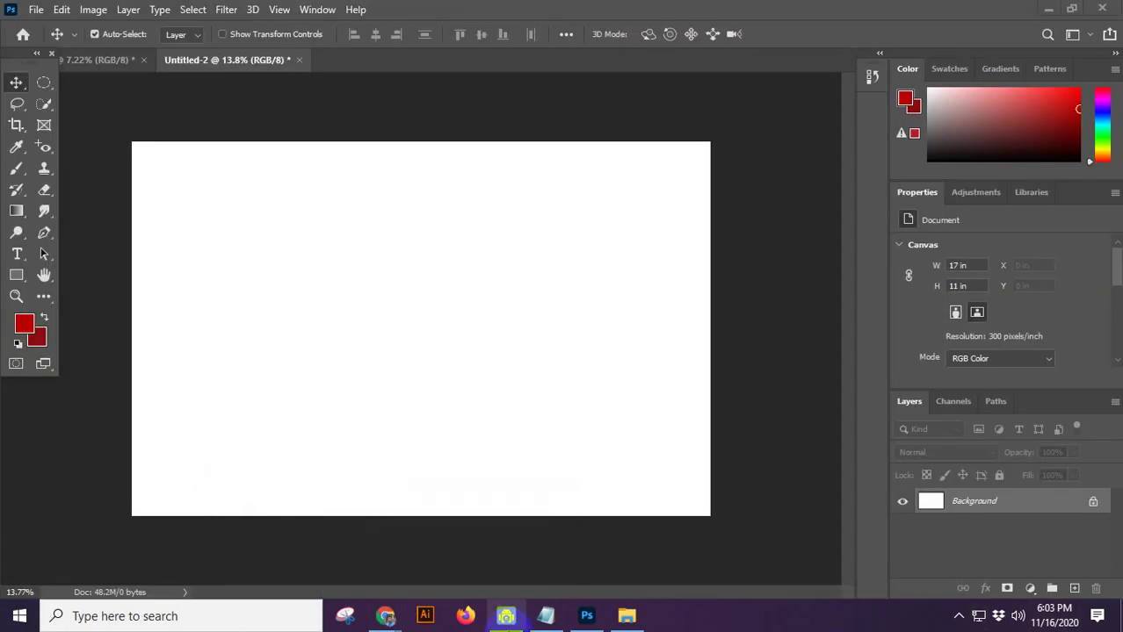
left_click(285, 543)
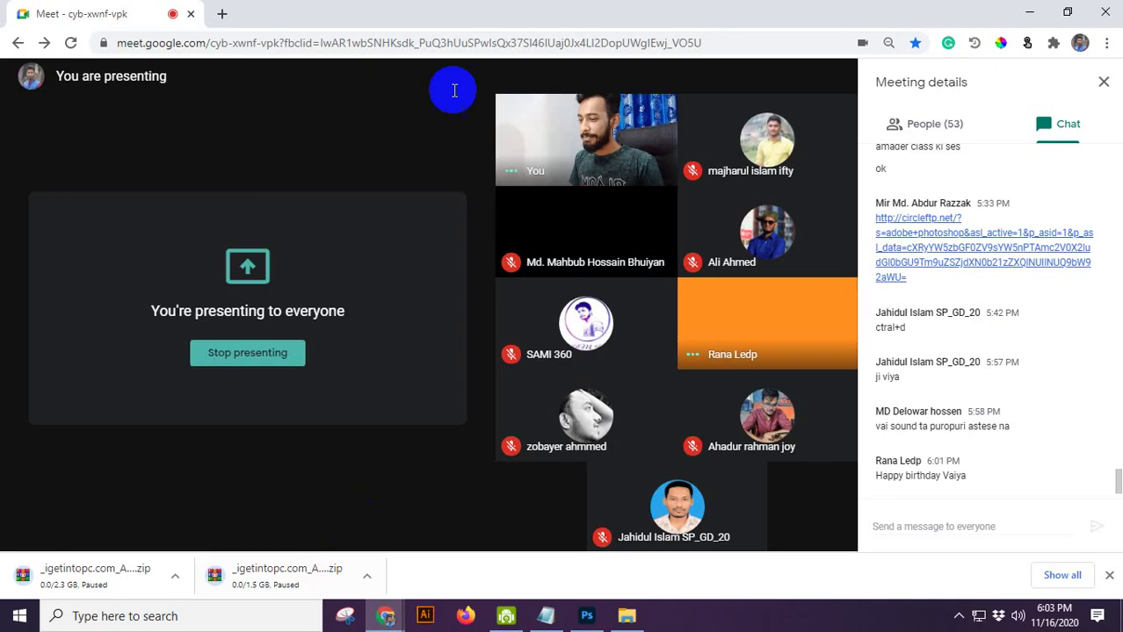
left_click(217, 14)
left_click(265, 47)
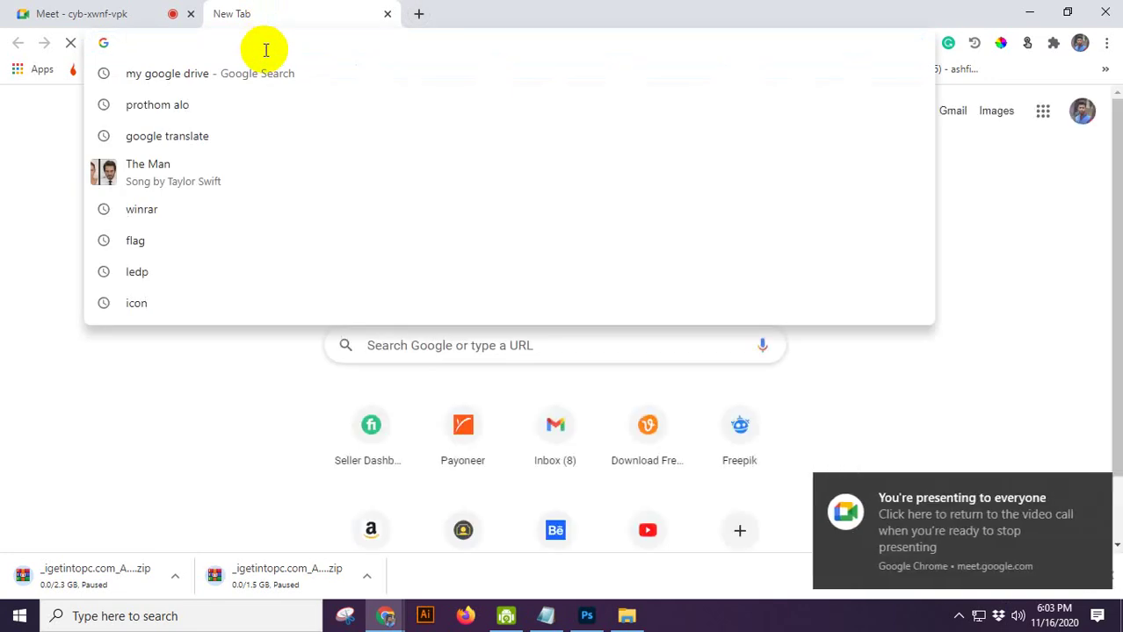
type("flatg")
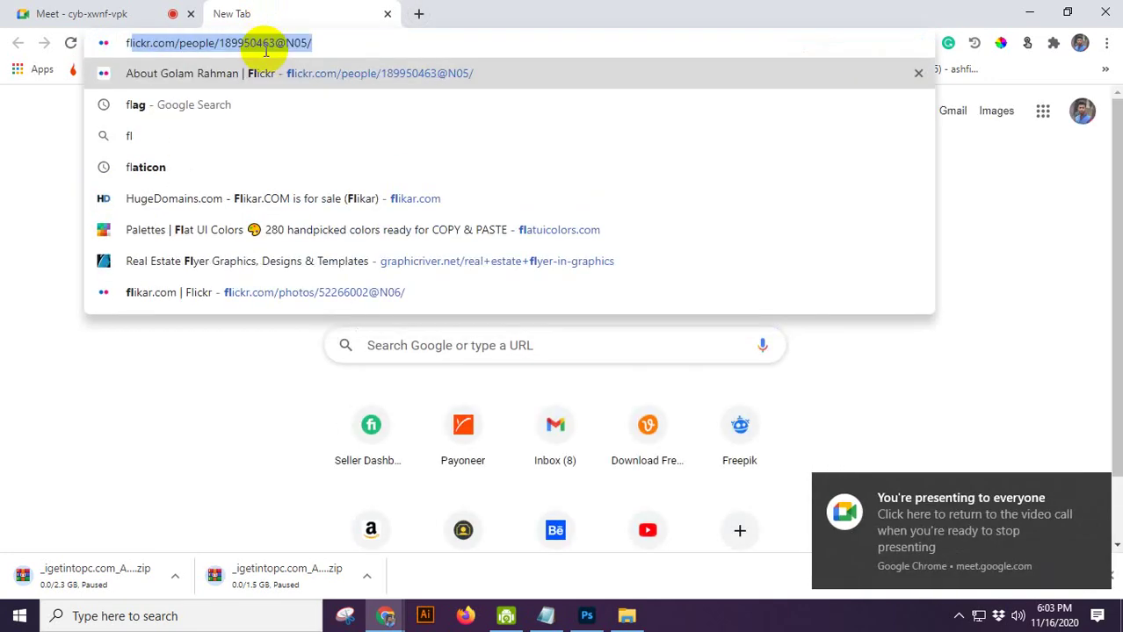
key("BackSpace")
key("BackSpace")
key("BackSpace")
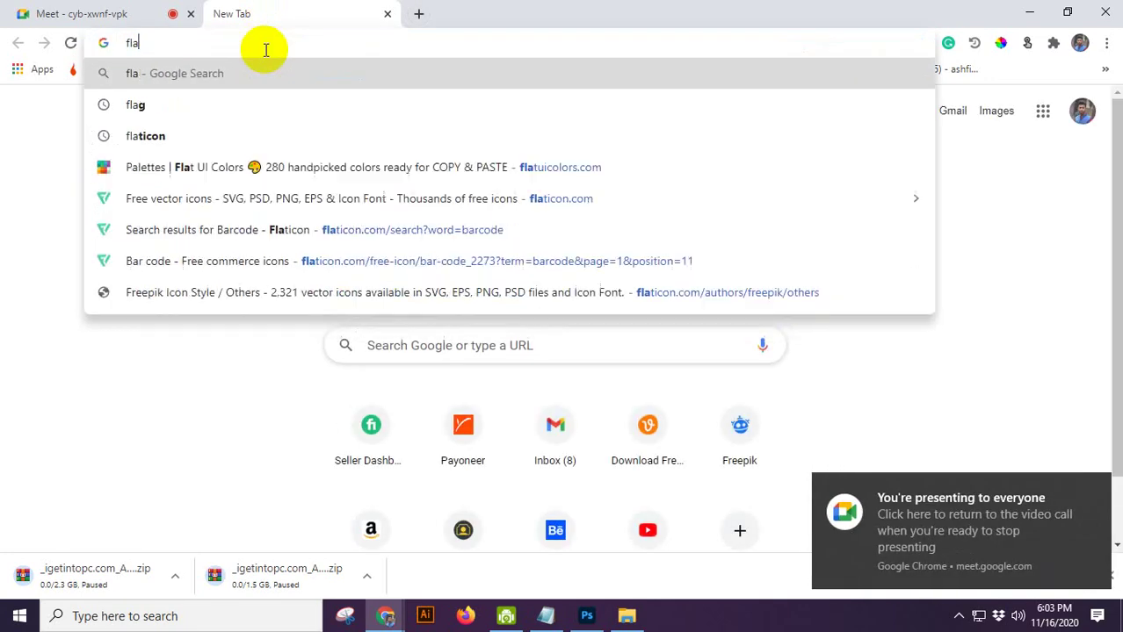
type("ag")
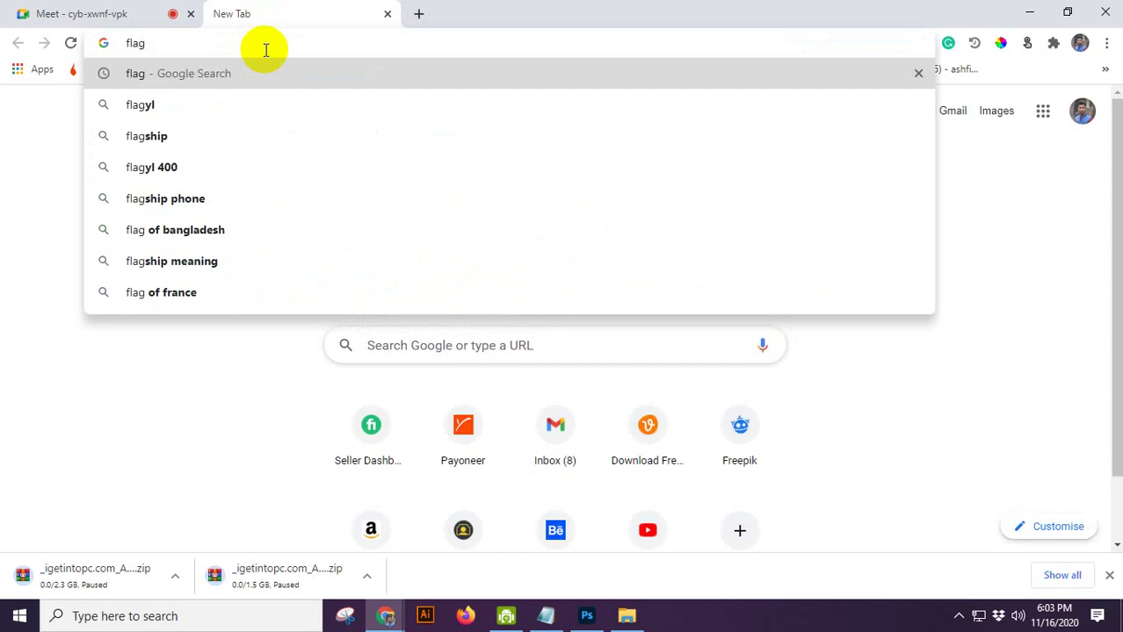
key("Return")
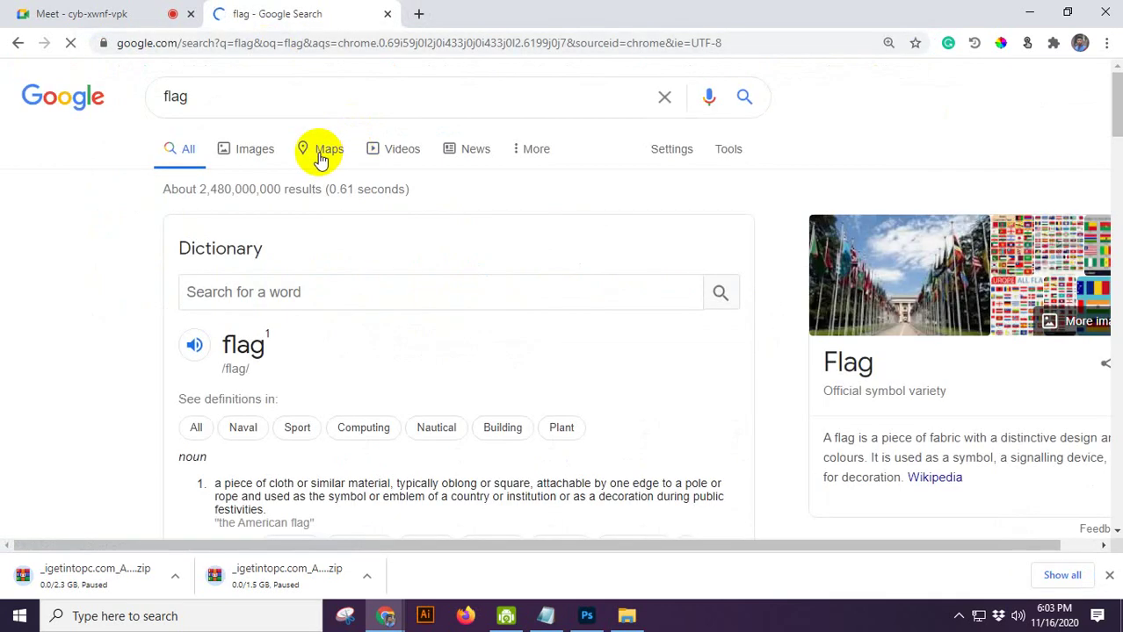
left_click(266, 148)
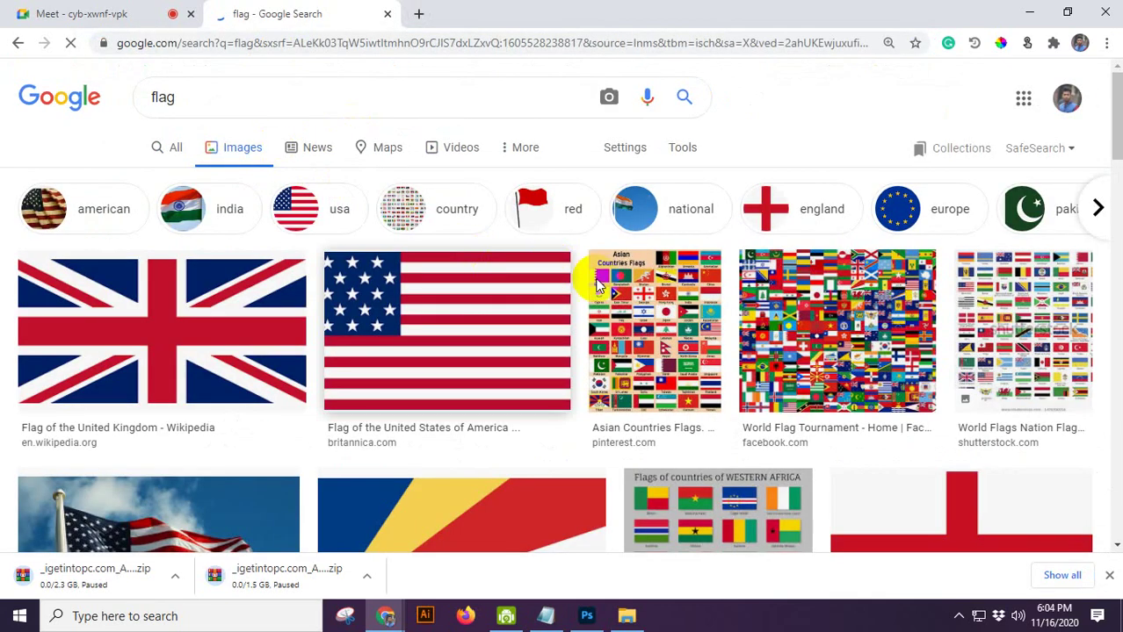
Step: Browse the flag image results and open the preview of the YouTube image showing twelve country flags
scroll(982, 326, "down", 3)
scroll(704, 299, "down", 2)
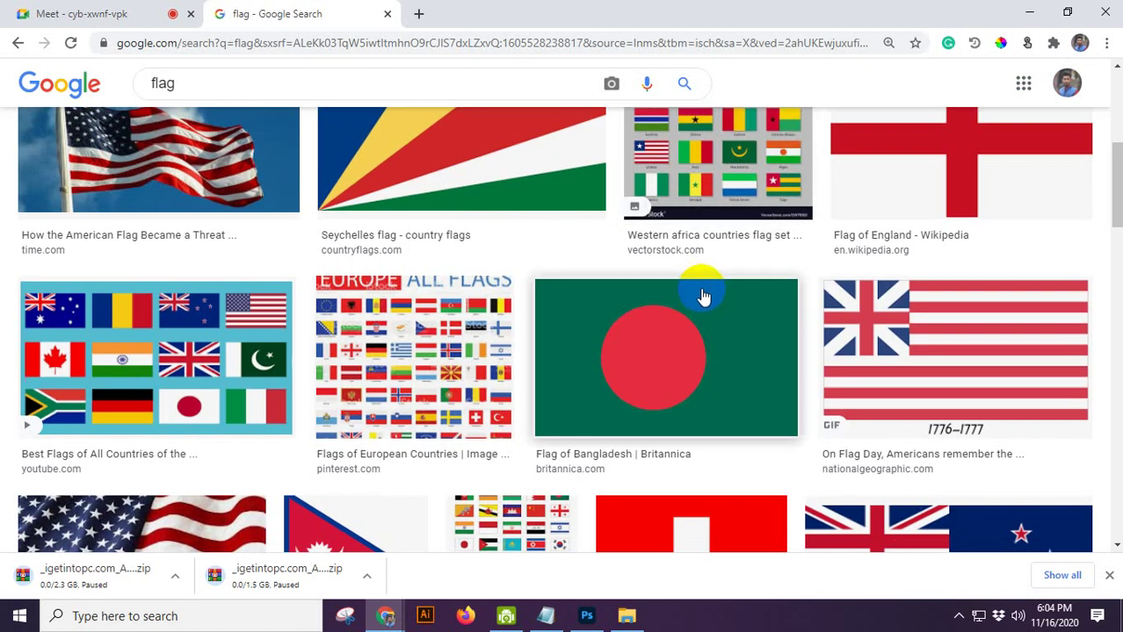
scroll(705, 293, "up", 7)
scroll(705, 279, "down", 4)
scroll(476, 300, "down", 2)
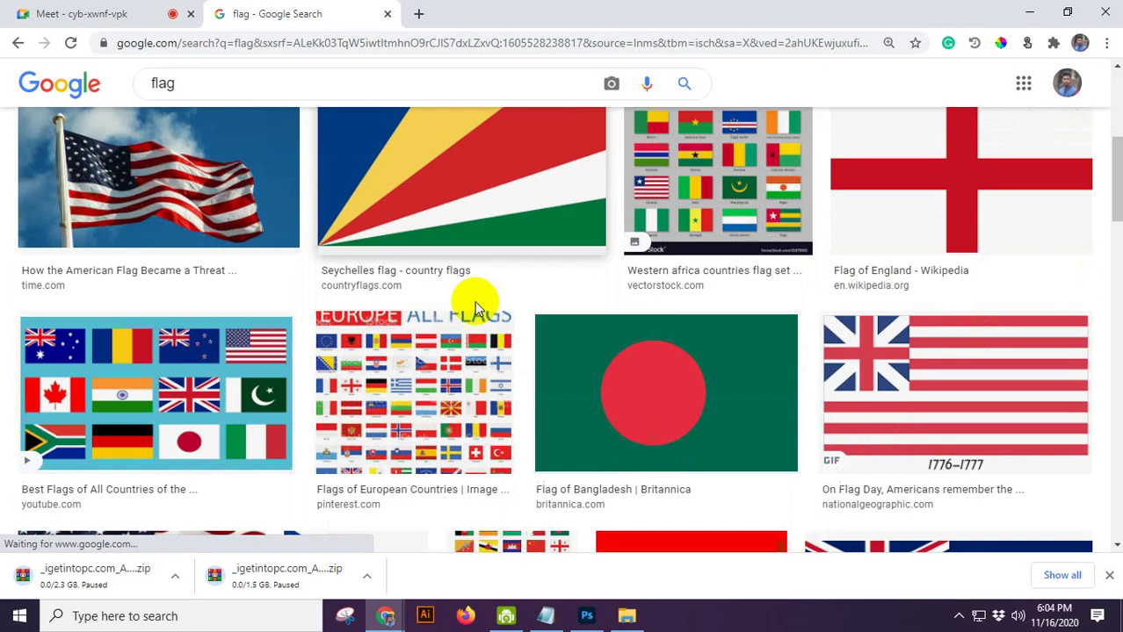
left_click(238, 338)
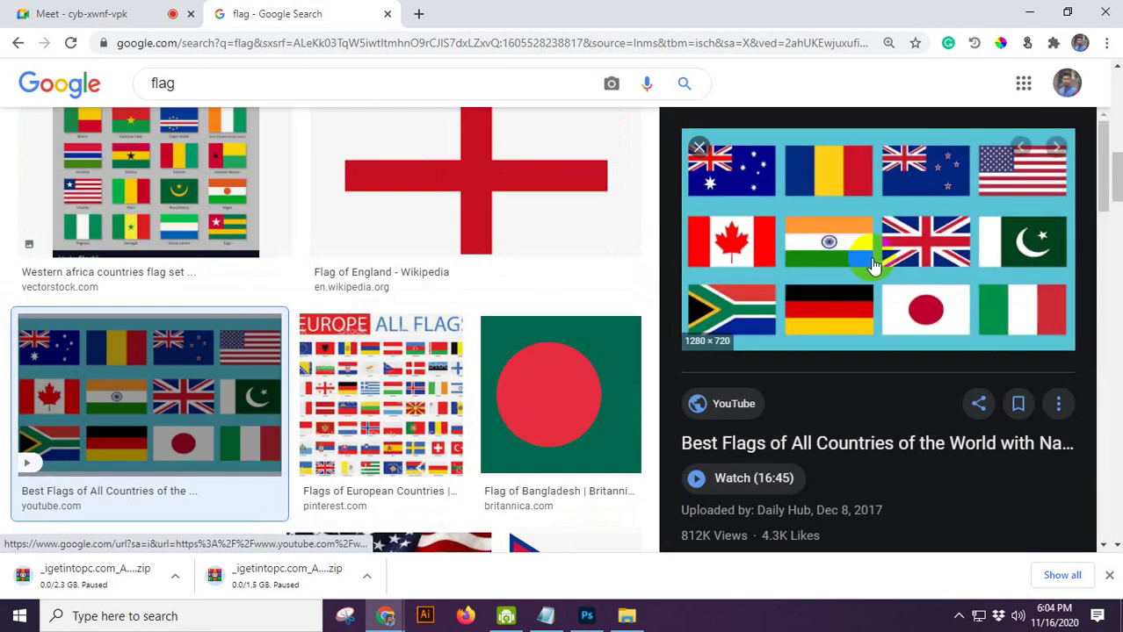
Step: Check the Google Meet call and its chat, and return to the flag image preview
left_click(121, 11)
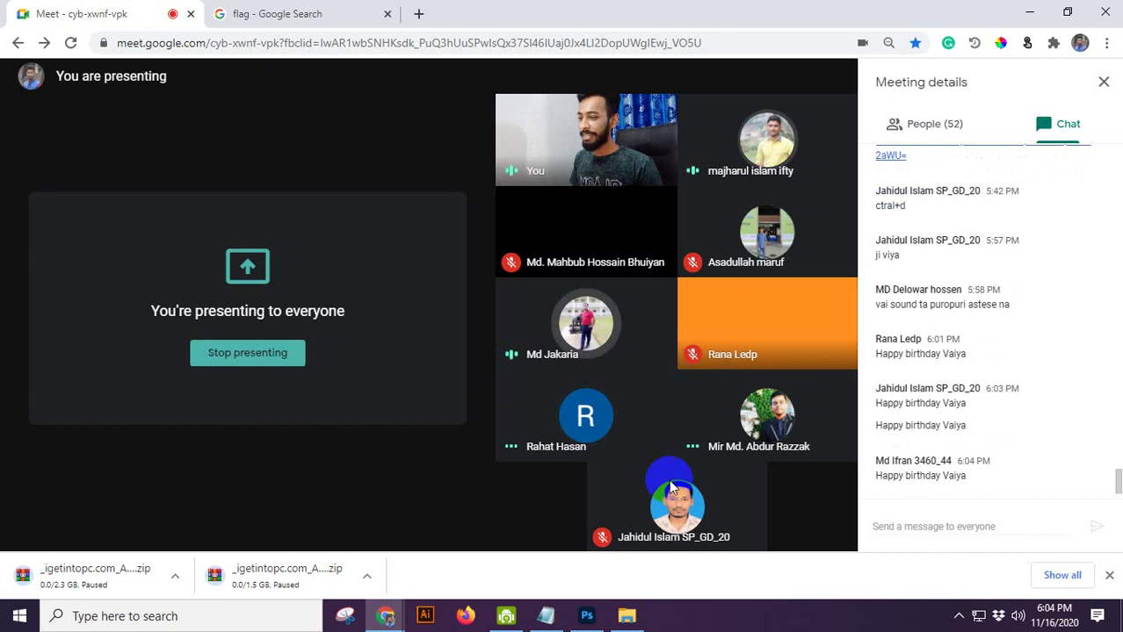
left_click(308, 13)
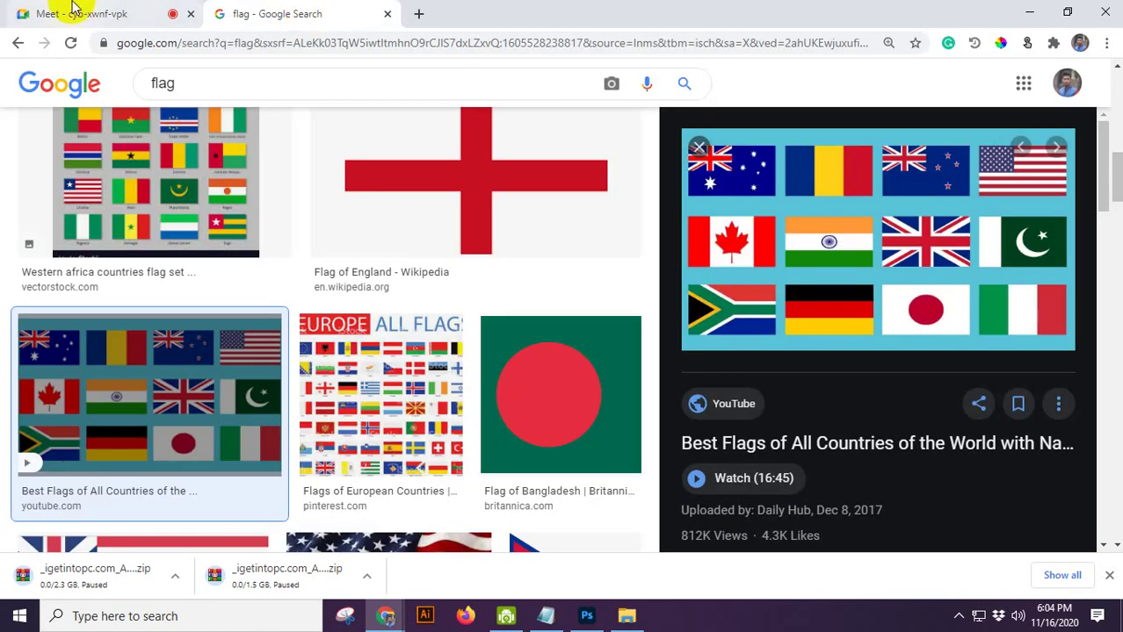
right_click(779, 223)
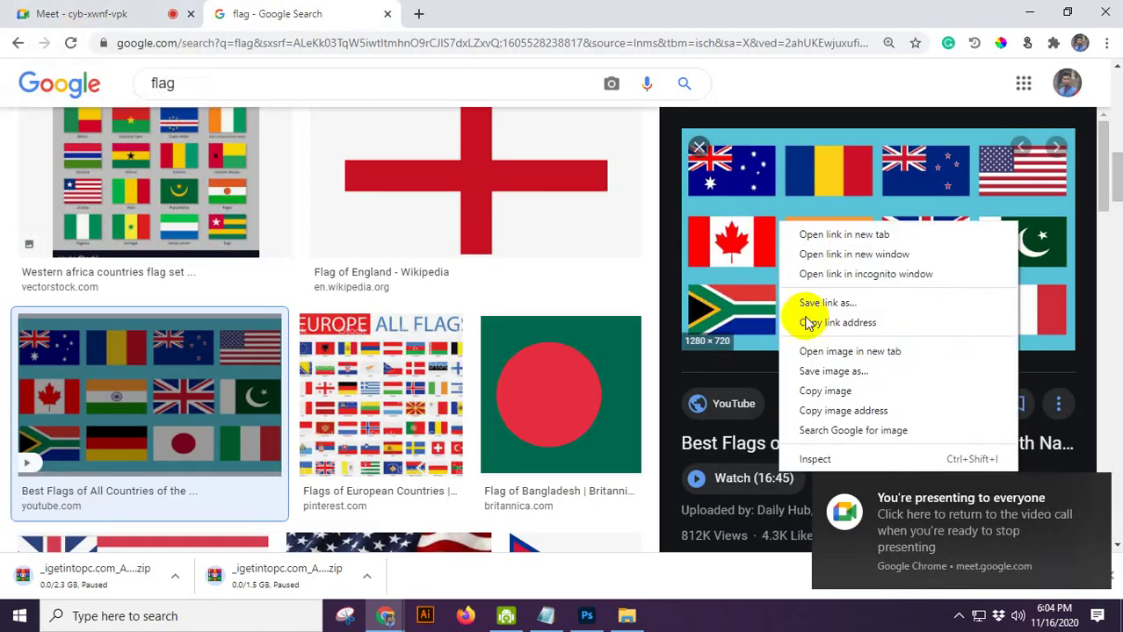
left_click(287, 7)
left_click(79, 7)
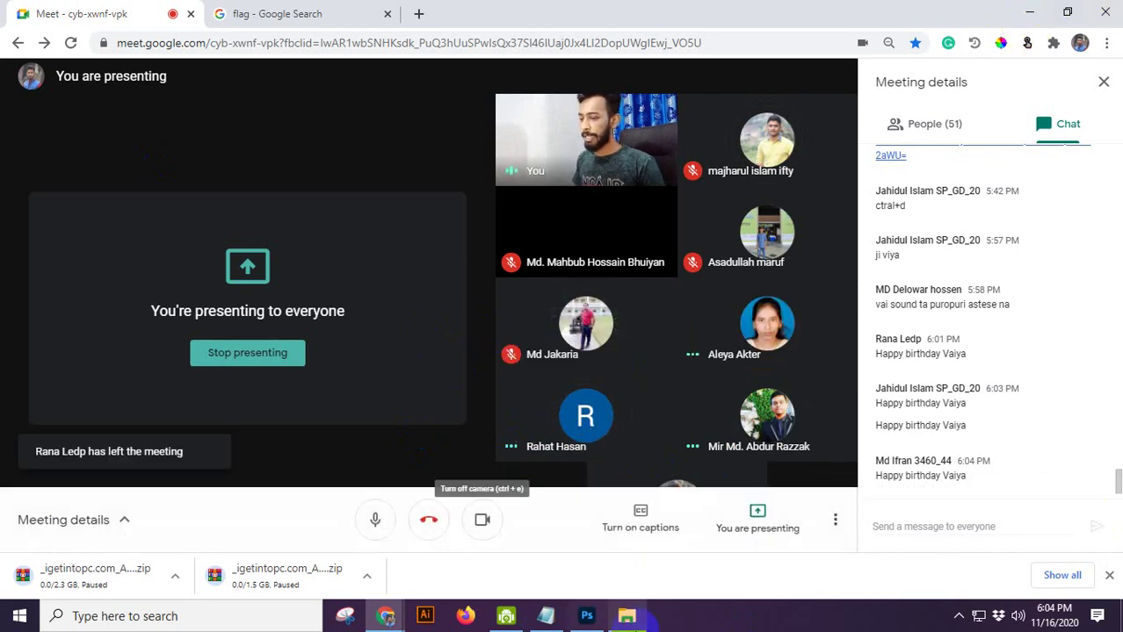
left_click(277, 13)
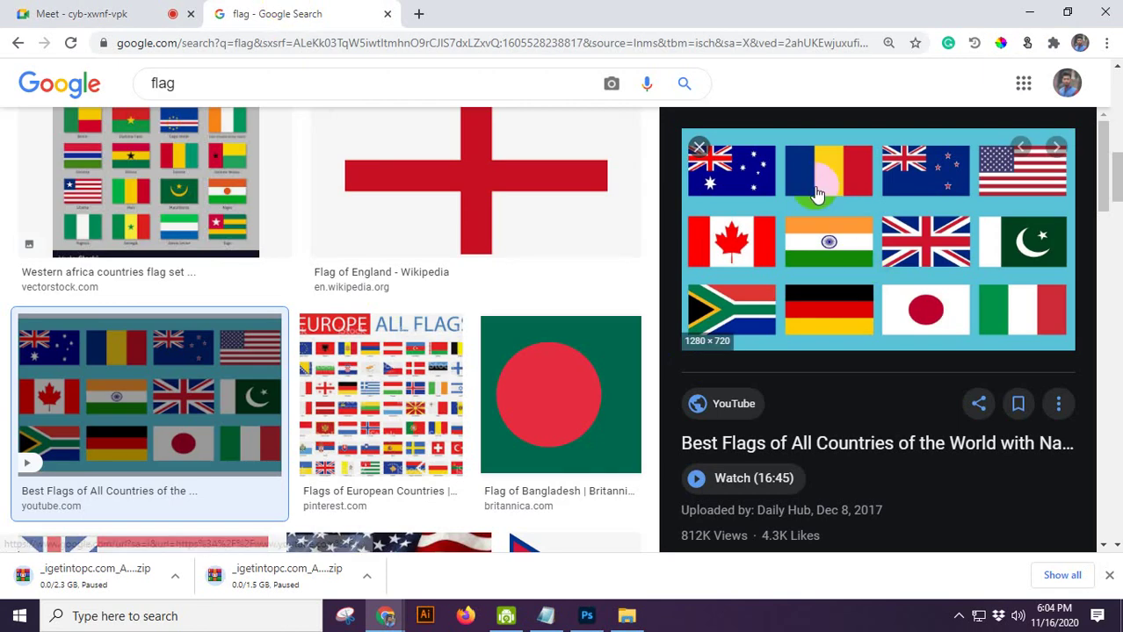
Step: Examine the previewed flags, the surrounding results and the related images for flag designs to draw
scroll(896, 231, "down", 2)
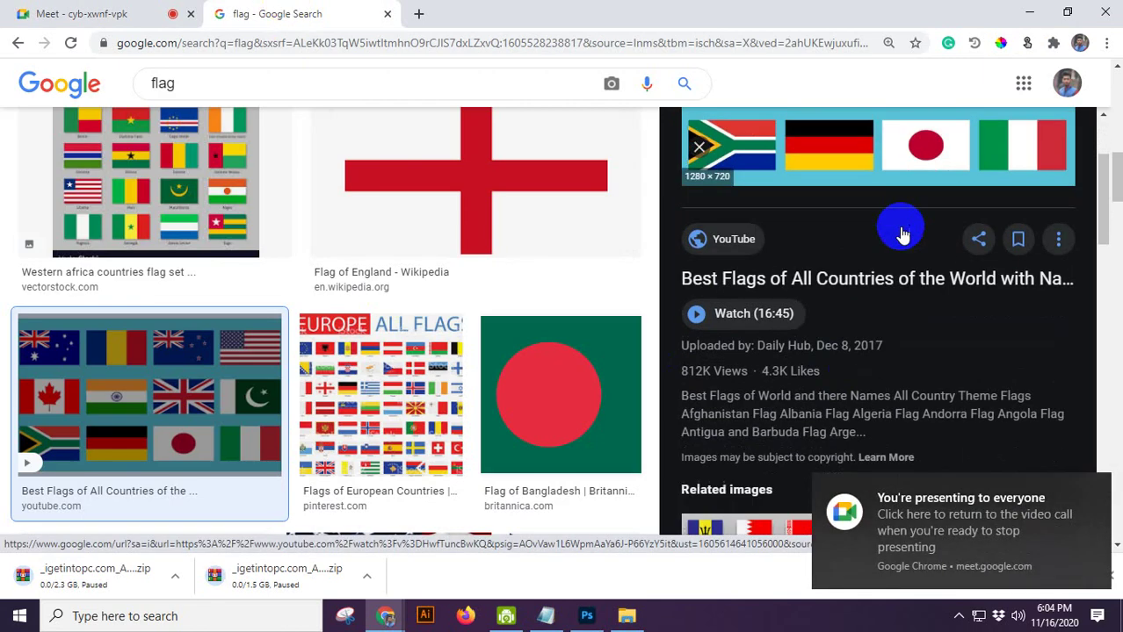
scroll(900, 232, "up", 2)
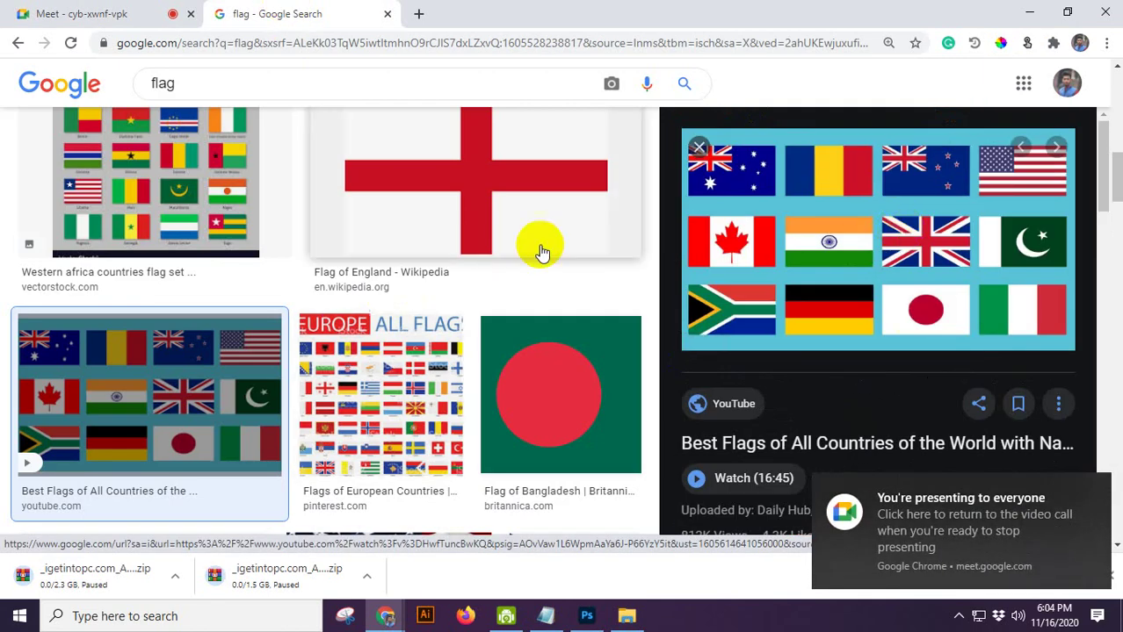
scroll(564, 252, "up", 5)
scroll(472, 276, "down", 6)
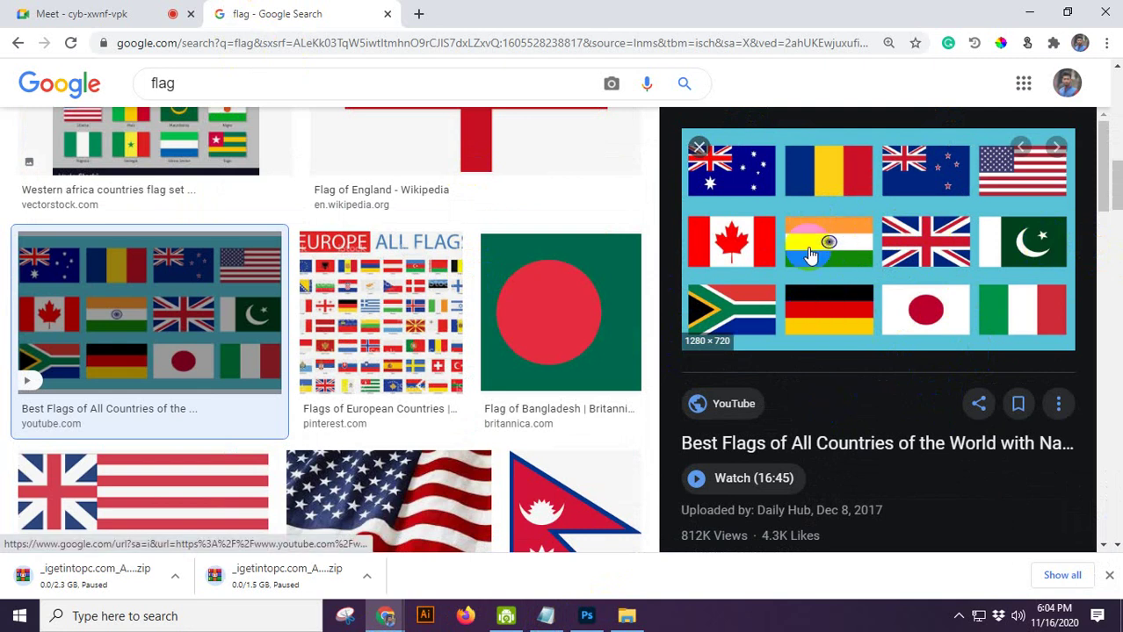
scroll(882, 259, "down", 3)
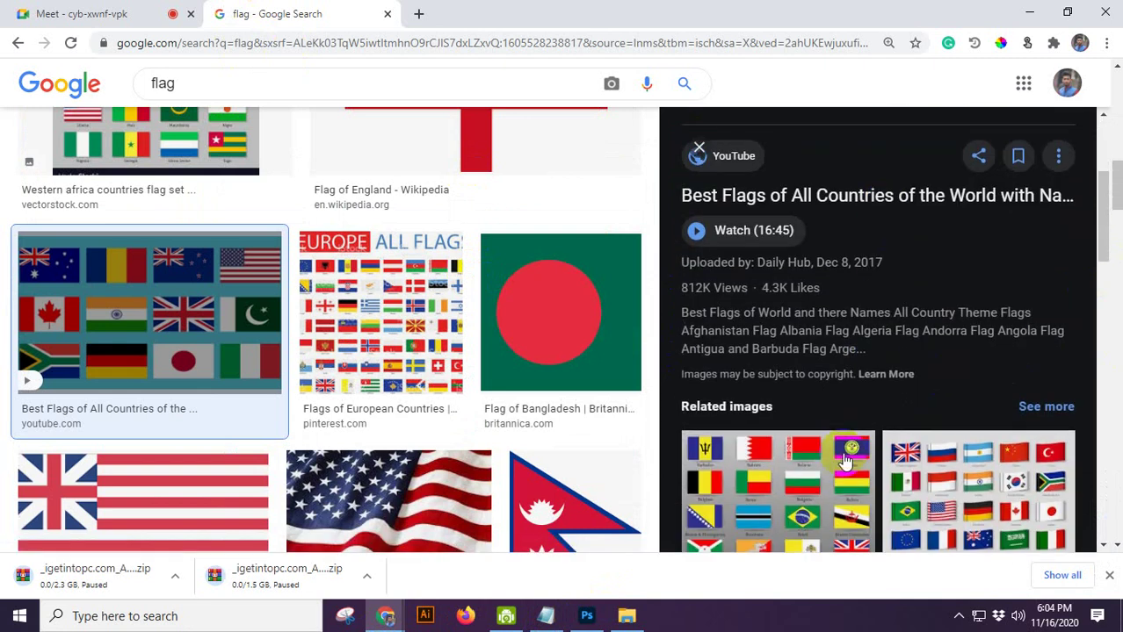
scroll(845, 460, "down", 3)
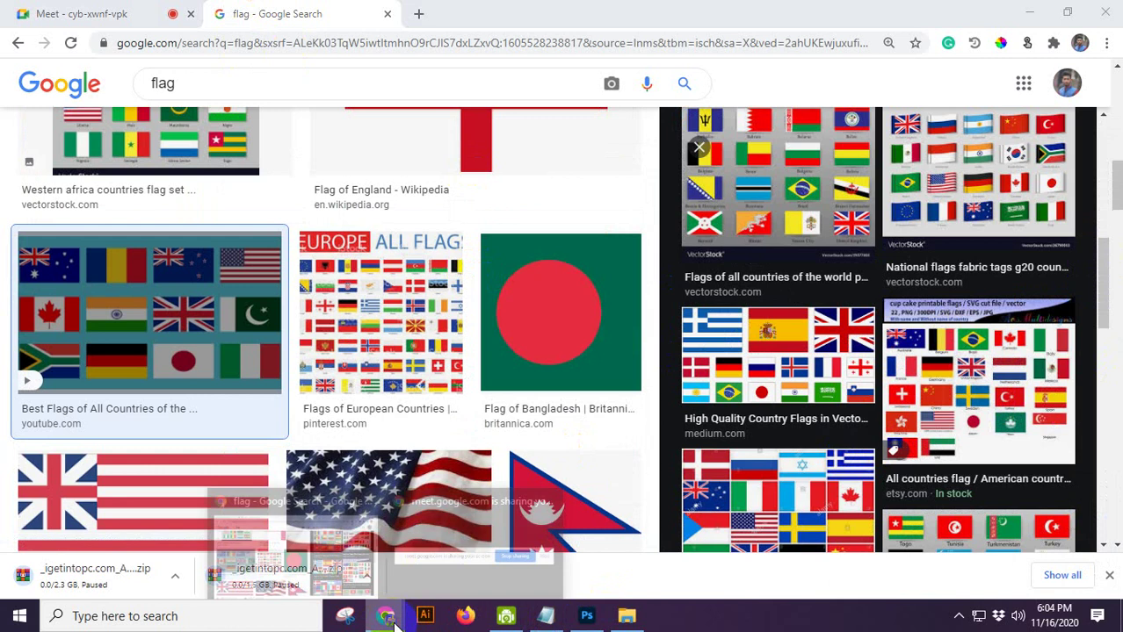
Step: Return to Photoshop and draw a rectangular marquee selection about 8.56 × 4.79 in on the upper-left part of the canvas
left_click(586, 616)
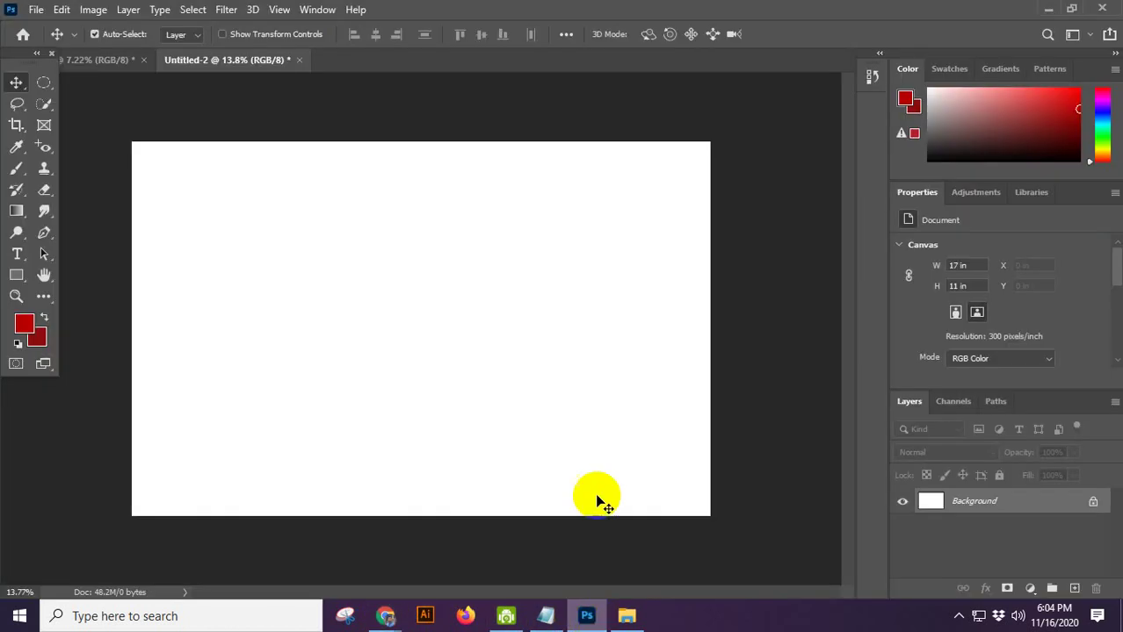
right_click(42, 85)
left_click(105, 80)
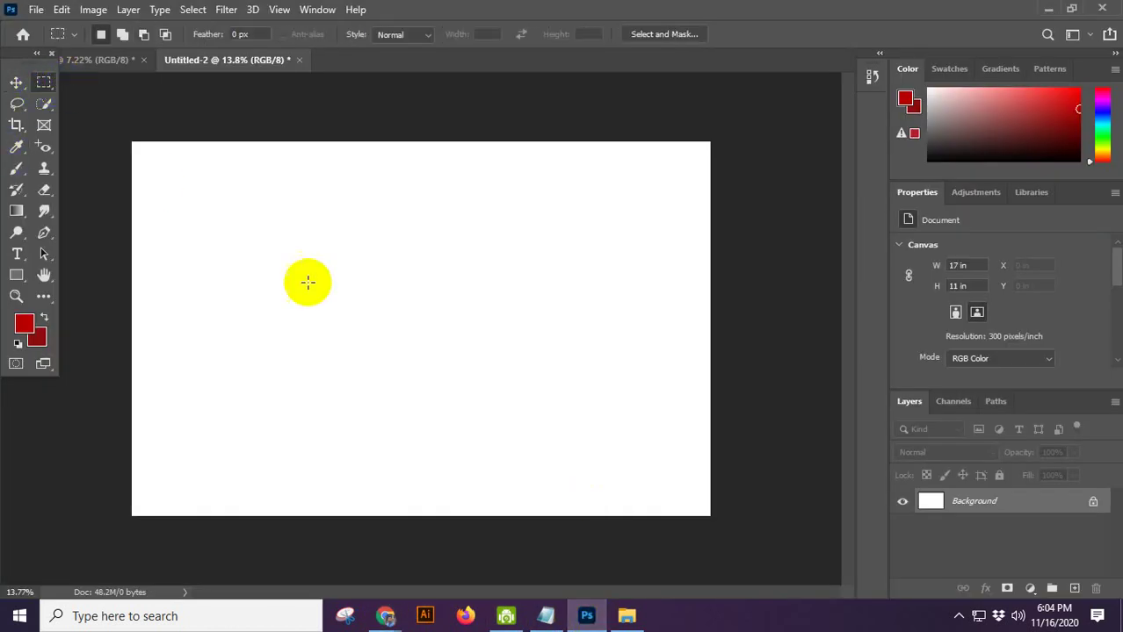
left_click_drag(200, 206, 493, 370)
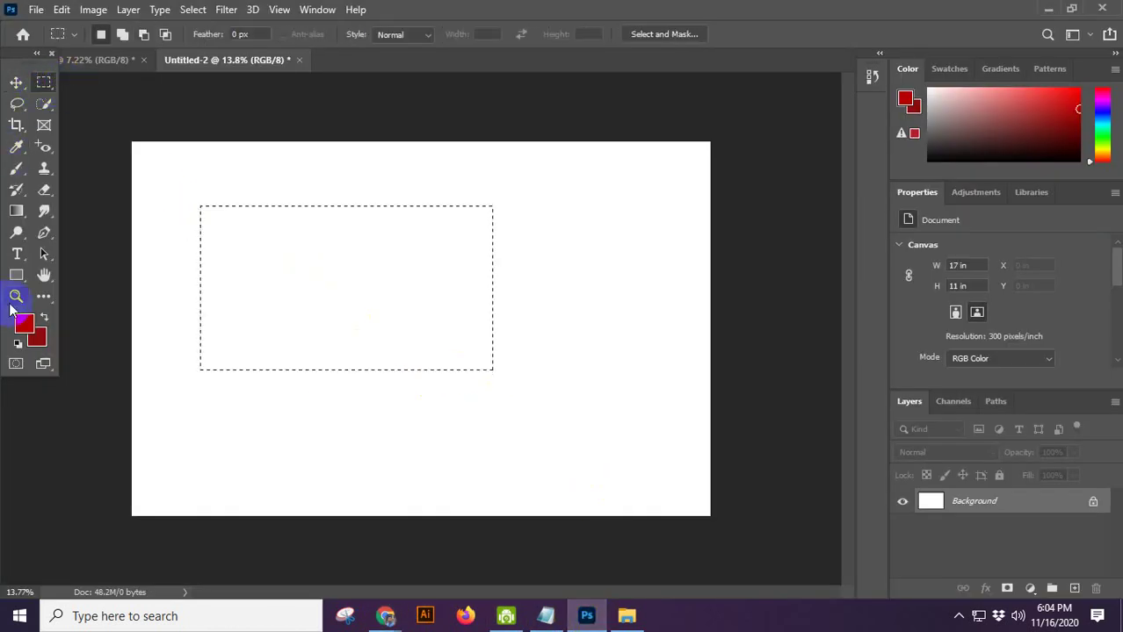
Step: Set the foreground color to dark green and fill the rectangular selection with it on a new layer
left_click(24, 325)
left_click(572, 258)
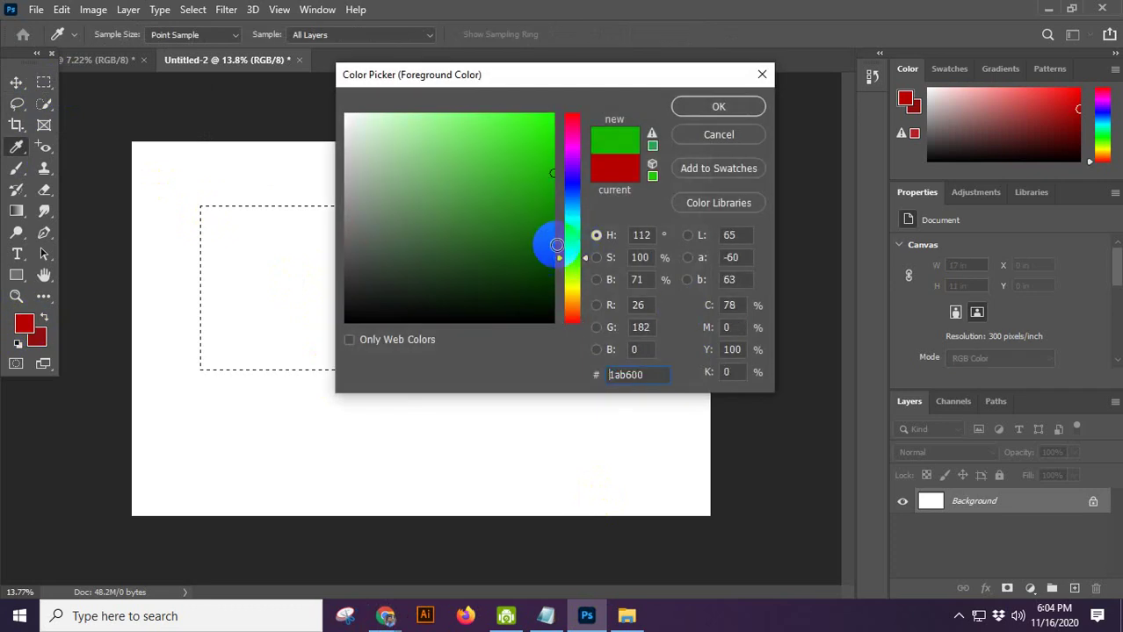
left_click(701, 106)
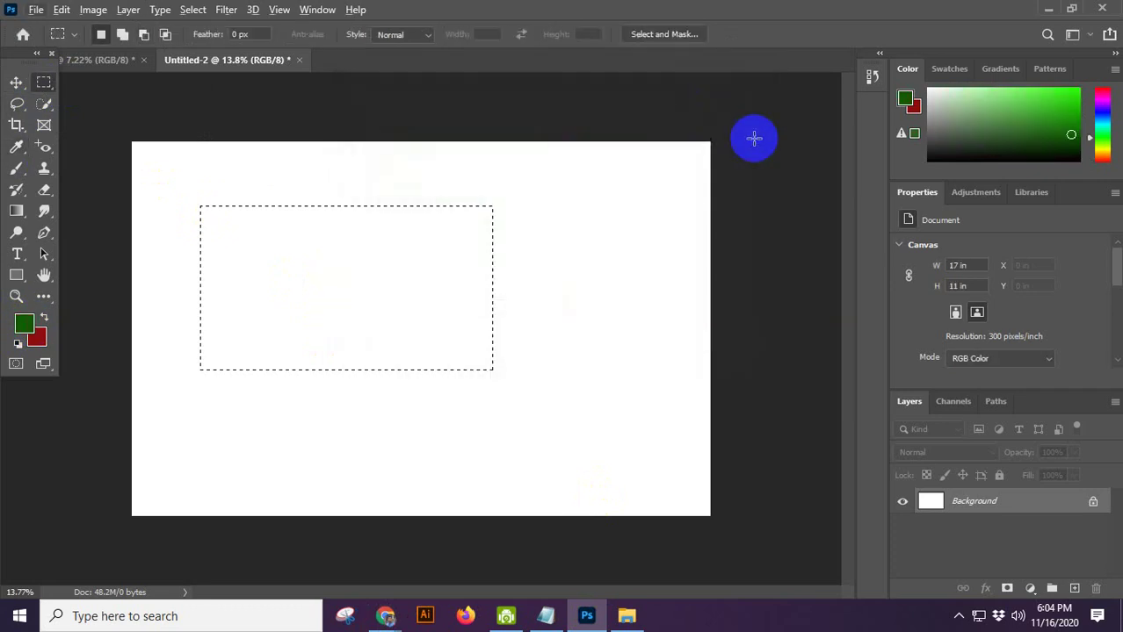
left_click(1072, 588)
key("alt+BackSpace")
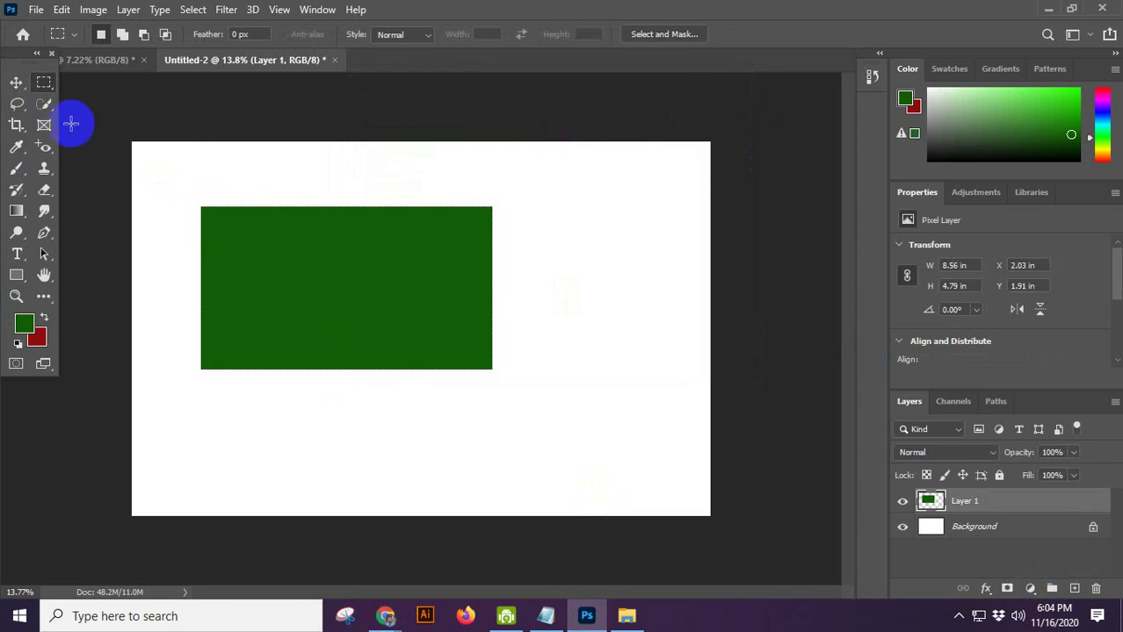
Step: Draw a circular selection about 3.37 in across inside the green rectangle, fill it with the dark red background color on a new layer, and deselect
right_click(44, 82)
left_click(93, 100)
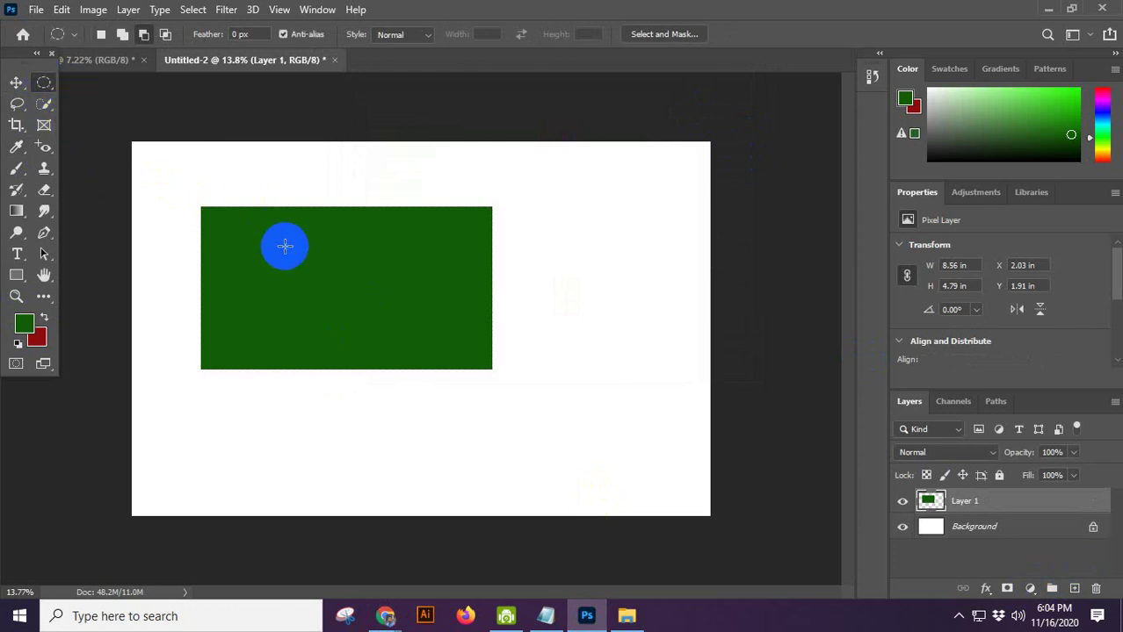
left_click_drag(284, 245, 384, 354)
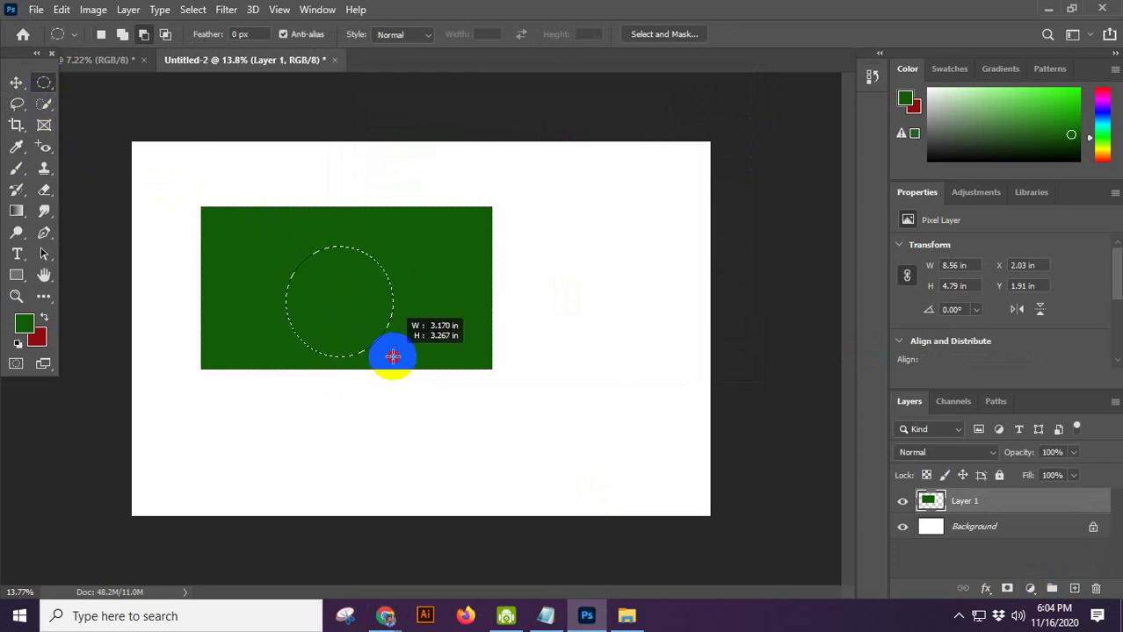
mouse_move(393, 357)
left_mouse_down()
mouse_move(374, 337)
mouse_move(400, 369)
left_mouse_up()
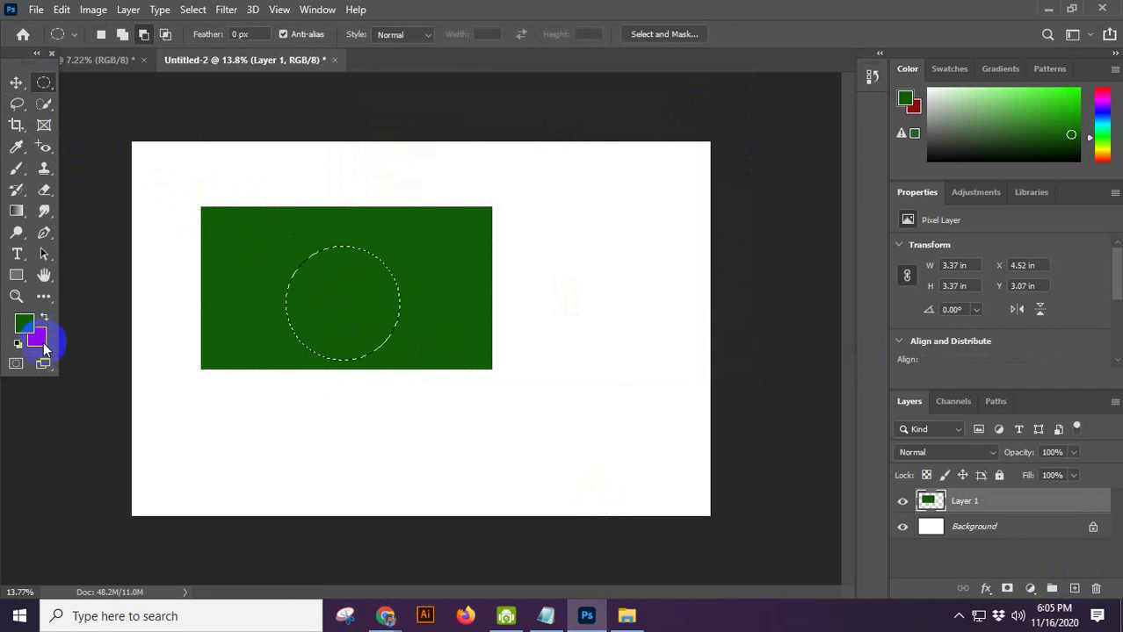
left_click(1075, 590)
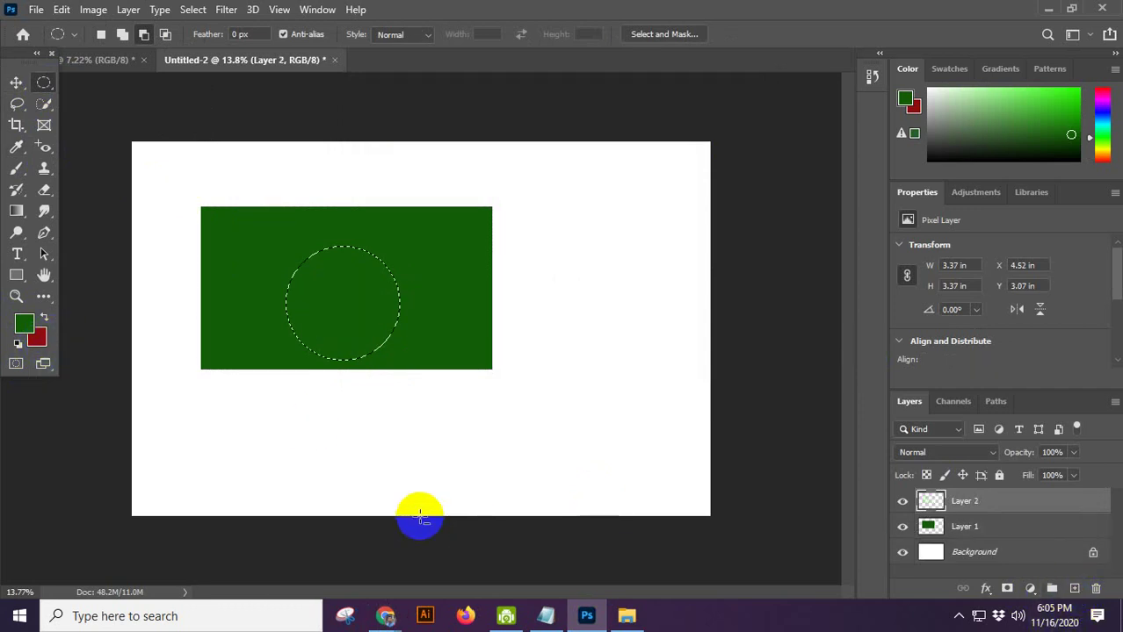
key("ctrl+BackSpace")
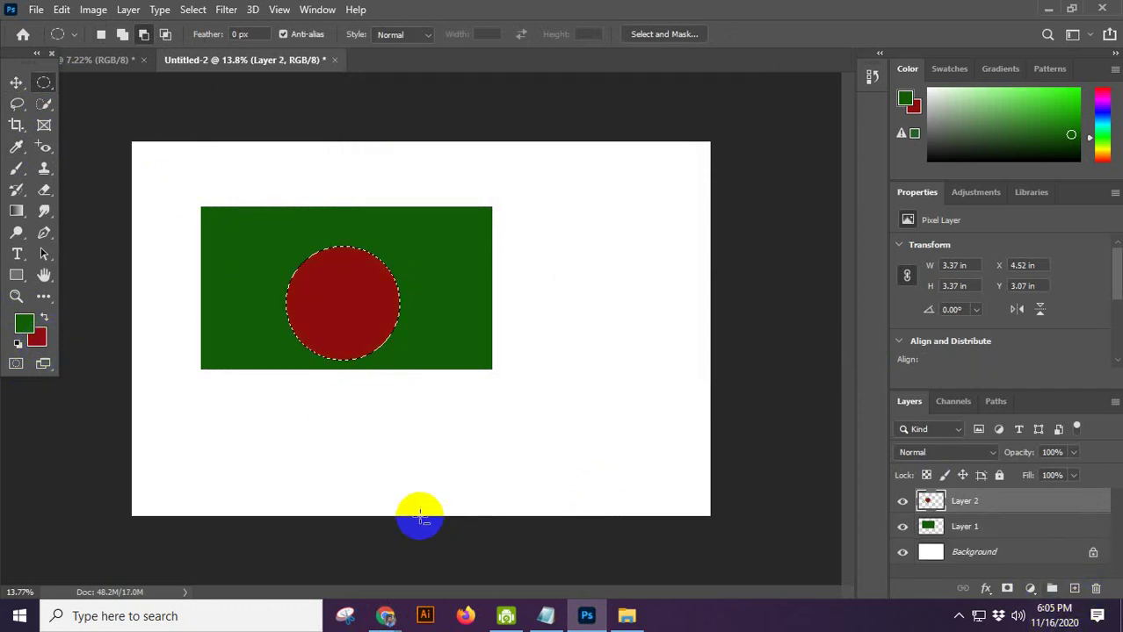
left_click(16, 82)
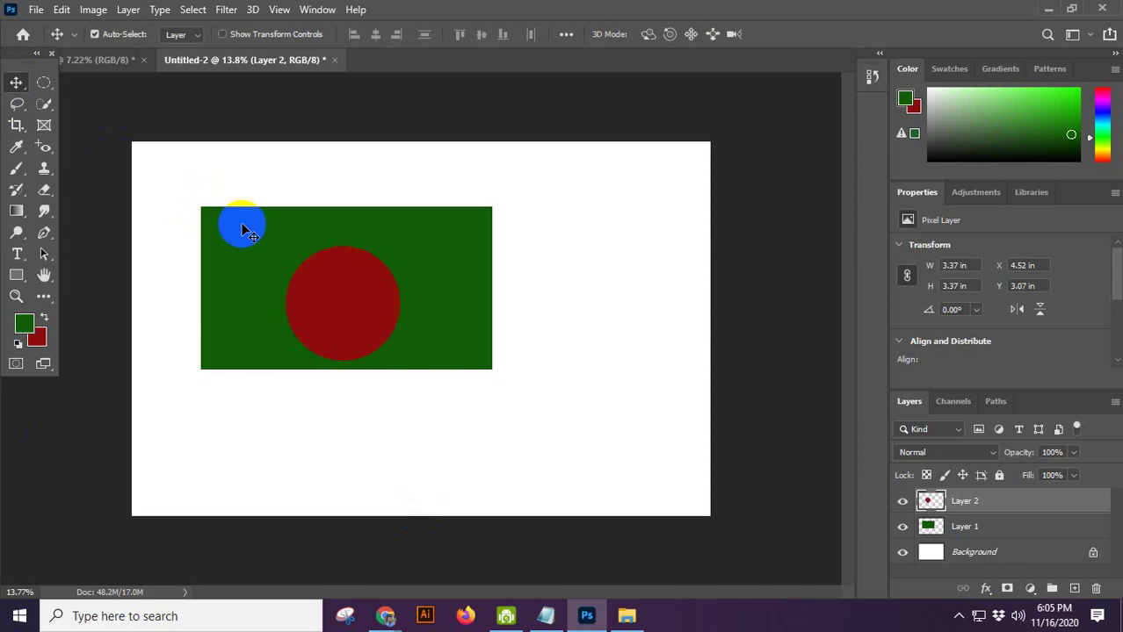
Step: Move the dark red circle to the center of the green rectangle
left_click_drag(307, 301, 337, 299)
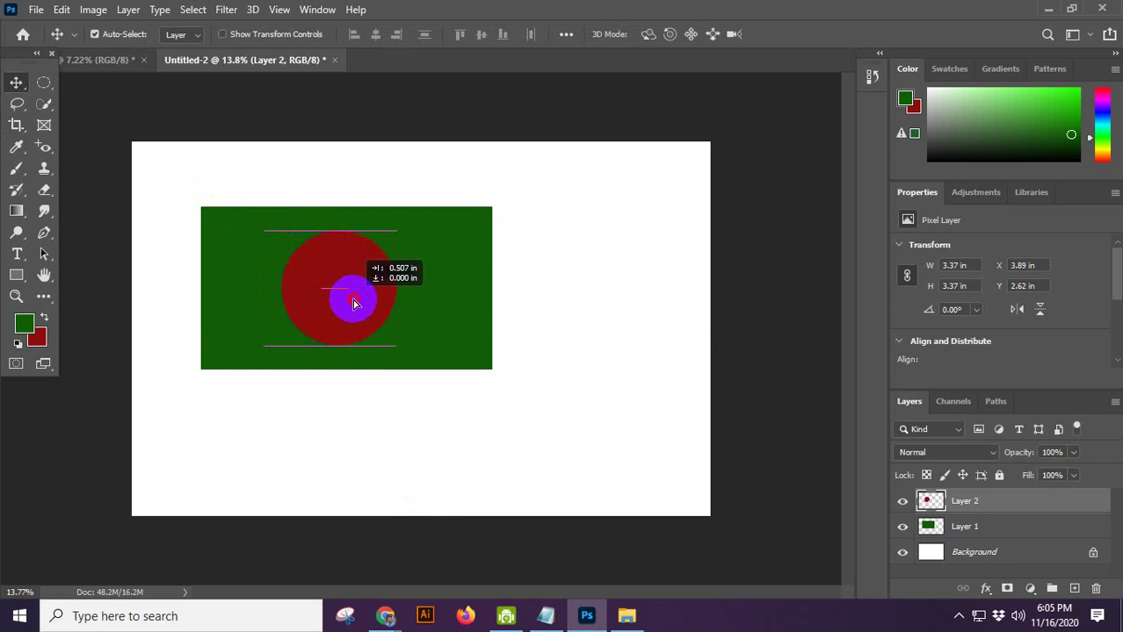
left_click_drag(355, 304, 350, 305)
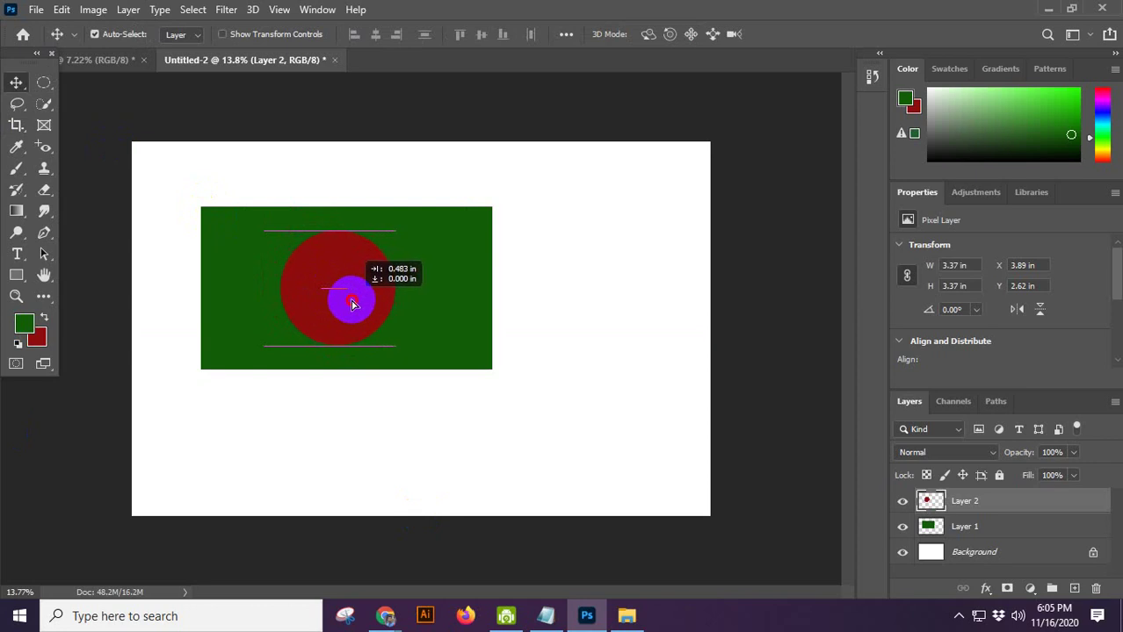
left_click_drag(352, 300, 352, 300)
Step: Select the dark red circle and green rectangle layers together and delete them from the canvas
scroll(352, 301, "down", 7)
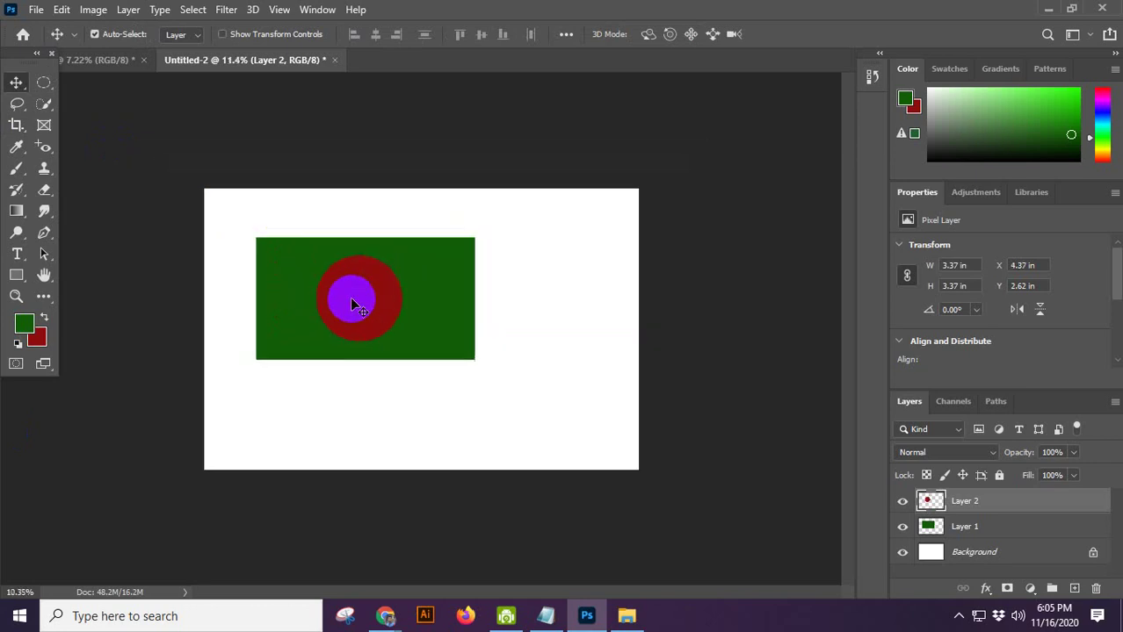
left_click_drag(512, 253, 303, 426)
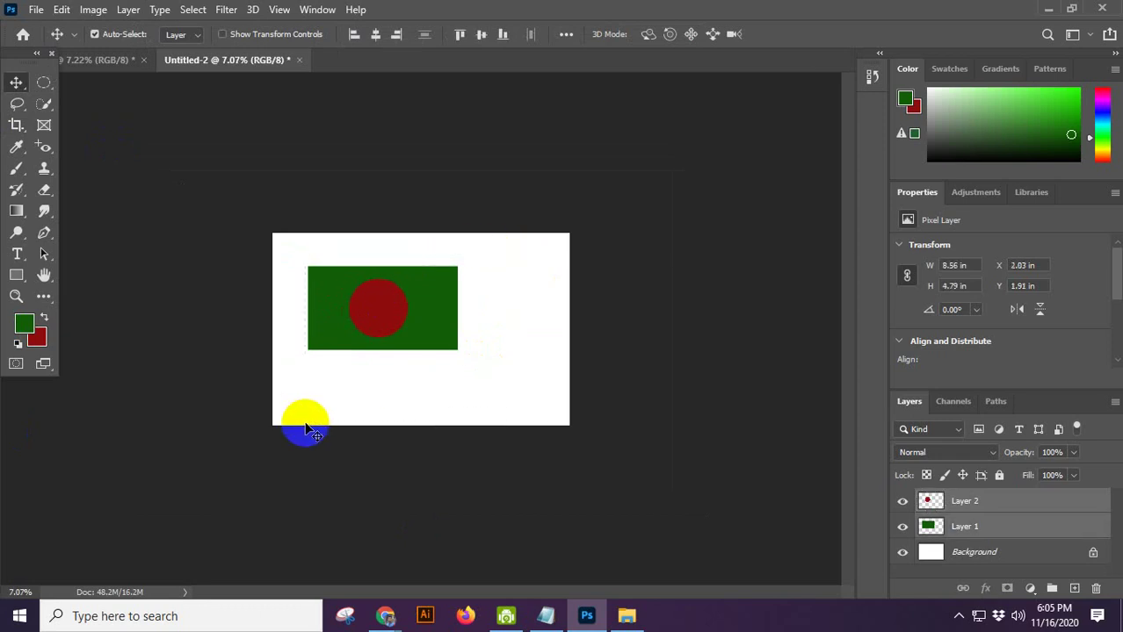
key("Delete")
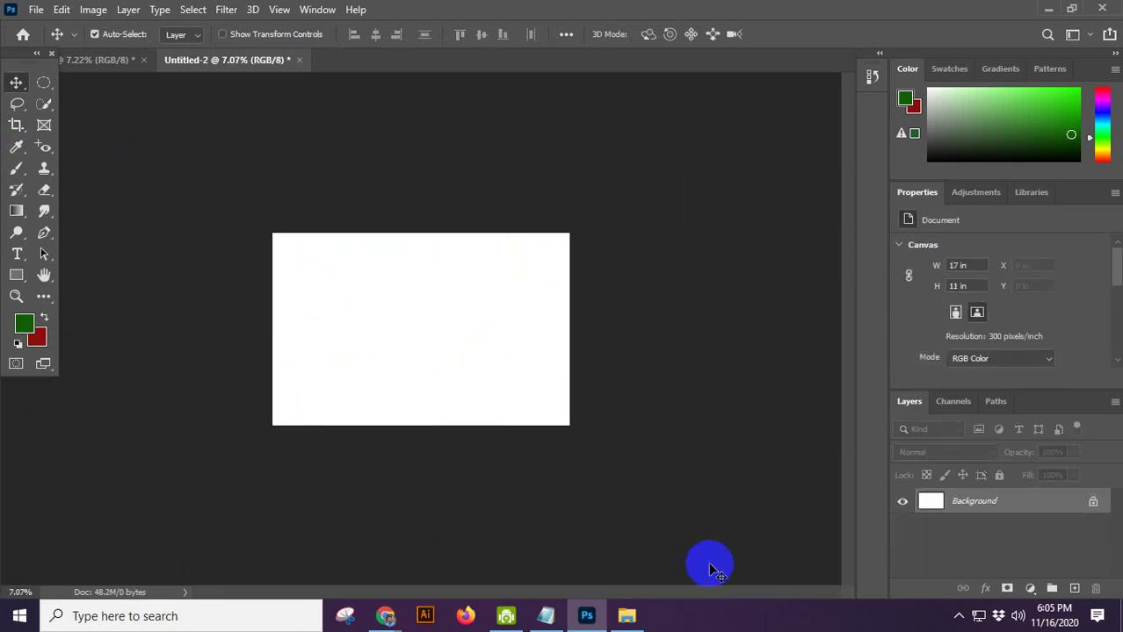
Step: Check the video meeting in Chrome and return to Photoshop
mouse_move(398, 621)
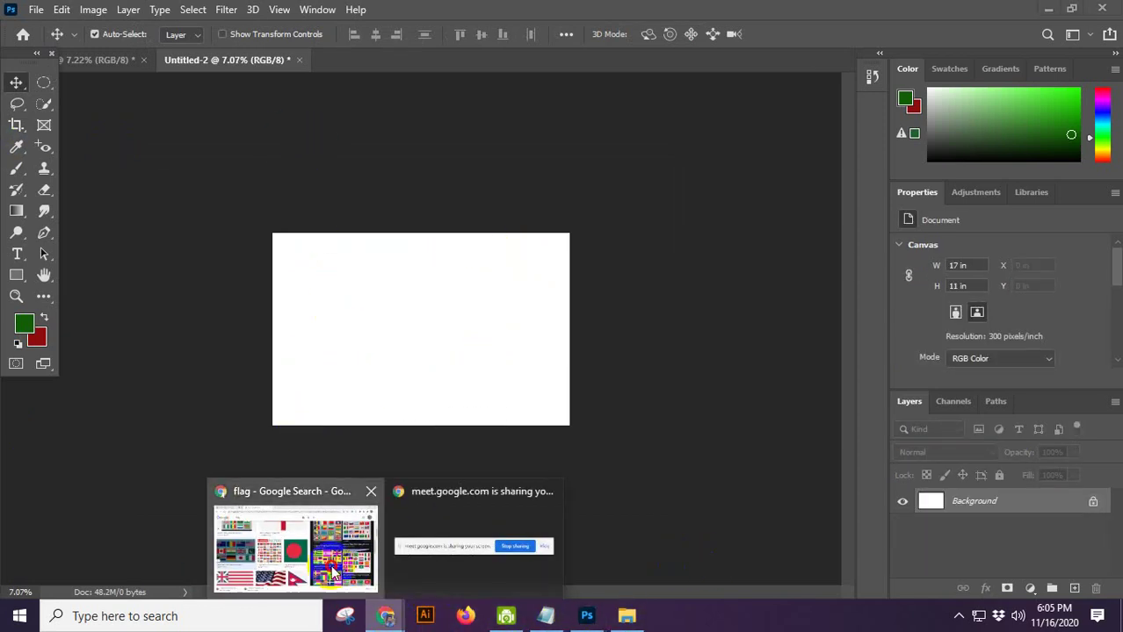
left_click(295, 553)
left_click(124, 11)
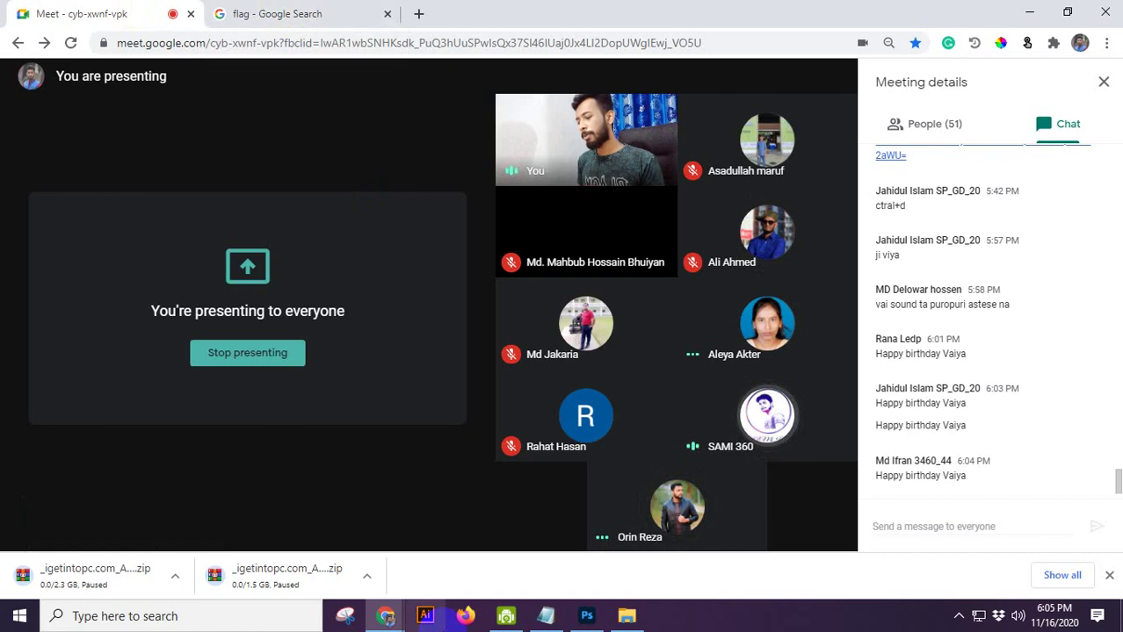
left_click(586, 614)
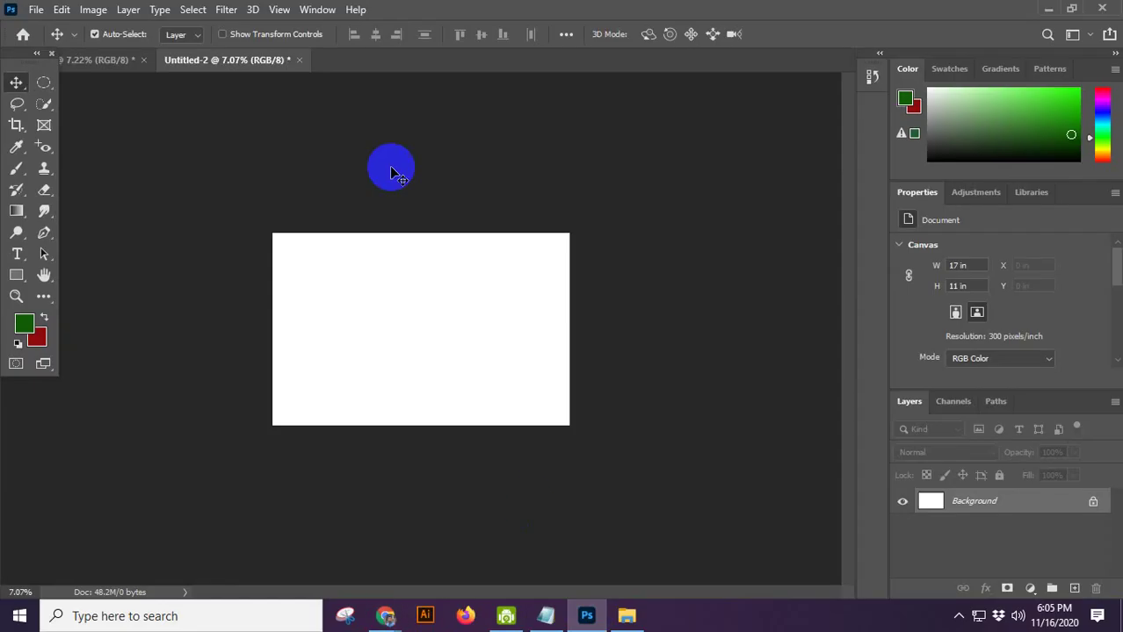
Step: Make a single-row marquee selection across the upper part of the canvas and fill it with 50% Gray
left_click(43, 85)
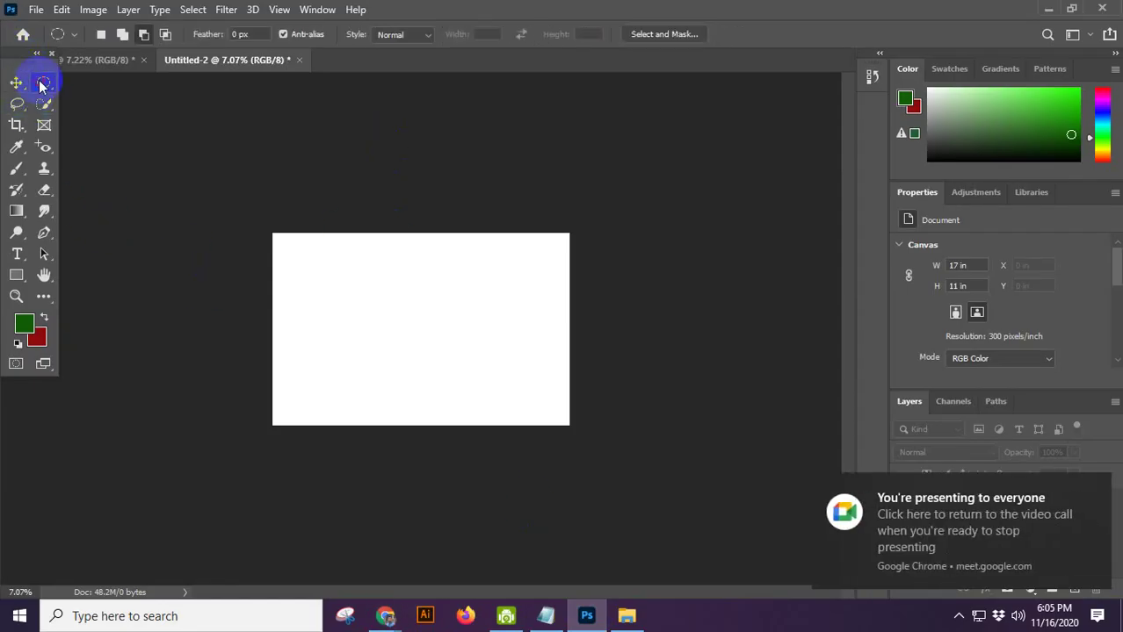
left_click(117, 114)
scroll(450, 304, "up", 1)
left_click_drag(407, 281, 431, 291)
key("shift+F5")
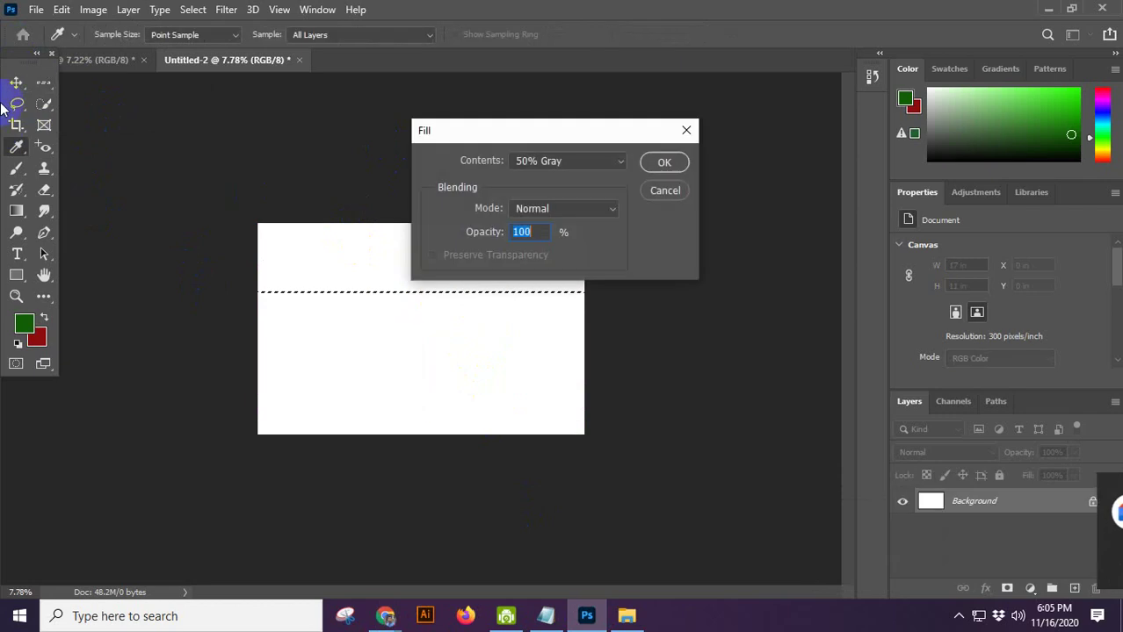
left_click(665, 164)
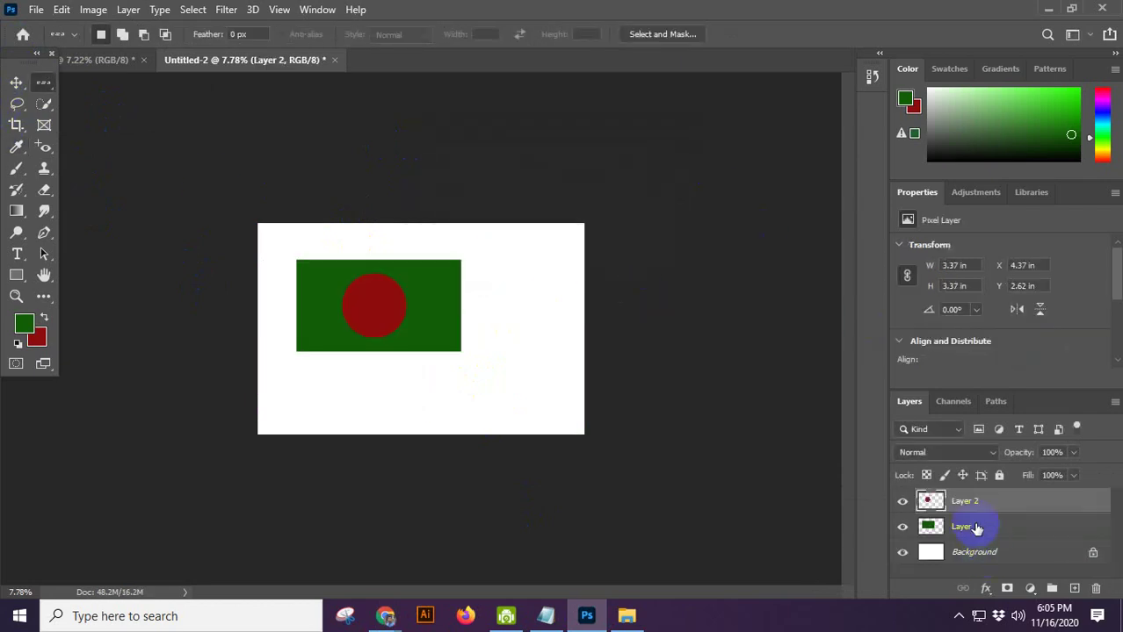
Step: Undo the row fill, the layer deletion and the flag drawing back to the two purple rectangles
key("ctrl+z")
key("ctrl+z")
key("ctrl+z")
key("ctrl+z")
key("ctrl+z")
key("ctrl+z")
key("ctrl+z")
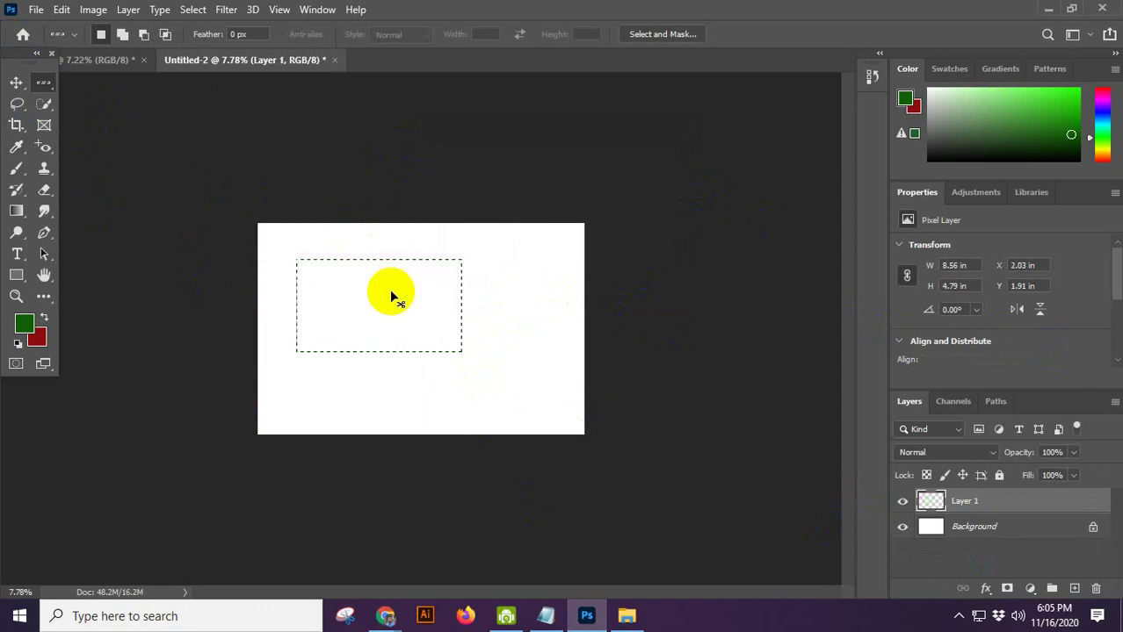
key("ctrl+z")
key("ctrl+z")
key("ctrl+z")
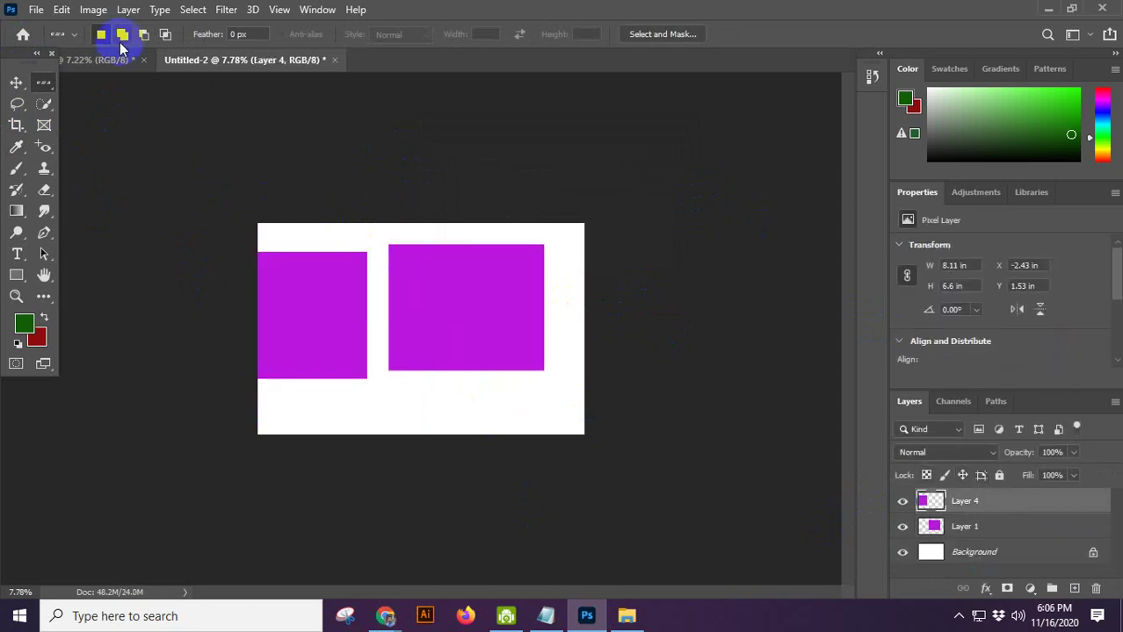
Step: In the first document, shift the artwork upward and delete the red crescent layer
left_click(121, 63)
scroll(460, 375, "up", 3)
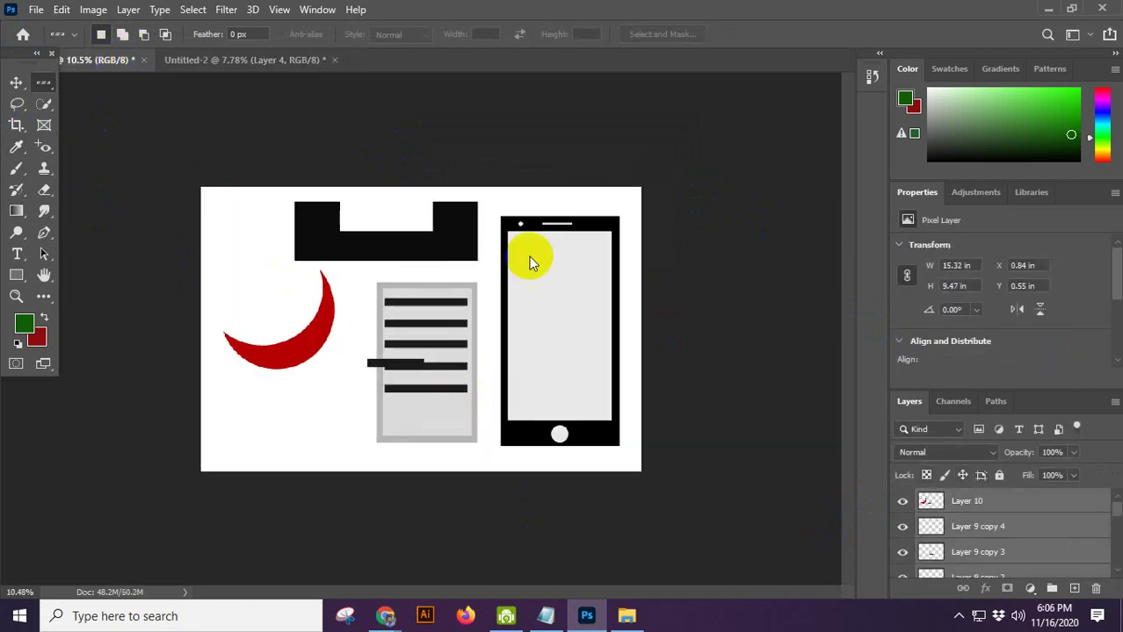
left_click(10, 83)
left_click_drag(388, 369, 334, 420)
left_click(284, 432)
key("Delete")
Step: Duplicate the notepad's first black line and place the copy 4.217 in lower, beneath the last line
scroll(413, 271, "up", 3)
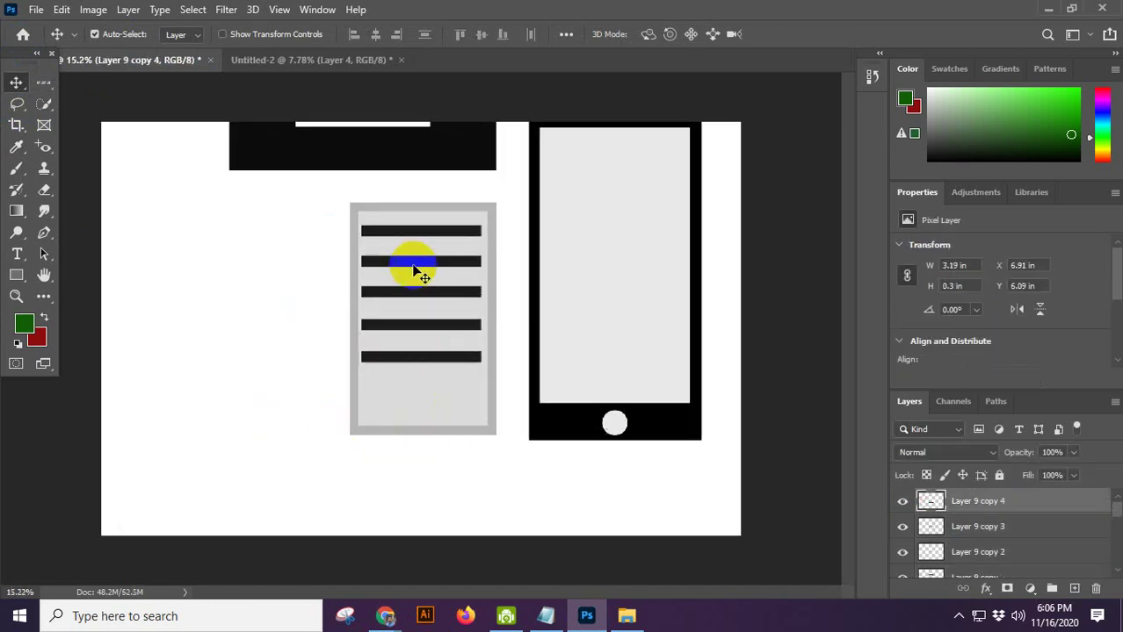
left_click(418, 236)
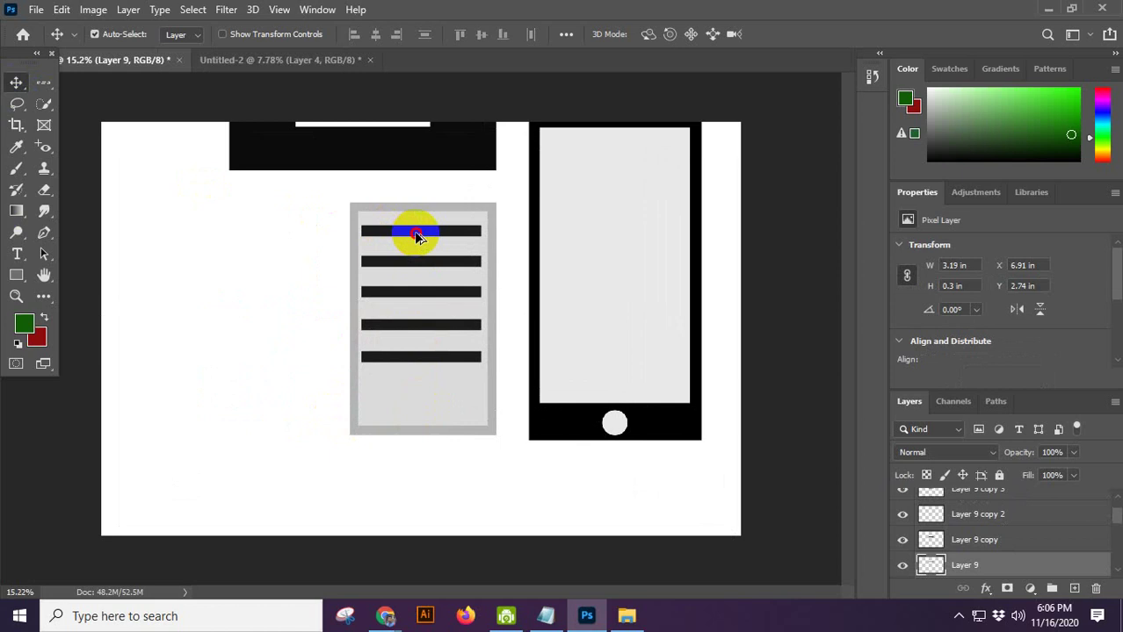
left_click_drag(411, 233, 419, 393)
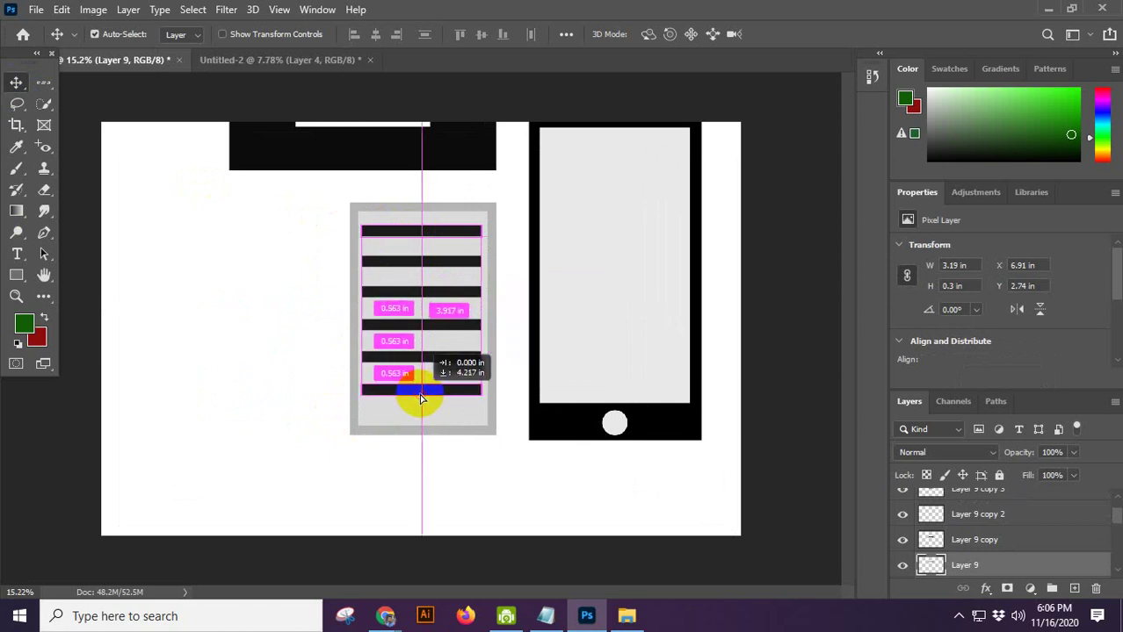
left_click_drag(420, 398, 421, 400)
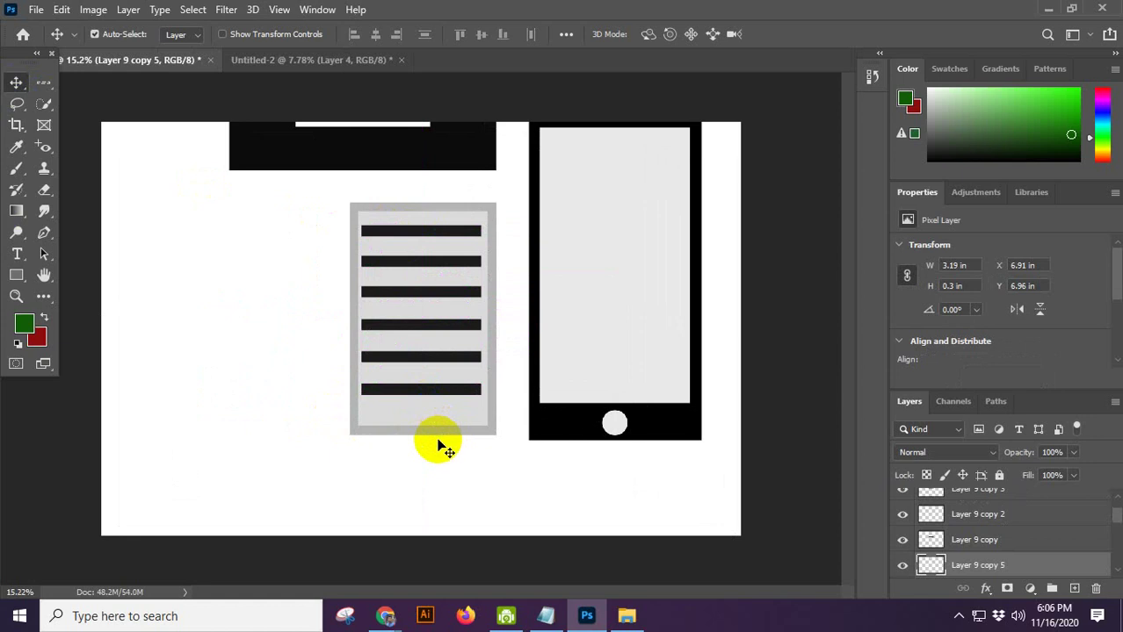
left_click(427, 236)
Step: Select all the artwork layers of the first document and delete them
scroll(427, 236, "down", 8)
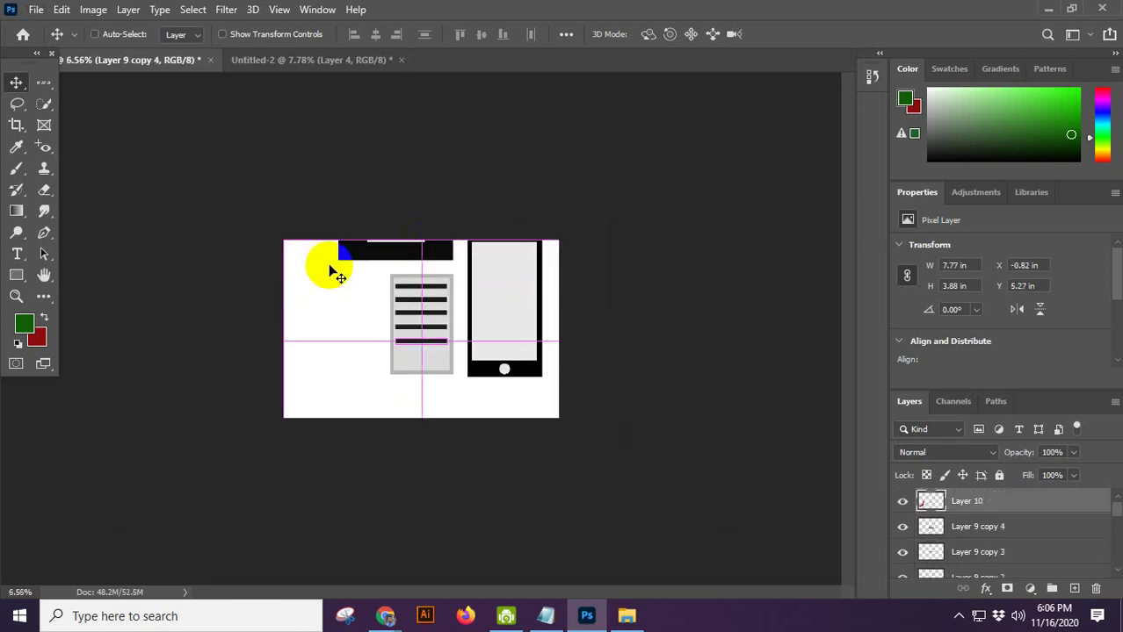
left_click_drag(300, 238, 604, 467)
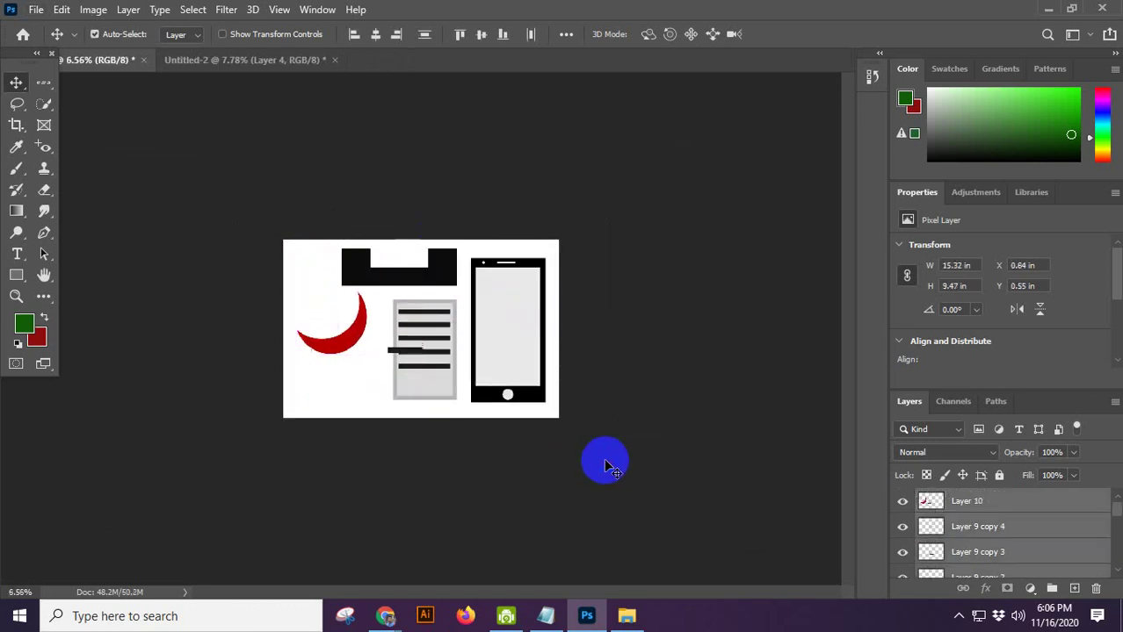
key("Delete")
Step: Review the flag image results and the video meeting in Chrome, and return to Photoshop
left_click(385, 616)
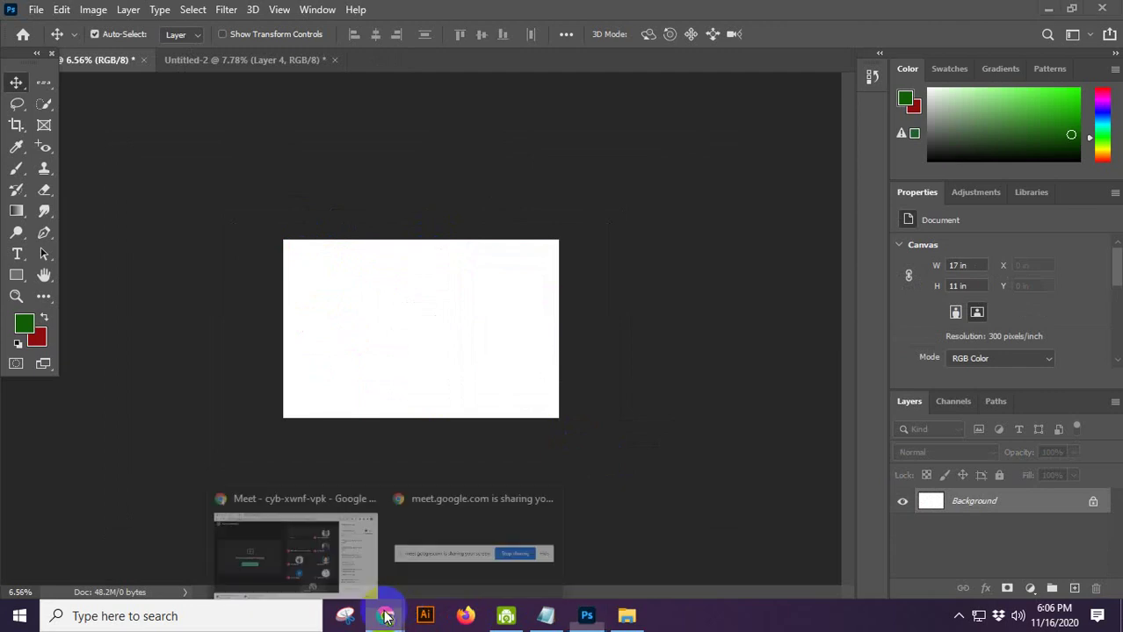
left_click(294, 525)
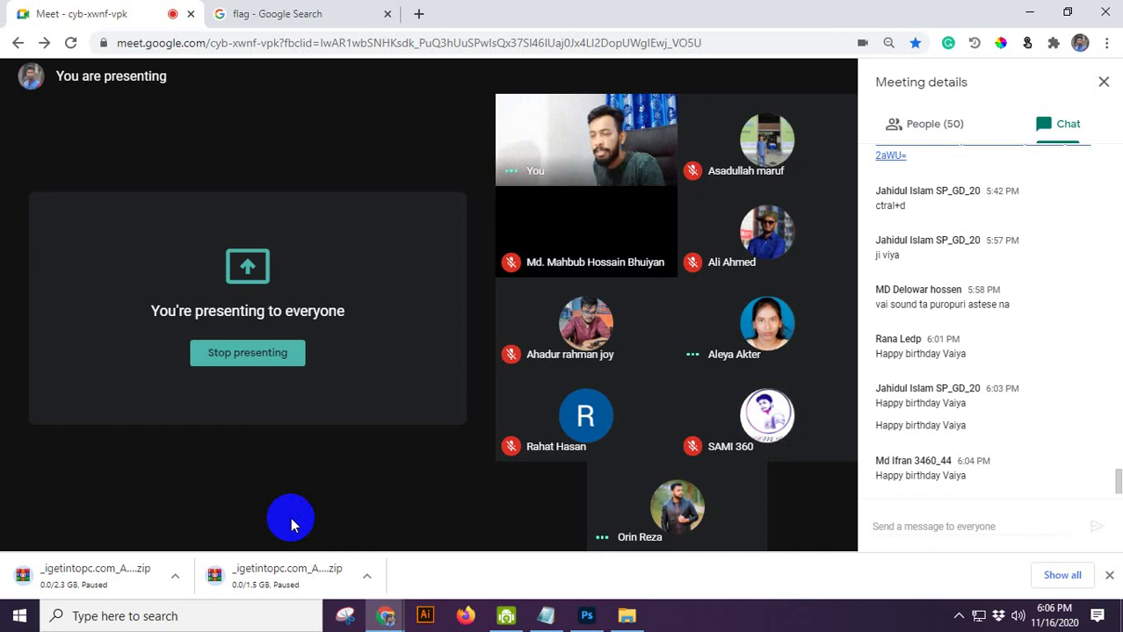
left_click(291, 15)
scroll(782, 170, "up", 5)
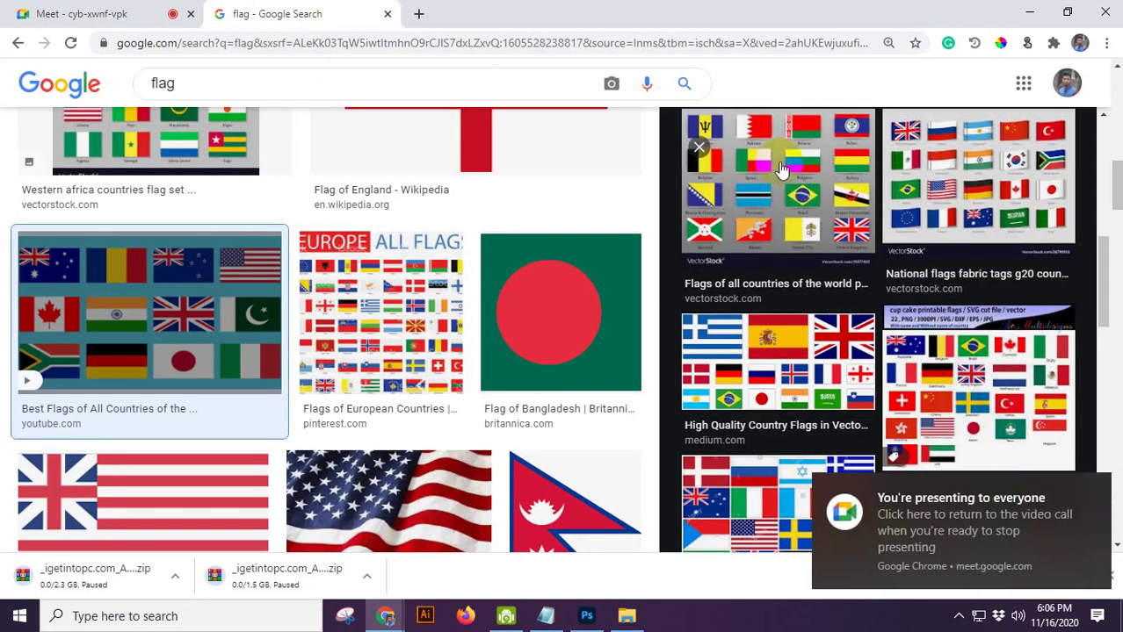
scroll(801, 274, "down", 5)
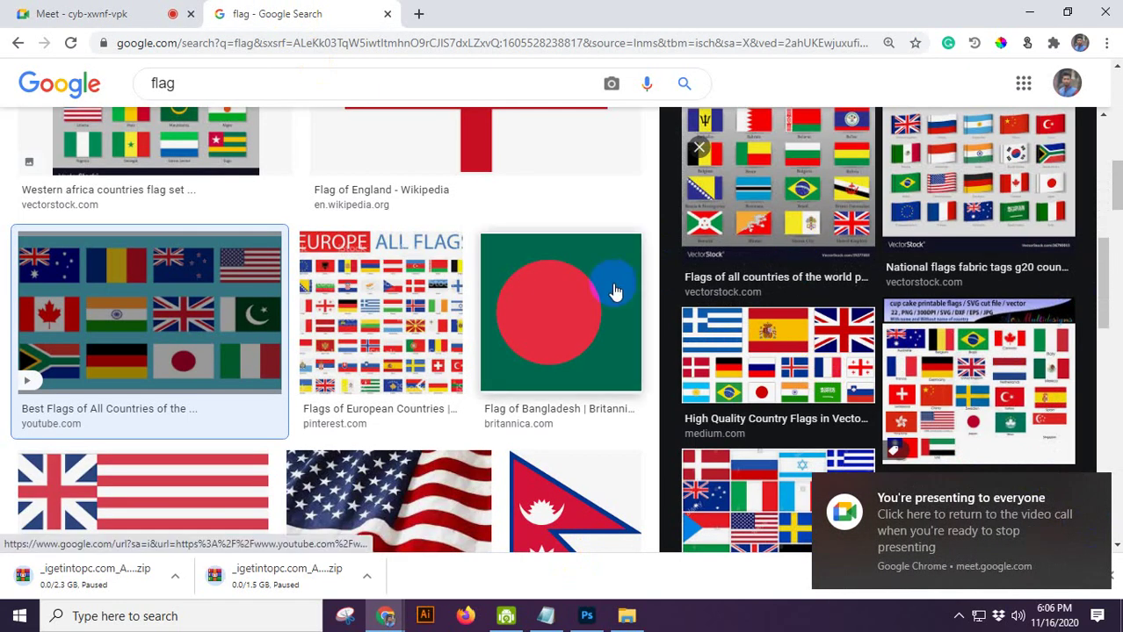
left_click(117, 9)
mouse_move(769, 499)
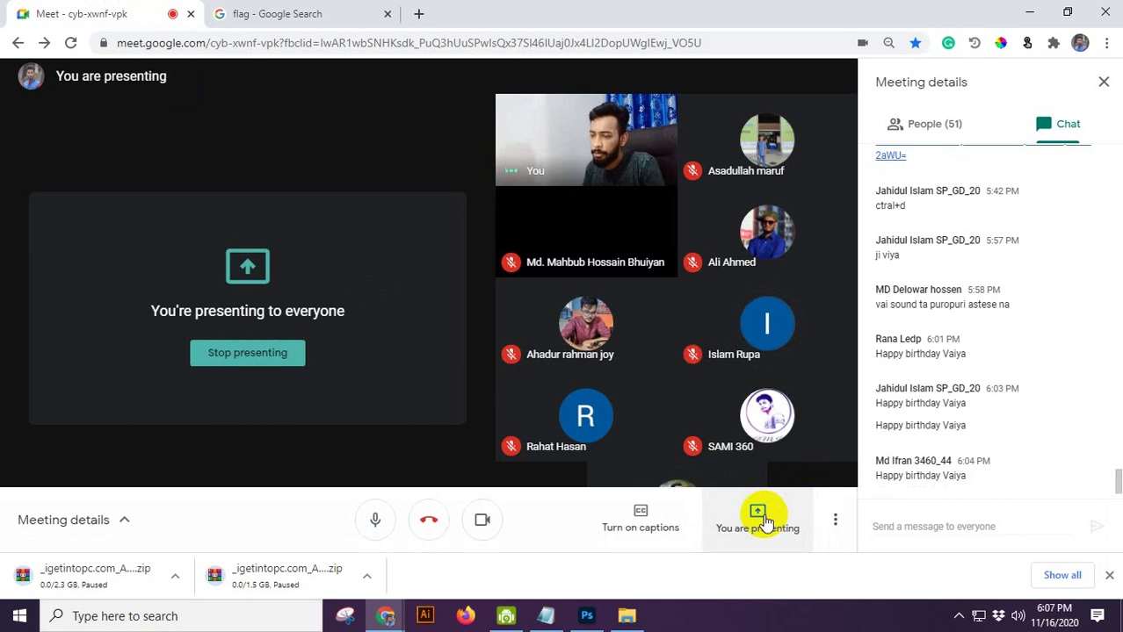
left_click(587, 616)
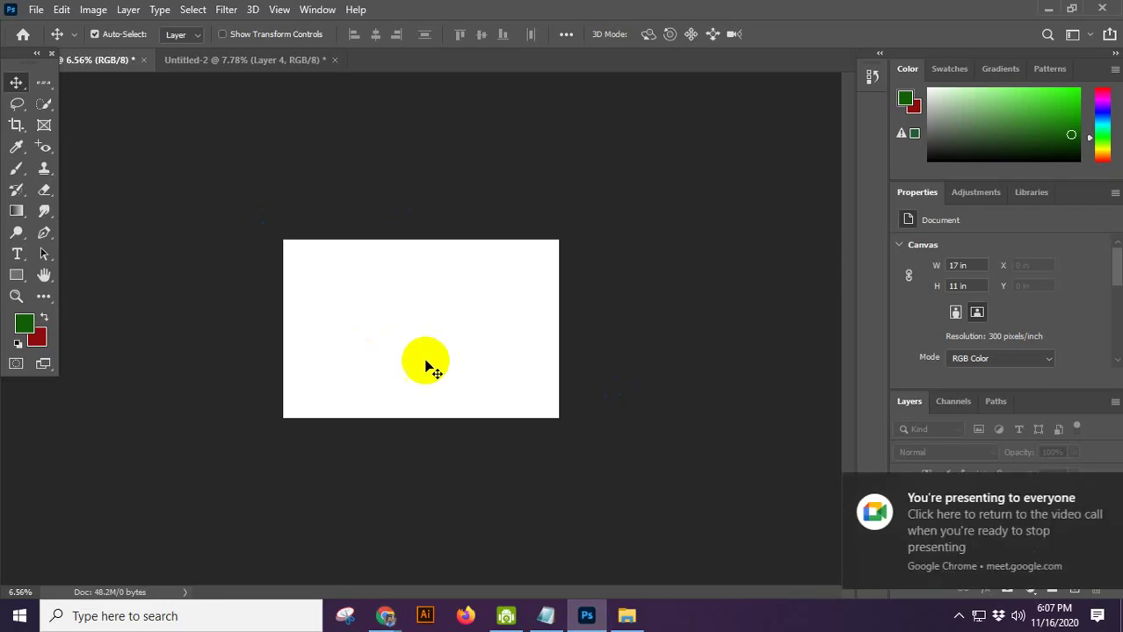
Step: Undo the deletion of the artwork in the first document
left_click(221, 60)
left_click(89, 61)
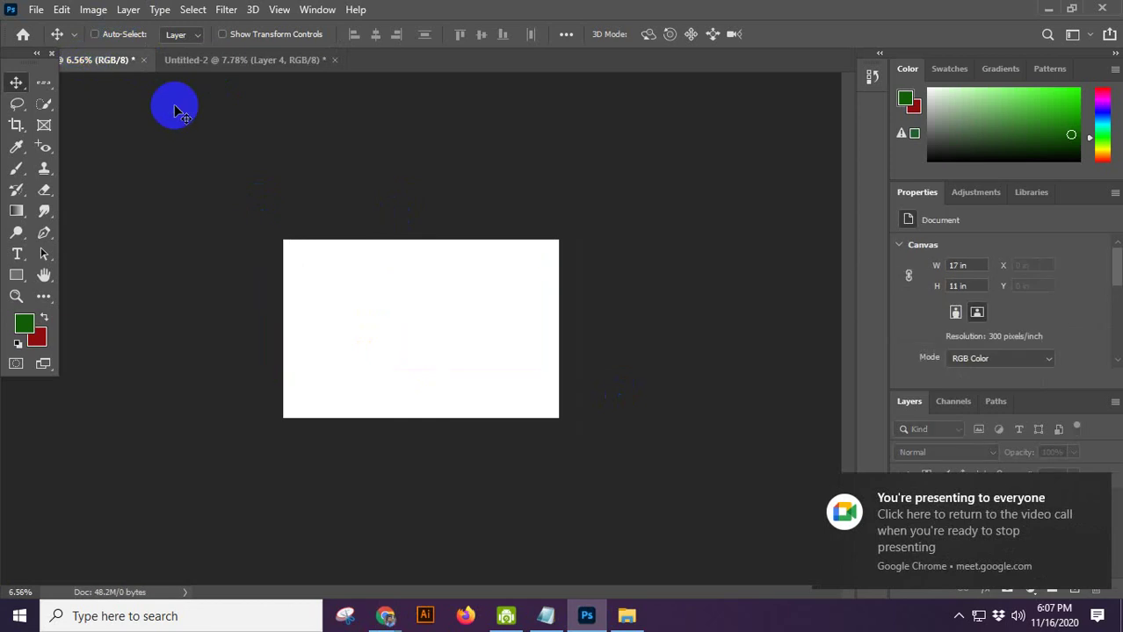
key("ctrl+z")
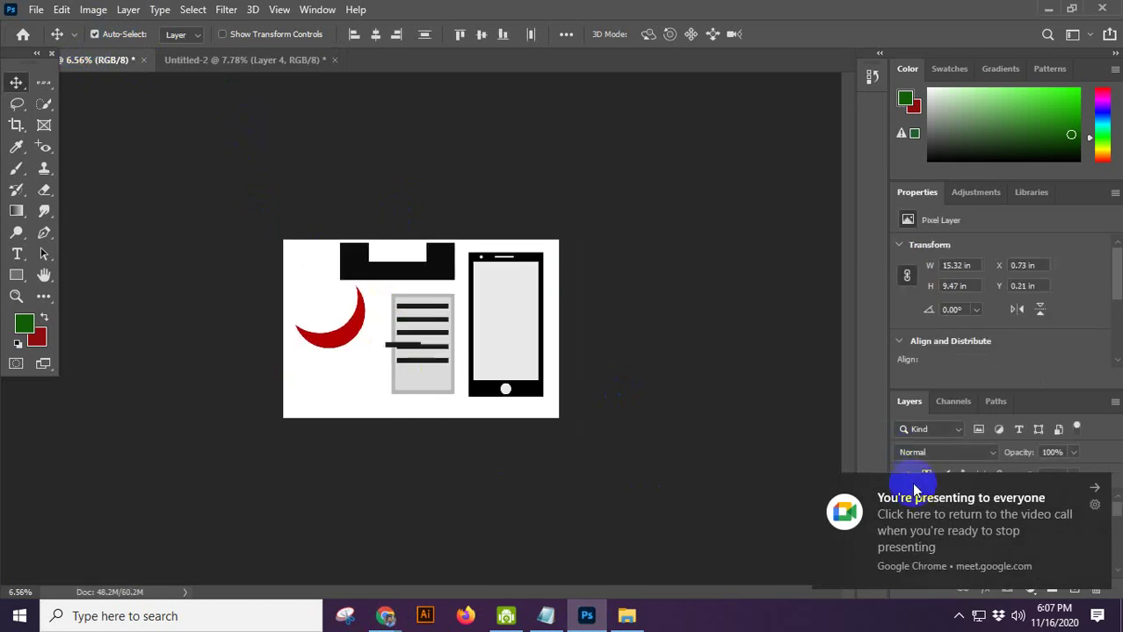
Step: Move the red crescent layer down so its short black bar sits below the notepad's last line, and clear the layer selection
scroll(408, 266, "up", 3)
scroll(415, 376, "up", 1)
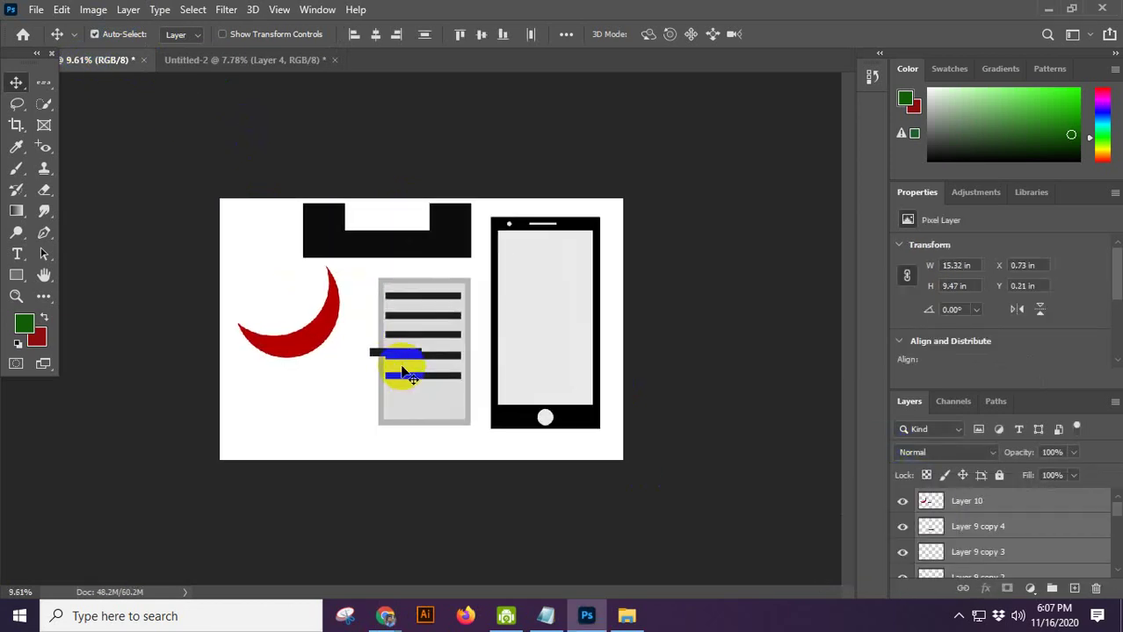
left_click_drag(376, 355, 334, 367)
left_click(321, 367)
left_click(302, 322)
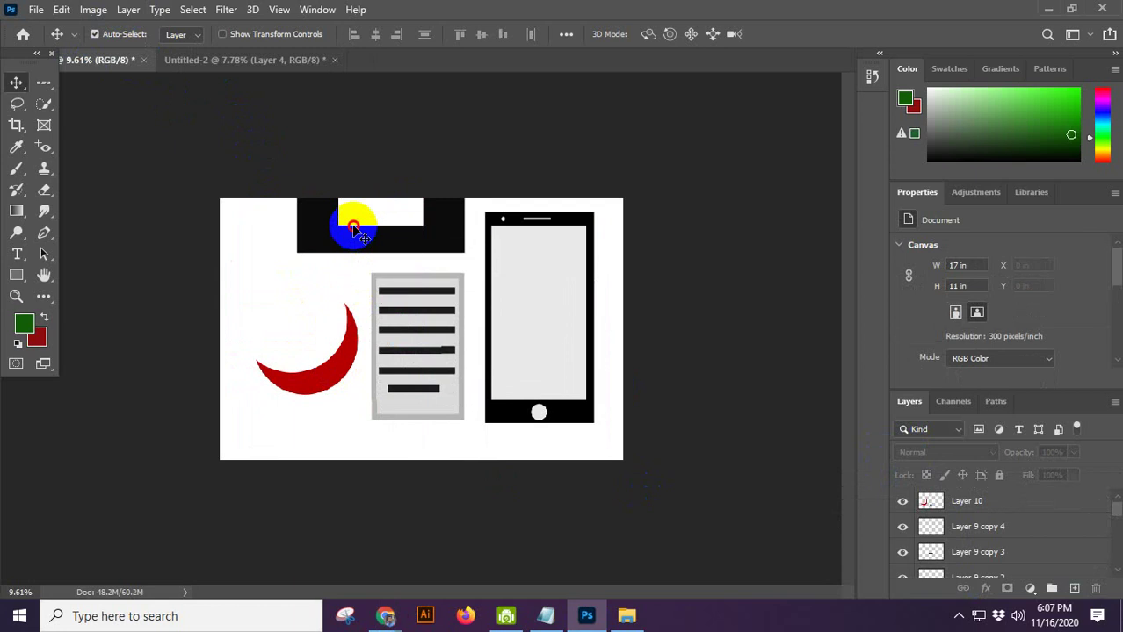
left_click_drag(285, 206, 290, 260)
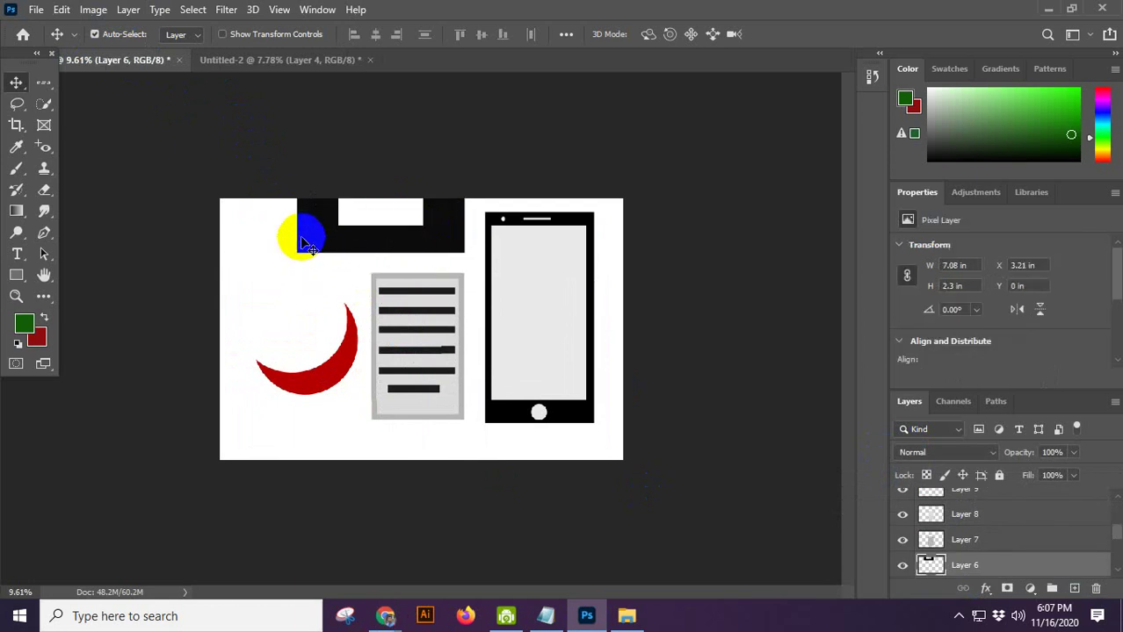
left_click(180, 242)
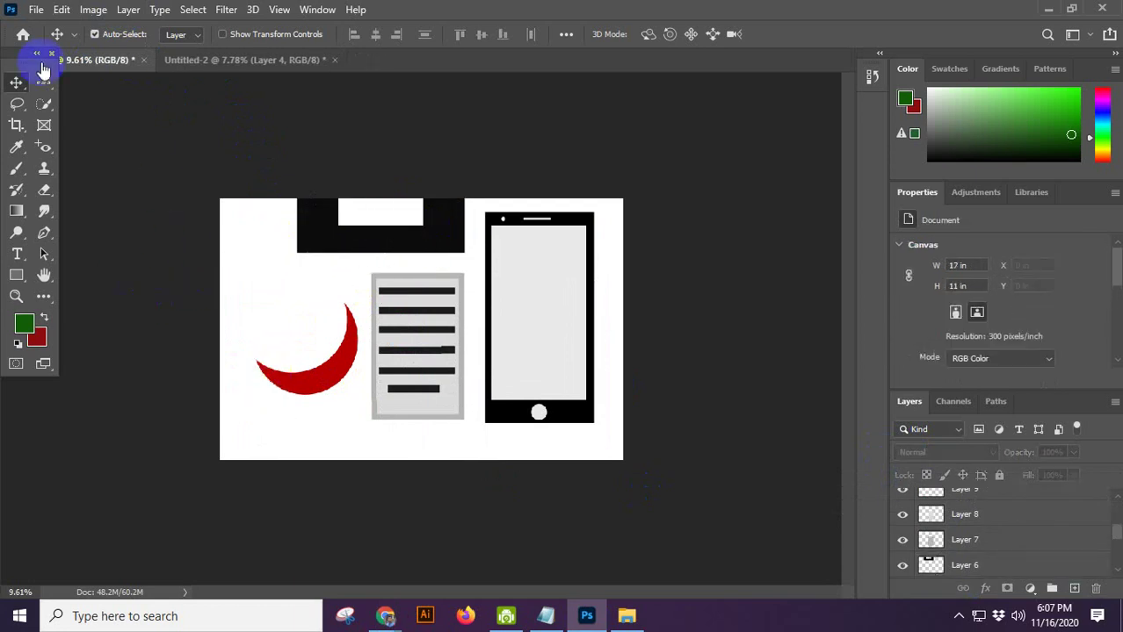
Step: Dock the floating toolbox at the edge of the workspace
left_click_drag(37, 69, 3, 114)
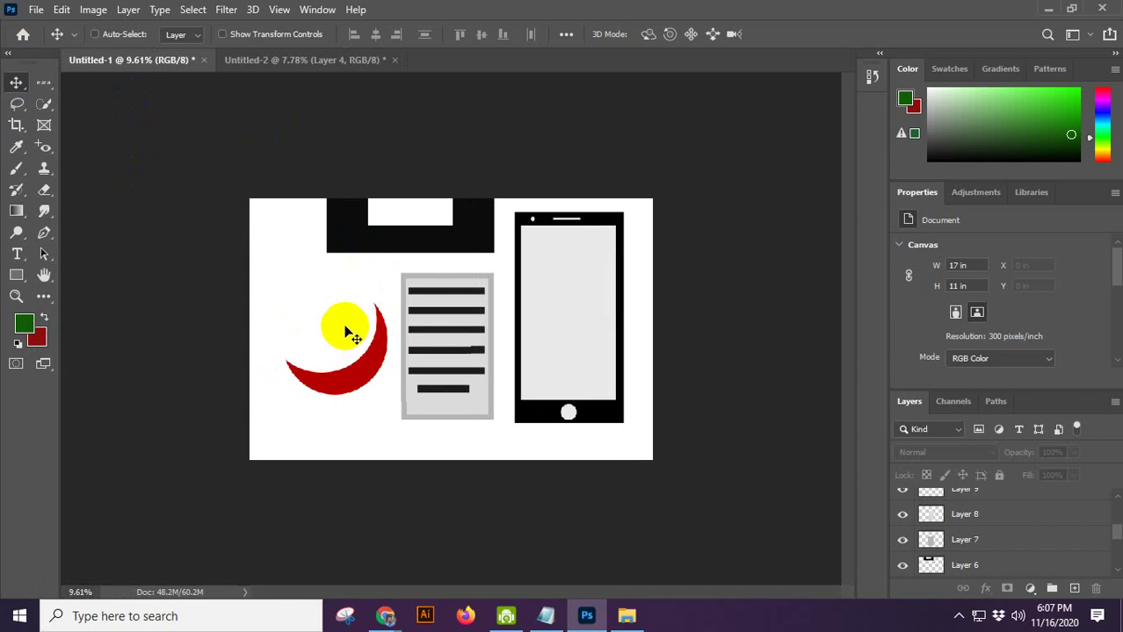
left_click(36, 9)
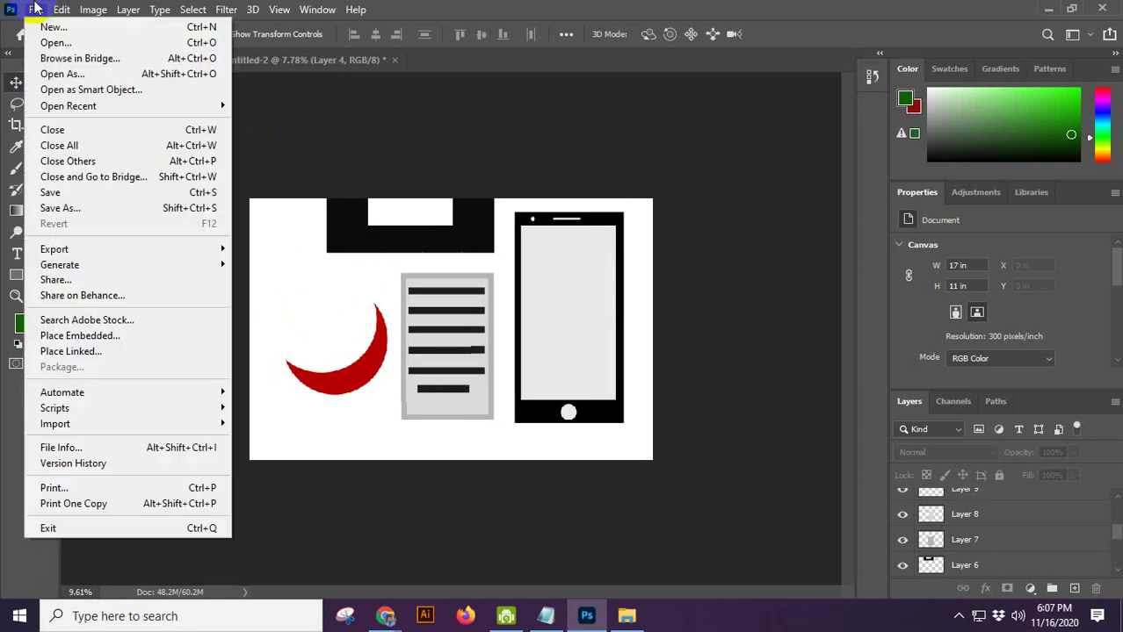
left_click(73, 212)
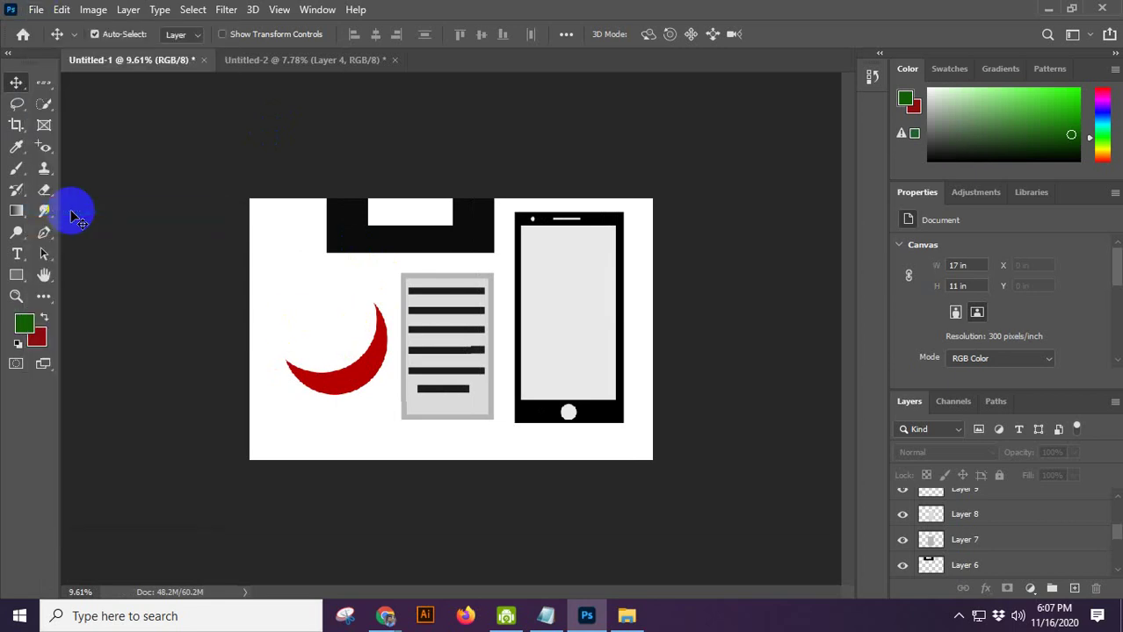
left_click(642, 452)
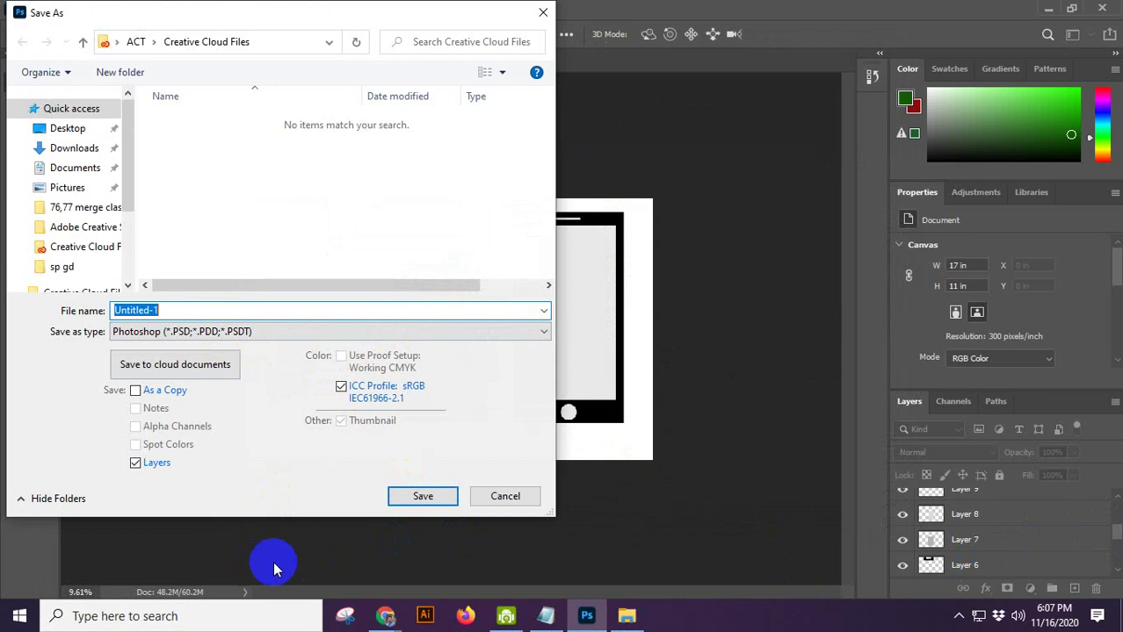
left_click(426, 497)
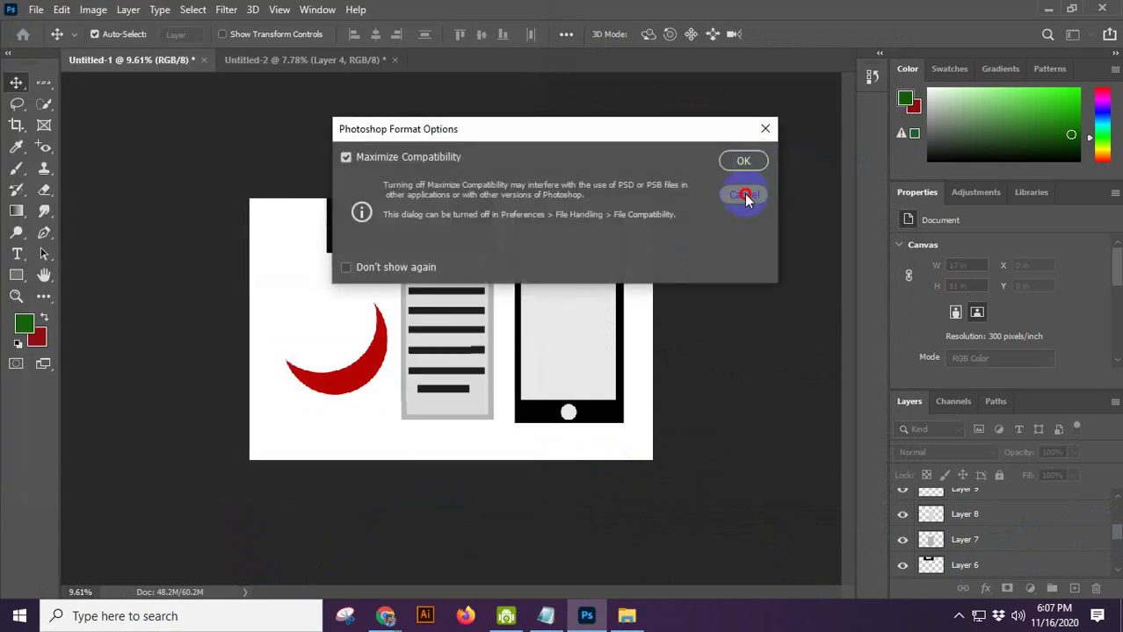
left_click(744, 195)
key("ctrl+s")
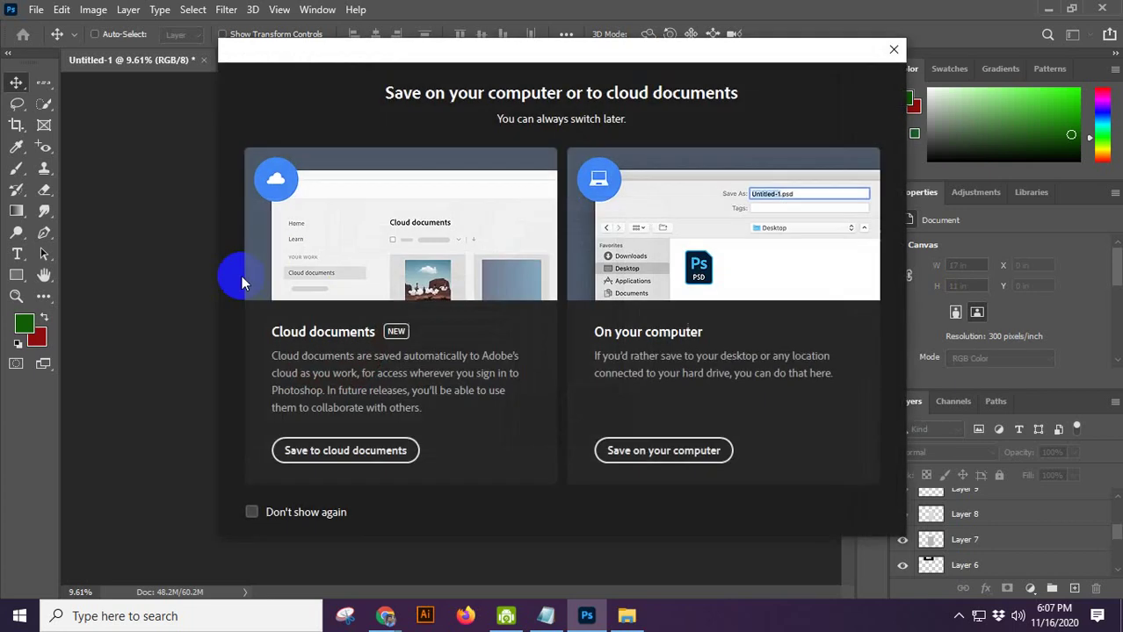
left_click(663, 451)
left_click(243, 332)
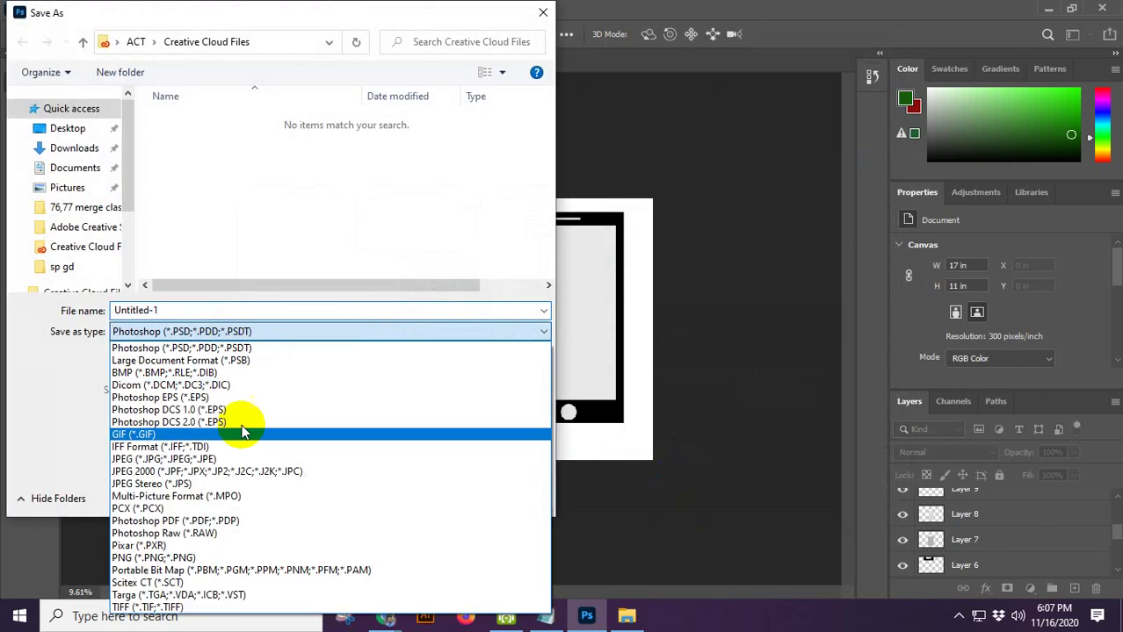
left_click(227, 458)
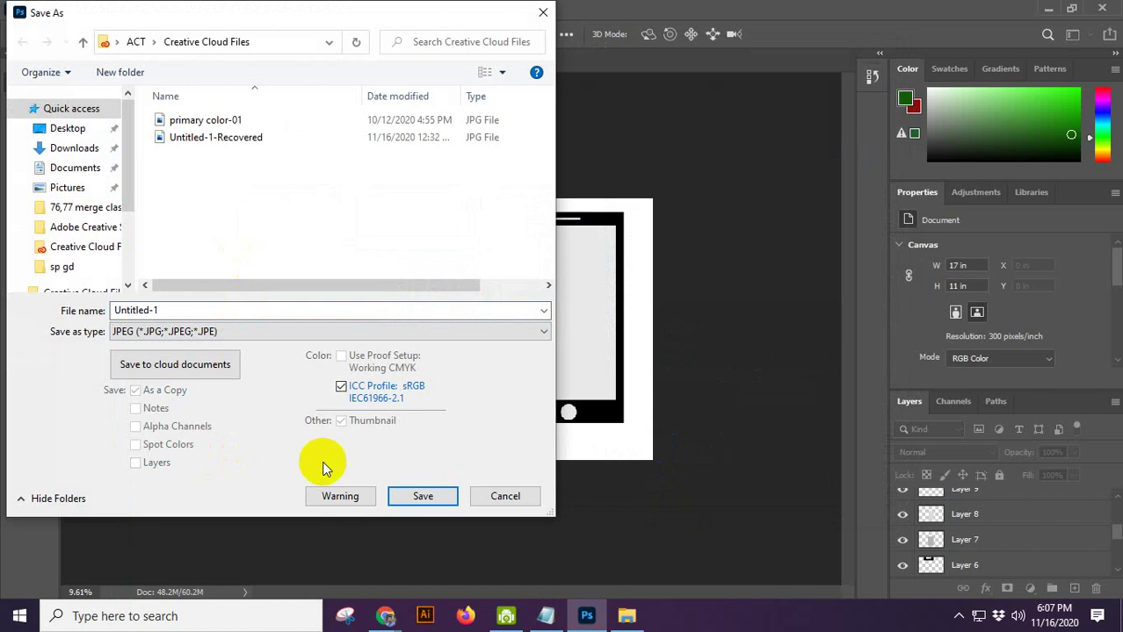
left_click(422, 497)
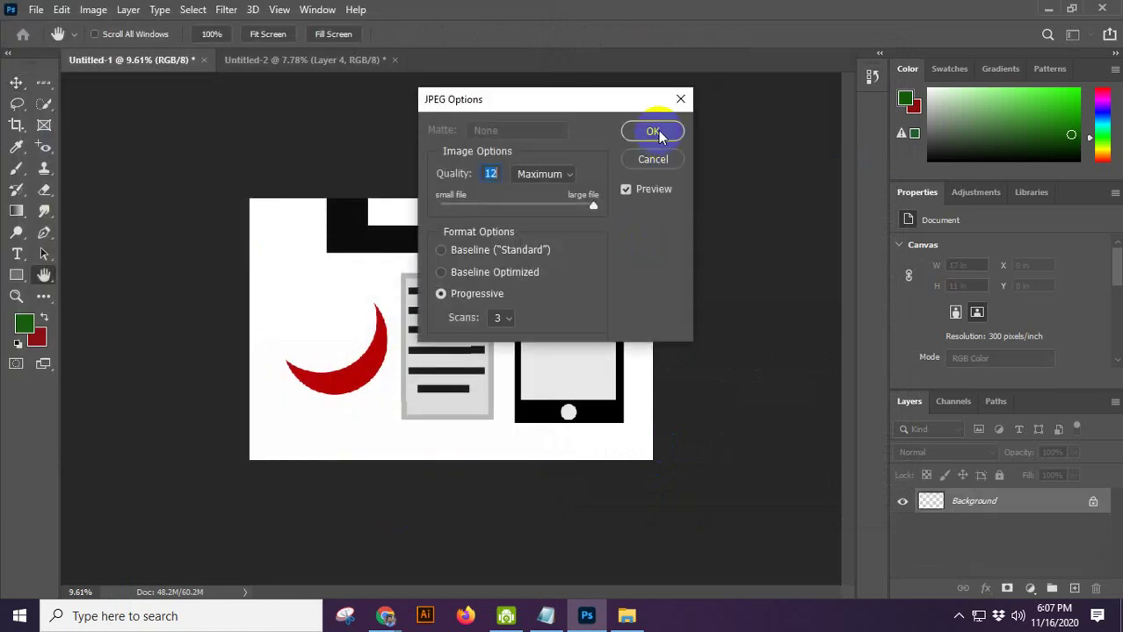
left_click(653, 161)
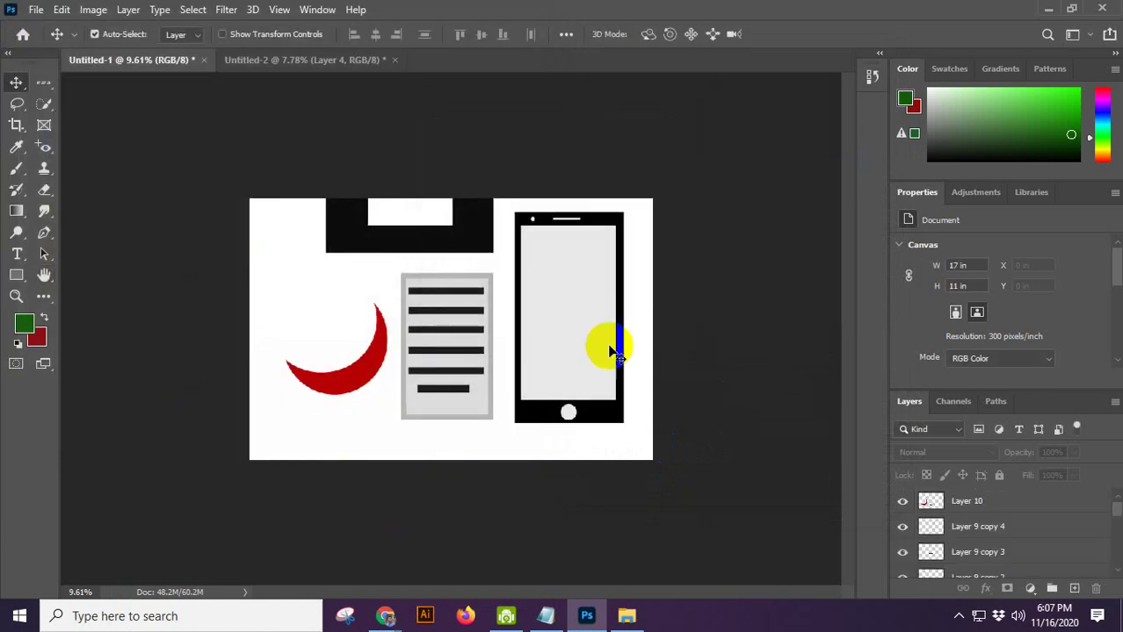
Step: Switch from the Single Row Marquee to the Rectangular Marquee tool in the first document
scroll(465, 402, "down", 3)
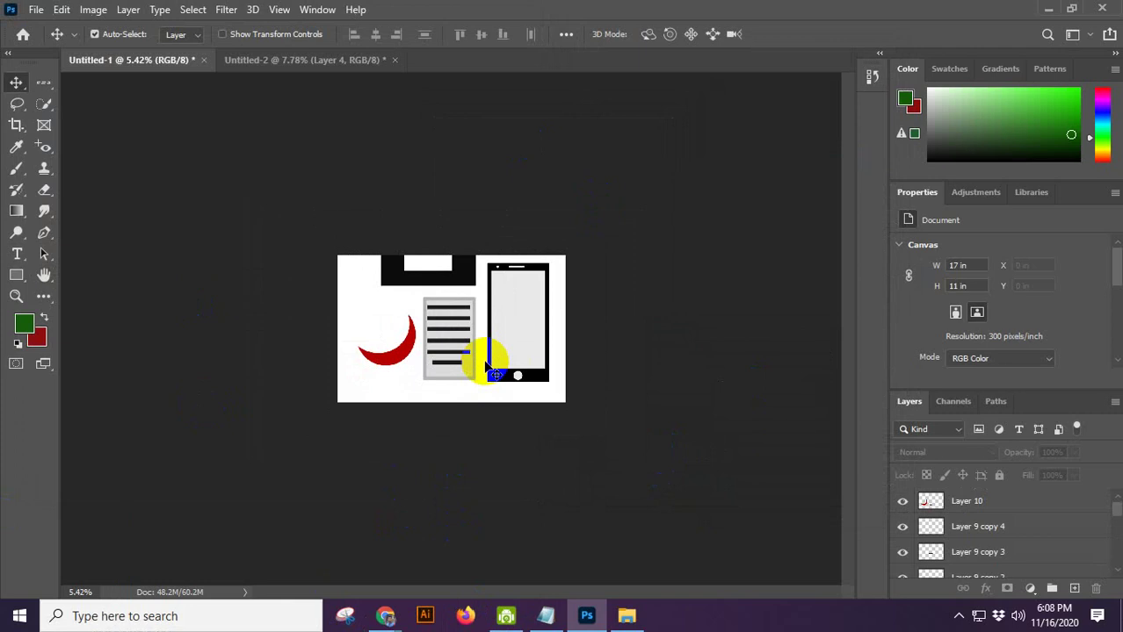
left_click(44, 82)
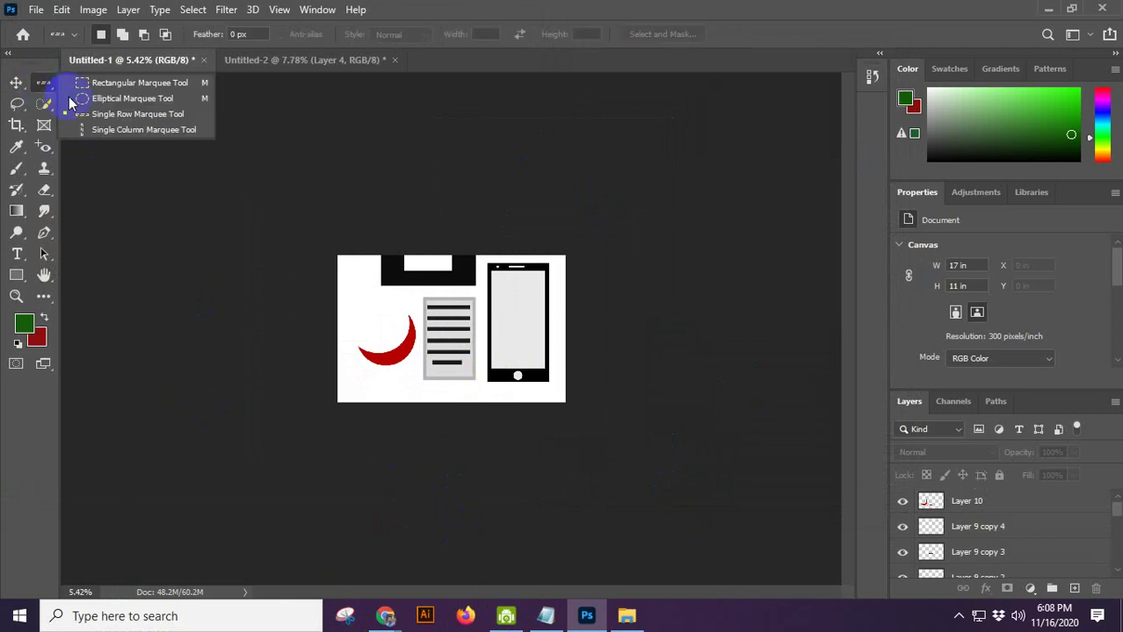
left_click(87, 84)
scroll(253, 225, "down", 1)
scroll(525, 373, "up", 4)
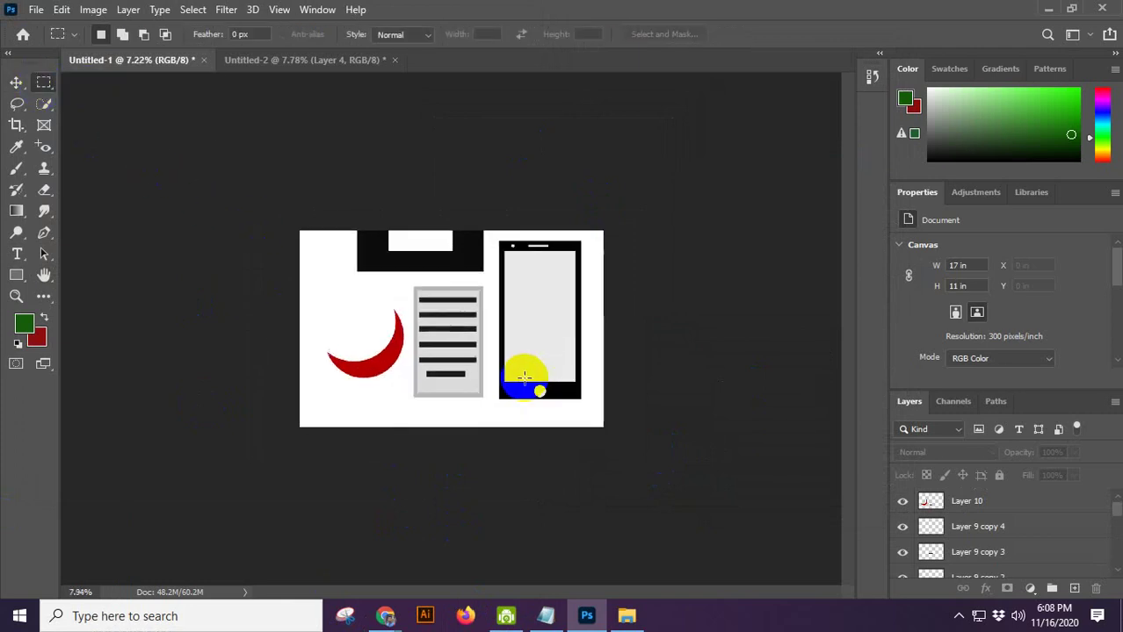
Step: Close the second document with the purple rectangles, Untitled-2, without saving its changes
left_click(232, 60)
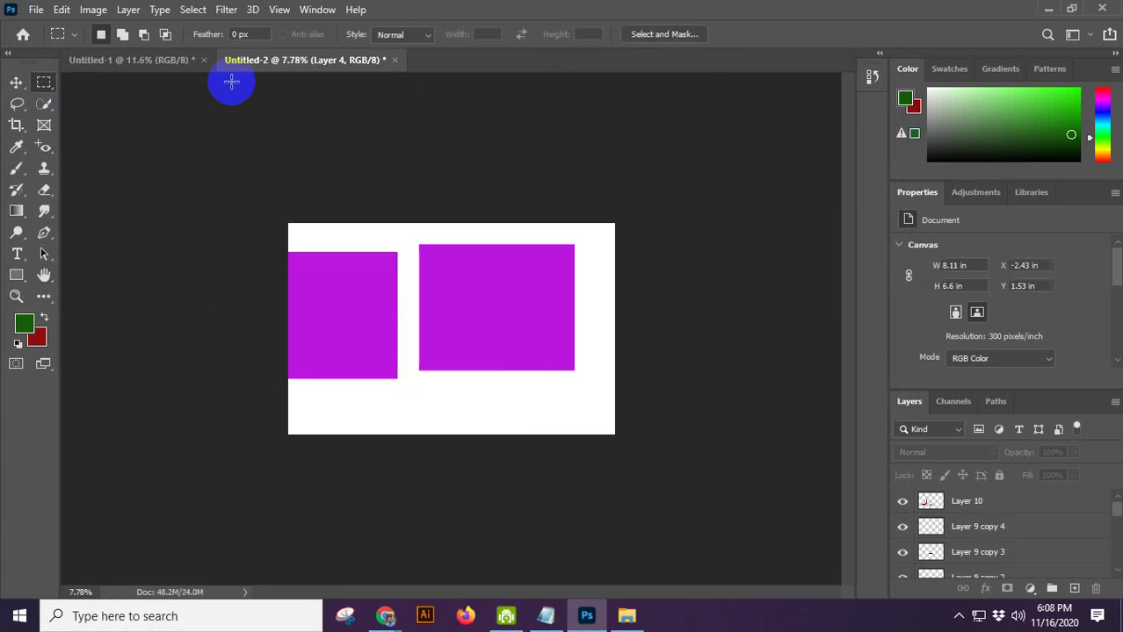
left_click(167, 60)
left_click(343, 60)
left_click(395, 59)
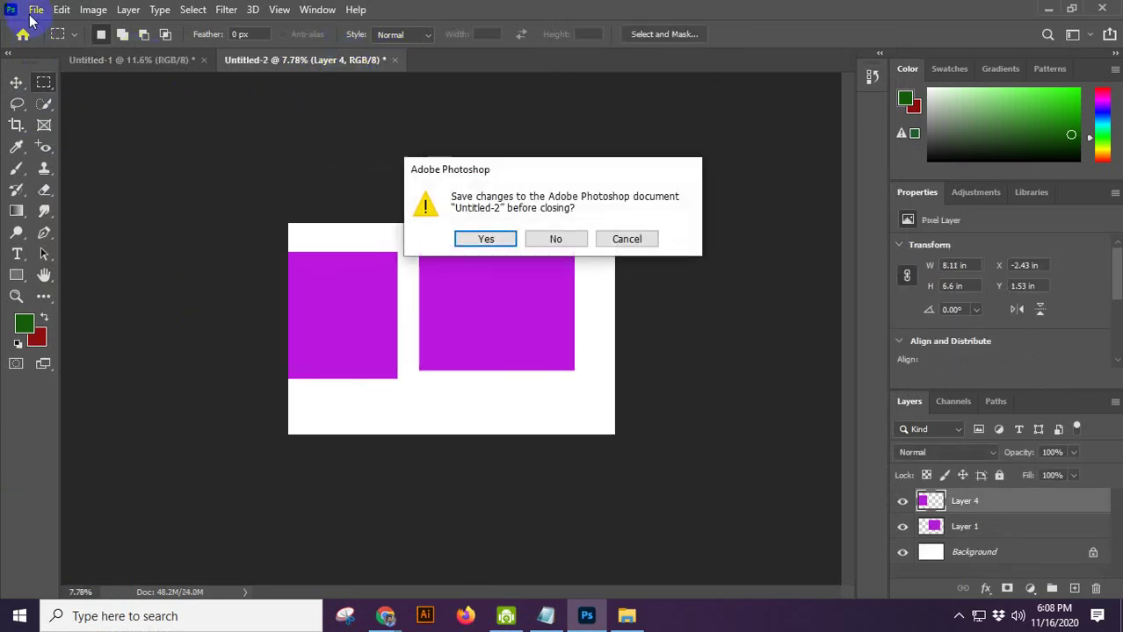
left_click(556, 239)
left_click(61, 10)
left_click(62, 9)
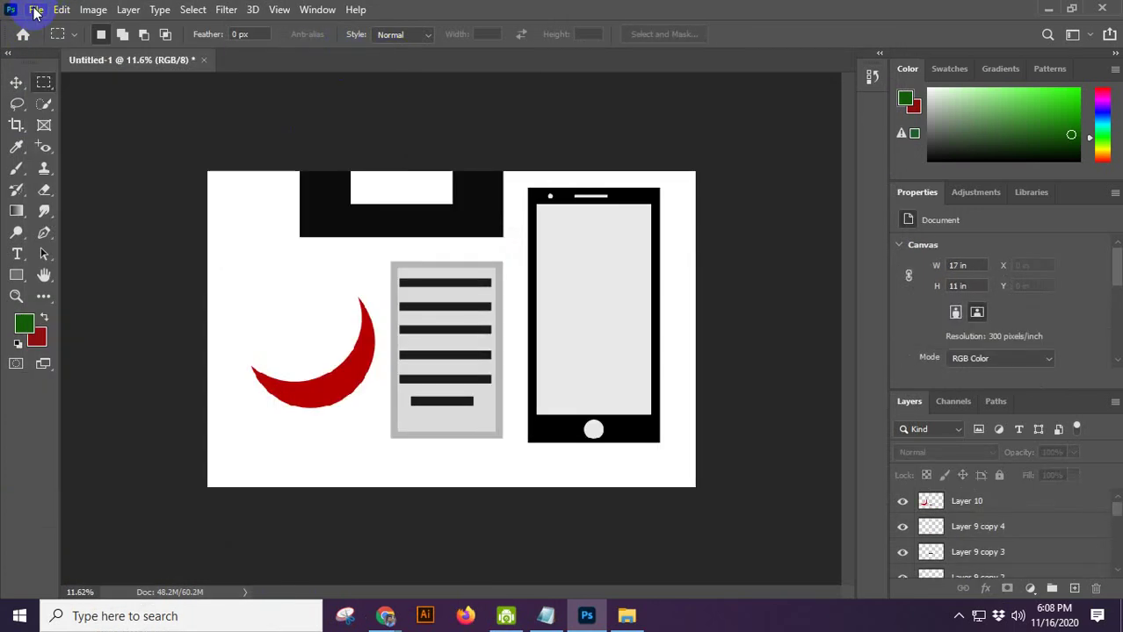
Step: Save the artwork on the computer as a JPEG named Untitled-1, with Maximum quality 12 and the Progressive format with 3 scans
left_click(36, 10)
left_click(88, 207)
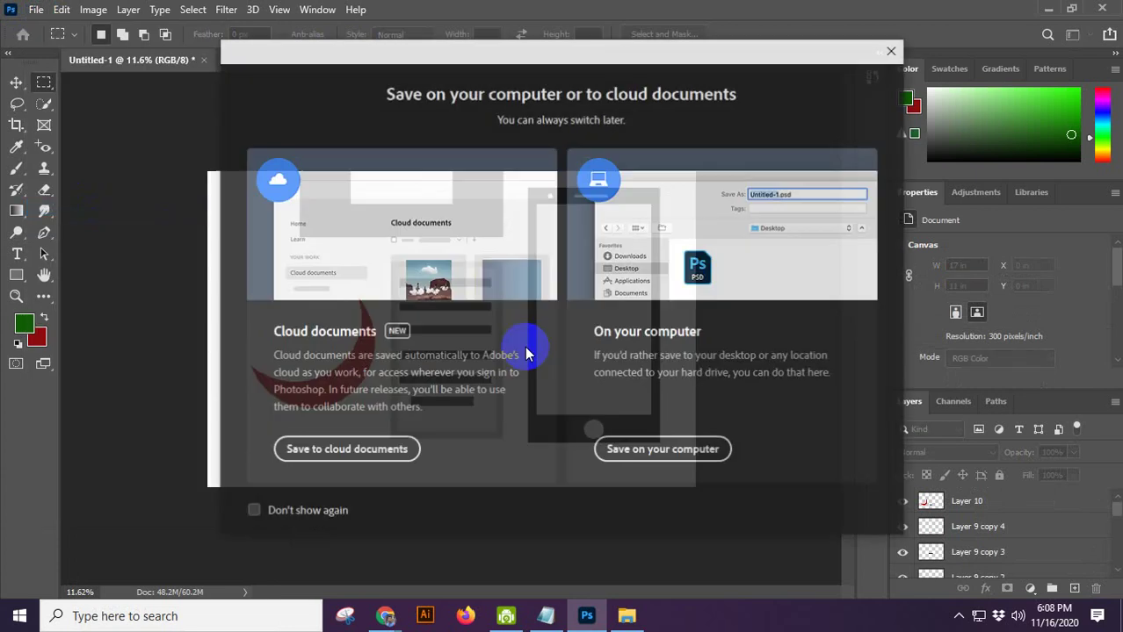
left_click(663, 451)
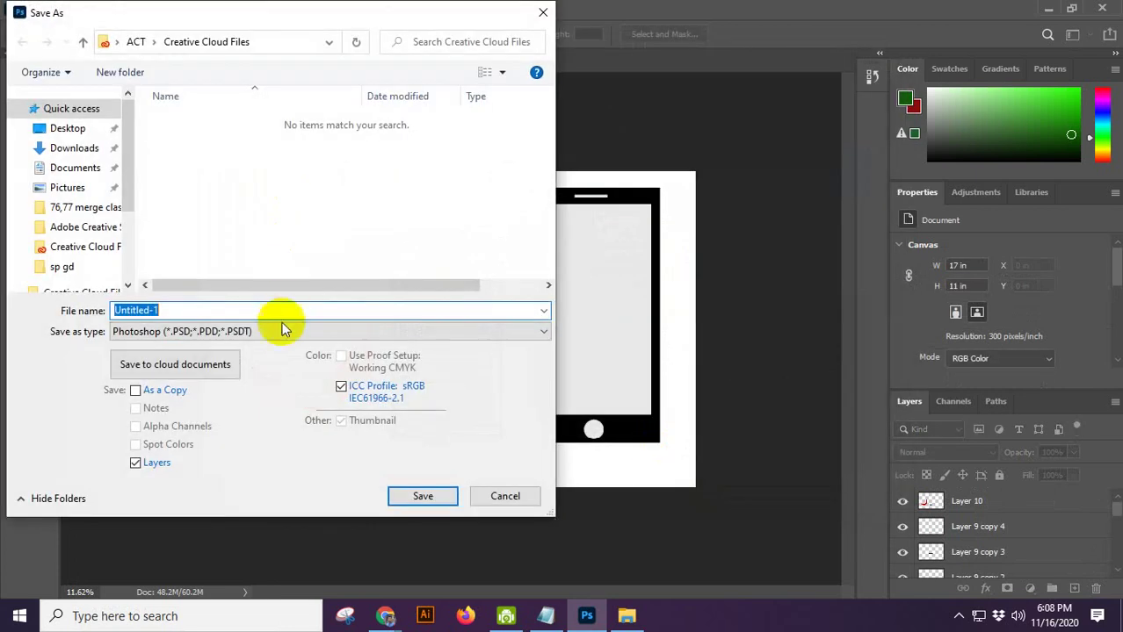
left_click(281, 331)
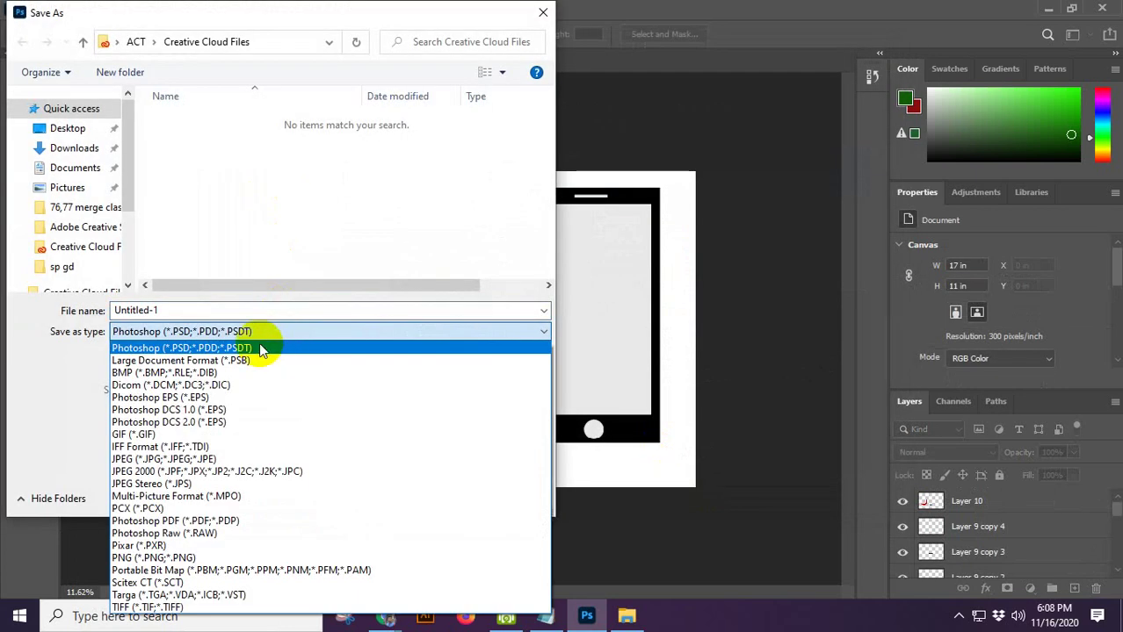
left_click(261, 350)
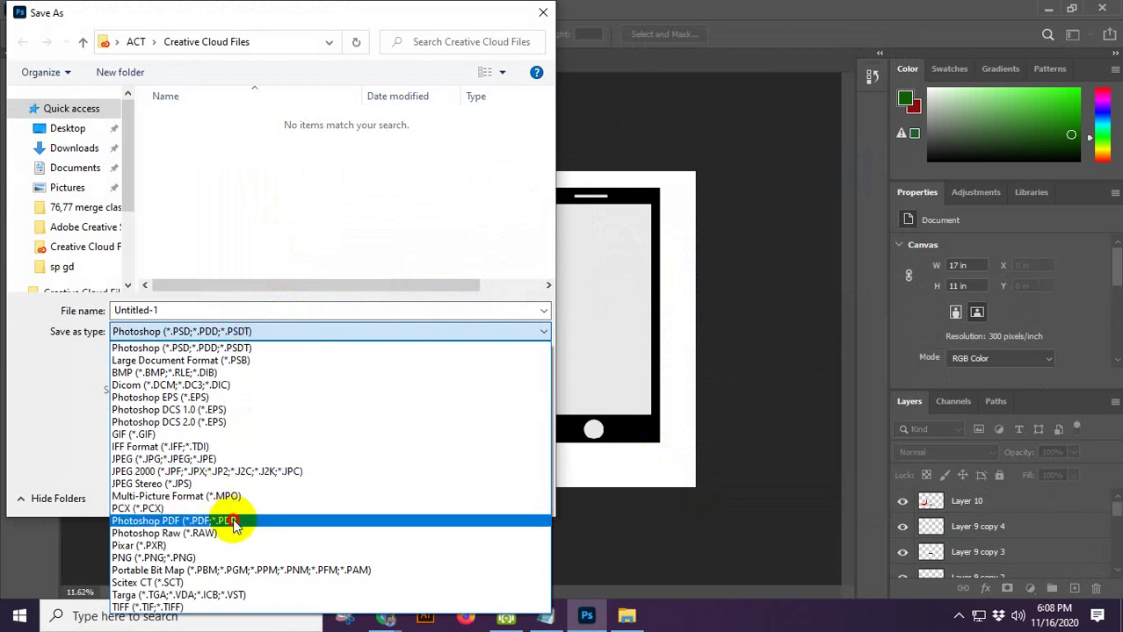
left_click(213, 458)
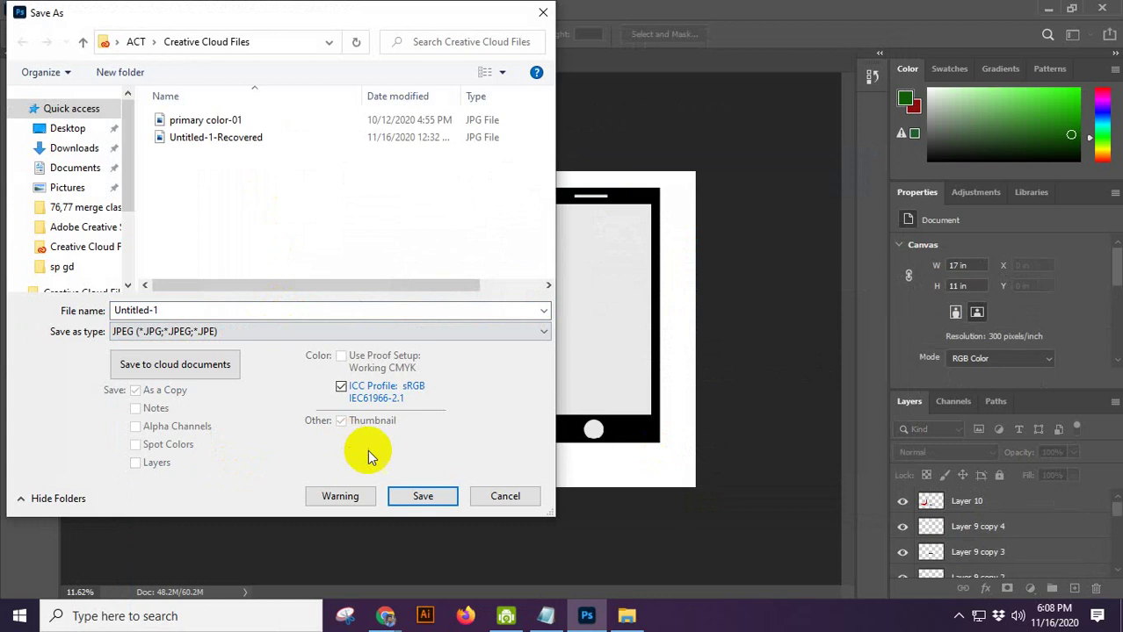
left_click(423, 497)
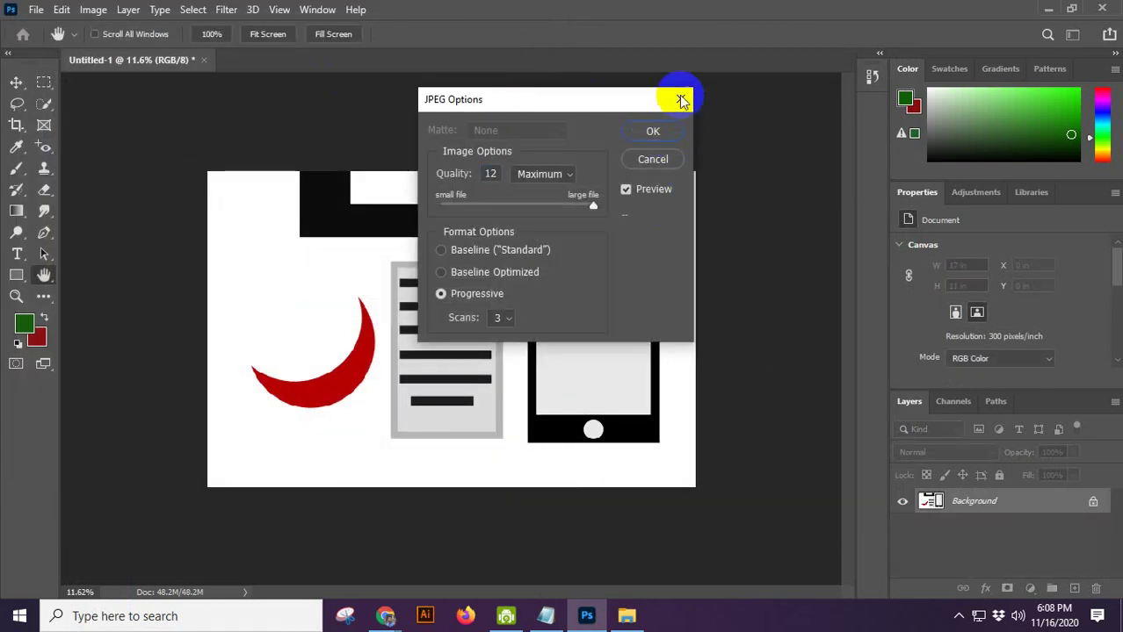
left_click(647, 131)
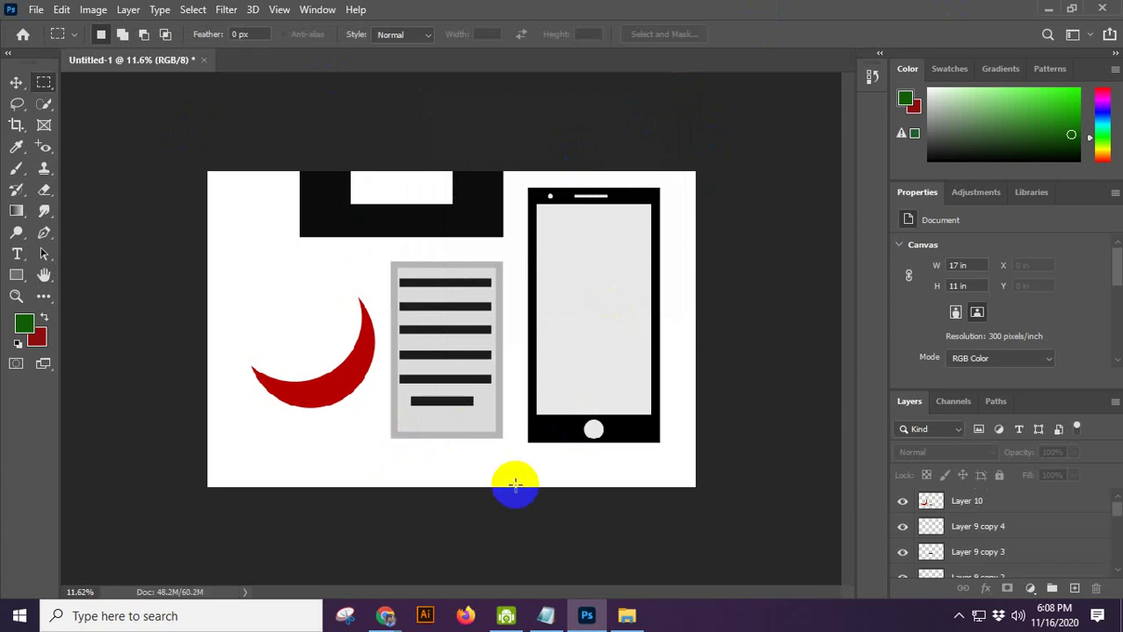
Step: Move the phone's screen, body, speaker bar and home button out of place individually with the Move tool
left_click(20, 82)
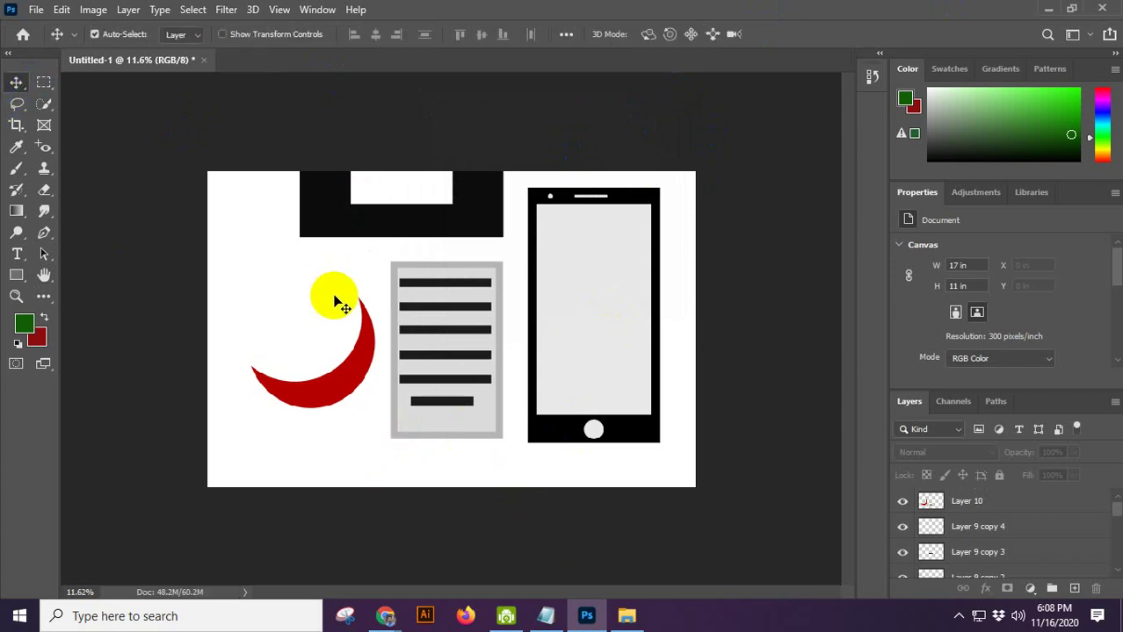
left_click(615, 327)
left_click_drag(595, 299, 683, 299)
left_click_drag(598, 196, 645, 227)
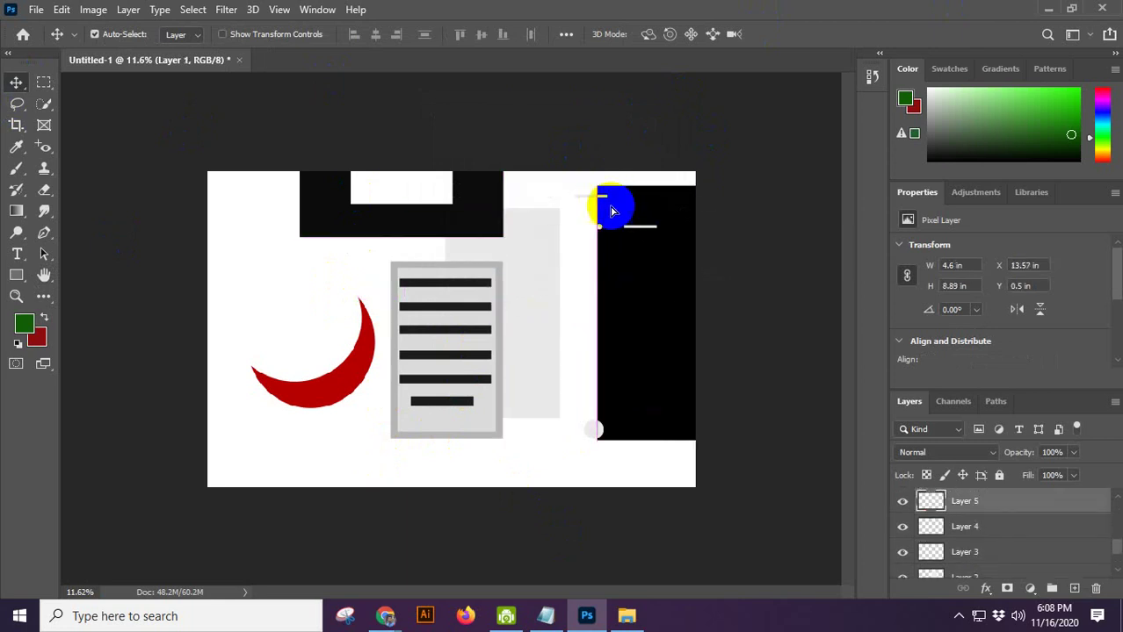
left_click_drag(598, 444, 666, 209)
left_click_drag(642, 314, 603, 317)
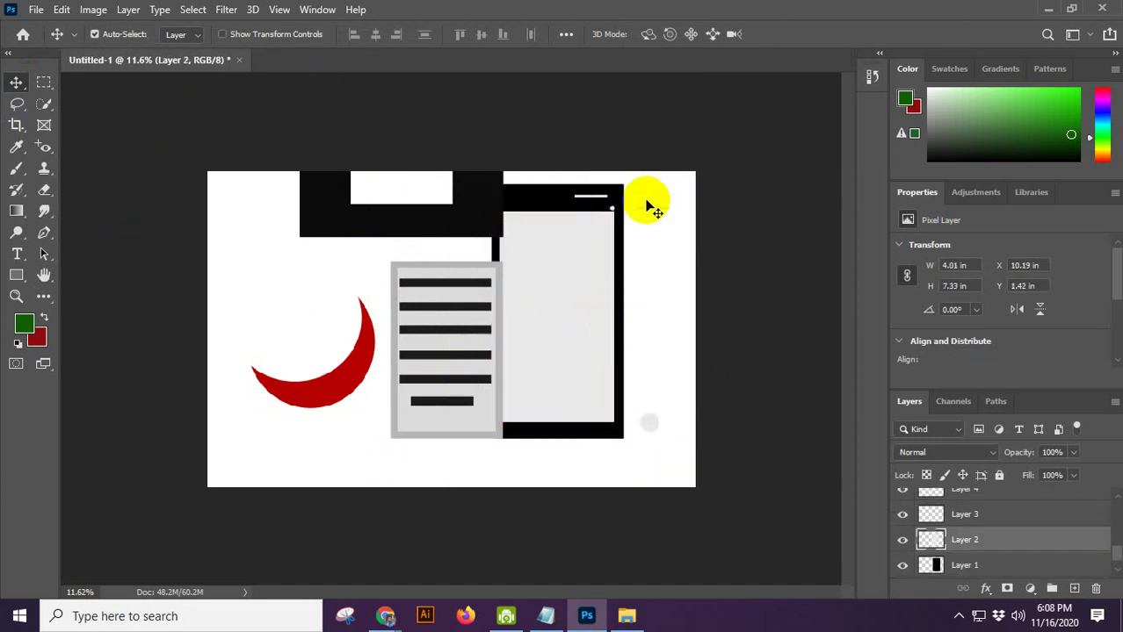
Step: Delete all the artwork layers of the first document and close it without saving
left_click_drag(656, 170, 271, 512)
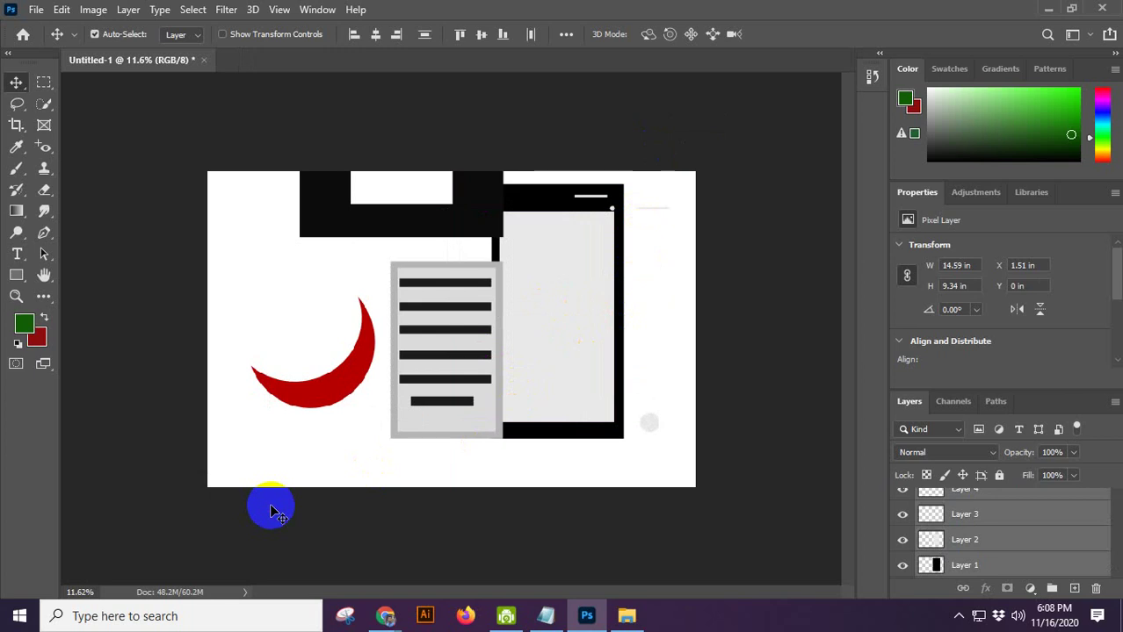
key("Delete")
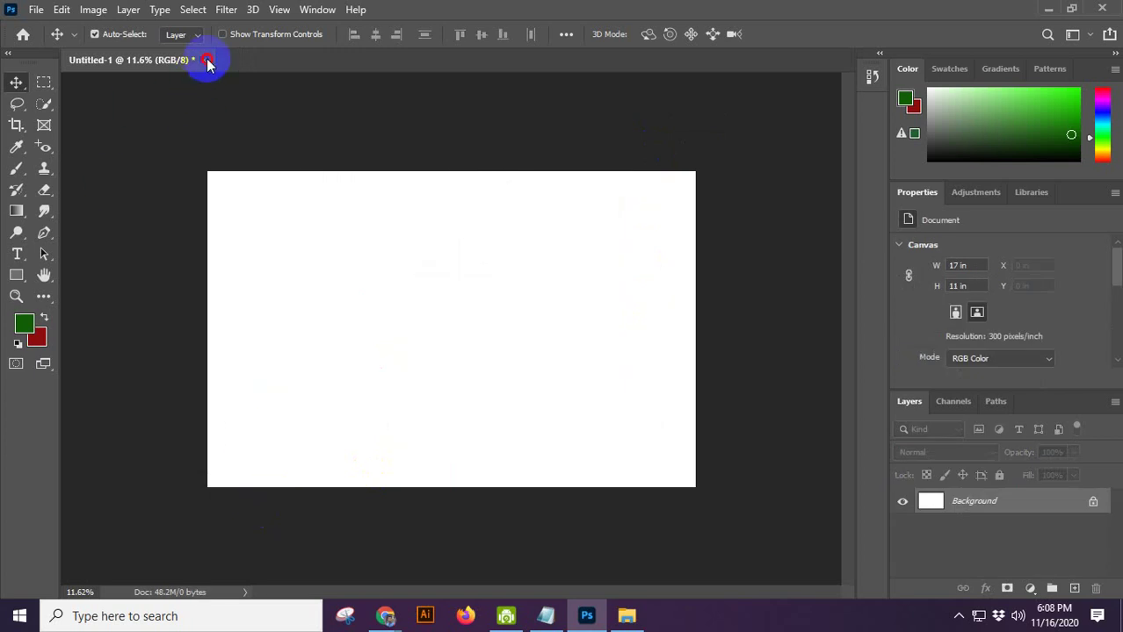
left_click(205, 59)
left_click(549, 253)
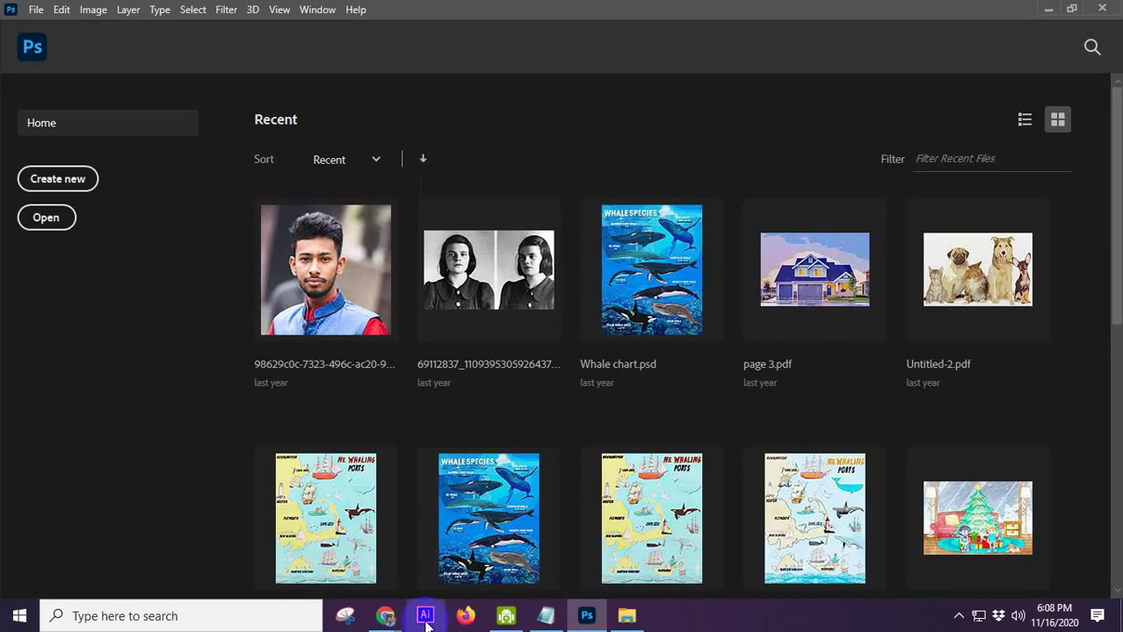
Step: Switch to the Google Meet call in Chrome and close the flag search tab
mouse_move(397, 623)
left_click(330, 547)
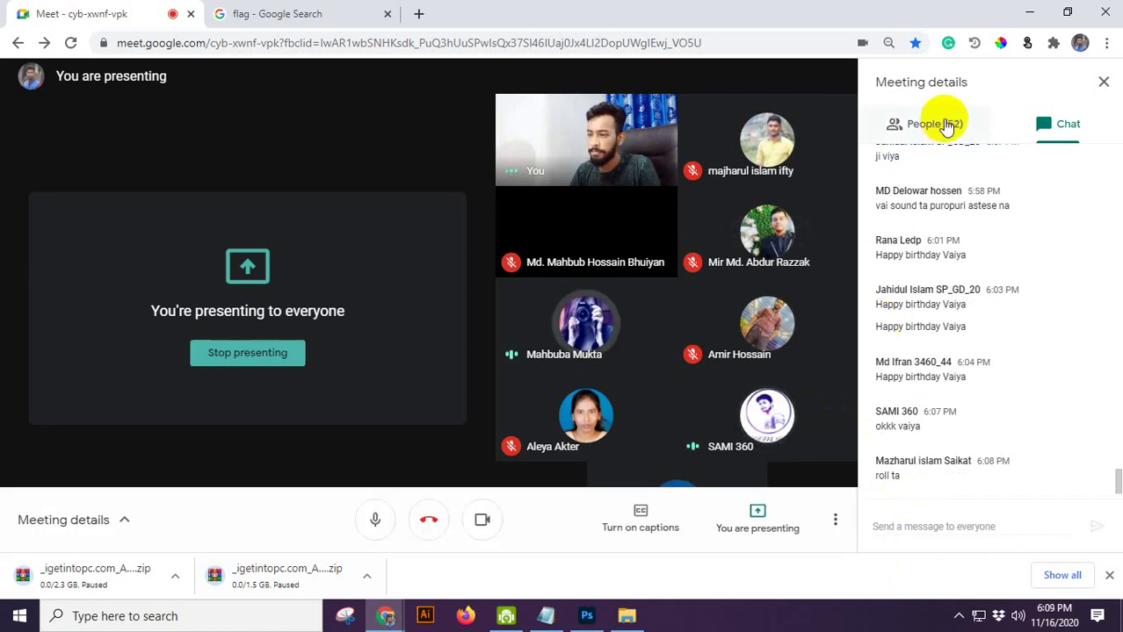
left_click(388, 12)
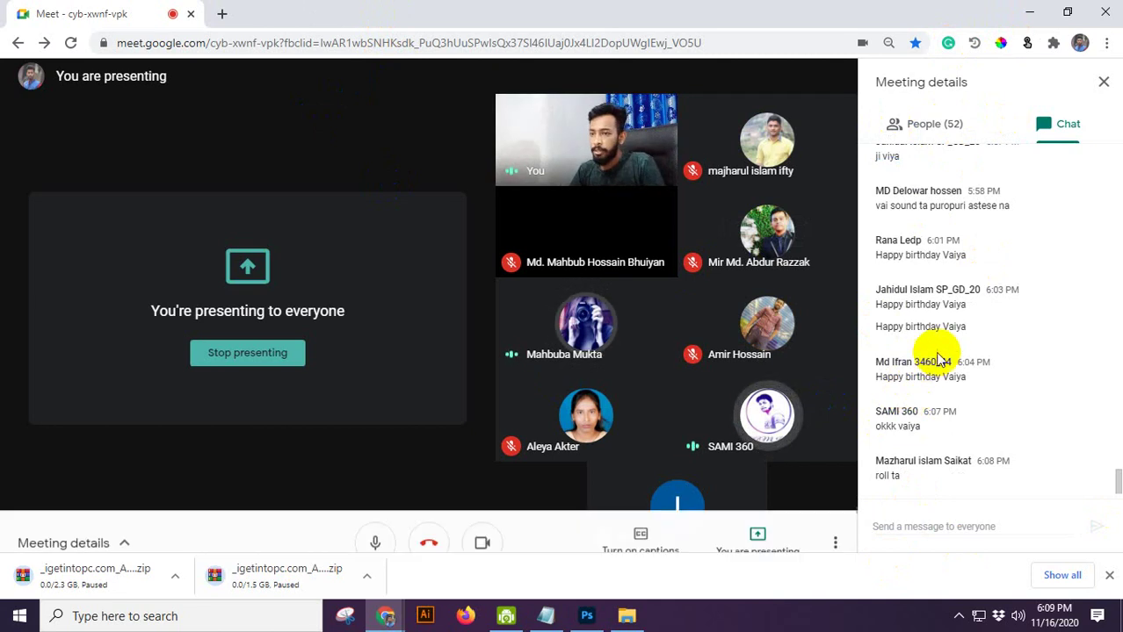
Step: Check the meeting's participant list and chat messages, and open a new browser tab
left_click(943, 127)
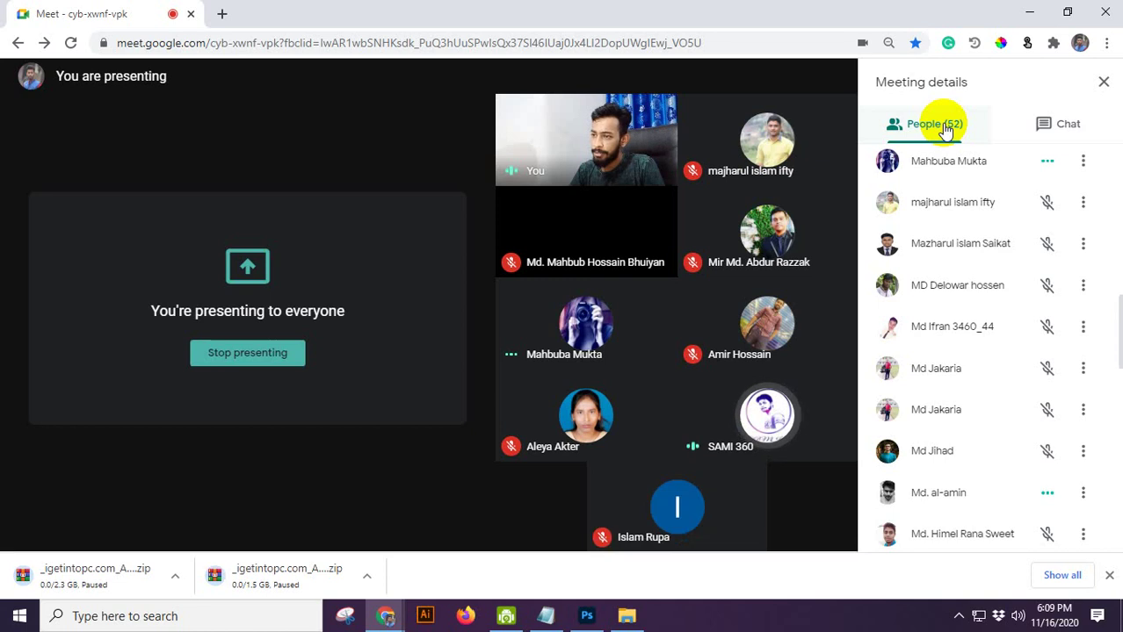
left_click(1040, 123)
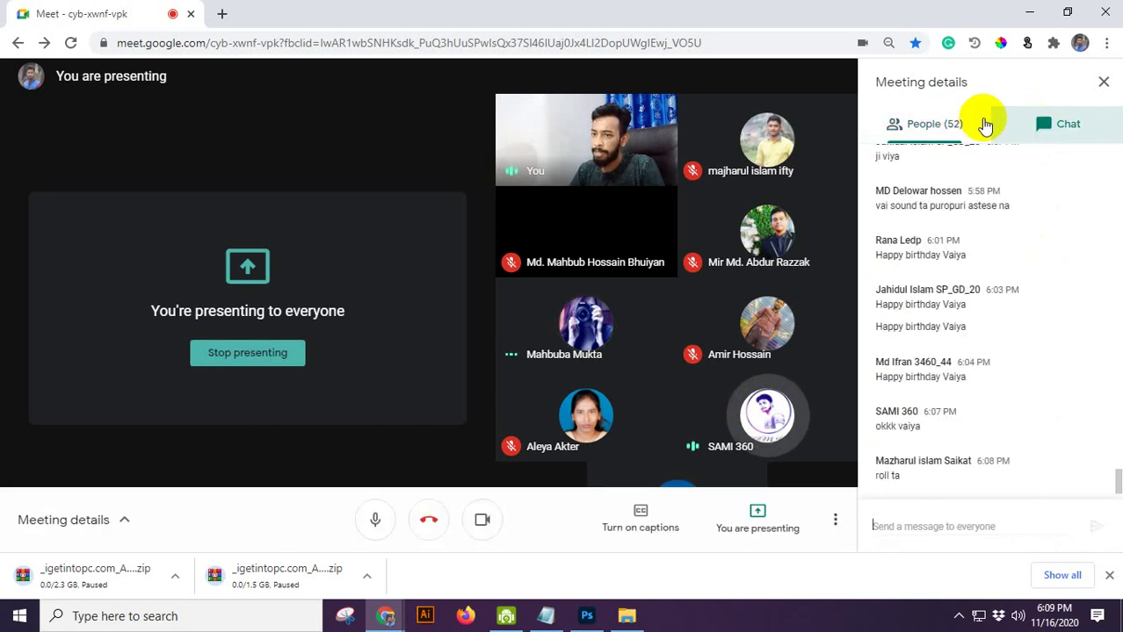
left_click(944, 127)
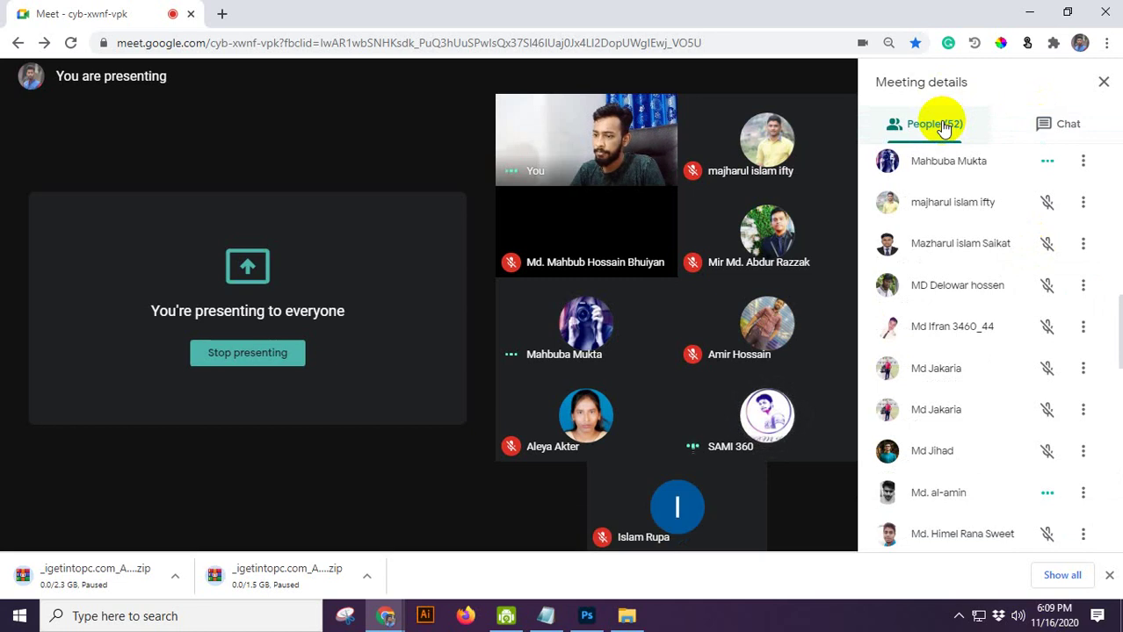
left_click(222, 13)
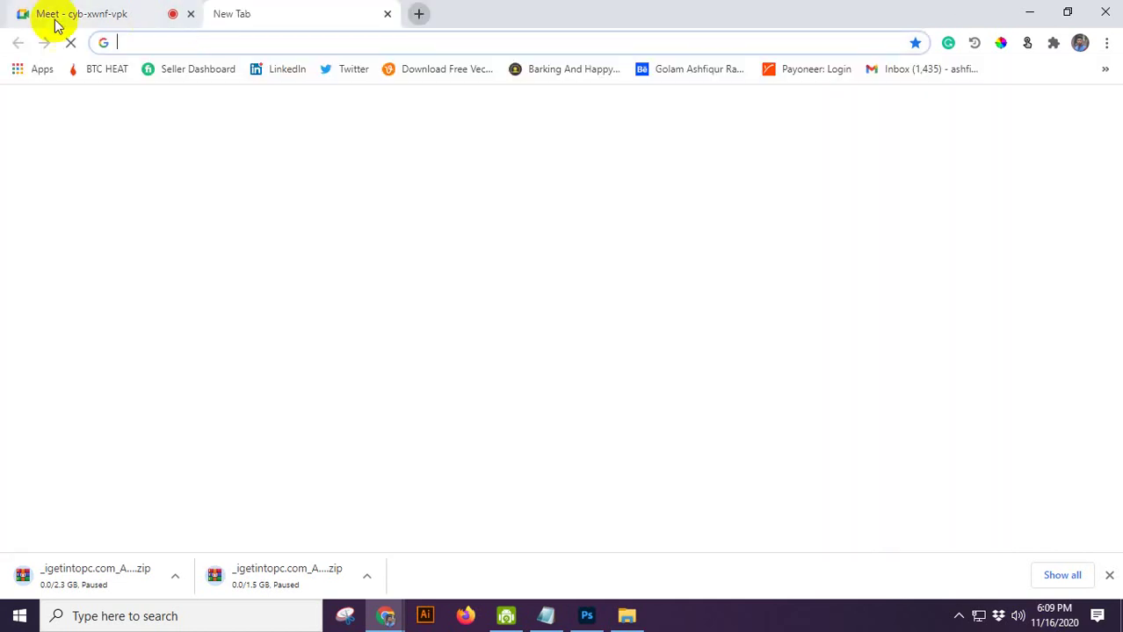
left_click(55, 24)
left_click(244, 14)
left_click(159, 14)
left_click(270, 12)
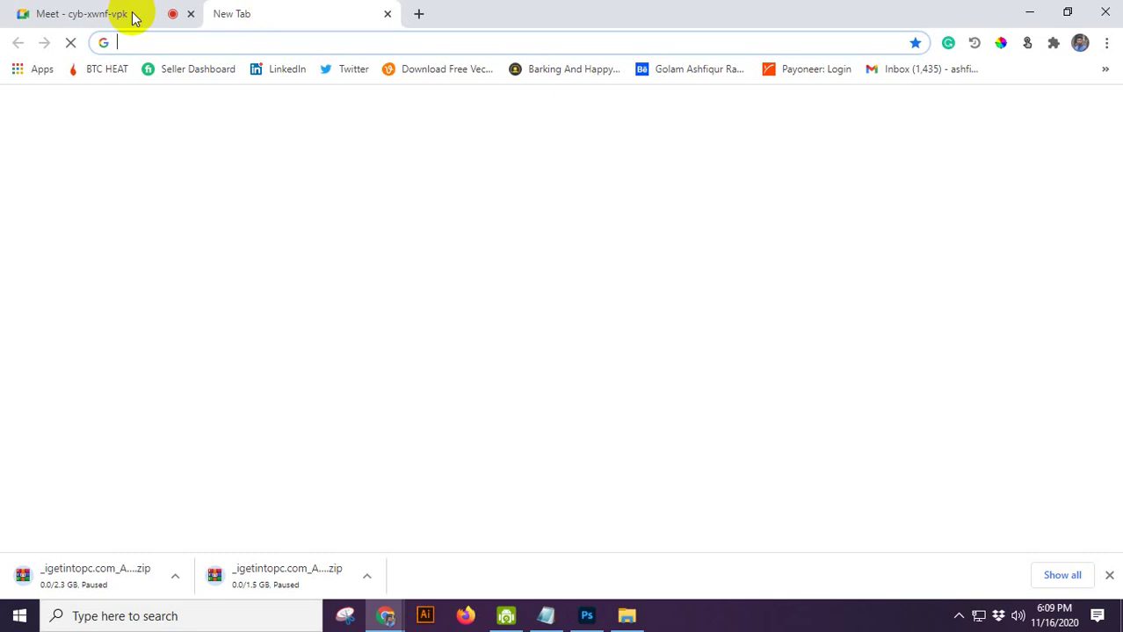
left_click(133, 18)
left_click(890, 534)
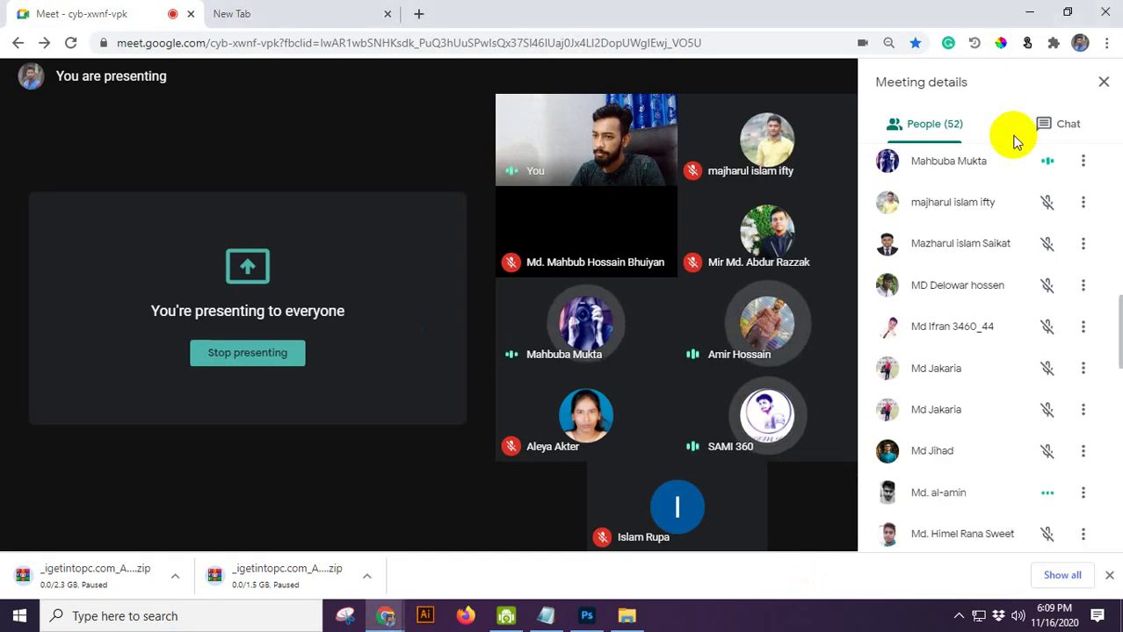
left_click(331, 16)
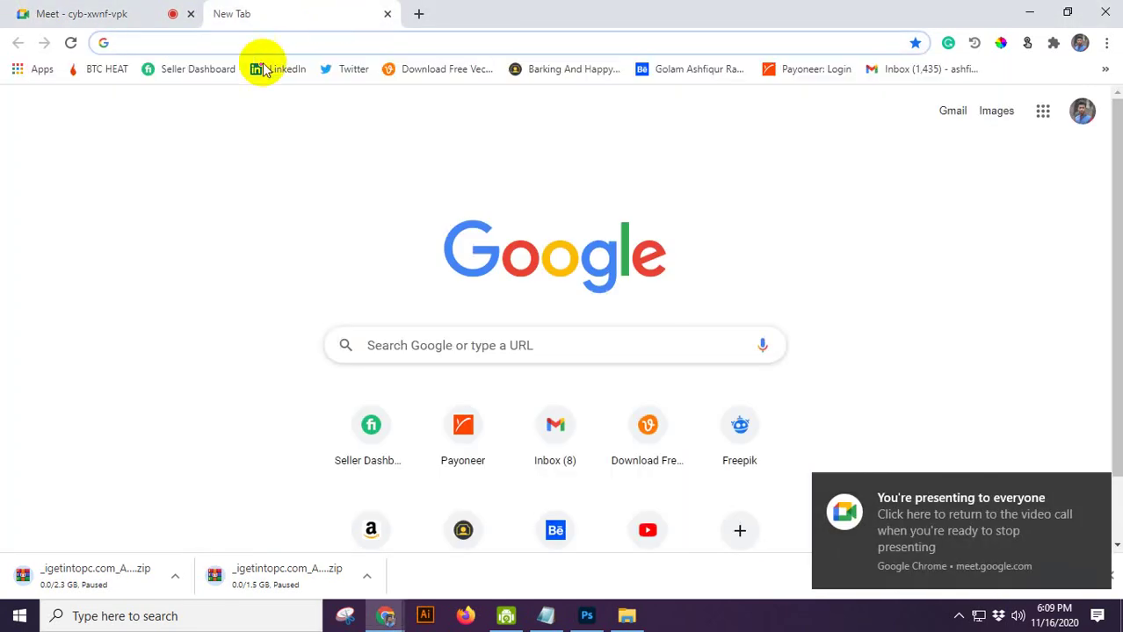
left_click(92, 15)
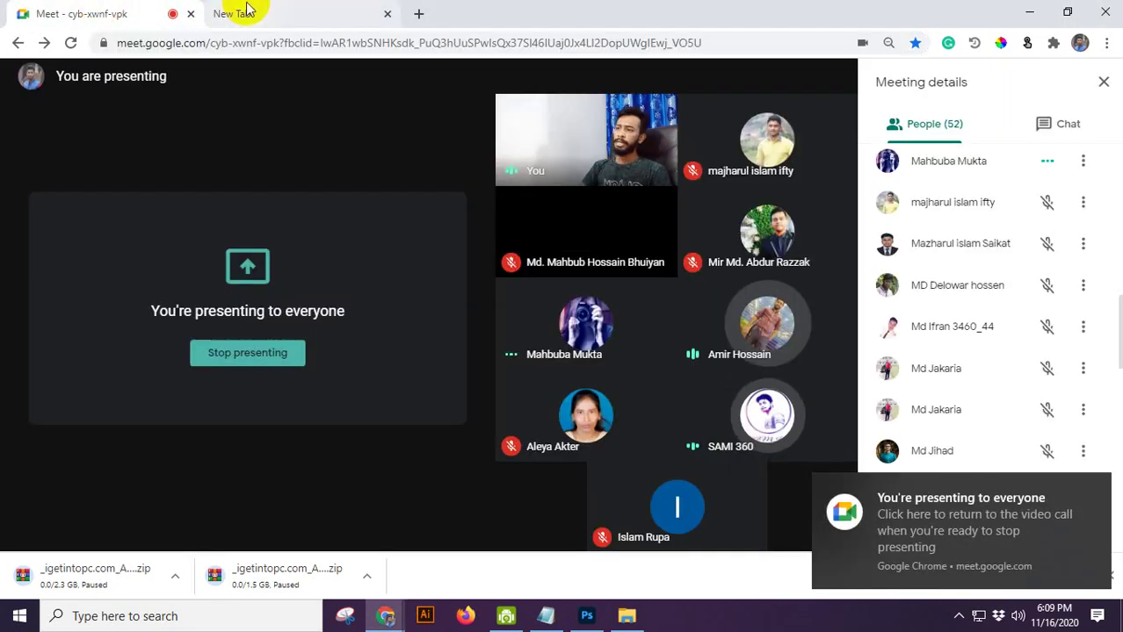
Step: Minimize the Chrome and Photoshop windows and close the Adobe Creative Studio folder window to reach the desktop
left_click(1031, 12)
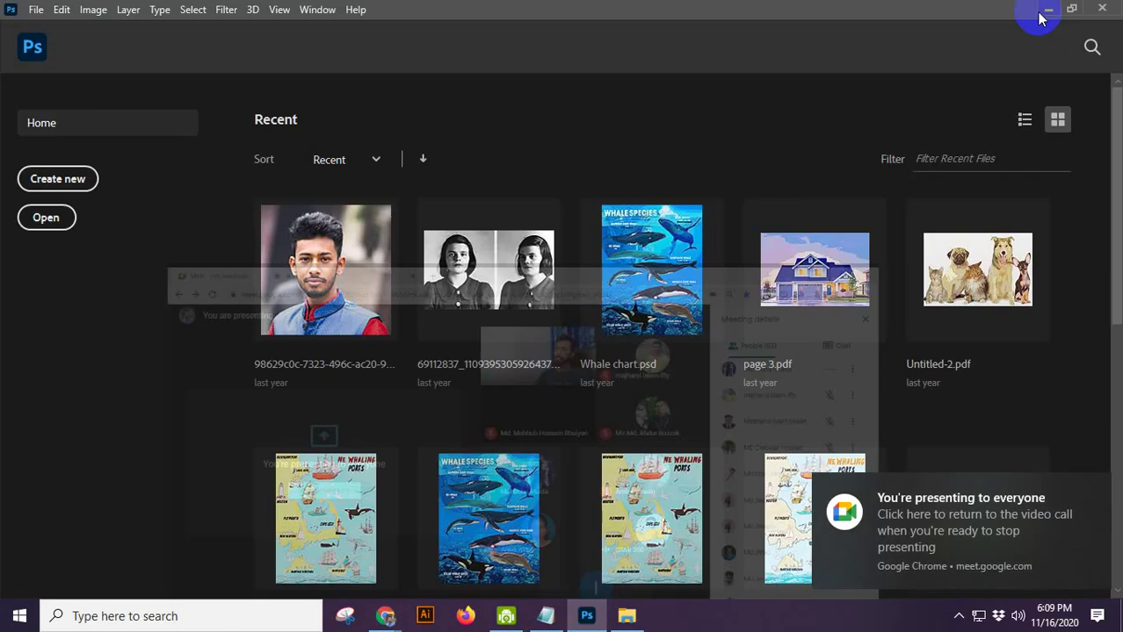
left_click(1047, 11)
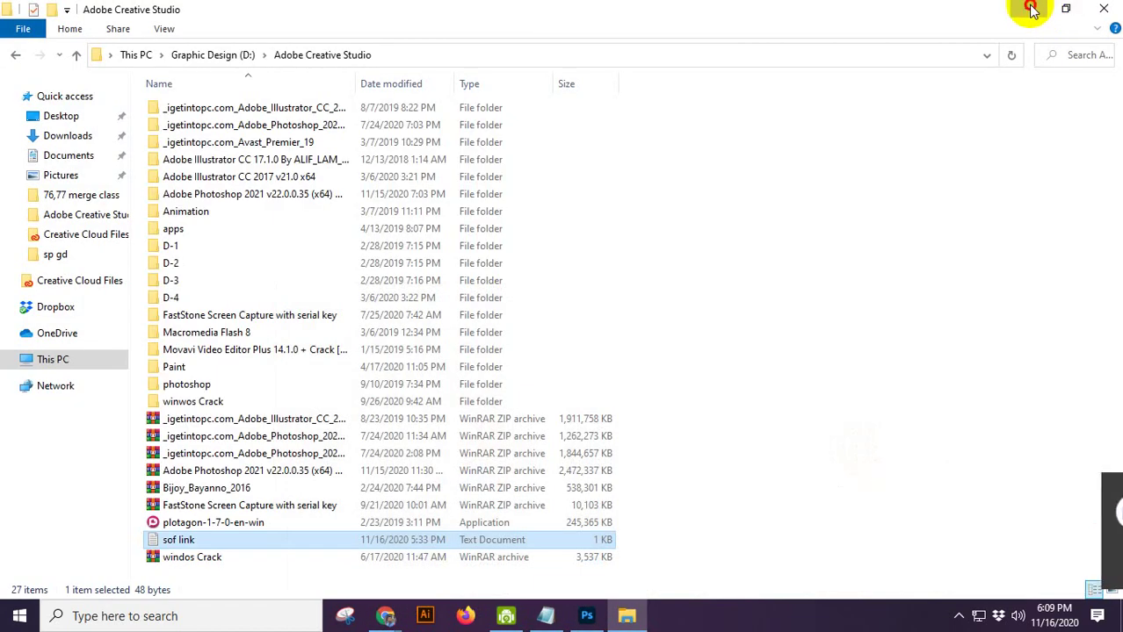
left_click(1103, 9)
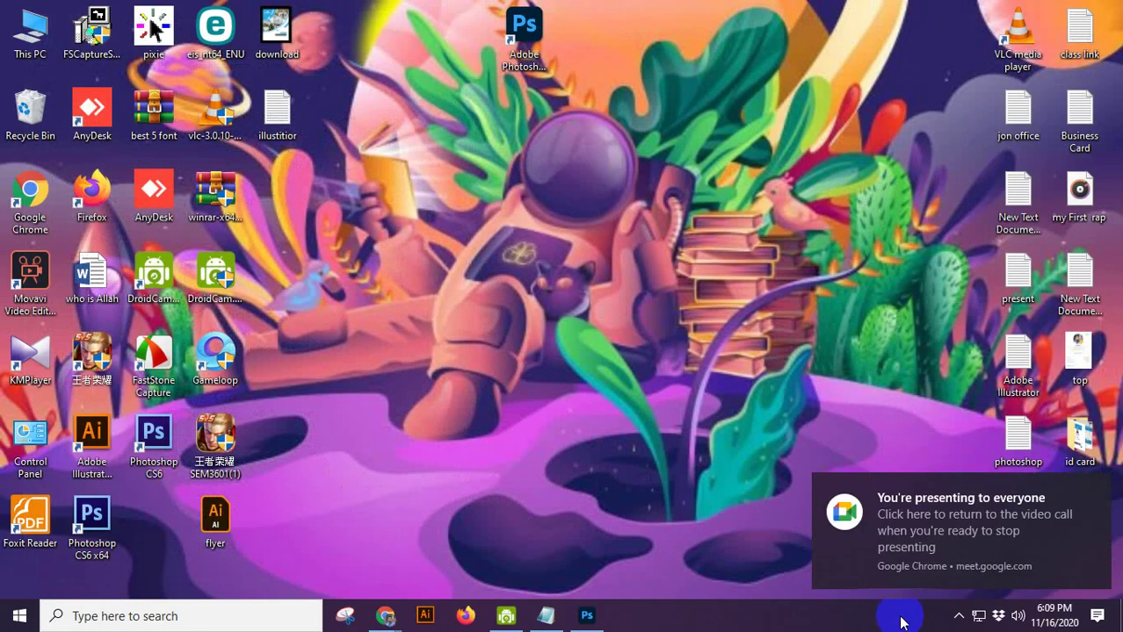